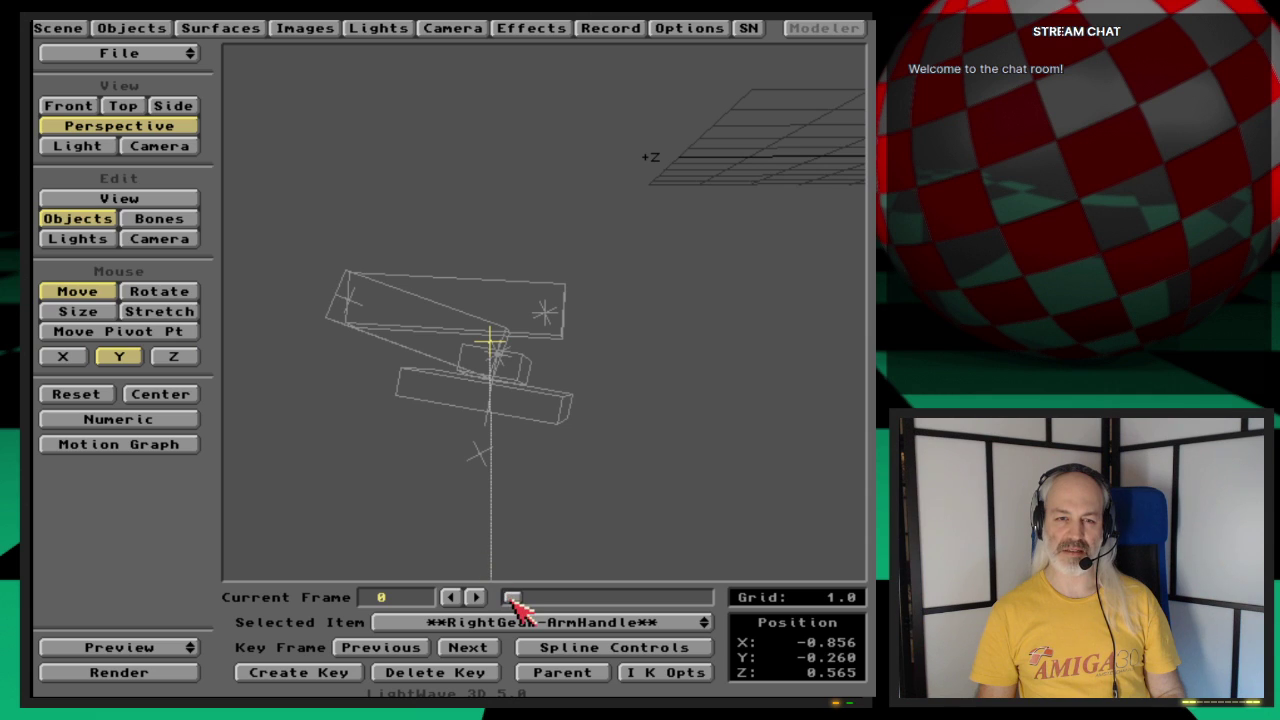
# Step: Go to frame 143 of the animation and show the leg rig in the perspective view
pyautogui.moveTo(512, 597); pyautogui.dragTo(647, 599)
pyautogui.click(188, 150)
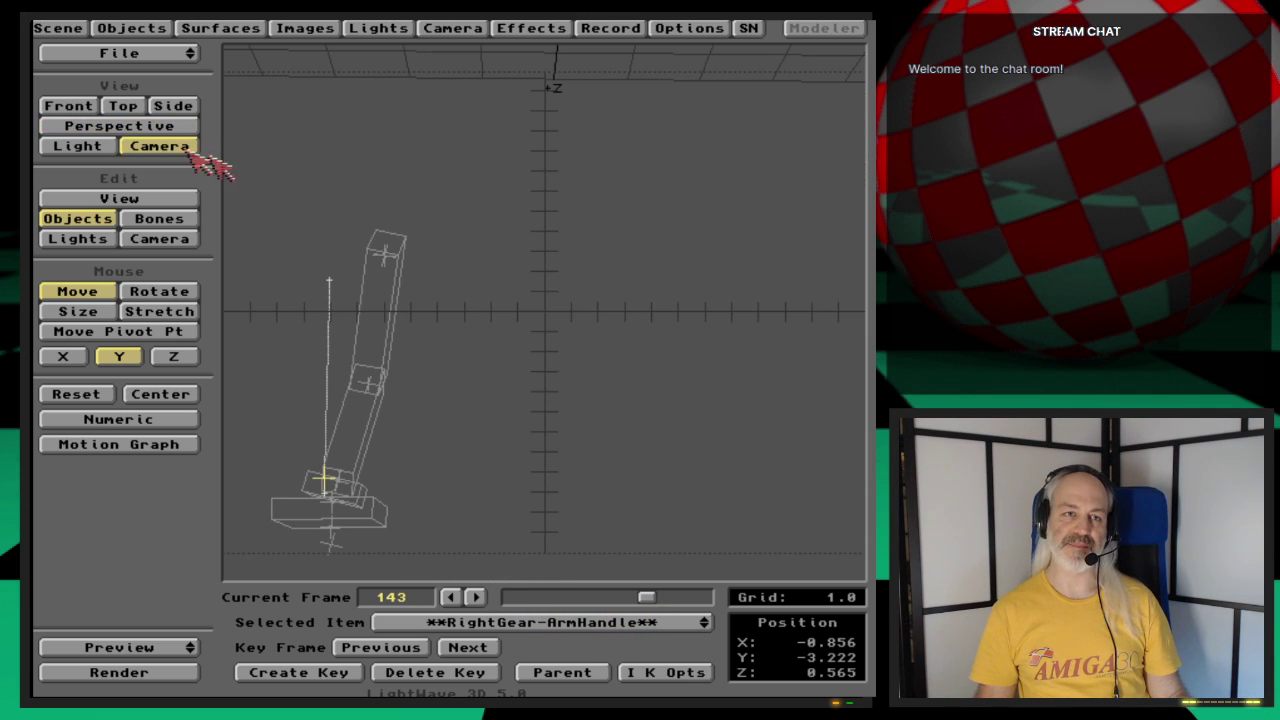
pyautogui.press('4')
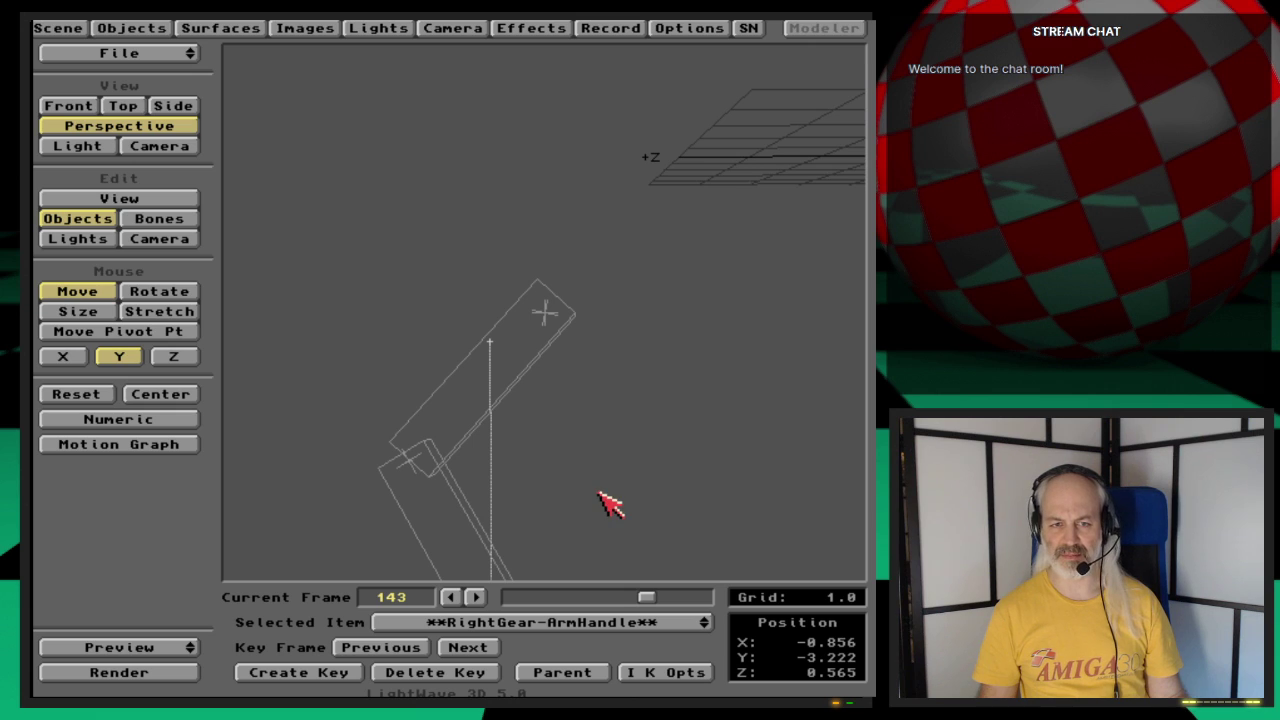
# Step: Reframe the perspective view so the whole leg rig fits, and return to editing objects
pyautogui.keyDown('alt'); pyautogui.moveTo(645, 513); pyautogui.dragTo(640, 506); pyautogui.keyUp('alt')
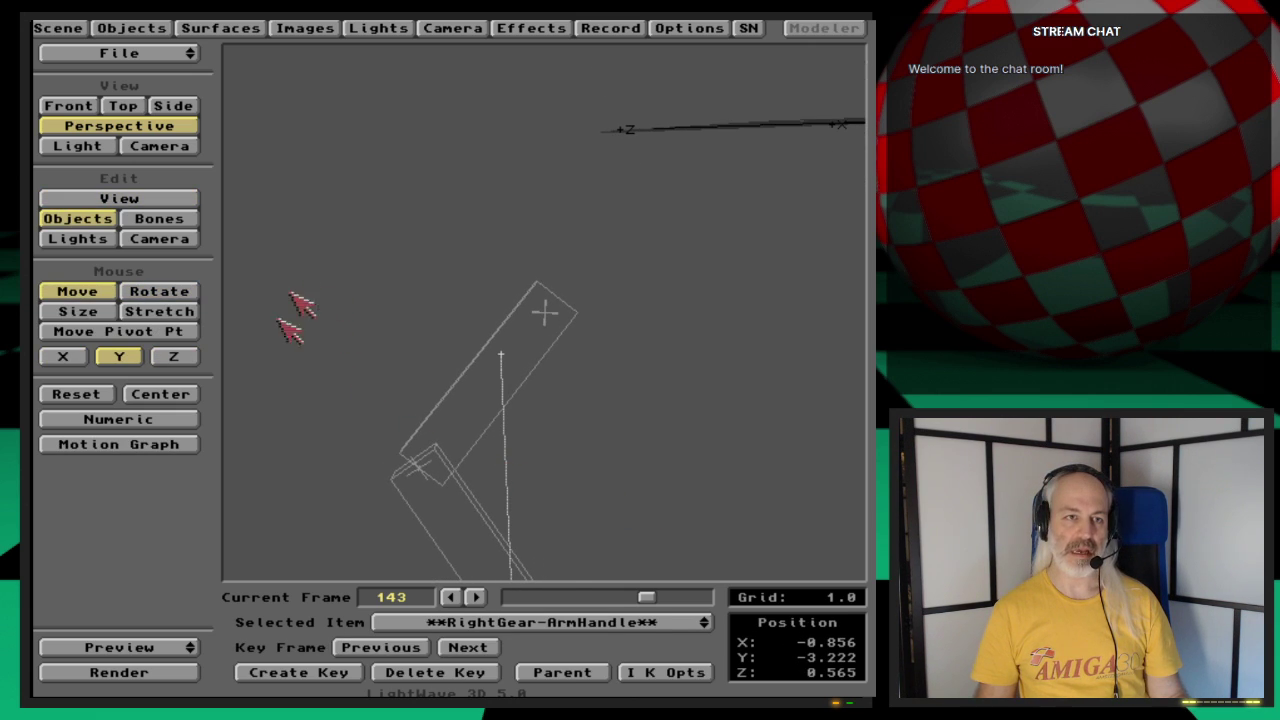
pyautogui.click(143, 200)
pyautogui.click(112, 291)
pyautogui.moveTo(462, 394); pyautogui.dragTo(474, 403)
pyautogui.press('alt')
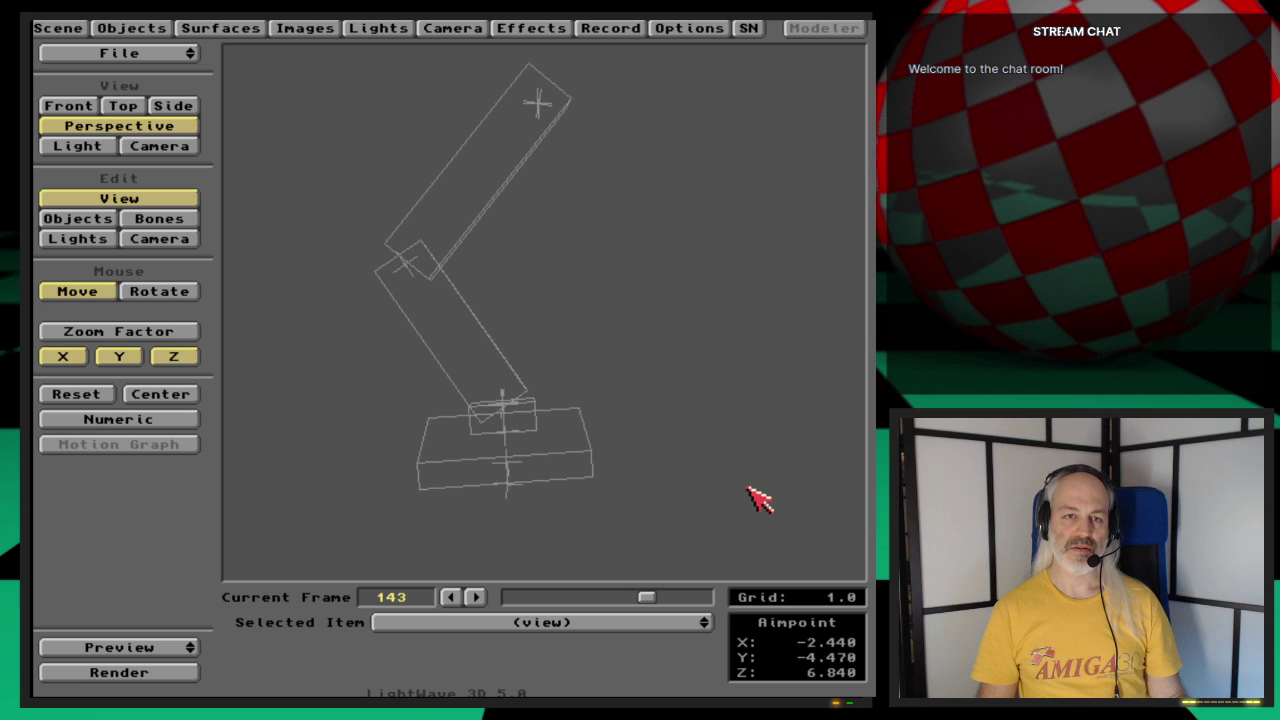
pyautogui.moveTo(760, 500); pyautogui.dragTo(766, 478)
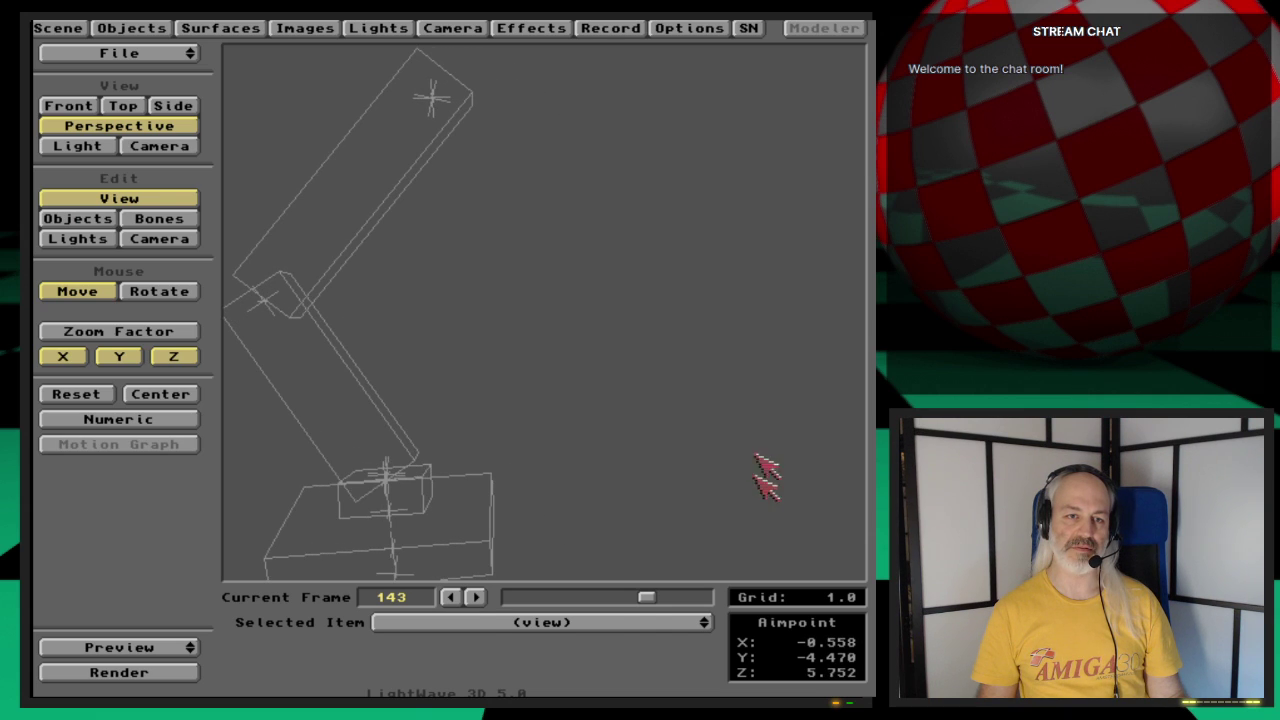
pyautogui.hotkey('shift', 'o')
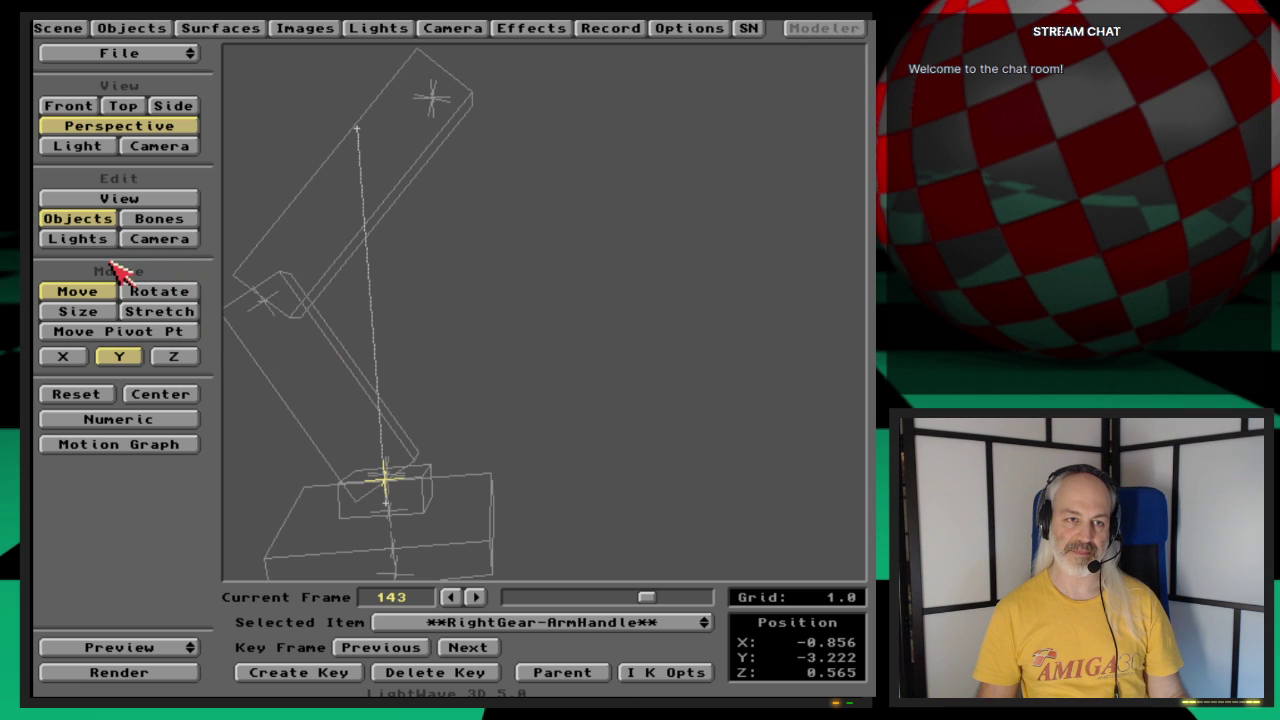
pyautogui.moveTo(343, 314); pyautogui.dragTo(454, 306)
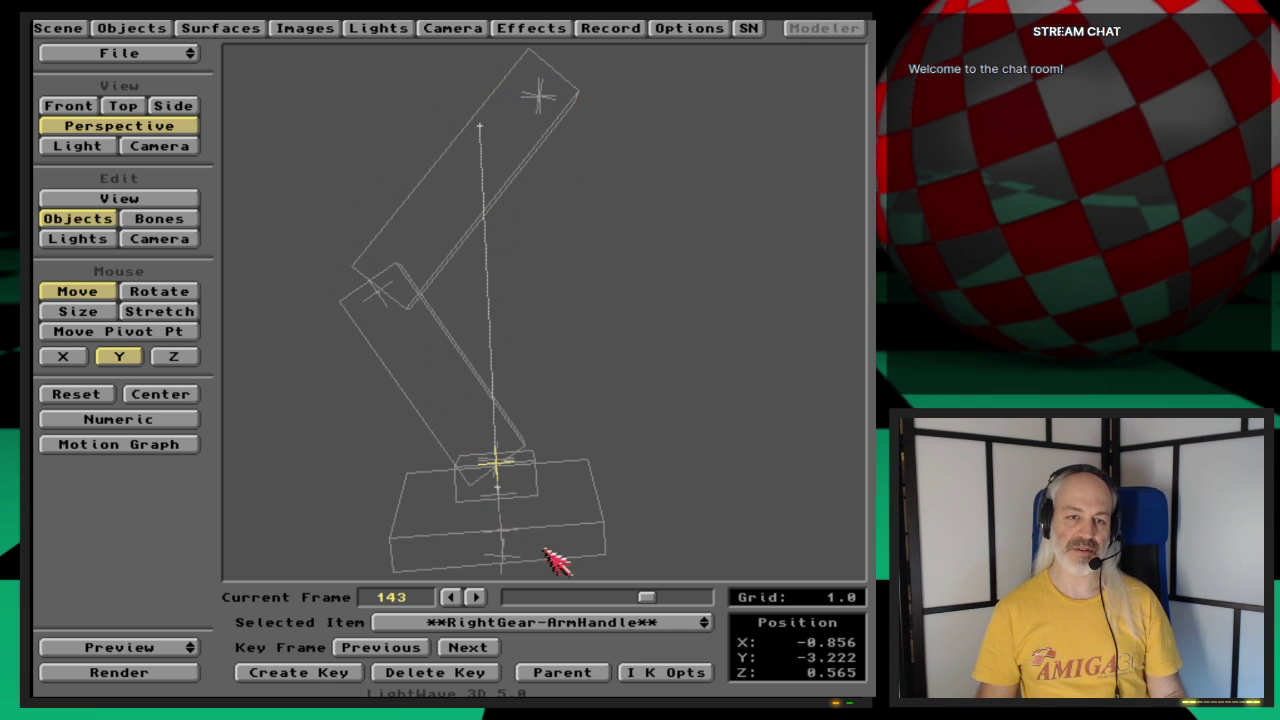
# Step: Lower the **RightGear-ArmHandle** null along Y to about -3.4
pyautogui.click(607, 622)
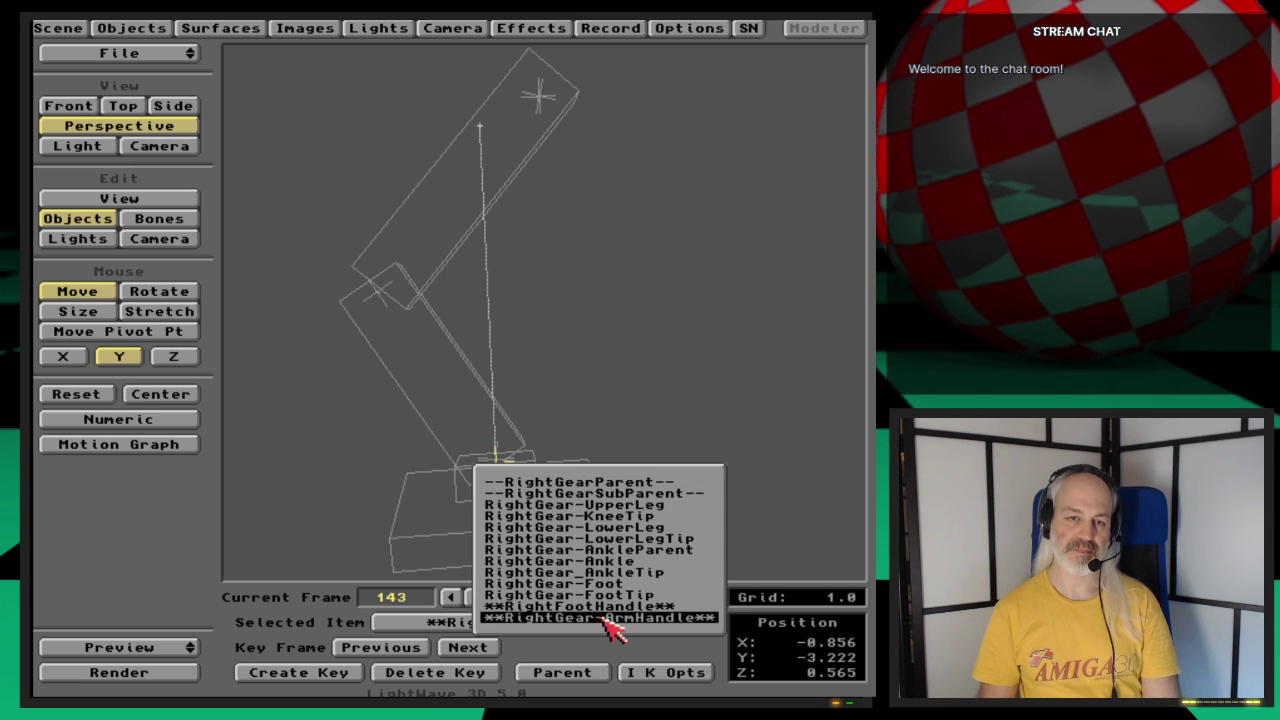
pyautogui.click(702, 619)
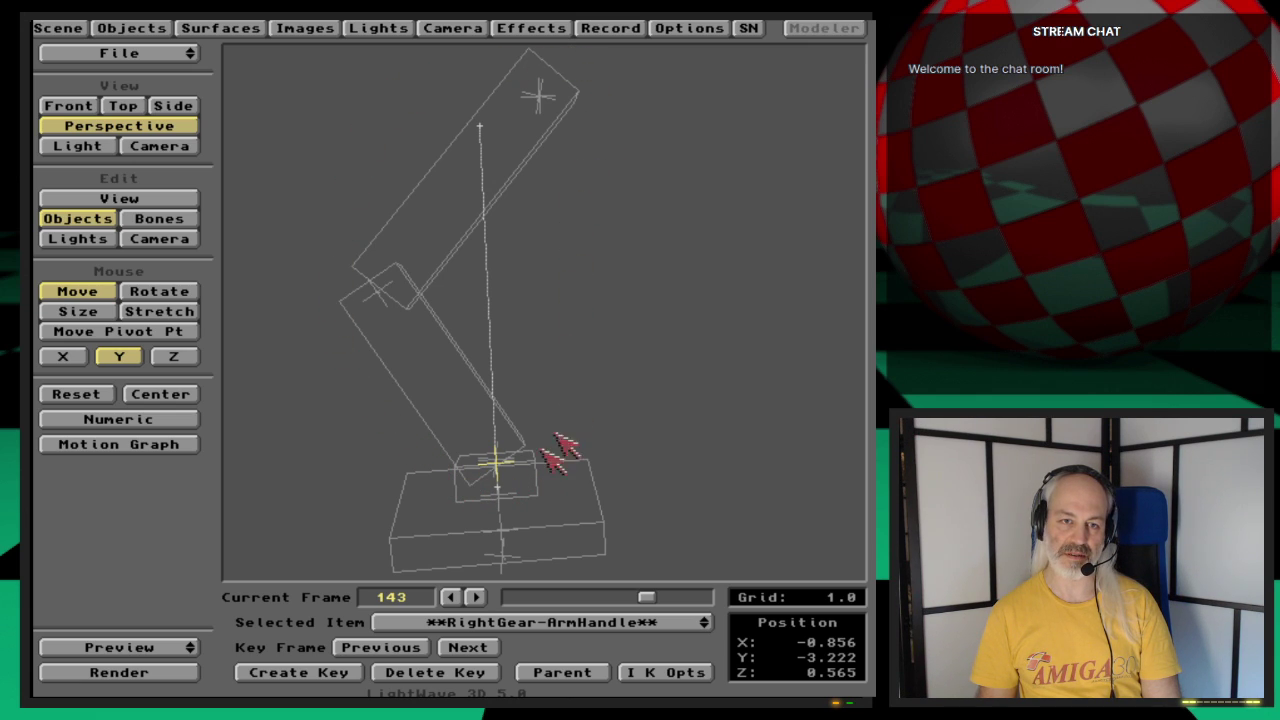
pyautogui.moveTo(709, 529)
pyautogui.mouseDown()
pyautogui.moveTo(710, 555)
pyautogui.moveTo(710, 320)
pyautogui.moveTo(710, 650)
pyautogui.moveTo(710, 330)
pyautogui.moveTo(710, 562)
pyautogui.moveTo(710, 340)
pyautogui.moveTo(707, 513)
pyautogui.mouseUp()
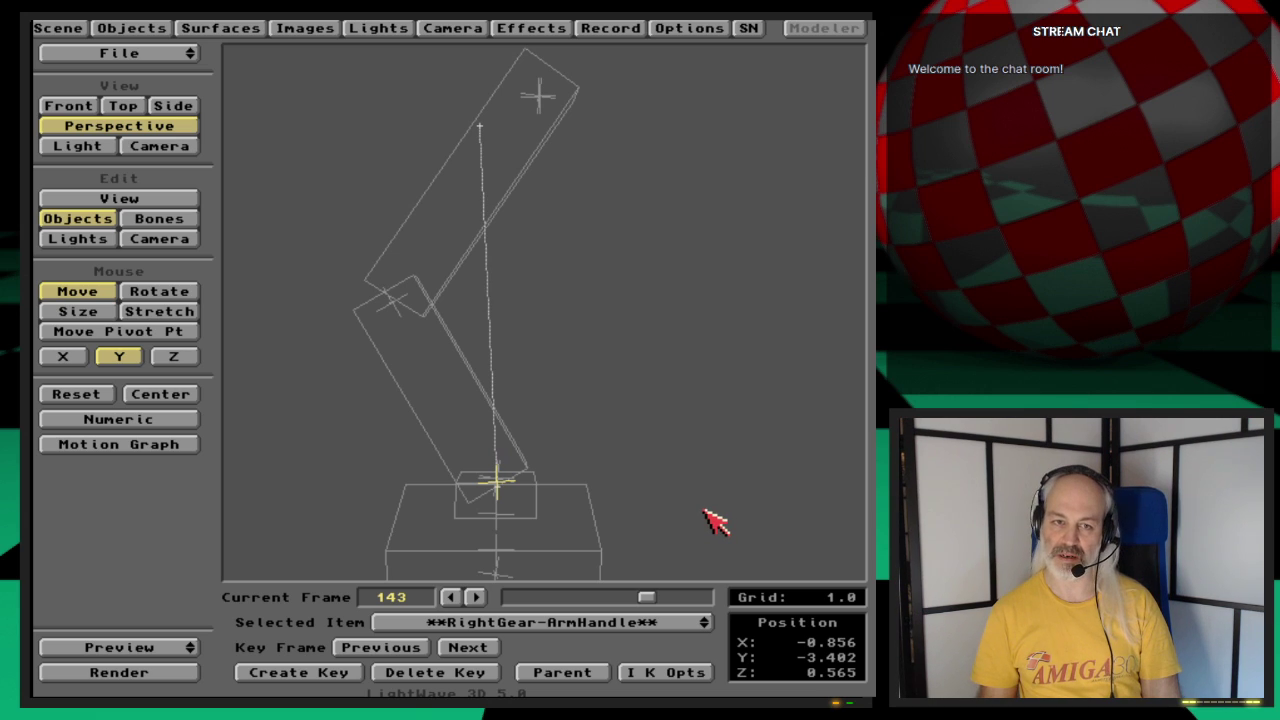
# Step: Select **RightFootHandle** and move it to about X -0.257, Z 1.233 to tilt the foot
pyautogui.moveTo(650, 625); pyautogui.dragTo(655, 617)
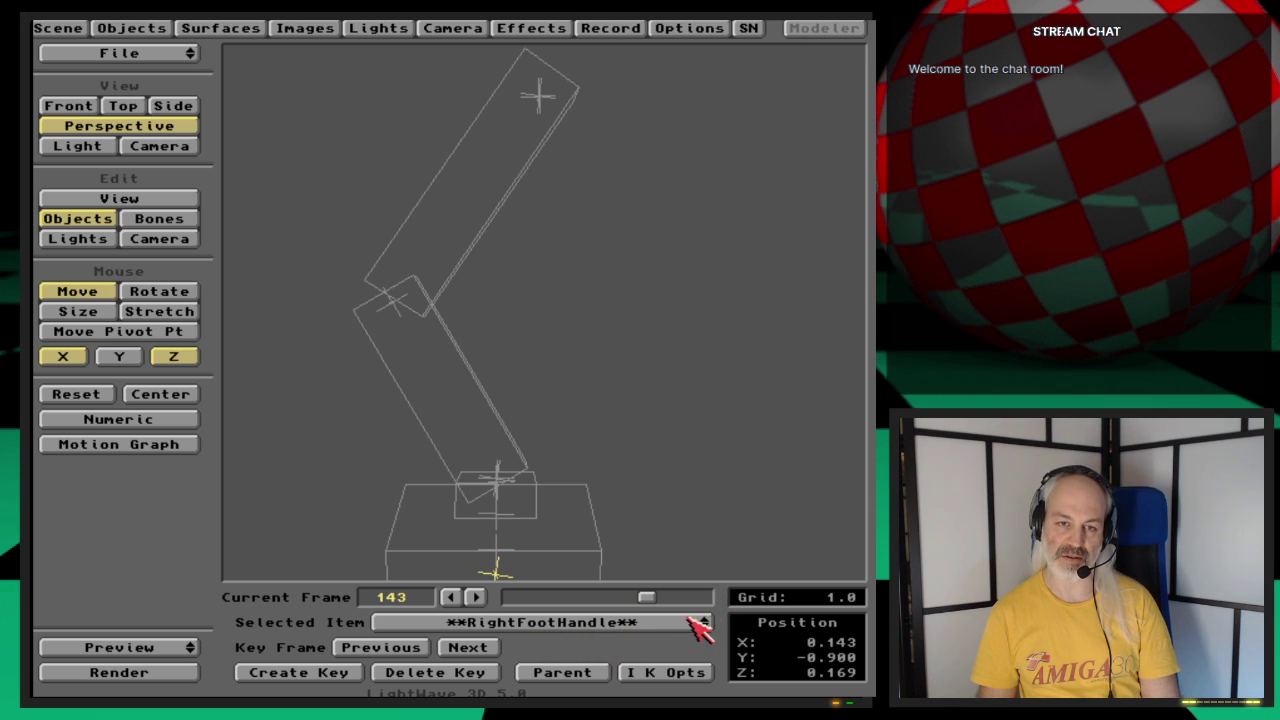
pyautogui.press('Down')
pyautogui.press('Down')
pyautogui.press('Down')
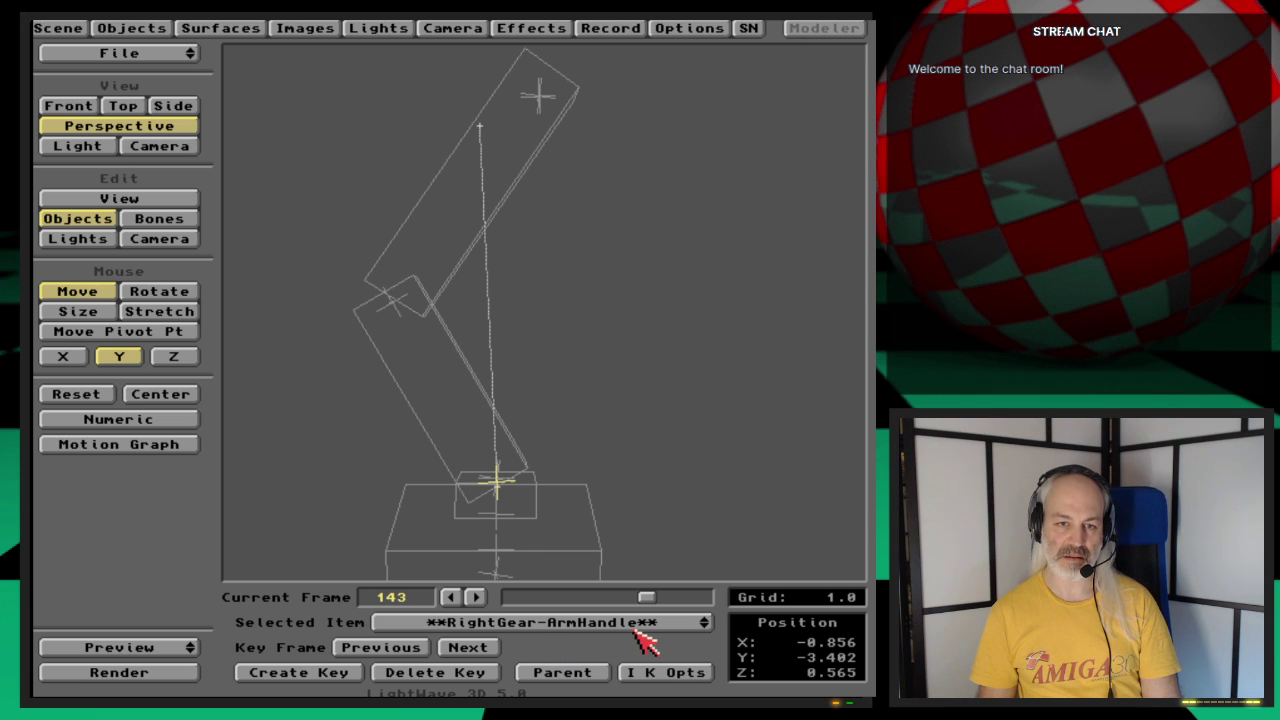
pyautogui.press('Up')
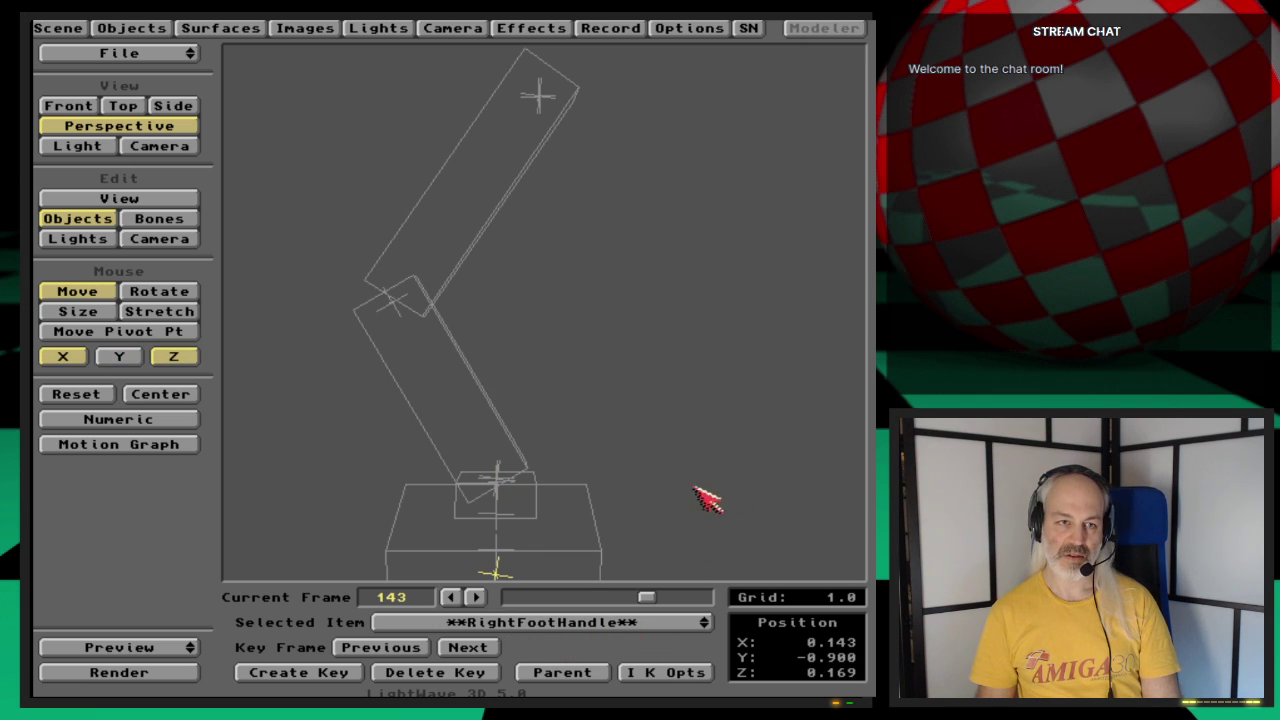
pyautogui.moveTo(496, 572); pyautogui.dragTo(460, 545)
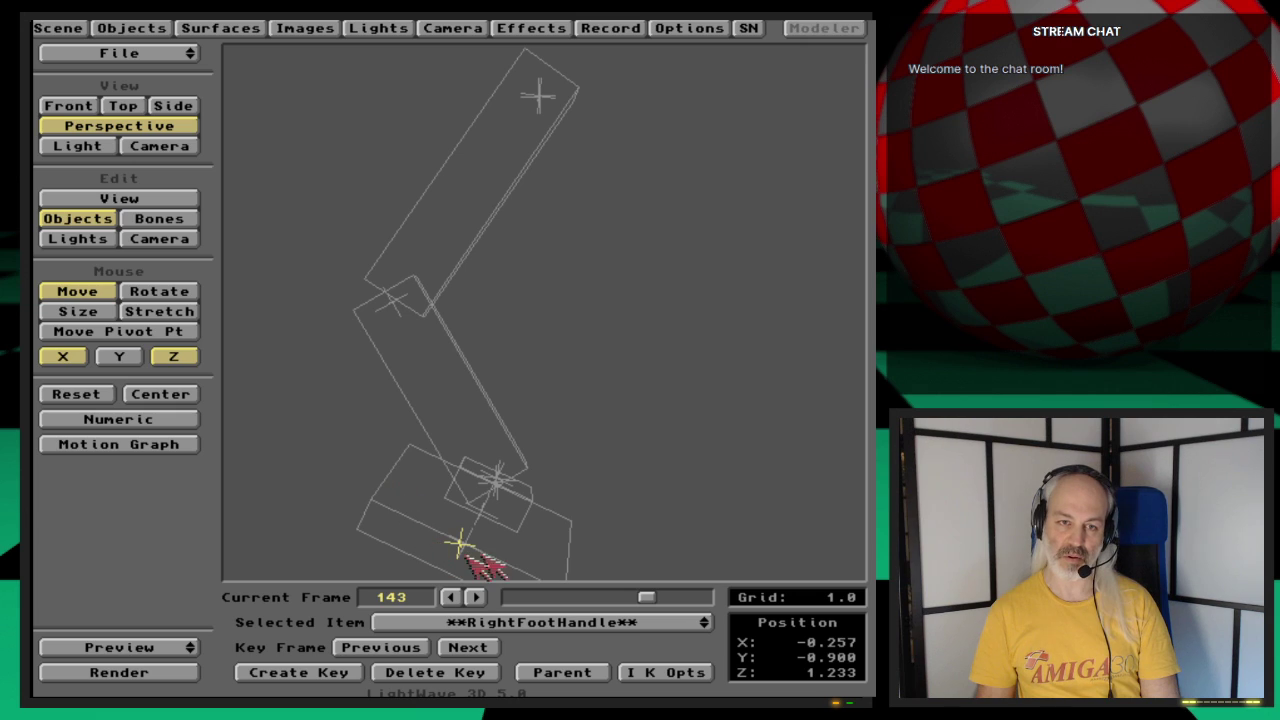
# Step: Select **RightGear-ArmHandle** and raise it along Y to about -2.02 to bend the leg
pyautogui.click(648, 624)
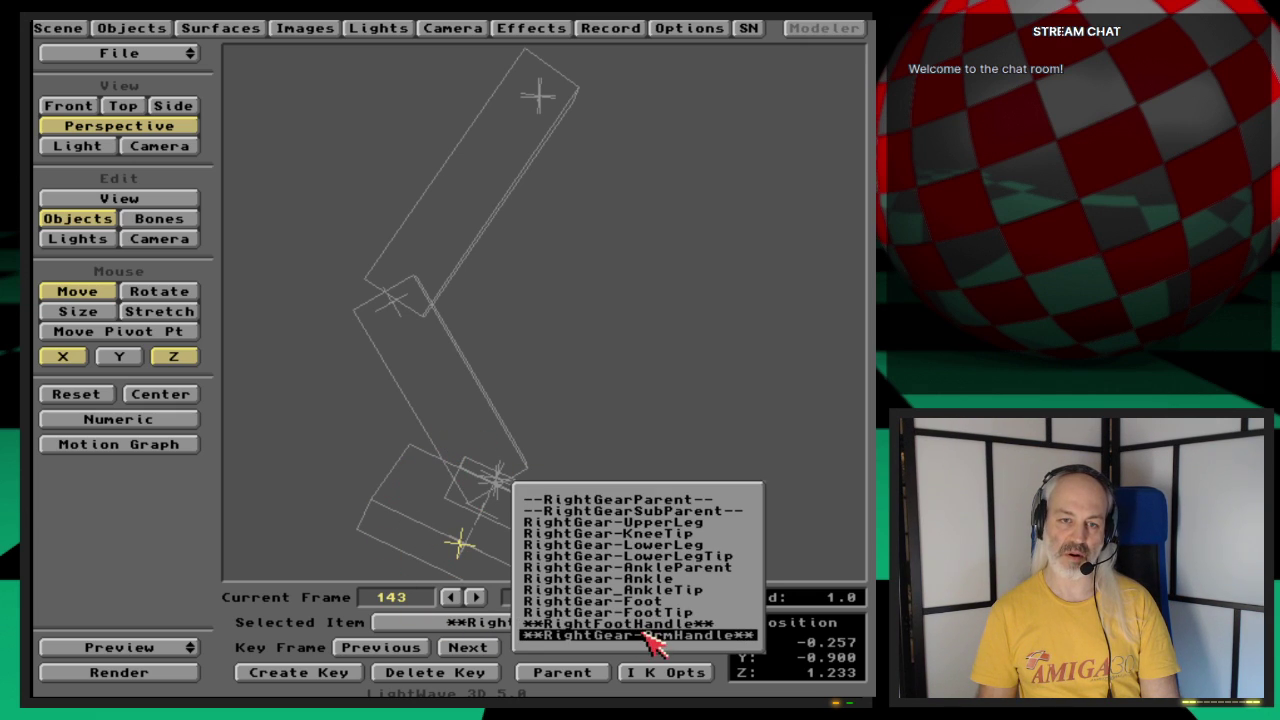
pyautogui.click(648, 635)
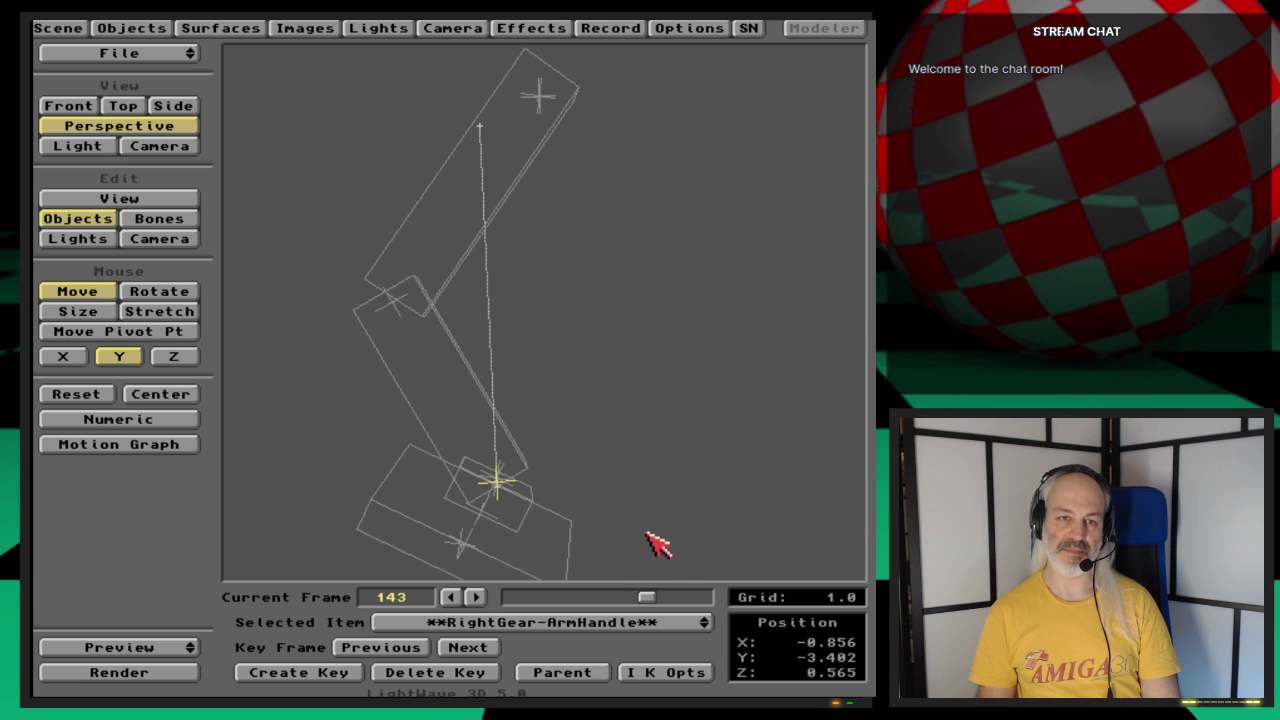
pyautogui.moveTo(650, 540)
pyautogui.mouseDown()
pyautogui.moveTo(650, 318)
pyautogui.moveTo(650, 560)
pyautogui.moveTo(650, 397)
pyautogui.moveTo(655, 540)
pyautogui.mouseUp()
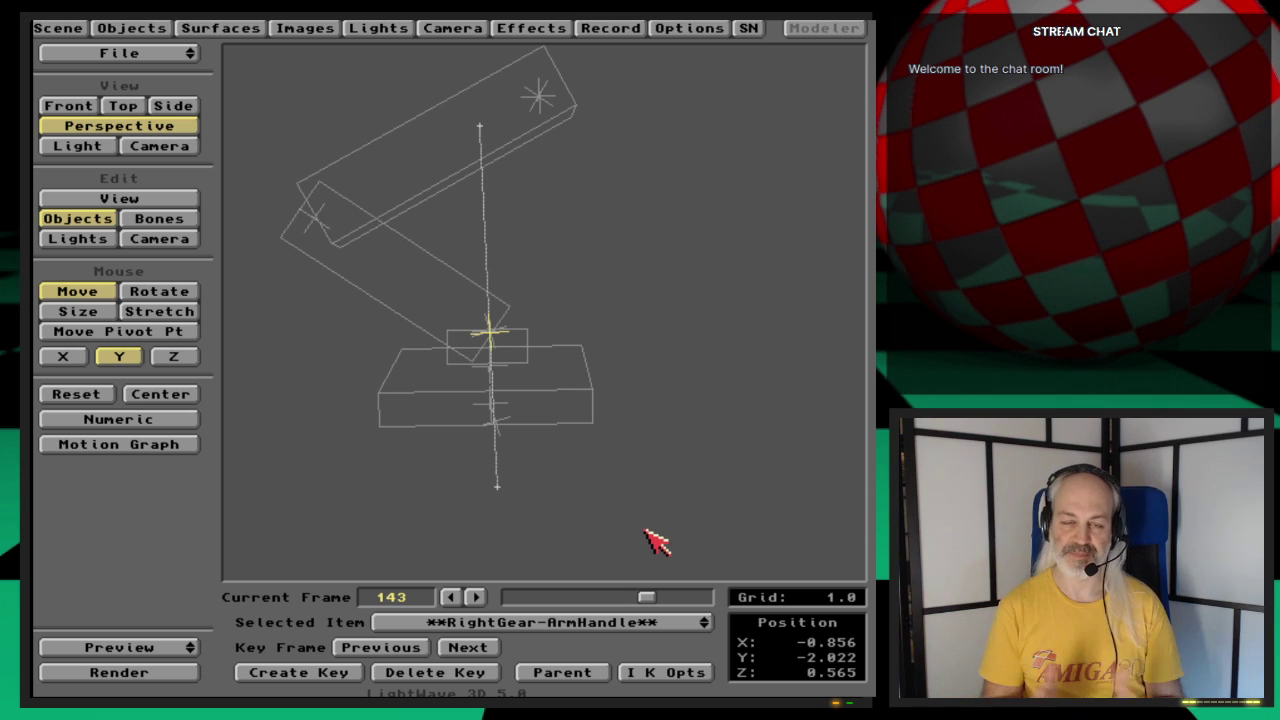
# Step: Select --RightGearParent-- and --RightGearSubParent-- in turn to inspect the nulls at the top of the leg hierarchy
pyautogui.click(645, 630)
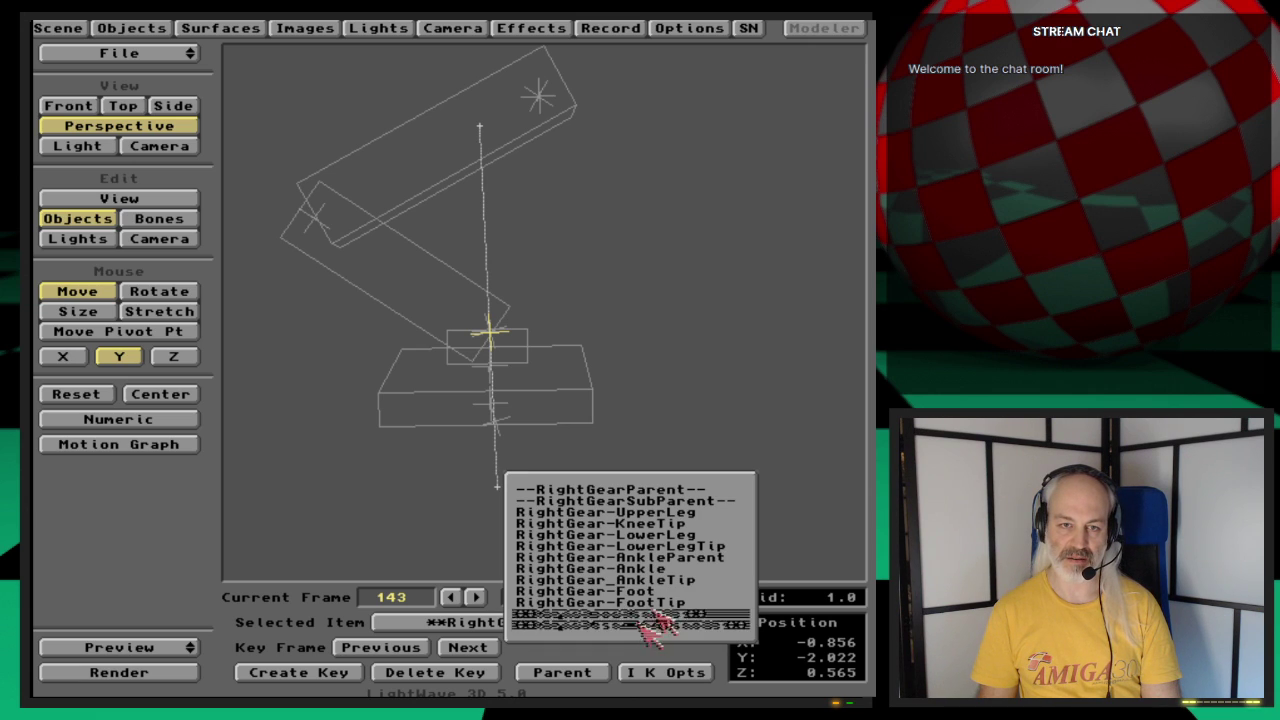
pyautogui.click(738, 493)
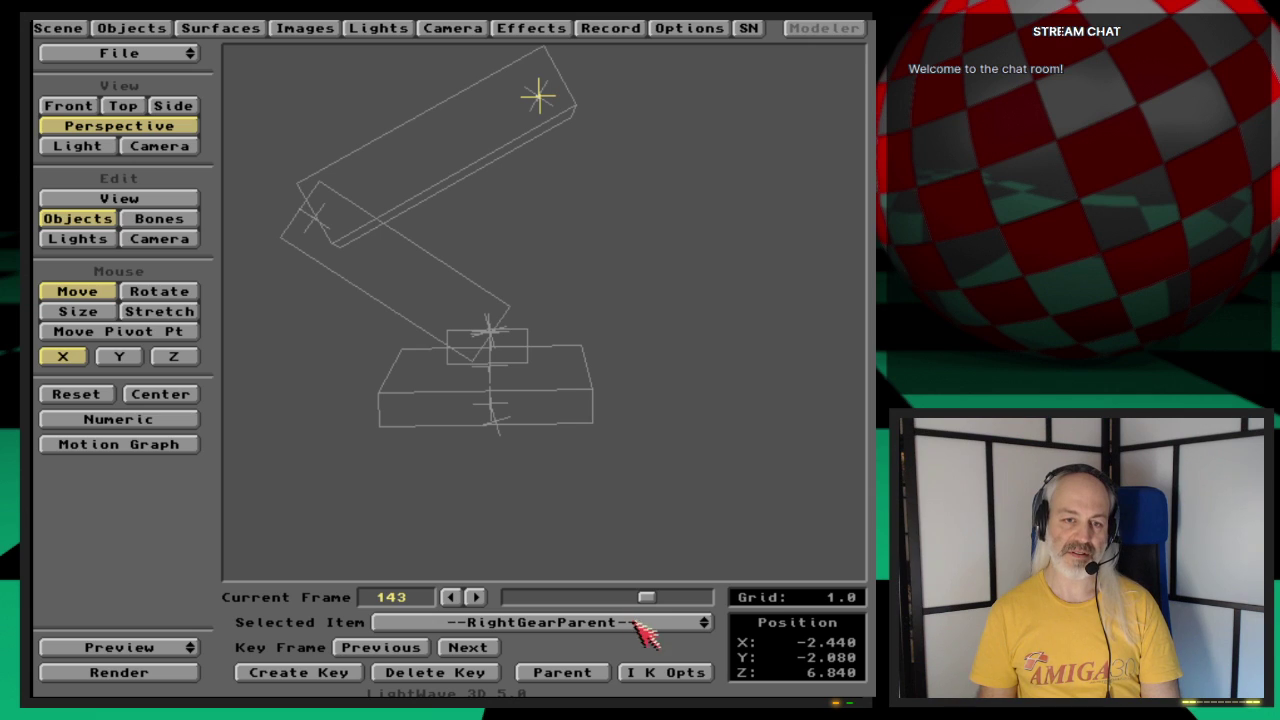
pyautogui.press('Down')
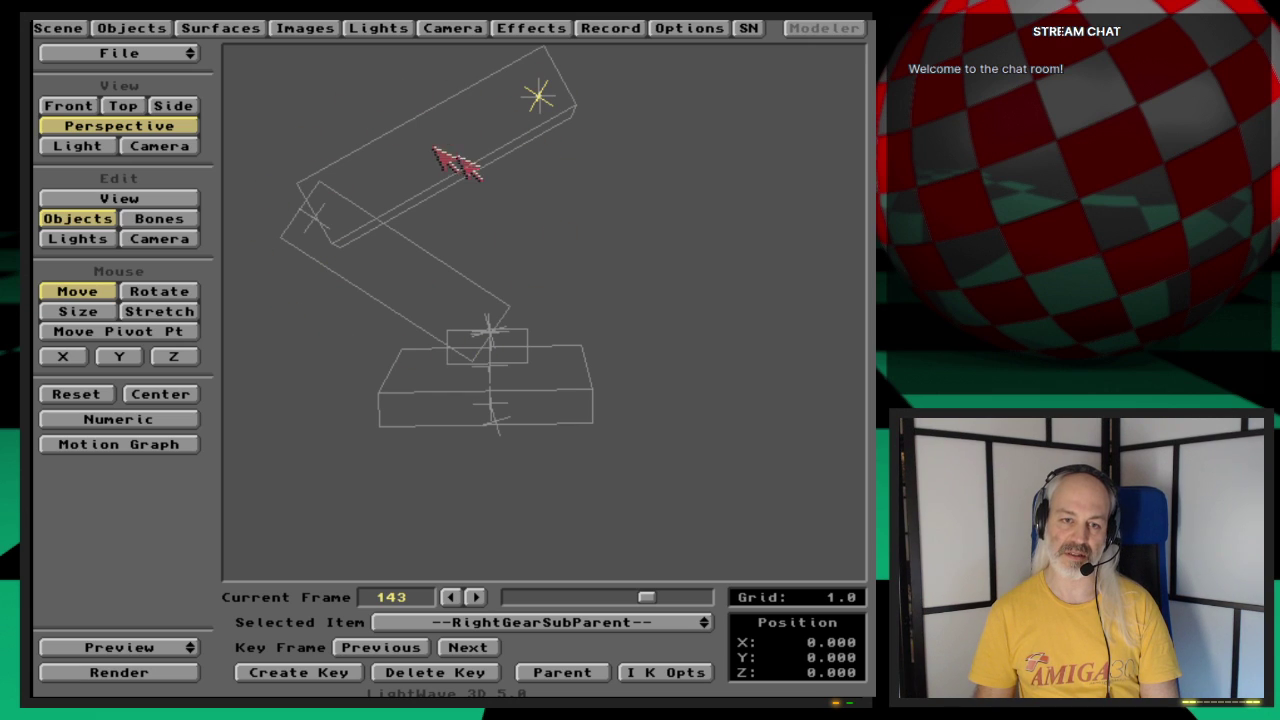
# Step: Reselect **RightGear-ArmHandle** and move it up and down along Y, leaving it at about -2.48
pyautogui.moveTo(650, 624); pyautogui.dragTo(651, 563)
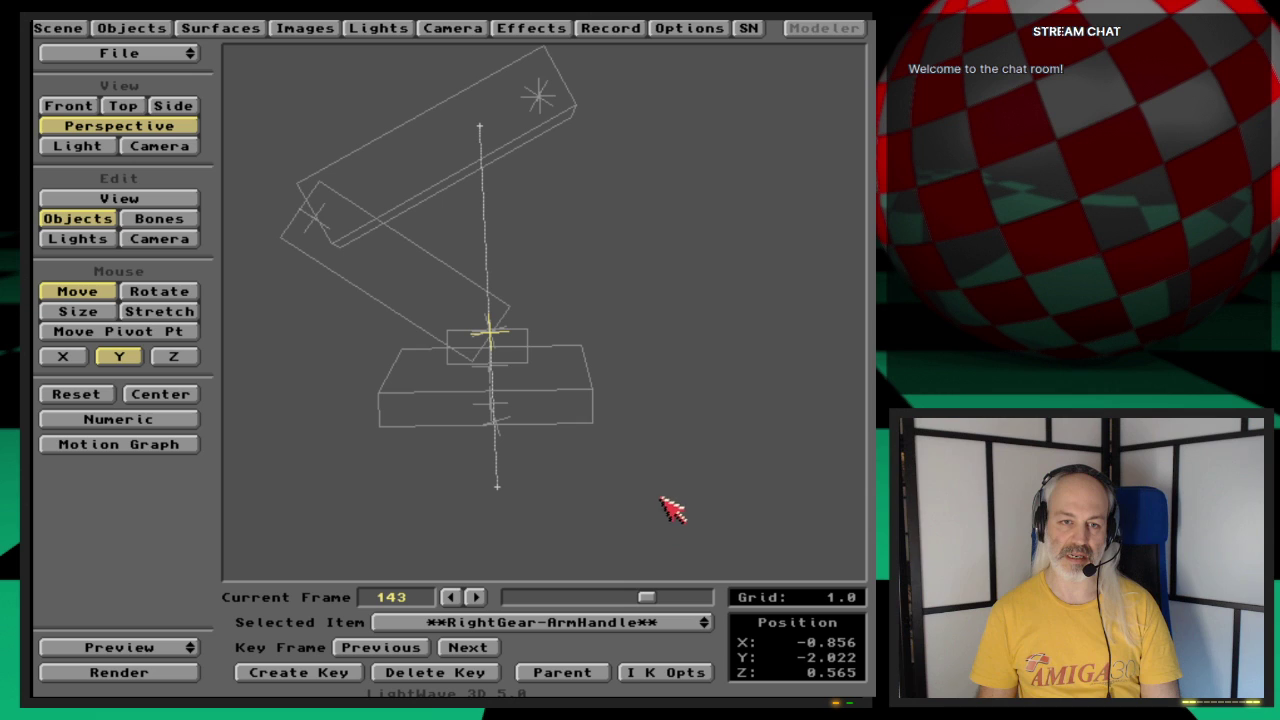
pyautogui.moveTo(675, 481); pyautogui.dragTo(660, 362)
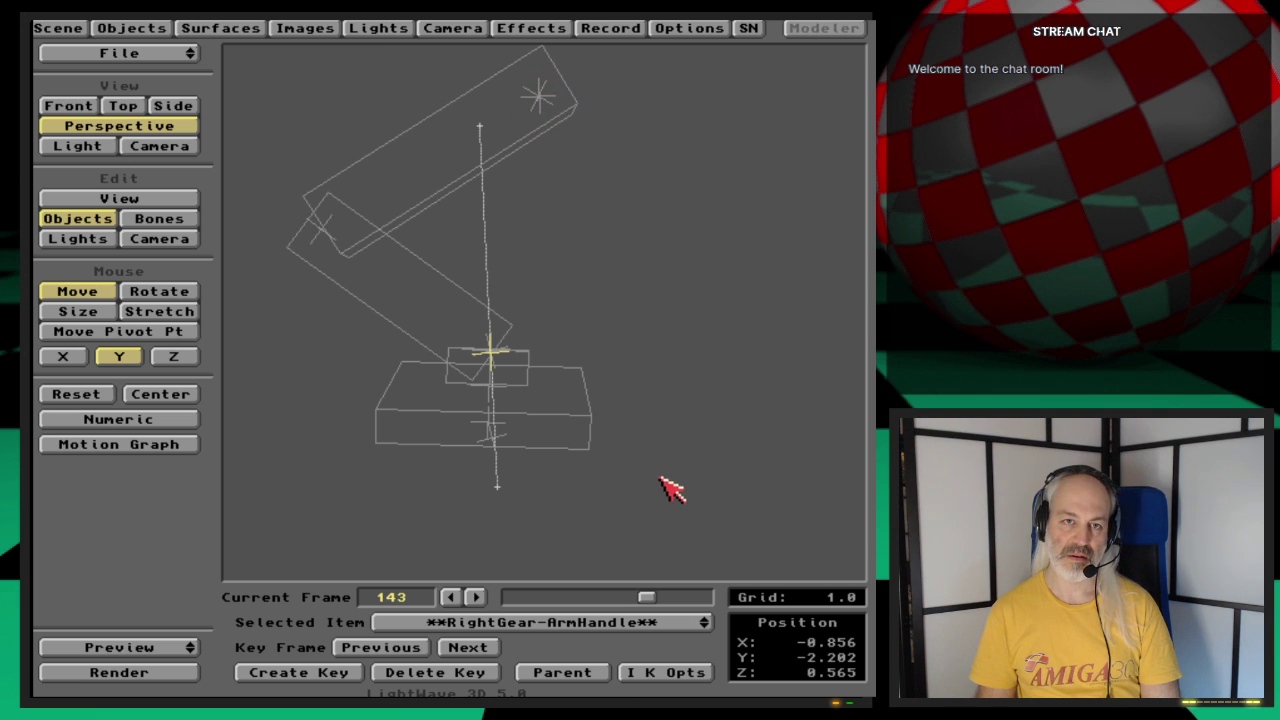
pyautogui.moveTo(653, 428)
pyautogui.mouseDown()
pyautogui.moveTo(653, 412)
pyautogui.moveTo(653, 440)
pyautogui.moveTo(653, 421)
pyautogui.mouseUp()
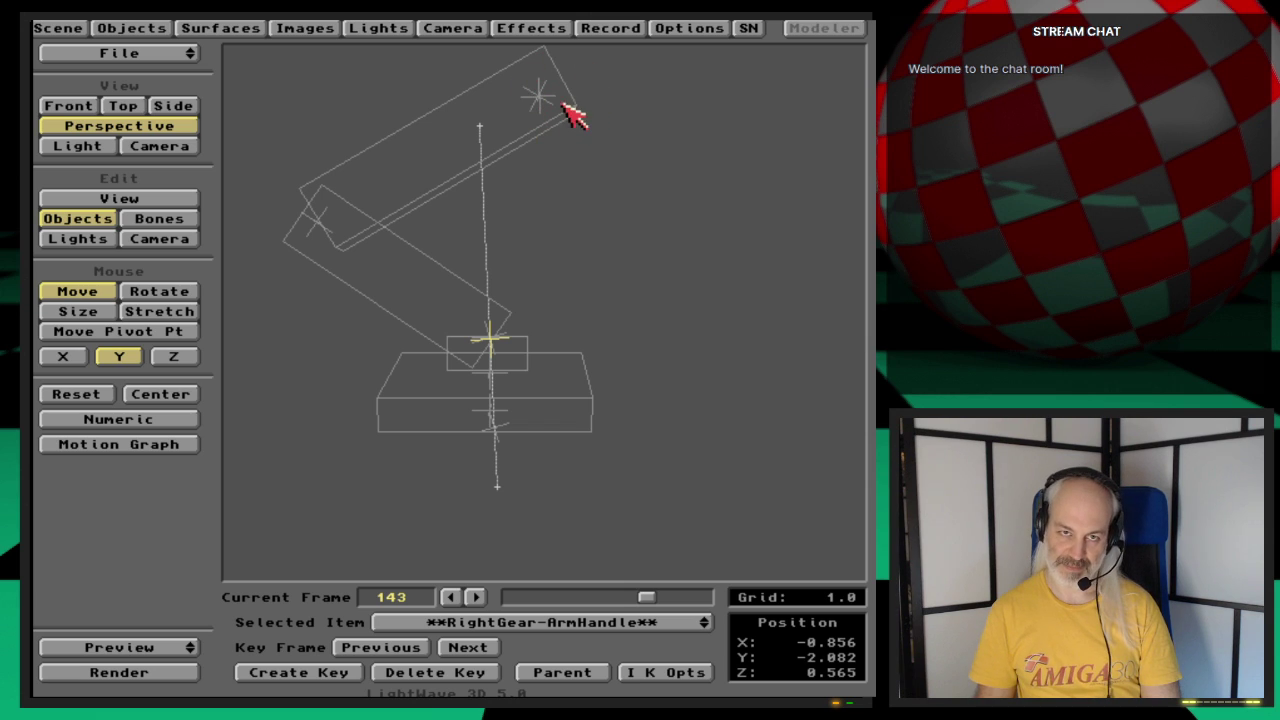
pyautogui.moveTo(653, 421); pyautogui.dragTo(689, 434)
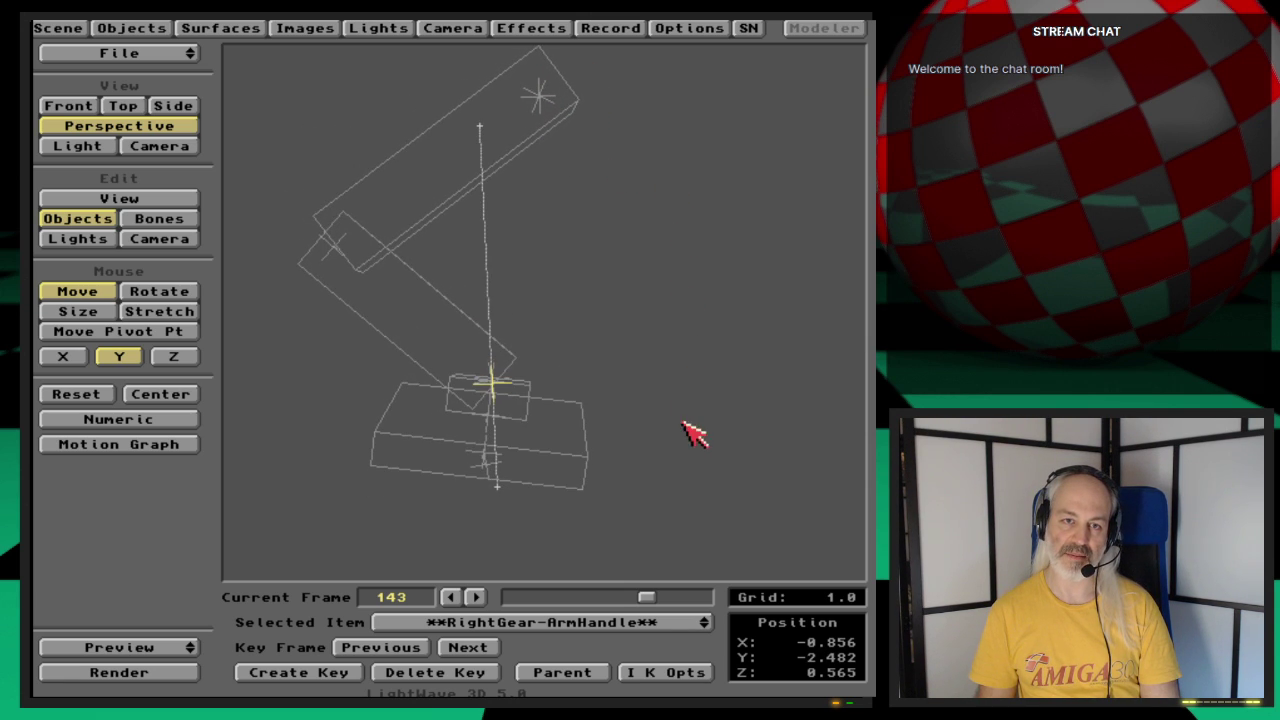
# Step: Select --RightGearParent-- and review its inverse kinematics options without changing them
pyautogui.press('Down')
pyautogui.press('Down')
pyautogui.press('Down')
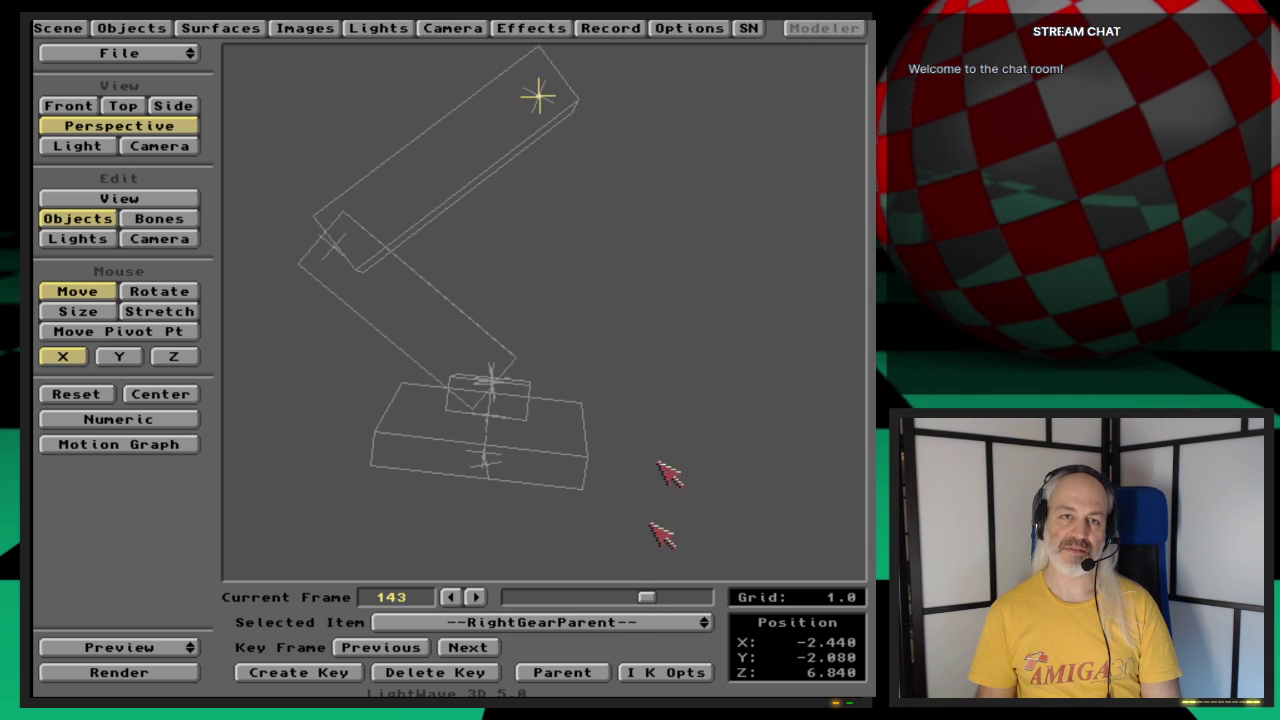
pyautogui.press('Down')
pyautogui.press('Up')
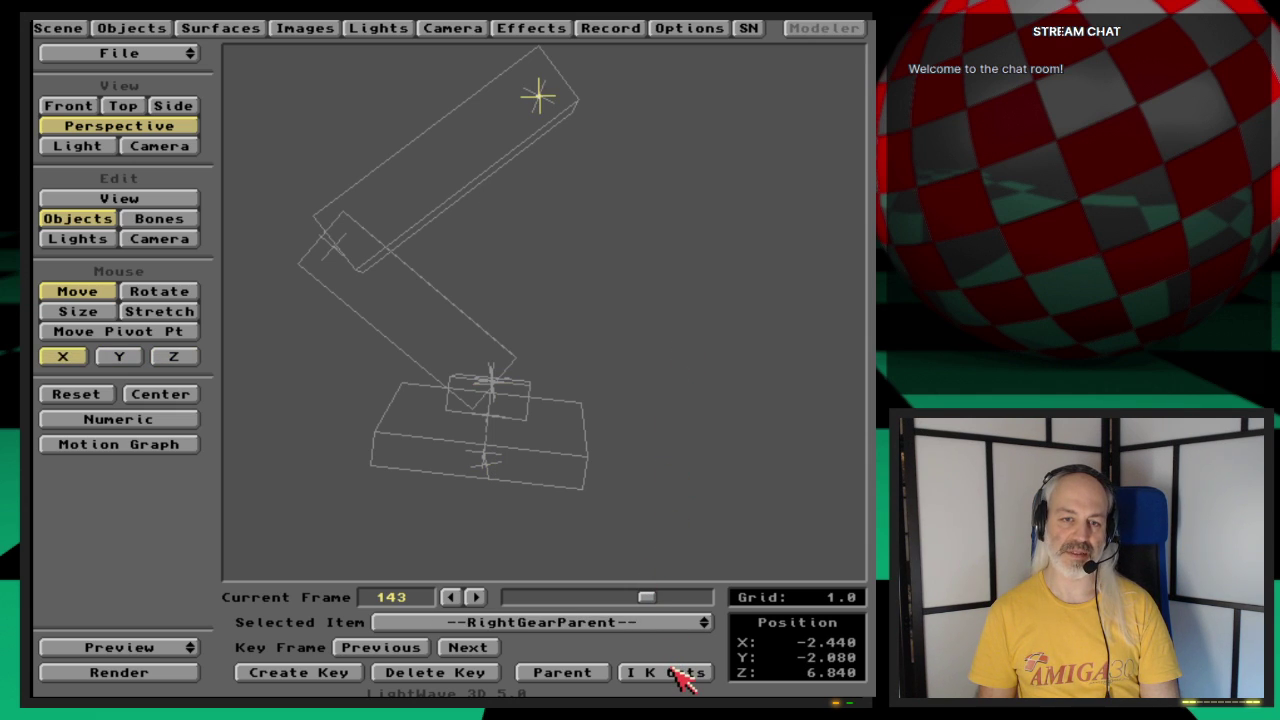
pyautogui.click(676, 674)
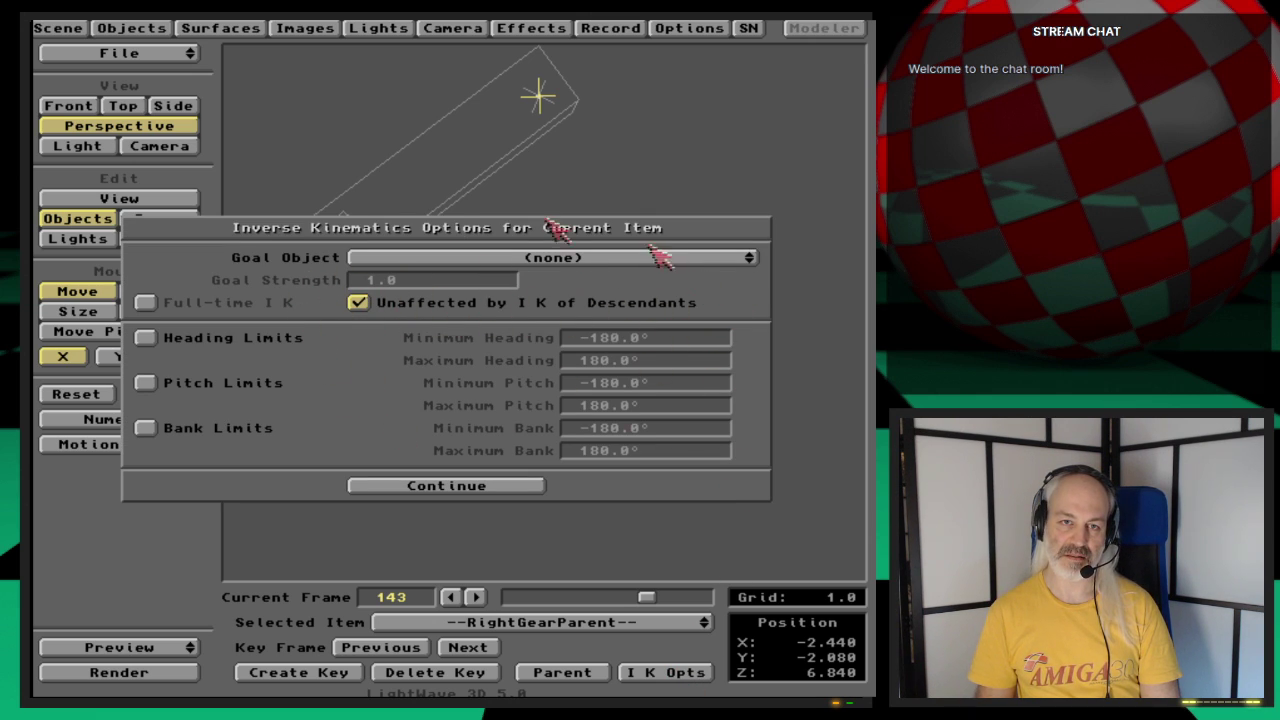
pyautogui.click(516, 478)
# Step: Examine the goal object and bank limits in the inverse kinematics options of --RightGearSubParent--
pyautogui.press('Down')
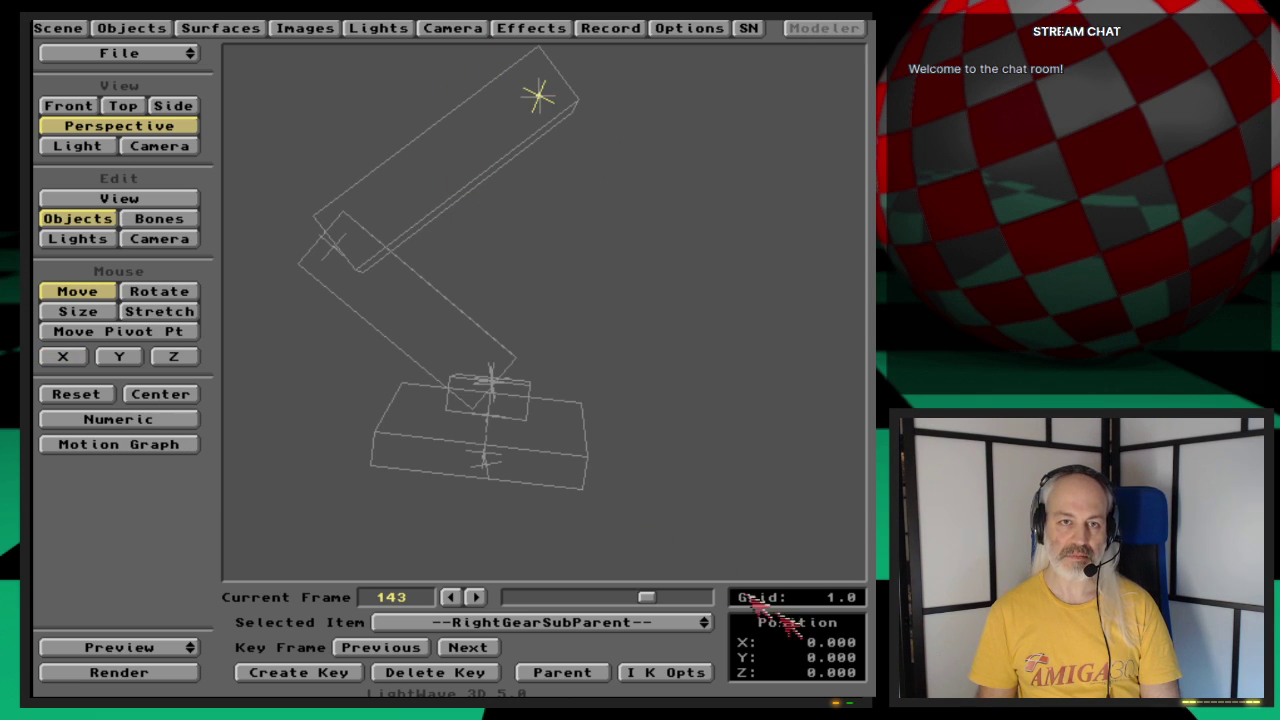
pyautogui.click(684, 676)
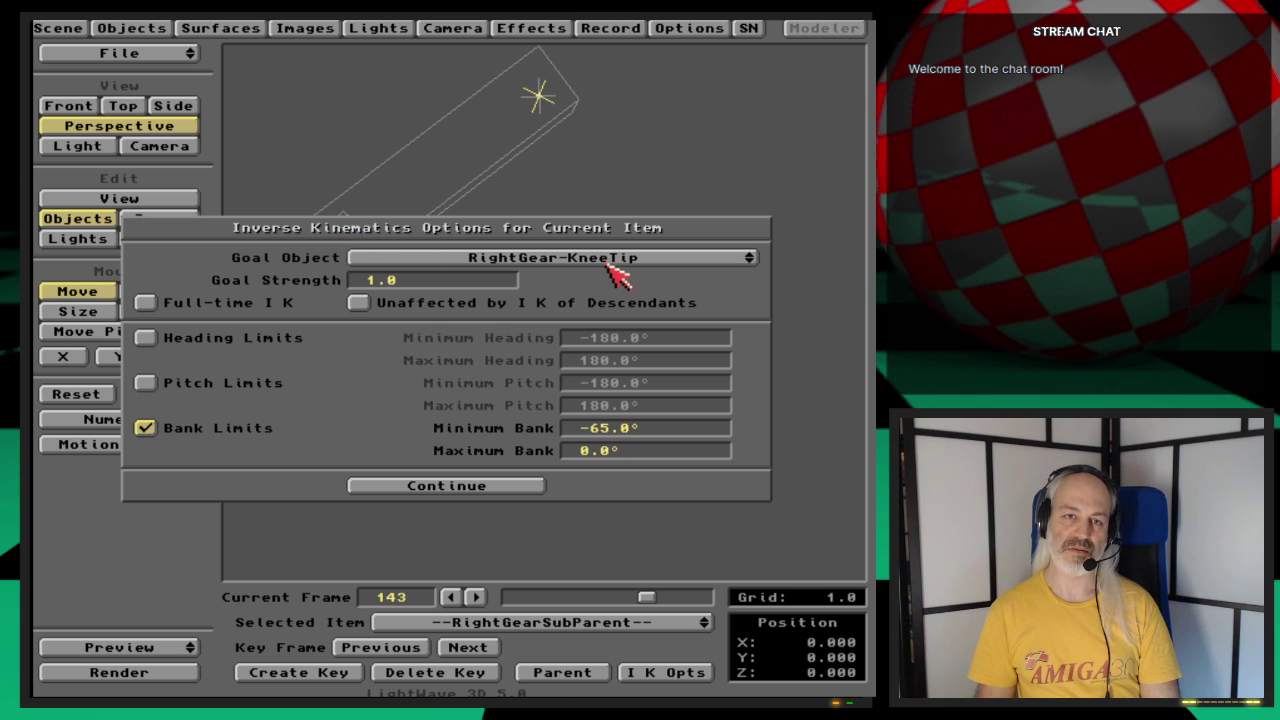
pyautogui.click(446, 485)
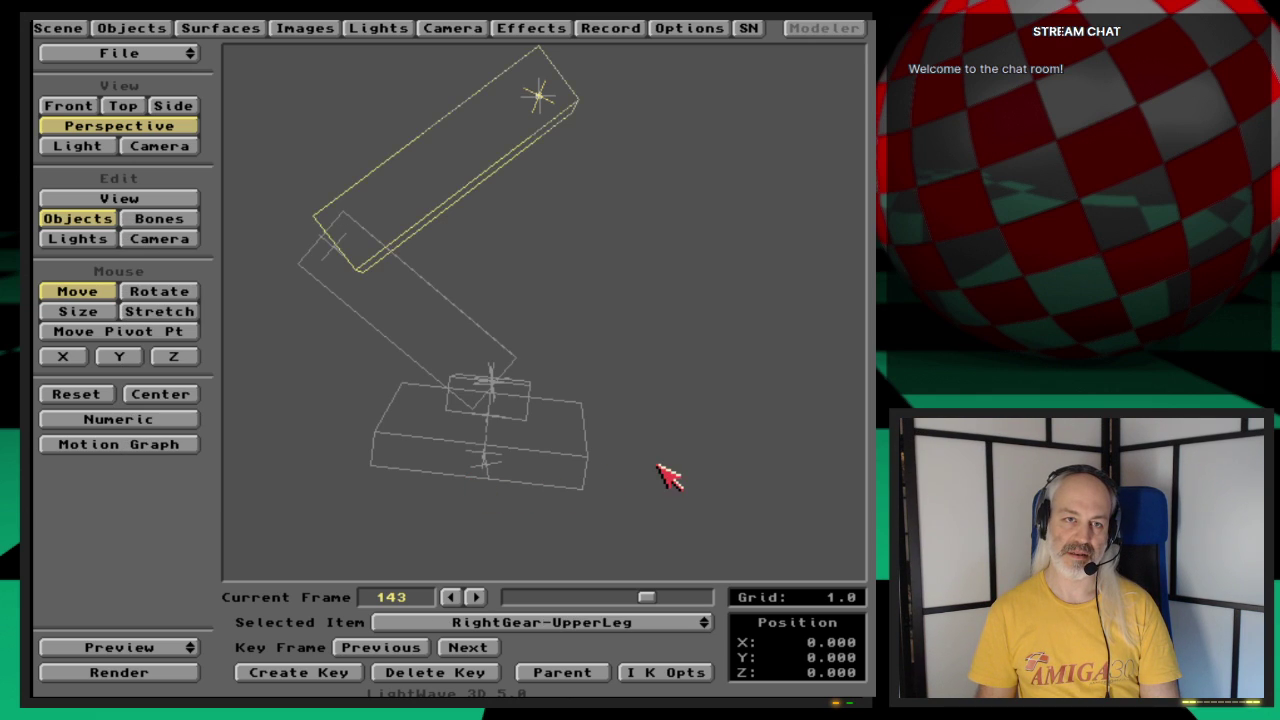
# Step: Locate the RightGear-KneeTip null on the leg and recheck the inverse kinematics options of --RightGearSubParent--
pyautogui.press('Down')
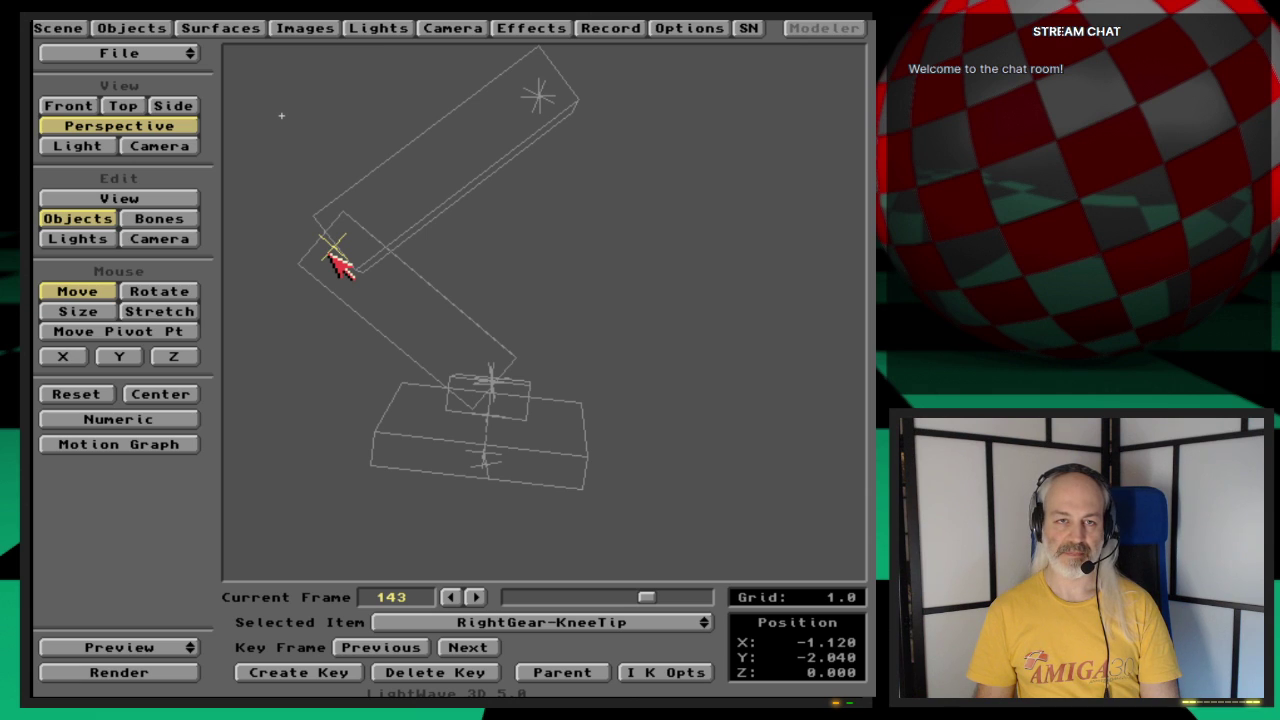
pyautogui.press('Up')
pyautogui.press('Up')
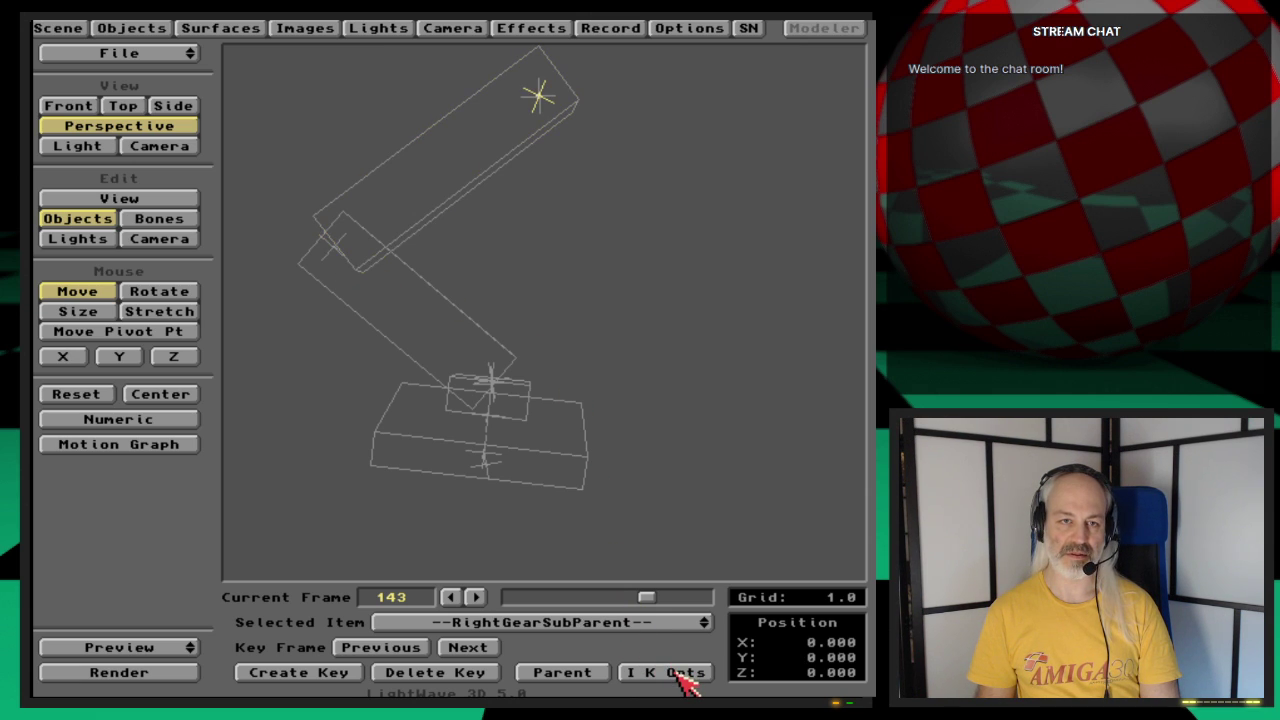
pyautogui.click(686, 674)
pyautogui.click(452, 486)
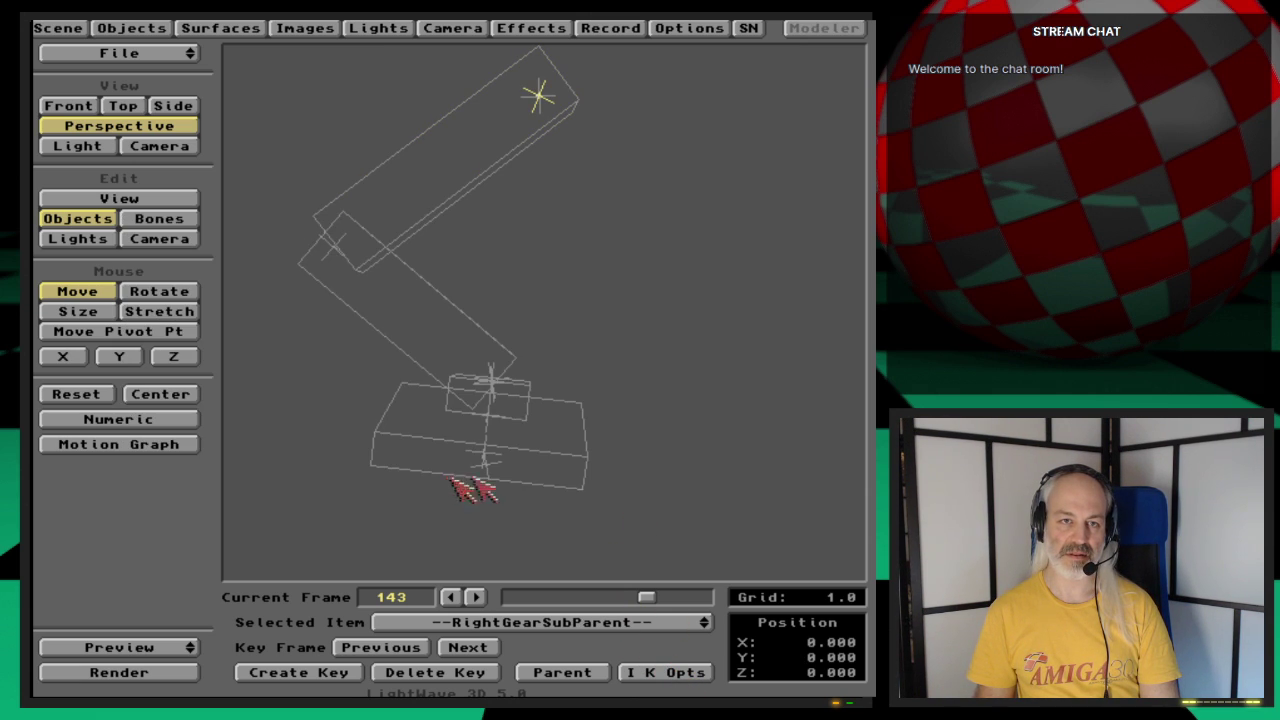
# Step: Select RightGear-UpperLeg and switch to Rotate to examine its rotation channels
pyautogui.press('Down')
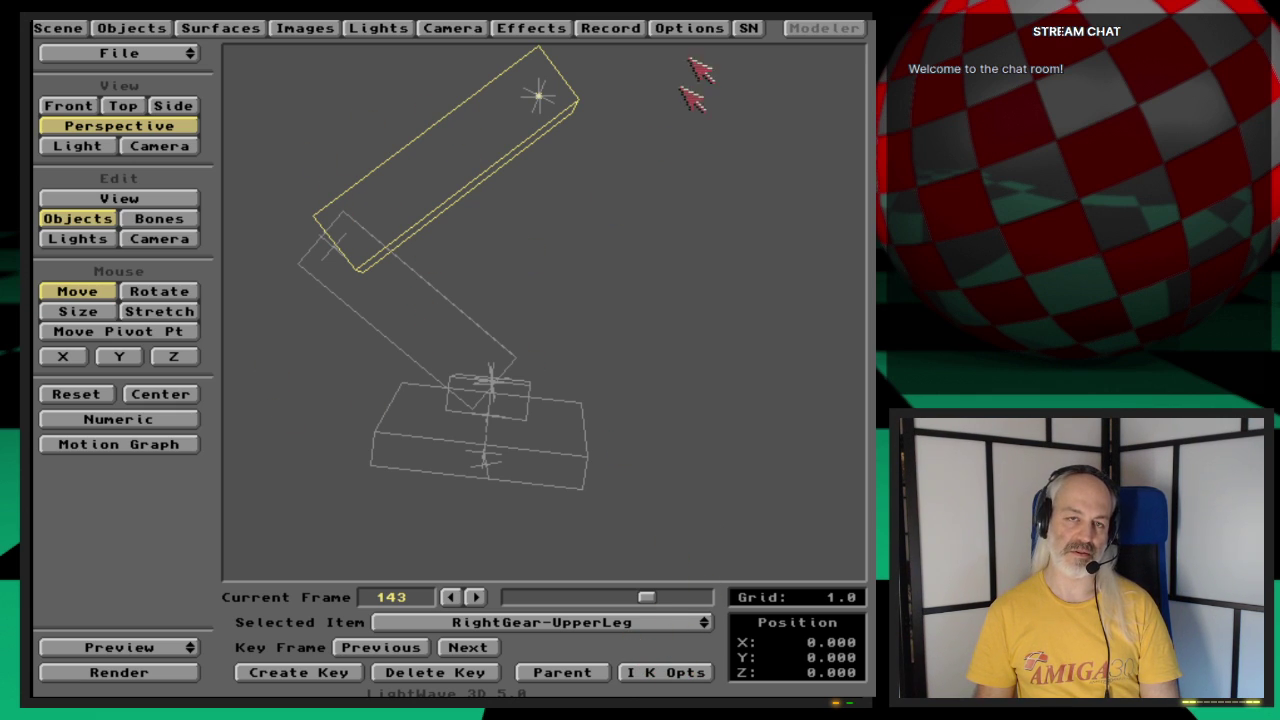
pyautogui.click(182, 291)
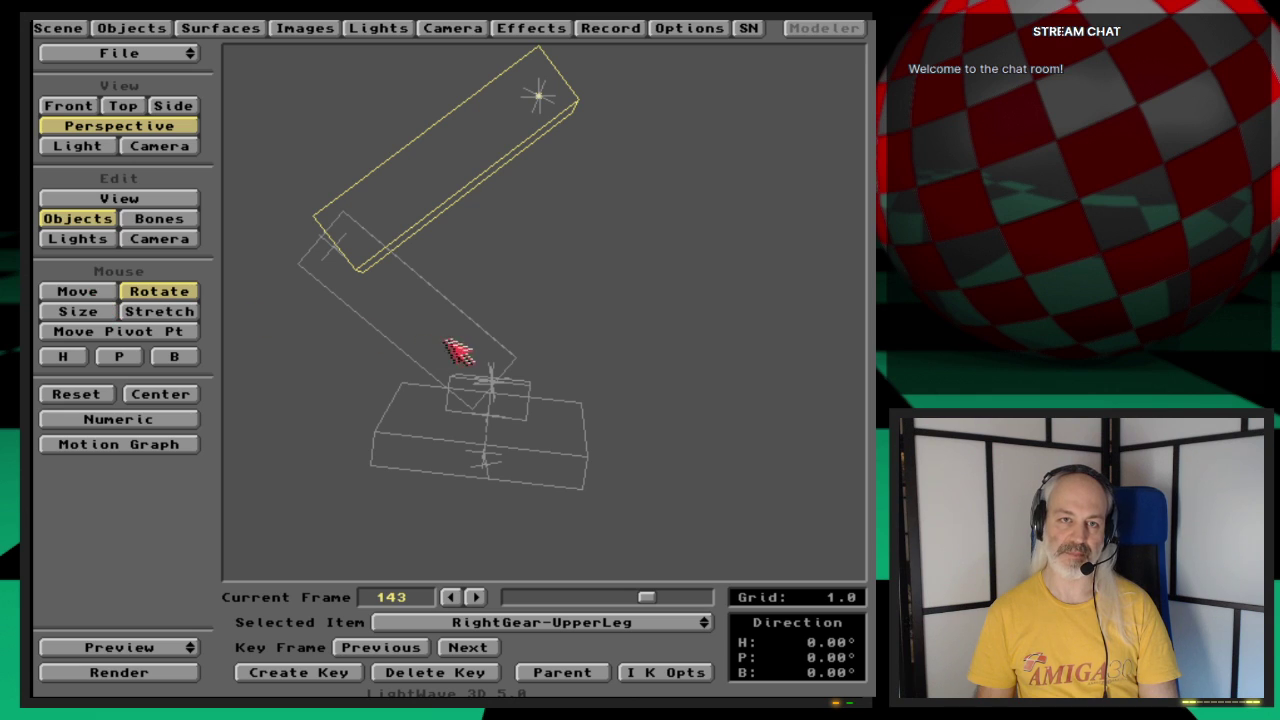
# Step: Select RightGear-KneeTip and examine the goal object and bank limits in its inverse kinematics options
pyautogui.press('z')
pyautogui.press('Down')
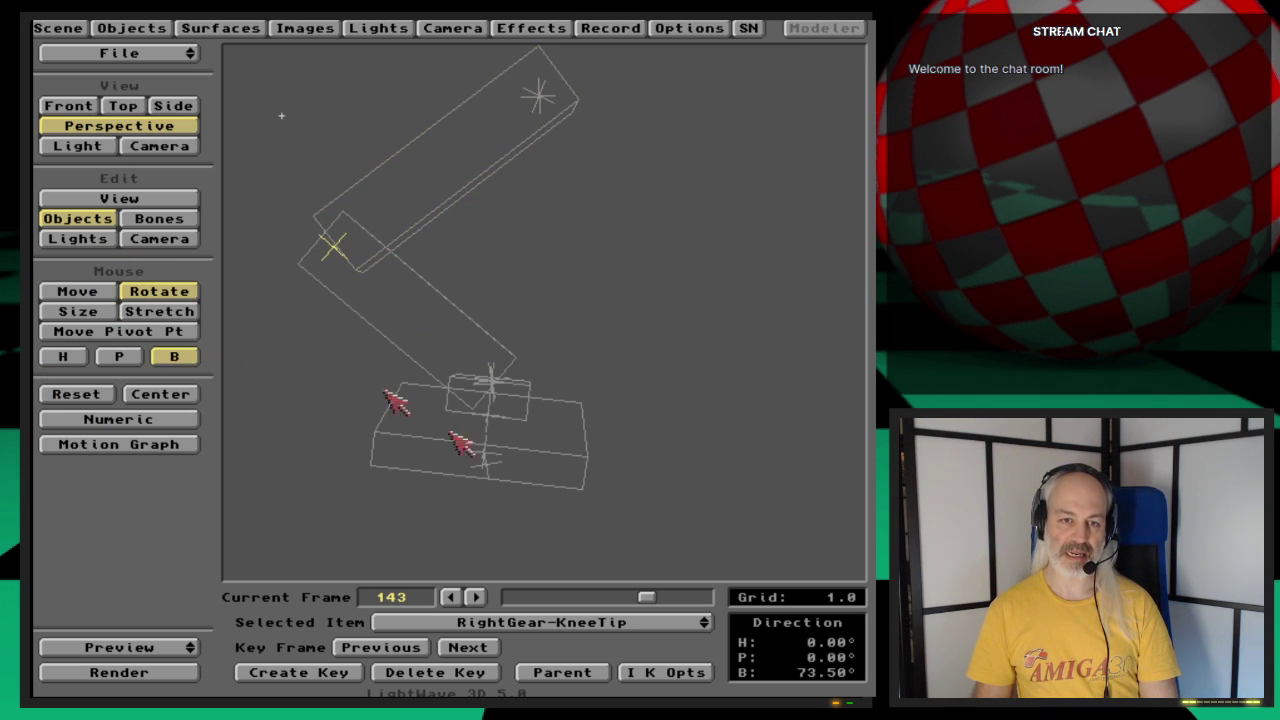
pyautogui.click(658, 673)
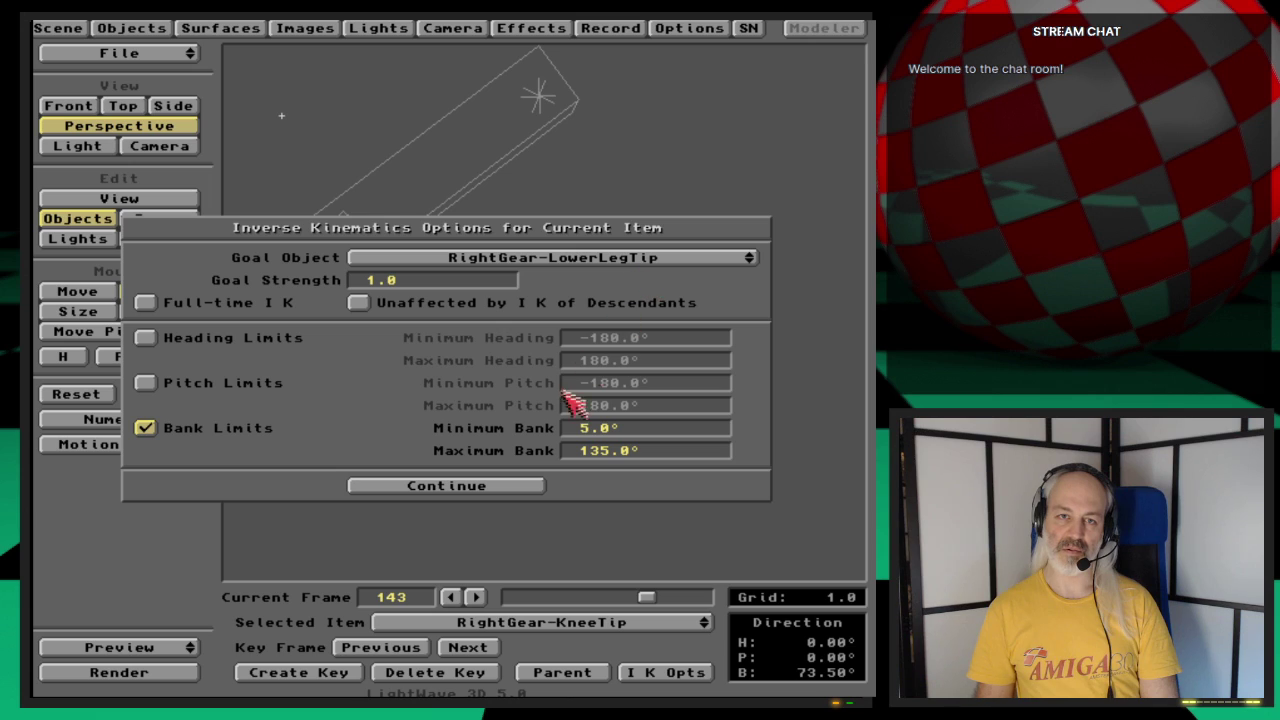
pyautogui.click(510, 490)
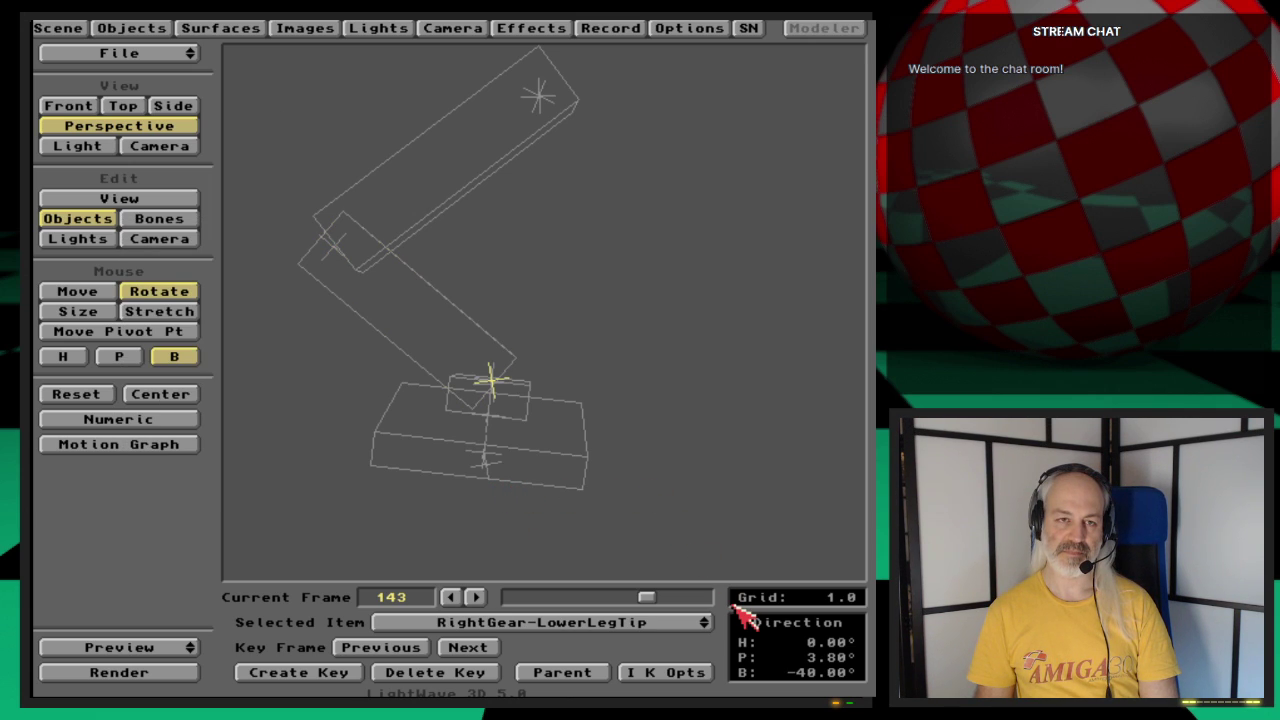
# Step: Compare RightGear-KneeTip with RightGear-LowerLegTip and review the inverse kinematics options of RightGear-LowerLegTip
pyautogui.press('Up')
pyautogui.press('Up')
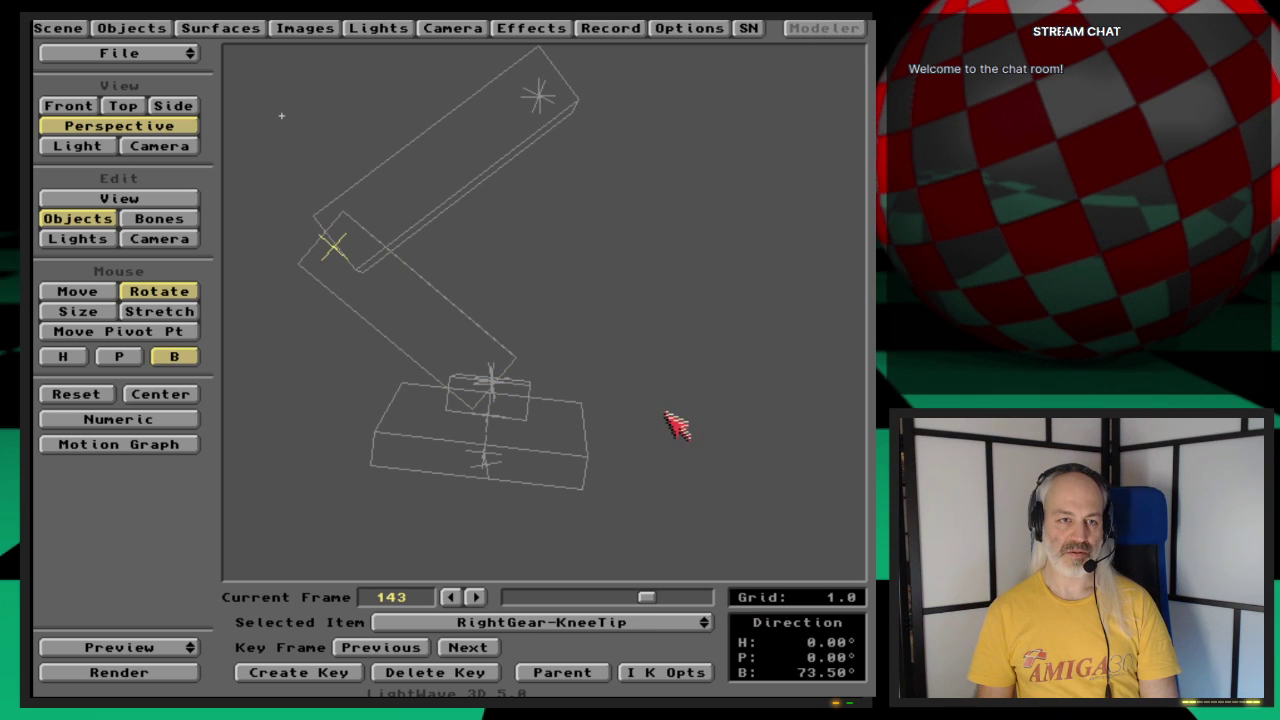
pyautogui.press('Down')
pyautogui.press('Down')
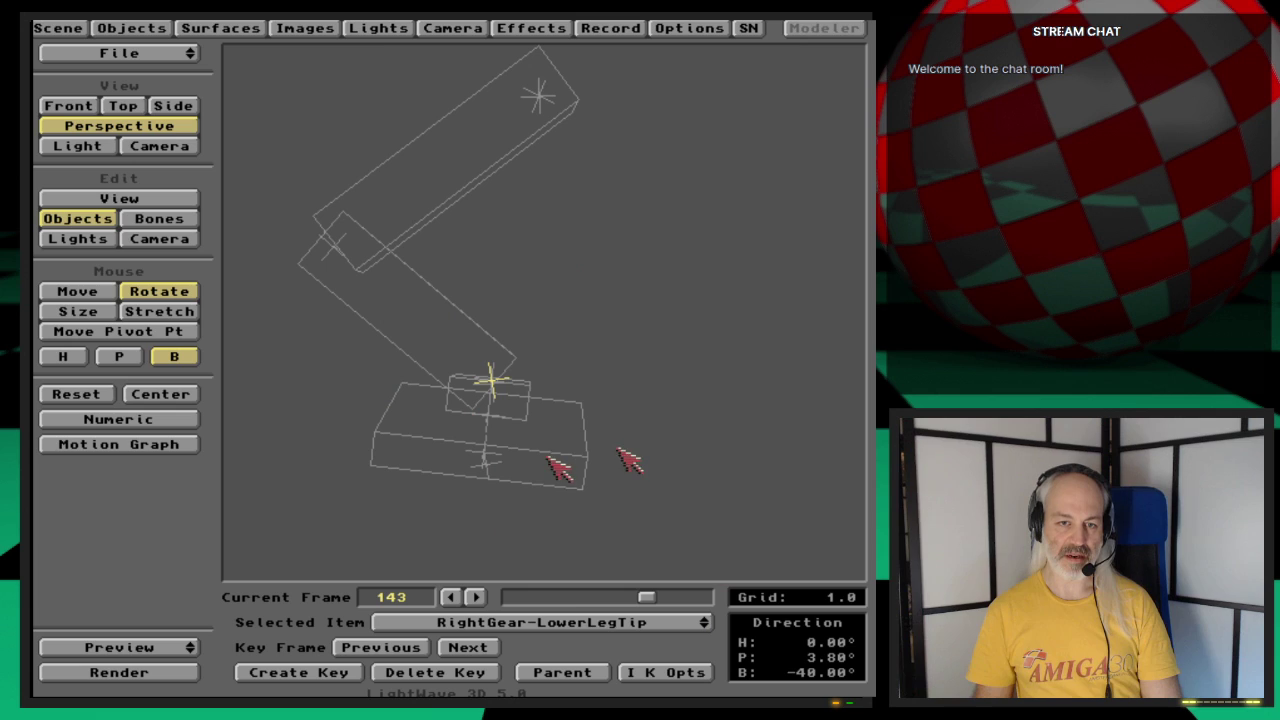
pyautogui.click(663, 672)
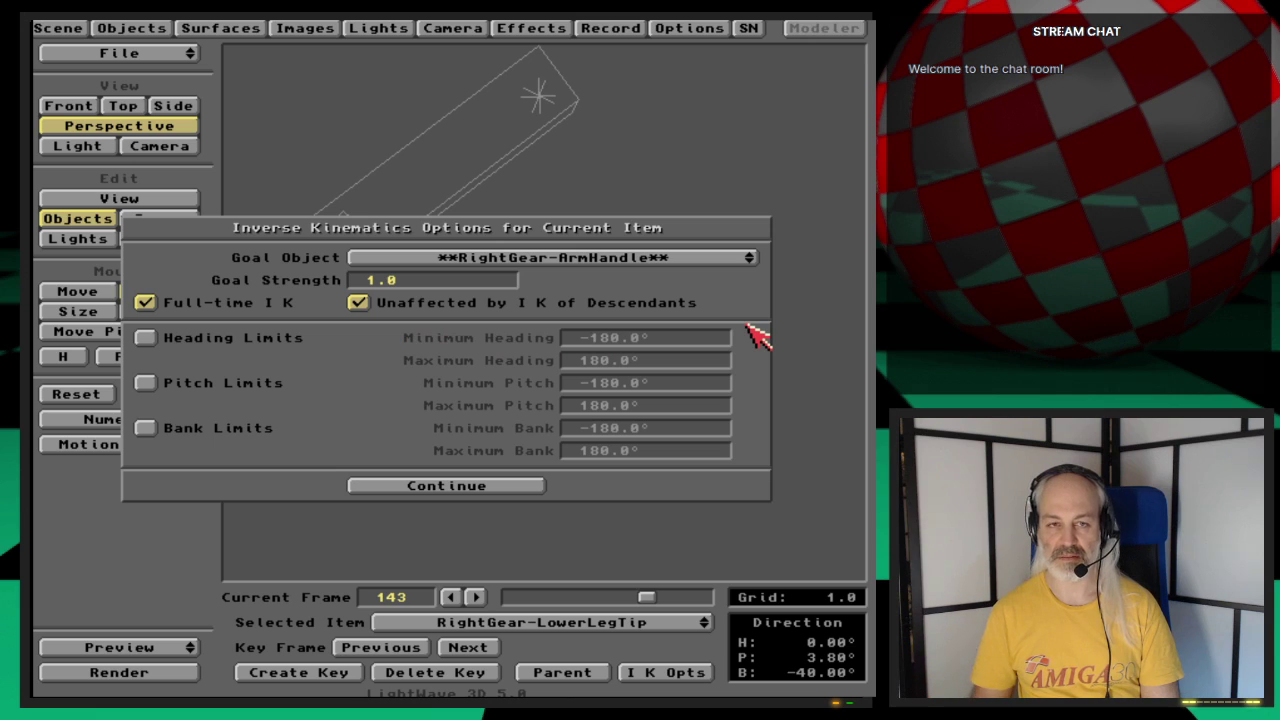
pyautogui.click(533, 485)
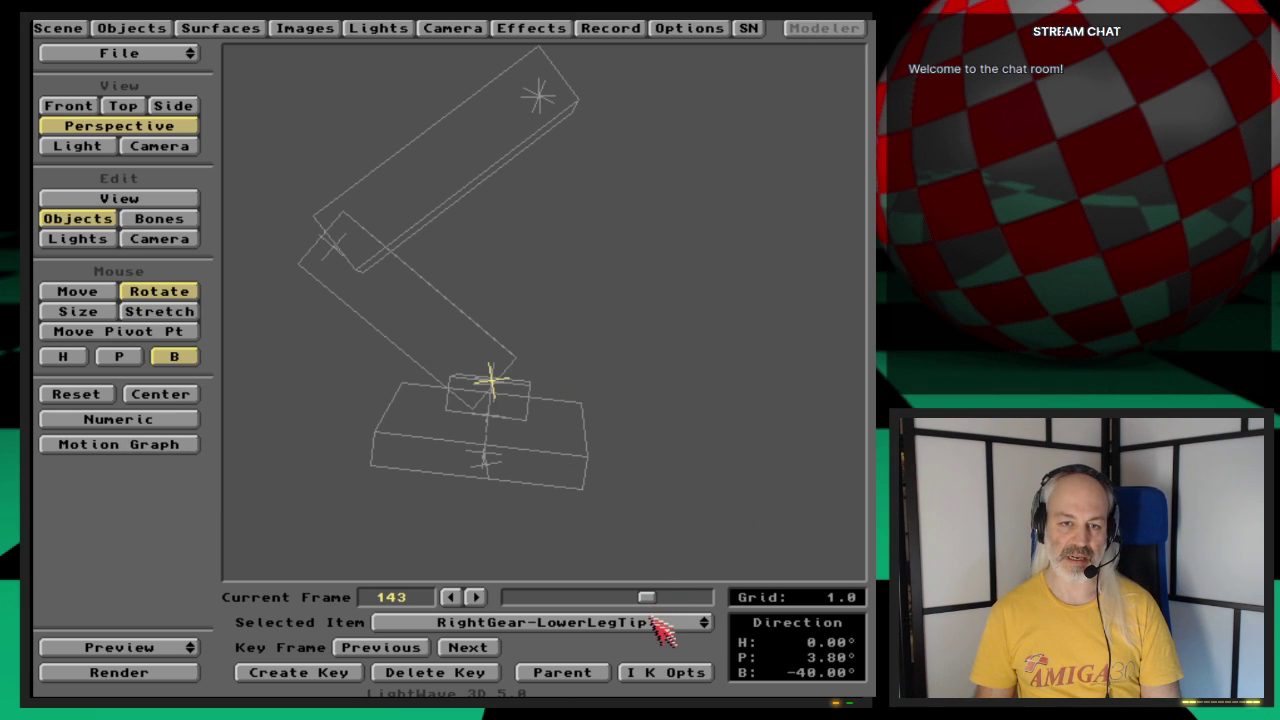
# Step: Move **RightGear-ArmHandle** up and down along Y to flex and extend the leg, and go to frame 154
pyautogui.moveTo(655, 622); pyautogui.dragTo(665, 680)
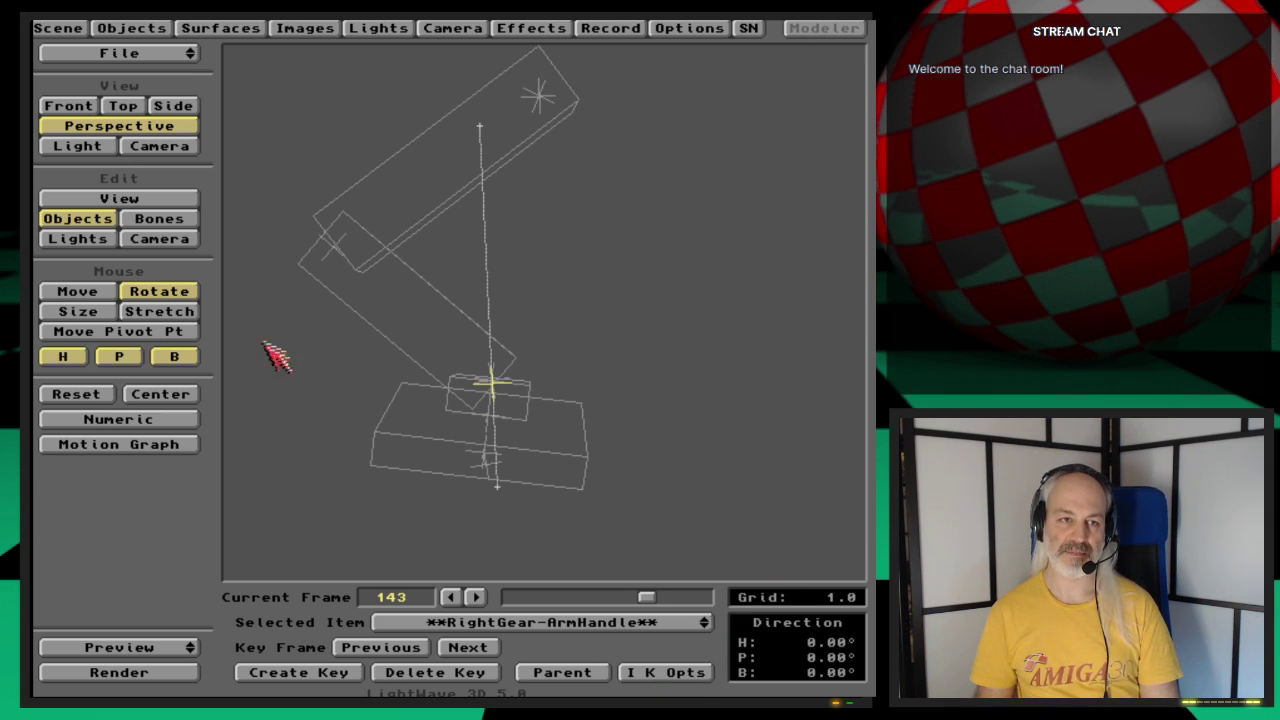
pyautogui.click(80, 291)
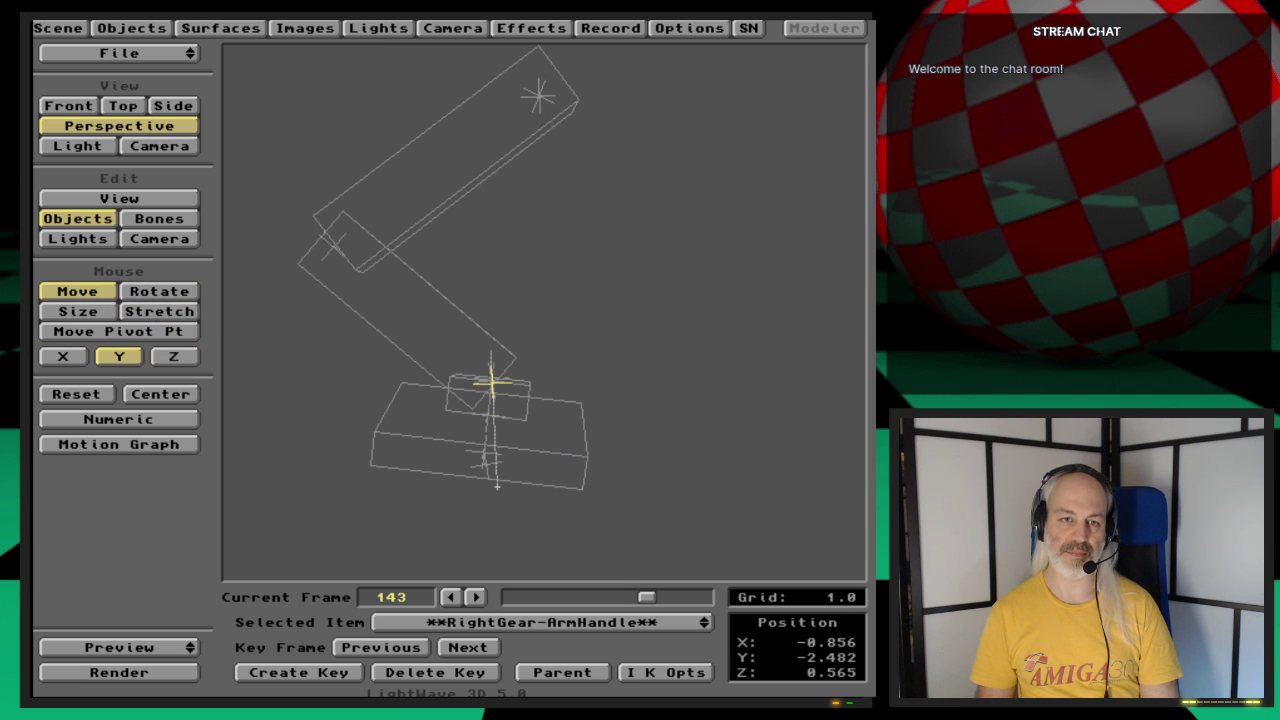
pyautogui.moveTo(659, 500); pyautogui.dragTo(659, 450)
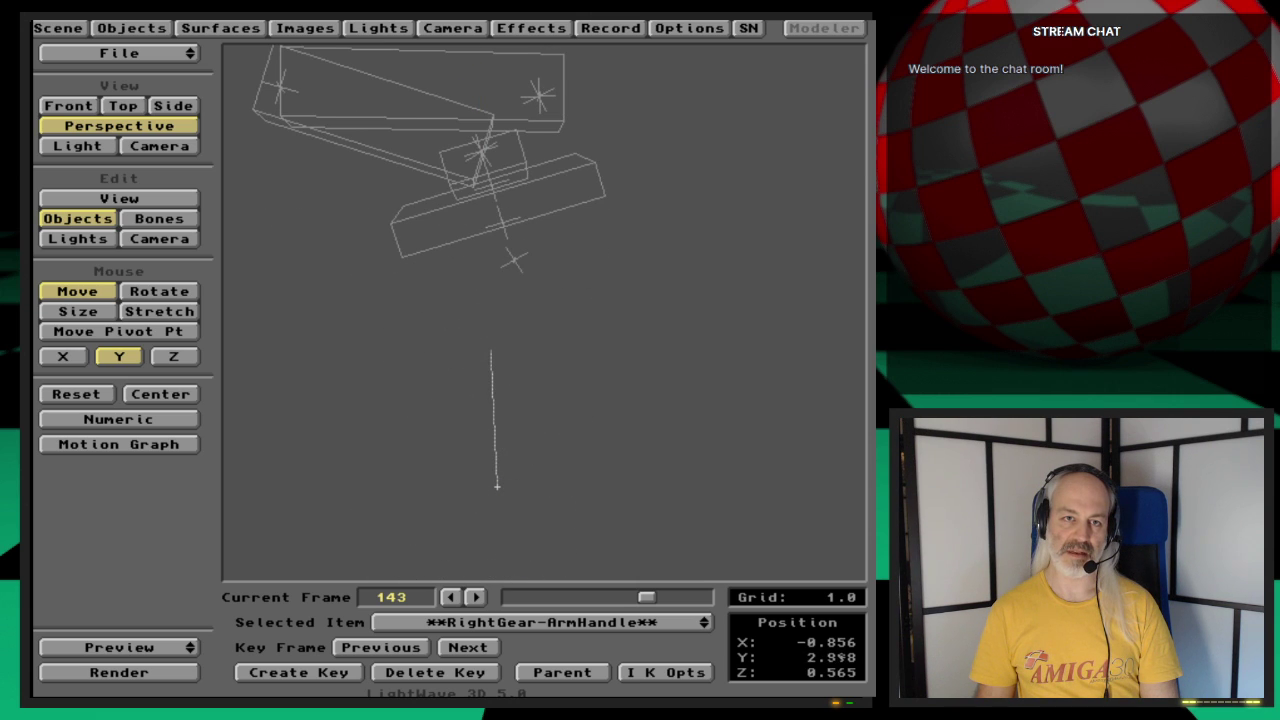
pyautogui.moveTo(724, 420); pyautogui.dragTo(686, 466)
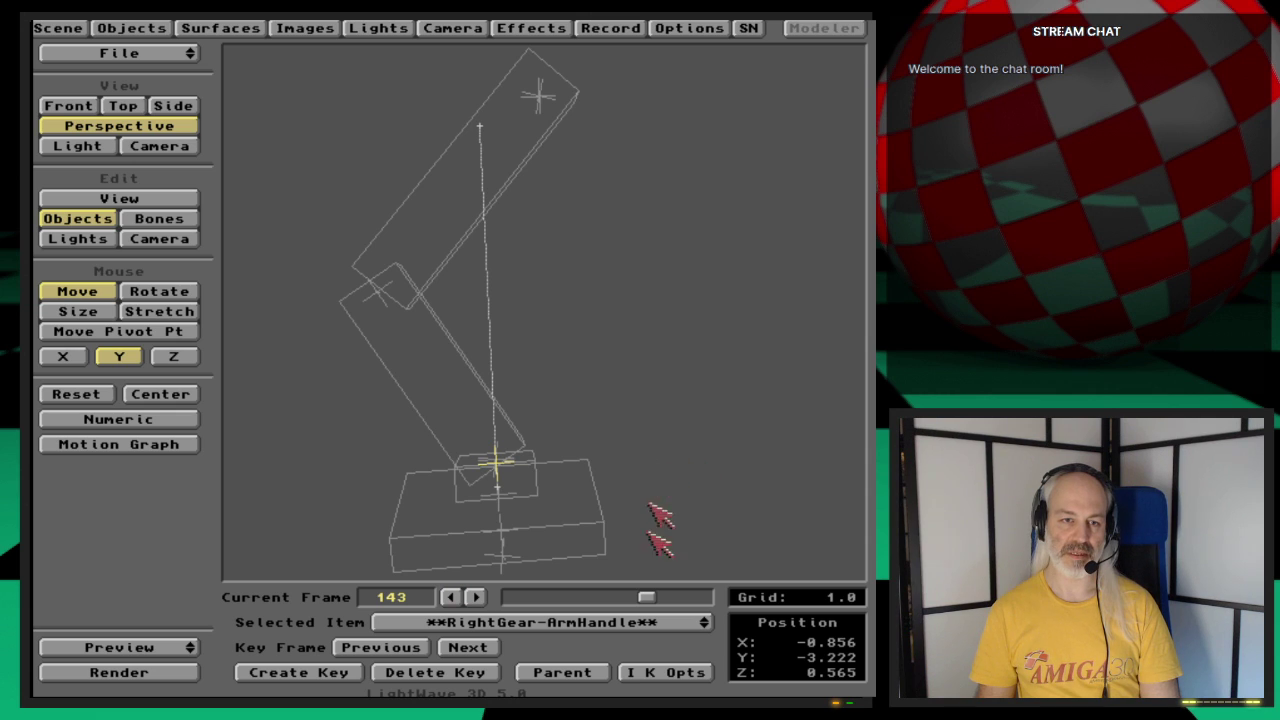
pyautogui.moveTo(648, 598)
pyautogui.mouseDown()
pyautogui.moveTo(626, 600)
pyautogui.moveTo(660, 600)
pyautogui.mouseUp()
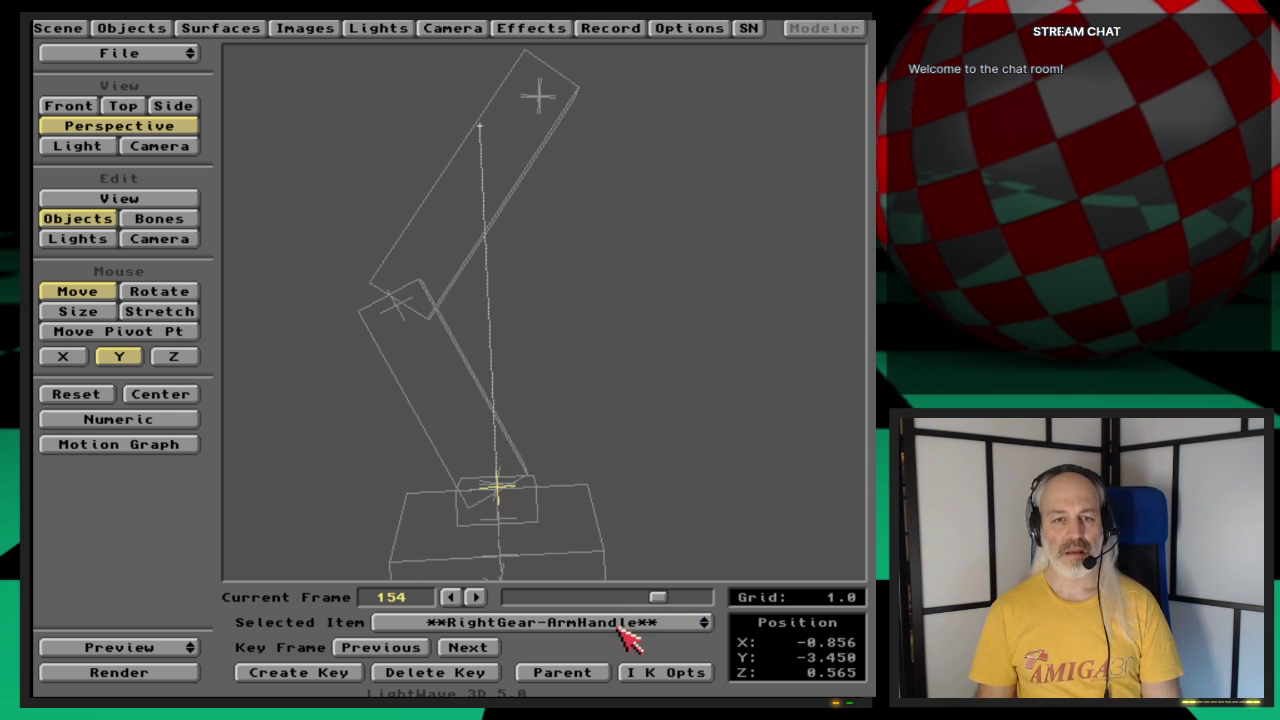
# Step: Reselect RightGear-LowerLegTip and recheck its goal object, full-time IK and descendant settings in the inverse kinematics options
pyautogui.click(630, 625)
pyautogui.moveTo(630, 625); pyautogui.dragTo(728, 538)
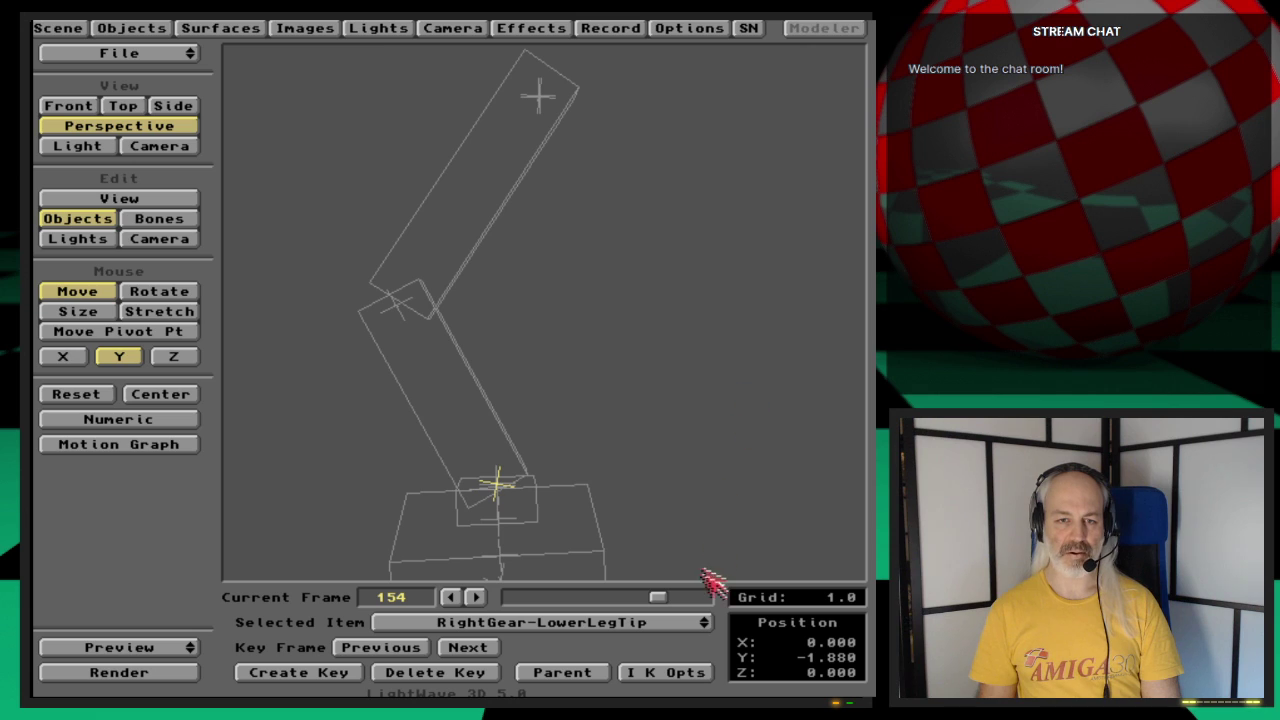
pyautogui.click(664, 671)
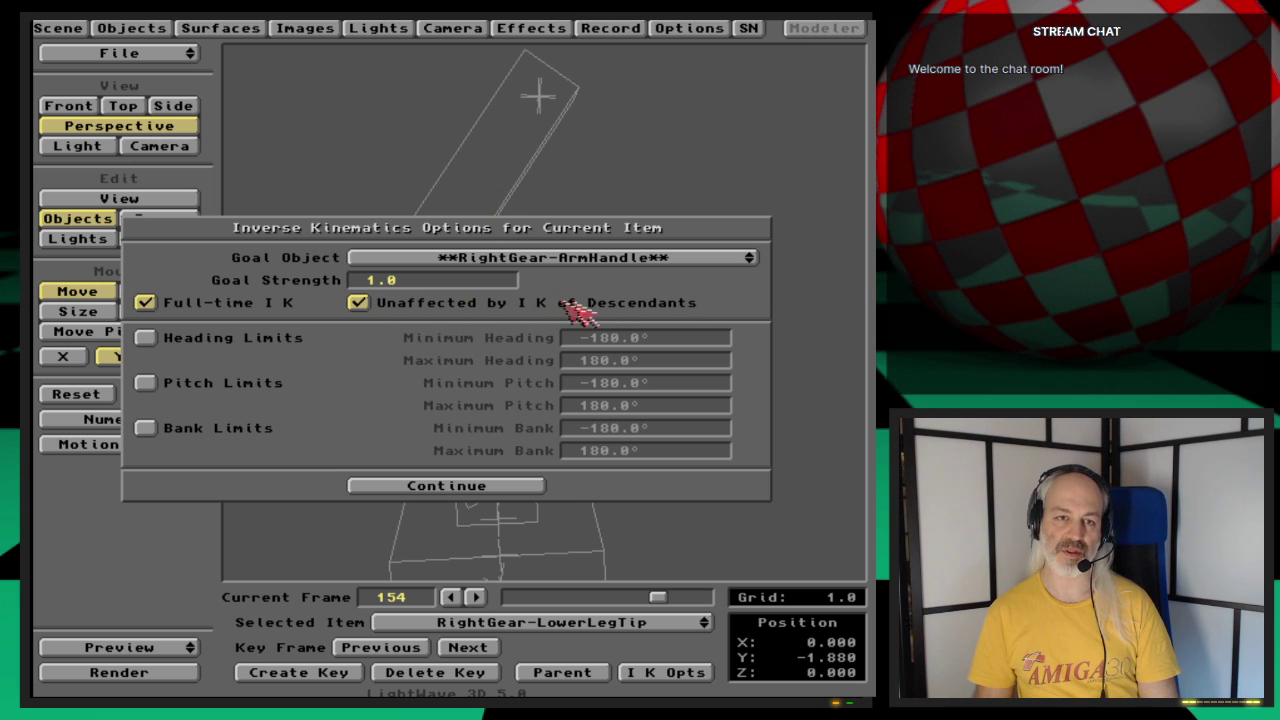
pyautogui.click(512, 490)
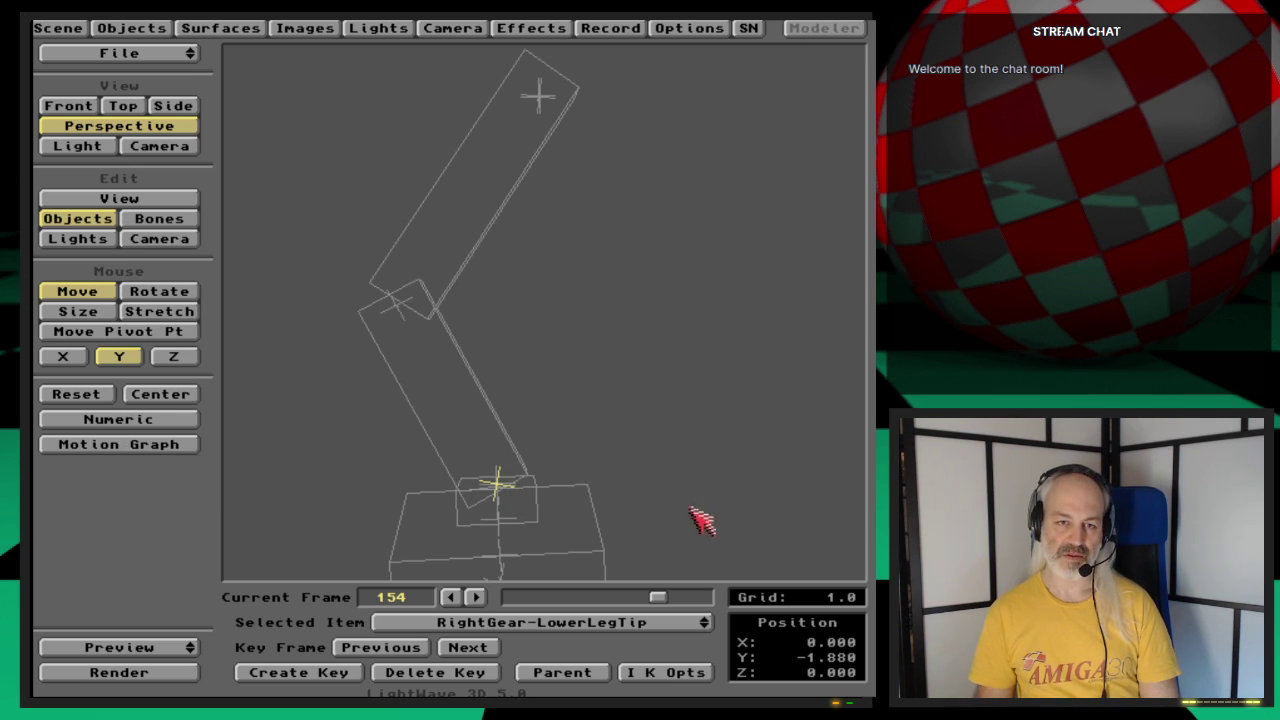
# Step: Locate RightGear-AnkleParent at the end of the lower leg and examine its inverse kinematics goal and bank limits
pyautogui.press('Up')
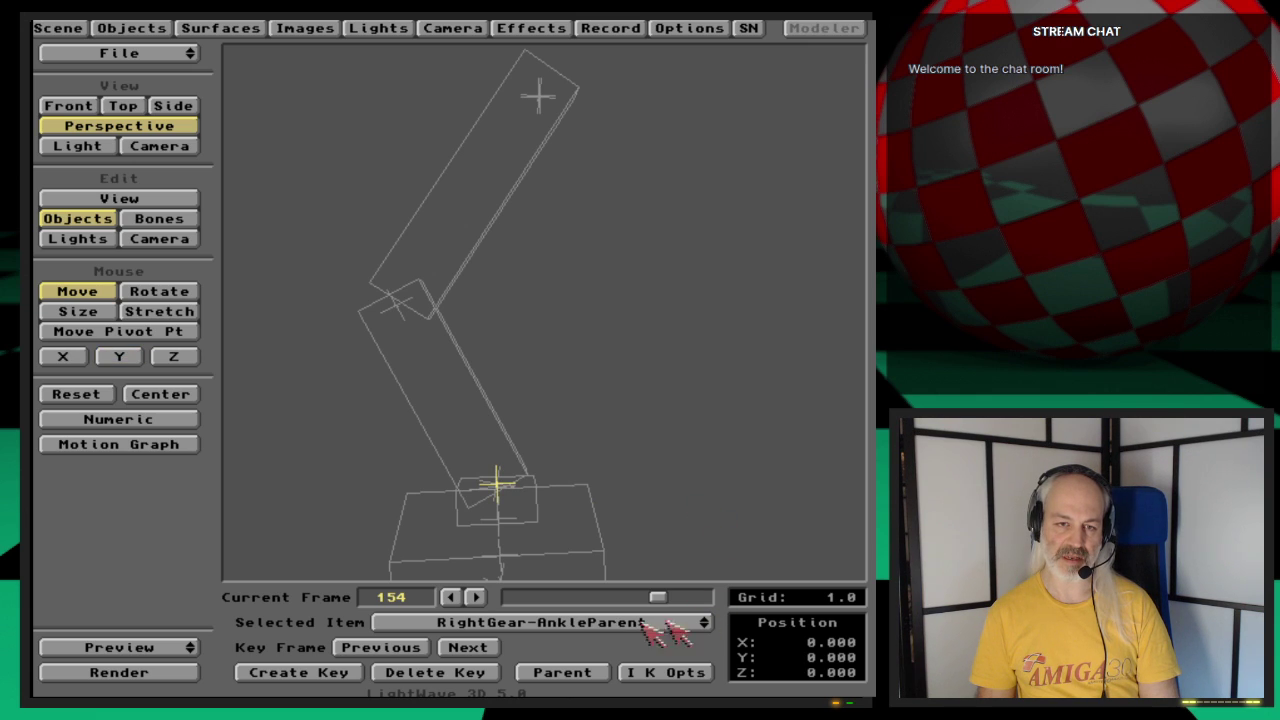
pyautogui.press('Down')
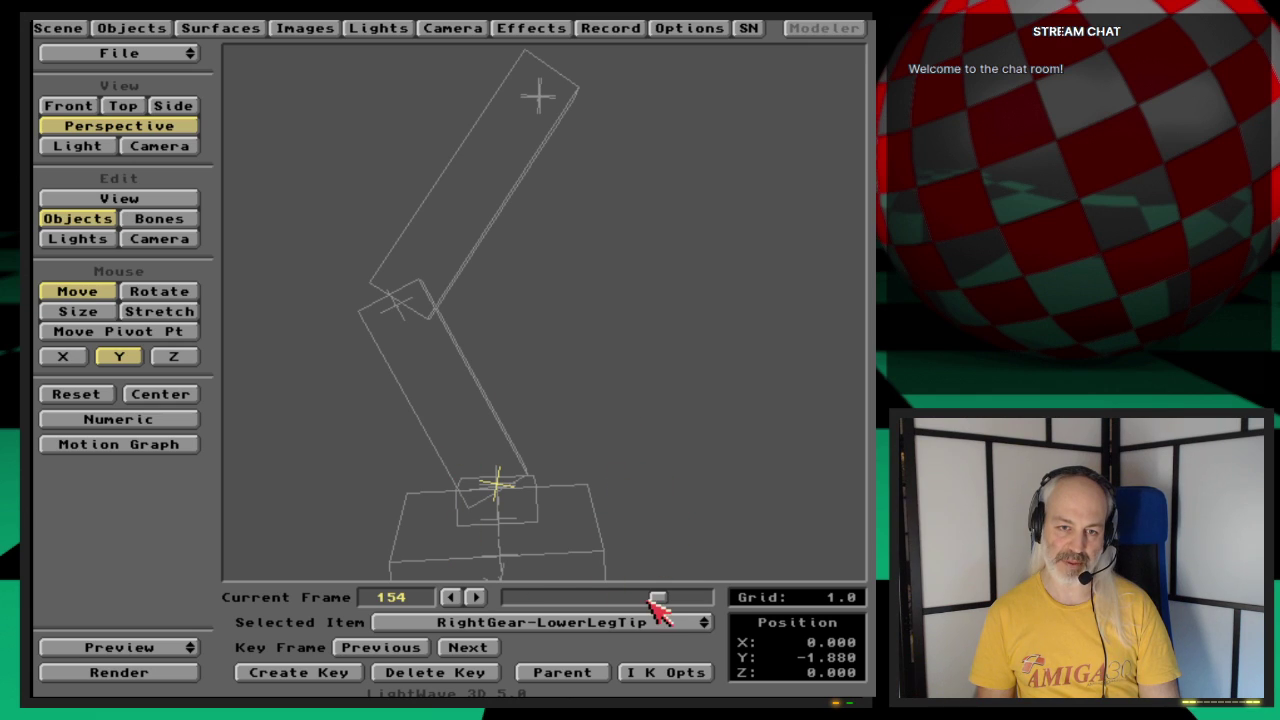
pyautogui.press('Up')
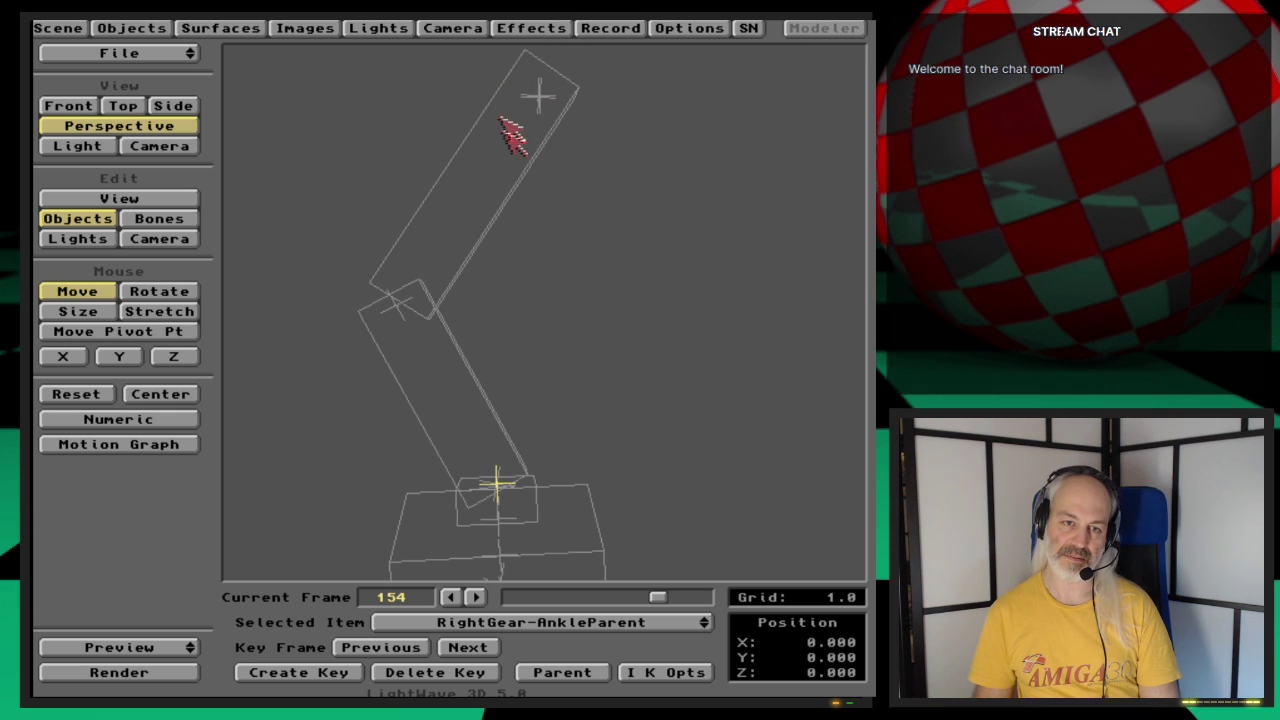
pyautogui.click(543, 500)
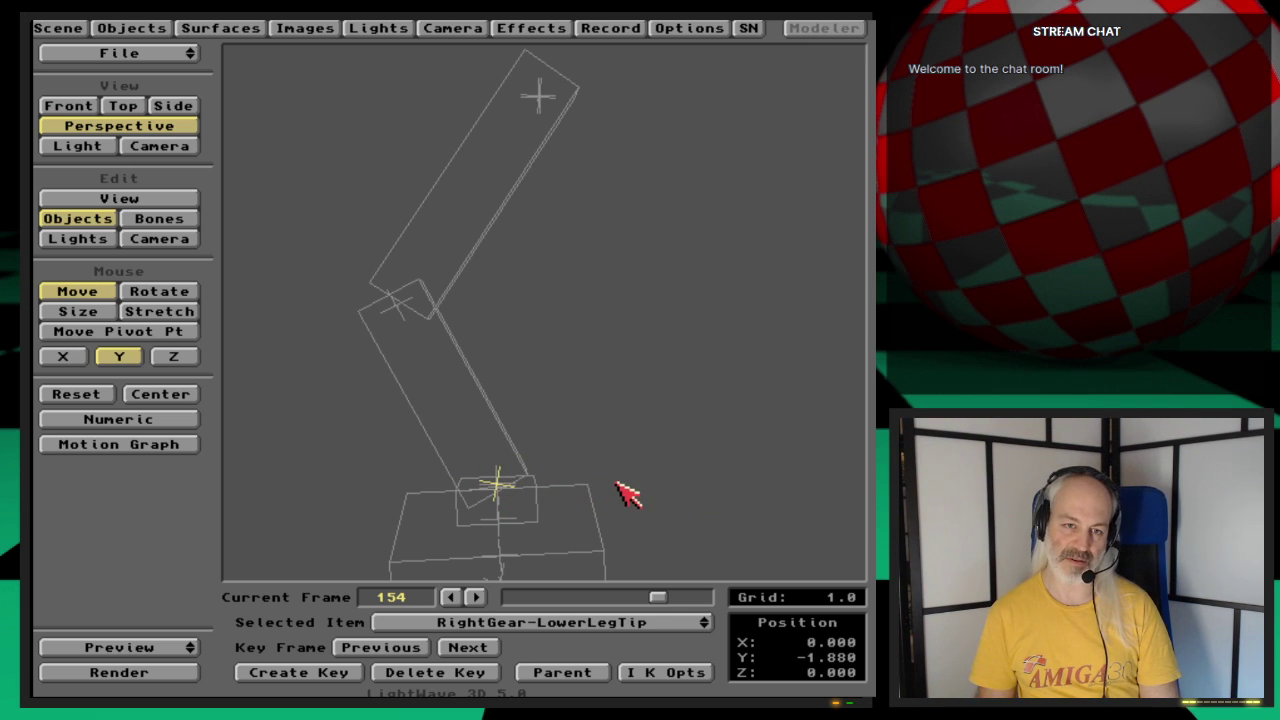
pyautogui.click(627, 493)
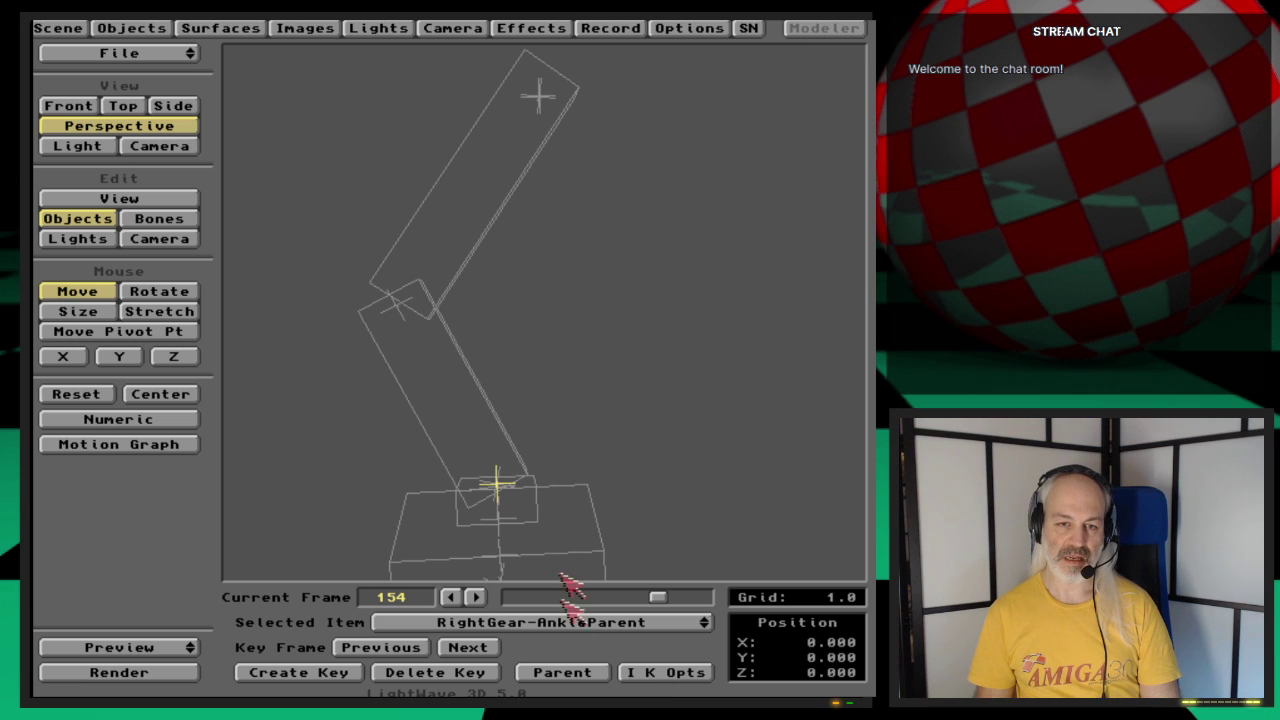
pyautogui.click(668, 675)
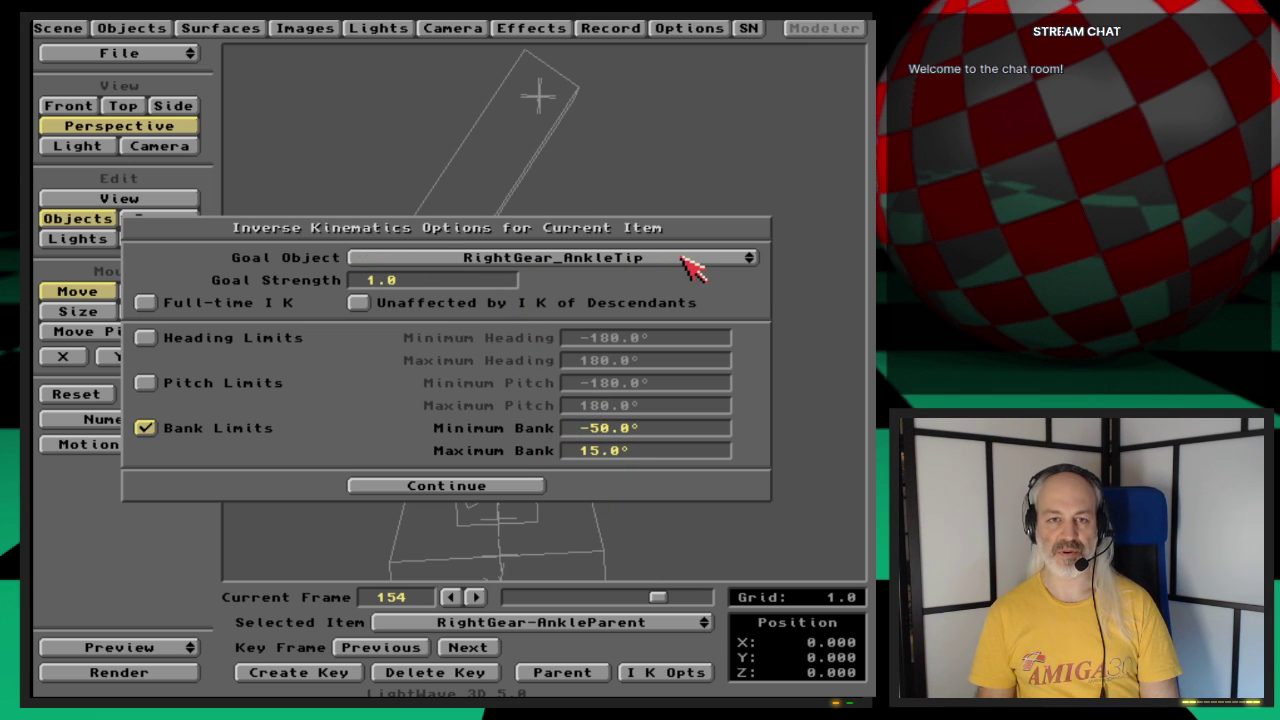
pyautogui.click(524, 490)
# Step: Select RightGear_AnkleTip and disable its movement along the X, Y and Z axes
pyautogui.press('Down')
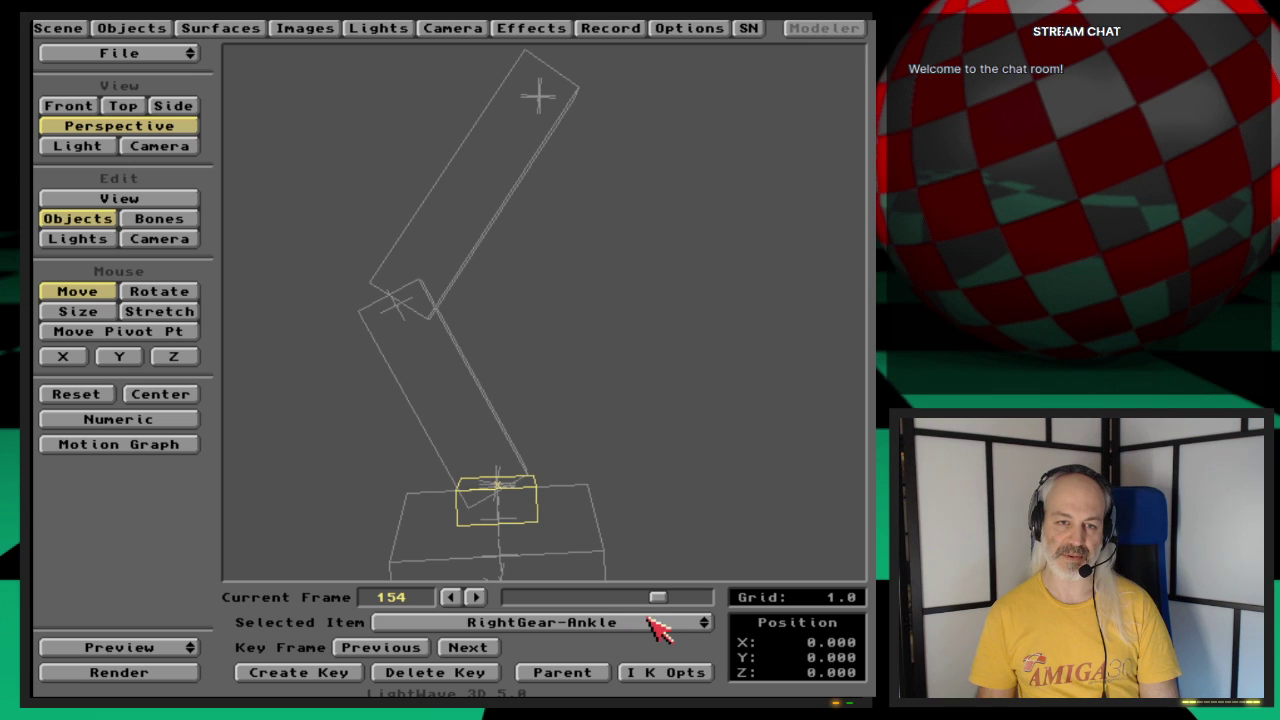
pyautogui.press('Down')
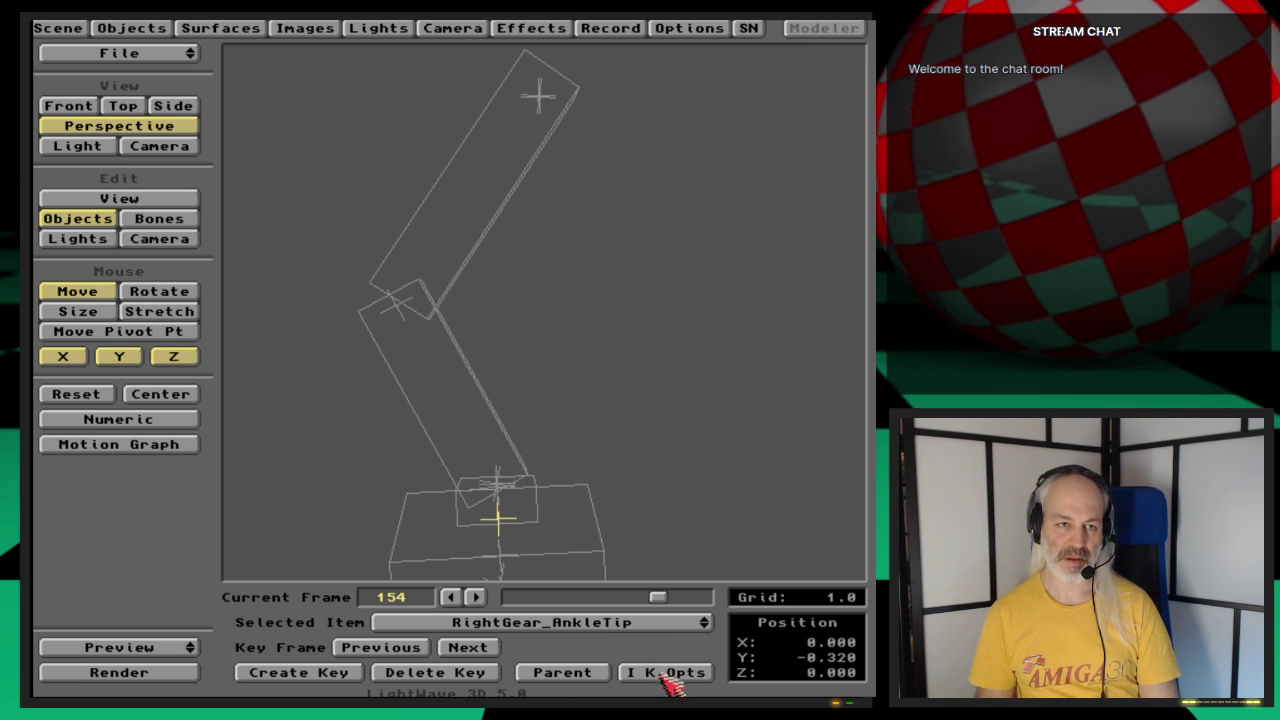
pyautogui.click(112, 357)
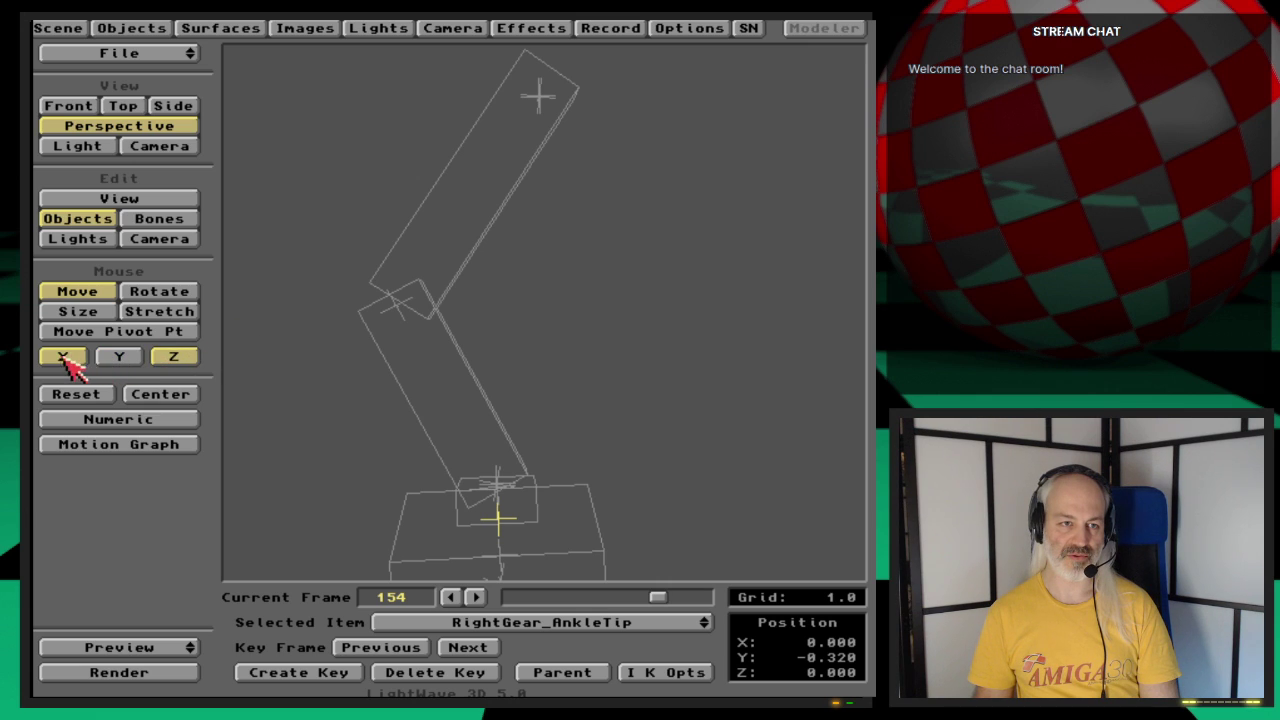
pyautogui.click(64, 357)
pyautogui.click(176, 357)
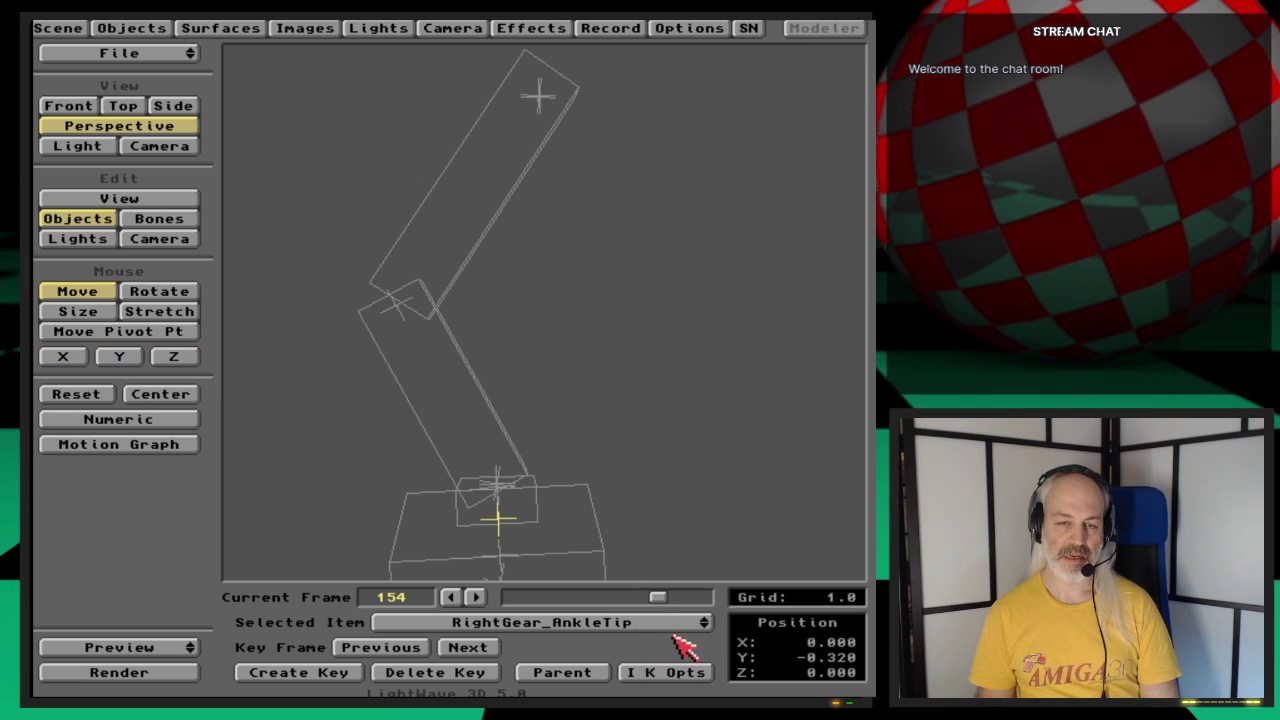
pyautogui.moveTo(678, 628); pyautogui.dragTo(498, 556)
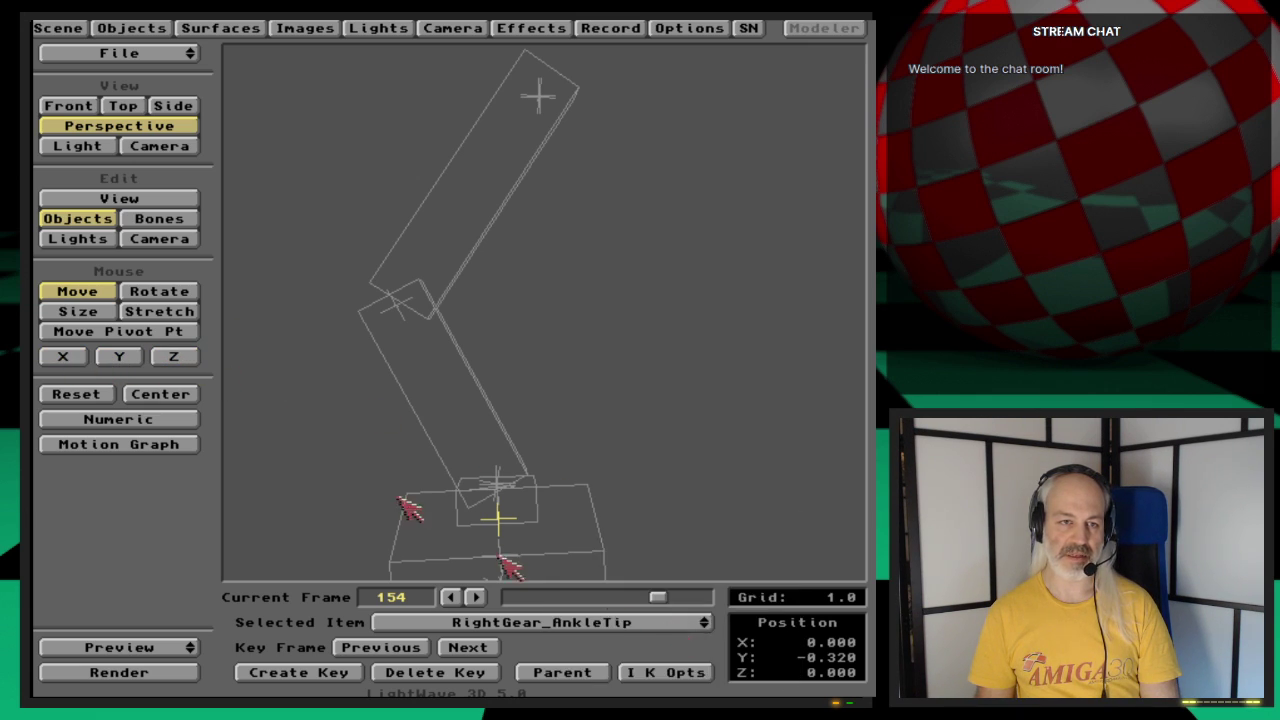
# Step: Switch to Rotate and compare the enabled rotation channel of RightGear-AnkleParent with its inverse kinematics limits
pyautogui.click(186, 292)
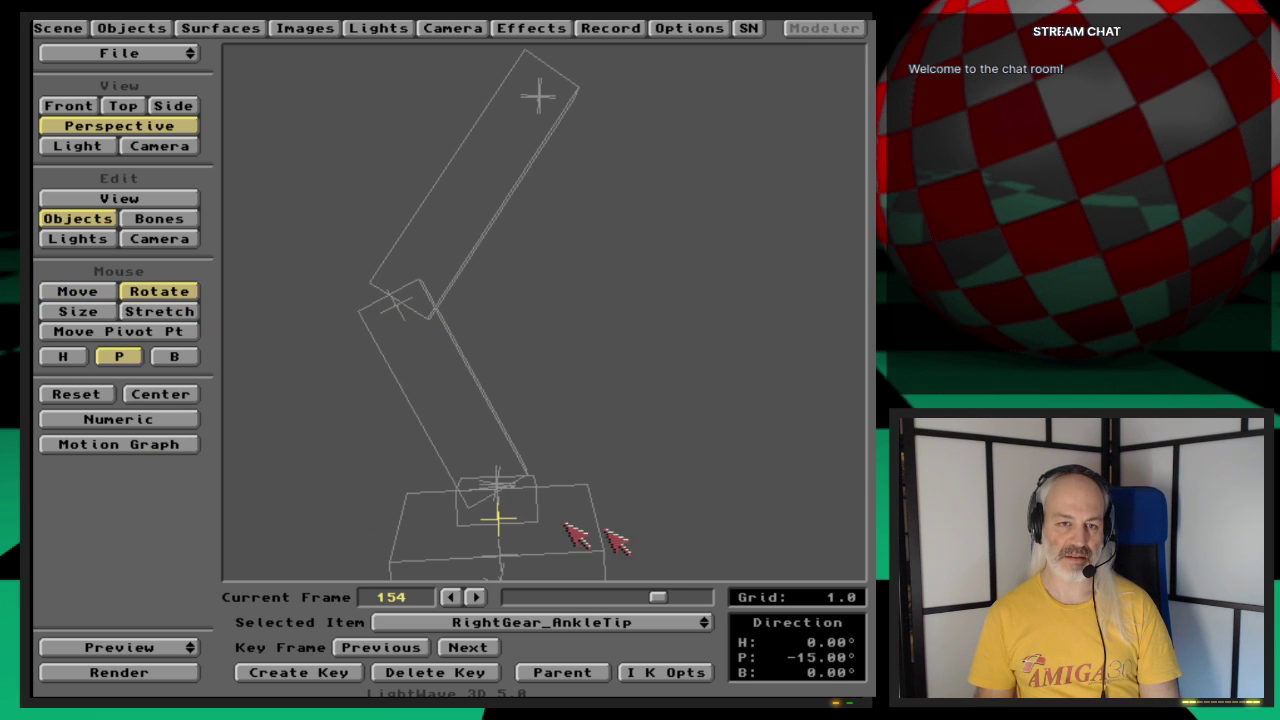
pyautogui.press('Down')
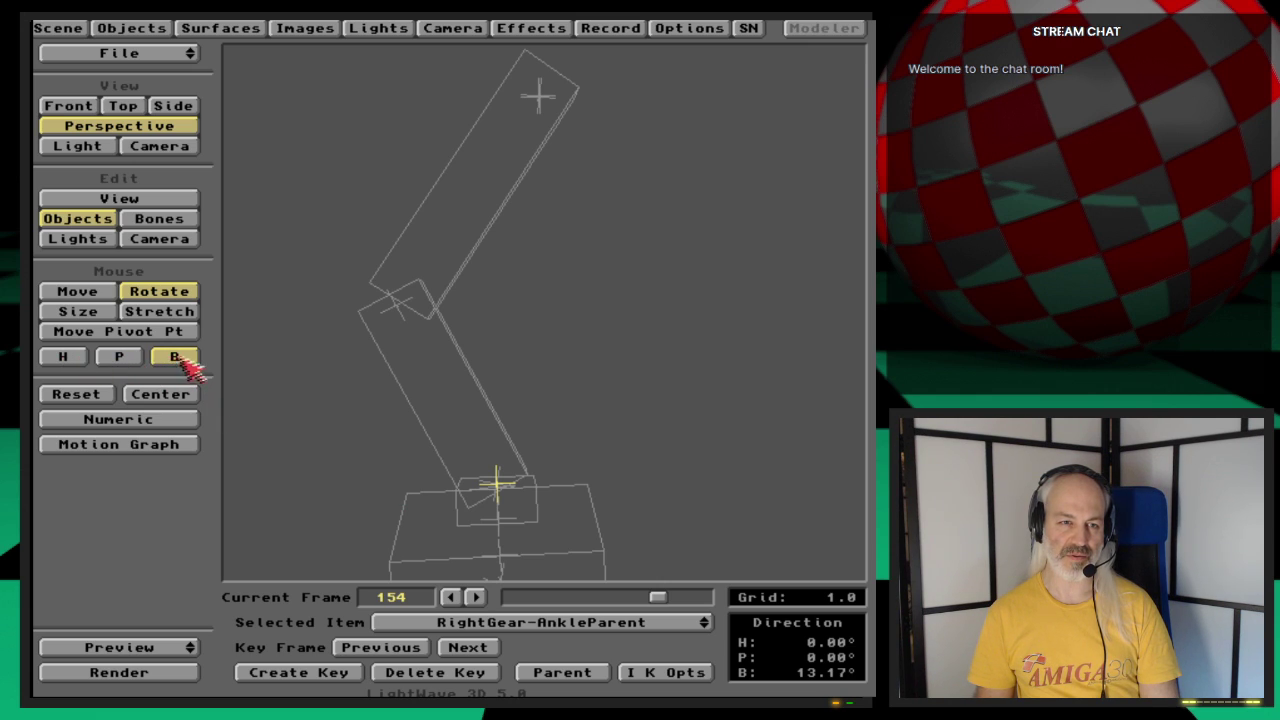
pyautogui.click(662, 672)
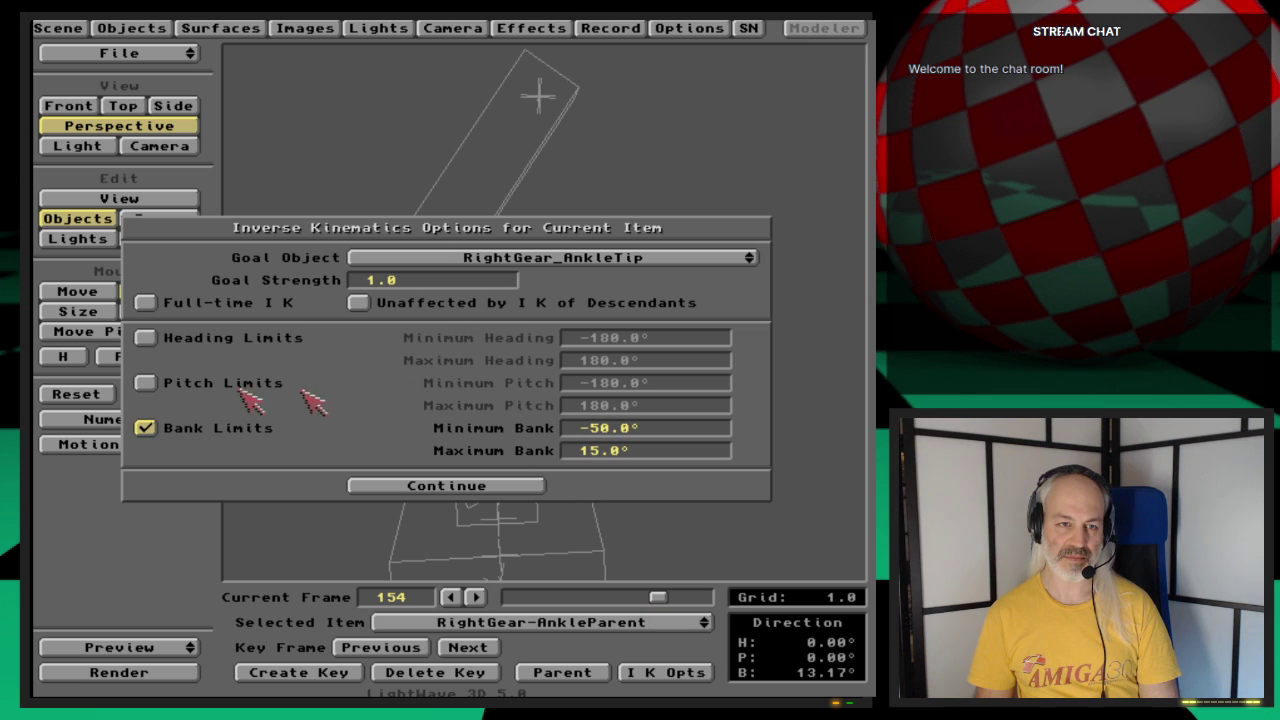
pyautogui.click(443, 487)
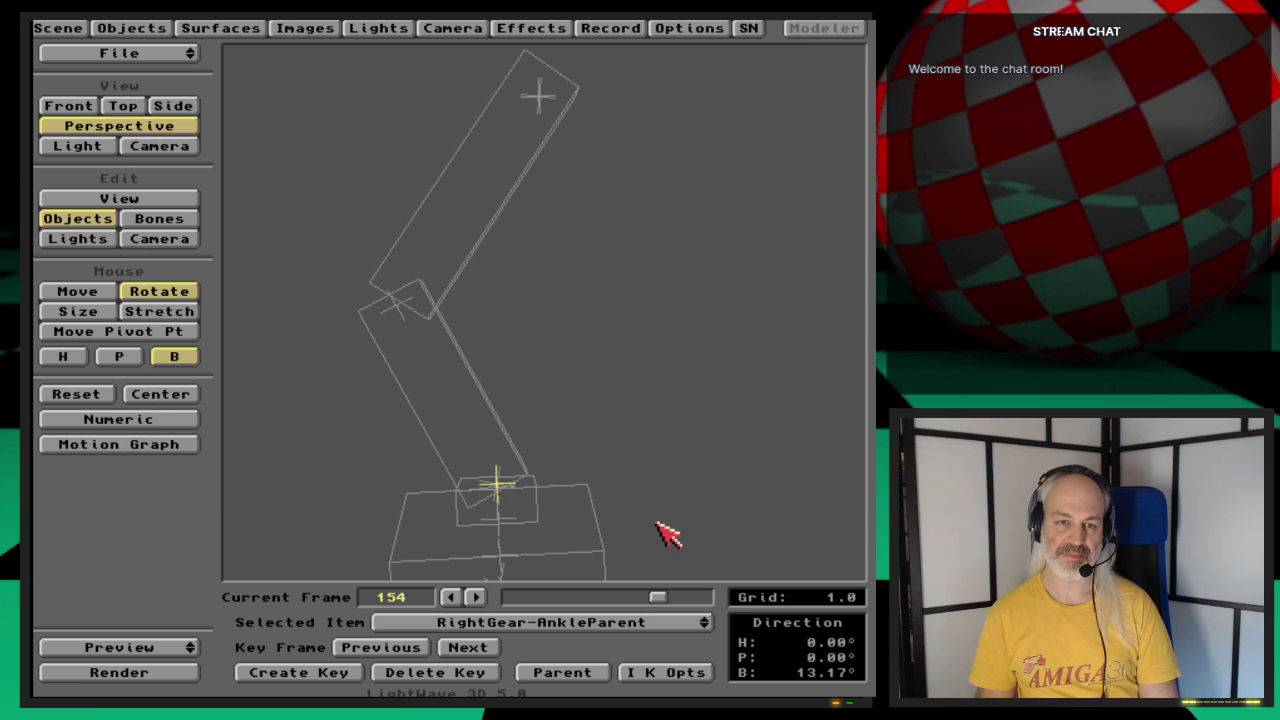
# Step: Select RightGear_AnkleTip and examine its goal object and its pitch and bank limits in the inverse kinematics options
pyautogui.press('Down')
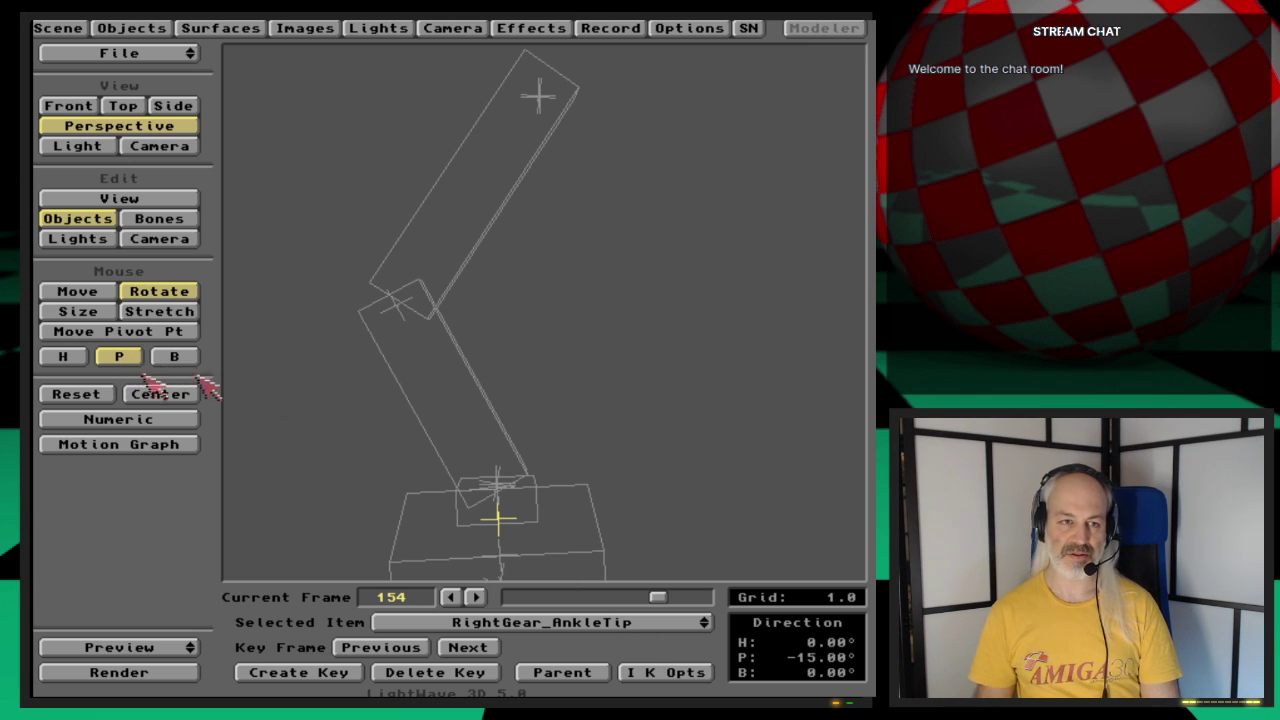
pyautogui.click(666, 673)
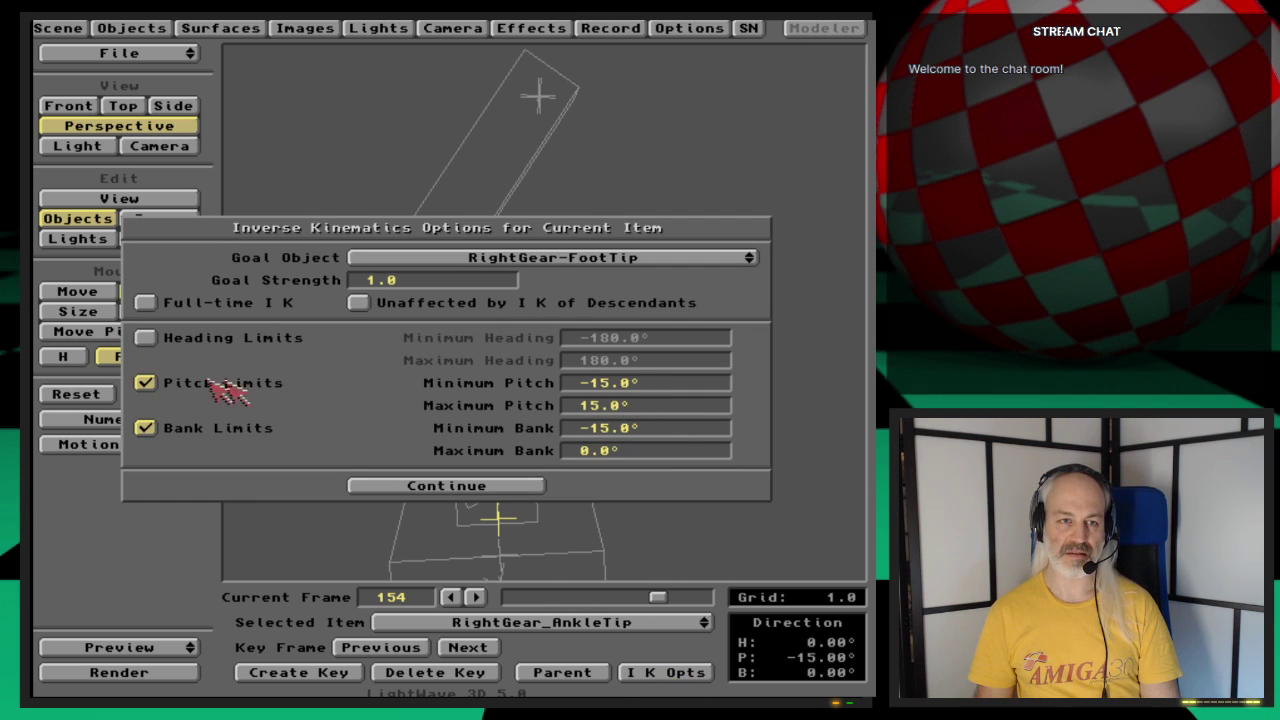
pyautogui.click(232, 430)
pyautogui.click(498, 487)
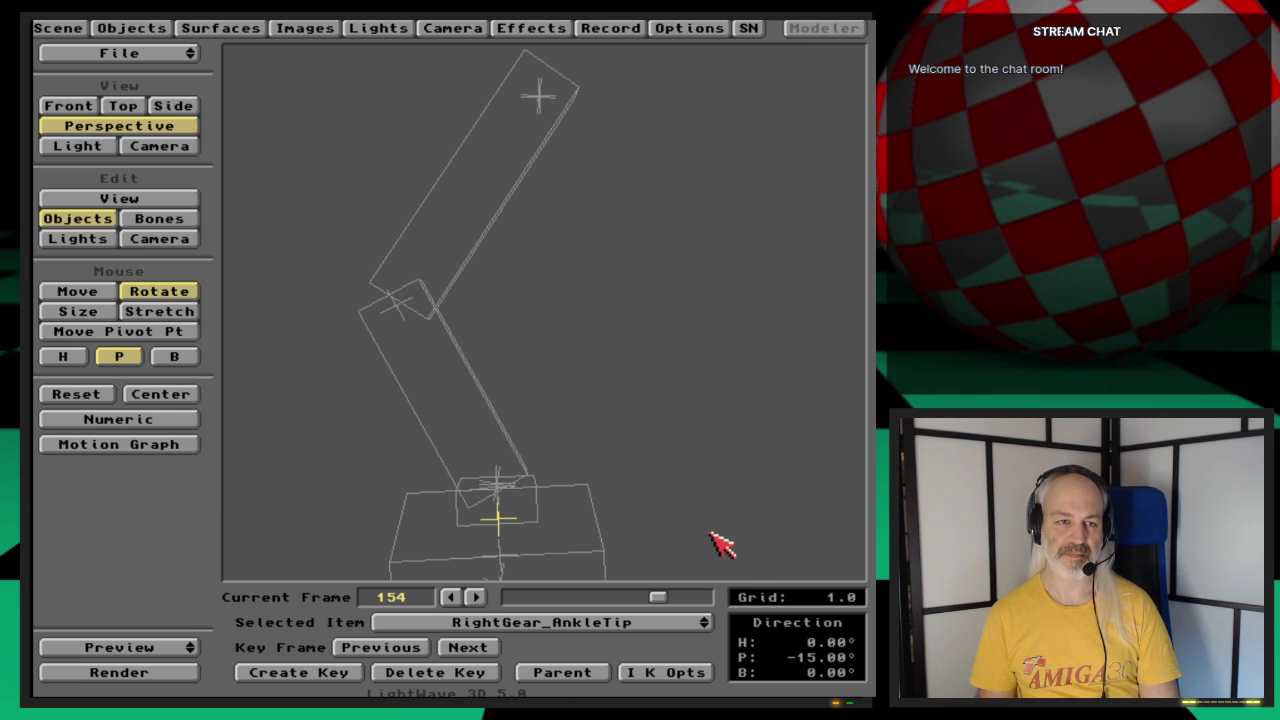
pyautogui.press('Up')
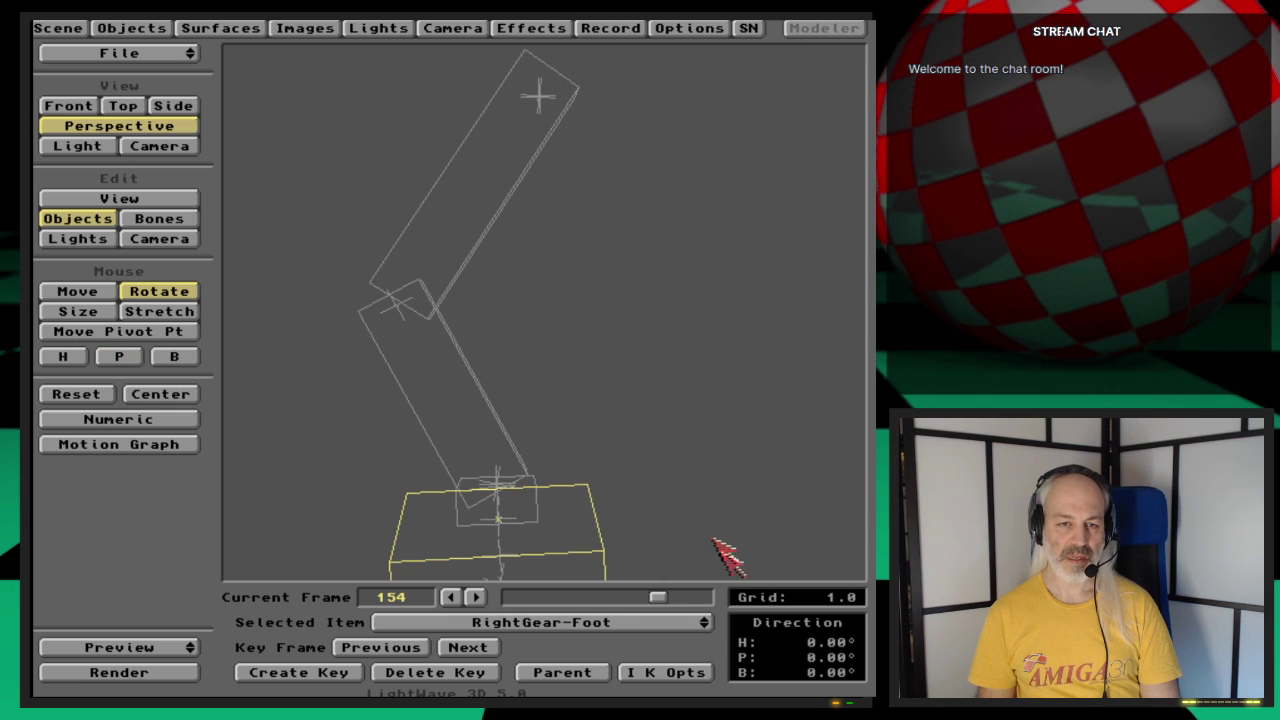
pyautogui.press('Down')
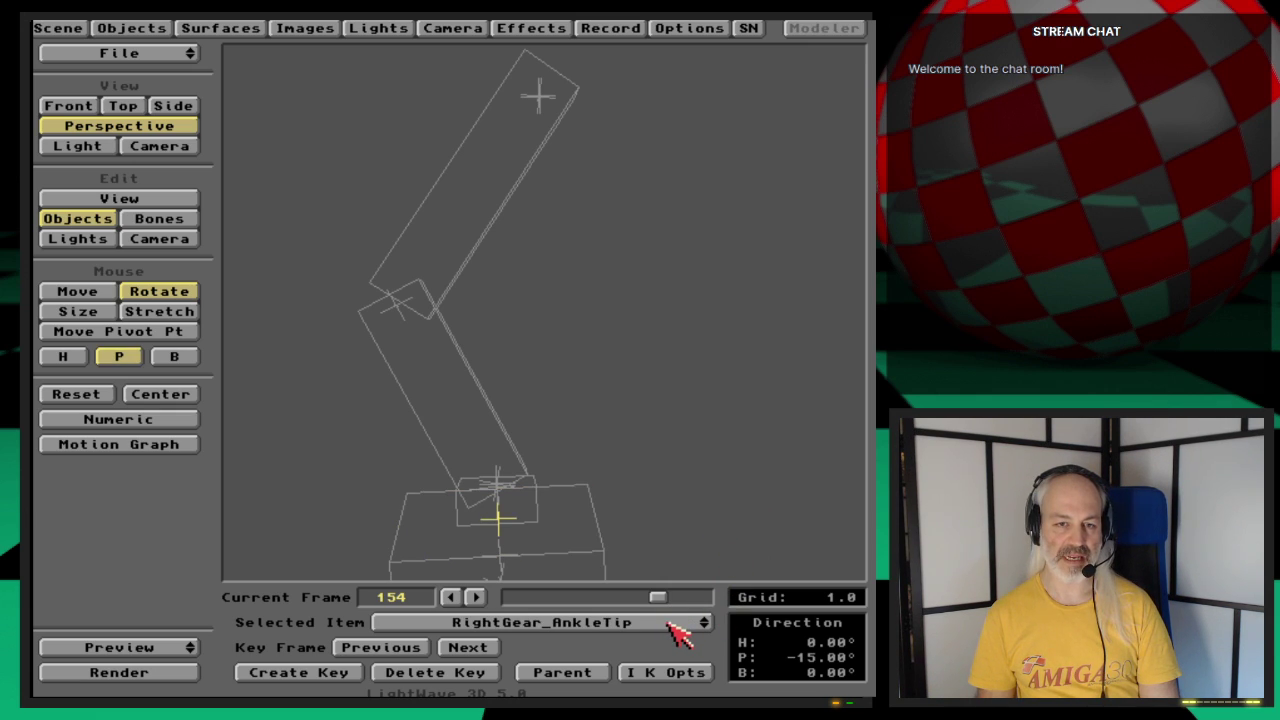
# Step: Compare the inverse kinematics goal objects and rotation limits of RightGear-AnkleParent and RightGear_AnkleTip
pyautogui.press('Down')
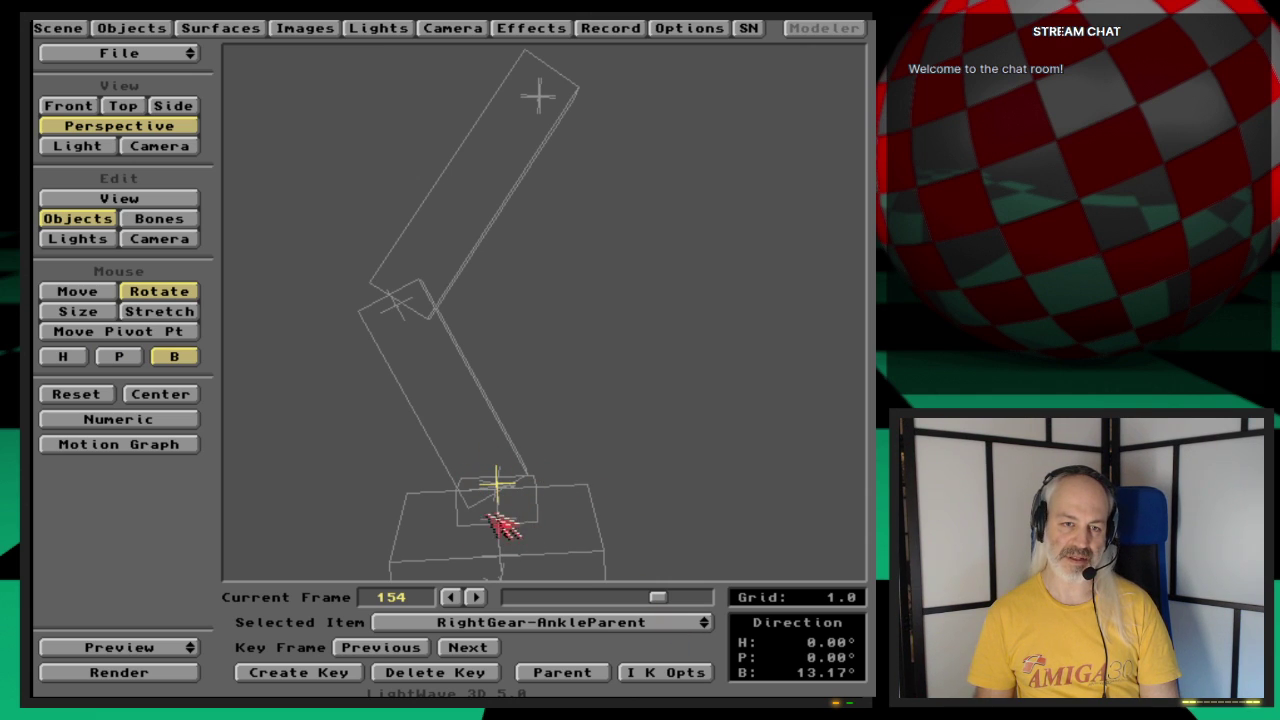
pyautogui.click(648, 673)
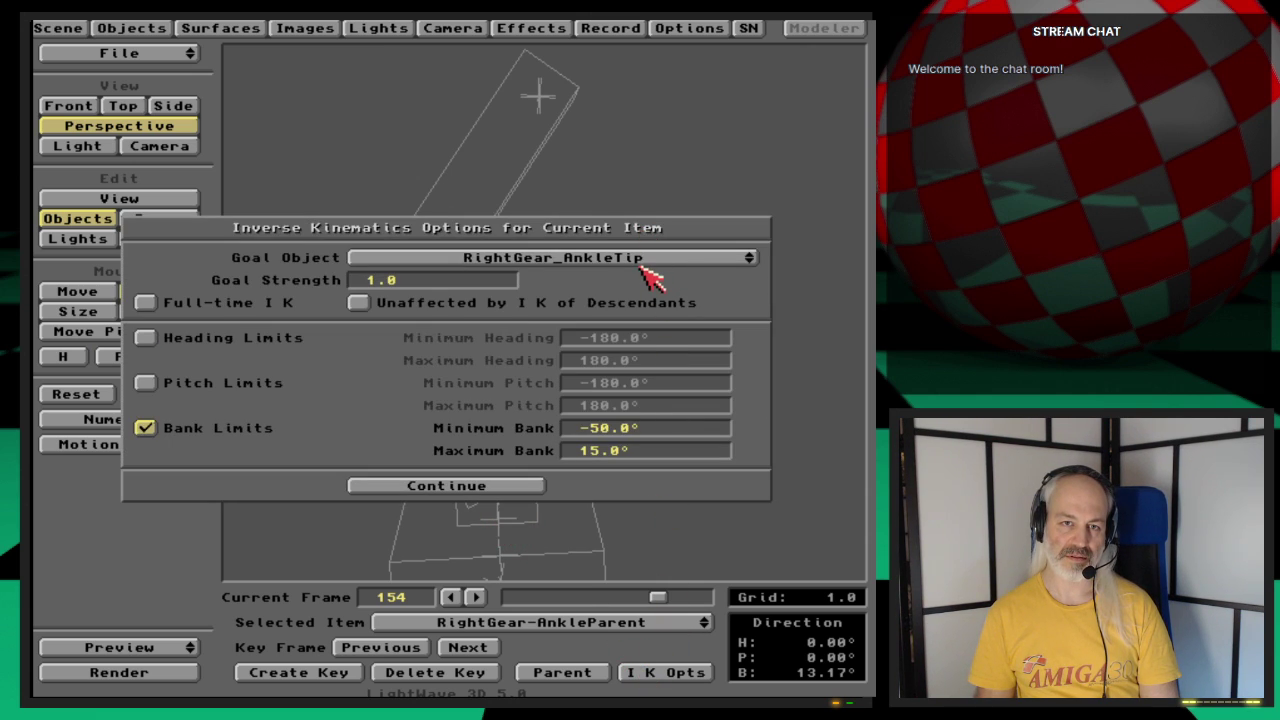
pyautogui.click(497, 485)
pyautogui.press('Down')
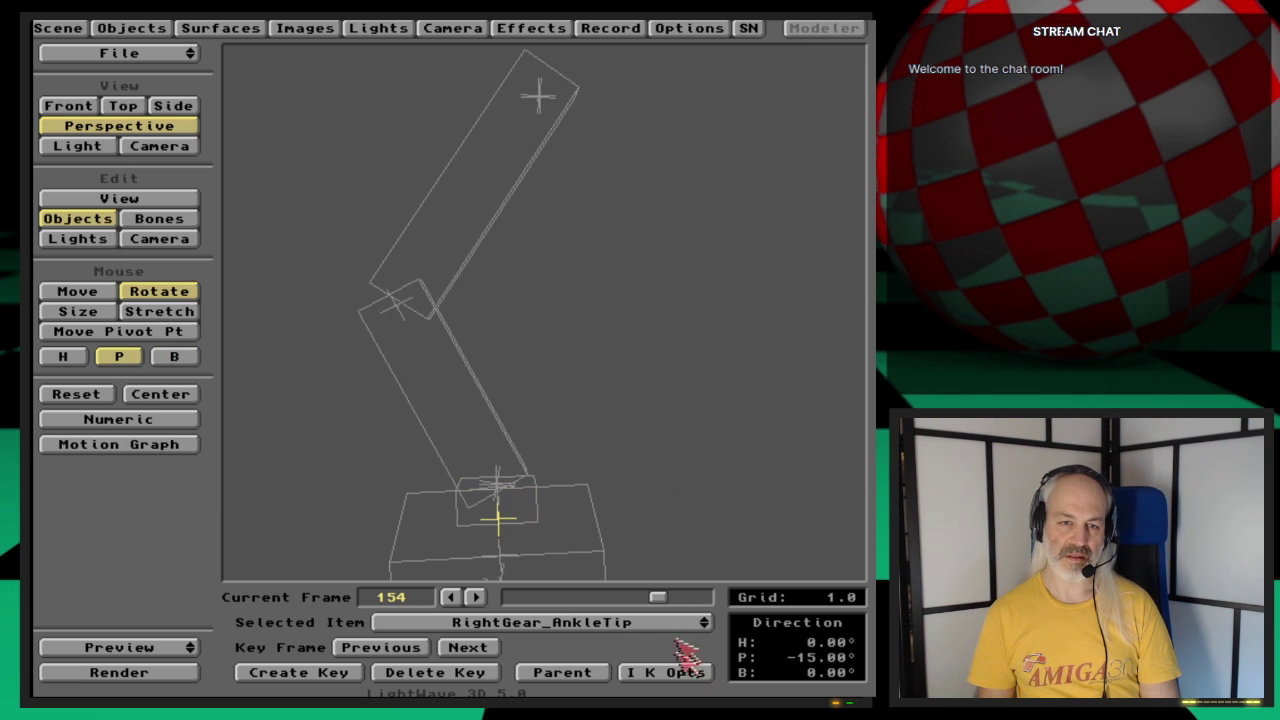
pyautogui.click(685, 674)
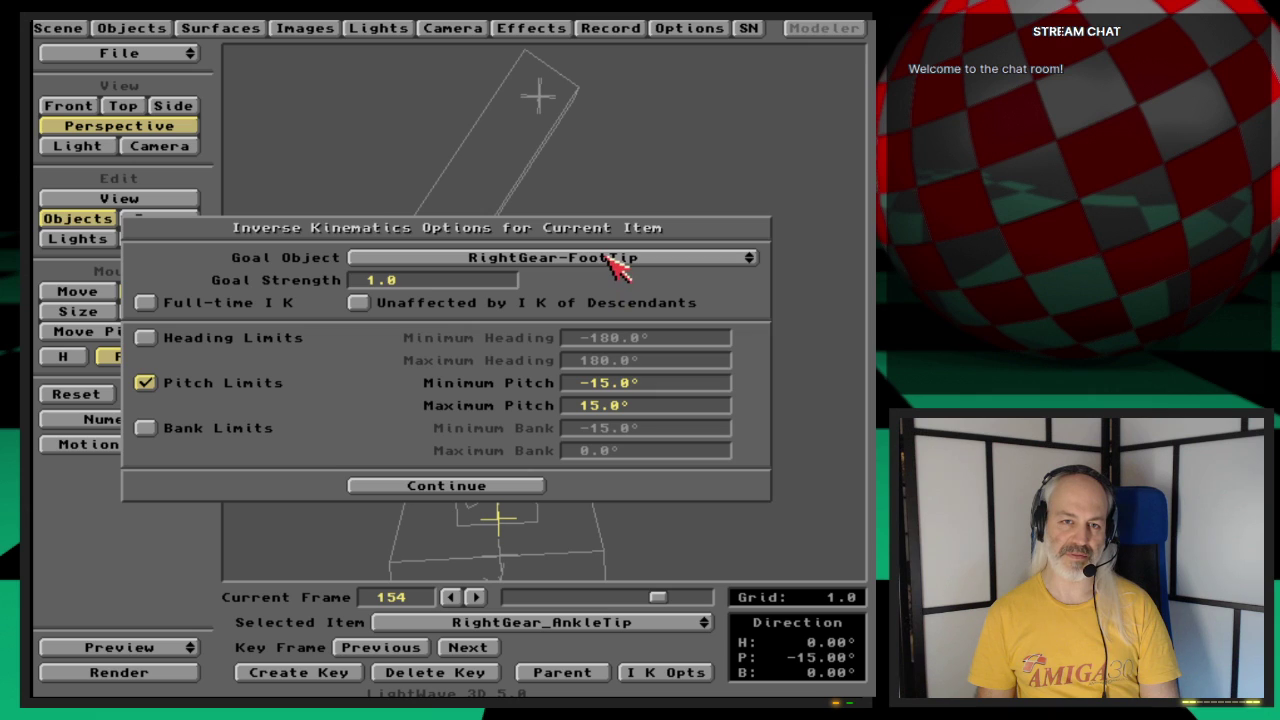
pyautogui.click(526, 486)
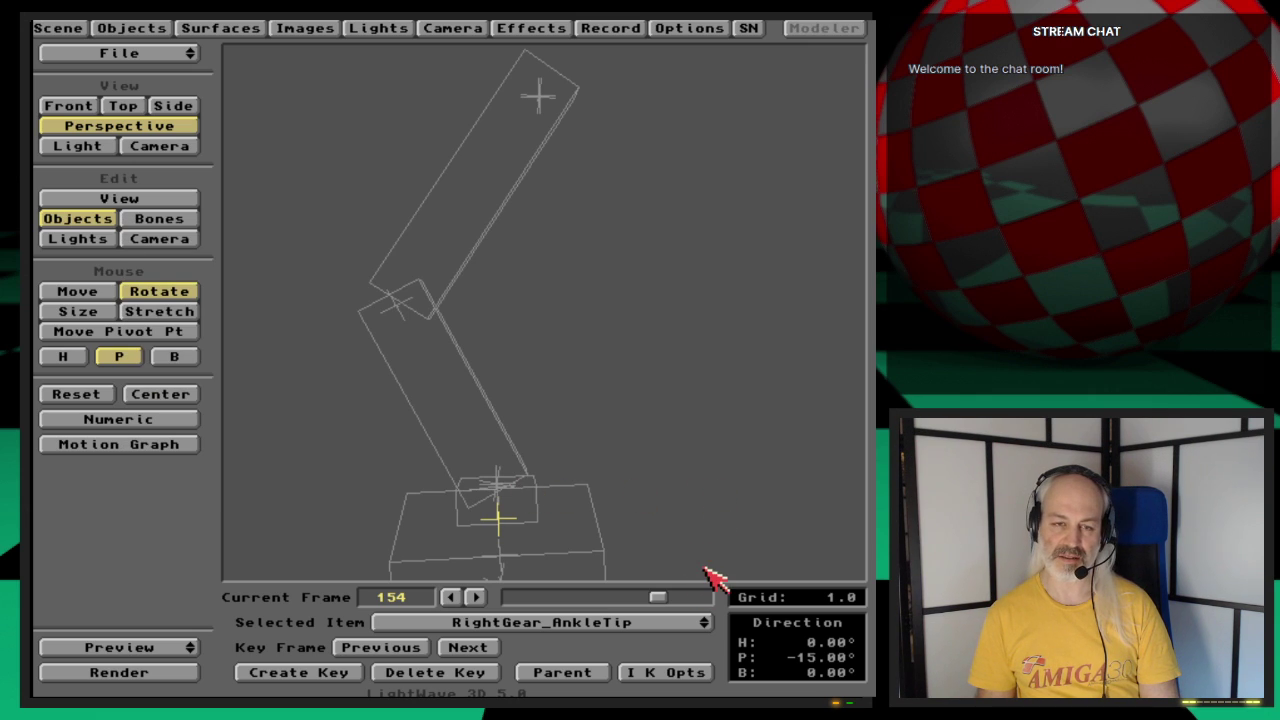
# Step: Bring the whole foot into view and examine the pitch limits in RightGear_AnkleTip's inverse kinematics options
pyautogui.press('v')
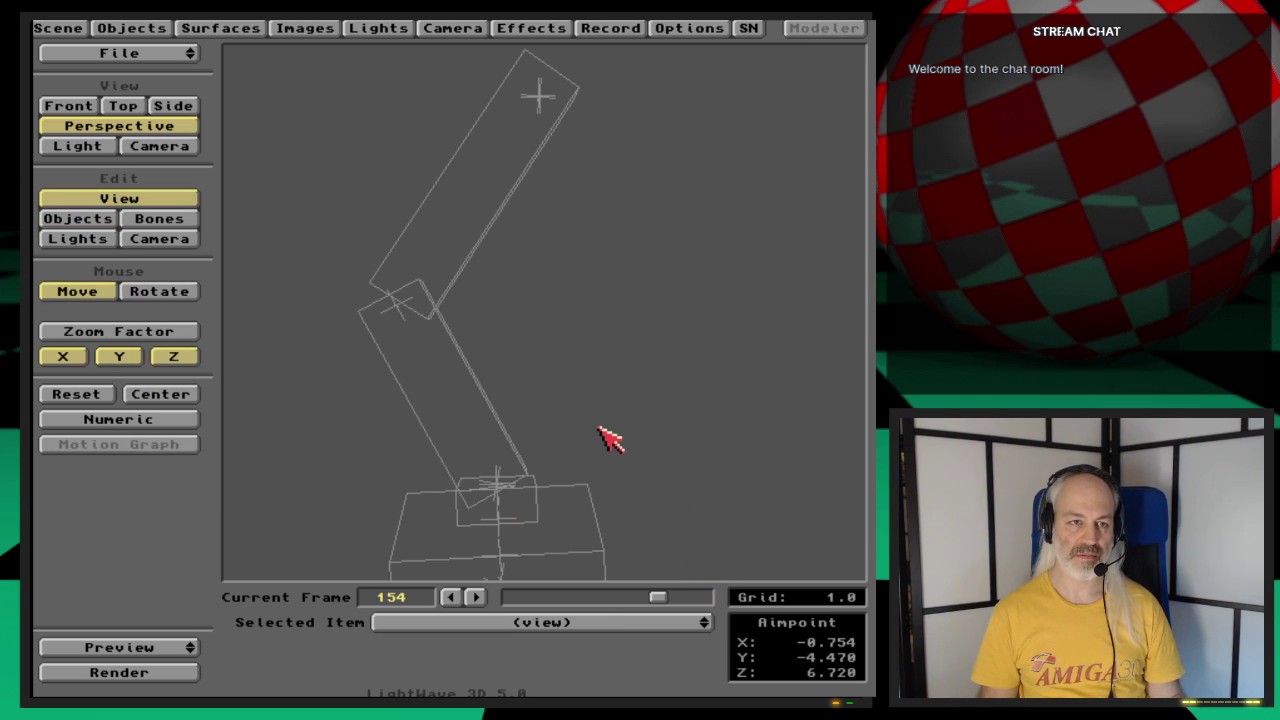
pyautogui.moveTo(600, 486); pyautogui.dragTo(600, 590, button='right')
pyautogui.press('o')
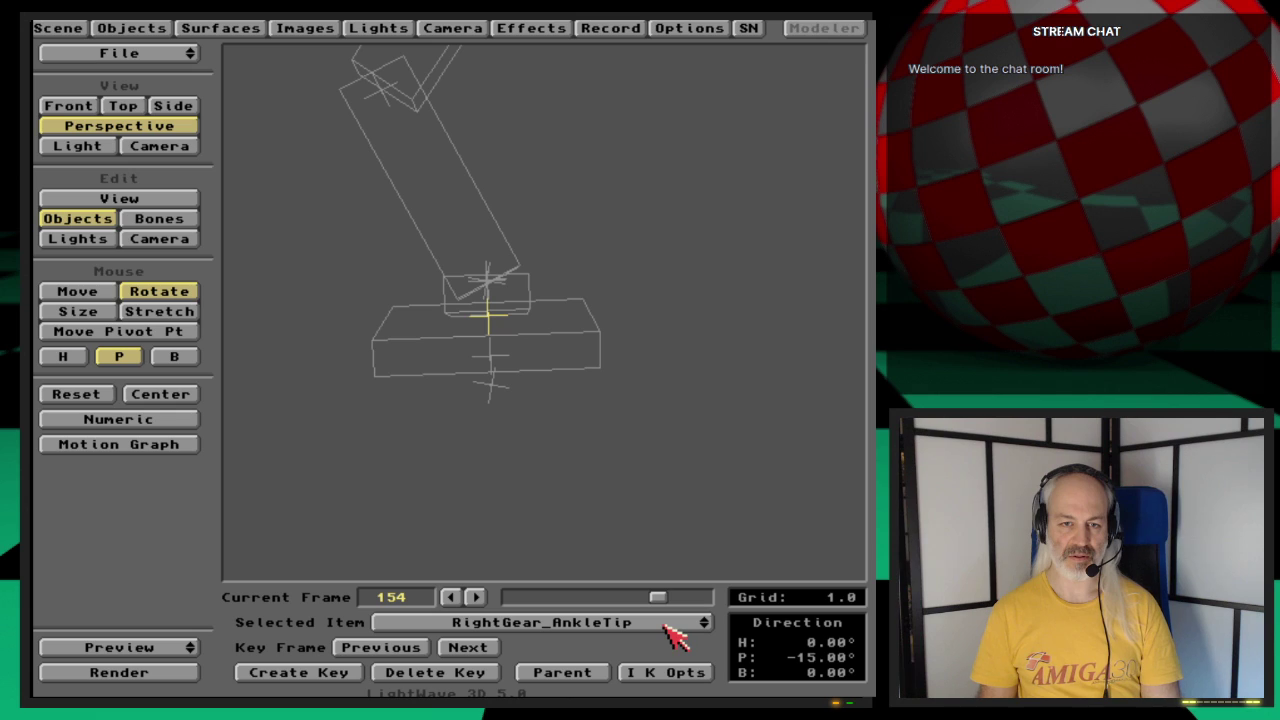
pyautogui.click(666, 680)
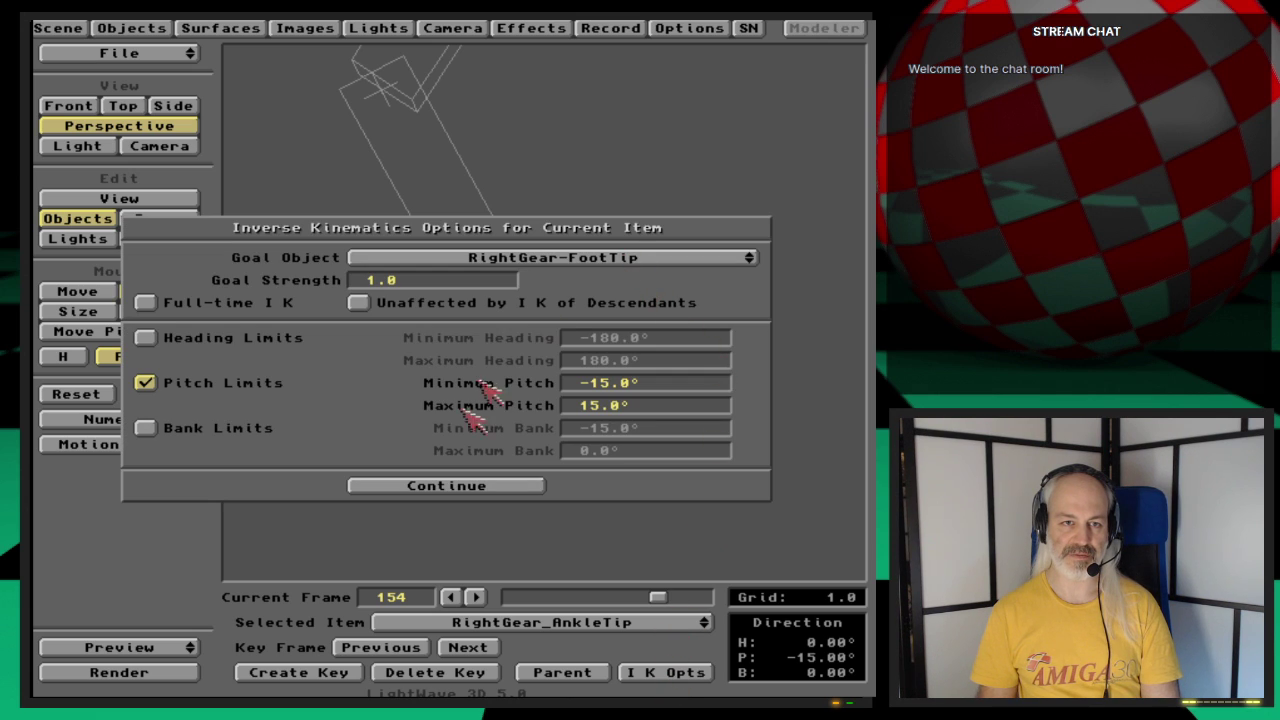
pyautogui.click(446, 486)
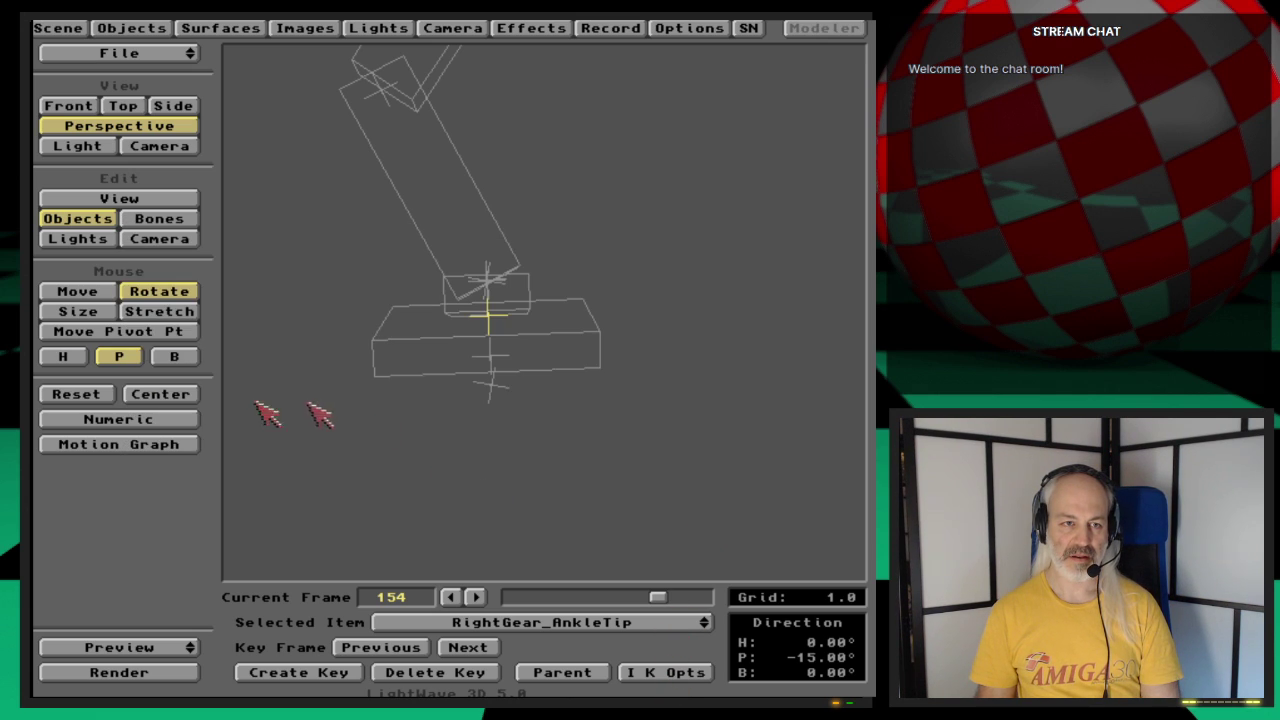
# Step: Step through the foot chain from RightGear-FootTip back up to RightGear-Ankle, checking each item's enabled rotation channels
pyautogui.press('Up')
pyautogui.press('Down')
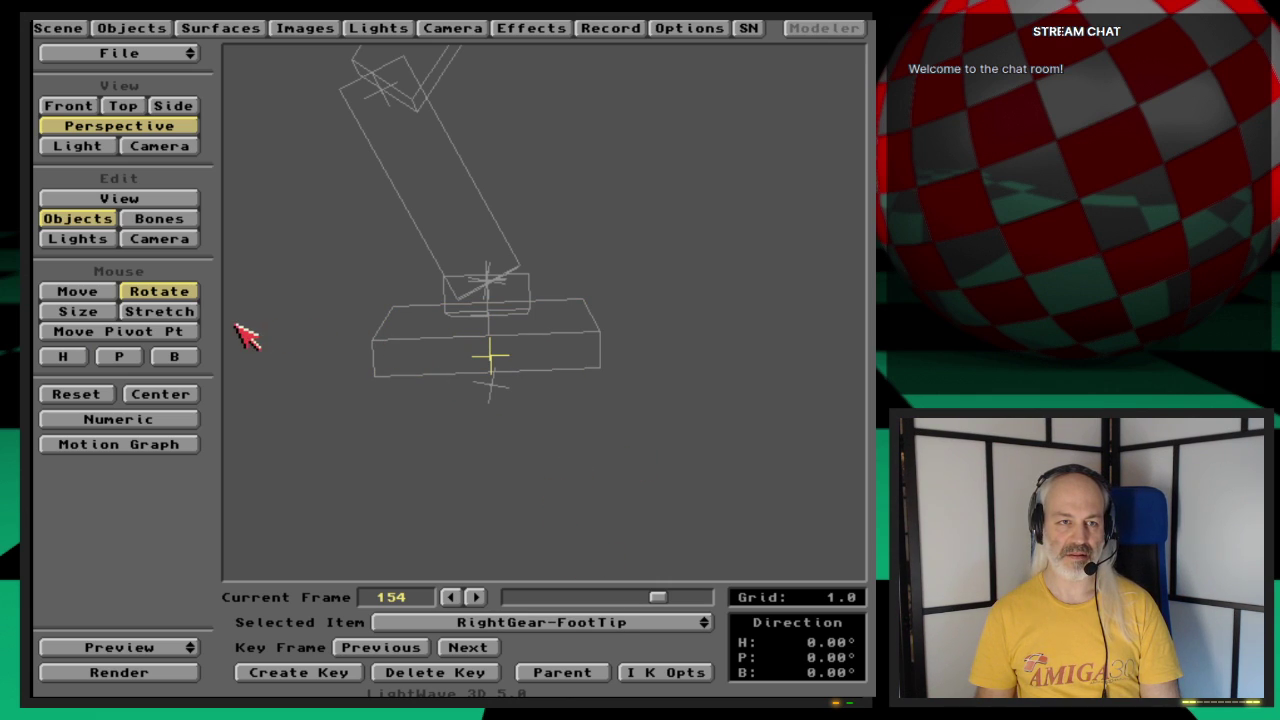
pyautogui.press('Up')
pyautogui.press('Up')
pyautogui.press('Up')
pyautogui.press('Up')
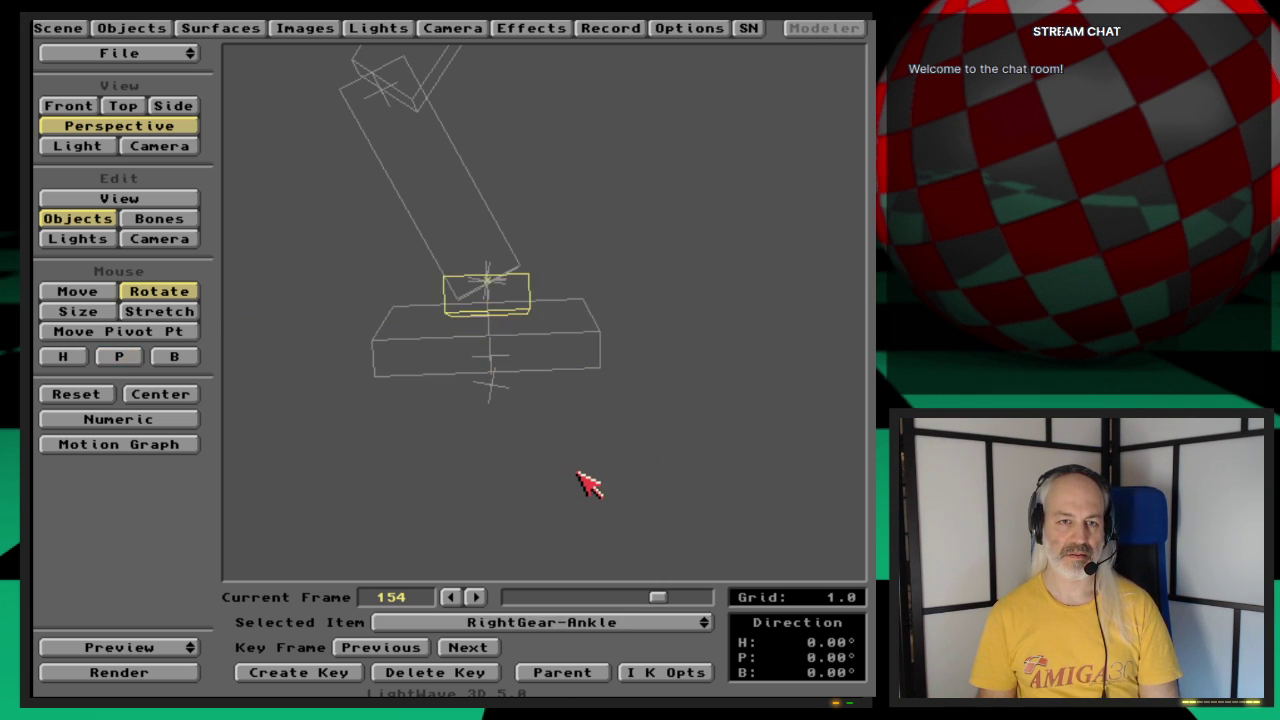
# Step: Select RightGear-FootTip and examine its goal object and Full-time I K setting in the inverse kinematics options
pyautogui.press('Down')
pyautogui.press('Down')
pyautogui.press('Down')
pyautogui.press('Down')
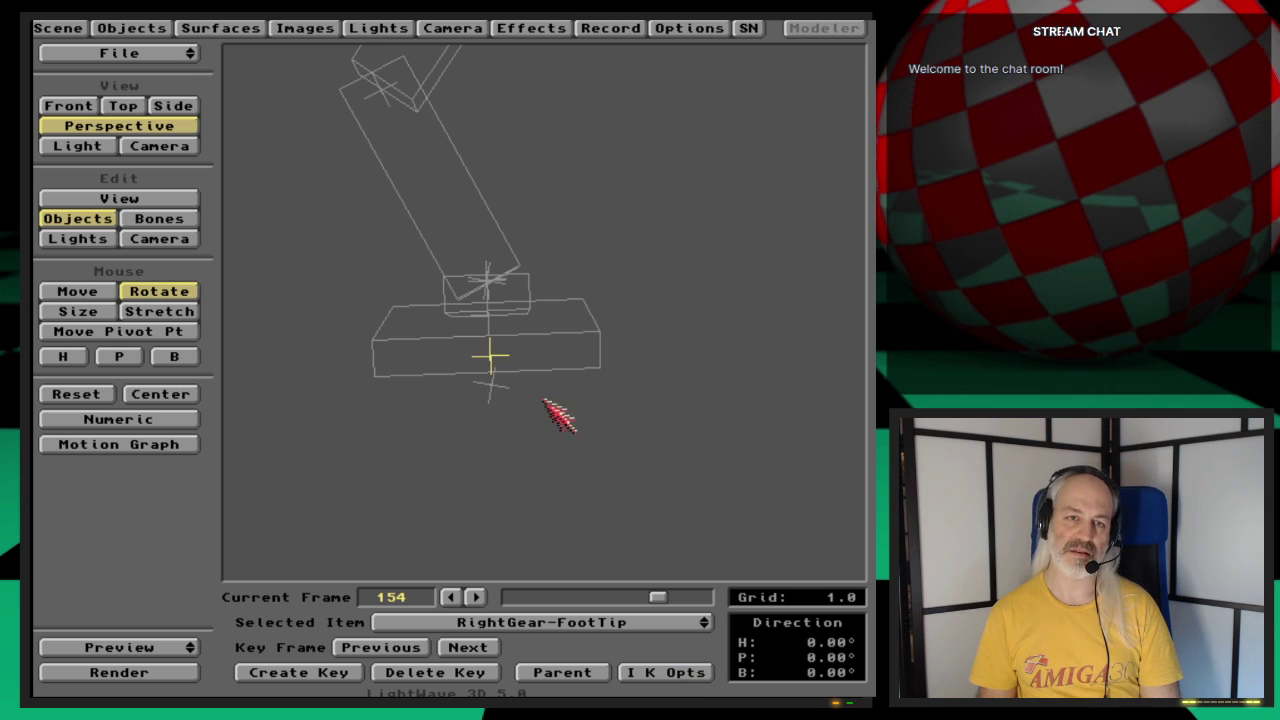
pyautogui.click(665, 672)
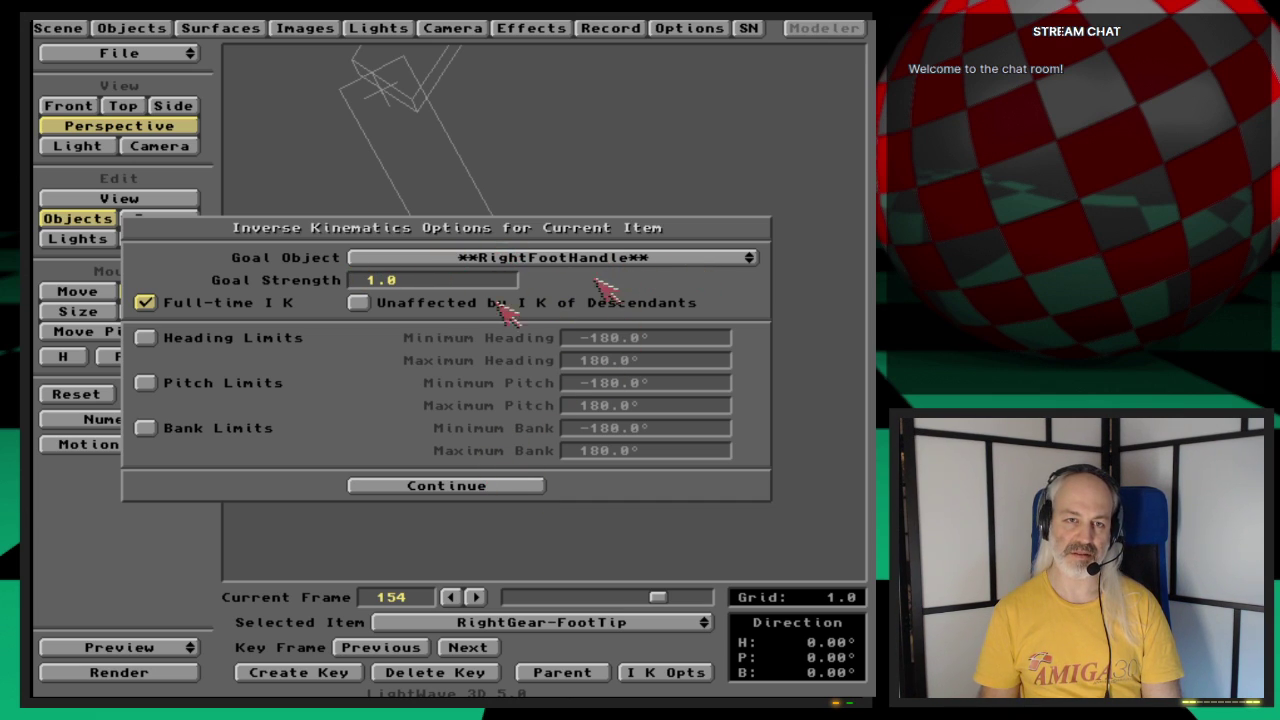
pyautogui.click(505, 488)
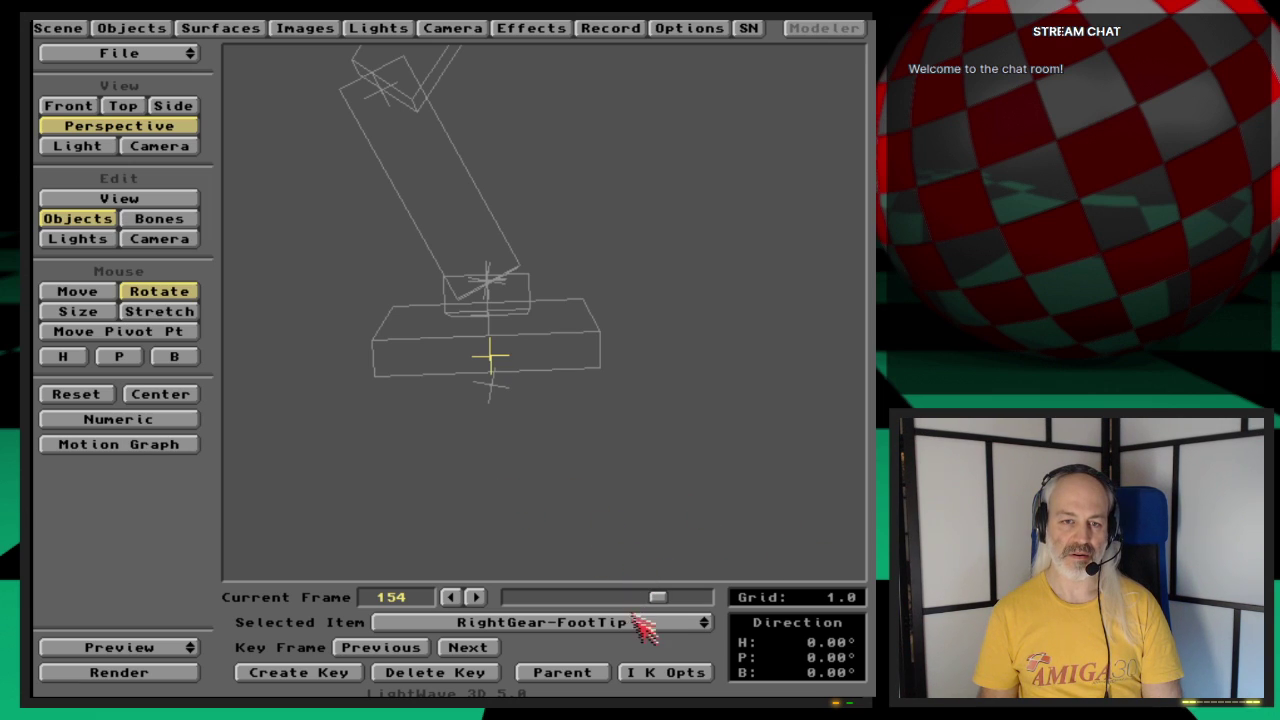
# Step: Select **RightFootHandle**, try rotating it, and move it to about X -0.070, Z 1.212 to tilt the foot
pyautogui.moveTo(640, 625)
pyautogui.mouseDown()
pyautogui.moveTo(740, 652)
pyautogui.moveTo(545, 645)
pyautogui.moveTo(743, 655)
pyautogui.moveTo(738, 637)
pyautogui.moveTo(745, 660)
pyautogui.moveTo(665, 665)
pyautogui.moveTo(652, 646)
pyautogui.mouseUp()
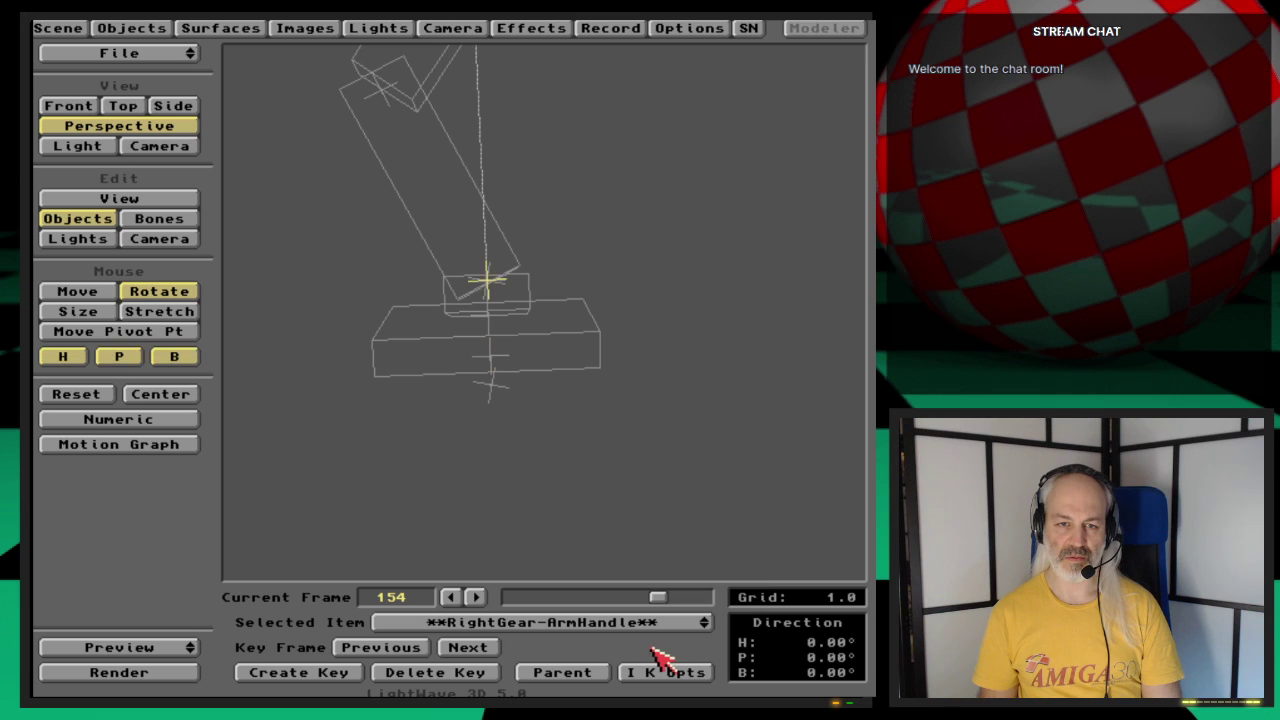
pyautogui.press('Up')
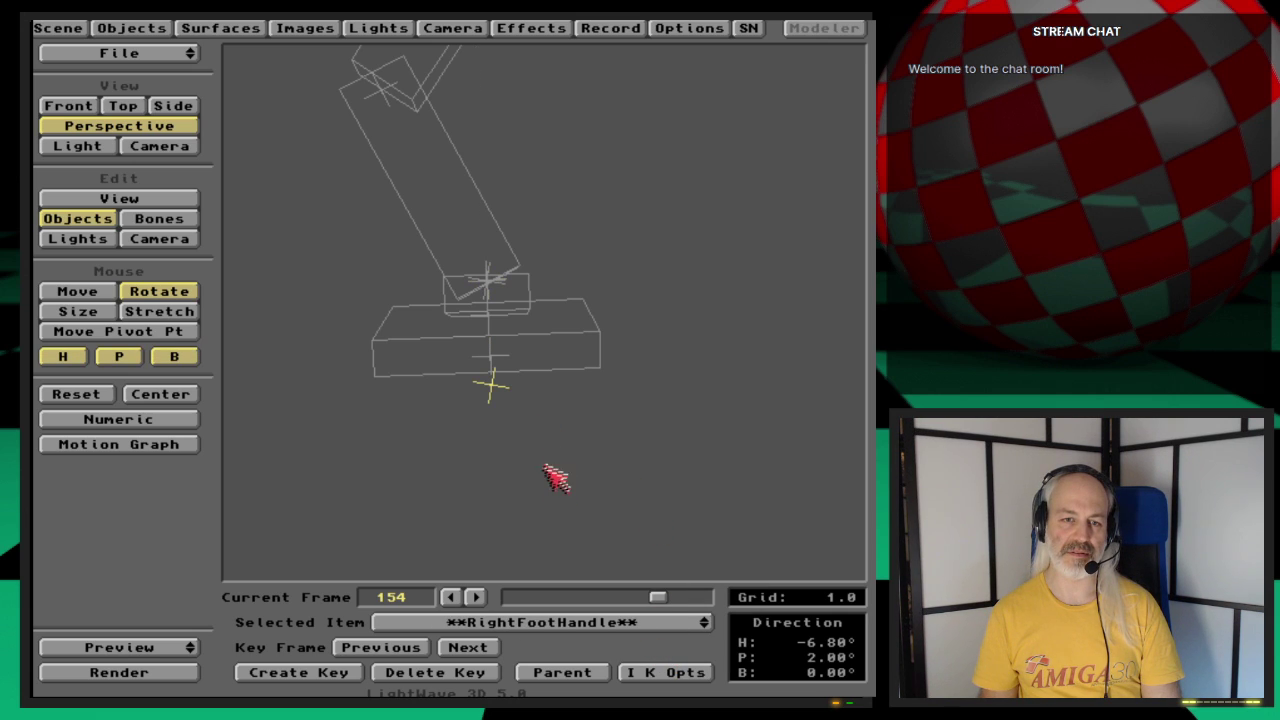
pyautogui.moveTo(557, 471); pyautogui.dragTo(568, 463)
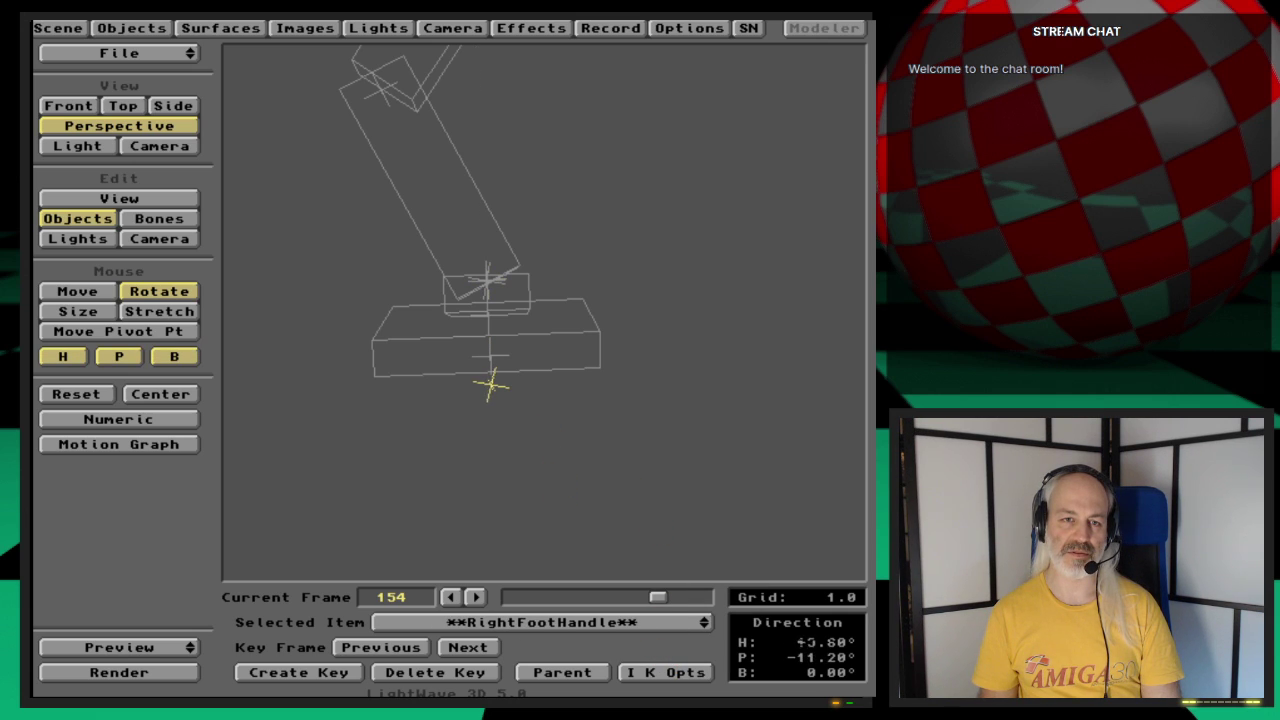
pyautogui.click(108, 290)
pyautogui.moveTo(530, 410); pyautogui.dragTo(466, 373)
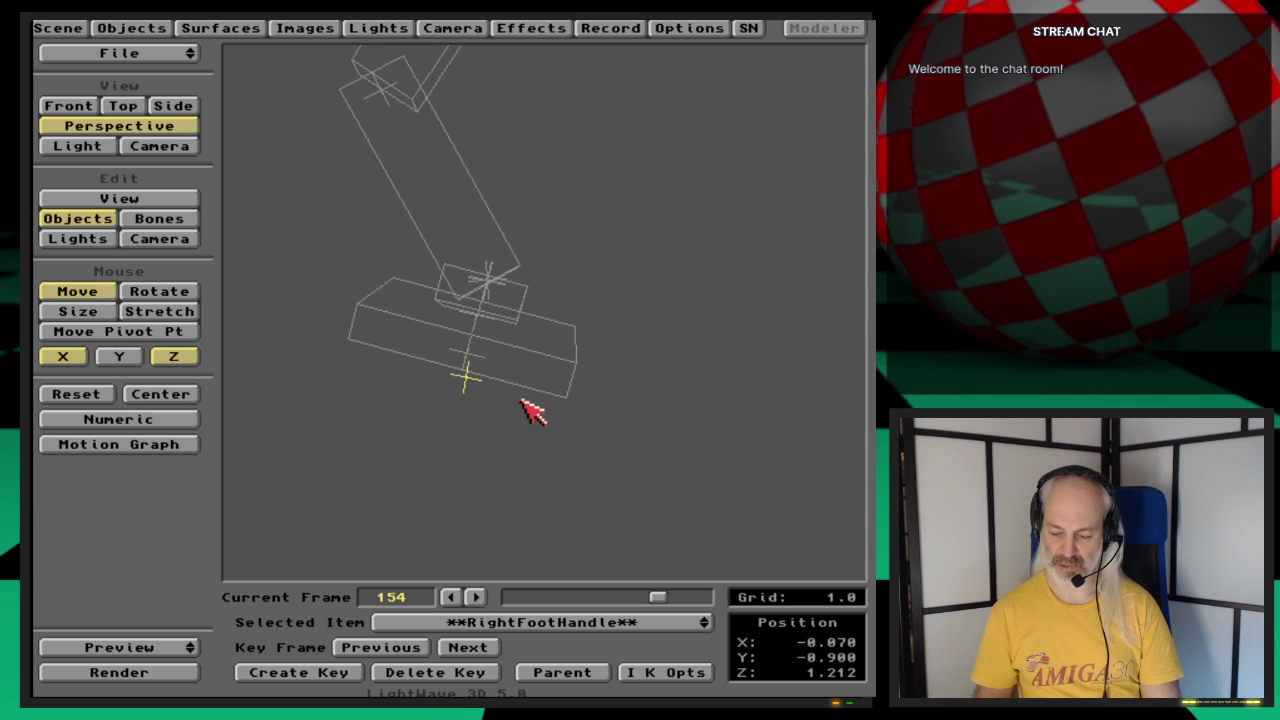
# Step: Move **RightFootHandle** around in X and Z to tilt the foot in several directions, ending at about X 0.103, Z 0.466
pyautogui.press('v')
pyautogui.moveTo(571, 417); pyautogui.dragTo(610, 445)
pyautogui.press('o')
pyautogui.press('v')
pyautogui.click(188, 291)
pyautogui.moveTo(300, 300); pyautogui.dragTo(343, 320)
pyautogui.press('o')
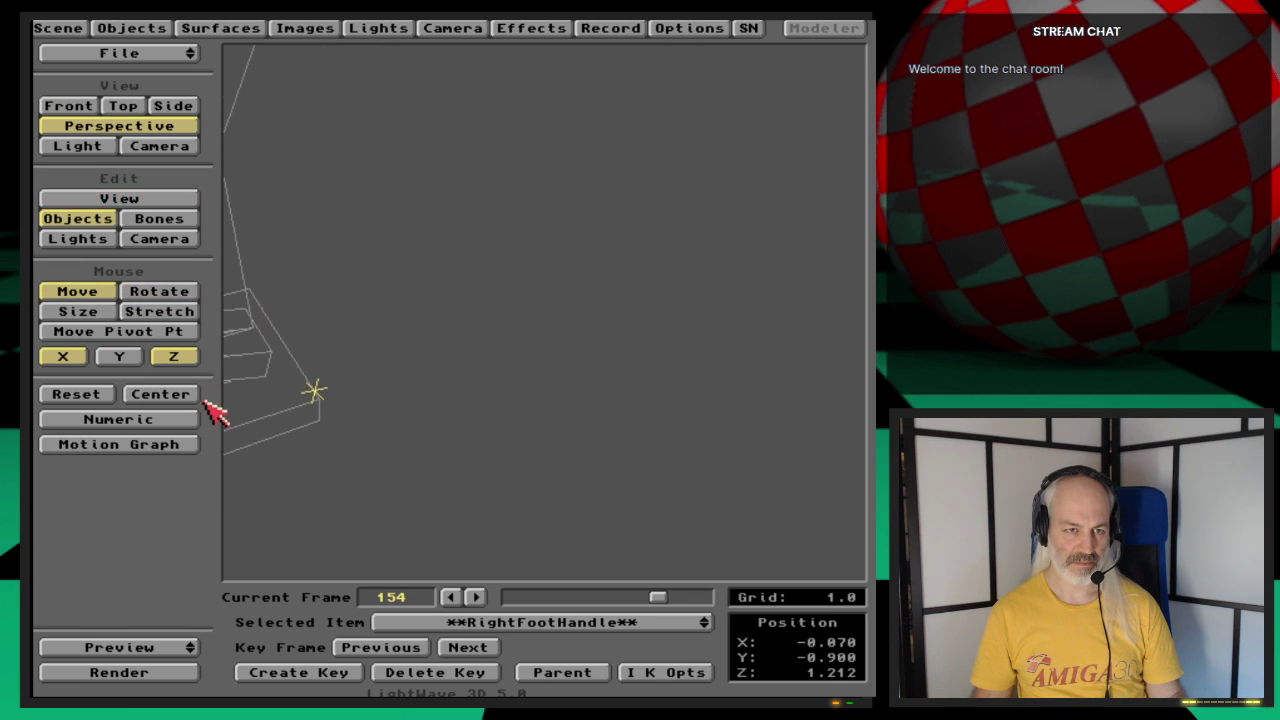
pyautogui.click(194, 395)
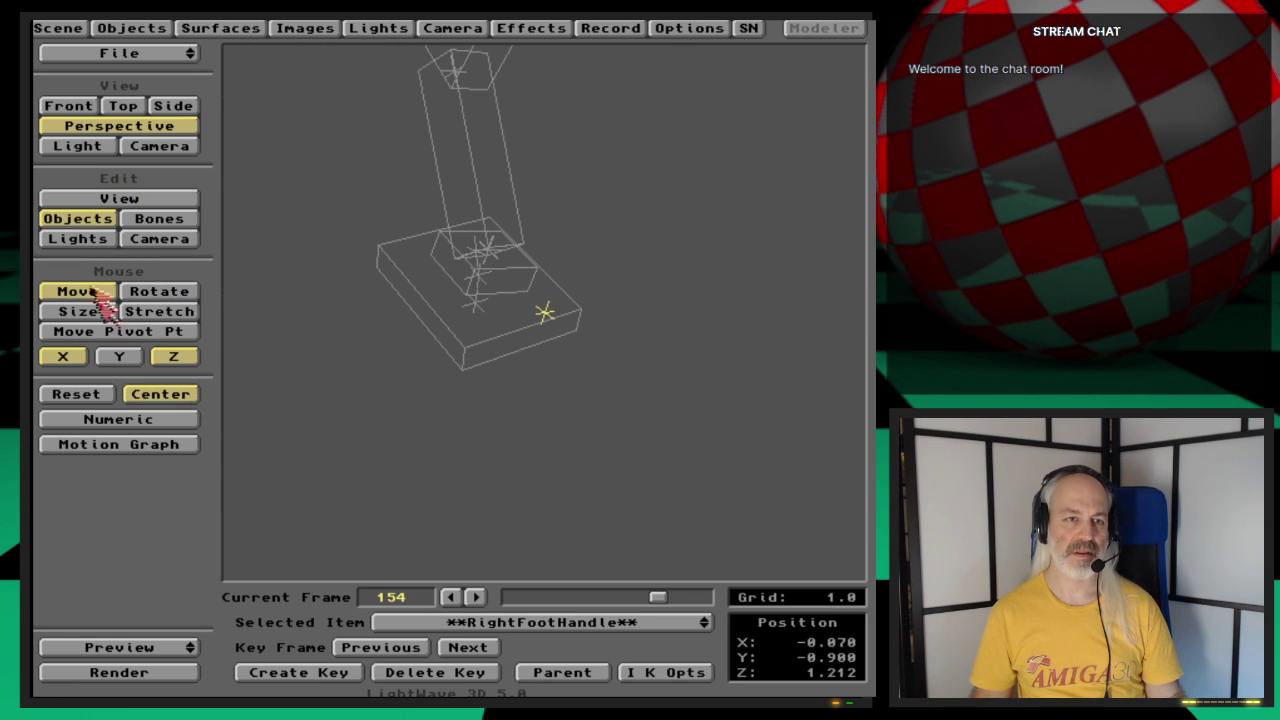
pyautogui.moveTo(598, 377); pyautogui.dragTo(350, 376)
pyautogui.click(186, 393)
pyautogui.moveTo(440, 370); pyautogui.dragTo(322, 319)
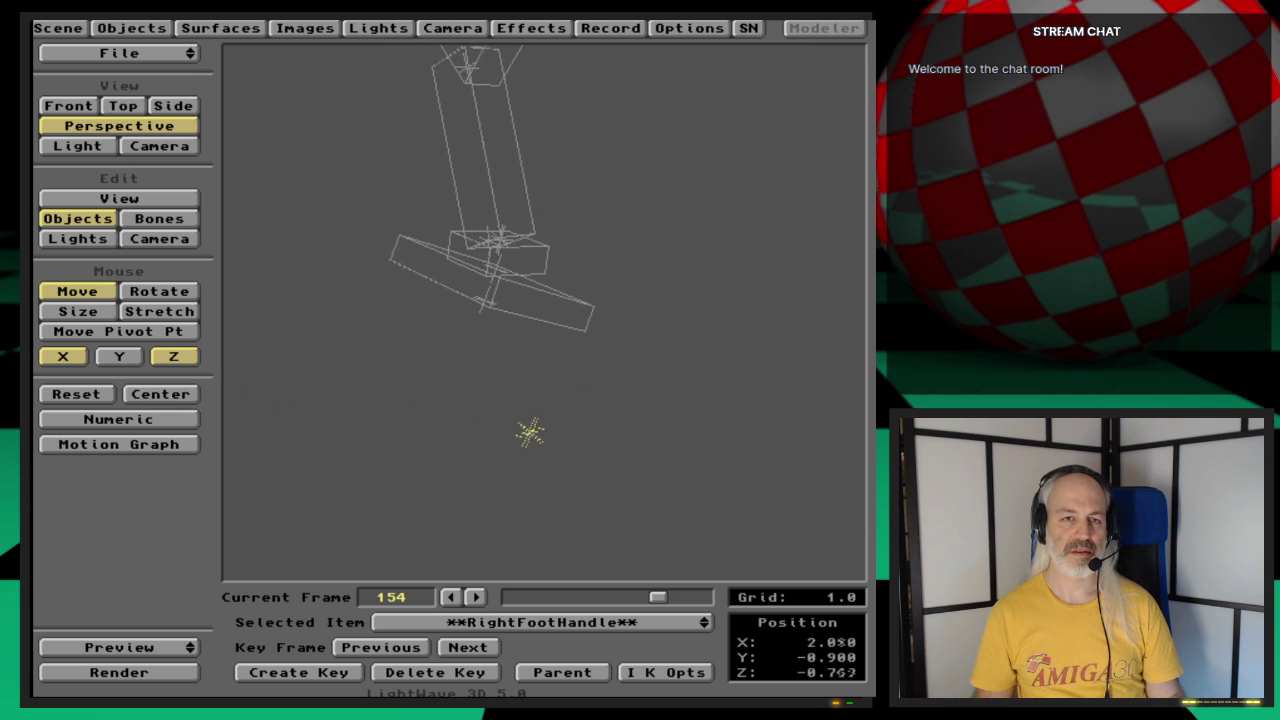
pyautogui.moveTo(530, 431); pyautogui.dragTo(607, 386)
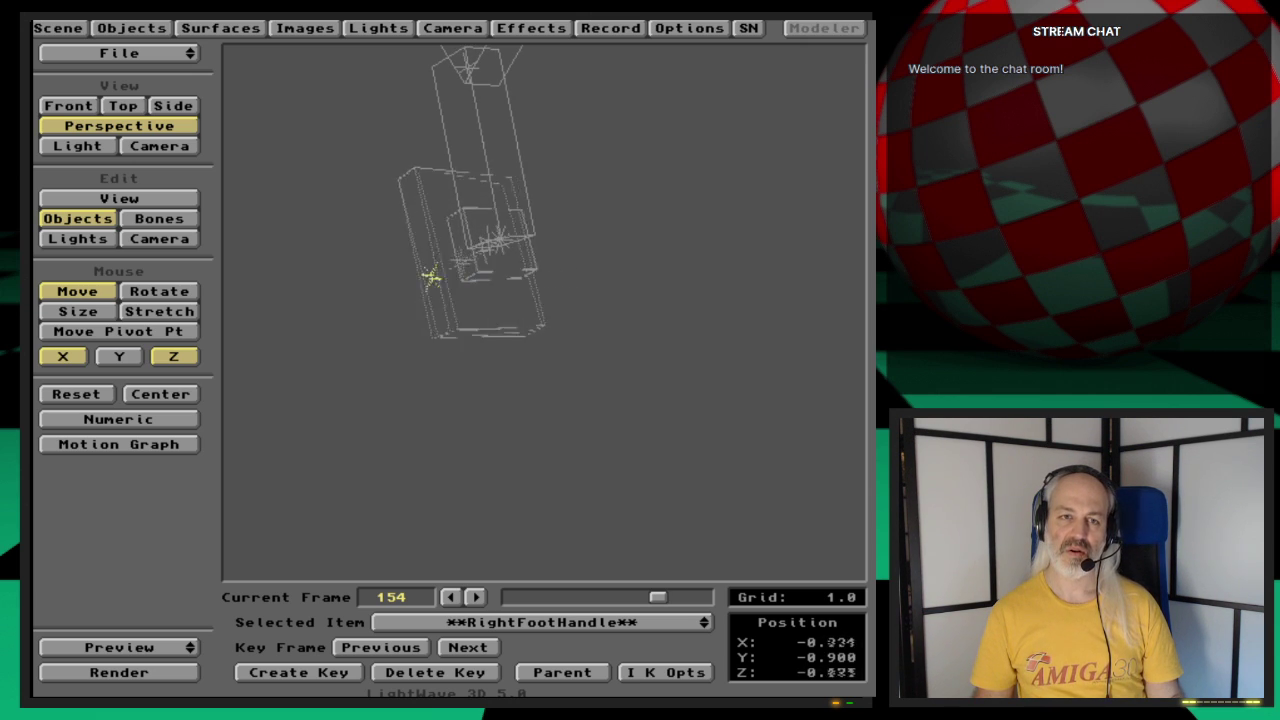
pyautogui.moveTo(440, 352); pyautogui.dragTo(448, 366)
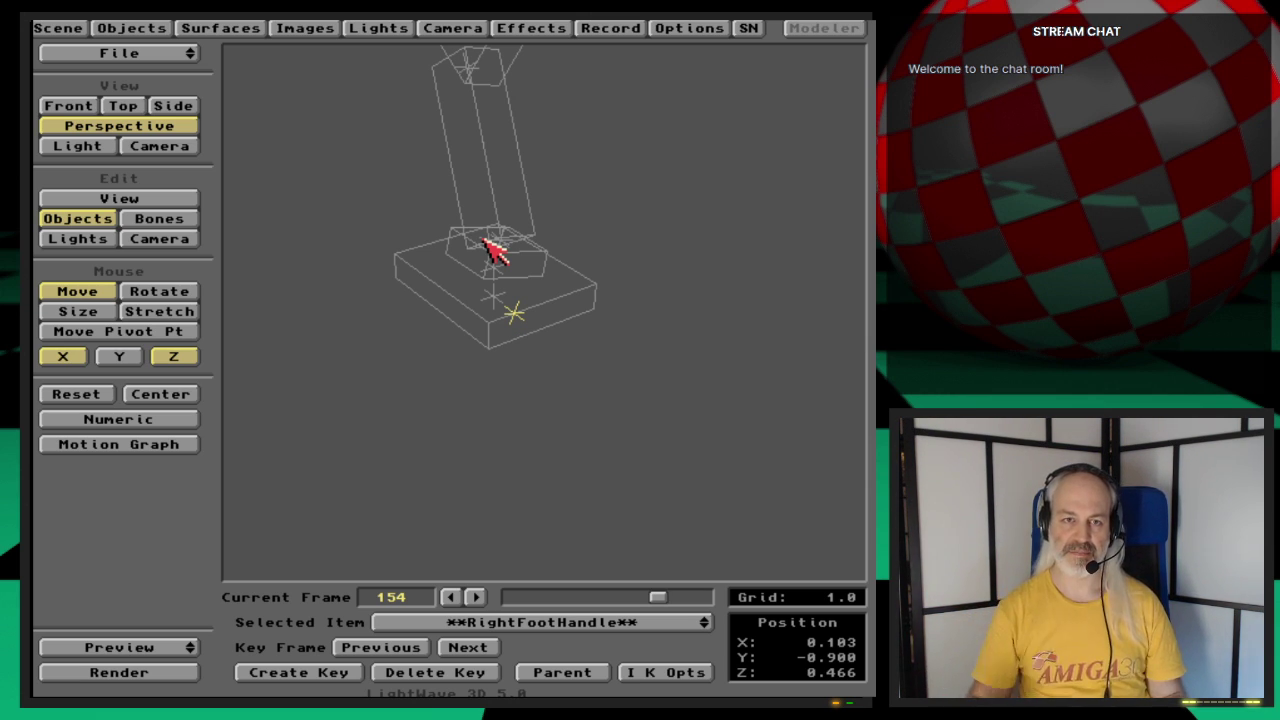
# Step: Load the scene file Shuttle-RearRightGearIK from the Ep.39 scenes drawer
pyautogui.click(172, 54)
pyautogui.click(165, 75)
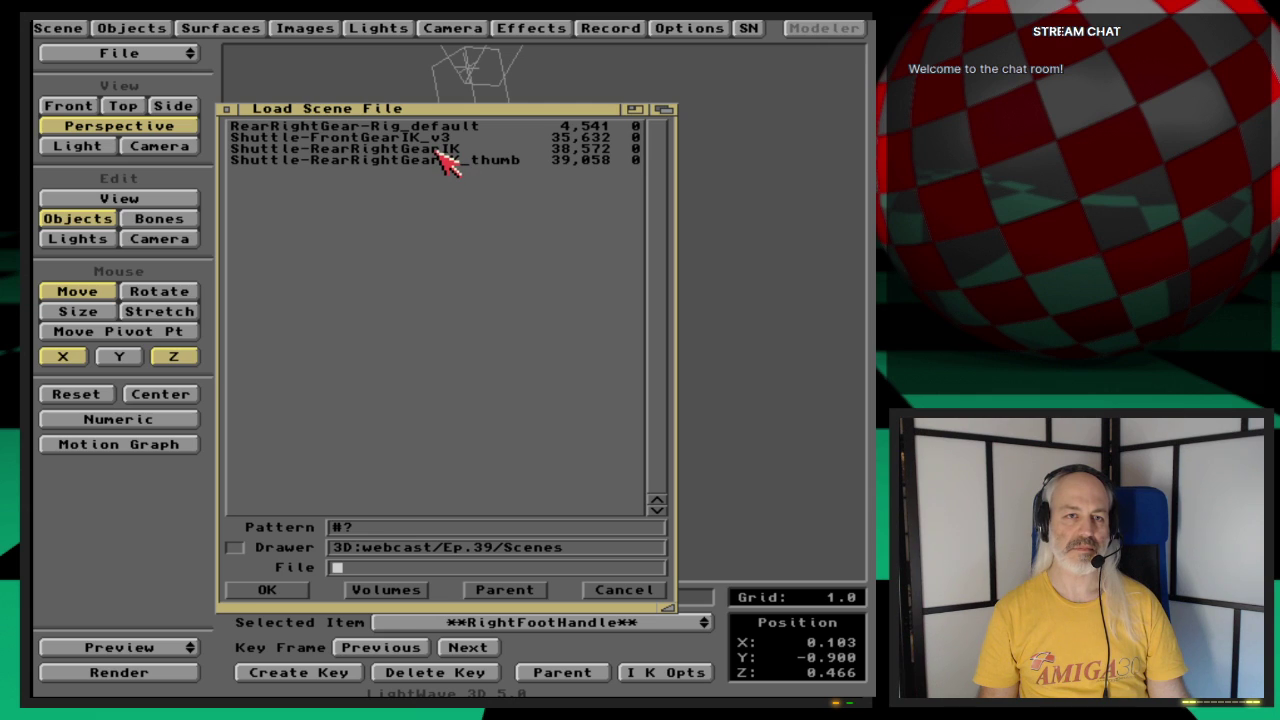
pyautogui.doubleClick(440, 150)
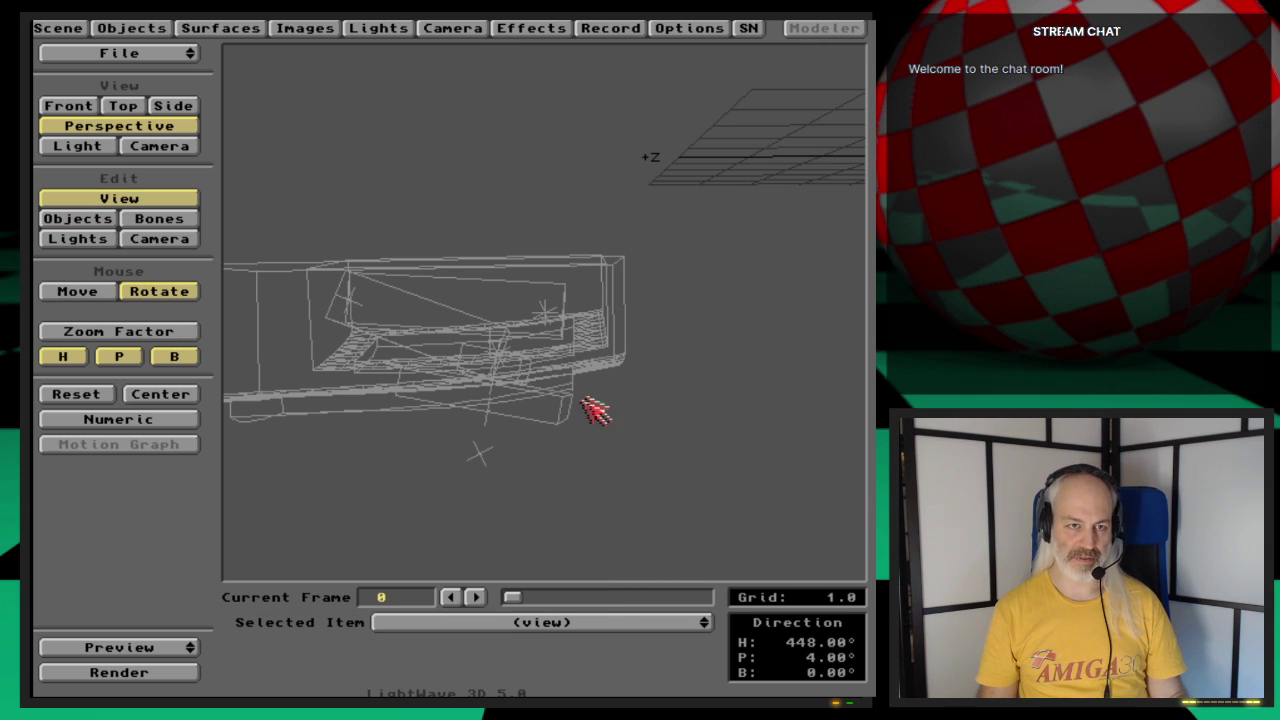
# Step: Review the rear gear's deployment at frame 152 through the camera and at frame 101 in the perspective view
pyautogui.click(97, 219)
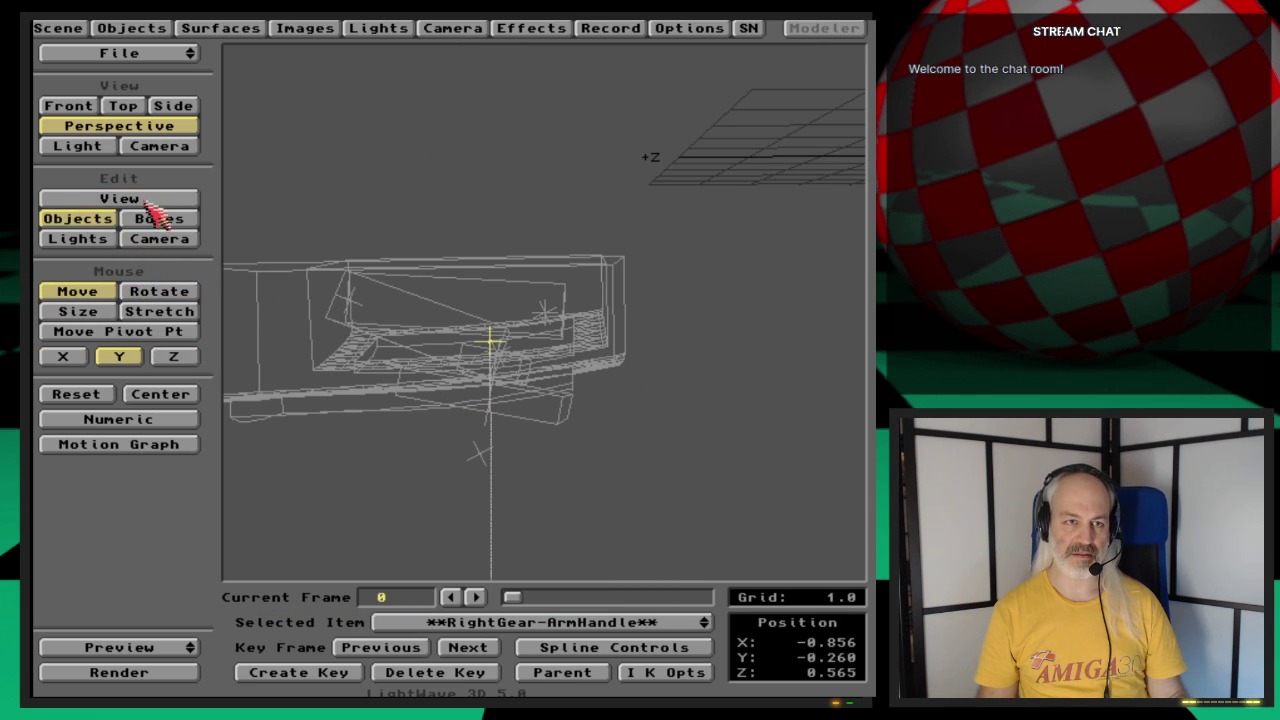
pyautogui.click(144, 199)
pyautogui.moveTo(409, 371); pyautogui.dragTo(360, 381)
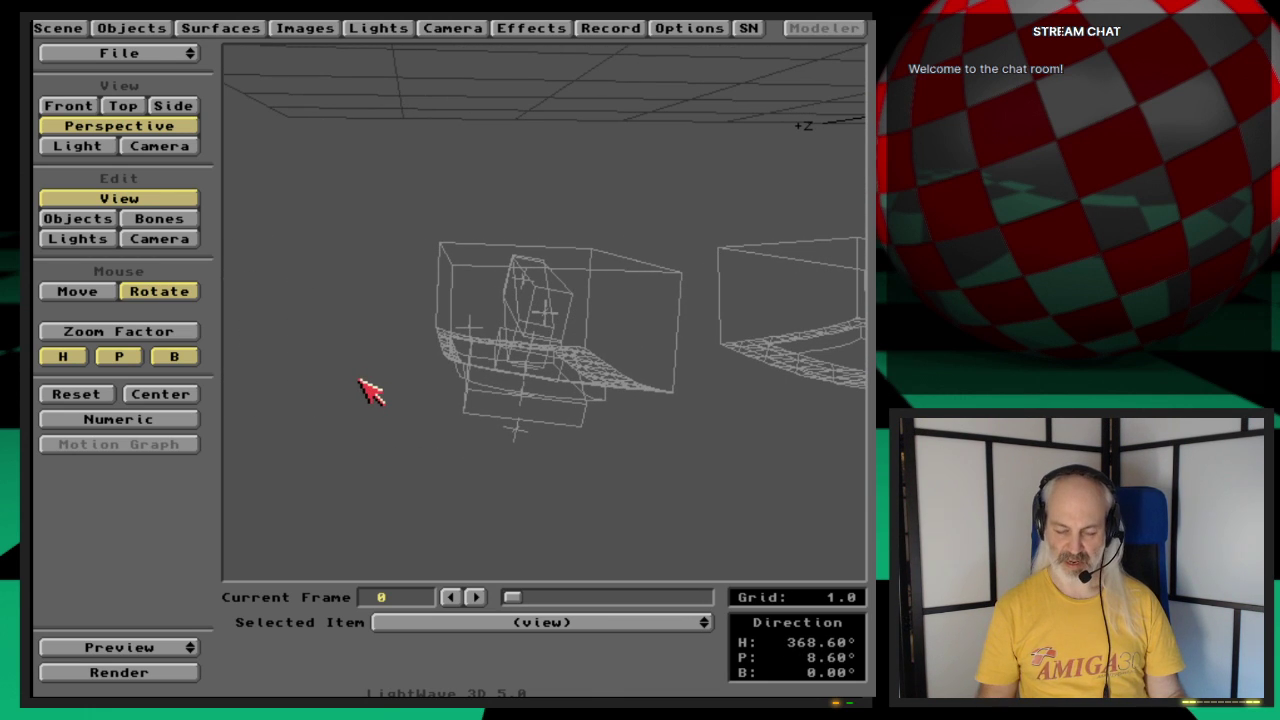
pyautogui.press('6')
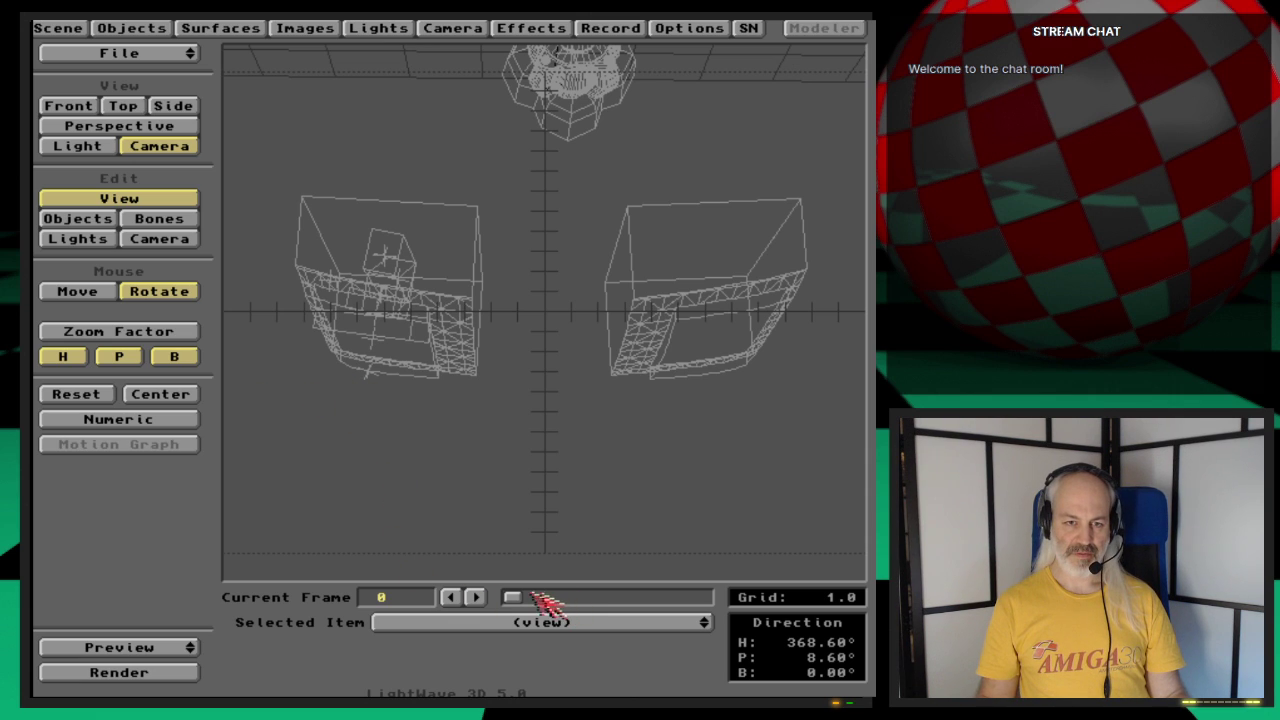
pyautogui.moveTo(513, 597); pyautogui.dragTo(668, 620)
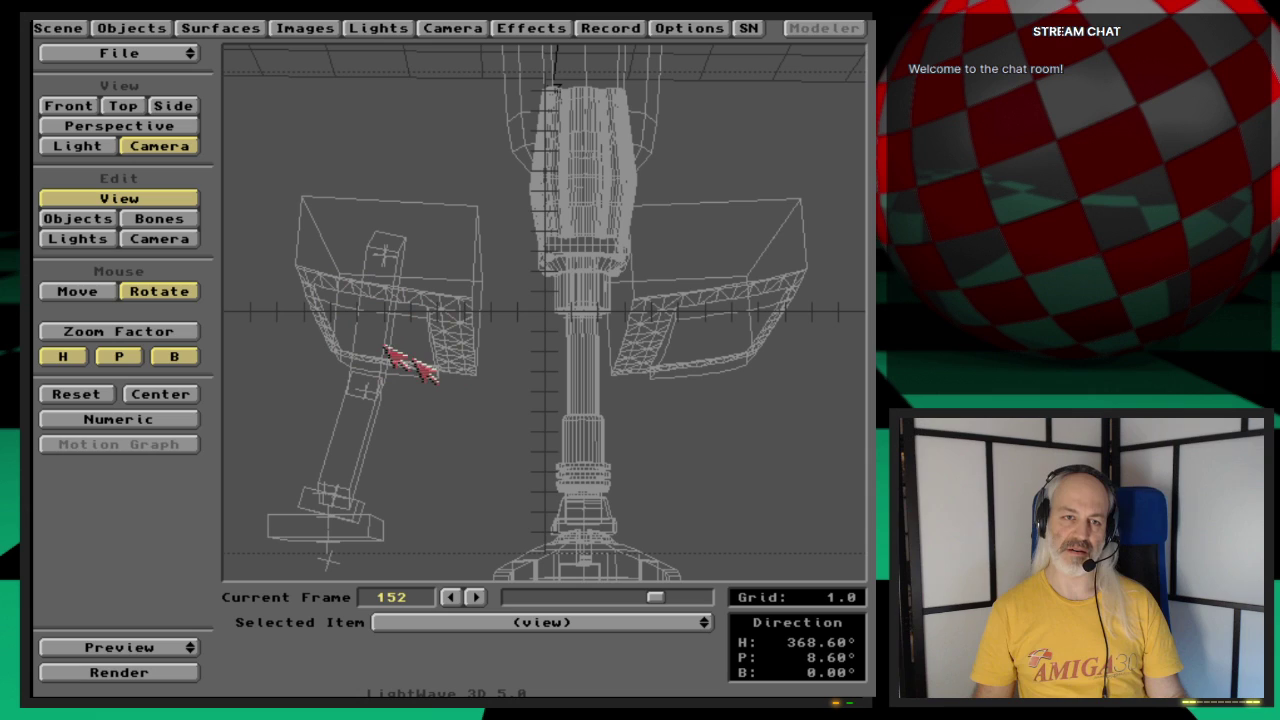
pyautogui.press('4')
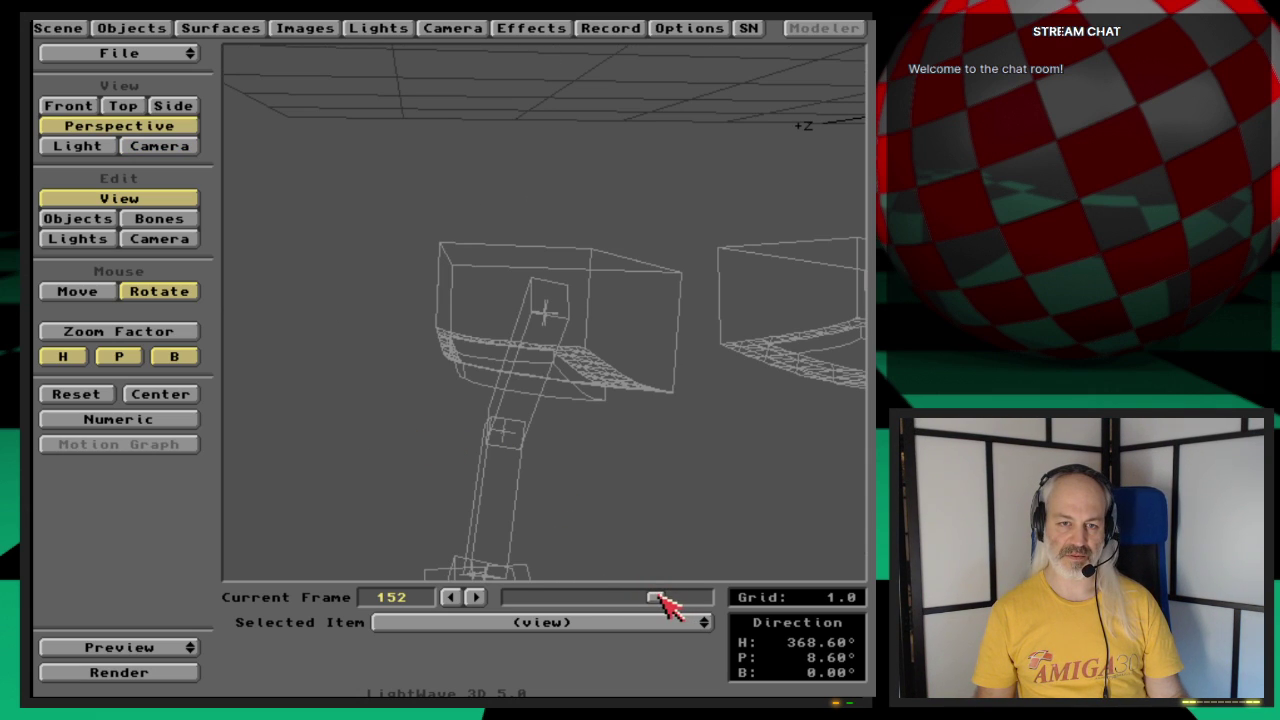
pyautogui.moveTo(660, 597); pyautogui.dragTo(607, 597)
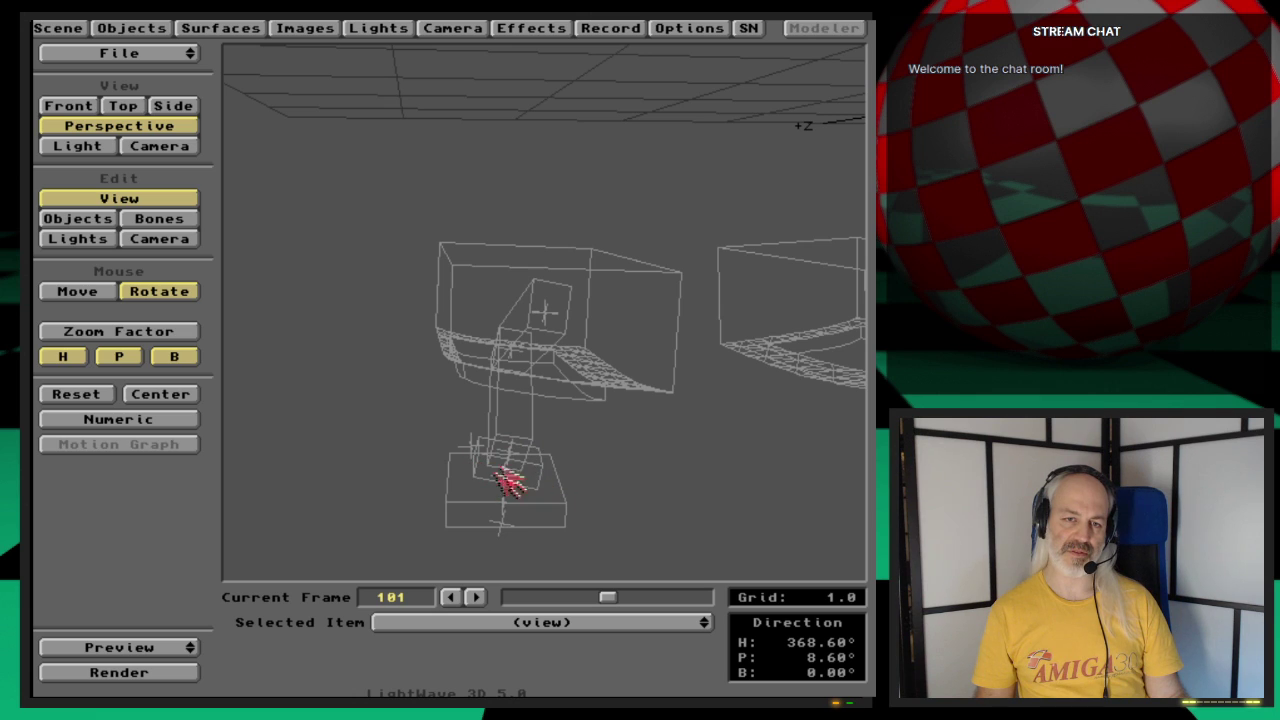
# Step: Review the scene's object list for the RightGear parts, nulls and handles without changing the current object
pyautogui.click(168, 30)
pyautogui.click(645, 229)
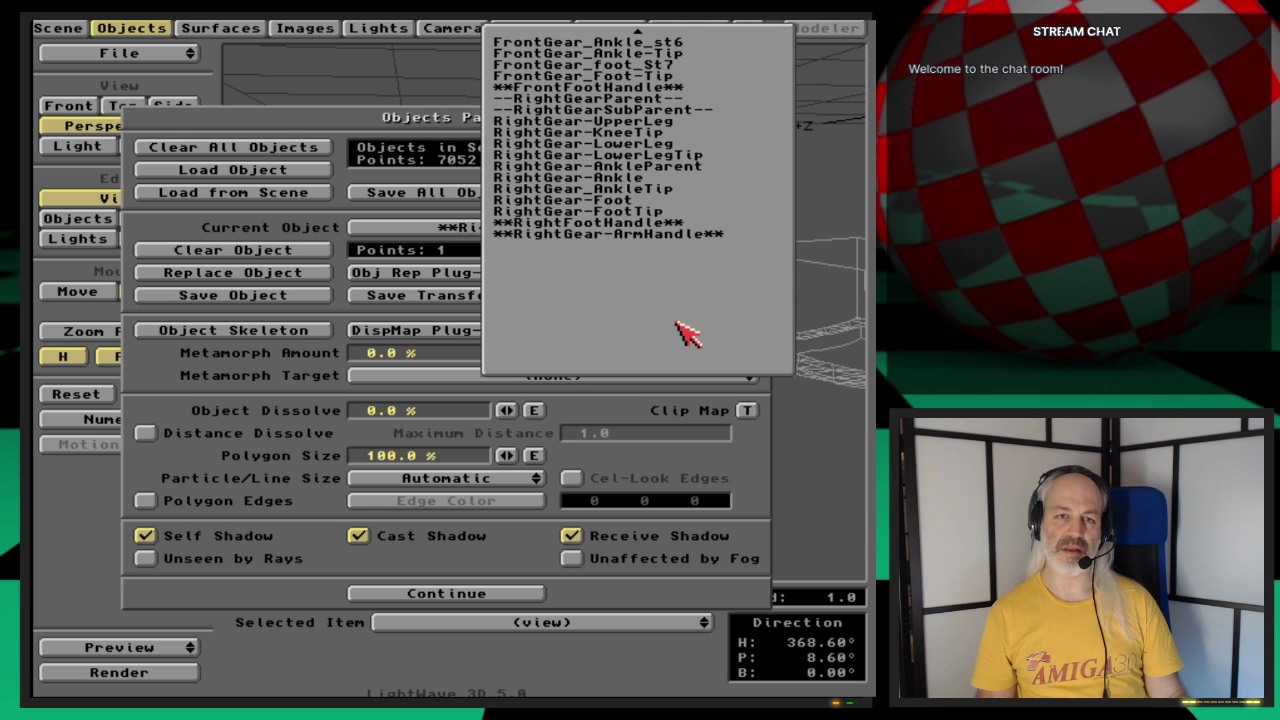
pyautogui.click(688, 335)
pyautogui.click(166, 32)
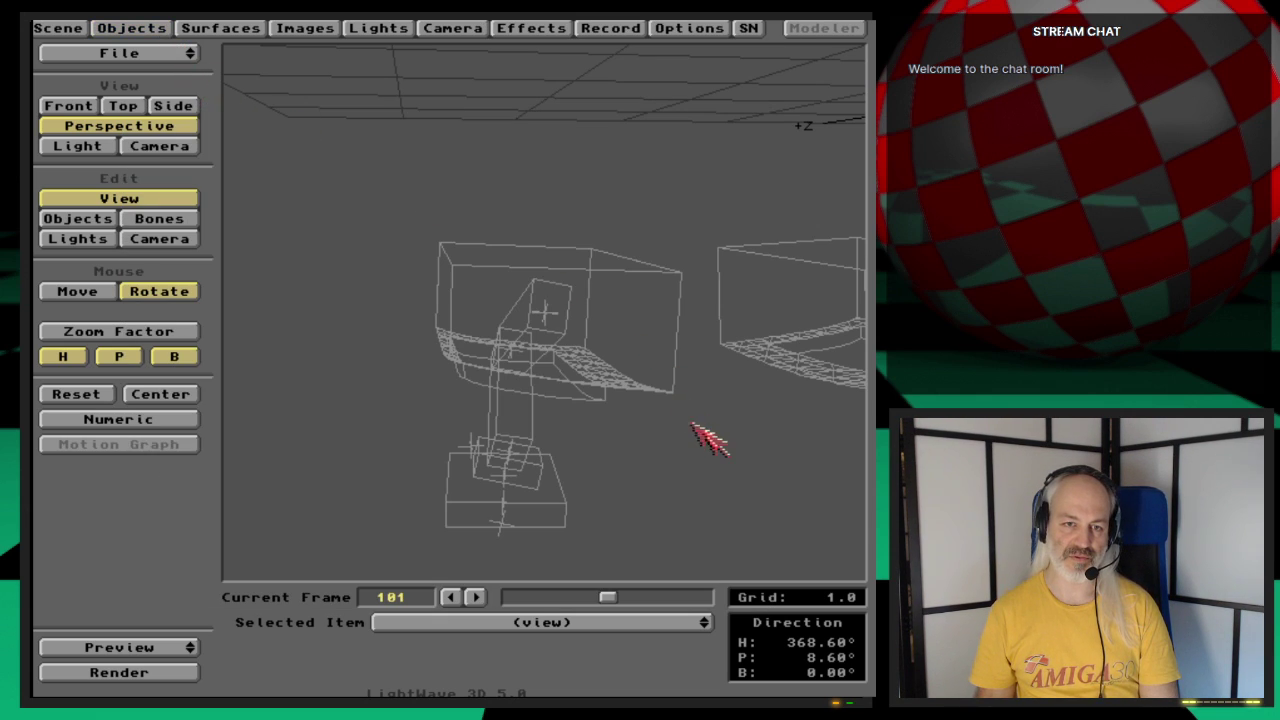
# Step: Switch to object editing and select RightGear-Foot in the rear gear chain at frame 101
pyautogui.click(96, 218)
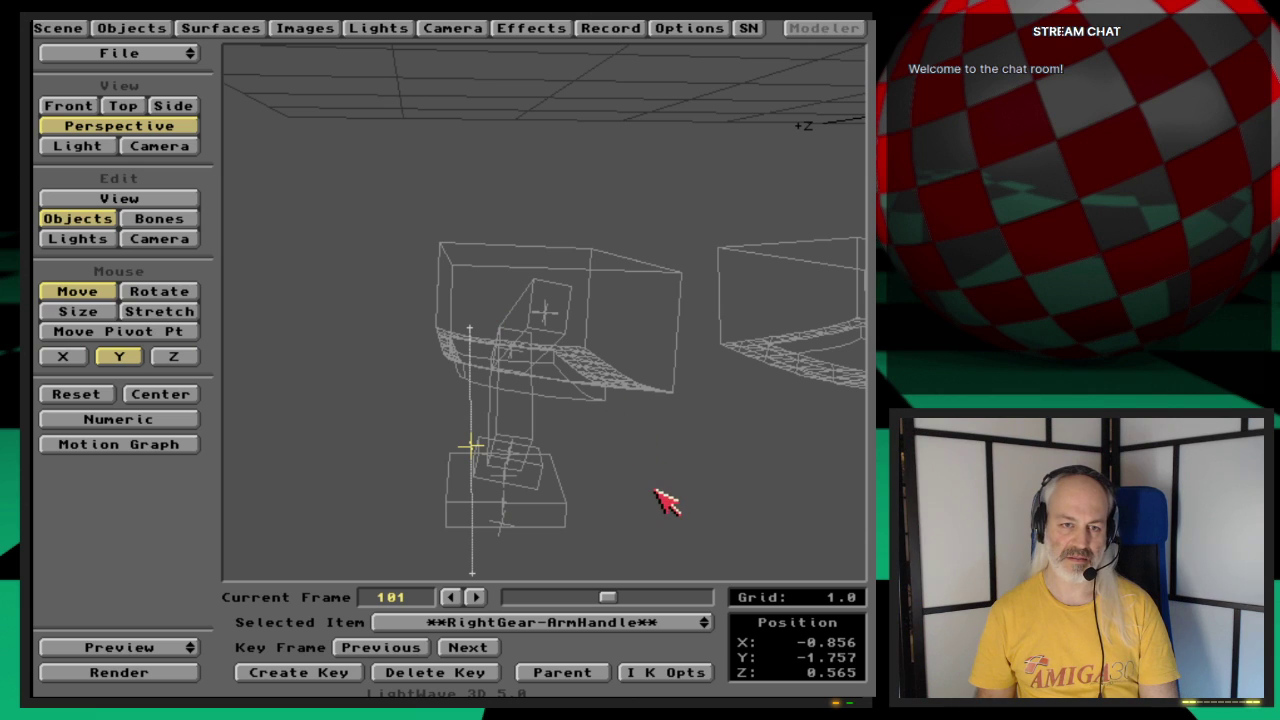
pyautogui.press('Up')
pyautogui.press('Up')
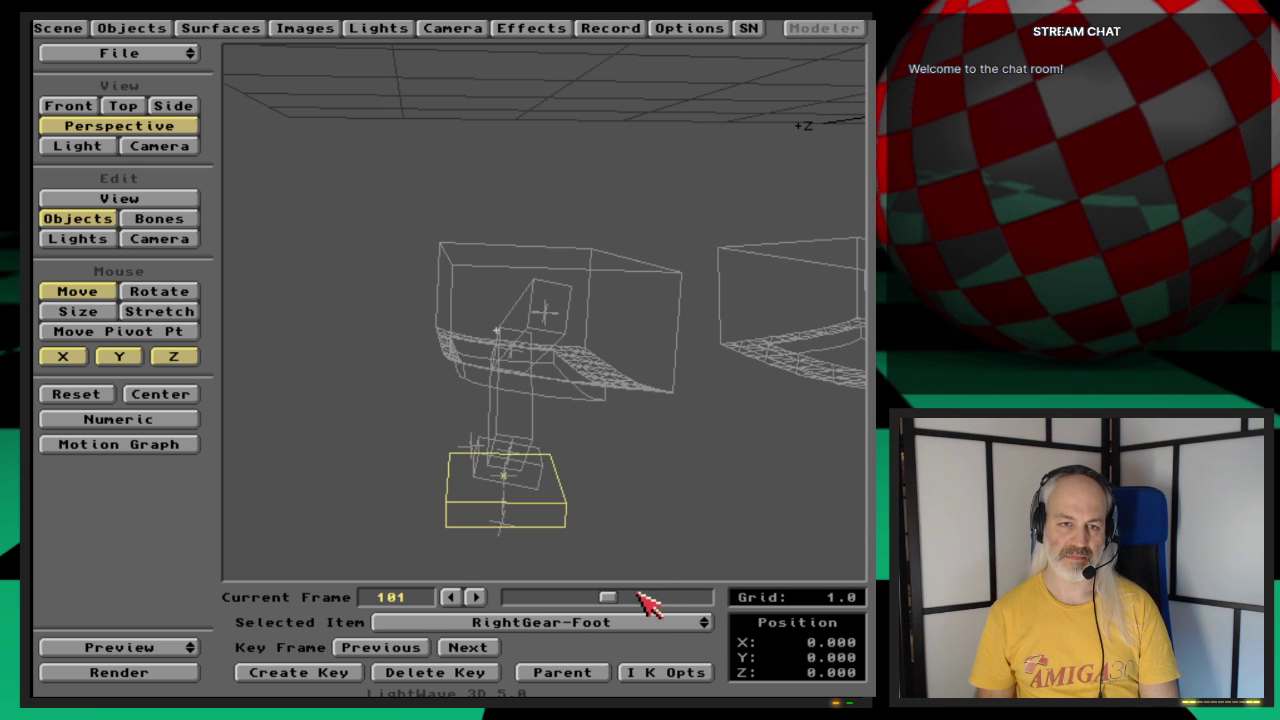
# Step: Replace RightGear-Foot with the object file FrontGear_foot_St7 from the drawer 3D:webcast/Ep.39/Objects
pyautogui.click(133, 27)
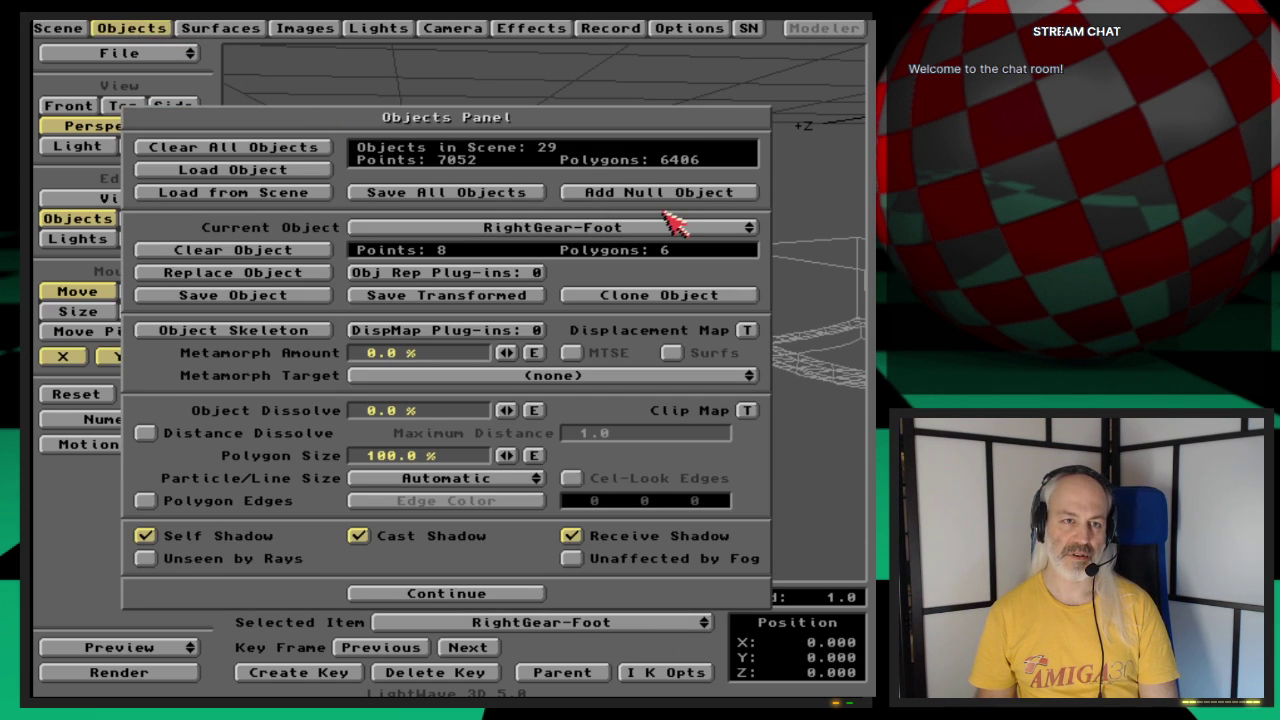
pyautogui.click(312, 273)
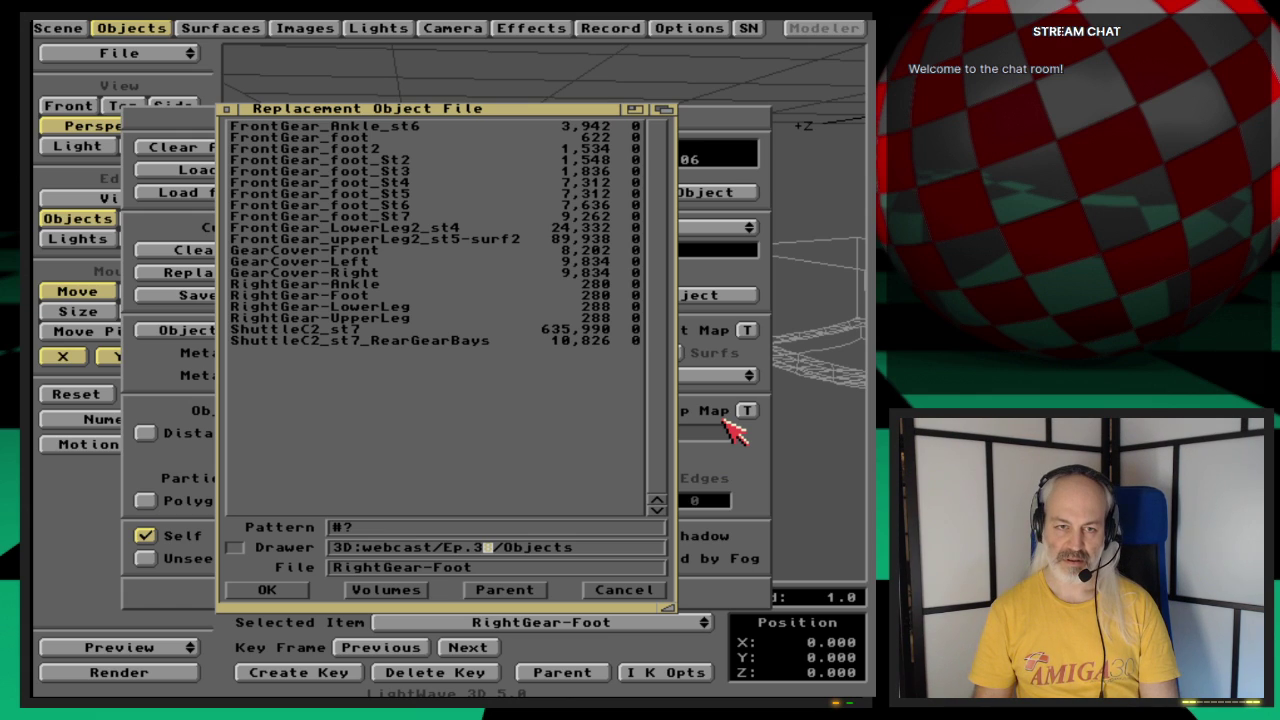
pyautogui.press('Return')
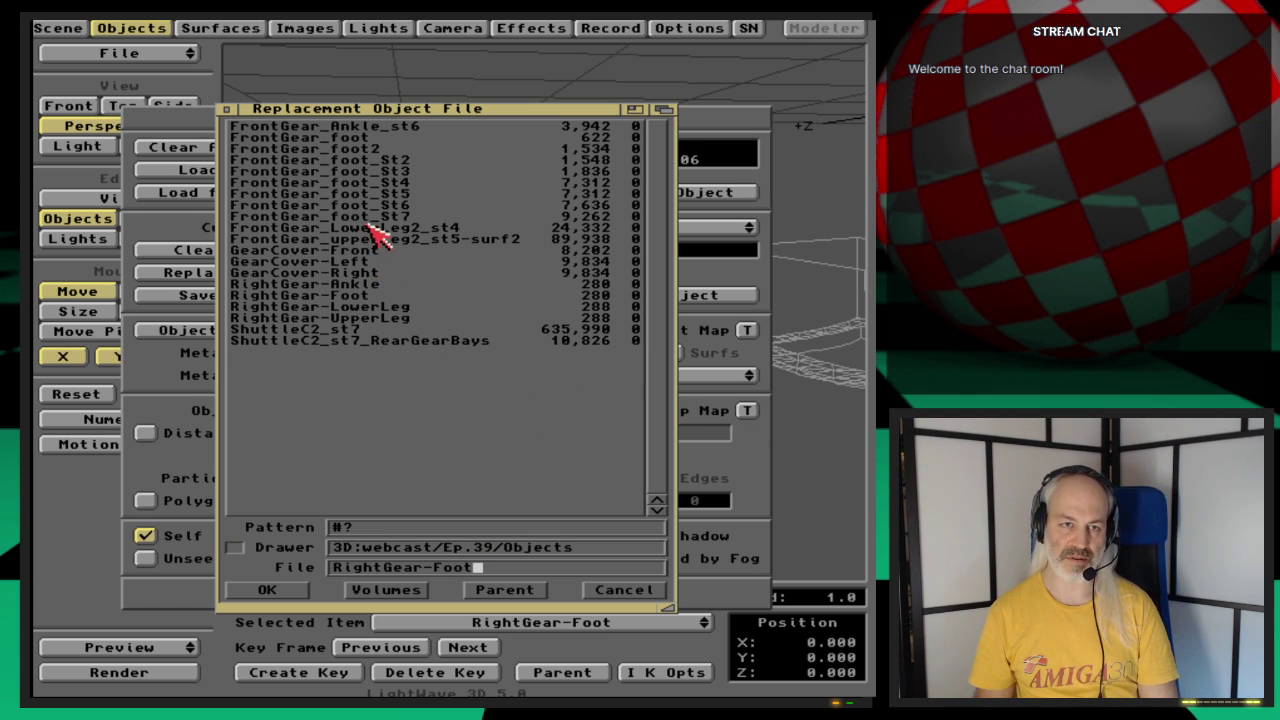
pyautogui.click(420, 216)
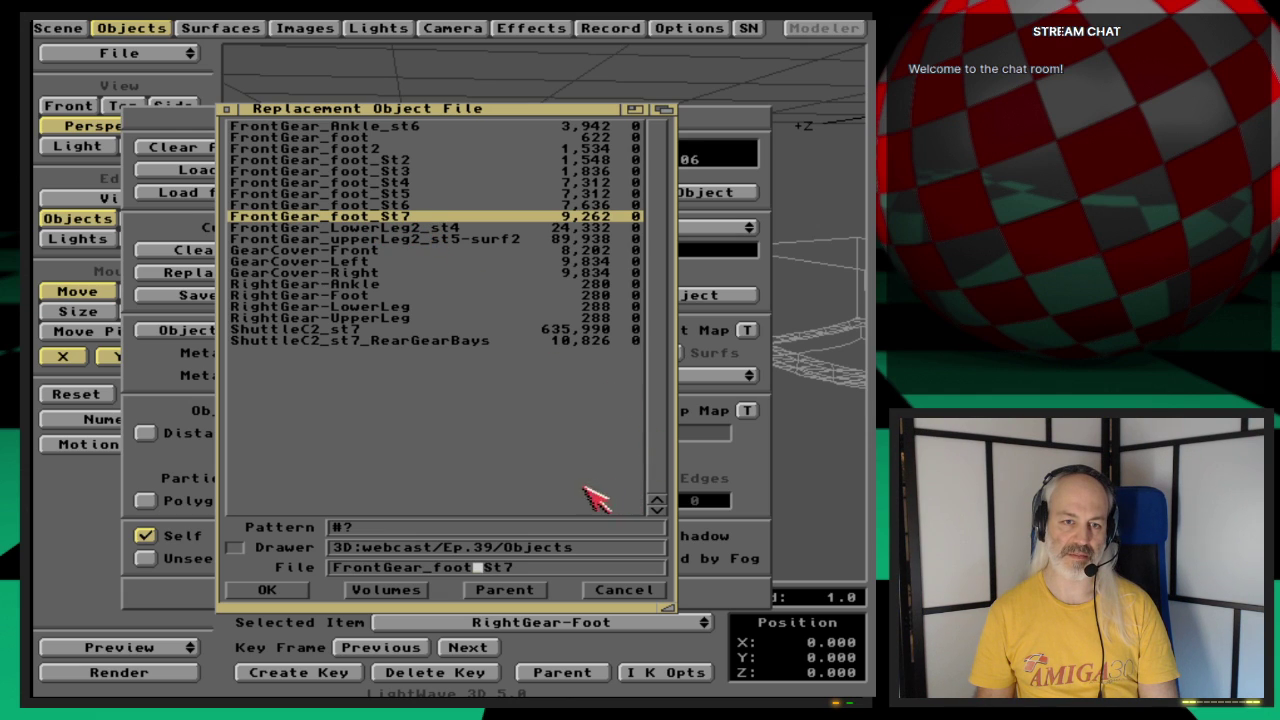
pyautogui.click(262, 590)
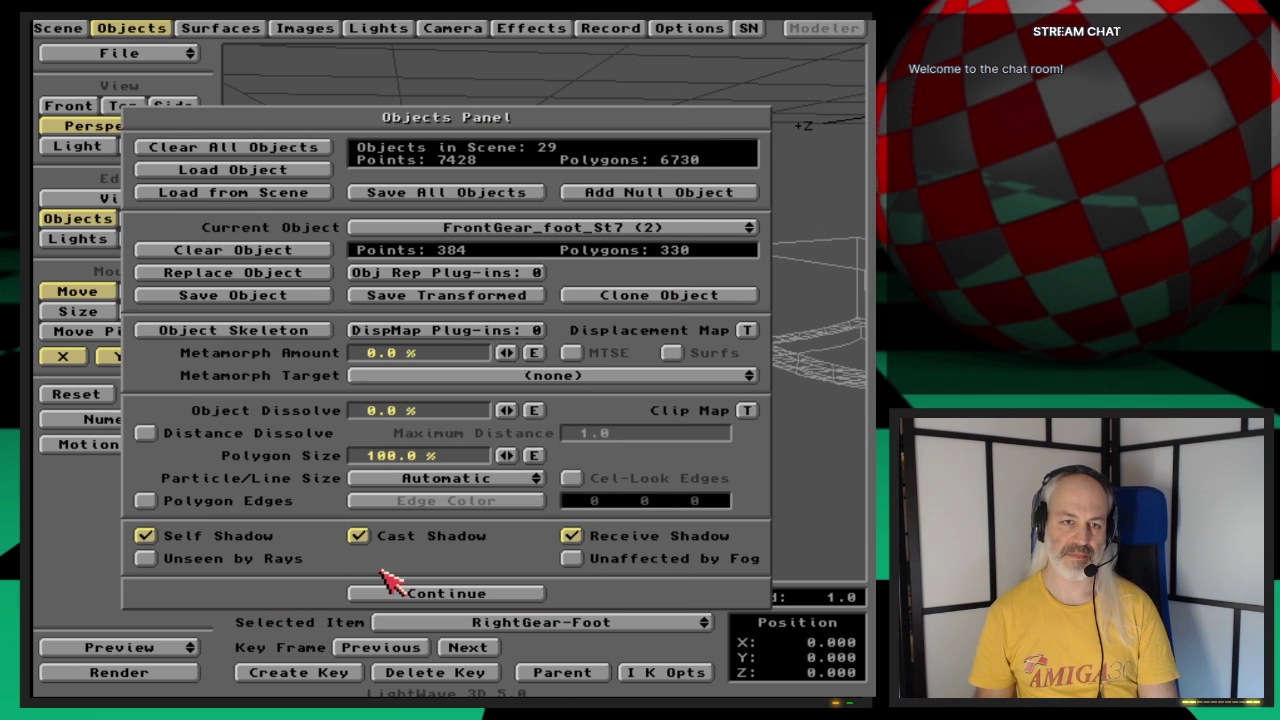
pyautogui.click(397, 598)
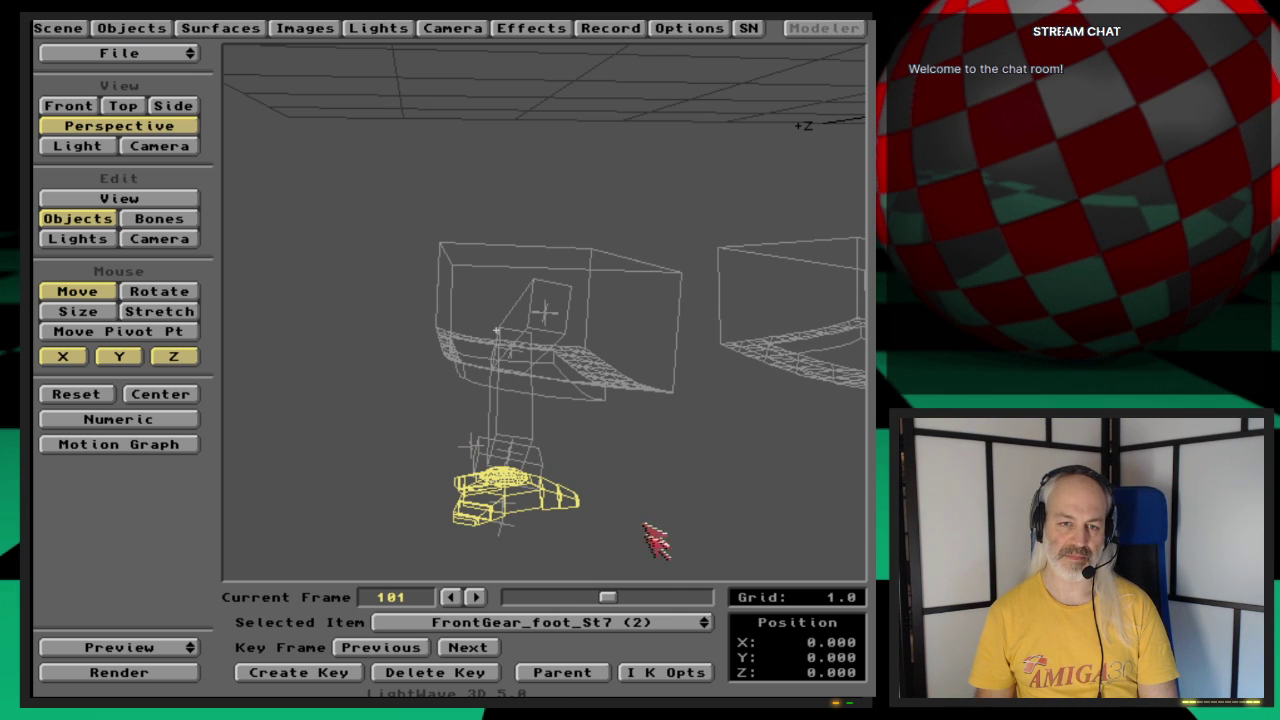
# Step: Replace RightGear-Ankle in the rear gear chain with the object file FrontGear_Ankle_st6
pyautogui.press('Up')
pyautogui.press('Up')
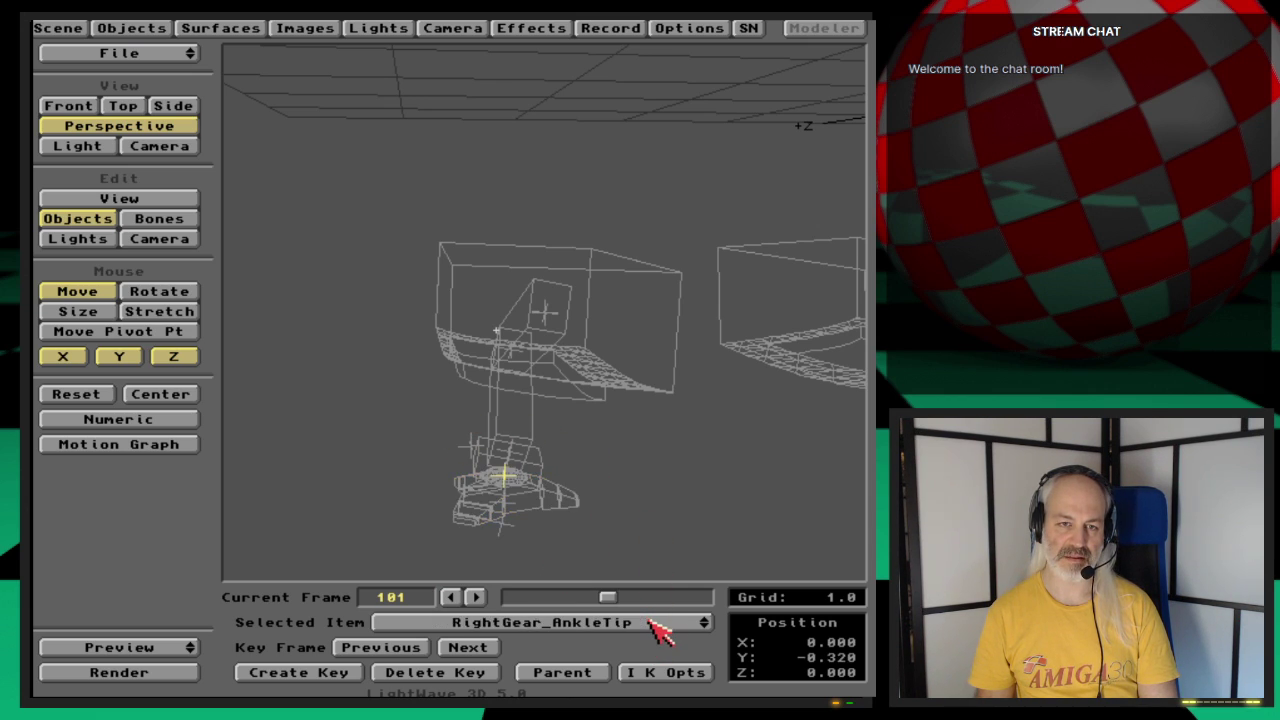
pyautogui.click(145, 28)
pyautogui.moveTo(610, 225)
pyautogui.mouseDown()
pyautogui.moveTo(608, 243)
pyautogui.moveTo(600, 226)
pyautogui.mouseUp()
pyautogui.click(268, 274)
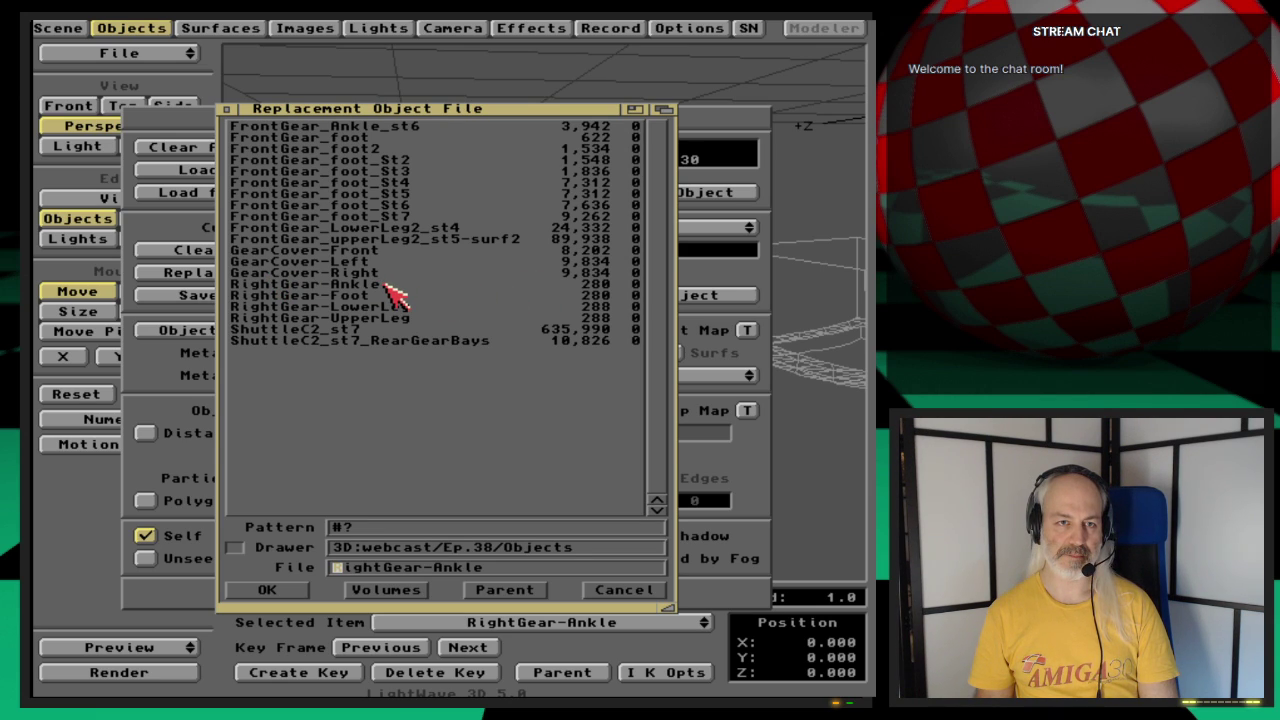
pyautogui.click(413, 128)
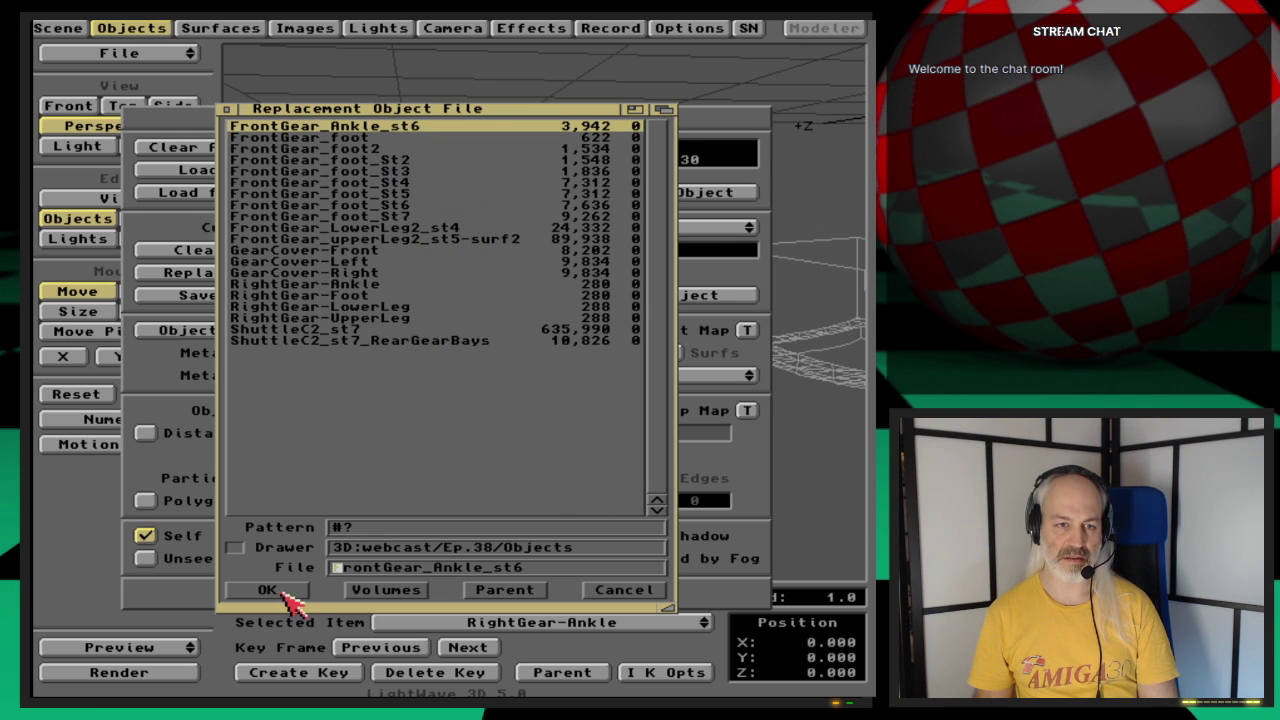
pyautogui.click(285, 590)
pyautogui.click(150, 30)
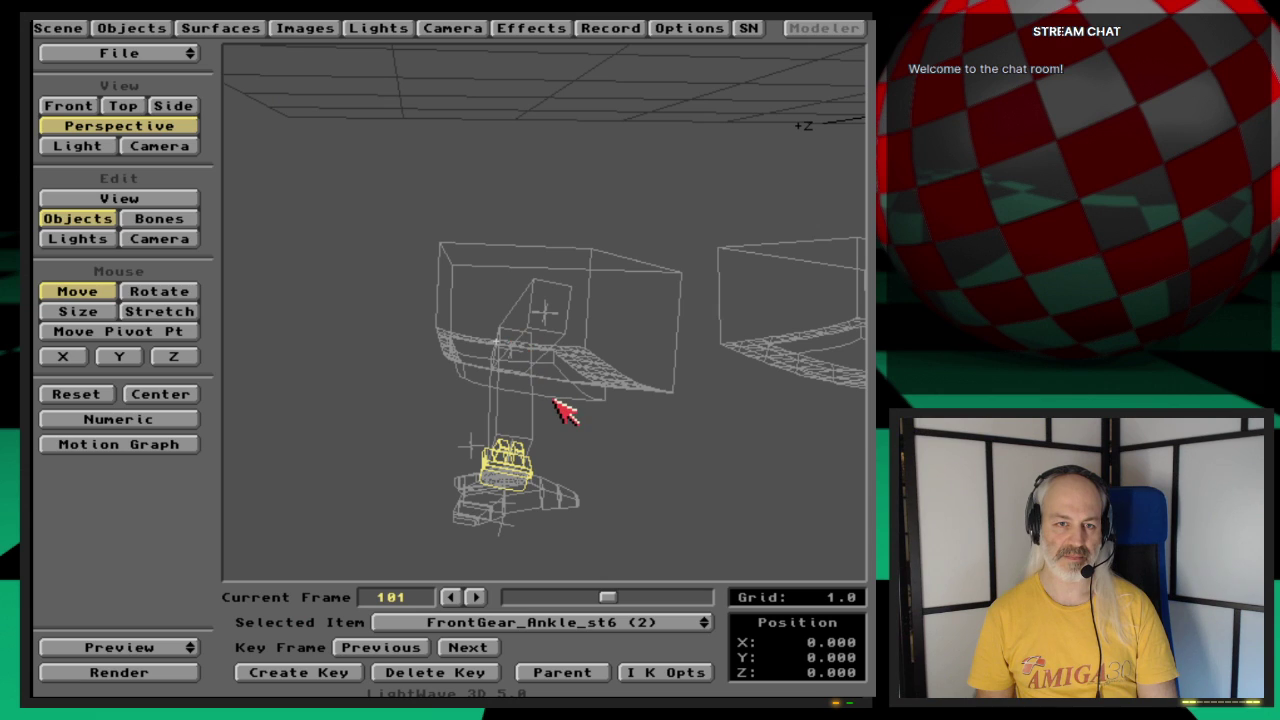
# Step: Center the perspective view on the new ankle and examine how the ankle and foot fit together from several angles
pyautogui.click(170, 199)
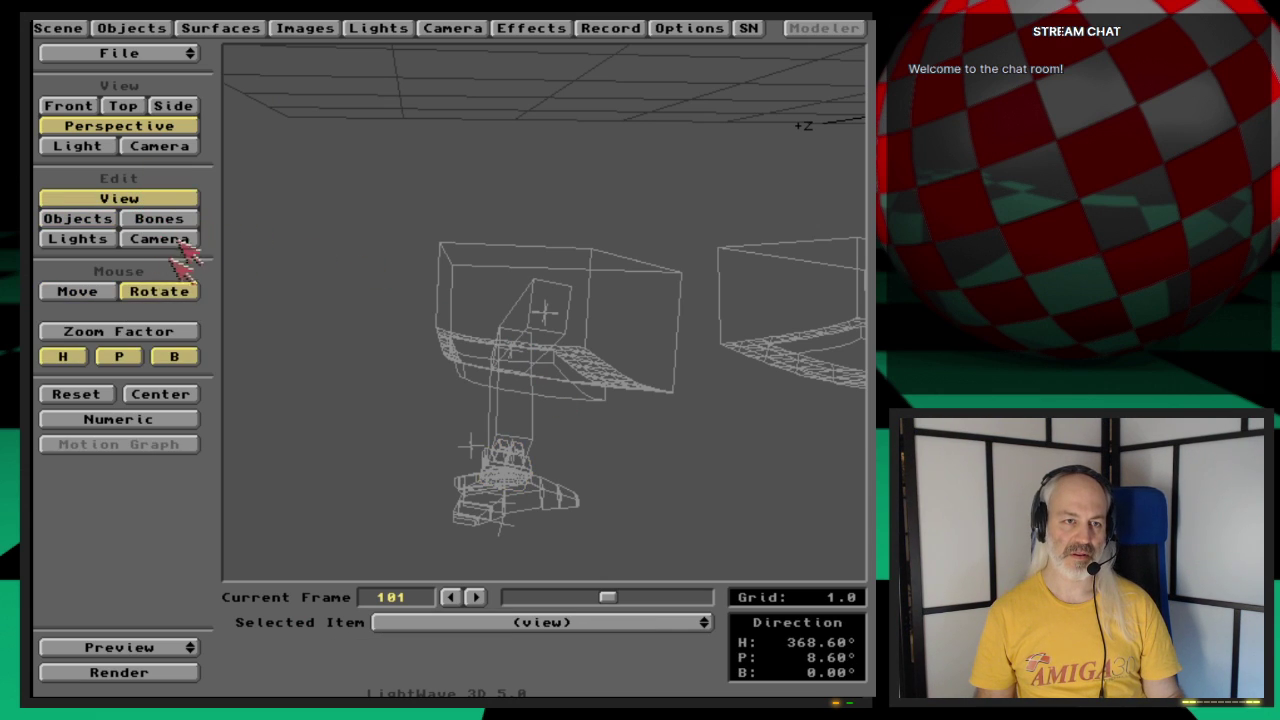
pyautogui.click(181, 396)
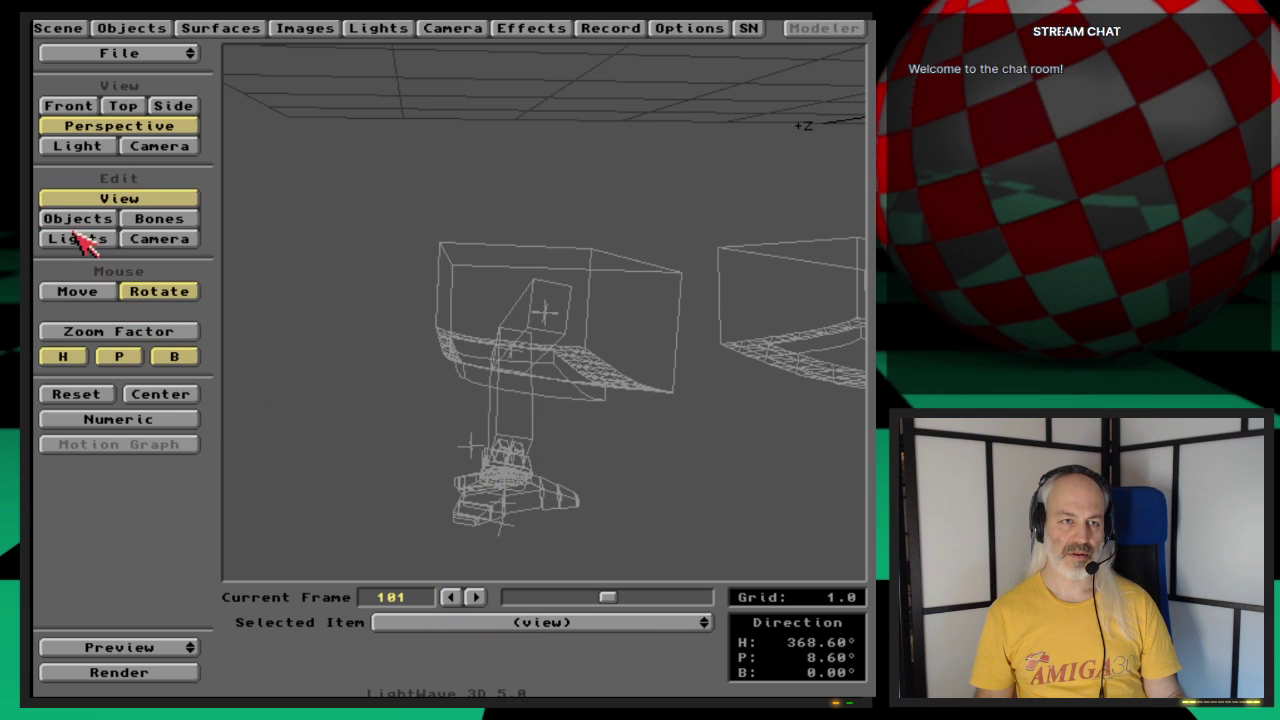
pyautogui.click(108, 221)
pyautogui.click(106, 199)
pyautogui.click(108, 220)
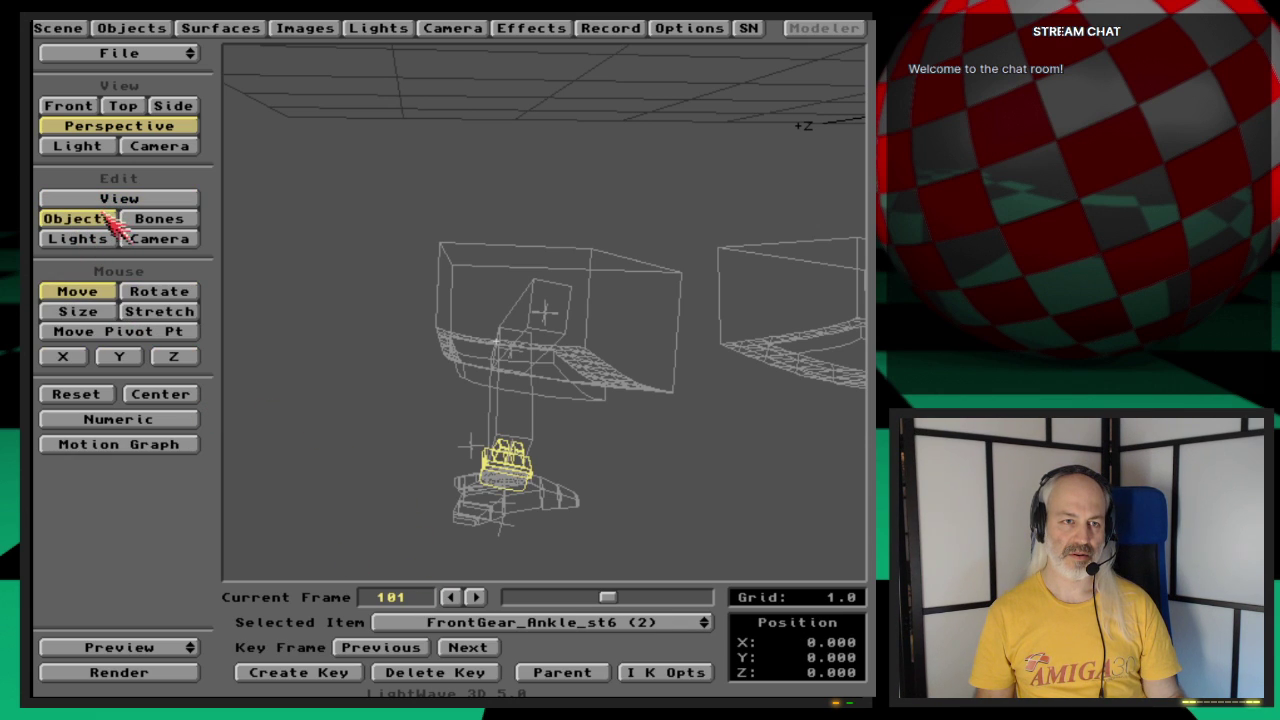
pyautogui.click(174, 394)
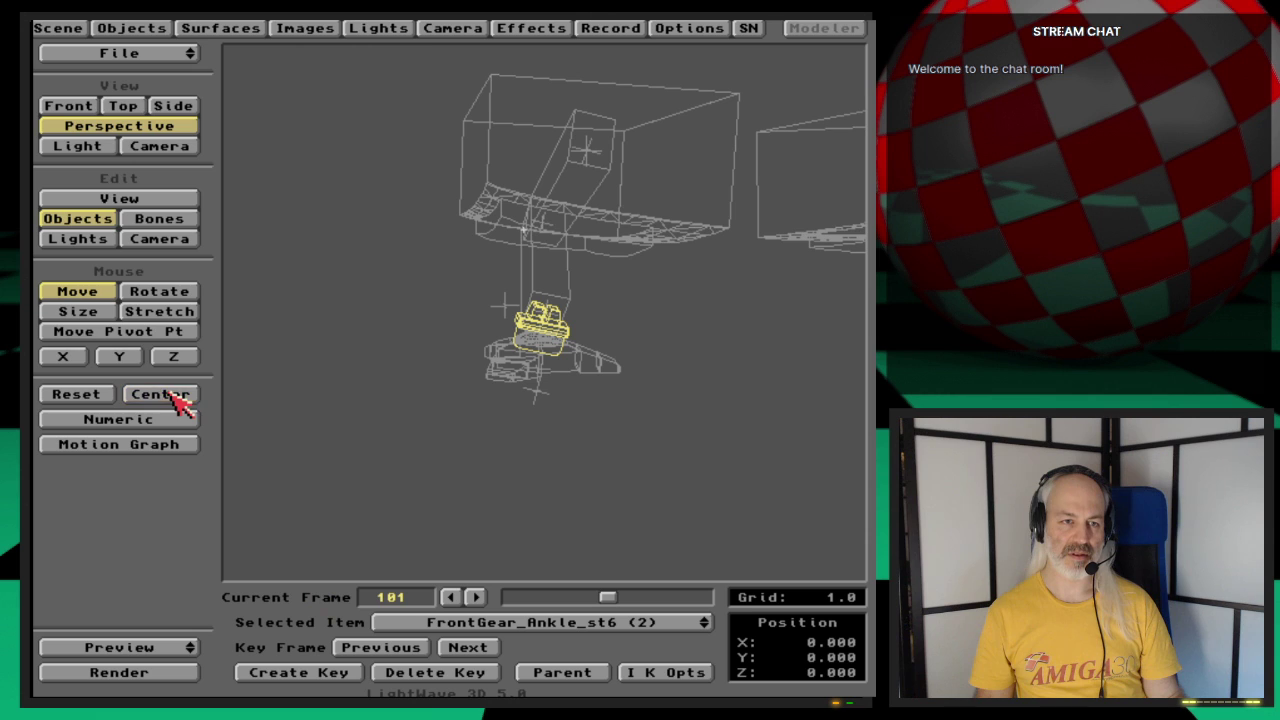
pyautogui.press('.')
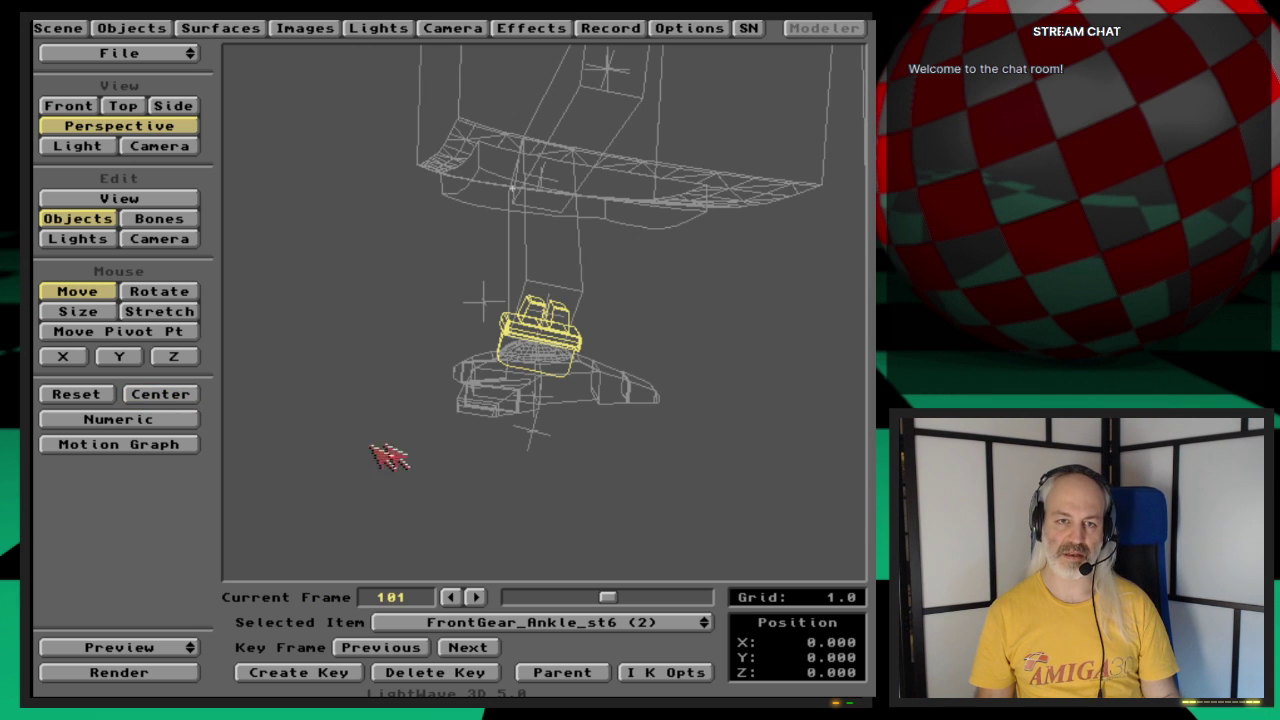
pyautogui.press('v')
pyautogui.moveTo(382, 445); pyautogui.dragTo(443, 507)
pyautogui.press('o')
pyautogui.press('v')
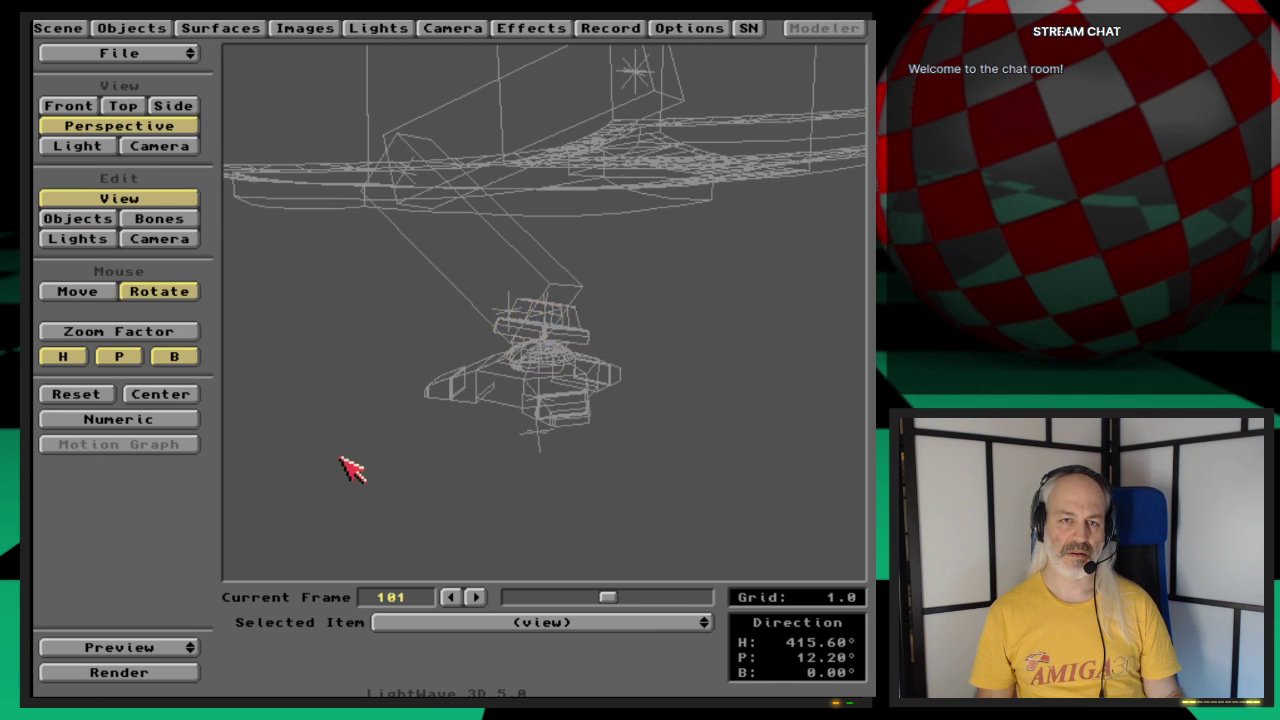
pyautogui.moveTo(347, 470)
pyautogui.mouseDown()
pyautogui.moveTo(315, 462)
pyautogui.moveTo(355, 470)
pyautogui.mouseUp()
pyautogui.press('o')
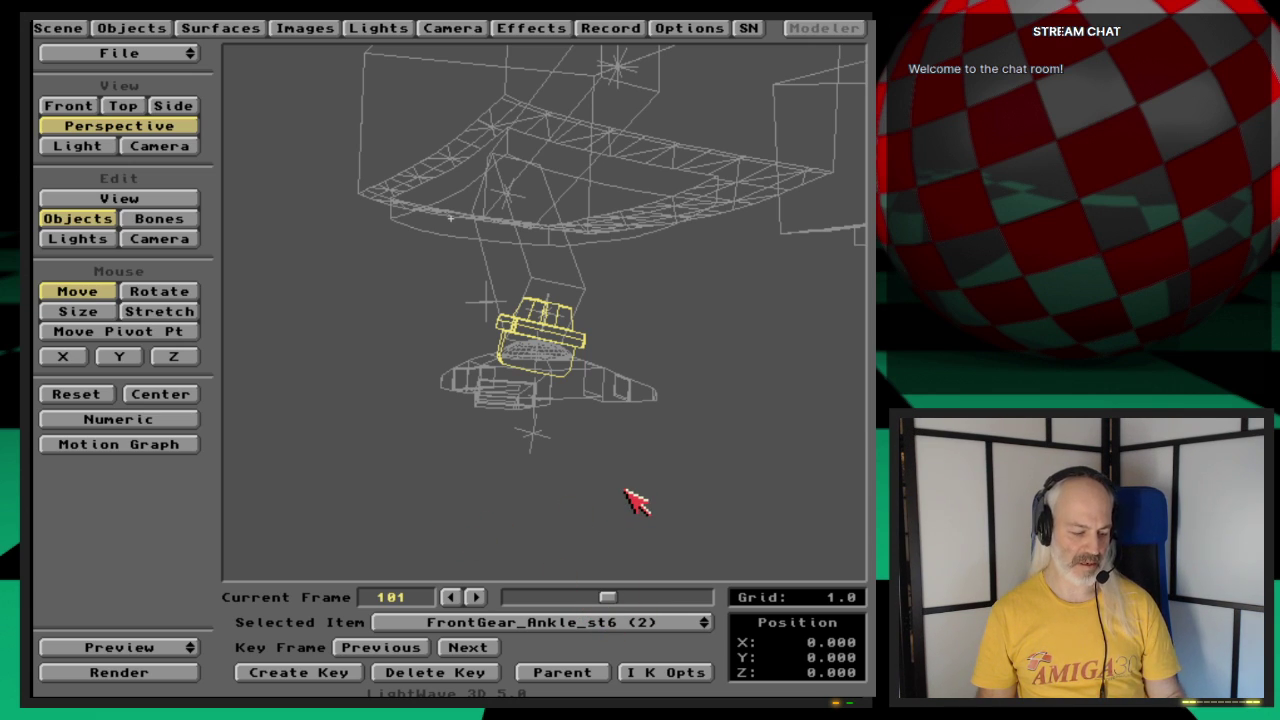
# Step: Save the scene as Shuttle-RearRightGearIK in the Ep.39 scenes drawer, overwriting the existing file
pyautogui.press('s')
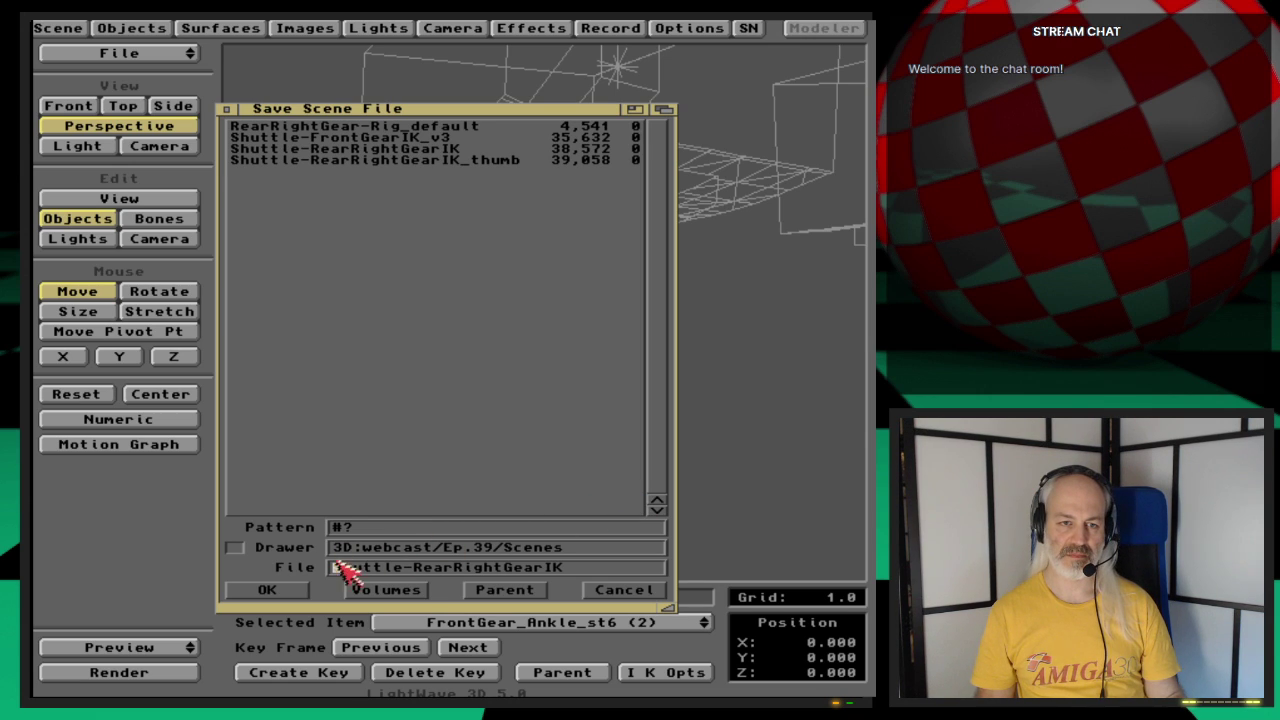
pyautogui.click(270, 592)
pyautogui.click(271, 398)
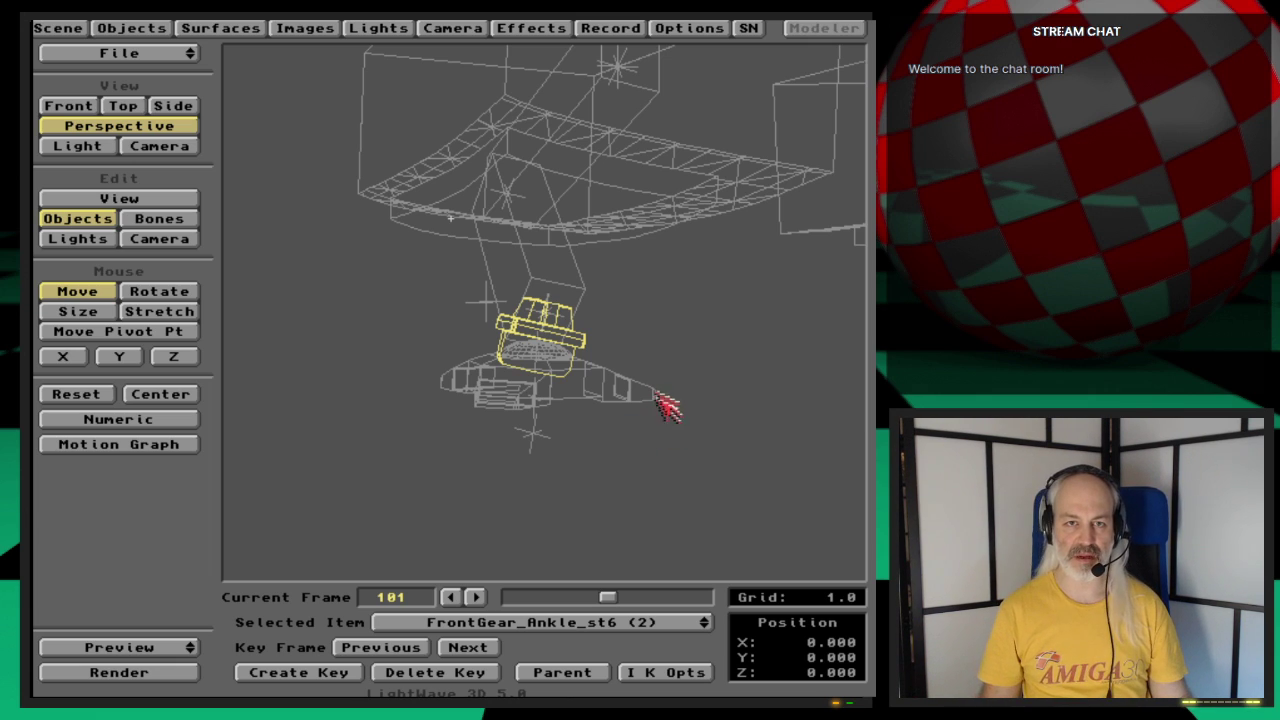
# Step: Examine the deployed rear leg and its gear bay from the side in the perspective view
pyautogui.press('alt')
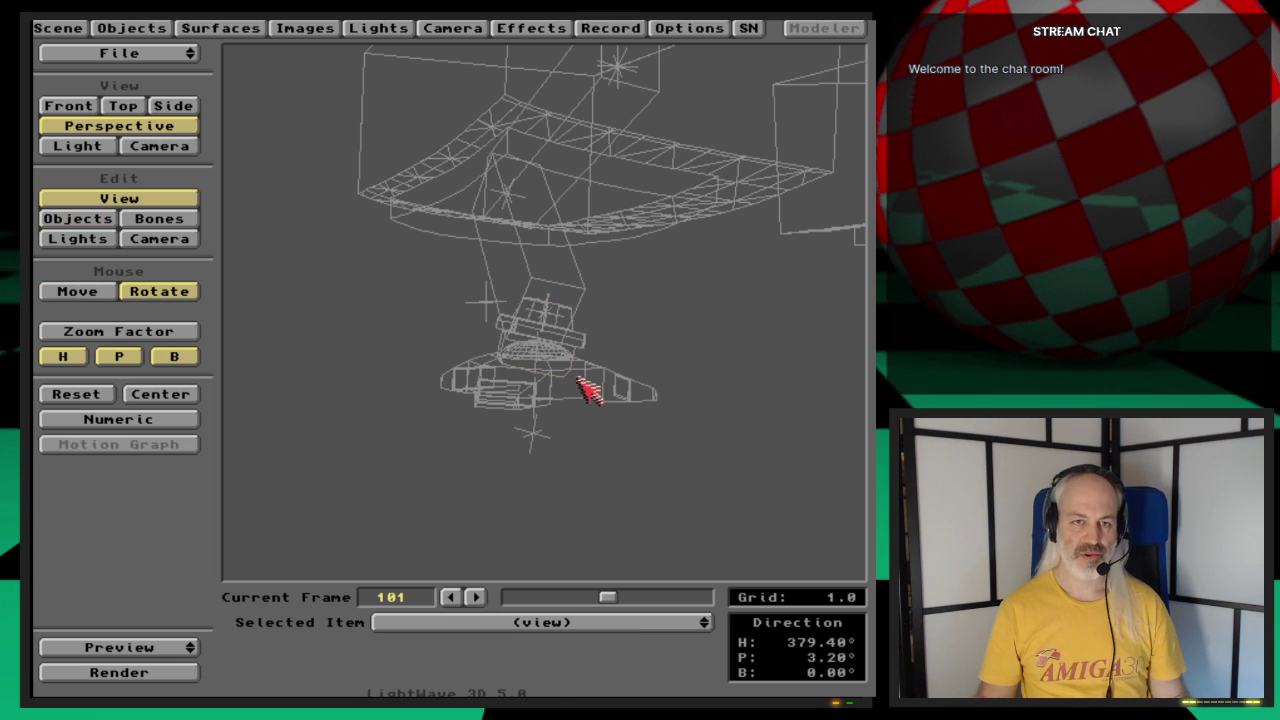
pyautogui.press('alt')
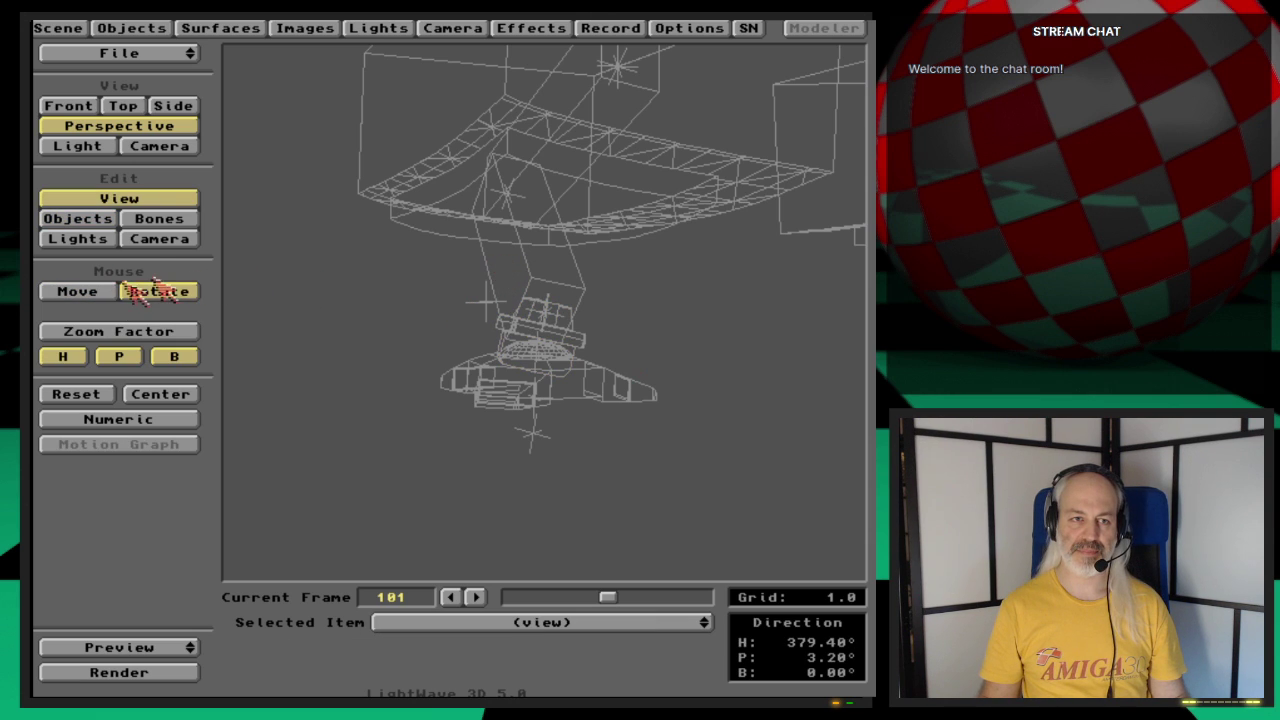
pyautogui.moveTo(419, 298)
pyautogui.mouseDown()
pyautogui.moveTo(500, 300)
pyautogui.moveTo(427, 281)
pyautogui.mouseUp()
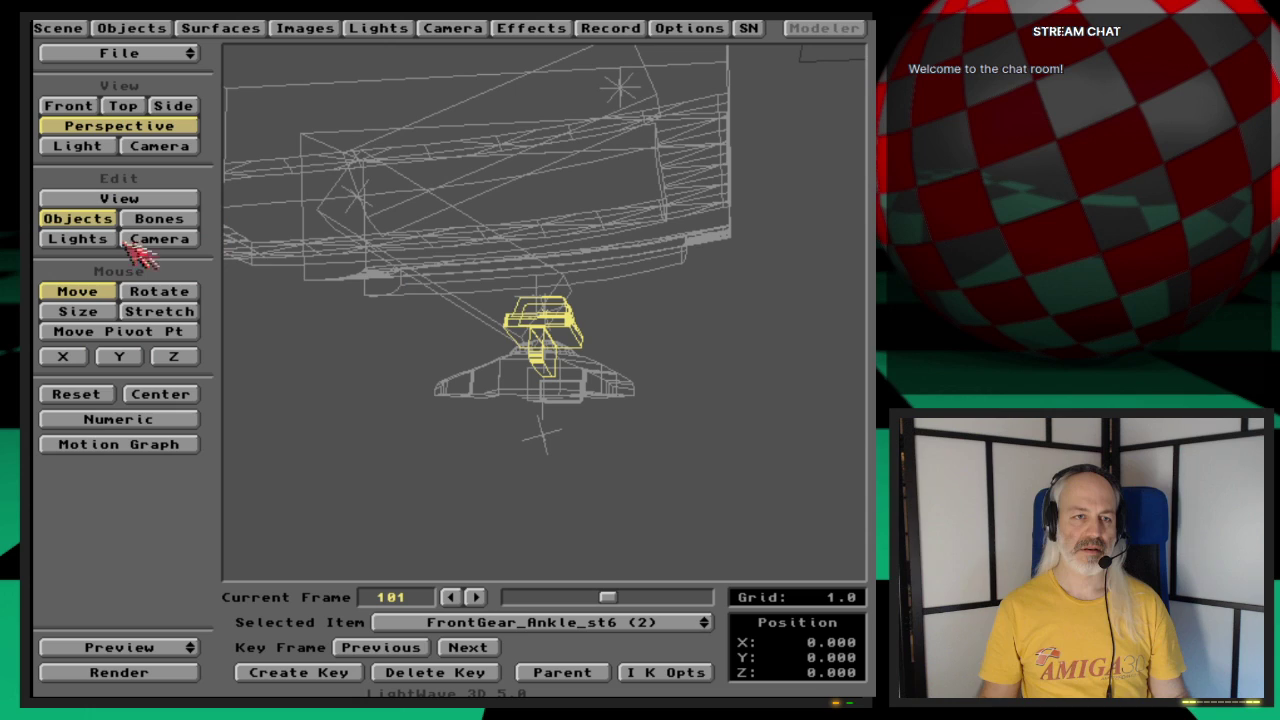
pyautogui.press('alt')
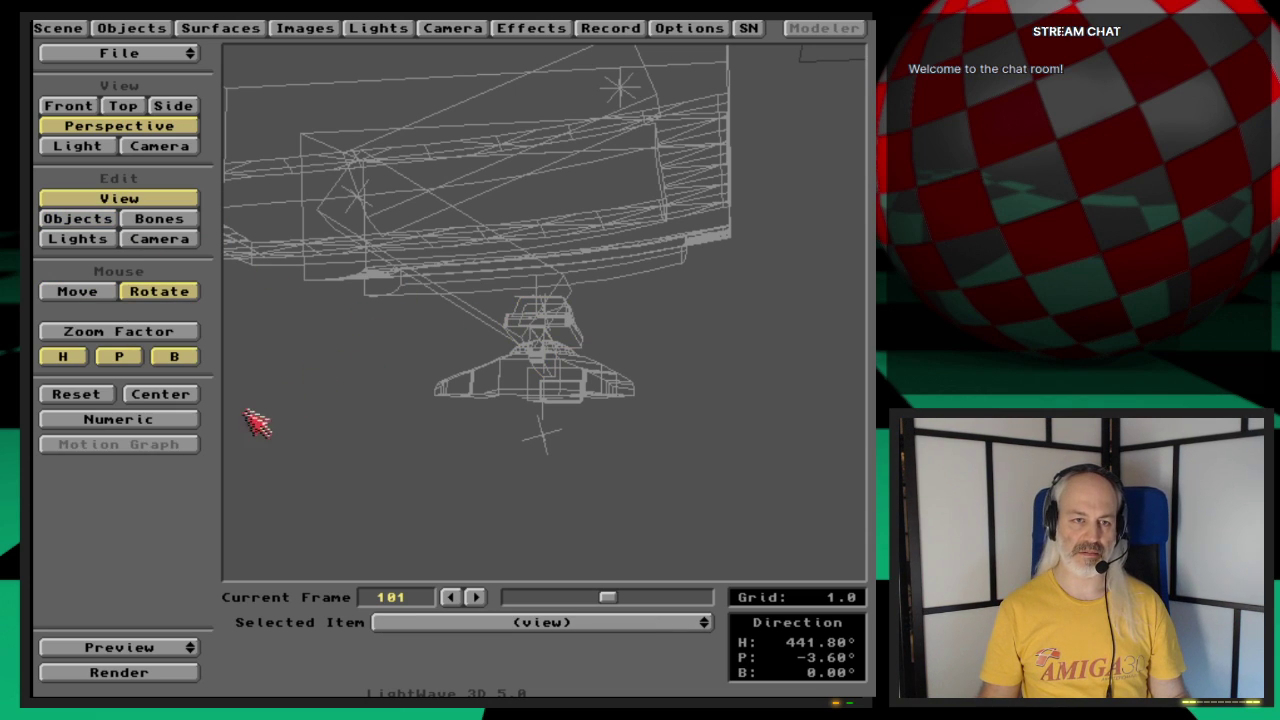
pyautogui.keyDown('alt'); pyautogui.click(112, 287); pyautogui.keyUp('alt')
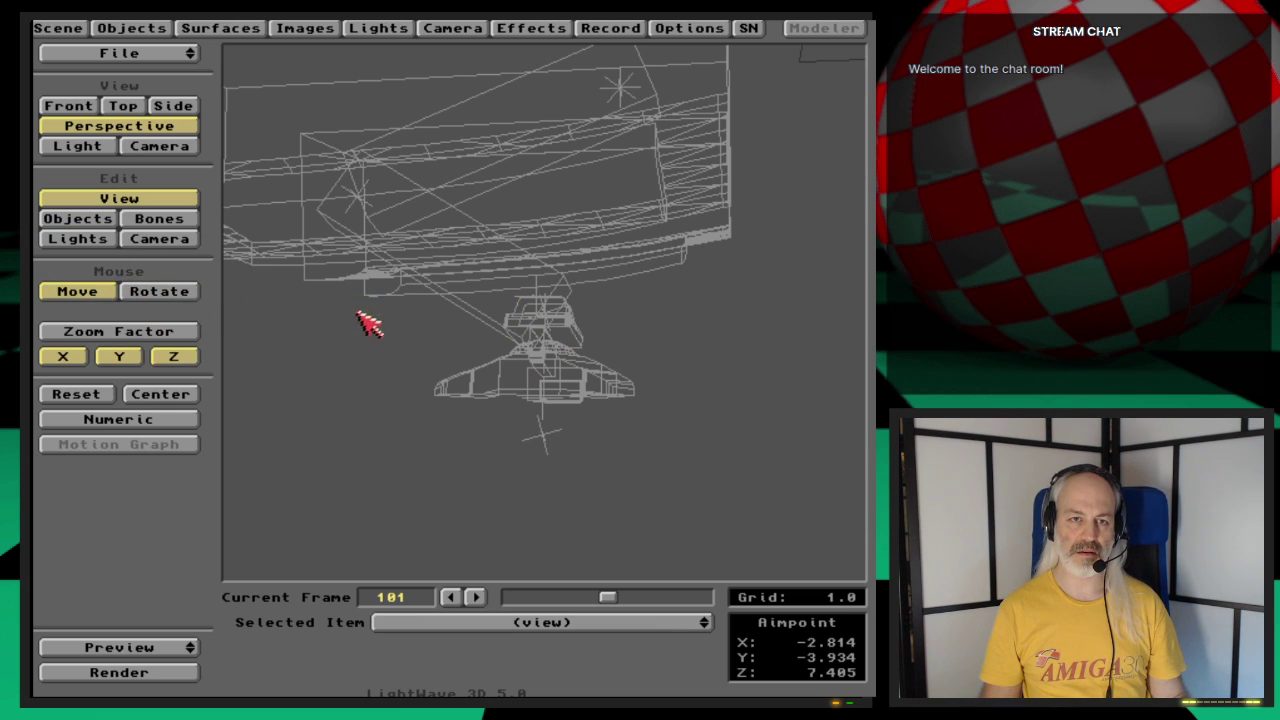
pyautogui.keyDown('alt'); pyautogui.moveTo(366, 320); pyautogui.dragTo(491, 322); pyautogui.keyUp('alt')
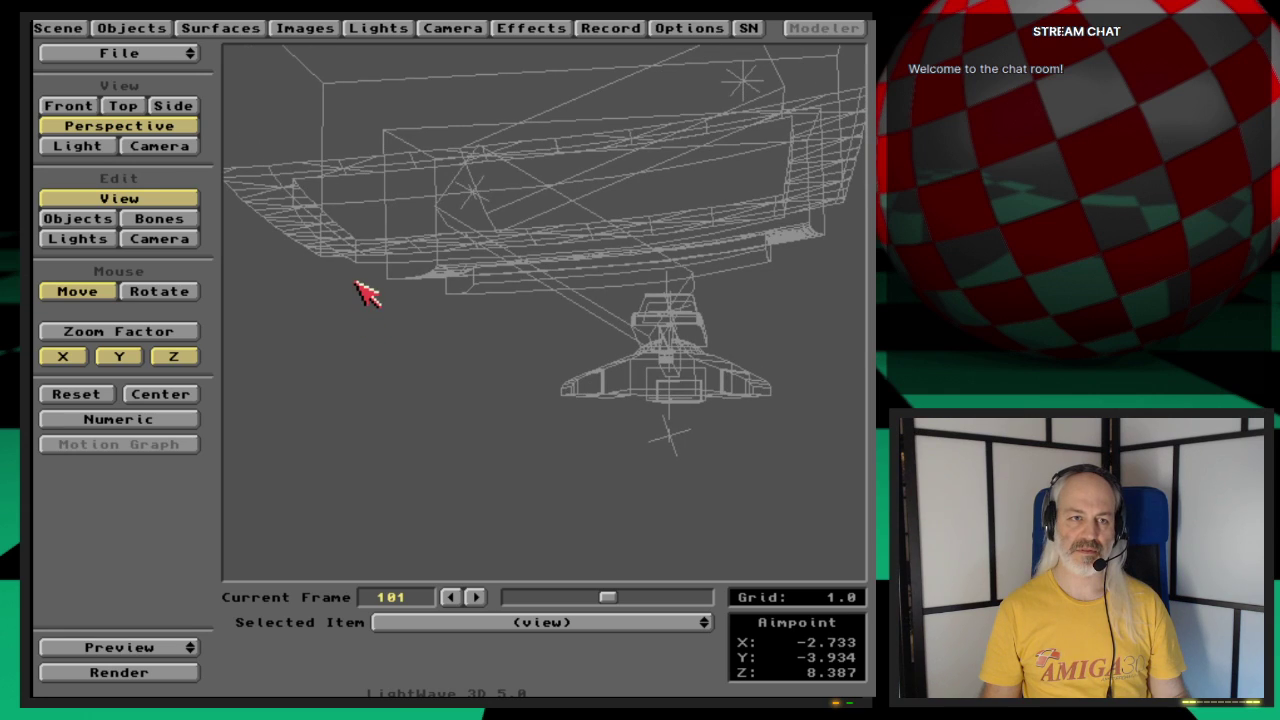
pyautogui.moveTo(367, 292); pyautogui.dragTo(367, 637)
pyautogui.moveTo(544, 330); pyautogui.dragTo(544, 301, button='right')
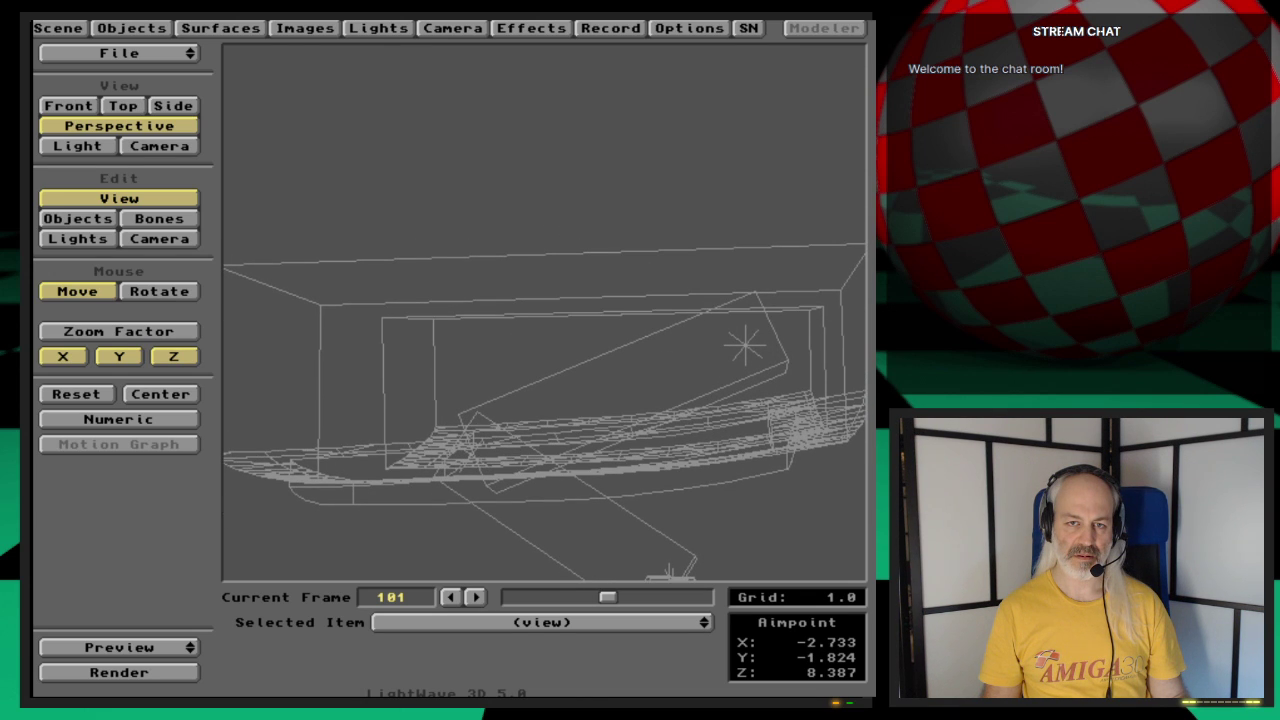
pyautogui.press('o')
pyautogui.press('v')
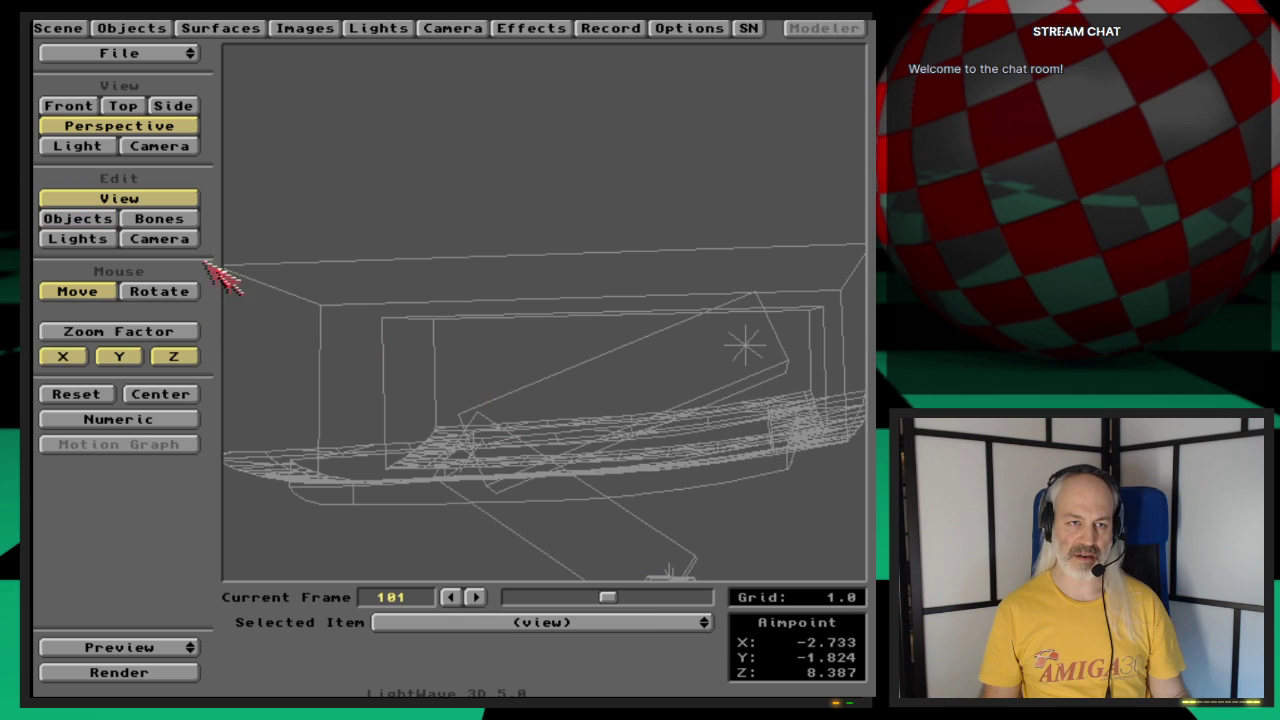
pyautogui.click(194, 290)
pyautogui.moveTo(486, 380); pyautogui.dragTo(560, 386)
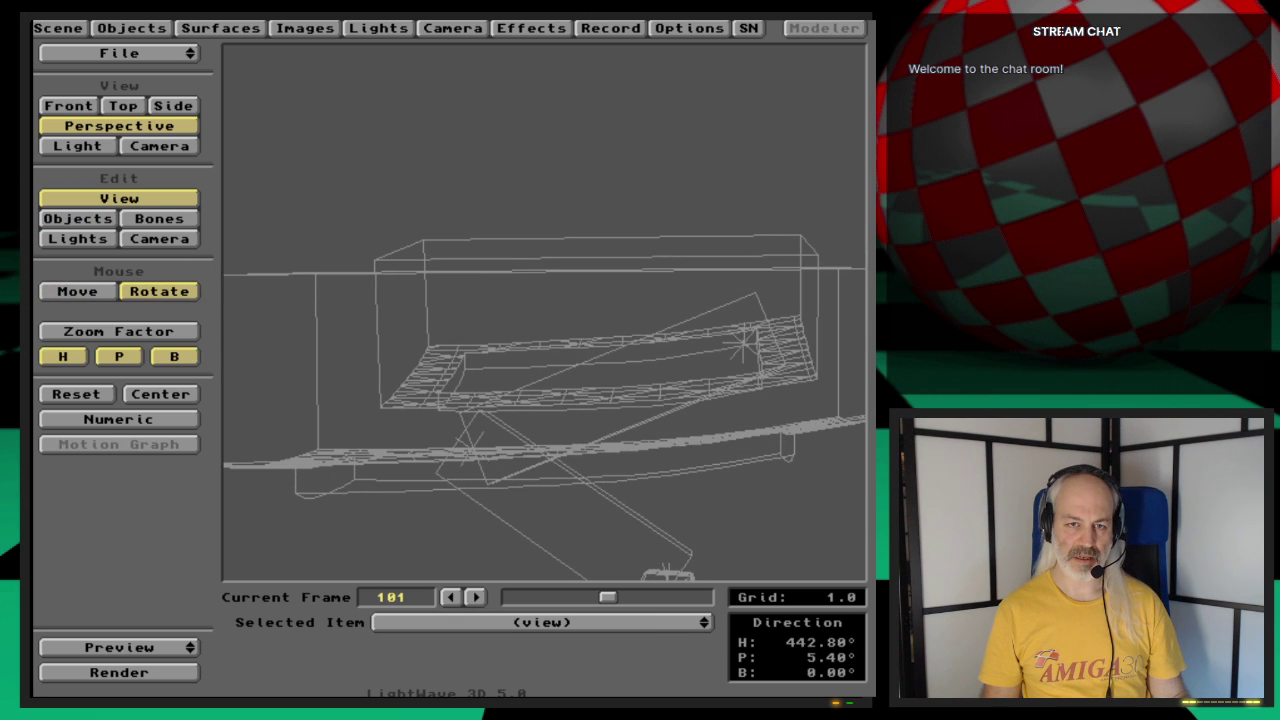
pyautogui.click(77, 291)
pyautogui.moveTo(380, 320); pyautogui.dragTo(457, 323)
pyautogui.hotkey('shift', 'o')
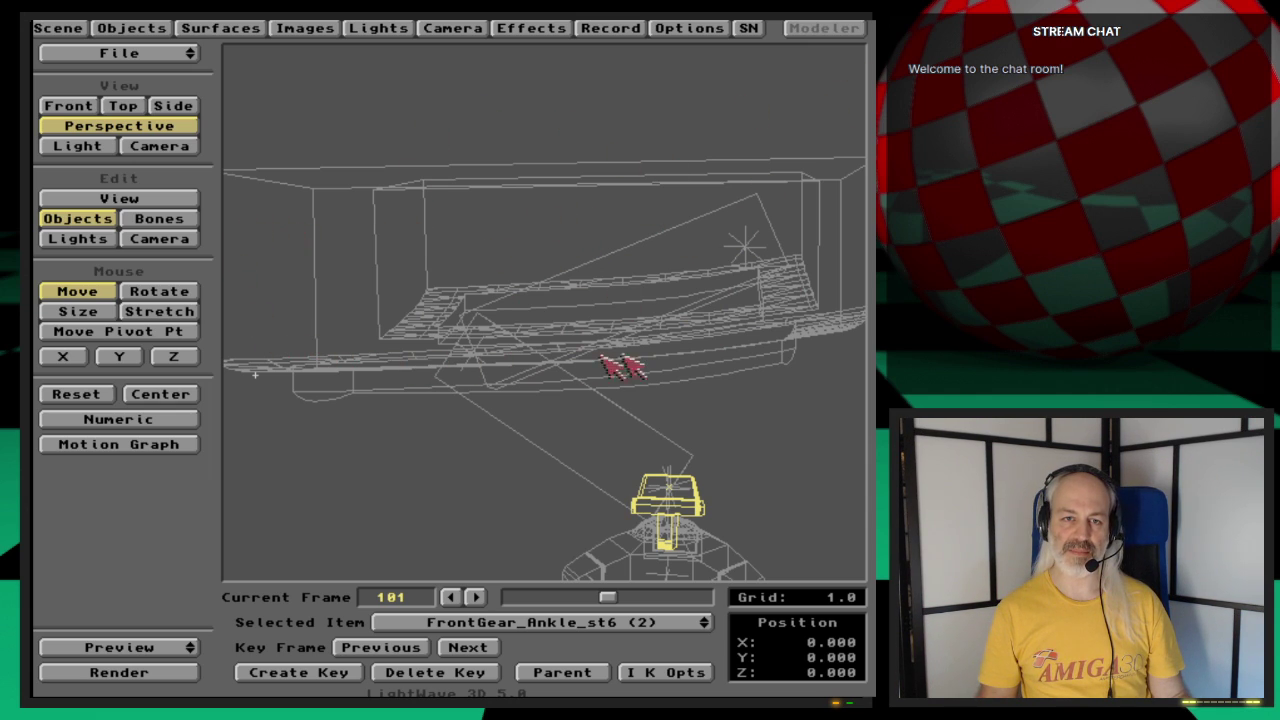
# Step: Switch to Modeler and import the ShuttleC2_st7_RearGearBays object from the scene
pyautogui.click(824, 27)
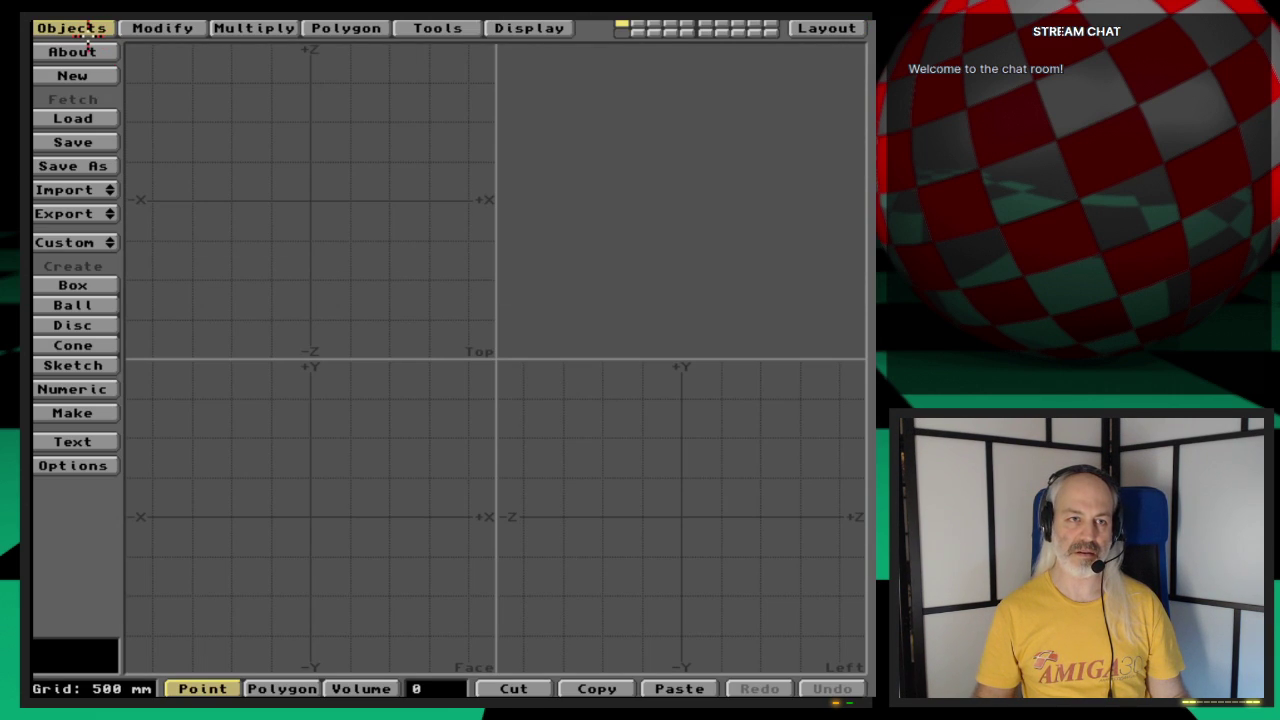
pyautogui.click(86, 189)
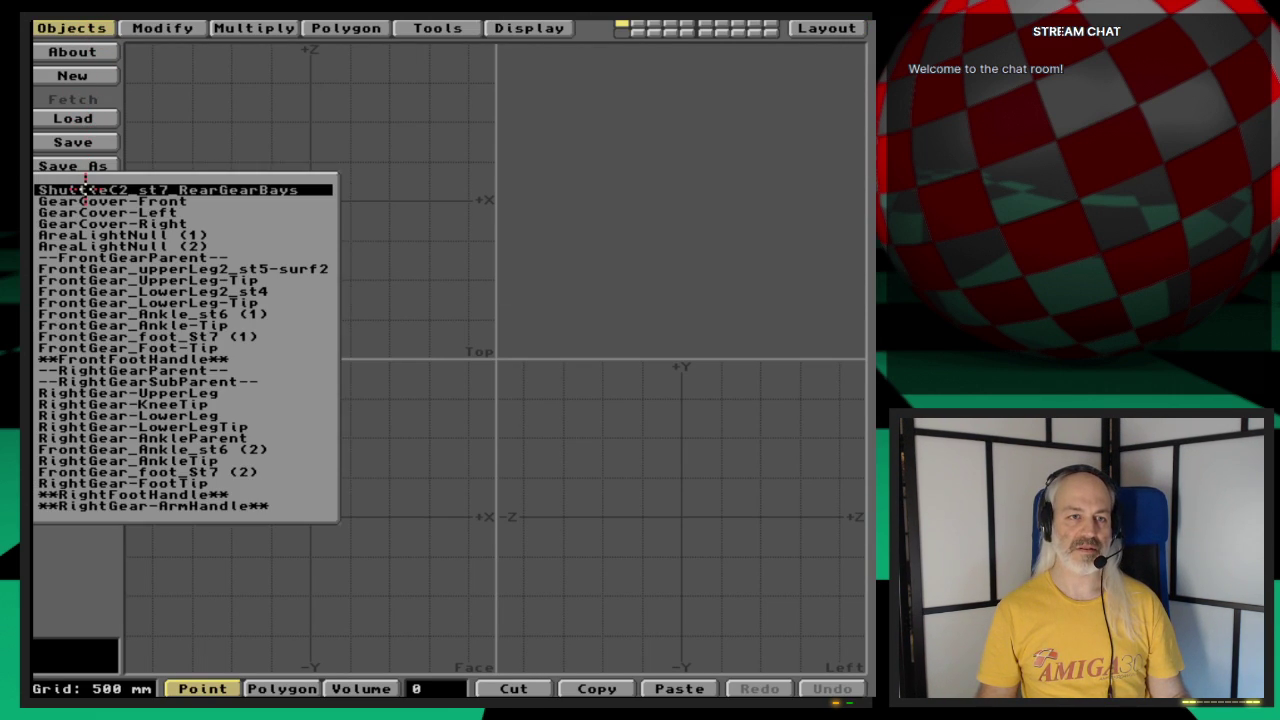
pyautogui.click(251, 189)
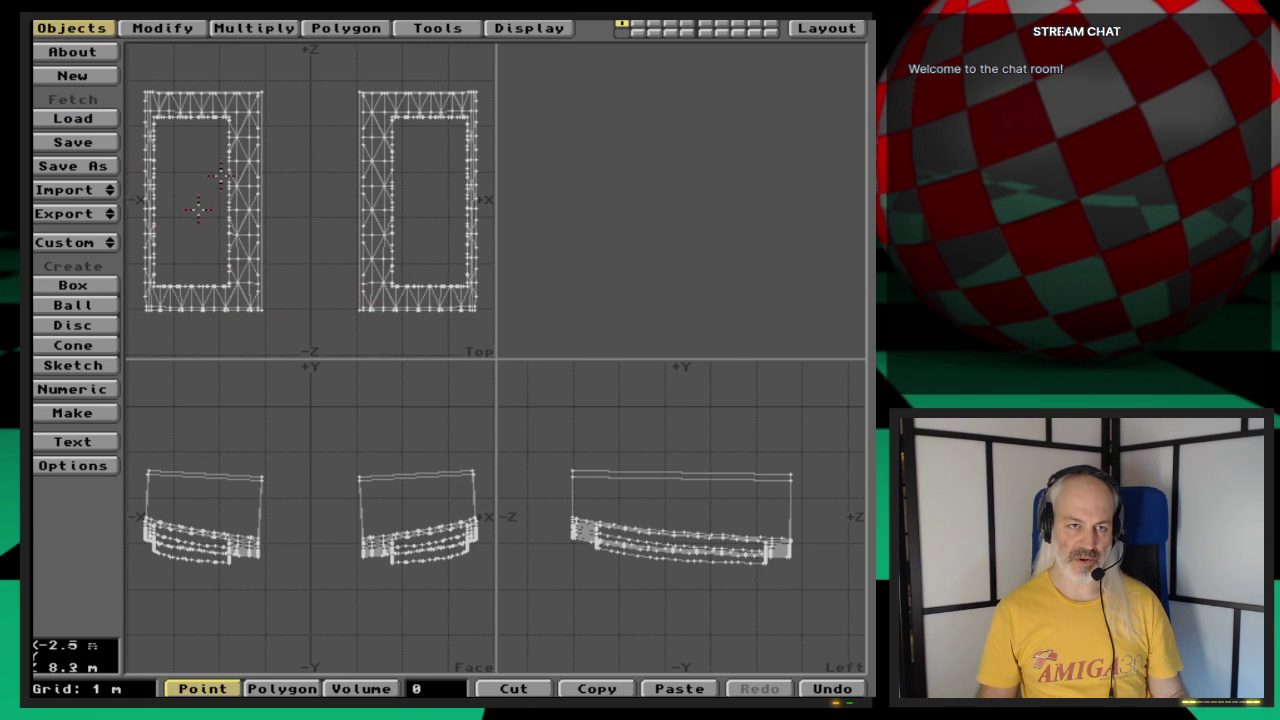
# Step: Select all polygons of the gear bay on the +X side and delete them, keeping the -X bay
pyautogui.press('space')
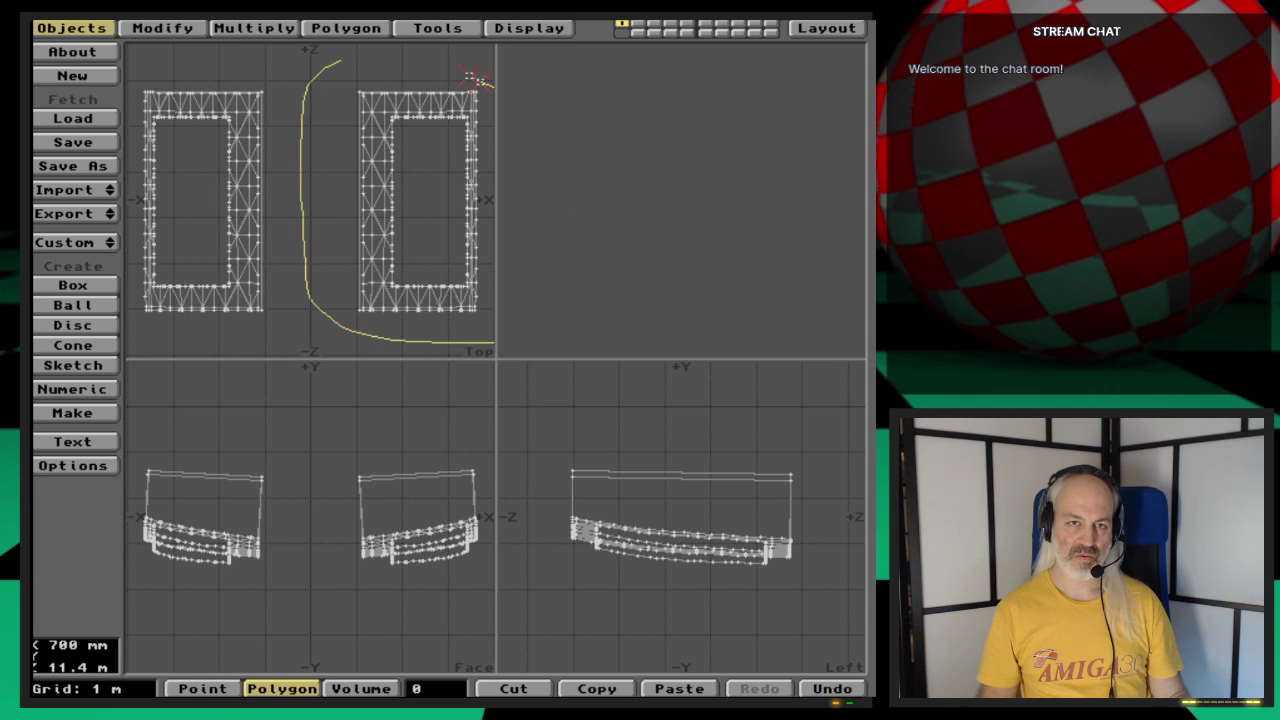
pyautogui.moveTo(262, 73); pyautogui.dragTo(266, 73, button='right')
pyautogui.press('Delete')
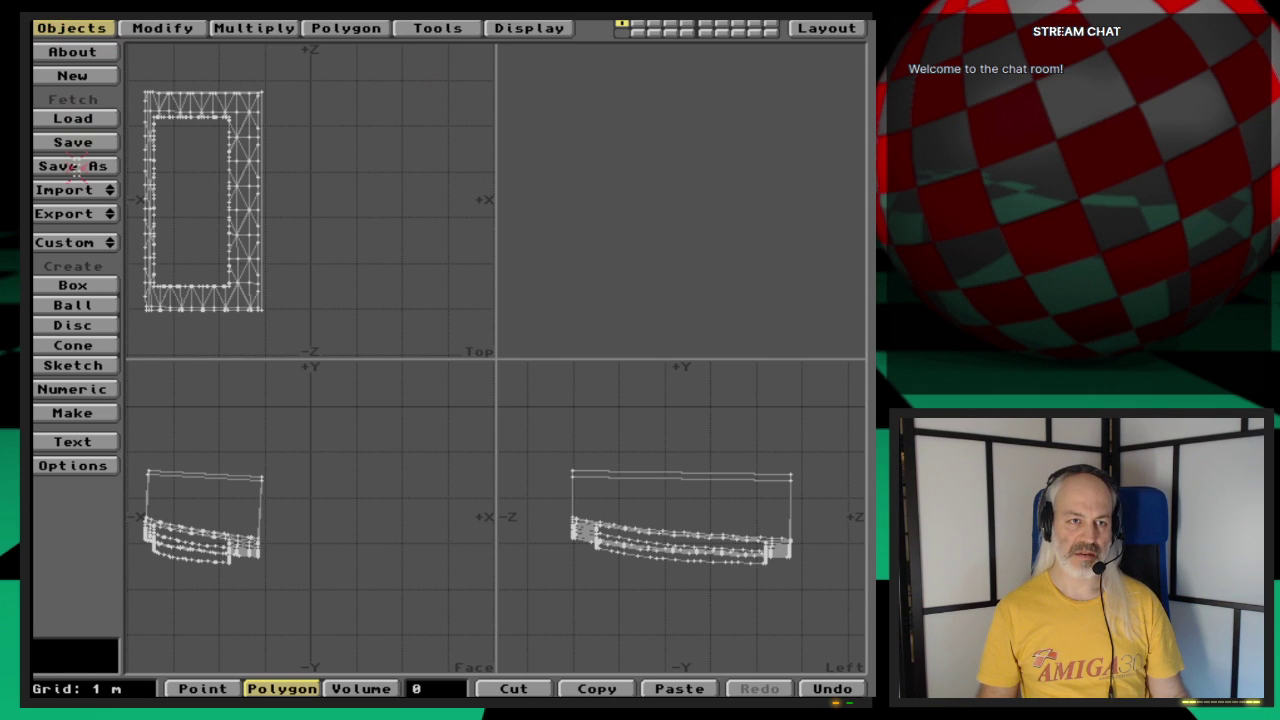
# Step: Export the remaining gear bay to a new object file named ShuttleC2_st7_RearRightGearBay in the Ep.38/Objects drawer
pyautogui.click(82, 207)
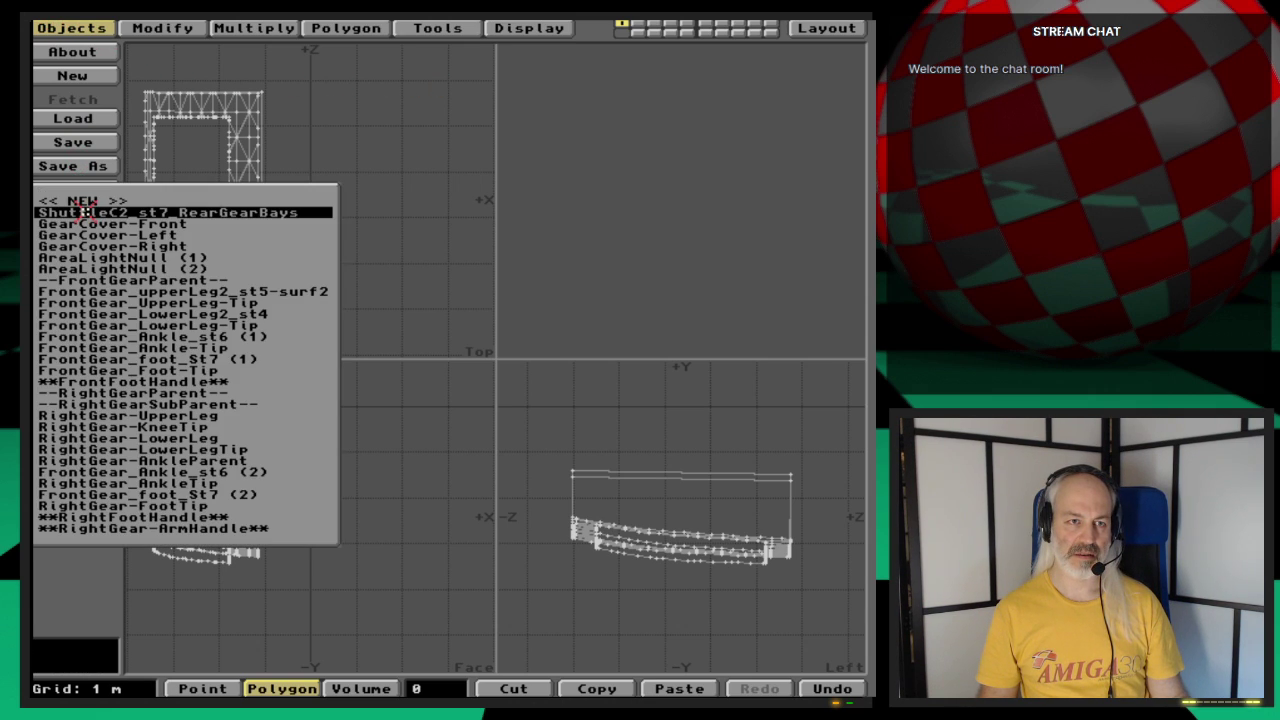
pyautogui.click(82, 200)
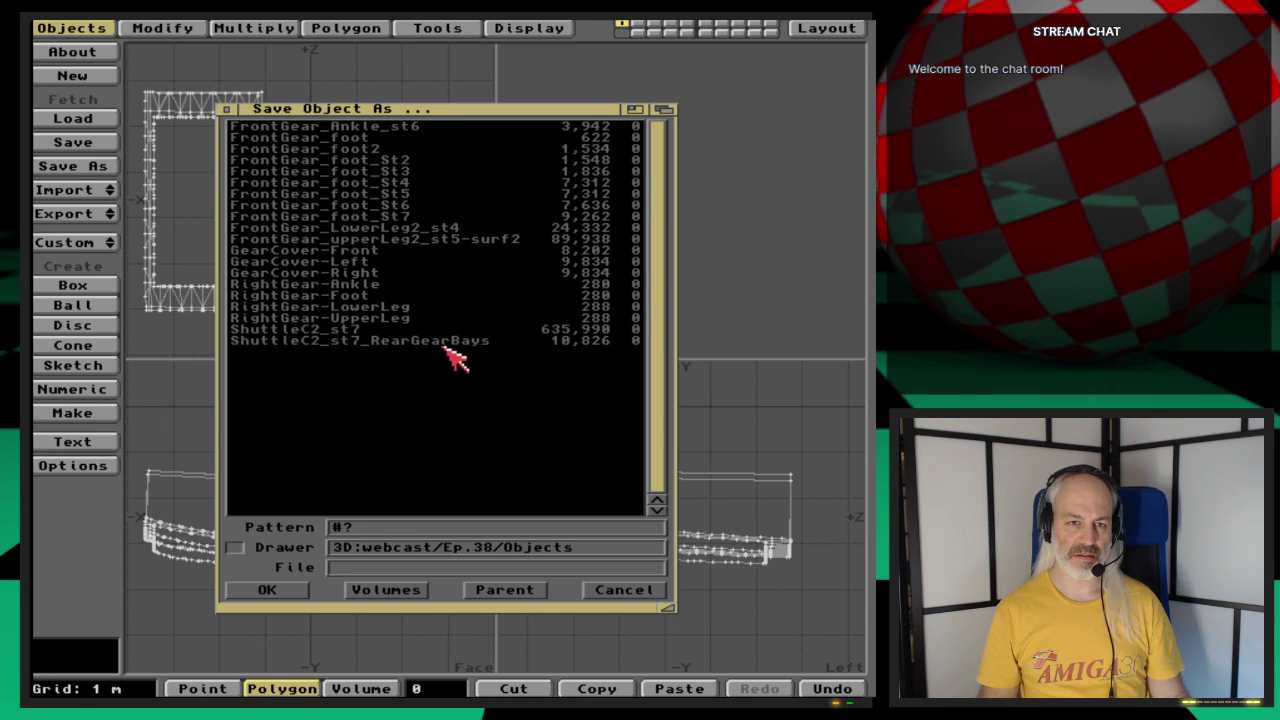
pyautogui.click(505, 342)
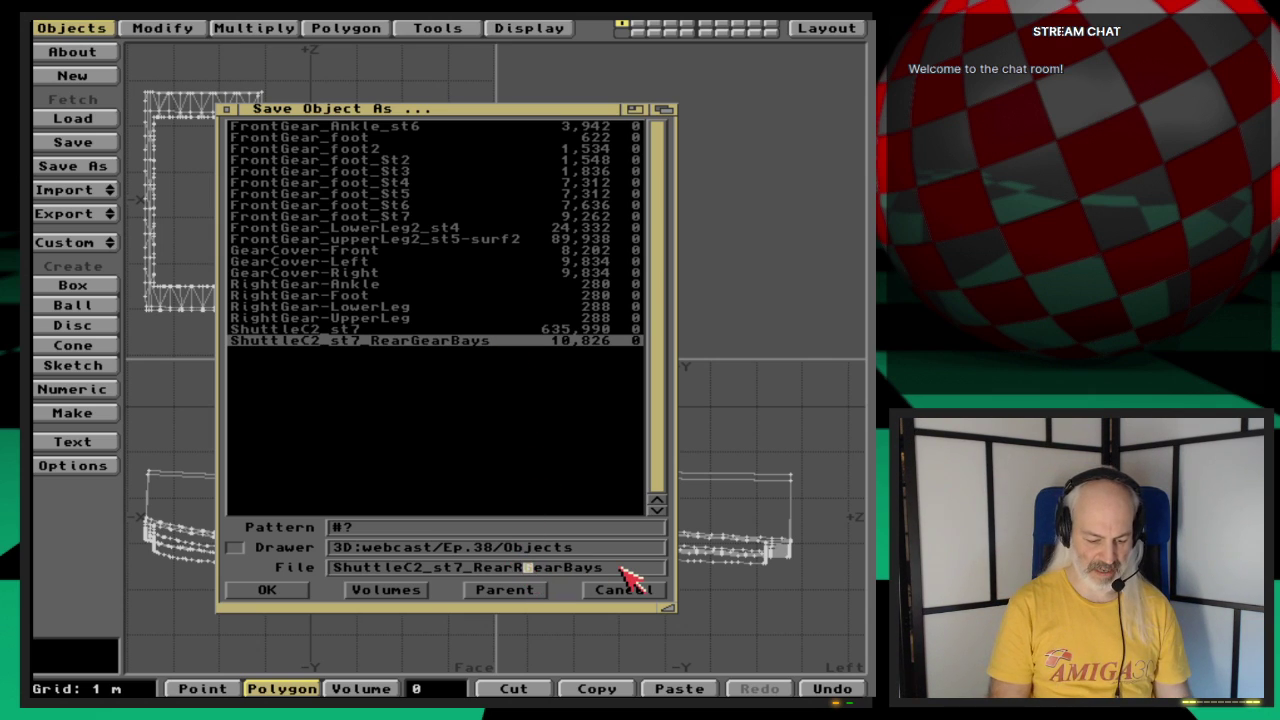
pyautogui.write('ight')
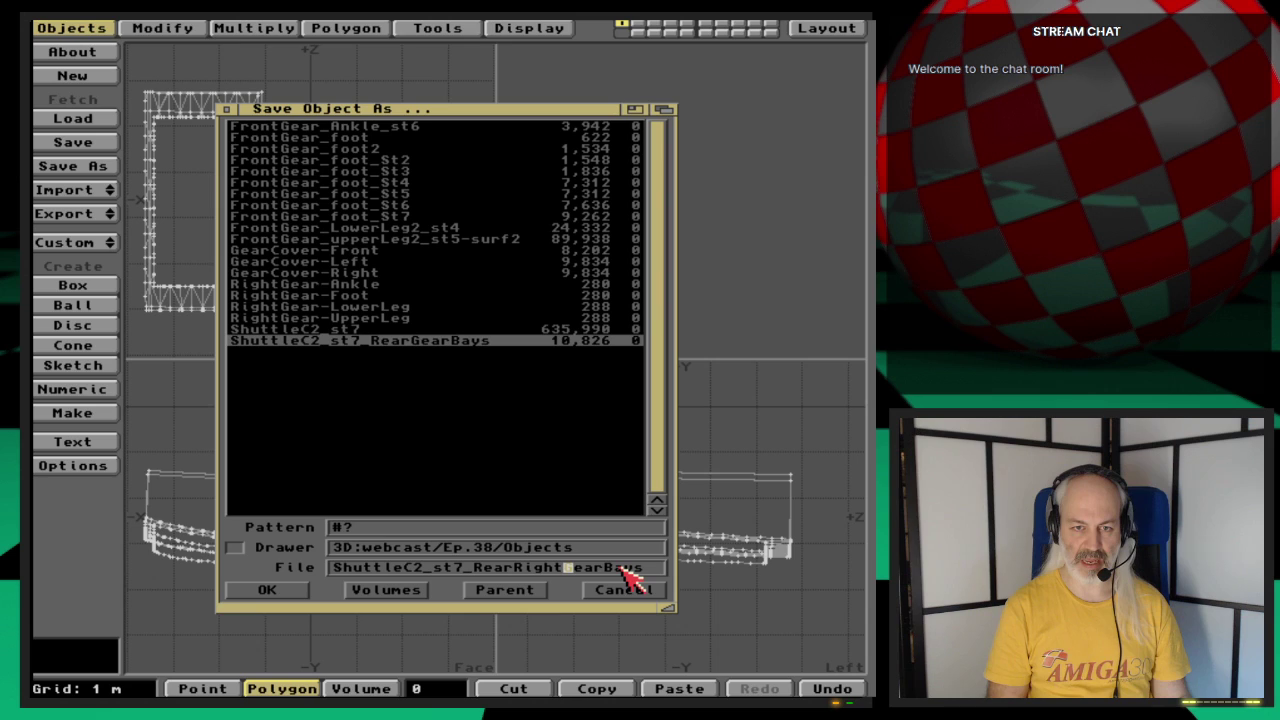
pyautogui.press('Return')
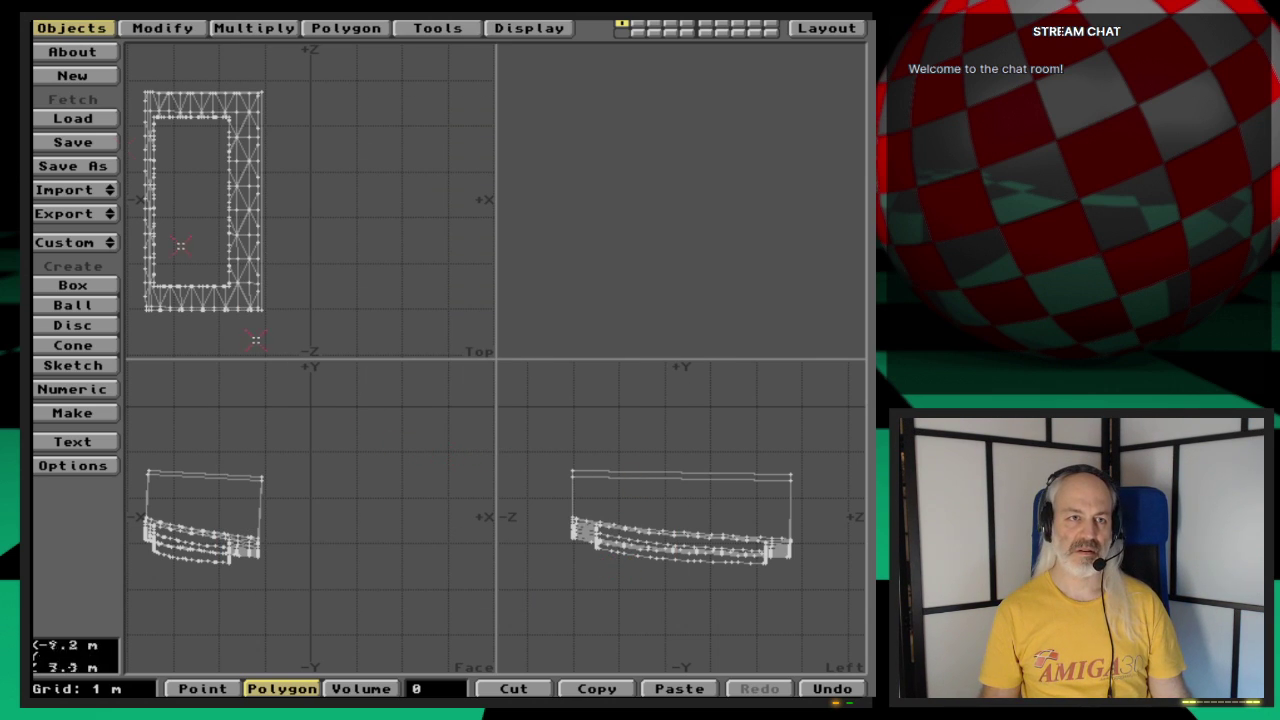
pyautogui.click(85, 214)
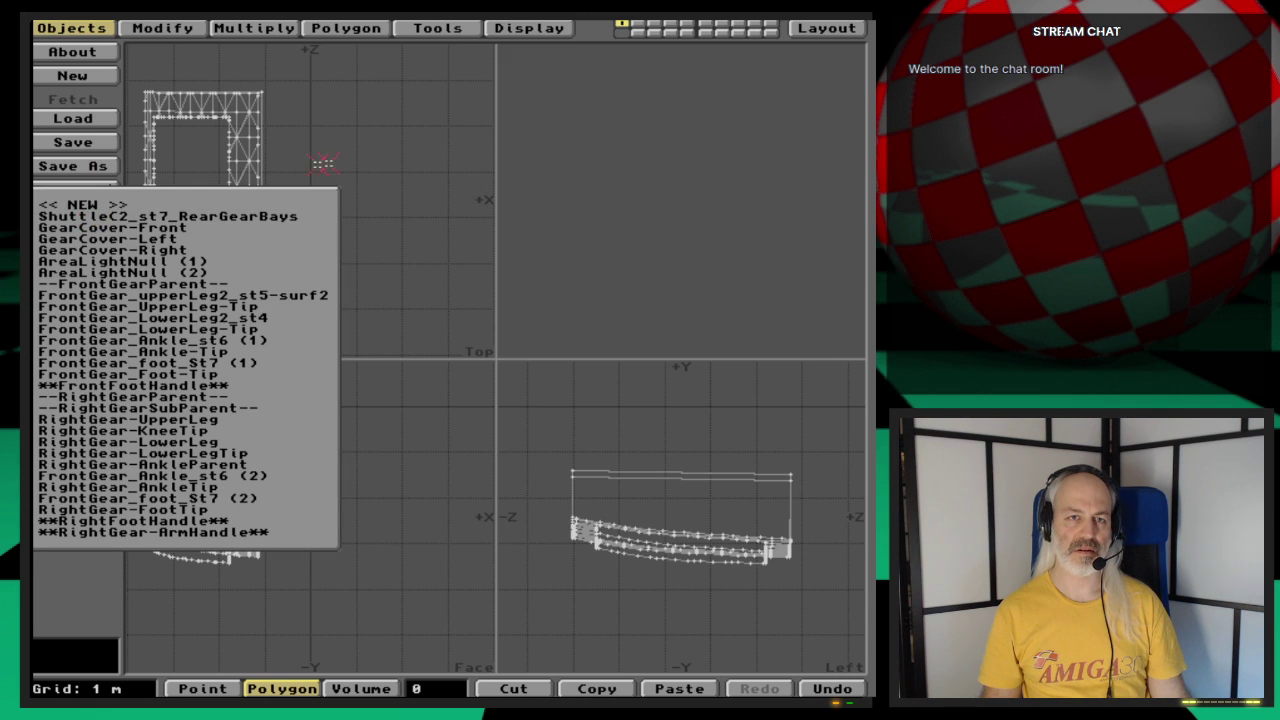
# Step: Switch to Layout and replace the ShuttleC2_st7_RearGearBays object with the ShuttleC2_st7_RearRightGearBay file
pyautogui.click(826, 28)
pyautogui.click(145, 25)
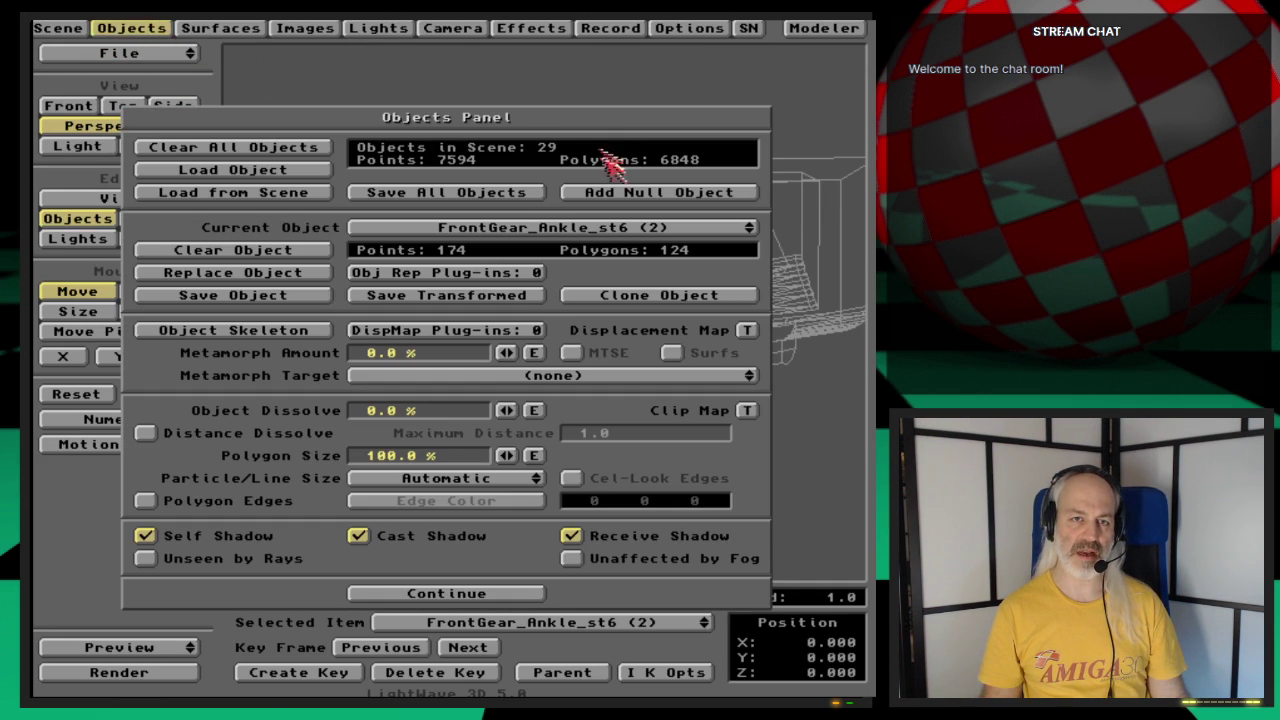
pyautogui.click(608, 228)
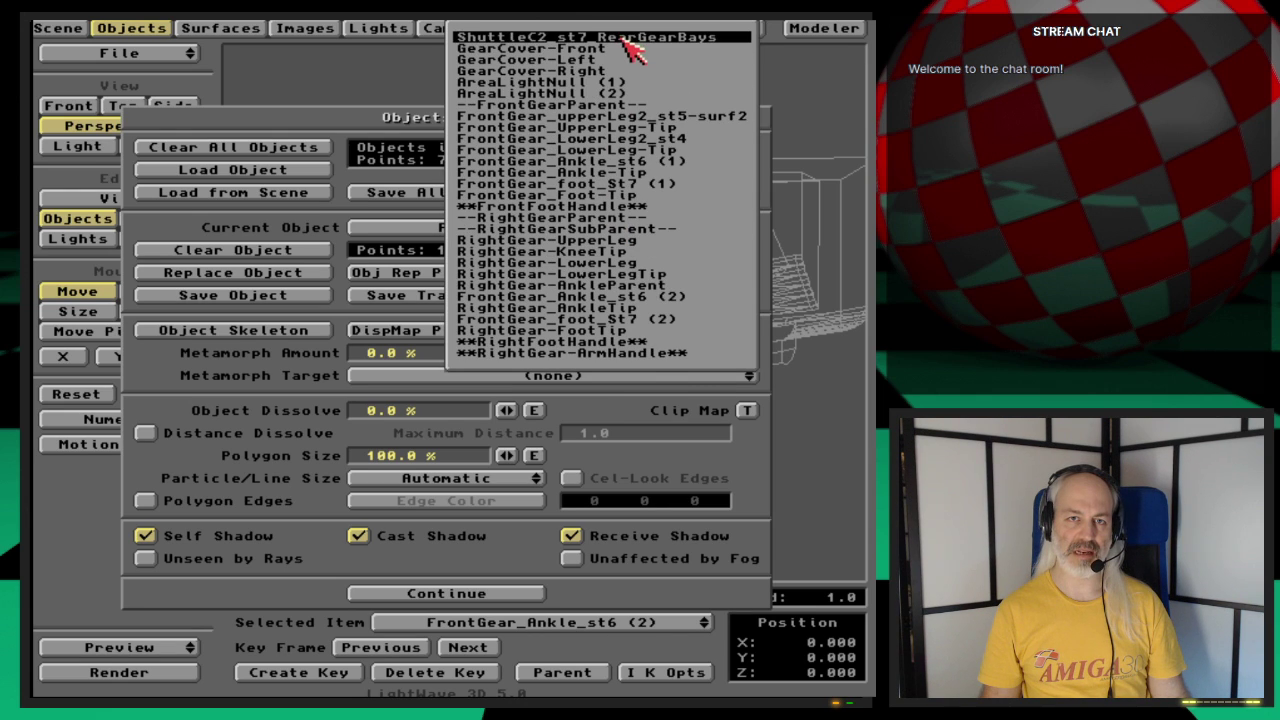
pyautogui.click(622, 36)
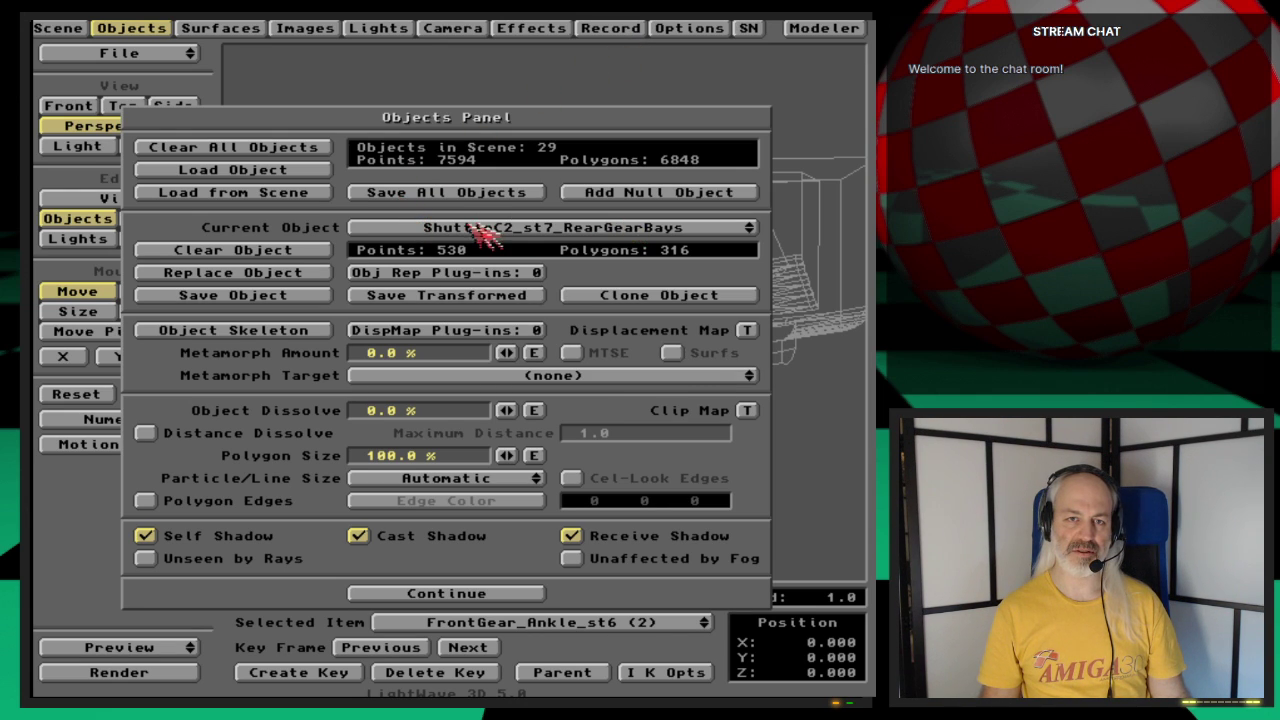
pyautogui.click(280, 274)
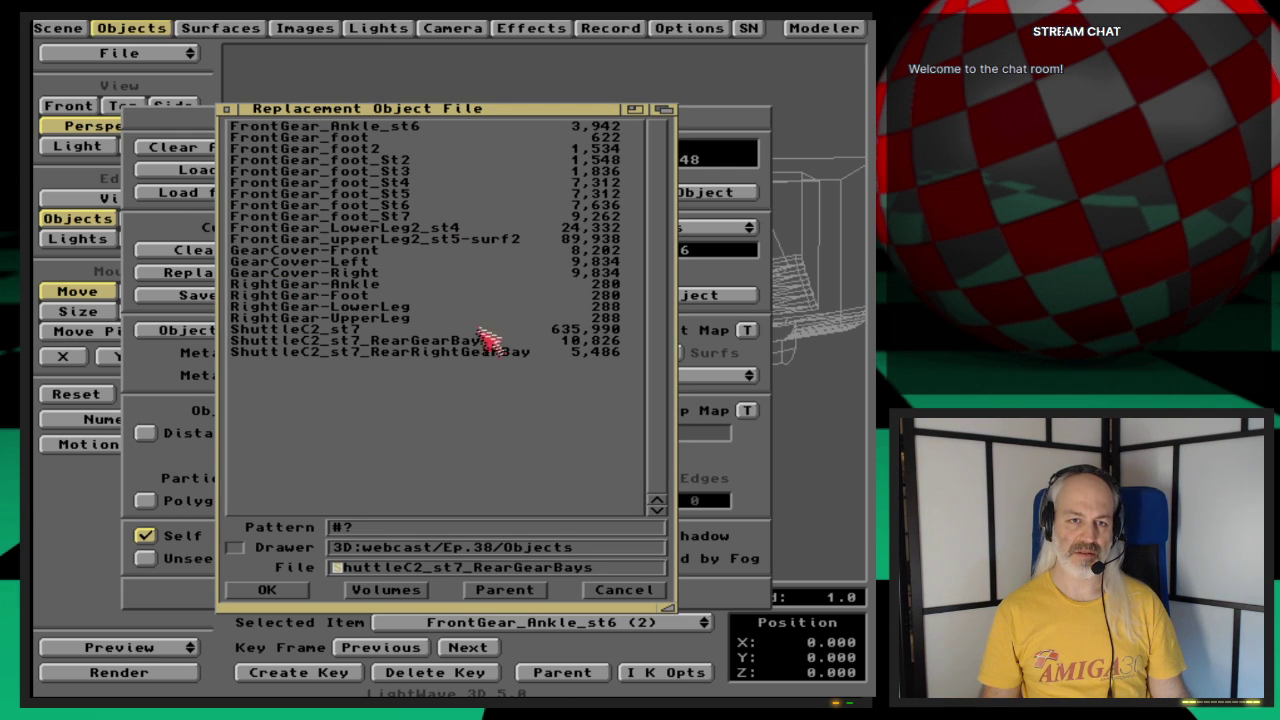
pyautogui.click(503, 352)
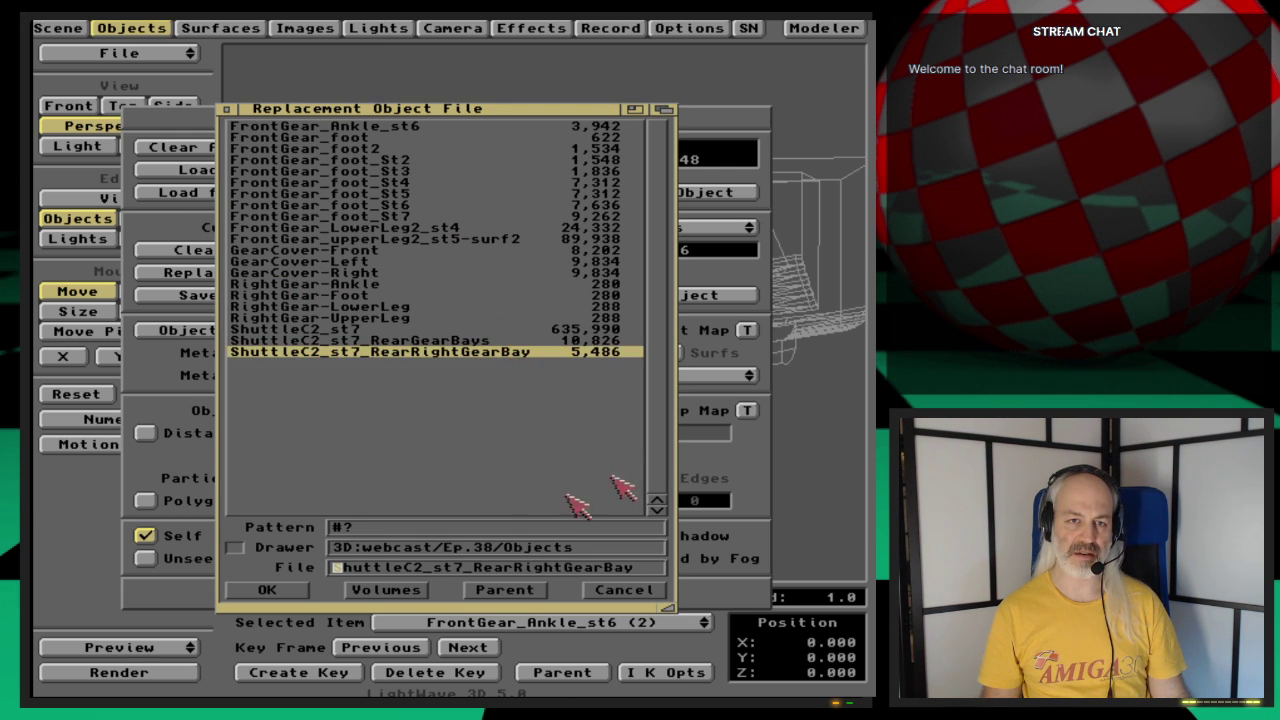
pyautogui.click(266, 591)
pyautogui.click(388, 596)
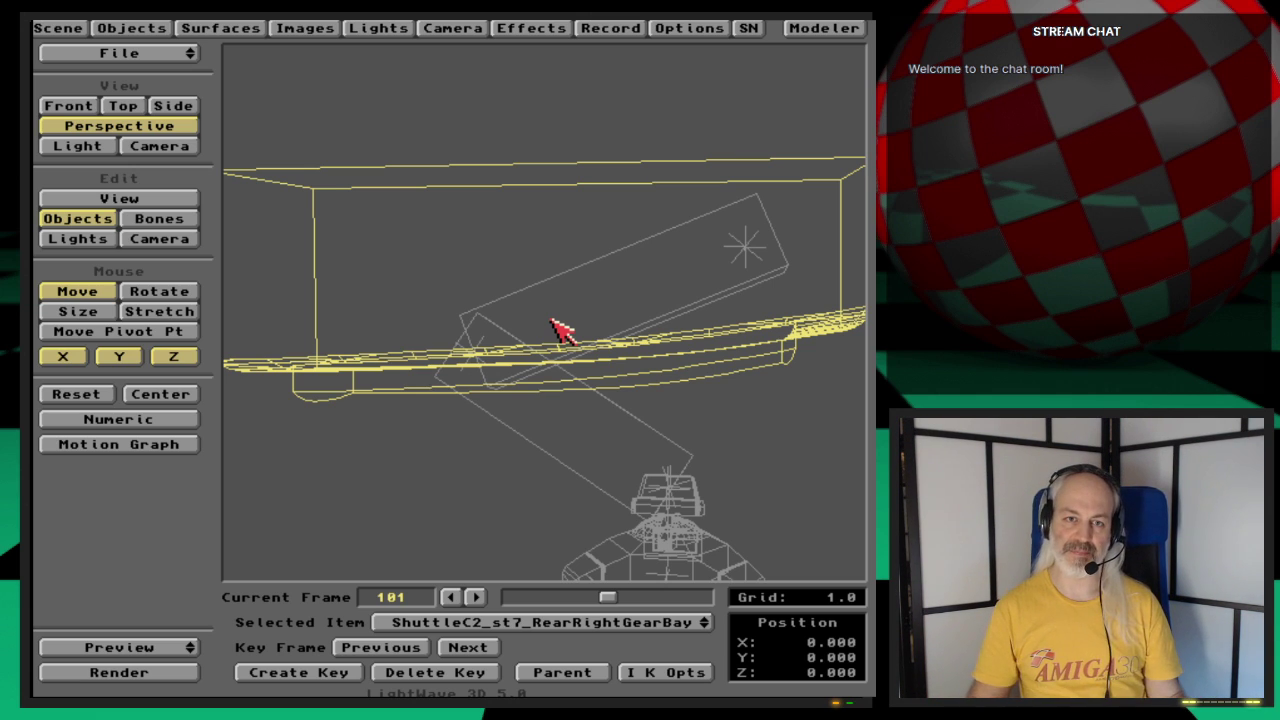
# Step: Examine the right gear bay and deployed leg at frame 101 from several angles in the perspective view
pyautogui.press('v')
pyautogui.moveTo(588, 360); pyautogui.dragTo(584, 448)
pyautogui.press('o')
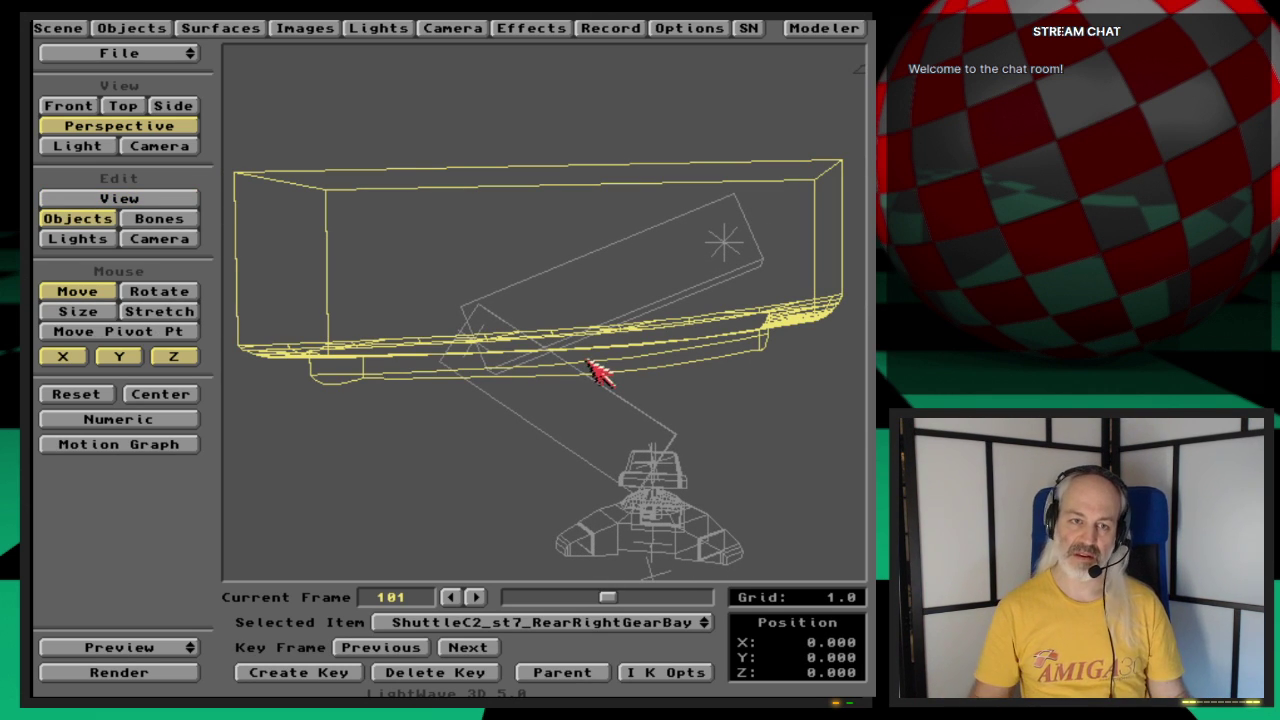
pyautogui.press('v')
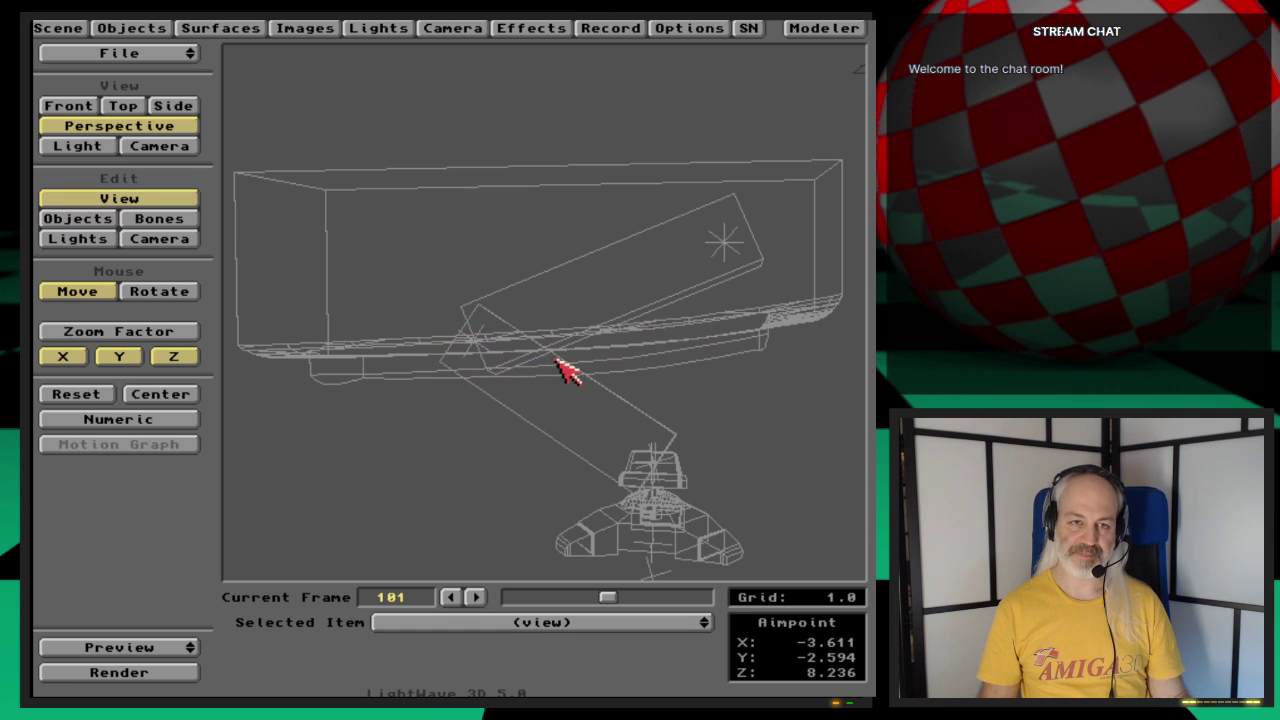
pyautogui.click(195, 291)
pyautogui.moveTo(394, 362); pyautogui.dragTo(368, 374)
pyautogui.hotkey('shift', 'o')
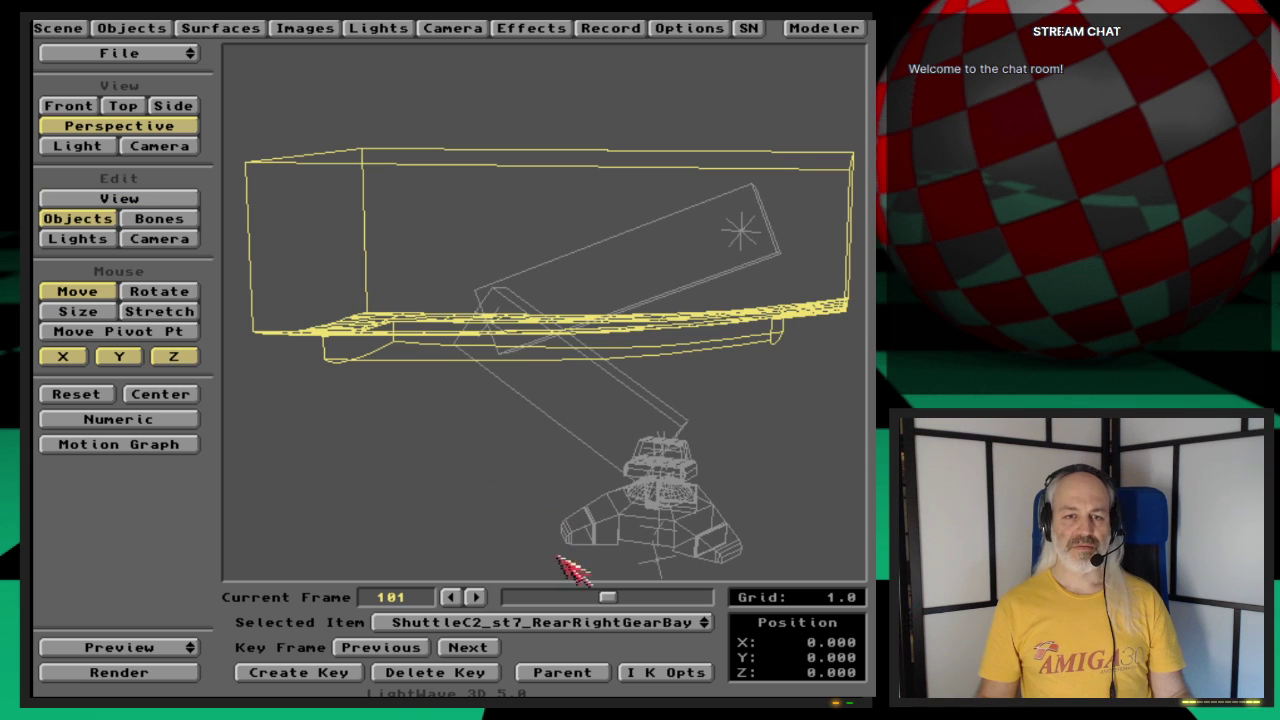
# Step: Go back to frame 91 and on to frame 0, checking how the leg folds into the bay from different angles
pyautogui.moveTo(609, 598)
pyautogui.mouseDown()
pyautogui.moveTo(506, 600)
pyautogui.moveTo(598, 599)
pyautogui.mouseUp()
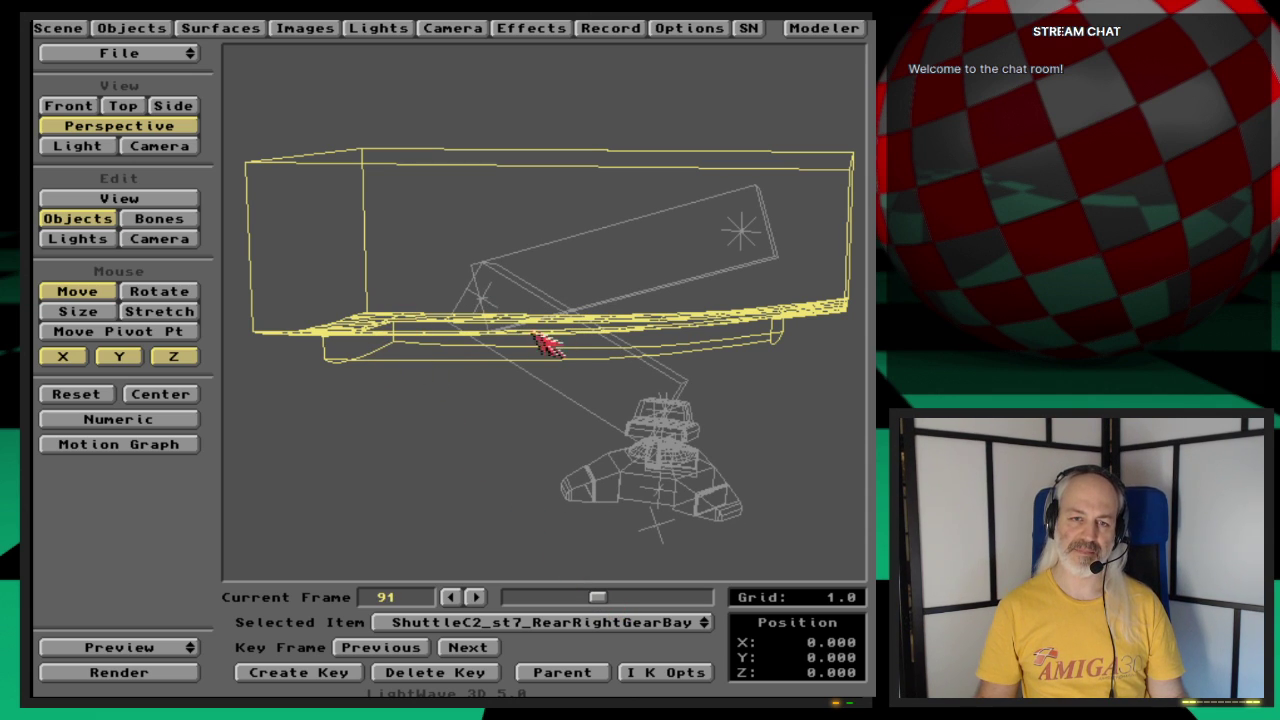
pyautogui.press('v')
pyautogui.moveTo(380, 362); pyautogui.dragTo(423, 366)
pyautogui.press('o')
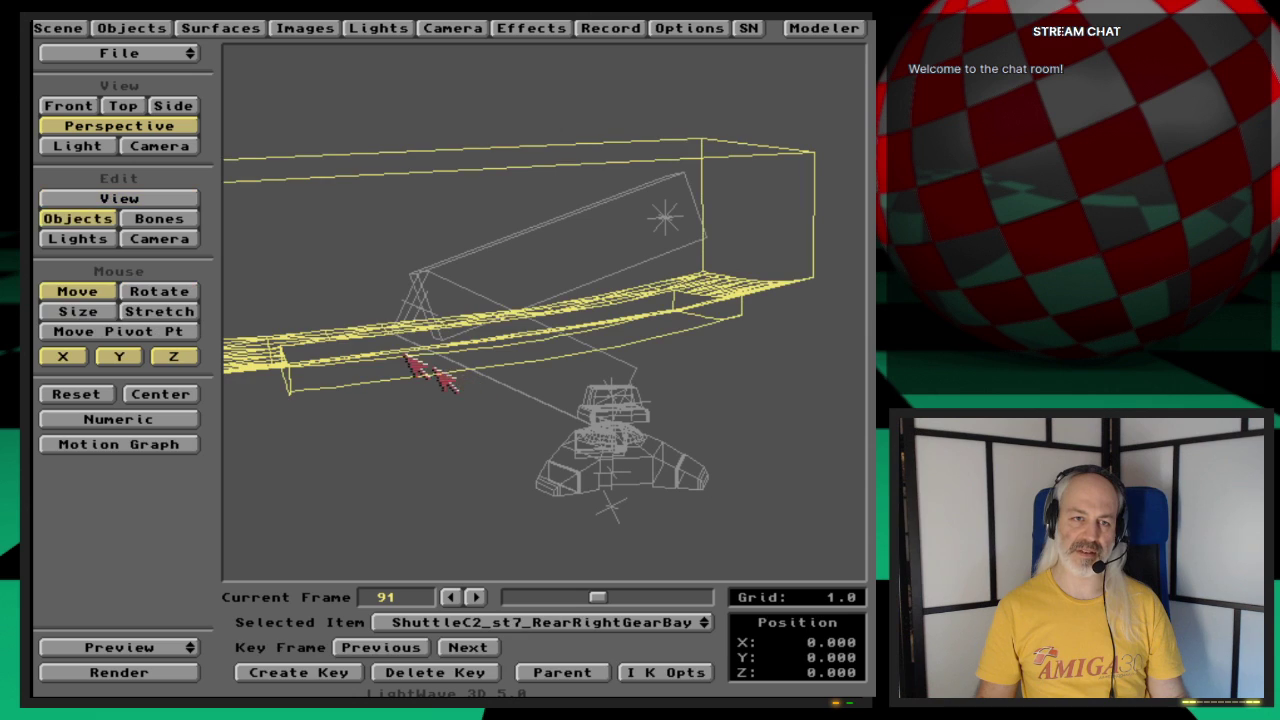
pyautogui.press('v')
pyautogui.press('o')
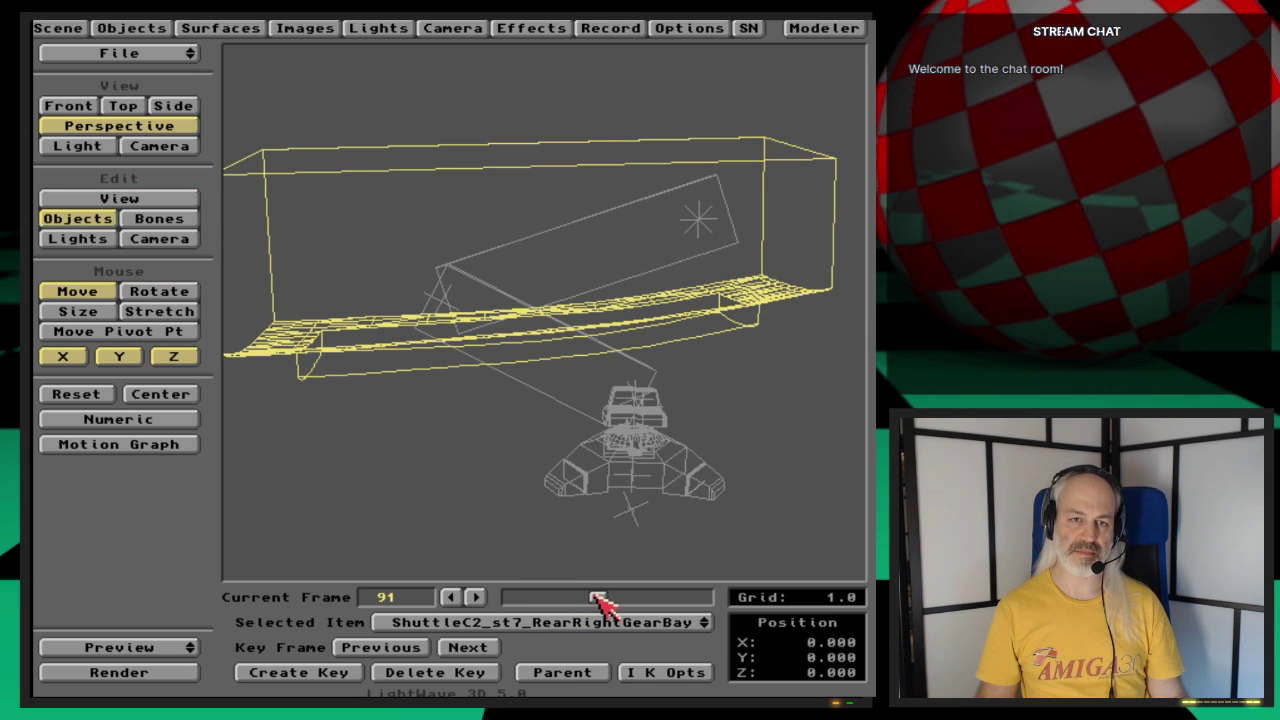
pyautogui.moveTo(597, 601); pyautogui.dragTo(450, 582)
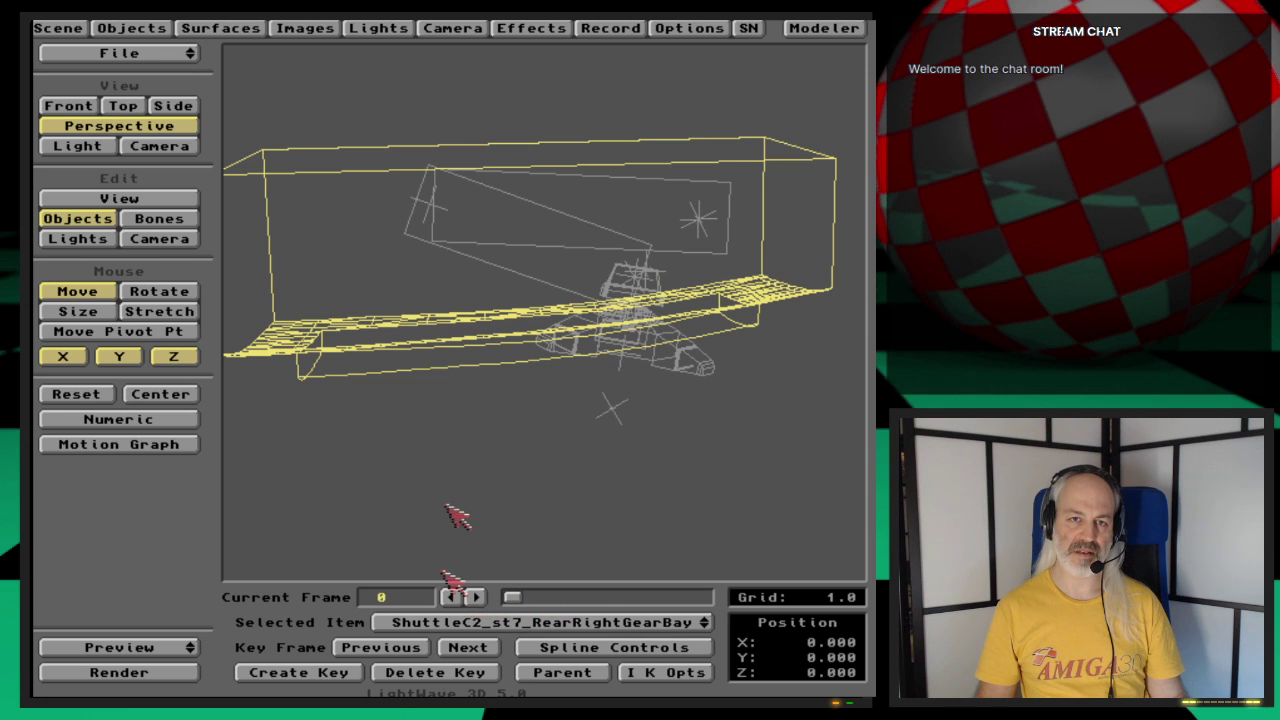
pyautogui.press('v')
pyautogui.moveTo(447, 505); pyautogui.dragTo(448, 471)
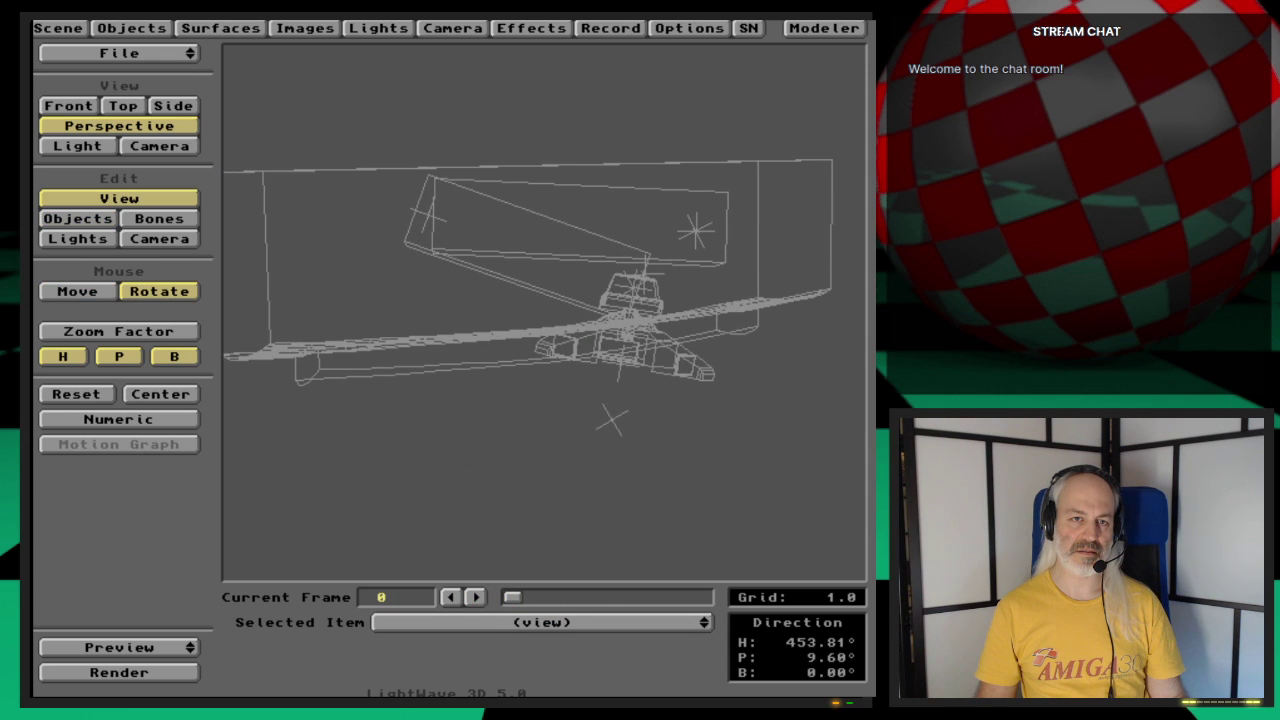
pyautogui.press('o')
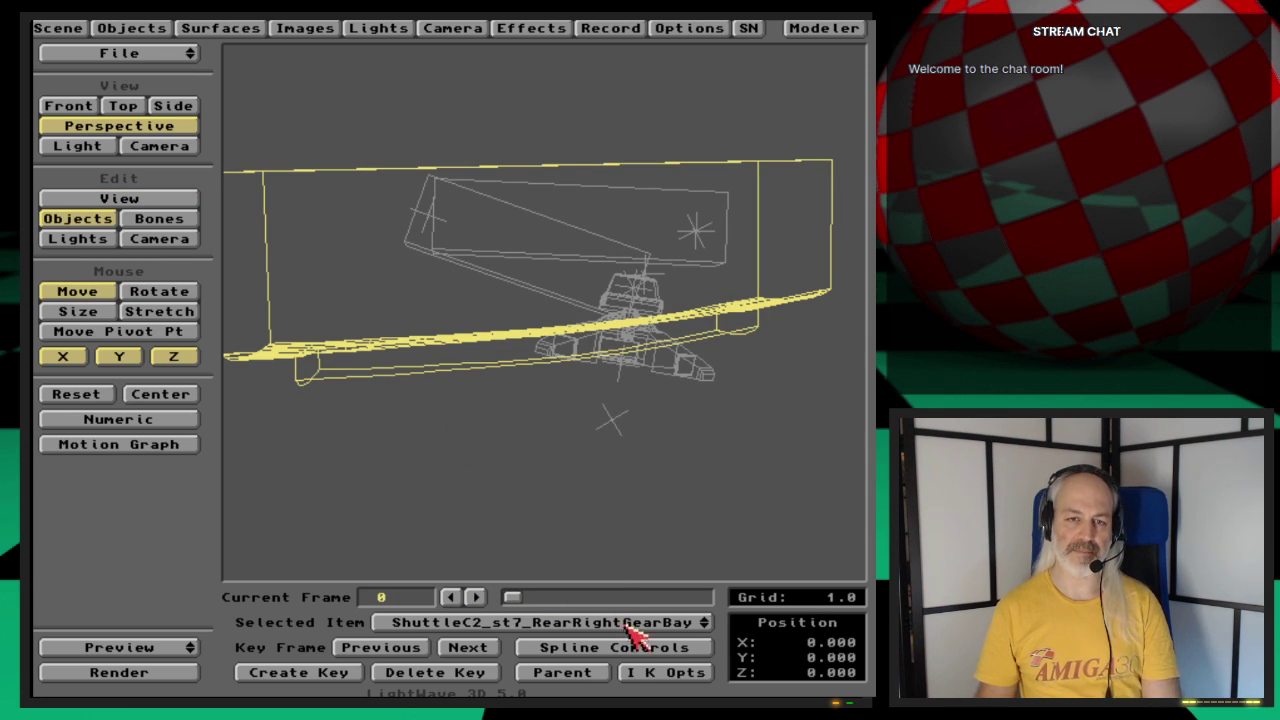
# Step: Select RightGear-UpperLeg, switch to Modeler, clear the gear bay from the layer and import the RightGear-UpperLeg object
pyautogui.moveTo(626, 622); pyautogui.dragTo(662, 366)
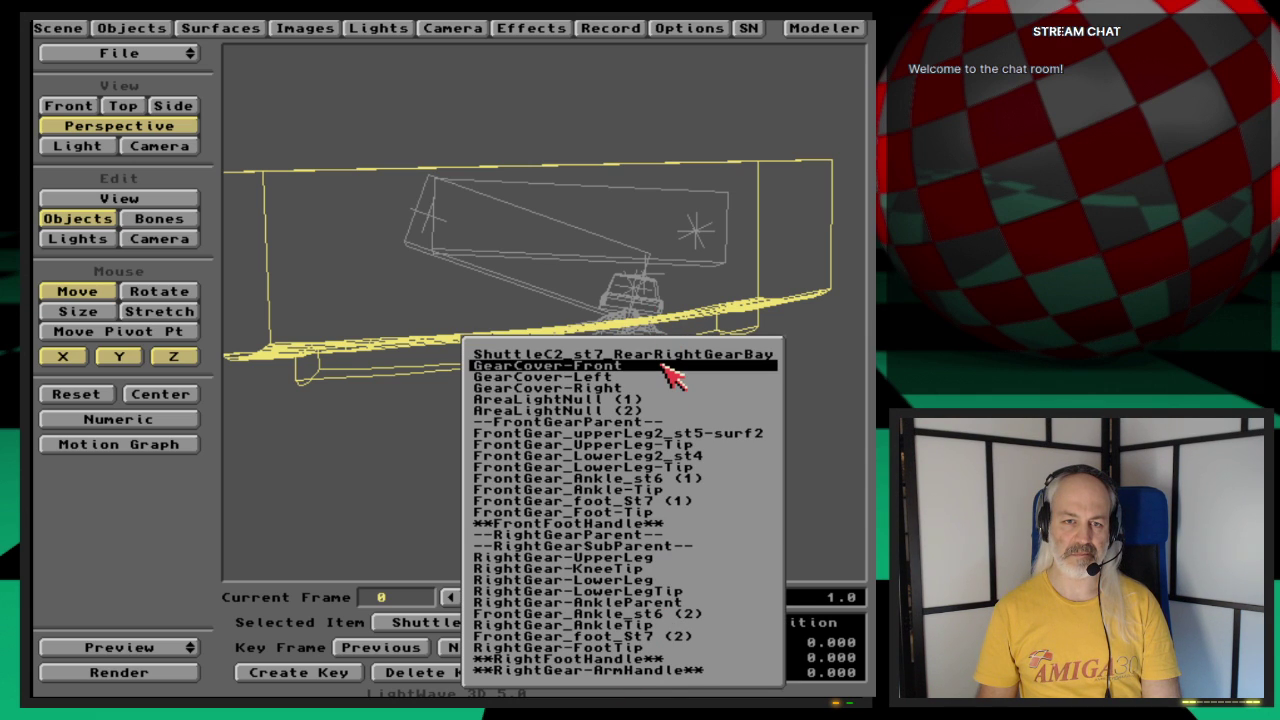
pyautogui.moveTo(662, 366); pyautogui.dragTo(702, 561)
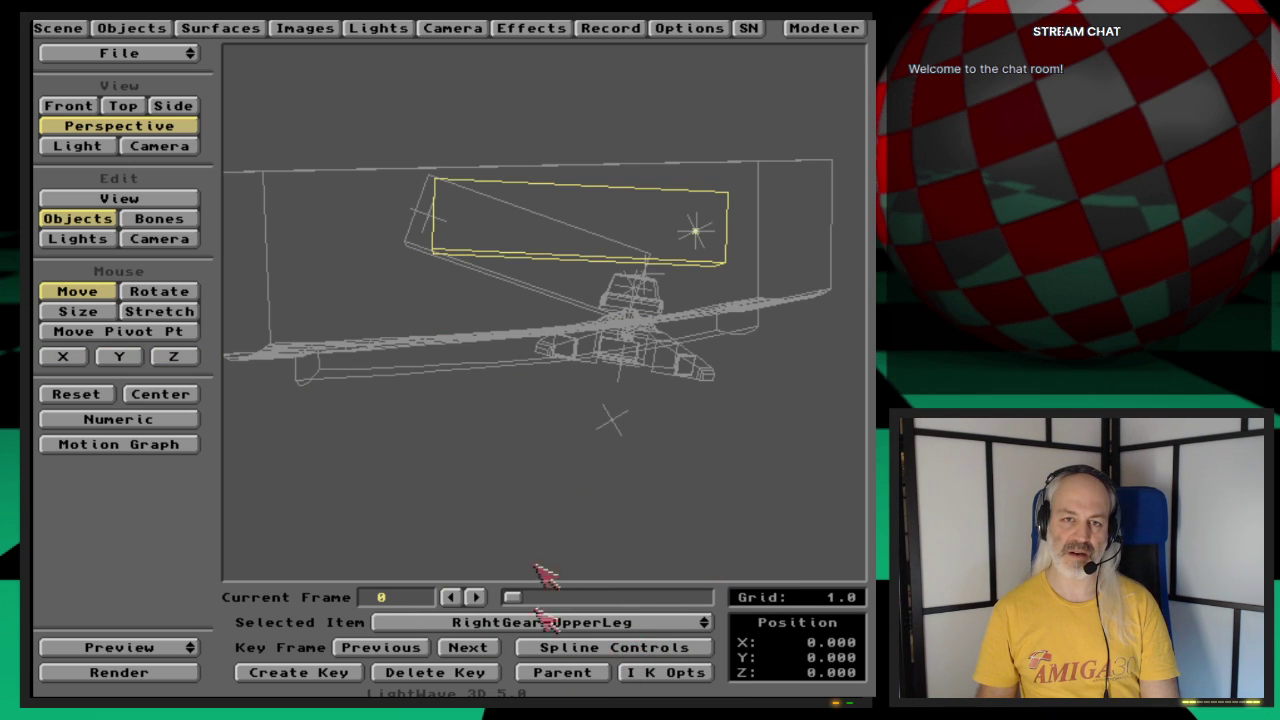
pyautogui.click(852, 32)
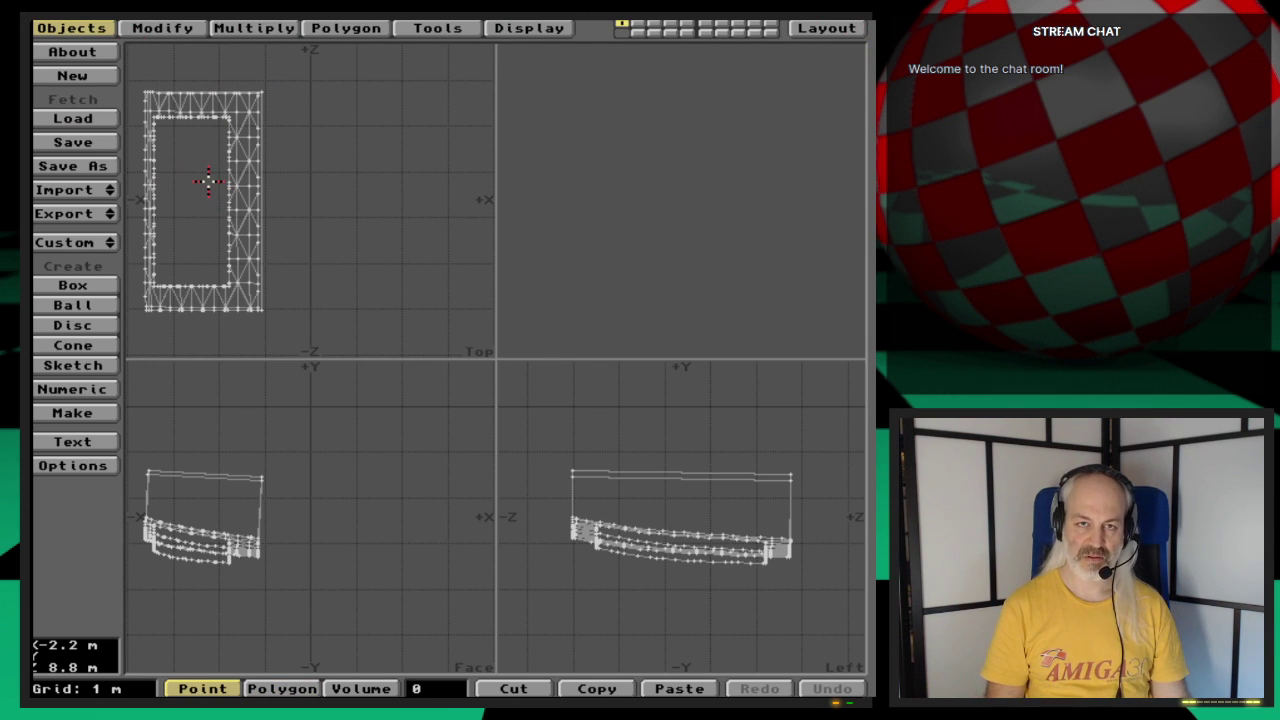
pyautogui.press('Delete')
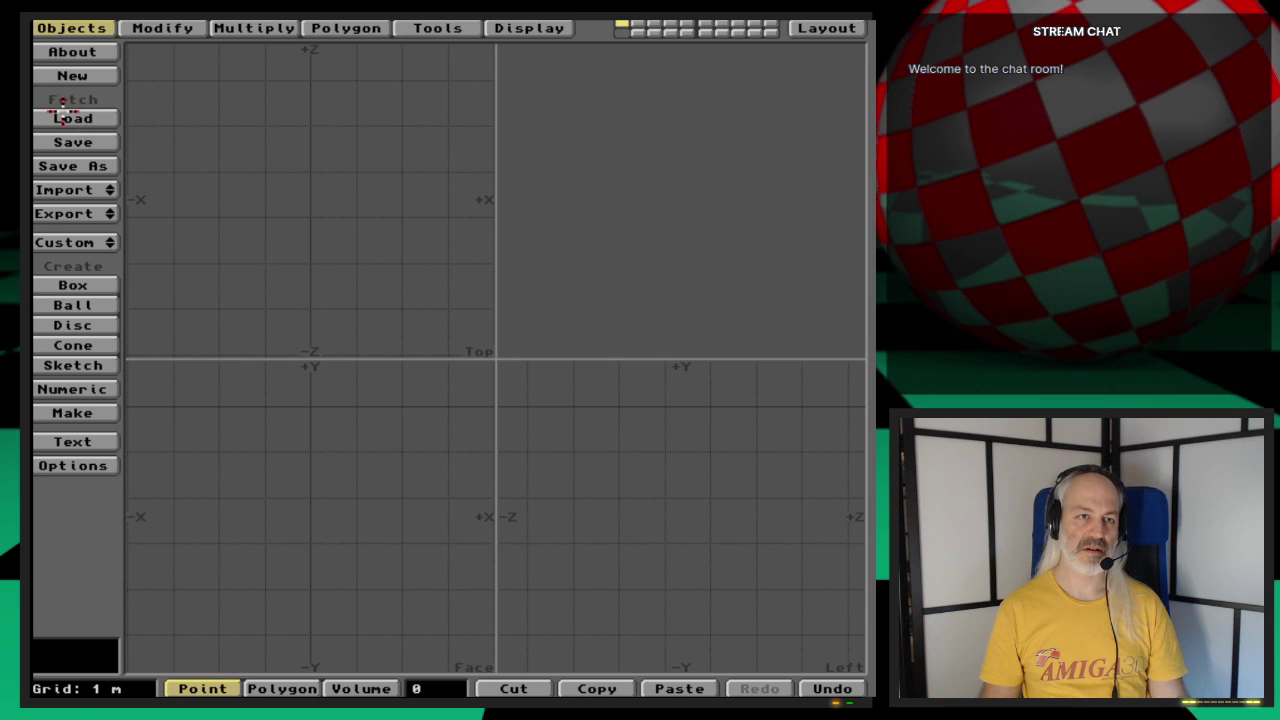
pyautogui.click(92, 190)
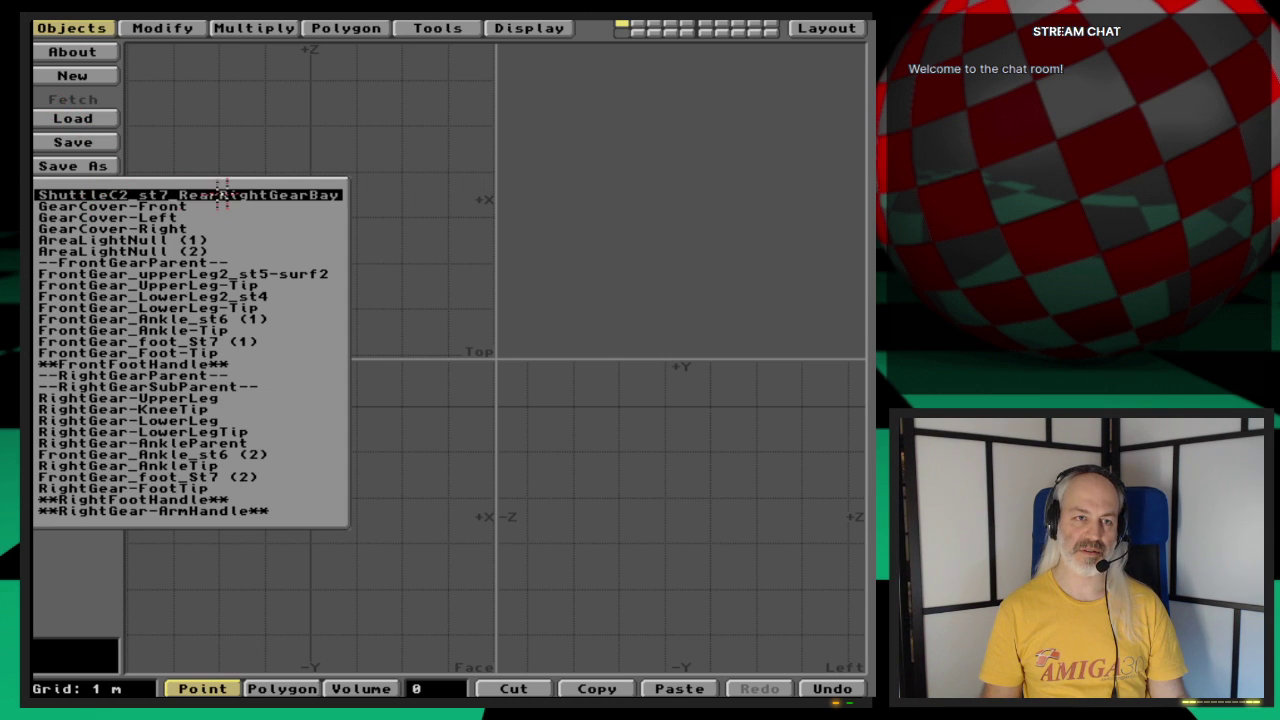
pyautogui.click(248, 396)
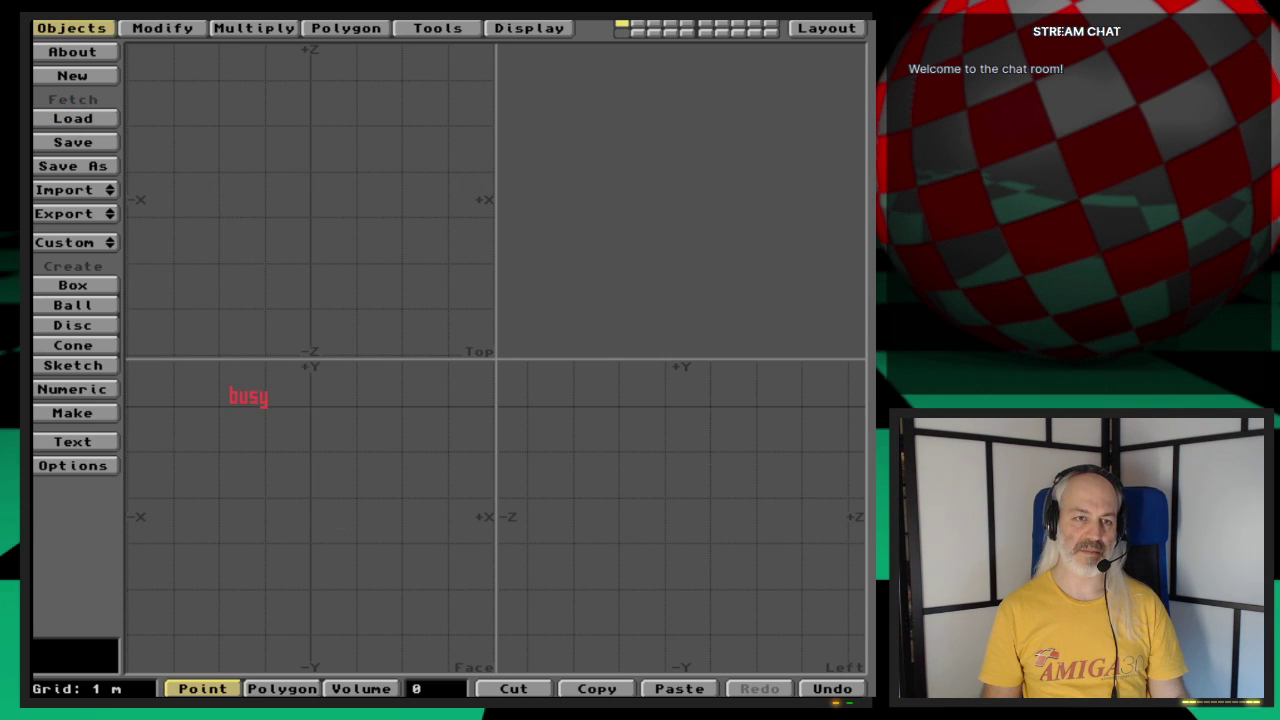
pyautogui.press('a')
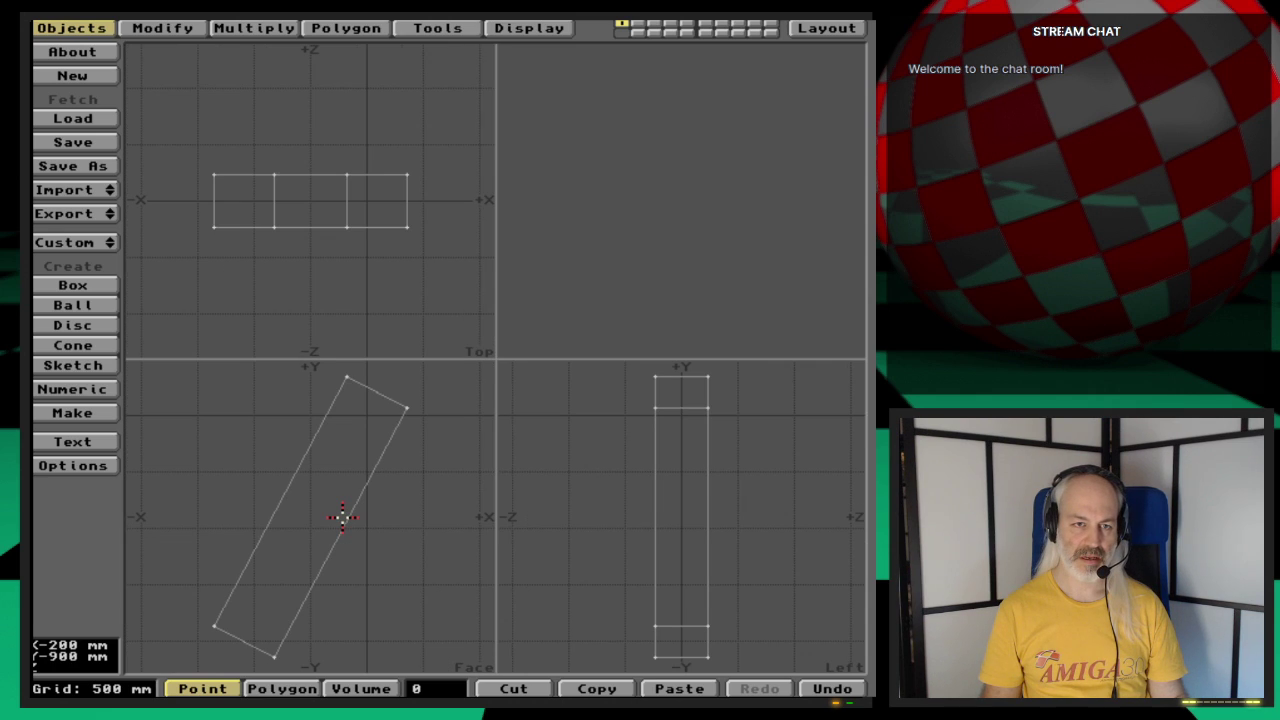
pyautogui.press(',')
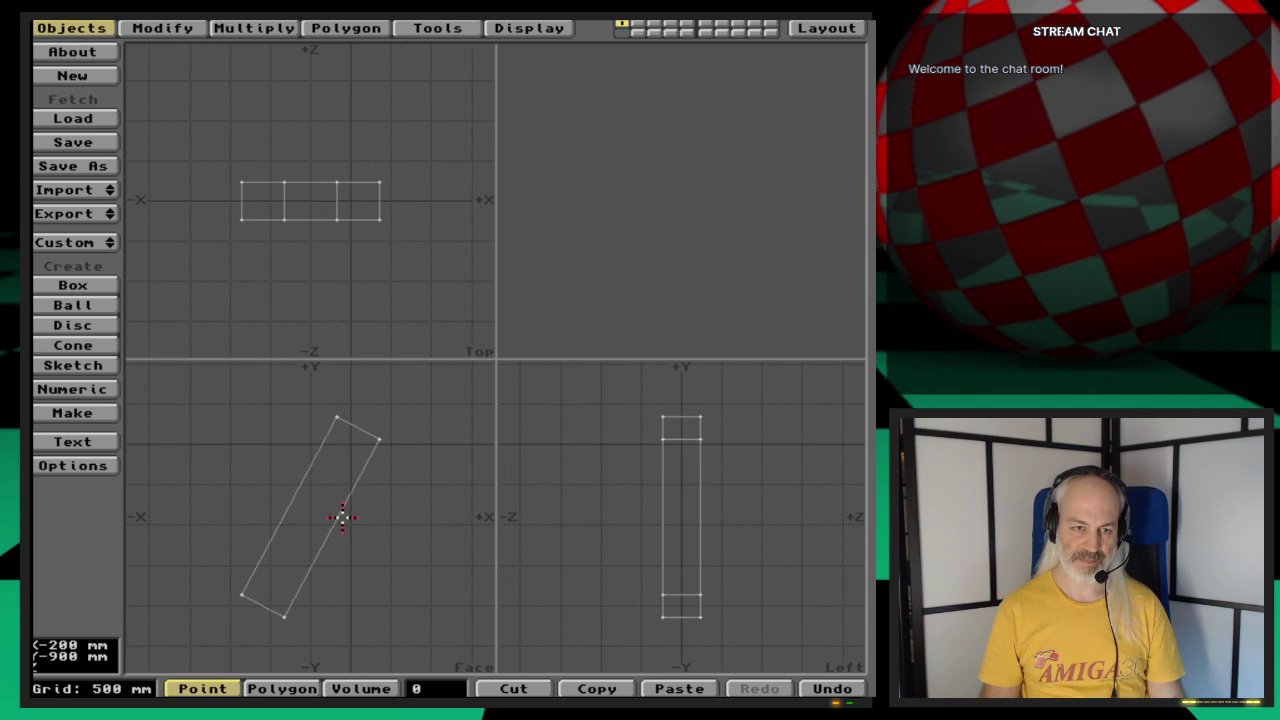
pyautogui.press(',')
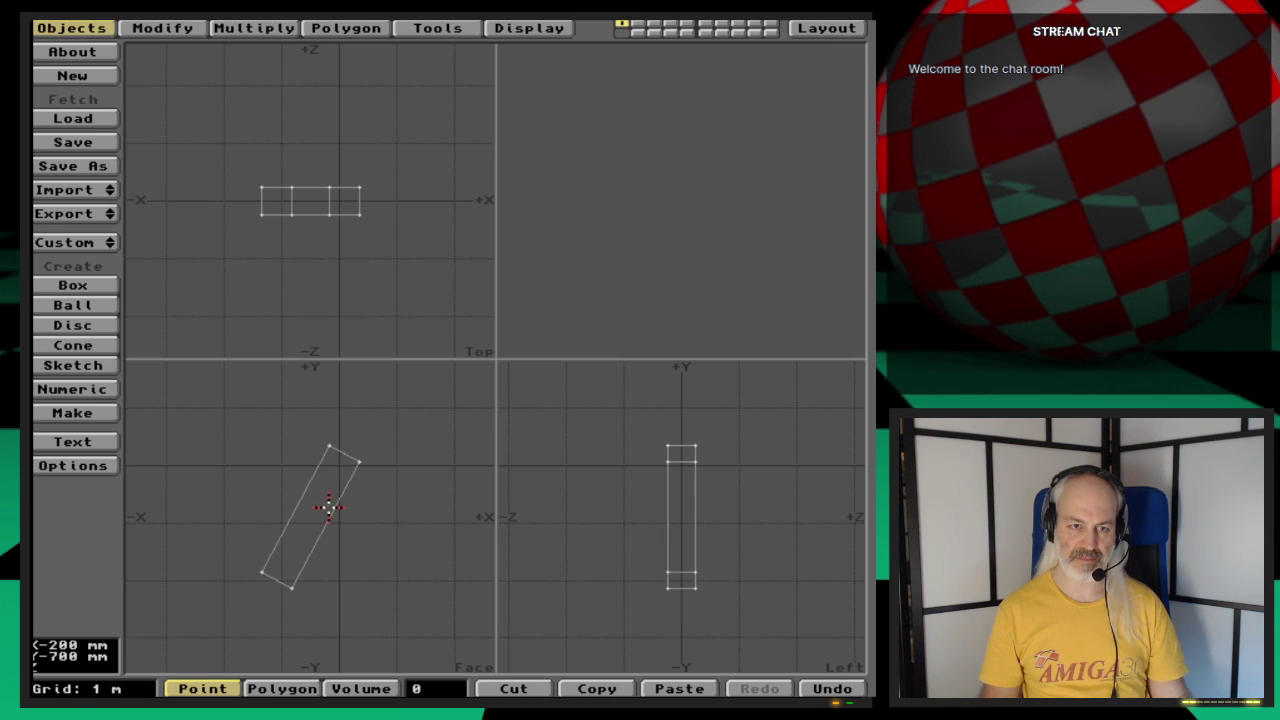
# Step: Return to Layout and check the rotation and inverse kinematics bank limits of the --RightGearSubParent-- null
pyautogui.click(826, 28)
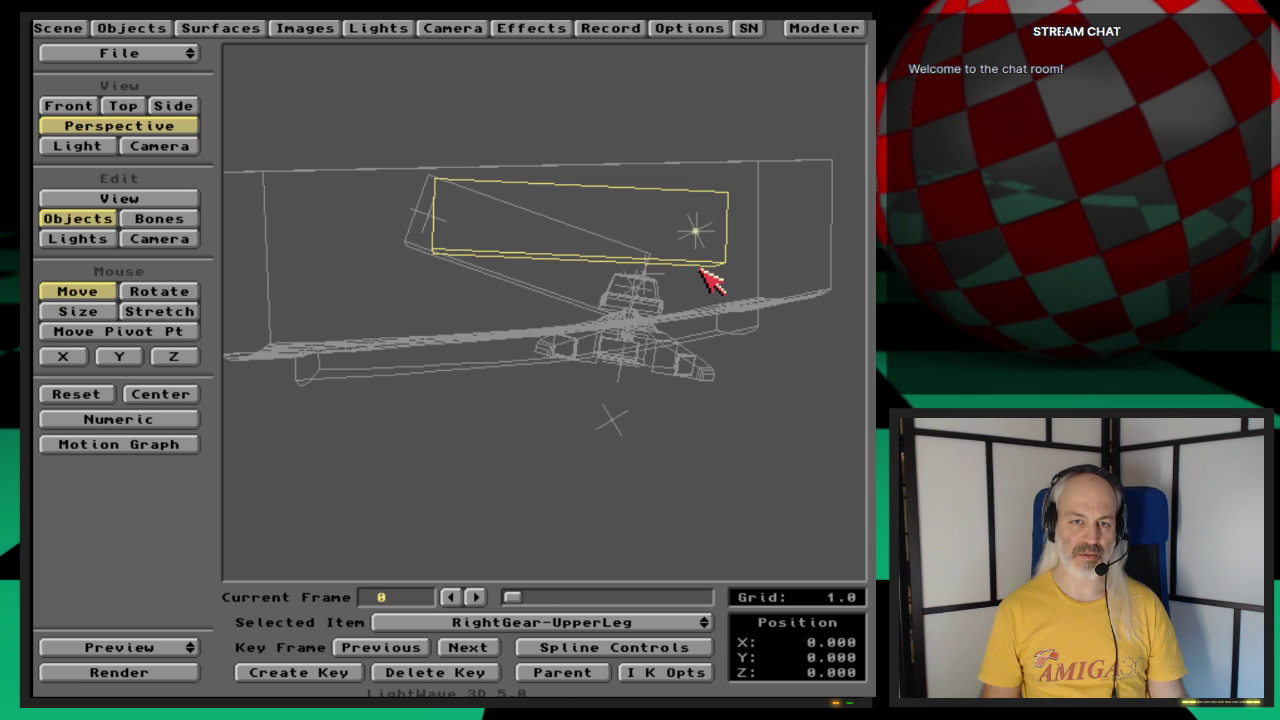
pyautogui.click(156, 295)
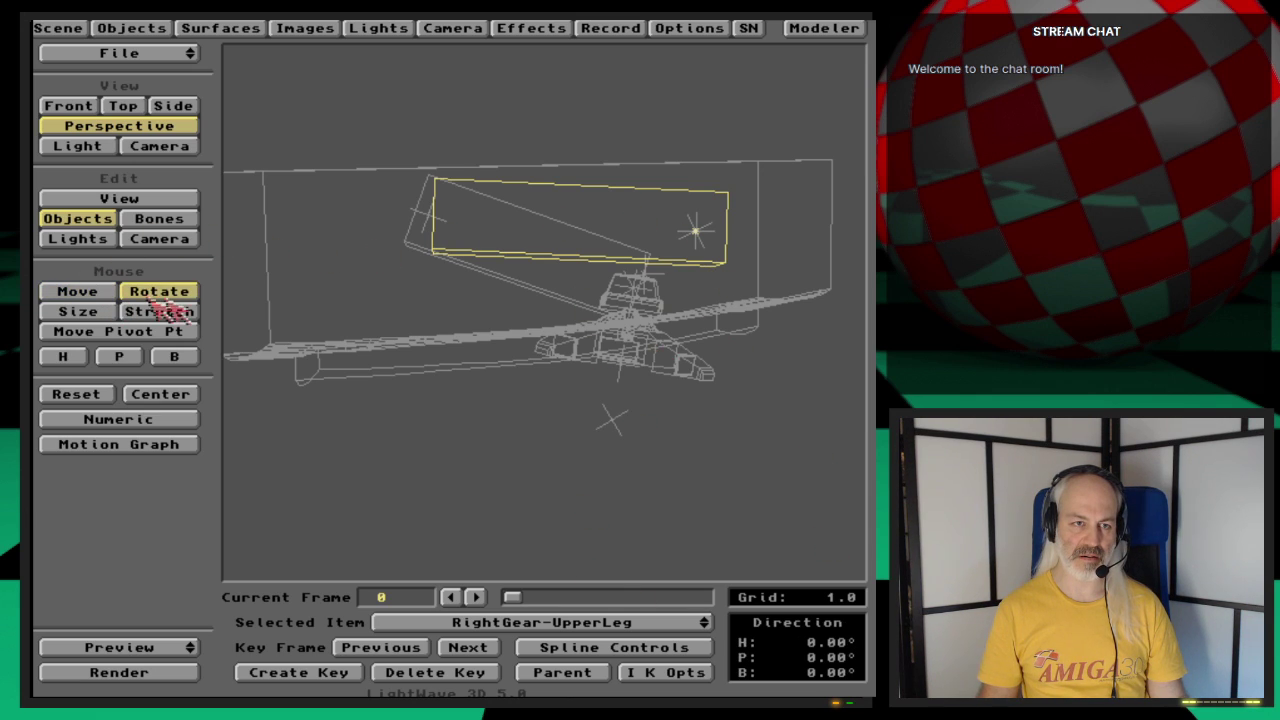
pyautogui.press('Up')
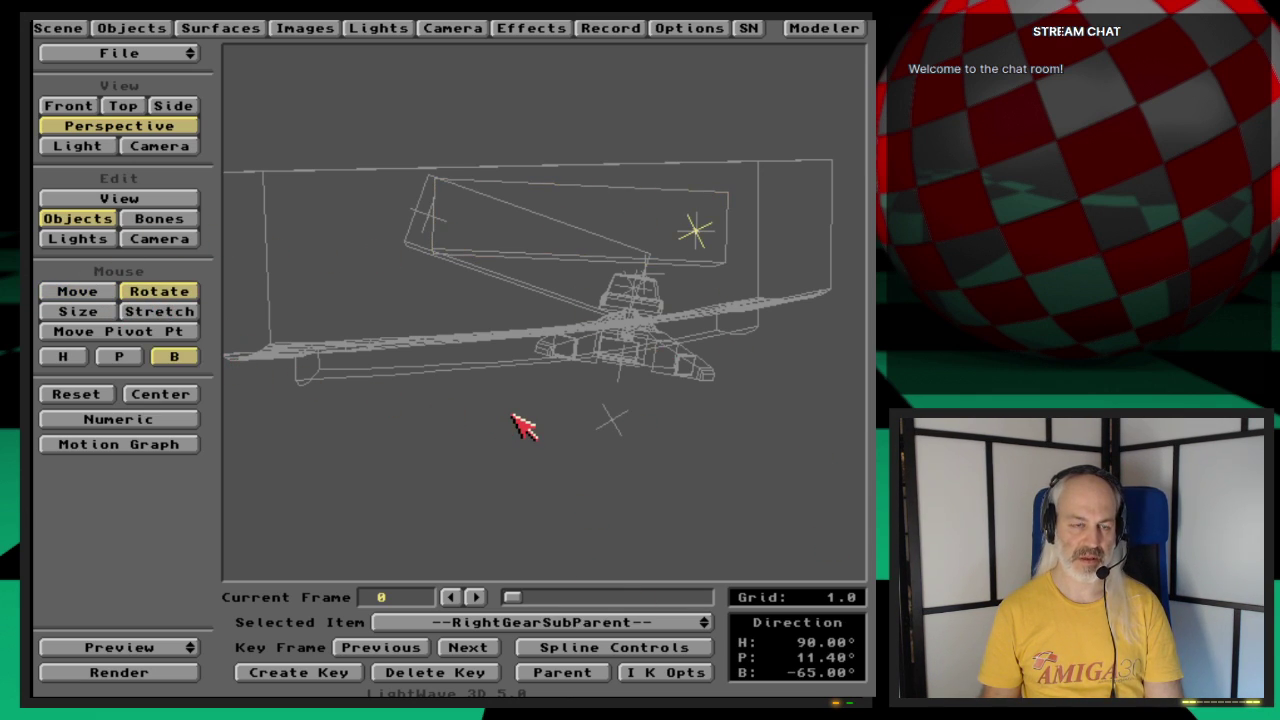
pyautogui.click(634, 672)
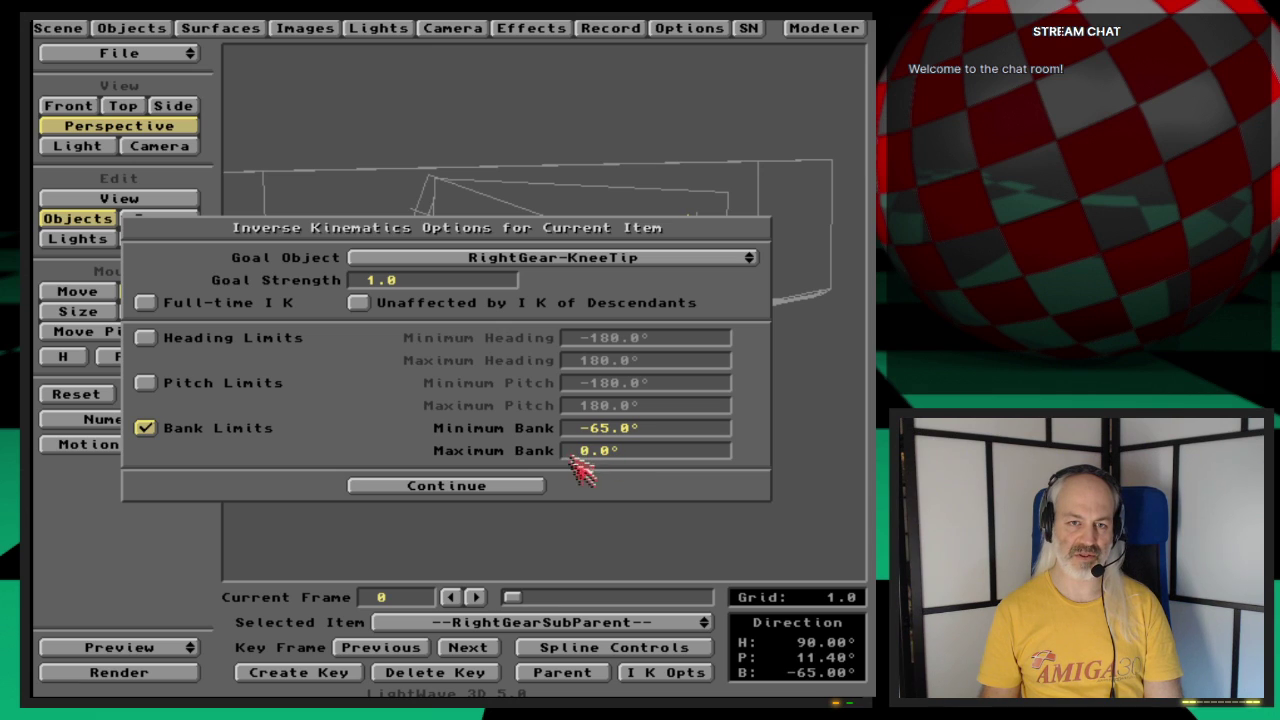
pyautogui.click(502, 489)
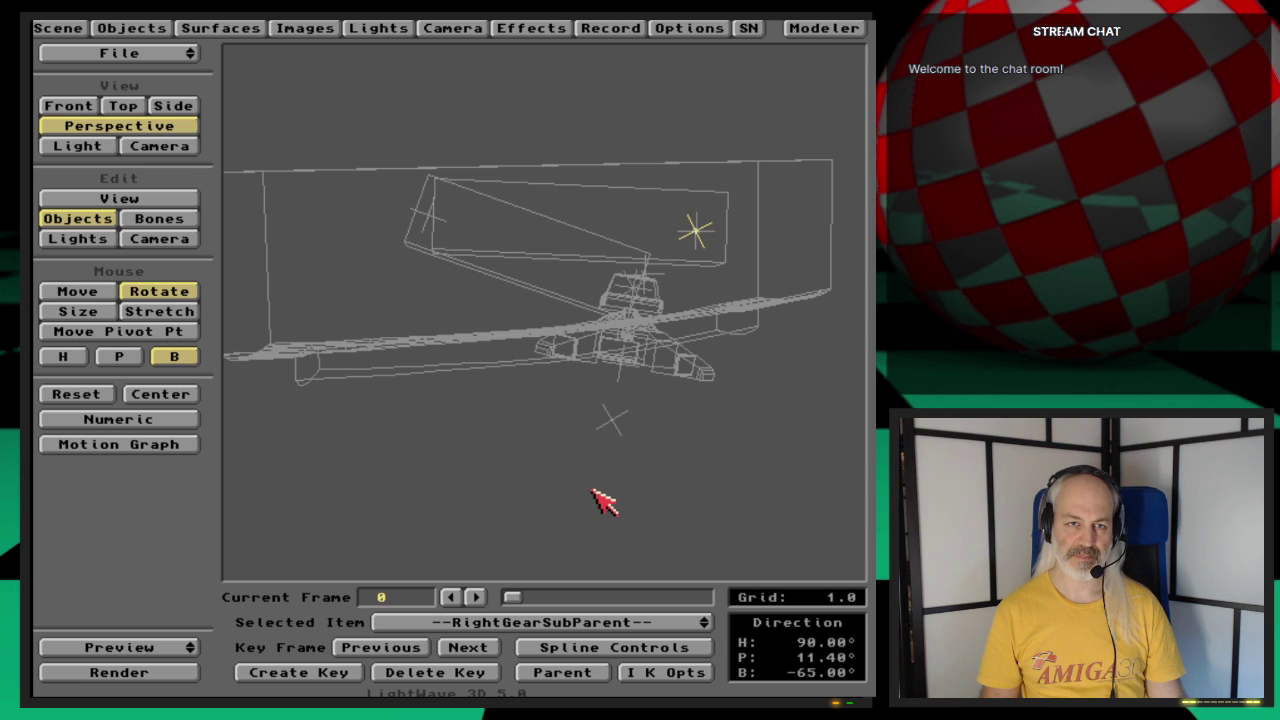
# Step: Switch to Modeler and rotate the RightGear-UpperLeg box about the Z axis until it stands upright
pyautogui.press('super+m')
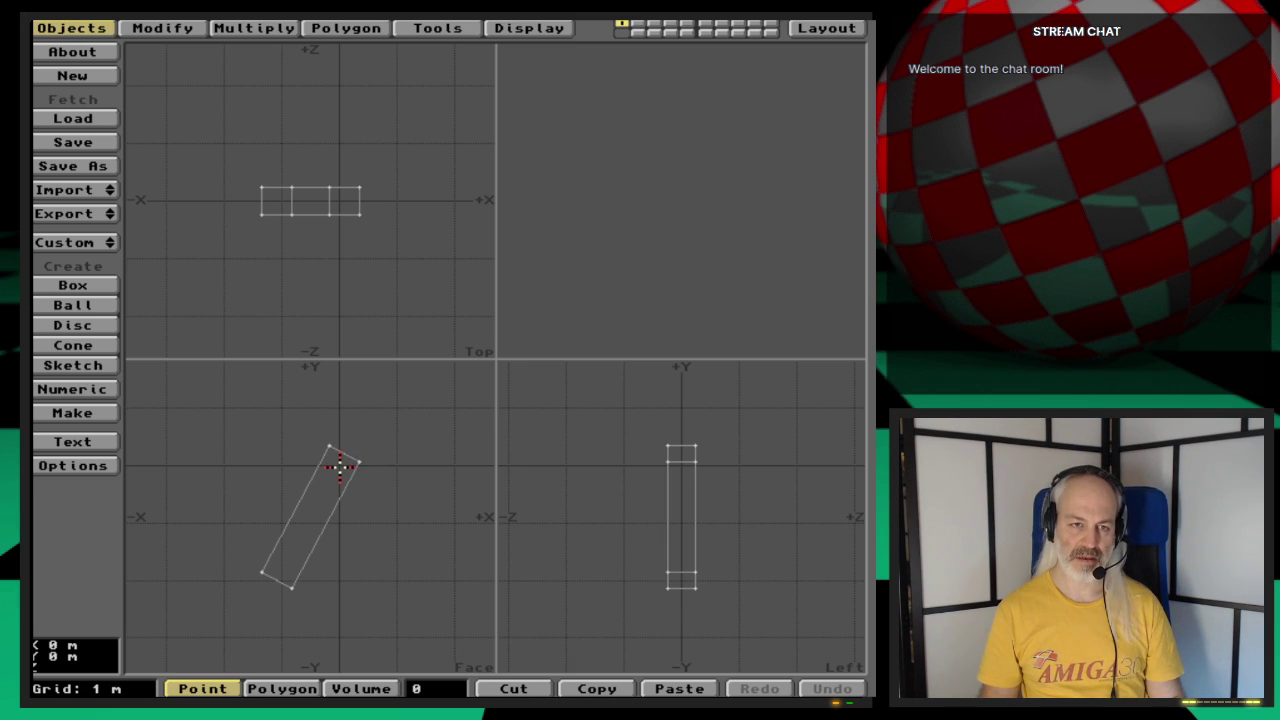
pyautogui.press('y')
pyautogui.moveTo(339, 463)
pyautogui.mouseDown()
pyautogui.moveTo(398, 463)
pyautogui.moveTo(331, 463)
pyautogui.mouseUp()
pyautogui.press('space')
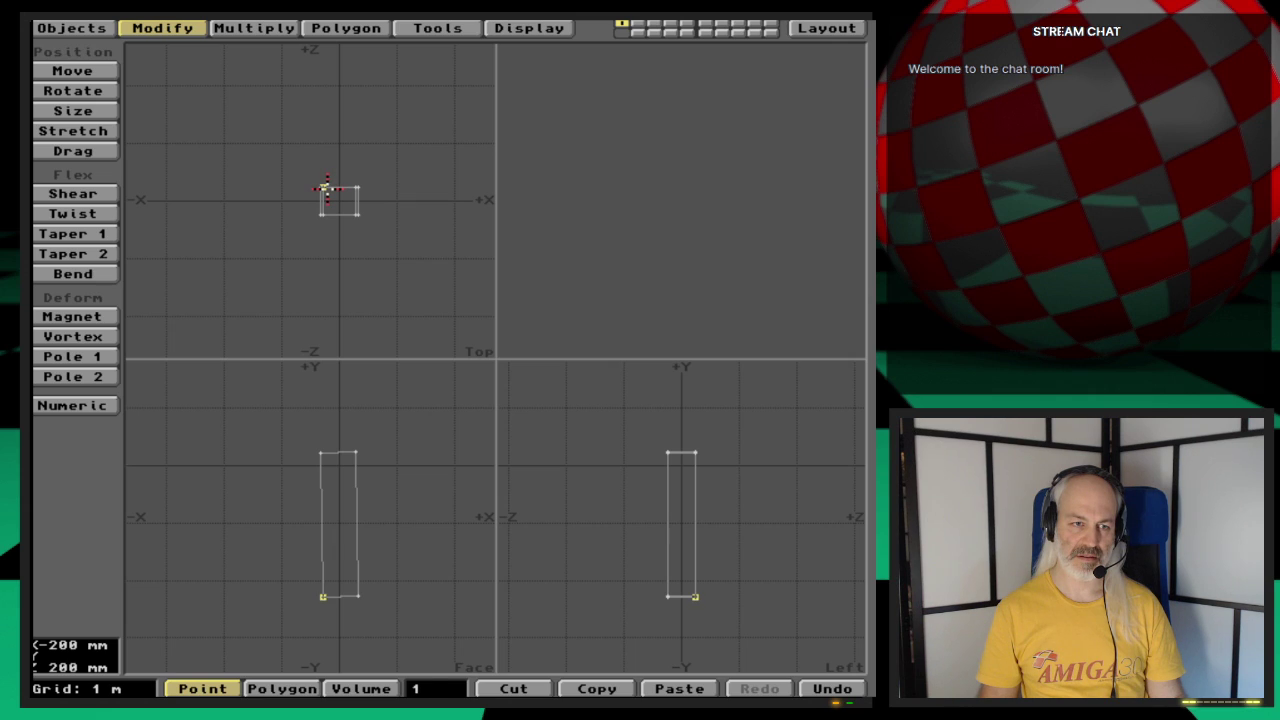
# Step: Align the four points on the leg's -X side by setting their X value to -280 mm
pyautogui.press('i')
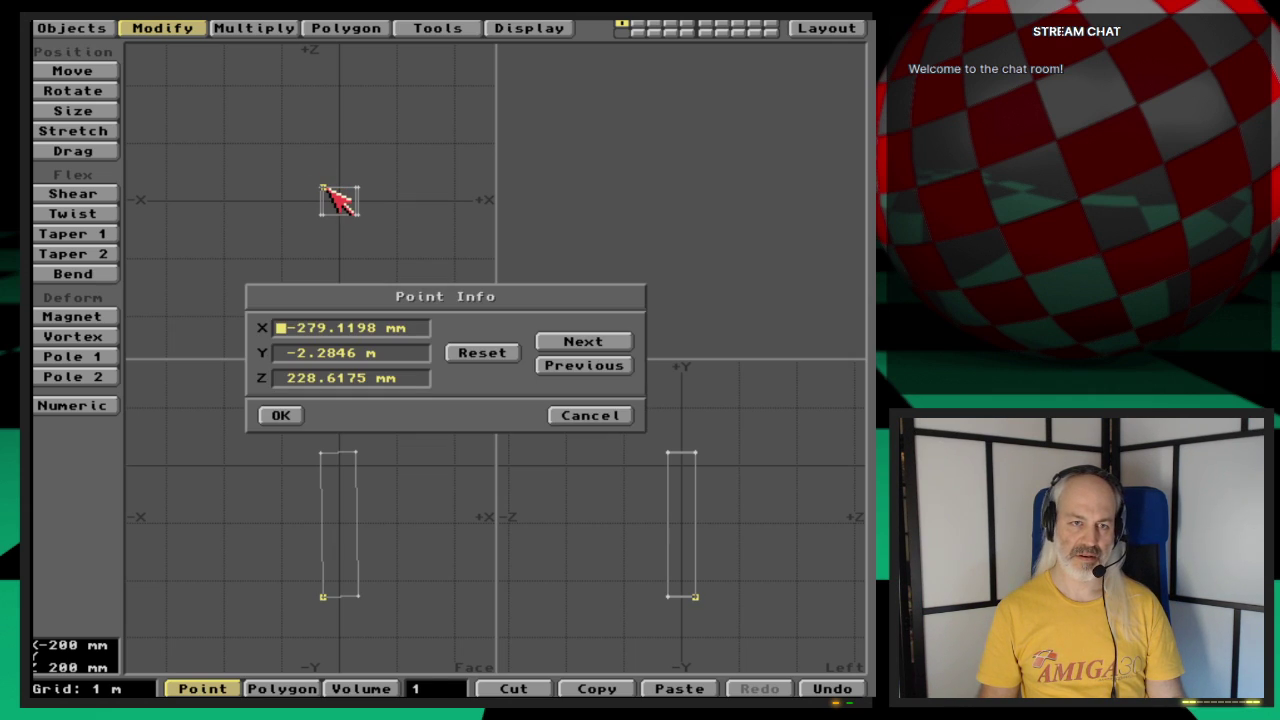
pyautogui.click(605, 420)
pyautogui.click(458, 689)
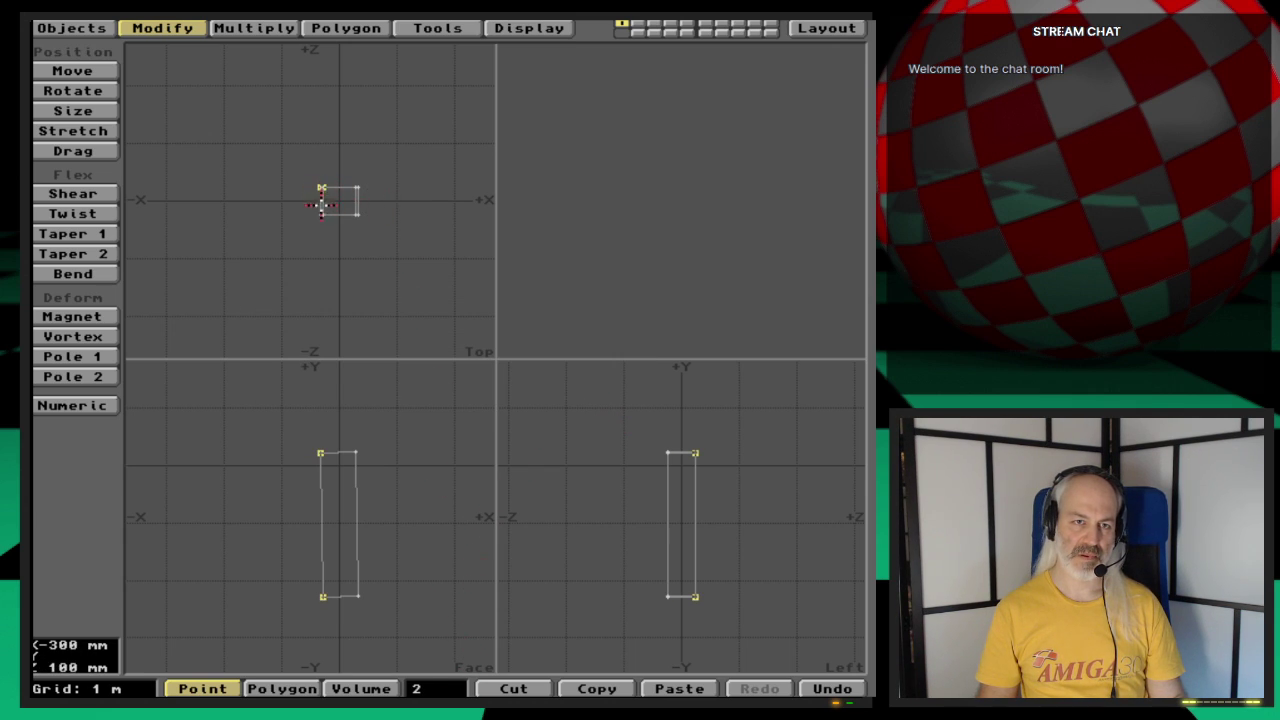
pyautogui.write('v')
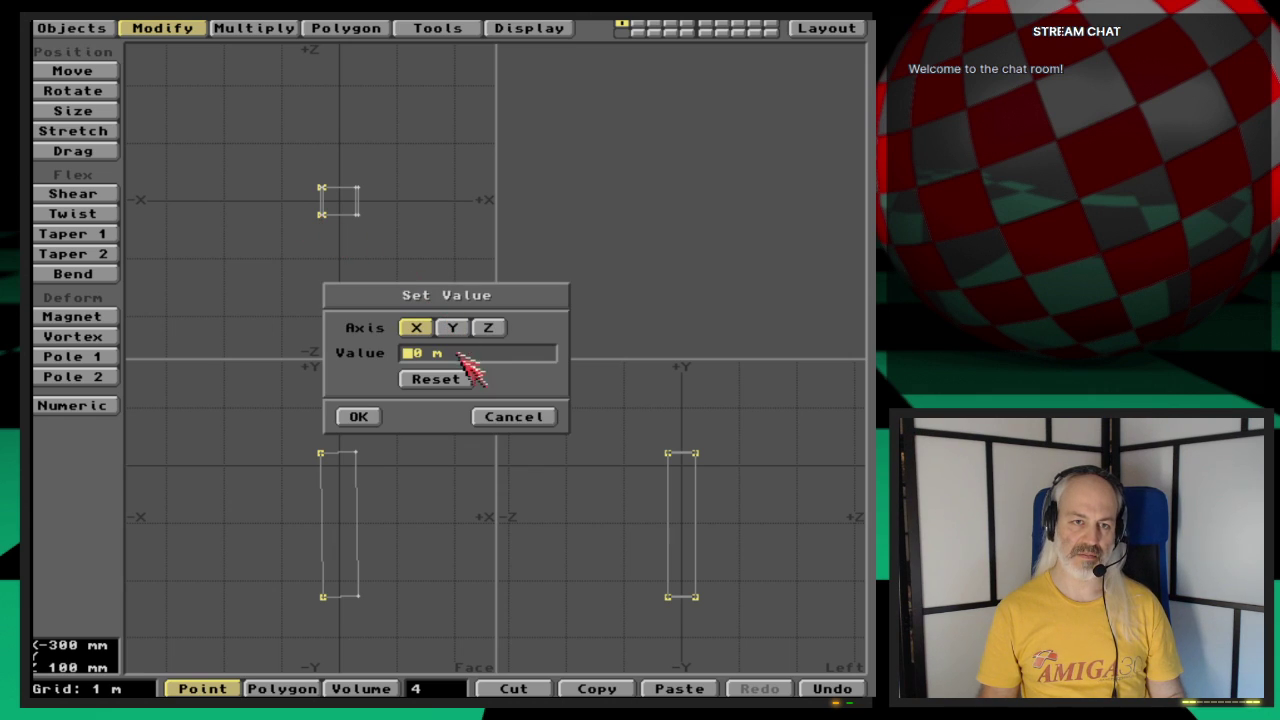
pyautogui.write('-280mm')
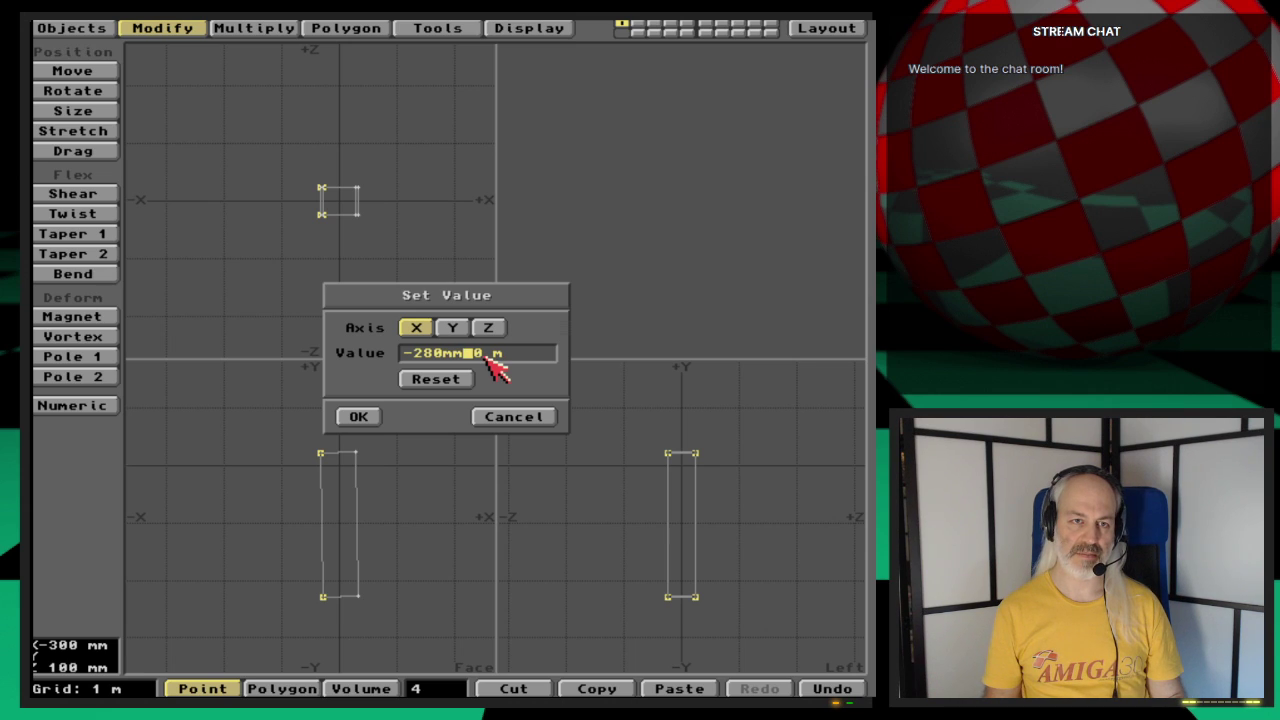
pyautogui.press('Return')
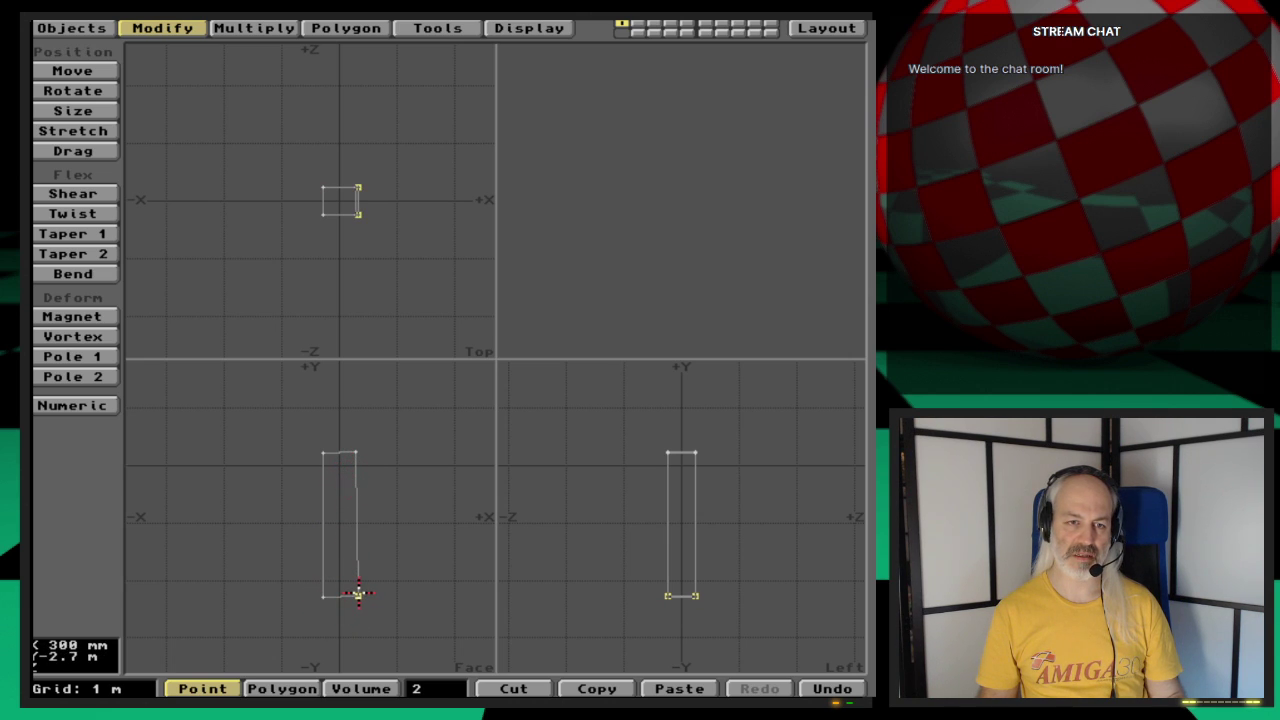
# Step: Align the four points on the leg's +X side by setting their X value to 320 mm
pyautogui.press('i')
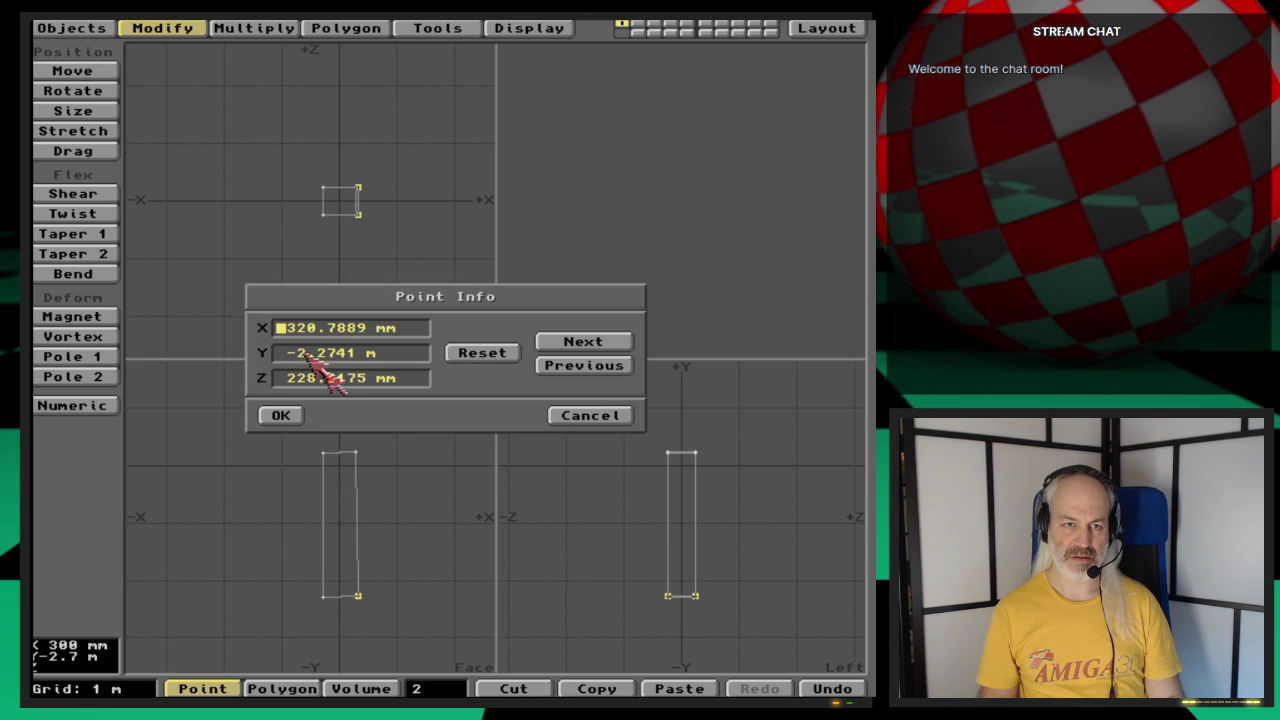
pyautogui.click(596, 415)
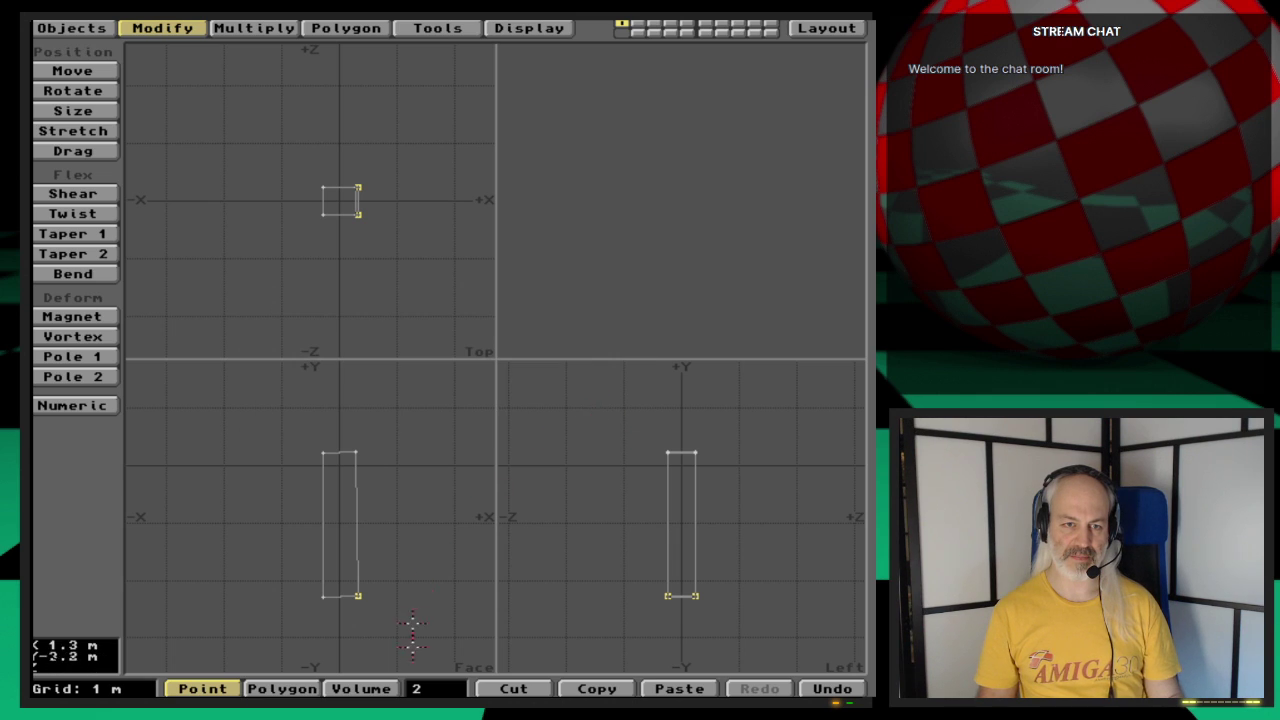
pyautogui.click(381, 597)
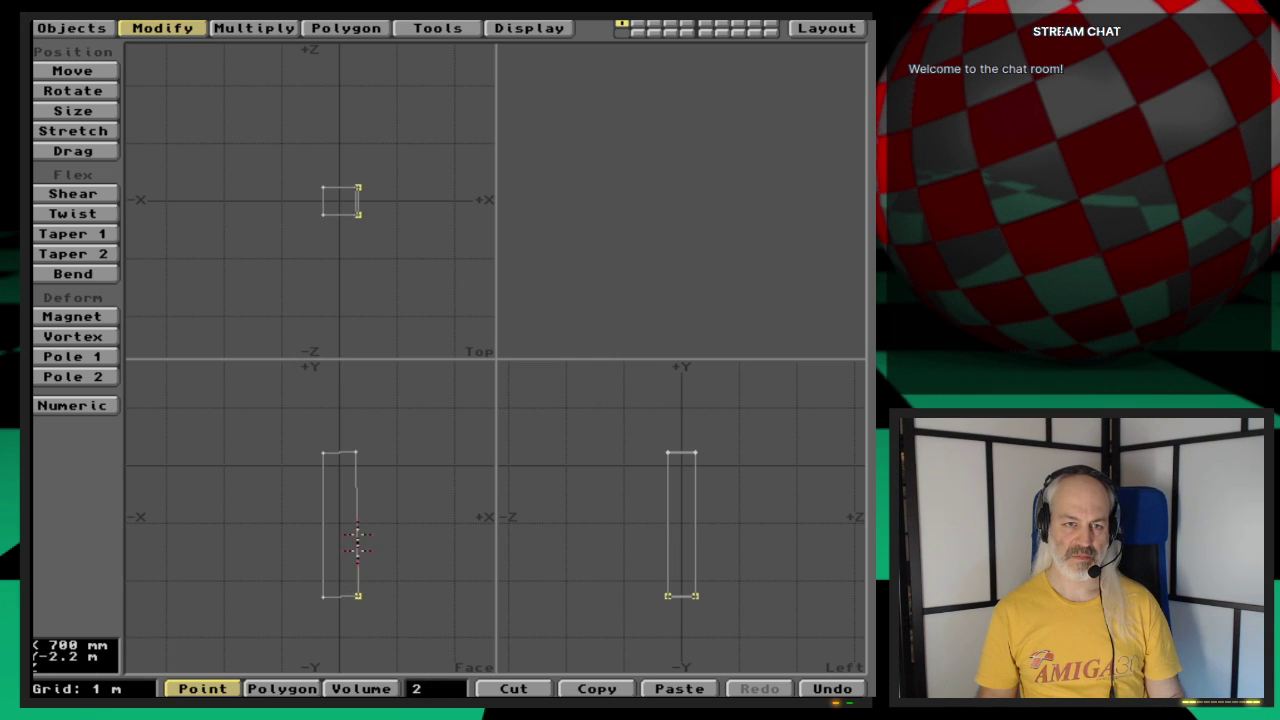
pyautogui.press('v')
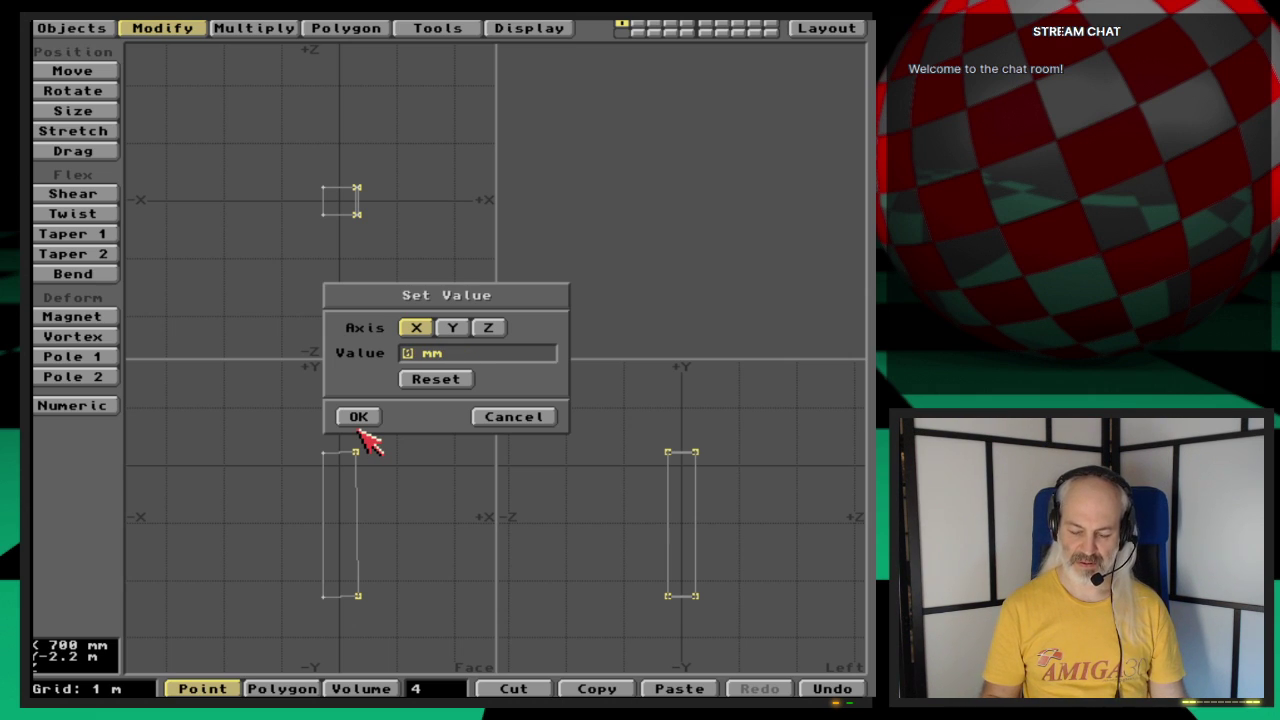
pyautogui.write('320')
pyautogui.click(358, 420)
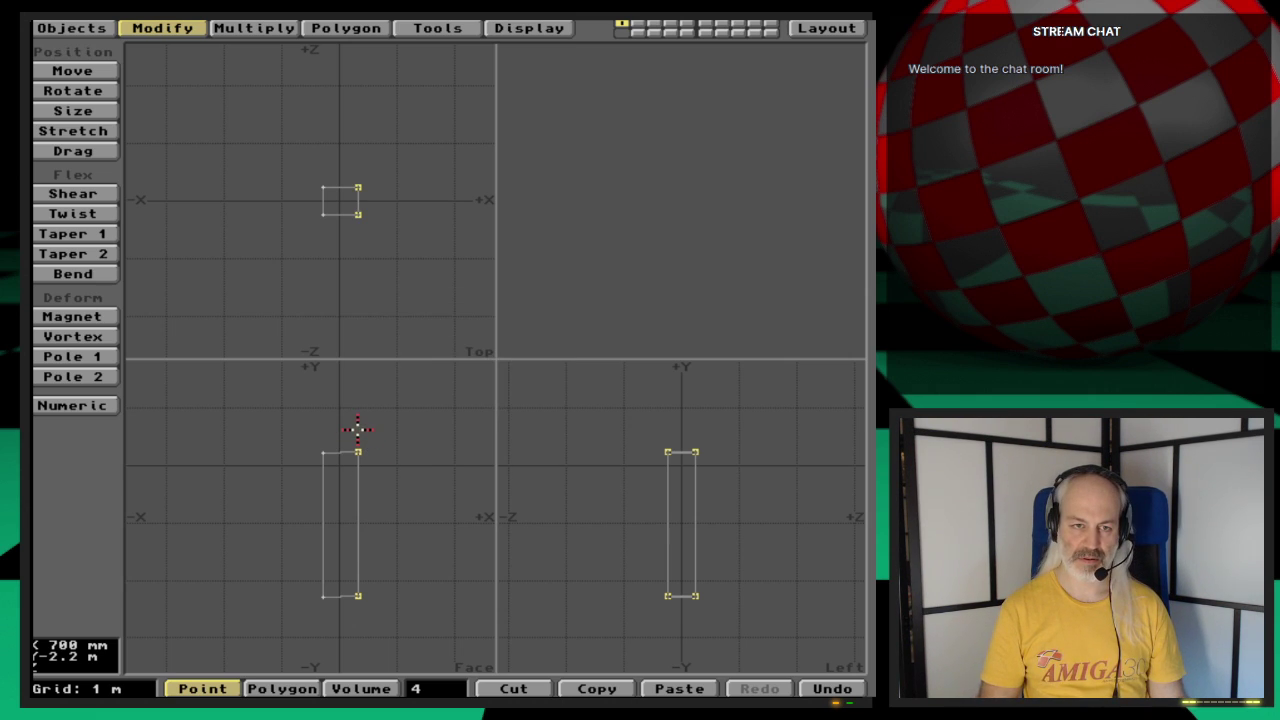
# Step: Clear the point selection and check the coordinates of the upper points on the leg's +X side
pyautogui.press('space')
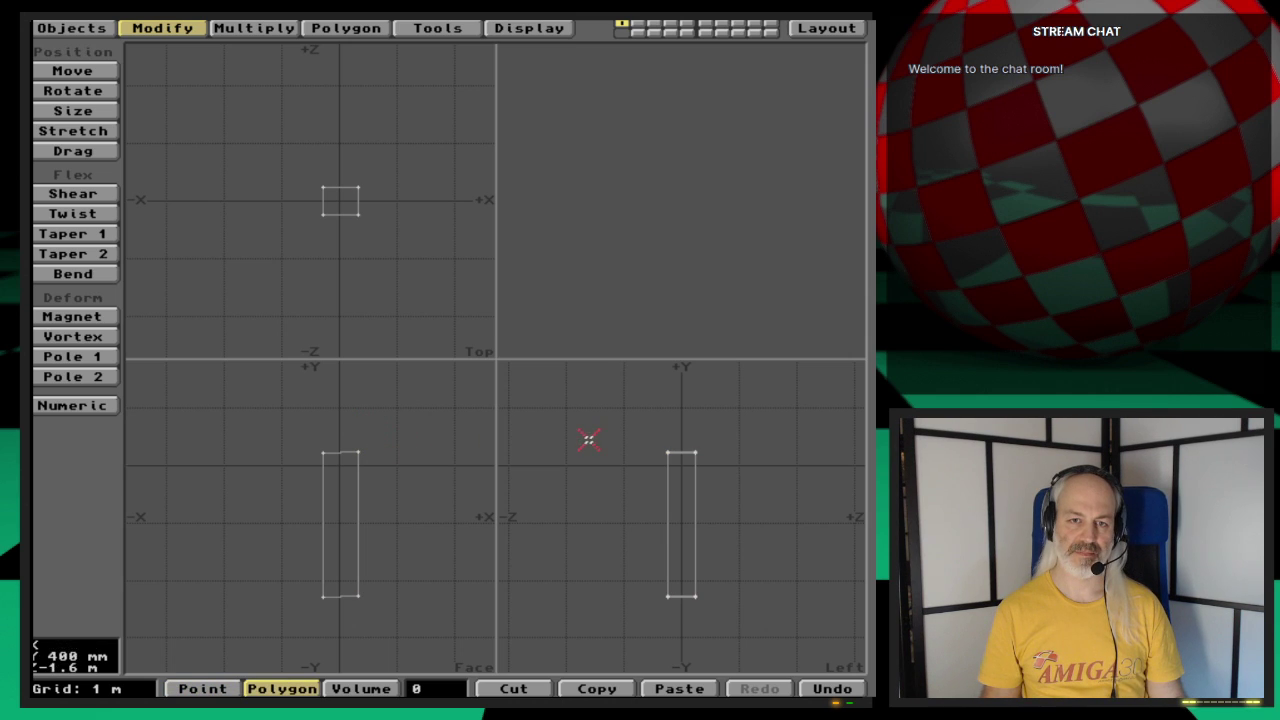
pyautogui.click(664, 456)
pyautogui.click(361, 688)
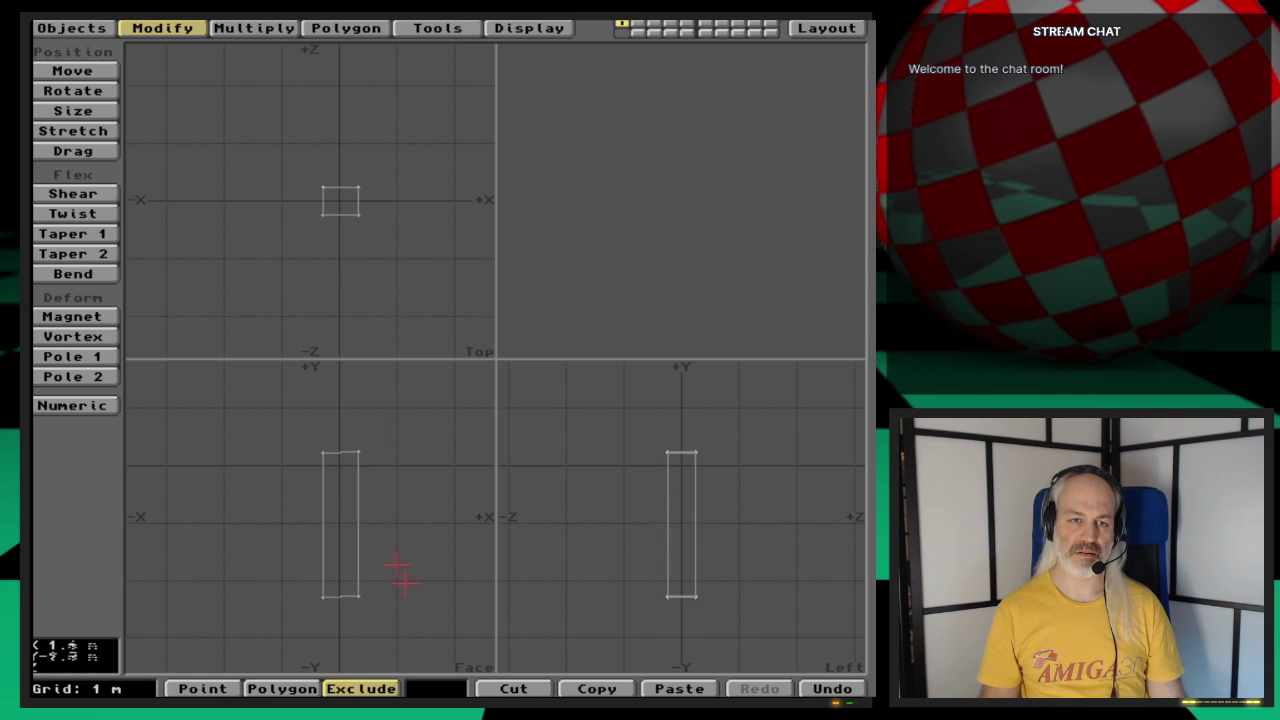
pyautogui.press('space')
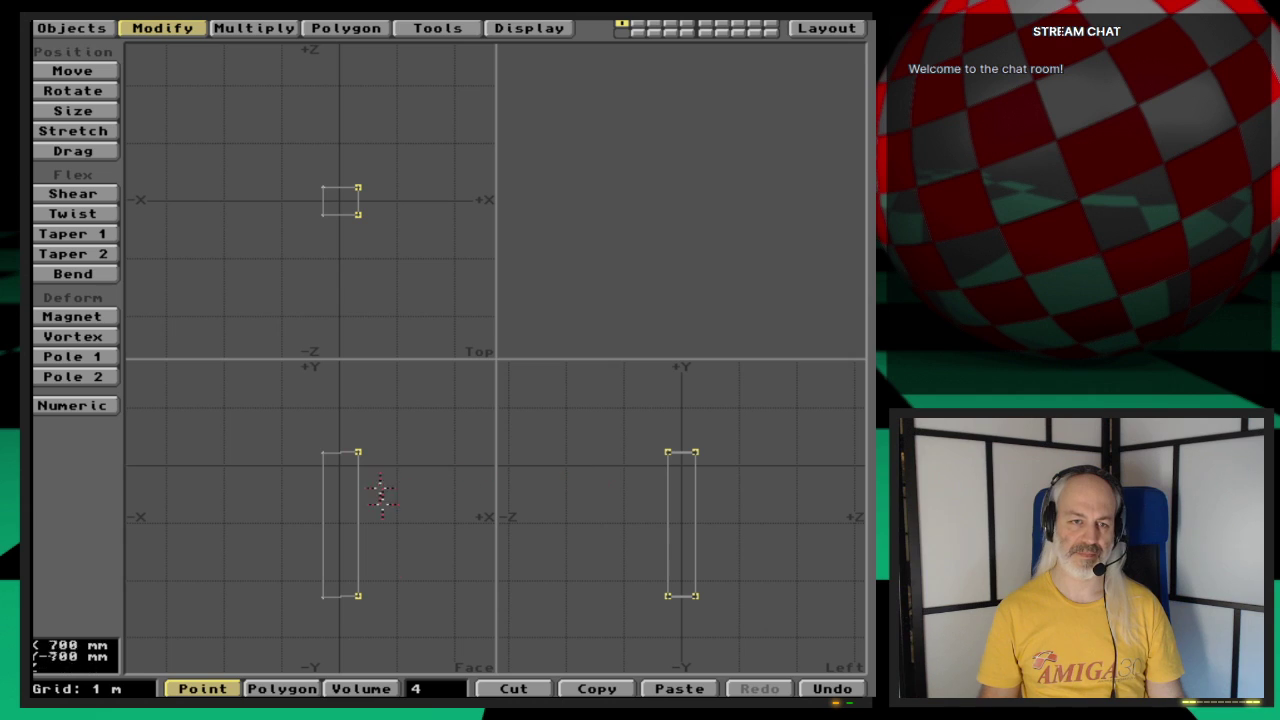
pyautogui.press('/')
pyautogui.click(666, 454)
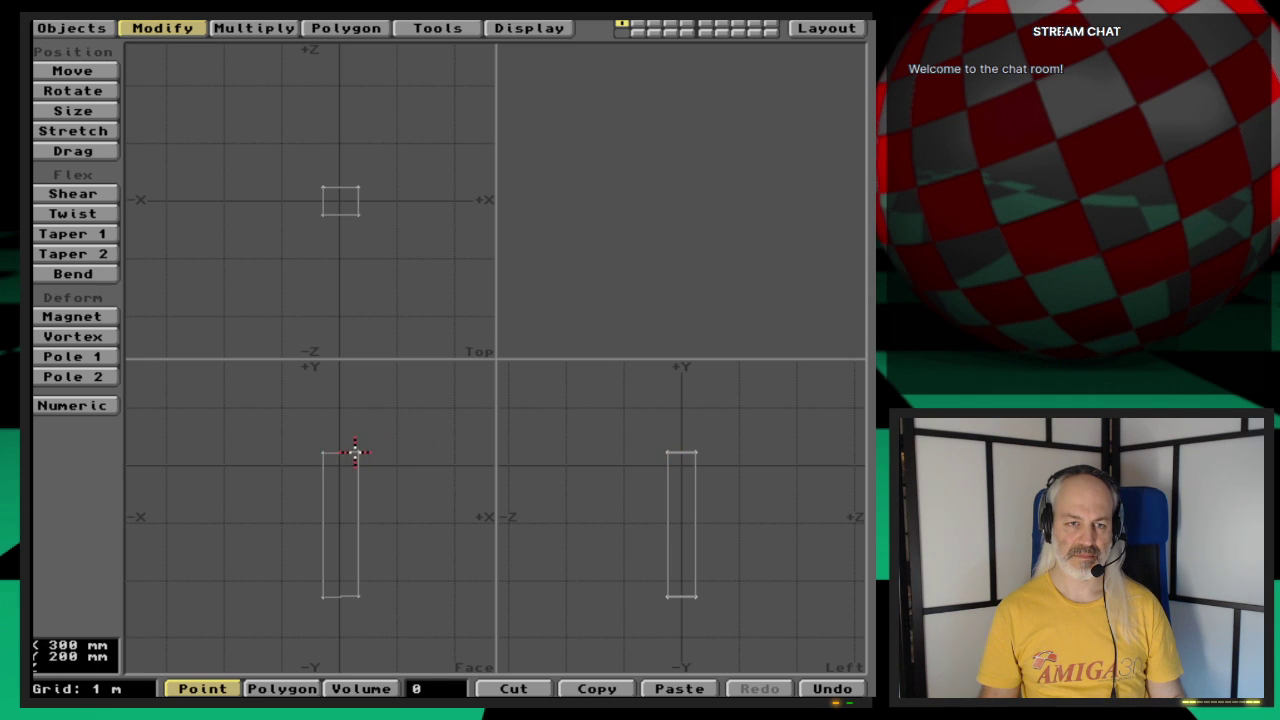
pyautogui.click(357, 452)
pyautogui.press('i')
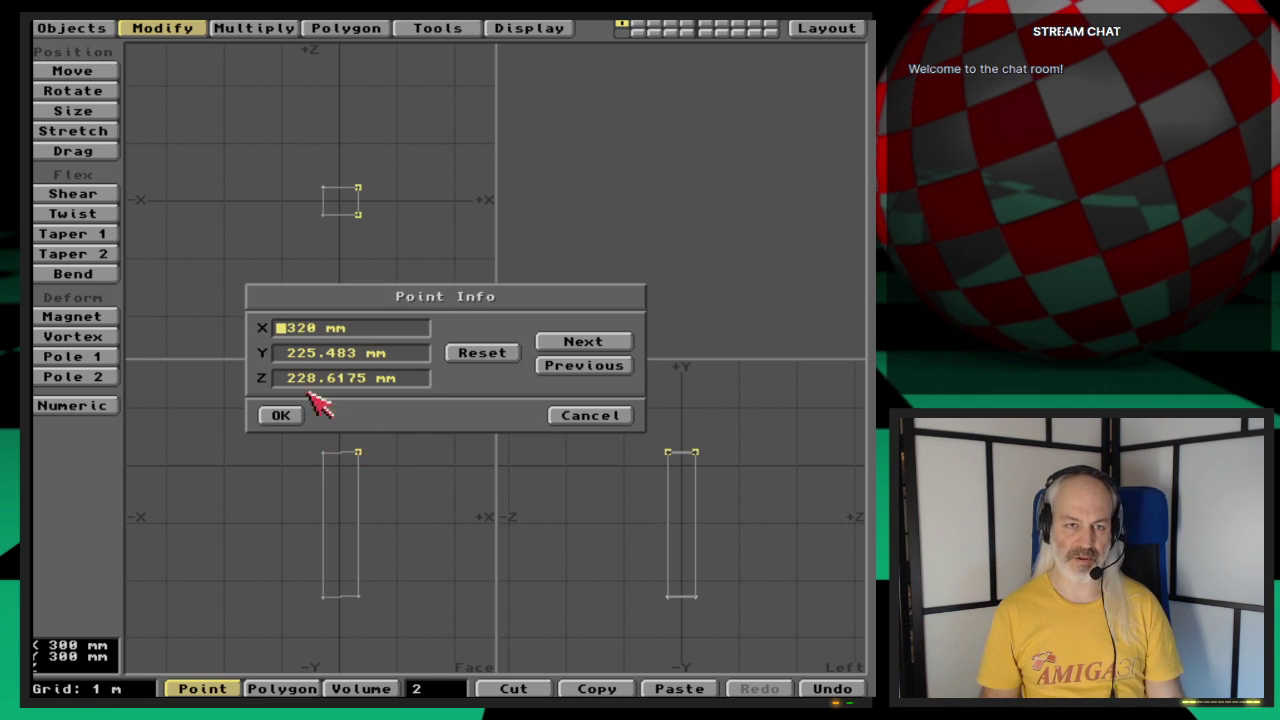
pyautogui.click(588, 415)
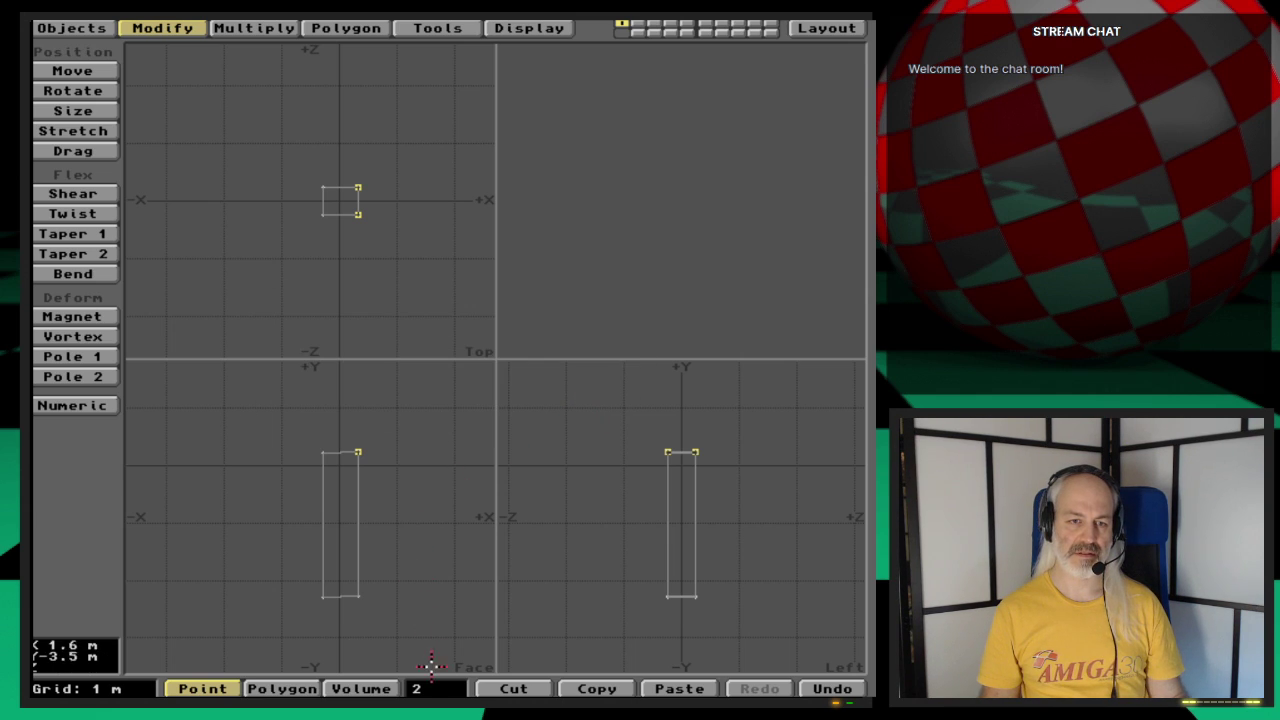
# Step: Level the leg's top end by giving its four upper points one common Y value
pyautogui.press('/')
pyautogui.click(359, 452)
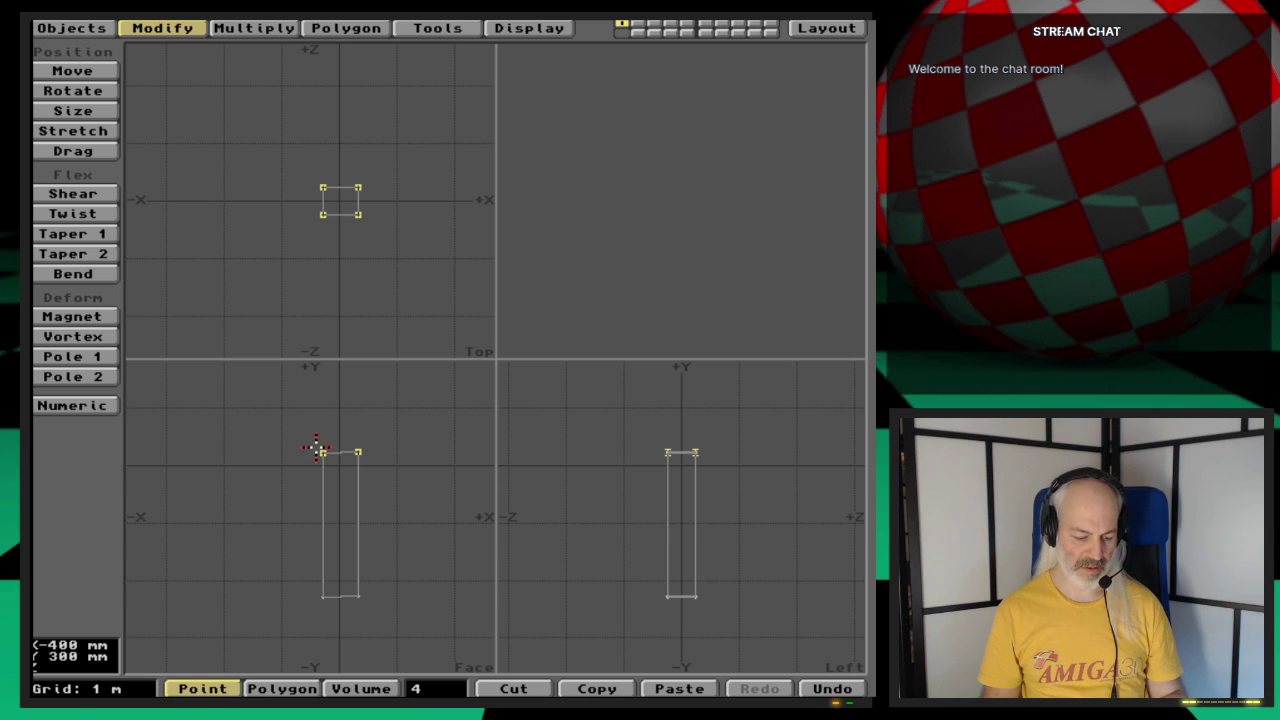
pyautogui.press('v')
pyautogui.click(453, 328)
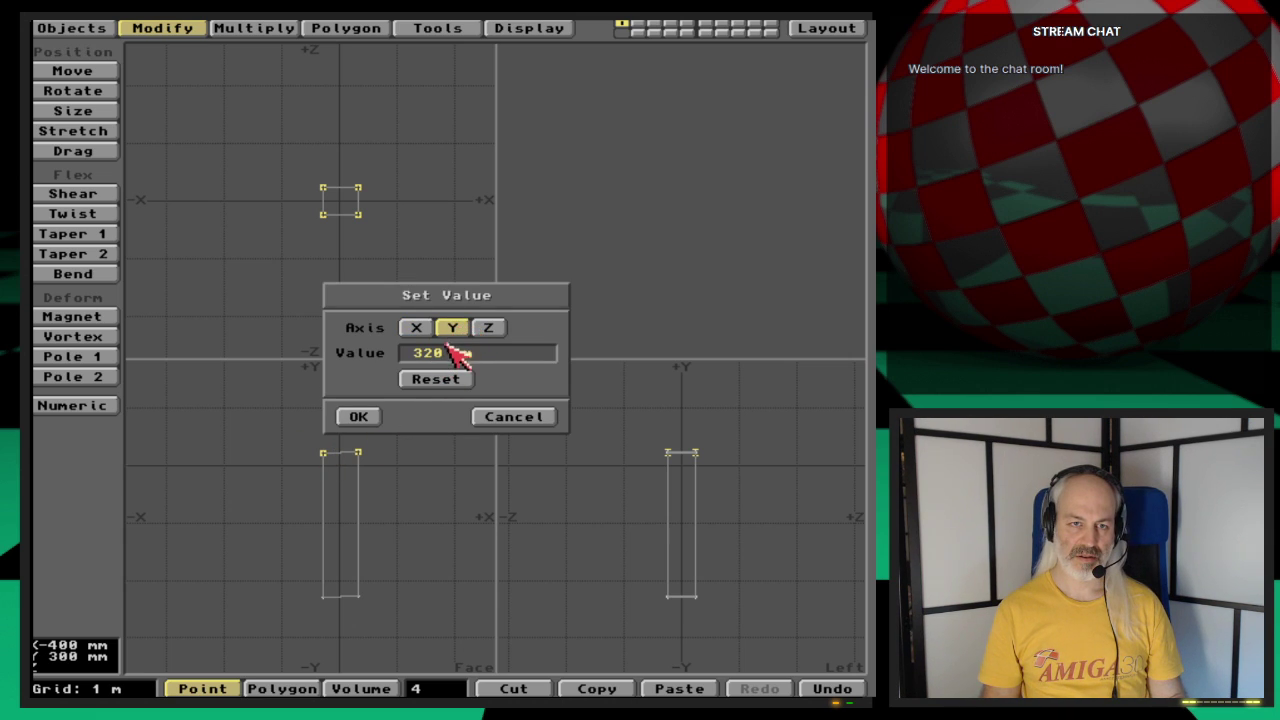
pyautogui.click(455, 352)
pyautogui.press('BackSpace')
pyautogui.press('BackSpace')
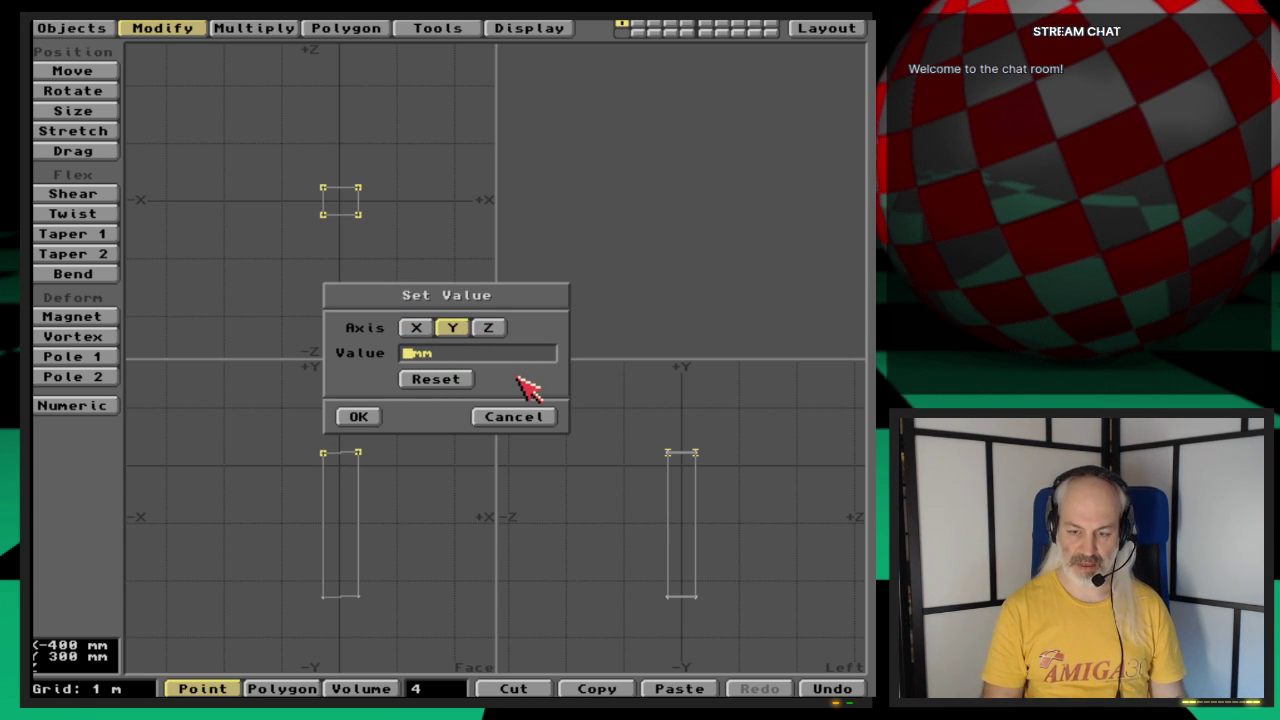
pyautogui.write('320')
pyautogui.press('Return')
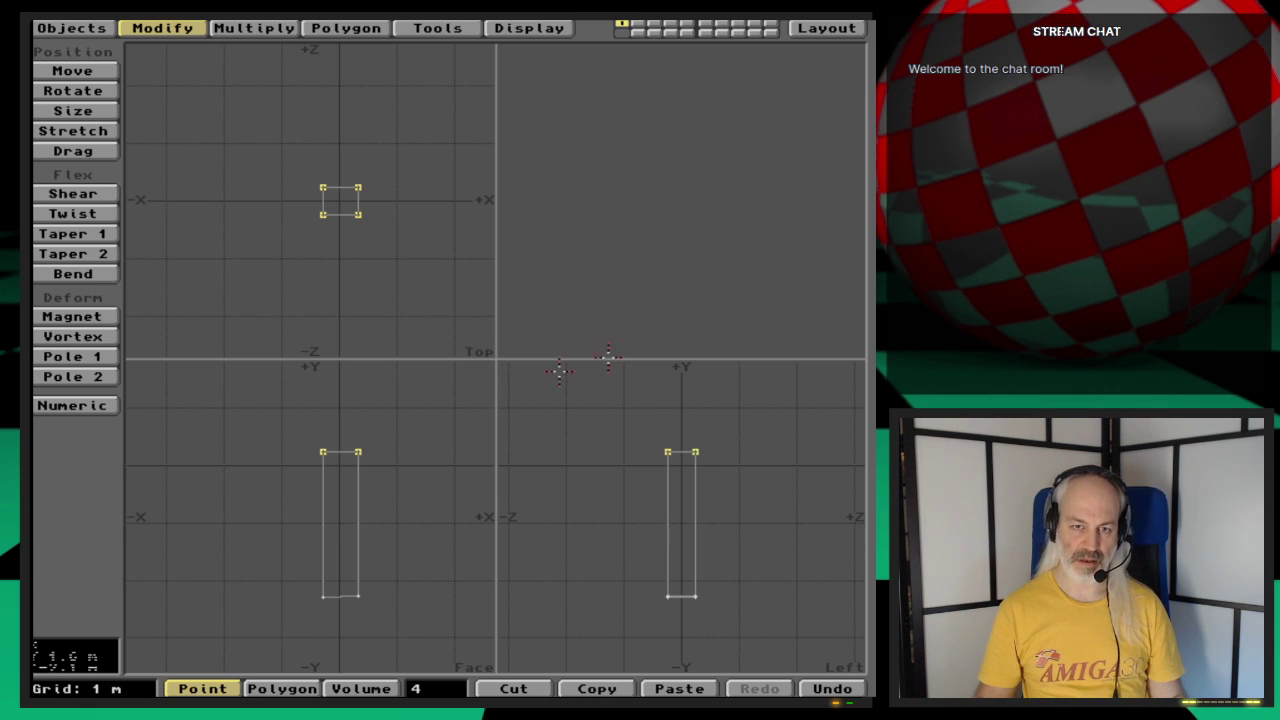
# Step: Level the leg's bottom end by setting the Y value of its four lower points to -2.3 m, and clear the selection
pyautogui.press('/')
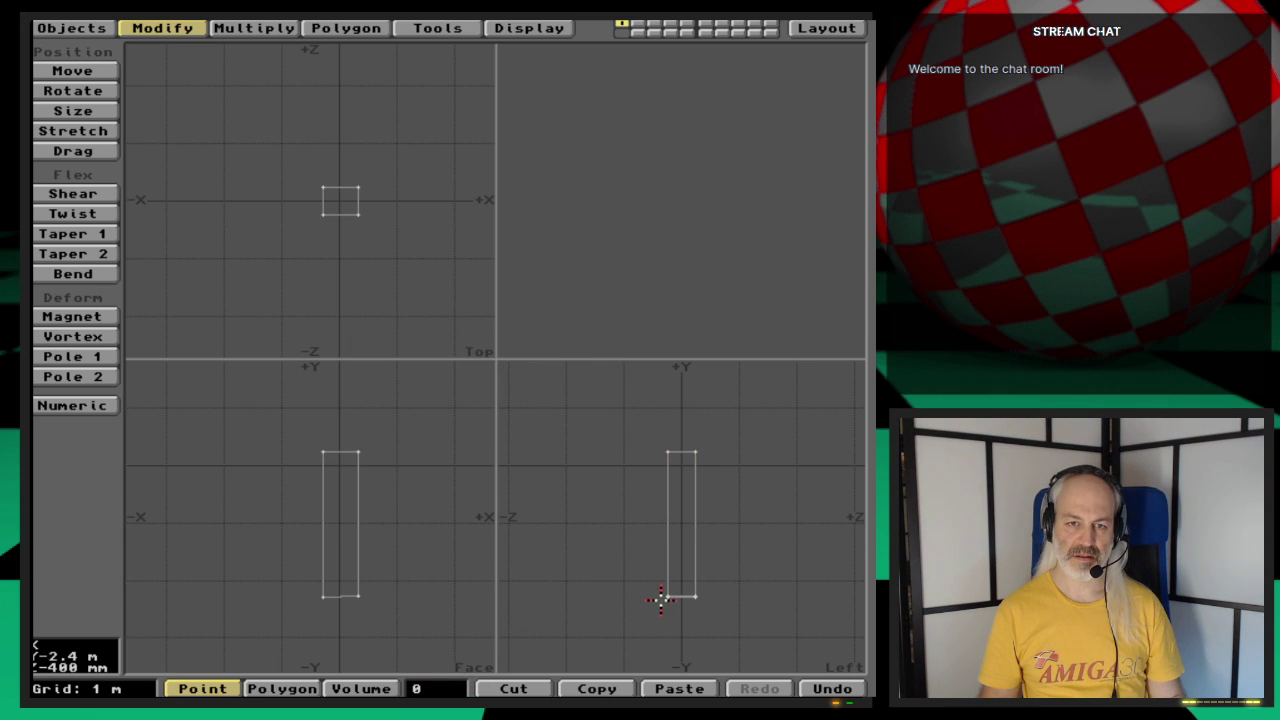
pyautogui.press('space')
pyautogui.press('space')
pyautogui.press('space')
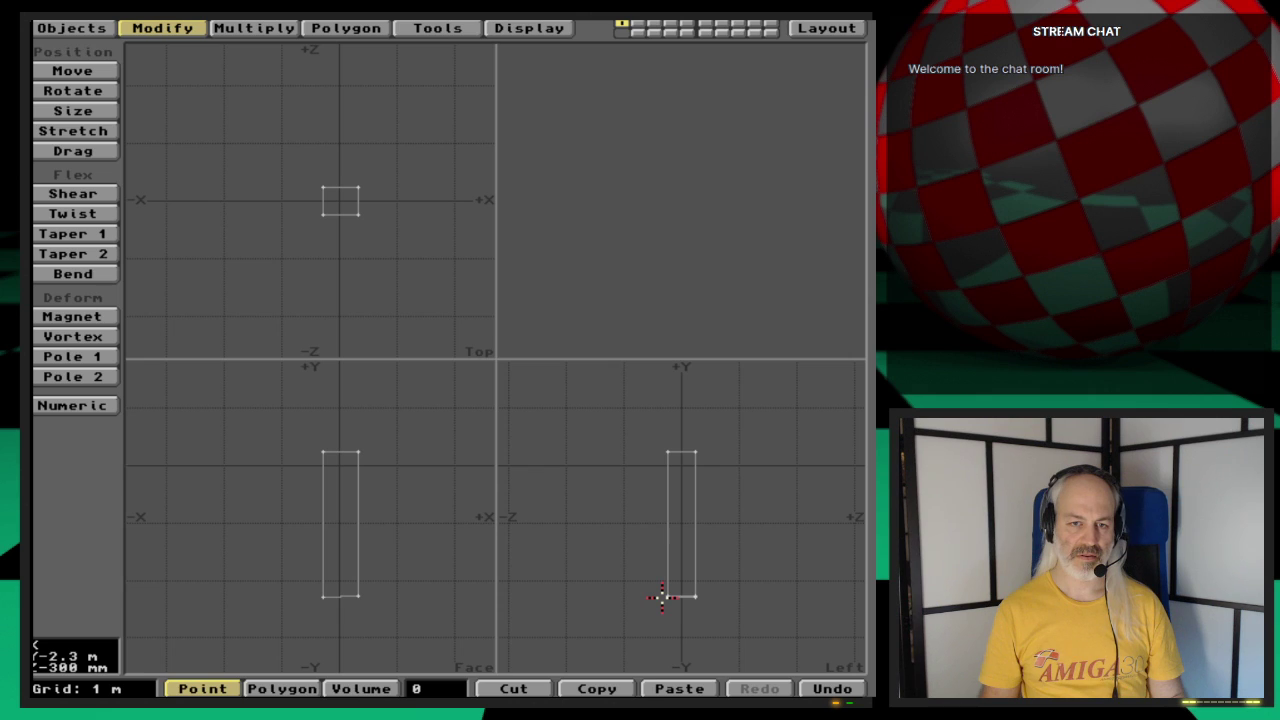
pyautogui.click(323, 596)
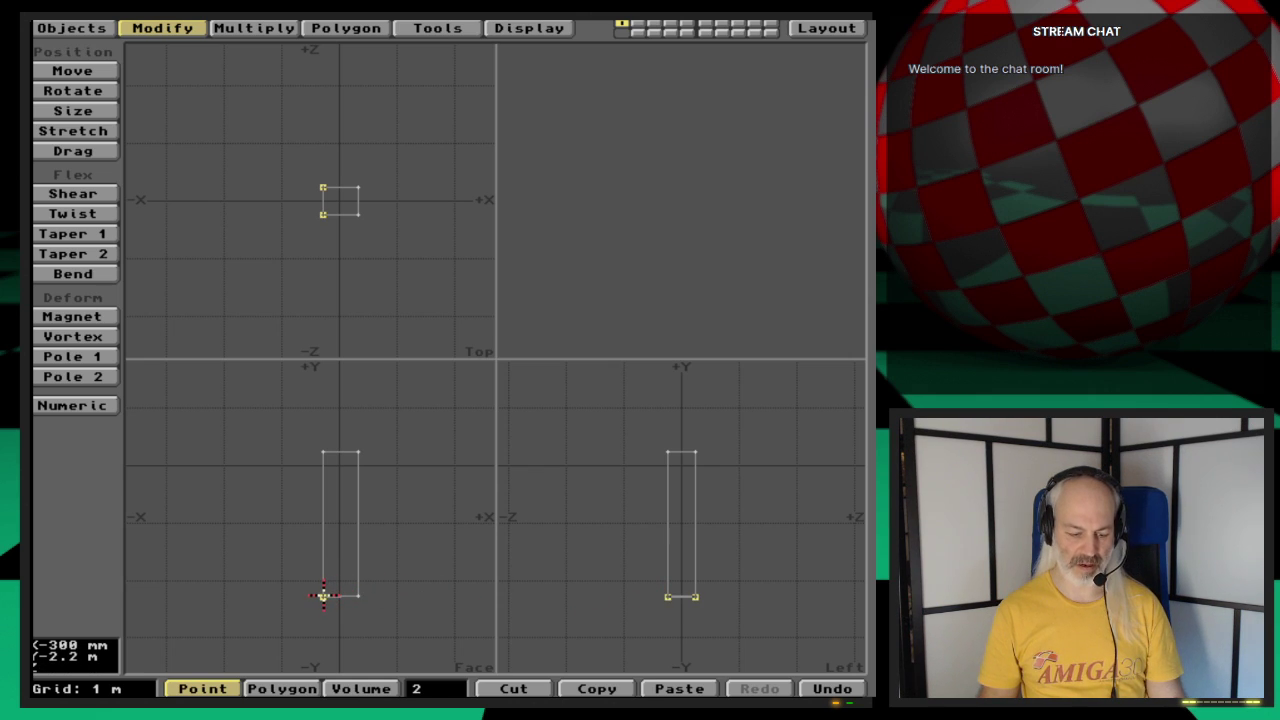
pyautogui.press('i')
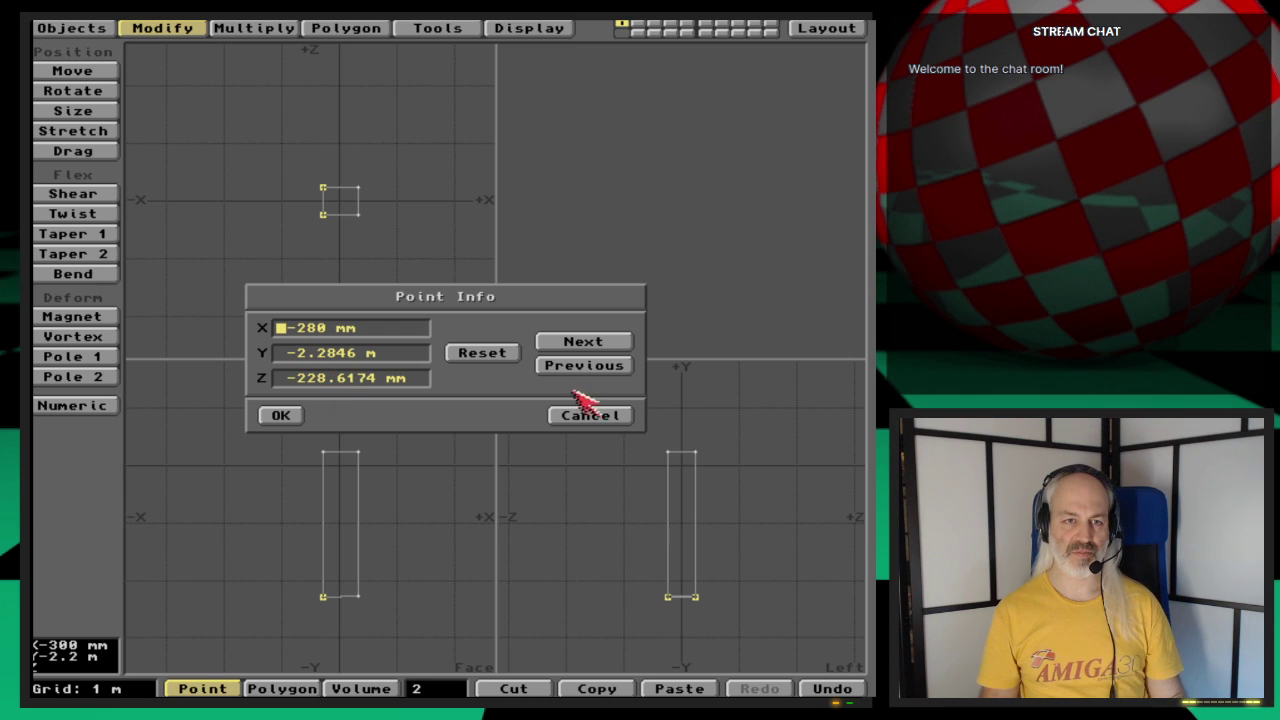
pyautogui.click(591, 416)
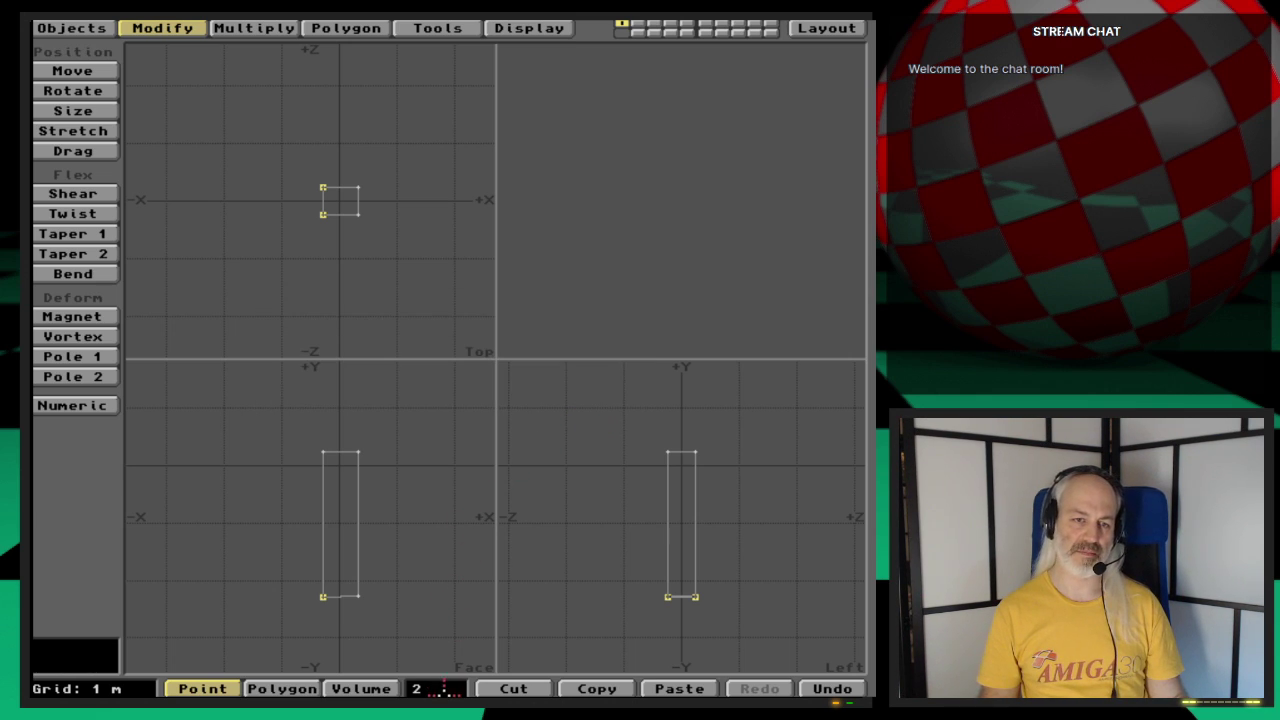
pyautogui.click(323, 596)
pyautogui.moveTo(323, 596); pyautogui.dragTo(367, 597)
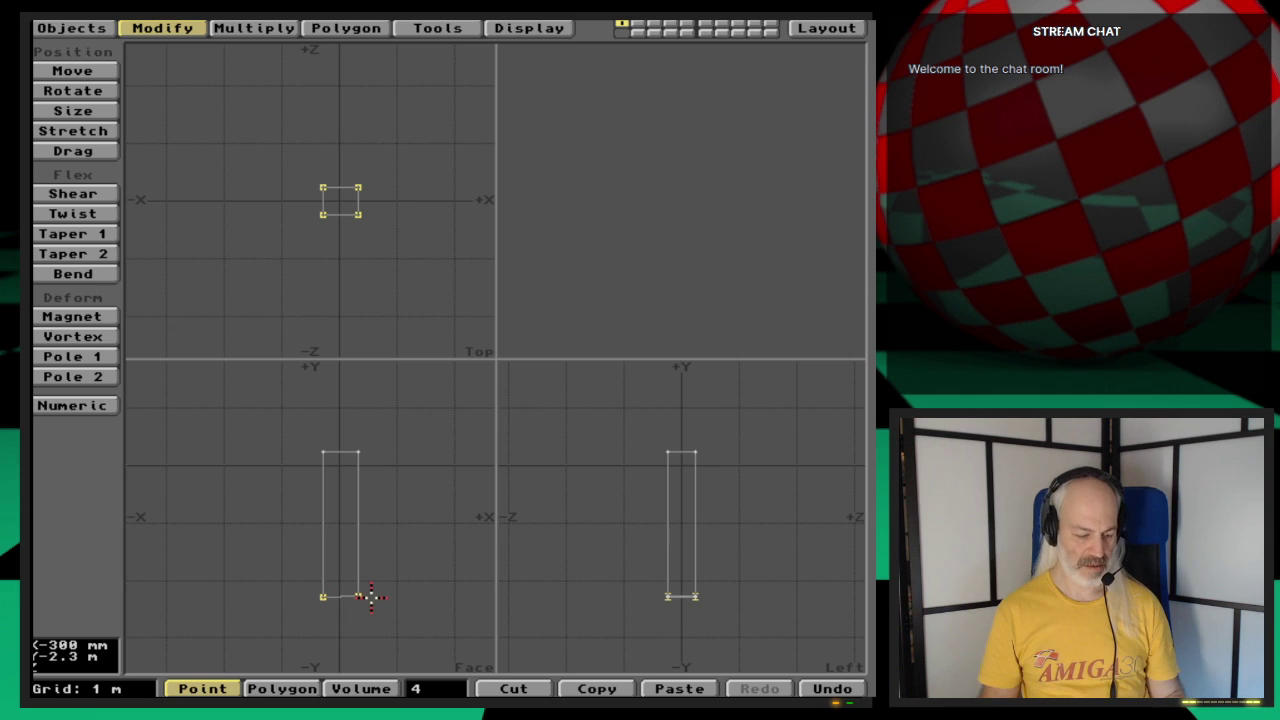
pyautogui.hotkey('ctrl', 'v')
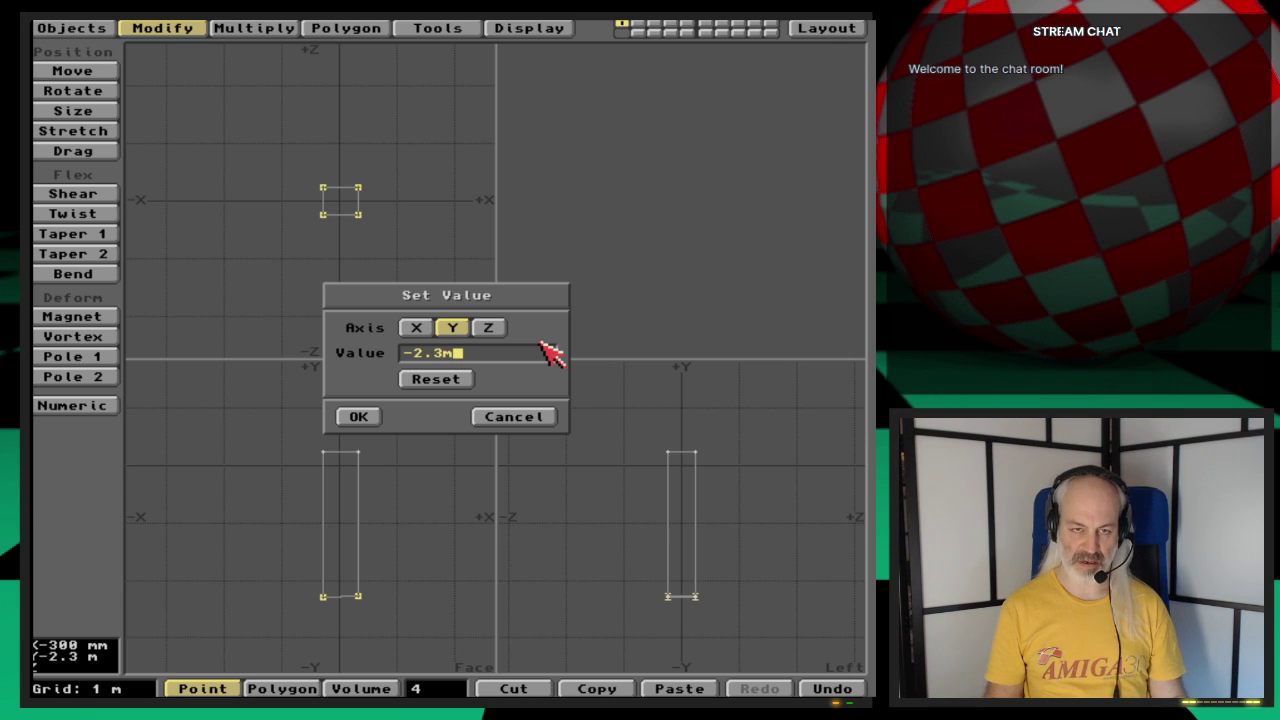
pyautogui.press('Return')
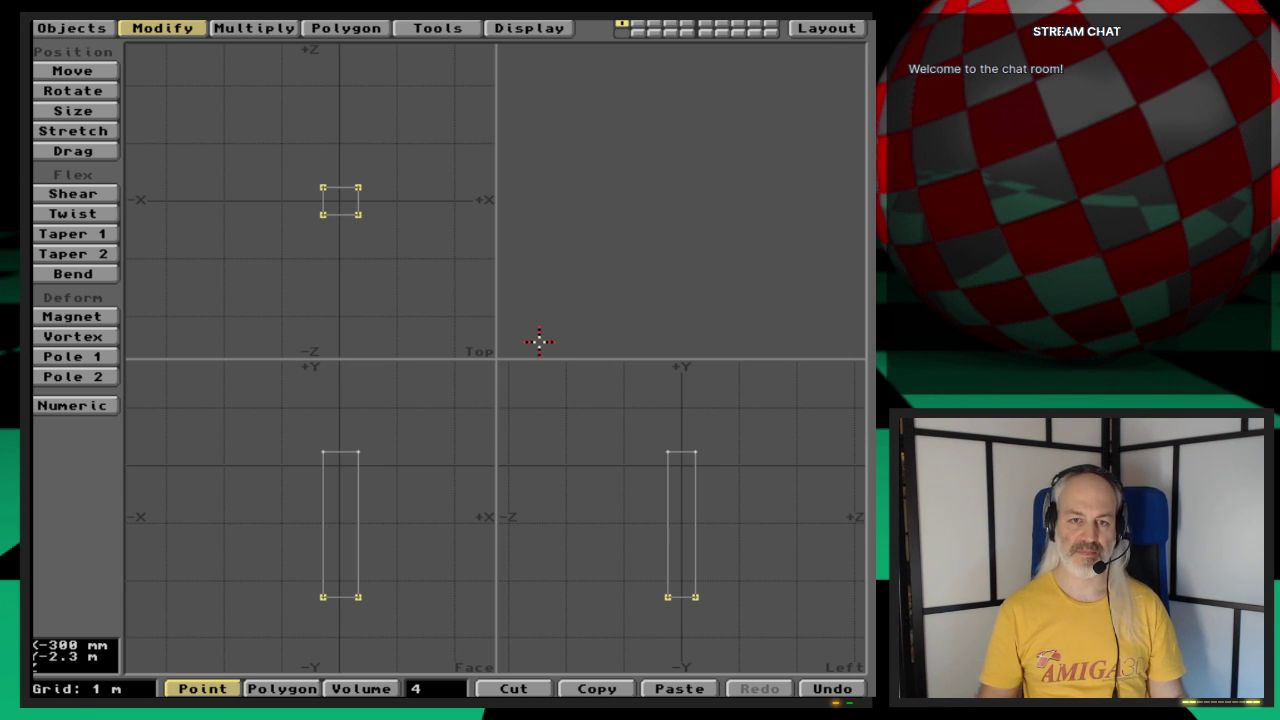
pyautogui.click(400, 622)
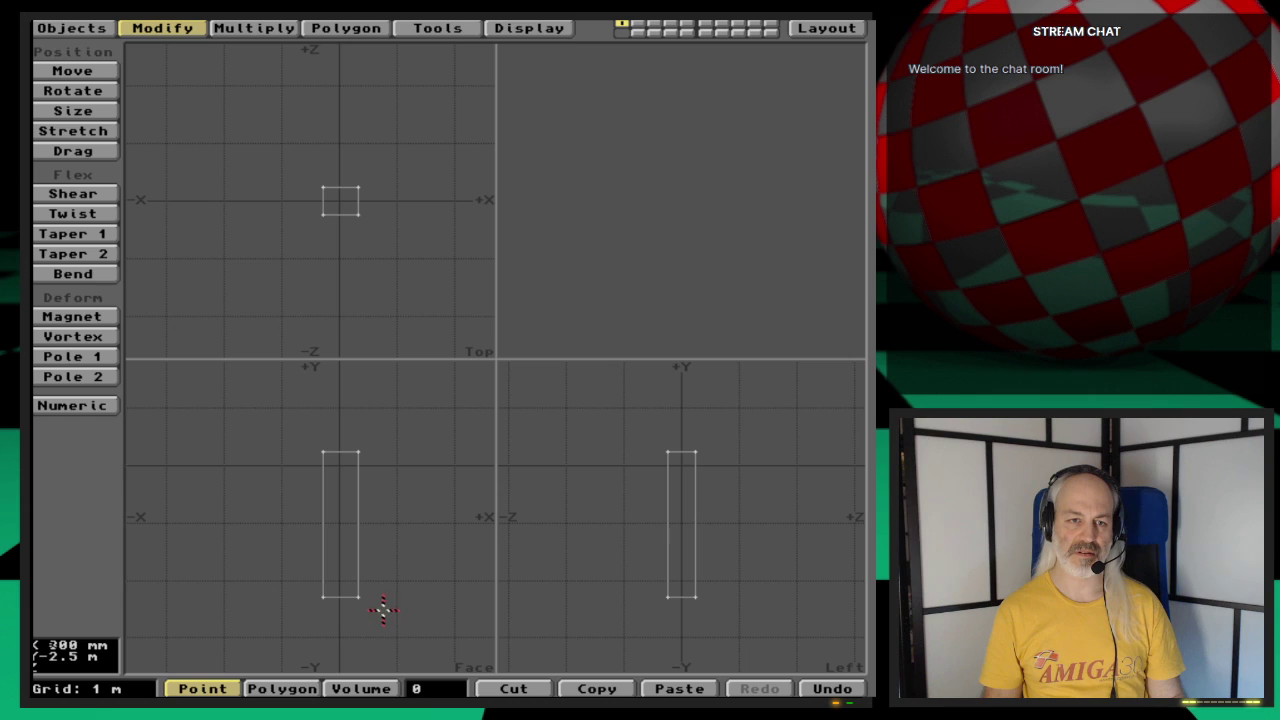
# Step: Export the straightened leg to replace the RightGear-UpperLeg object in the scene, and switch to Layout
pyautogui.click(74, 29)
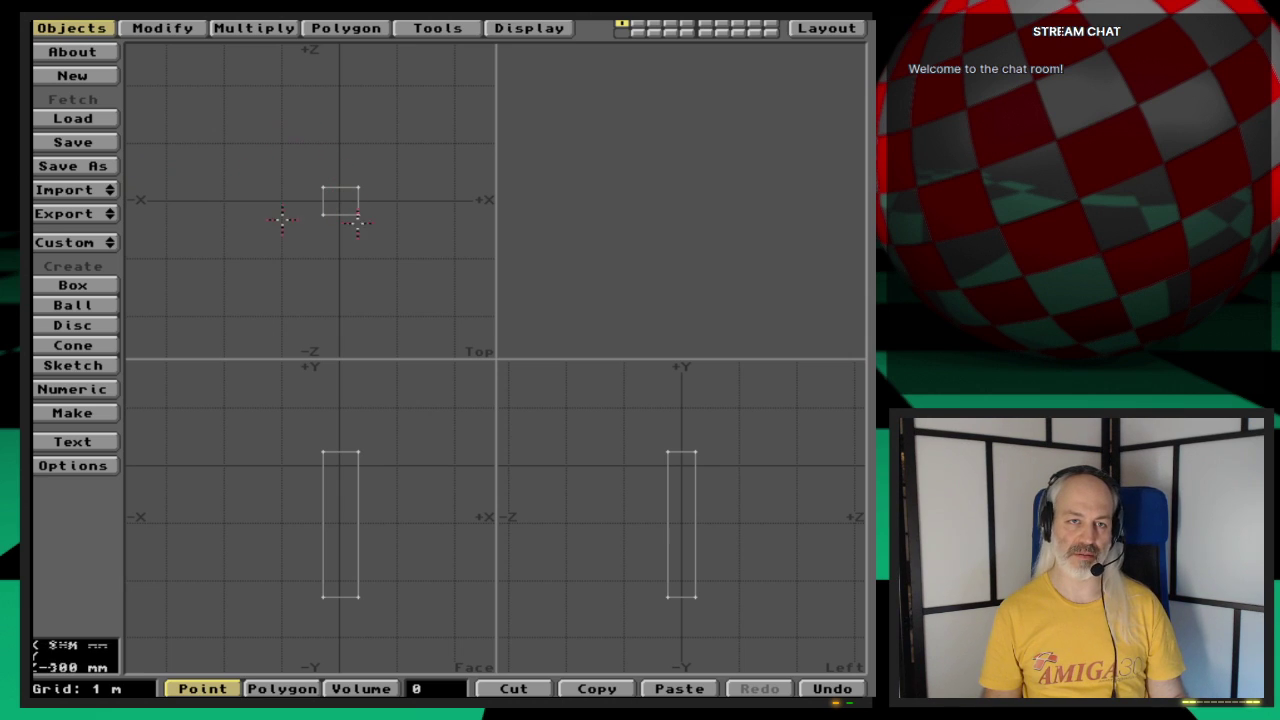
pyautogui.click(88, 190)
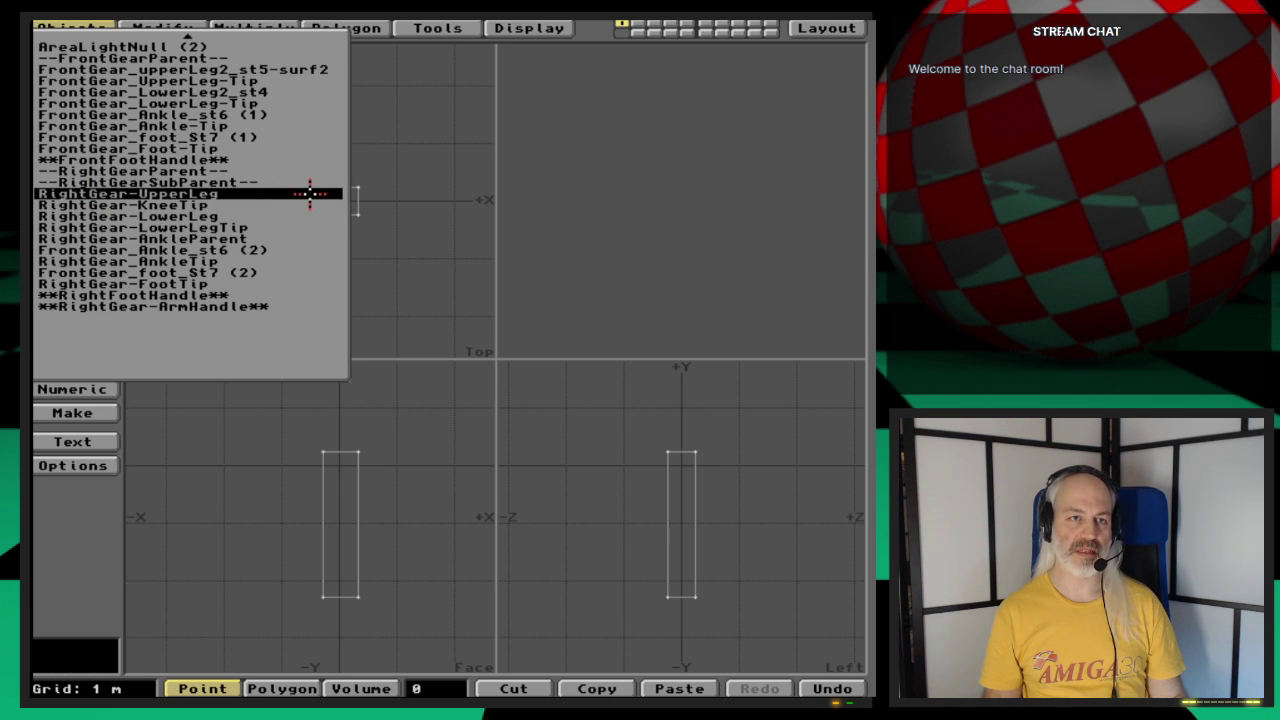
pyautogui.click(426, 263)
pyautogui.click(80, 211)
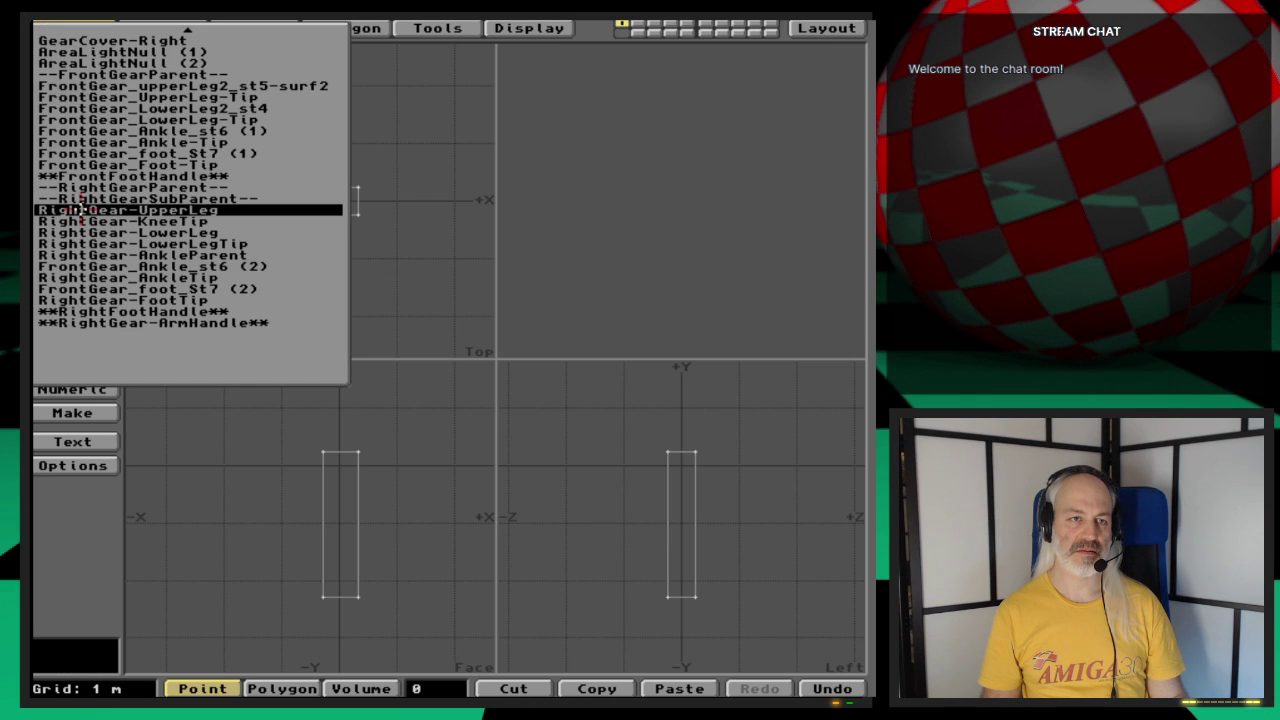
pyautogui.click(275, 210)
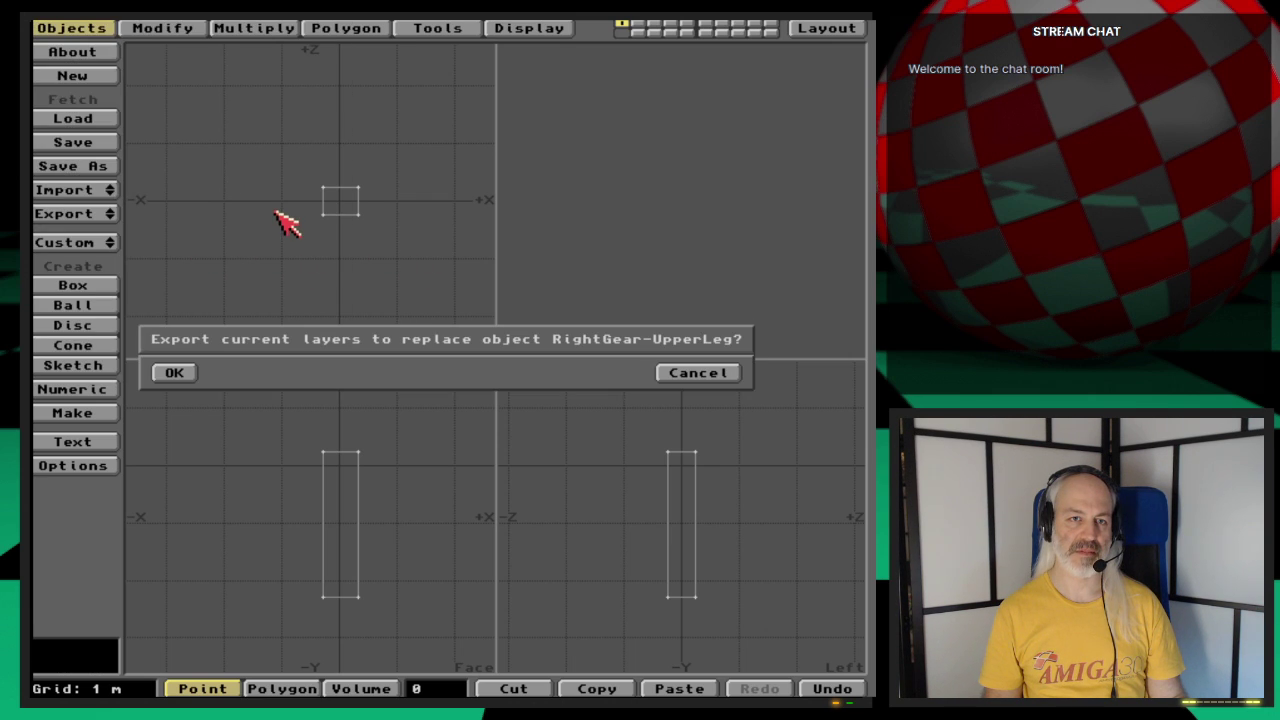
pyautogui.click(174, 375)
pyautogui.press('super+m')
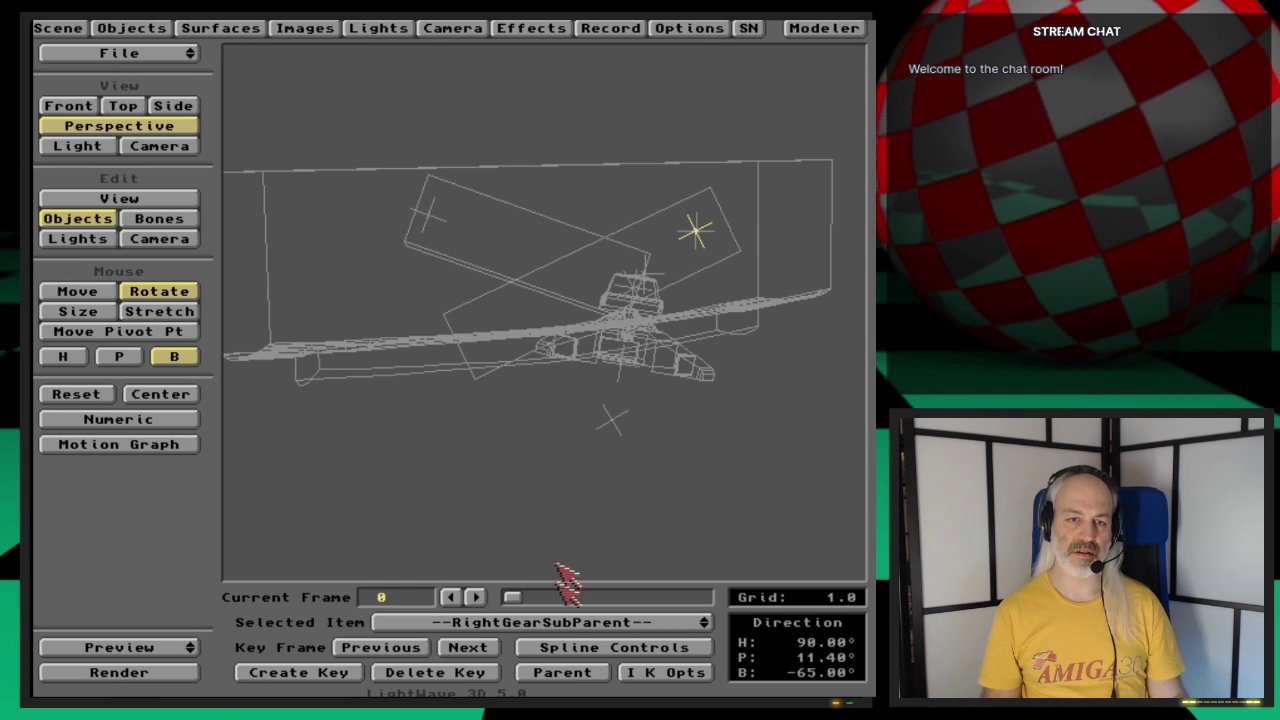
# Step: Scrub the timeline to frame 23, review the IK options of --RightGearSubParent--, and return to frame 0
pyautogui.moveTo(512, 596); pyautogui.dragTo(538, 579)
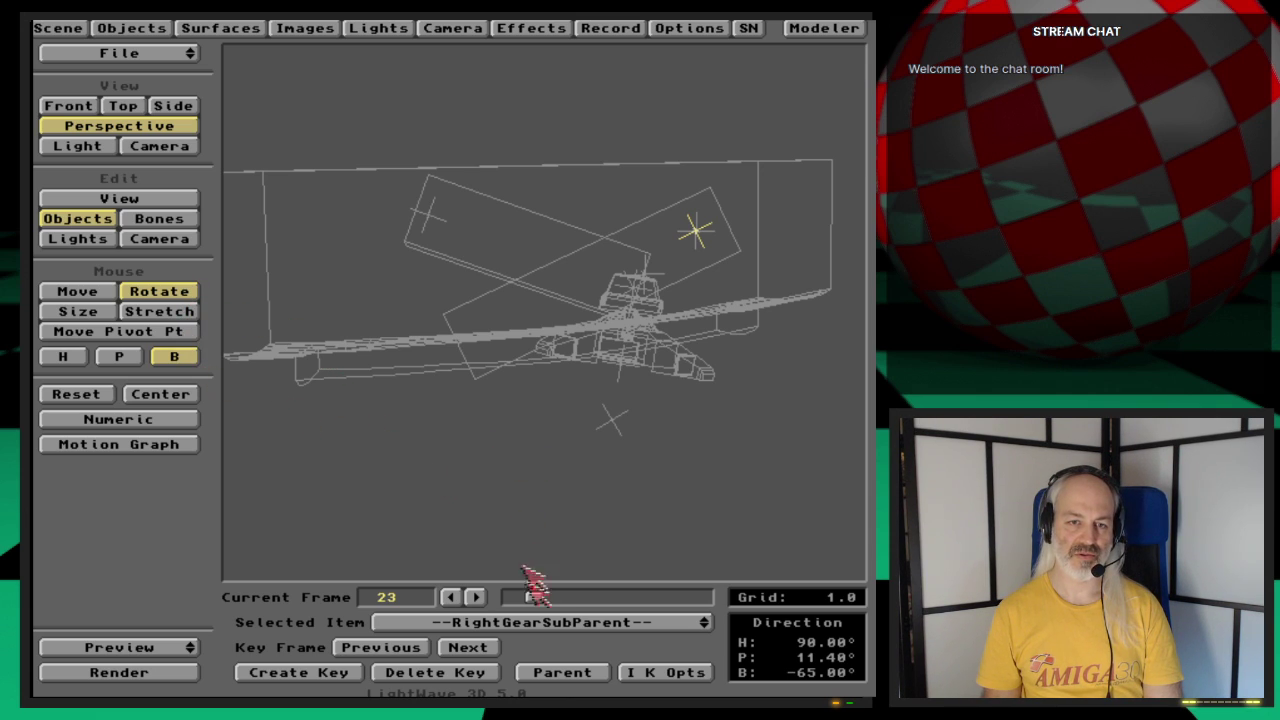
pyautogui.click(632, 672)
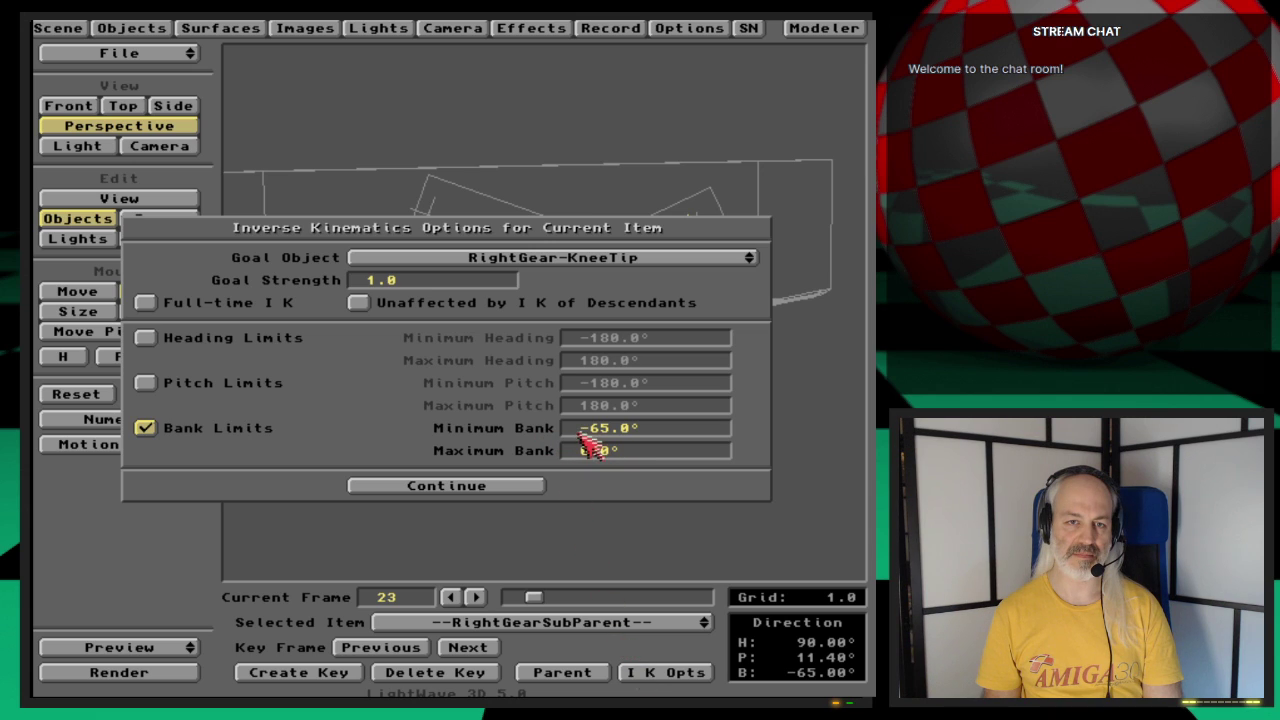
pyautogui.click(530, 487)
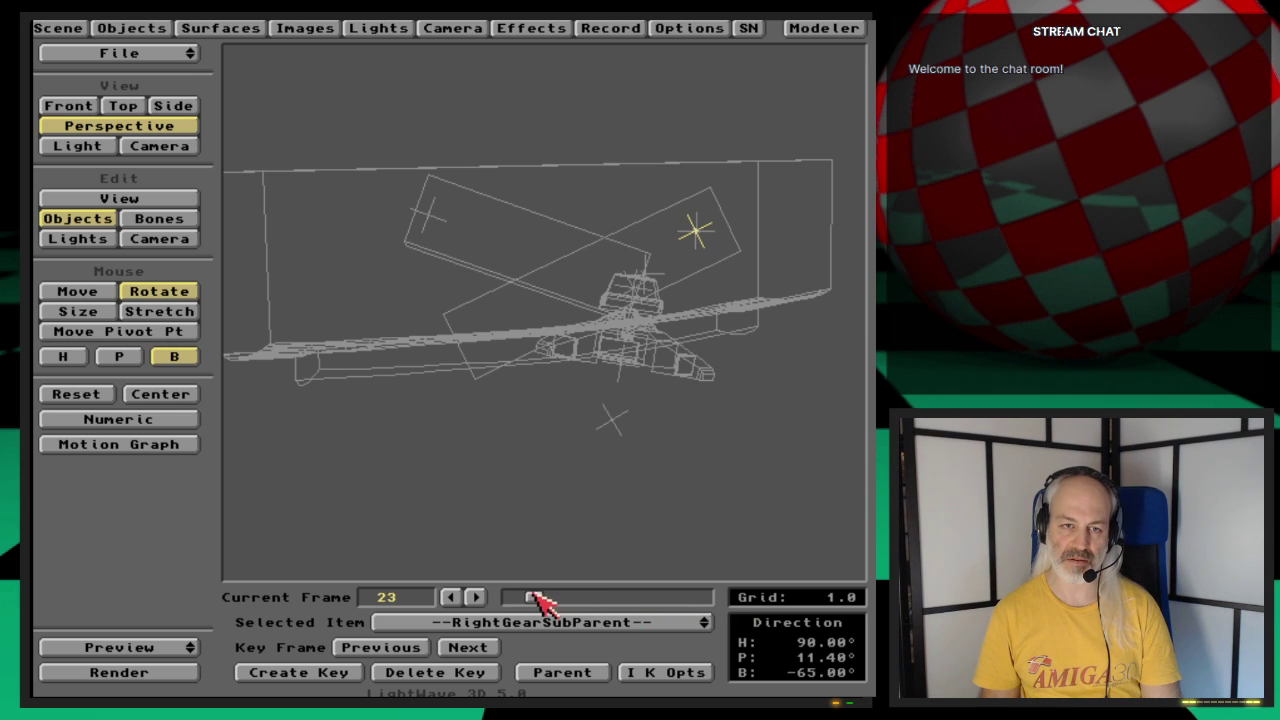
pyautogui.moveTo(531, 596); pyautogui.dragTo(508, 577)
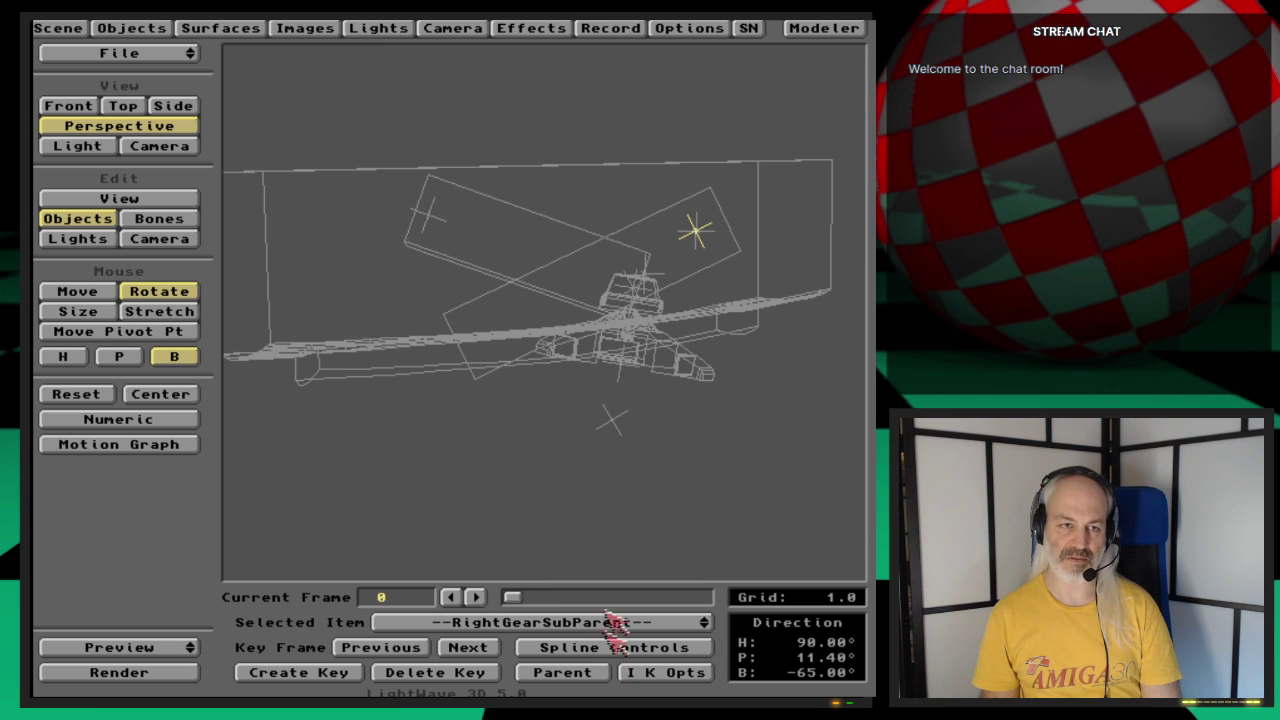
# Step: Set the minimum bank limit of --RightGearSubParent-- to -75° in its IK options
pyautogui.click(660, 676)
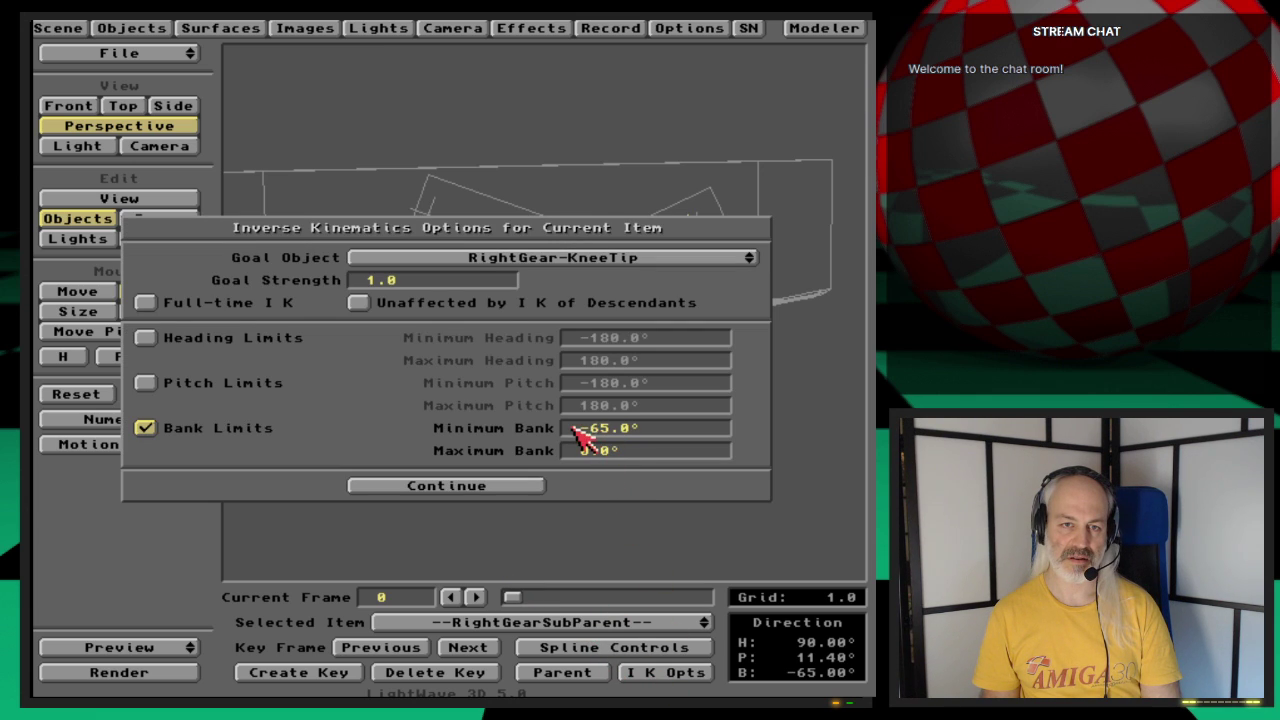
pyautogui.click(606, 428)
pyautogui.press('BackSpace')
pyautogui.write('7')
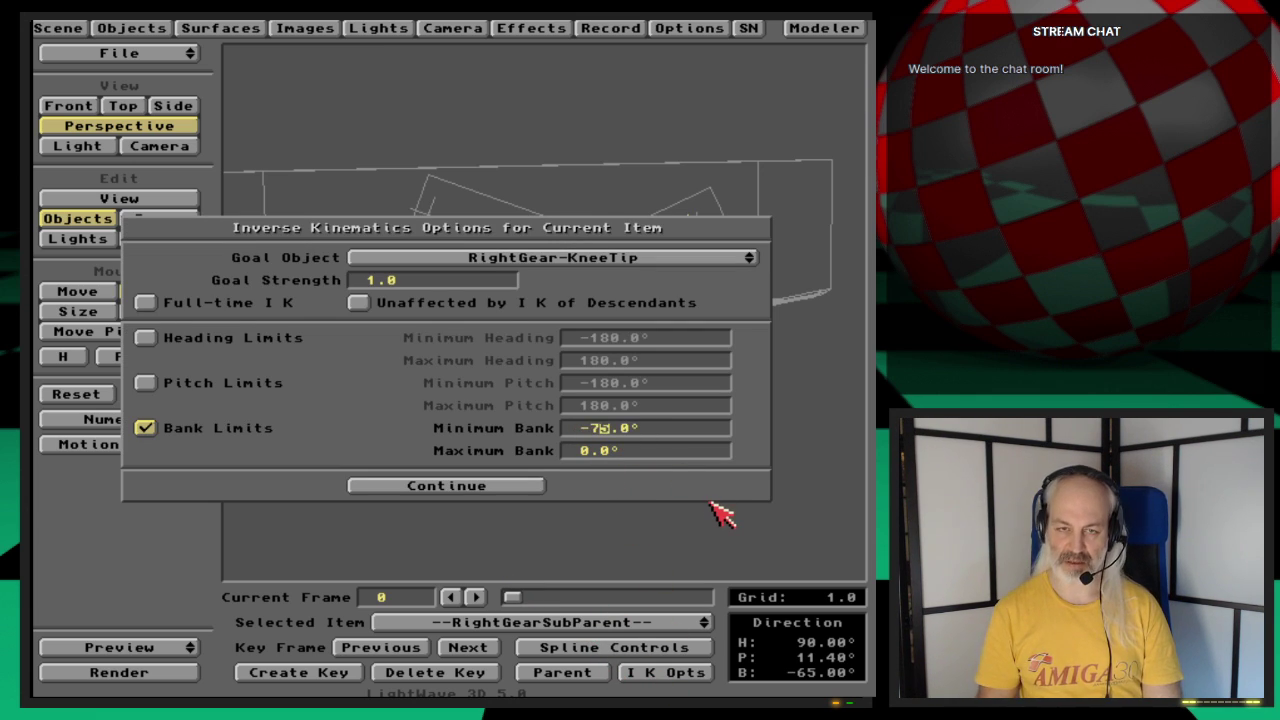
pyautogui.click(527, 487)
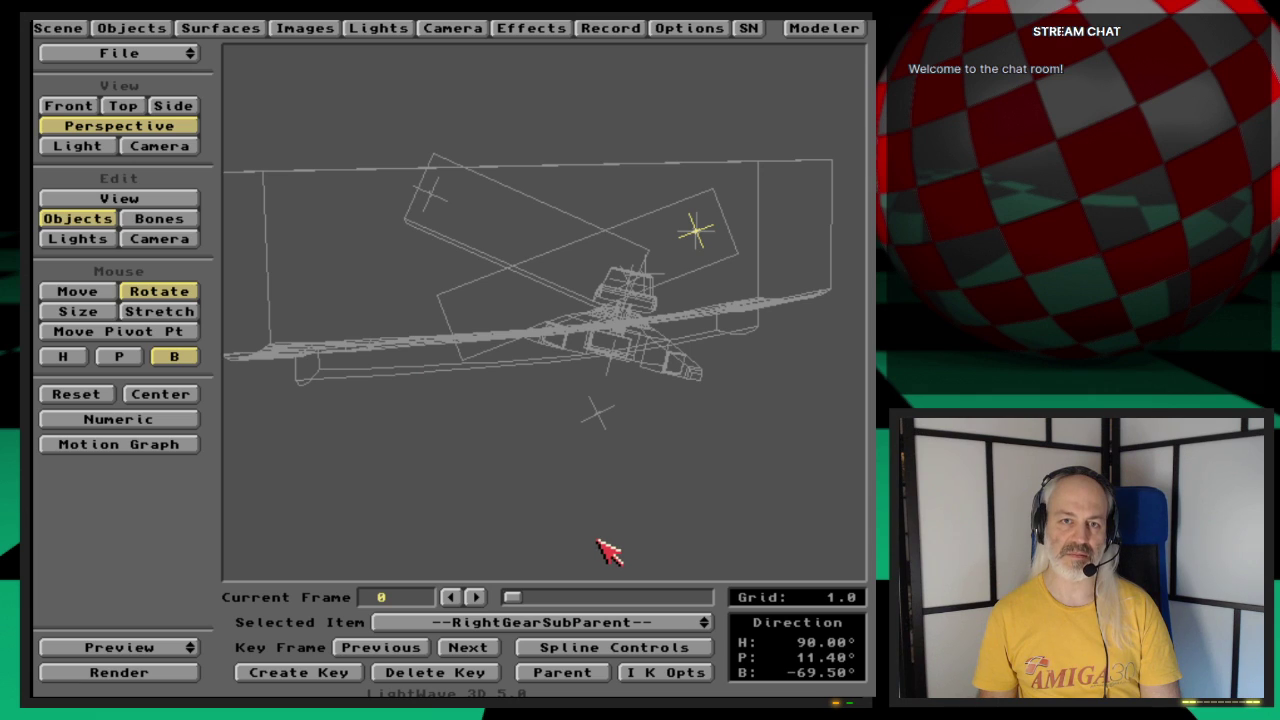
# Step: Set the minimum bank limit of --RightGearSubParent-- to -125° and keep the timeline at frame 0
pyautogui.moveTo(590, 621); pyautogui.dragTo(676, 622)
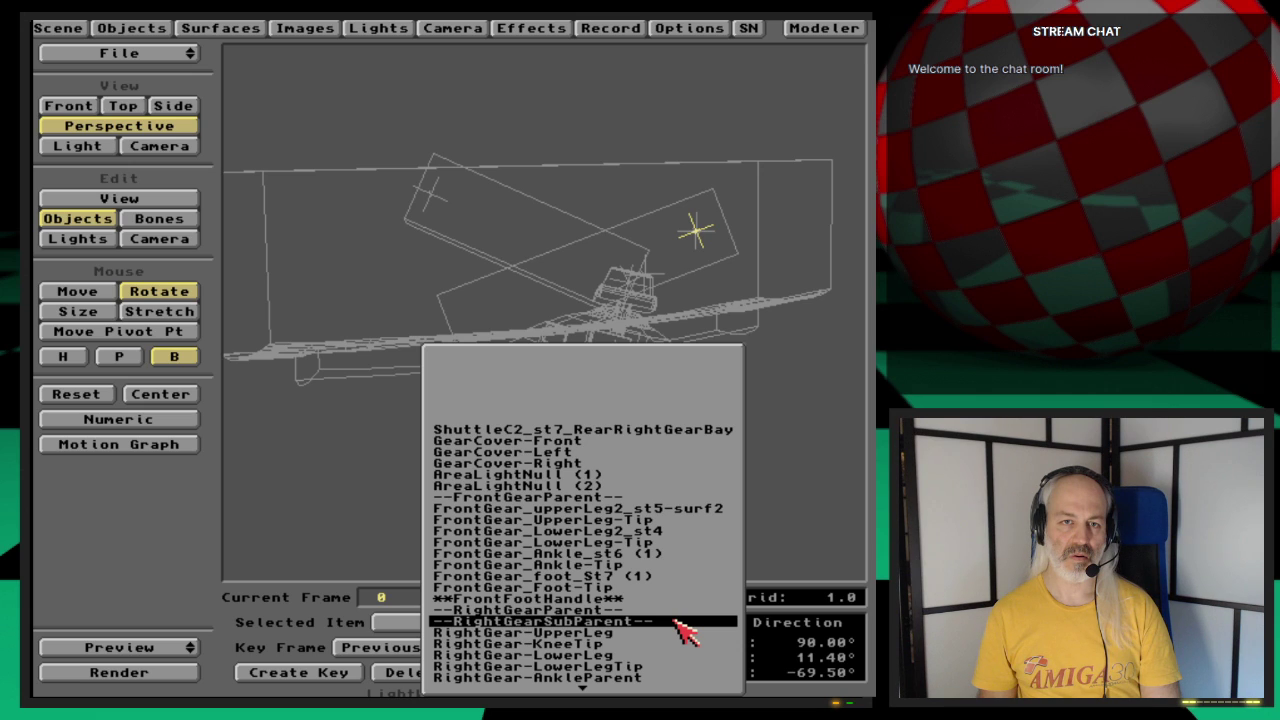
pyautogui.moveTo(686, 628); pyautogui.dragTo(686, 632)
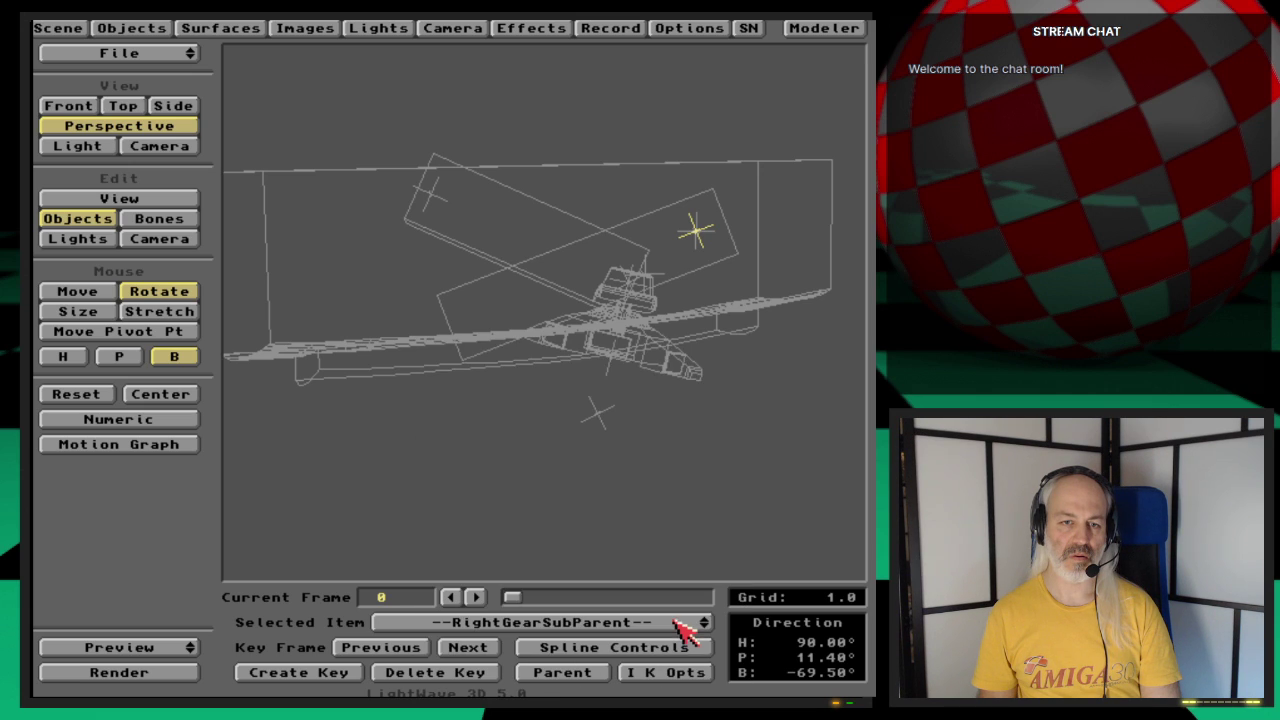
pyautogui.click(686, 674)
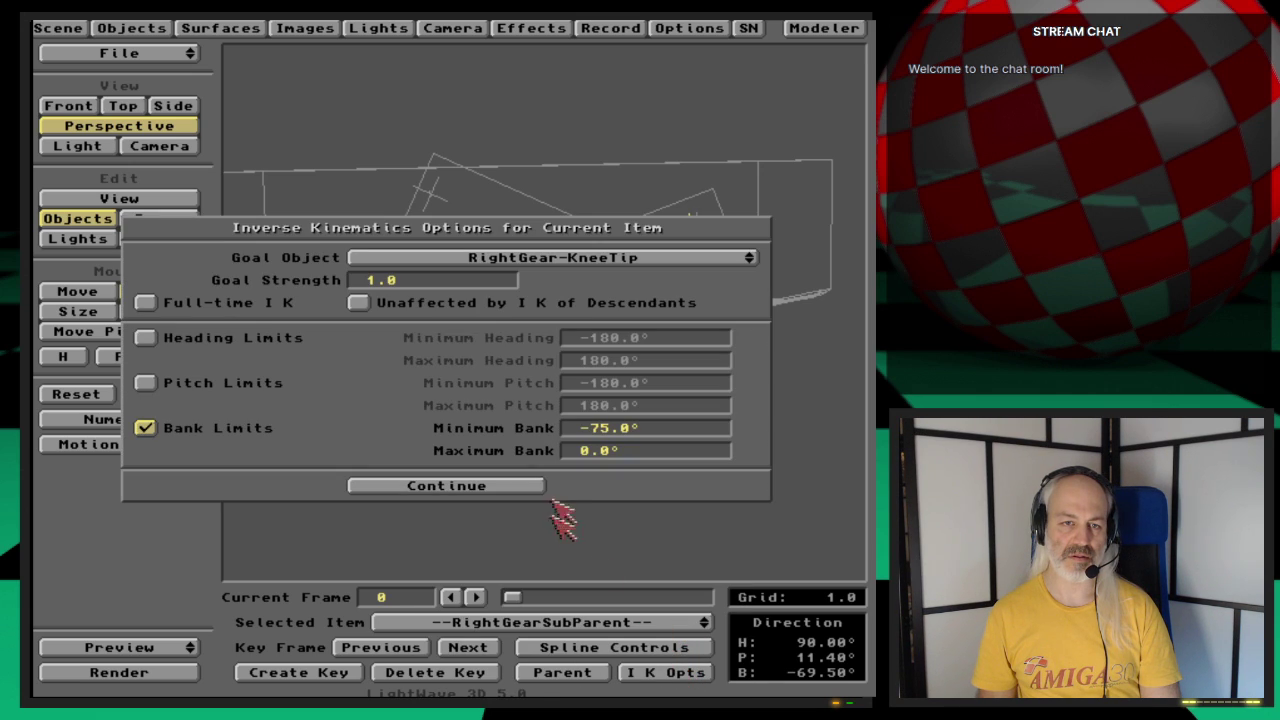
pyautogui.click(602, 430)
pyautogui.press('BackSpace')
pyautogui.write('12')
pyautogui.press('Return')
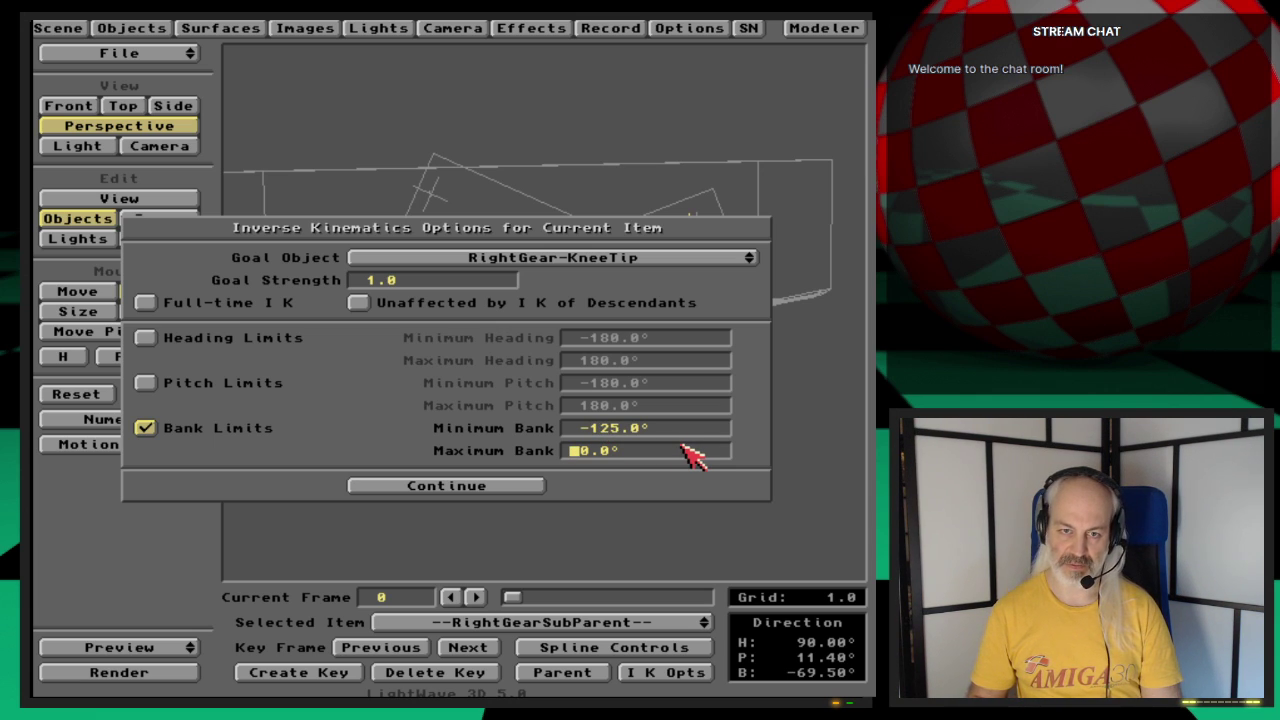
pyautogui.click(533, 485)
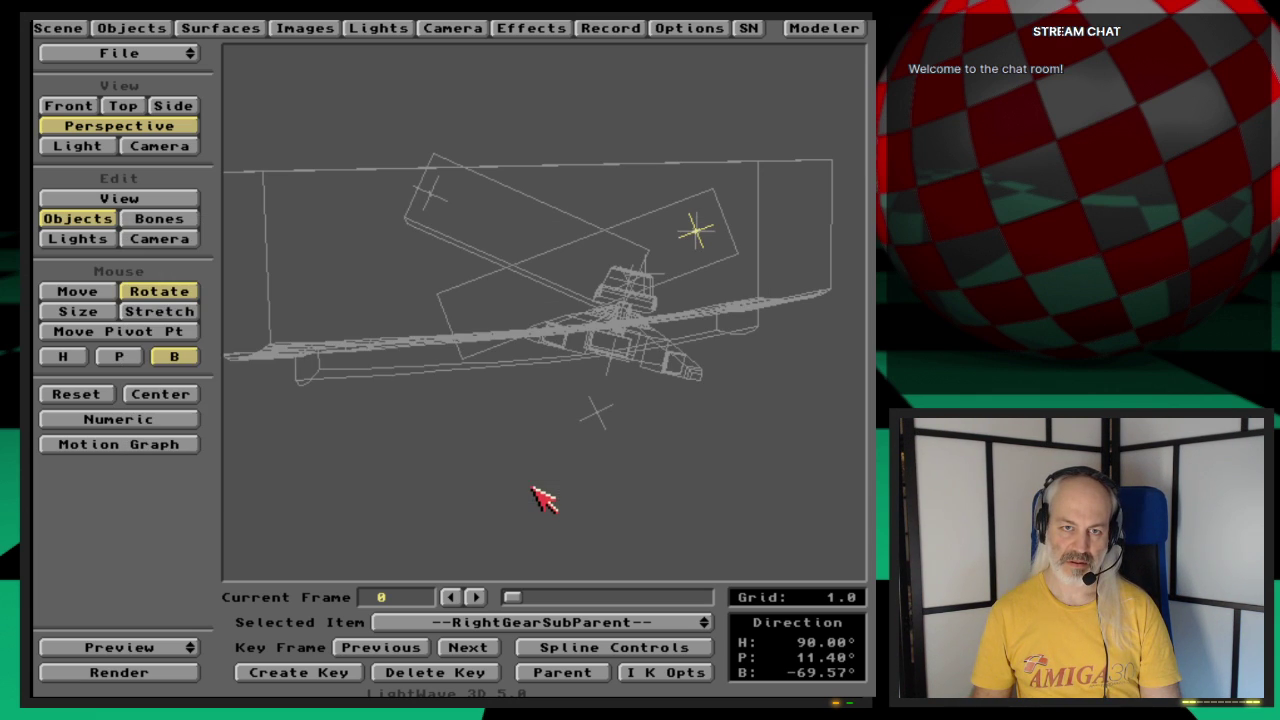
pyautogui.moveTo(515, 600)
pyautogui.mouseDown()
pyautogui.moveTo(529, 600)
pyautogui.moveTo(495, 605)
pyautogui.mouseUp()
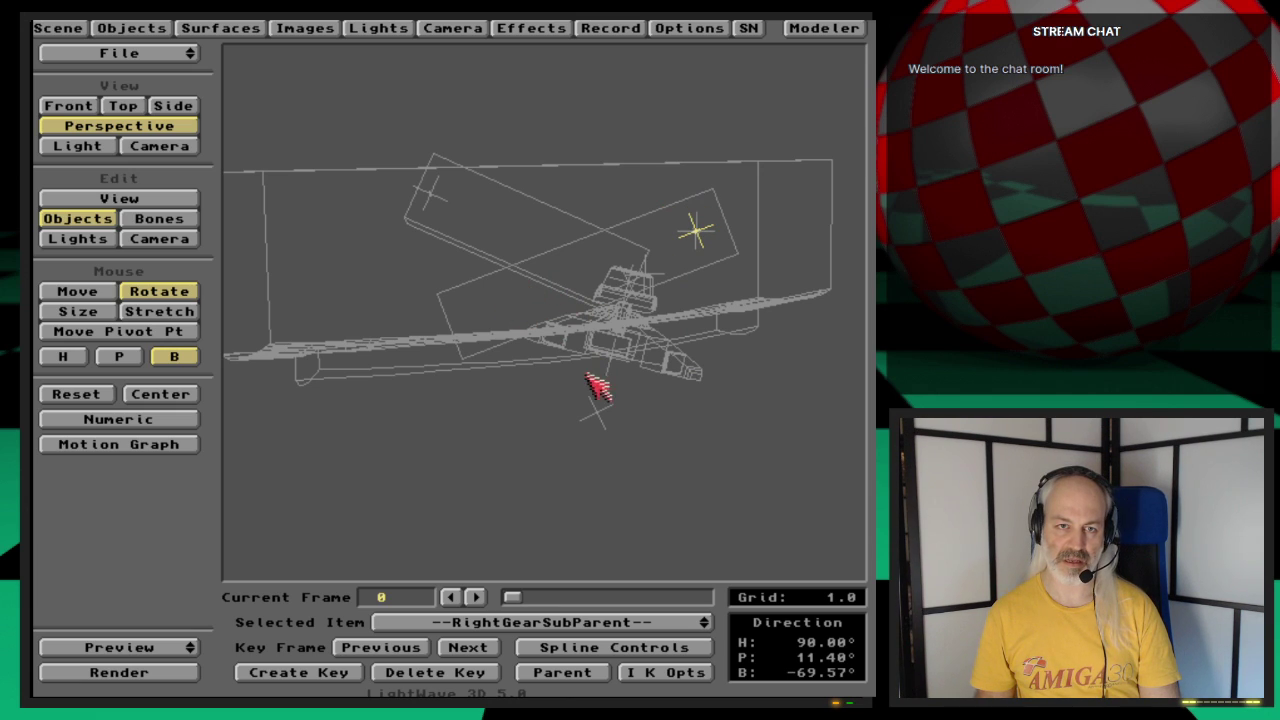
# Step: Try moving RightGear-KneeTip along its Y and X axes to test how the leg responds
pyautogui.press('Down')
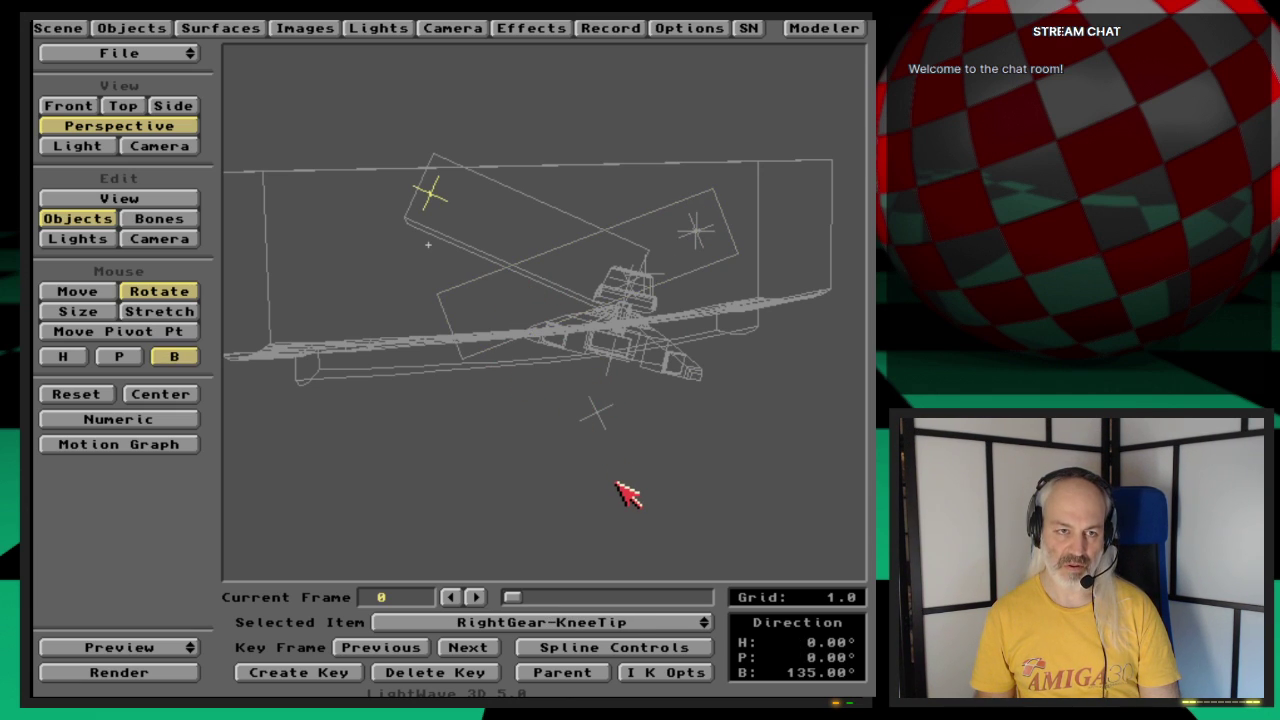
pyautogui.click(106, 291)
pyautogui.click(130, 357)
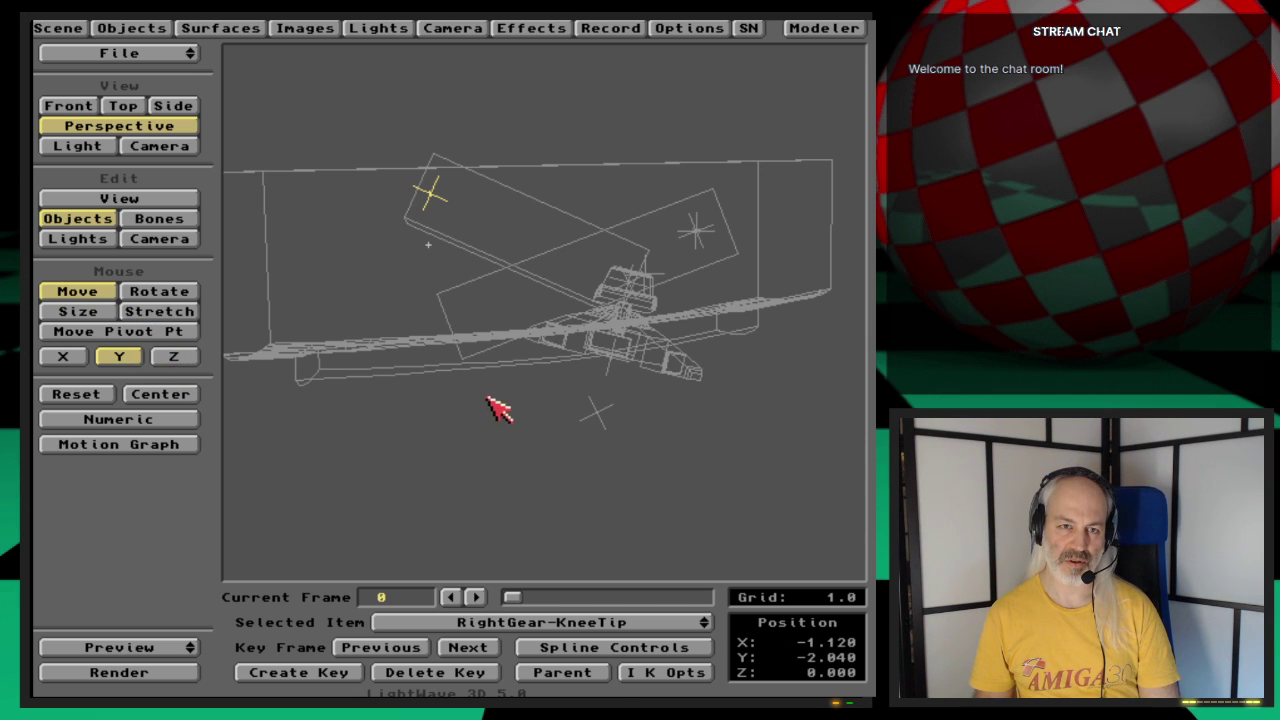
pyautogui.moveTo(497, 410)
pyautogui.mouseDown()
pyautogui.moveTo(497, 455)
pyautogui.moveTo(497, 340)
pyautogui.moveTo(500, 409)
pyautogui.mouseUp()
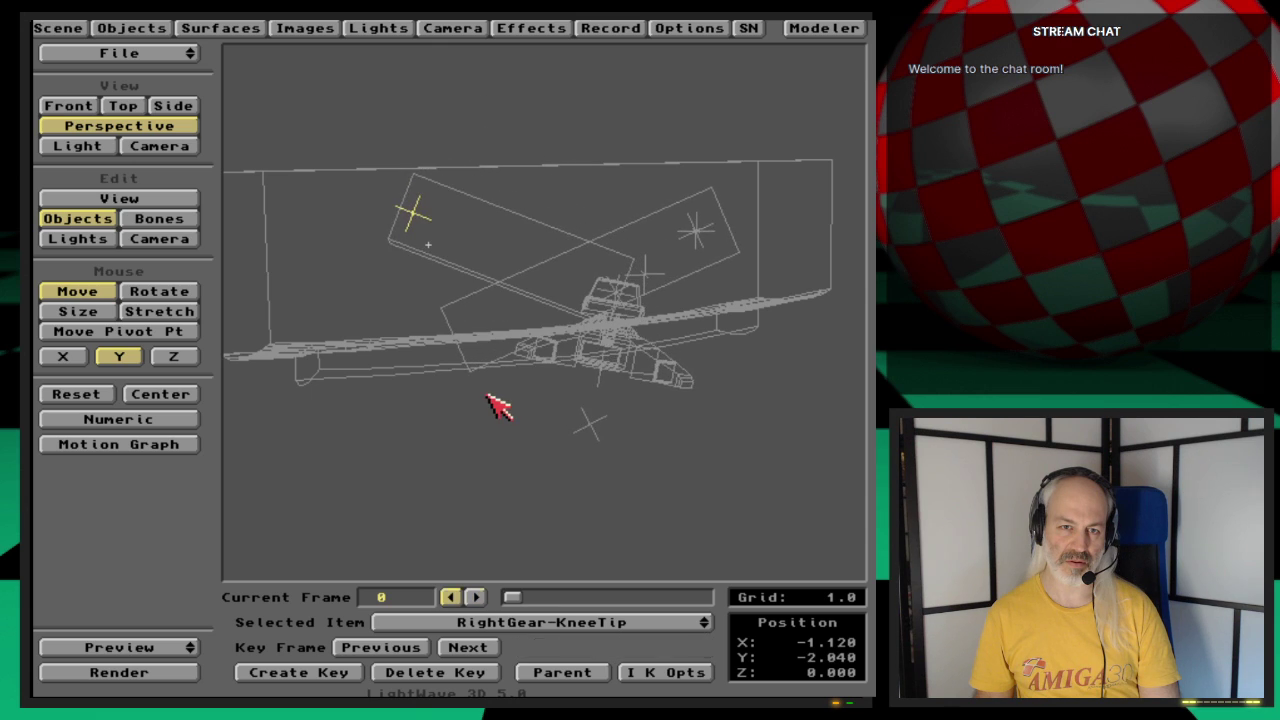
pyautogui.click(130, 356)
pyautogui.click(80, 358)
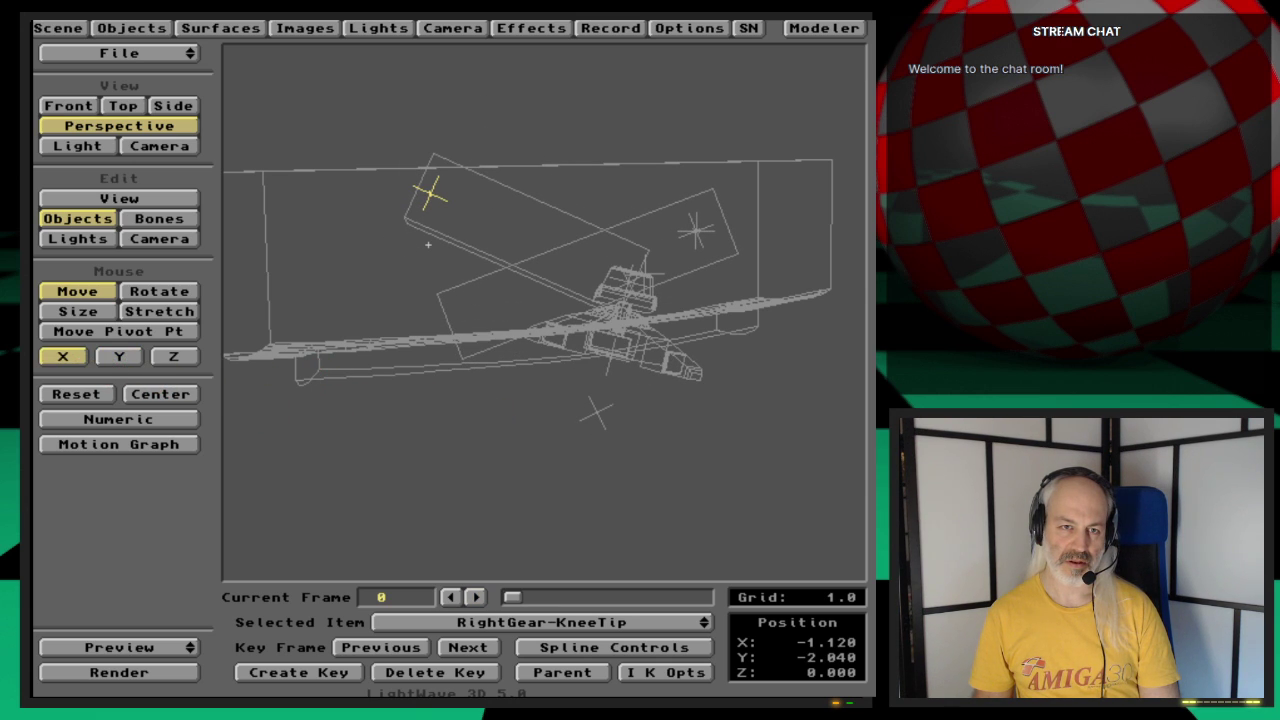
pyautogui.moveTo(320, 361)
pyautogui.mouseDown()
pyautogui.moveTo(365, 361)
pyautogui.moveTo(318, 358)
pyautogui.mouseUp()
# Step: Set the IK goal object of --RightGearSubParent-- to (none) and recheck its IK options
pyautogui.press('Up')
pyautogui.press('Up')
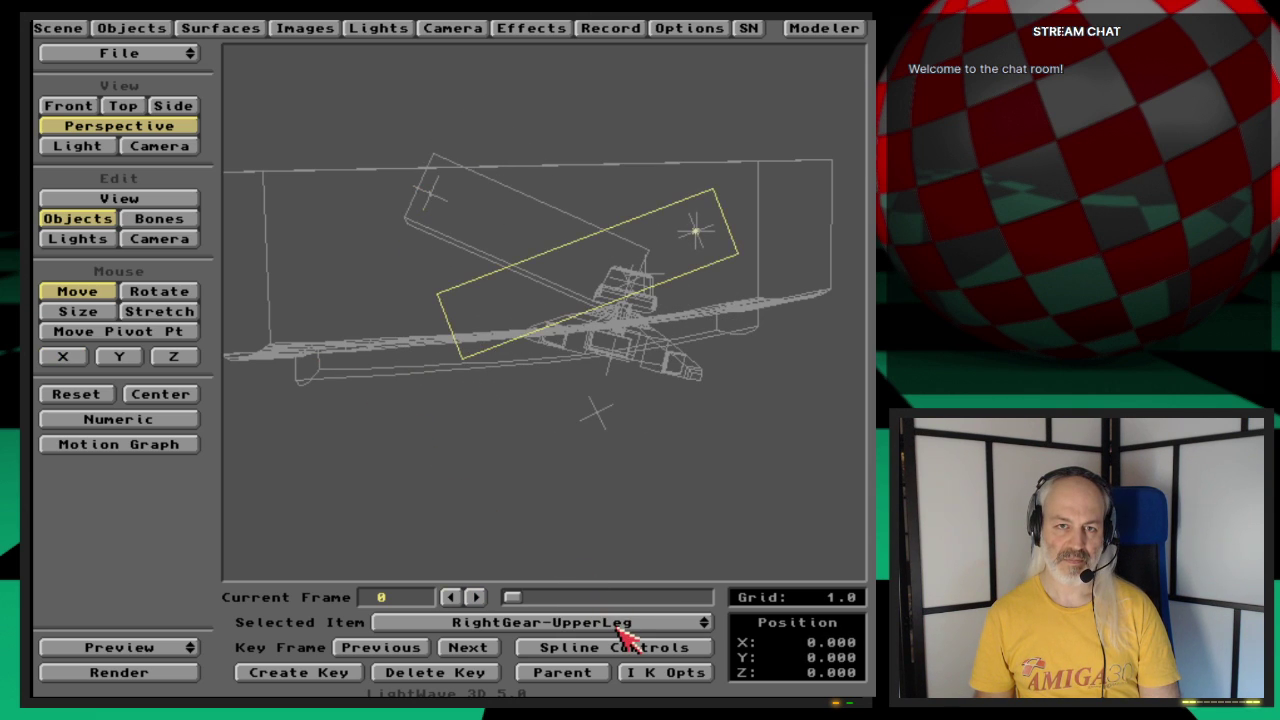
pyautogui.click(662, 672)
pyautogui.click(600, 260)
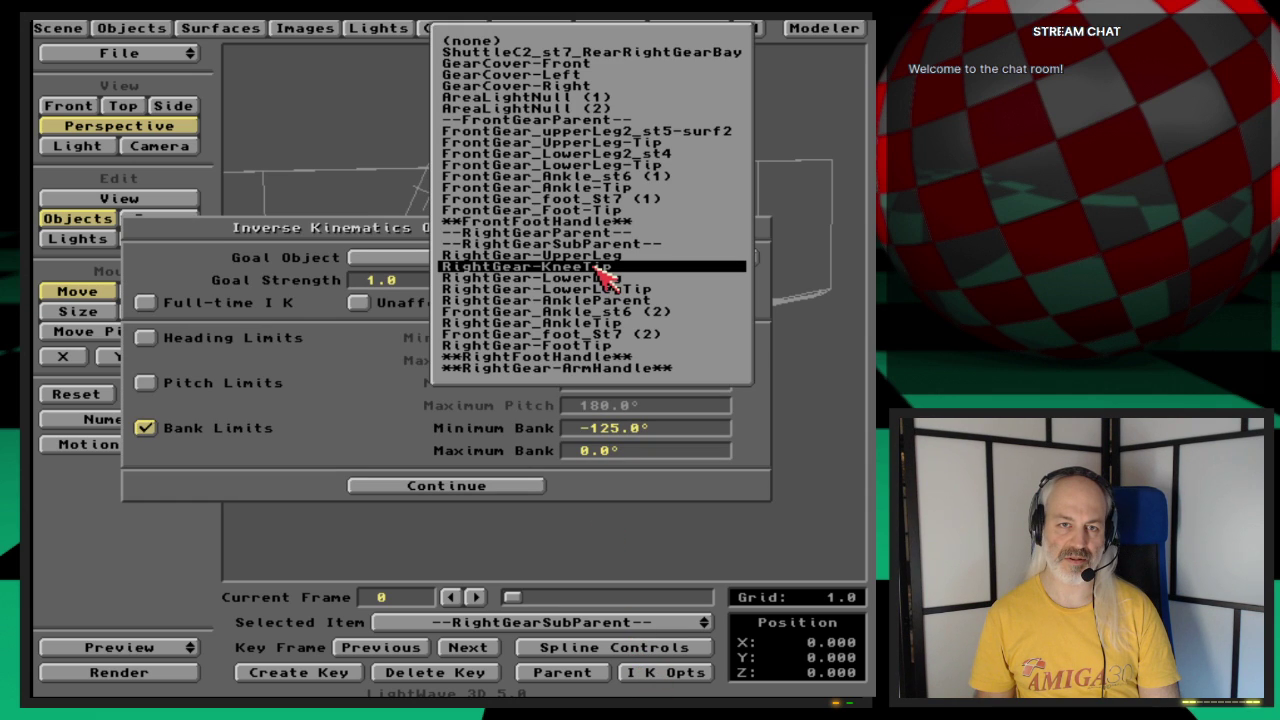
pyautogui.click(605, 267)
pyautogui.moveTo(514, 263); pyautogui.dragTo(526, 47)
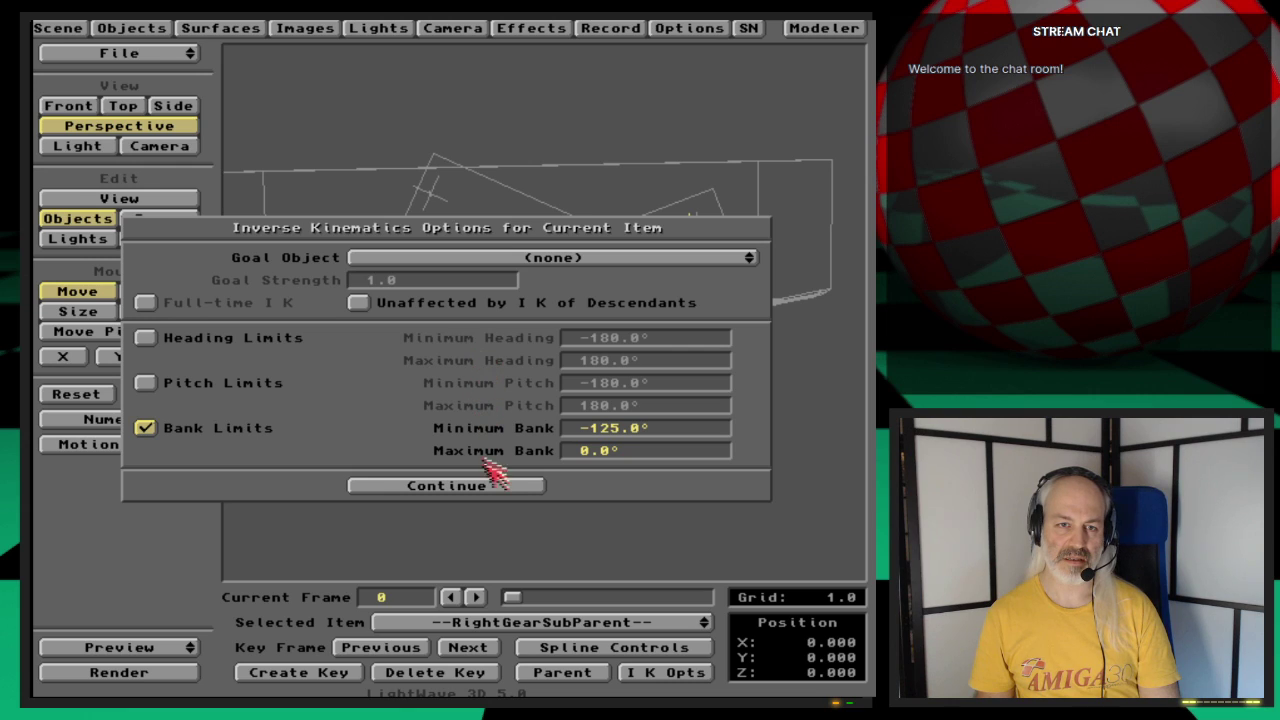
pyautogui.click(497, 487)
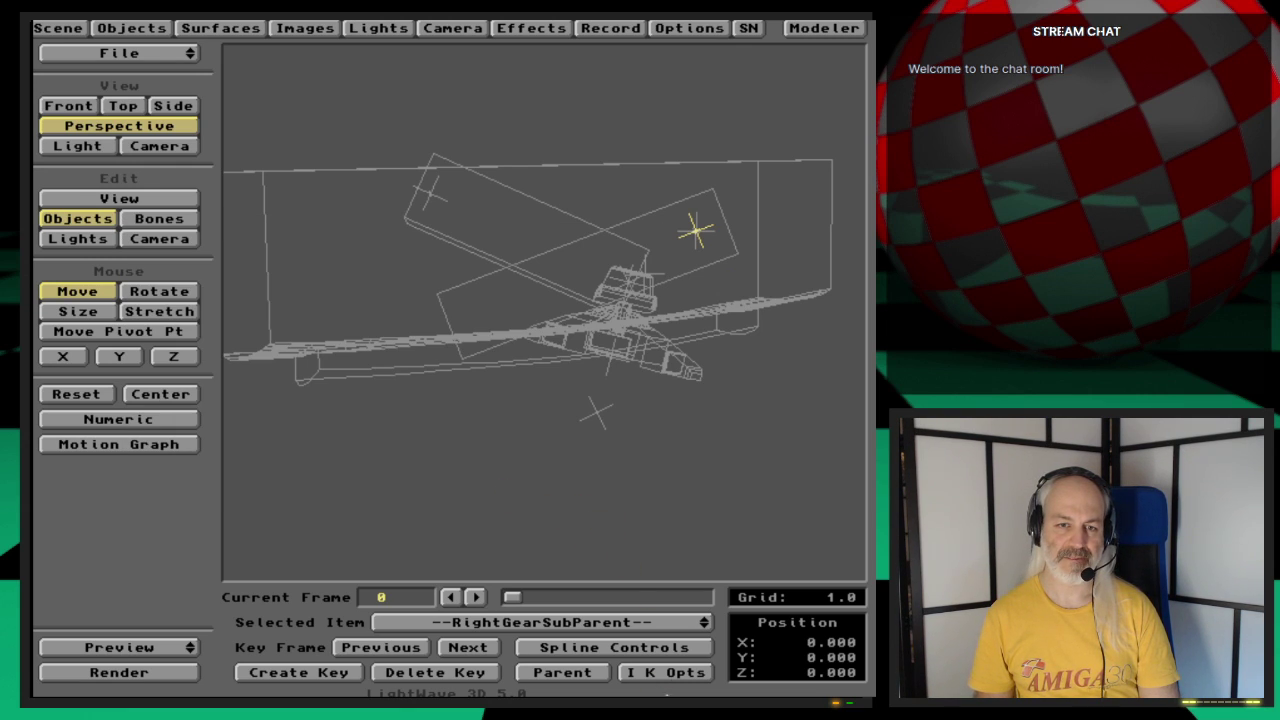
pyautogui.click(690, 676)
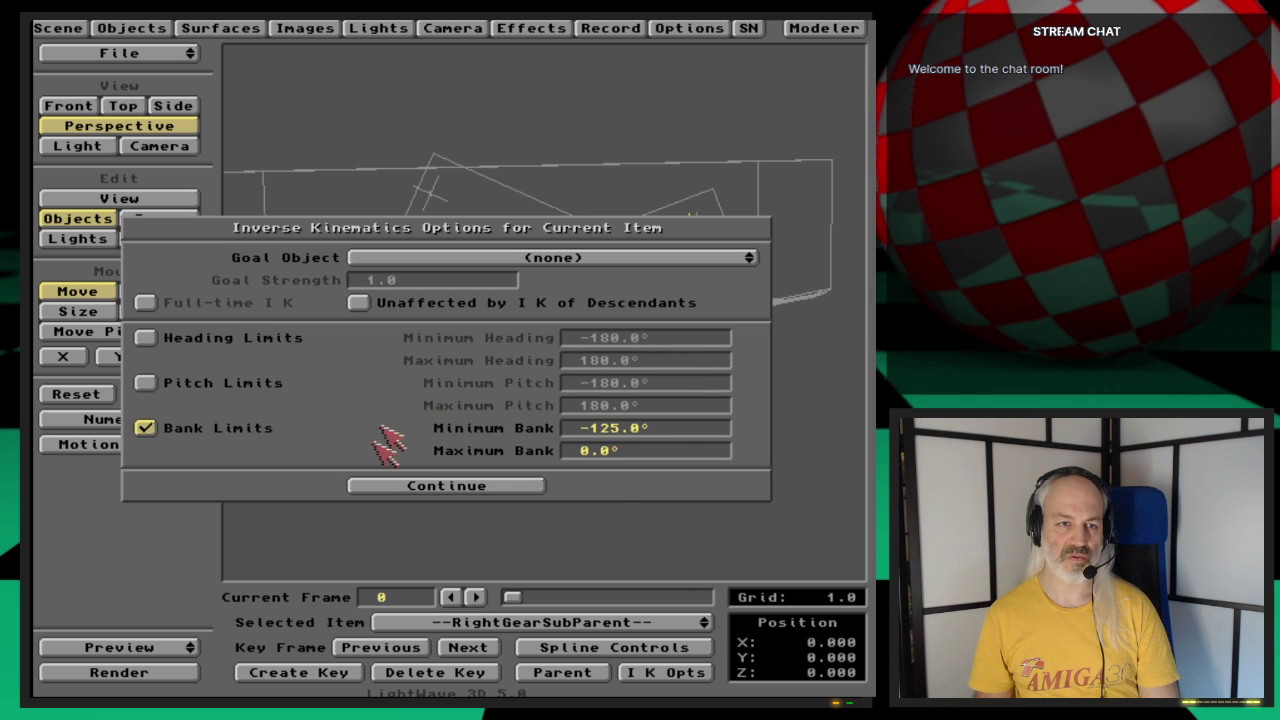
pyautogui.click(490, 485)
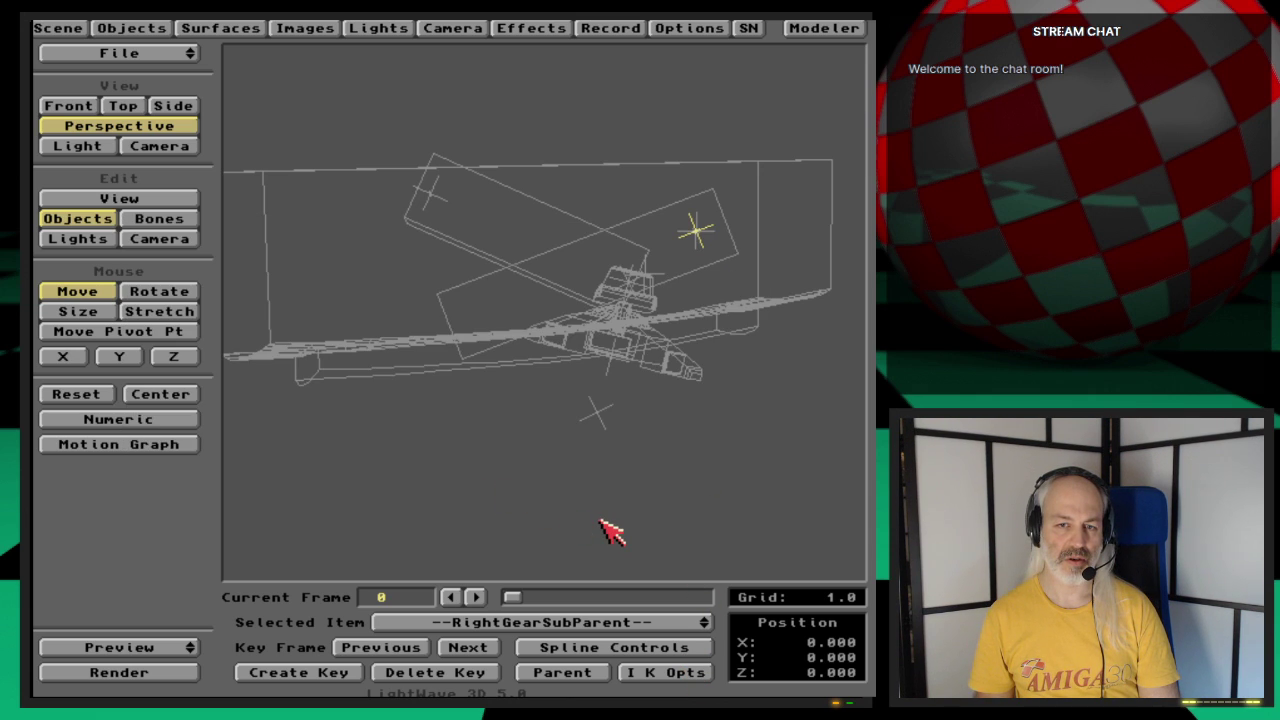
# Step: With bank rotation active, disable the bank limits of --RightGearSubParent-- and re-enable them
pyautogui.press('y')
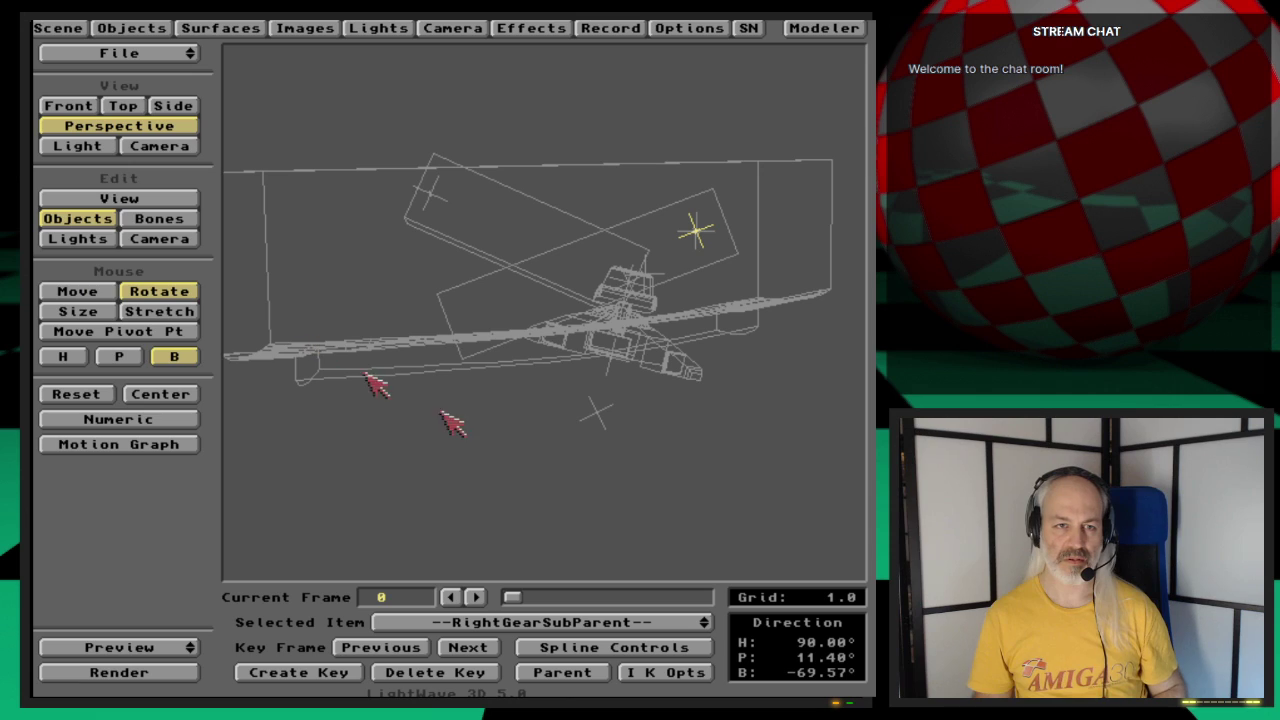
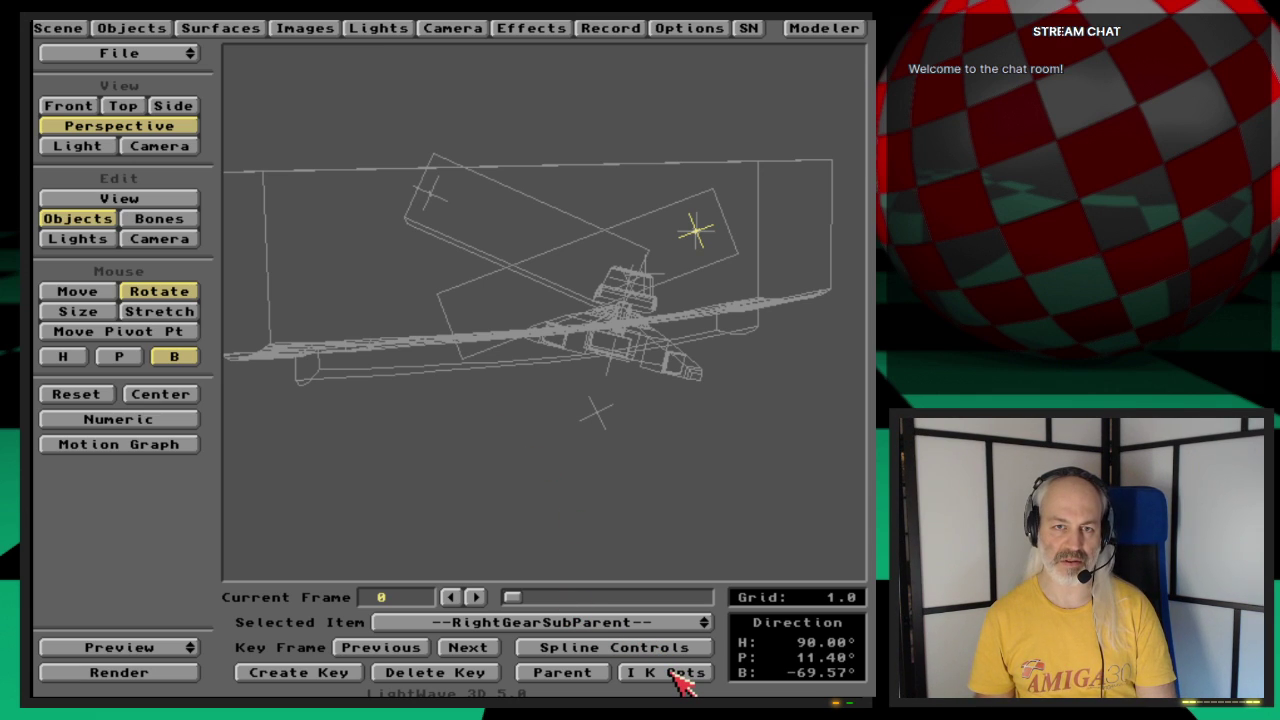
pyautogui.click(666, 672)
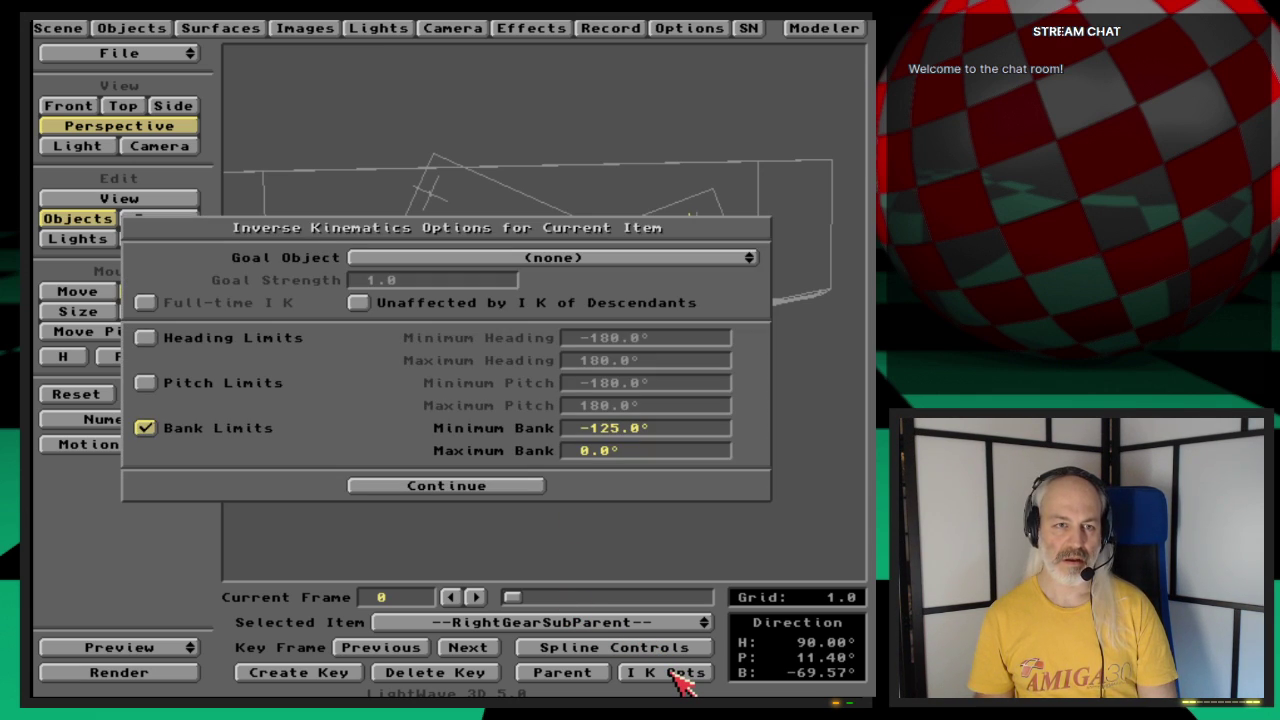
pyautogui.click(246, 429)
pyautogui.click(450, 487)
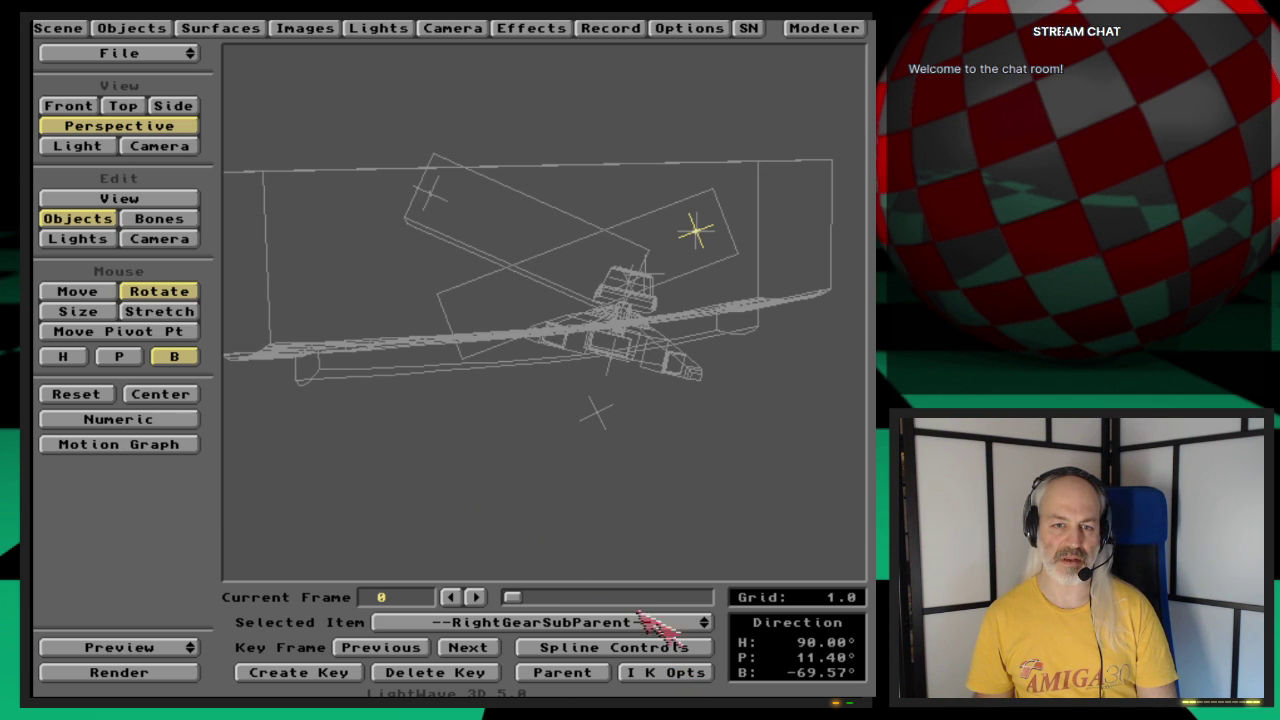
pyautogui.click(704, 674)
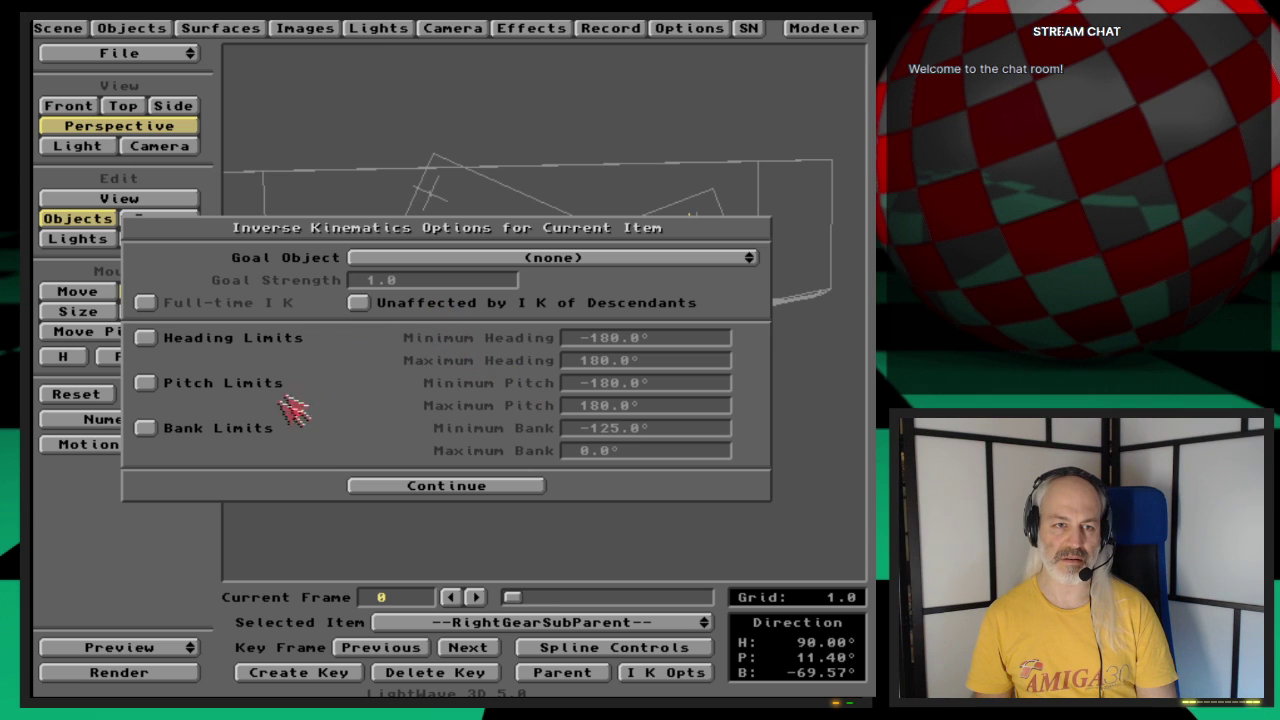
pyautogui.click(258, 428)
pyautogui.click(462, 486)
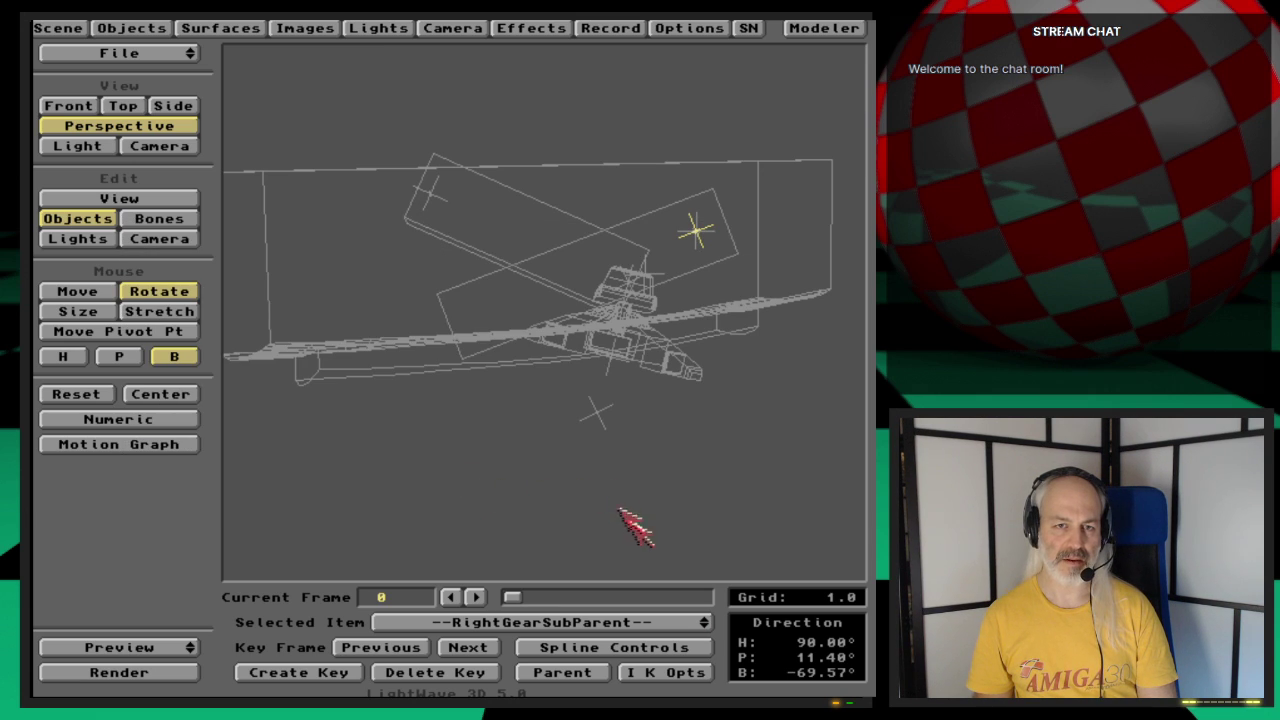
# Step: Try rotating **RightGear-ArmHandle**, restore it, and move it down along Y to about -2.970 to test the leg
pyautogui.press('Down')
pyautogui.press('Down')
pyautogui.press('Down')
pyautogui.press('Down')
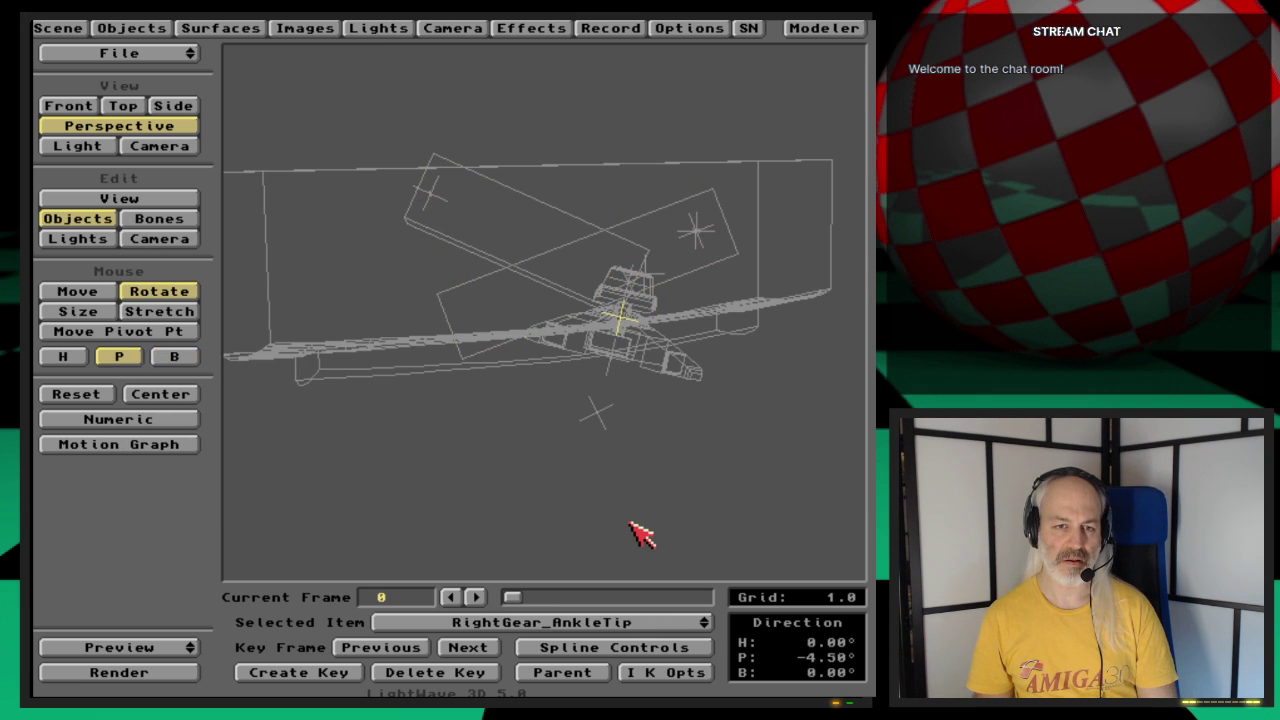
pyautogui.press('Down')
pyautogui.press('Down')
pyautogui.press('Down')
pyautogui.press('Up')
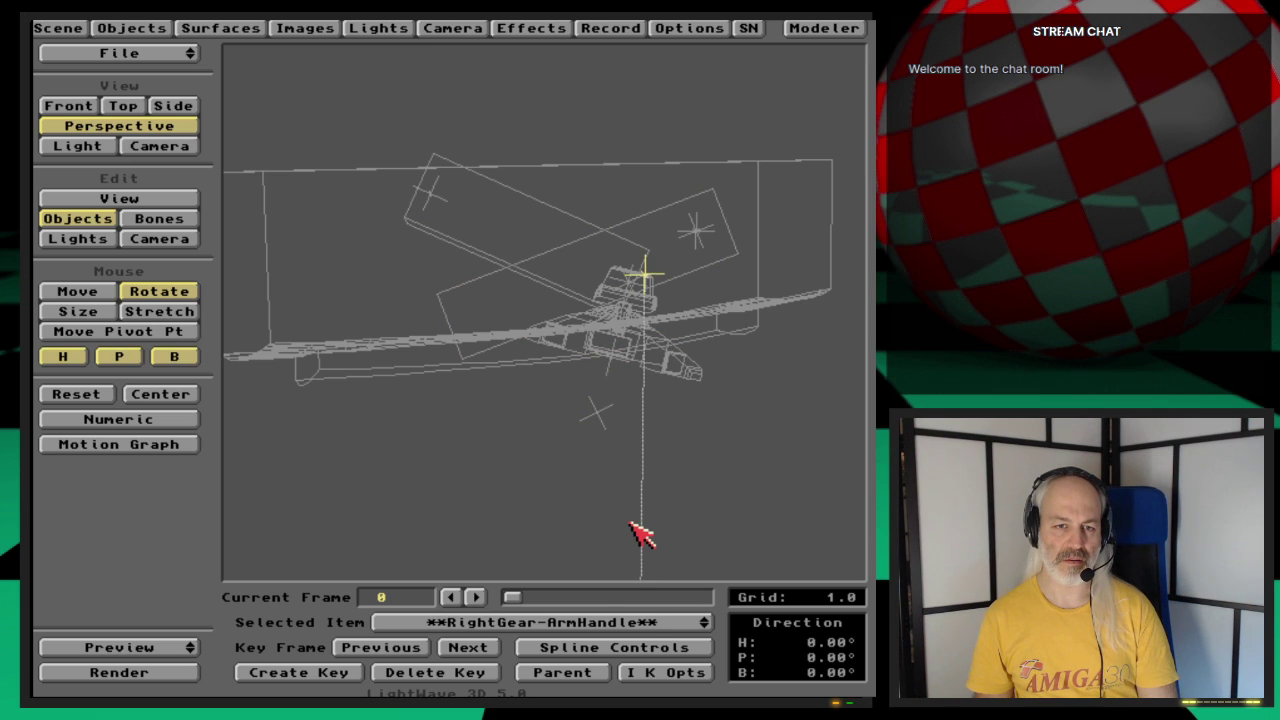
pyautogui.moveTo(628, 537); pyautogui.dragTo(640, 537, button='right')
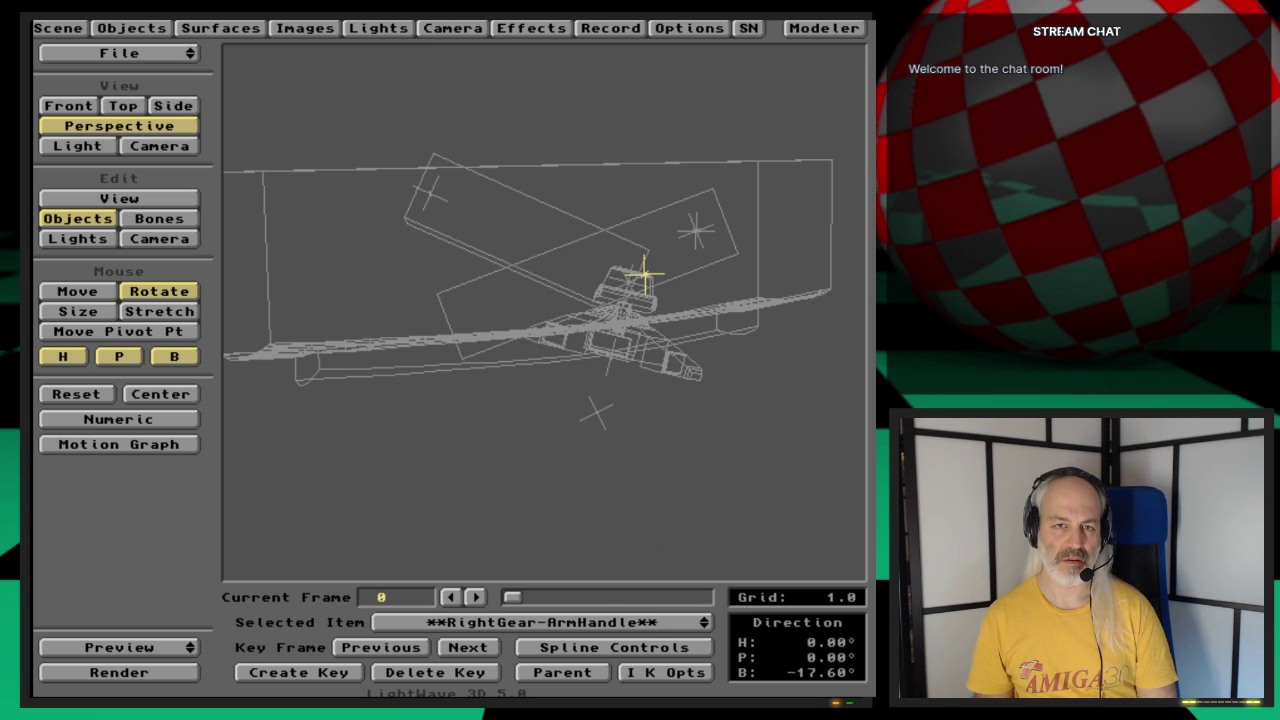
pyautogui.moveTo(624, 538); pyautogui.dragTo(602, 520)
pyautogui.press('Right')
pyautogui.press('Left')
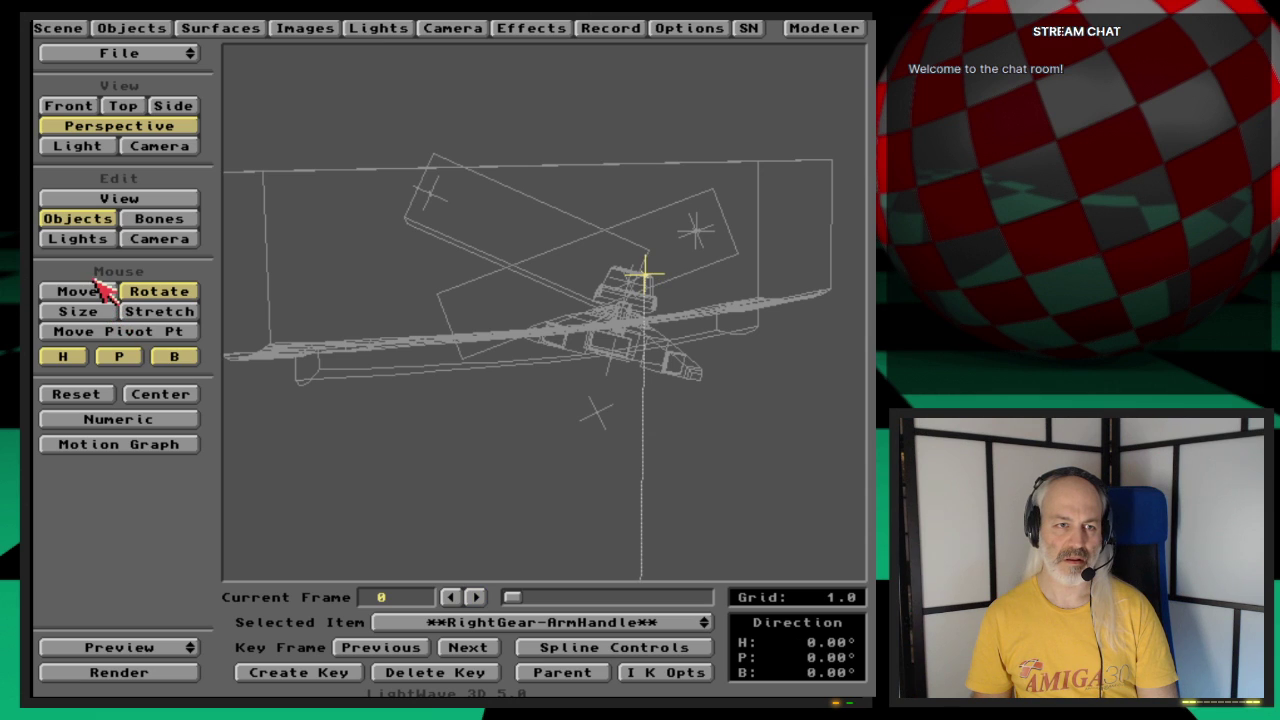
pyautogui.click(100, 290)
pyautogui.moveTo(271, 380); pyautogui.dragTo(271, 506)
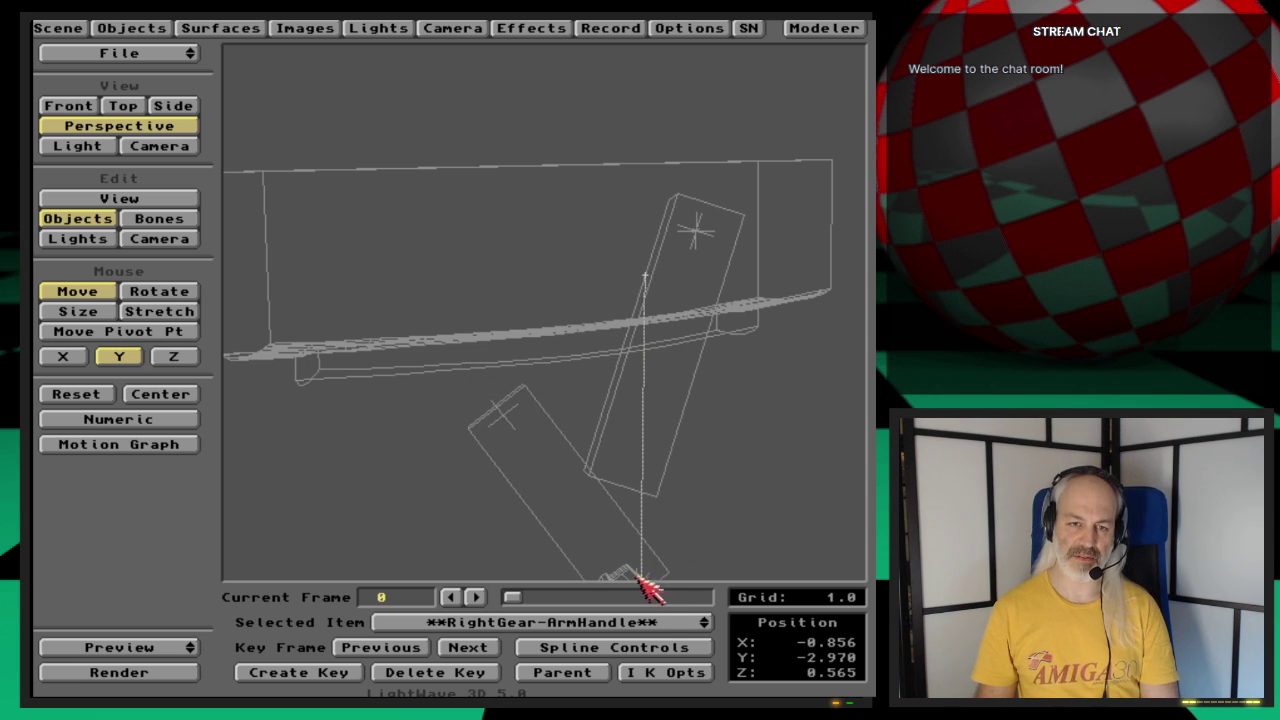
# Step: Go through the right gear items and check the IK options of --RightGearSubParent--
pyautogui.press('Down')
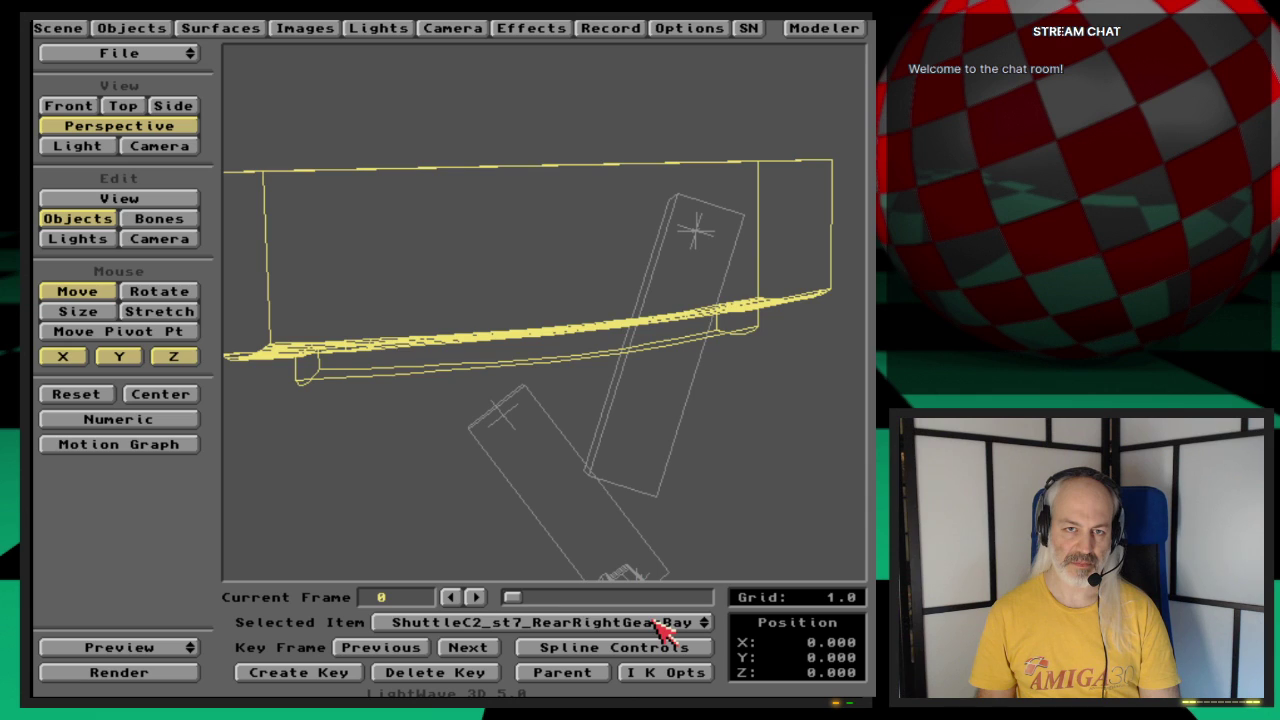
pyautogui.press('Up')
pyautogui.press('Up')
pyautogui.press('Up')
pyautogui.press('Up')
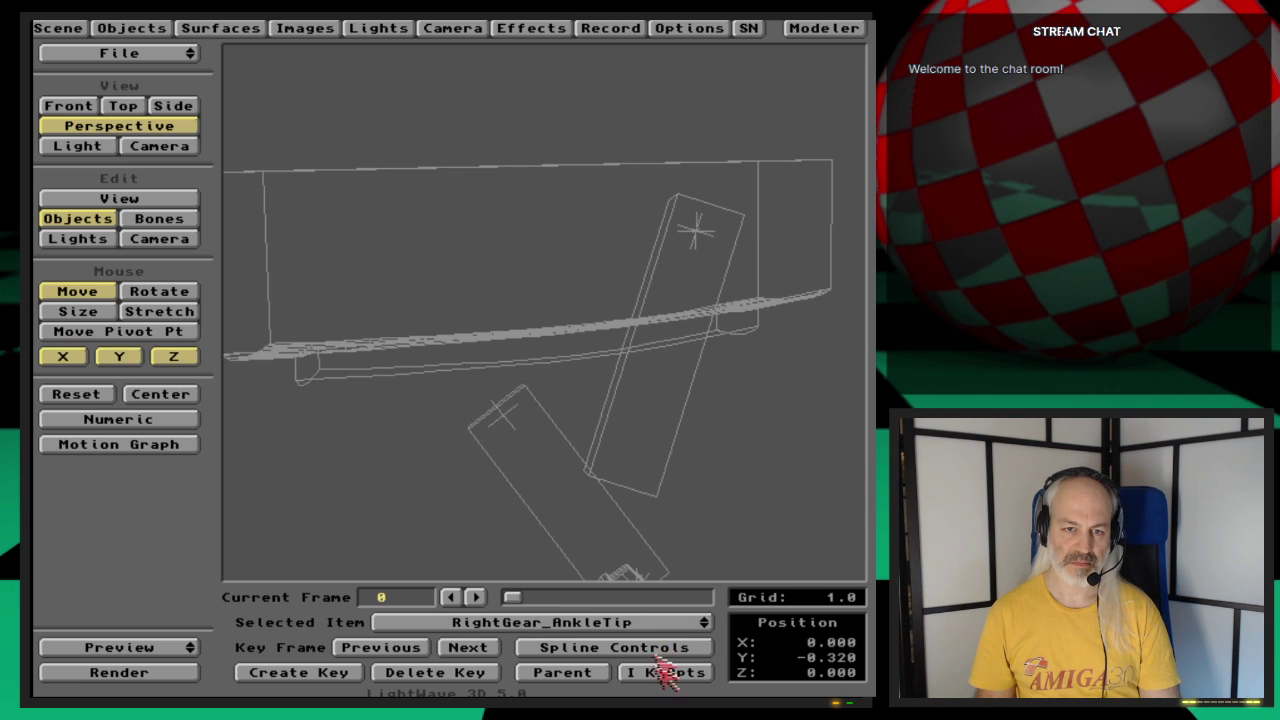
pyautogui.moveTo(663, 622); pyautogui.dragTo(724, 540)
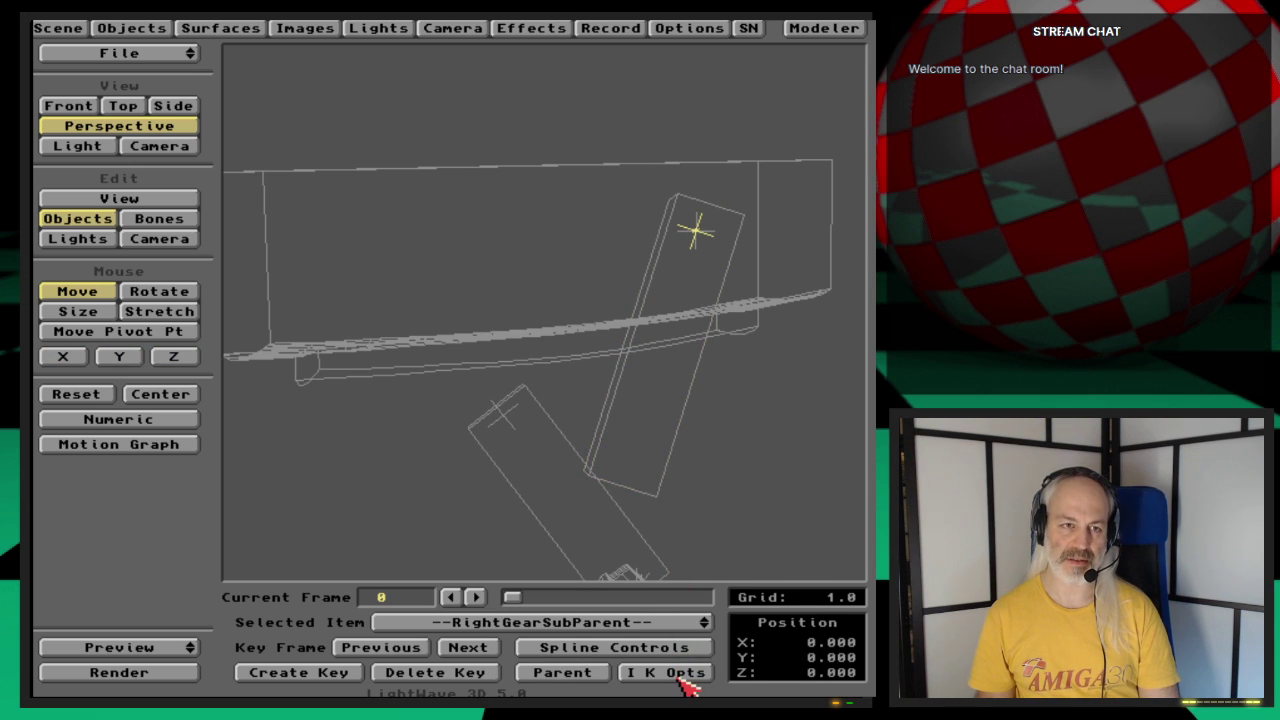
pyautogui.press('Down')
pyautogui.click(160, 291)
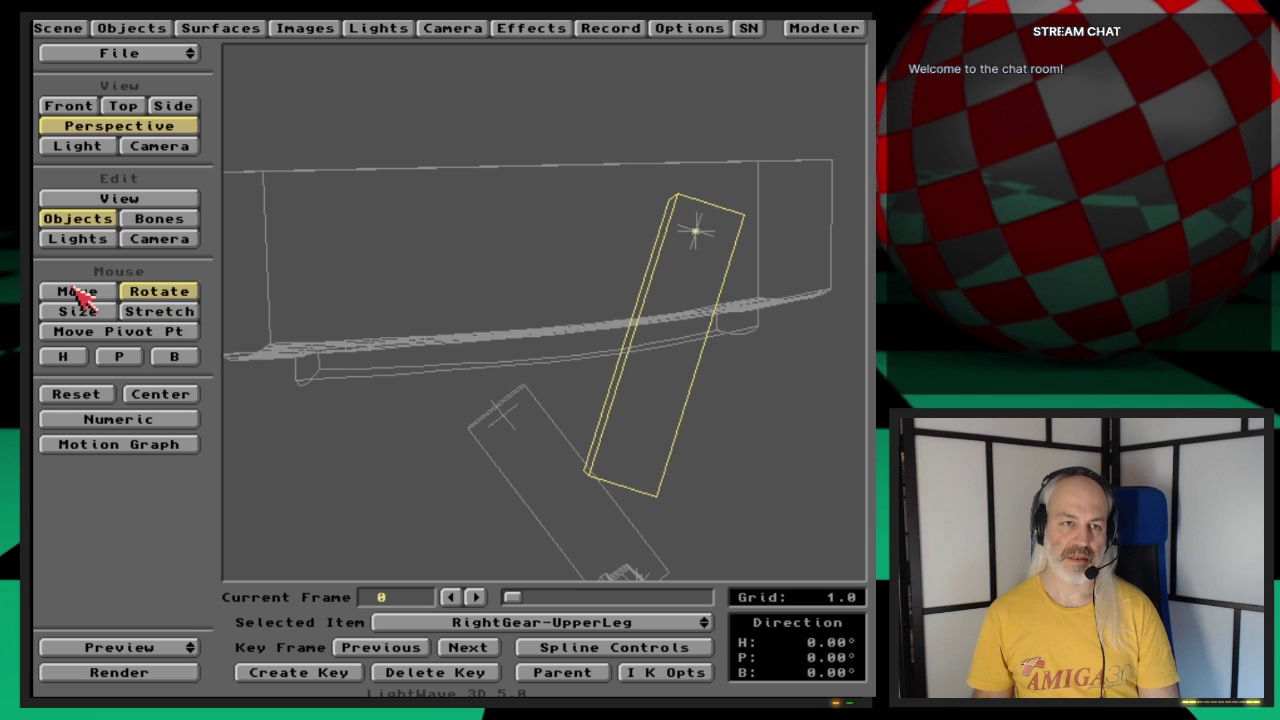
pyautogui.click(77, 291)
pyautogui.press('Up')
pyautogui.click(662, 674)
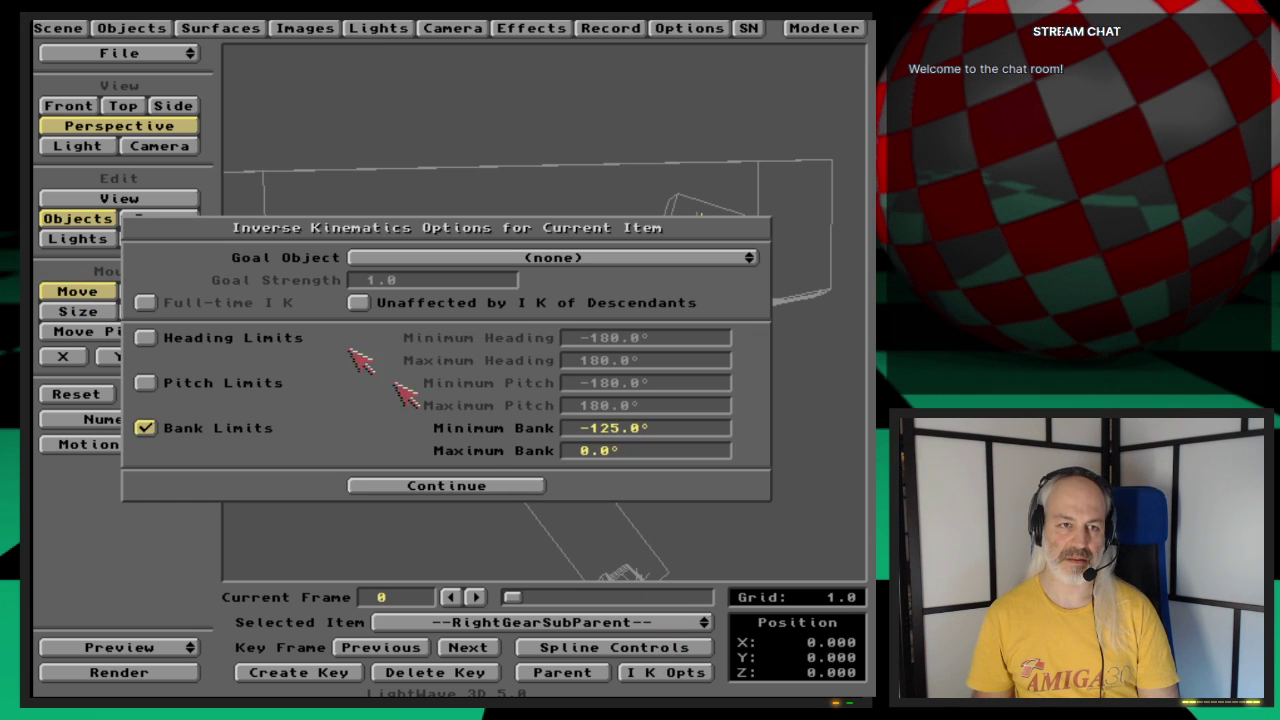
pyautogui.click(528, 486)
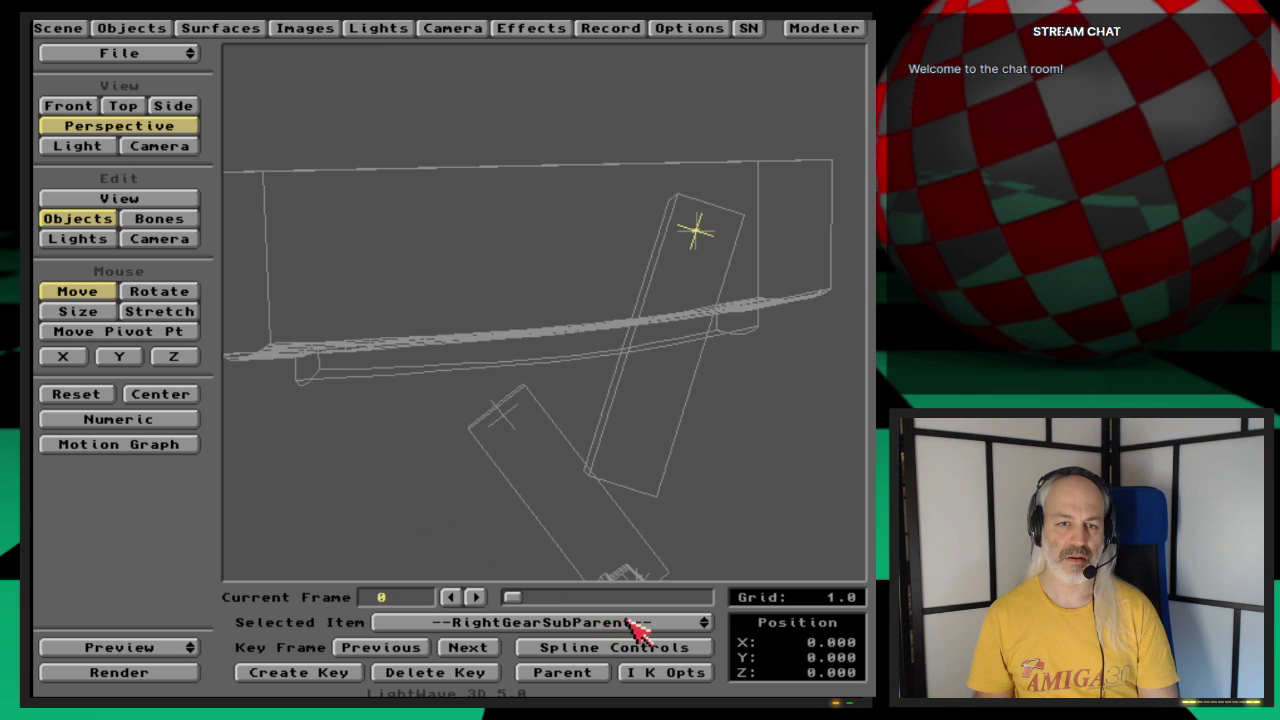
# Step: Check the IK options of --RightGearParent--
pyautogui.press('Up')
pyautogui.click(650, 676)
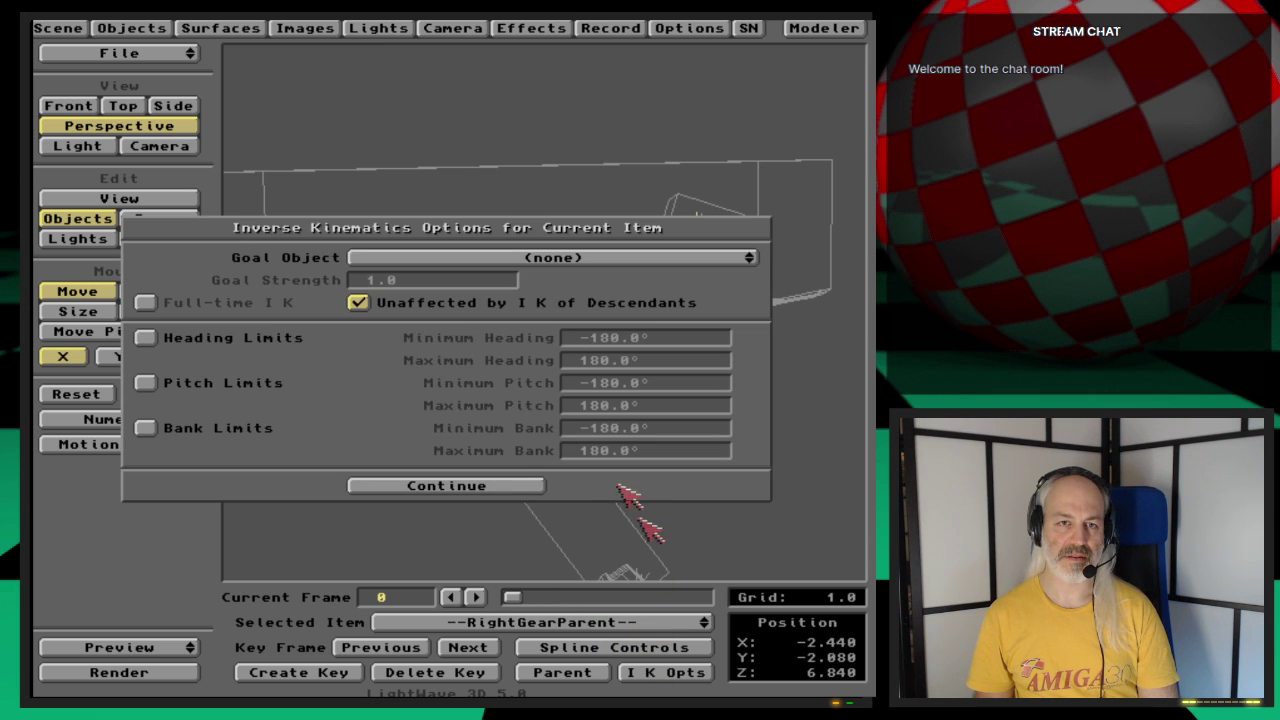
pyautogui.click(497, 484)
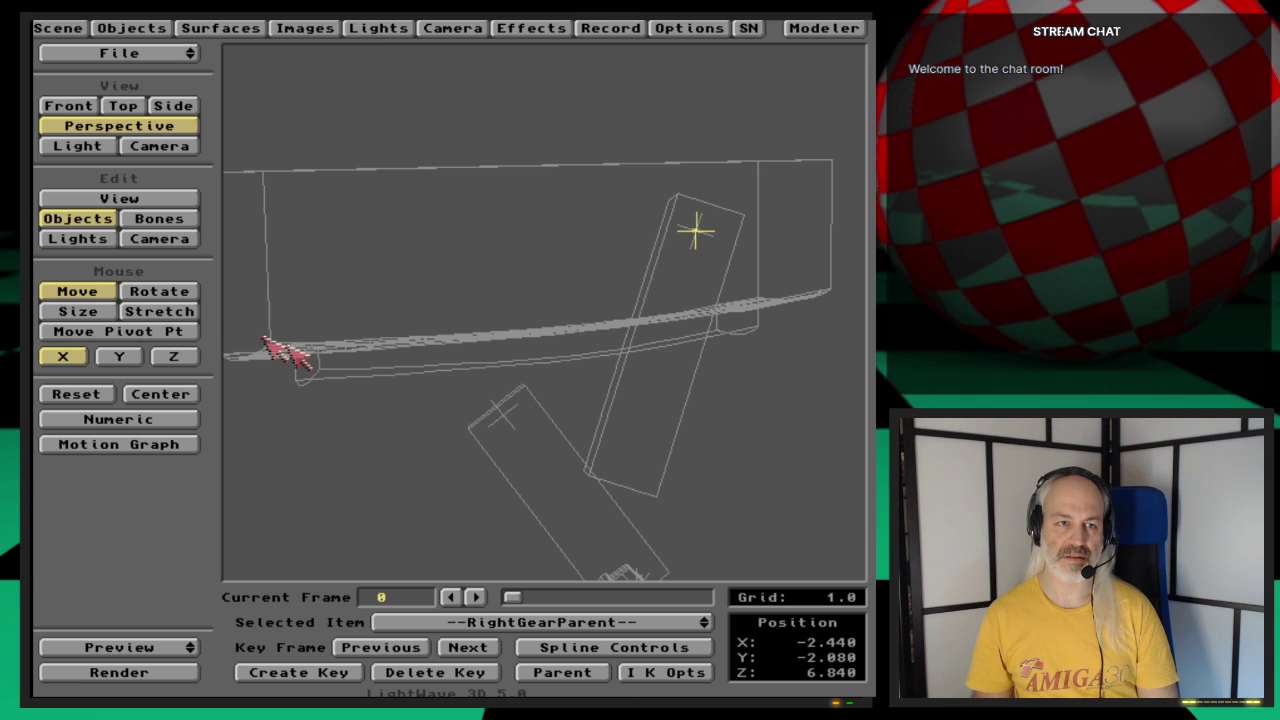
# Step: Try rotating --RightGearParent--, and test --RightGearSubParent-- with its heading and pitch rotation temporarily enabled
pyautogui.click(183, 291)
pyautogui.moveTo(325, 418)
pyautogui.mouseDown()
pyautogui.moveTo(290, 419)
pyautogui.moveTo(323, 420)
pyautogui.mouseUp()
pyautogui.press('Down')
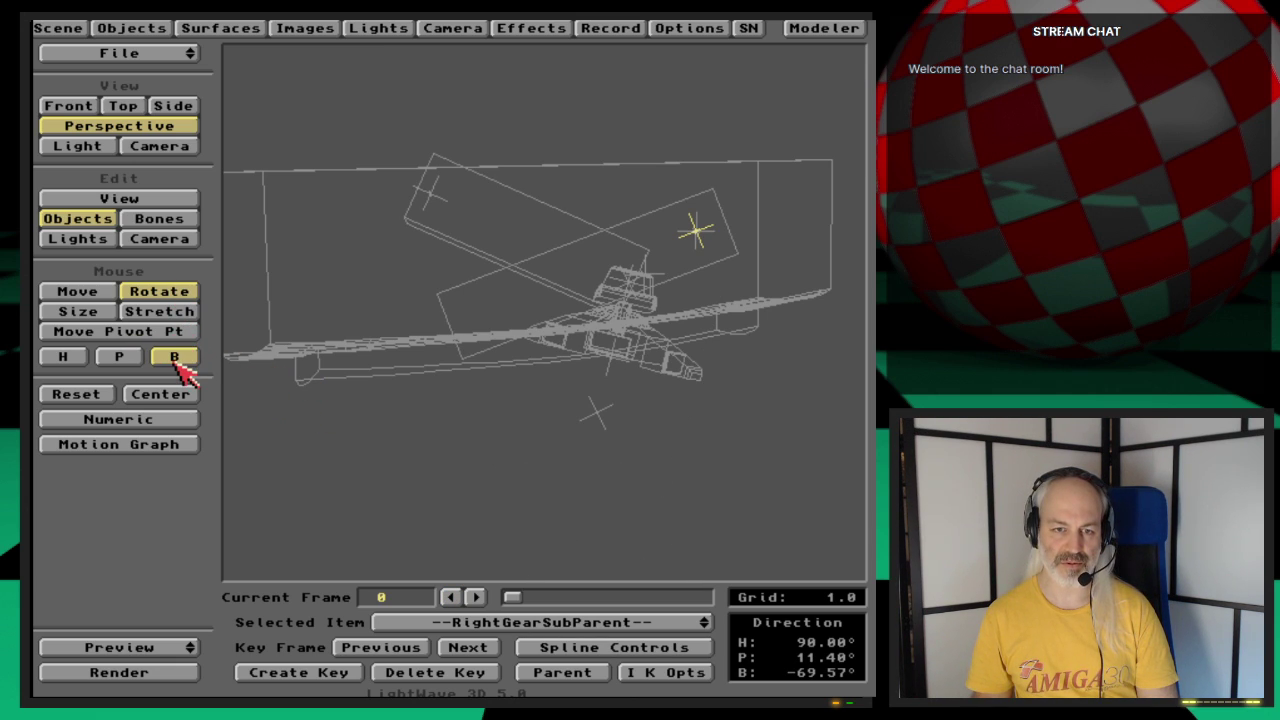
pyautogui.press('Up')
pyautogui.press('Down')
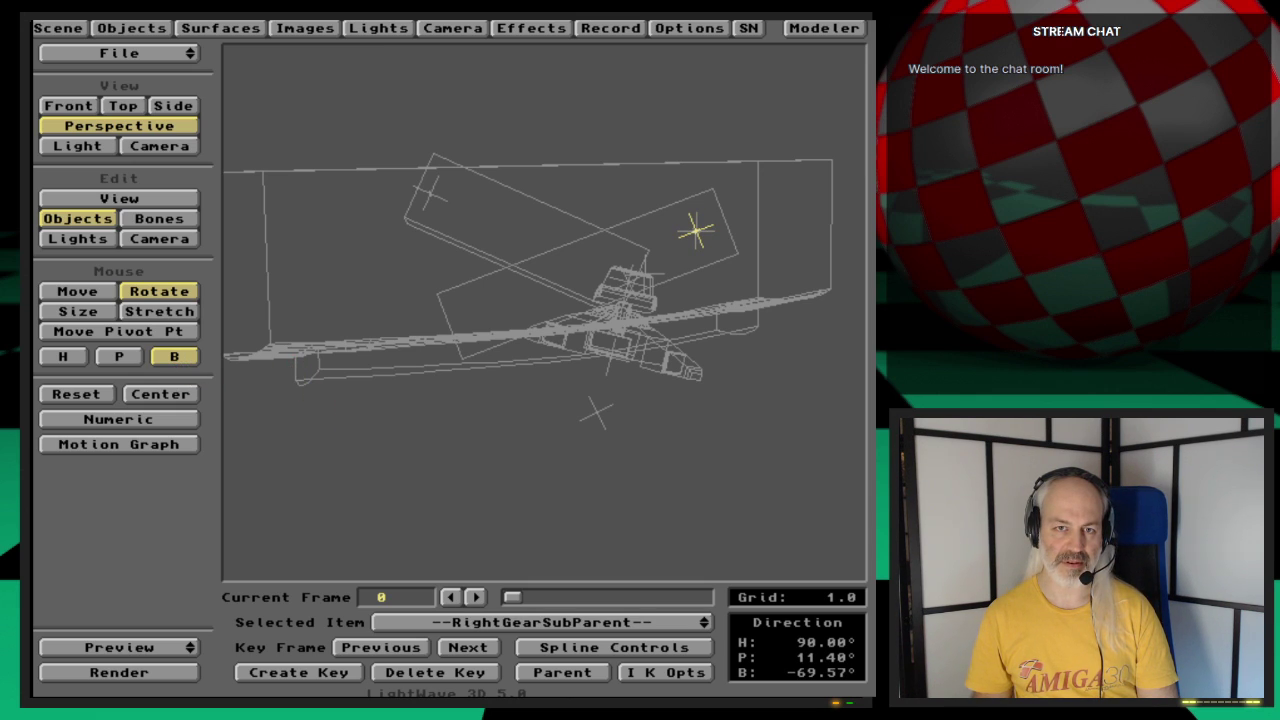
pyautogui.click(119, 356)
pyautogui.click(63, 356)
pyautogui.moveTo(415, 416); pyautogui.dragTo(440, 436)
pyautogui.click(119, 356)
pyautogui.click(63, 356)
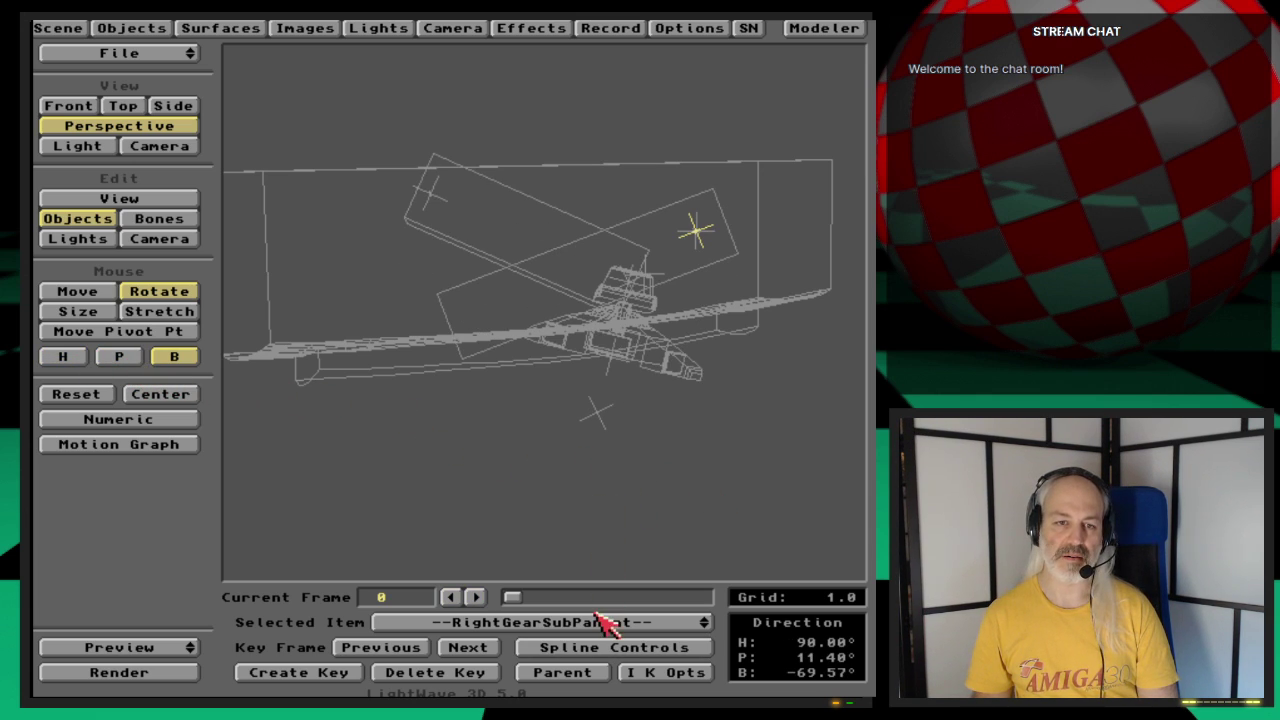
# Step: Enable all rotation axes of RightGear-UpperLeg, try rotating it freely, and restrict it to bank rotation only
pyautogui.moveTo(605, 620); pyautogui.dragTo(632, 572)
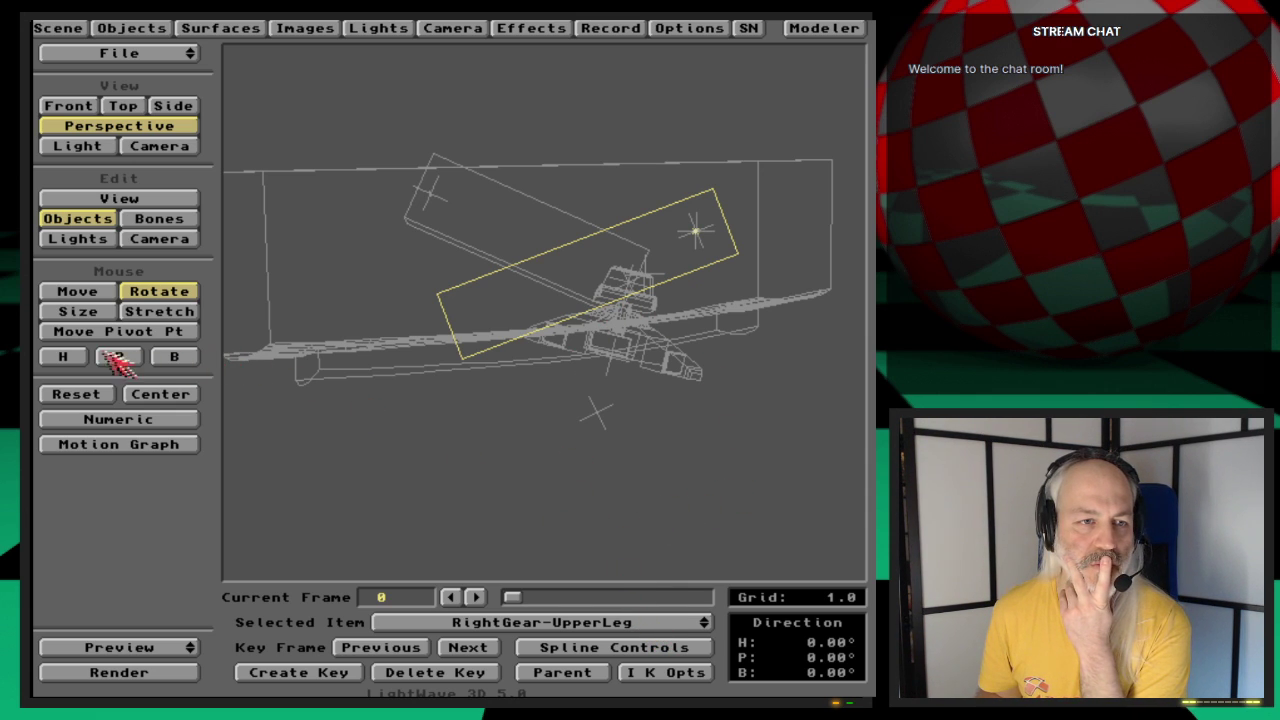
pyautogui.click(66, 357)
pyautogui.click(119, 357)
pyautogui.click(174, 357)
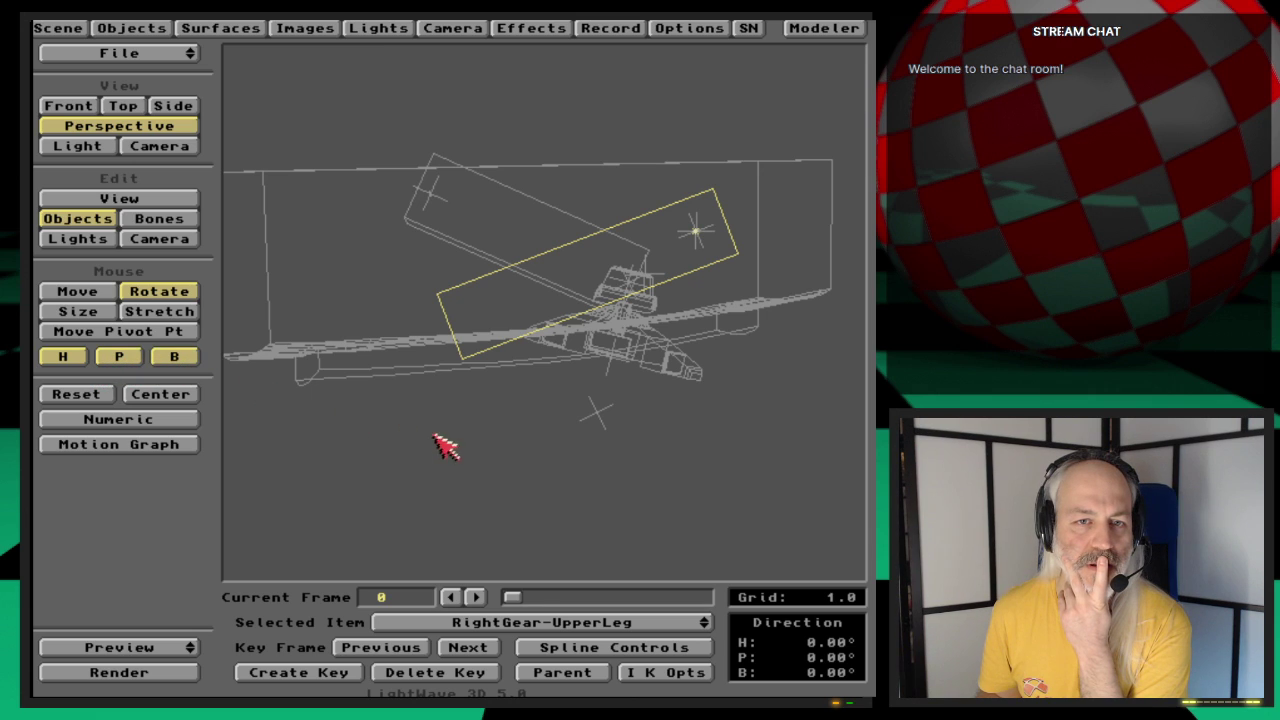
pyautogui.moveTo(443, 443); pyautogui.dragTo(520, 400)
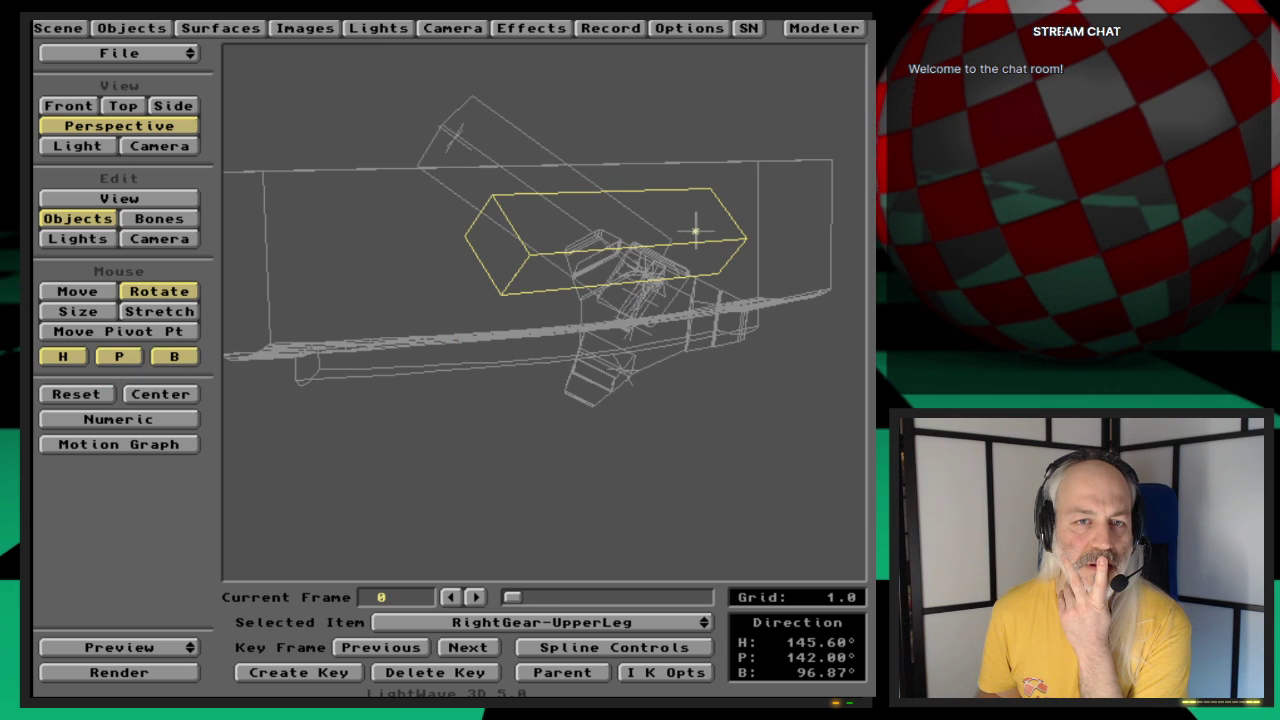
pyautogui.click(64, 357)
pyautogui.click(118, 357)
pyautogui.press('Left')
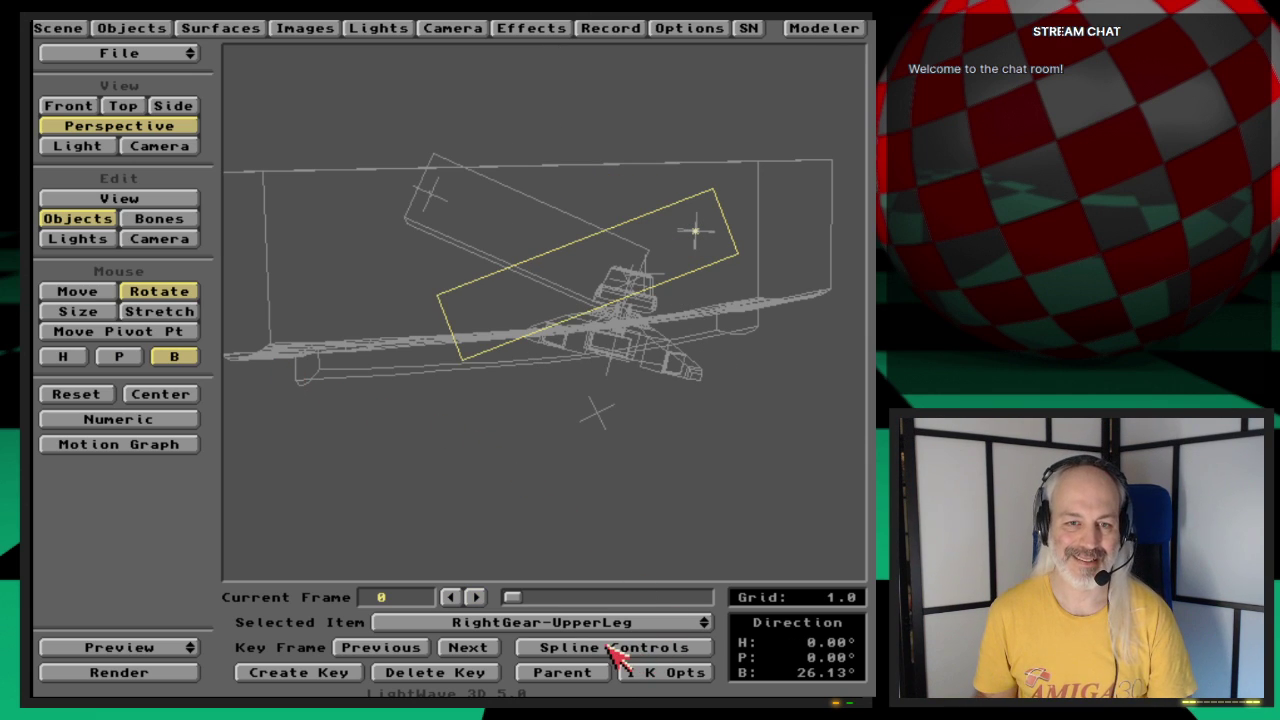
# Step: Select RightGear-KneeTip and check its IK goal object and bank limits
pyautogui.click(645, 622)
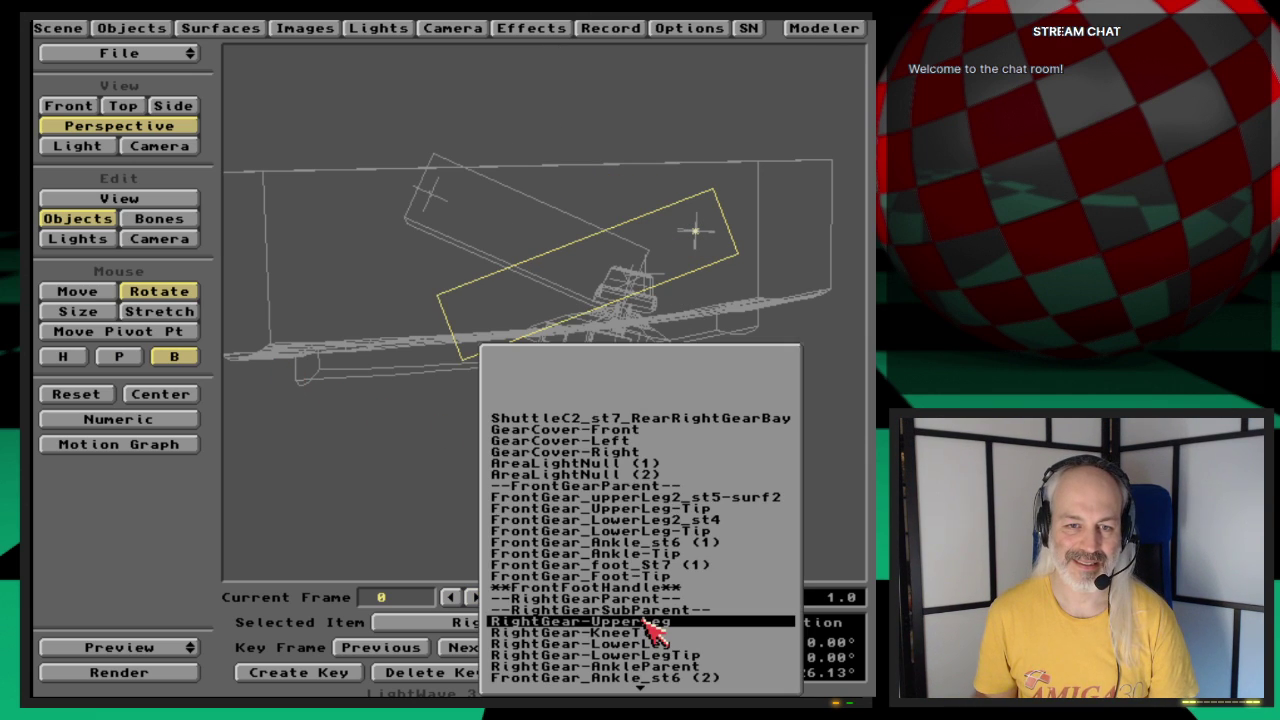
pyautogui.click(749, 633)
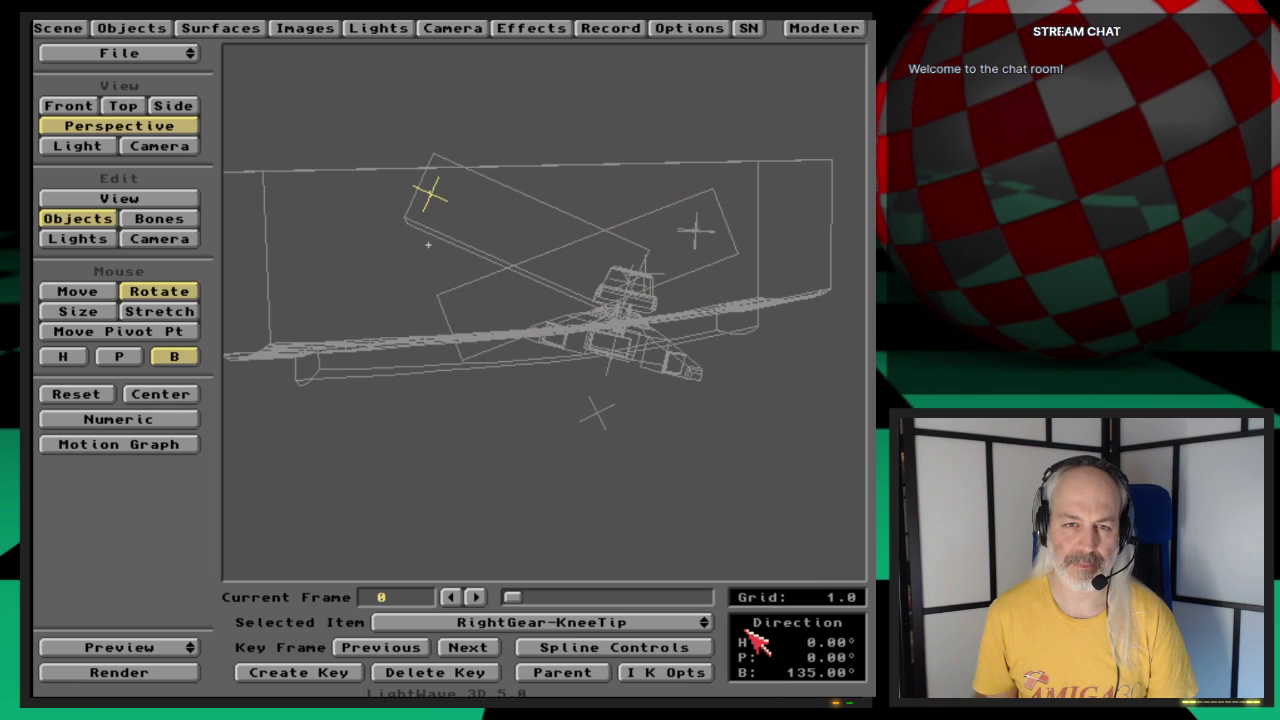
pyautogui.click(680, 673)
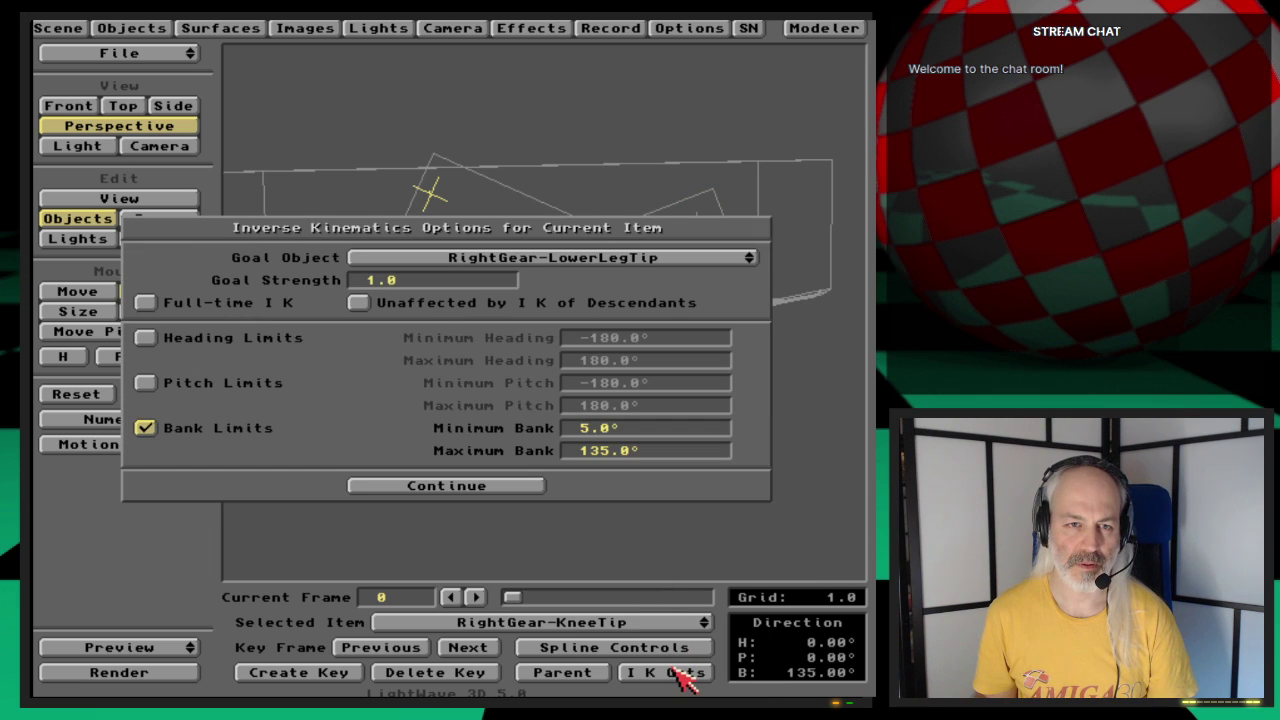
pyautogui.click(503, 483)
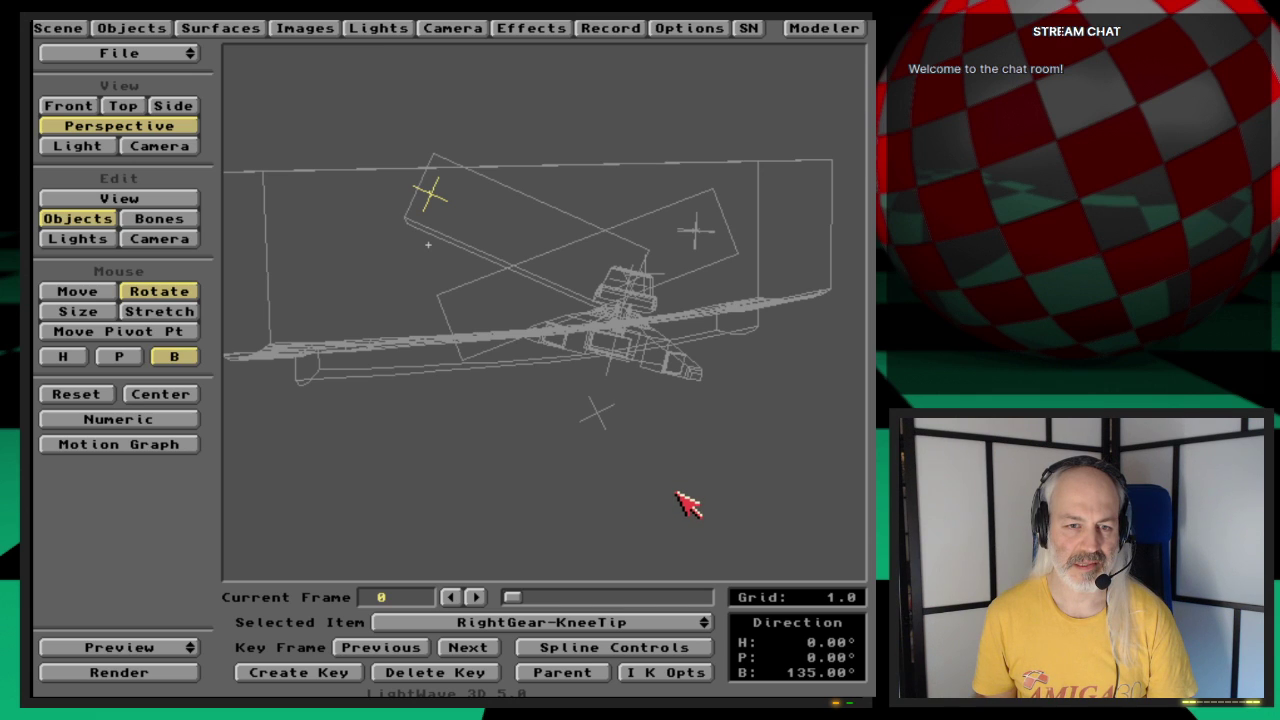
# Step: Detach RightGear-KneeTip from the upper leg by setting its parent object to (none)
pyautogui.click(566, 674)
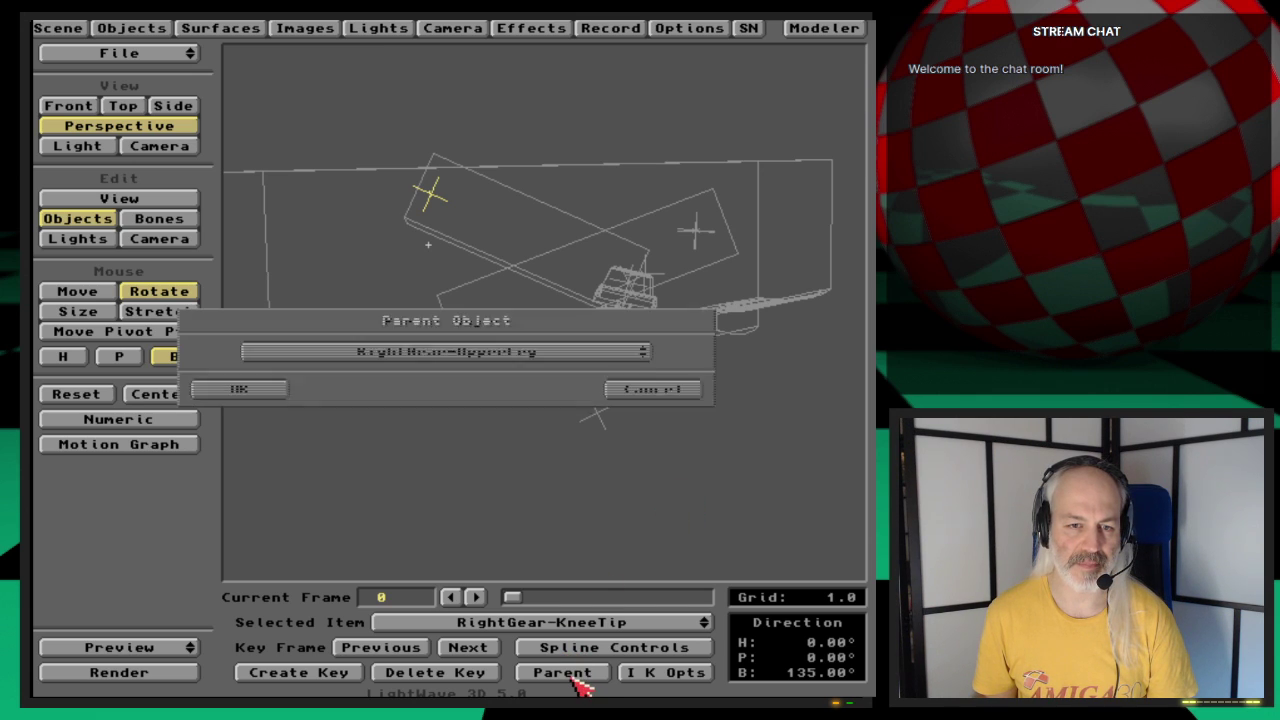
pyautogui.click(508, 356)
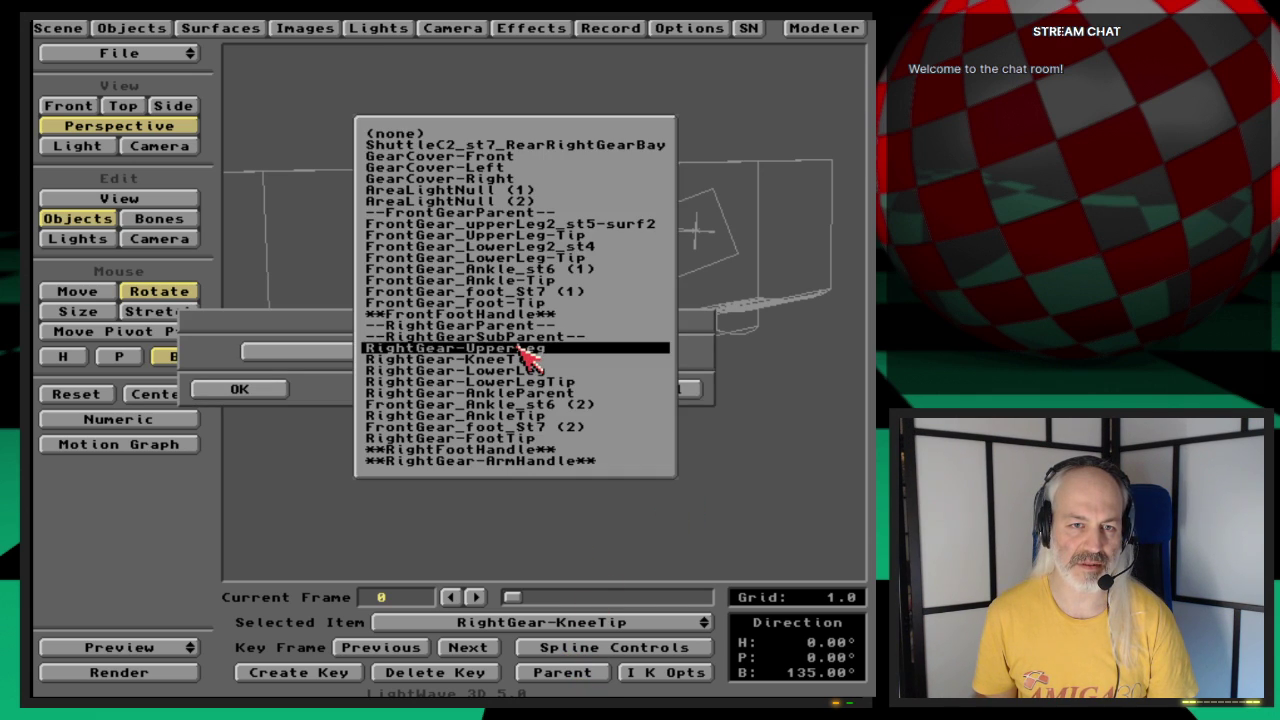
pyautogui.click(523, 136)
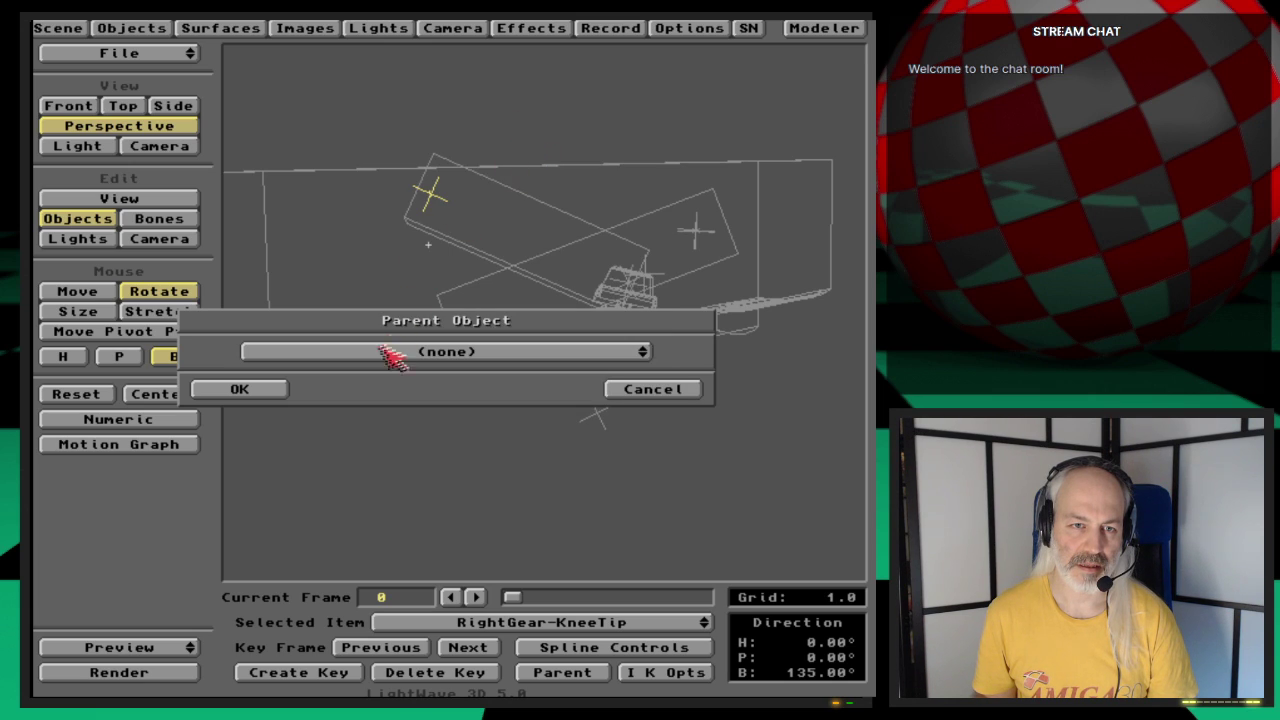
pyautogui.click(272, 392)
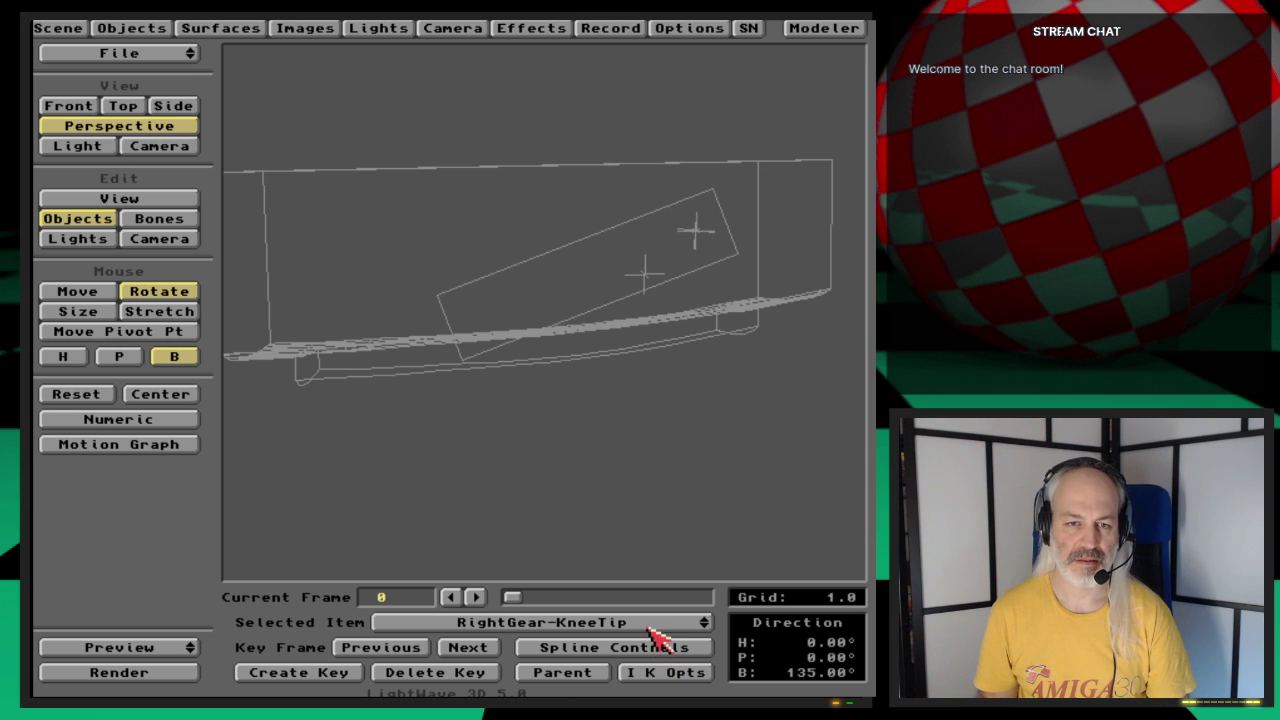
# Step: Rotate --RightGearSubParent-- on its bank axis to about -93° so the upper leg lies folded in the gear bay
pyautogui.press('Up')
pyautogui.moveTo(649, 506); pyautogui.dragTo(606, 493)
pyautogui.press('Right')
pyautogui.press('Left')
pyautogui.press('Up')
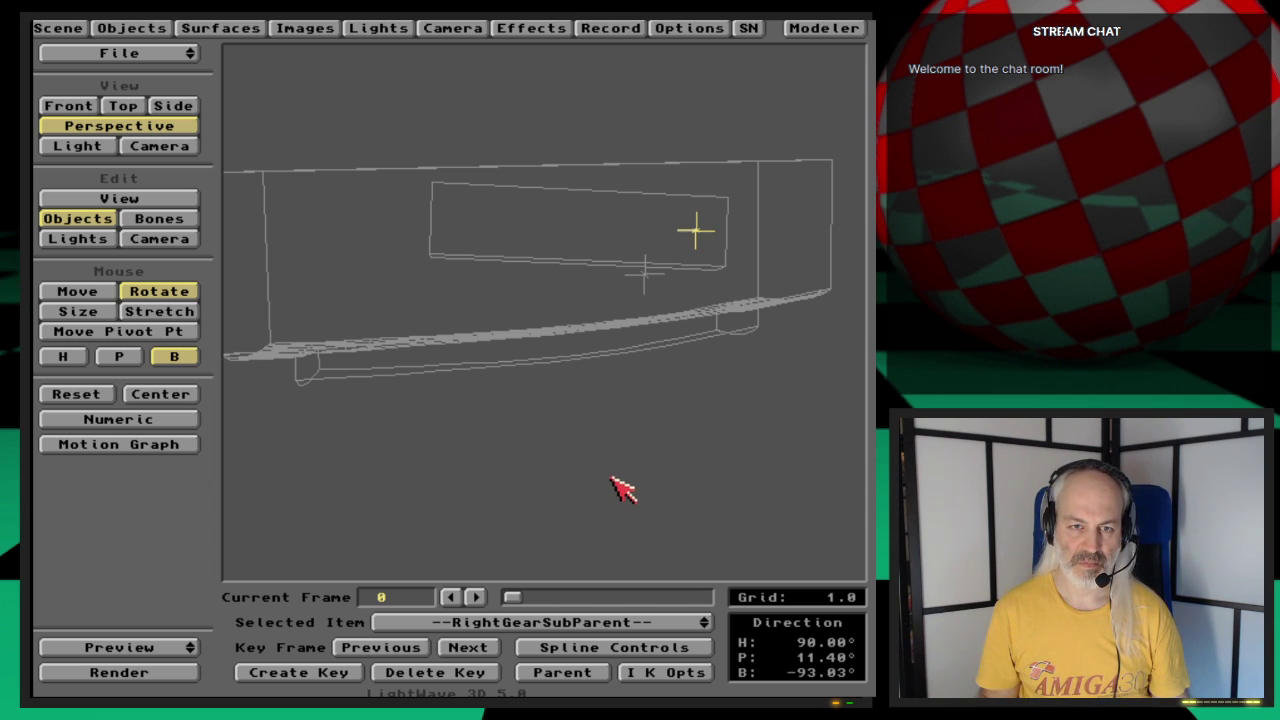
# Step: Set the minimum bank limit of --RightGearSubParent-- to -93° and test its bank rotation
pyautogui.hotkey('shift', 'i')
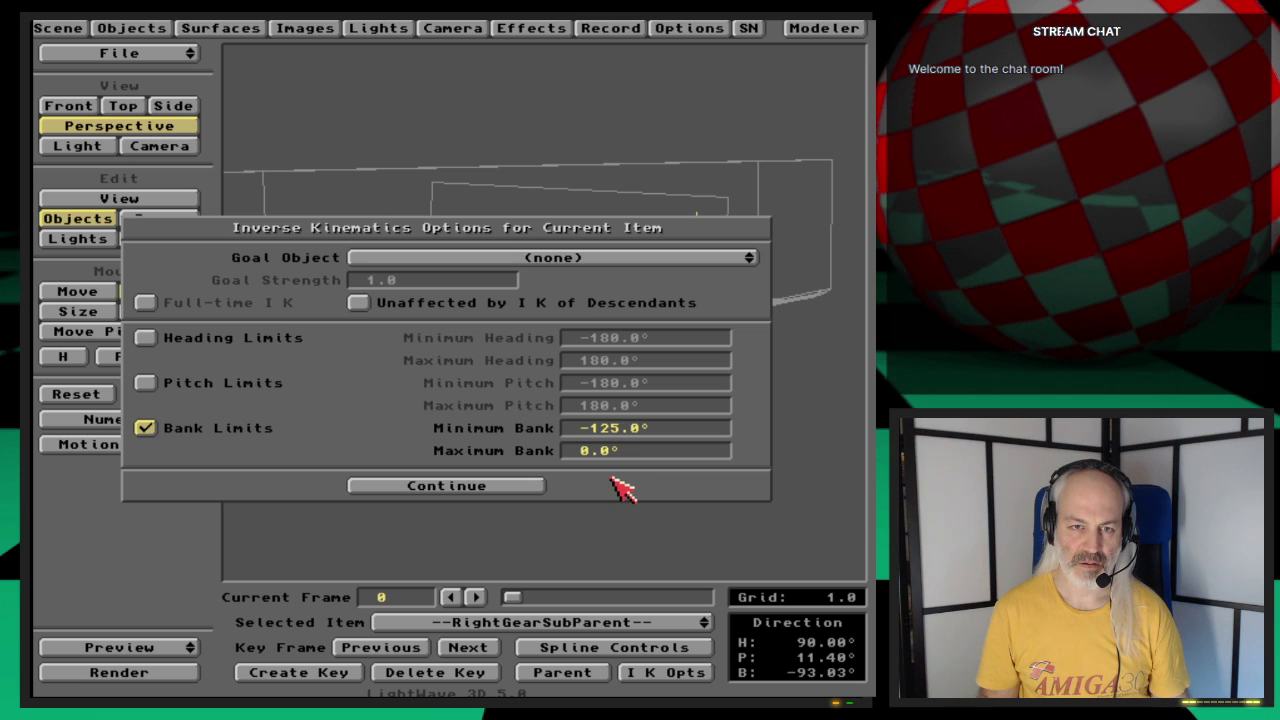
pyautogui.click(576, 428)
pyautogui.write('-')
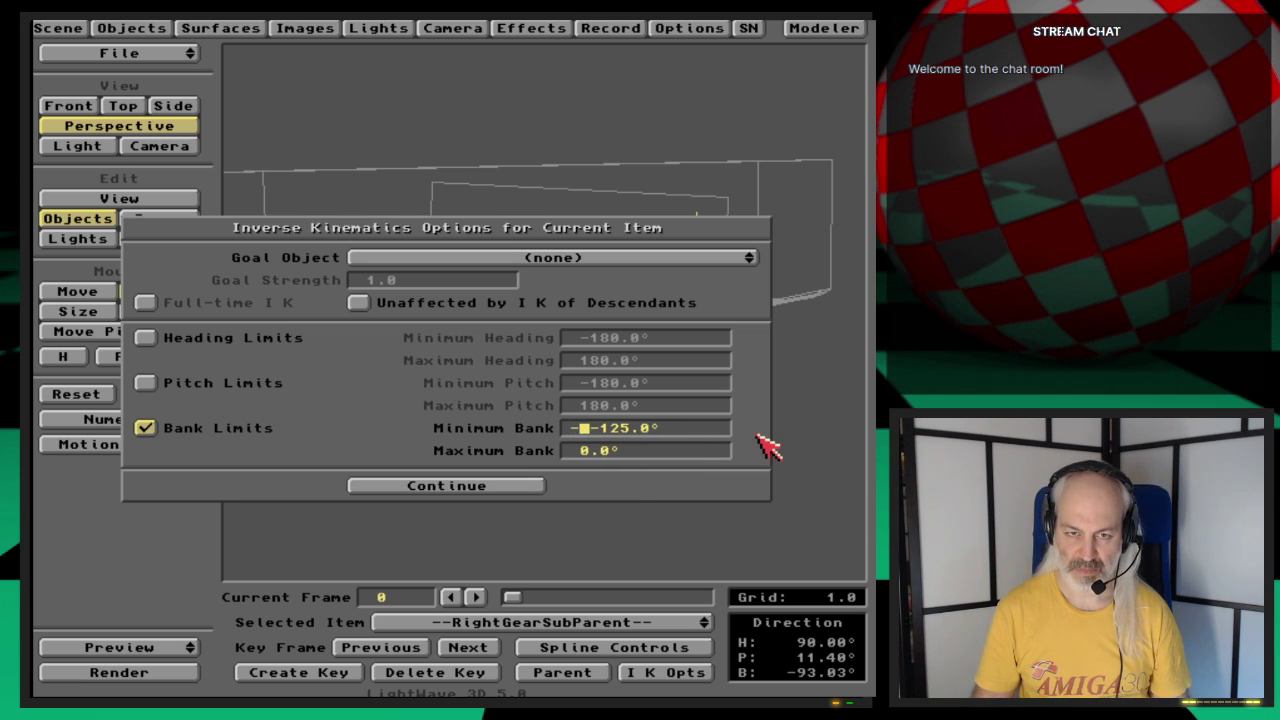
pyautogui.write('93-125')
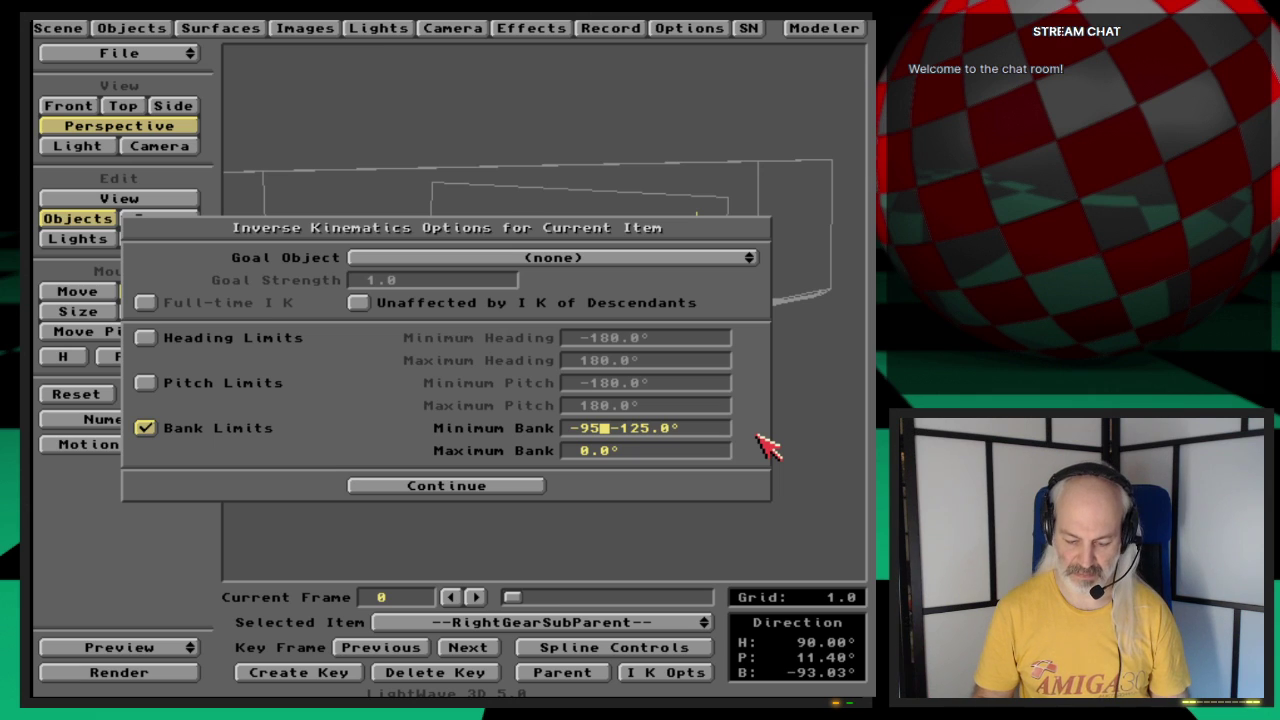
pyautogui.press('BackSpace')
pyautogui.write('3')
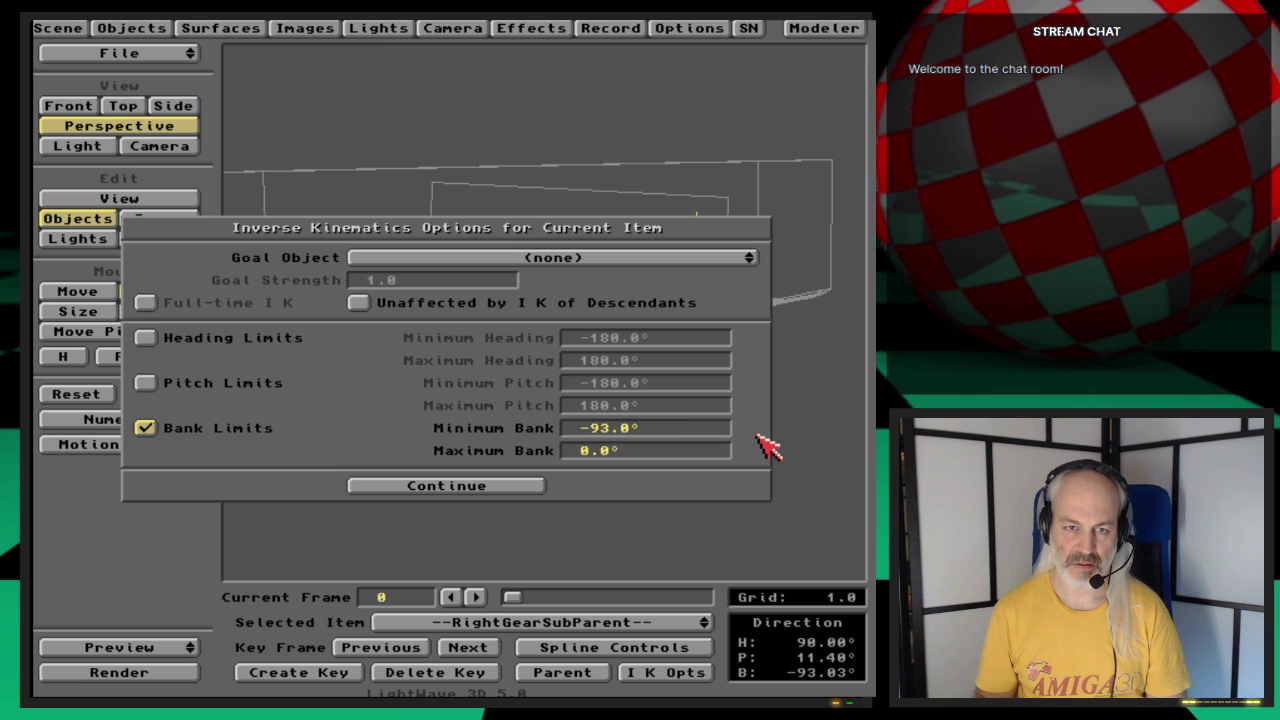
pyautogui.click(530, 487)
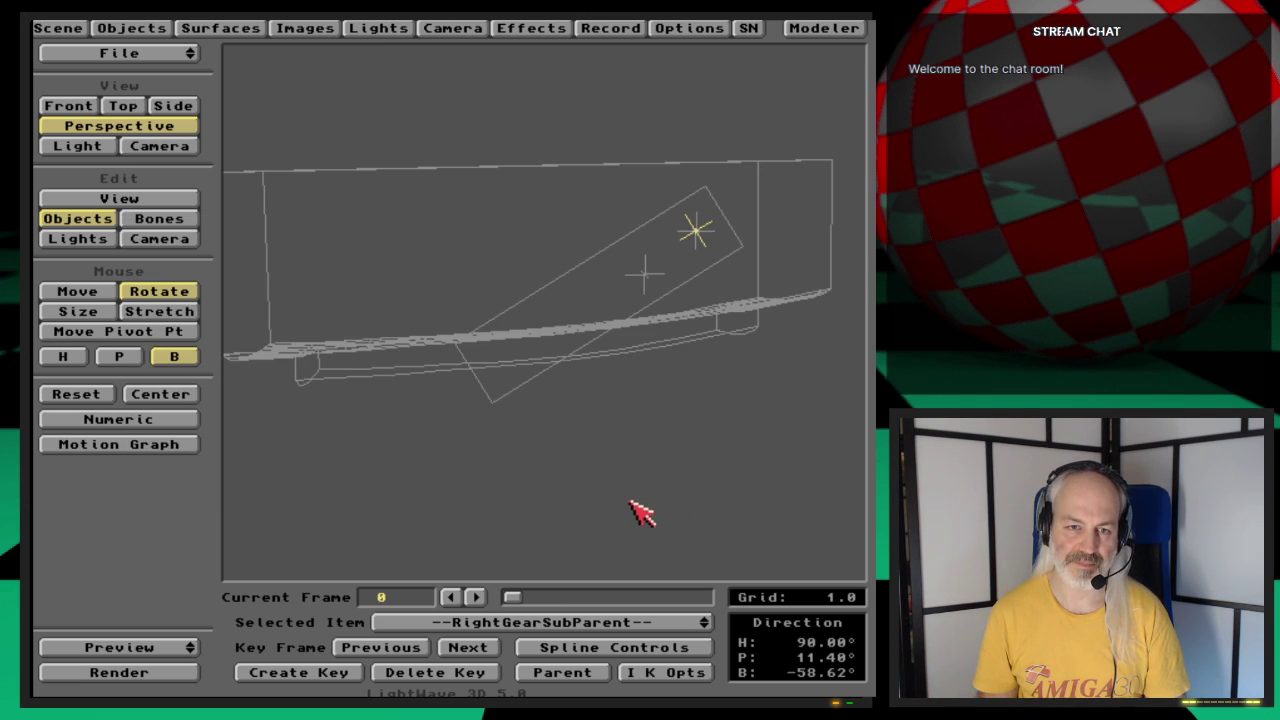
pyautogui.moveTo(590, 530); pyautogui.dragTo(537, 530)
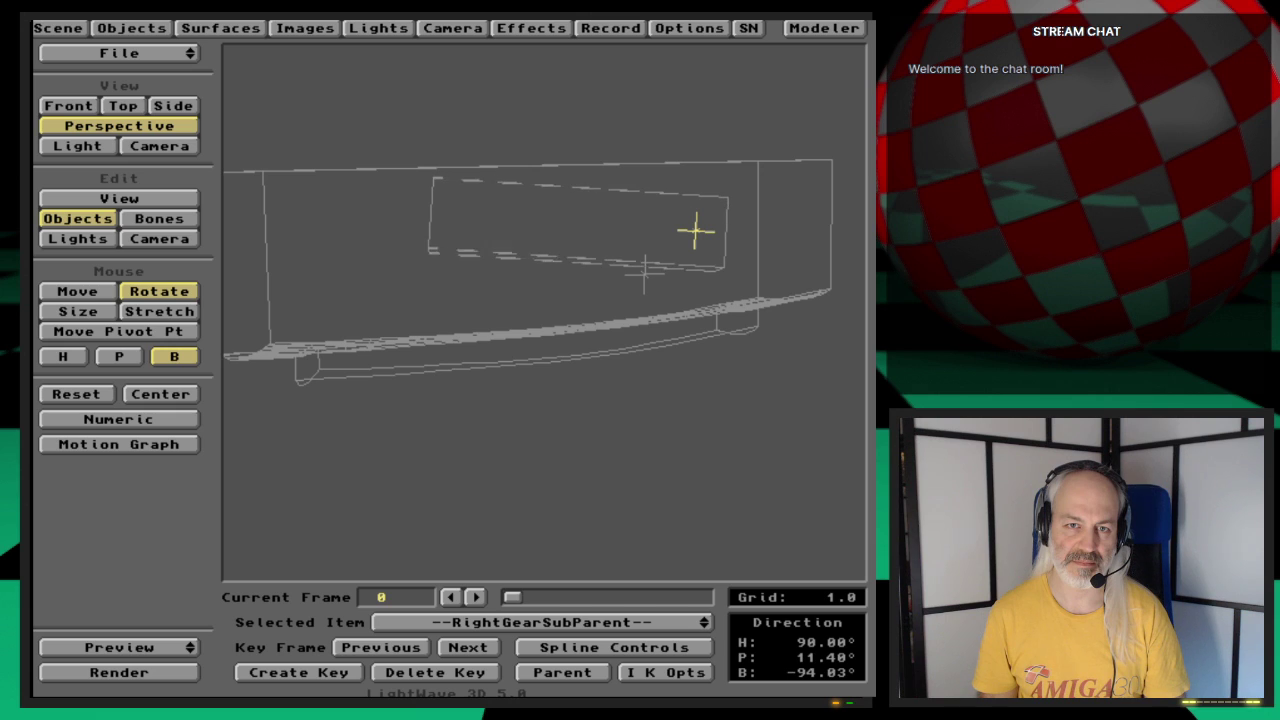
# Step: Set the bank angle of --RightGearSubParent-- to -93° and create a key for it at frame 0
pyautogui.press('n')
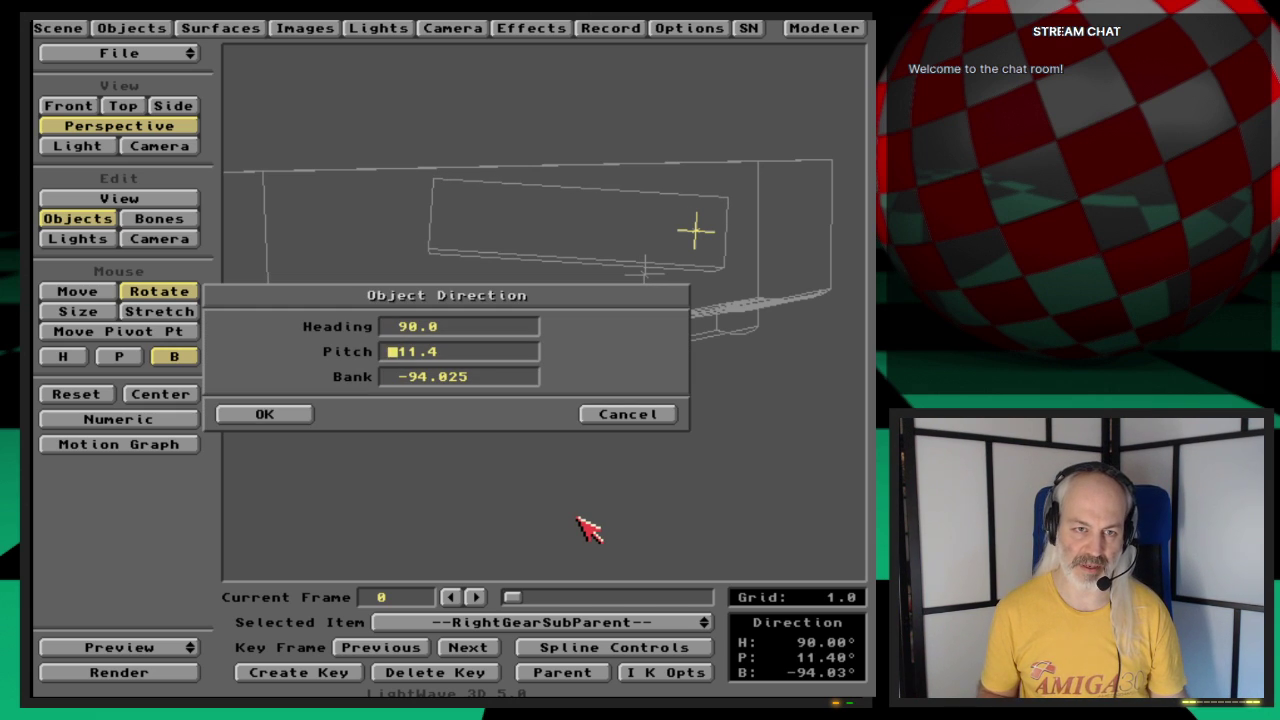
pyautogui.press('Tab')
pyautogui.write('-93')
pyautogui.press('Return')
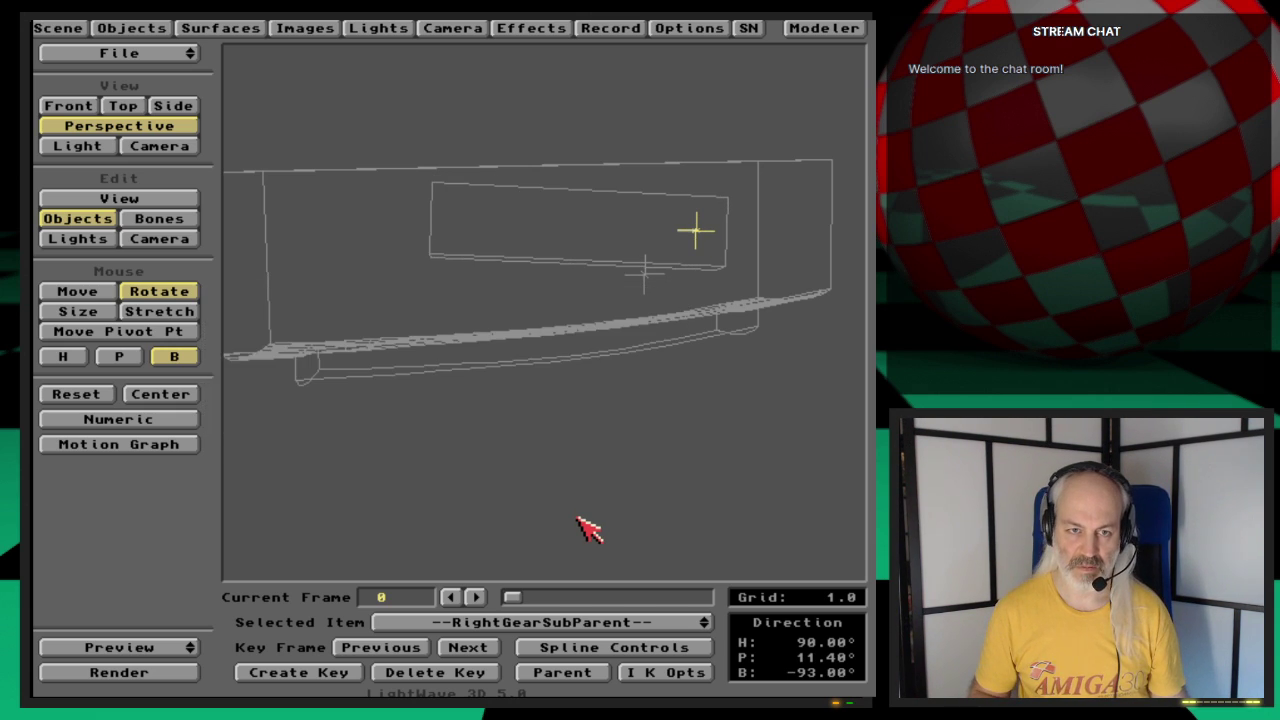
pyautogui.press('Return')
pyautogui.press('Return')
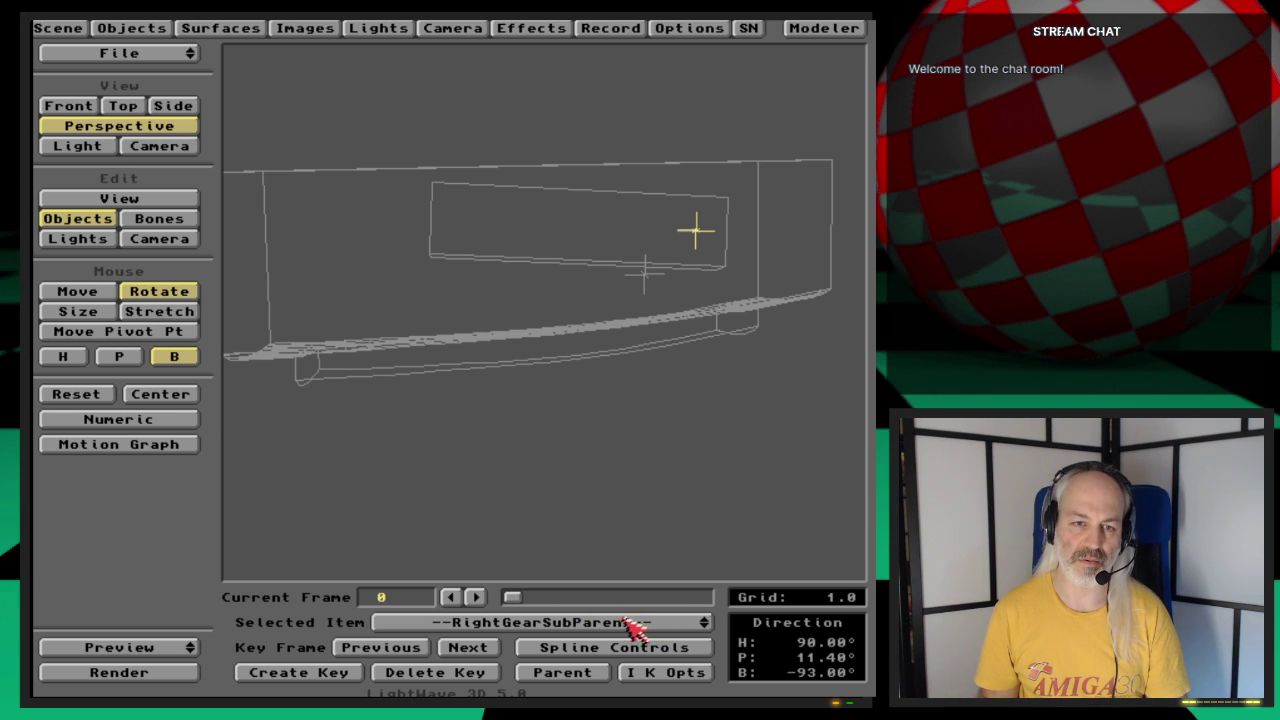
# Step: Select RightGear-UpperLeg and check which parent object it is attached to
pyautogui.moveTo(629, 623); pyautogui.dragTo(692, 629)
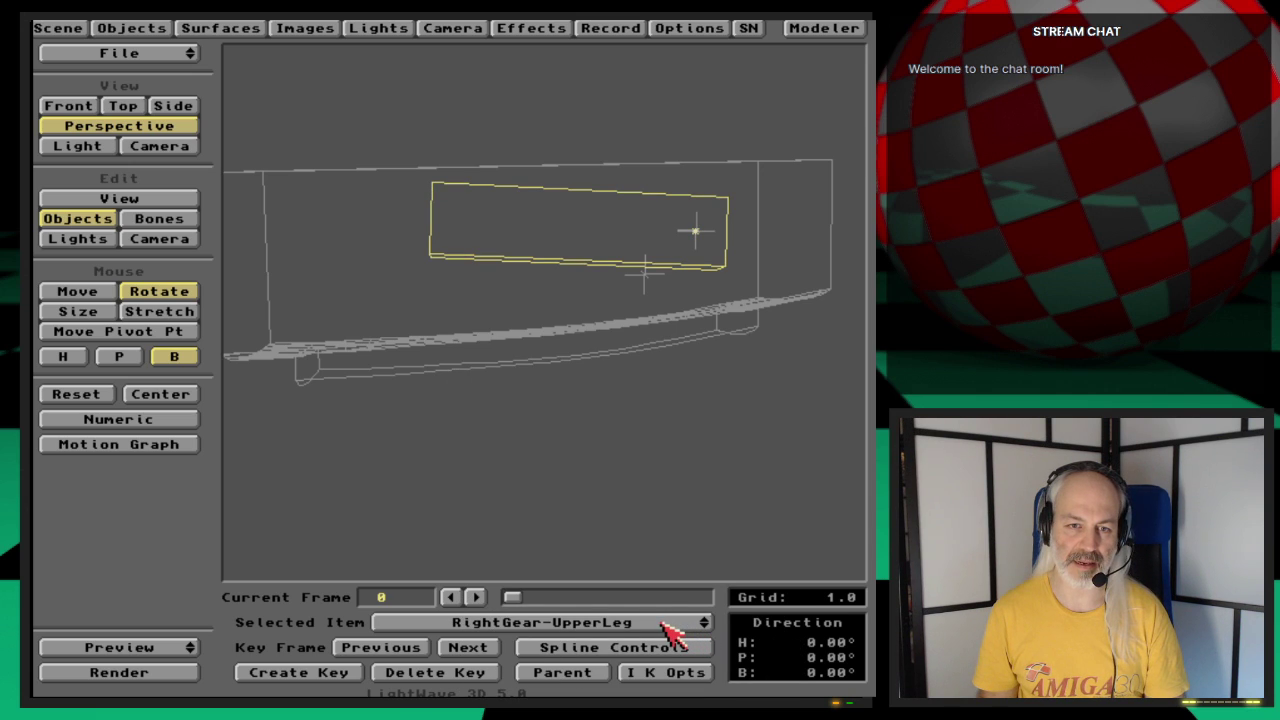
pyautogui.click(588, 670)
pyautogui.click(646, 391)
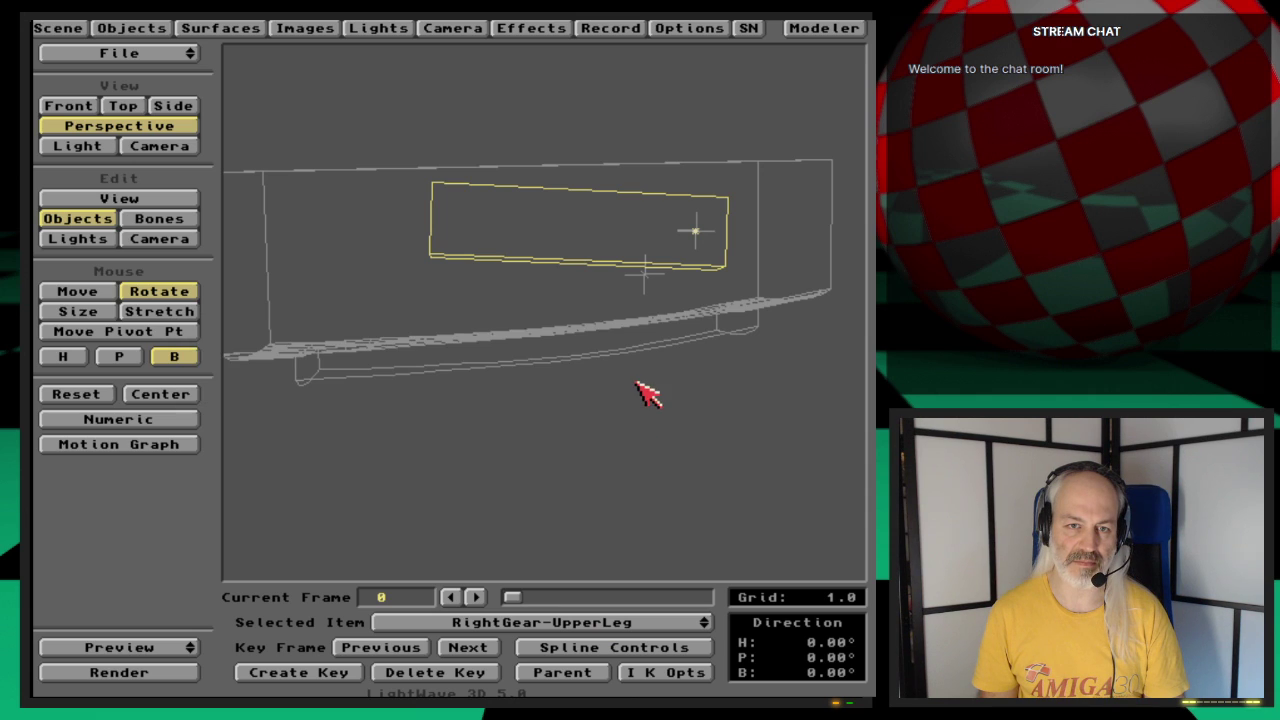
# Step: Select RightGear-KneeTip and set its parent object to --RightGearSubParent--
pyautogui.moveTo(647, 628); pyautogui.dragTo(692, 633)
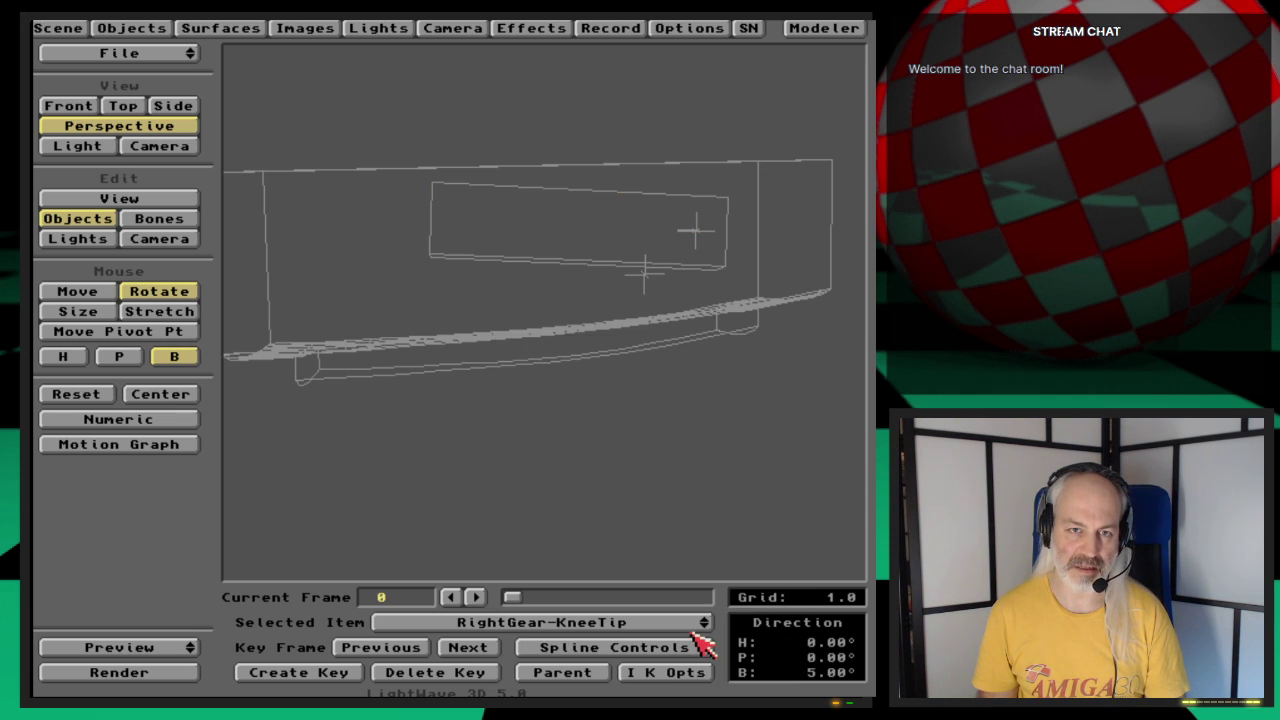
pyautogui.click(600, 670)
pyautogui.moveTo(480, 356); pyautogui.dragTo(568, 556)
pyautogui.click(277, 390)
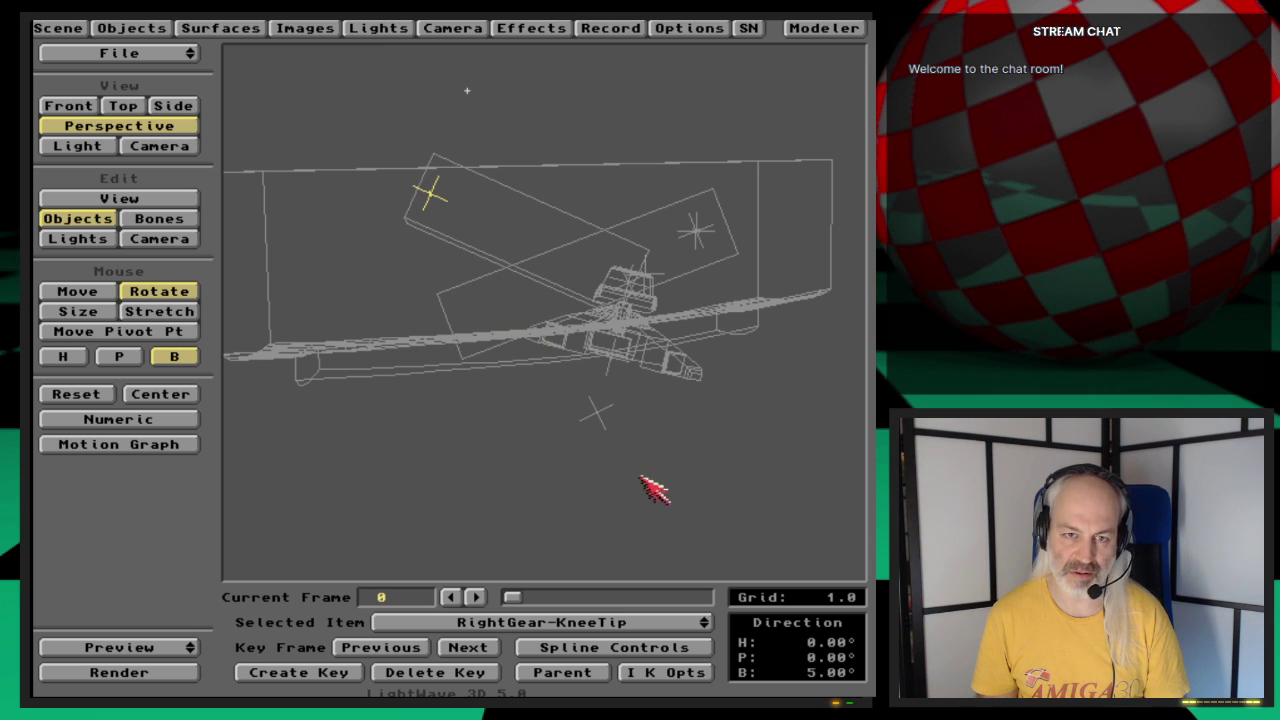
# Step: Select the **RightGear-ArmHandle** null and check its inverse kinematics options
pyautogui.click(676, 626)
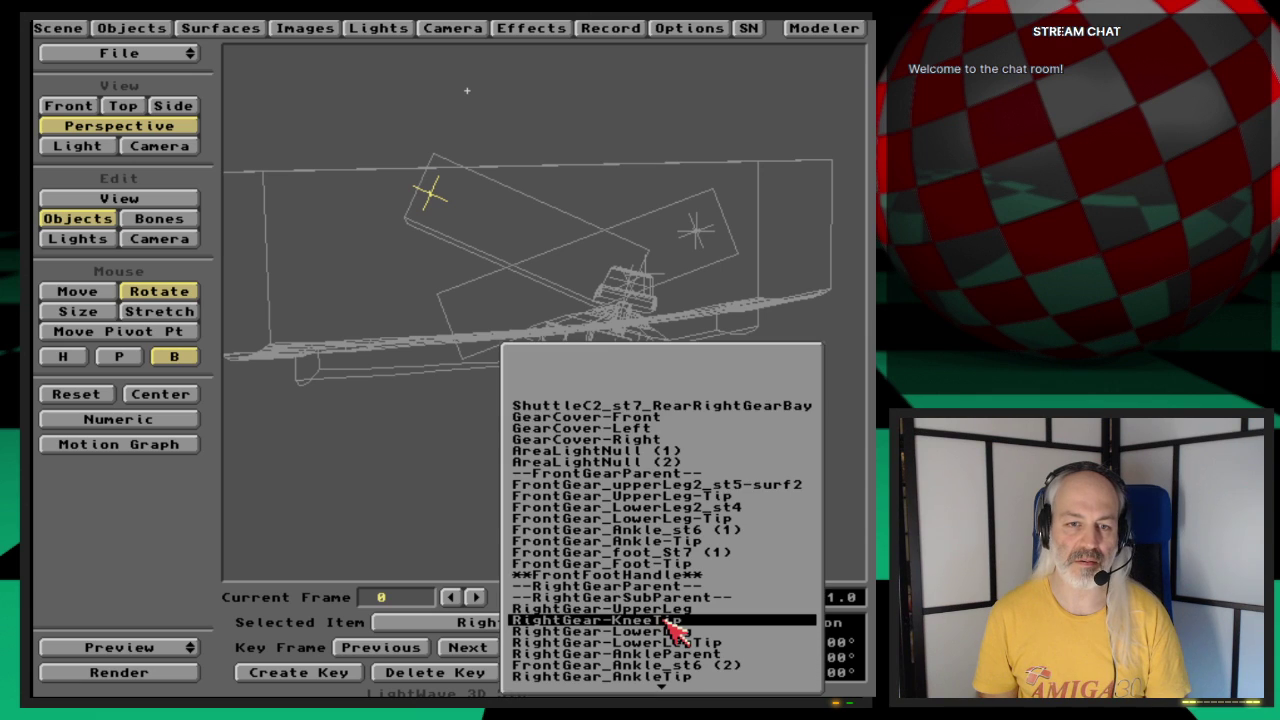
pyautogui.moveTo(705, 621); pyautogui.dragTo(704, 676)
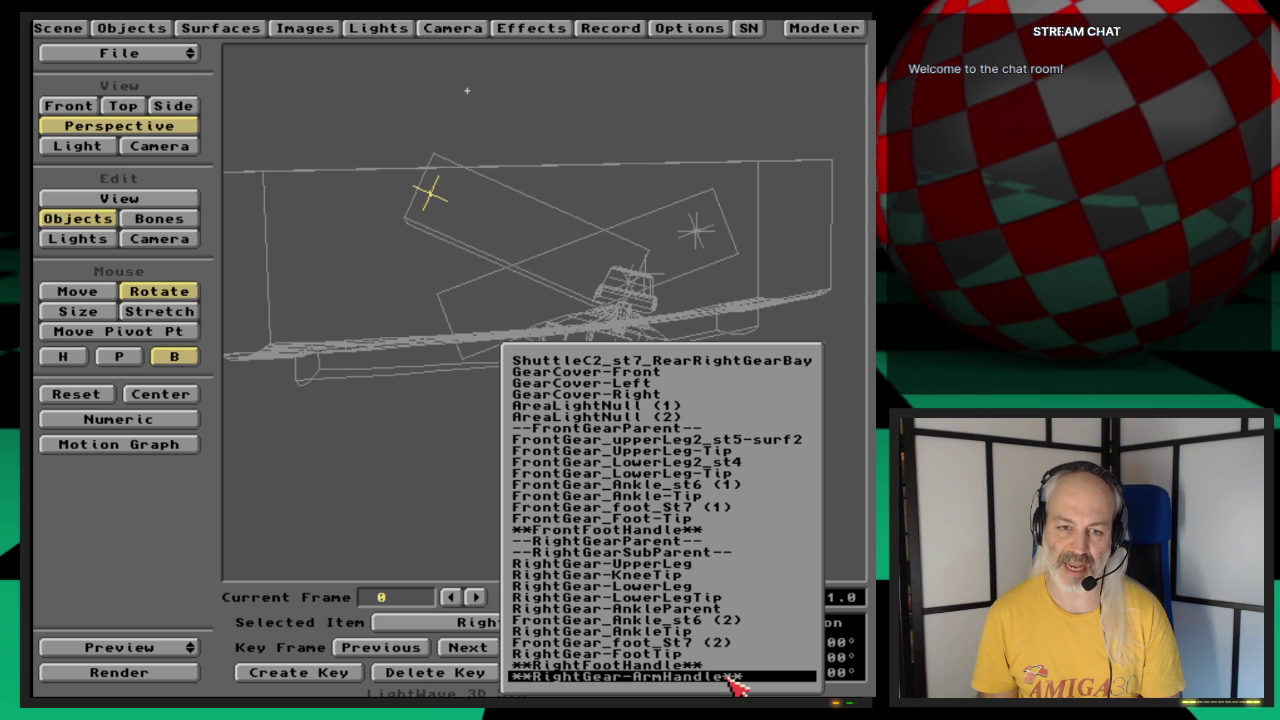
pyautogui.moveTo(735, 680); pyautogui.dragTo(735, 679)
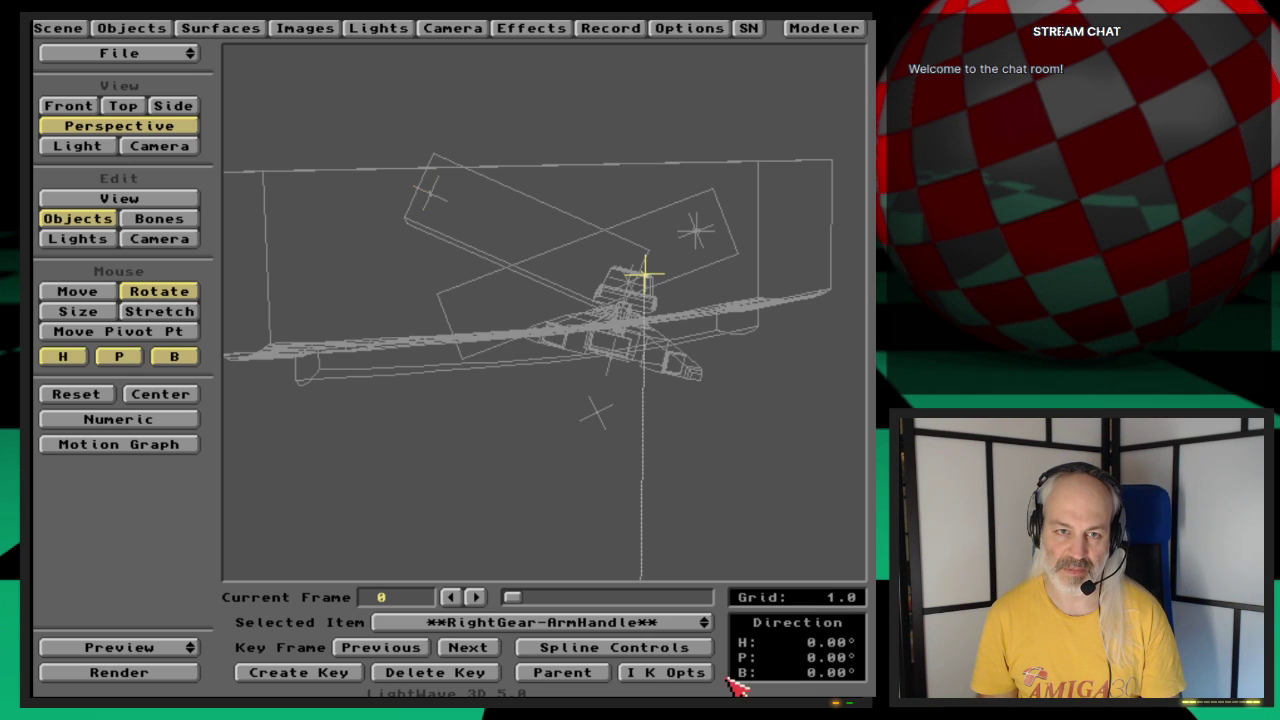
pyautogui.click(670, 683)
pyautogui.click(539, 485)
# Step: Select RightGear-LowerLegTip and turn off full-time IK for its **RightGear-ArmHandle** goal
pyautogui.press('Down')
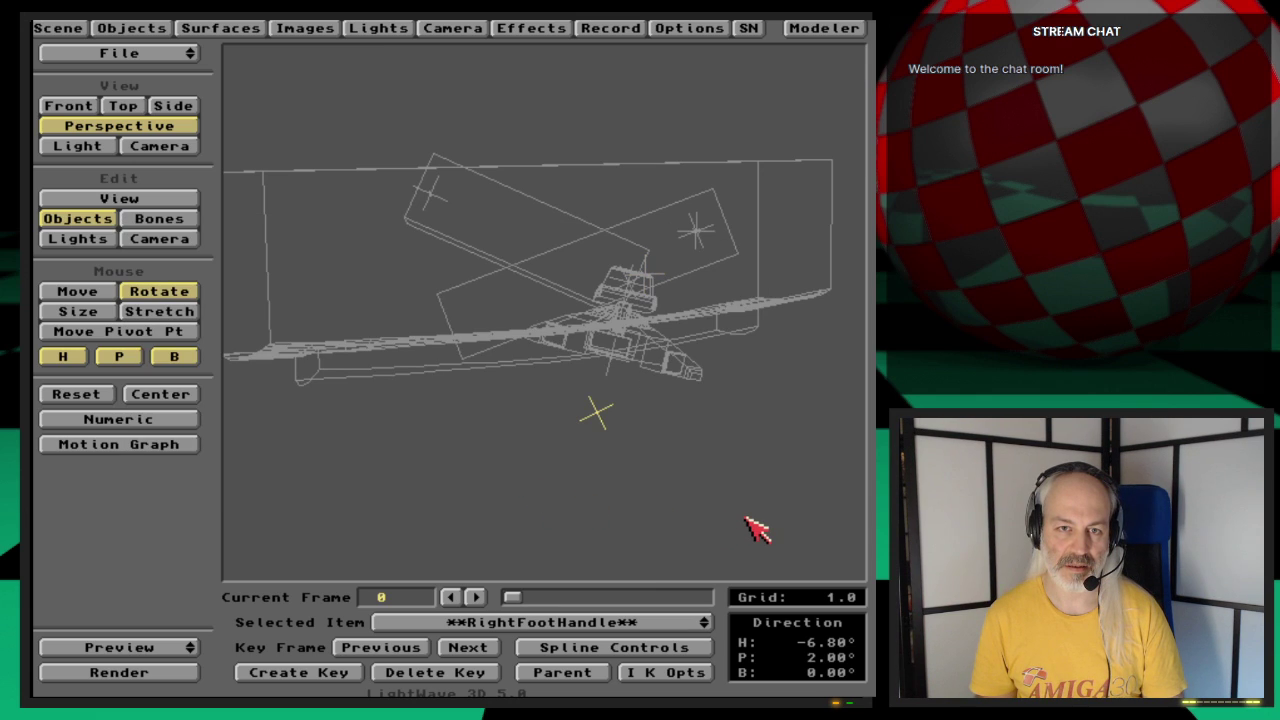
pyautogui.press('Down')
pyautogui.press('Down')
pyautogui.press('Down')
pyautogui.press('Down')
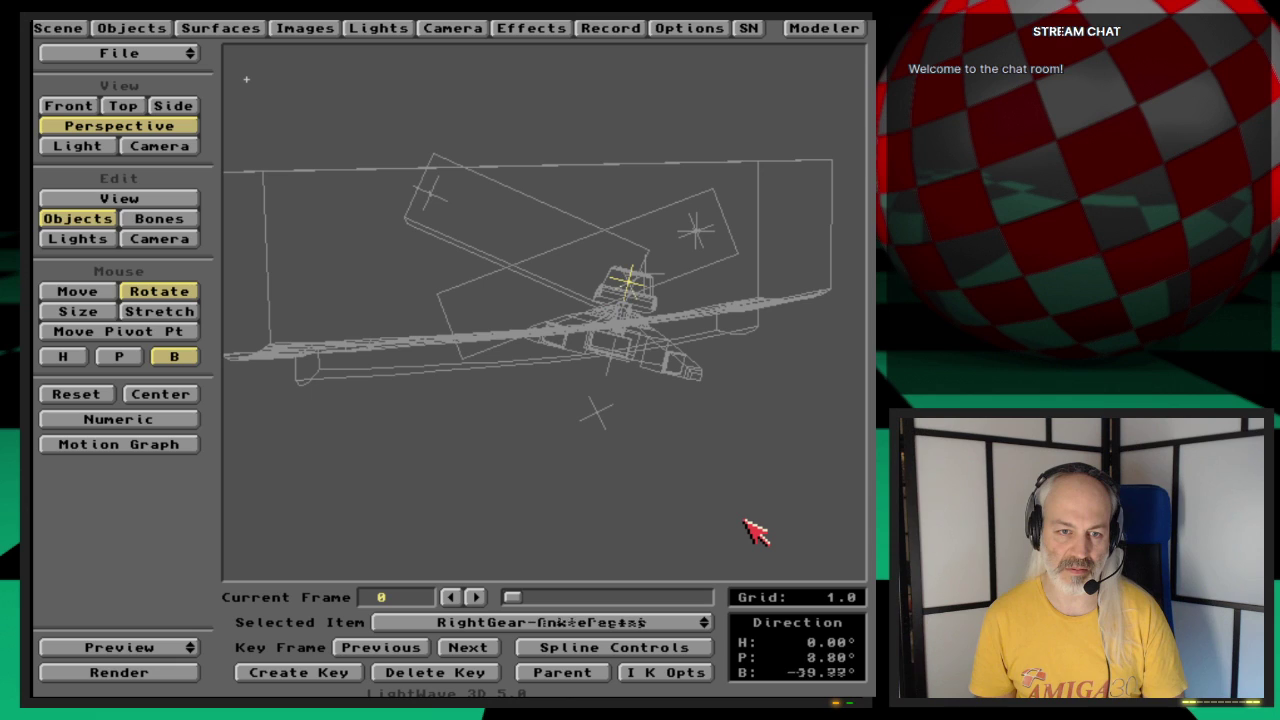
pyautogui.press('Down')
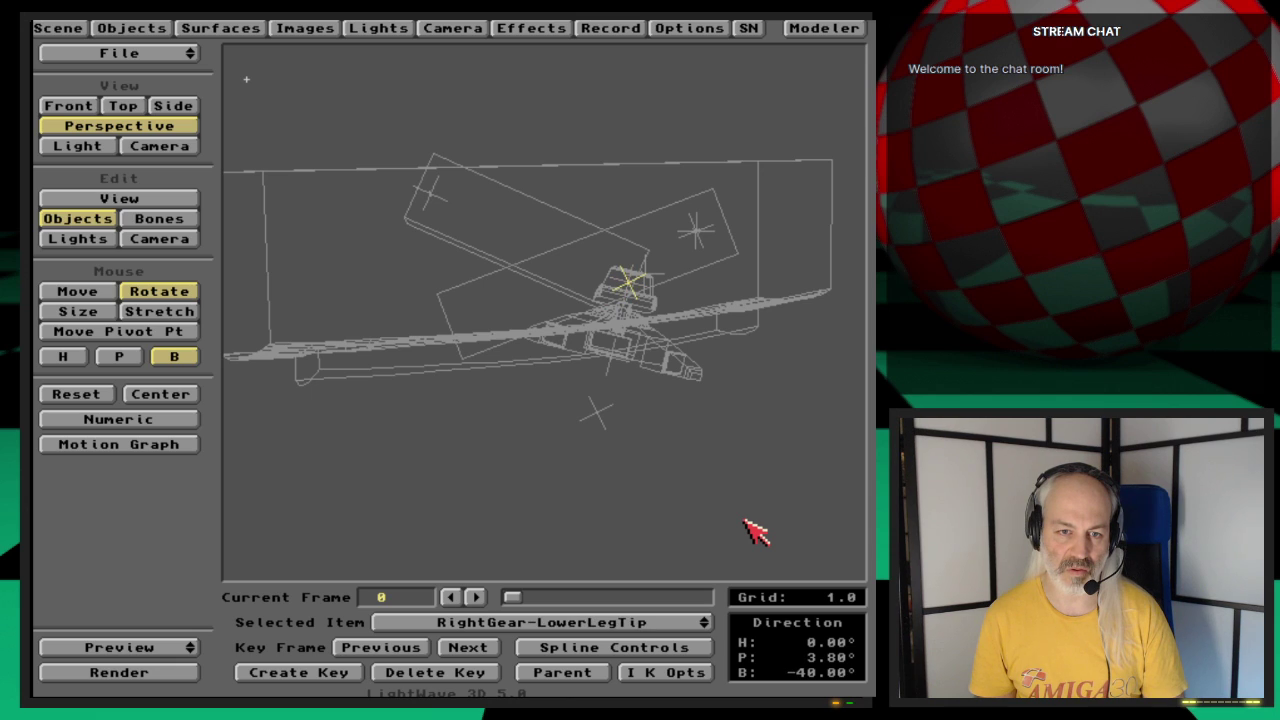
pyautogui.click(664, 673)
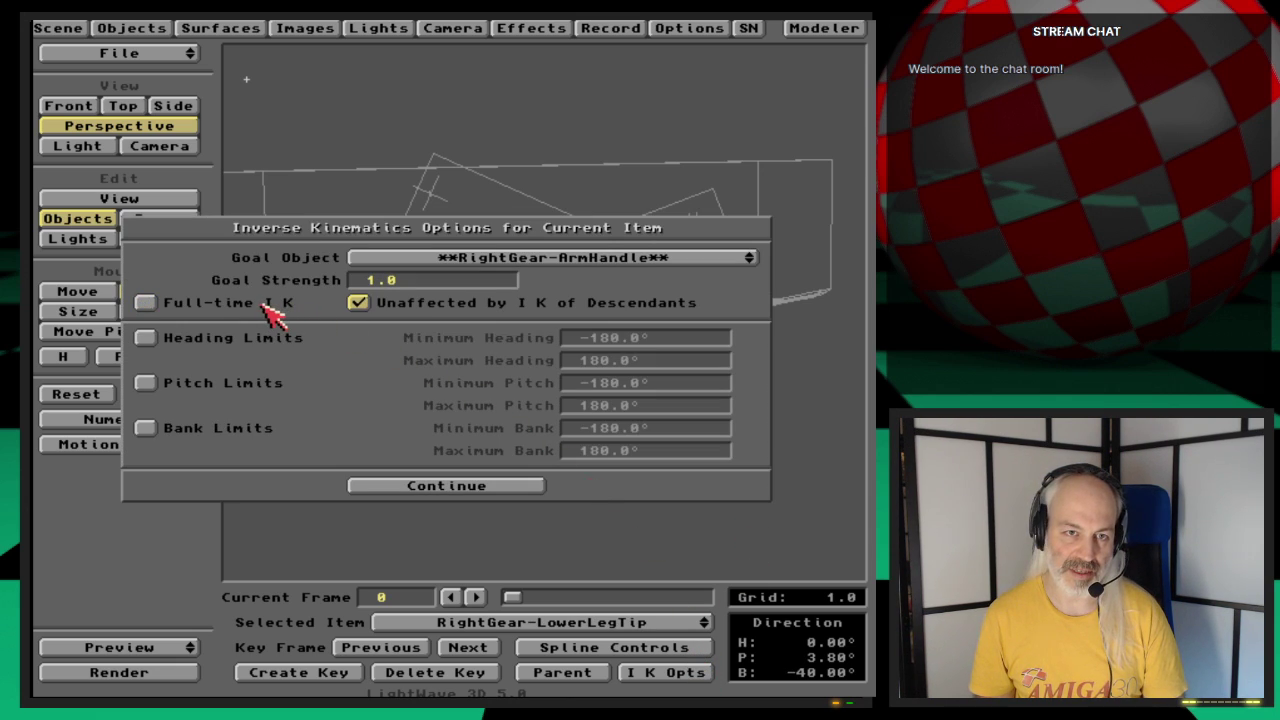
pyautogui.click(510, 490)
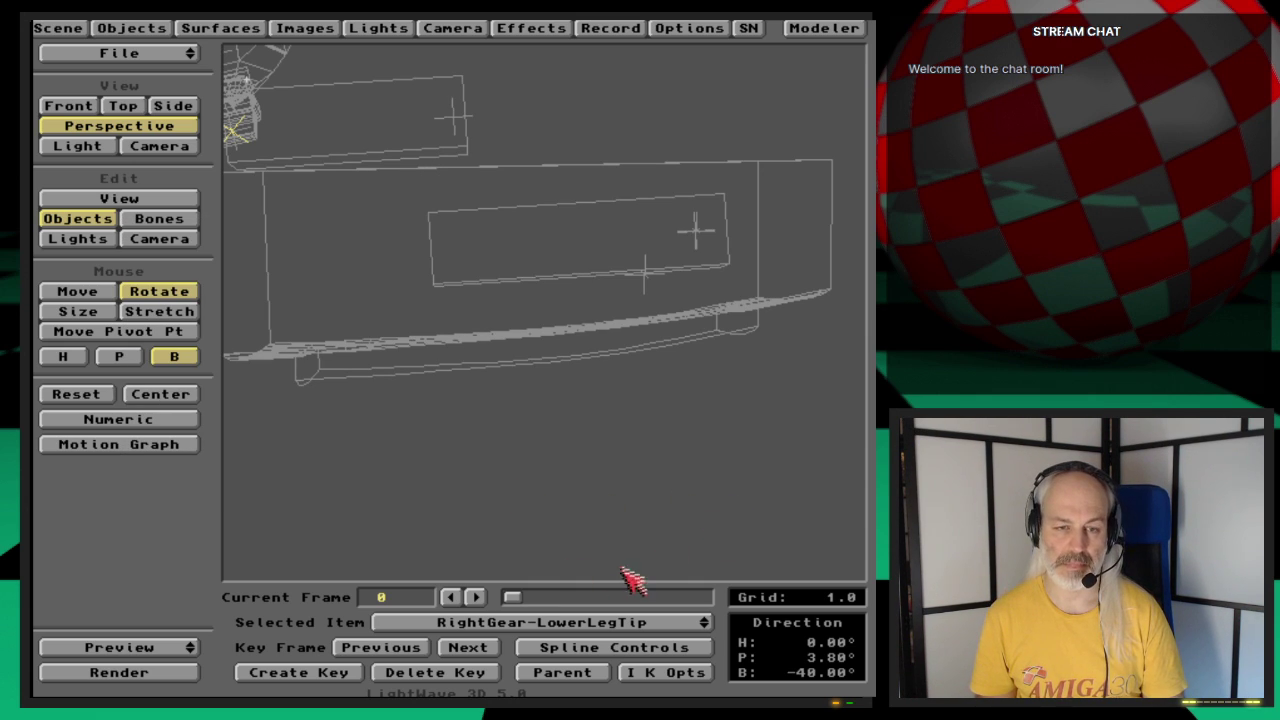
# Step: Select **RightFootHandle** and check its inverse kinematics goal object and rotation limits
pyautogui.click(583, 624)
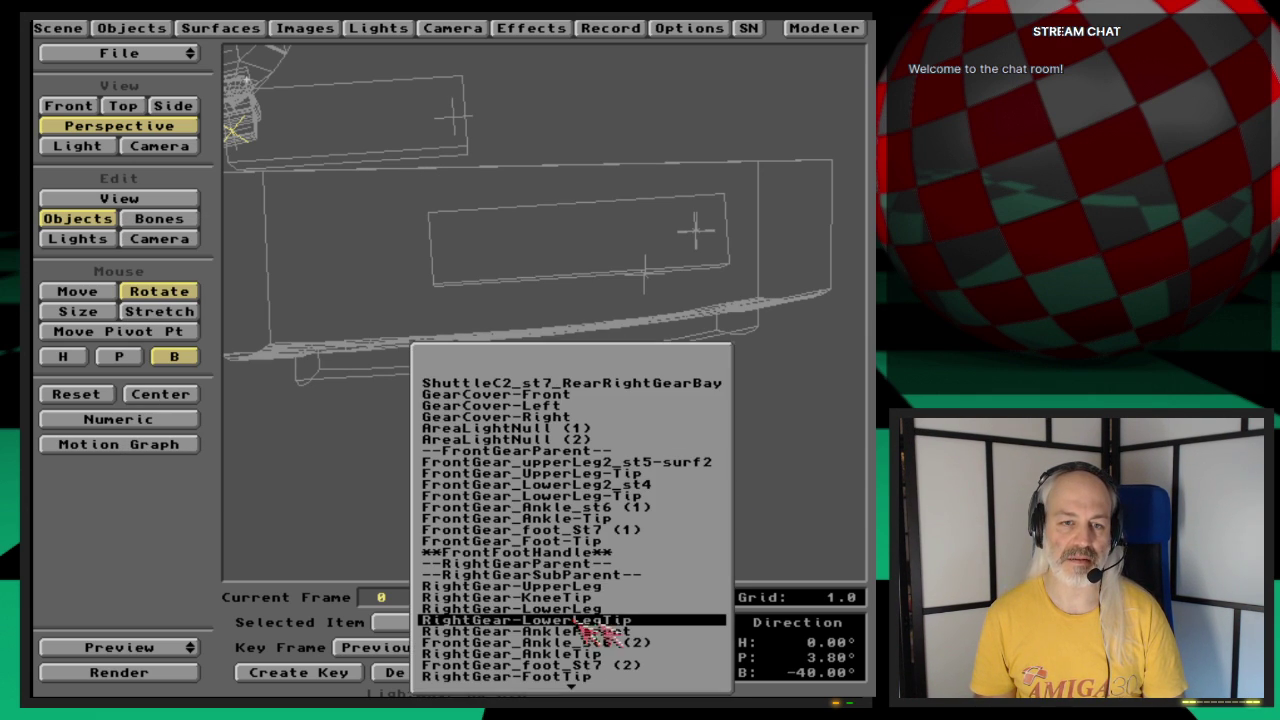
pyautogui.click(650, 668)
pyautogui.click(650, 672)
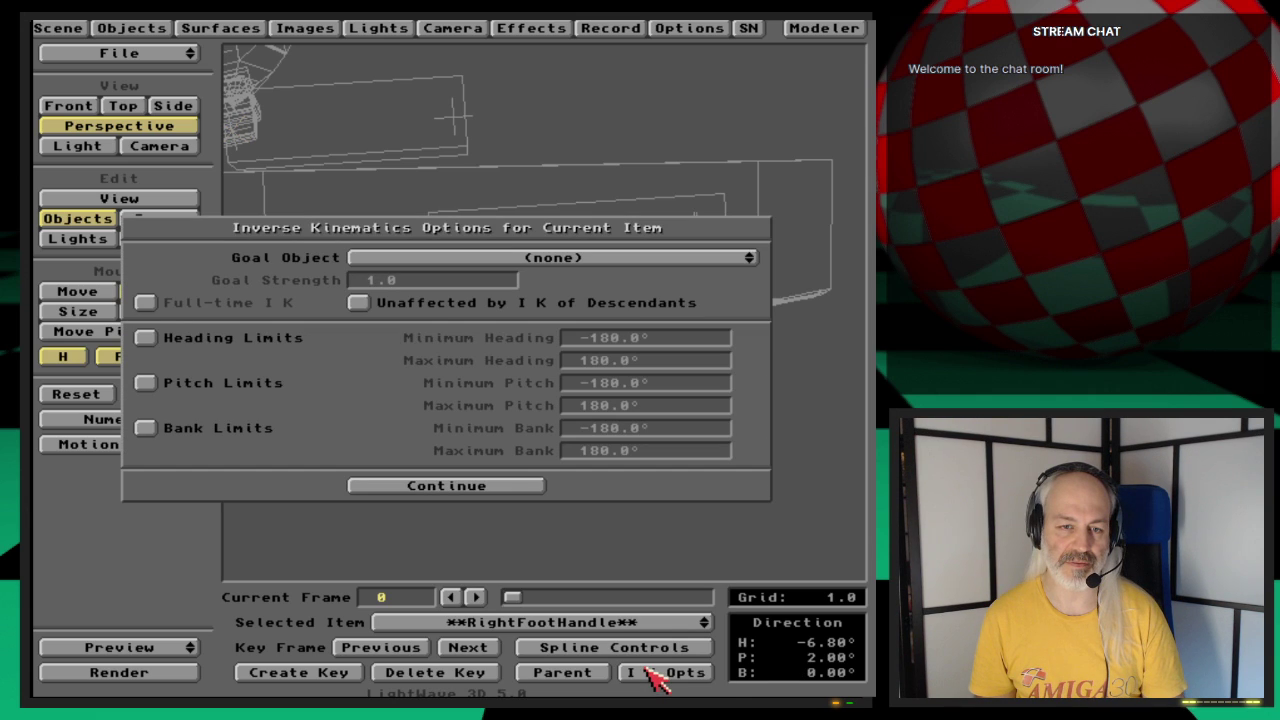
pyautogui.click(531, 484)
# Step: Select RightGear-FootTip and turn off full-time IK for its **RightFootHandle** goal, keeping the animation at frame 0
pyautogui.press('Up')
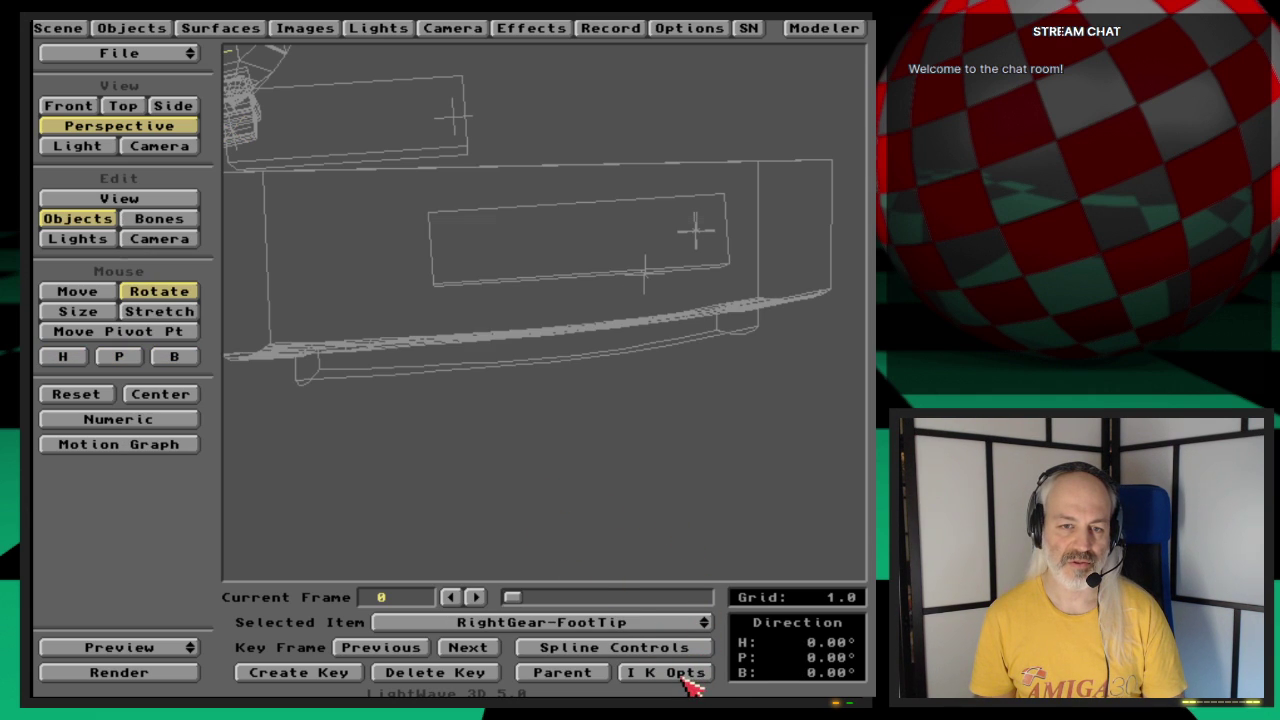
pyautogui.click(684, 674)
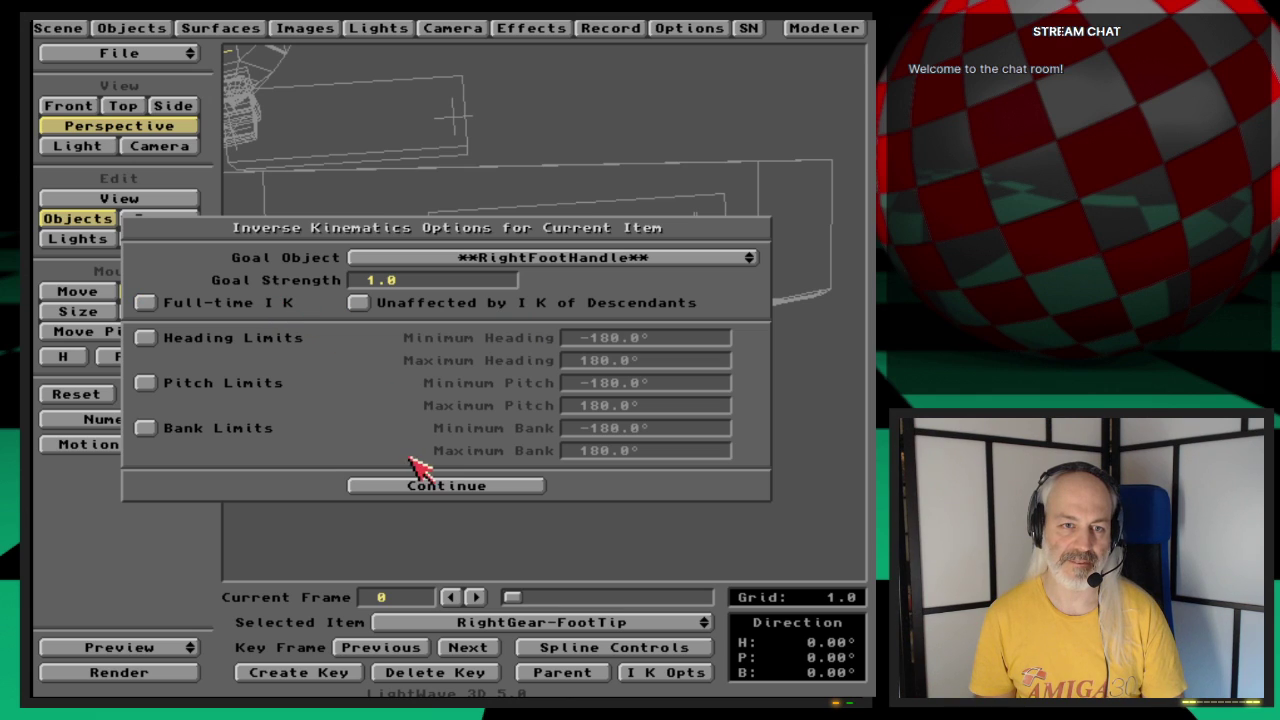
pyautogui.click(436, 487)
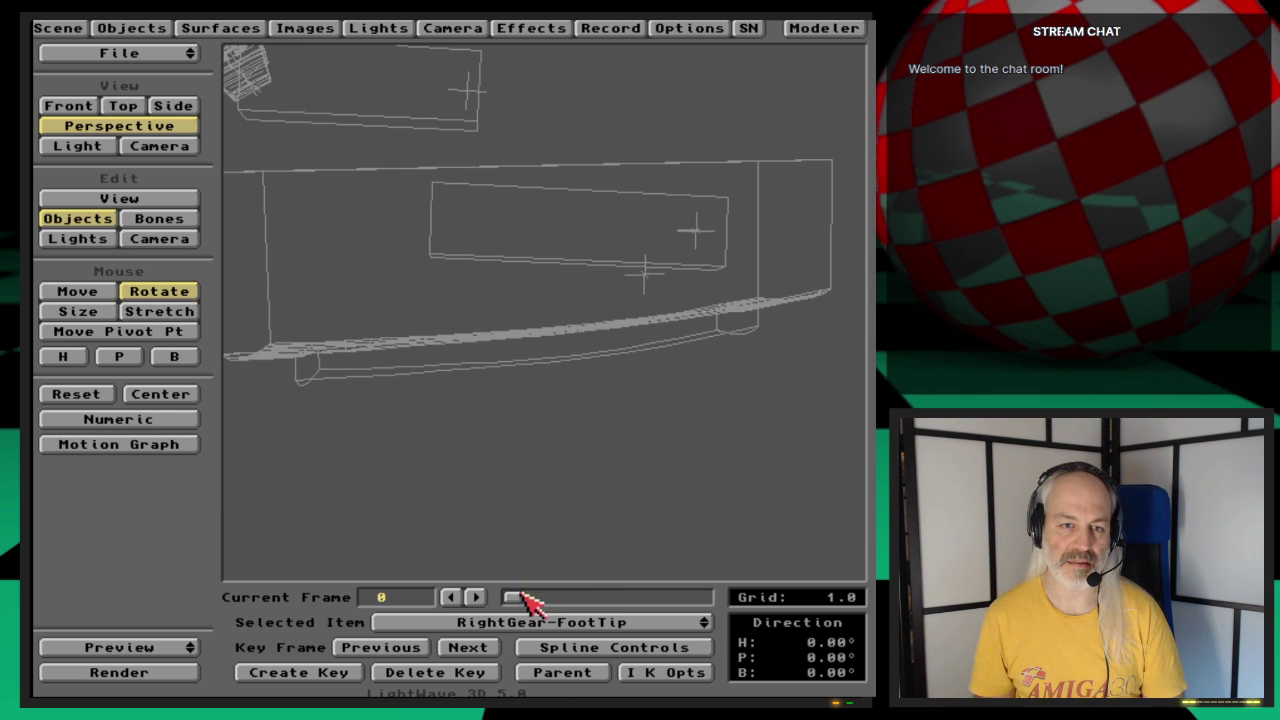
pyautogui.moveTo(524, 594)
pyautogui.mouseDown()
pyautogui.moveTo(700, 598)
pyautogui.moveTo(512, 598)
pyautogui.mouseUp()
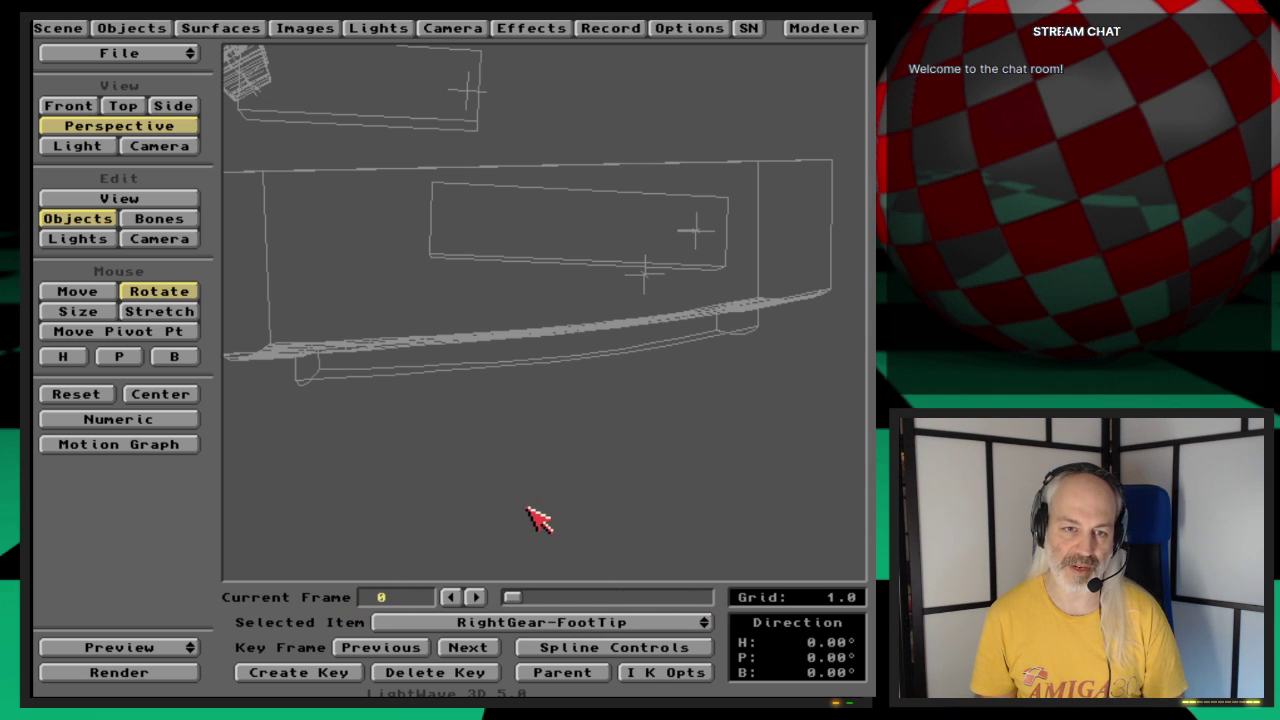
# Step: Select --RightGearSubParent-- and check its bank limits in the inverse kinematics options
pyautogui.click(628, 622)
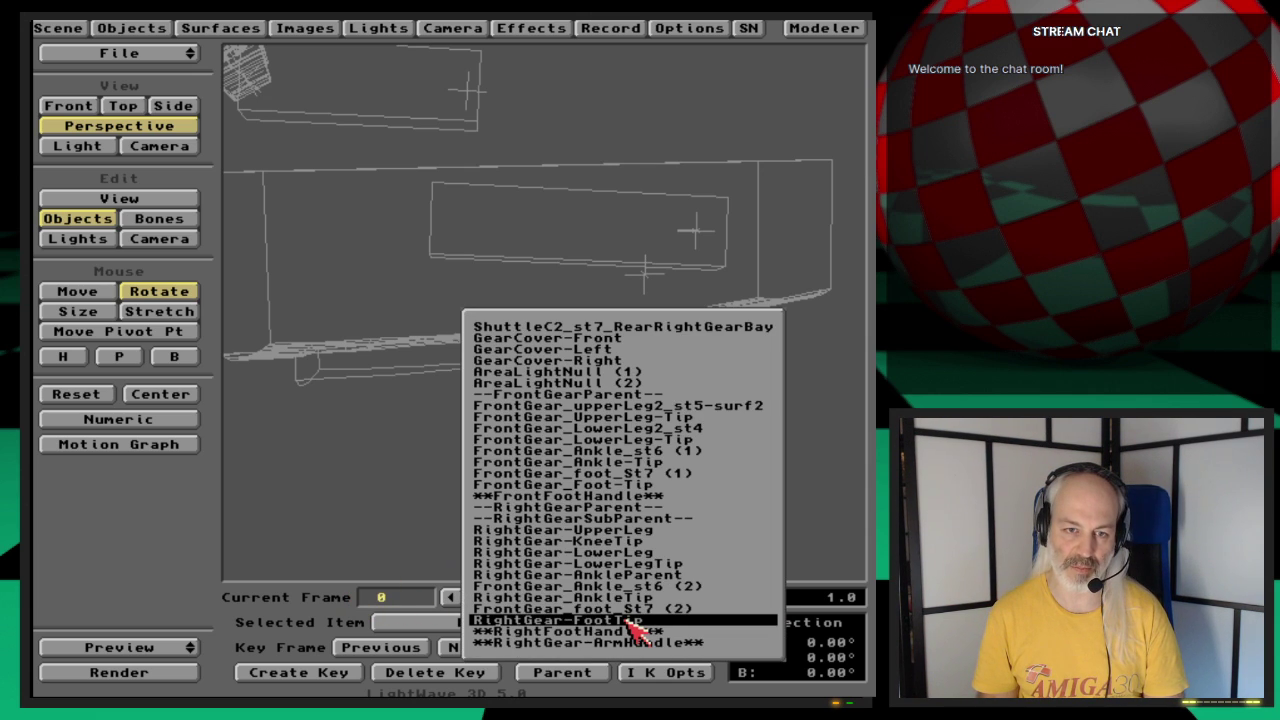
pyautogui.click(752, 538)
pyautogui.press('Up')
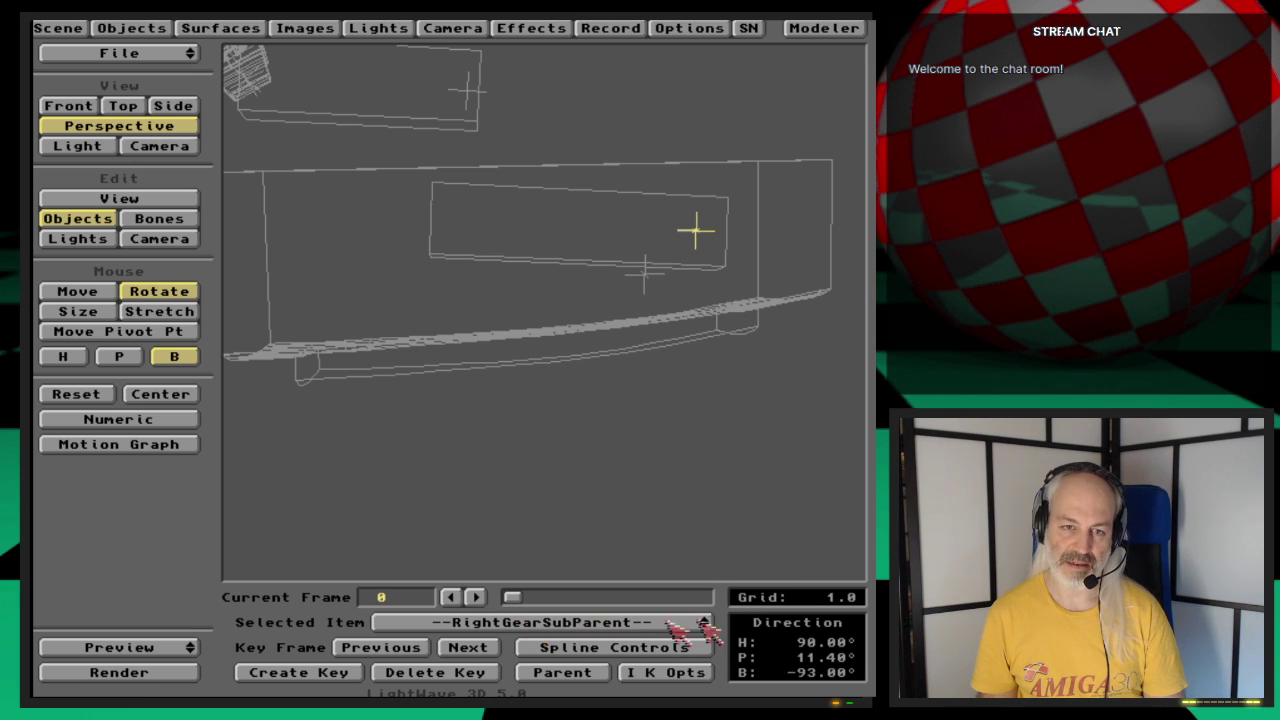
pyautogui.click(672, 673)
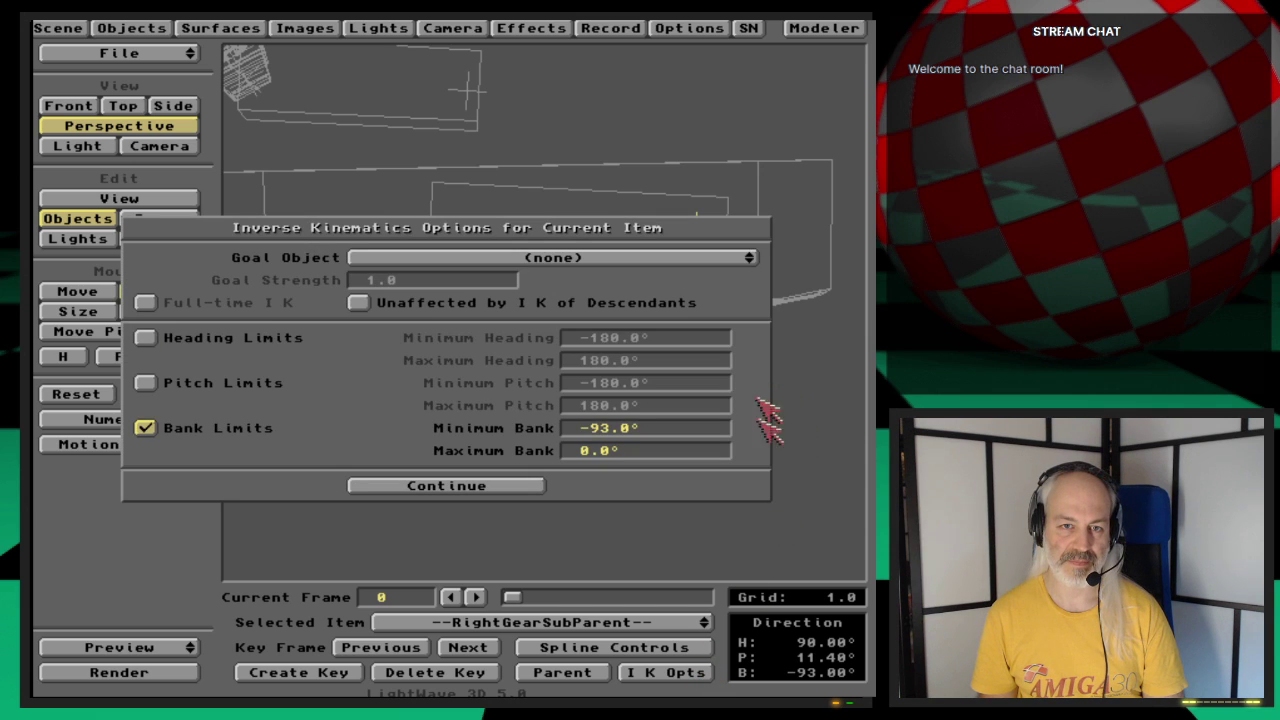
pyautogui.click(530, 487)
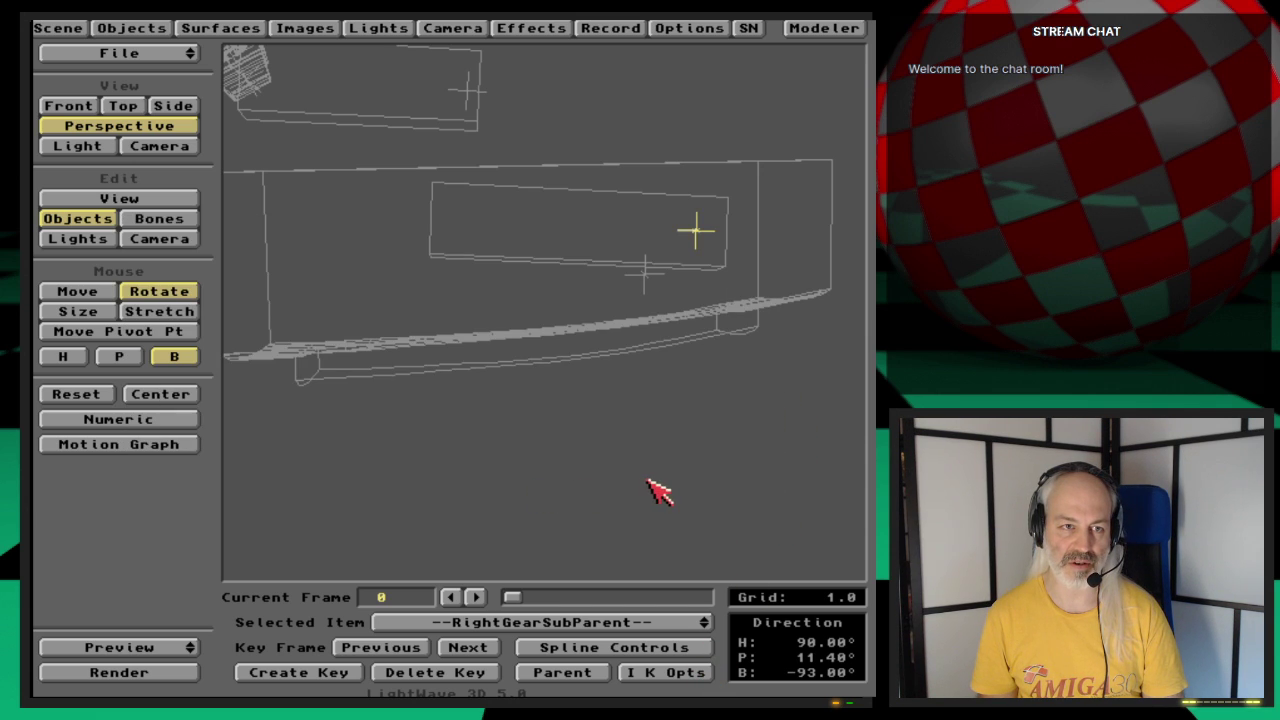
# Step: Test the bank rotation of --RightGearSubParent-- and compare its enabled rotation axes with those of RightGear-UpperLeg
pyautogui.moveTo(522, 427); pyautogui.dragTo(720, 427)
pyautogui.rightClick(514, 423)
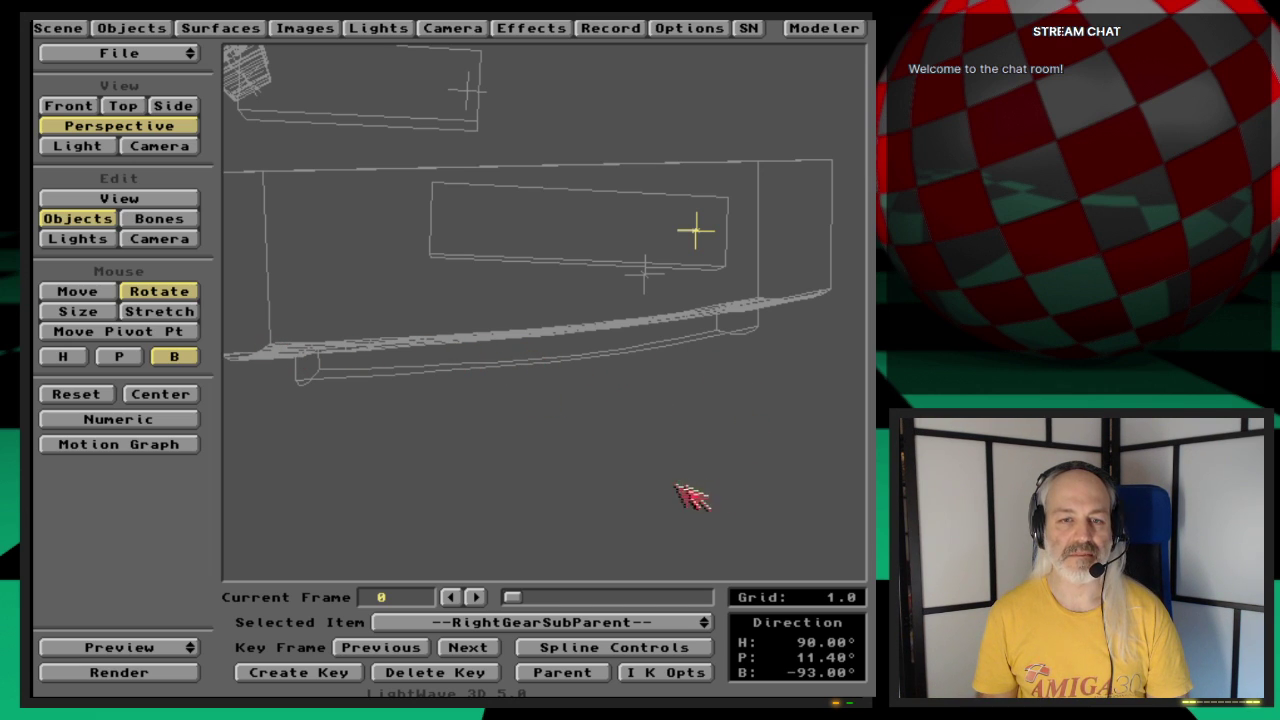
pyautogui.press('Down')
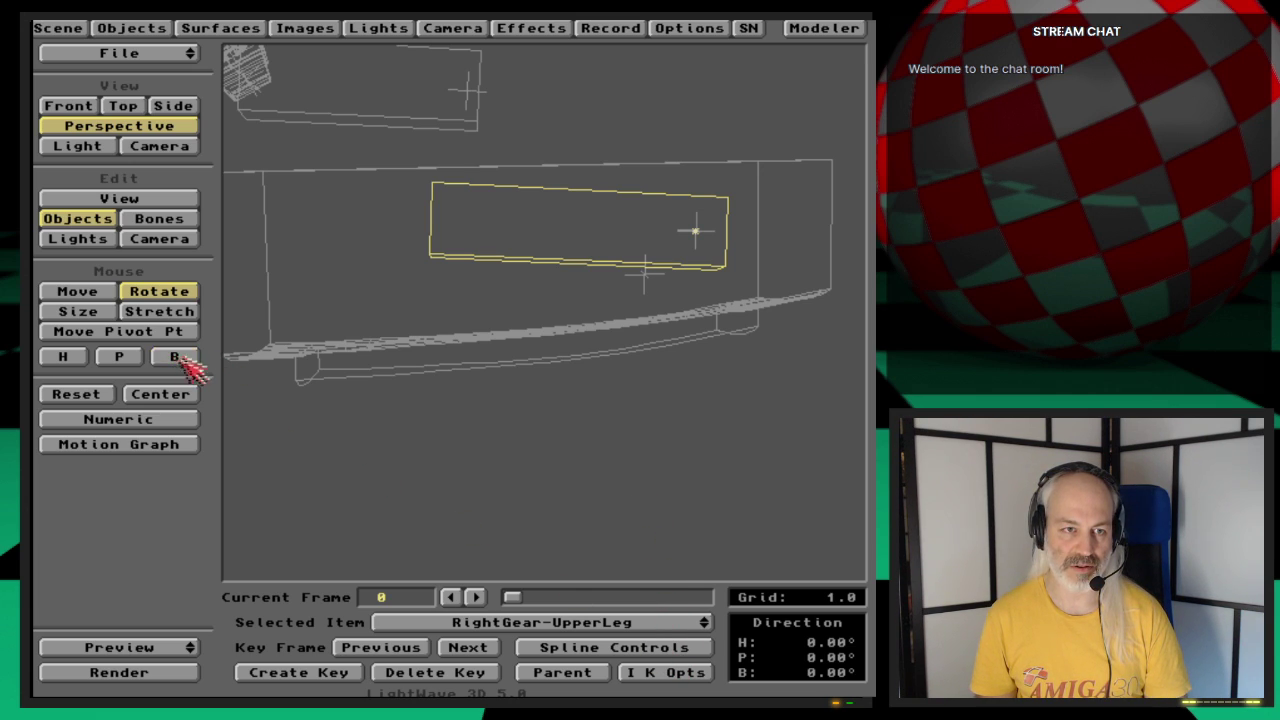
pyautogui.press('Up')
pyautogui.press('Down')
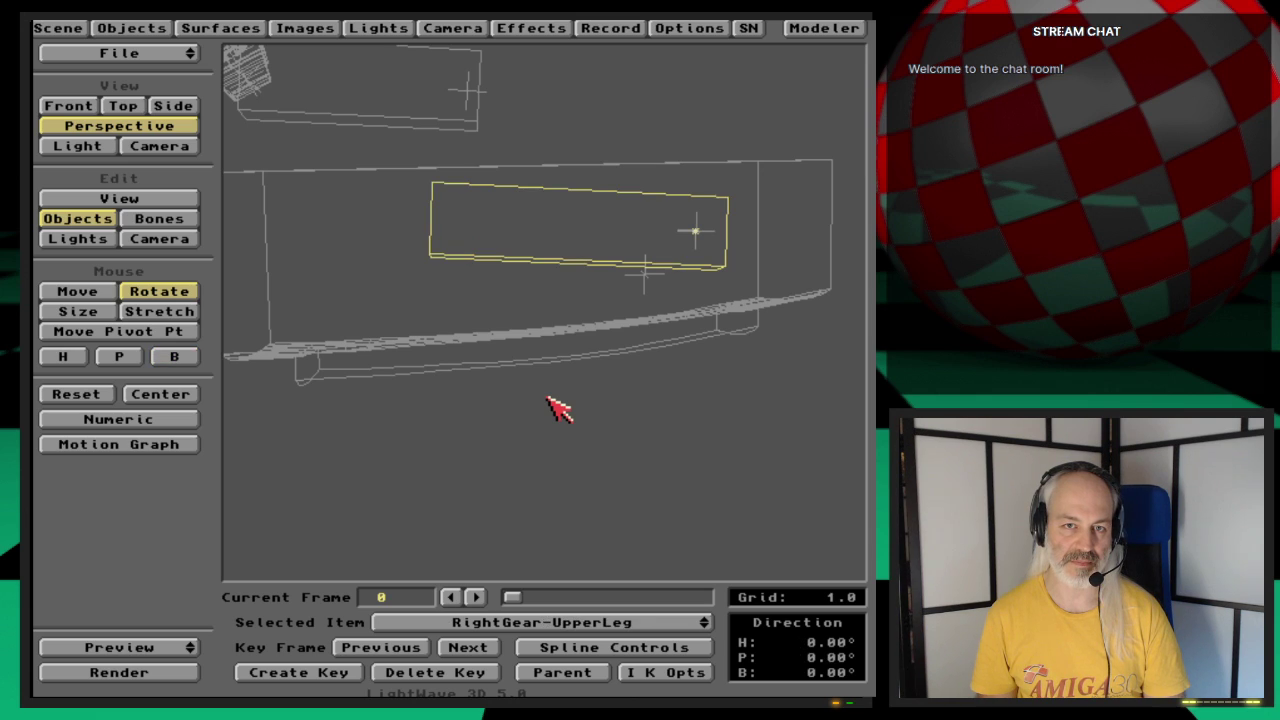
pyautogui.press('Up')
pyautogui.press('Down')
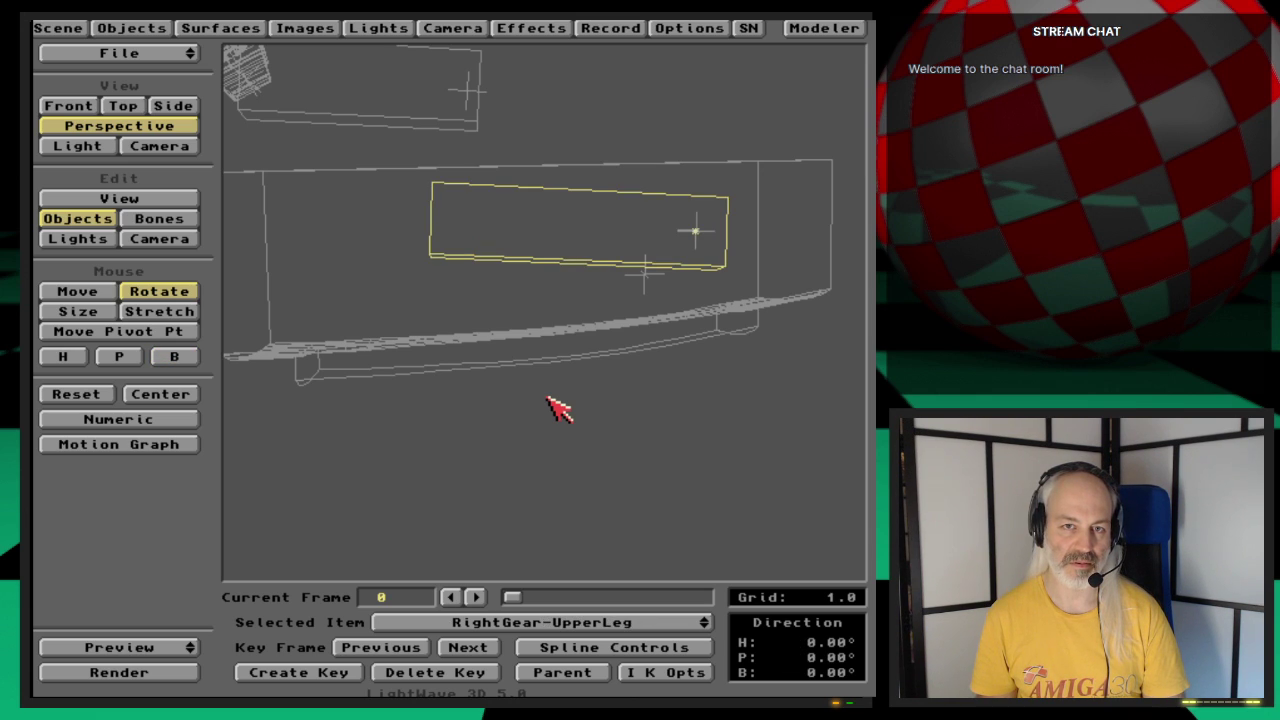
pyautogui.press('Up')
pyautogui.moveTo(664, 412)
pyautogui.mouseDown()
pyautogui.moveTo(850, 412)
pyautogui.moveTo(663, 409)
pyautogui.mouseUp()
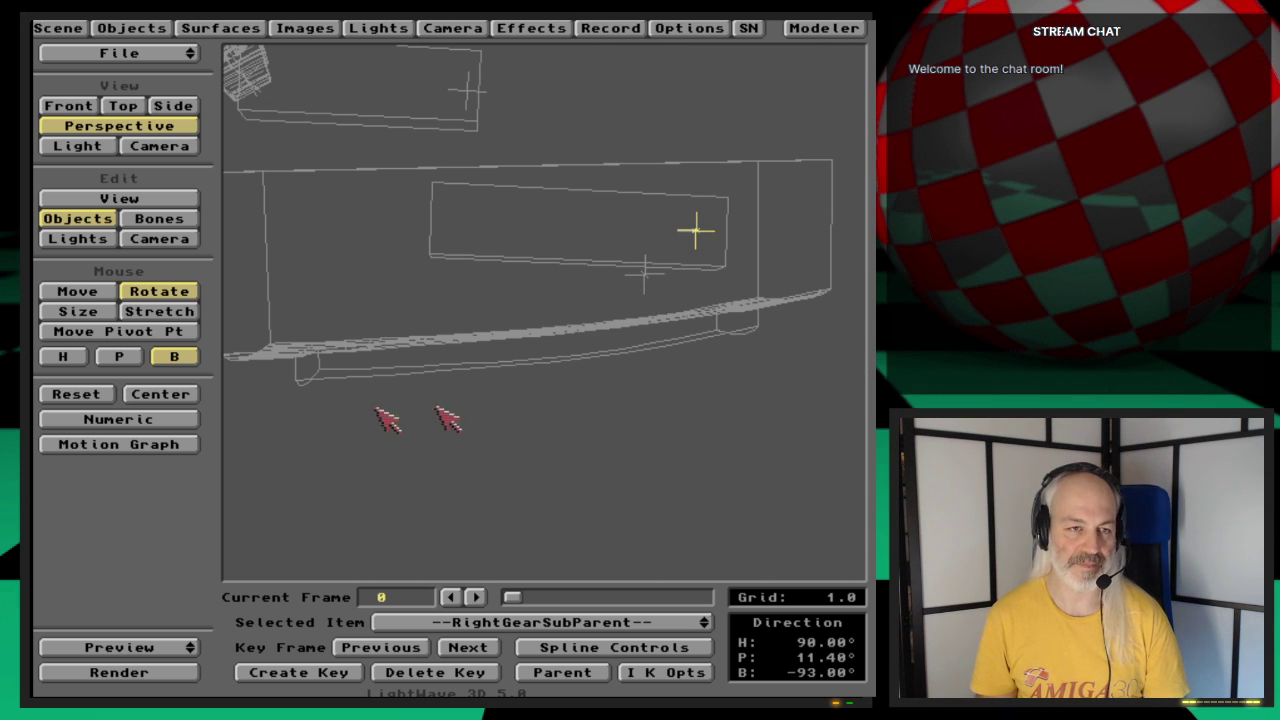
# Step: Select RightGear-KneeTip and check that --RightGearSubParent-- is its parent object
pyautogui.press('Down')
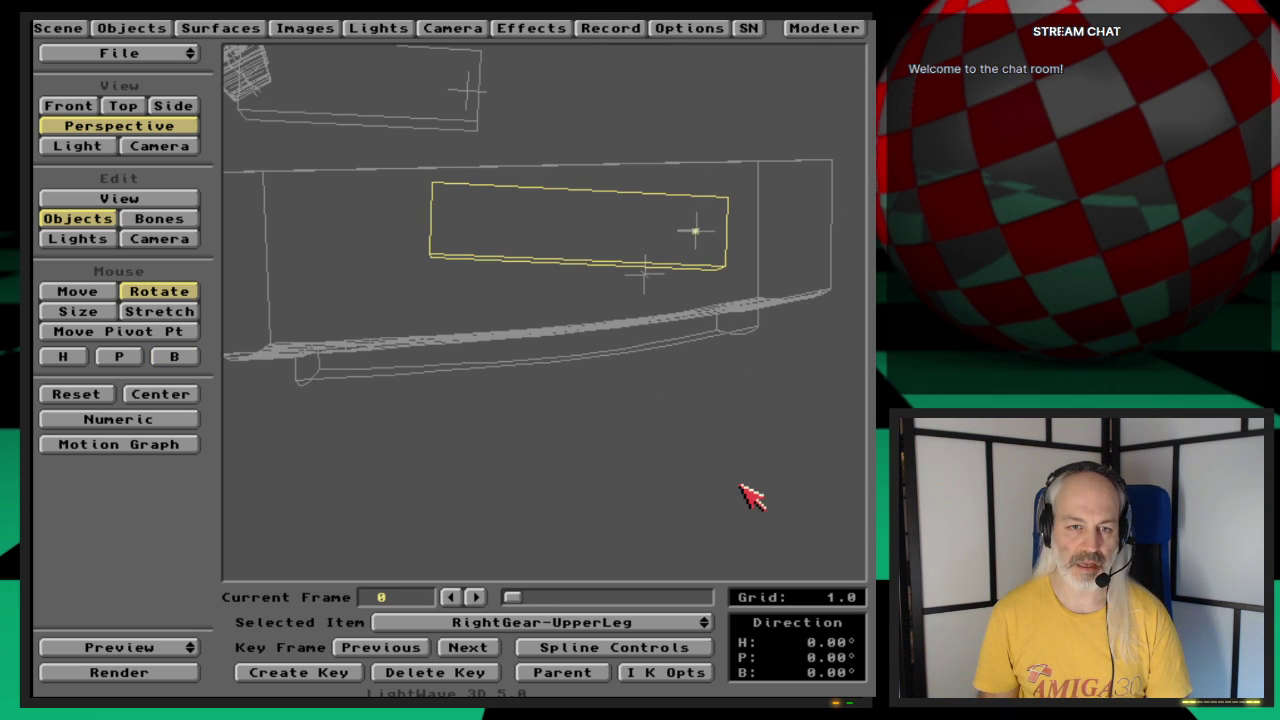
pyautogui.press('Down')
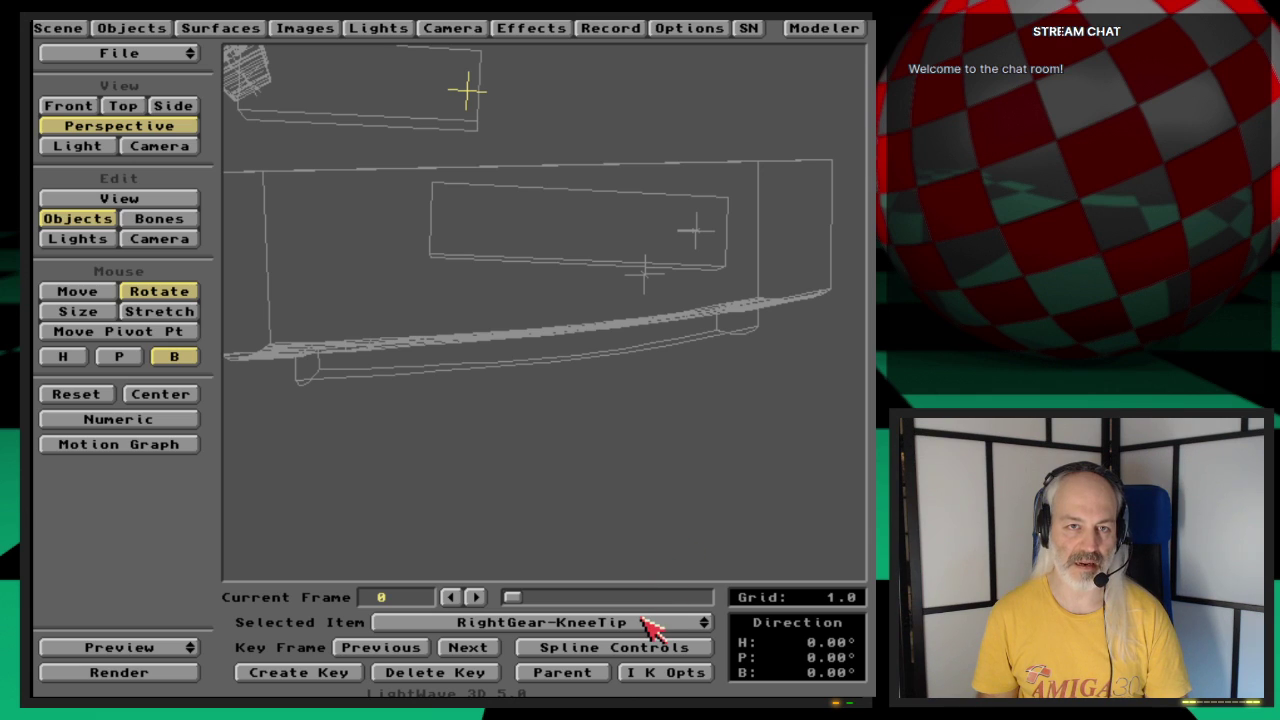
pyautogui.click(562, 672)
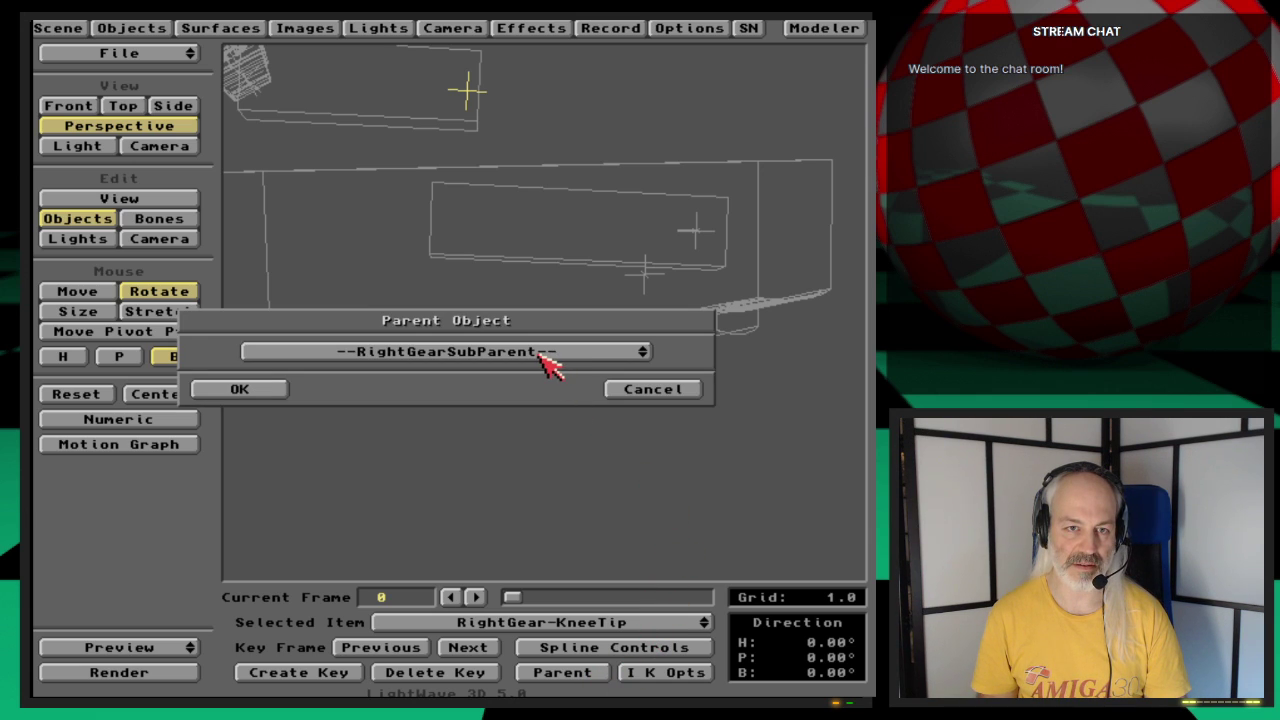
pyautogui.click(255, 390)
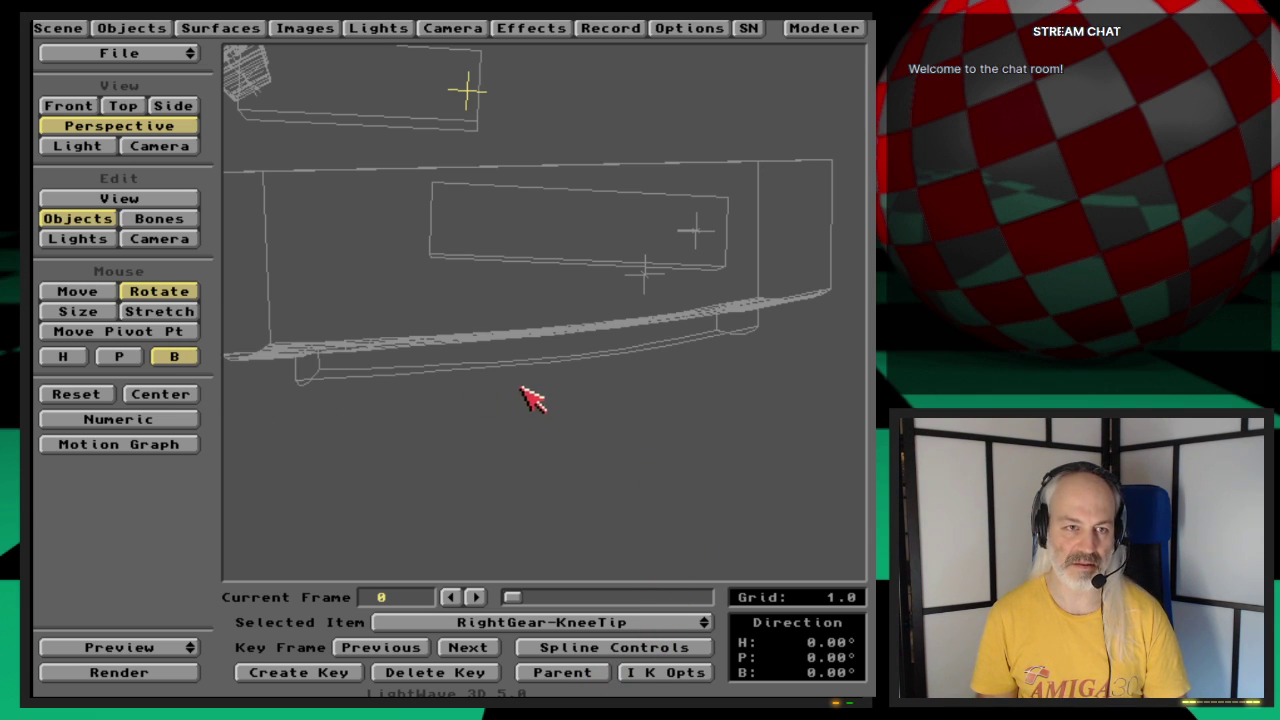
# Step: Move RightGear-KneeTip along the X axis only, to about X 0.005, in line with the upper leg
pyautogui.click(88, 292)
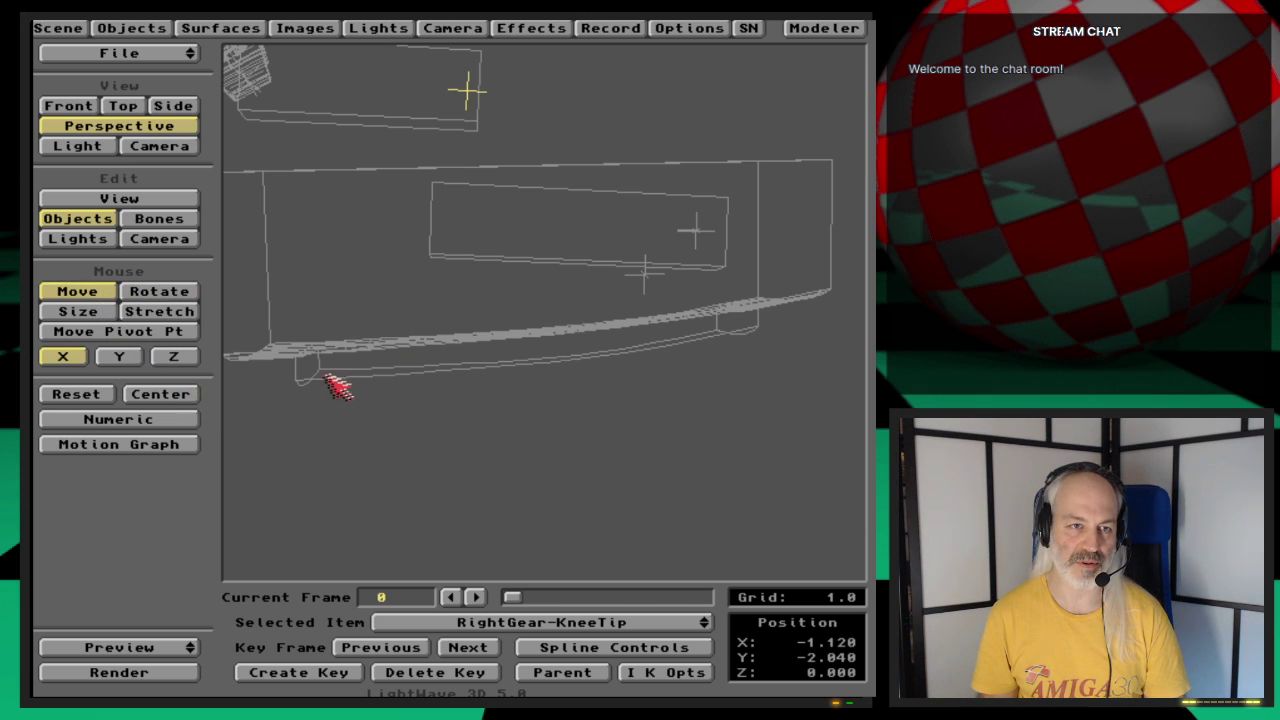
pyautogui.click(120, 358)
pyautogui.click(120, 357)
pyautogui.click(63, 357)
pyautogui.moveTo(358, 366); pyautogui.dragTo(358, 370)
pyautogui.moveTo(86, 370); pyautogui.dragTo(86, 363)
pyautogui.click(118, 357)
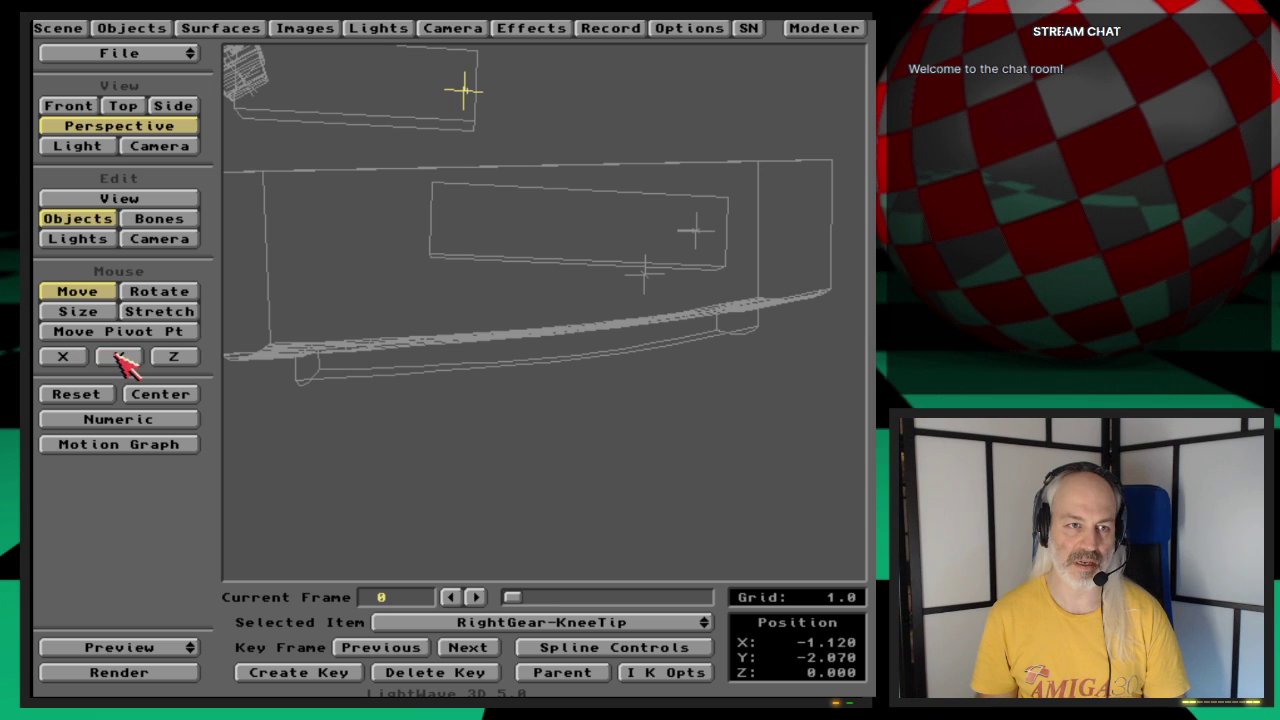
pyautogui.click(64, 357)
pyautogui.moveTo(372, 367); pyautogui.dragTo(480, 367)
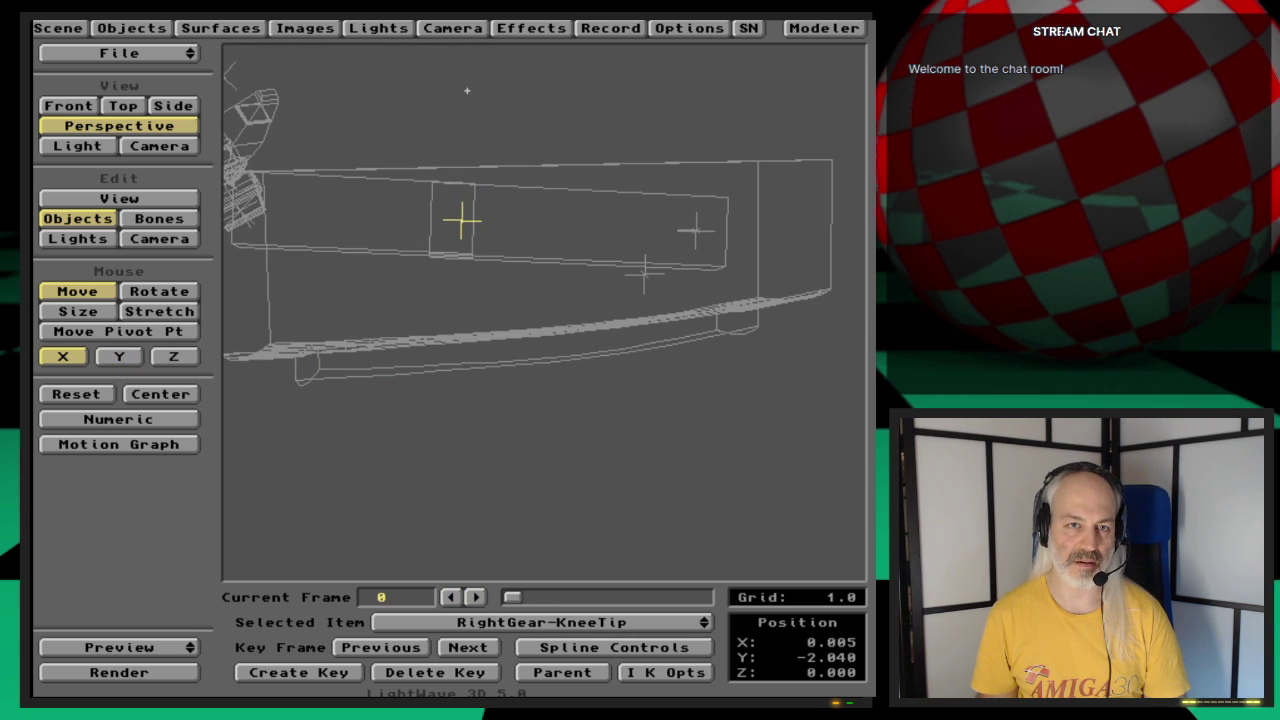
# Step: Compare the knee tip's alignment in the front and side views and fine-tune its X position to 0.012 in perspective
pyautogui.press('1')
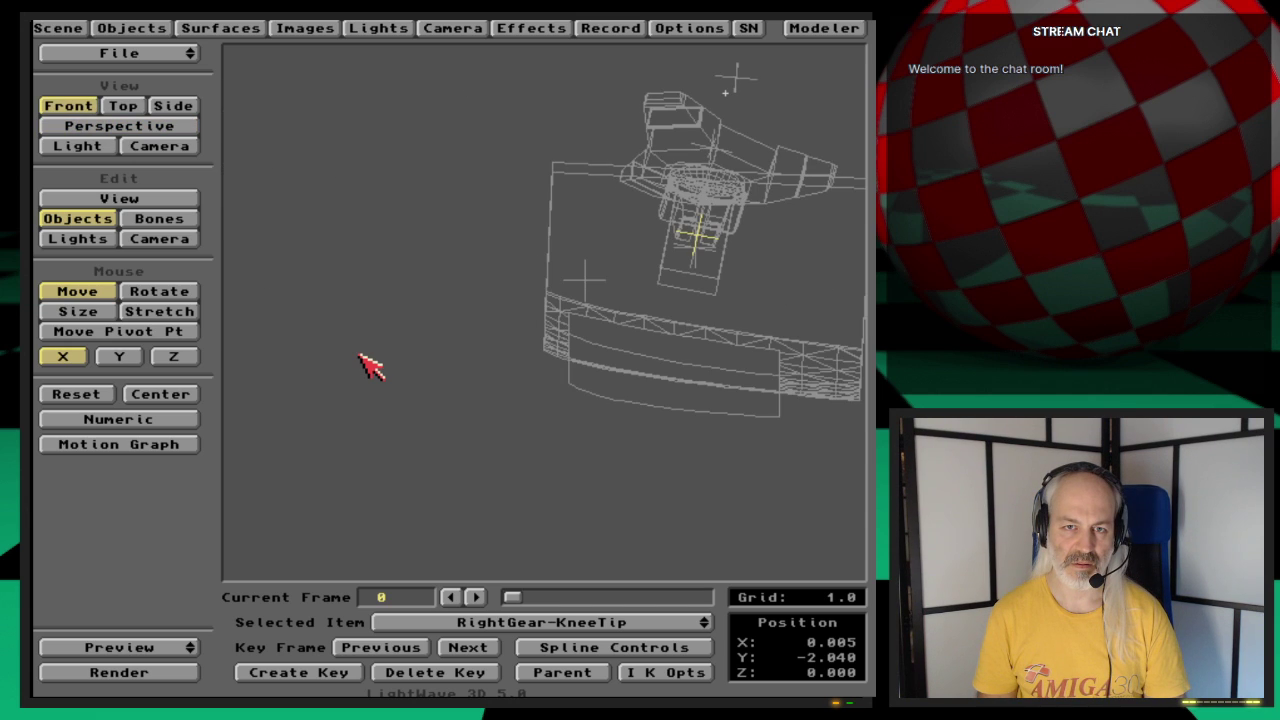
pyautogui.press('3')
pyautogui.press('1')
pyautogui.press('3')
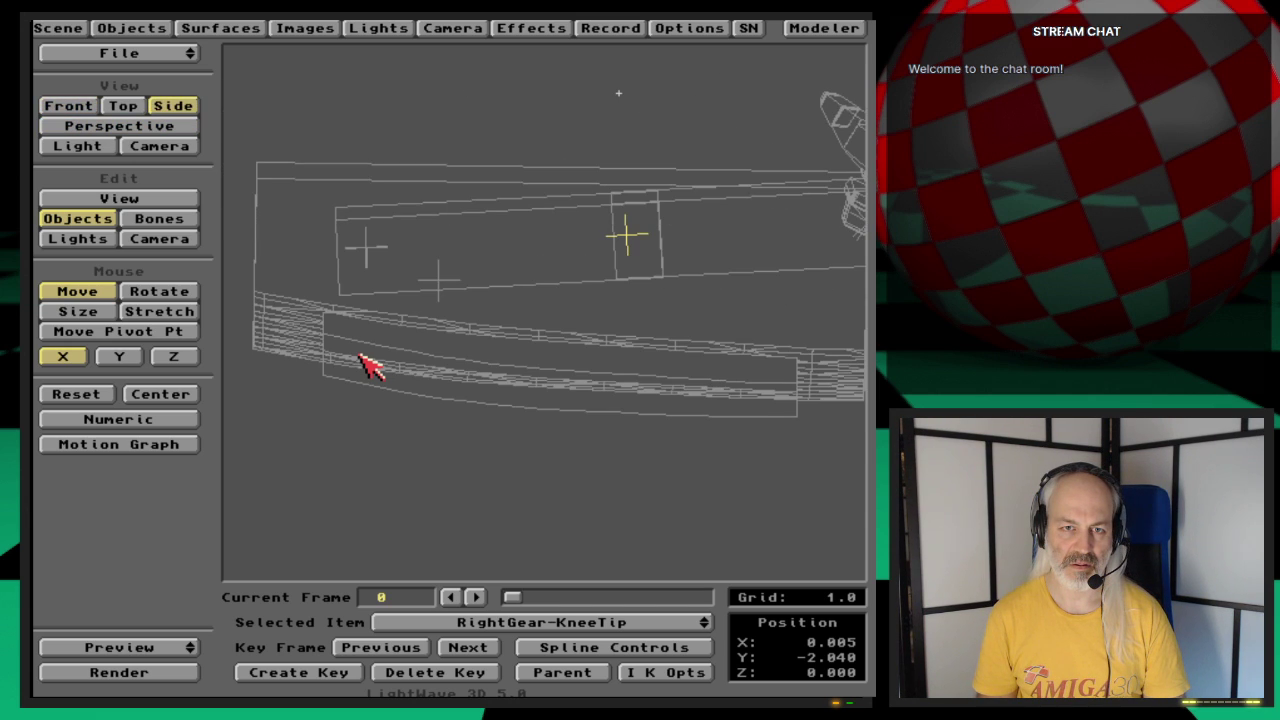
pyautogui.press('1')
pyautogui.press('3')
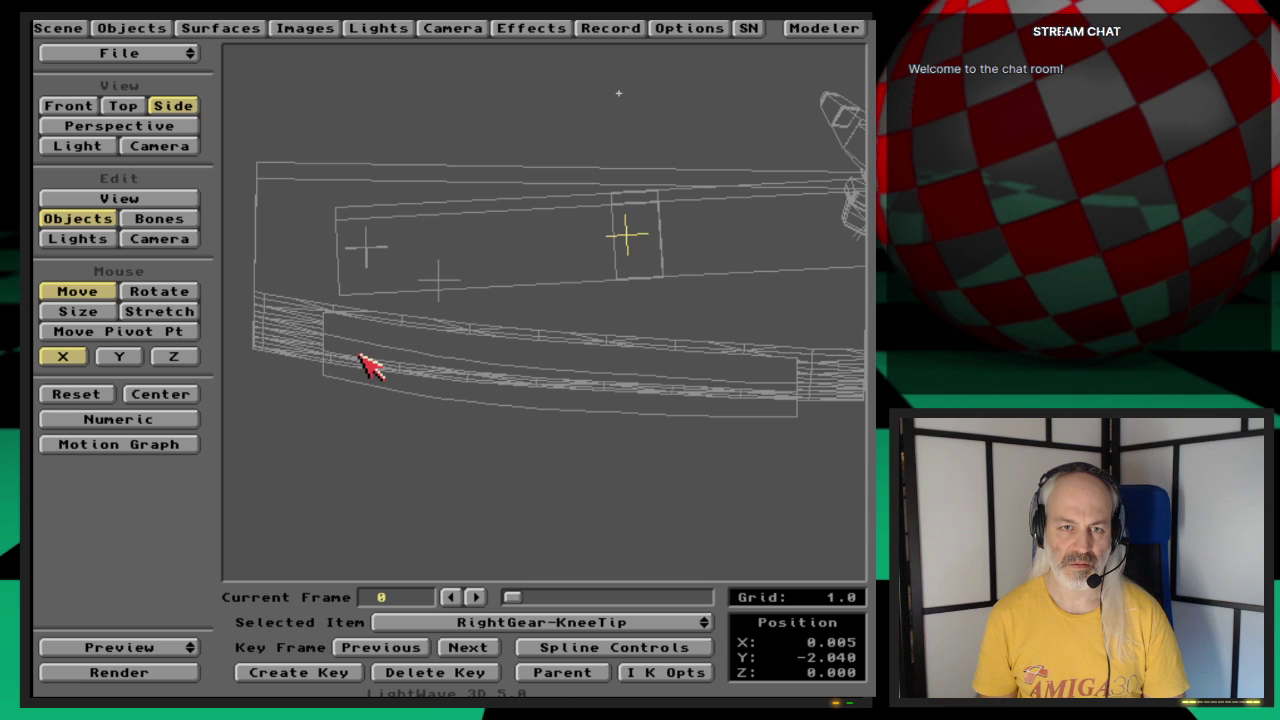
pyautogui.press('4')
pyautogui.moveTo(366, 363); pyautogui.dragTo(540, 392)
pyautogui.moveTo(467, 91); pyautogui.dragTo(467, 91)
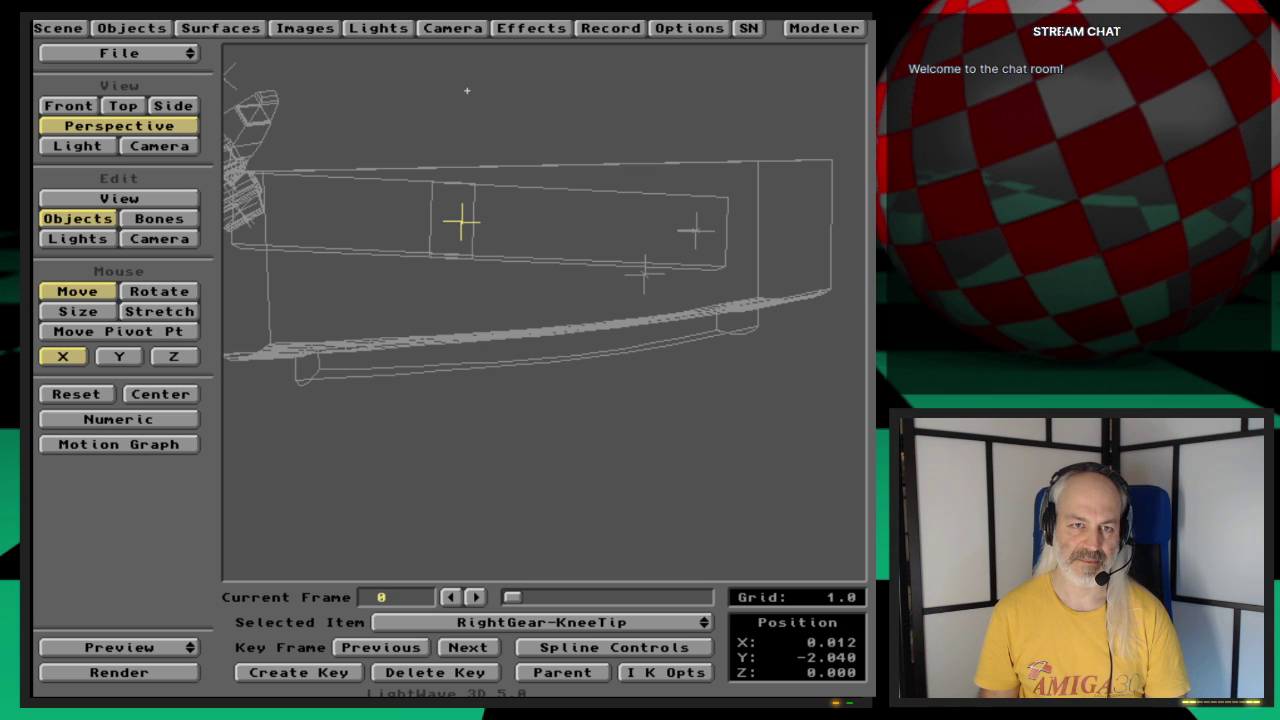
# Step: Move RightGear-KneeTip along Y to -2.550, create a key for it at frame 0 and keep it selected
pyautogui.click(120, 358)
pyautogui.moveTo(432, 368); pyautogui.dragTo(432, 380)
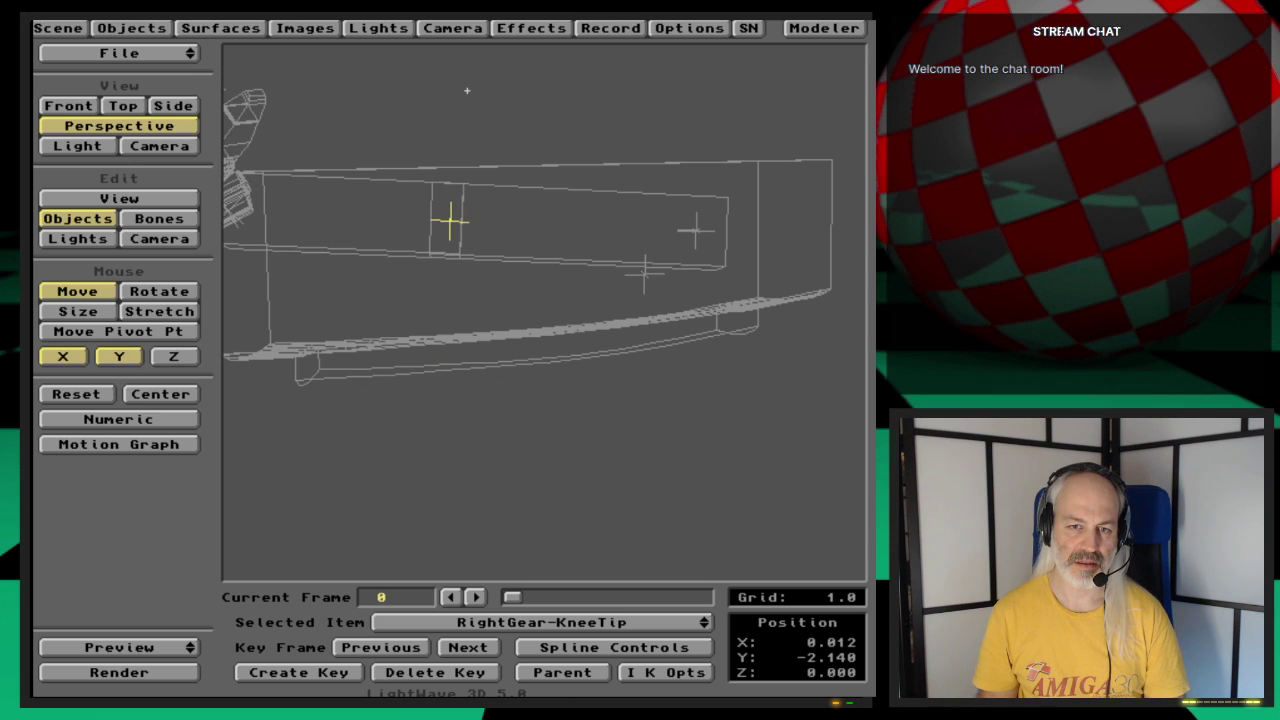
pyautogui.moveTo(467, 91); pyautogui.dragTo(467, 91)
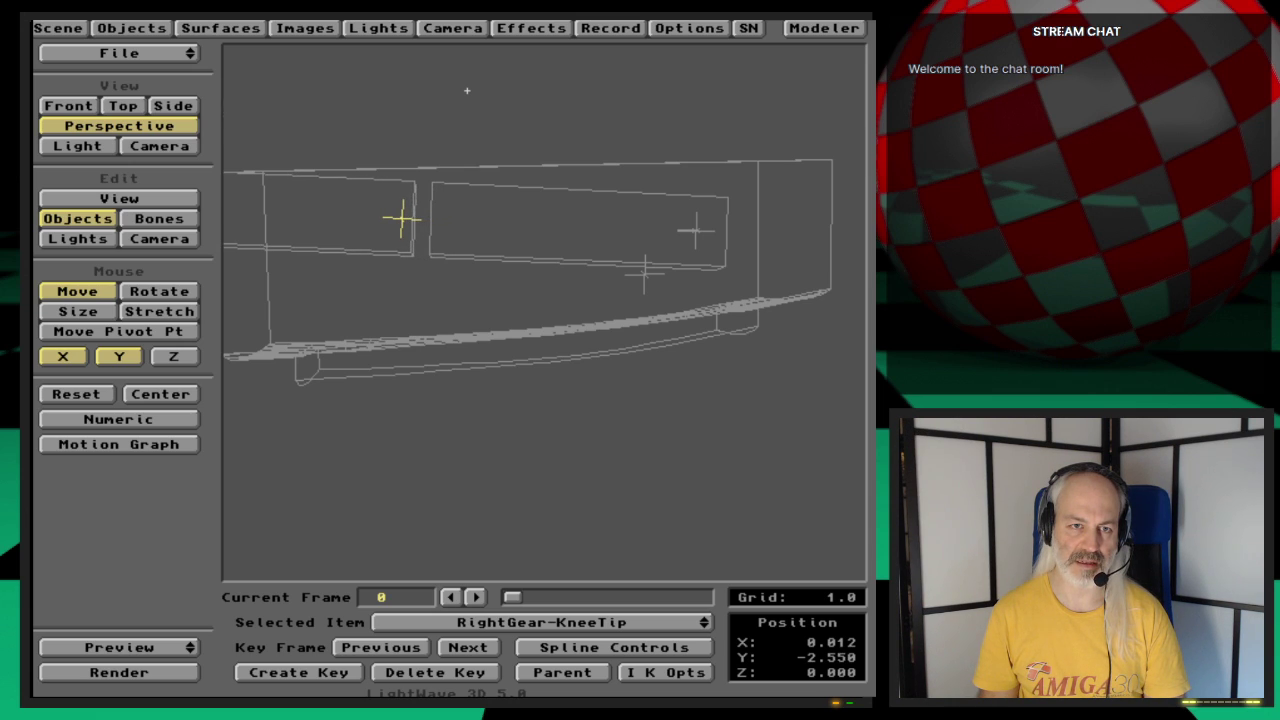
pyautogui.press('Return')
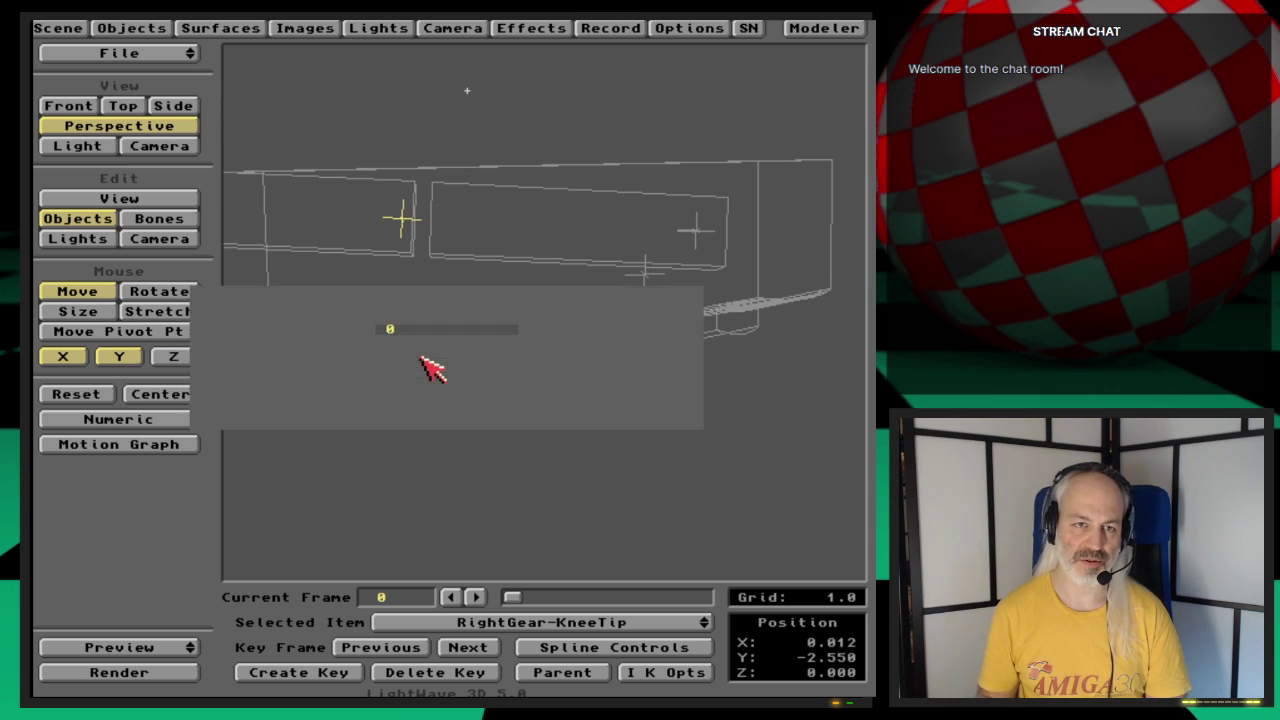
pyautogui.press('Return')
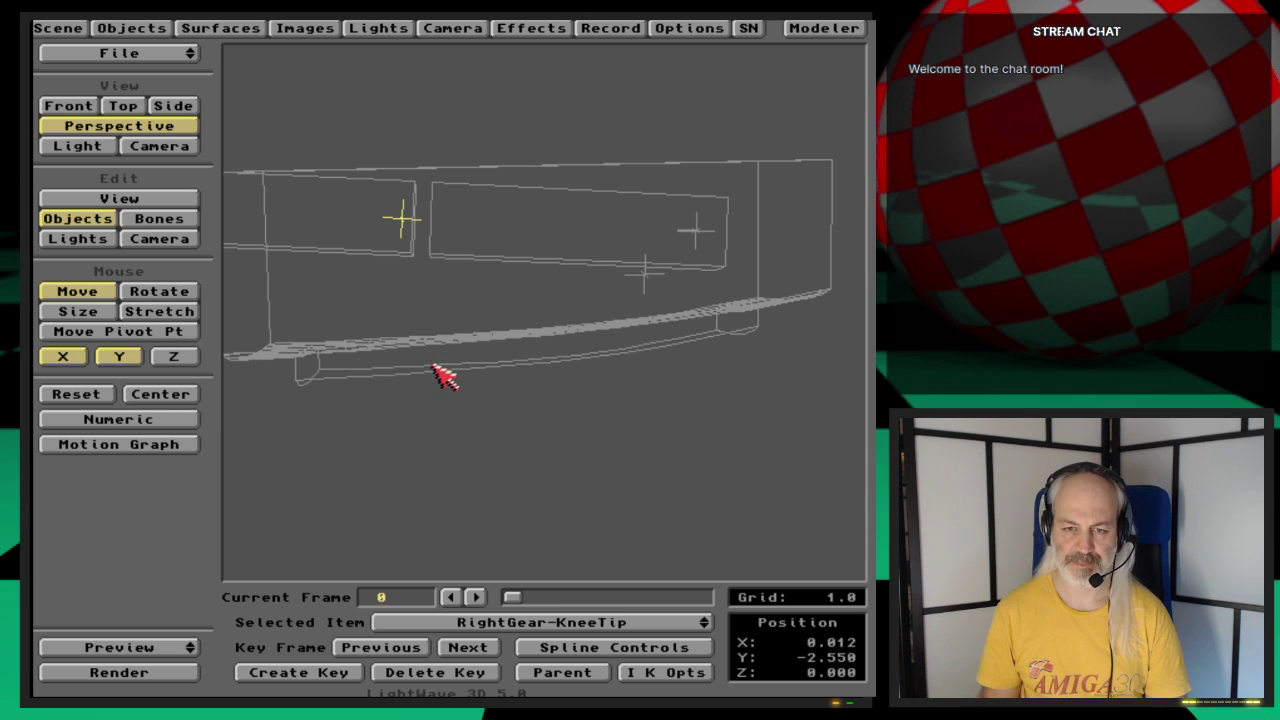
pyautogui.press('Up')
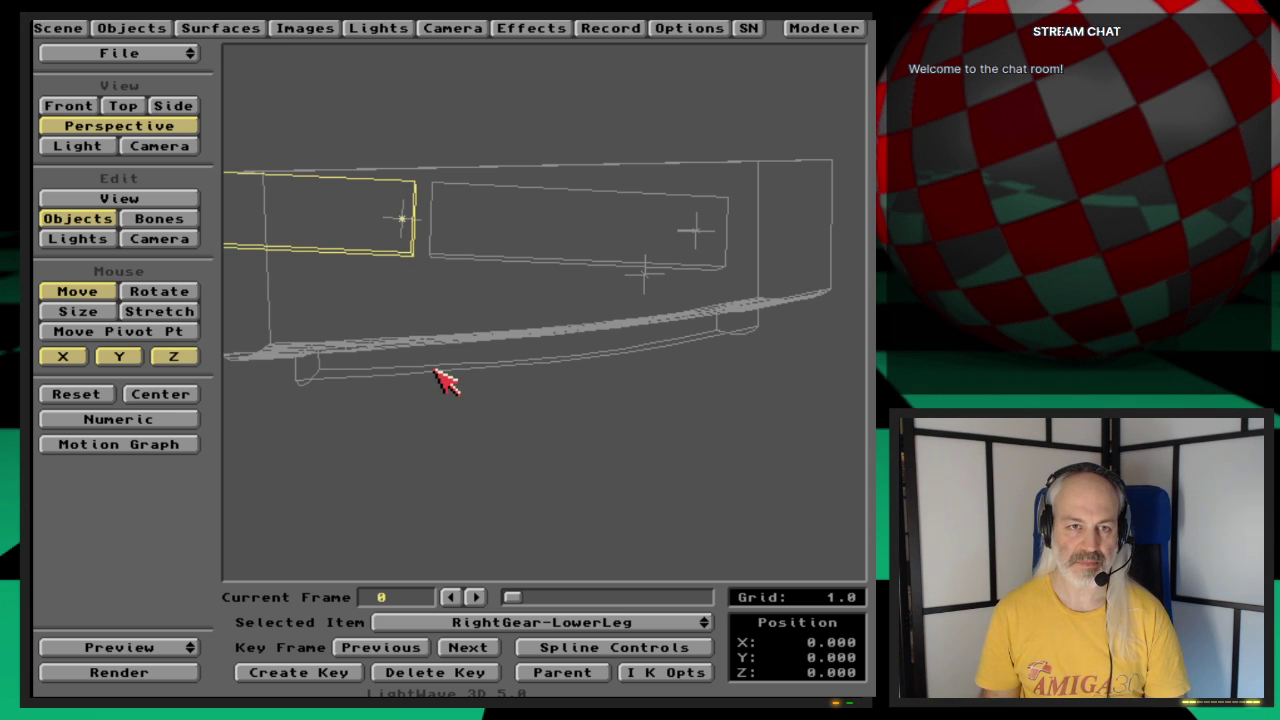
pyautogui.press('Down')
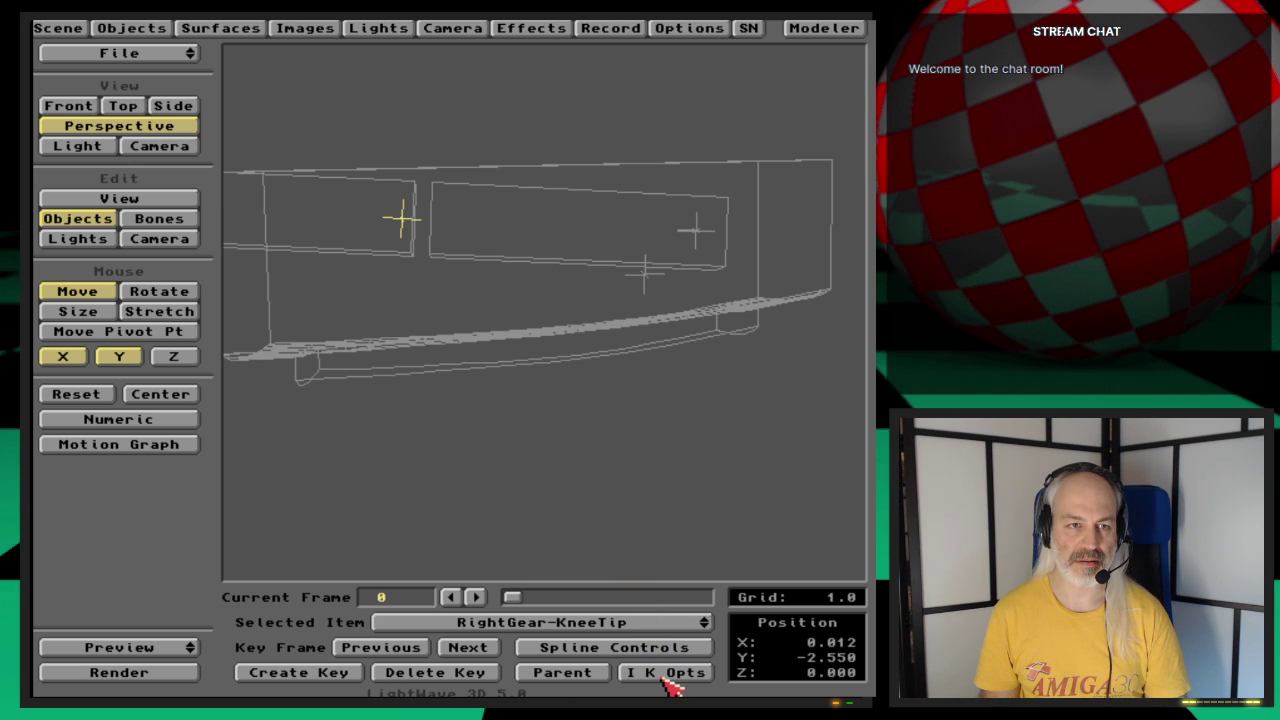
# Step: Rotate RightGear-KneeTip to a bank of about 135.40° and key the rotation at frame 0
pyautogui.click(182, 293)
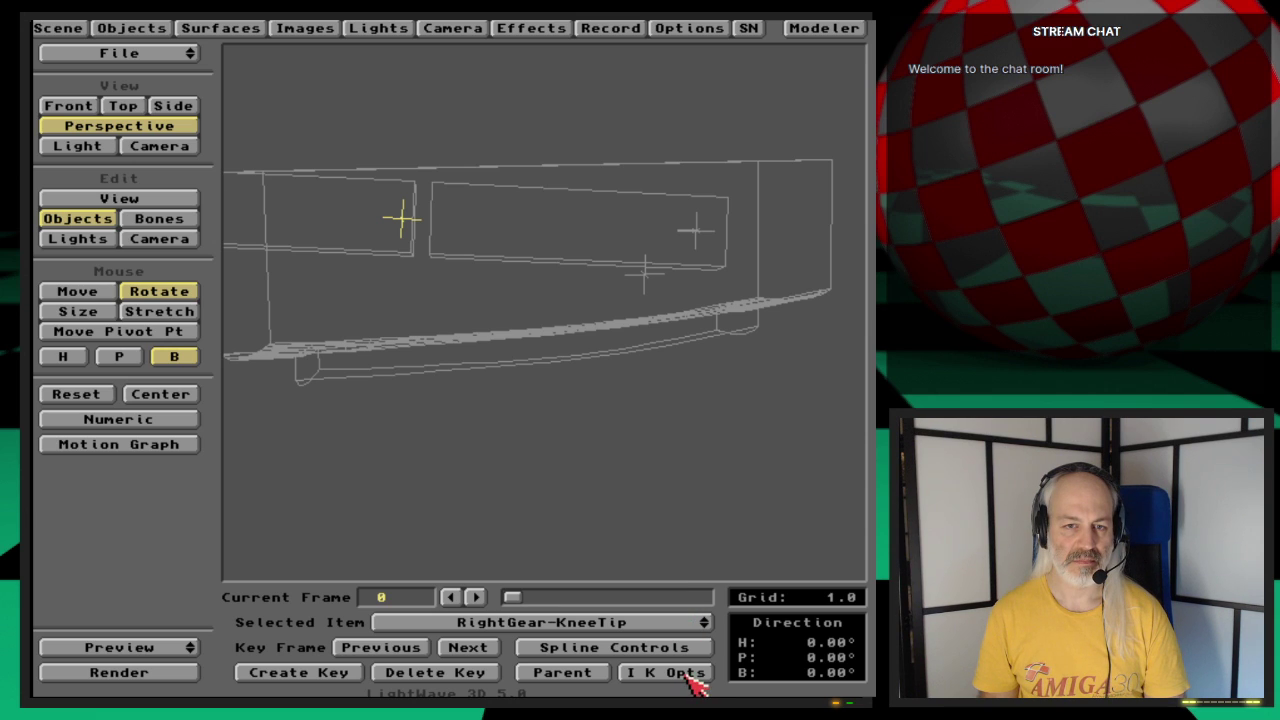
pyautogui.moveTo(638, 483); pyautogui.dragTo(829, 483)
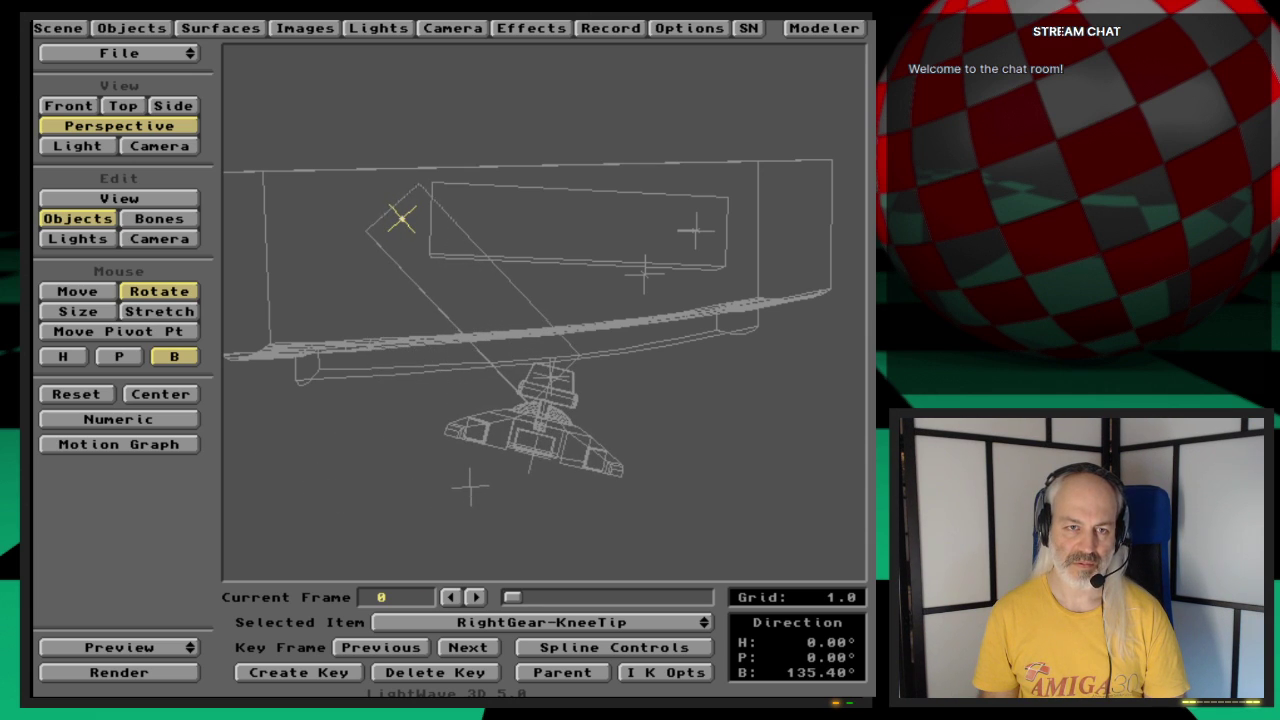
pyautogui.press('Return')
pyautogui.press('Return')
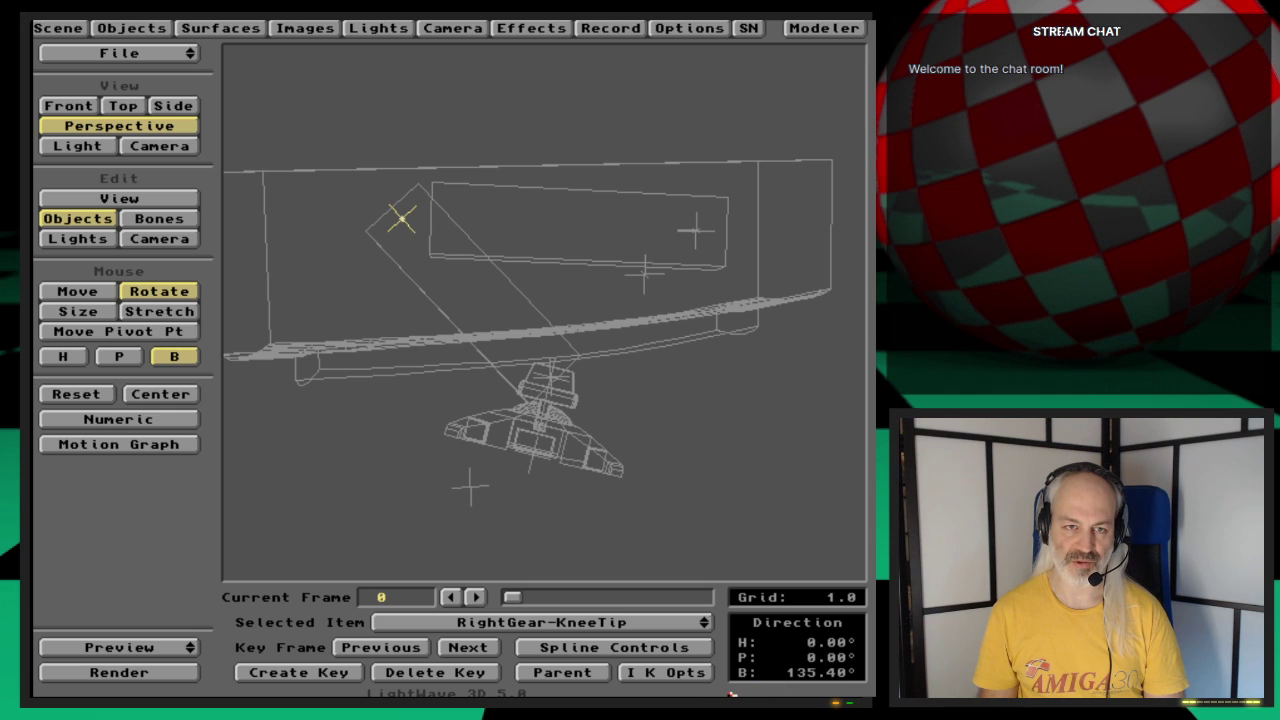
pyautogui.press('Up')
pyautogui.press('Down')
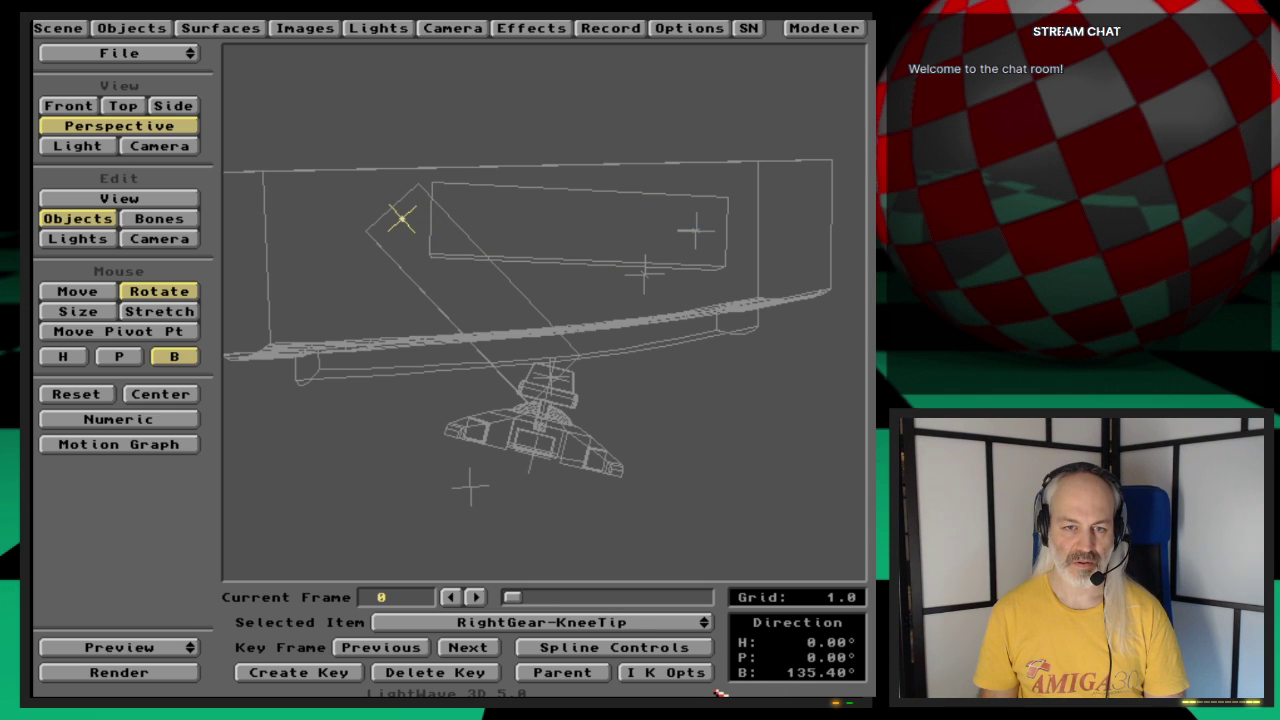
pyautogui.press('Return')
pyautogui.press('Return')
# Step: Check which parent objects are assigned to RightGear-KneeTip and RightGear-LowerLegTip
pyautogui.press('Up')
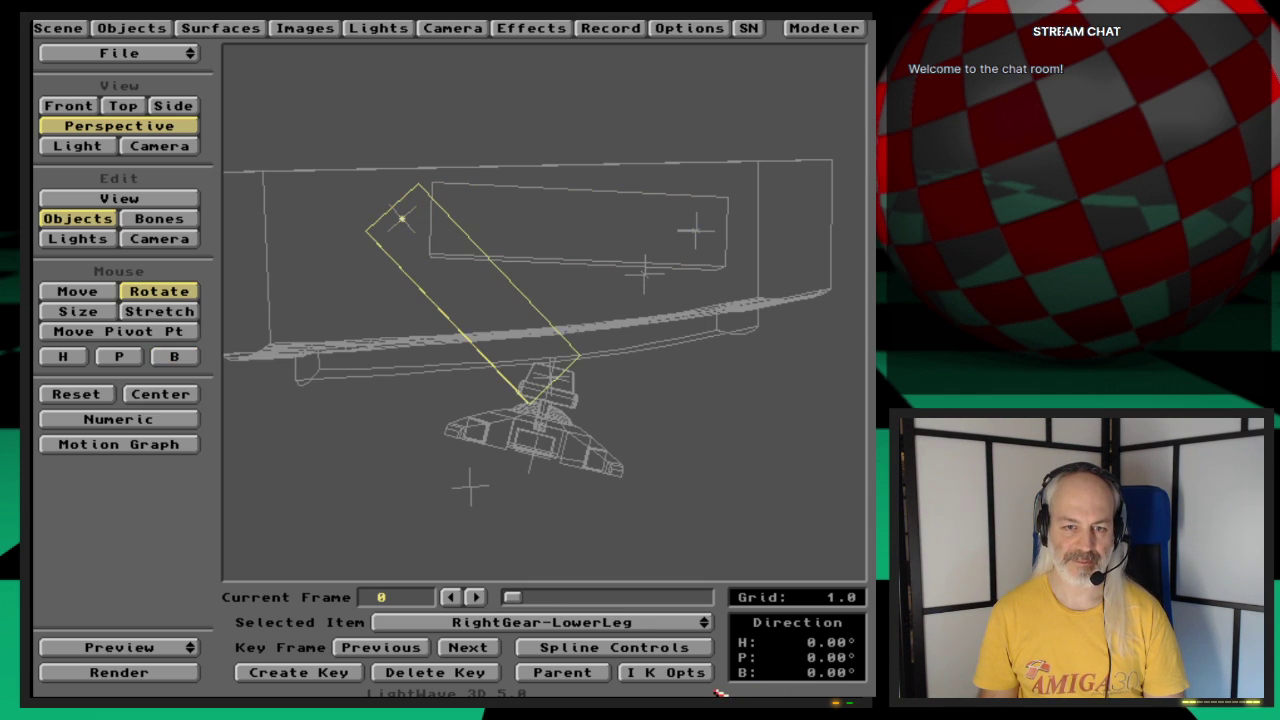
pyautogui.press('Down')
pyautogui.click(562, 672)
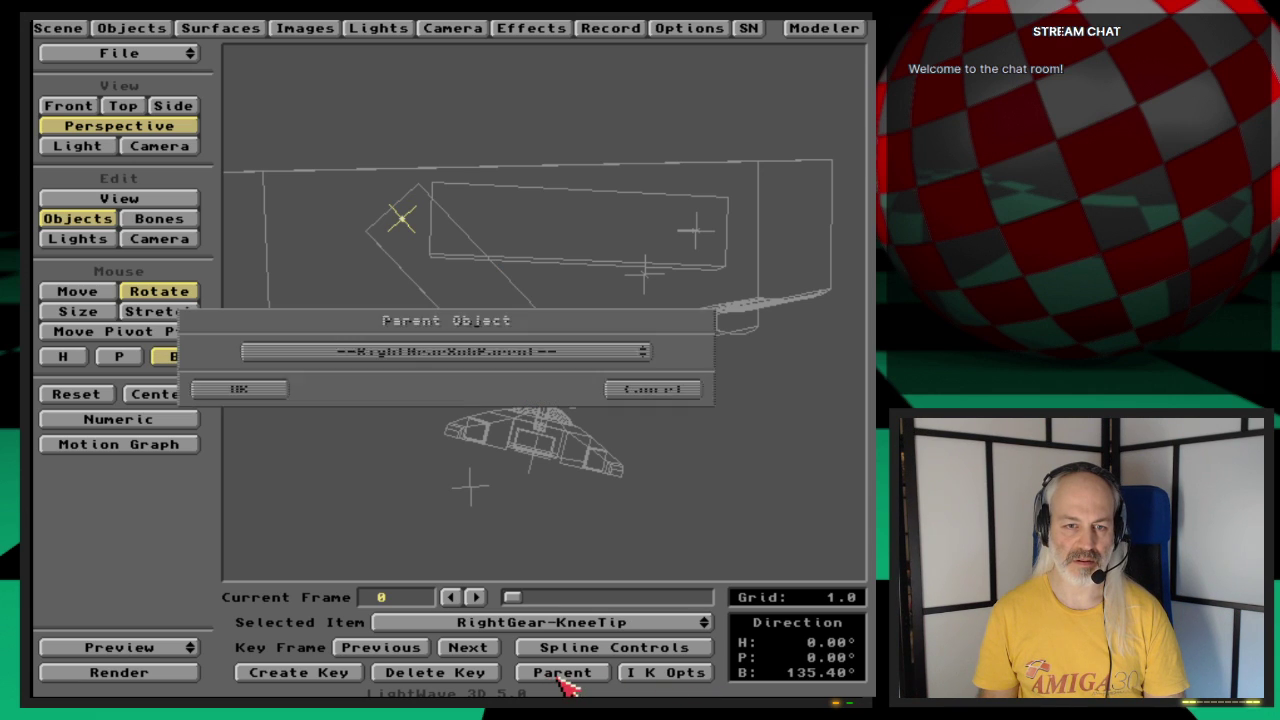
pyautogui.click(278, 390)
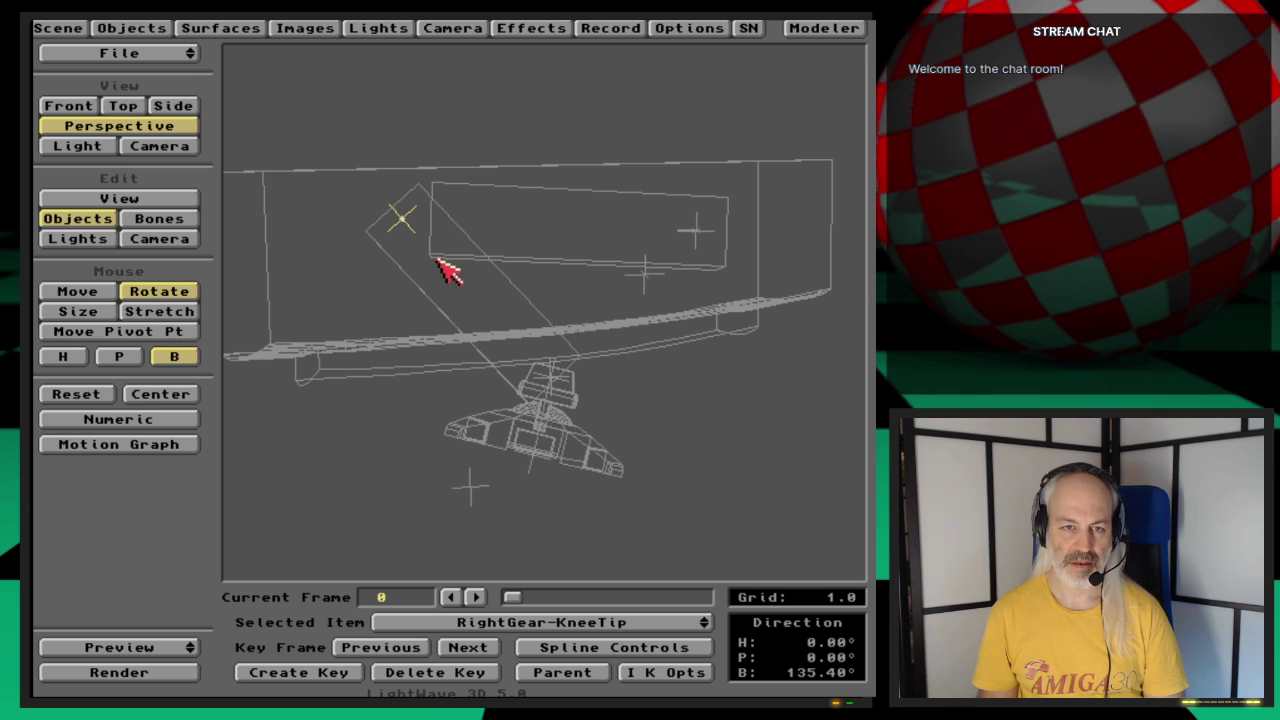
pyautogui.press('Up')
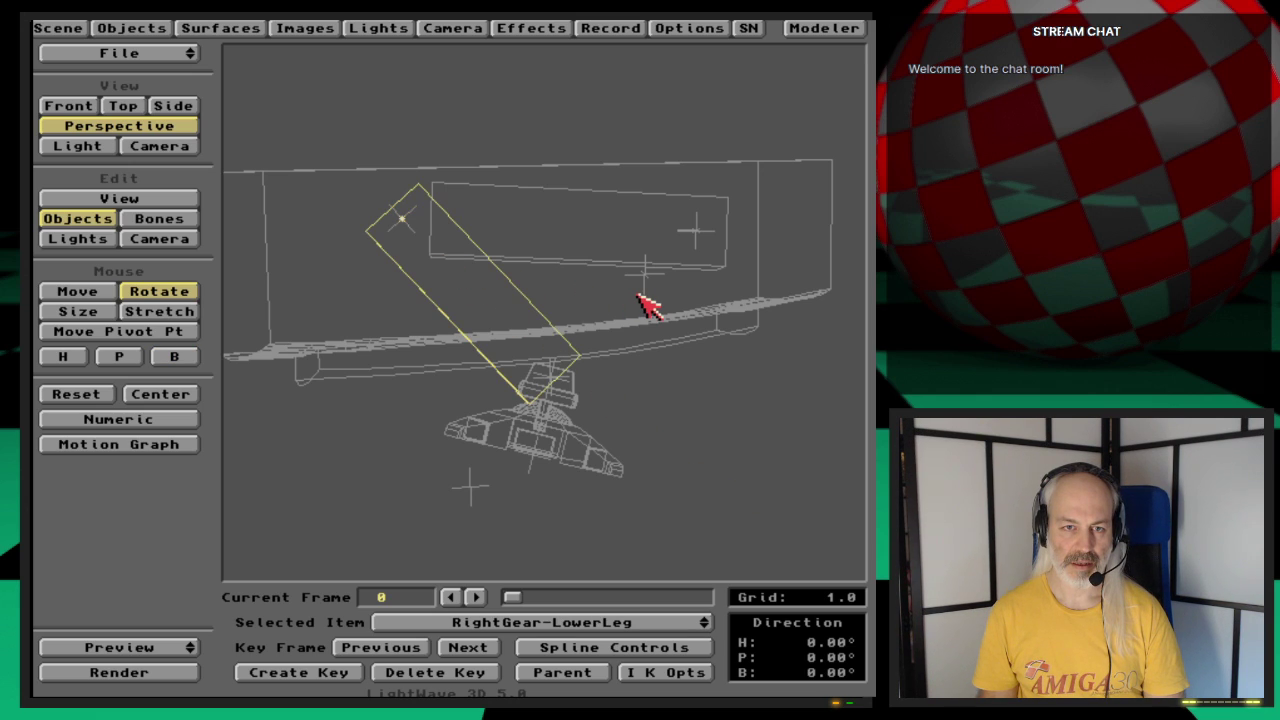
pyautogui.press('Down')
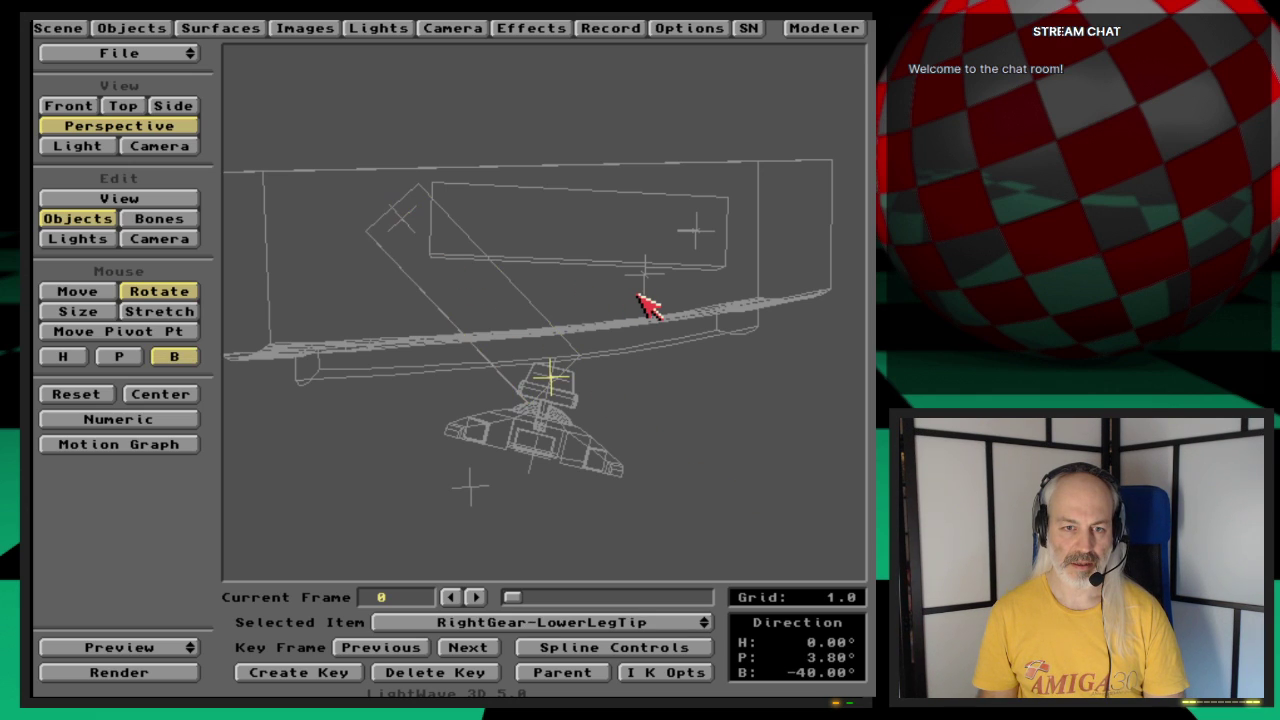
pyautogui.click(563, 673)
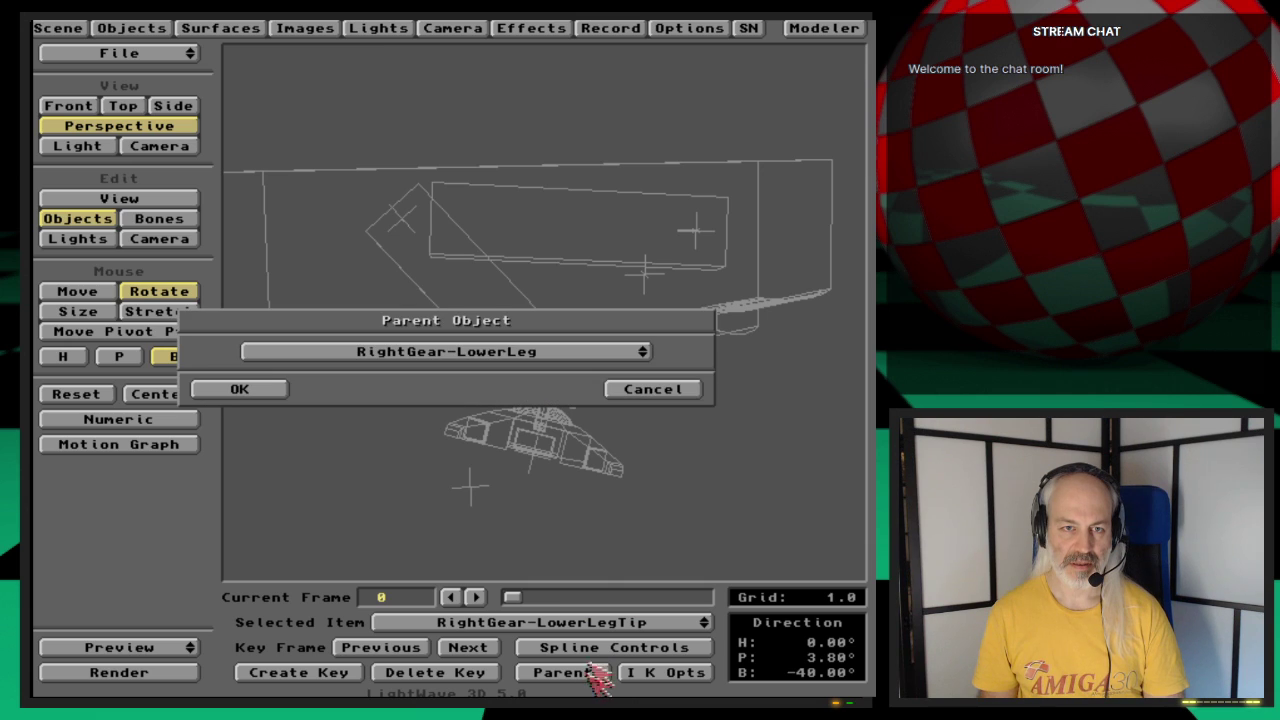
pyautogui.click(284, 388)
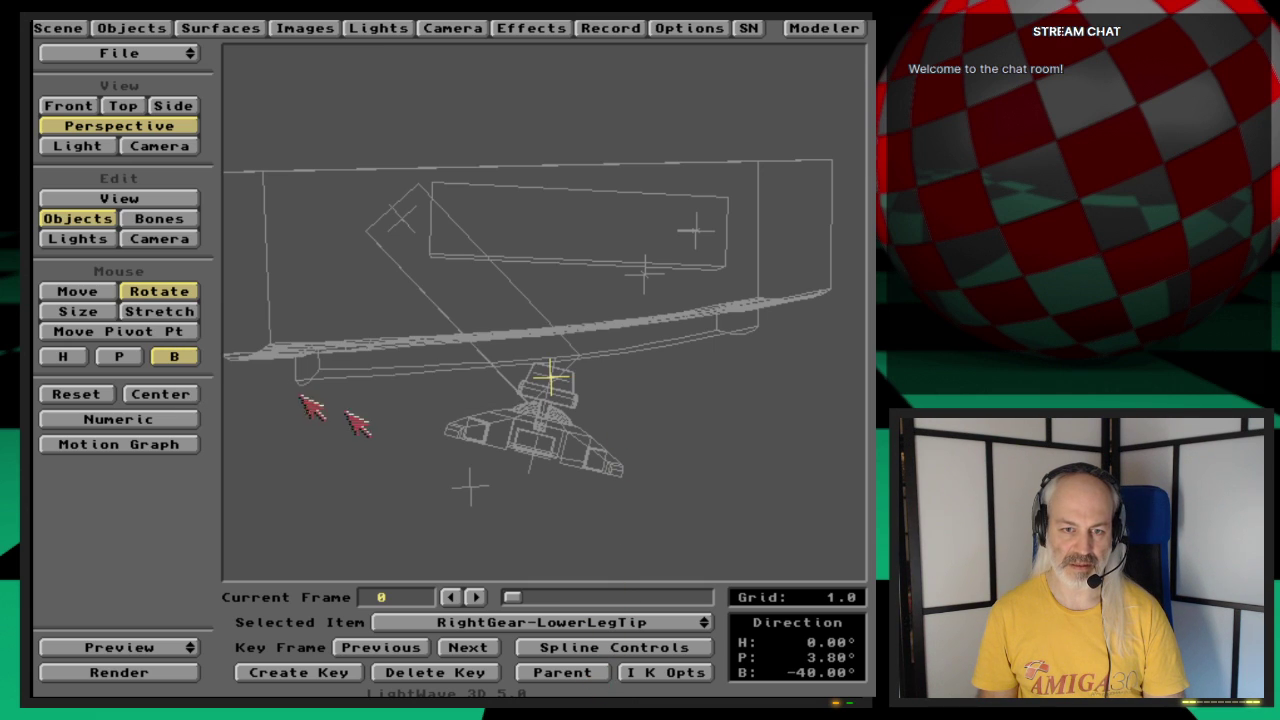
# Step: Review the inverse kinematics goal and options of RightGear-LowerLegTip, stepping through the right gear objects
pyautogui.click(668, 673)
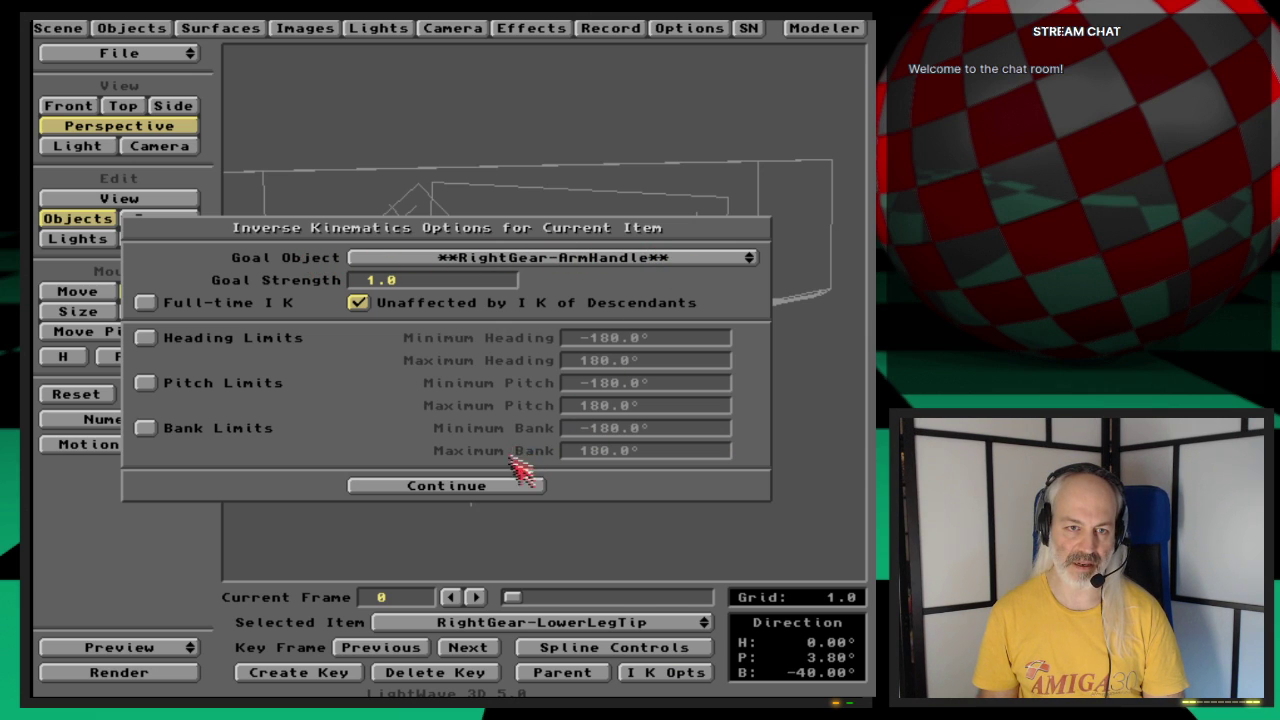
pyautogui.click(518, 492)
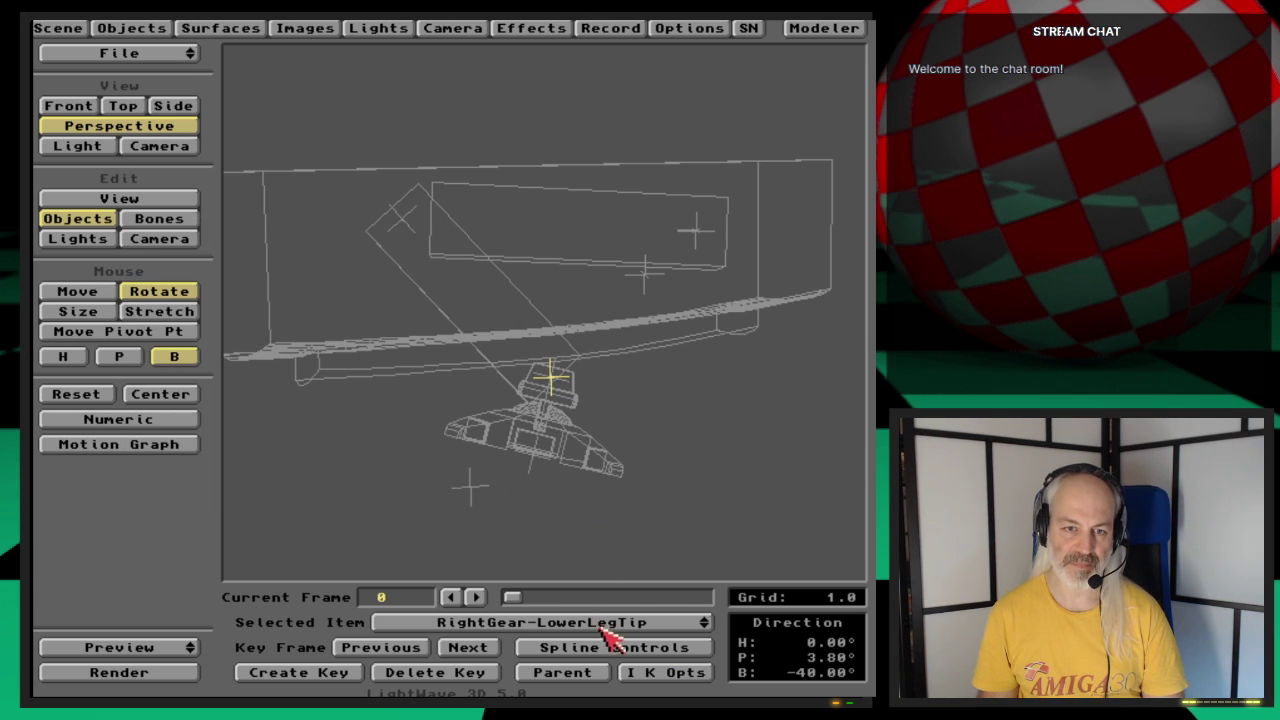
pyautogui.moveTo(608, 620); pyautogui.dragTo(690, 683)
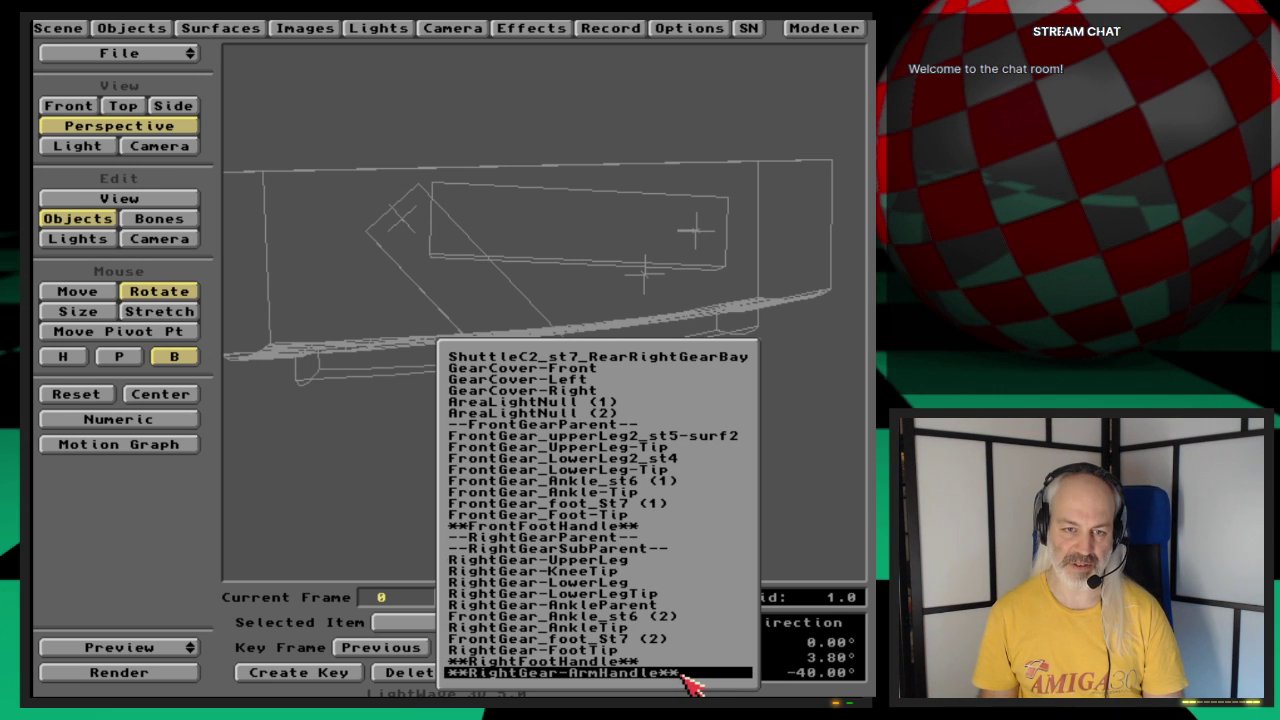
pyautogui.moveTo(690, 683); pyautogui.dragTo(688, 682)
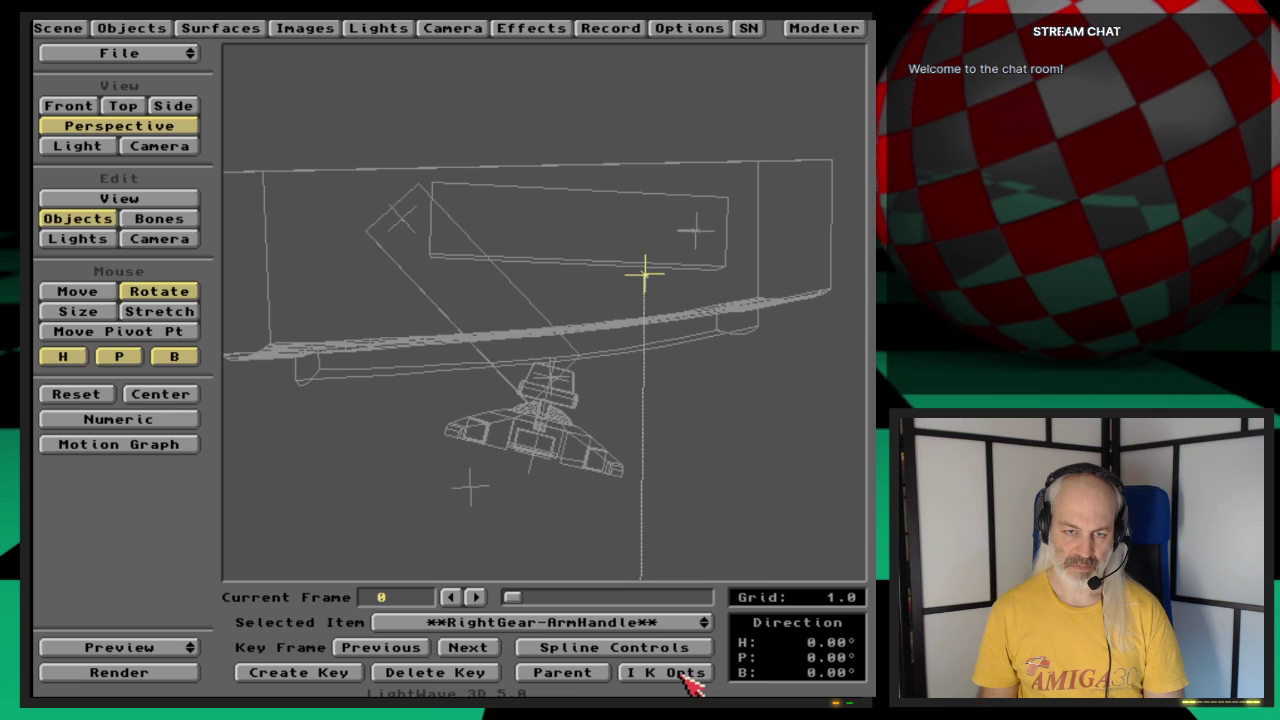
pyautogui.press('Up')
pyautogui.press('Up')
pyautogui.press('Up')
pyautogui.press('Up')
pyautogui.press('Up')
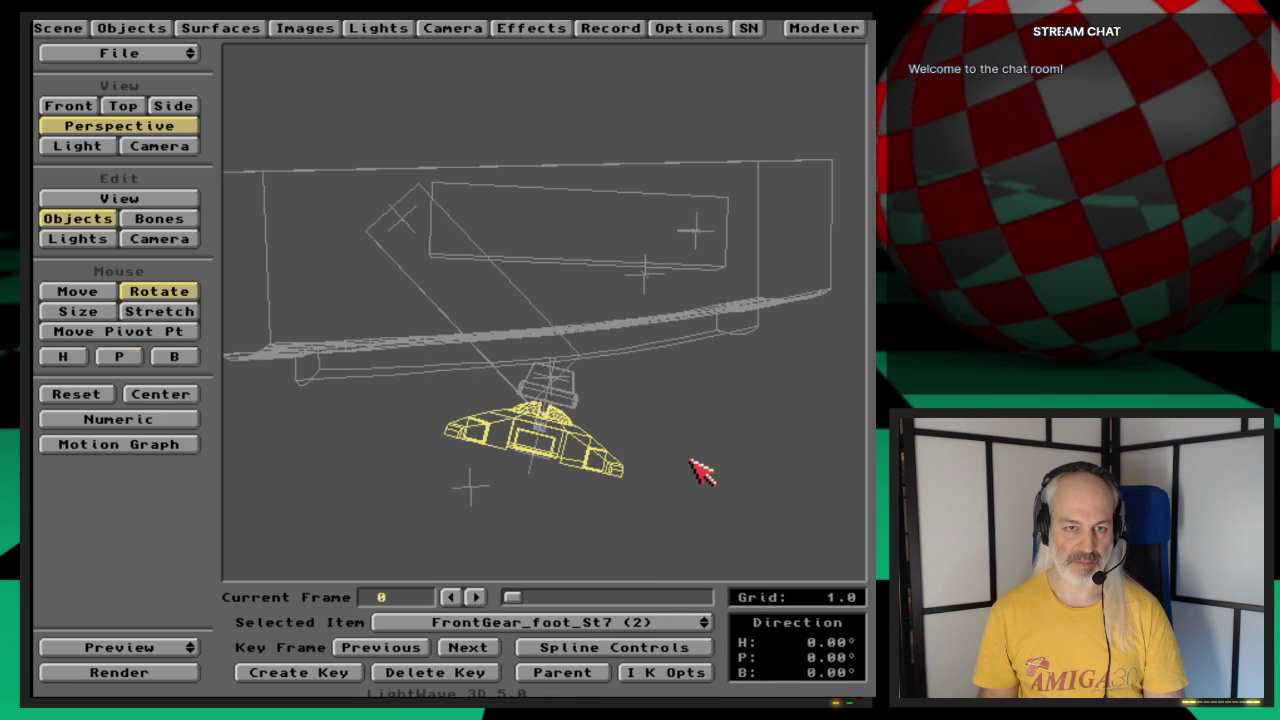
pyautogui.press('Up')
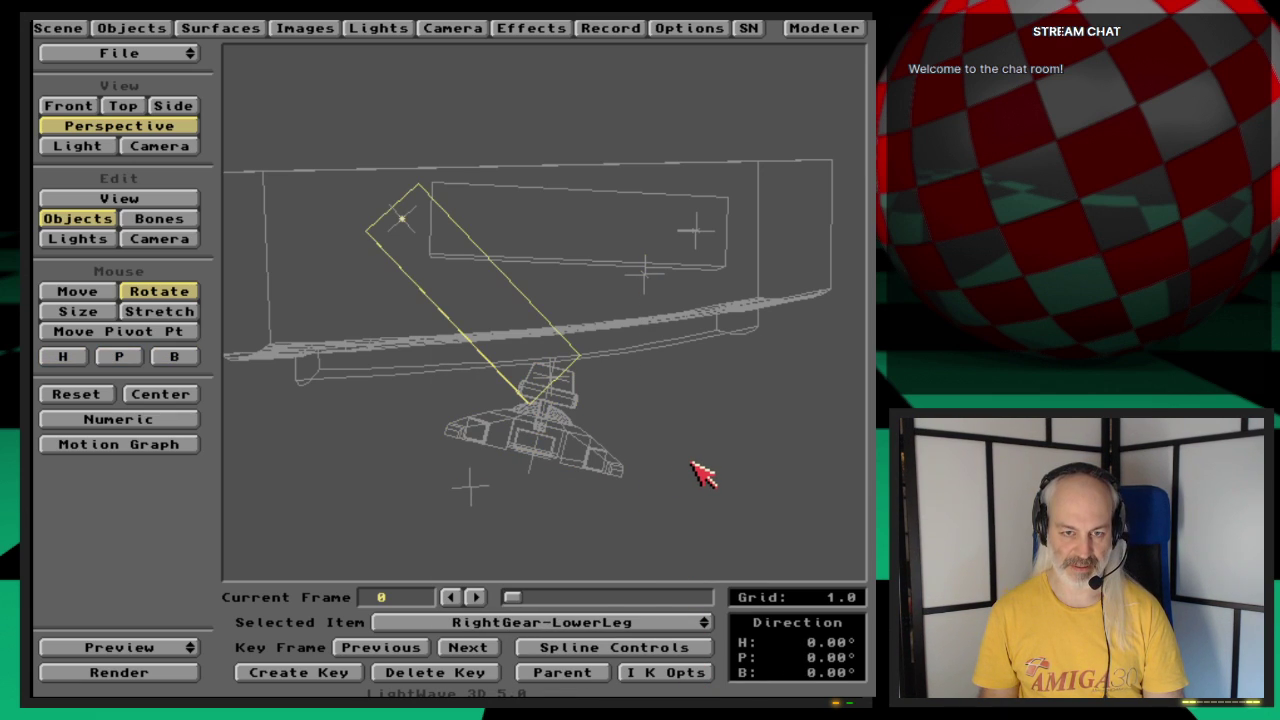
pyautogui.press('Down')
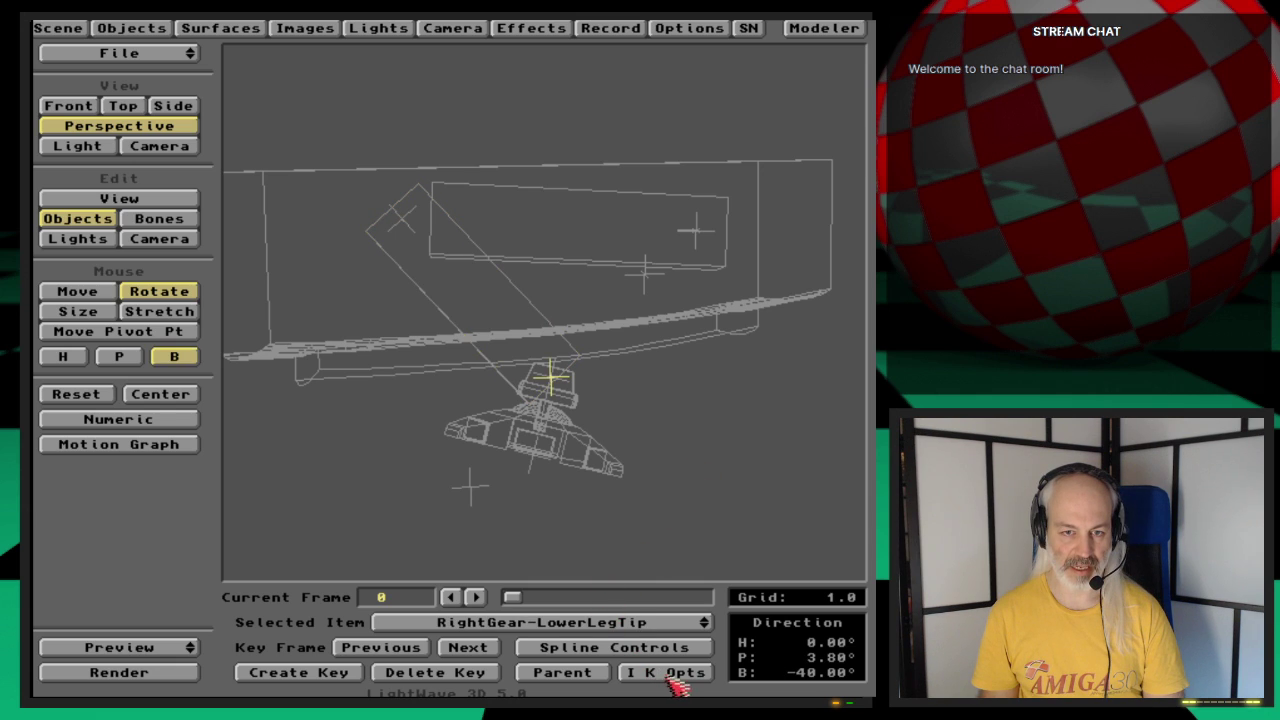
pyautogui.click(666, 672)
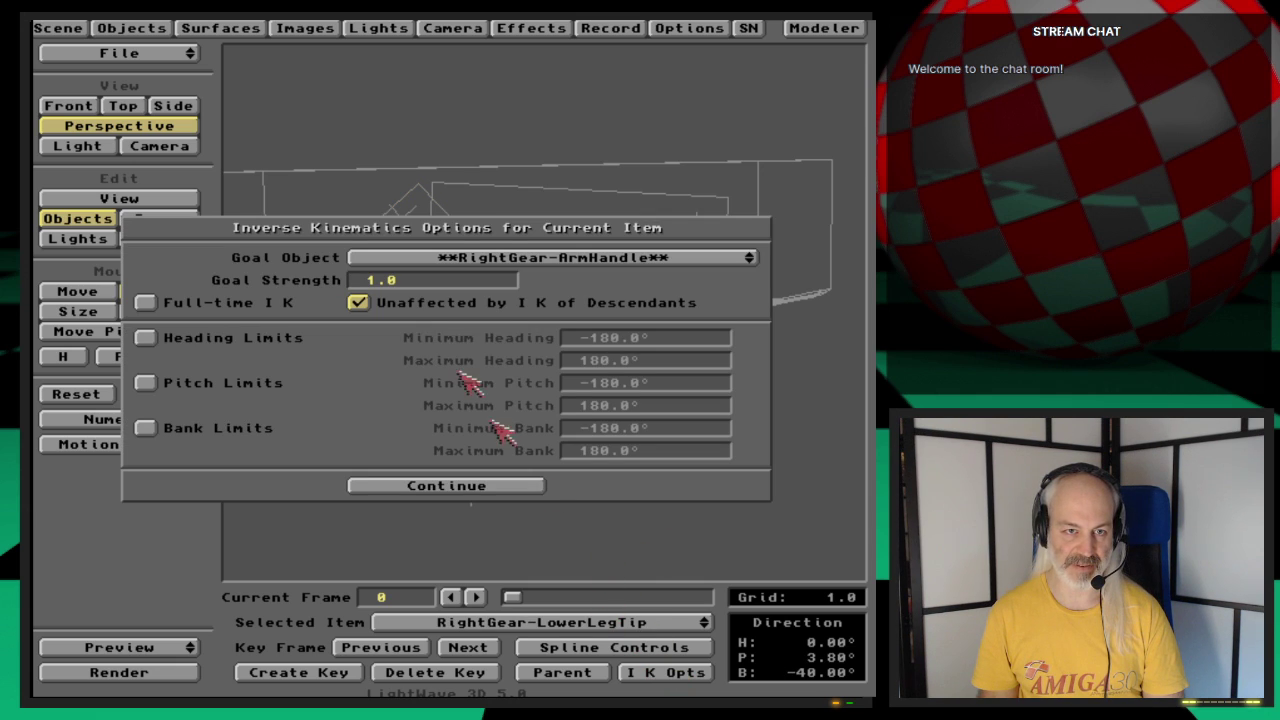
pyautogui.click(446, 486)
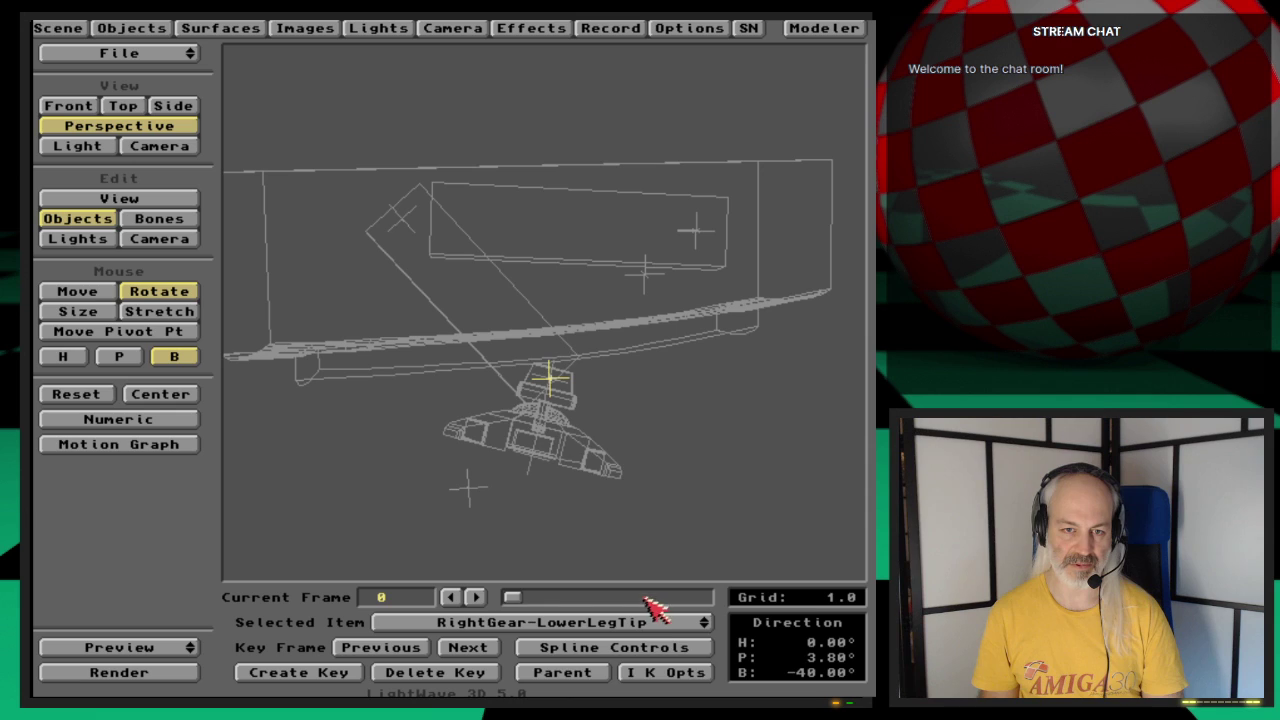
# Step: Select the **RightGear-ArmHandle** null and activate the Move tool
pyautogui.moveTo(657, 622); pyautogui.dragTo(727, 683)
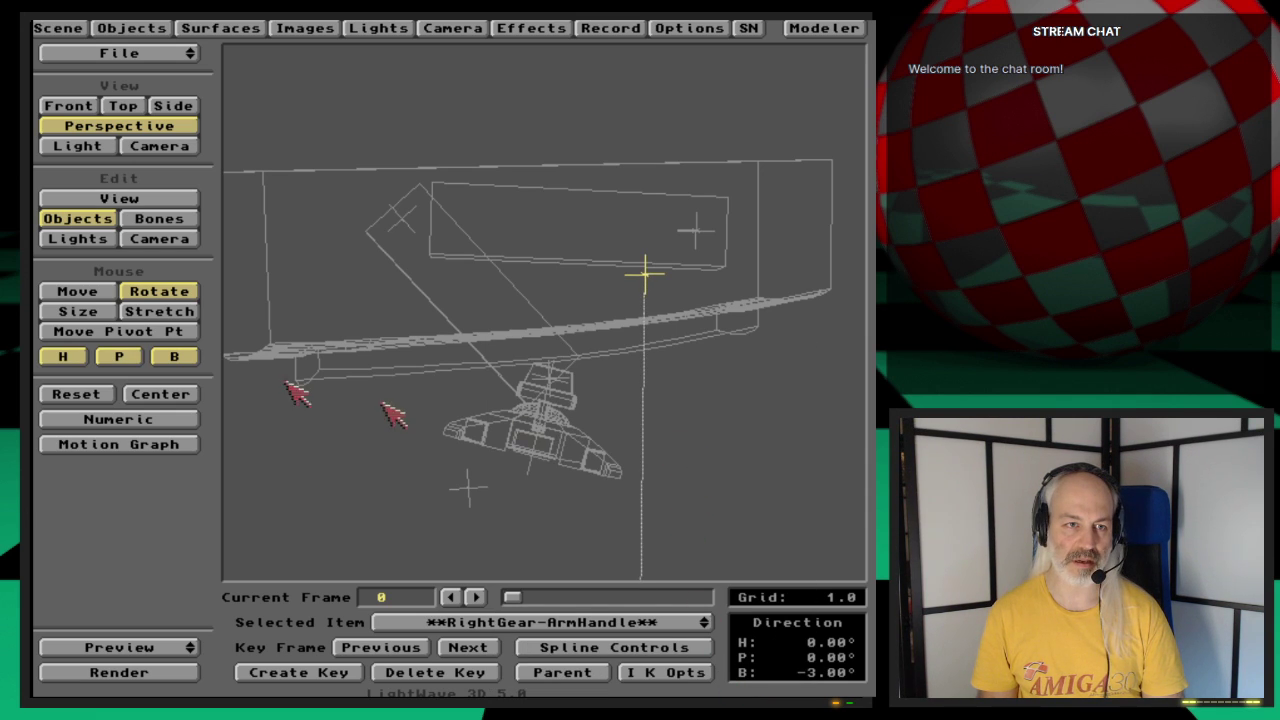
pyautogui.click(100, 293)
# Step: Try lowering **RightGear-ArmHandle** to about Y -0.540 to test how the leg follows, and drop the unkeyed move
pyautogui.moveTo(630, 365); pyautogui.dragTo(632, 392)
pyautogui.moveTo(637, 275)
pyautogui.mouseDown()
pyautogui.moveTo(643, 290)
pyautogui.moveTo(645, 275)
pyautogui.mouseUp()
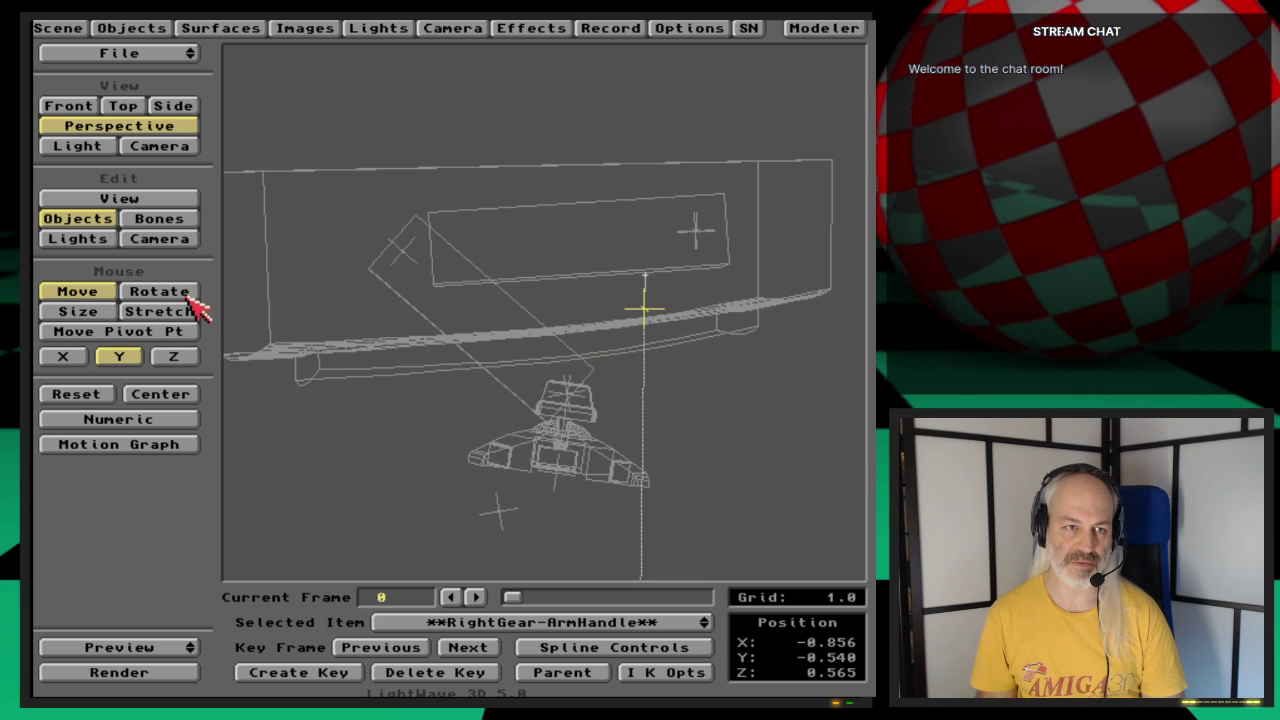
pyautogui.click(84, 357)
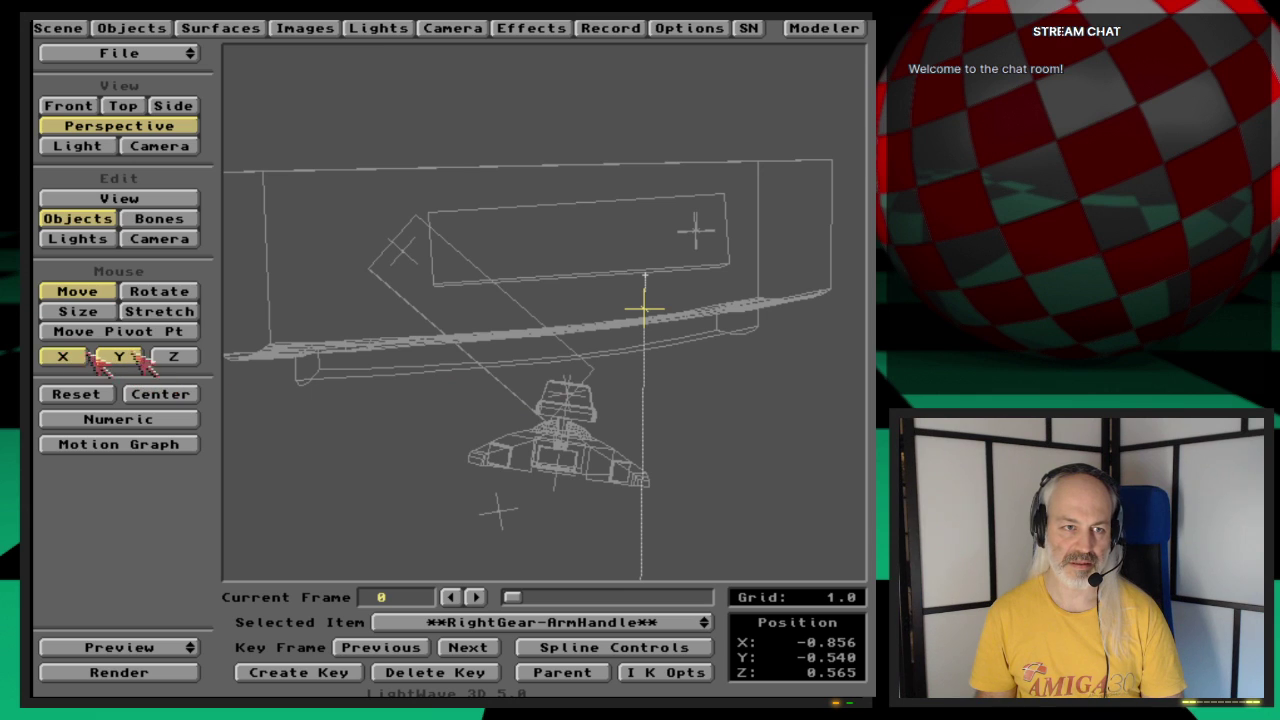
pyautogui.moveTo(522, 374); pyautogui.dragTo(540, 374)
pyautogui.press('Right')
pyautogui.press('Left')
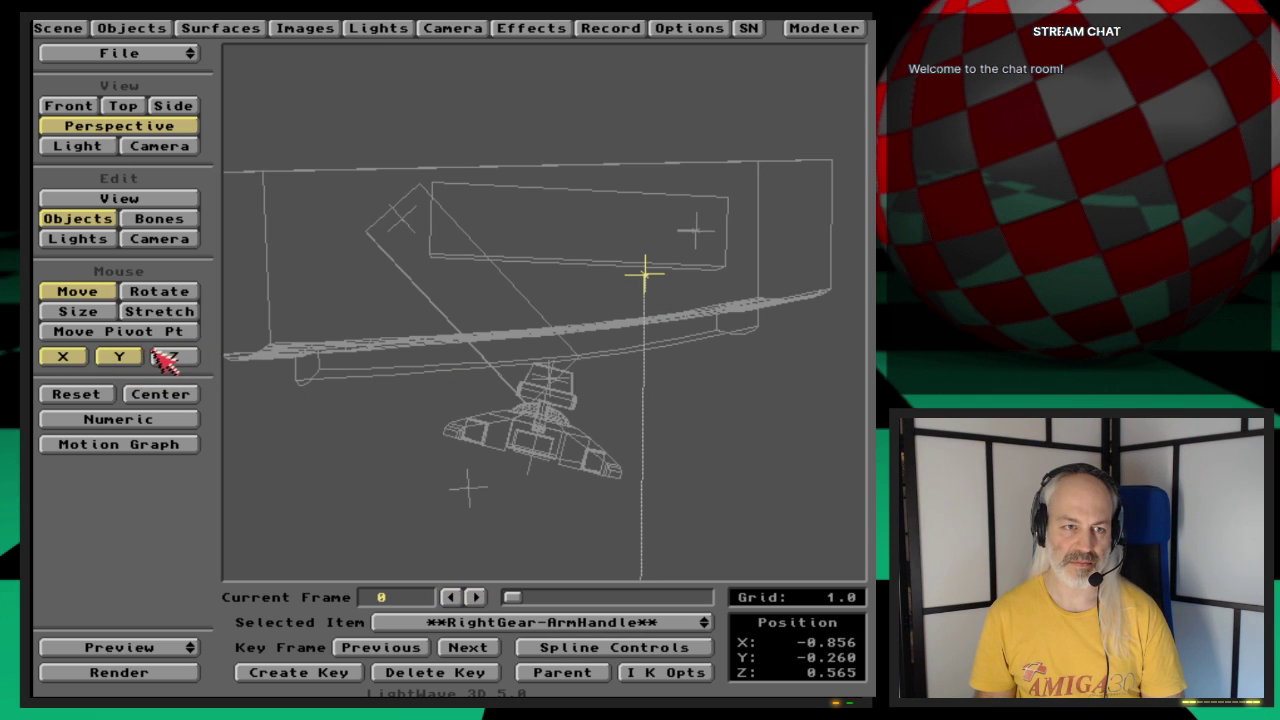
# Step: Move **RightGear-ArmHandle** along Z only to about 1.574 and key it at frame 0
pyautogui.click(63, 357)
pyautogui.click(119, 357)
pyautogui.click(173, 357)
pyautogui.moveTo(454, 372); pyautogui.dragTo(645, 275)
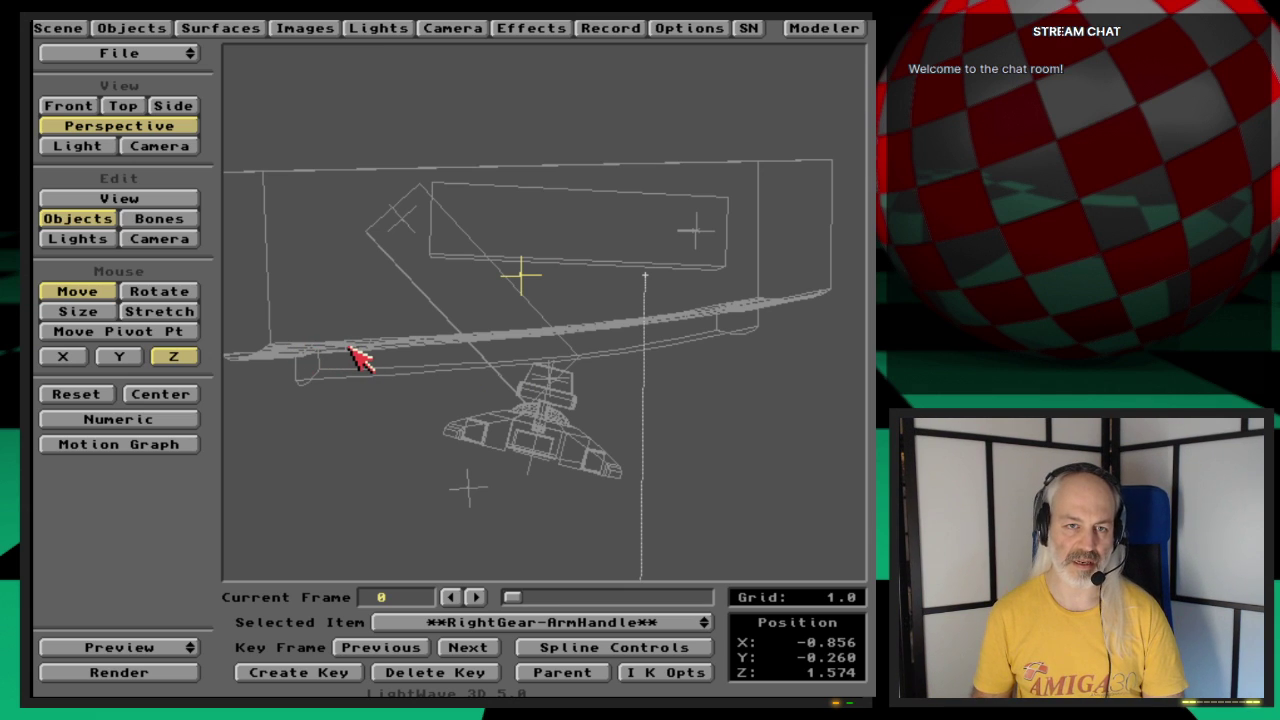
pyautogui.press('Return')
pyautogui.press('Return')
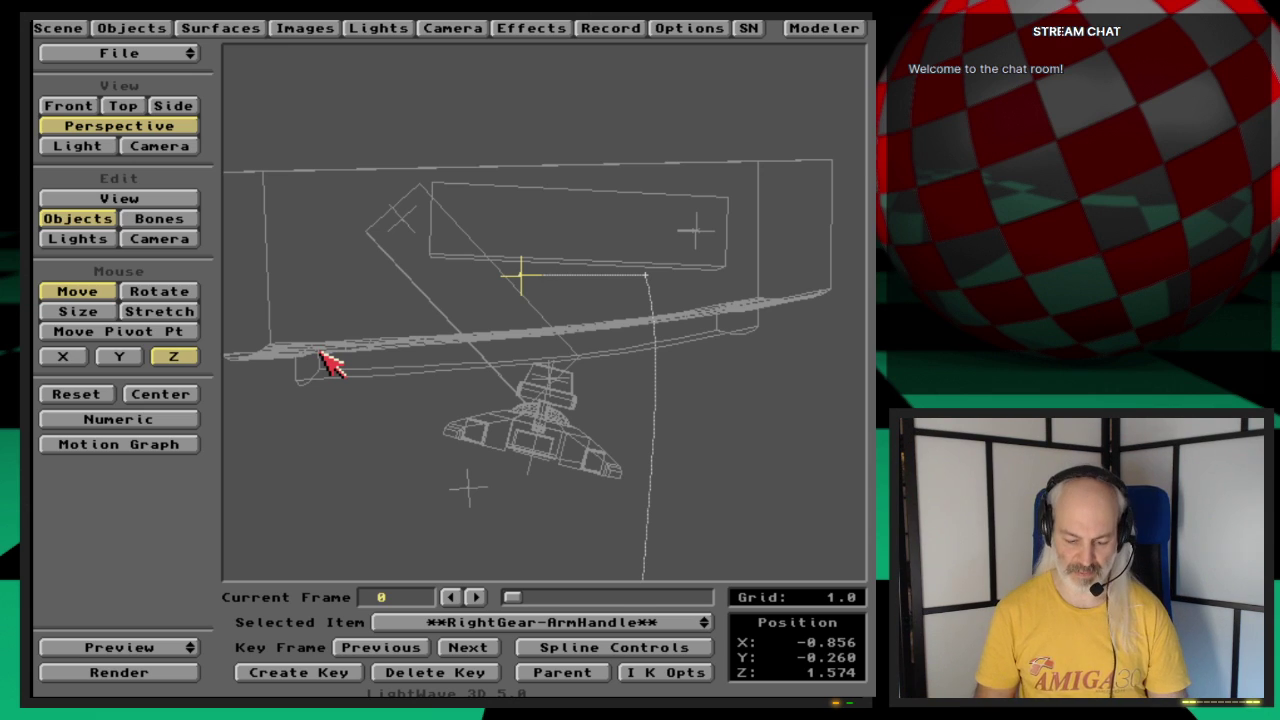
# Step: Delete the **RightGear-ArmHandle** keyframe at frame 50 and return to frame 0
pyautogui.hotkey('shift', 'Right')
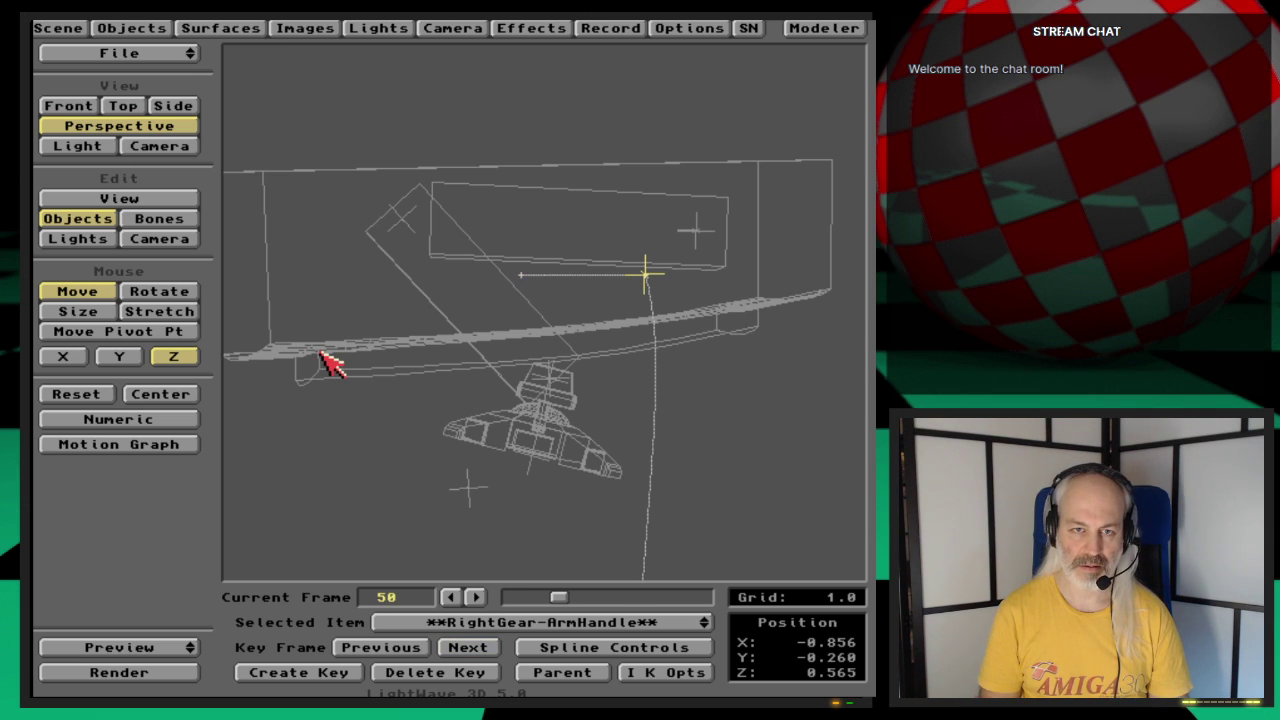
pyautogui.hotkey('shift', 'Left')
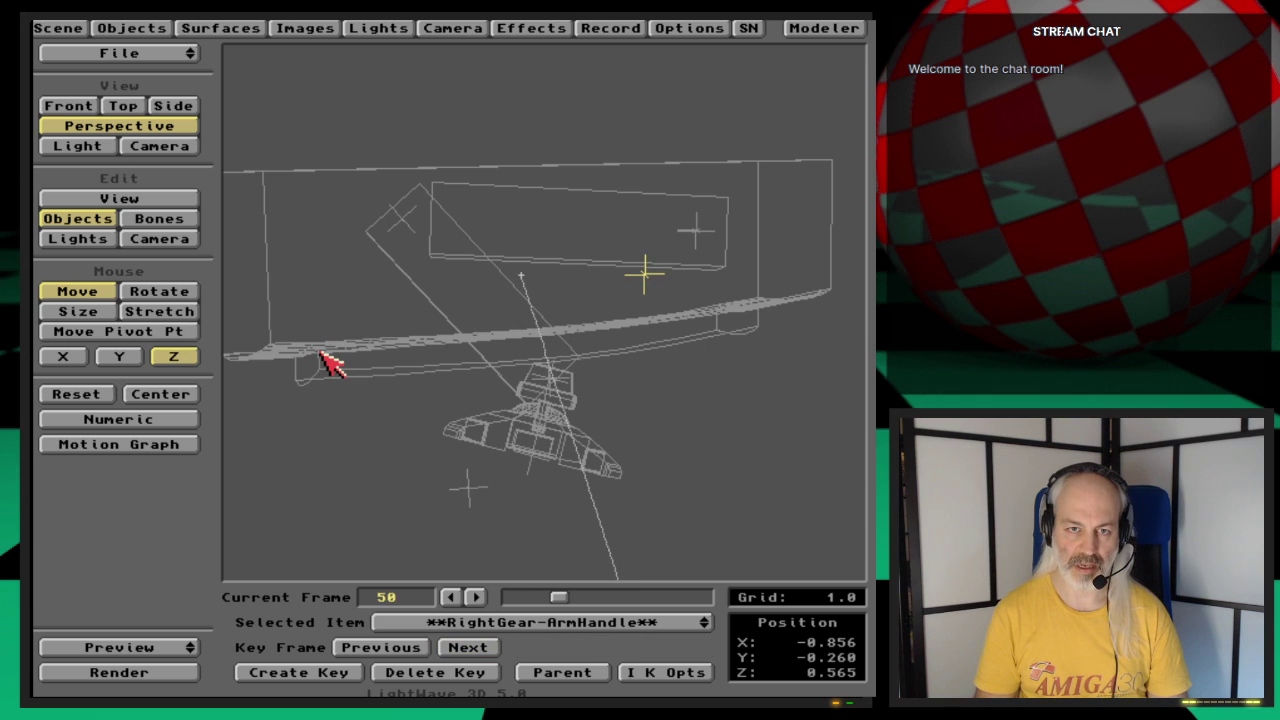
pyautogui.hotkey('shift', 'Left')
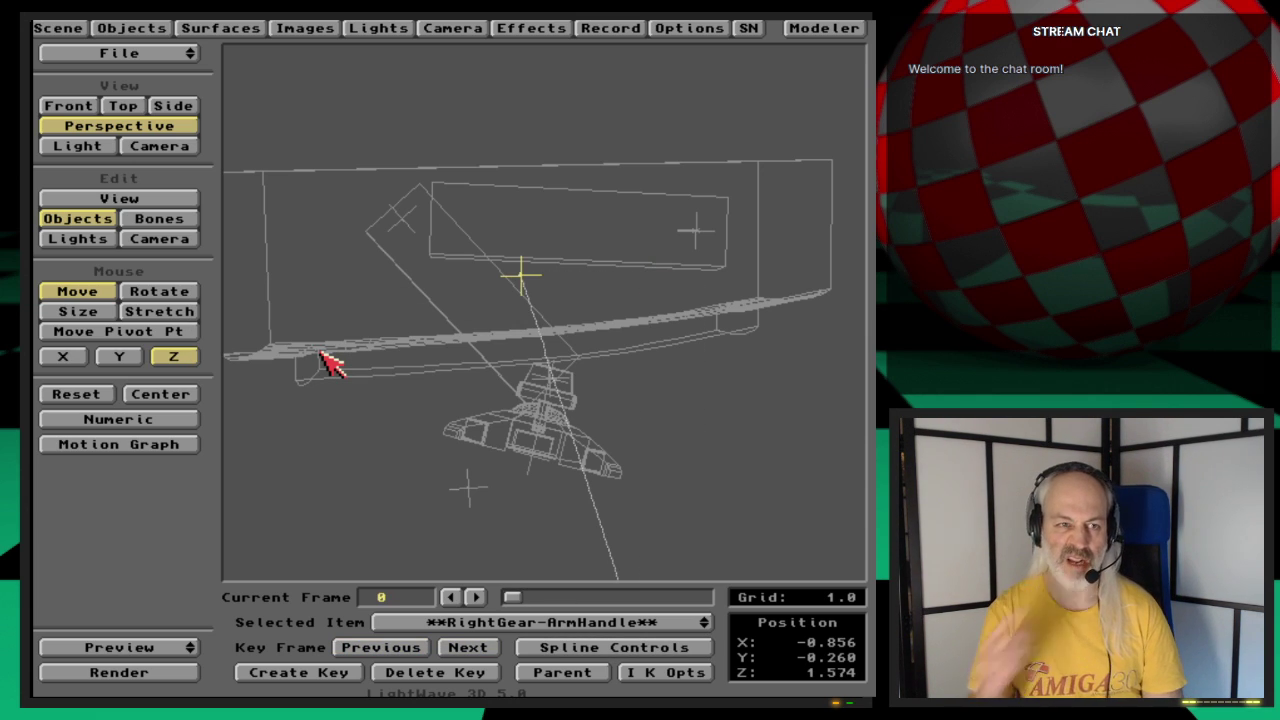
# Step: Move **RightGear-ArmHandle** to about Y -1.290 and Z 1.491 near the lower leg's end, and key it at frame 0
pyautogui.click(119, 357)
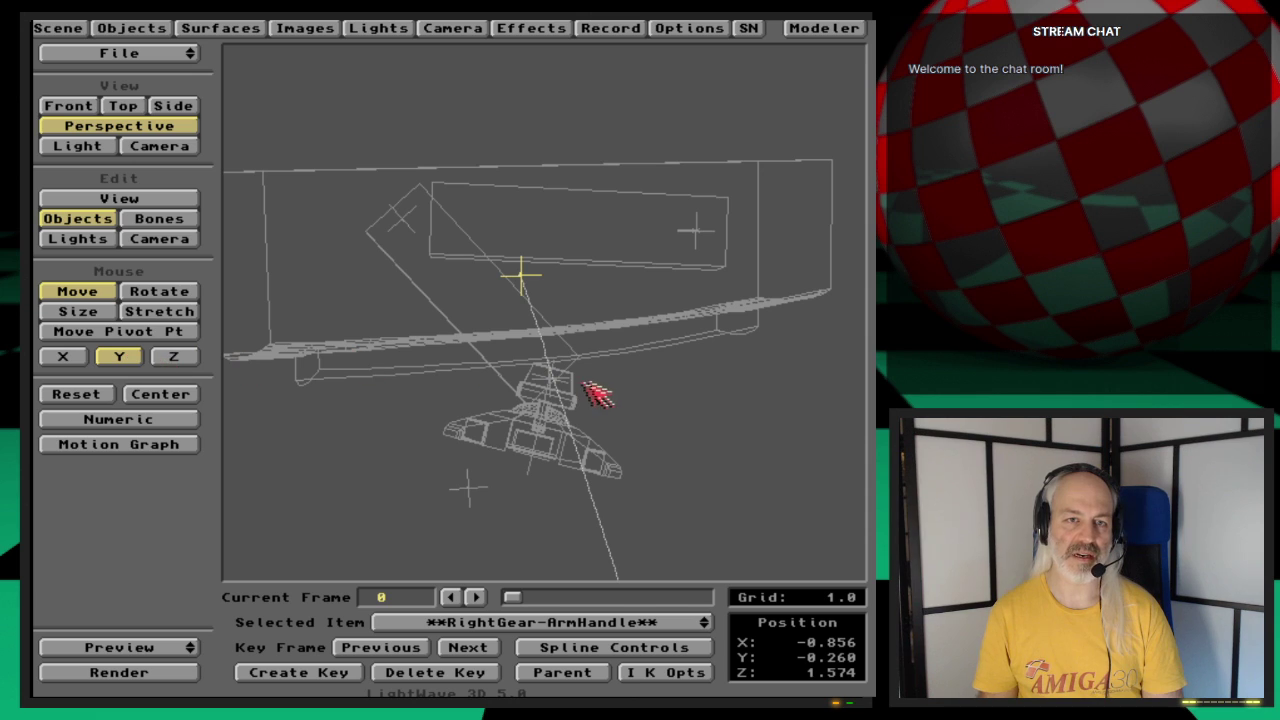
pyautogui.moveTo(729, 386); pyautogui.dragTo(729, 568)
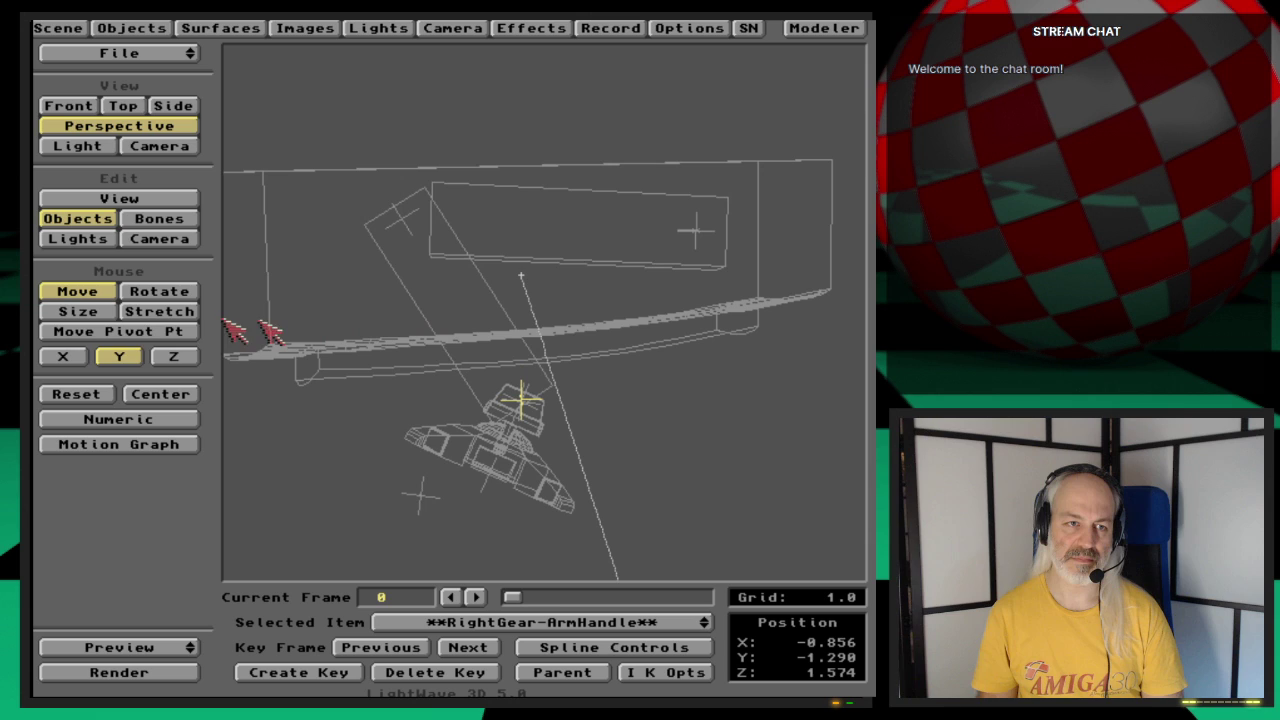
pyautogui.click(176, 356)
pyautogui.moveTo(523, 443); pyautogui.dragTo(531, 400)
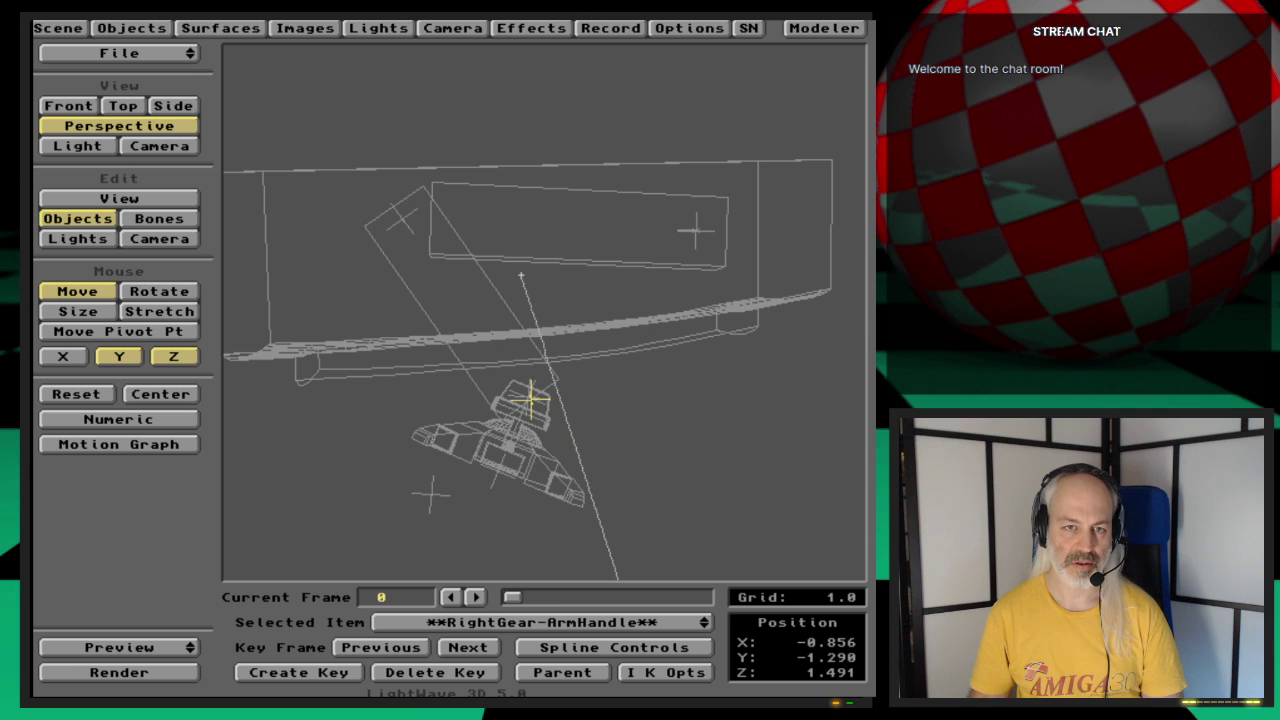
pyautogui.press('Return')
pyautogui.press('Return')
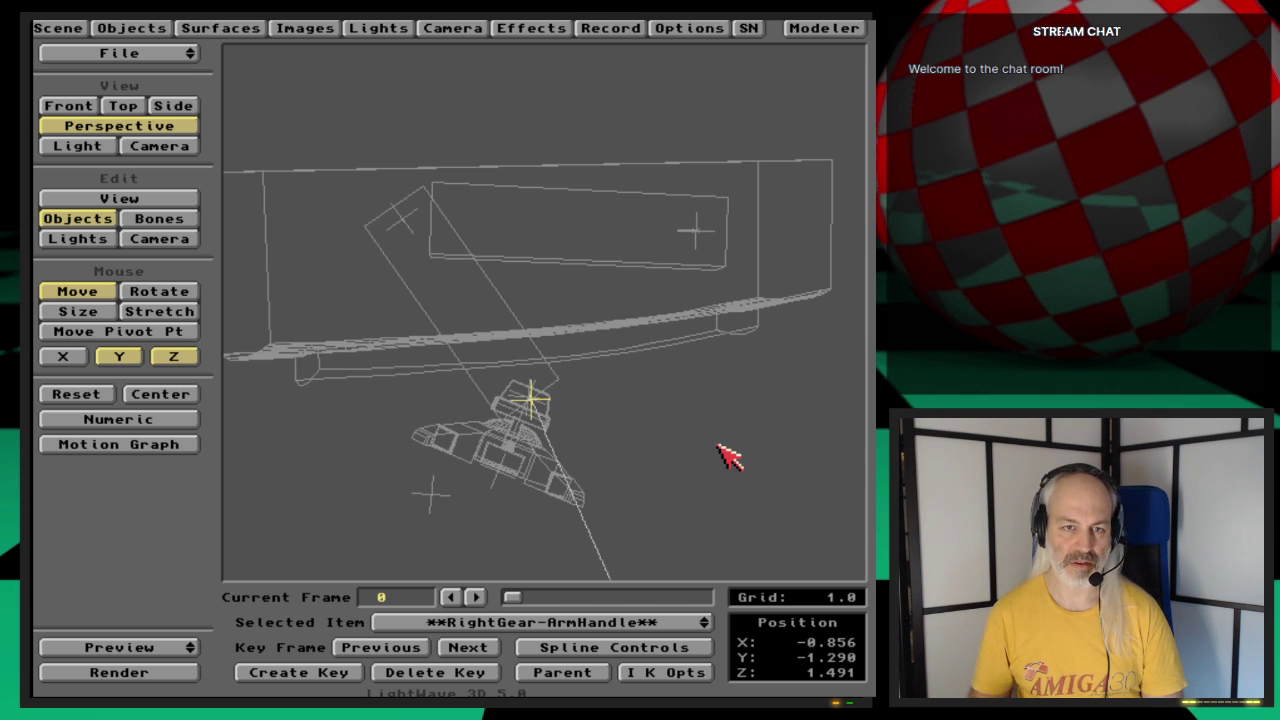
# Step: In the side view, try moving **RightGear-ArmHandle** down to about Y -2.240, and back up to about Y -0.140 and Z 0.841
pyautogui.moveTo(680, 451); pyautogui.dragTo(680, 418)
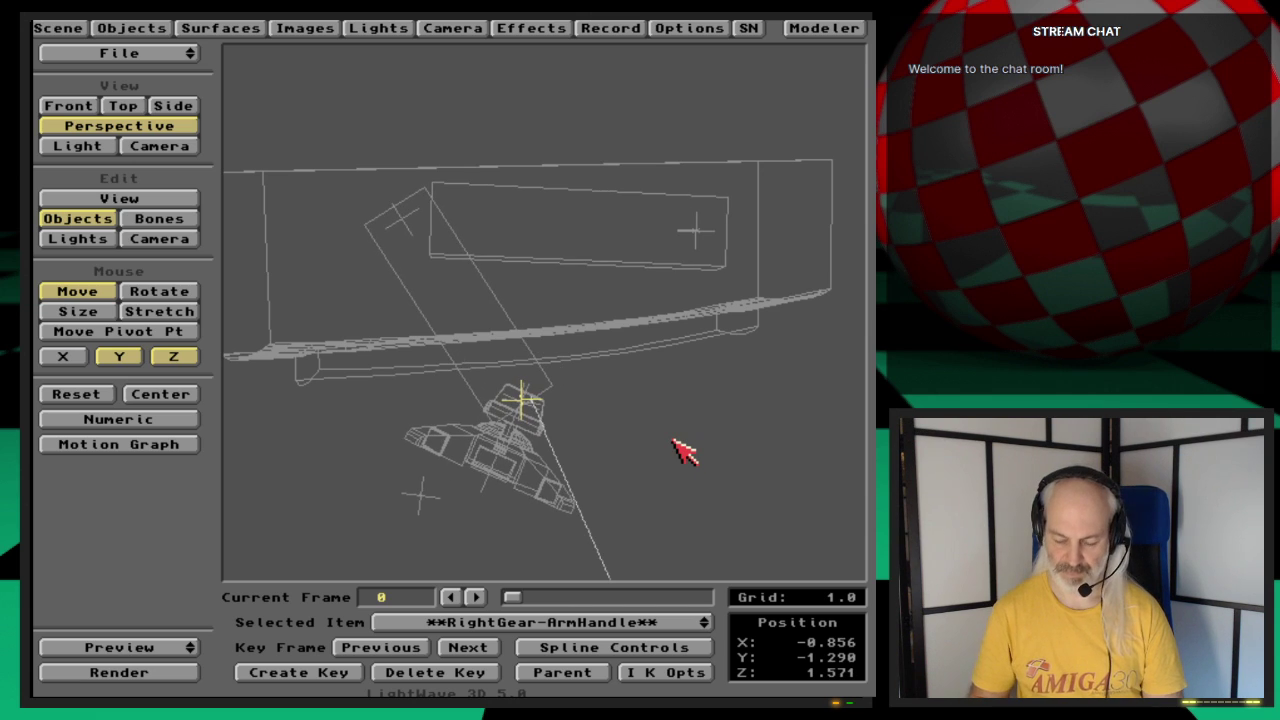
pyautogui.press('1')
pyautogui.press('3')
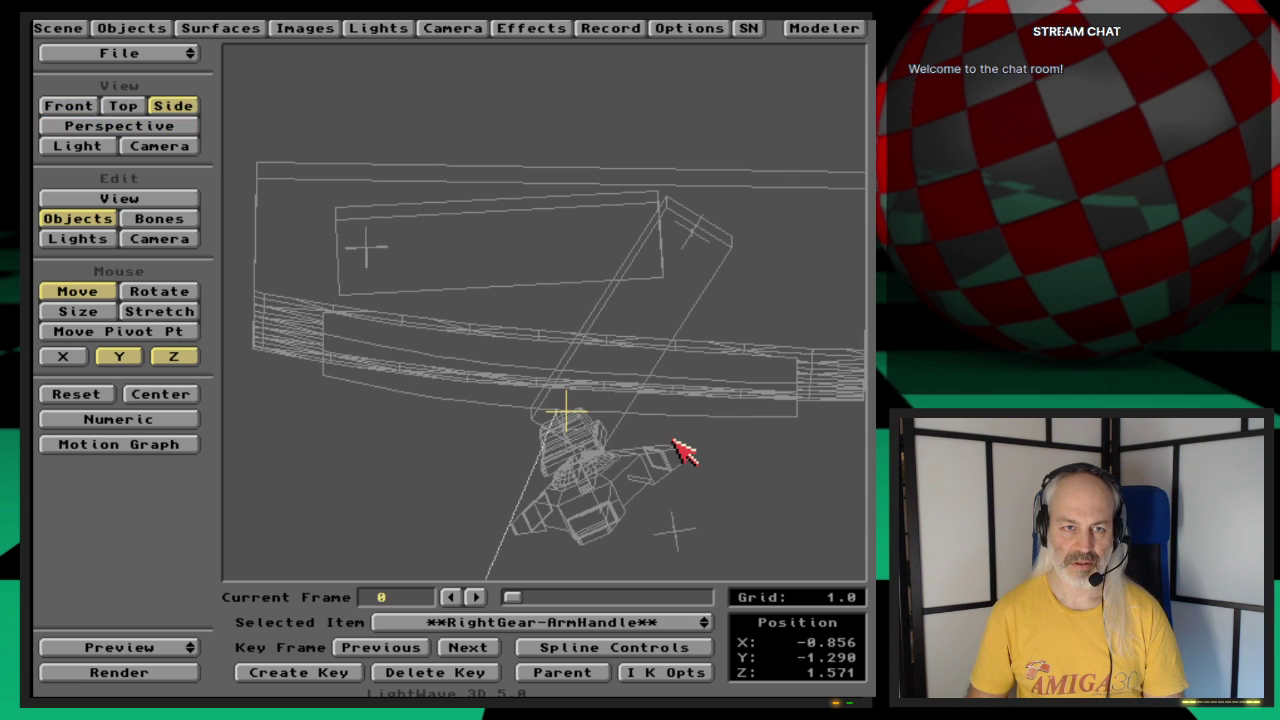
pyautogui.moveTo(686, 449); pyautogui.dragTo(686, 620)
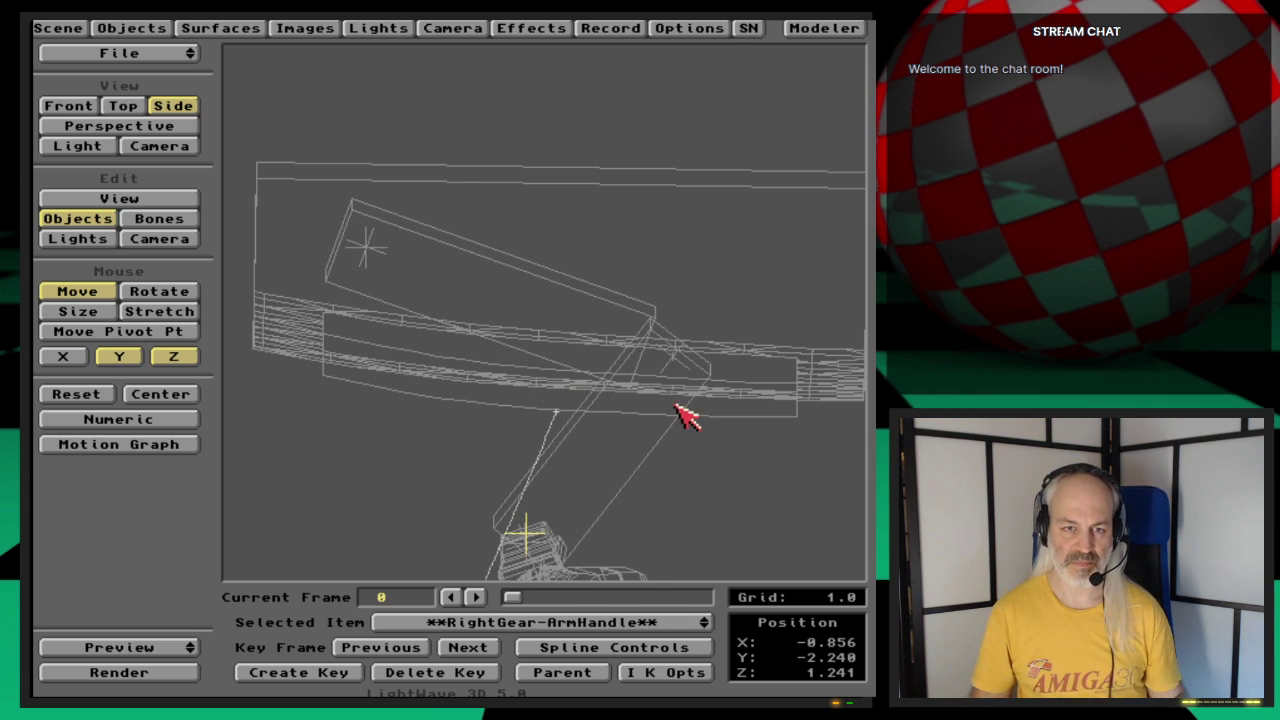
pyautogui.hotkey('ctrl', 'v')
pyautogui.moveTo(693, 487); pyautogui.dragTo(686, 449)
pyautogui.hotkey('ctrl', 'o')
pyautogui.press(',')
pyautogui.press('6')
pyautogui.press('4')
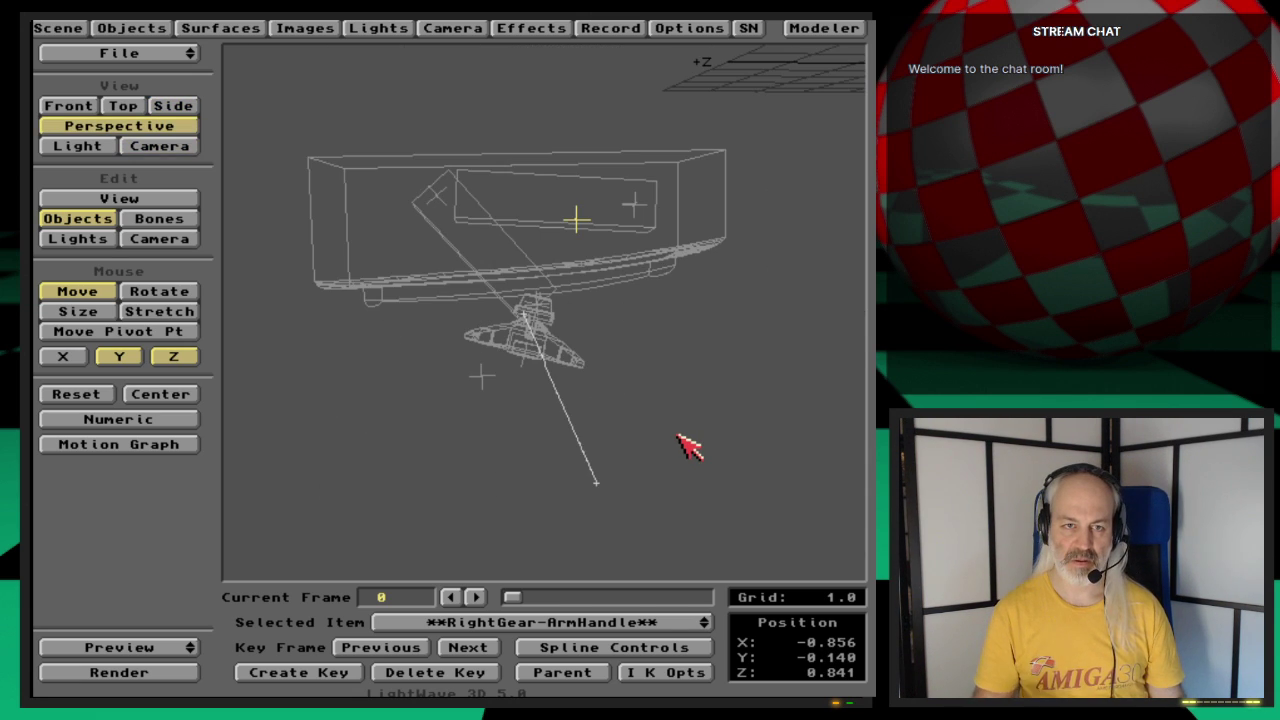
# Step: Try lowering **RightGear-ArmHandle** to about Y -0.780 in perspective to test how the leg follows
pyautogui.press('v')
pyautogui.moveTo(683, 349); pyautogui.dragTo(862, 371)
pyautogui.press('o')
pyautogui.press('v')
pyautogui.click(159, 291)
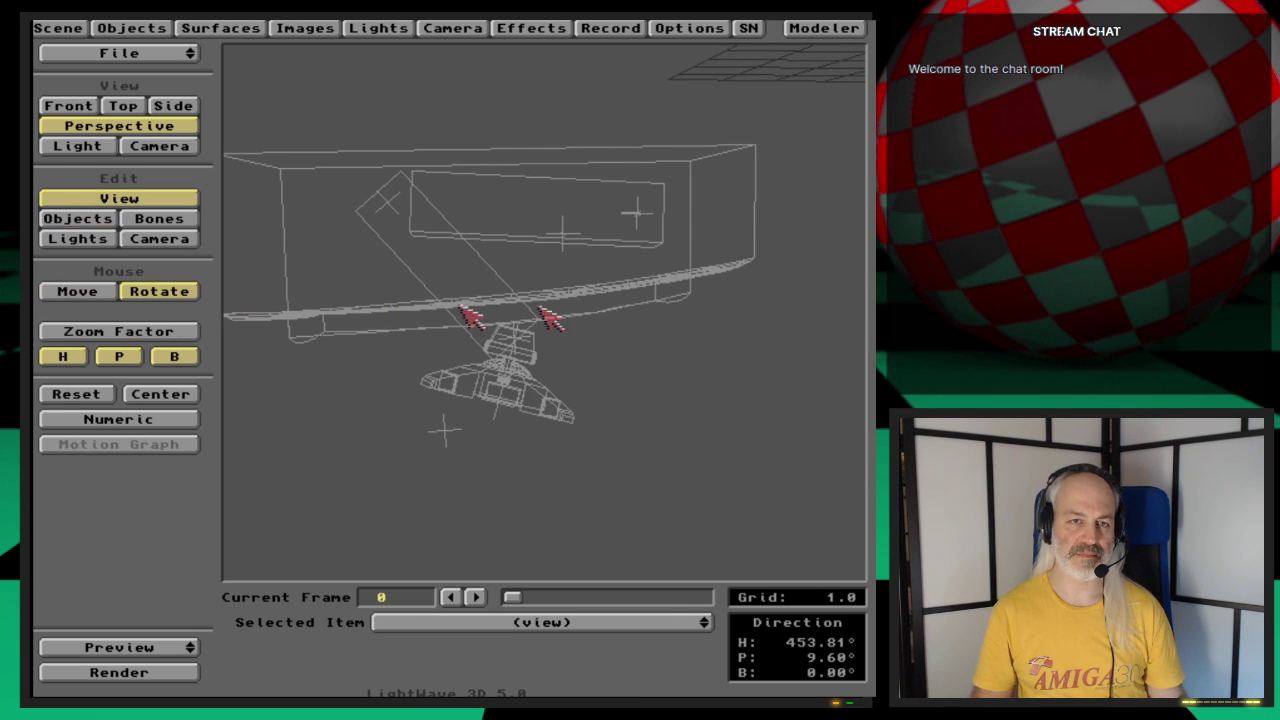
pyautogui.moveTo(470, 318); pyautogui.dragTo(590, 338)
pyautogui.press('o')
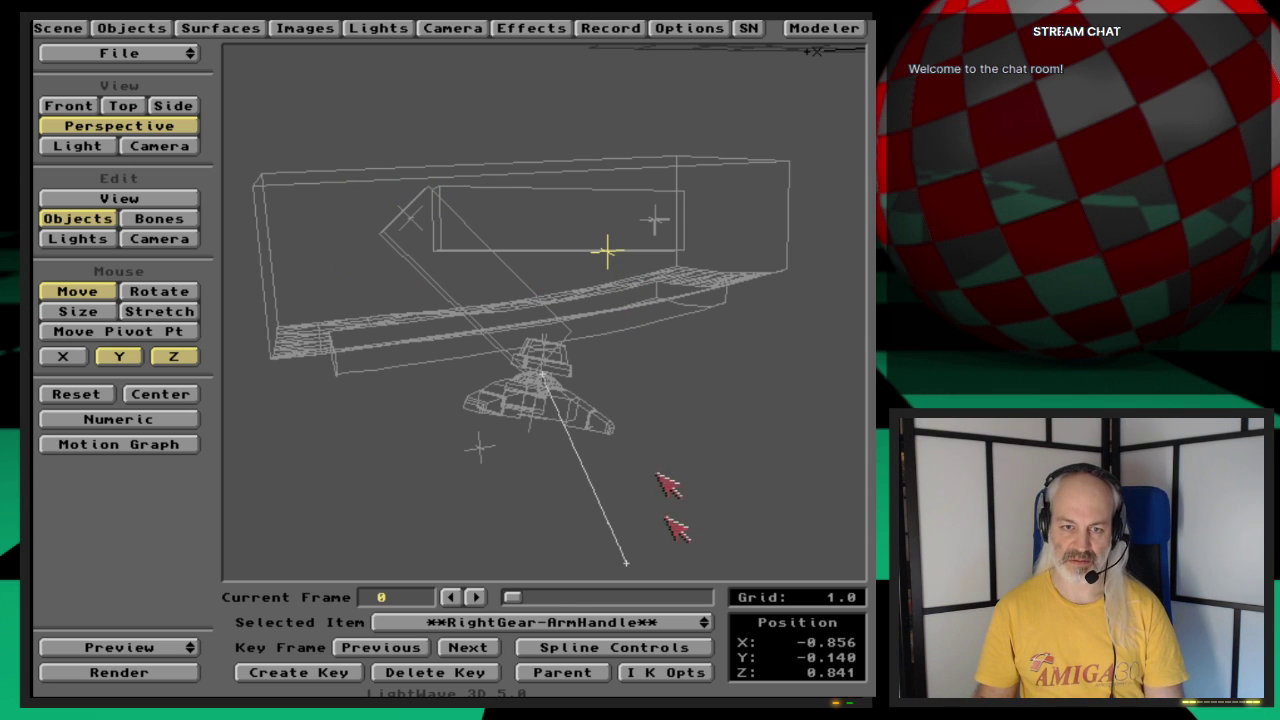
pyautogui.moveTo(643, 480); pyautogui.dragTo(637, 410)
pyautogui.moveTo(607, 271); pyautogui.dragTo(606, 314)
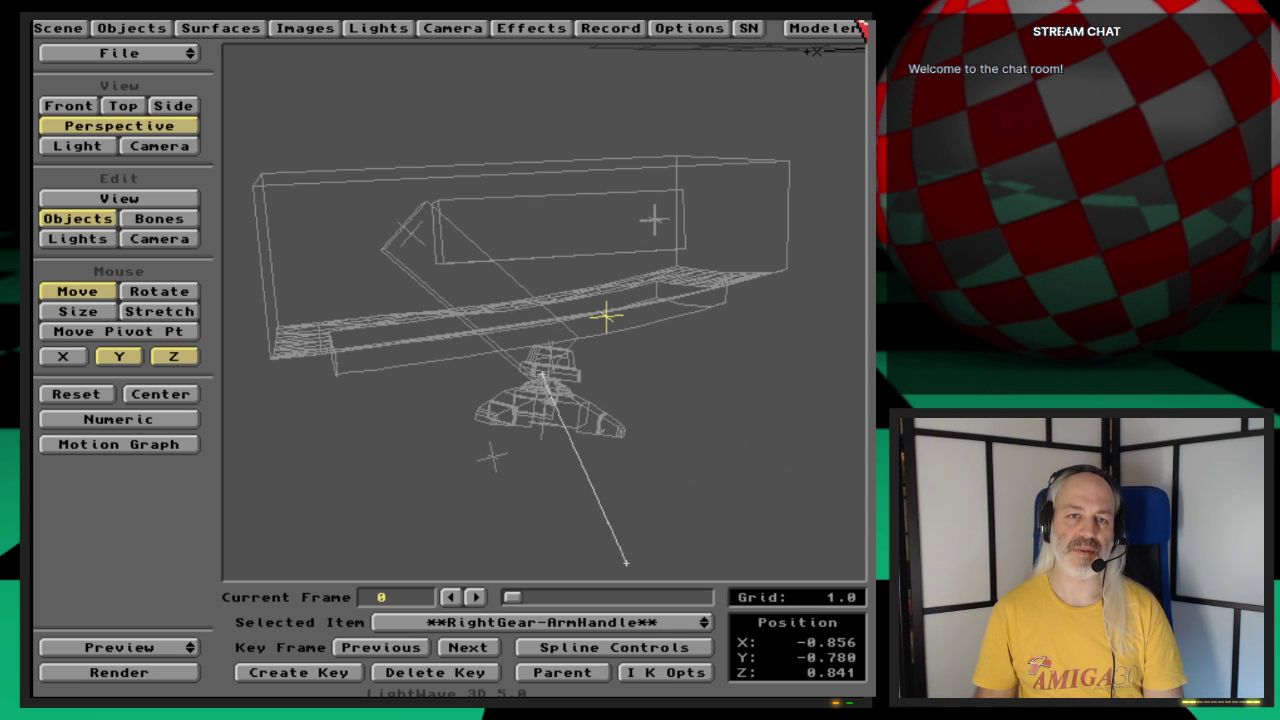
# Step: Switch to Modeler and lengthen the upper leg box by moving its four lower end points down along Y
pyautogui.click(860, 24)
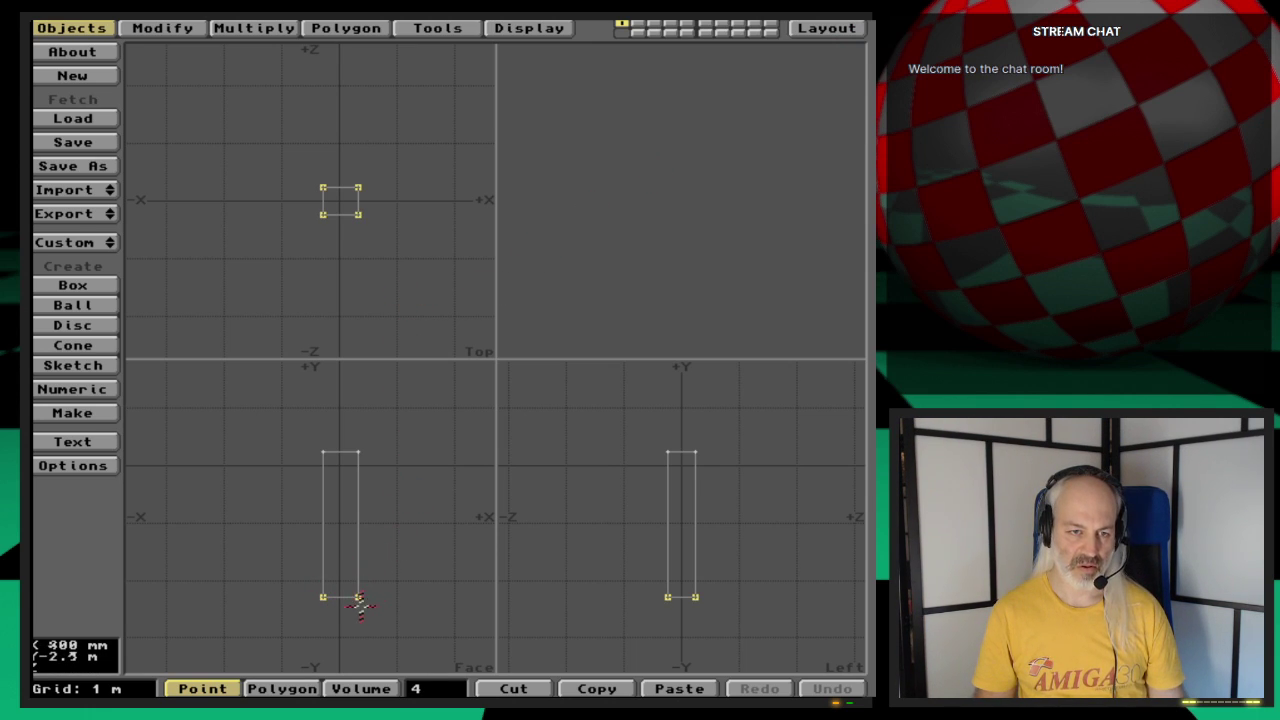
pyautogui.press('t')
pyautogui.moveTo(374, 600); pyautogui.dragTo(374, 603)
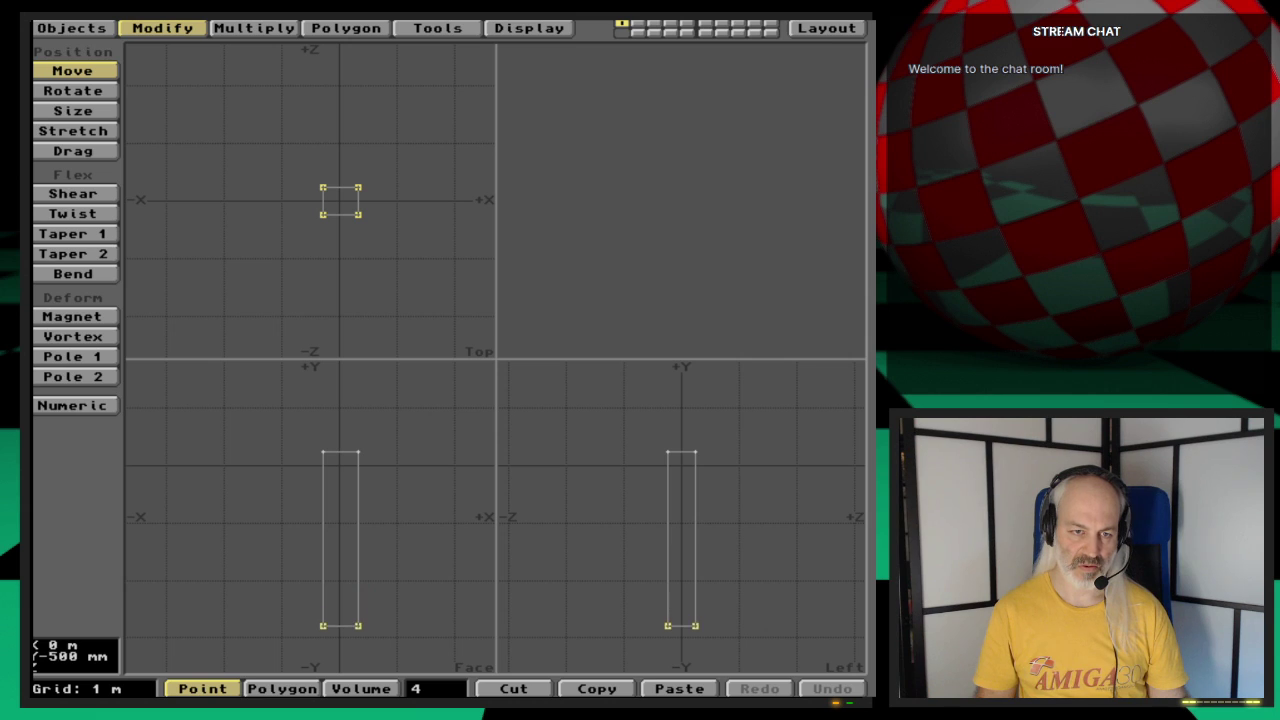
pyautogui.press('space')
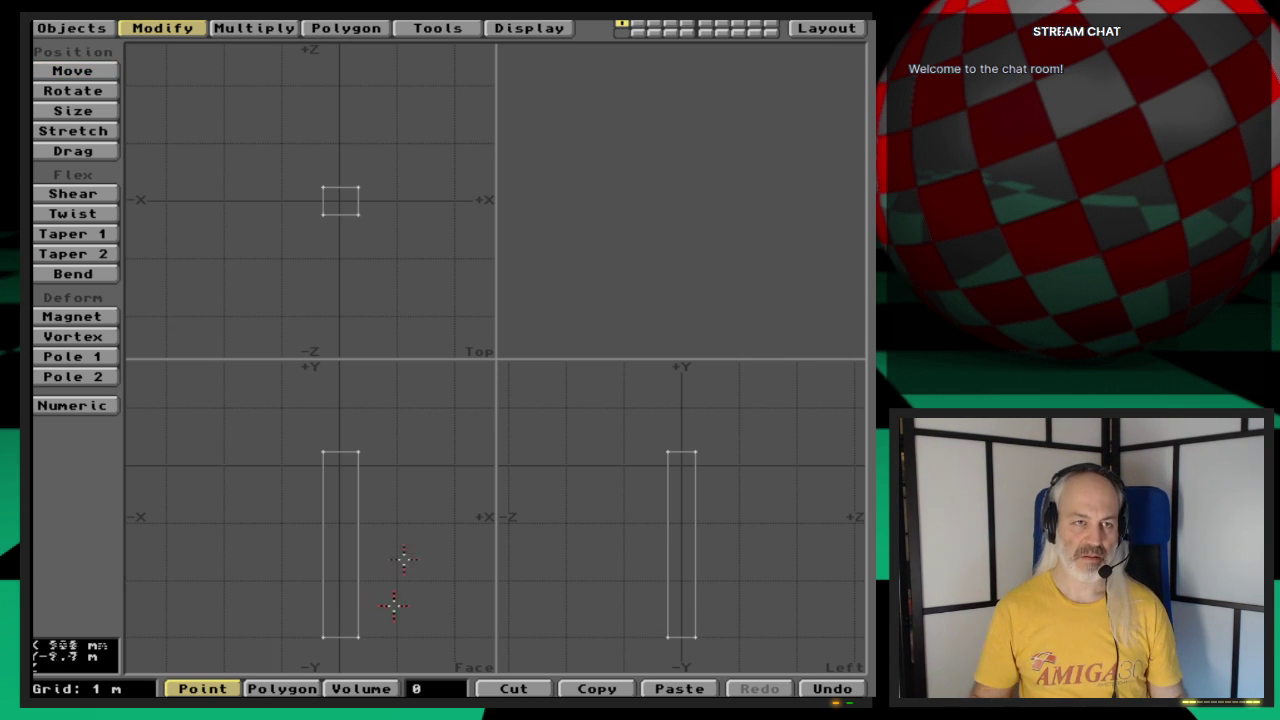
# Step: Export the lengthened box to replace RightGear-UpperLeg in the scene and return to Layout
pyautogui.click(71, 27)
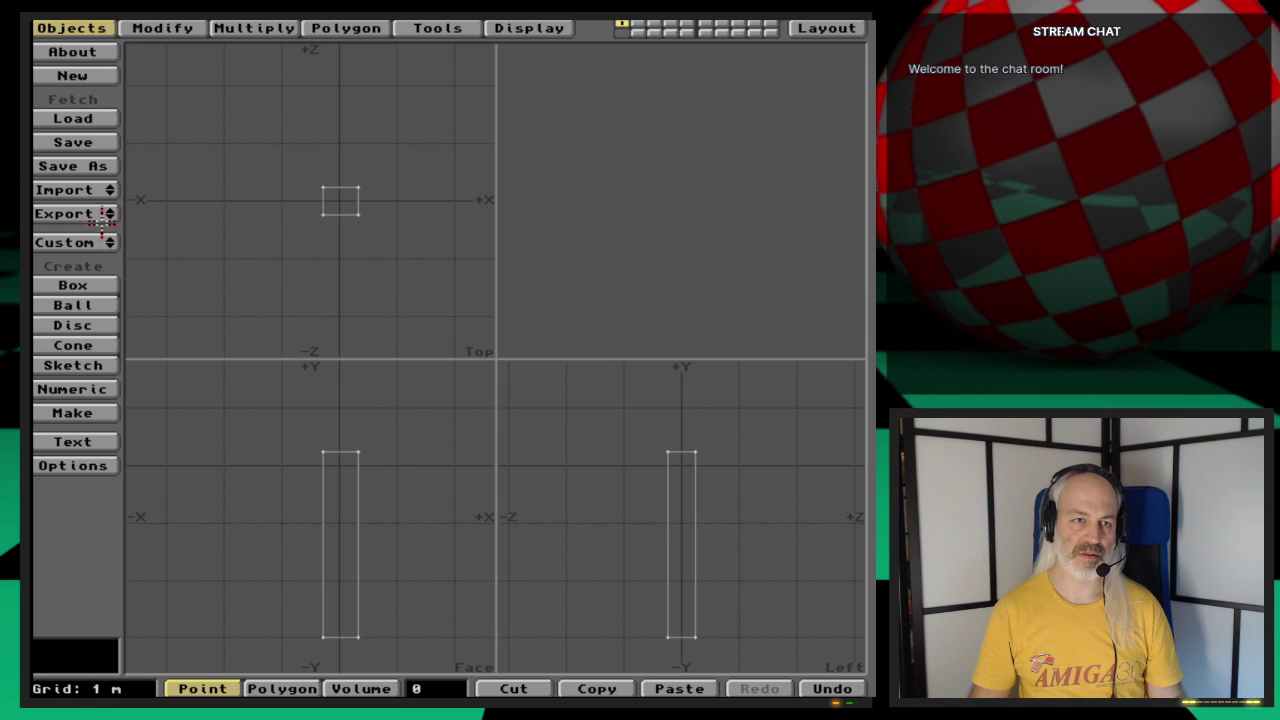
pyautogui.moveTo(102, 218); pyautogui.dragTo(111, 223)
pyautogui.click(177, 368)
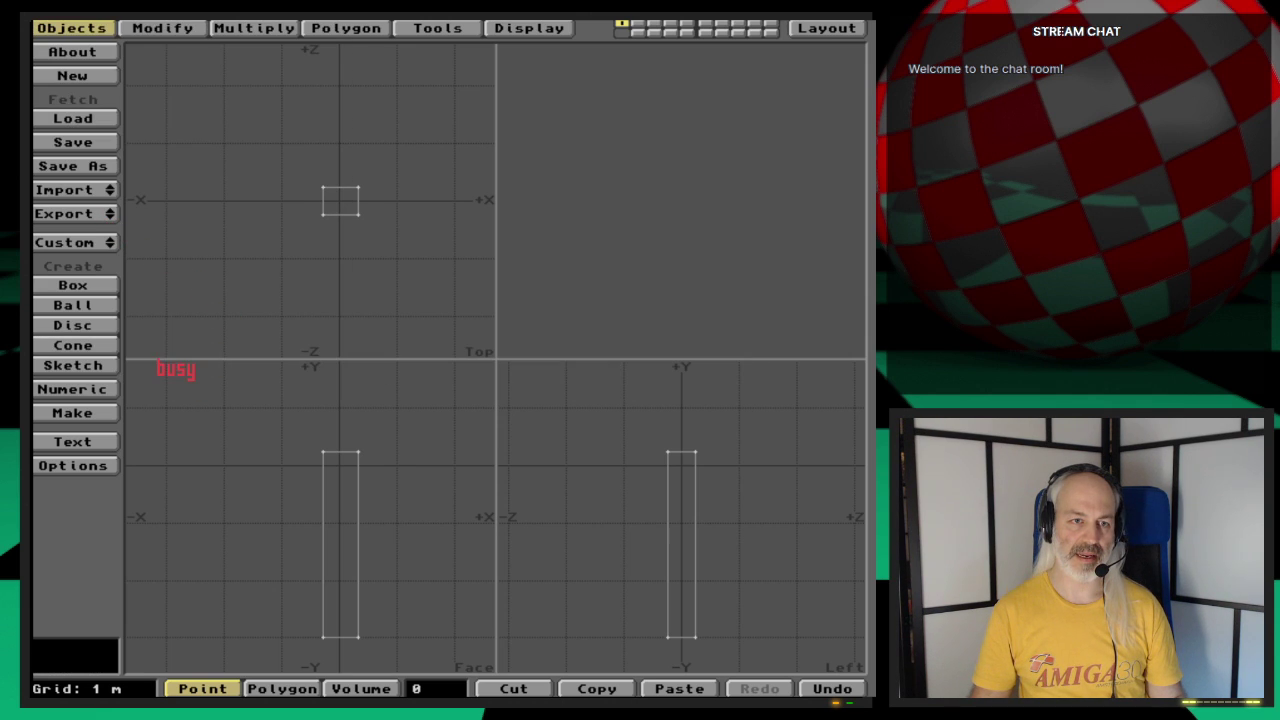
pyautogui.click(848, 30)
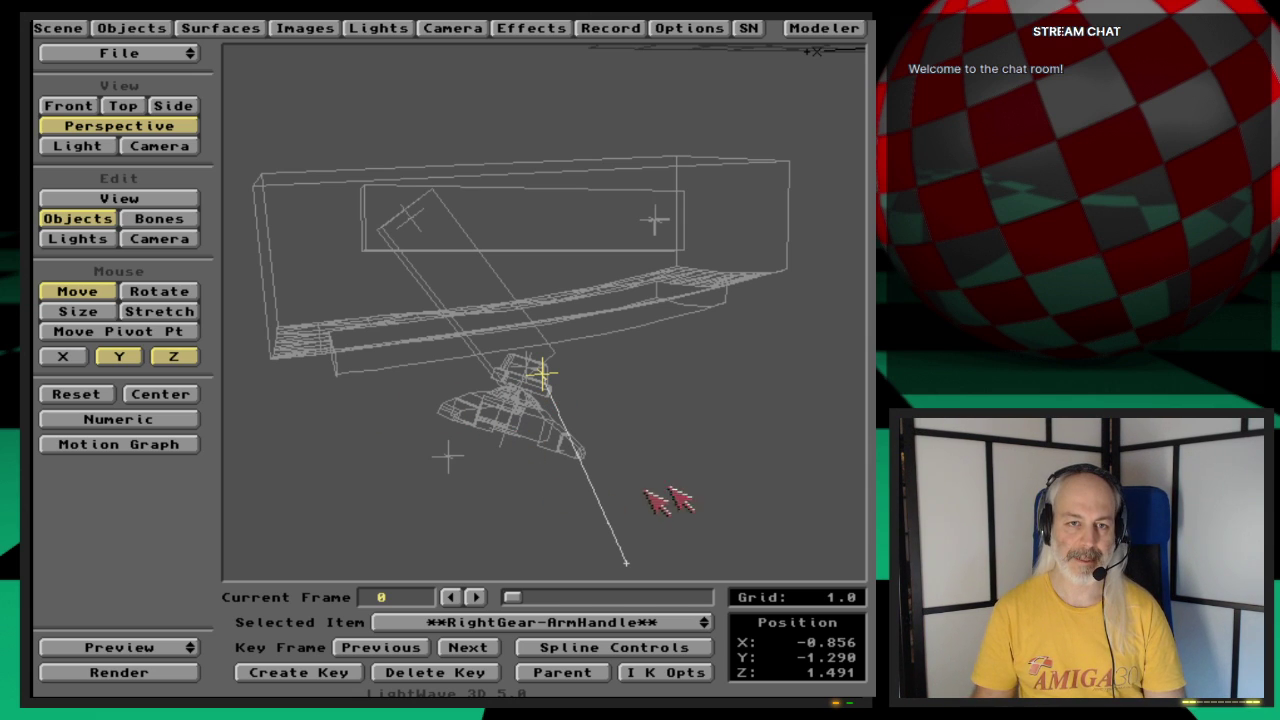
# Step: Lower **RightGear-ArmHandle** to about Y -2.210 and key the selected item at frame 0
pyautogui.moveTo(640, 487); pyautogui.dragTo(640, 526)
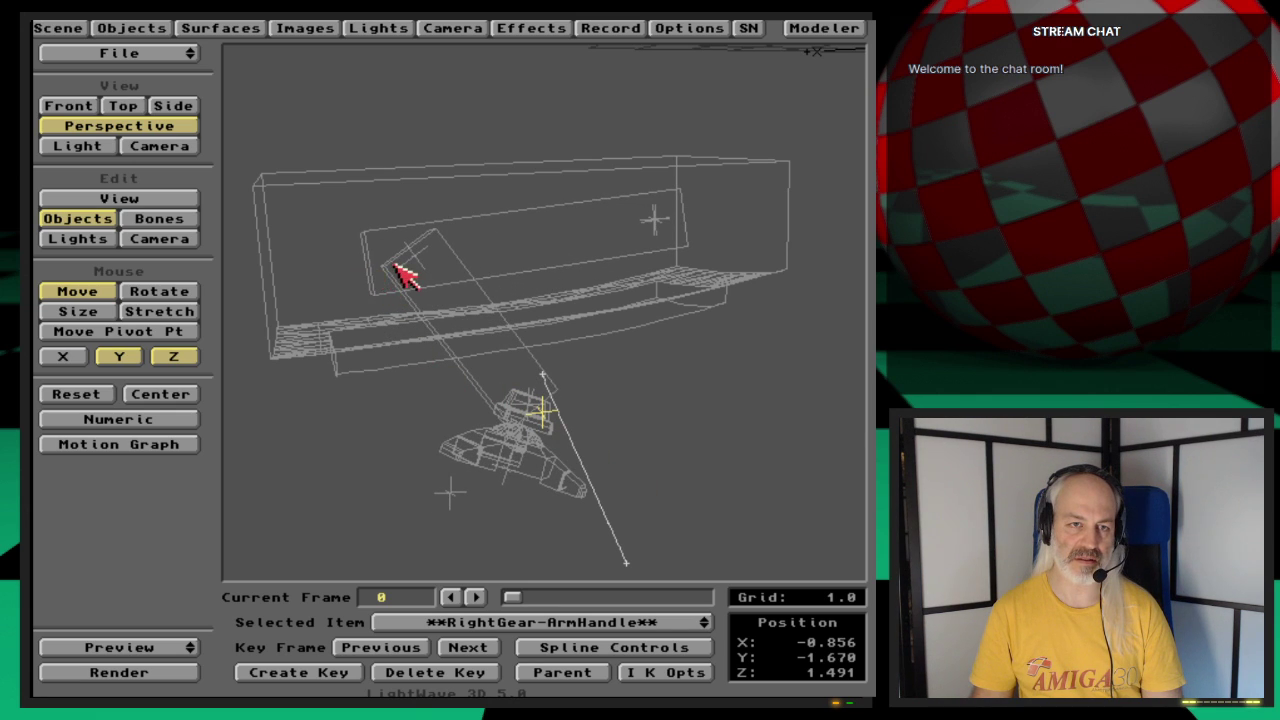
pyautogui.moveTo(405, 277); pyautogui.dragTo(405, 332)
pyautogui.press('Return')
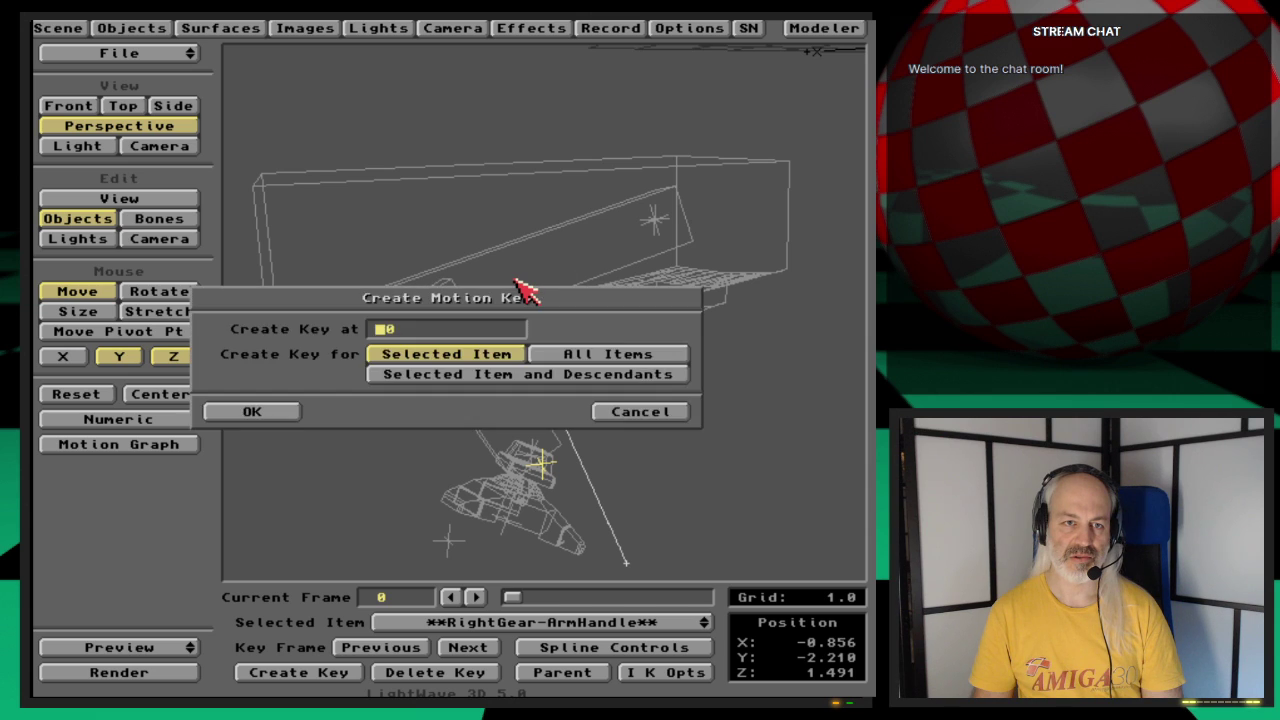
pyautogui.press('Return')
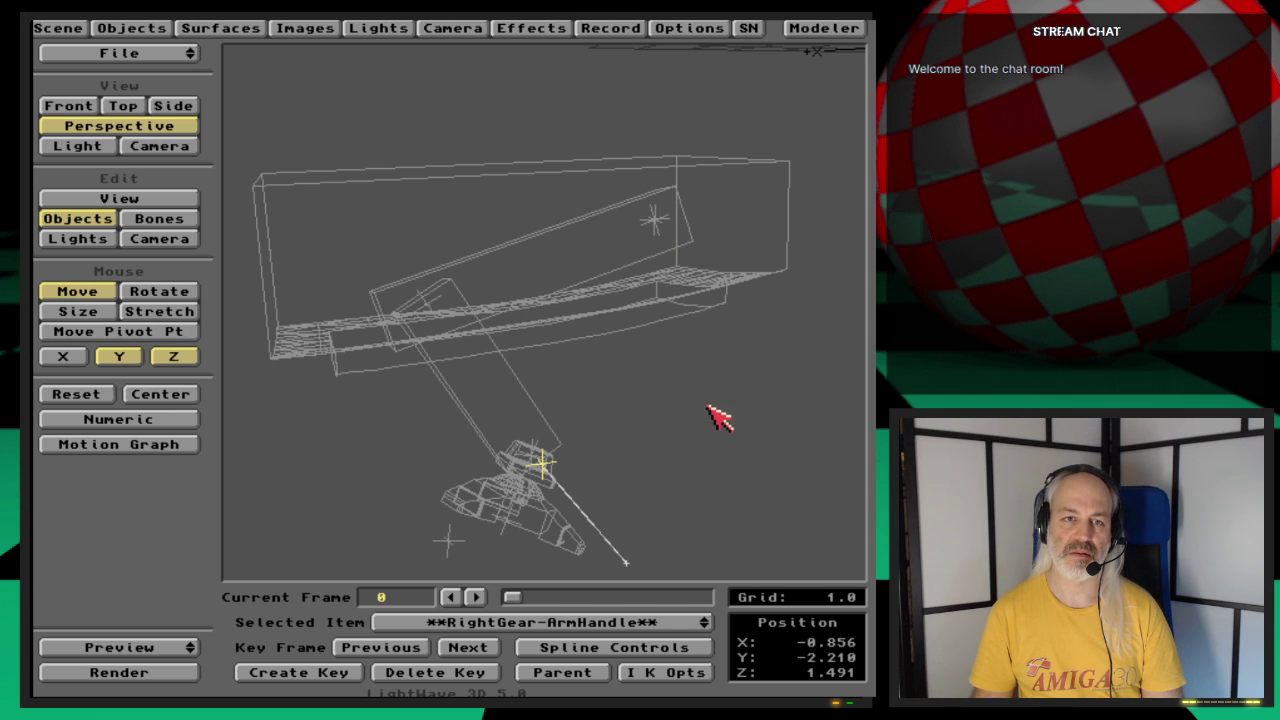
# Step: Switch to Modeler and move the upper leg box's four lower end points down another 500 mm
pyautogui.press('super+m')
pyautogui.press('super+m')
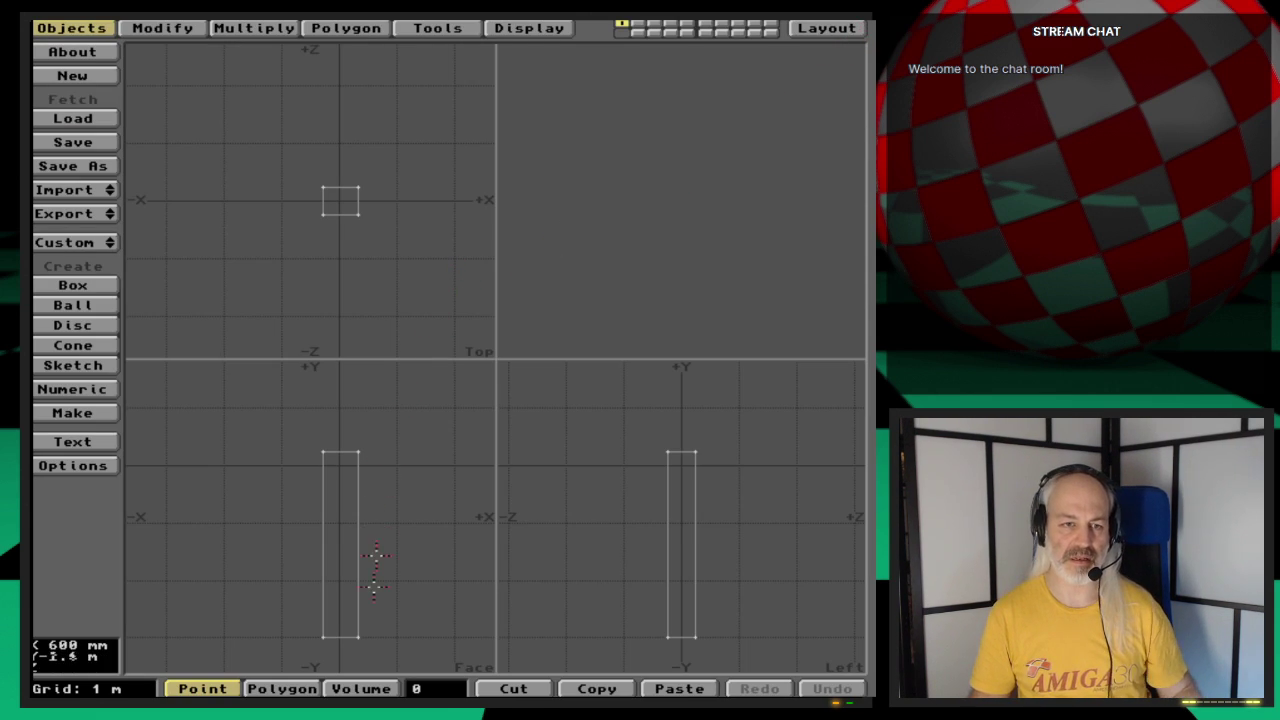
pyautogui.moveTo(366, 637); pyautogui.dragTo(346, 597)
pyautogui.press('t')
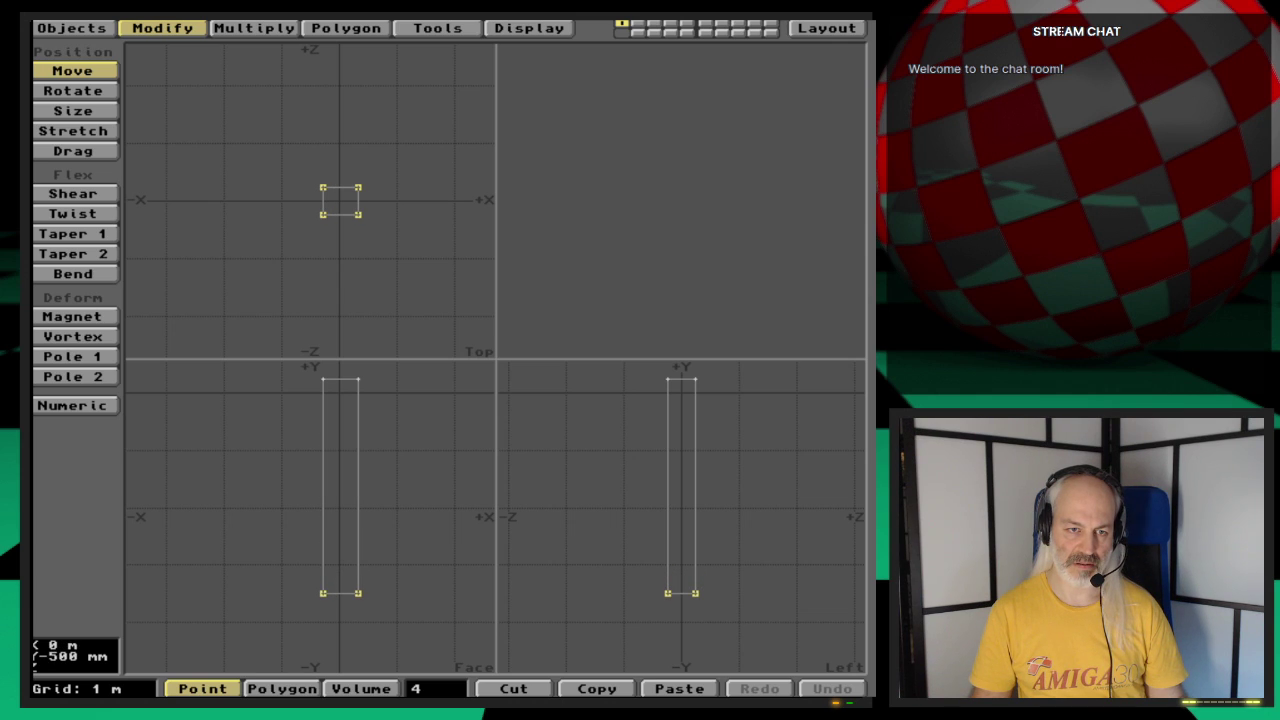
pyautogui.press('space')
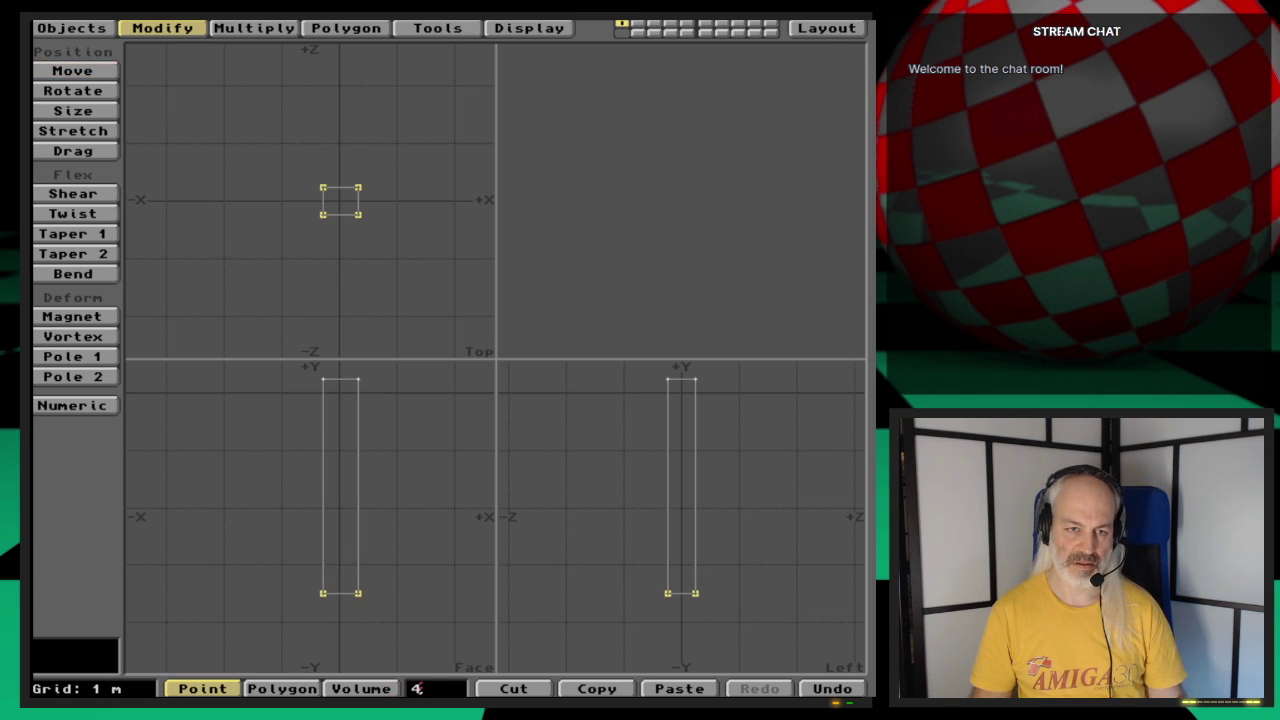
pyautogui.click(55, 655)
# Step: Export the box over RightGear-UpperLeg and test its length in Layout by raising **RightGear-ArmHandle** to about Y -1.890
pyautogui.click(71, 27)
pyautogui.click(93, 194)
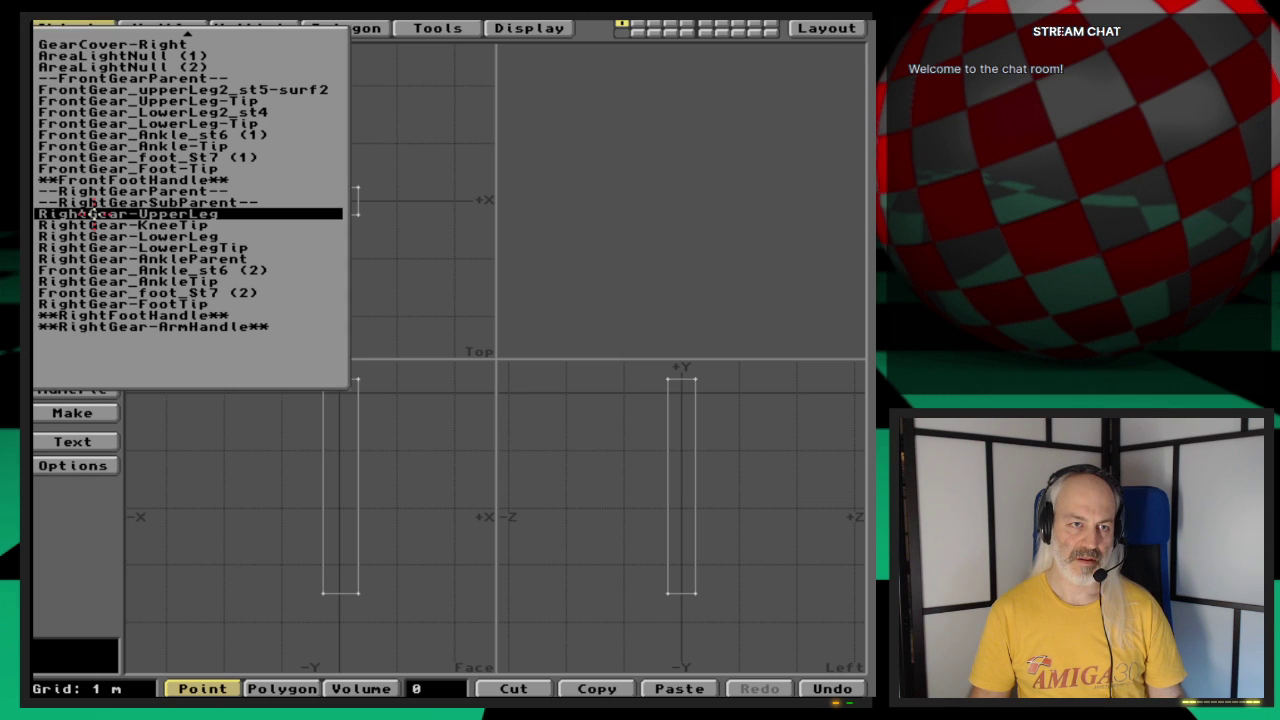
pyautogui.click(90, 213)
pyautogui.press('Return')
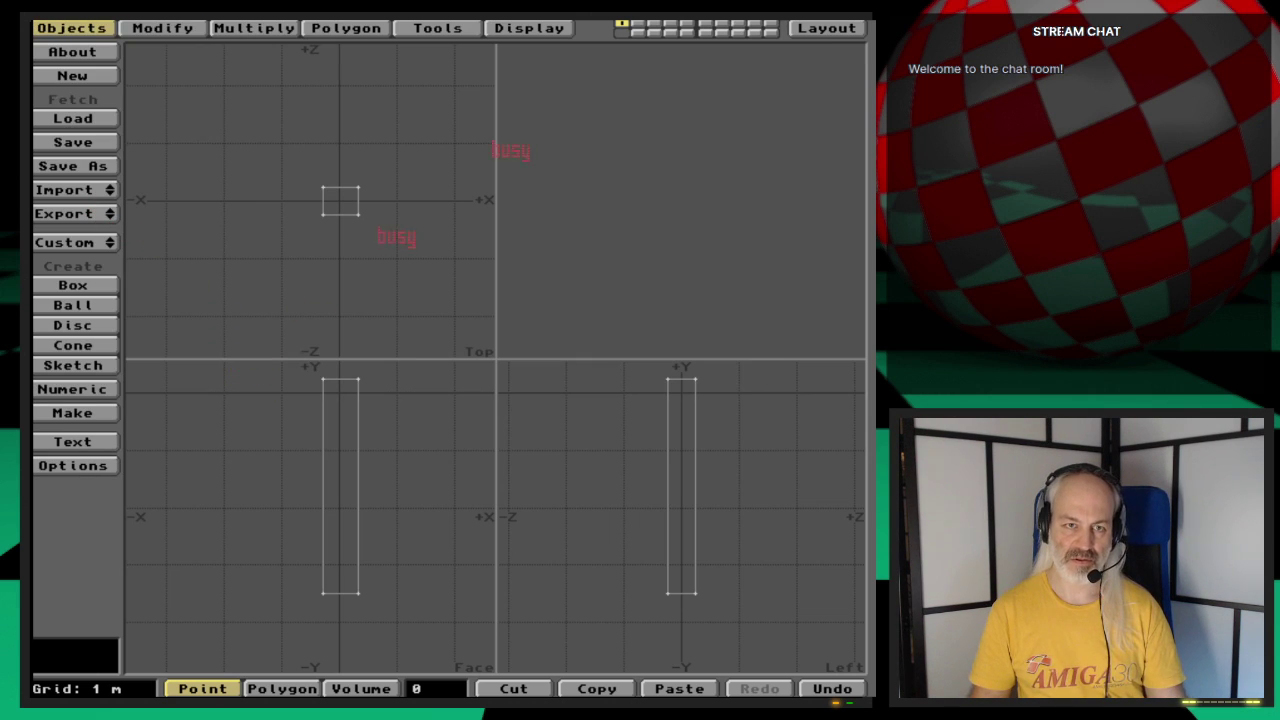
pyautogui.click(826, 28)
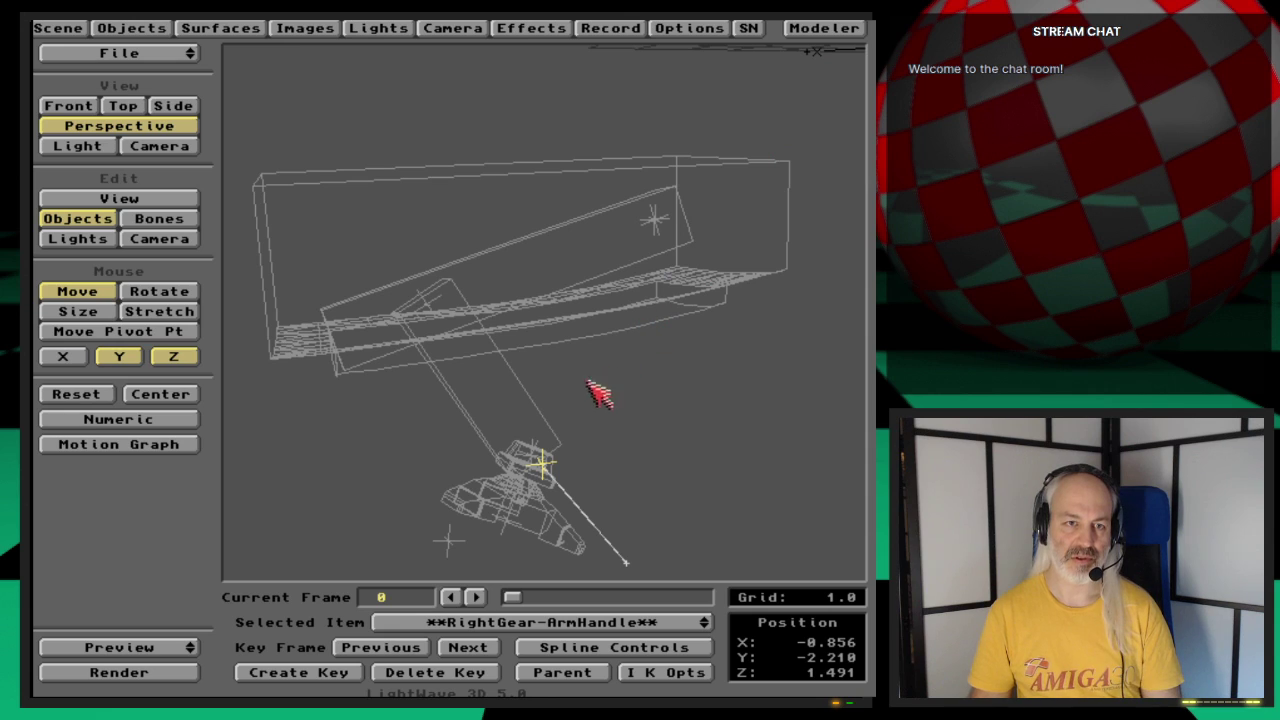
pyautogui.moveTo(600, 410); pyautogui.dragTo(632, 456)
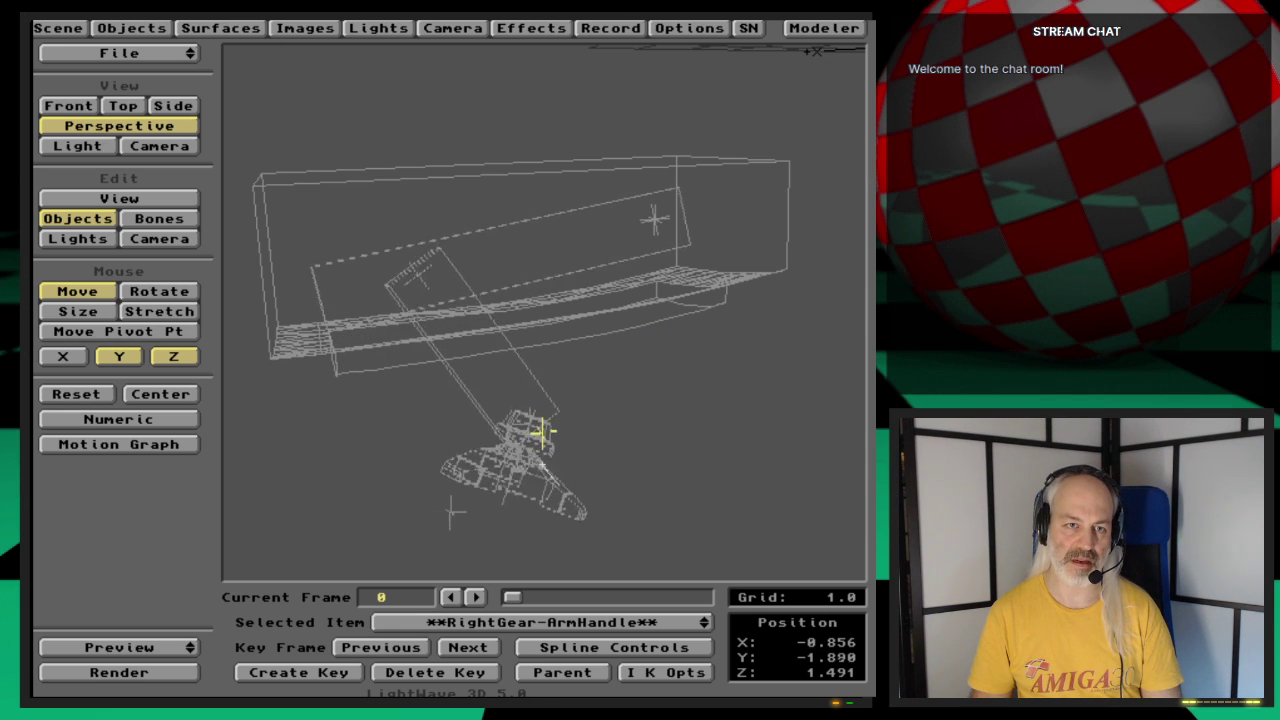
# Step: Switch to Modeler and shorten the upper leg box by moving its four lower end points up 200 mm
pyautogui.click(823, 28)
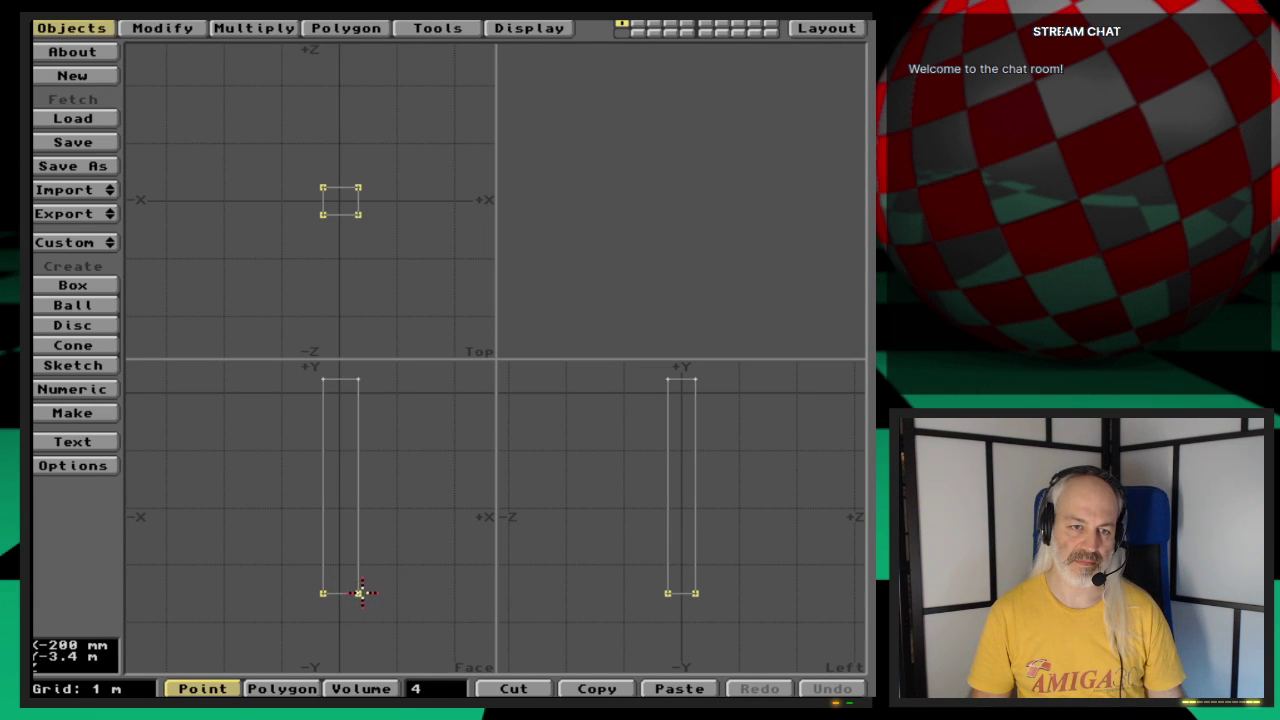
pyautogui.press('t')
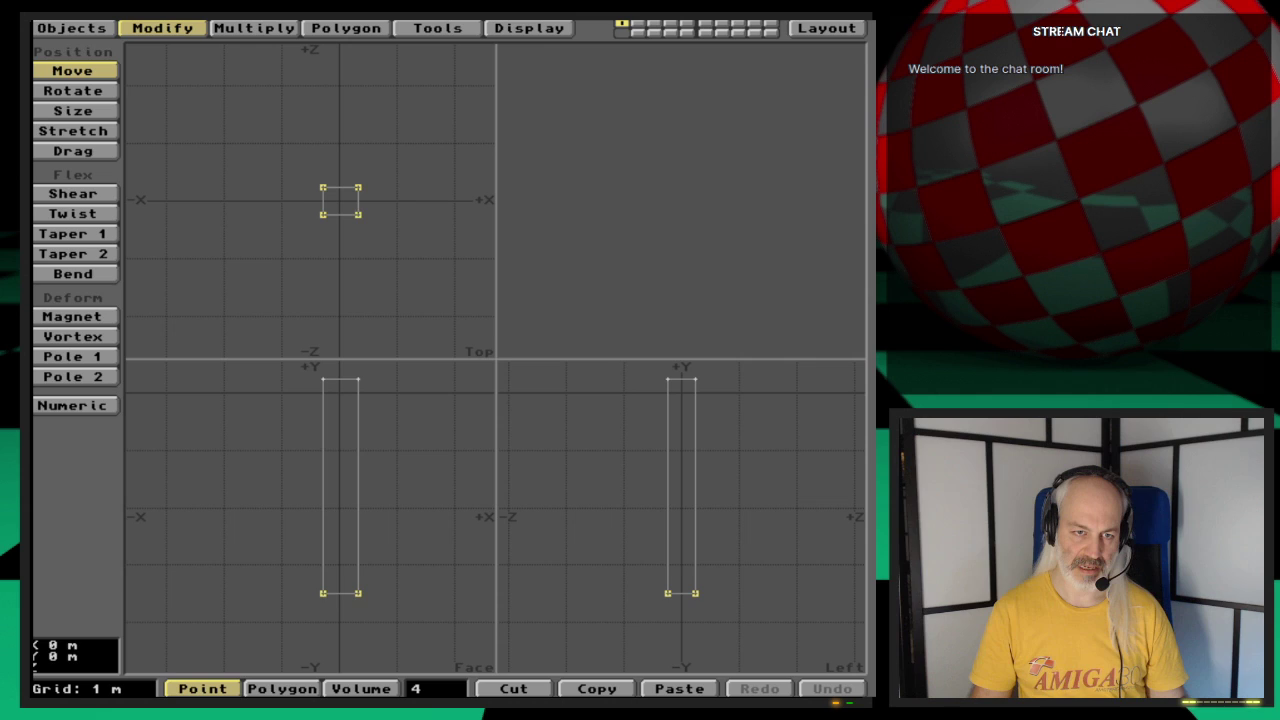
pyautogui.moveTo(340, 520)
pyautogui.mouseDown()
pyautogui.moveTo(331, 529)
pyautogui.moveTo(340, 508)
pyautogui.mouseUp()
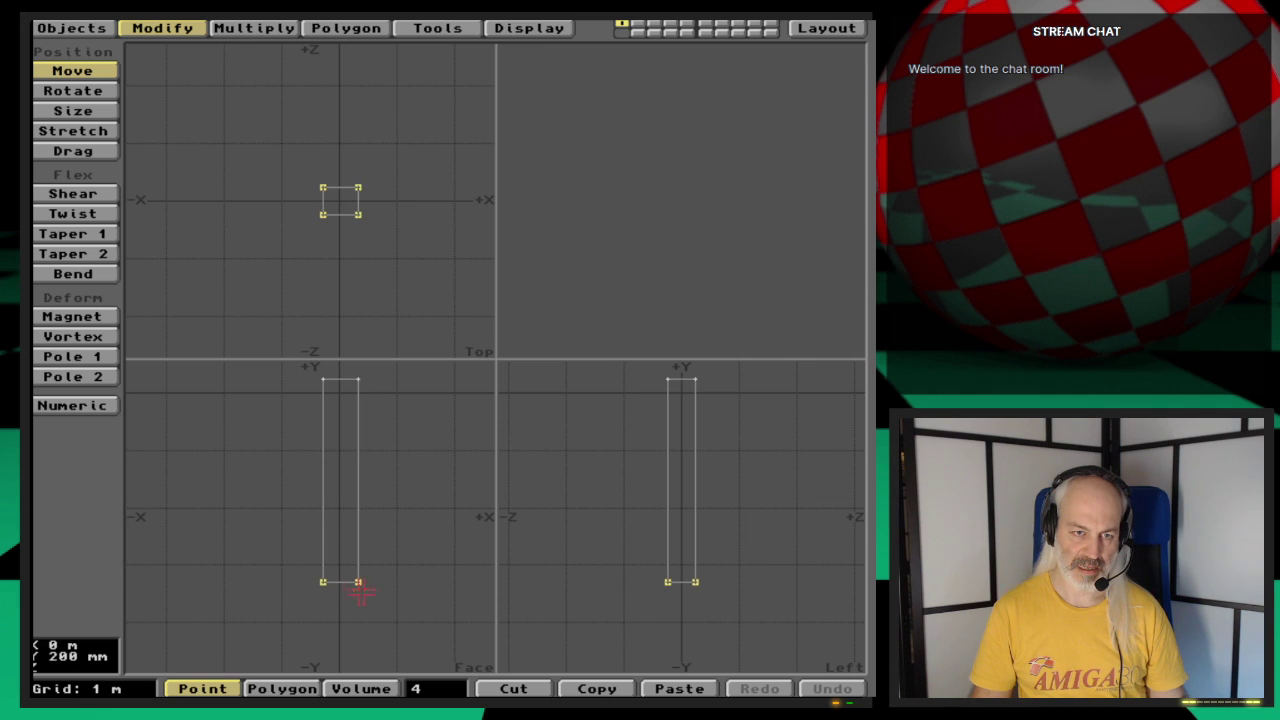
pyautogui.press('space')
# Step: Export the shortened box over RightGear-UpperLeg, return to Layout and test the leg by raising **RightGear-ArmHandle** to about Y -1.740
pyautogui.click(71, 28)
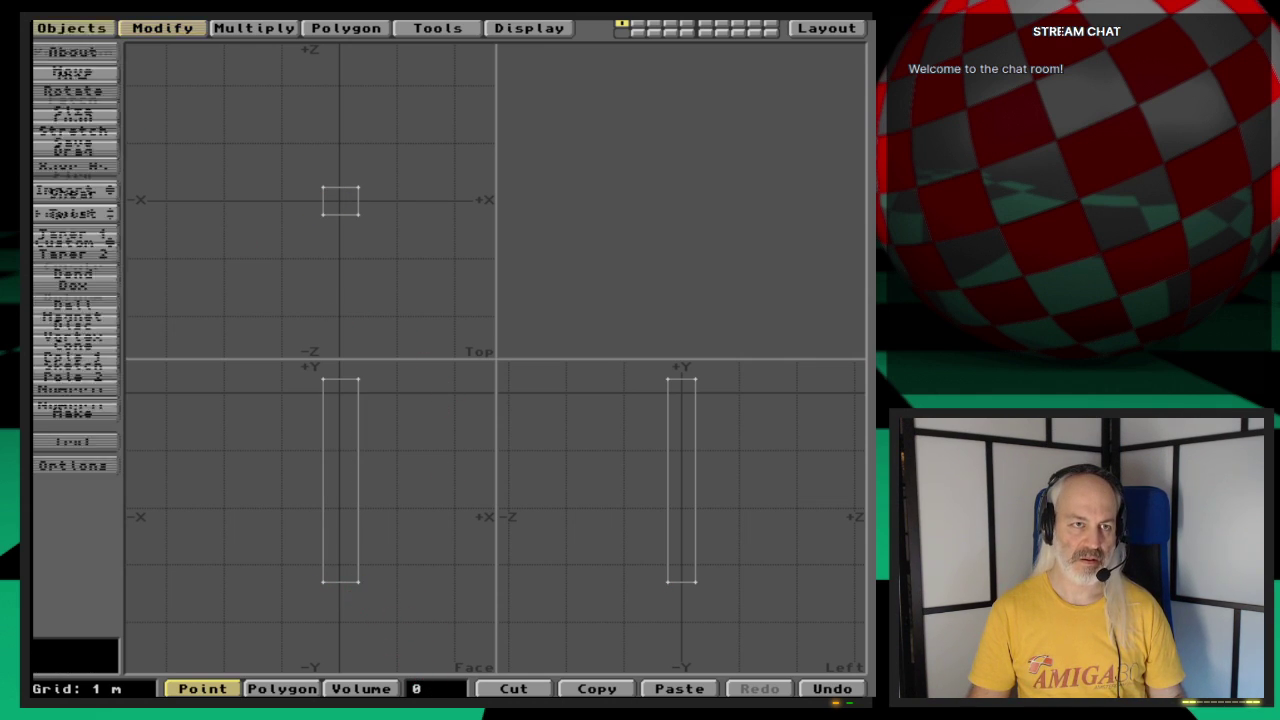
pyautogui.moveTo(103, 213); pyautogui.dragTo(103, 213)
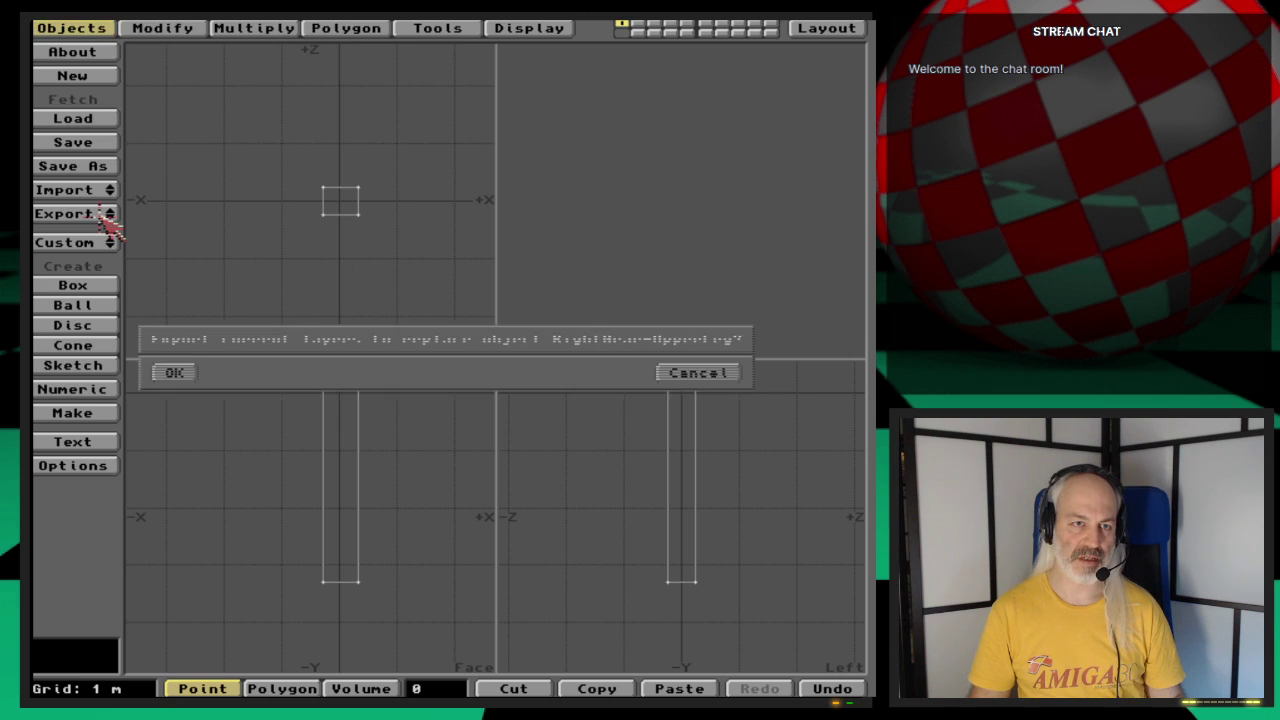
pyautogui.press('Return')
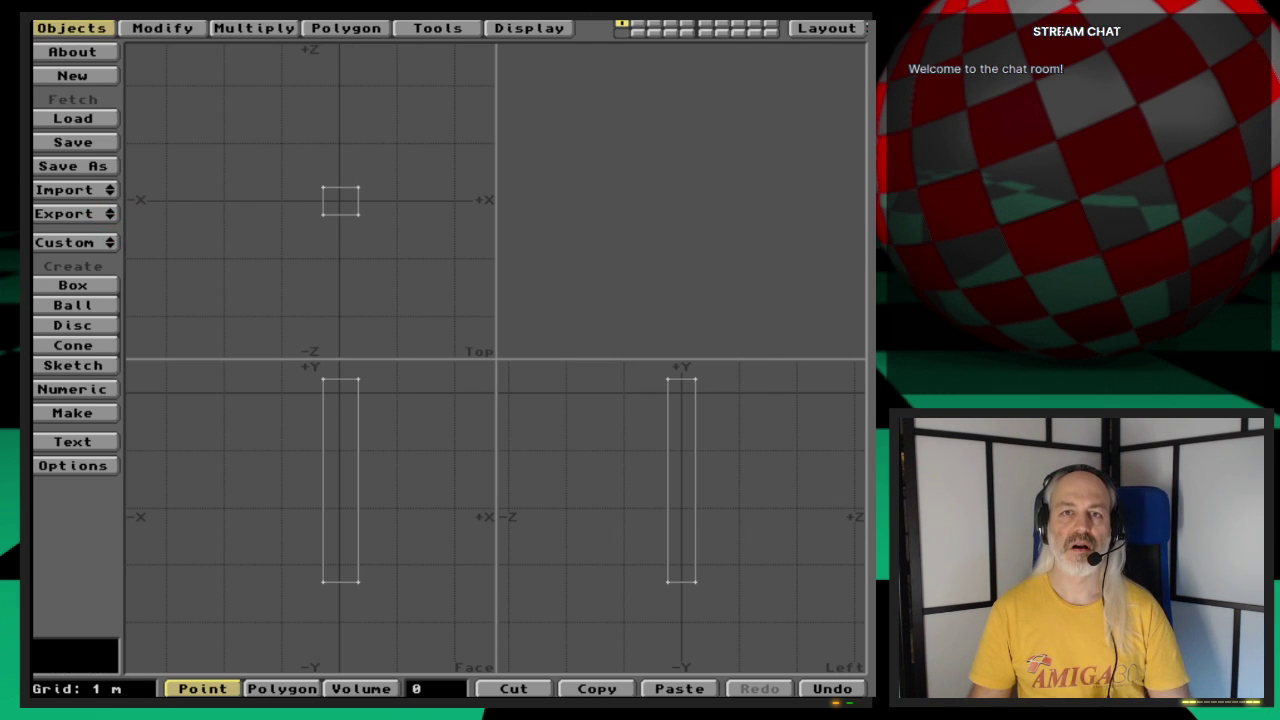
pyautogui.click(826, 28)
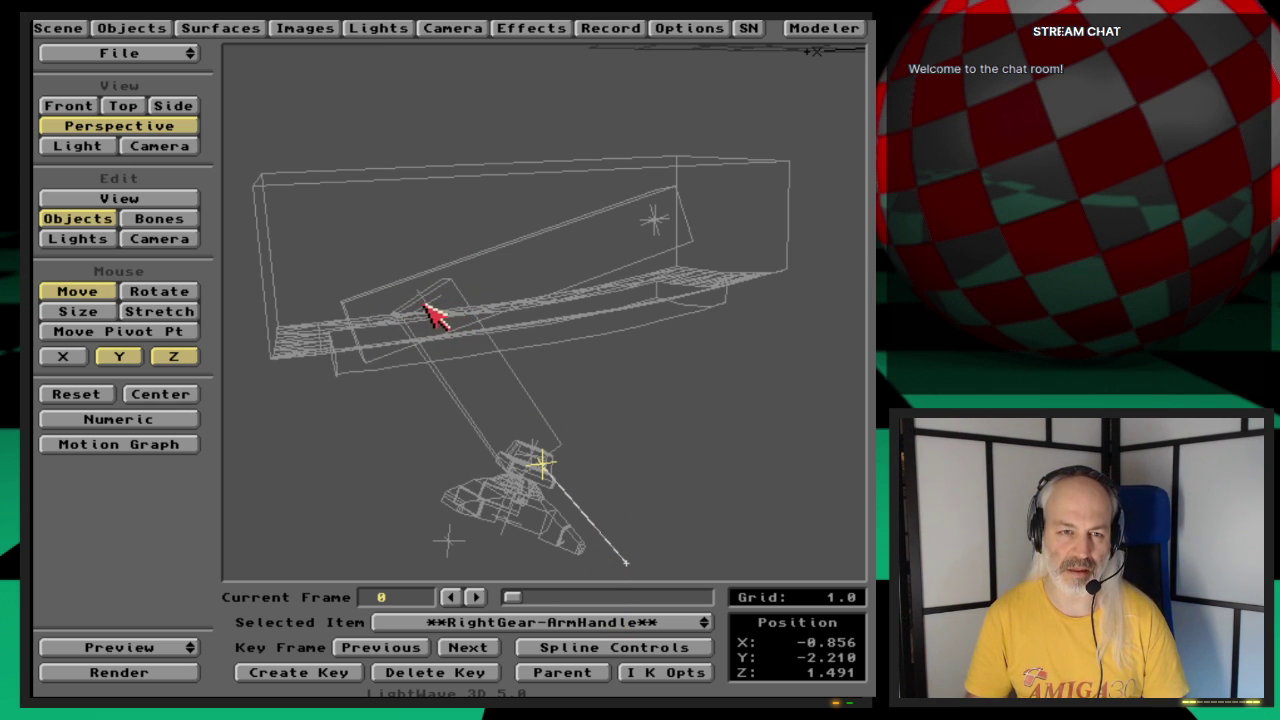
pyautogui.moveTo(532, 578); pyautogui.dragTo(405, 278, button='right')
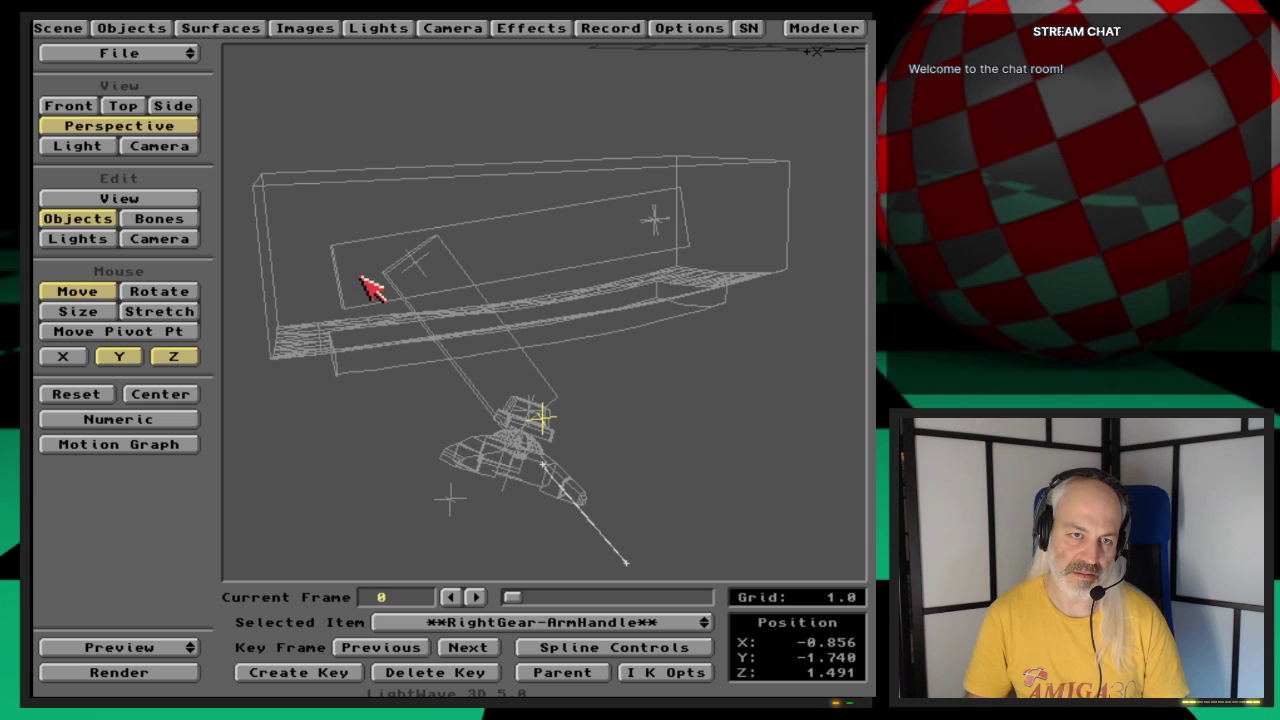
# Step: Select RightGear-KneeTip, move it down to about Y -3.090 to match the longer upper leg, and create its key at frame 0
pyautogui.click(651, 622)
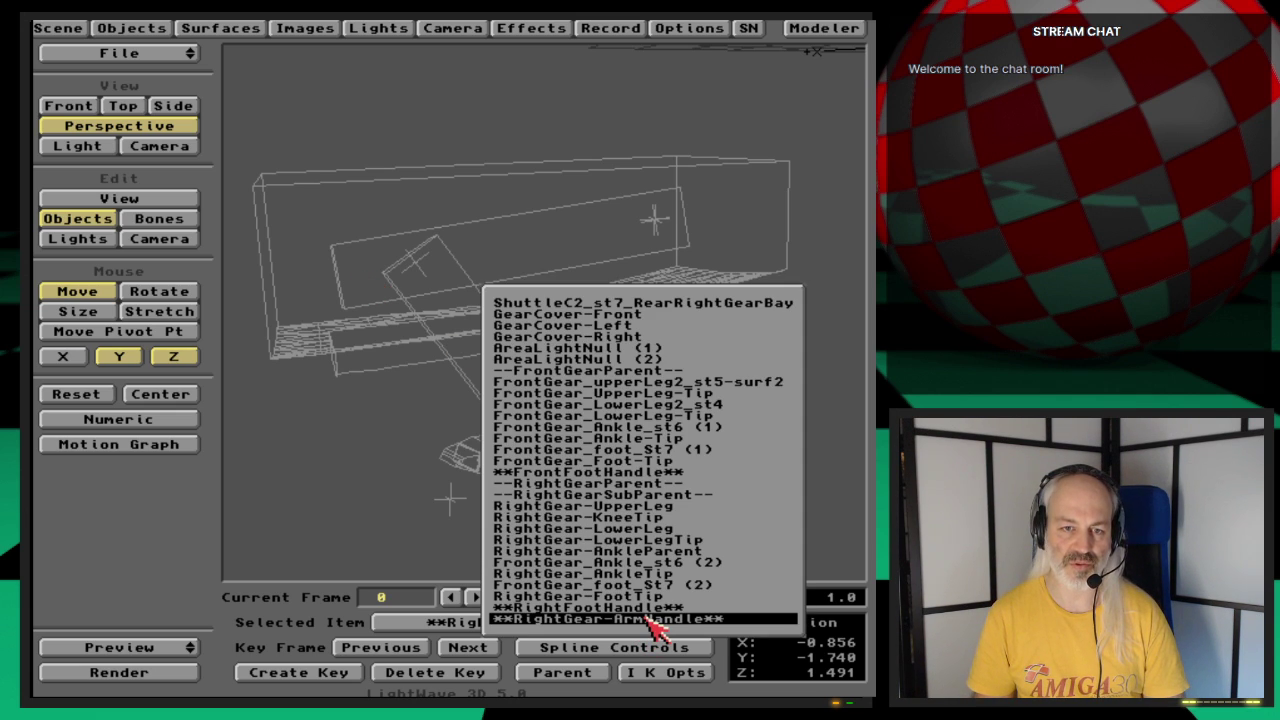
pyautogui.click(651, 620)
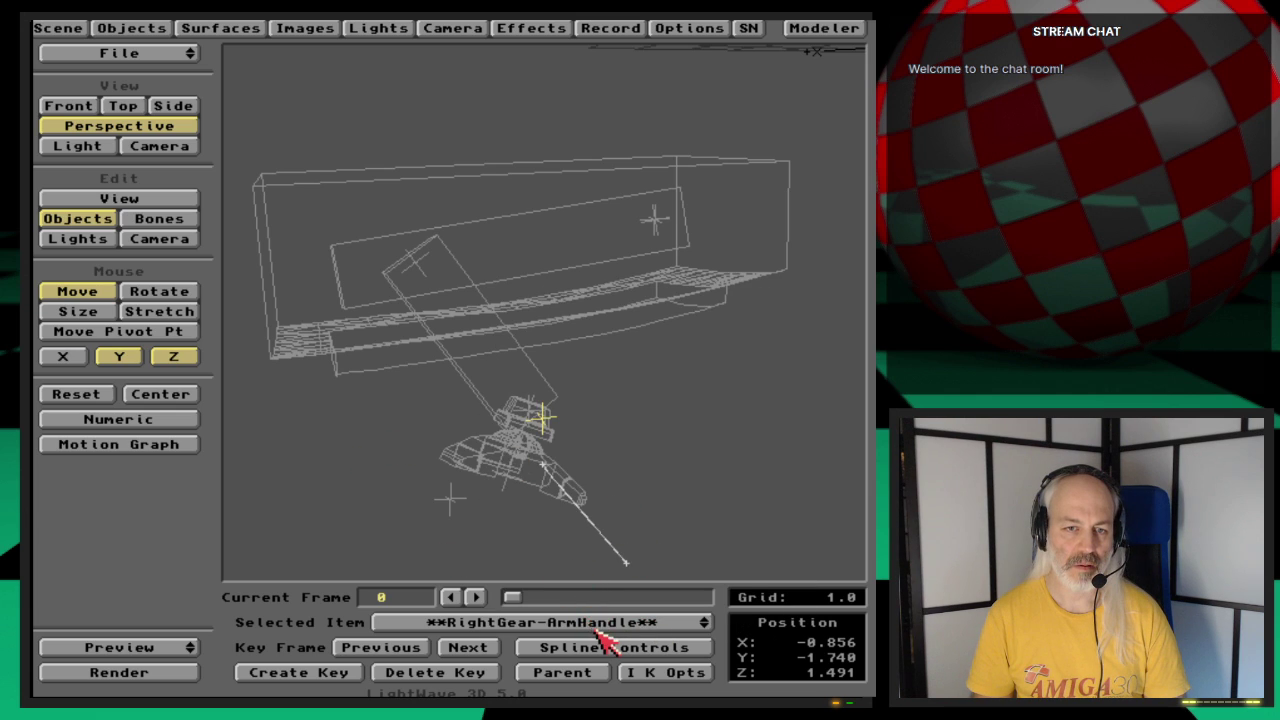
pyautogui.click(598, 628)
pyautogui.click(614, 537)
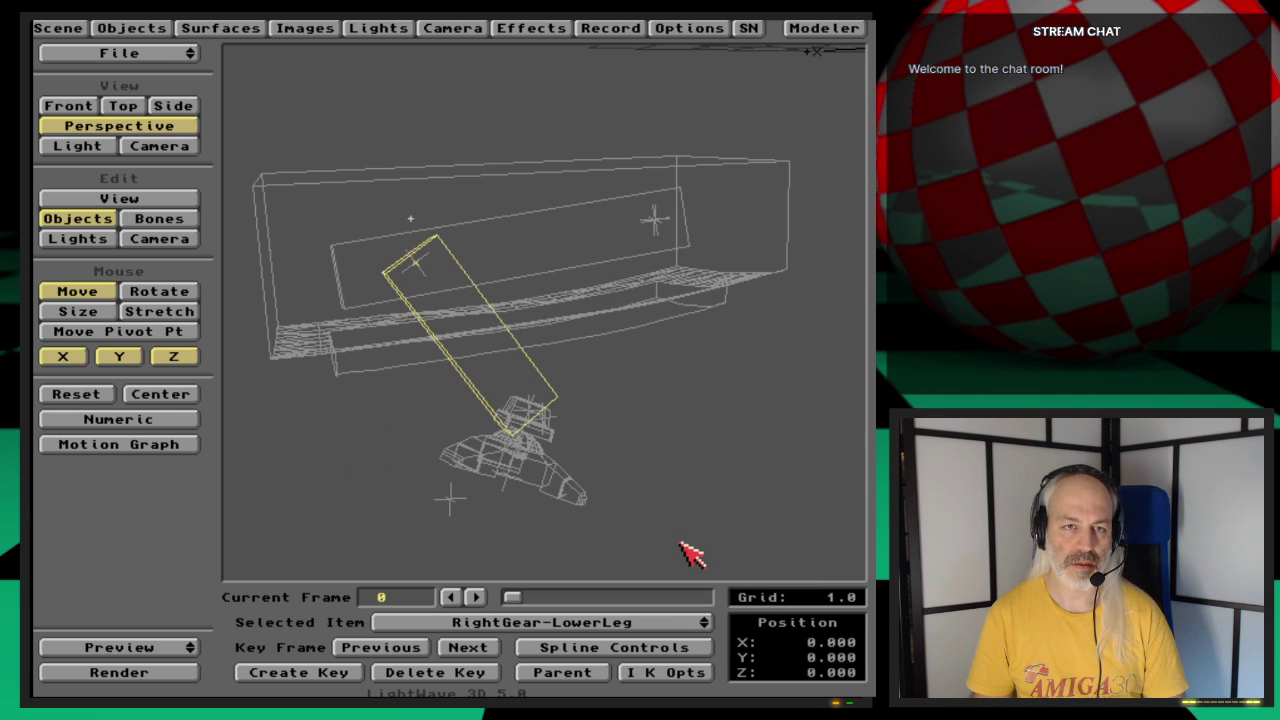
pyautogui.press('Down')
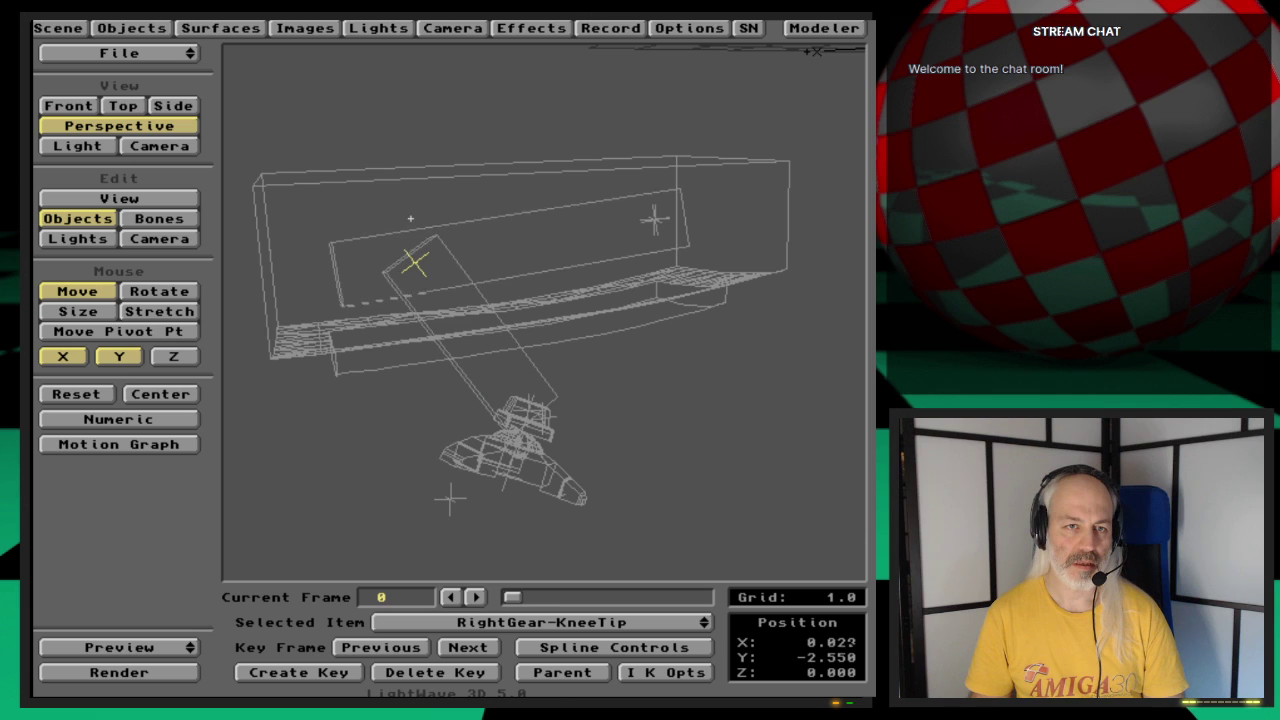
pyautogui.moveTo(410, 218); pyautogui.dragTo(410, 218)
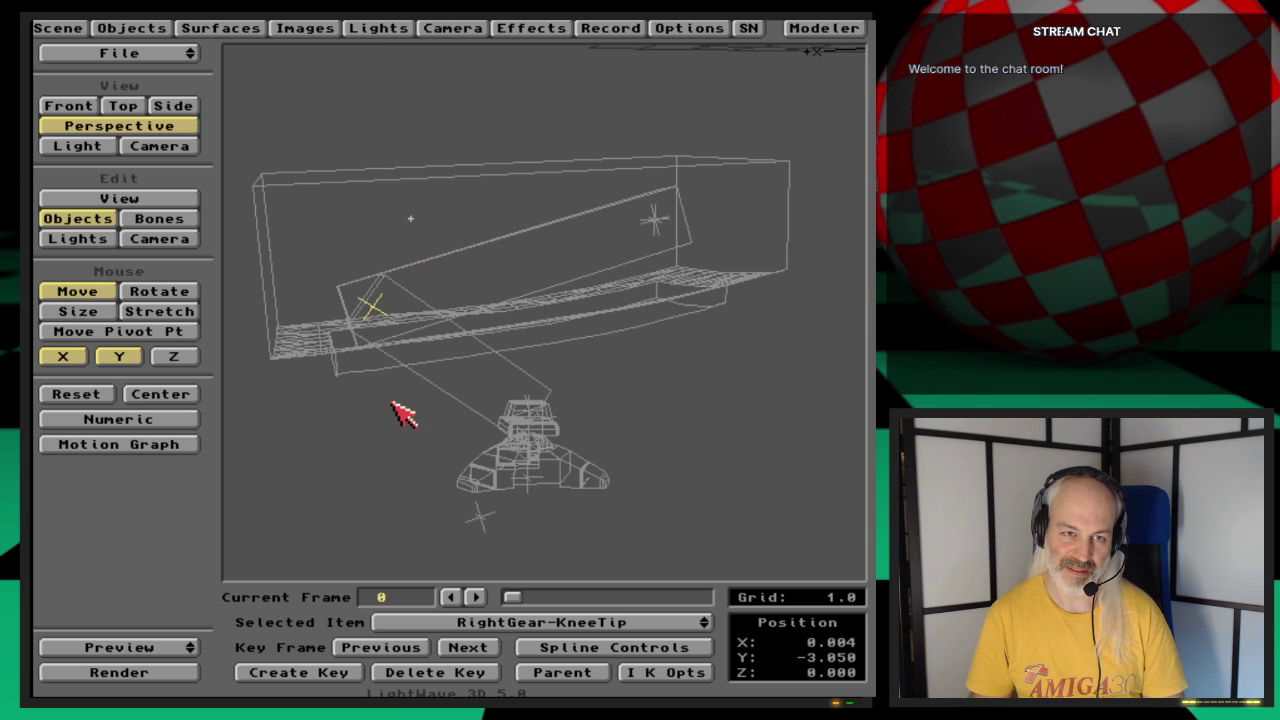
pyautogui.moveTo(403, 415); pyautogui.dragTo(403, 421)
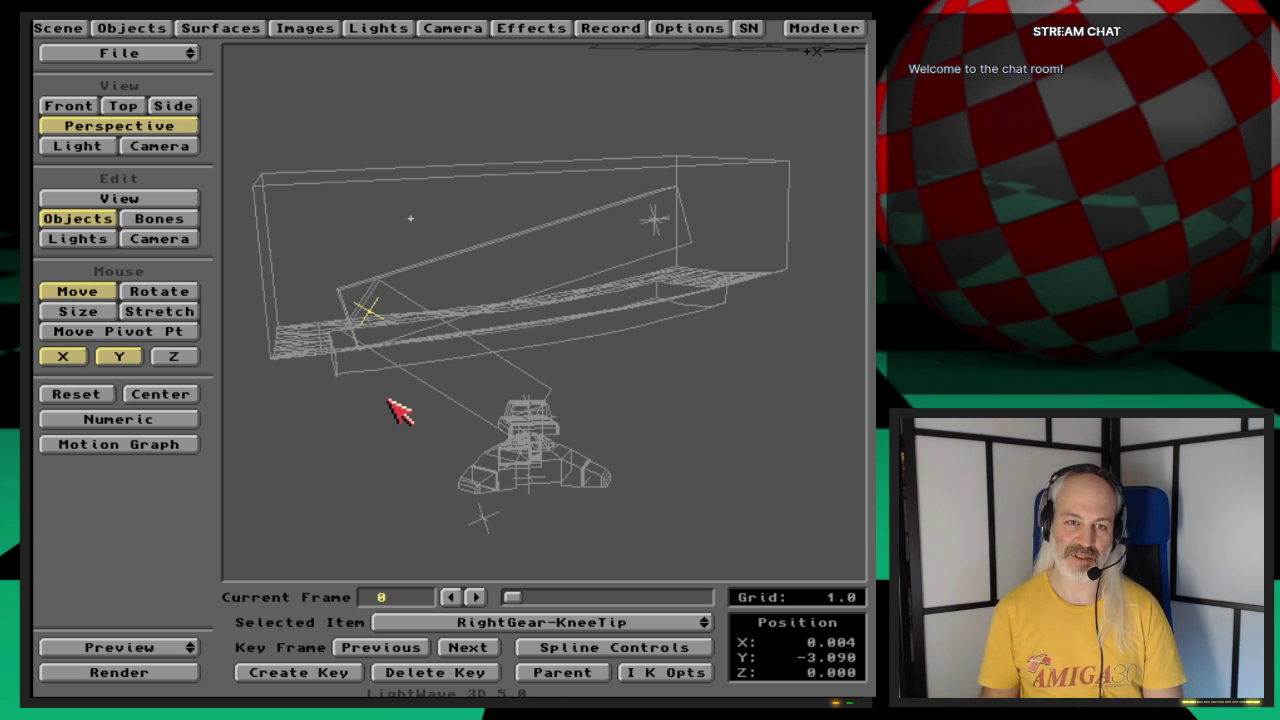
pyautogui.press('Return')
pyautogui.press('Return')
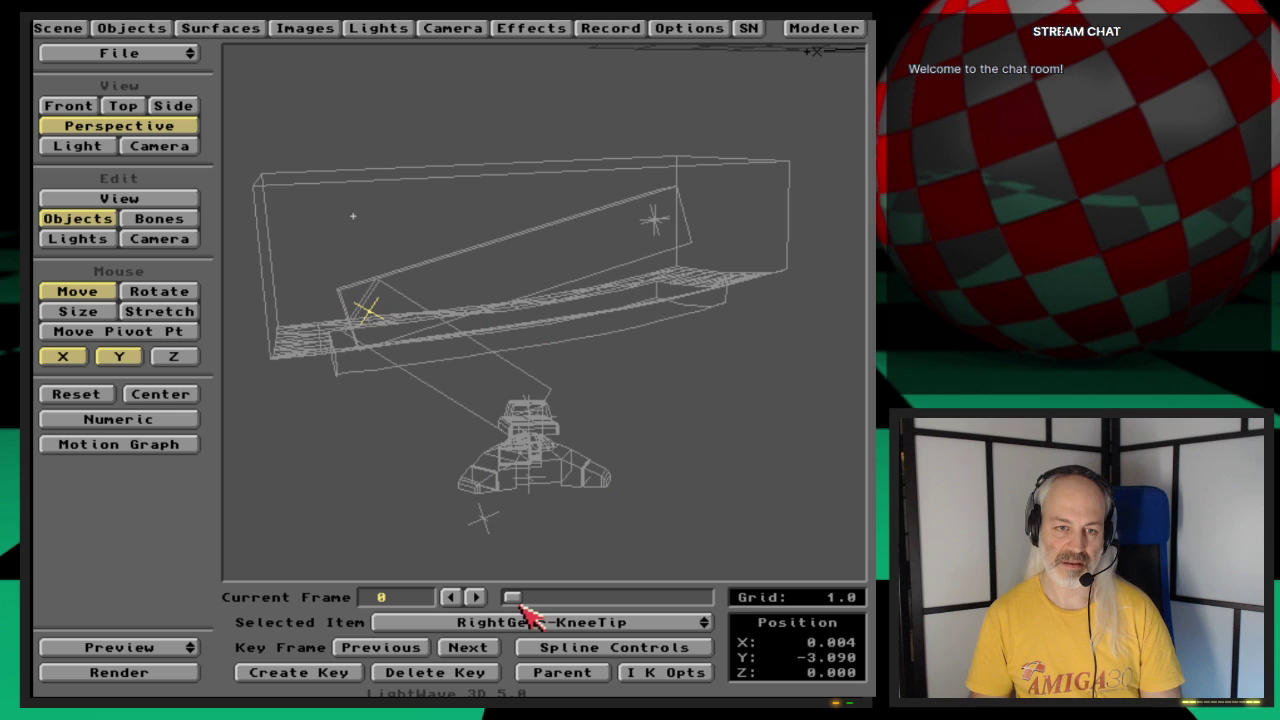
# Step: Test the leg's reach by lowering **RightGear-ArmHandle** to about Y -5.340, then raising it to about Y -0.160
pyautogui.moveTo(570, 622); pyautogui.dragTo(598, 674)
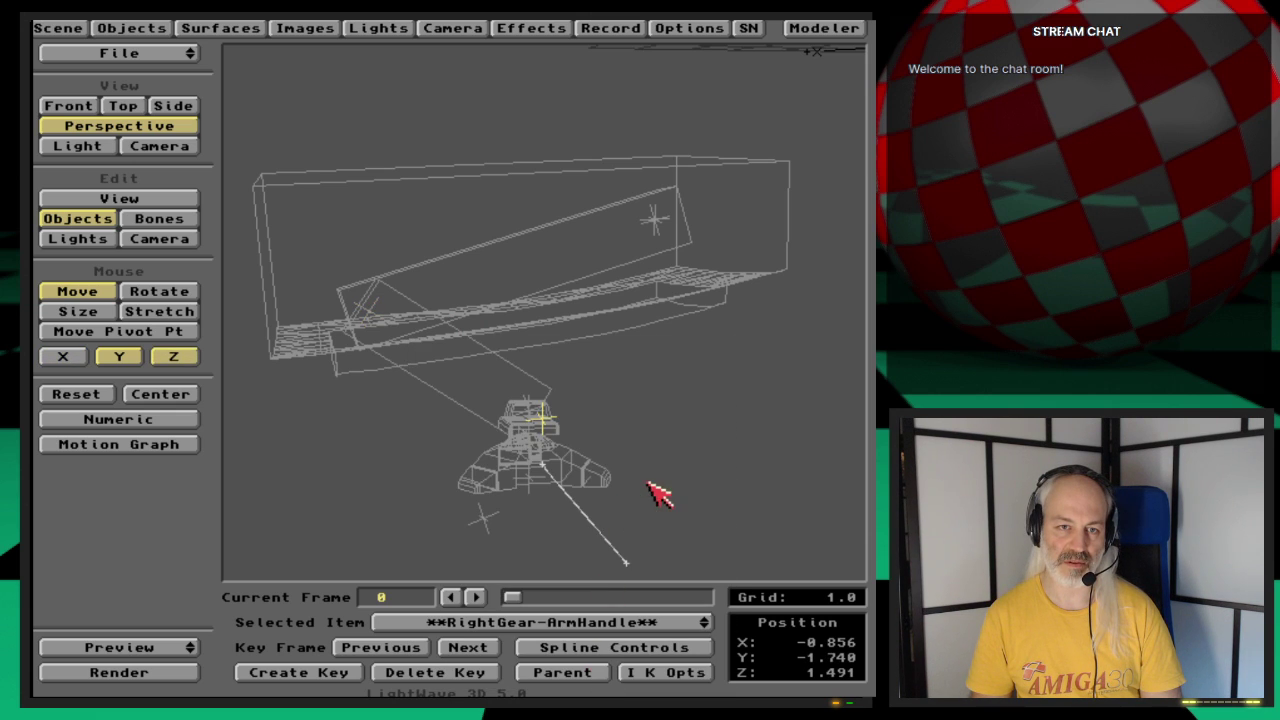
pyautogui.moveTo(541, 463); pyautogui.dragTo(541, 463, button='right')
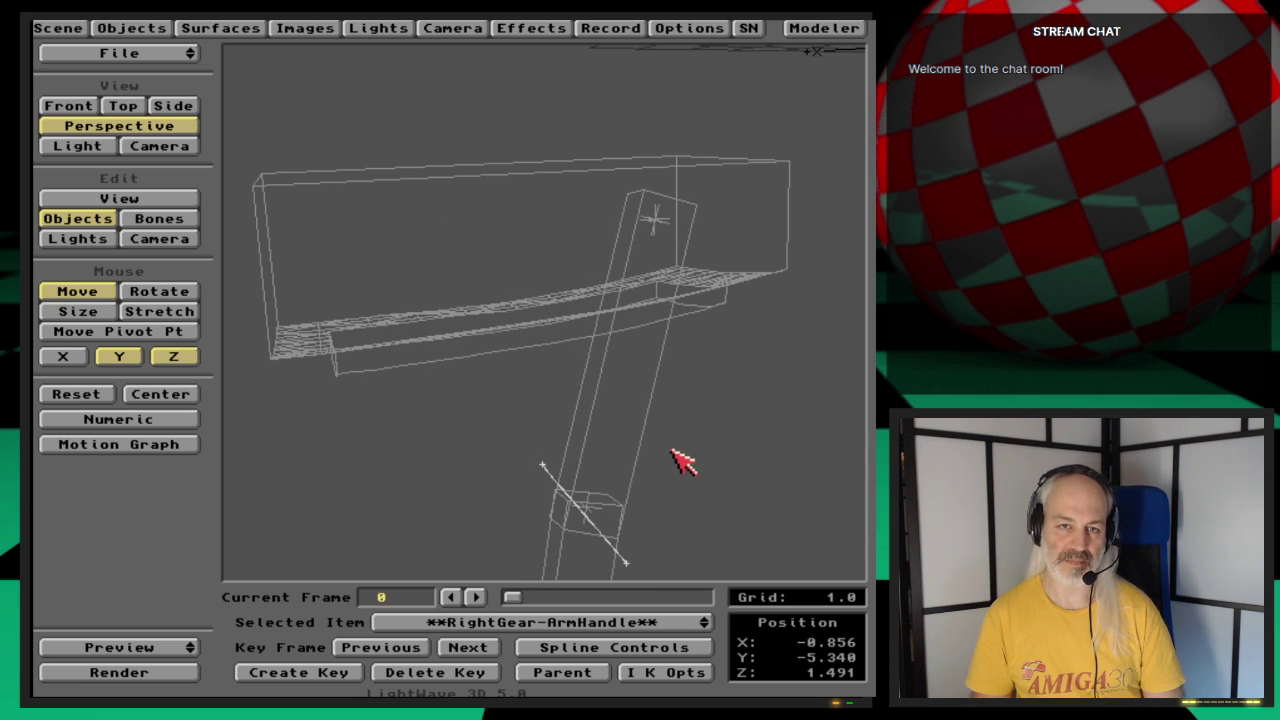
pyautogui.press('v')
pyautogui.moveTo(730, 480)
pyautogui.mouseDown()
pyautogui.moveTo(745, 470)
pyautogui.moveTo(737, 487)
pyautogui.mouseUp()
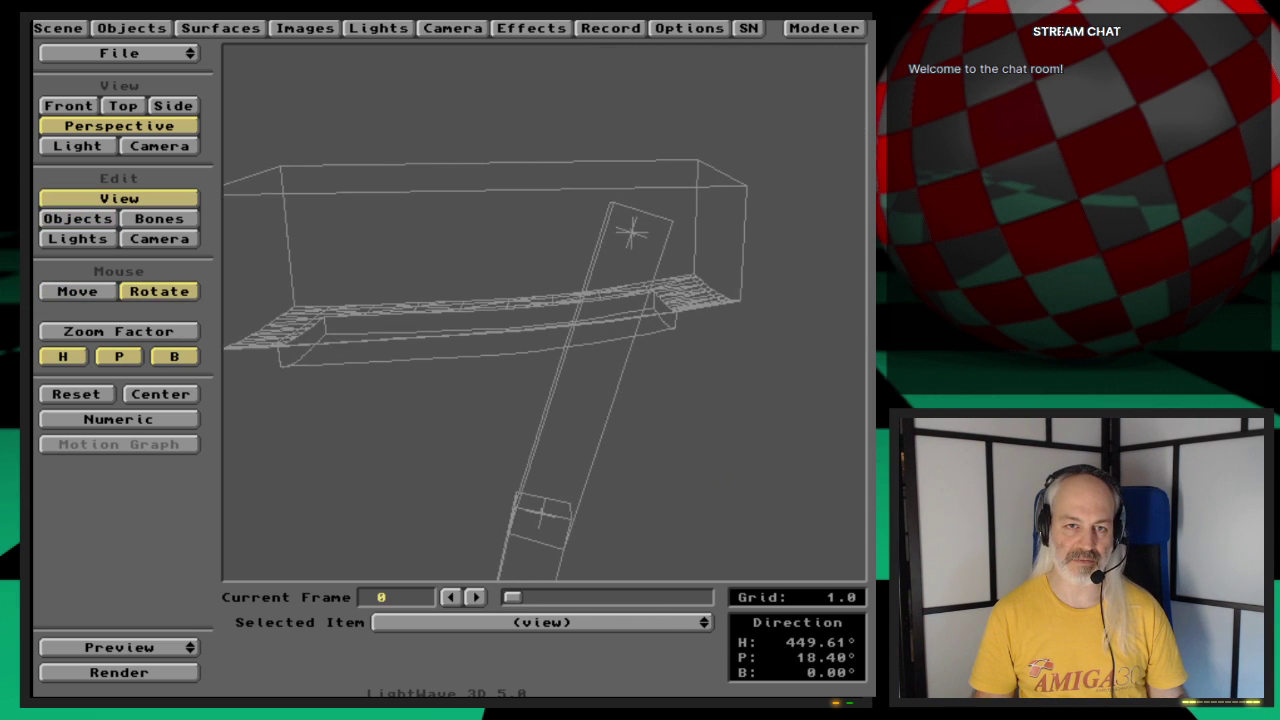
pyautogui.press('o')
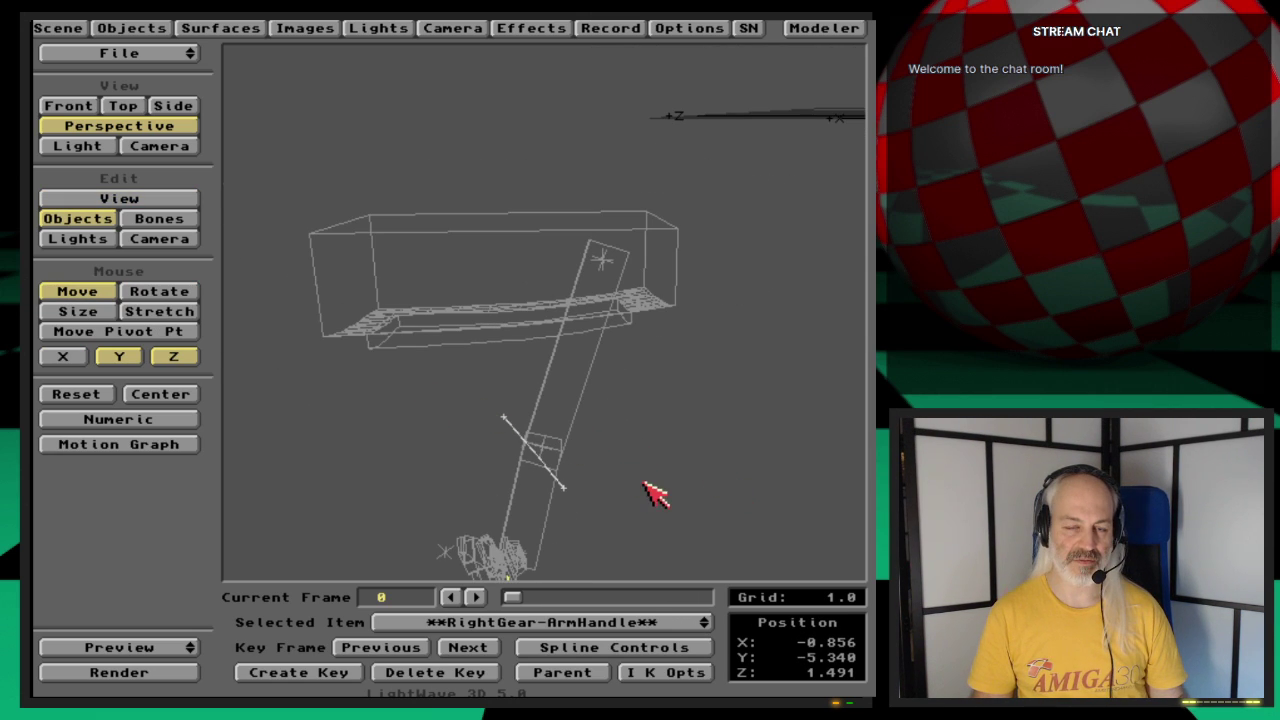
pyautogui.press('v')
pyautogui.press('o')
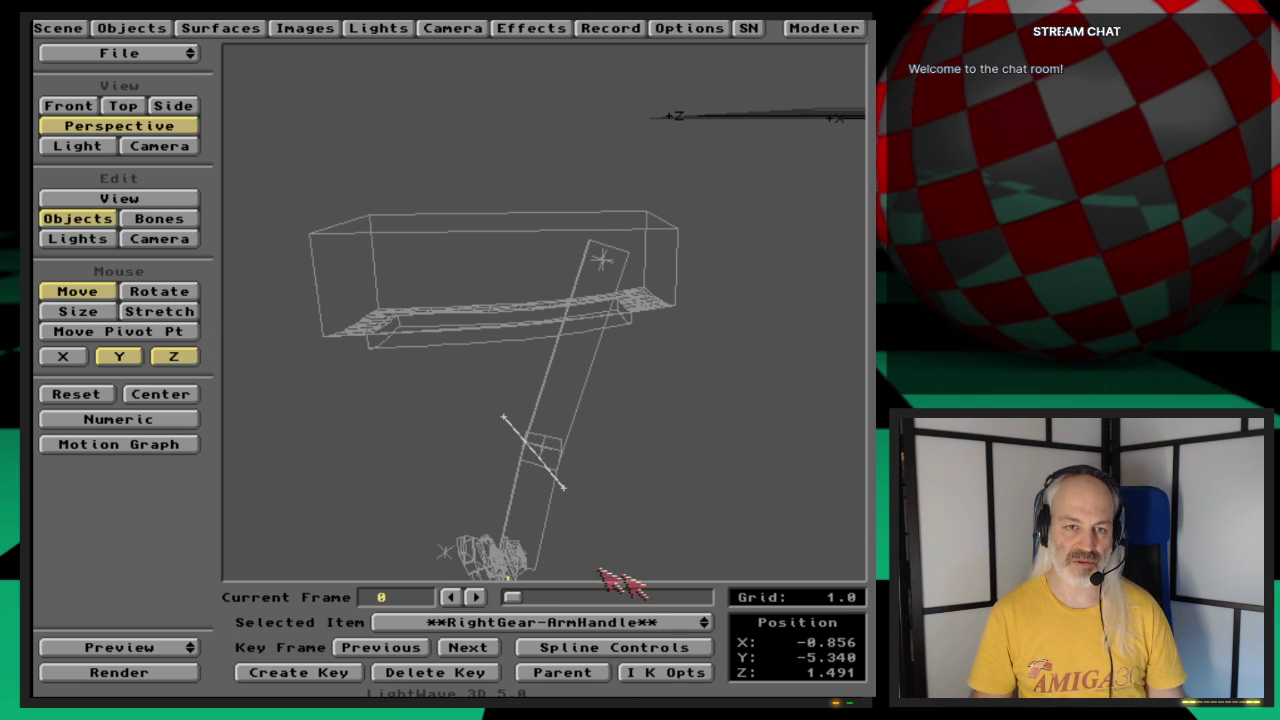
pyautogui.moveTo(605, 566); pyautogui.dragTo(605, 476)
pyautogui.moveTo(503, 420); pyautogui.dragTo(508, 423)
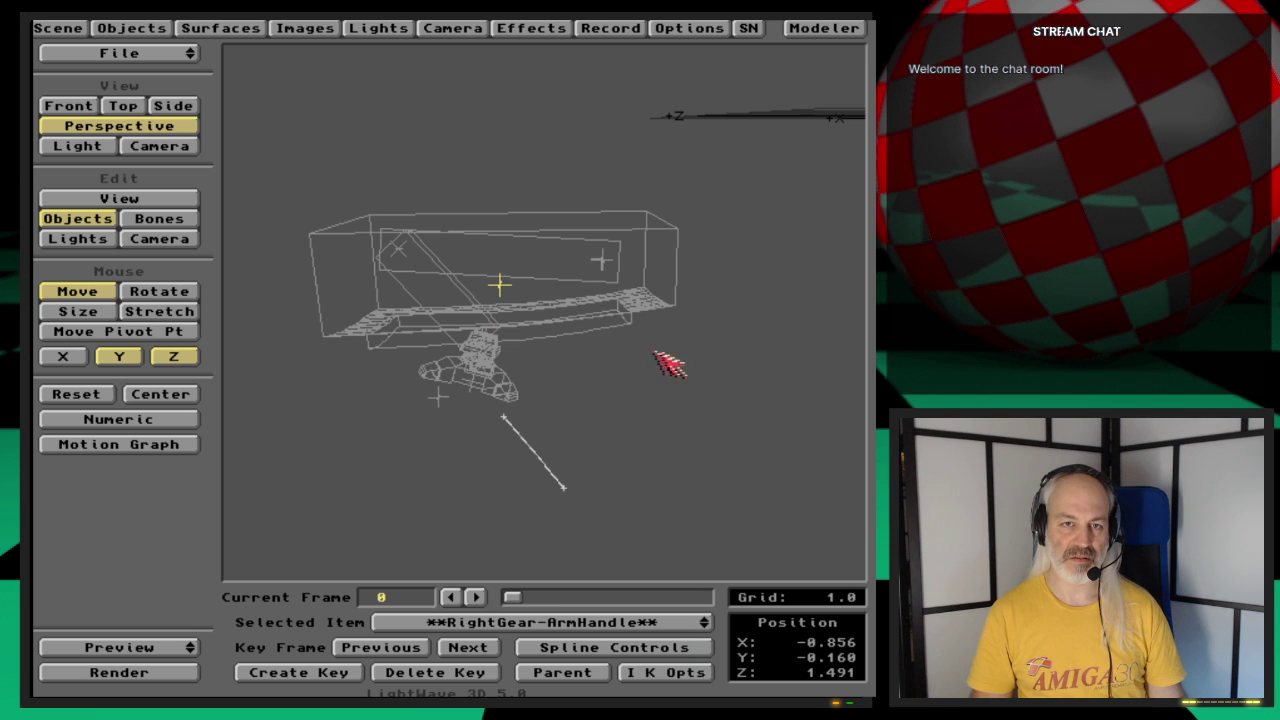
# Step: Check the bank rotation and IK bank limits of --RightGearSubParent--
pyautogui.moveTo(628, 610); pyautogui.dragTo(657, 503)
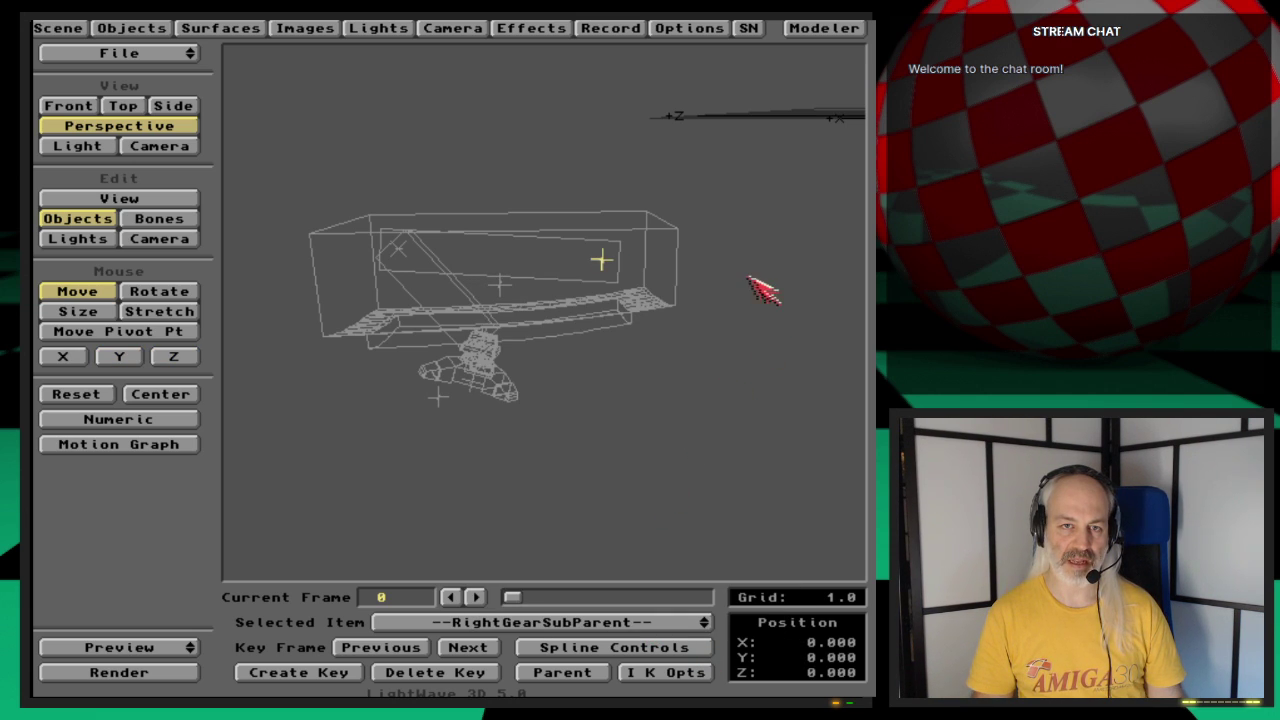
pyautogui.click(178, 354)
pyautogui.press('y')
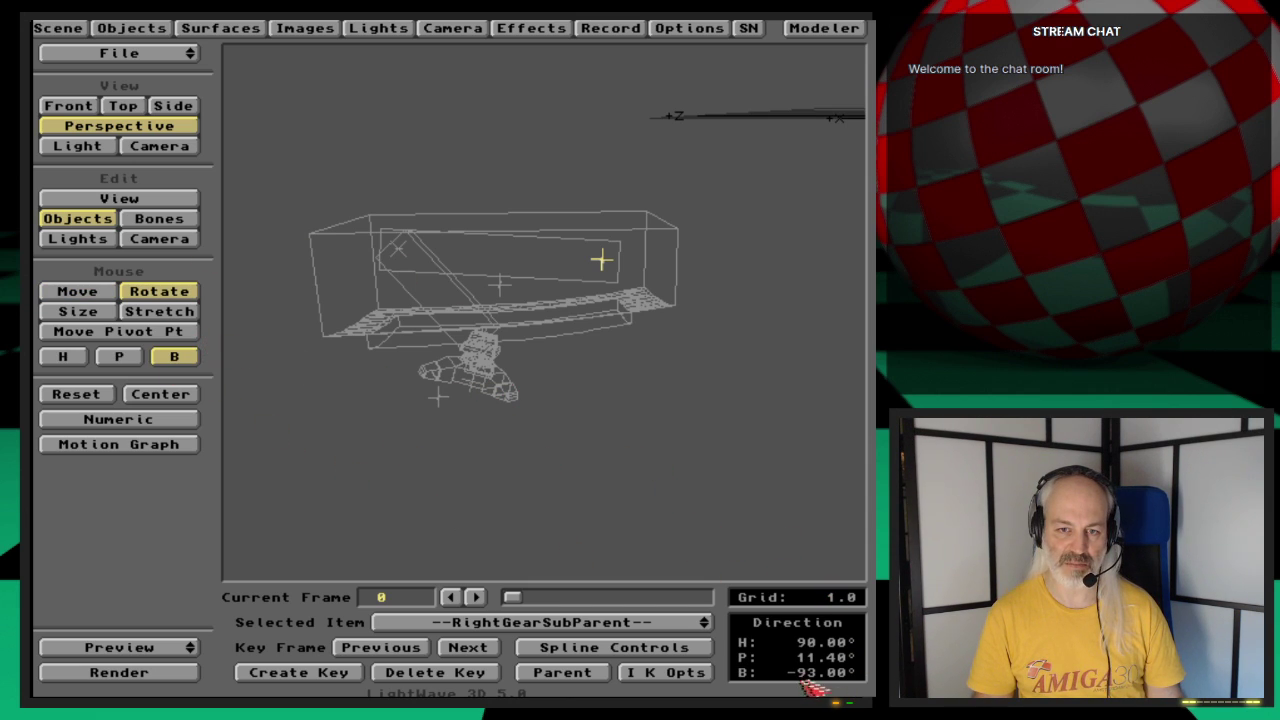
pyautogui.press('k')
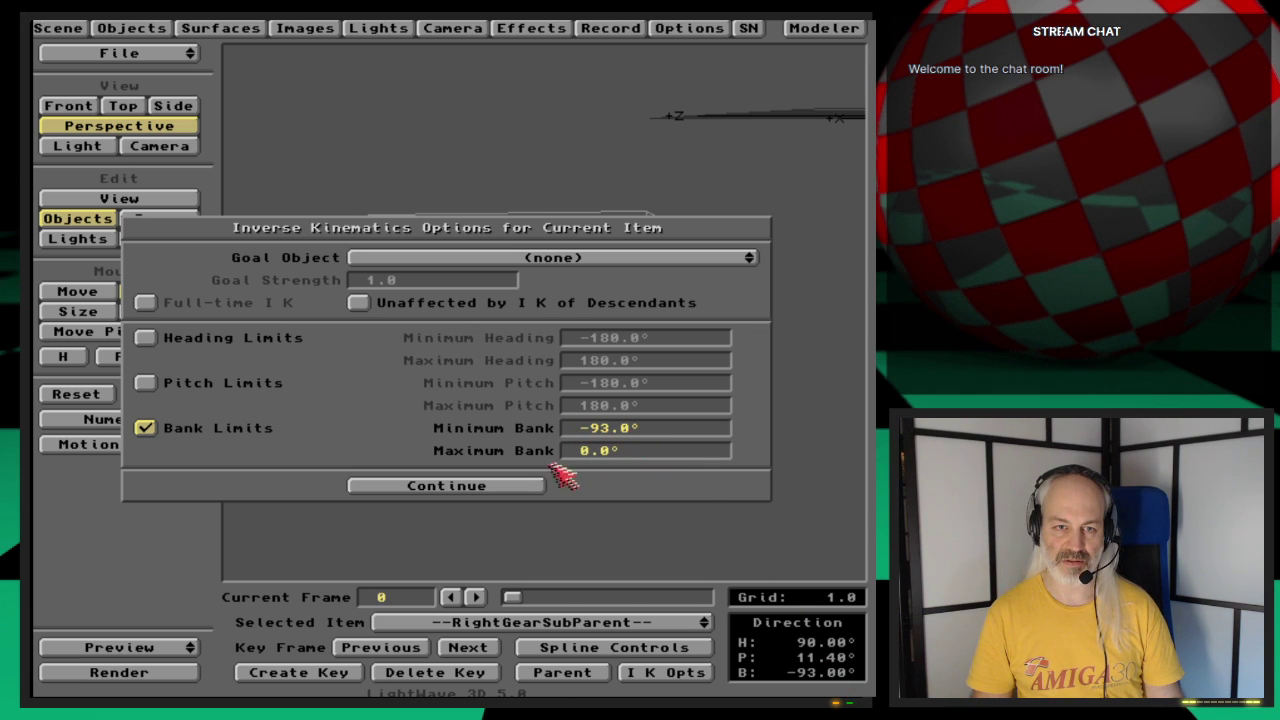
pyautogui.click(530, 486)
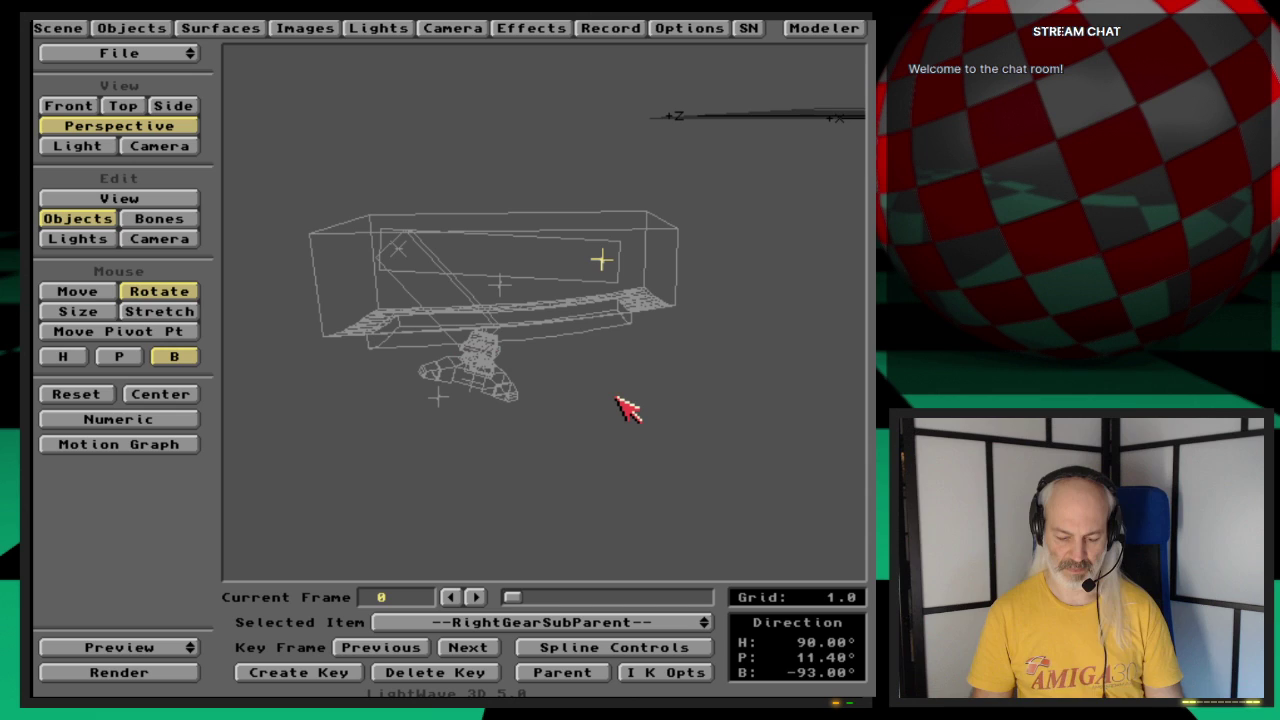
# Step: Select **RightGear-ArmHandle** and lower it along Y only to about -3.500 to test the extended leg
pyautogui.press('Up')
pyautogui.press('Up')
pyautogui.press('Up')
pyautogui.press('Up')
pyautogui.press('Up')
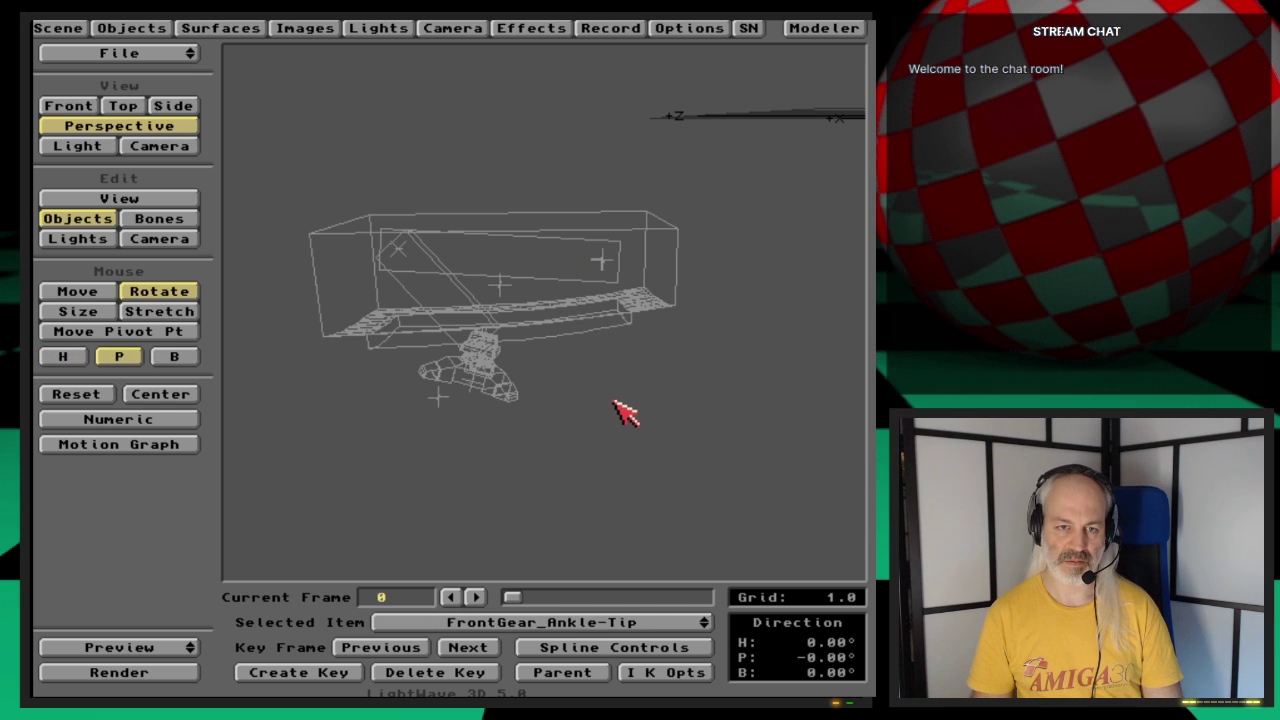
pyautogui.moveTo(620, 632); pyautogui.dragTo(655, 678)
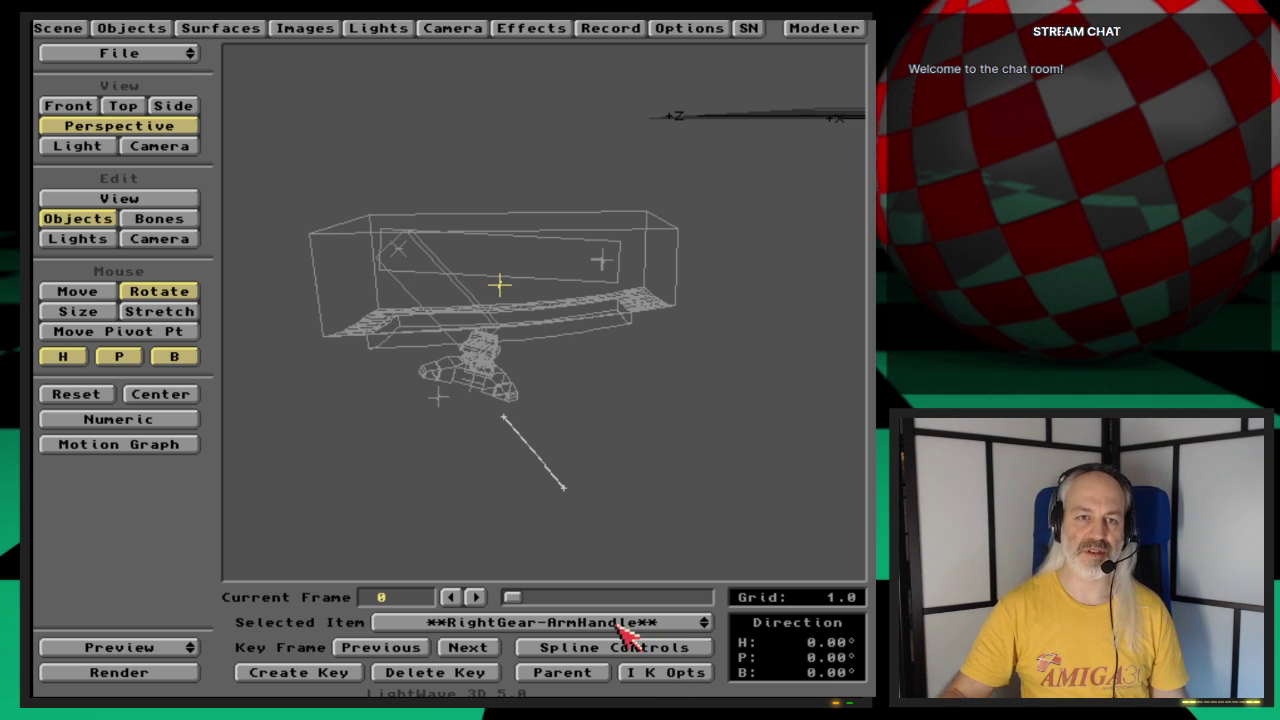
pyautogui.moveTo(575, 442); pyautogui.dragTo(507, 422, button='right')
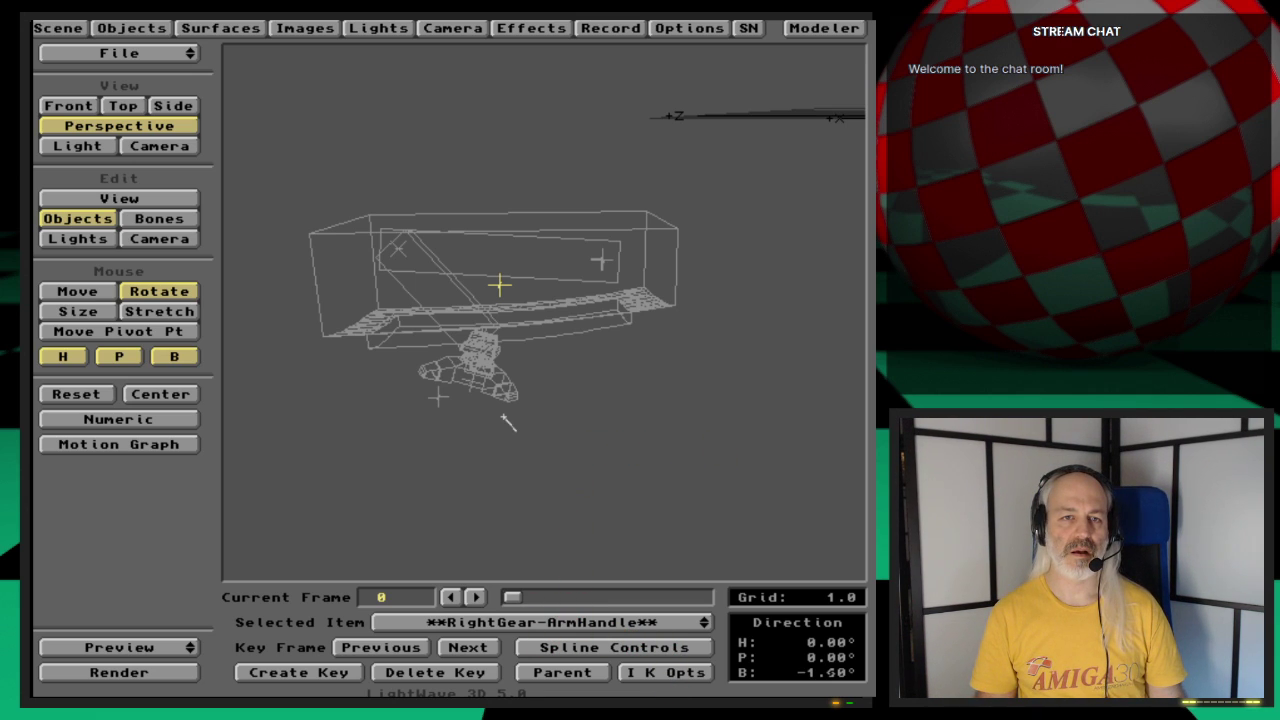
pyautogui.click(100, 291)
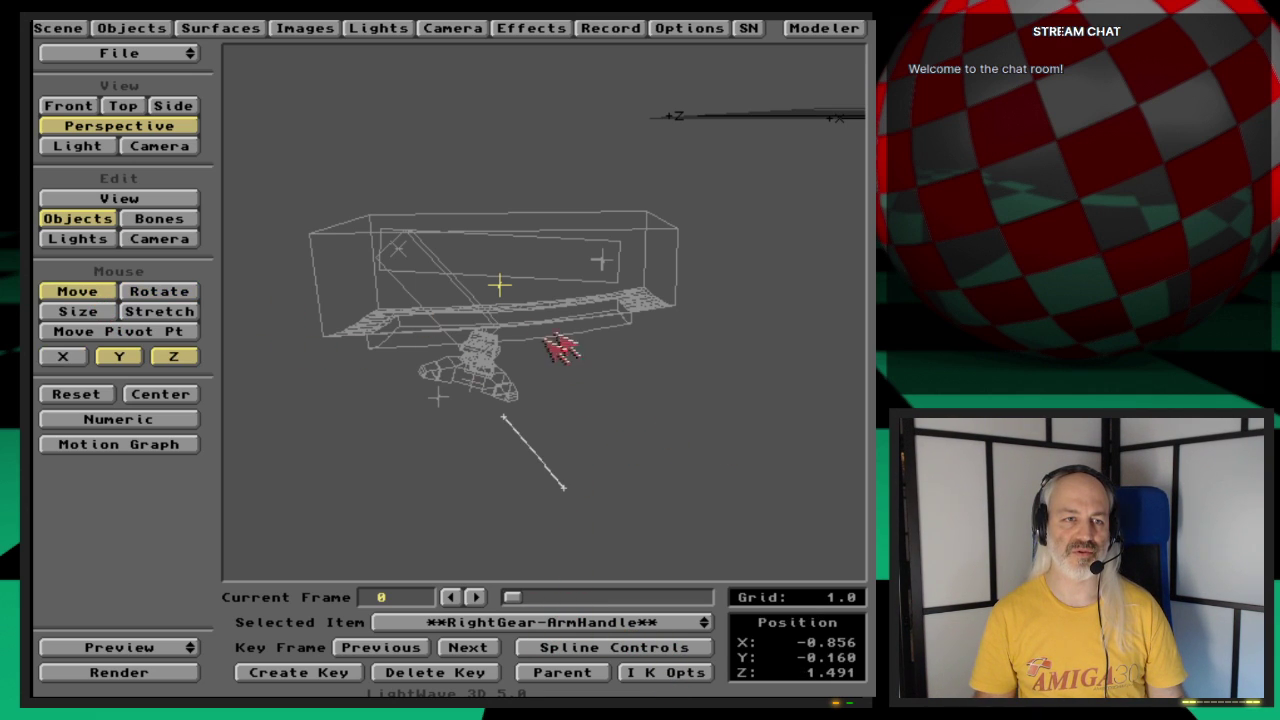
pyautogui.click(174, 357)
pyautogui.moveTo(500, 316); pyautogui.dragTo(506, 487)
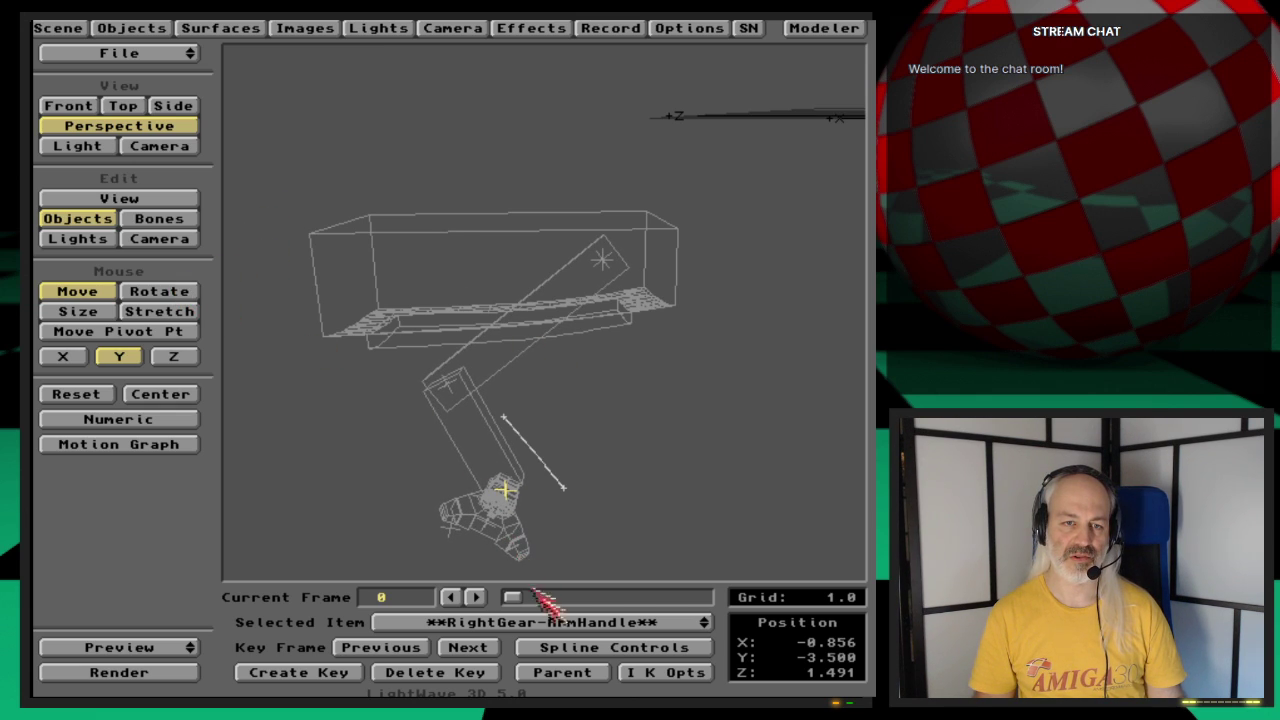
# Step: Set the maximum bank limit of --RightGearSubParent-- to -50° in its IK options
pyautogui.moveTo(598, 622); pyautogui.dragTo(670, 497)
pyautogui.click(165, 290)
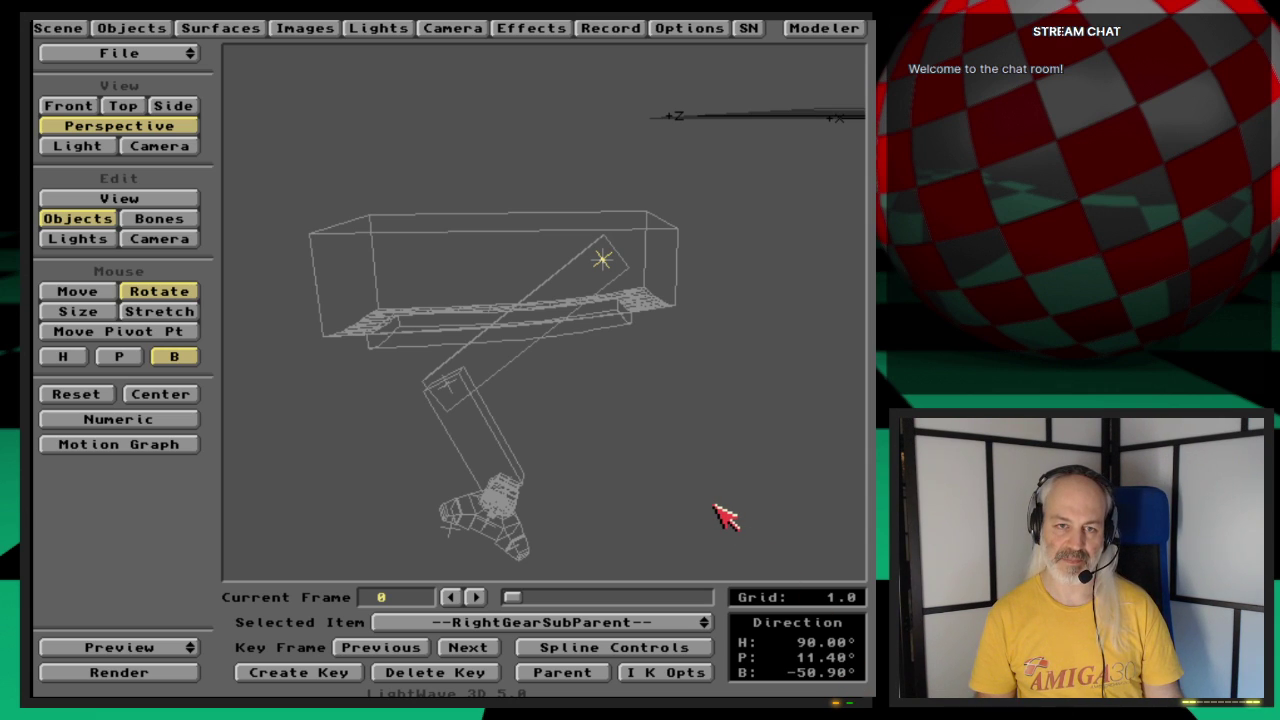
pyautogui.press('i')
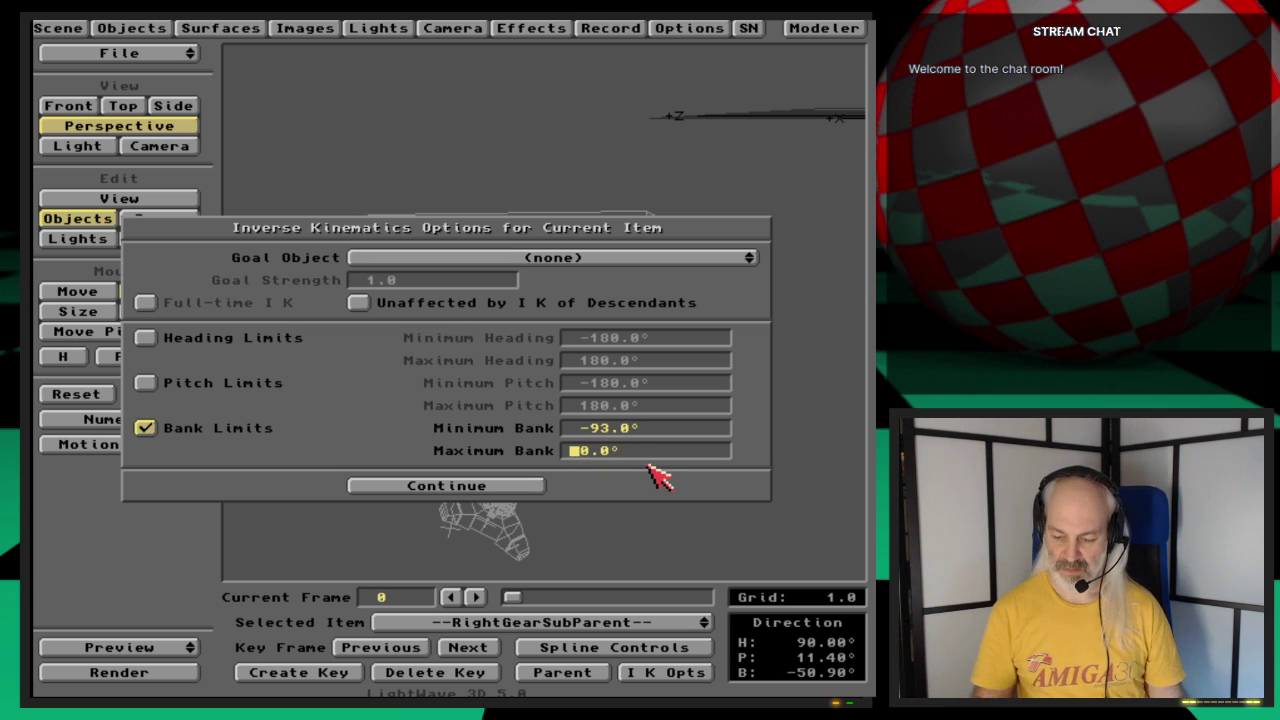
pyautogui.write('-50')
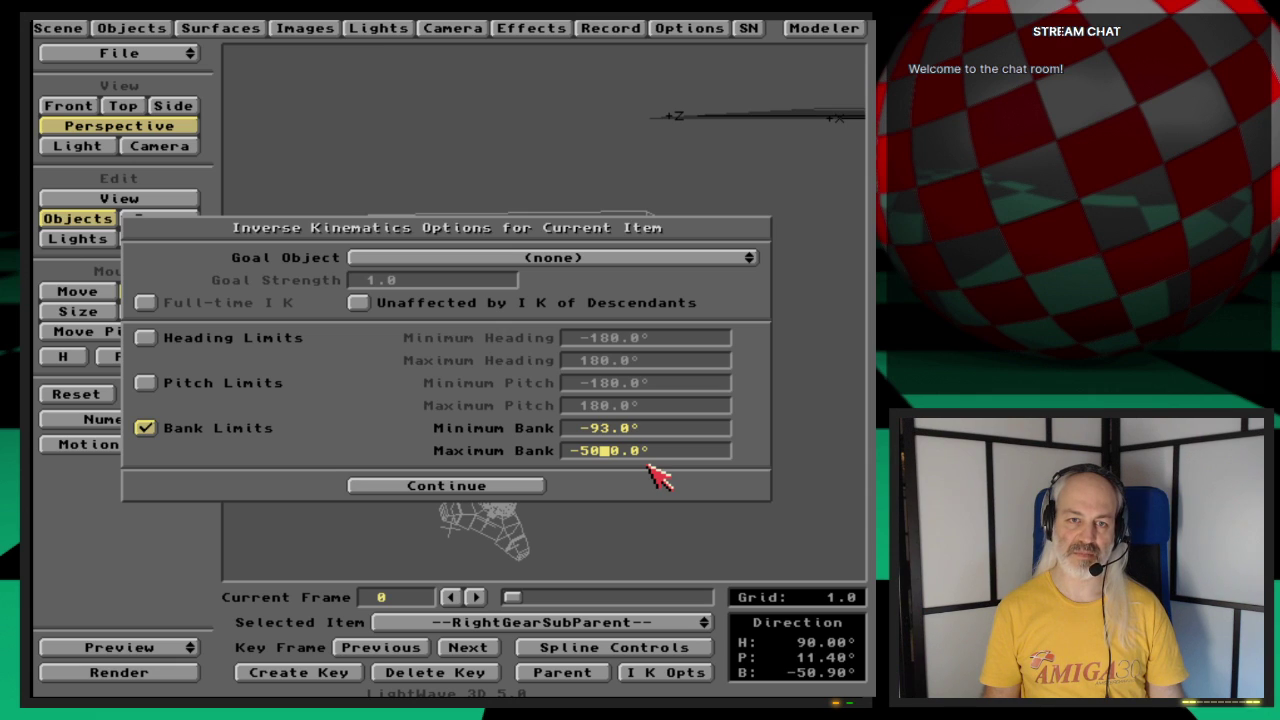
pyautogui.press('Return')
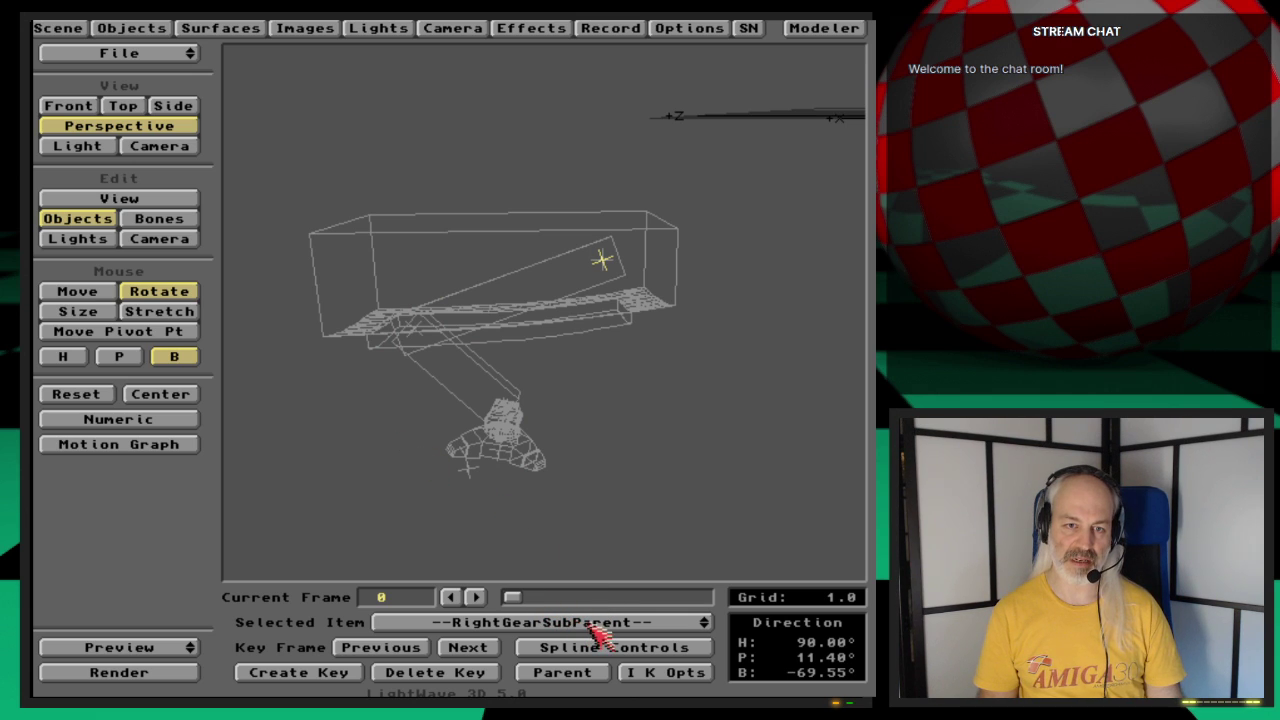
# Step: Move **RightGear-ArmHandle** to about Y -4.400 and Z -0.779 to test the limited leg
pyautogui.moveTo(598, 633); pyautogui.dragTo(614, 678)
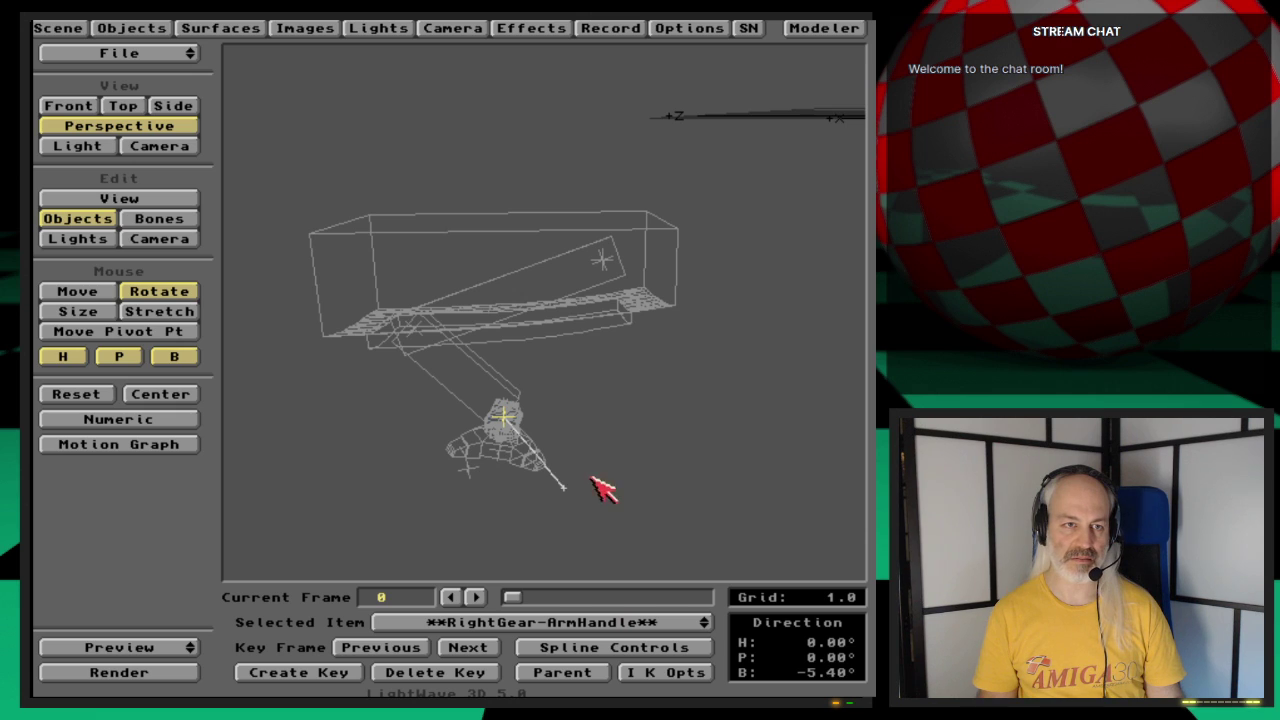
pyautogui.click(77, 291)
pyautogui.moveTo(503, 415); pyautogui.dragTo(505, 482)
pyautogui.moveTo(504, 418); pyautogui.dragTo(507, 423)
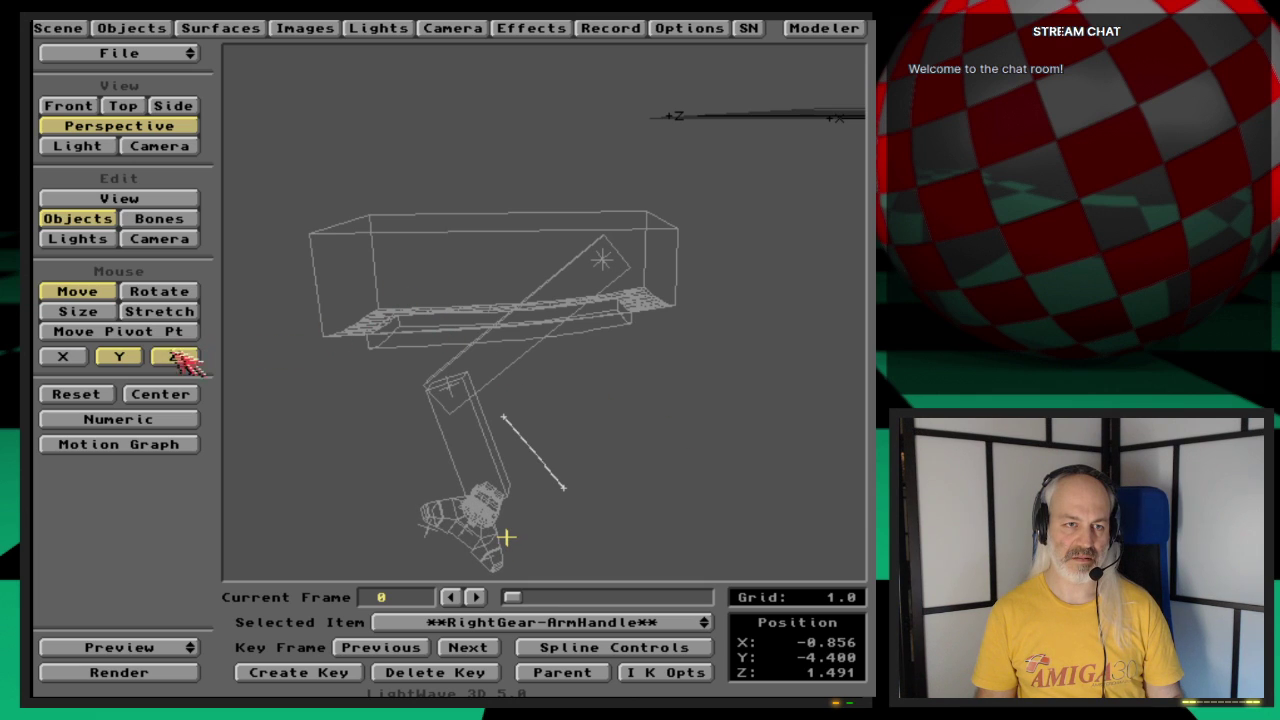
pyautogui.moveTo(507, 537); pyautogui.dragTo(657, 534)
pyautogui.press('v')
pyautogui.press('o')
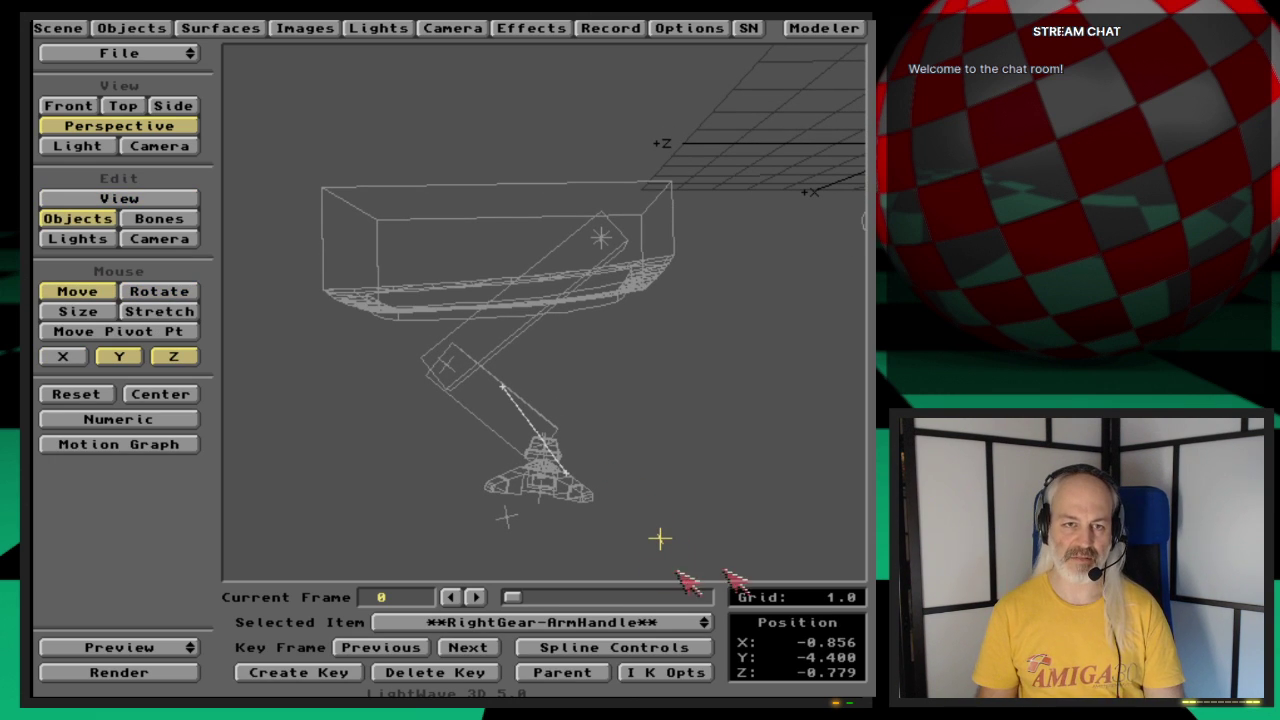
# Step: Set the maximum bank limit of RightGear-KneeTip to 101° in its IK options
pyautogui.click(670, 622)
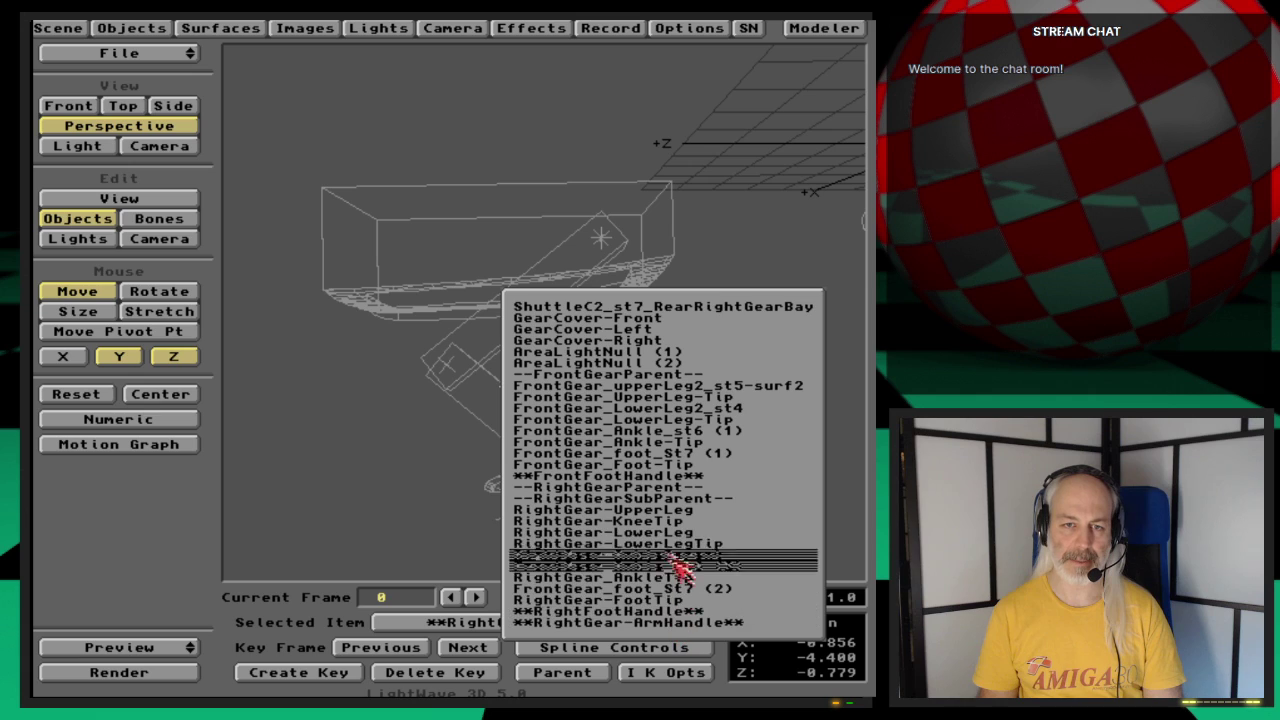
pyautogui.click(725, 544)
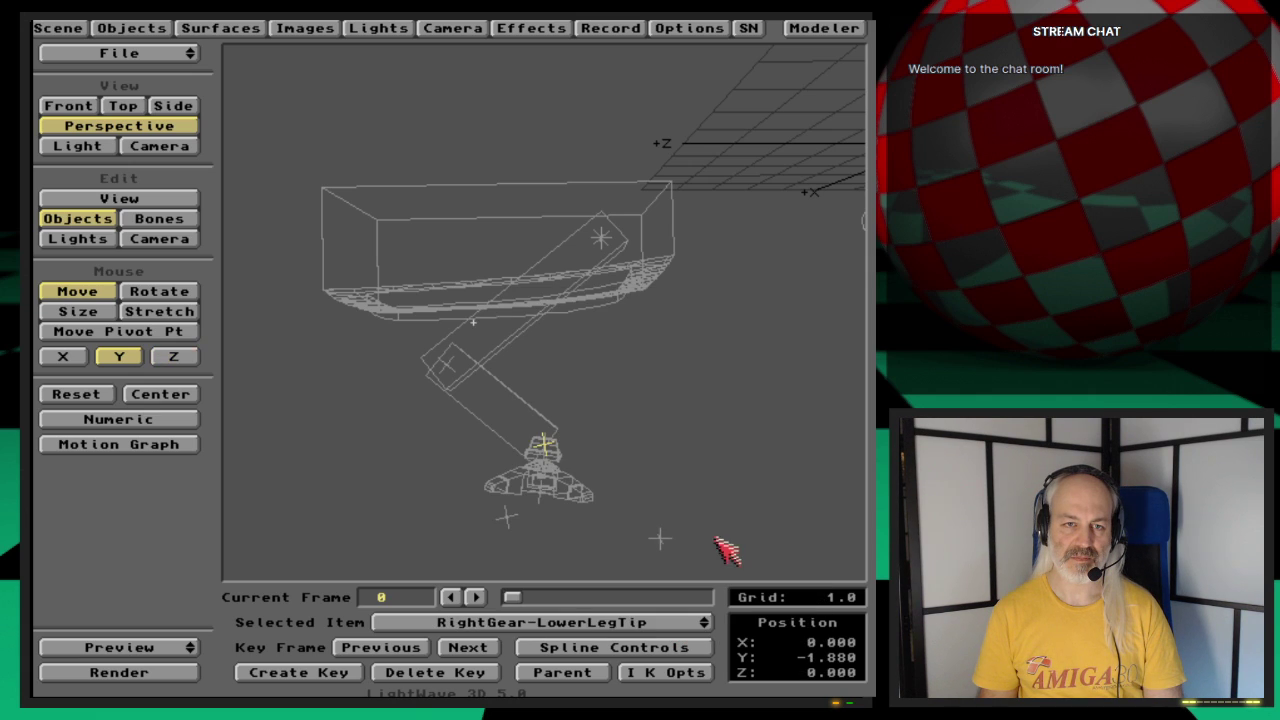
pyautogui.press('Up')
pyautogui.press('Up')
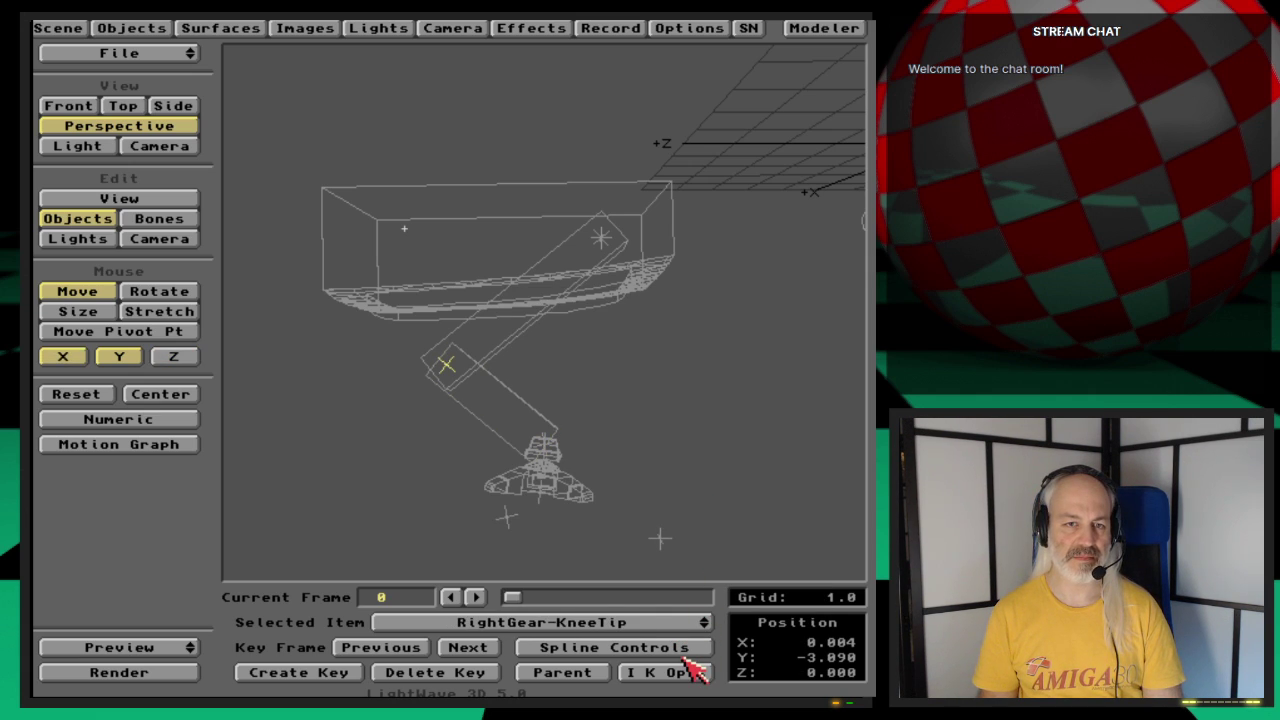
pyautogui.click(160, 291)
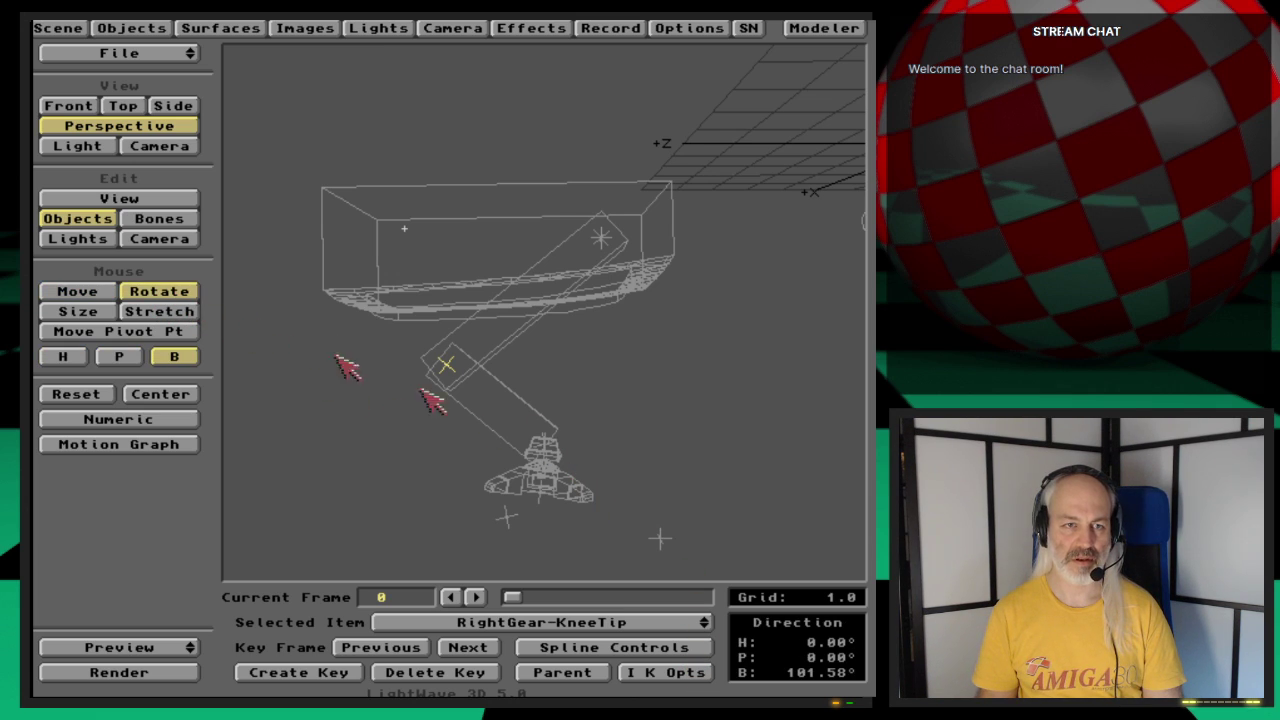
pyautogui.click(668, 672)
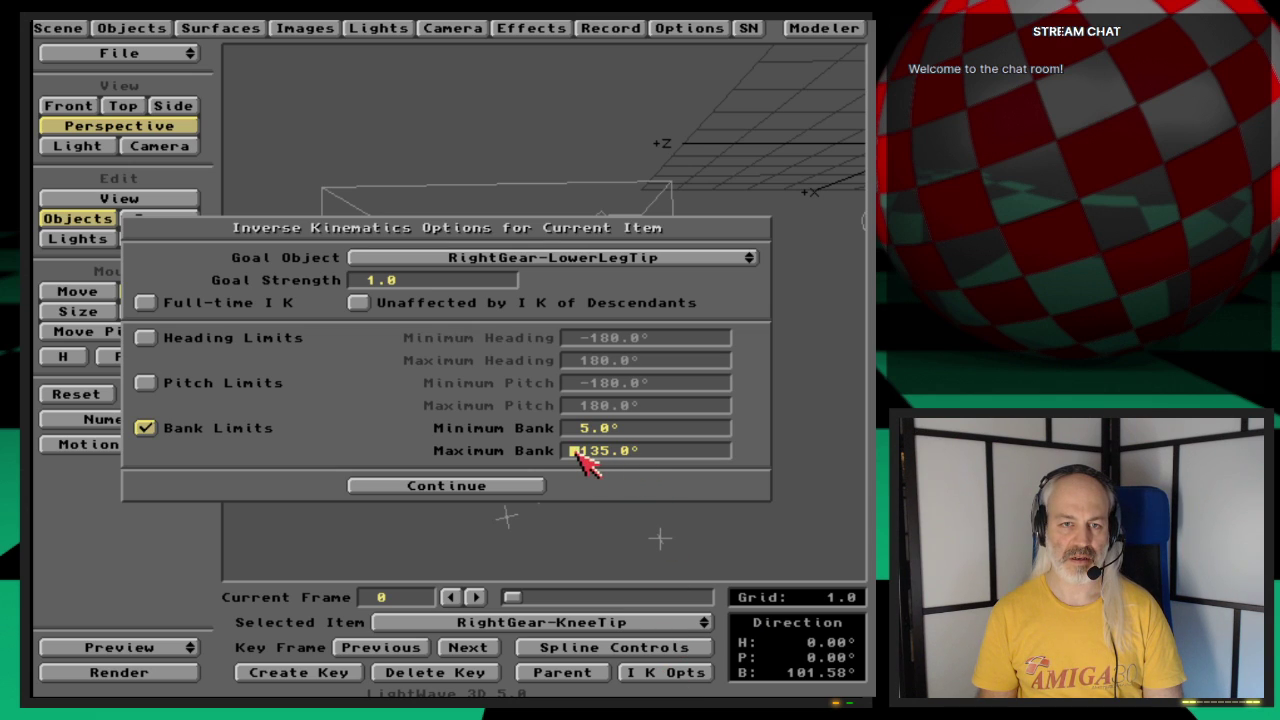
pyautogui.press('Return')
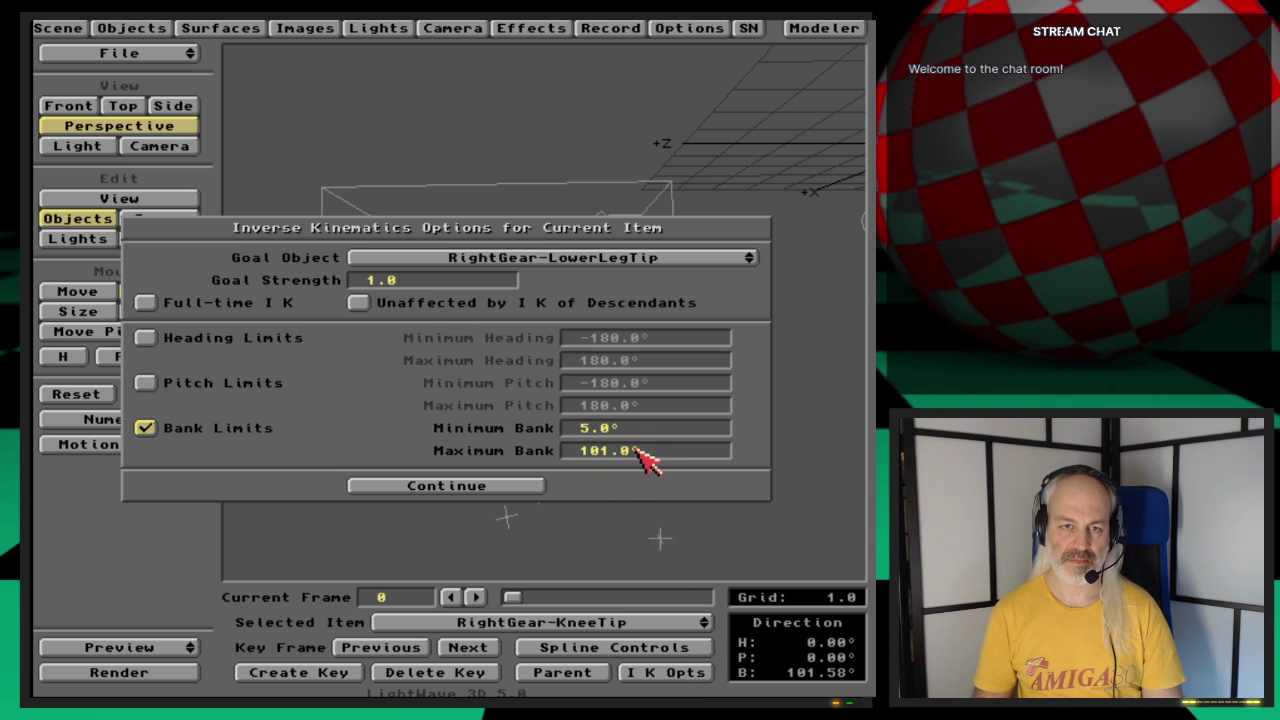
pyautogui.click(530, 487)
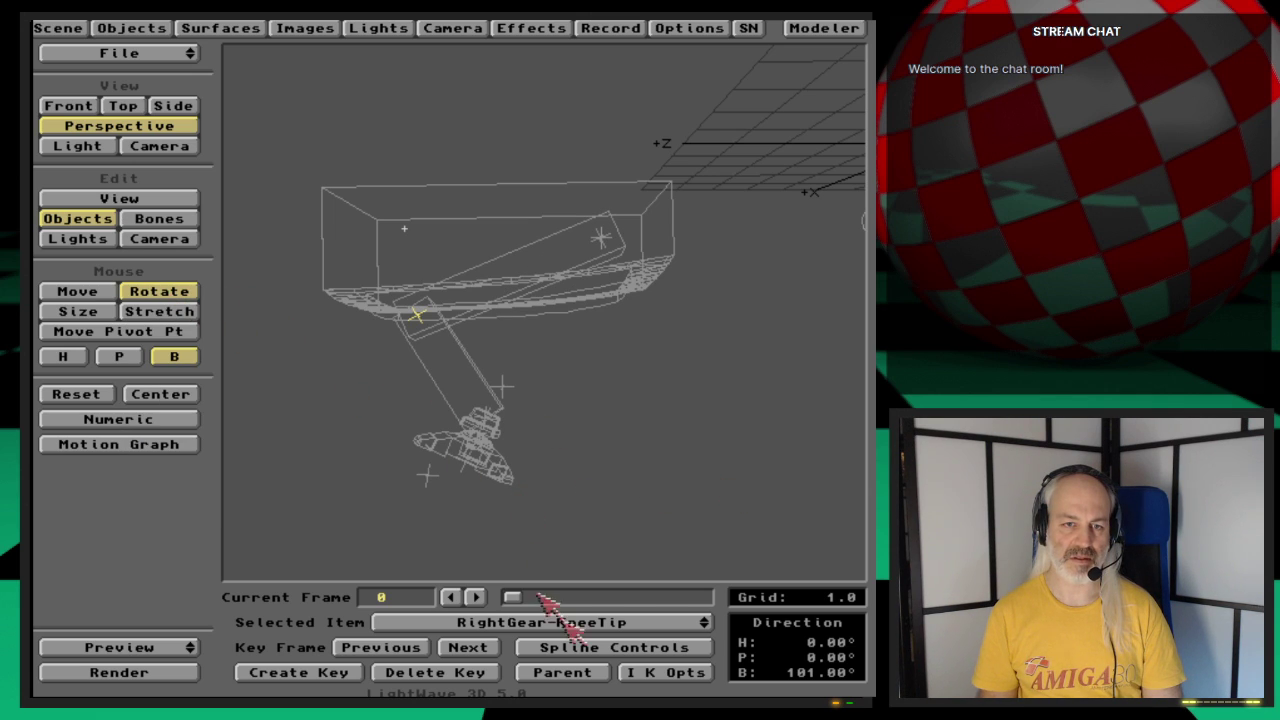
# Step: Select **RightGear-ArmHandle** and lower it below the gear bay to test how far the knee straightens
pyautogui.moveTo(636, 624); pyautogui.dragTo(655, 680)
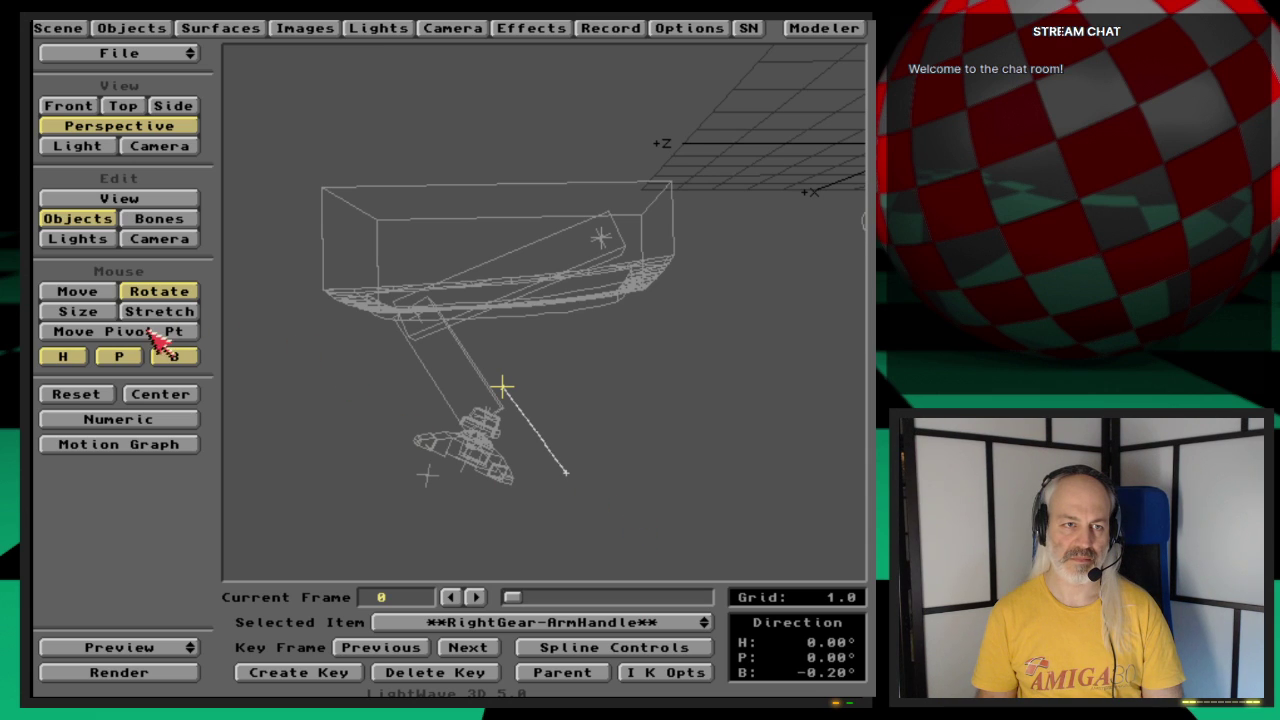
pyautogui.click(100, 292)
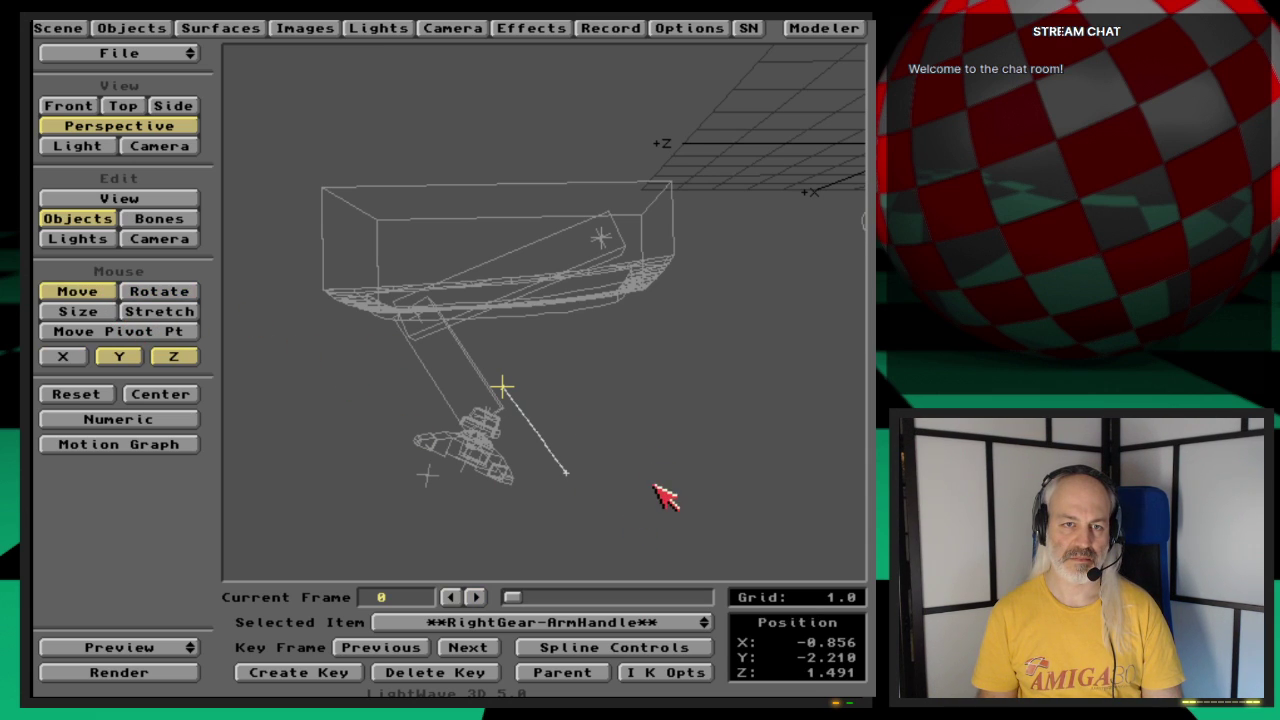
pyautogui.moveTo(665, 497); pyautogui.dragTo(505, 392)
pyautogui.click(188, 298)
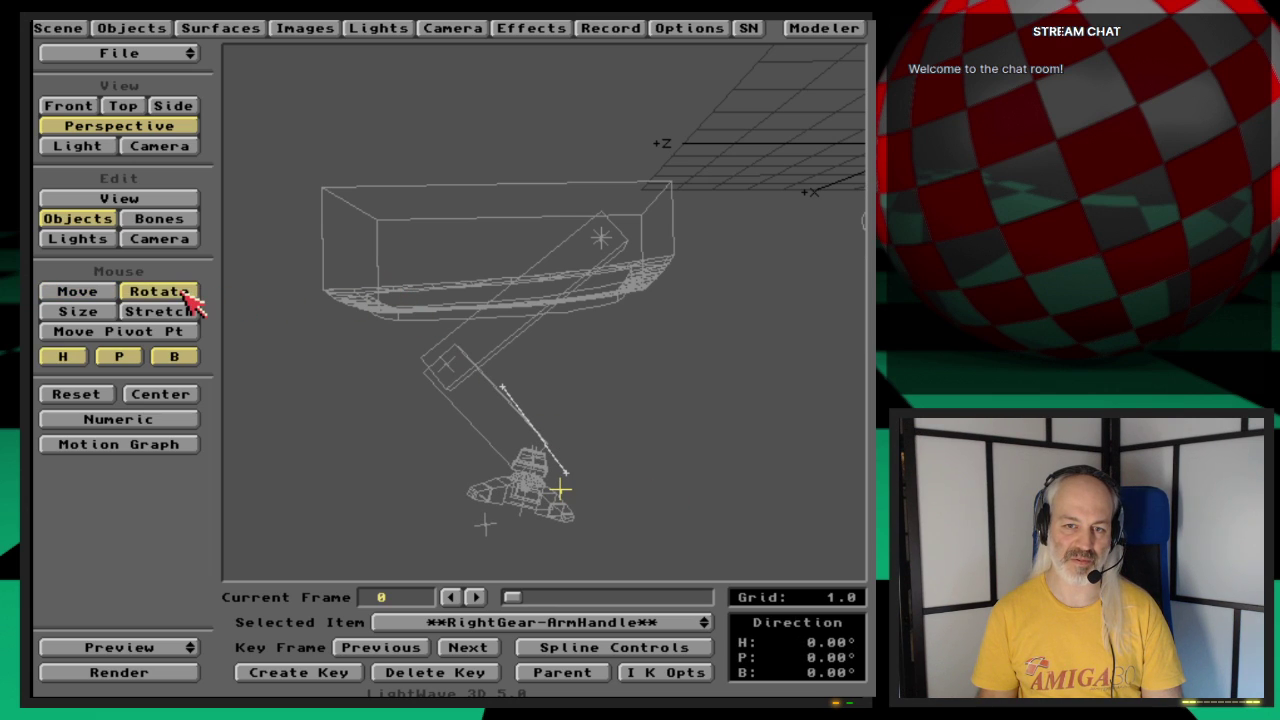
pyautogui.click(77, 291)
# Step: Set the bank limits of RightGear-KneeTip to a minimum of 95° and a maximum of 150° in its IK options
pyautogui.press('Down')
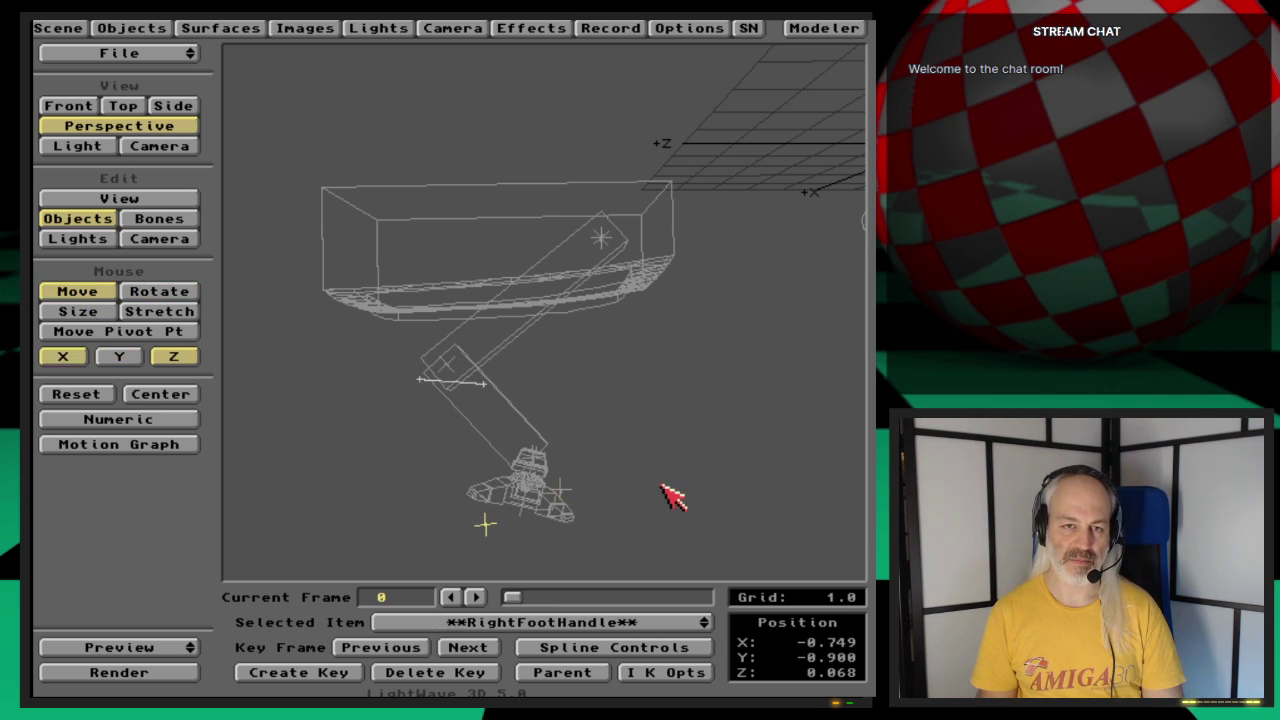
pyautogui.press('Up')
pyautogui.press('Up')
pyautogui.press('Up')
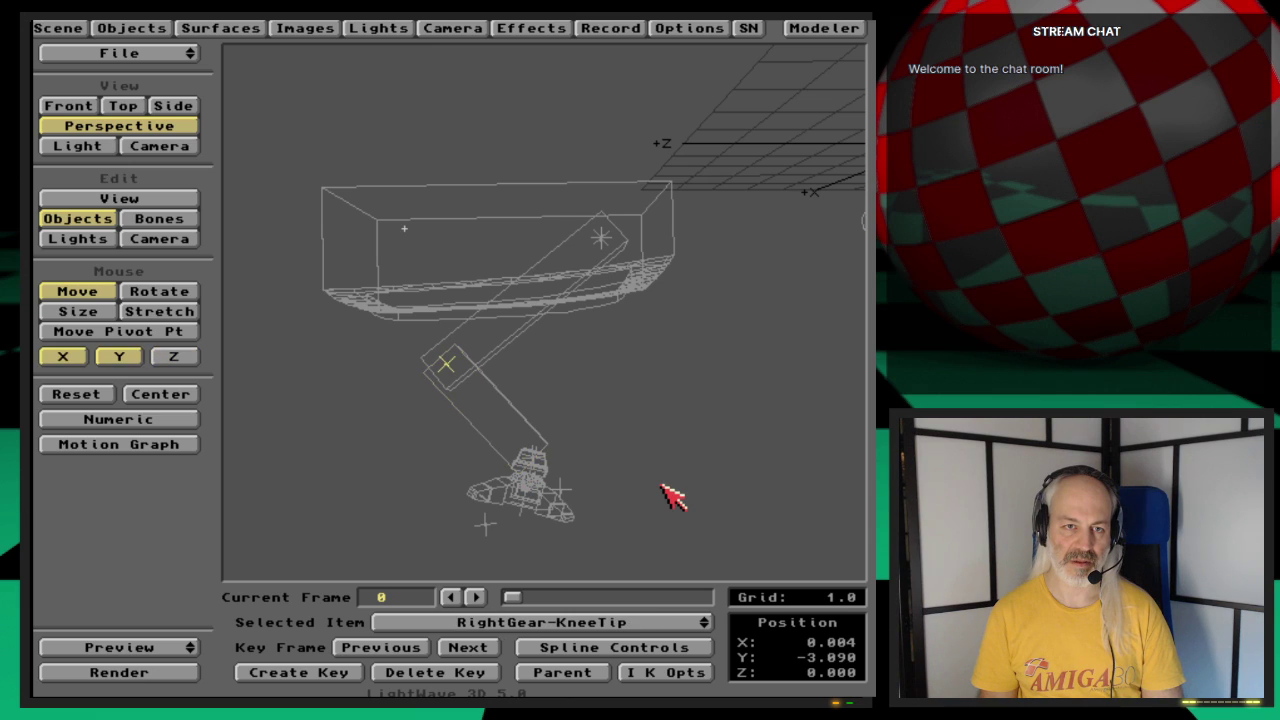
pyautogui.click(185, 296)
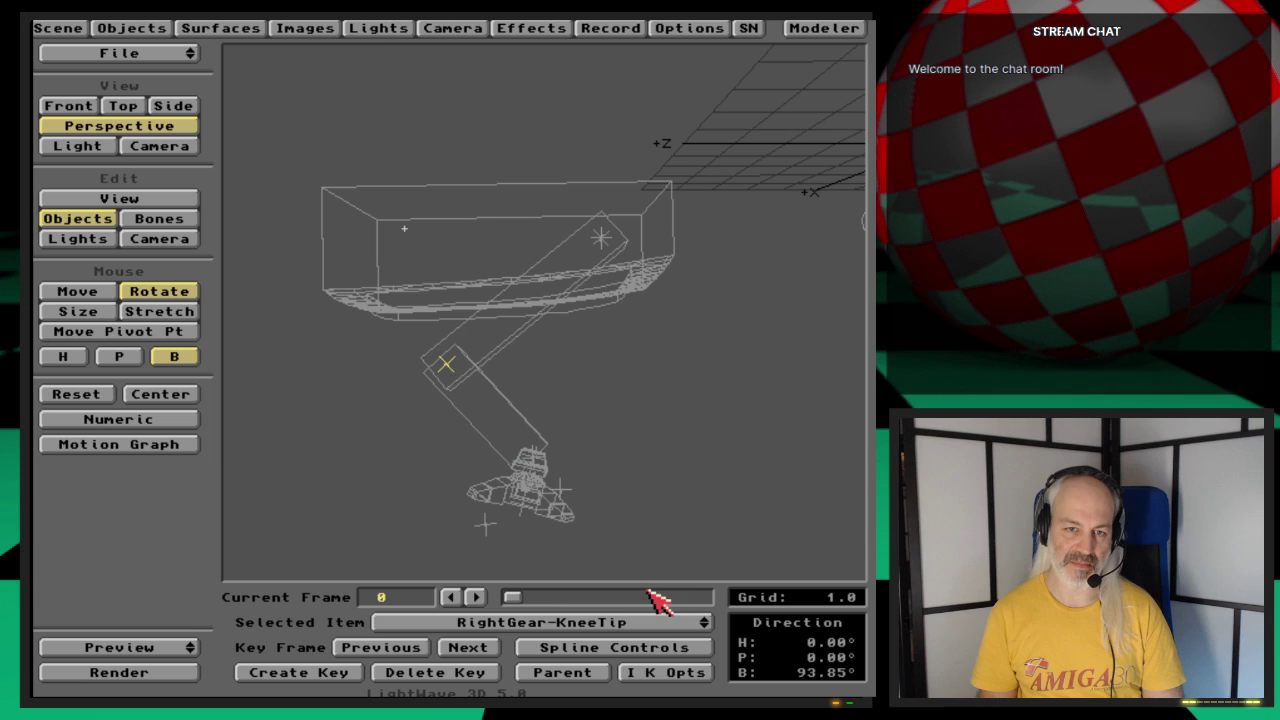
pyautogui.click(668, 673)
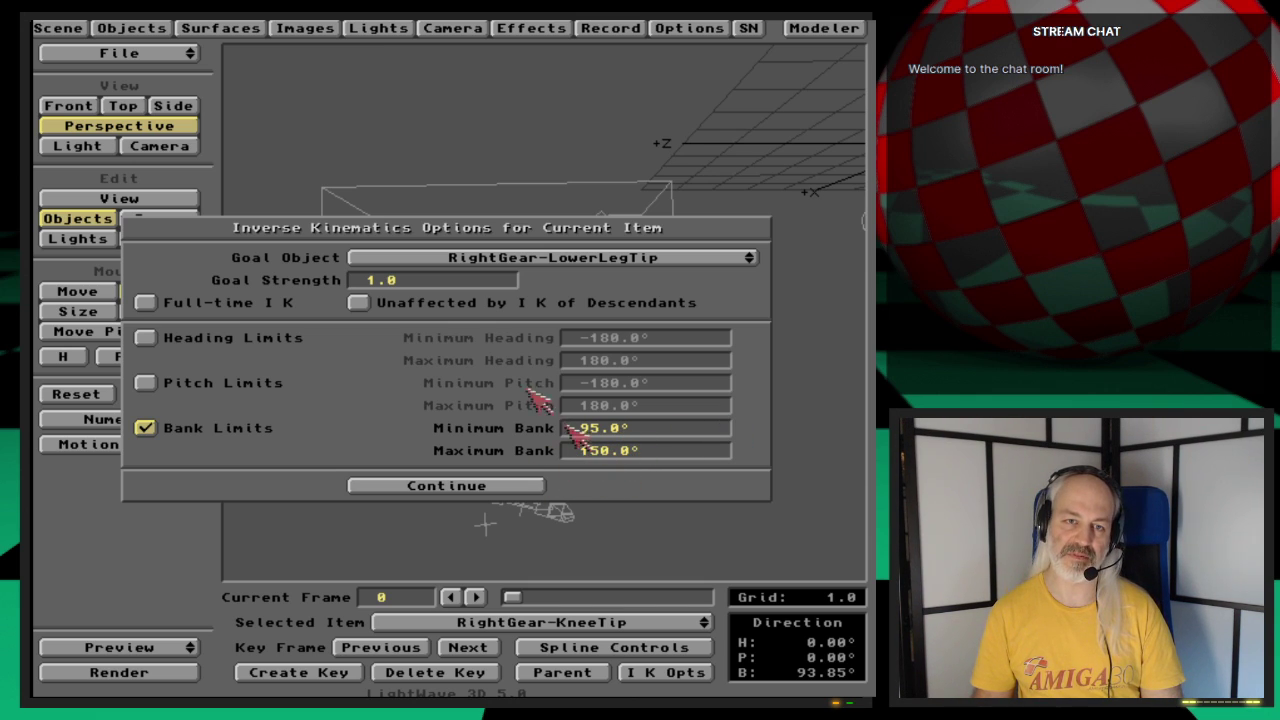
pyautogui.click(527, 488)
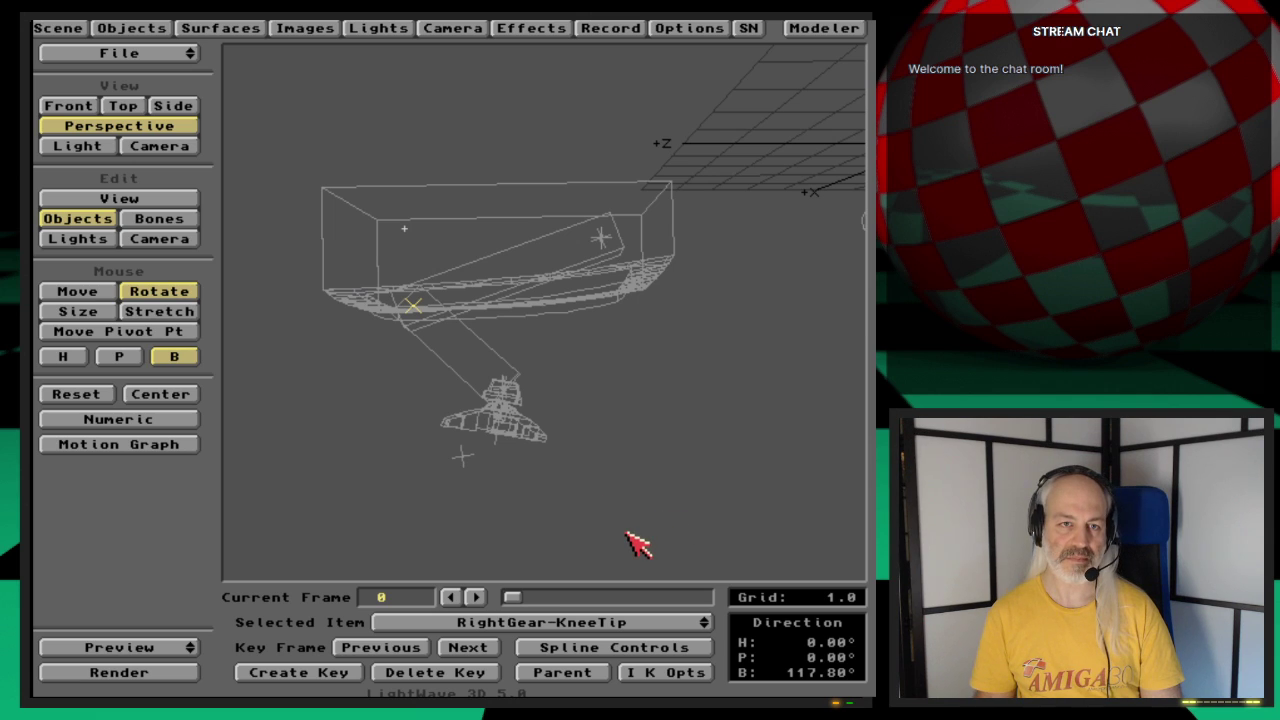
# Step: Select **RightGear-ArmHandle** and raise it to about Y -0.250 to test folding the leg into the gear bay
pyautogui.moveTo(520, 622); pyautogui.dragTo(556, 686)
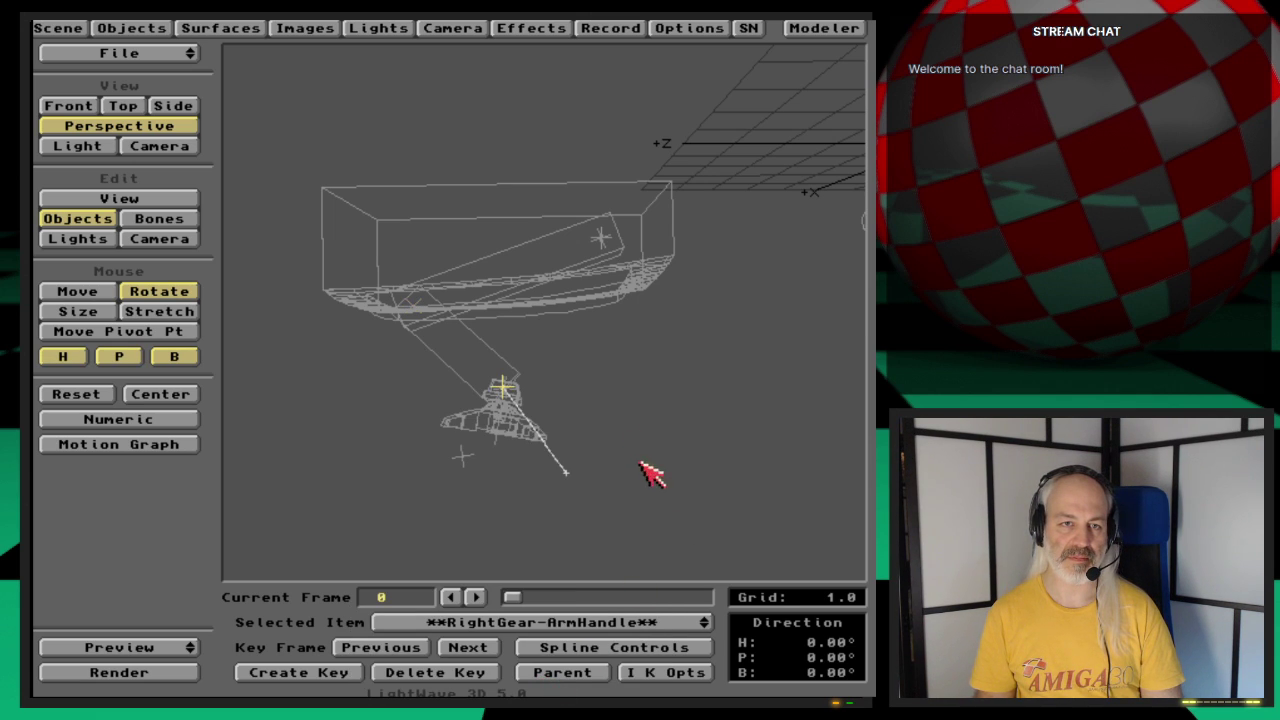
pyautogui.click(92, 292)
pyautogui.moveTo(614, 500); pyautogui.dragTo(507, 393)
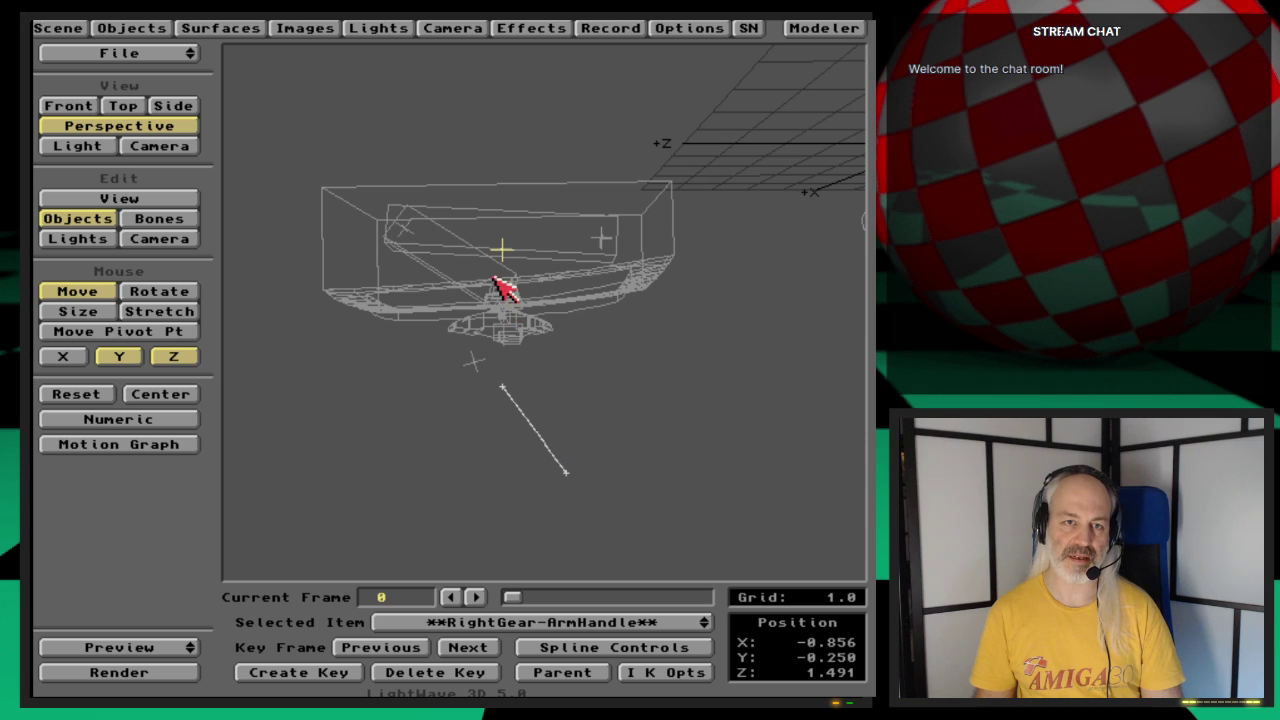
# Step: Set the maximum bank limit of RightGear-KneeTip to 170° in its IK options
pyautogui.press('Up')
pyautogui.press('Up')
pyautogui.press('Up')
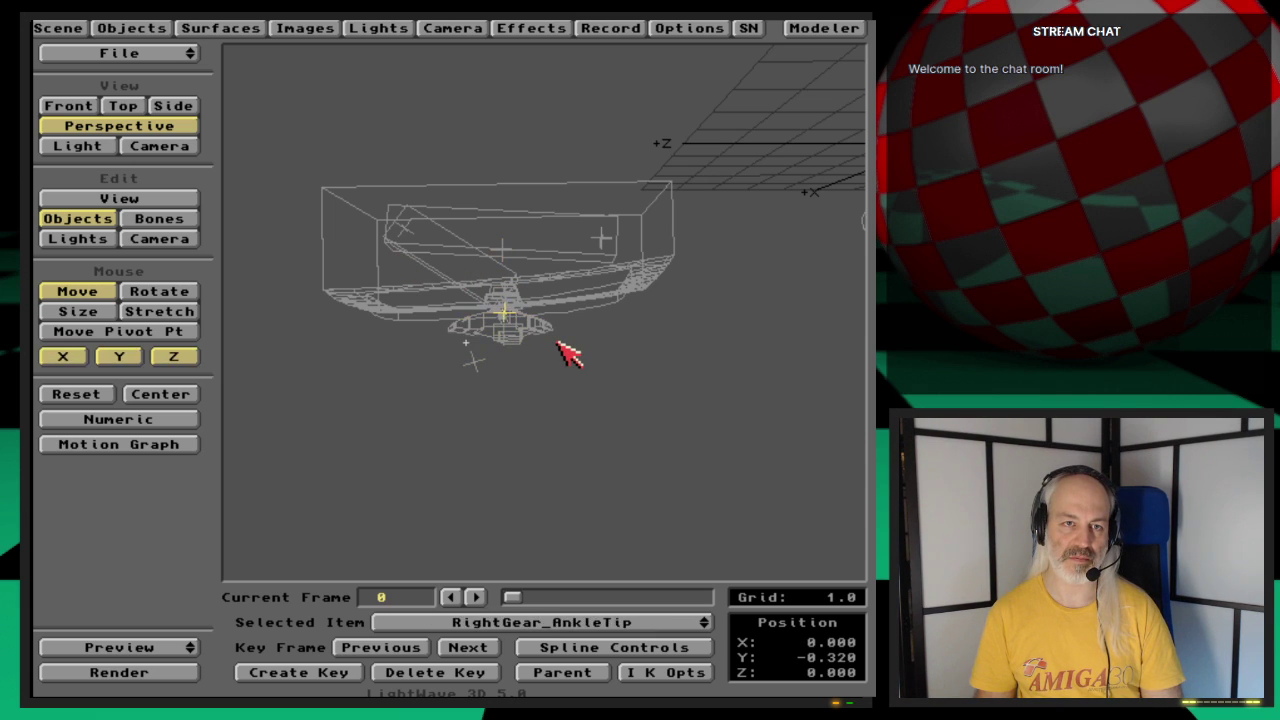
pyautogui.press('Down')
pyautogui.press('Down')
pyautogui.press('Down')
pyautogui.press('Down')
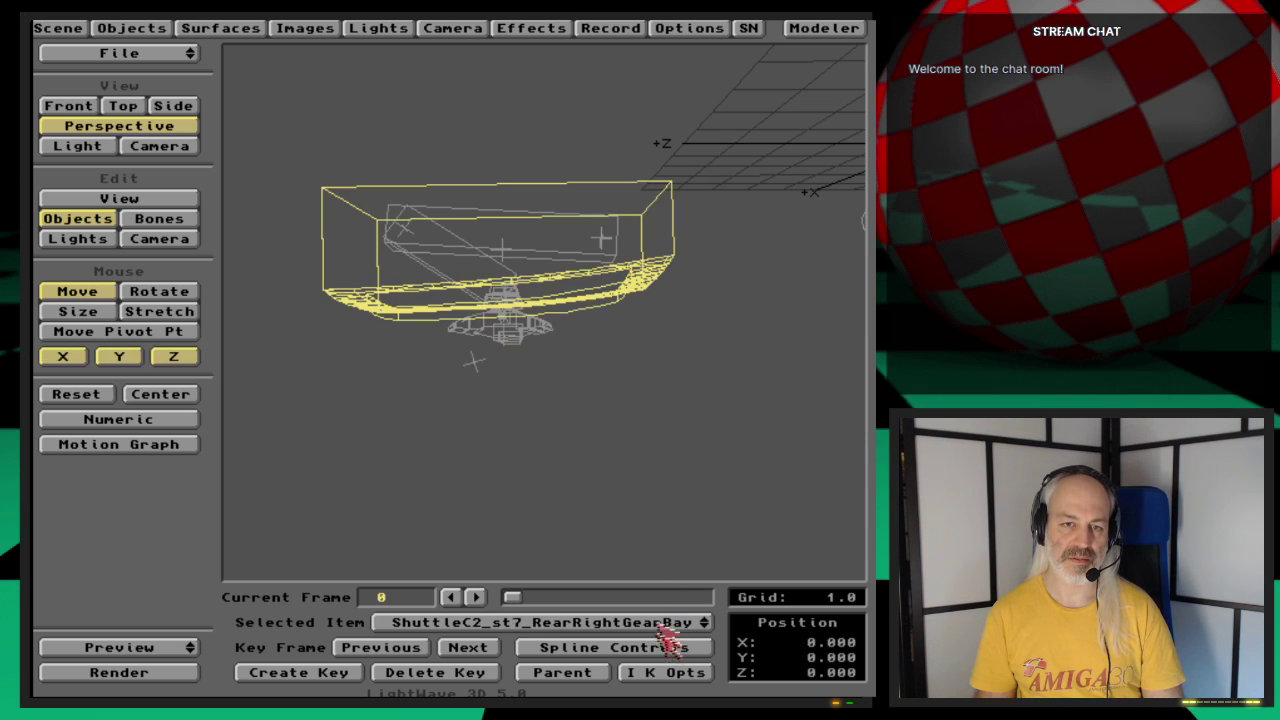
pyautogui.moveTo(664, 632); pyautogui.dragTo(697, 579)
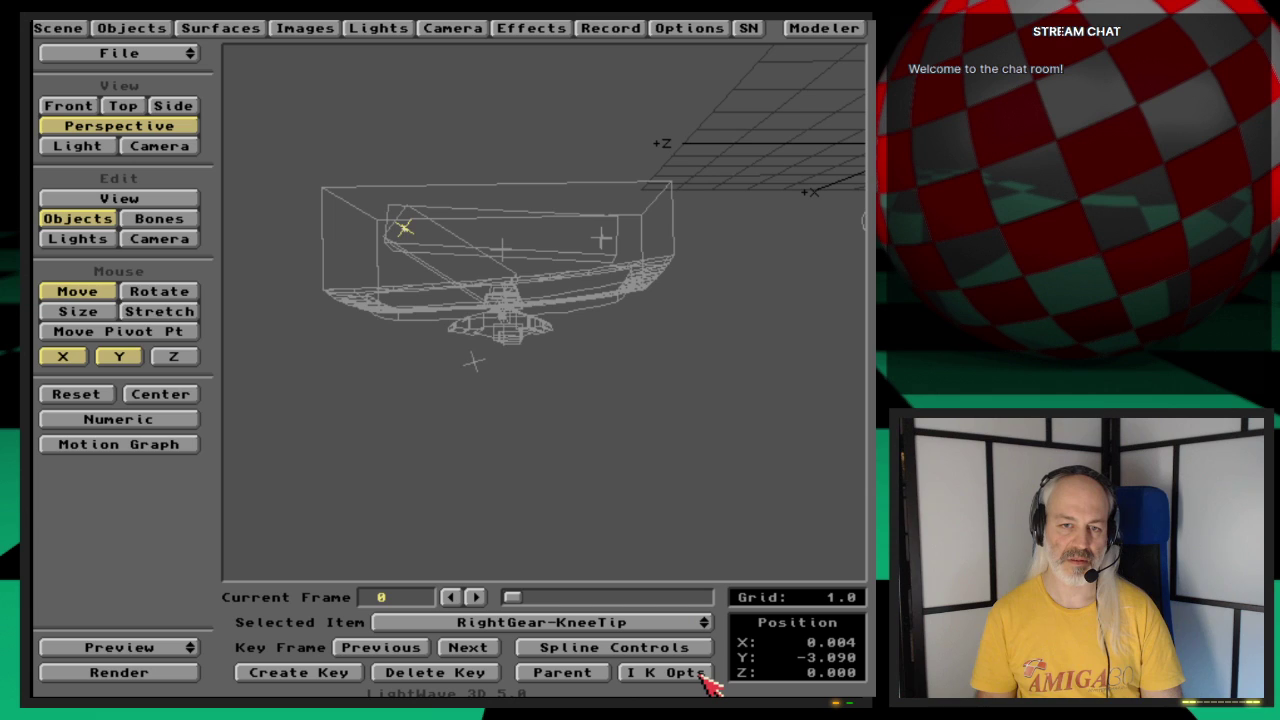
pyautogui.click(666, 672)
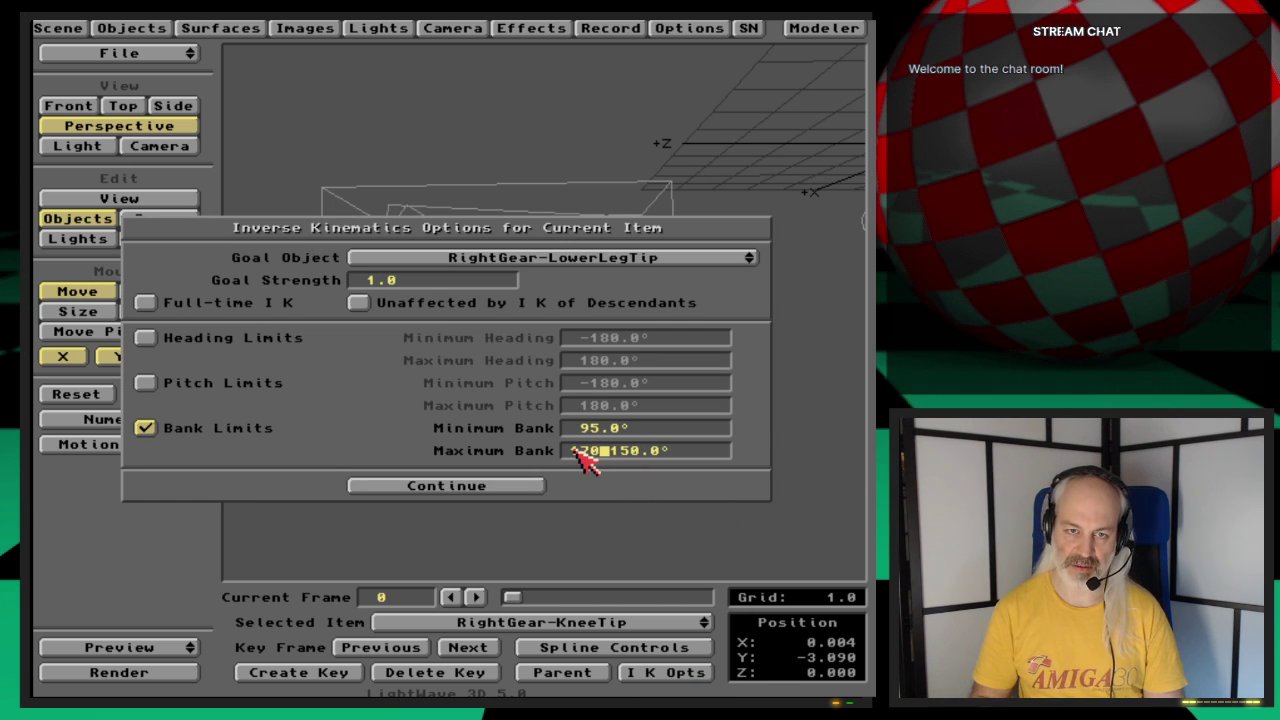
pyautogui.press('Return')
pyautogui.click(521, 487)
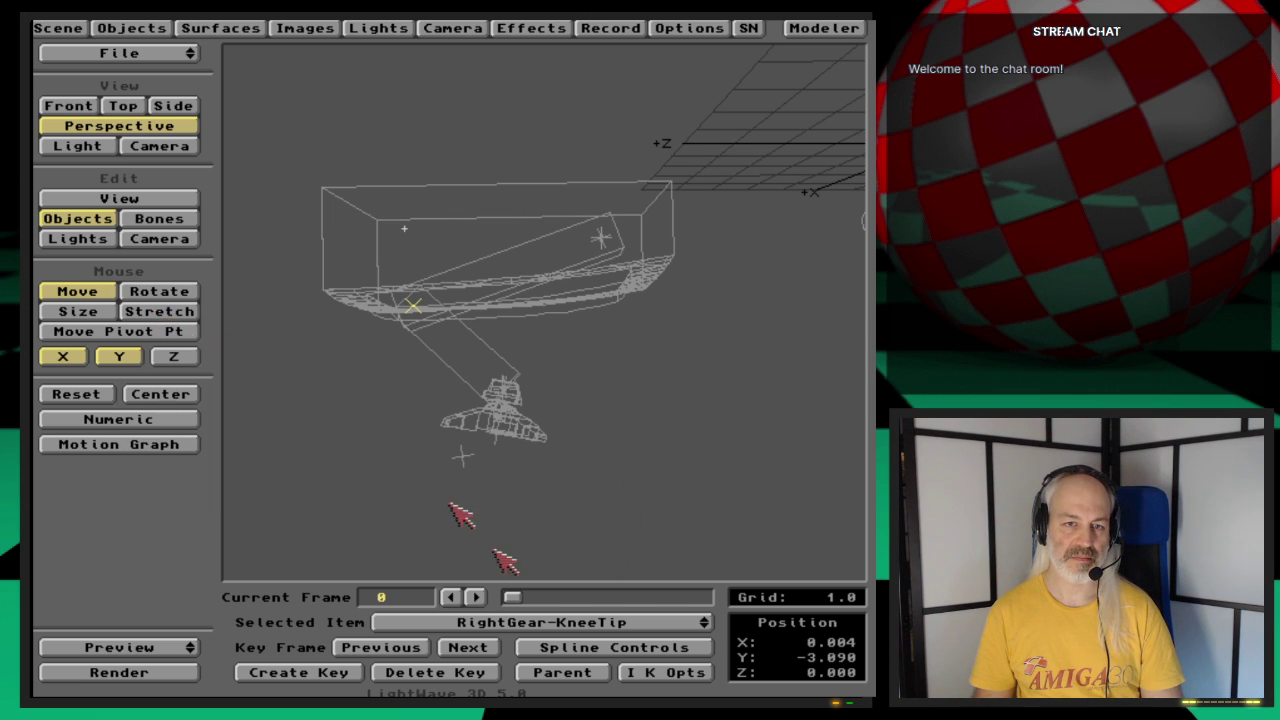
# Step: Select **RightGear-ArmHandle** and raise it to about Y 0.090 to fold the leg into the gear bay
pyautogui.moveTo(588, 622); pyautogui.dragTo(590, 677)
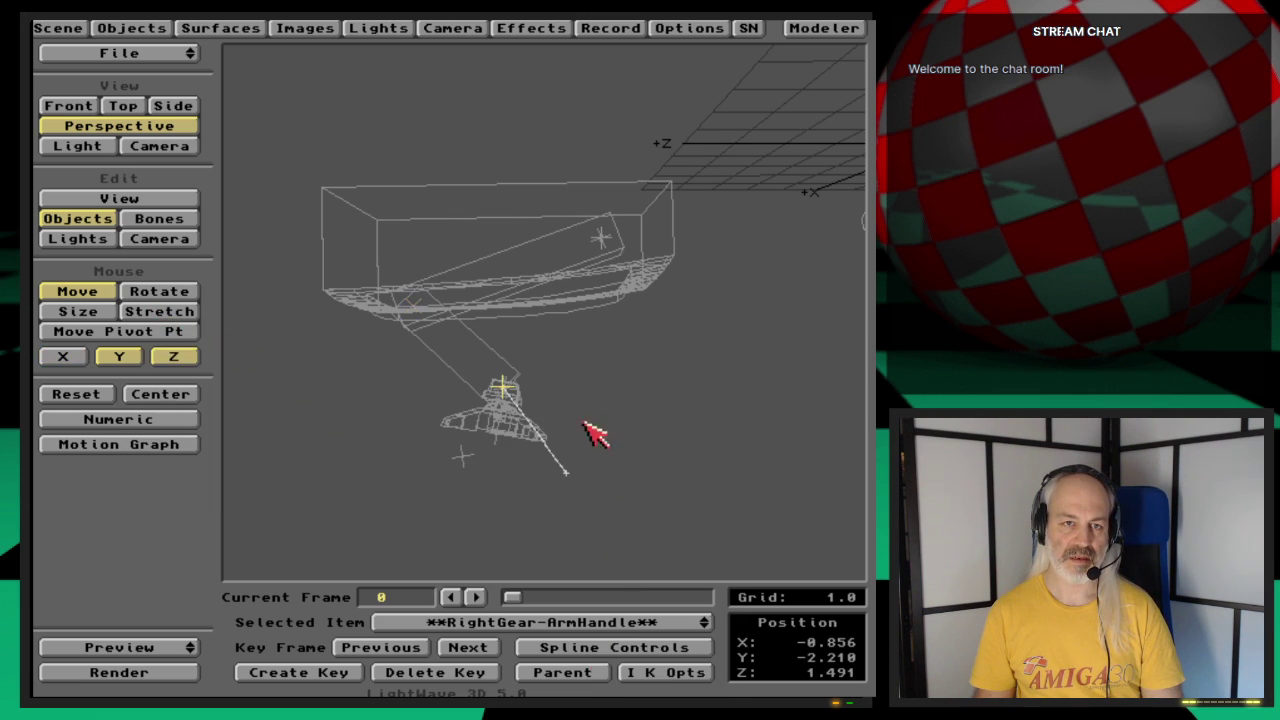
pyautogui.moveTo(594, 434); pyautogui.dragTo(507, 393)
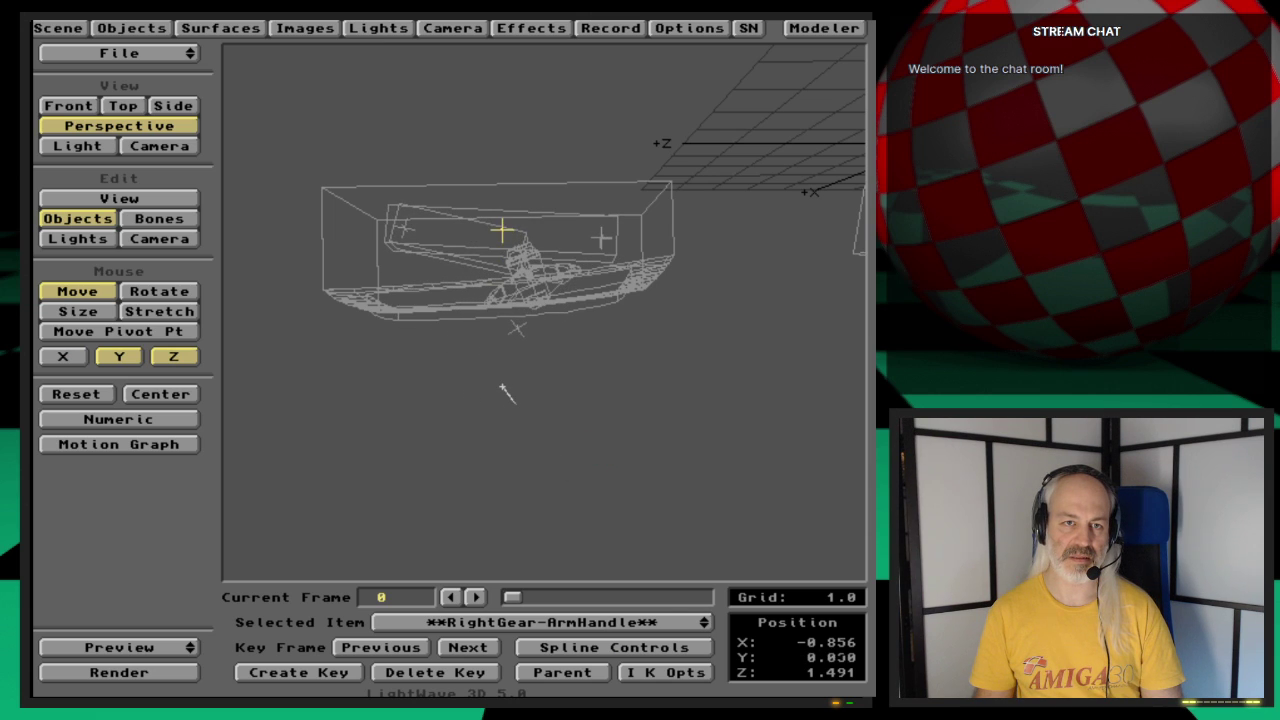
pyautogui.press('.')
pyautogui.press('.')
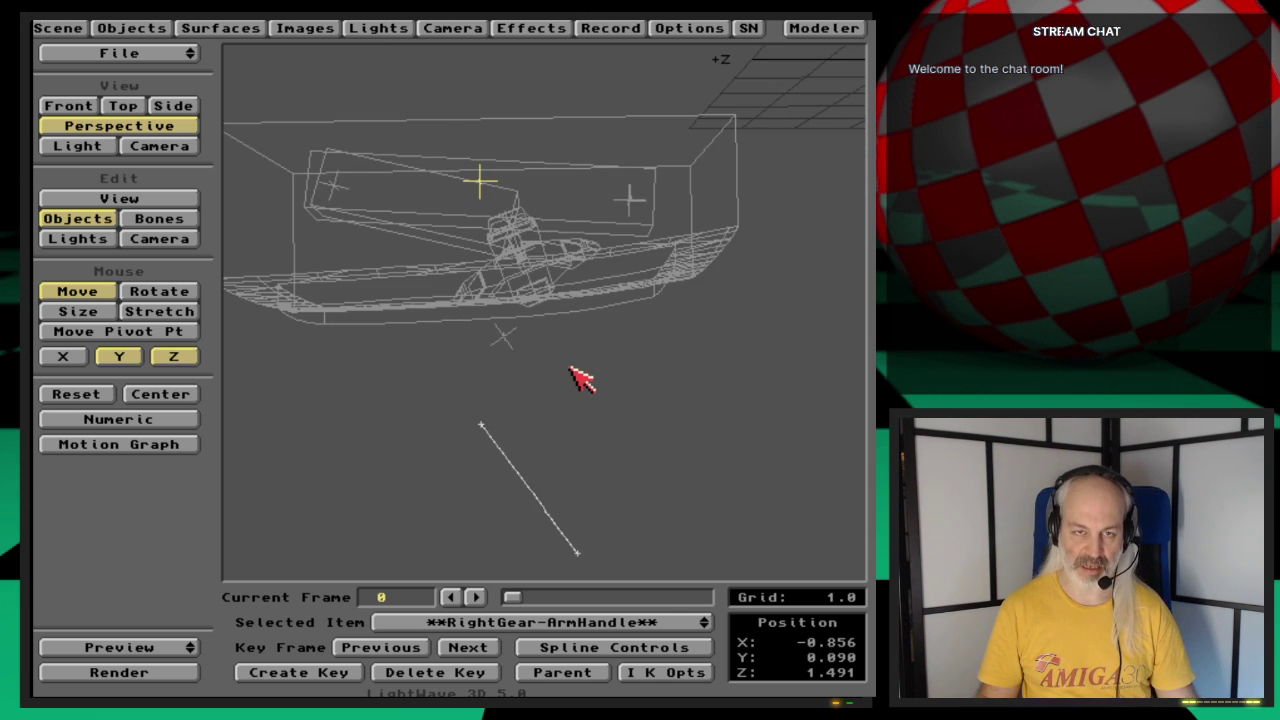
# Step: Examine from close up and from the side how the folded leg and foot fit inside the rear right gear bay
pyautogui.press('v')
pyautogui.moveTo(560, 383); pyautogui.dragTo(588, 392)
pyautogui.press('o')
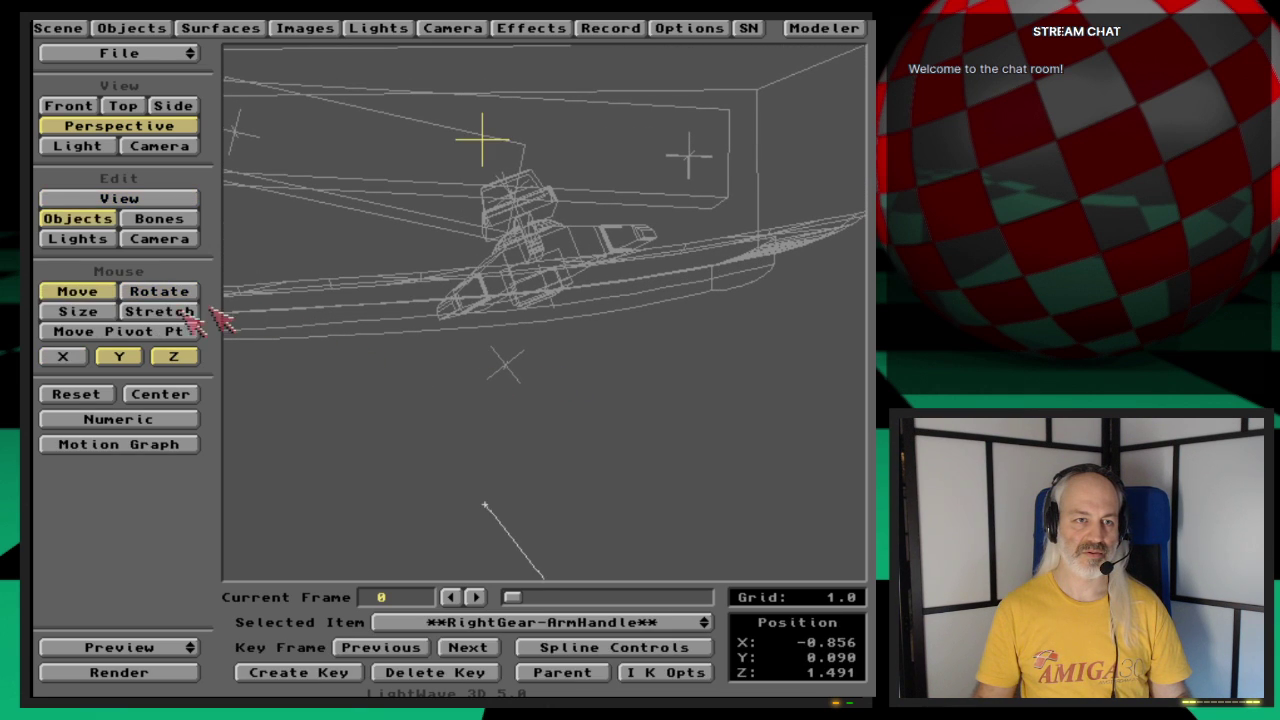
pyautogui.press('v')
pyautogui.click(78, 291)
pyautogui.moveTo(487, 385); pyautogui.dragTo(487, 528)
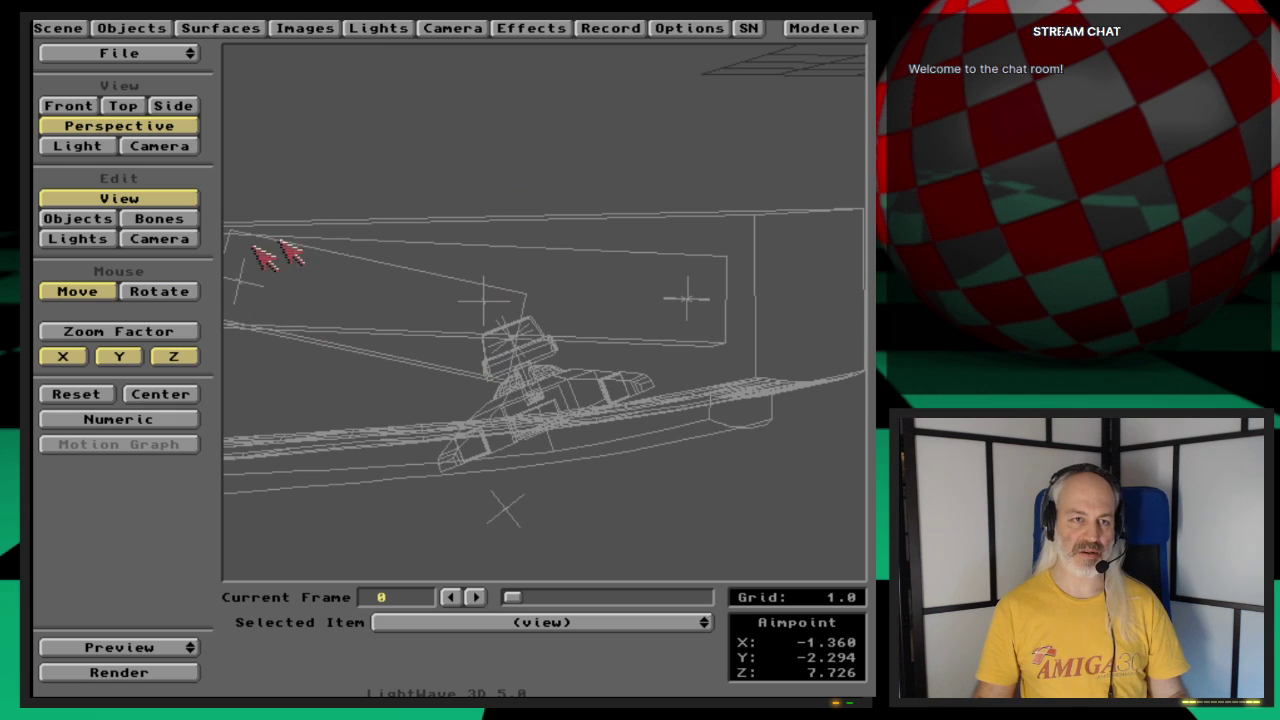
pyautogui.press('o')
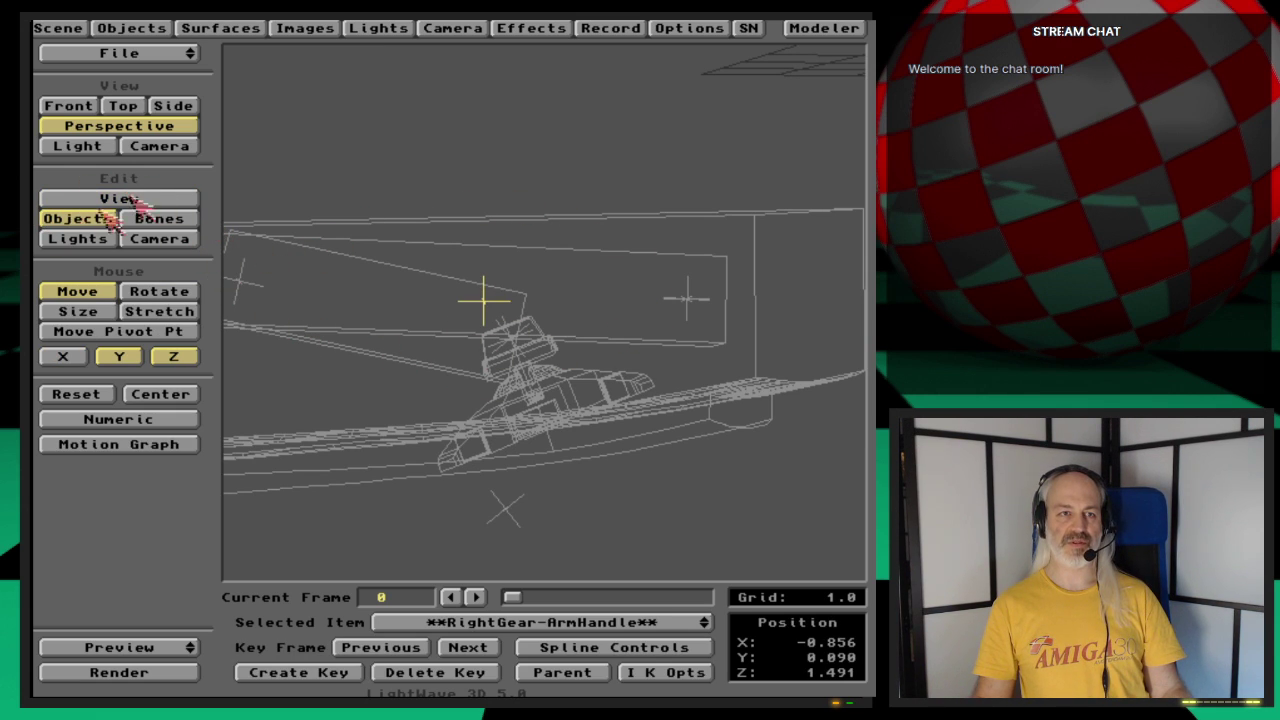
pyautogui.press('v')
pyautogui.press('o')
pyautogui.press('v')
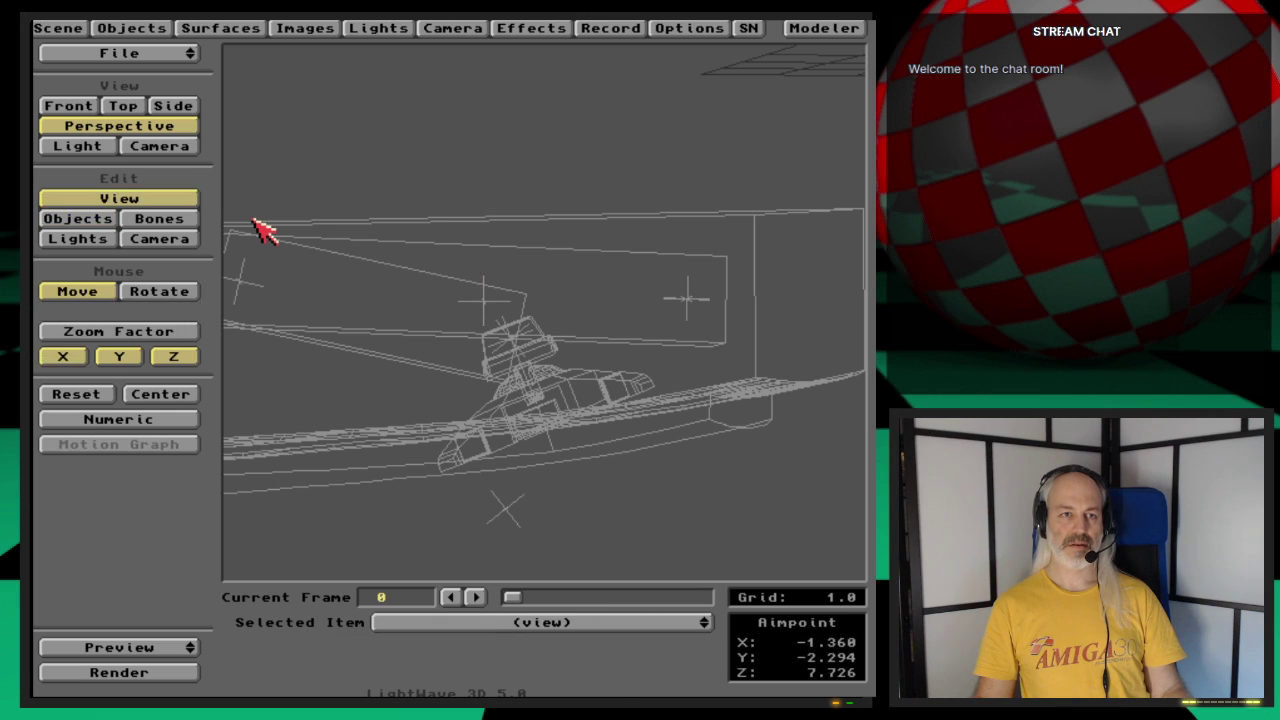
pyautogui.press('o')
pyautogui.press('v')
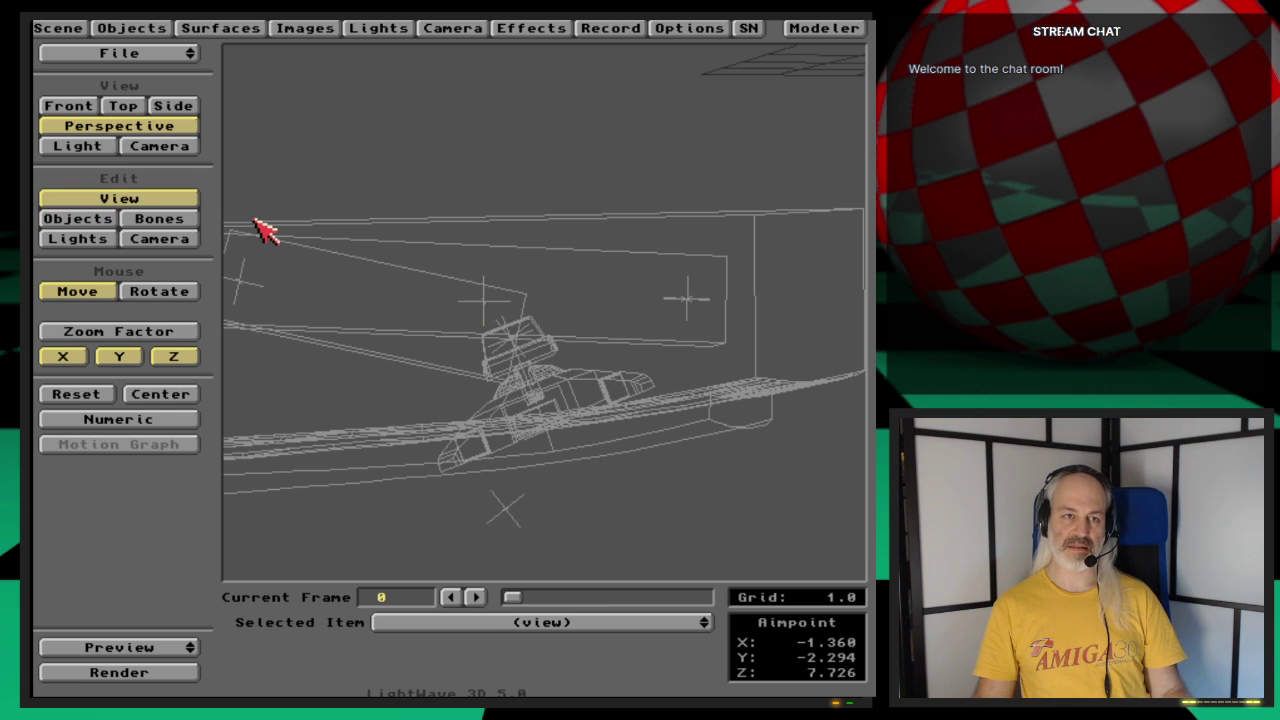
pyautogui.press('o')
pyautogui.press('v')
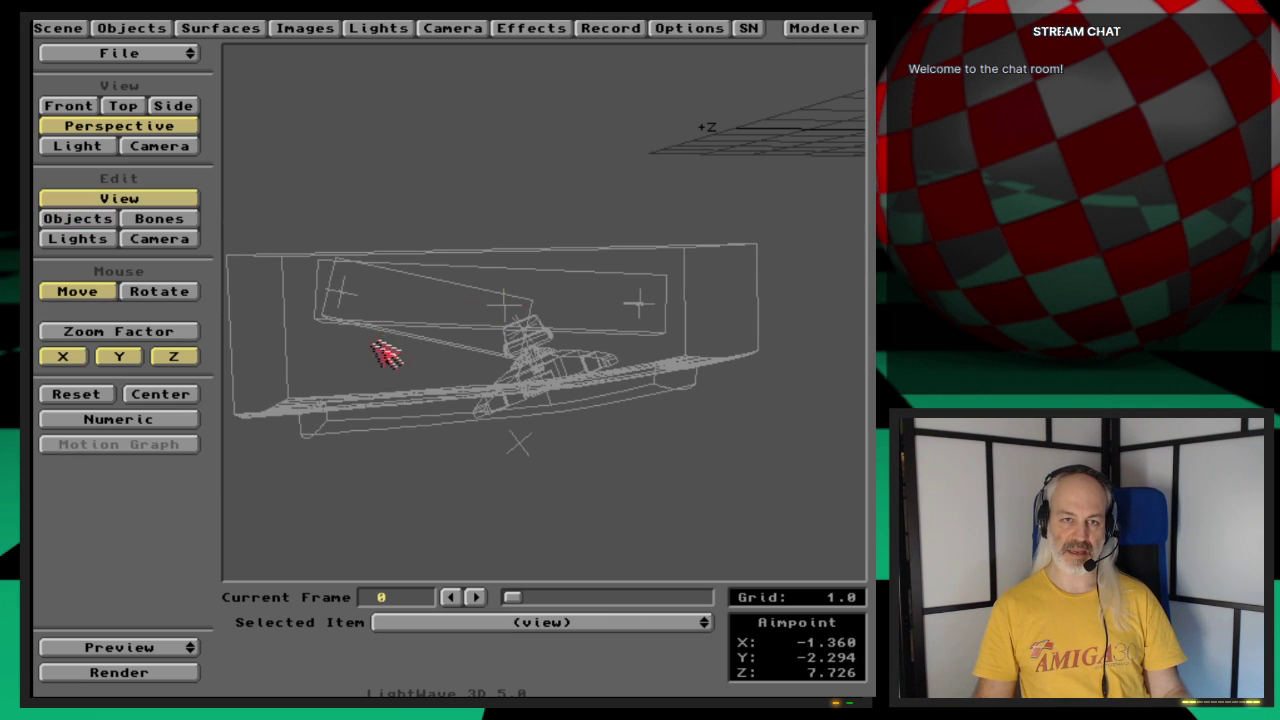
pyautogui.moveTo(383, 354)
pyautogui.mouseDown()
pyautogui.moveTo(383, 325)
pyautogui.moveTo(376, 345)
pyautogui.mouseUp()
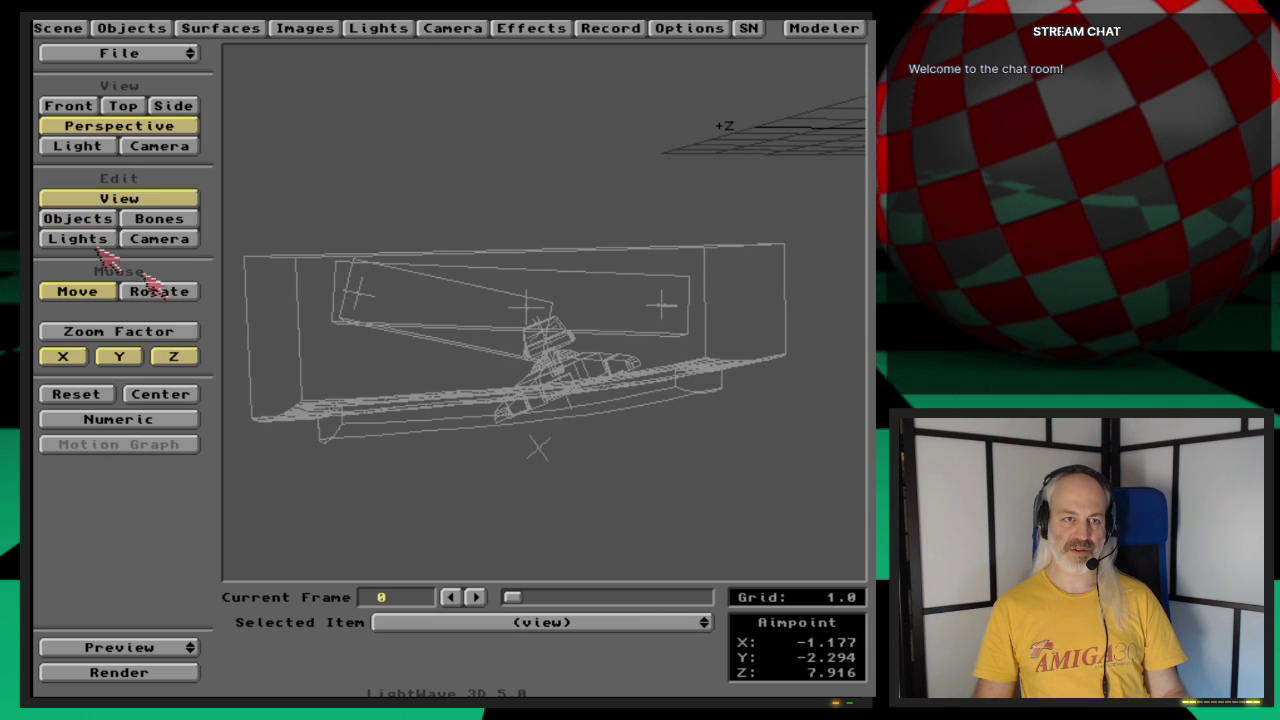
pyautogui.moveTo(490, 312)
pyautogui.mouseDown()
pyautogui.moveTo(468, 312)
pyautogui.moveTo(486, 312)
pyautogui.mouseUp()
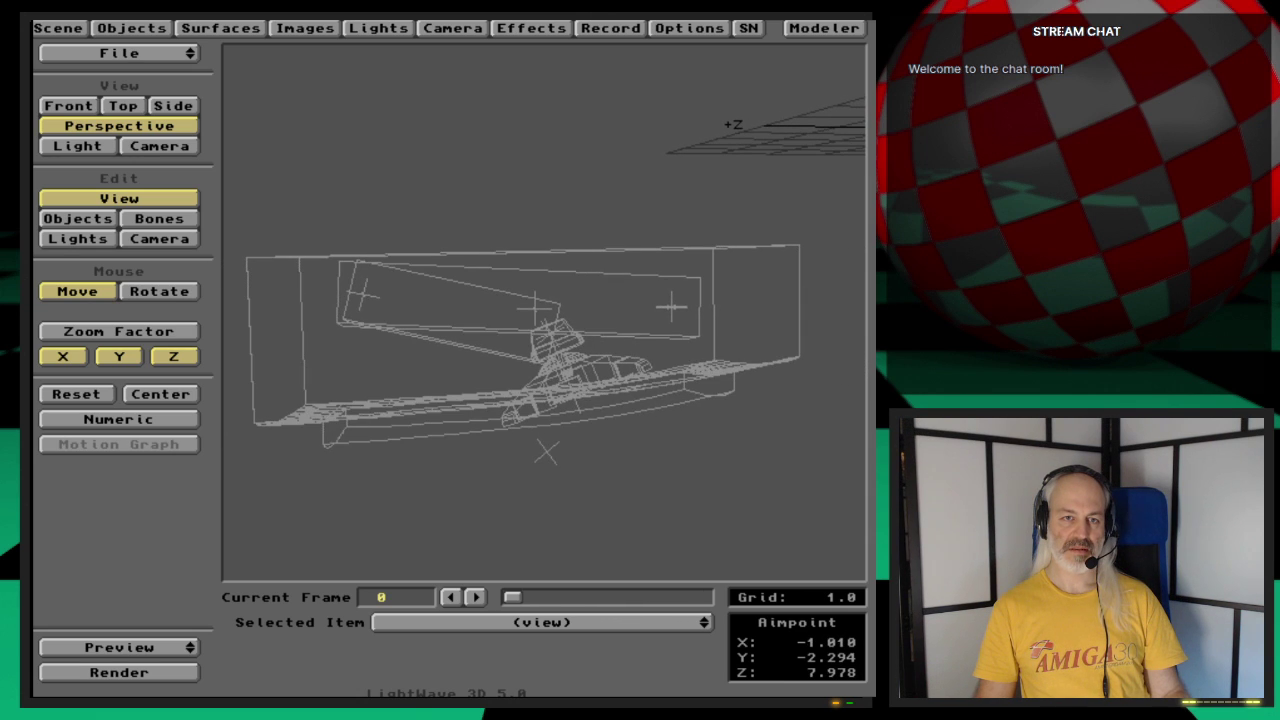
pyautogui.click(160, 291)
pyautogui.moveTo(457, 349); pyautogui.dragTo(357, 343)
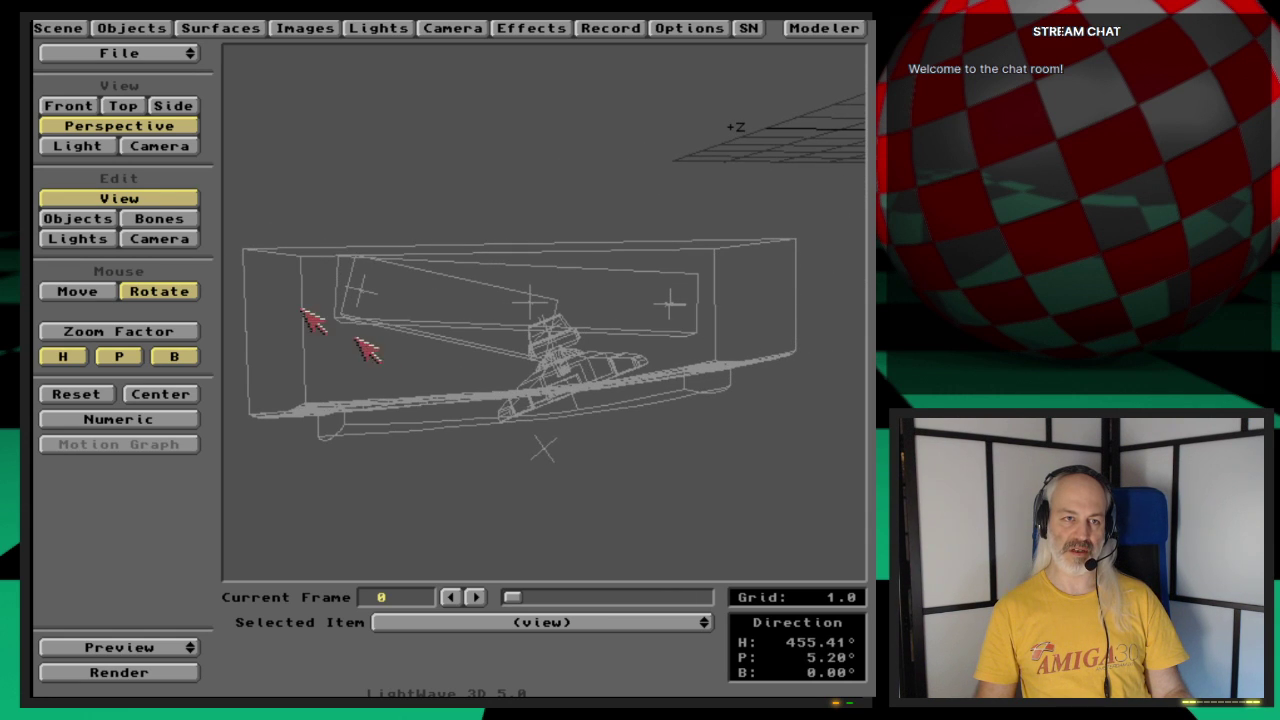
pyautogui.click(112, 217)
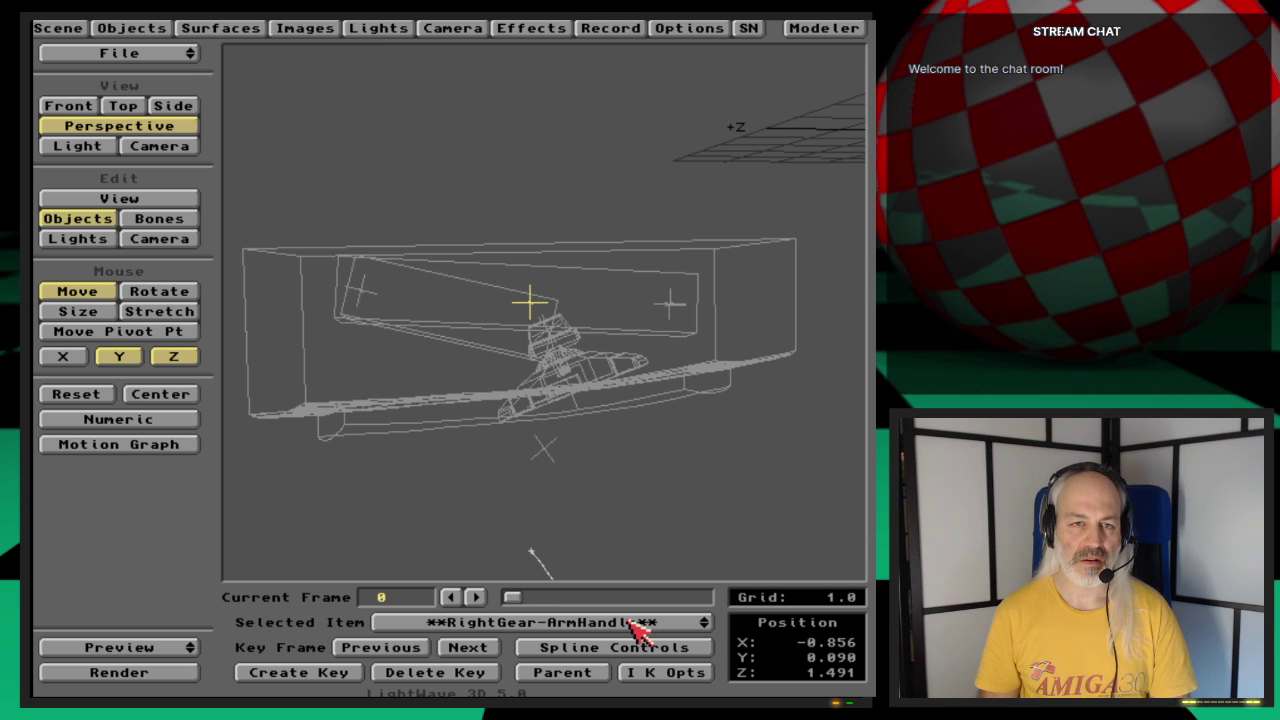
# Step: Create a keyframe at frame 0 for the selected **RightGear-ArmHandle** in its folded position
pyautogui.press('Return')
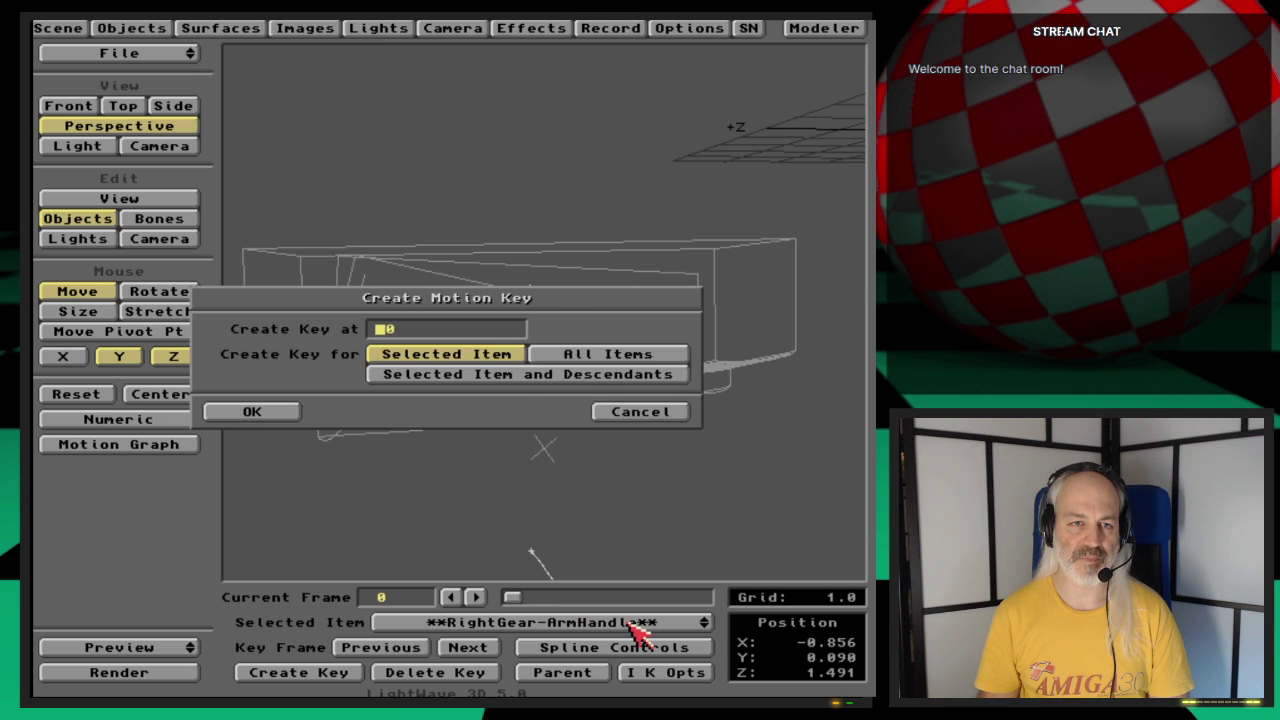
pyautogui.press('Return')
# Step: Try **RightFootHandle** at about X -0.570, Z 0.051 to level the foot, and inspect its fit in the gear bay
pyautogui.click(636, 624)
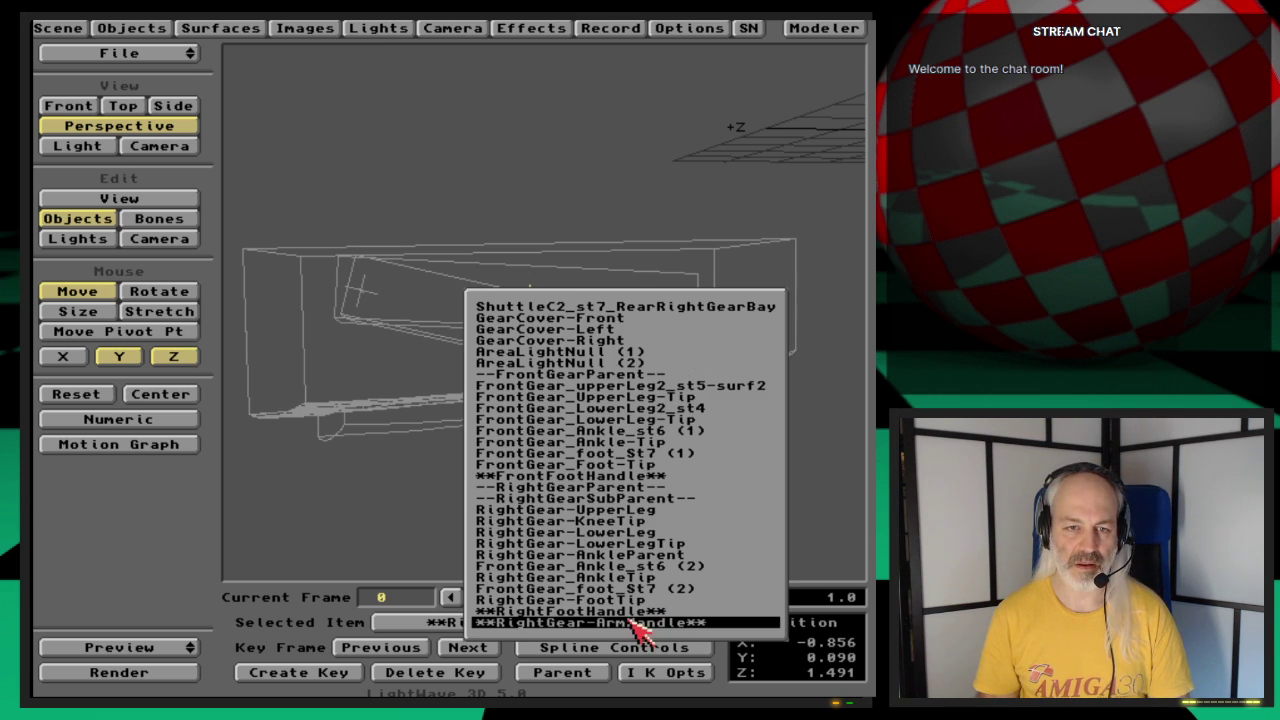
pyautogui.click(680, 612)
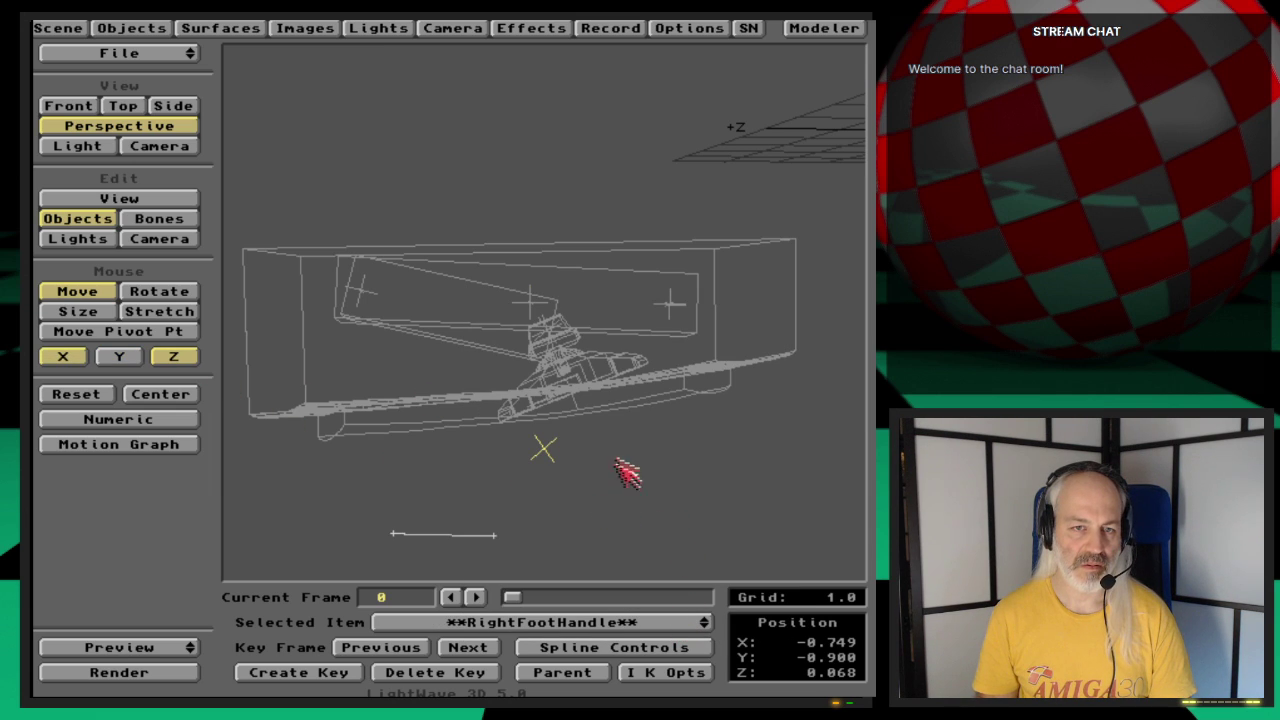
pyautogui.moveTo(590, 512)
pyautogui.mouseDown()
pyautogui.moveTo(607, 497)
pyautogui.moveTo(564, 537)
pyautogui.moveTo(644, 469)
pyautogui.moveTo(604, 500)
pyautogui.mouseUp()
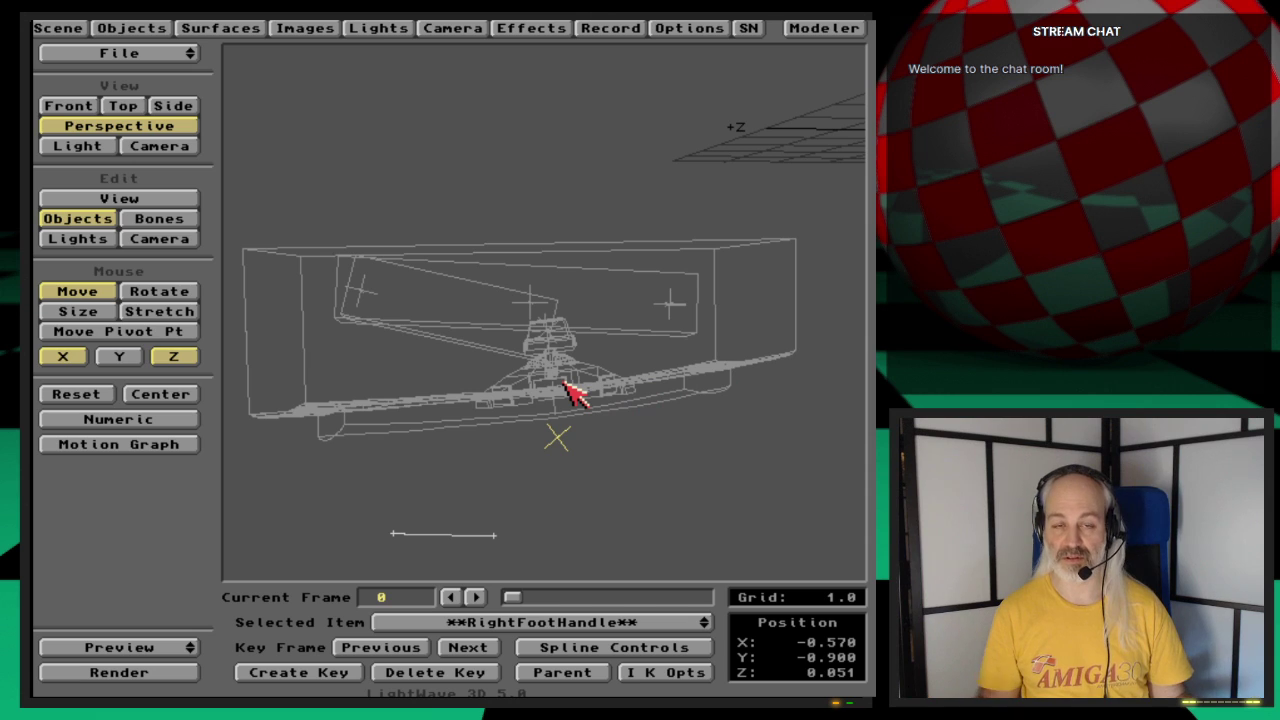
pyautogui.press('.')
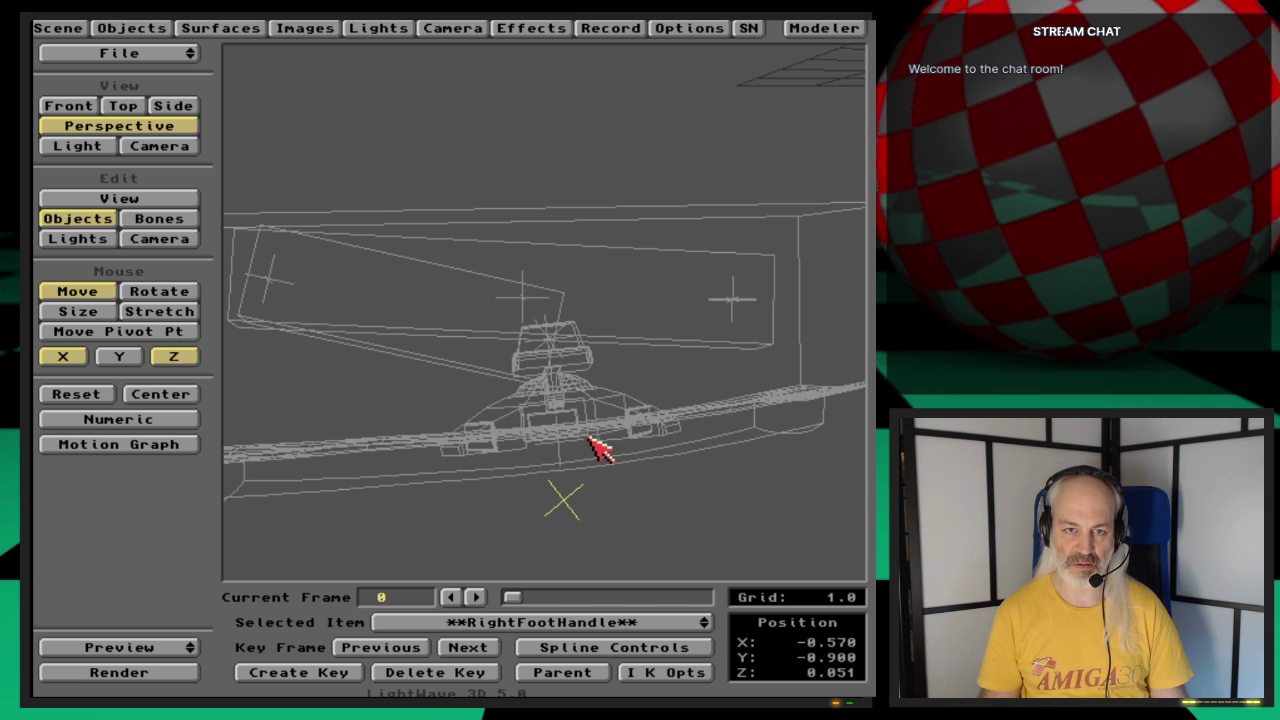
pyautogui.press('v')
pyautogui.moveTo(608, 465); pyautogui.dragTo(720, 405)
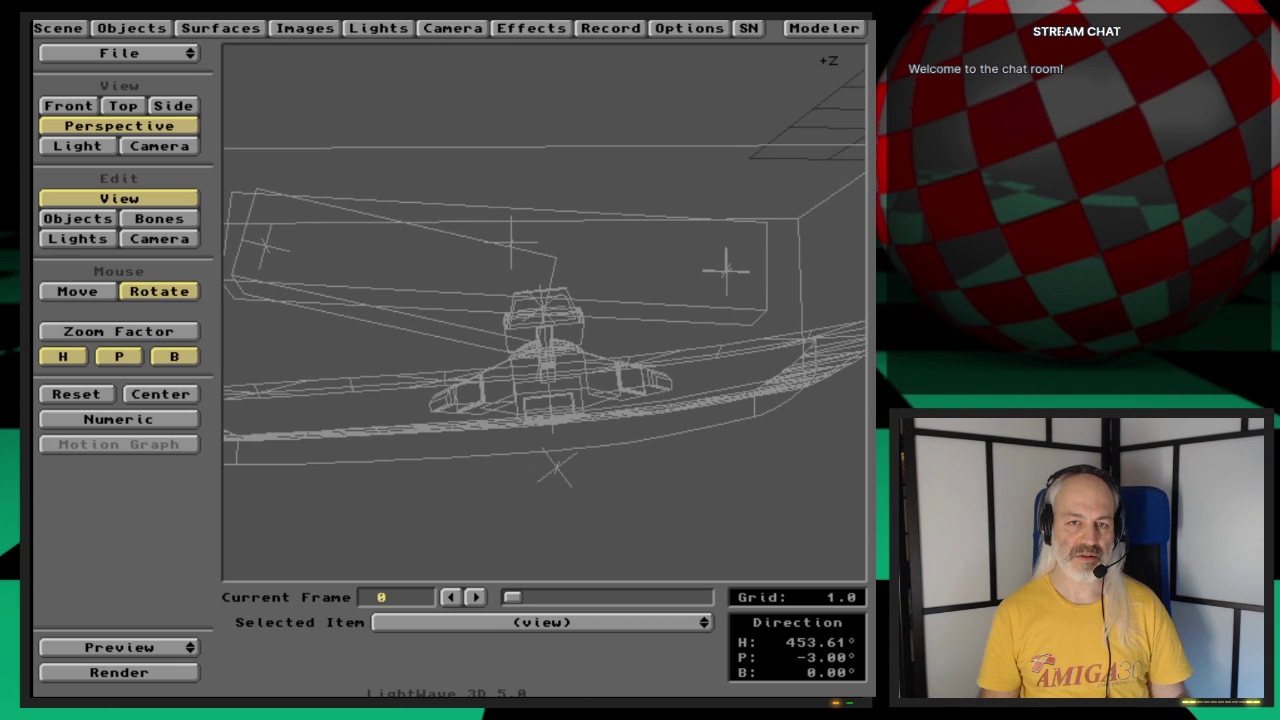
pyautogui.press('o')
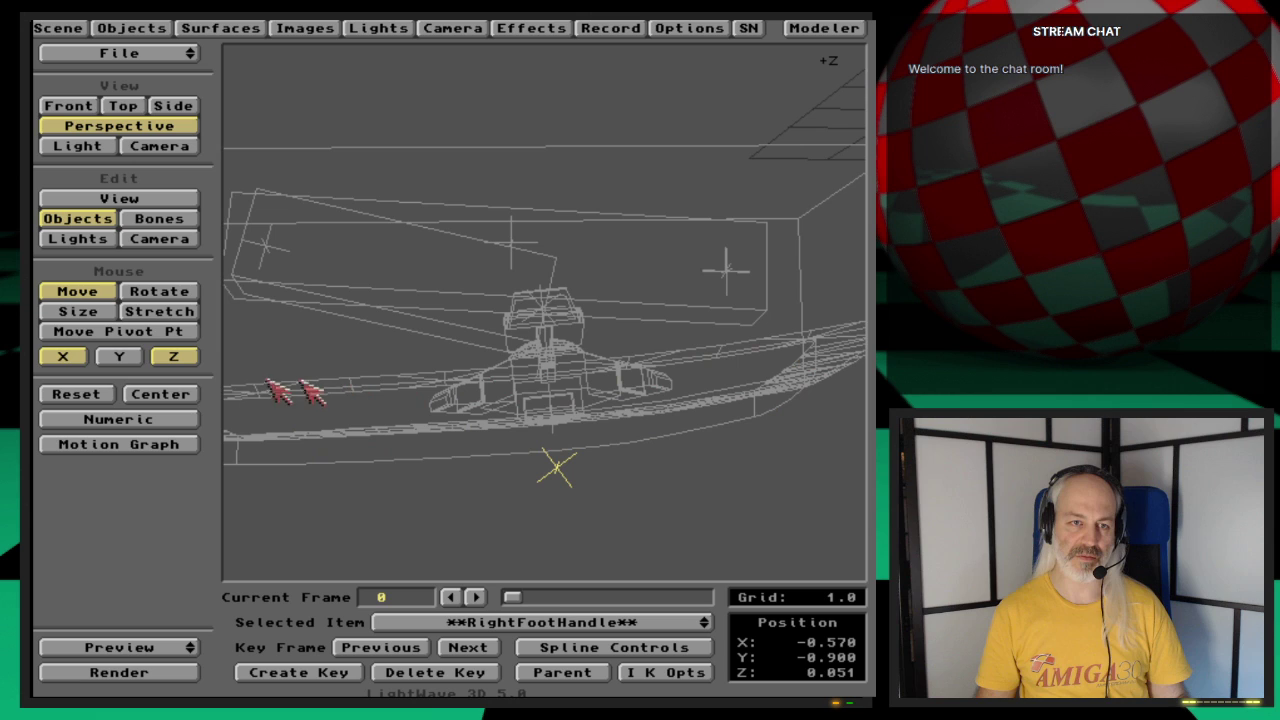
pyautogui.press('v')
pyautogui.moveTo(736, 448); pyautogui.dragTo(762, 458)
pyautogui.moveTo(556, 436); pyautogui.dragTo(560, 434)
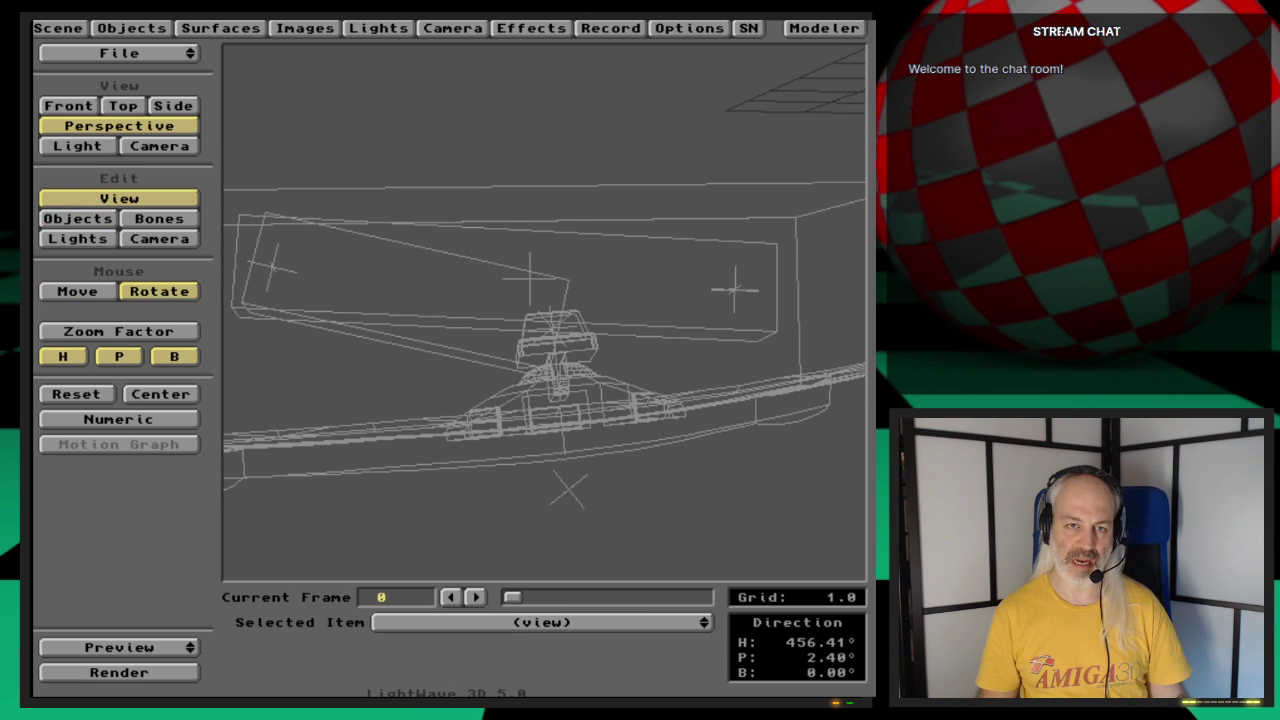
# Step: Set the maximum bank limit of RightGear-KneeTip to 180° in its IK options and key the item at frame 0
pyautogui.press('o')
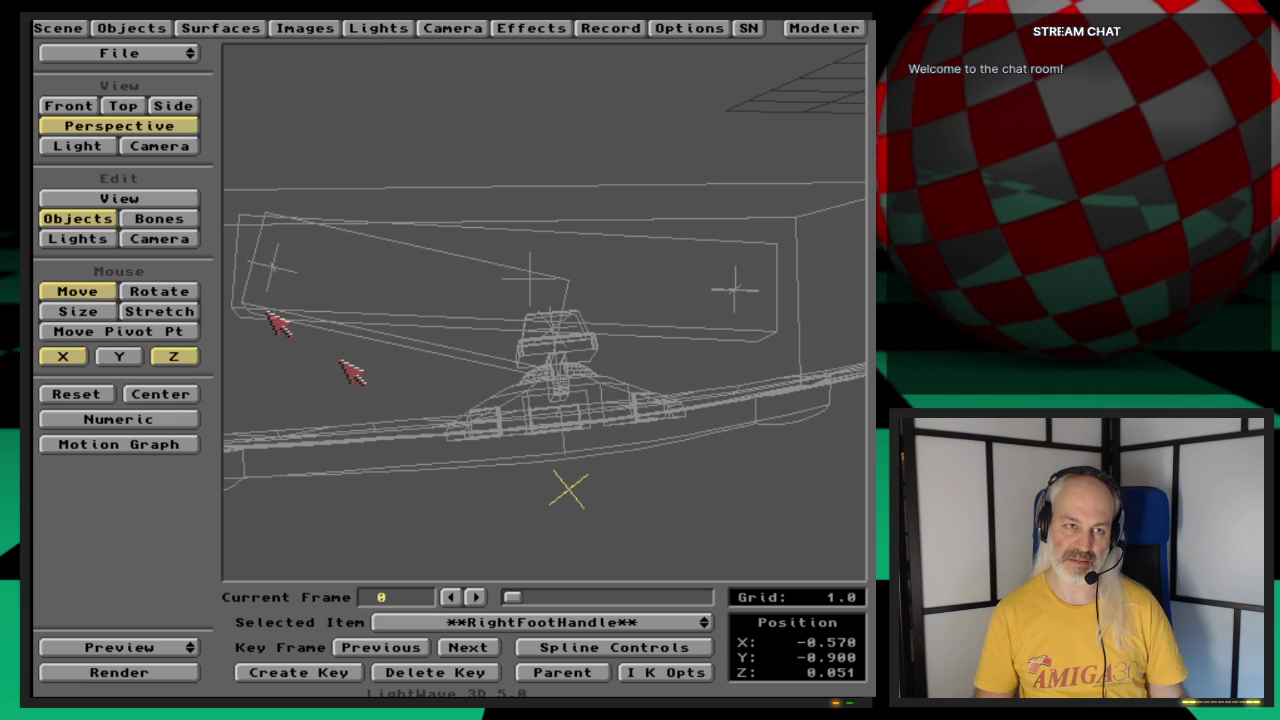
pyautogui.click(660, 625)
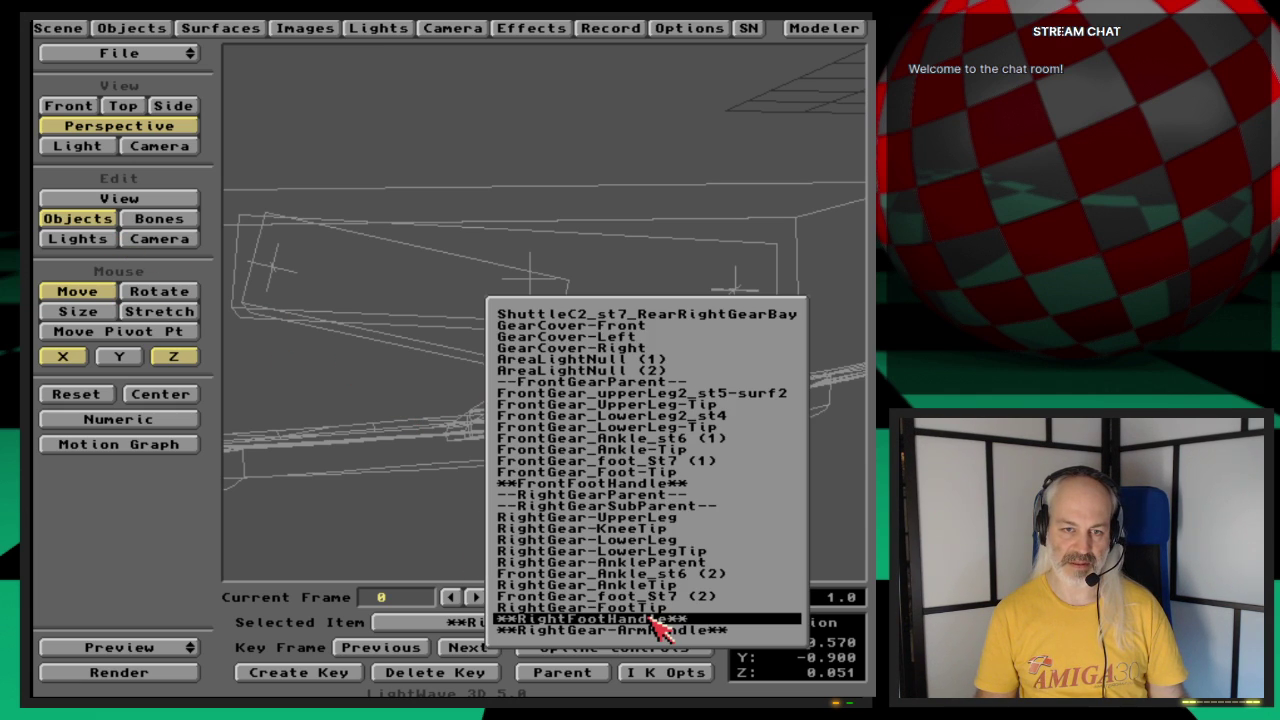
pyautogui.click(705, 540)
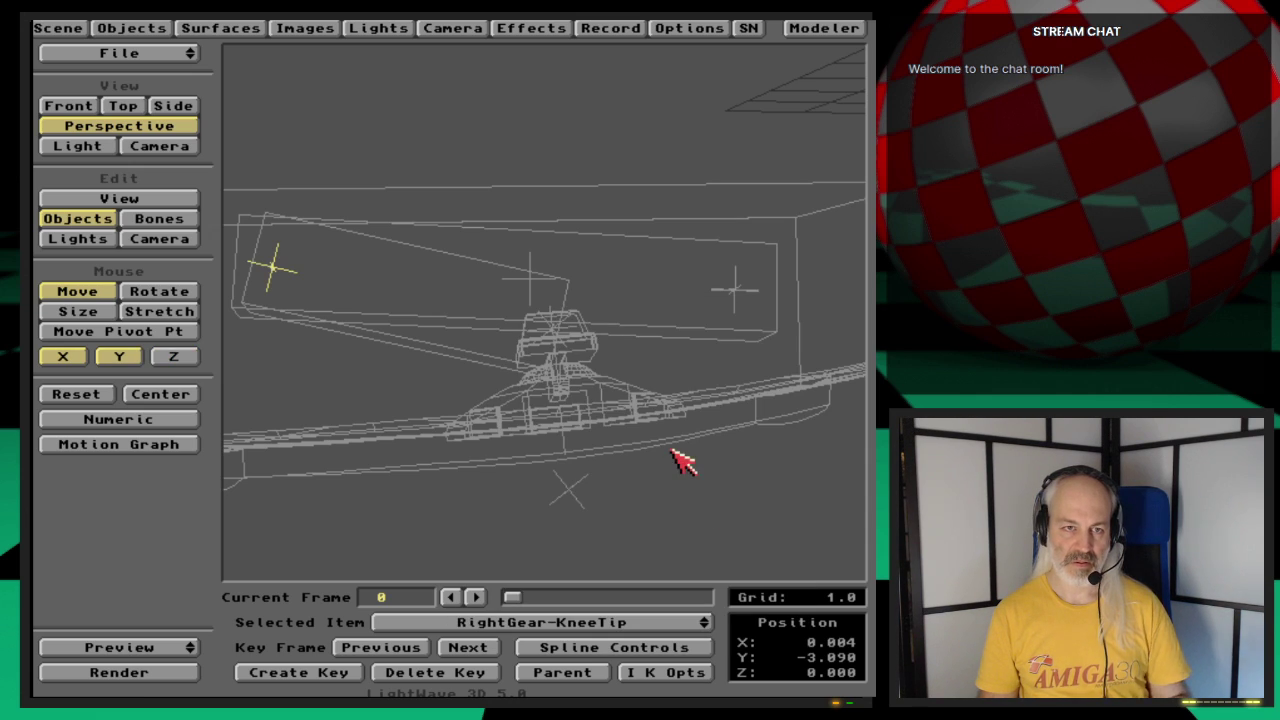
pyautogui.click(697, 677)
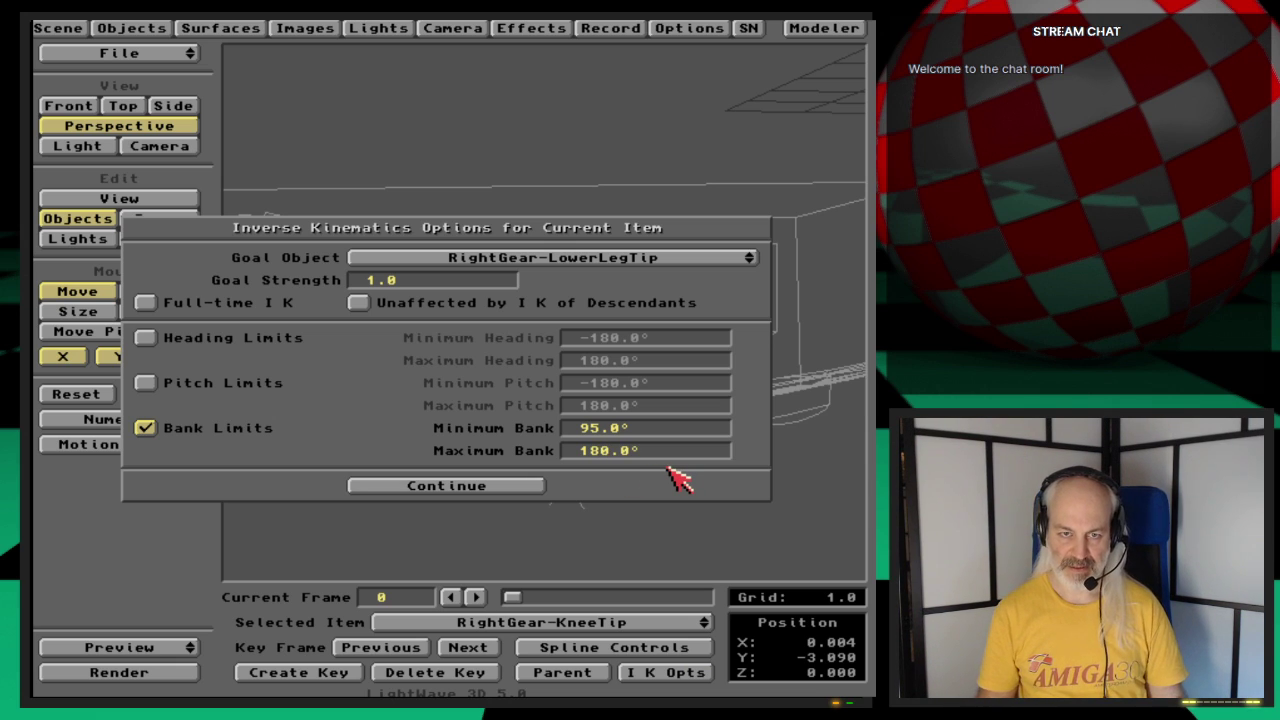
pyautogui.press('Return')
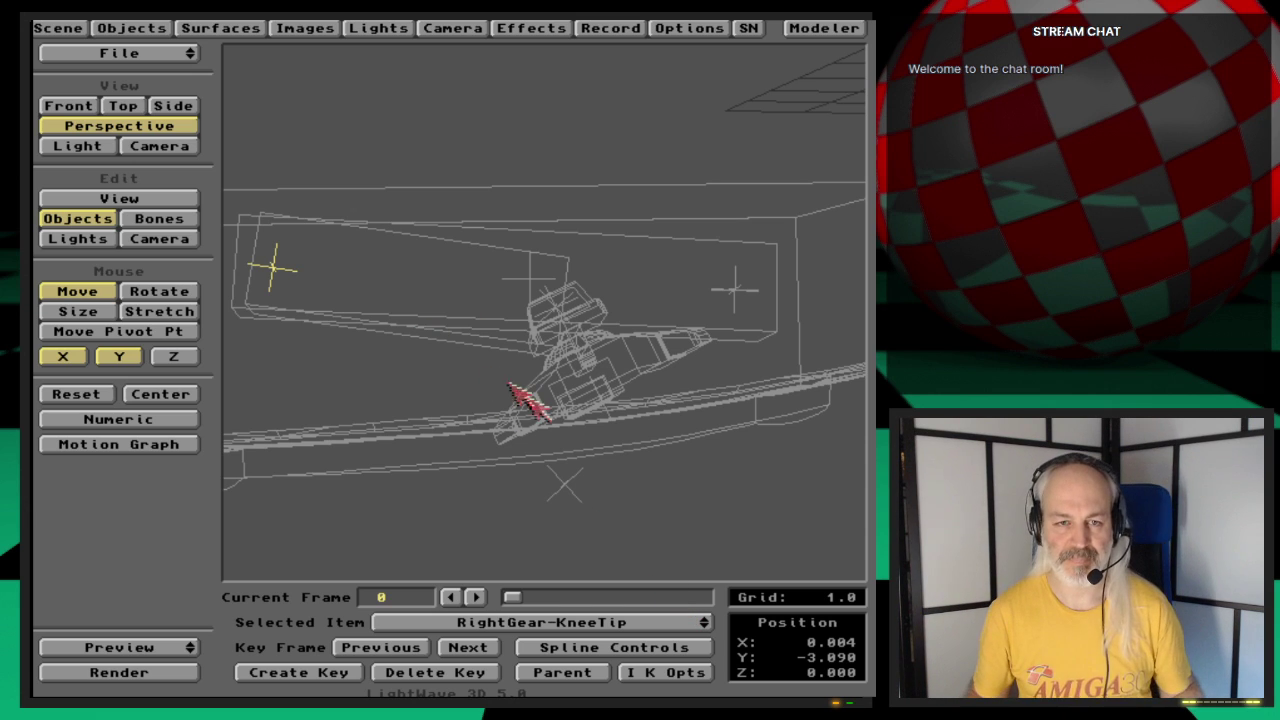
pyautogui.press('Return')
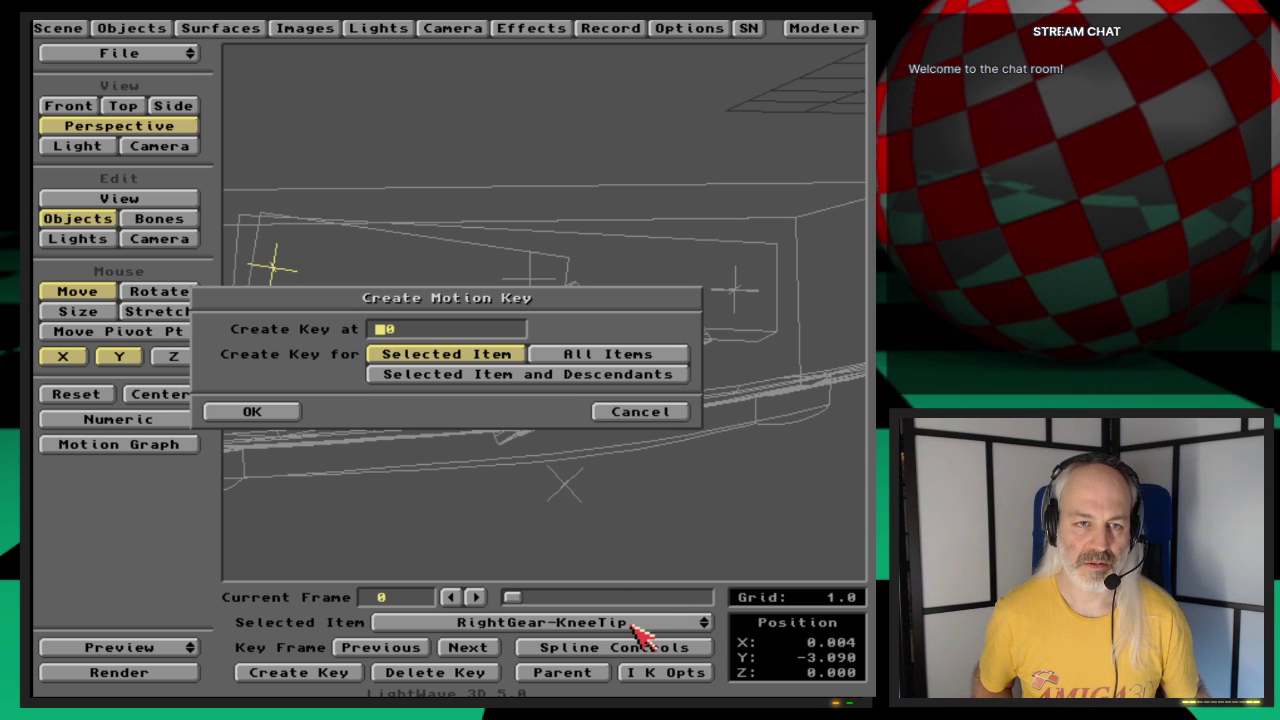
pyautogui.press('Return')
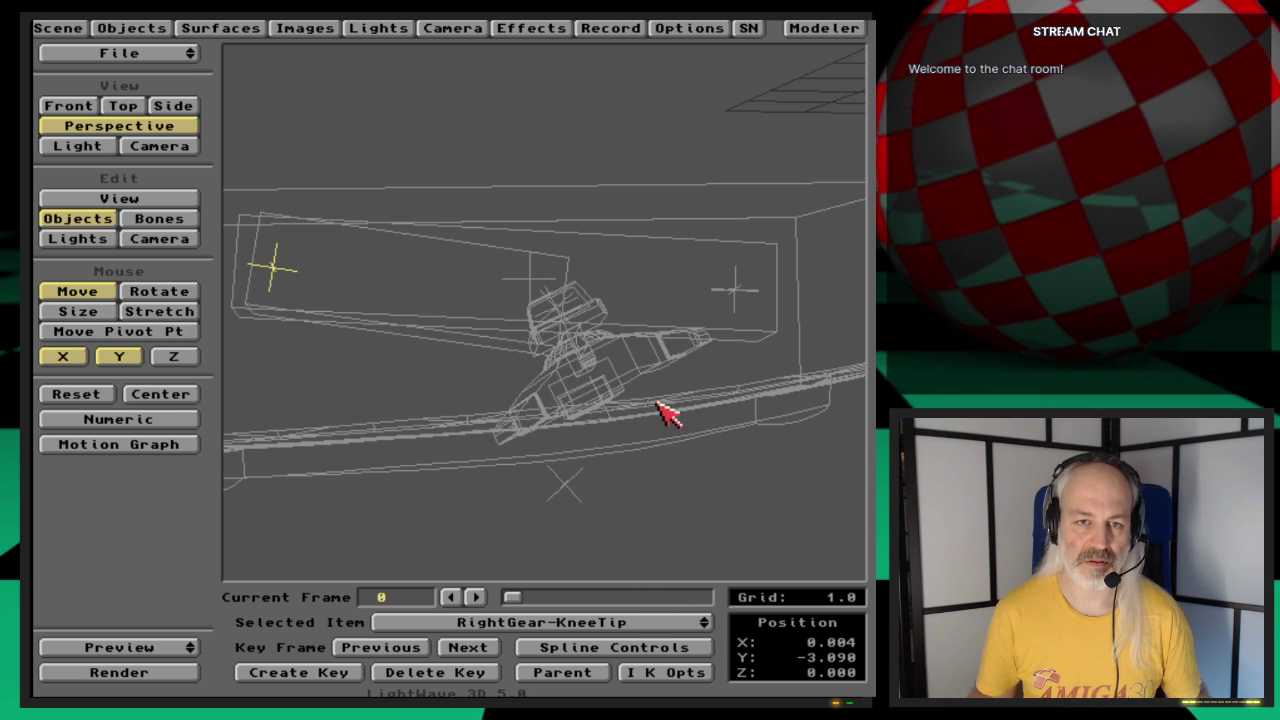
# Step: Move **RightFootHandle** to about X -0.678, Z 0.080 to level the folded foot, and key it at frame 0
pyautogui.click(640, 622)
pyautogui.click(650, 671)
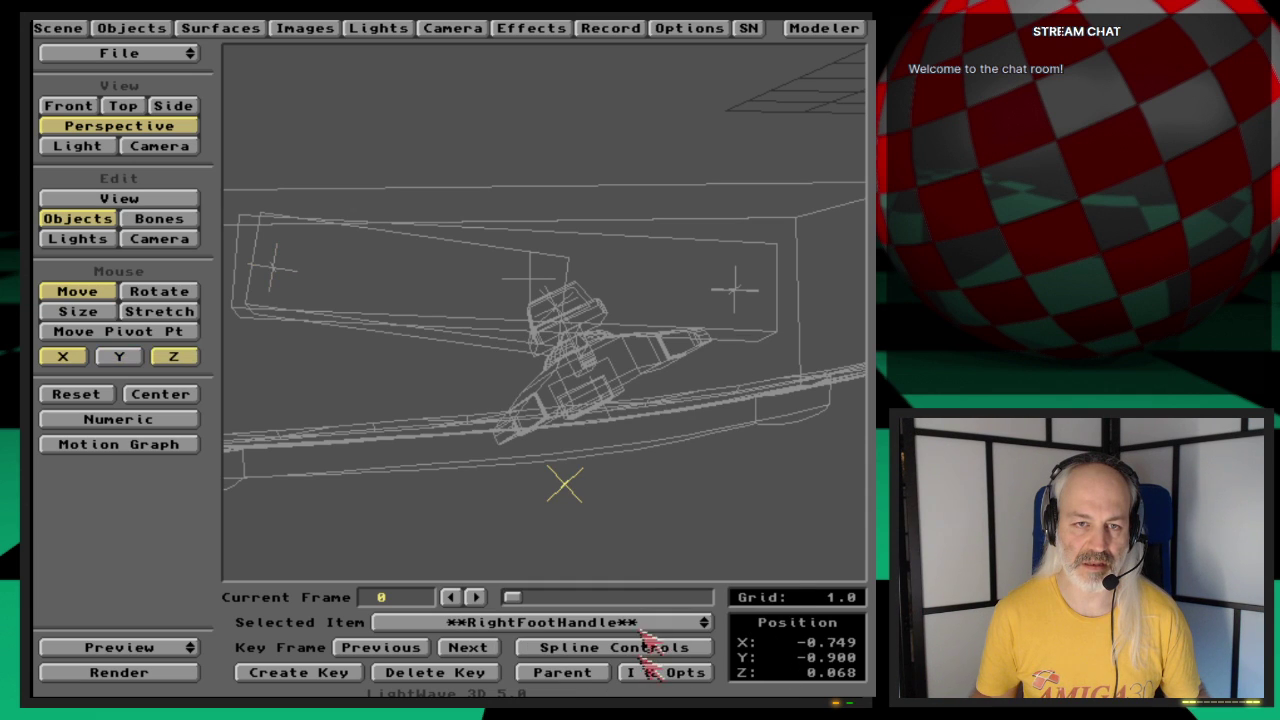
pyautogui.moveTo(640, 530)
pyautogui.mouseDown()
pyautogui.moveTo(629, 536)
pyautogui.moveTo(646, 519)
pyautogui.mouseUp()
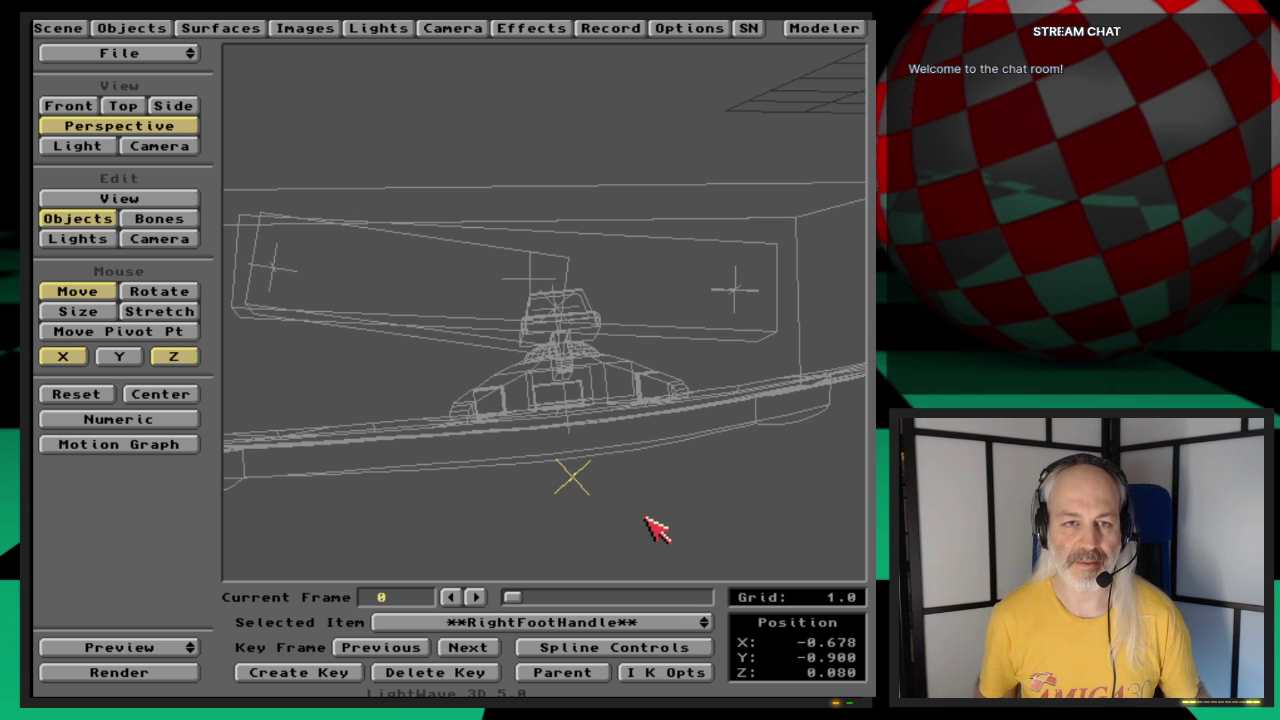
pyautogui.press('Return')
pyautogui.press('Return')
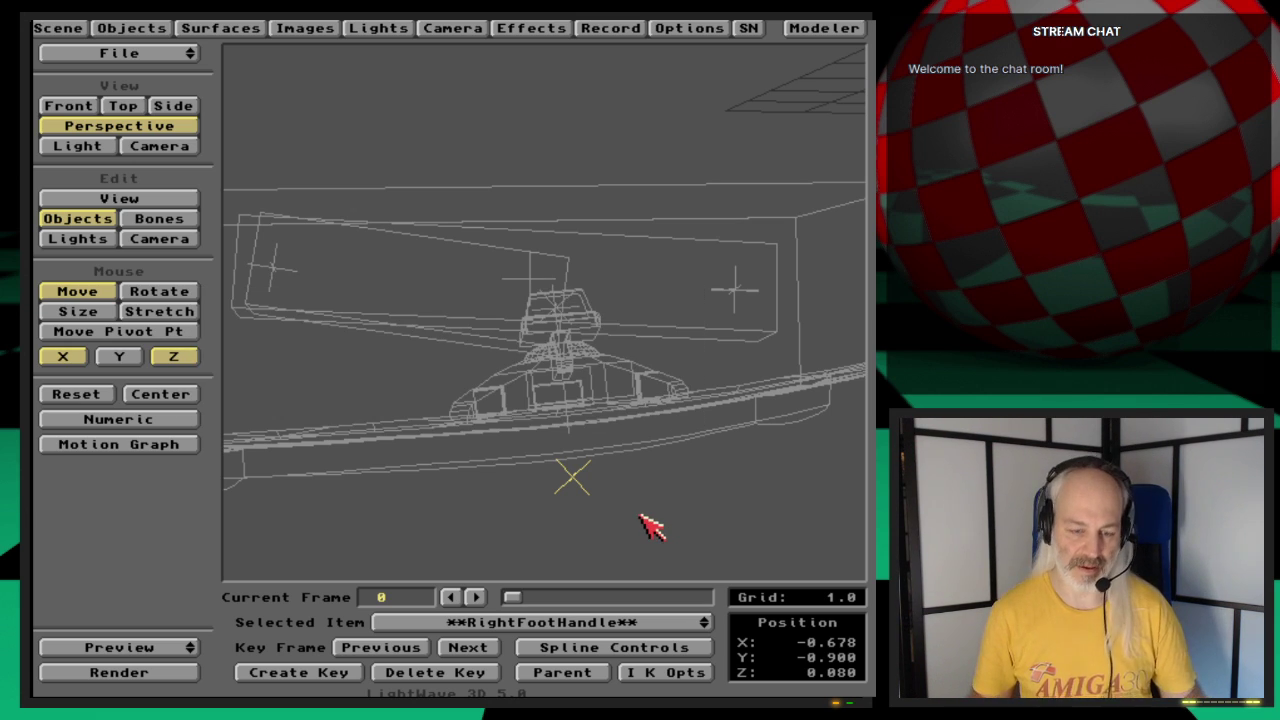
# Step: Check the leg's extension at the **RightGear-ArmHandle** keyframes 50 and 150, and return to frame 0
pyautogui.press(',')
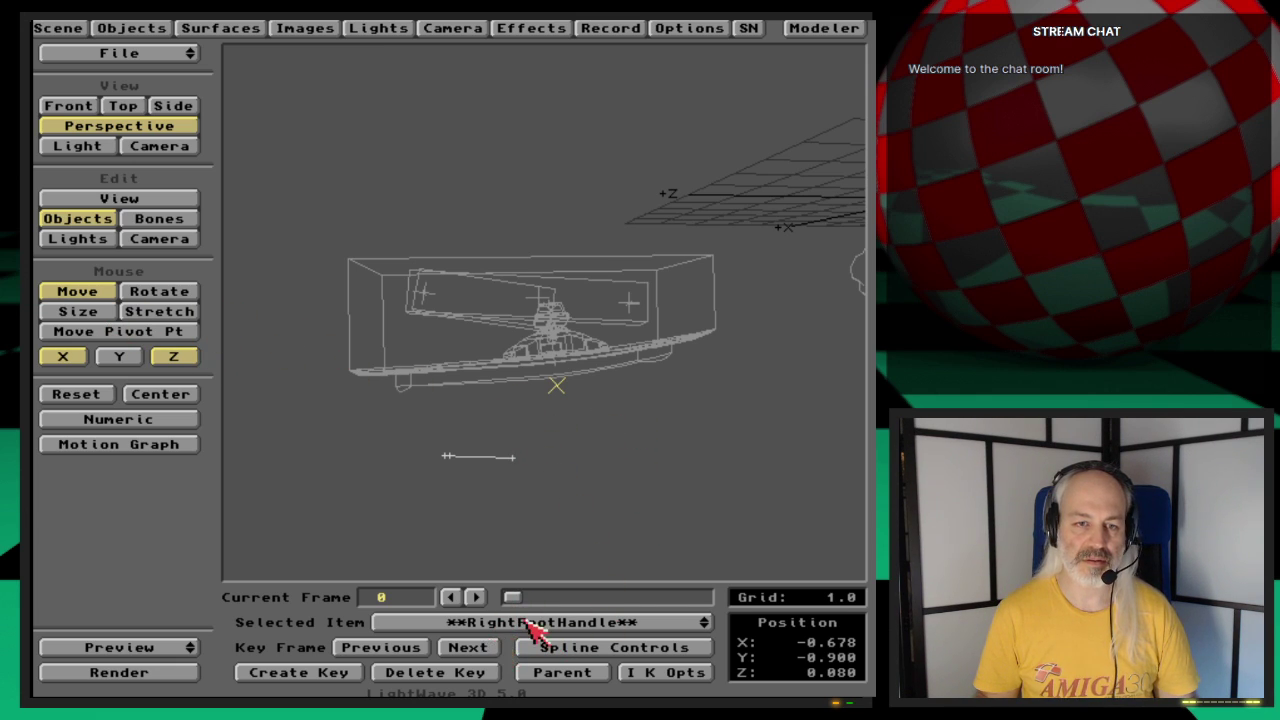
pyautogui.click(484, 648)
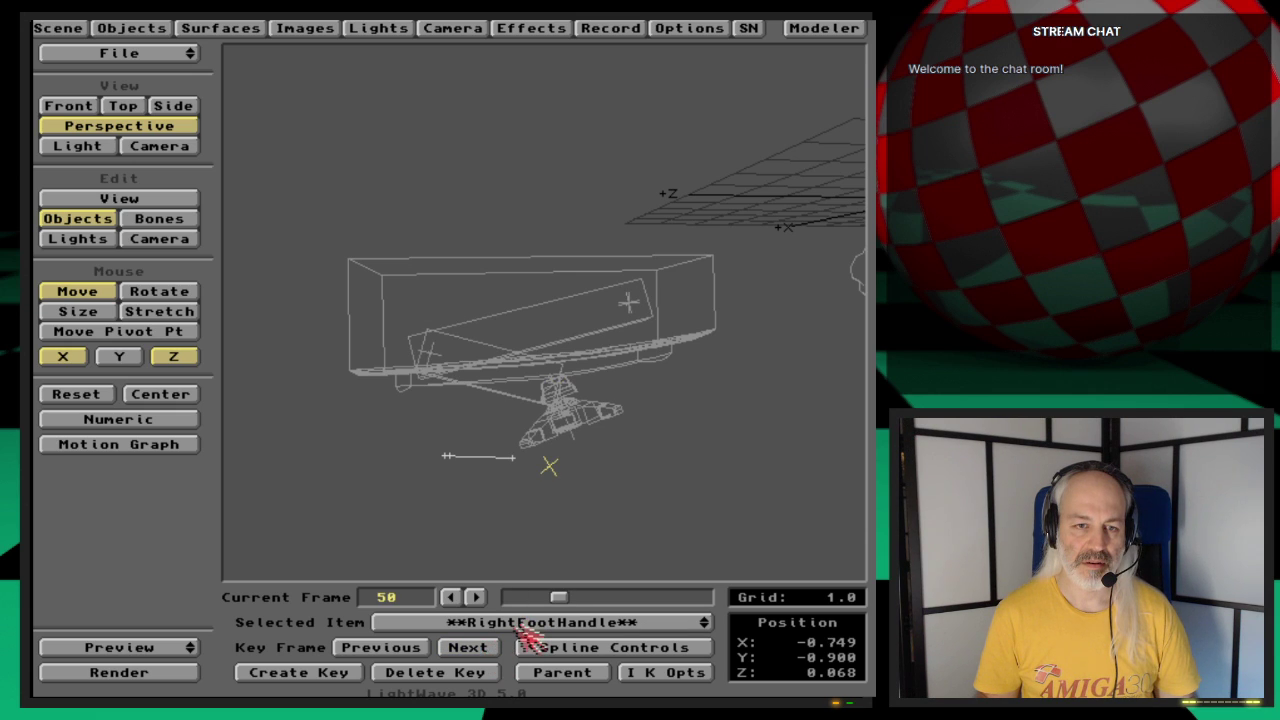
pyautogui.moveTo(525, 637); pyautogui.dragTo(537, 645)
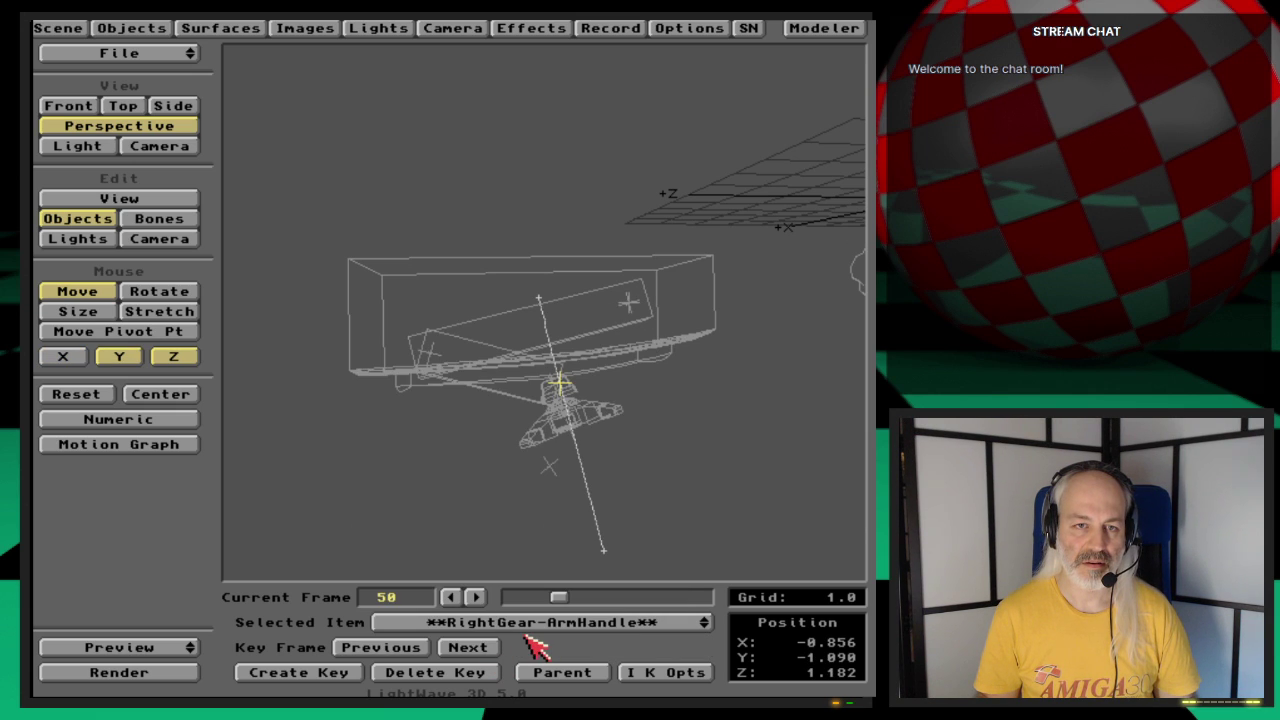
pyautogui.click(452, 648)
pyautogui.click(463, 648)
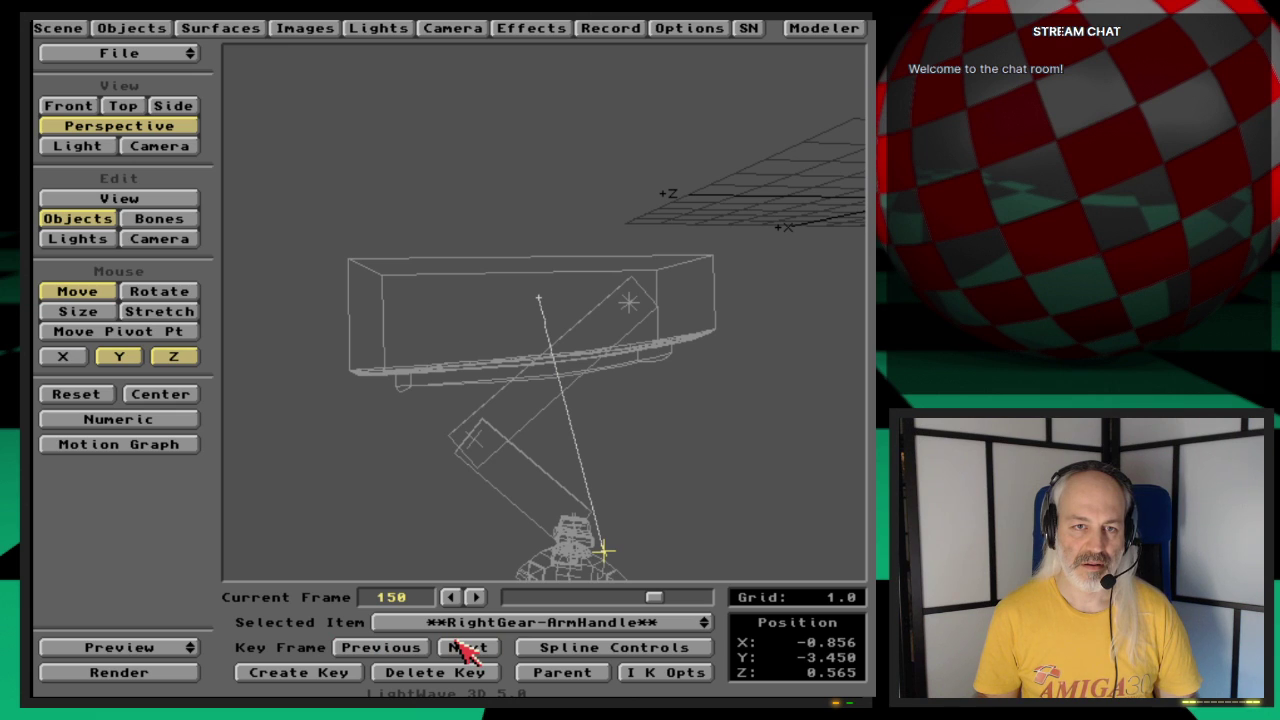
pyautogui.moveTo(660, 600); pyautogui.dragTo(505, 600)
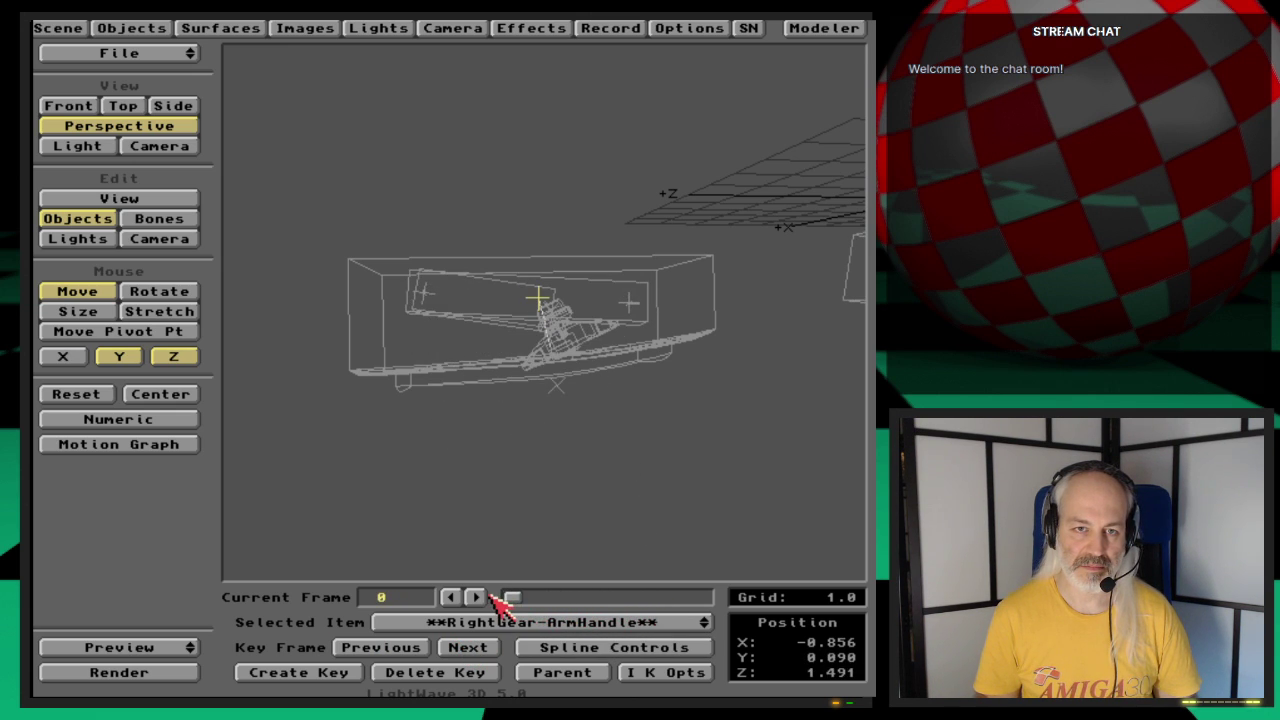
# Step: Move **RightFootHandle** to about X -0.673, Z 0.029, key it at frame 0, and compare the foot between frames 0 and 1
pyautogui.click(612, 621)
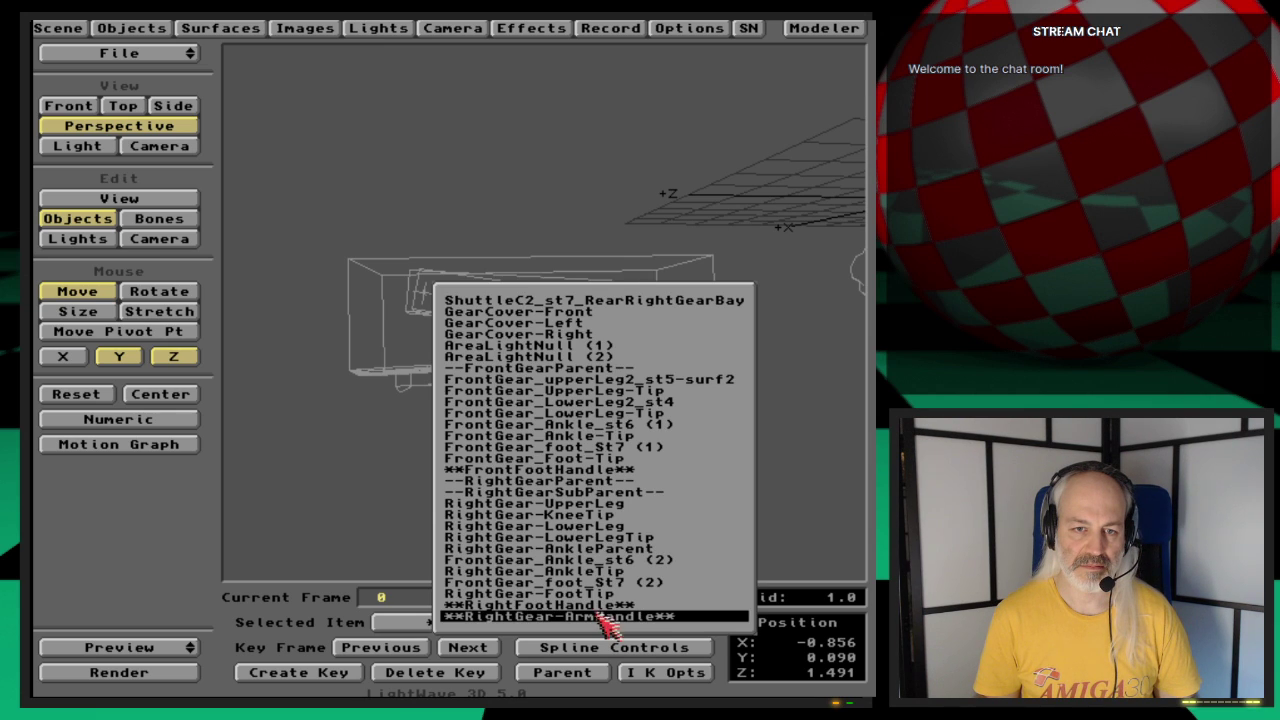
pyautogui.click(603, 605)
pyautogui.moveTo(603, 492)
pyautogui.mouseDown()
pyautogui.moveTo(605, 480)
pyautogui.moveTo(606, 506)
pyautogui.moveTo(601, 492)
pyautogui.mouseUp()
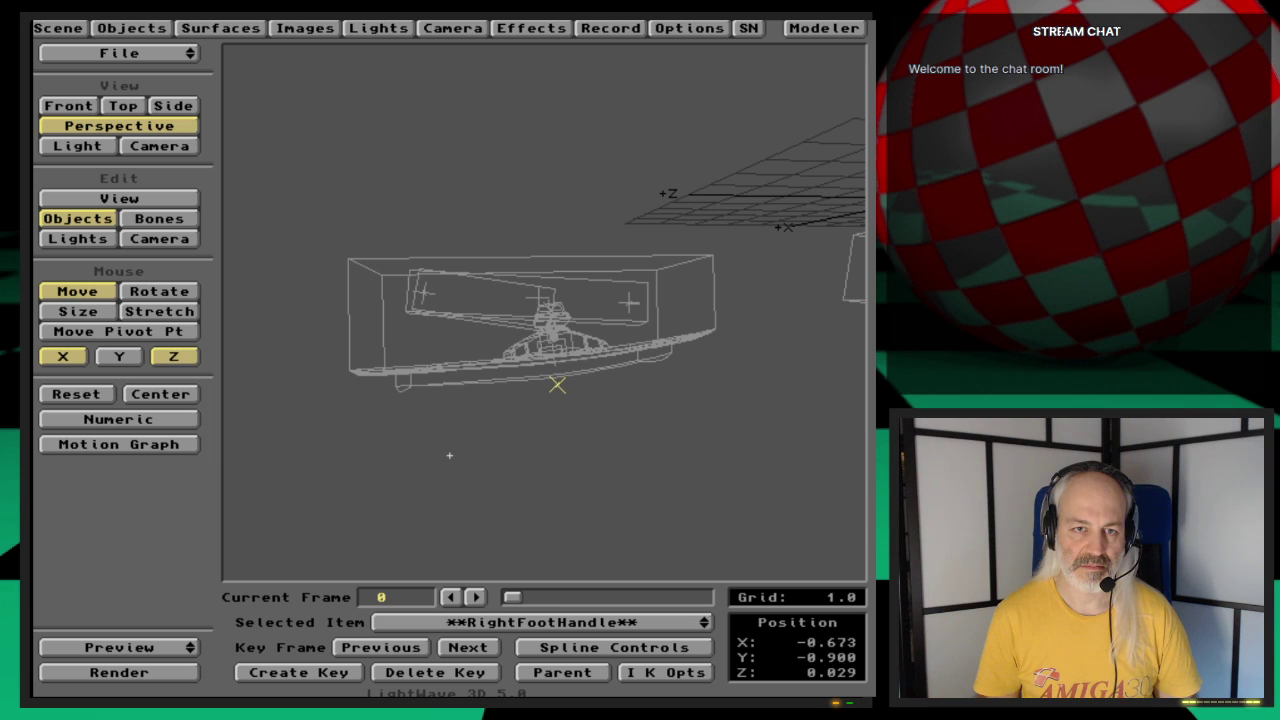
pyautogui.press('Return')
pyautogui.press('Return')
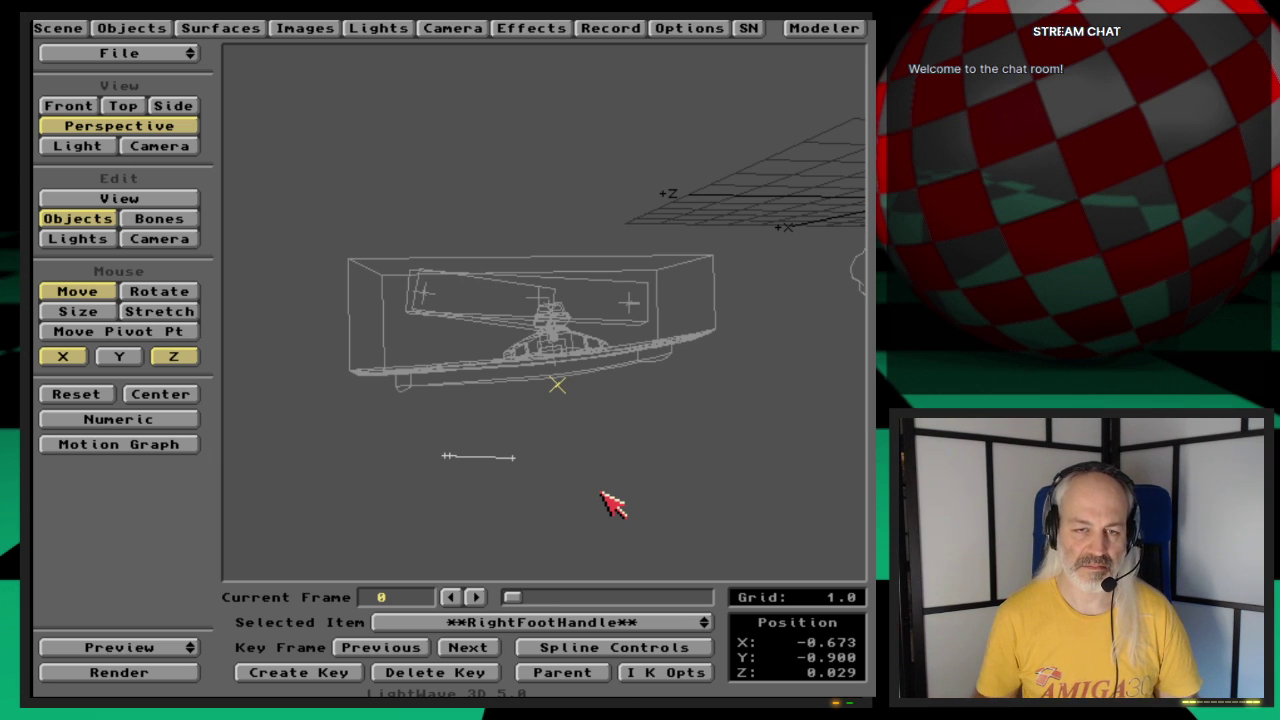
pyautogui.press('Right')
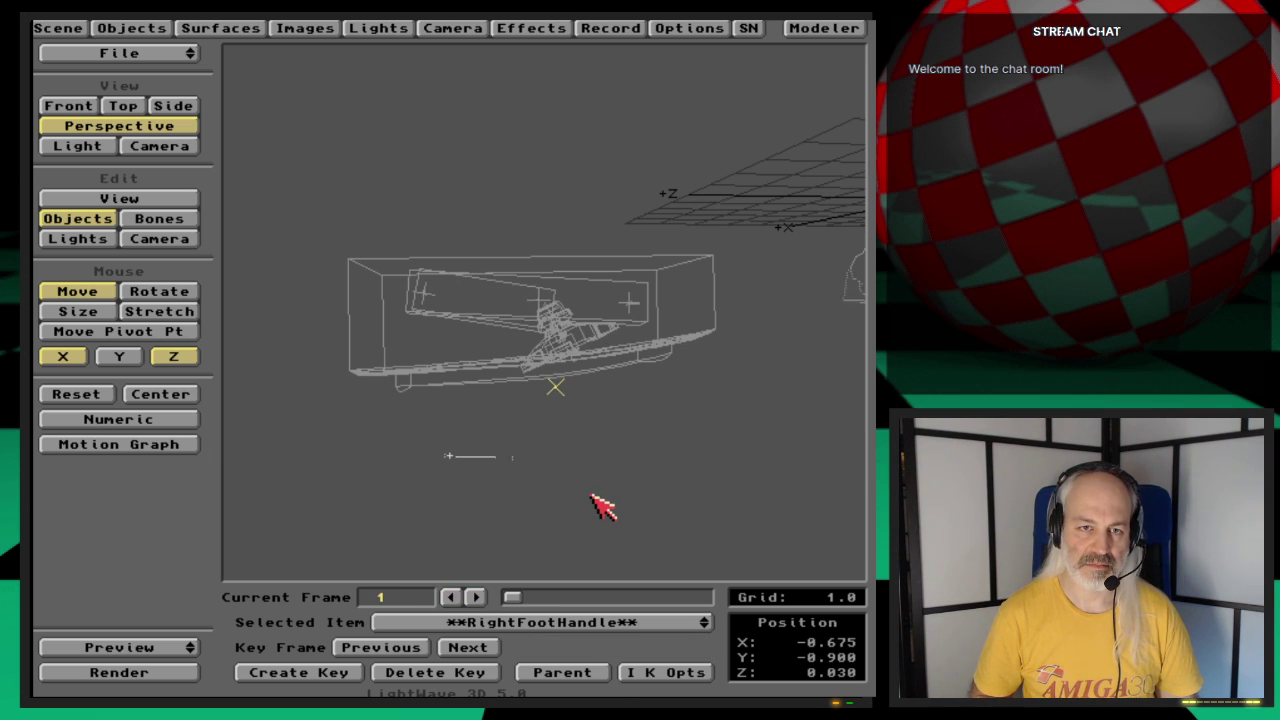
pyautogui.press('Left')
pyautogui.press('Left')
pyautogui.press('Right')
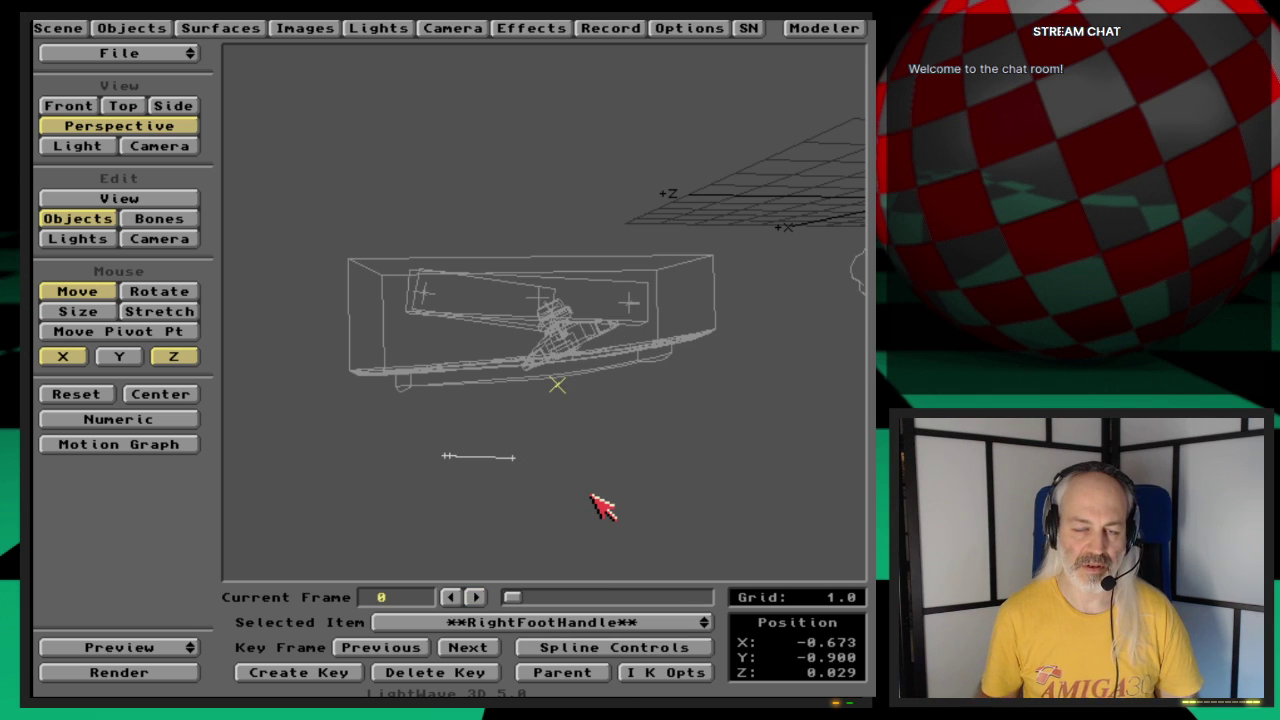
# Step: Turn on Full-time IK for RightGear-FootTip in its IK options, with **RightFootHandle** as the goal object
pyautogui.click(600, 624)
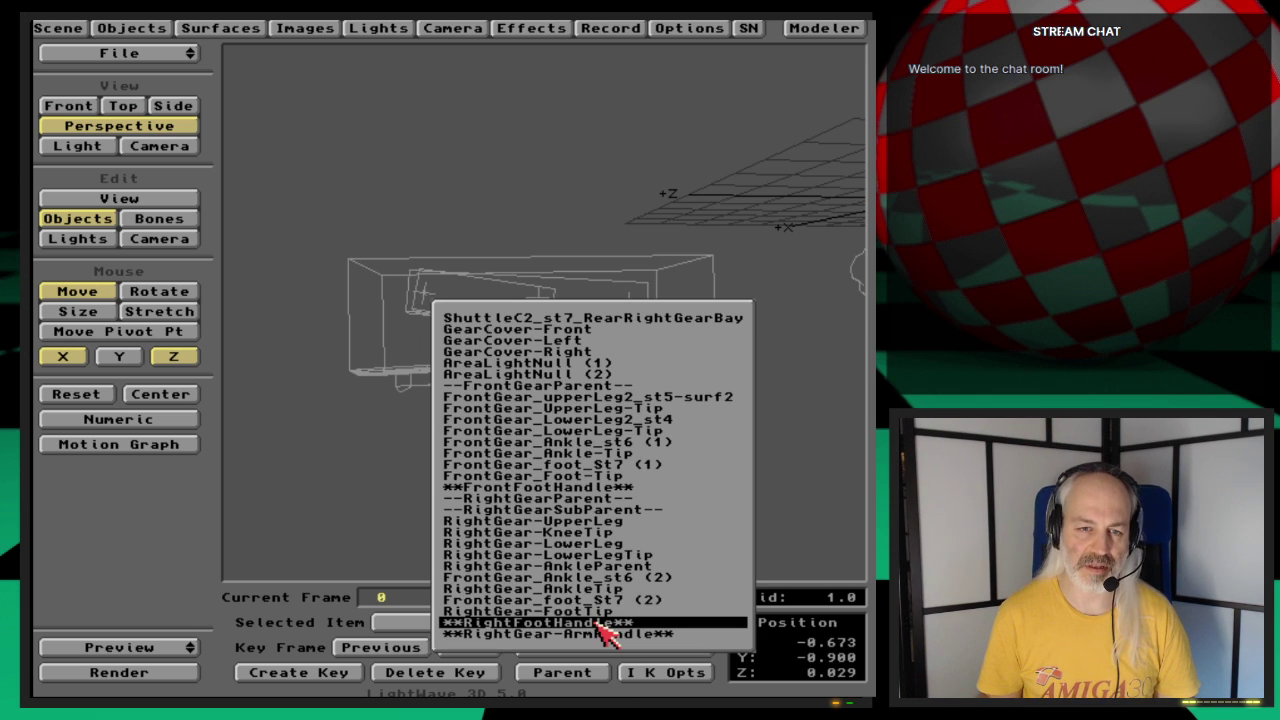
pyautogui.click(653, 612)
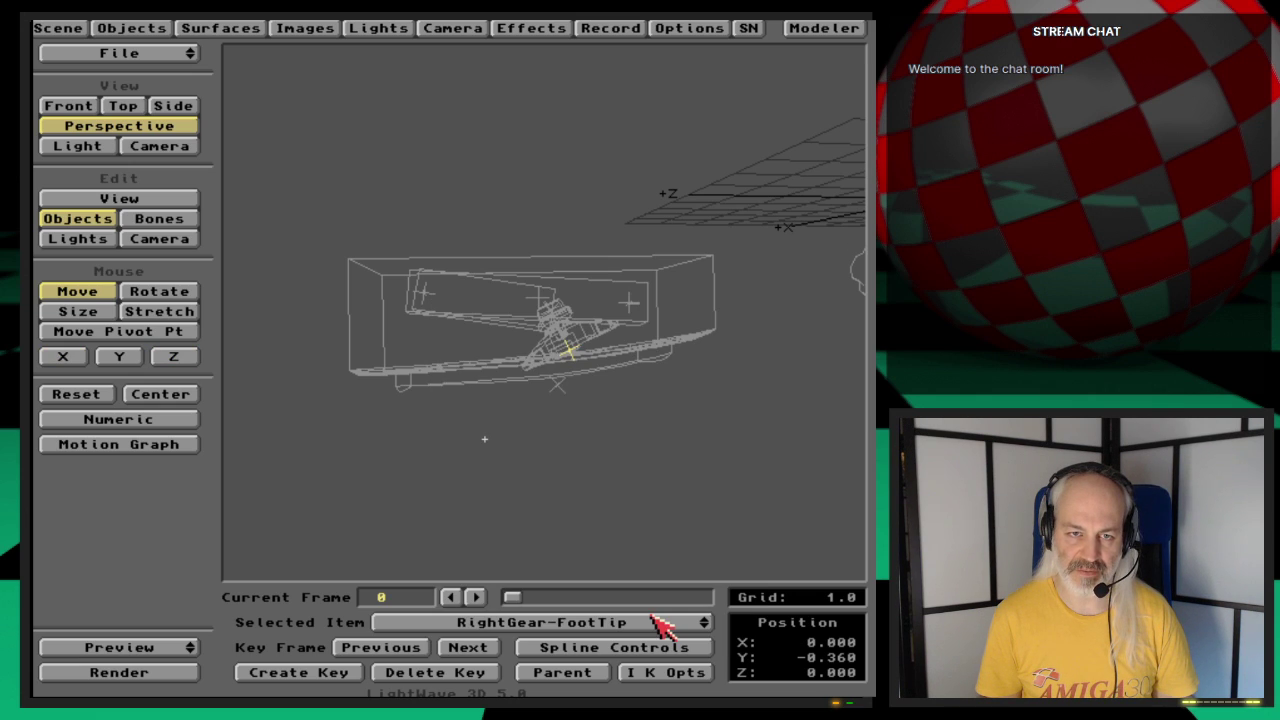
pyautogui.click(664, 673)
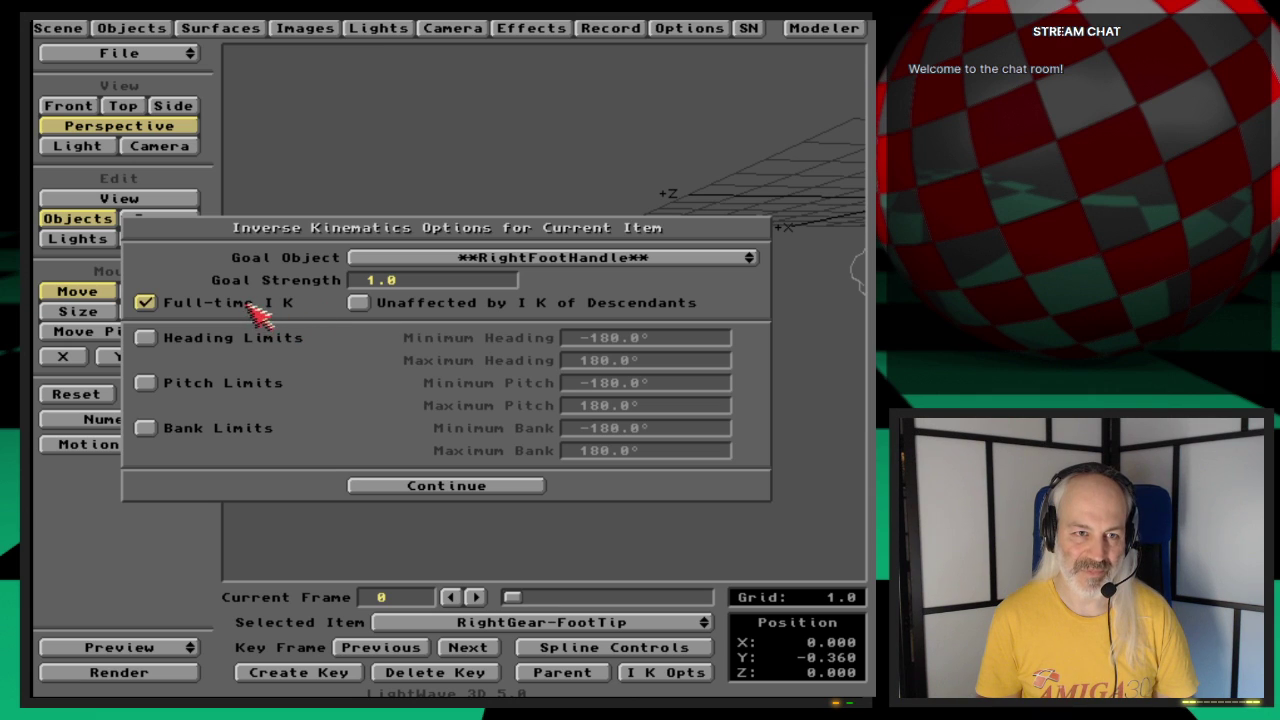
pyautogui.click(493, 484)
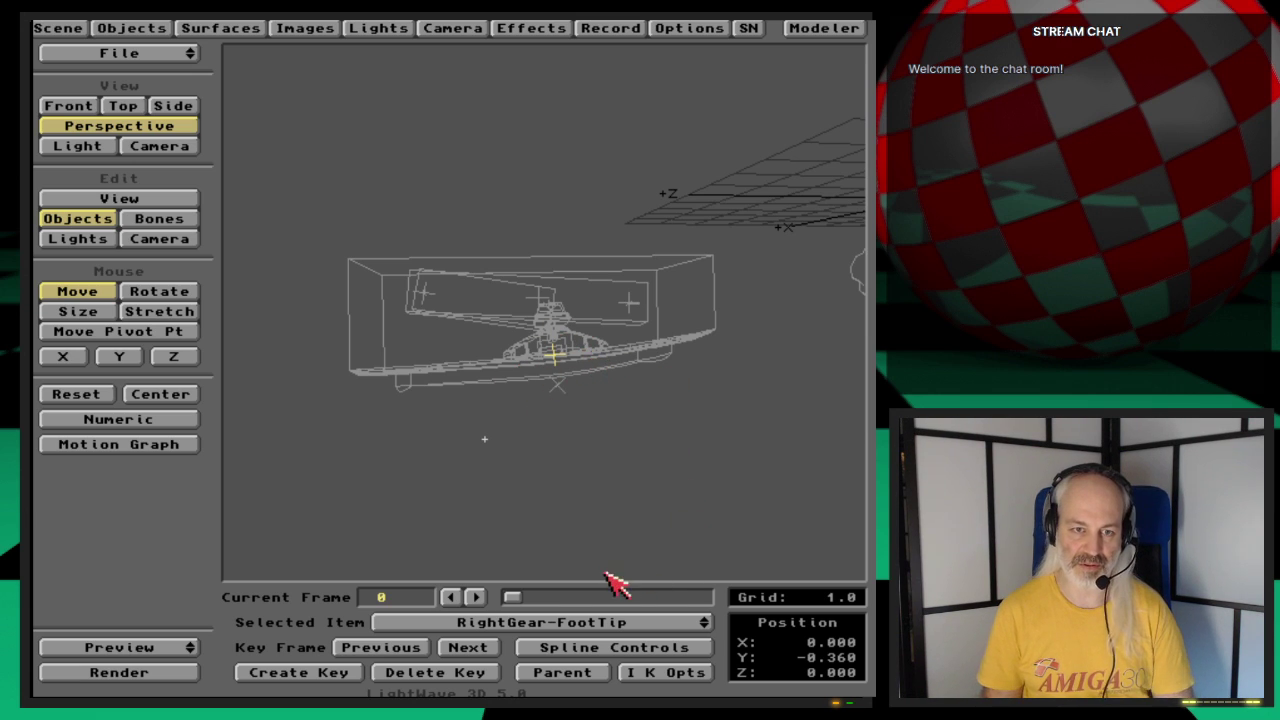
# Step: Scrub to frame 99 and centre the view on RightGear-FootTip to examine the foot with the leg partly extended
pyautogui.moveTo(513, 594); pyautogui.dragTo(604, 597)
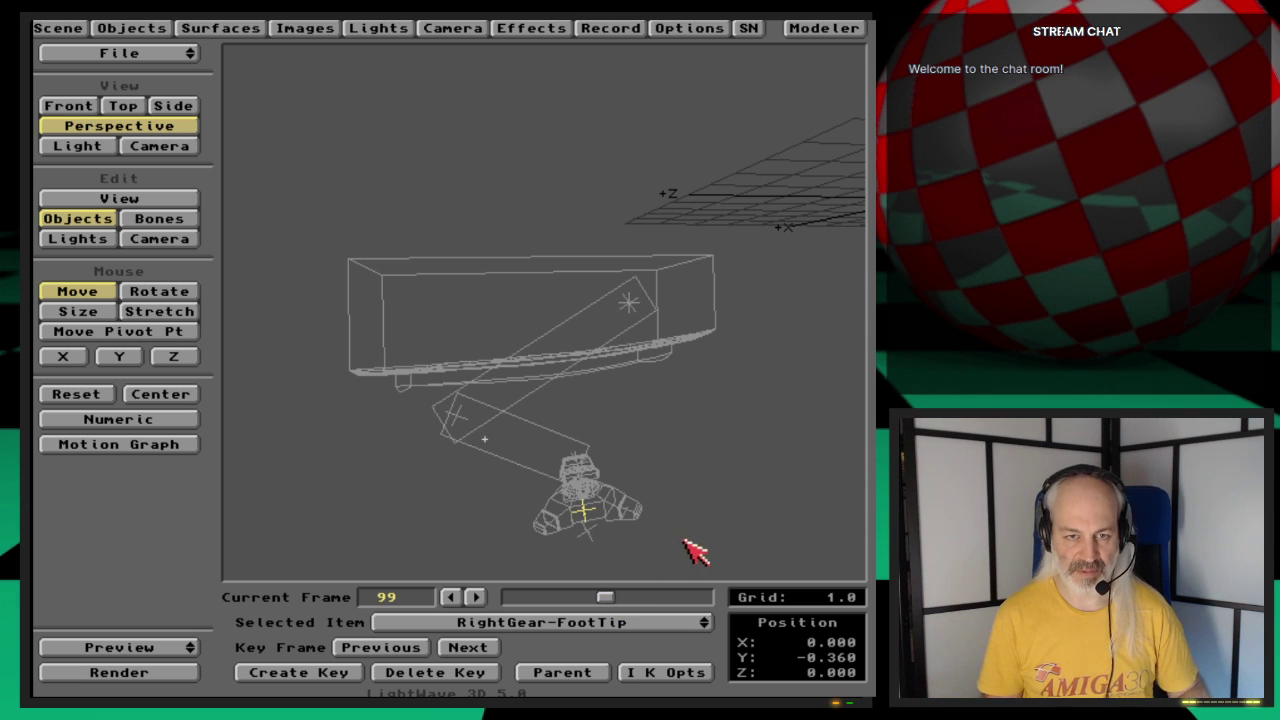
pyautogui.press('v')
pyautogui.moveTo(681, 535)
pyautogui.mouseDown()
pyautogui.moveTo(655, 605)
pyautogui.moveTo(708, 622)
pyautogui.moveTo(686, 537)
pyautogui.mouseUp()
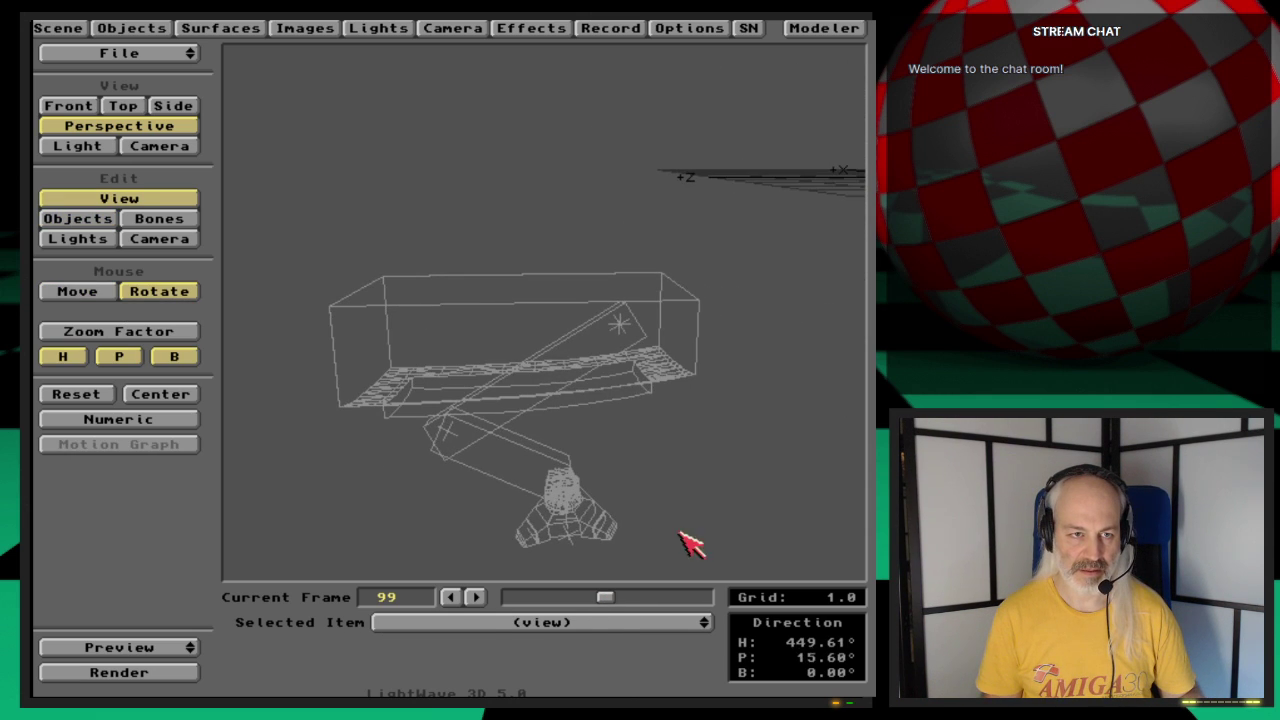
pyautogui.press('o')
pyautogui.click(178, 398)
pyautogui.click(170, 397)
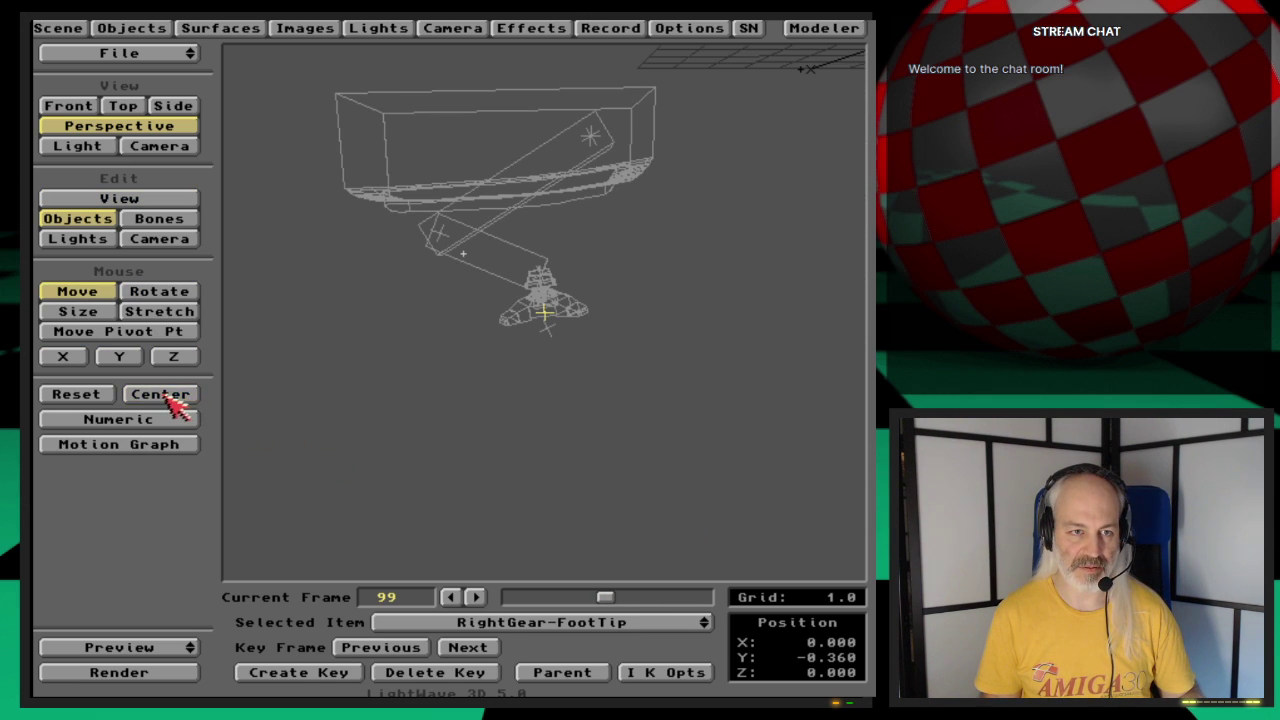
# Step: Rotate and shift the perspective view around RightGear-FootTip to examine the foot's tilt at frame 99
pyautogui.press('.')
pyautogui.press('.')
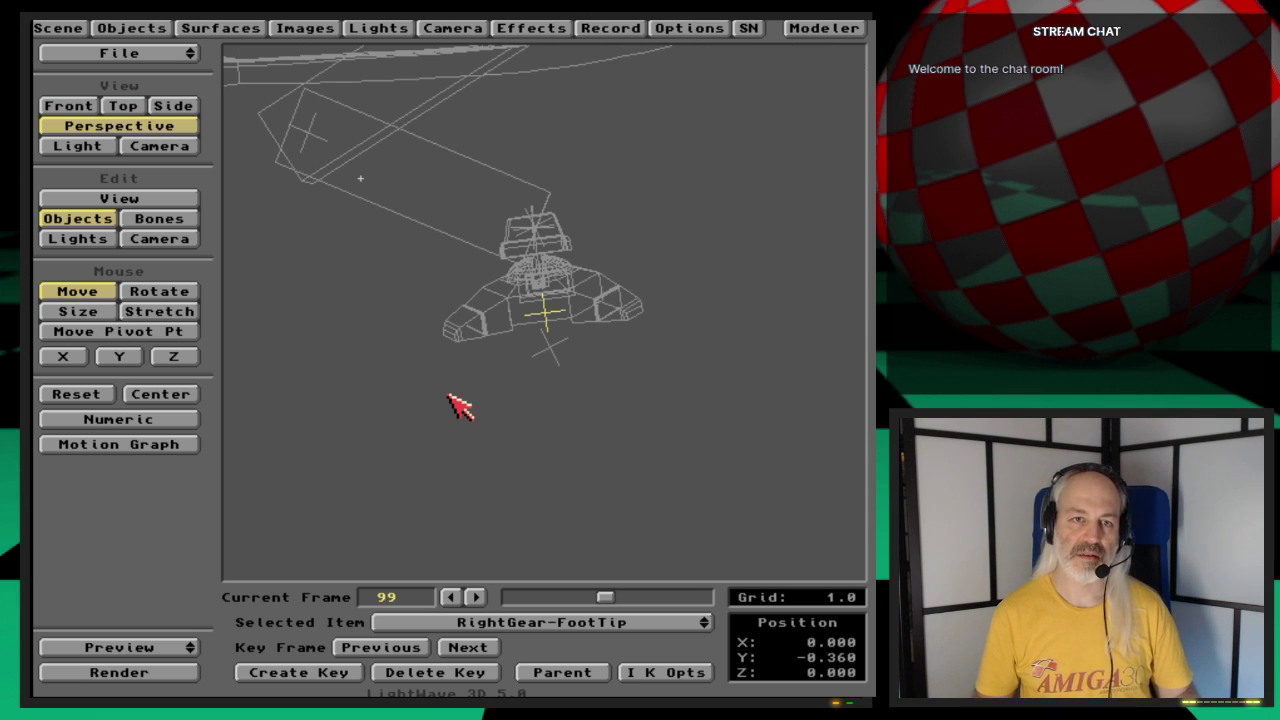
pyautogui.press(',')
pyautogui.press('v')
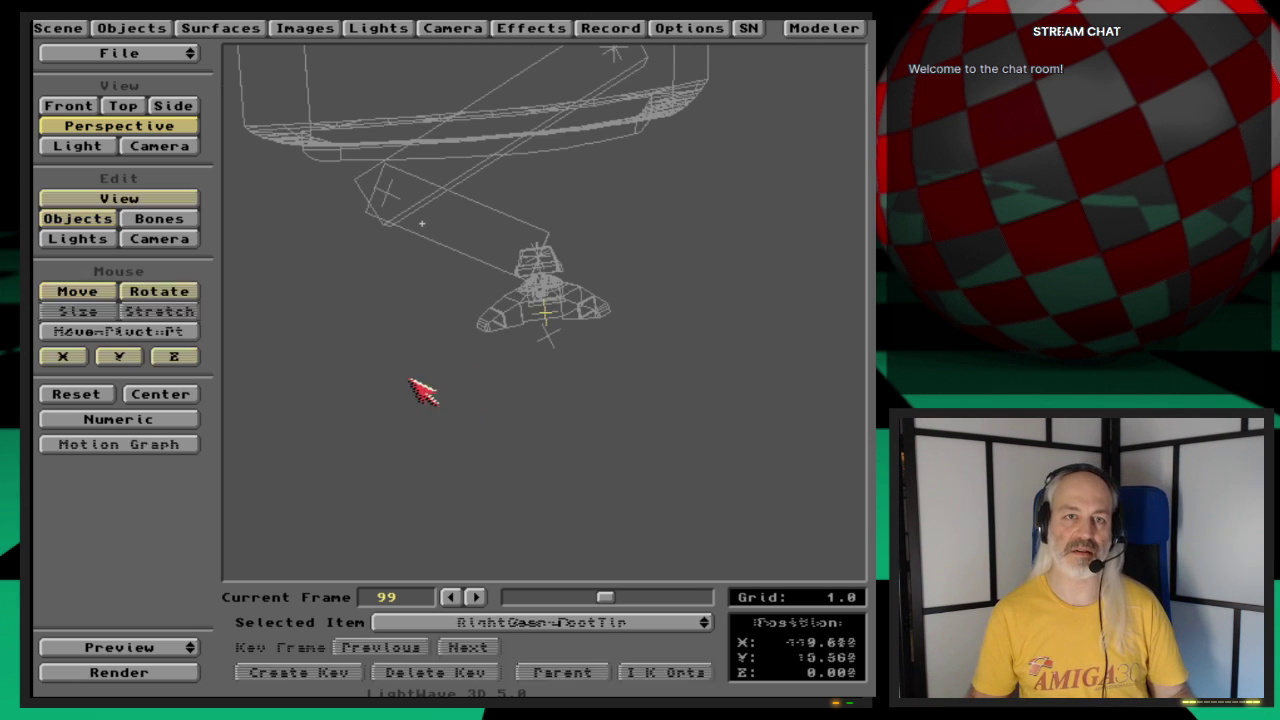
pyautogui.moveTo(423, 386)
pyautogui.mouseDown()
pyautogui.moveTo(485, 391)
pyautogui.moveTo(443, 380)
pyautogui.mouseUp()
pyautogui.press('o')
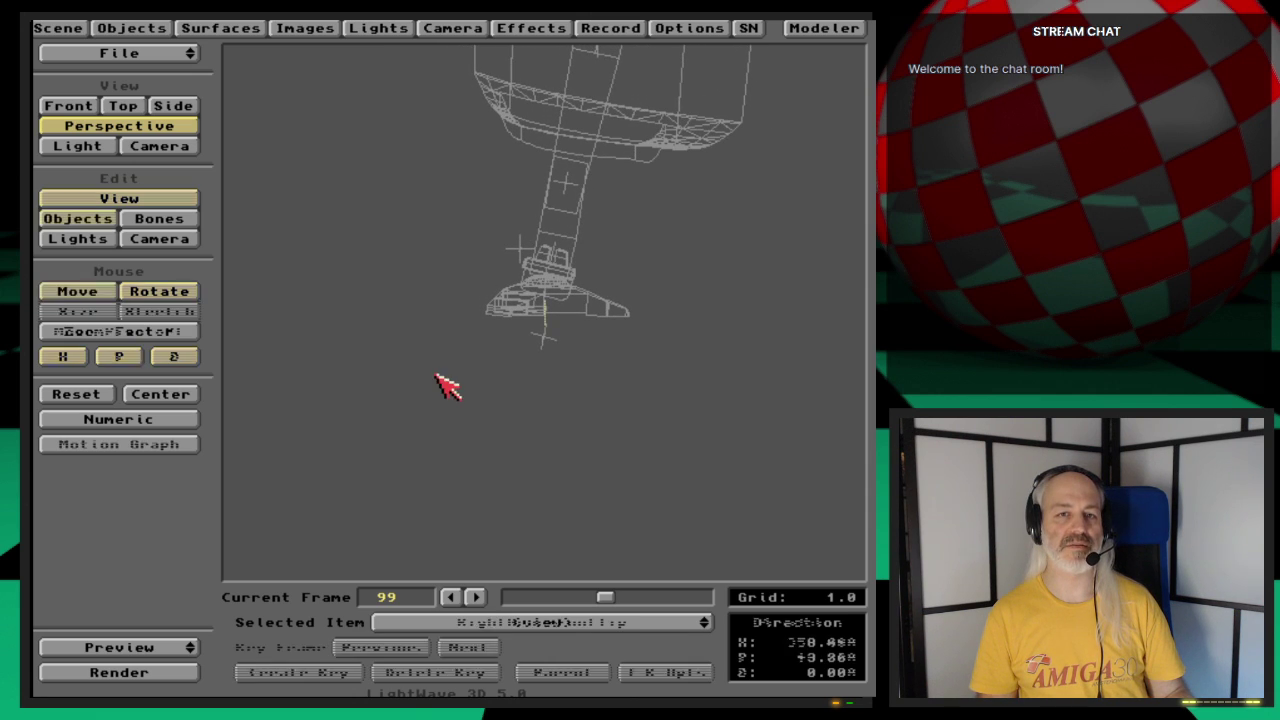
pyautogui.press('v')
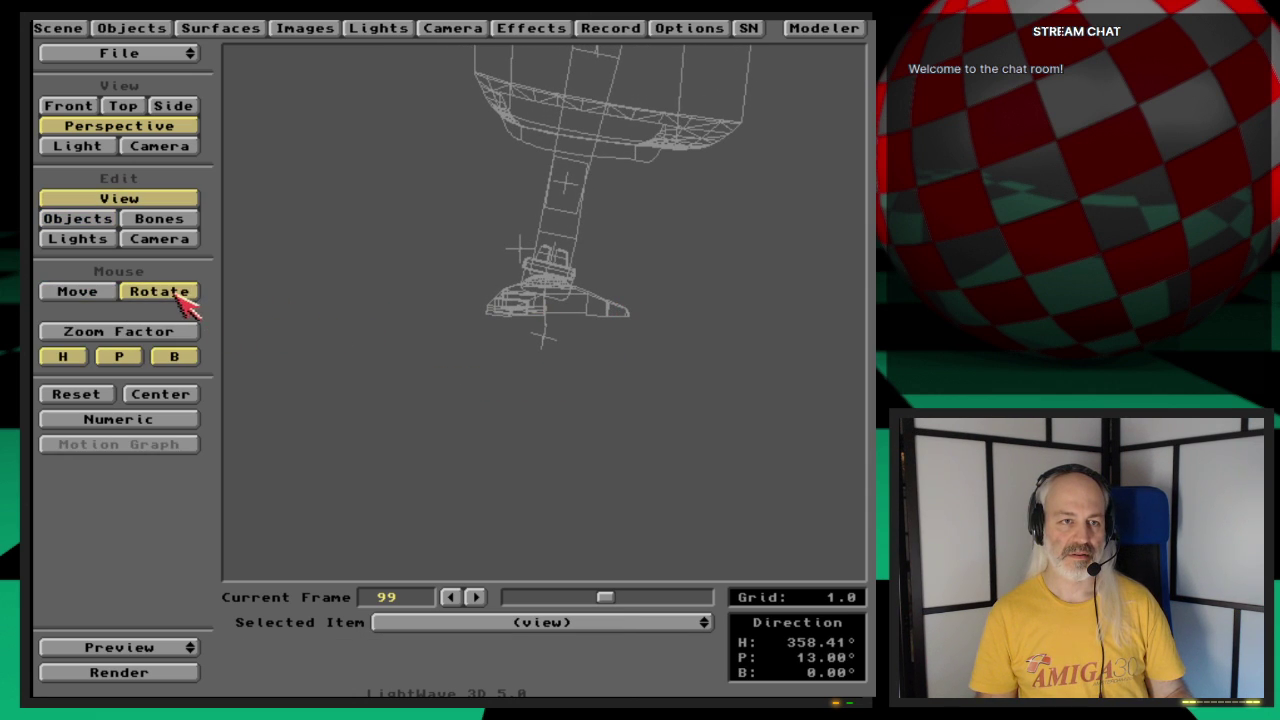
pyautogui.click(98, 291)
pyautogui.moveTo(530, 300); pyautogui.dragTo(530, 375)
pyautogui.press('o')
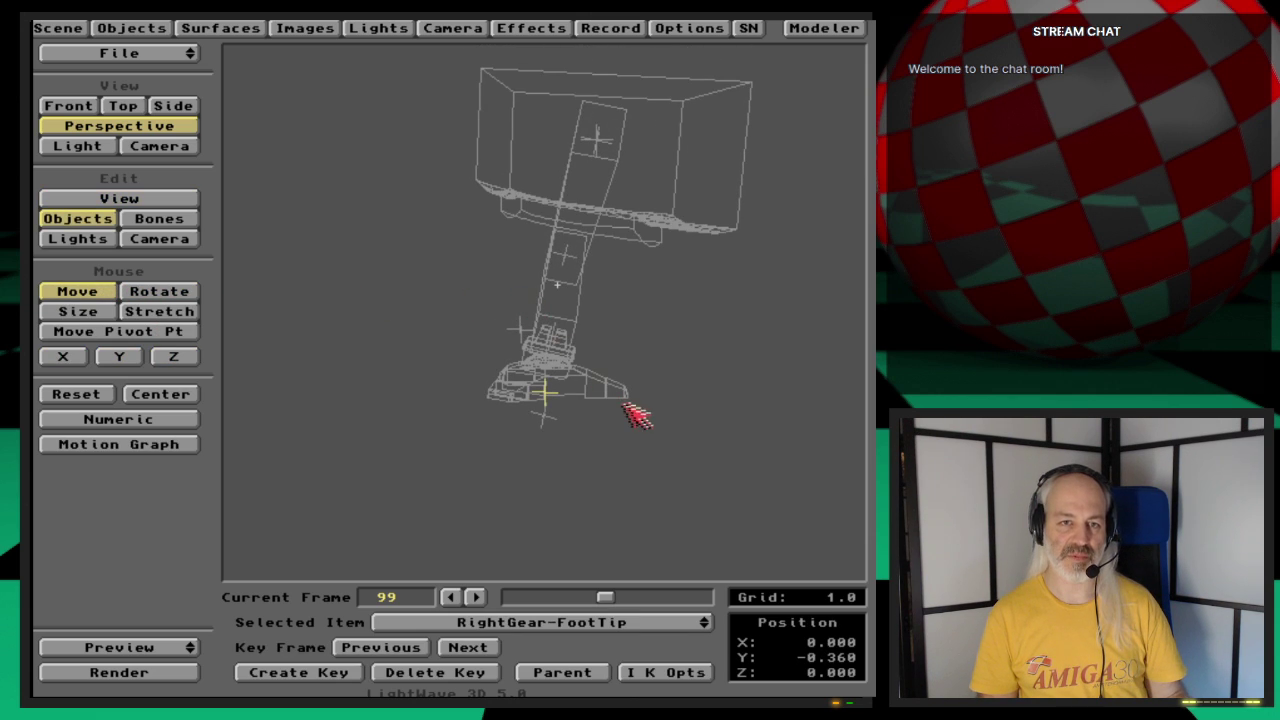
# Step: Scrub to frame 171 and orbit around the extended leg to examine the foot's angle
pyautogui.moveTo(606, 597); pyautogui.dragTo(676, 603)
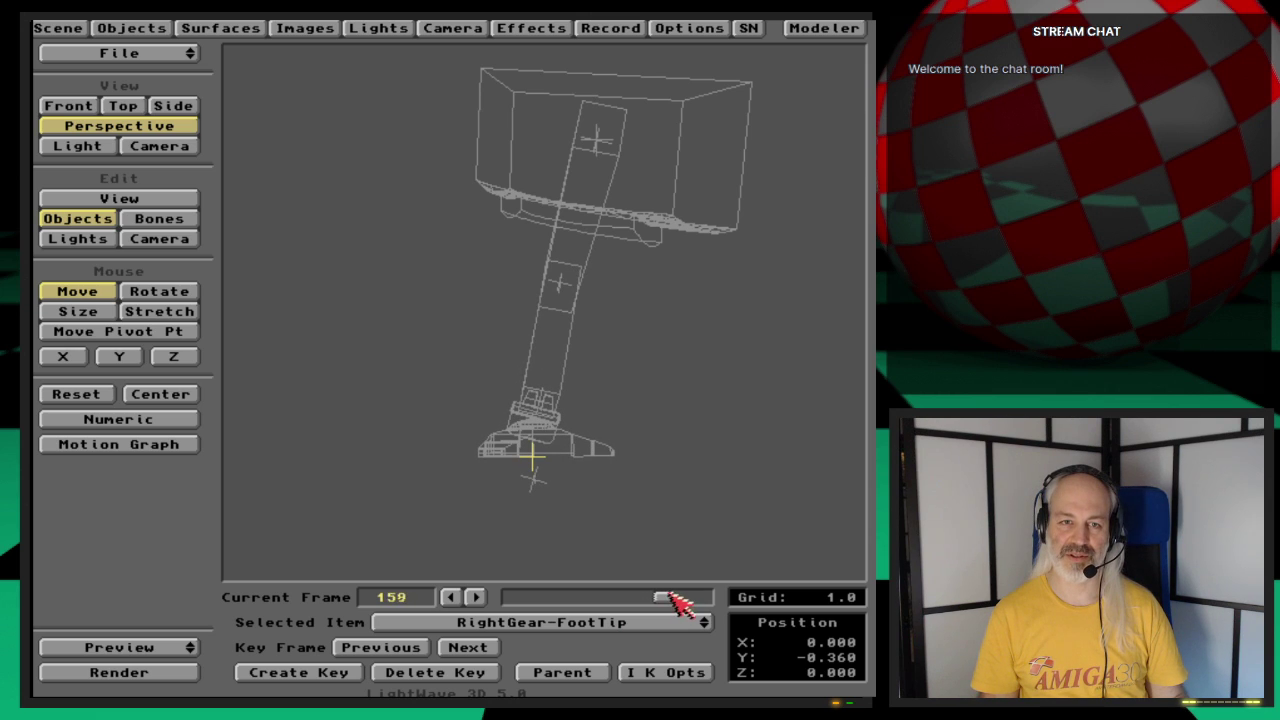
pyautogui.keyDown('alt'); pyautogui.moveTo(689, 423); pyautogui.dragTo(587, 407); pyautogui.keyUp('alt')
pyautogui.keyDown('alt'); pyautogui.click(159, 291); pyautogui.keyUp('alt')
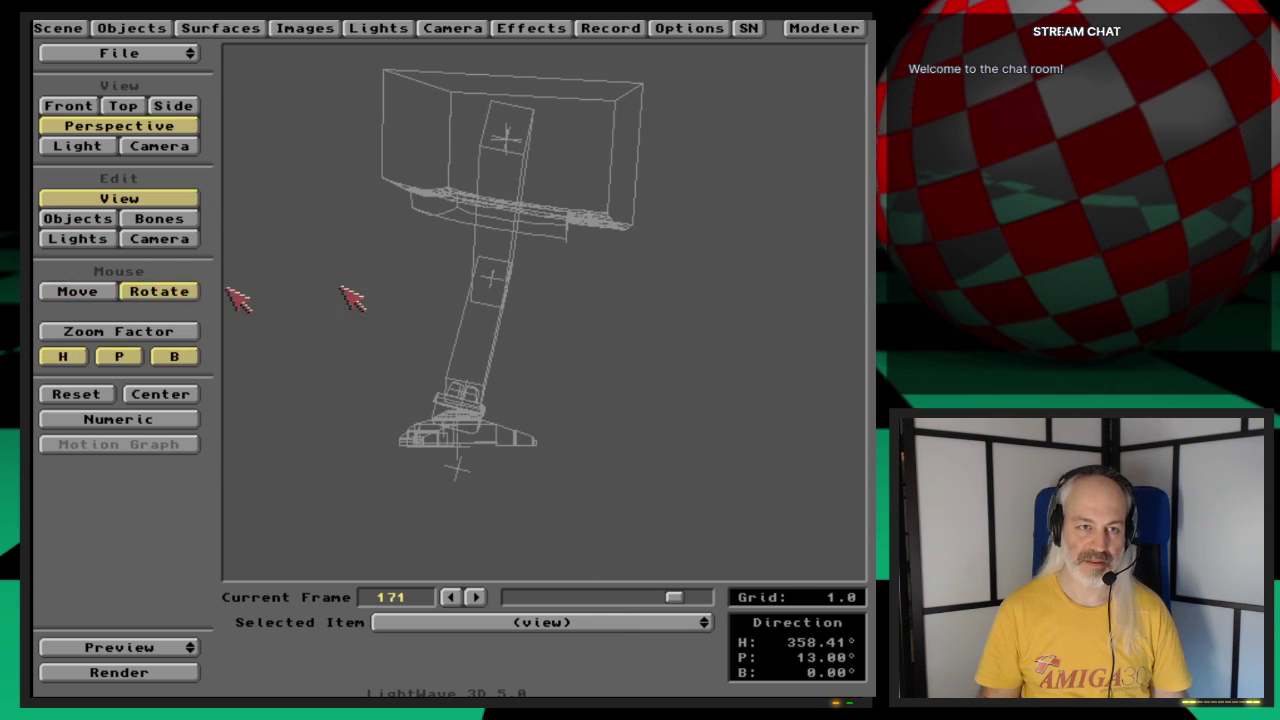
pyautogui.keyDown('alt'); pyautogui.moveTo(240, 294); pyautogui.dragTo(500, 300); pyautogui.keyUp('alt')
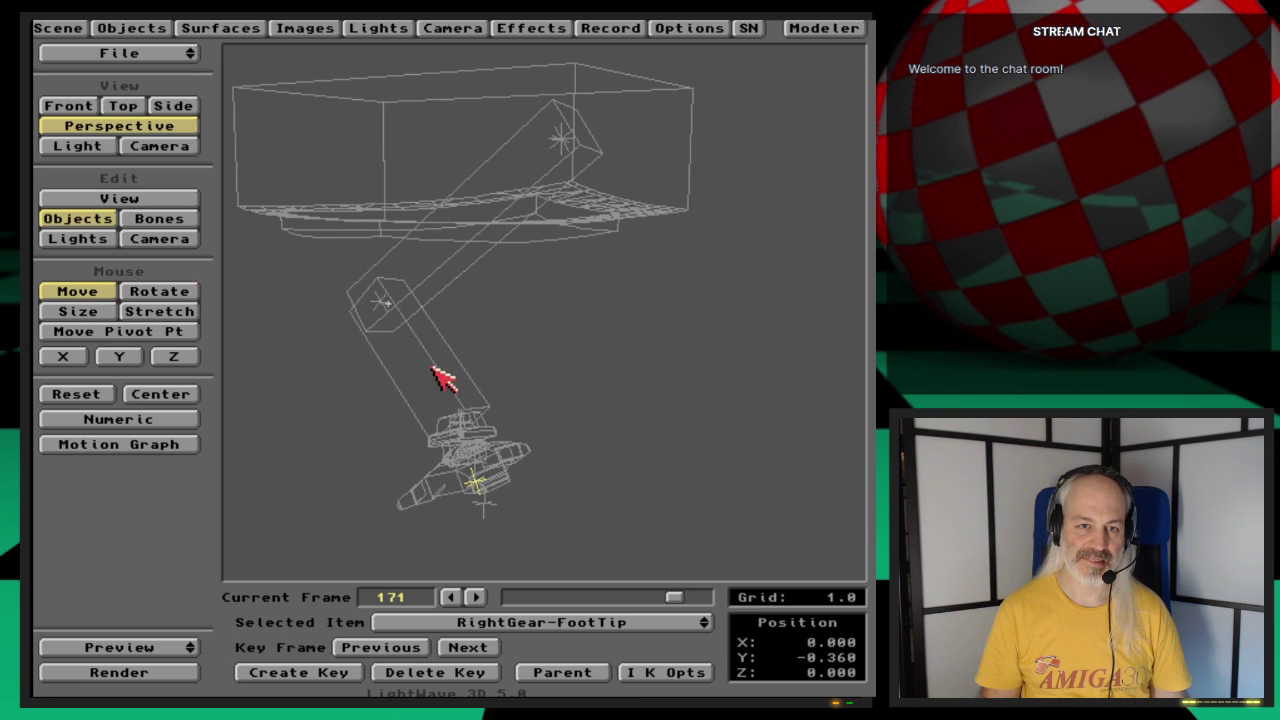
pyautogui.moveTo(563, 391)
pyautogui.keyDown('alt'); pyautogui.mouseDown()
pyautogui.moveTo(480, 410)
pyautogui.moveTo(585, 391)
pyautogui.moveTo(560, 404)
pyautogui.mouseUp(); pyautogui.keyUp('alt')
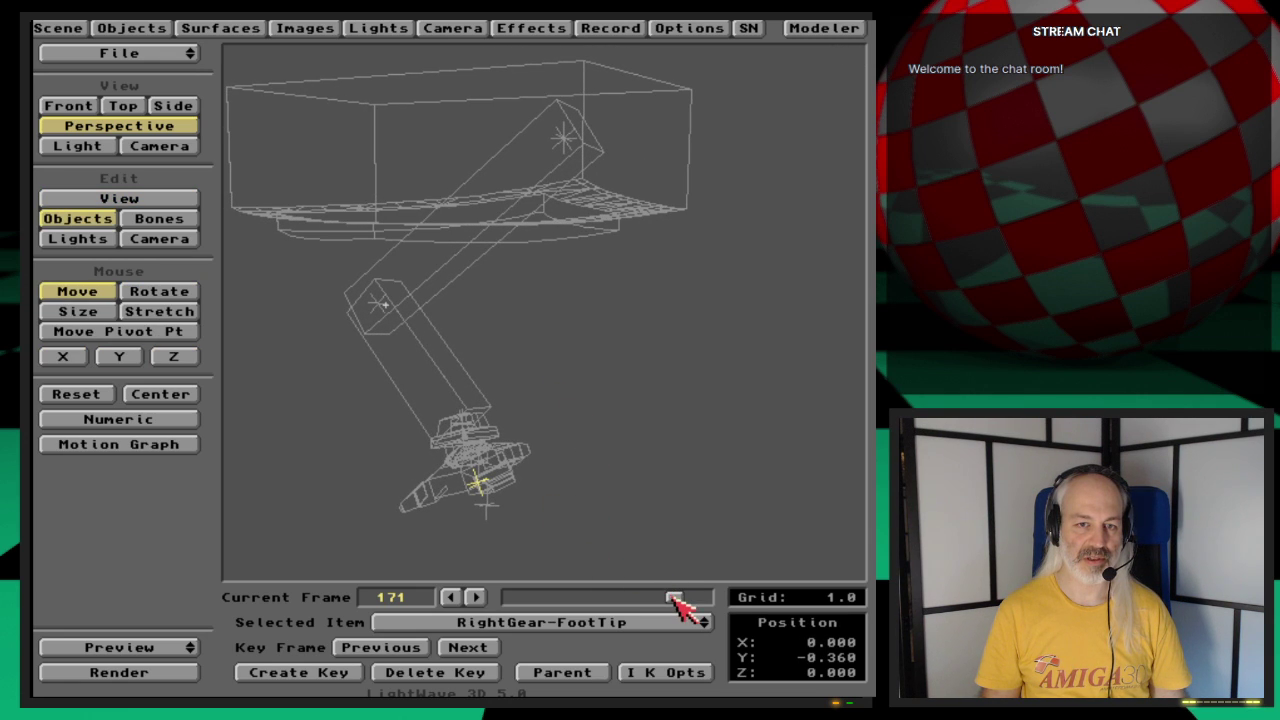
# Step: Move **RightFootHandle** at its frame 150 keyframe to about X -0.036, Z 0.025, and key it there
pyautogui.moveTo(673, 597); pyautogui.dragTo(638, 603)
pyautogui.moveTo(526, 628); pyautogui.dragTo(565, 641)
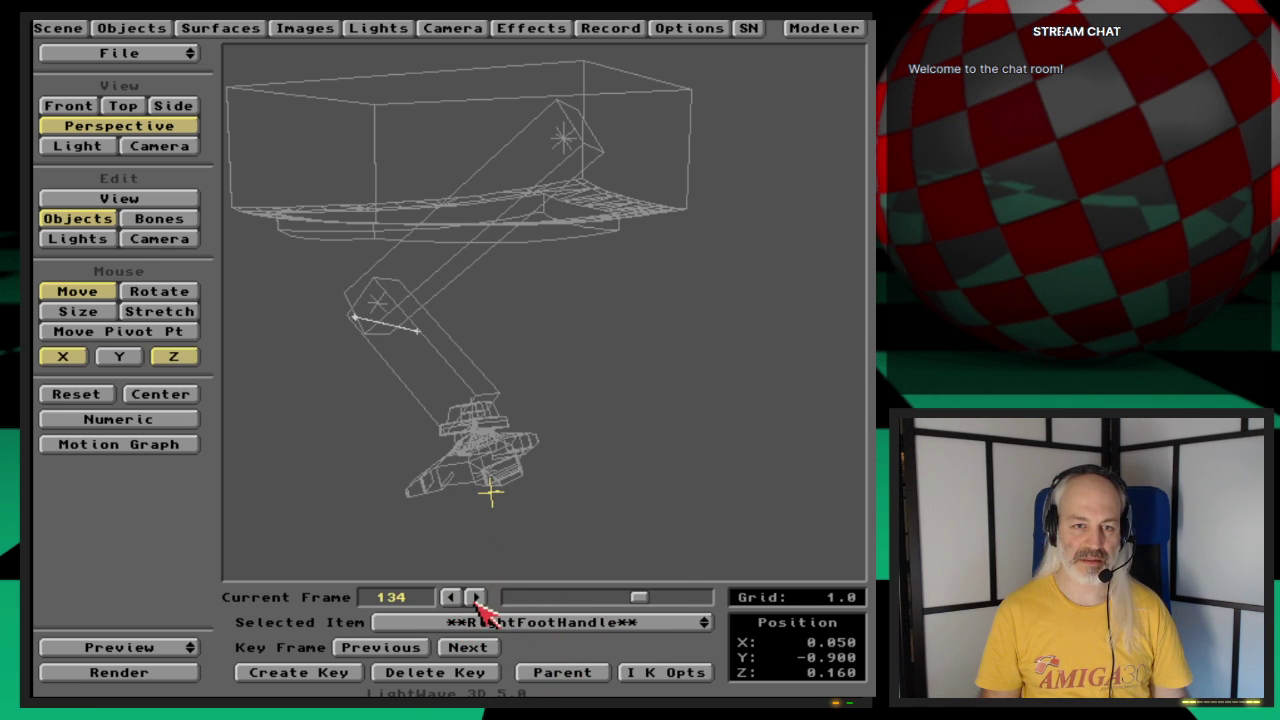
pyautogui.click(428, 650)
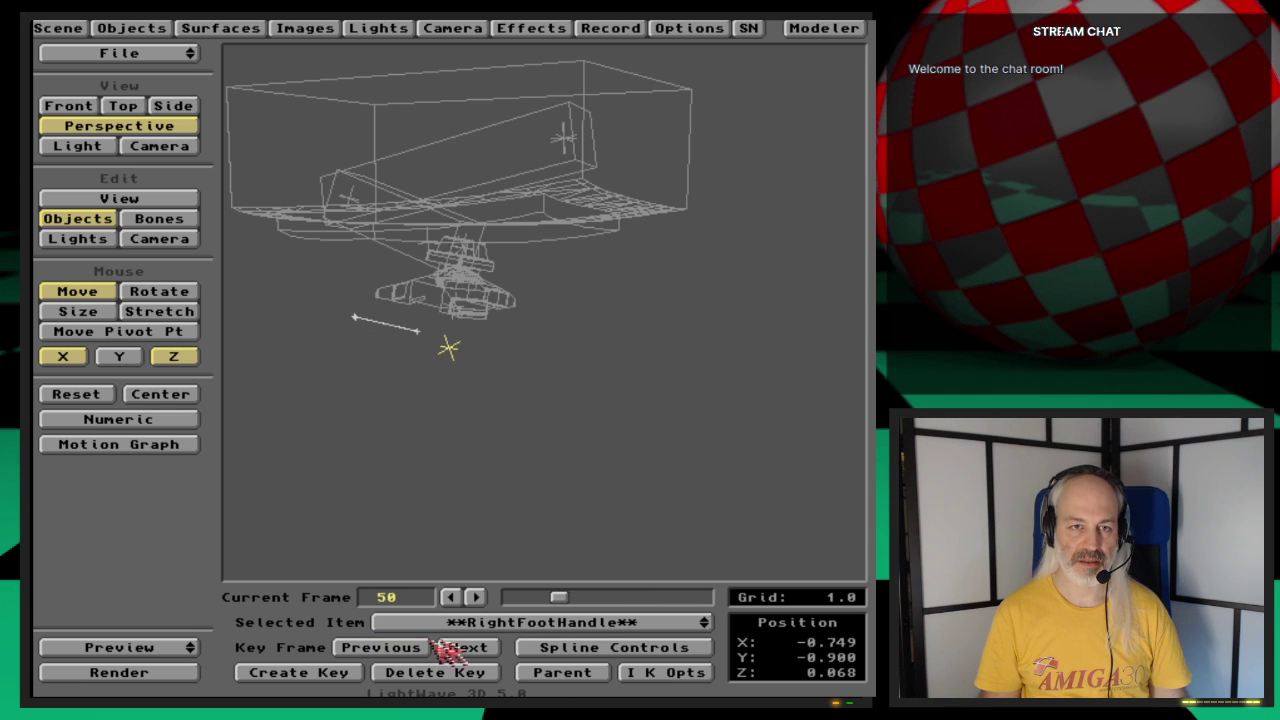
pyautogui.click(472, 649)
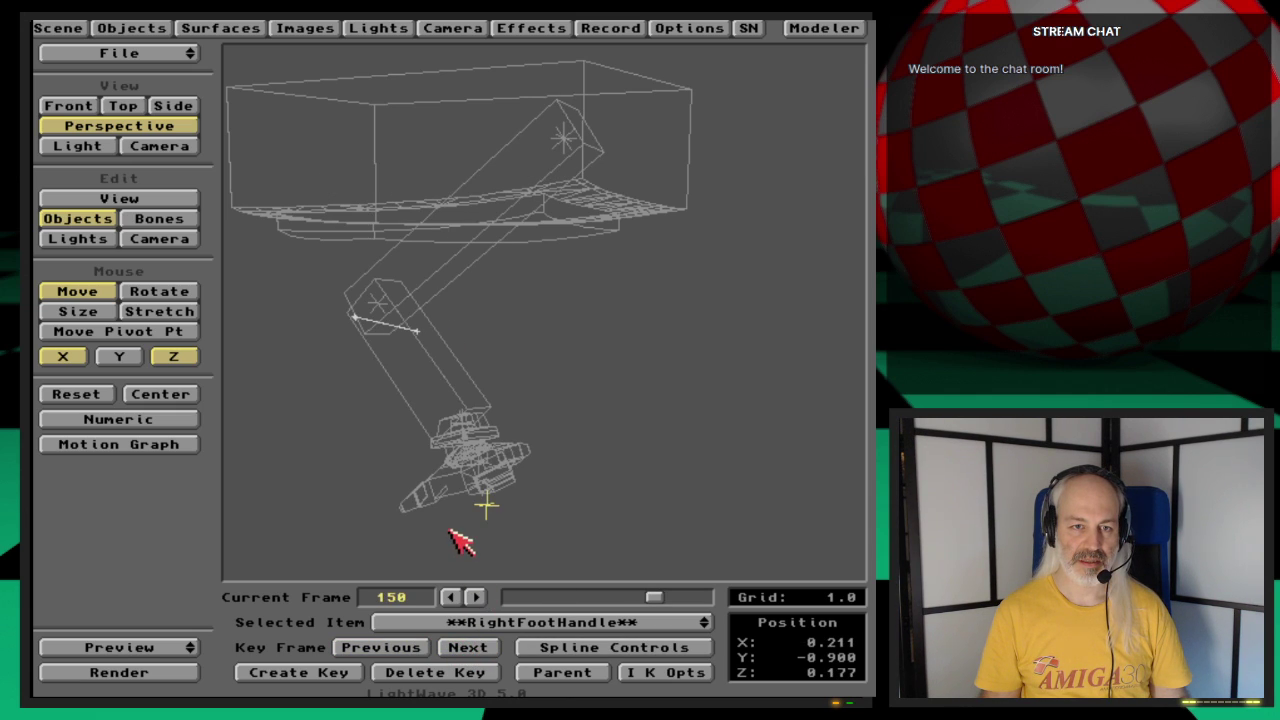
pyautogui.moveTo(449, 531); pyautogui.dragTo(461, 507)
pyautogui.press('Return')
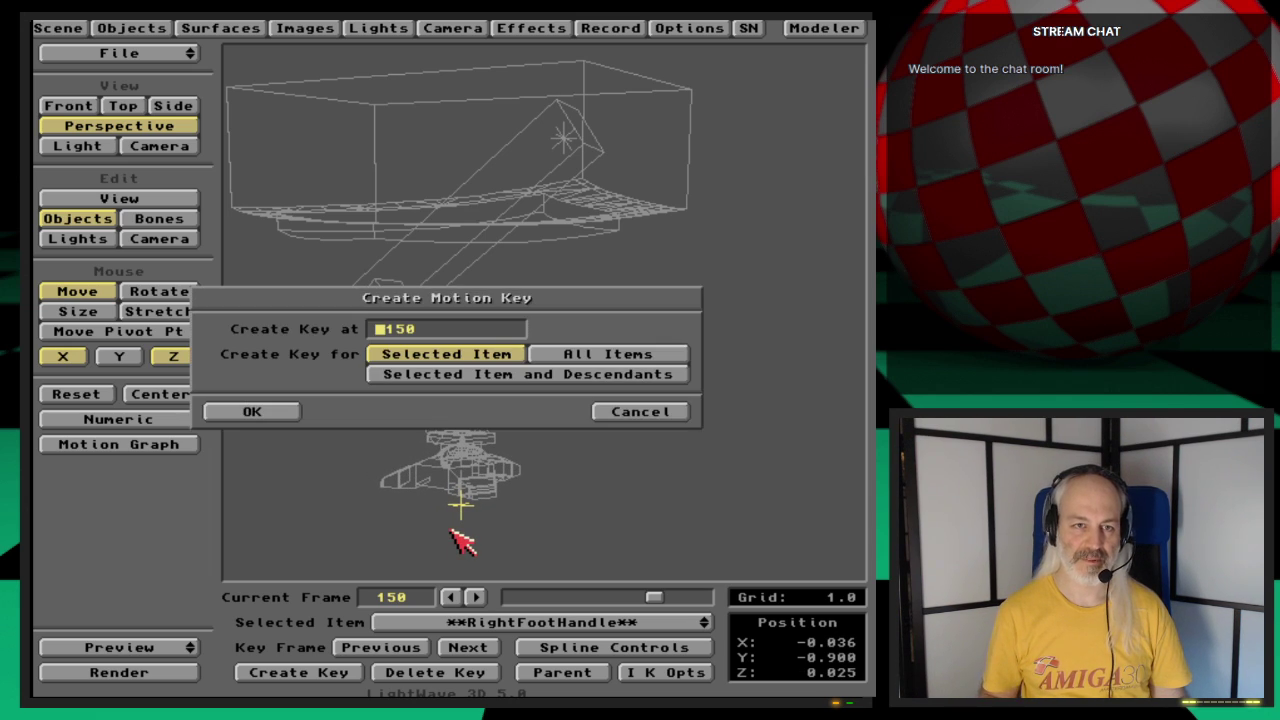
pyautogui.press('Return')
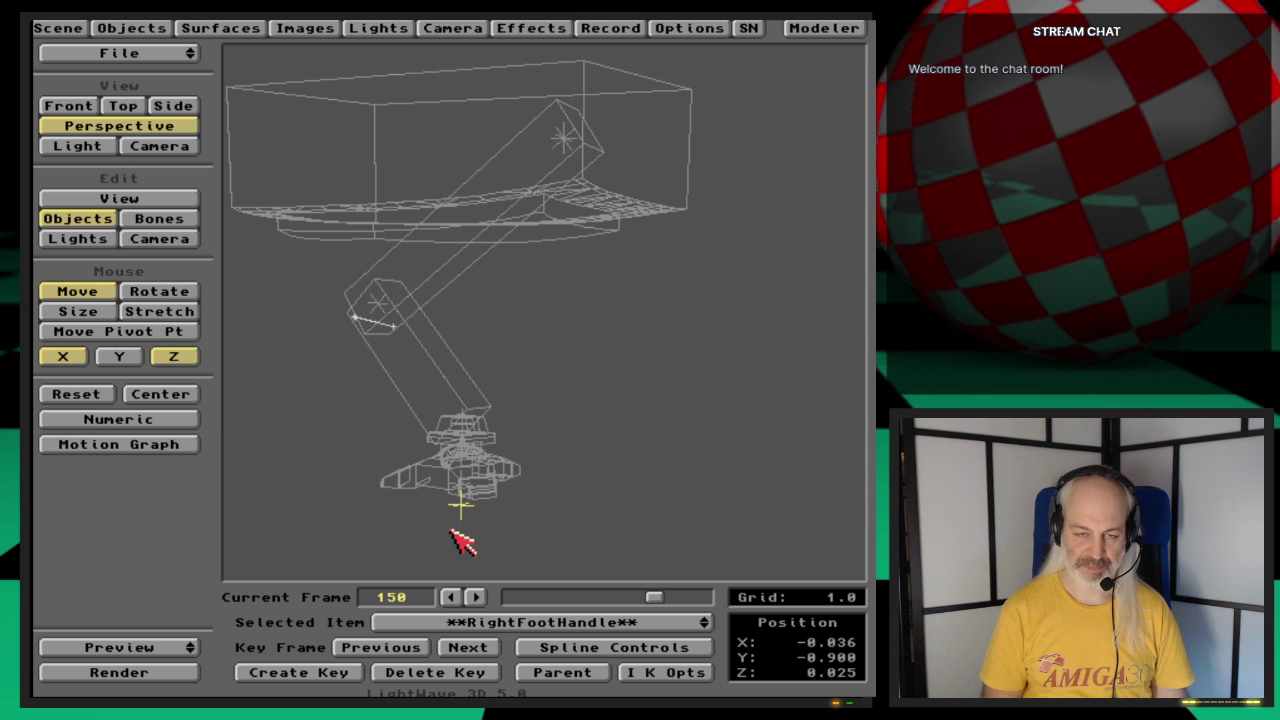
# Step: Check the foot's motion from frame 50 to 200, and save the scene as Shuttle-RearRightGearIK
pyautogui.hotkey('shift', 'Left')
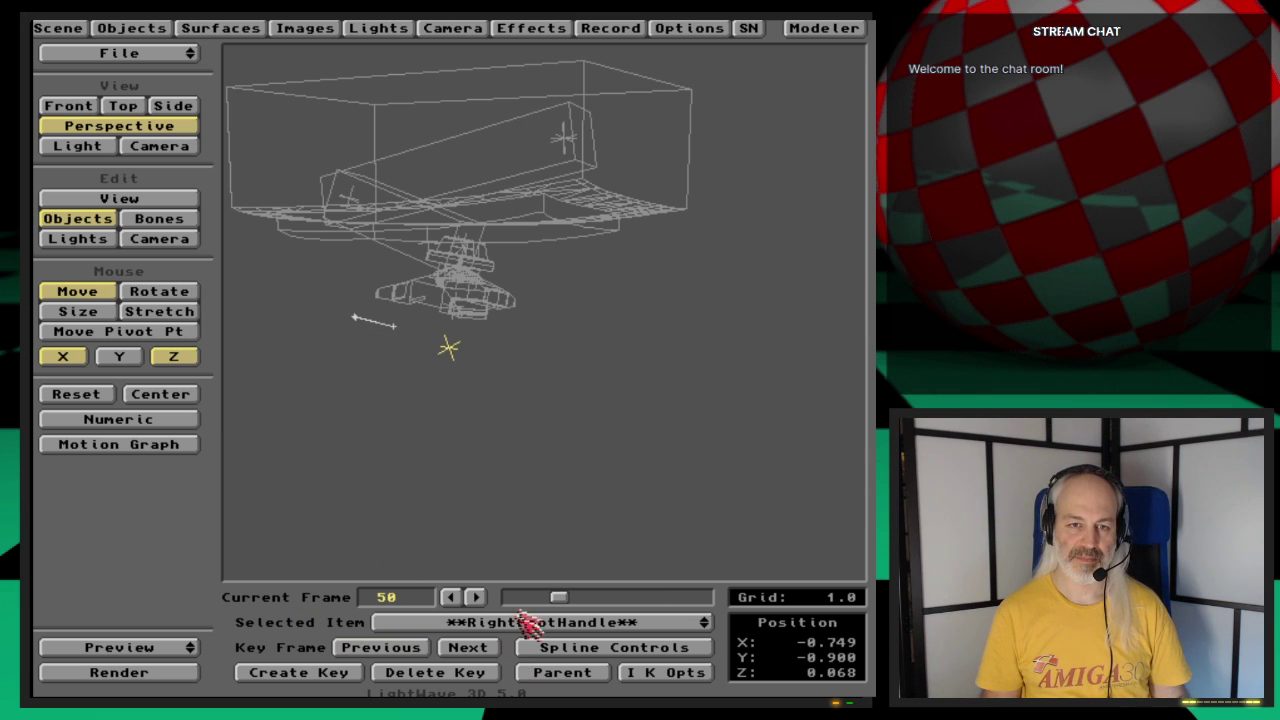
pyautogui.moveTo(557, 597); pyautogui.dragTo(718, 602)
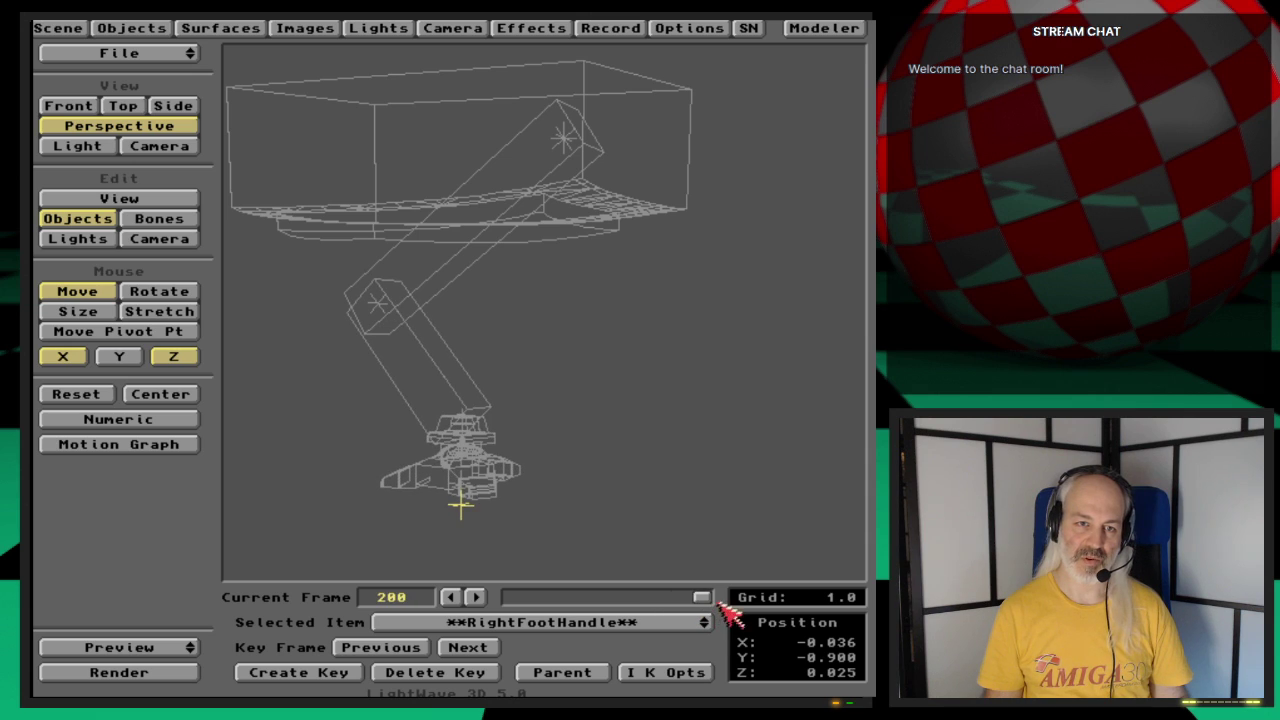
pyautogui.press('s')
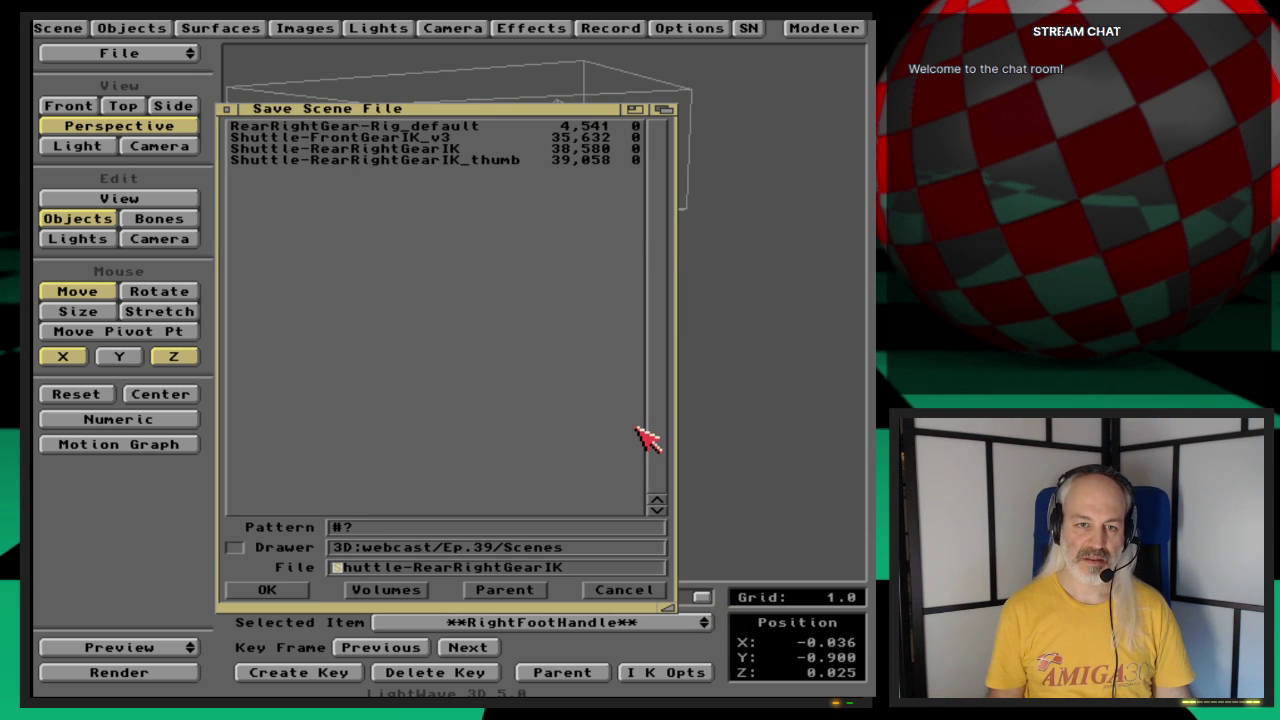
pyautogui.press('Return')
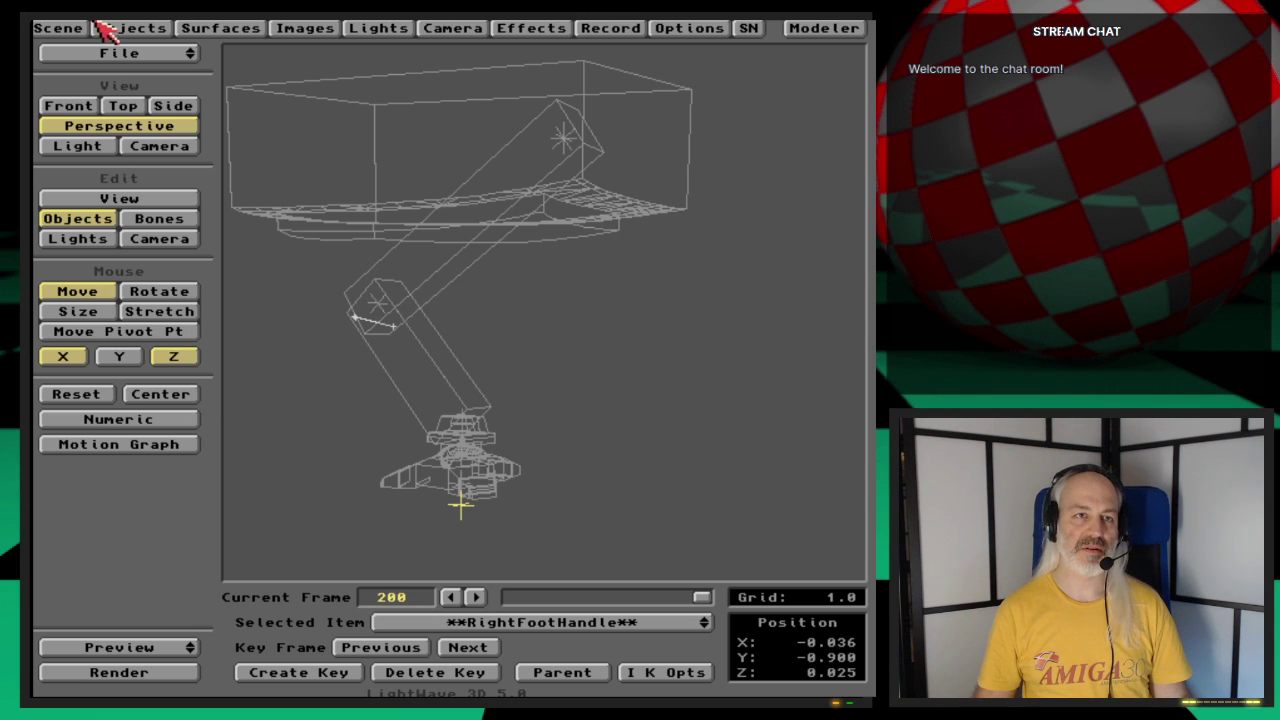
# Step: Select --RightGearParent-- and check its parent object without changing it
pyautogui.click(161, 47)
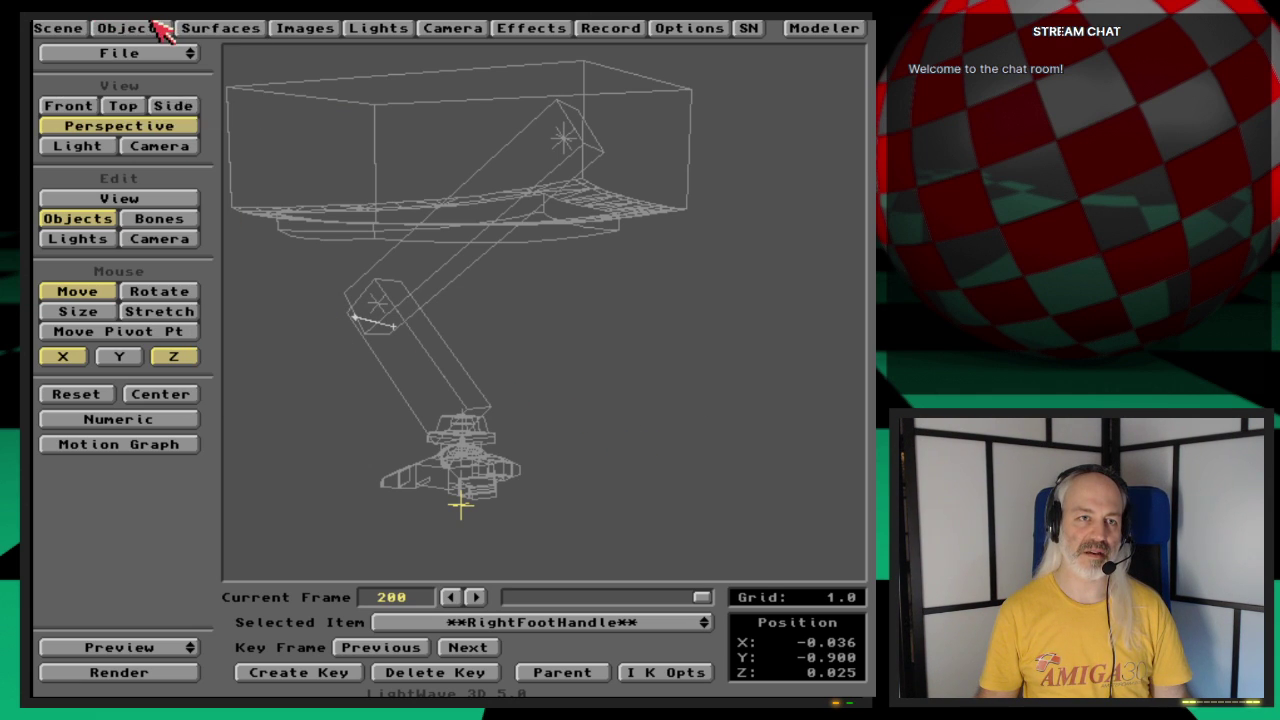
pyautogui.click(152, 27)
pyautogui.click(598, 226)
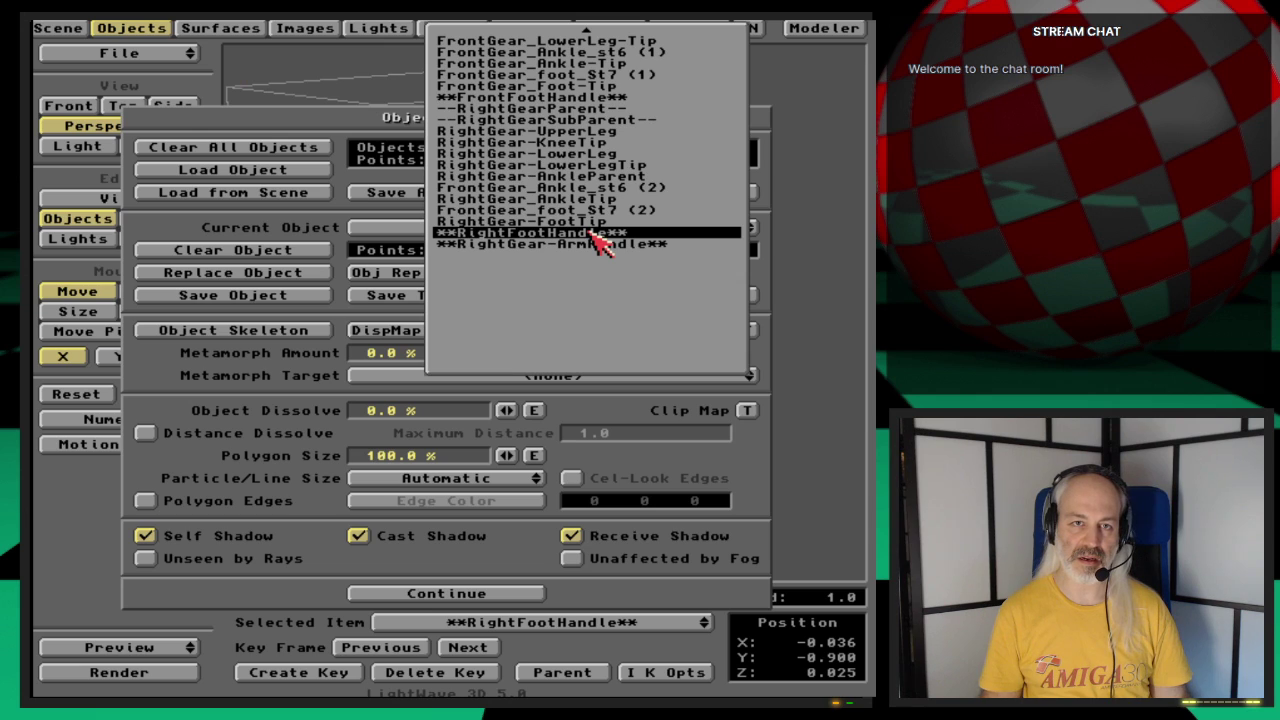
pyautogui.click(628, 108)
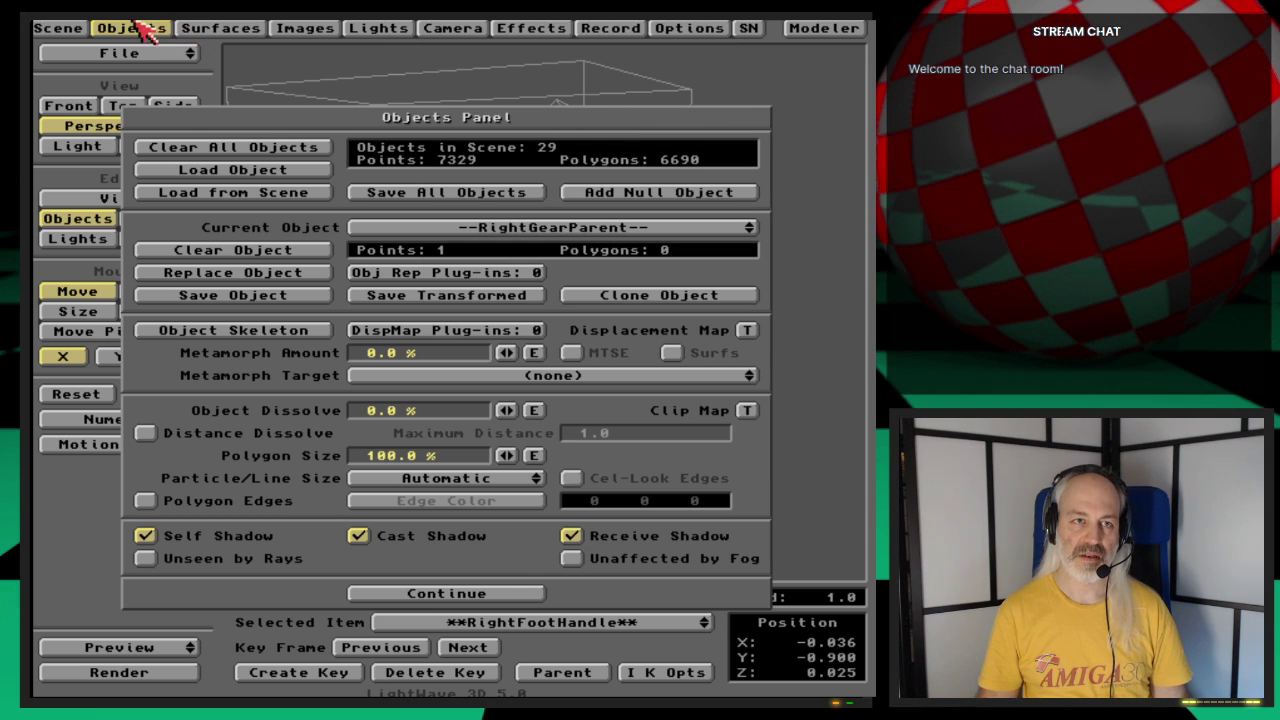
pyautogui.click(525, 594)
pyautogui.click(556, 670)
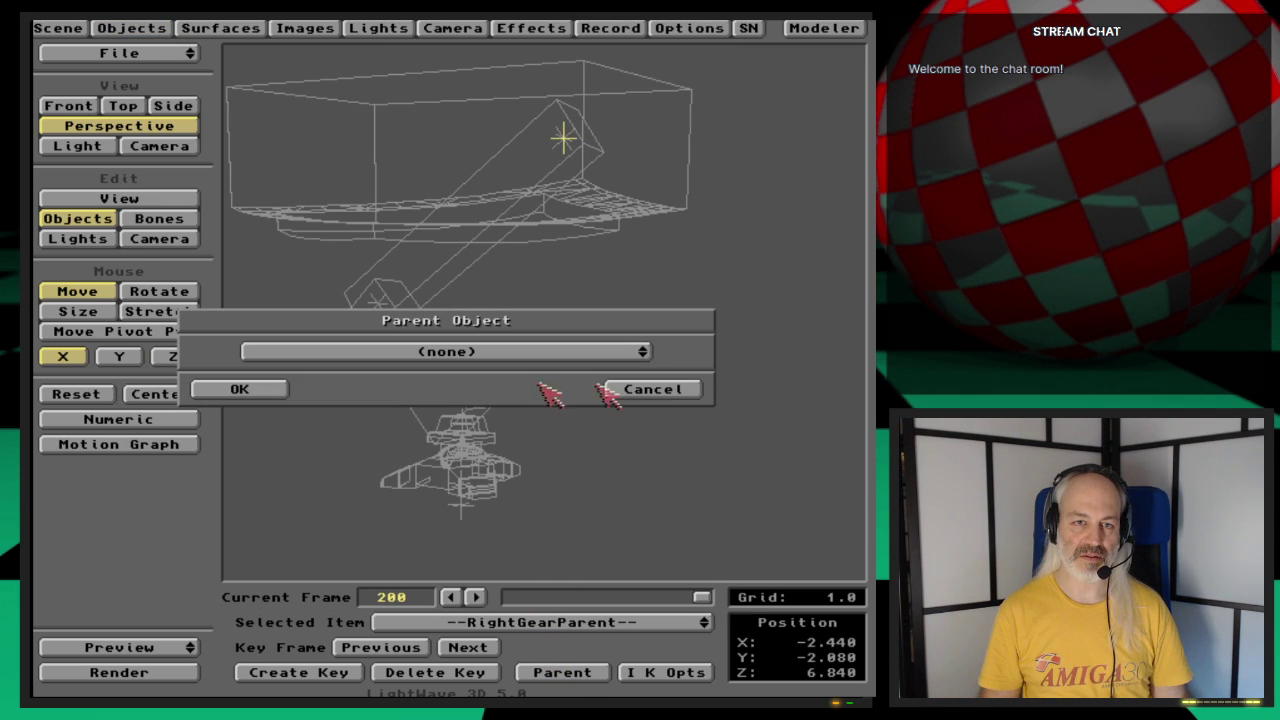
pyautogui.click(645, 390)
# Step: Clear ShuttleC2_st7_RearRightGearBay from the scene together with its descendants
pyautogui.moveTo(670, 627)
pyautogui.mouseDown()
pyautogui.moveTo(686, 623)
pyautogui.moveTo(688, 448)
pyautogui.mouseUp()
pyautogui.click(133, 28)
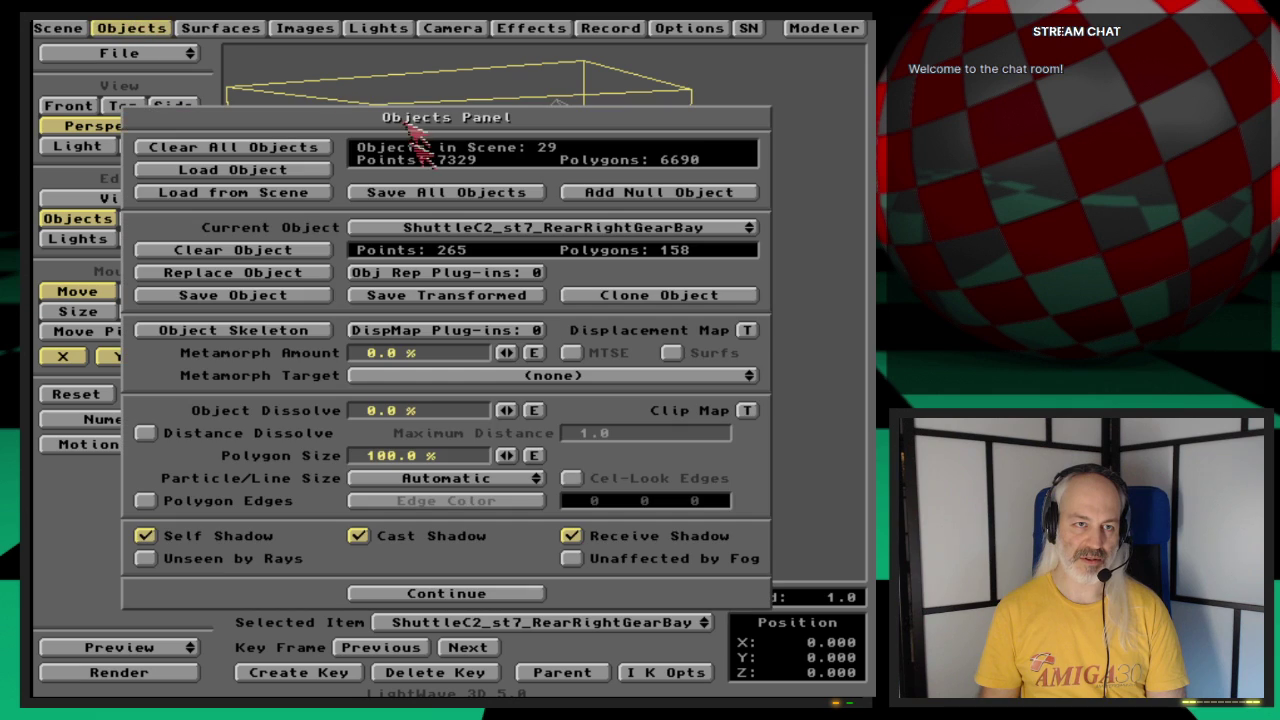
pyautogui.click(272, 252)
pyautogui.click(295, 388)
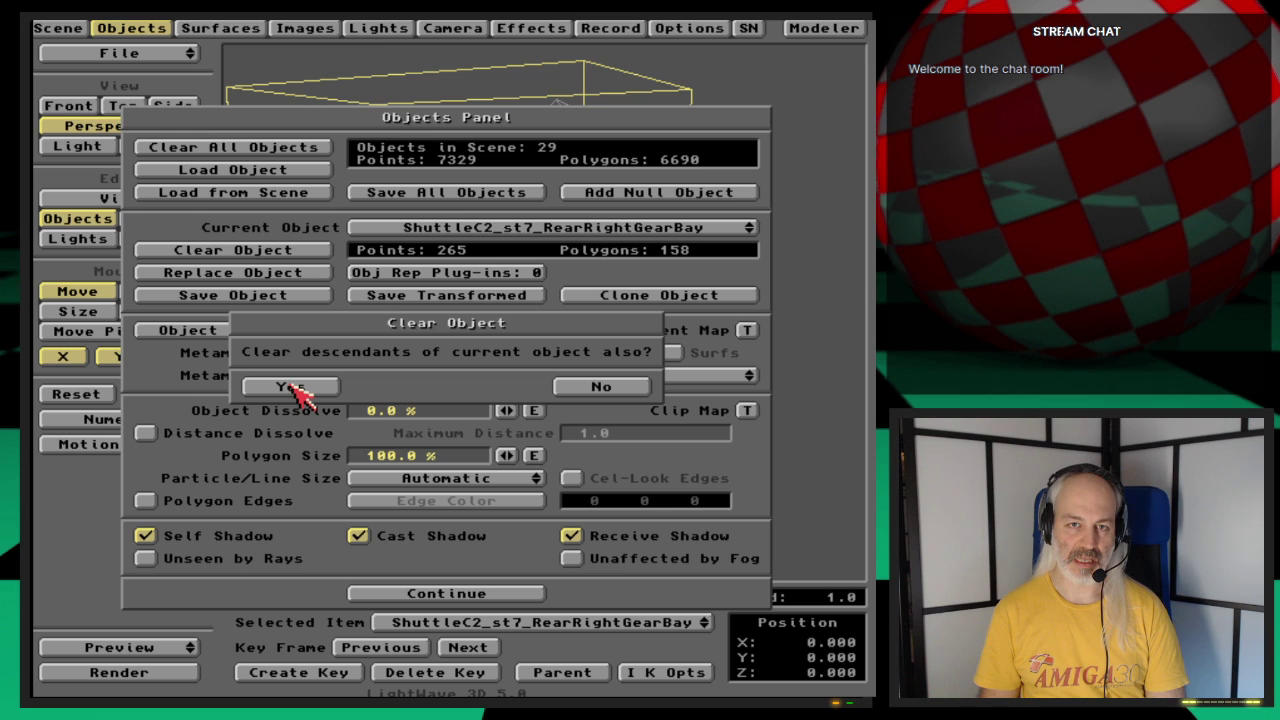
pyautogui.click(291, 386)
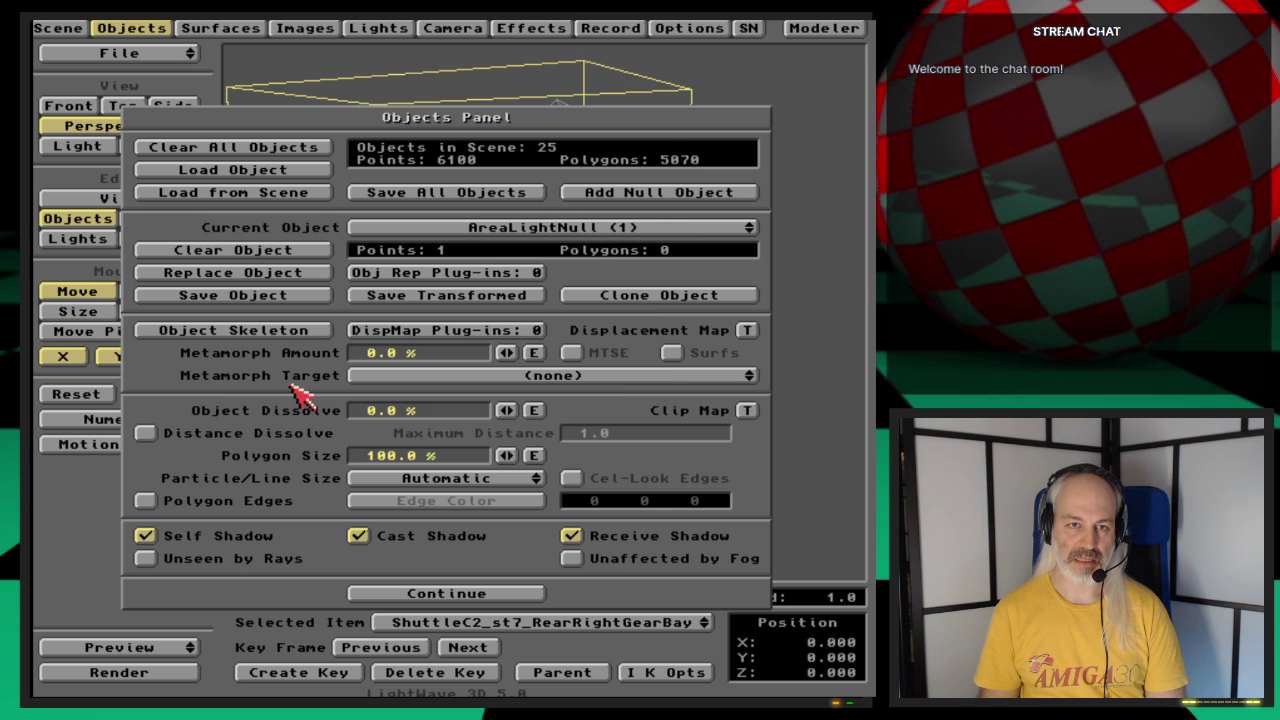
# Step: Clear the two area light nulls, AreaLightNull (1) and AreaLightNull, from the scene
pyautogui.click(318, 258)
pyautogui.press('Return')
pyautogui.press('Return')
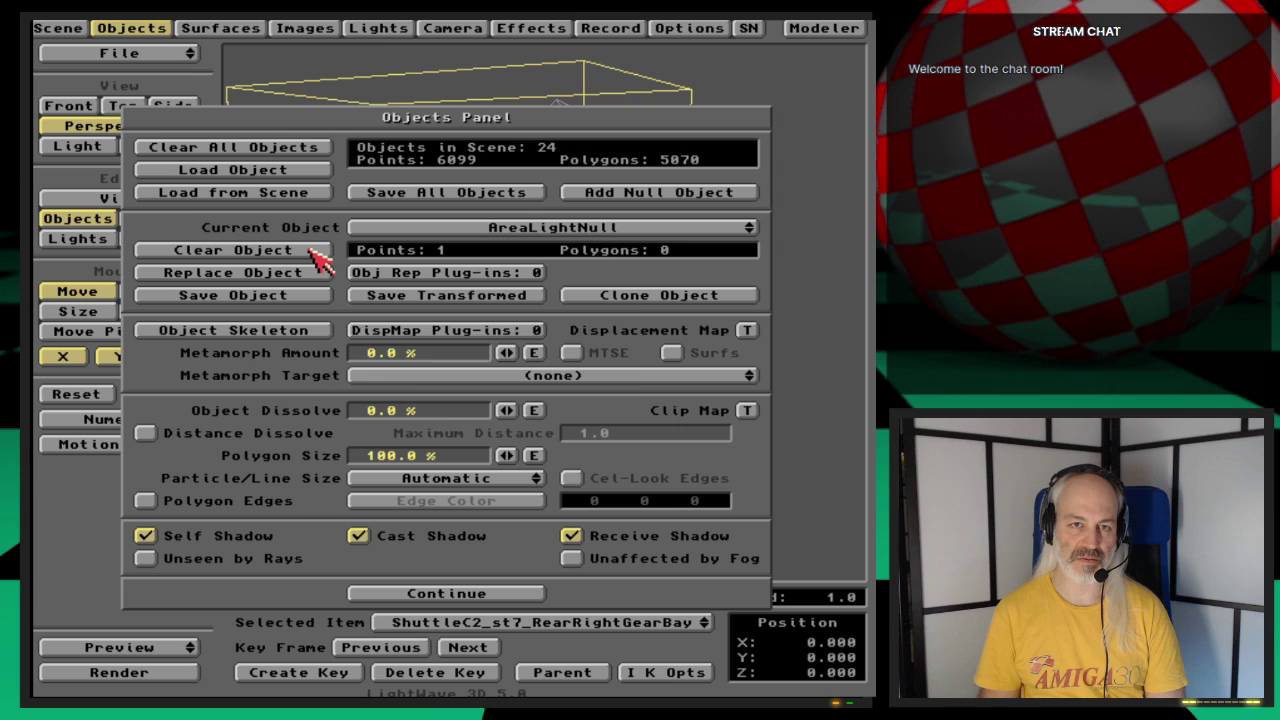
pyautogui.click(318, 258)
pyautogui.press('Return')
pyautogui.press('Return')
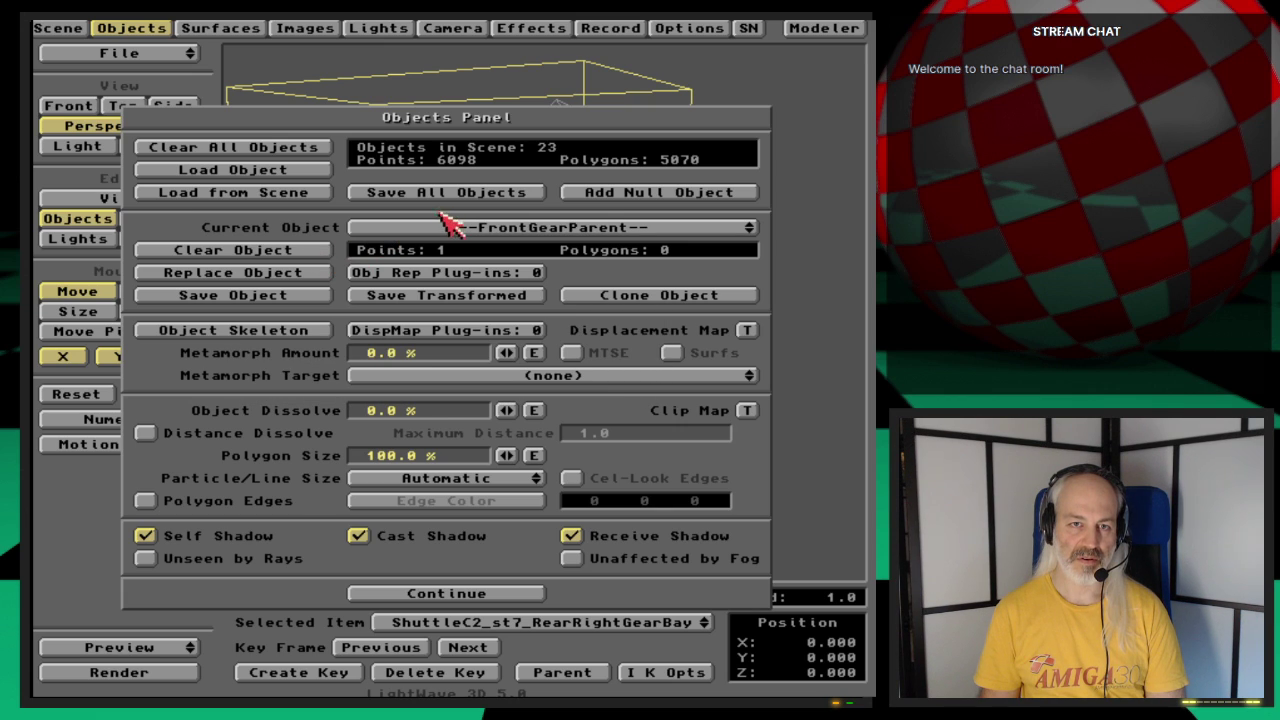
# Step: Clear --FrontGearParent-- with its descendants, and check the list of remaining objects
pyautogui.click(305, 250)
pyautogui.press('Return')
pyautogui.press('Return')
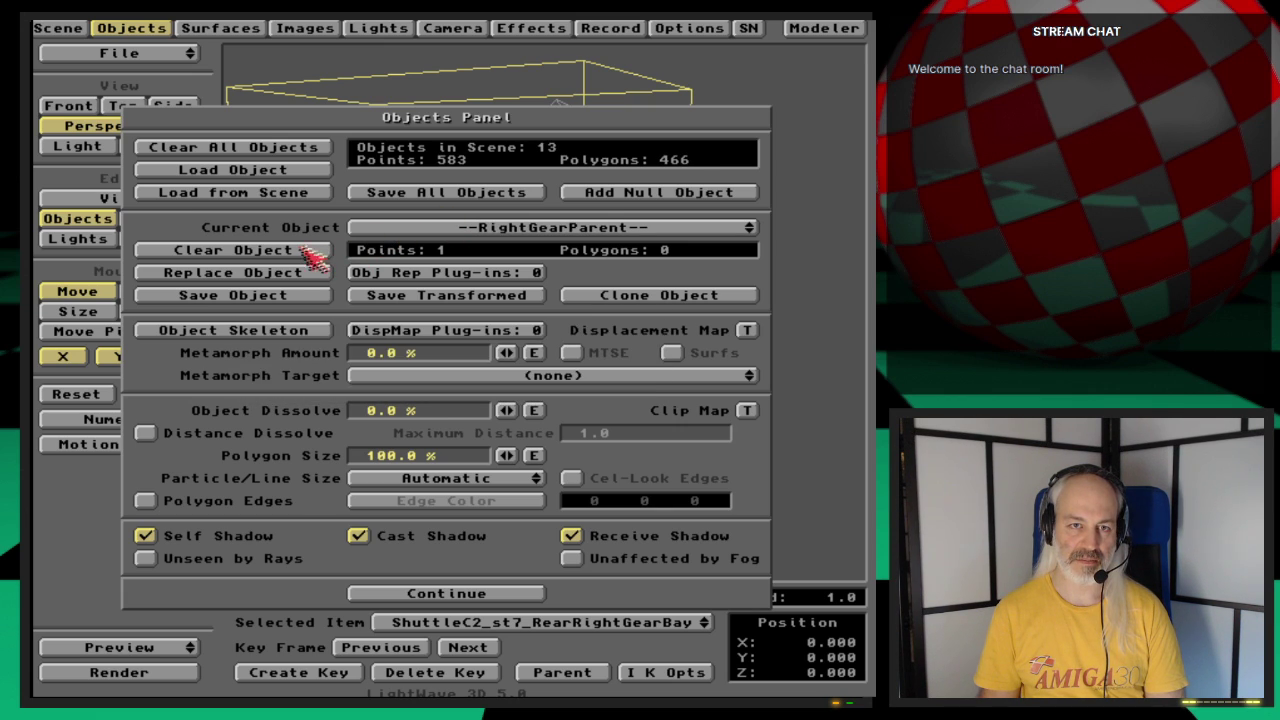
pyautogui.click(472, 232)
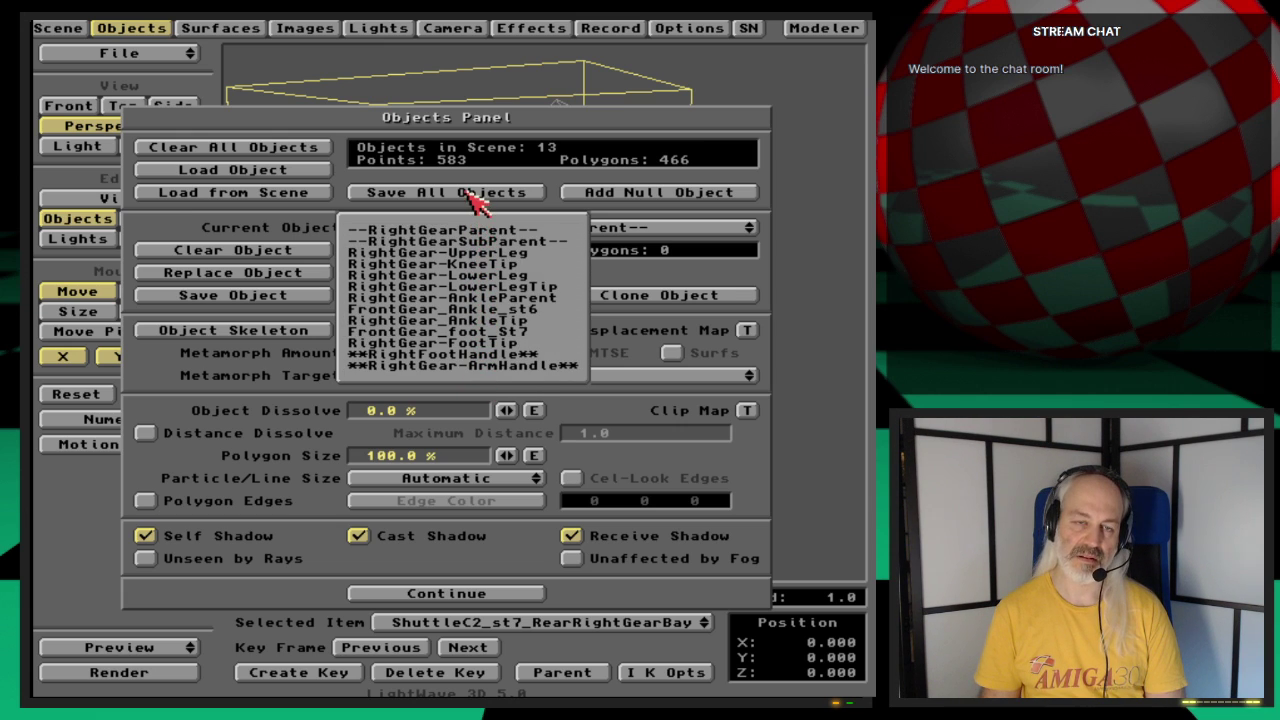
pyautogui.click(338, 490)
pyautogui.click(160, 30)
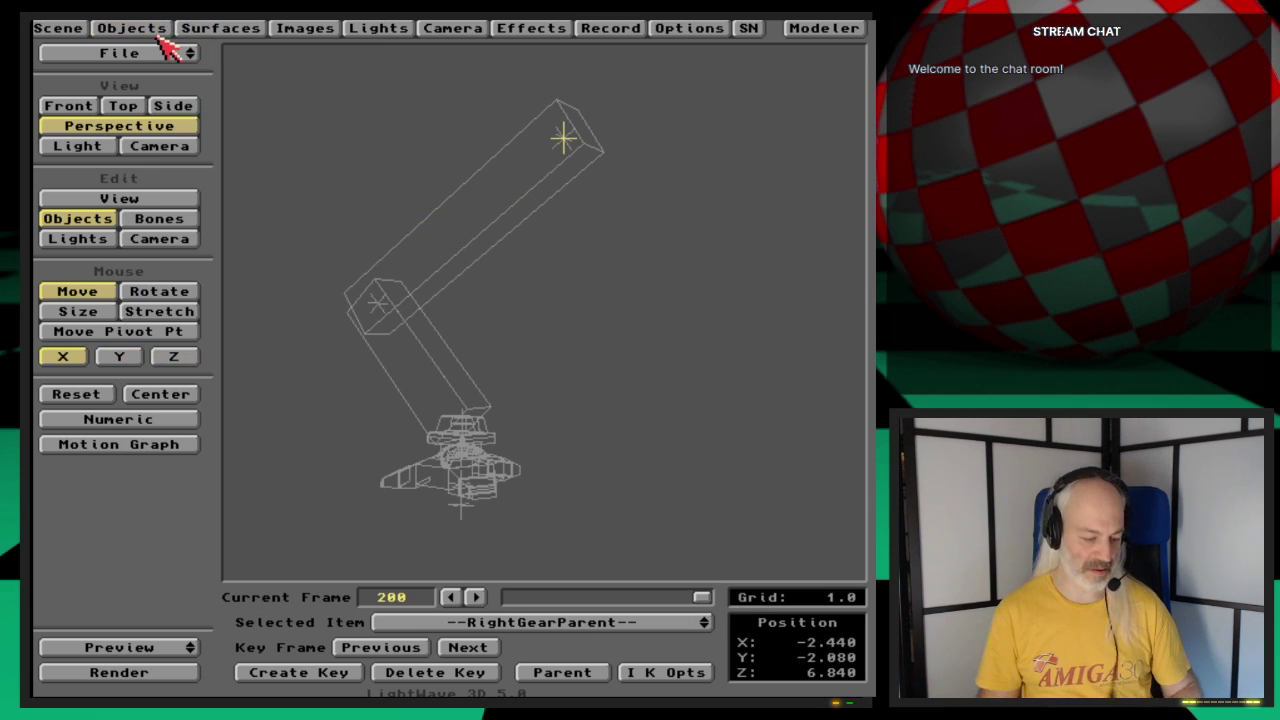
# Step: Save the stripped-down scene as RearRightGear-Rig_default, overwriting the existing file
pyautogui.press('s')
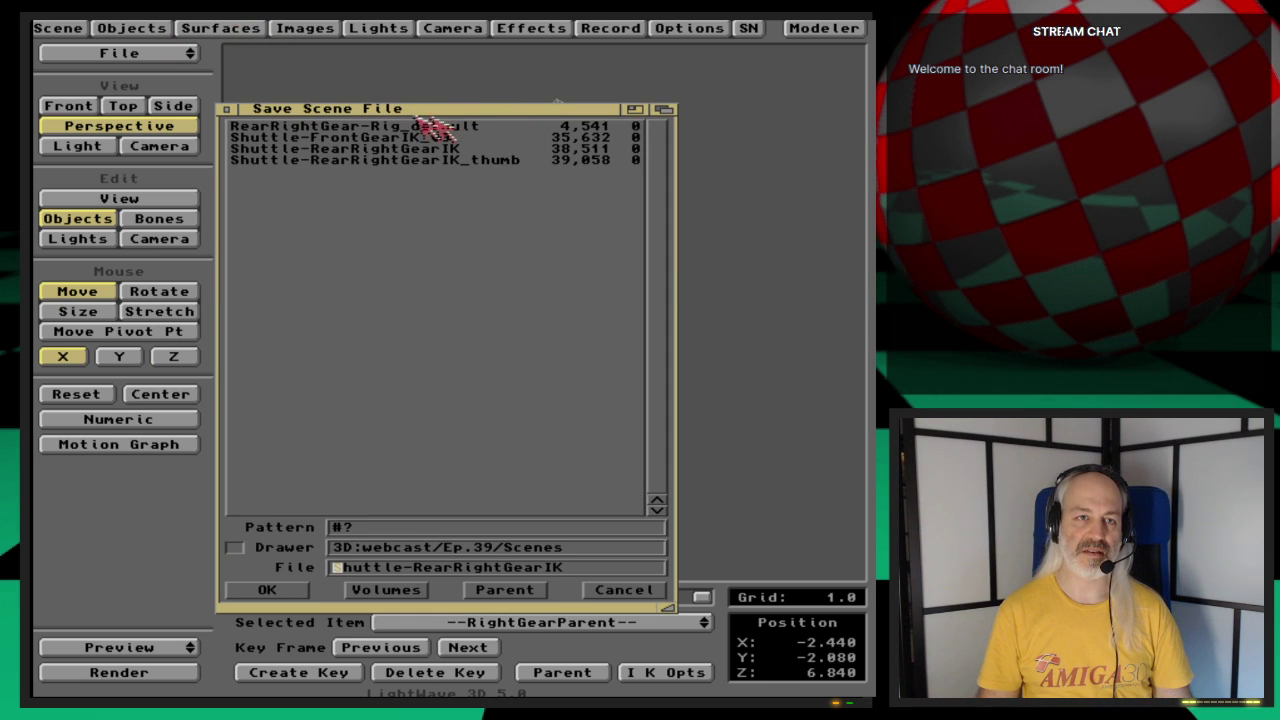
pyautogui.click(352, 126)
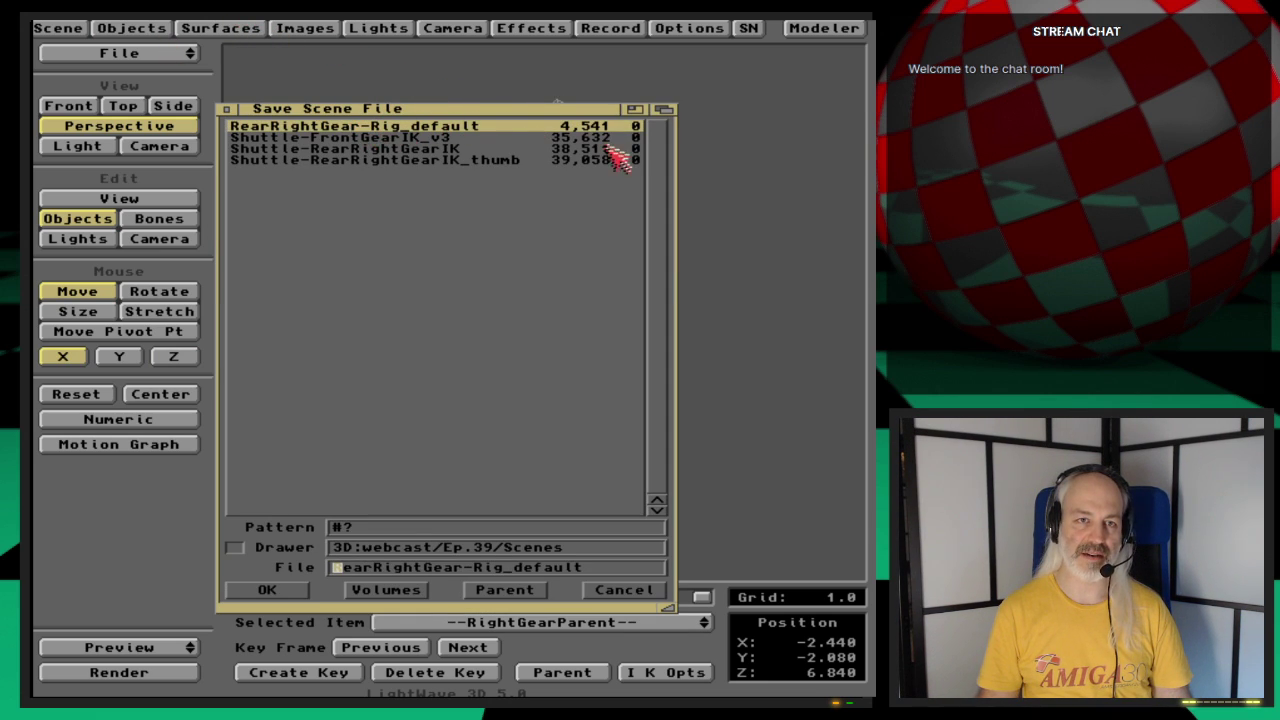
pyautogui.click(270, 590)
pyautogui.click(250, 401)
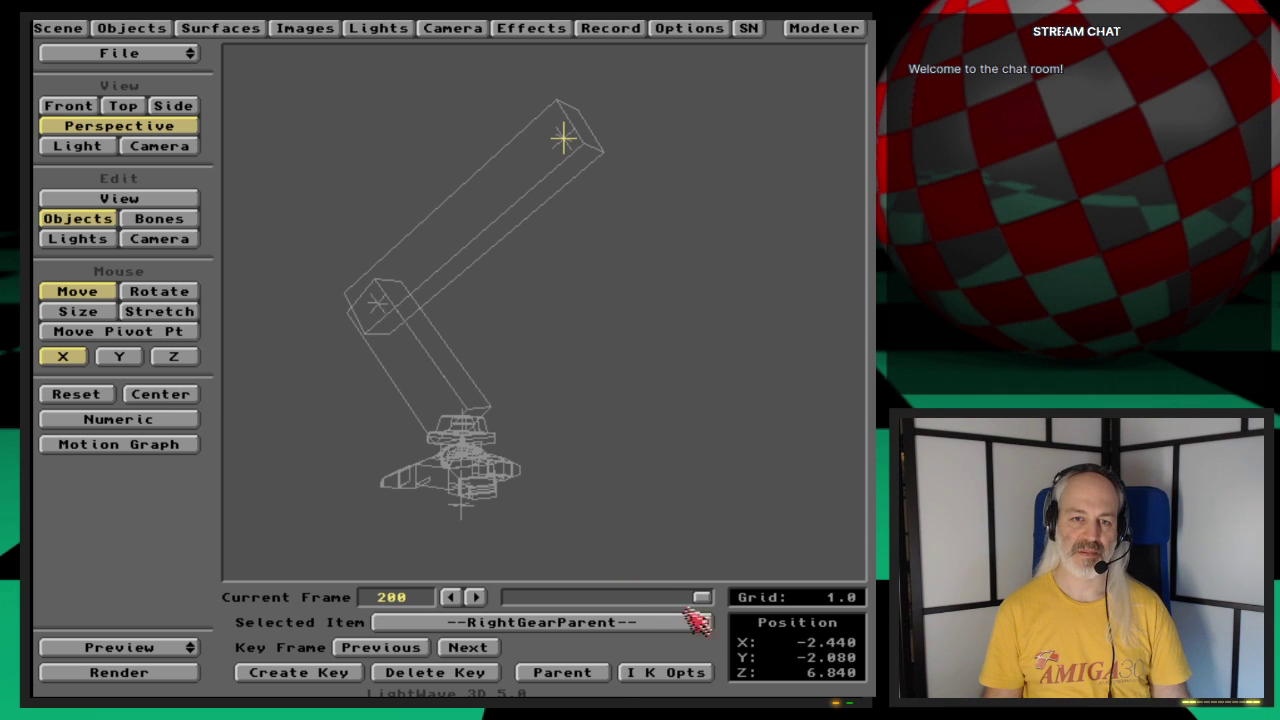
pyautogui.moveTo(704, 596)
pyautogui.mouseDown()
pyautogui.moveTo(418, 600)
pyautogui.moveTo(700, 600)
pyautogui.mouseUp()
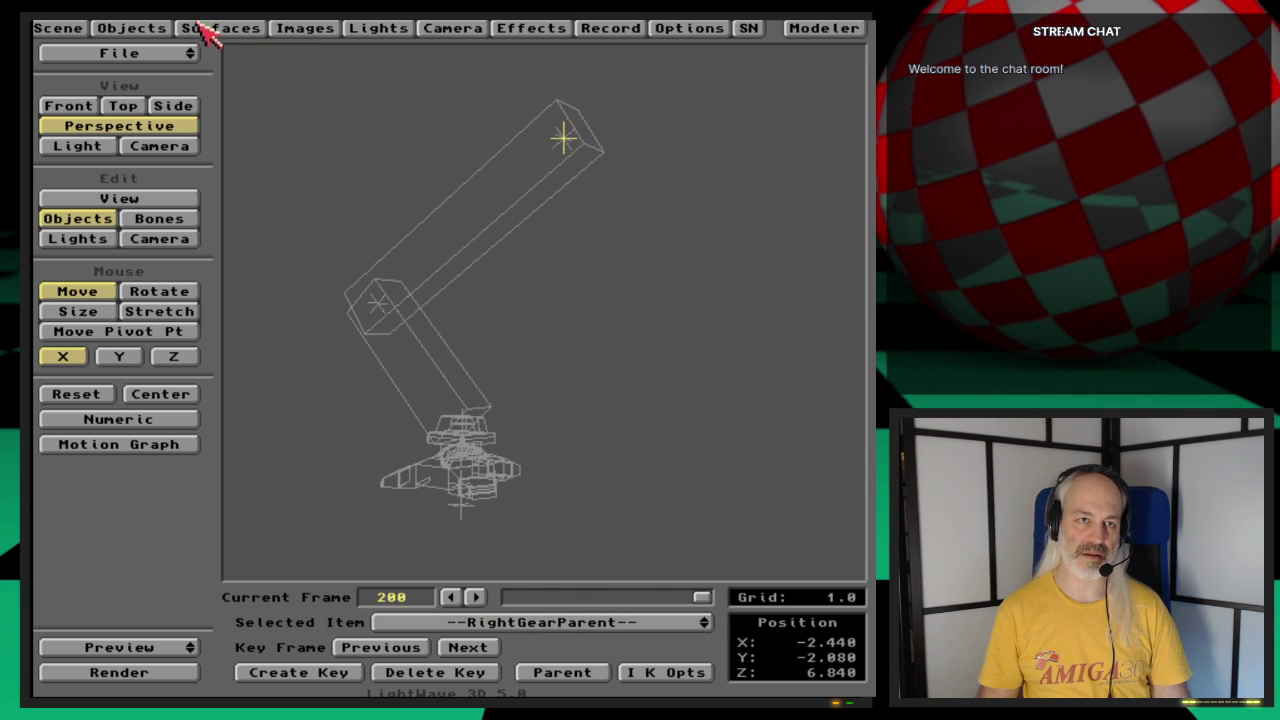
# Step: Load the scene Shuttle-RearRightGearIK, reload it from disk, and scrub the animation to frame 200 to check the leg
pyautogui.moveTo(180, 58)
pyautogui.mouseDown()
pyautogui.moveTo(171, 52)
pyautogui.moveTo(168, 70)
pyautogui.mouseUp()
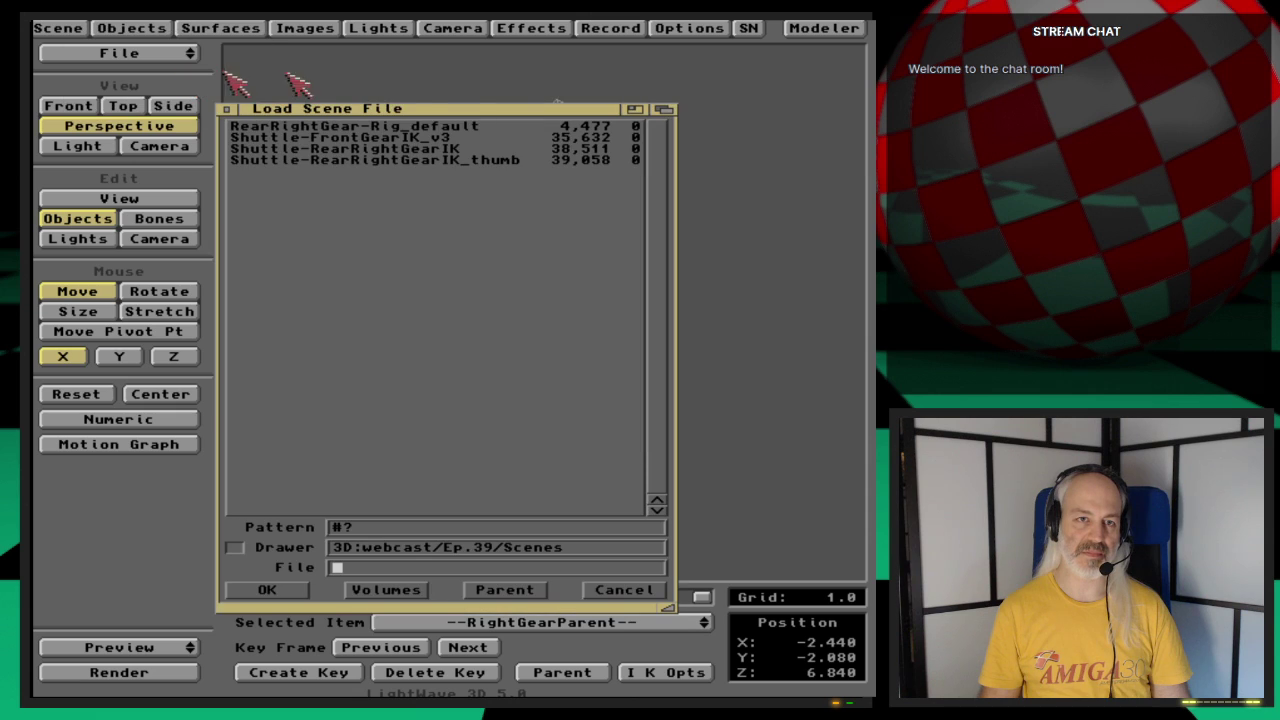
pyautogui.doubleClick(455, 150)
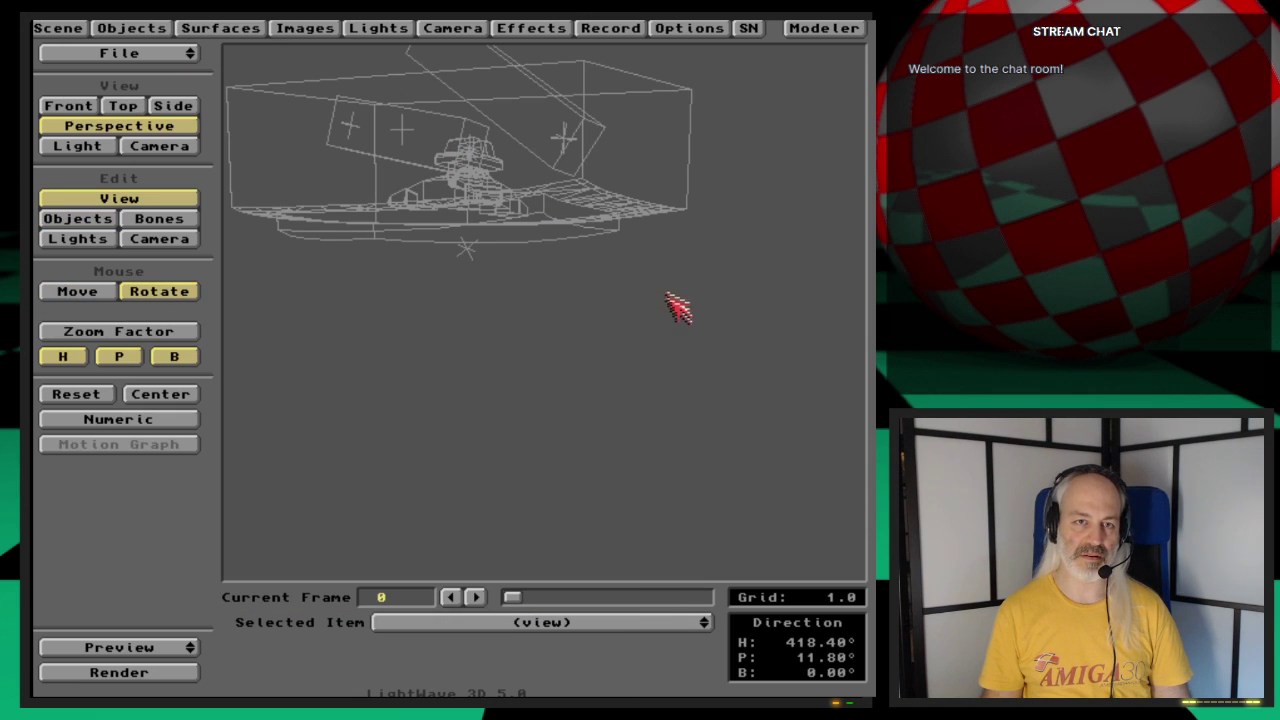
pyautogui.moveTo(520, 598); pyautogui.dragTo(783, 585)
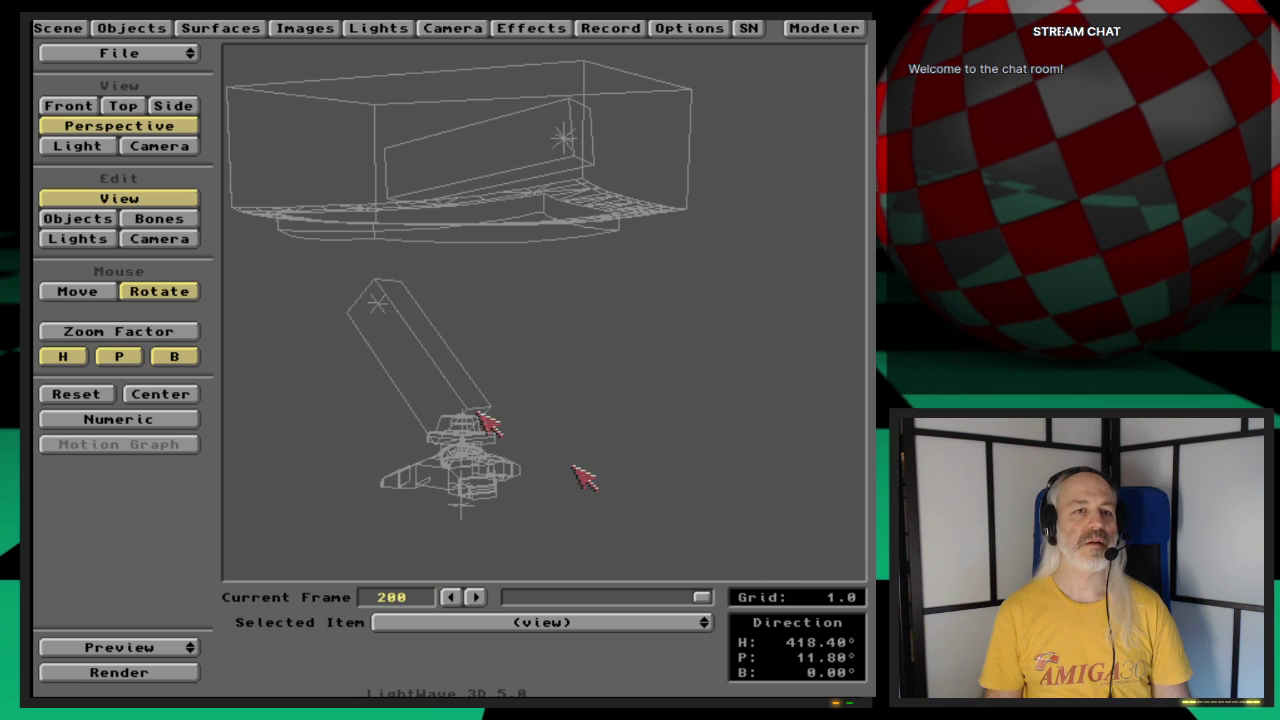
pyautogui.click(133, 28)
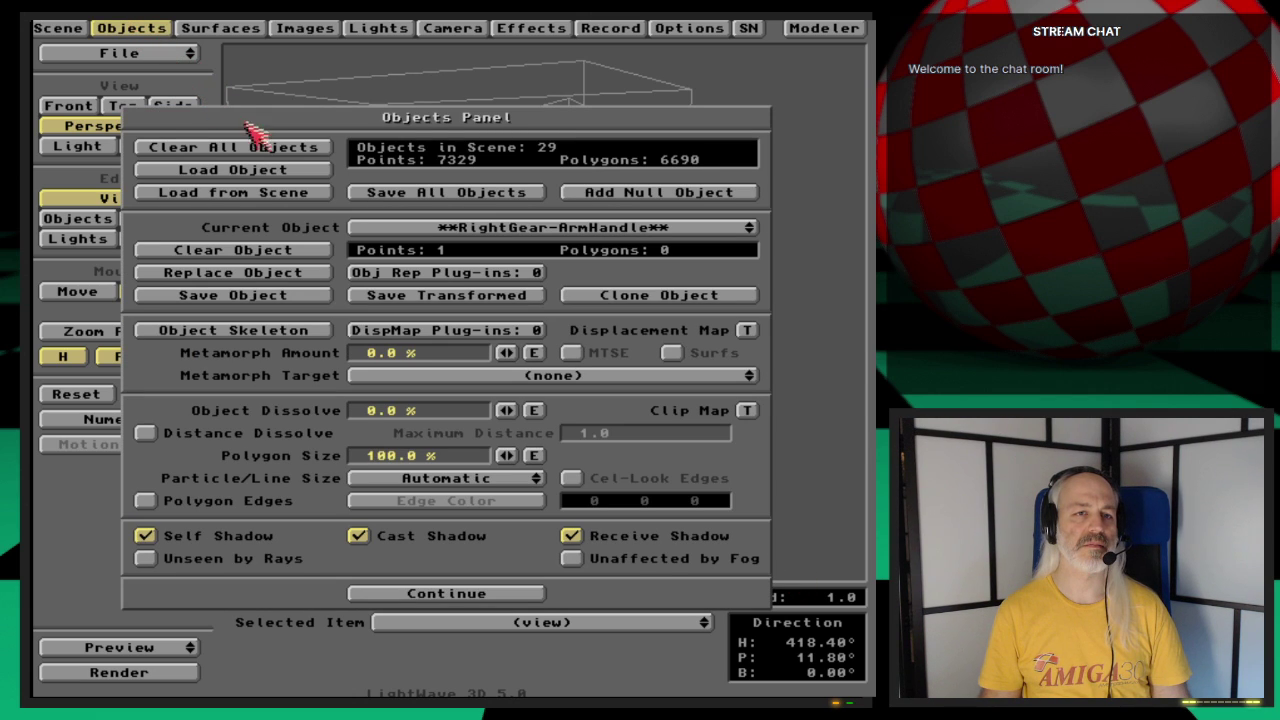
pyautogui.click(160, 32)
pyautogui.moveTo(177, 52); pyautogui.dragTo(170, 70)
pyautogui.doubleClick(413, 155)
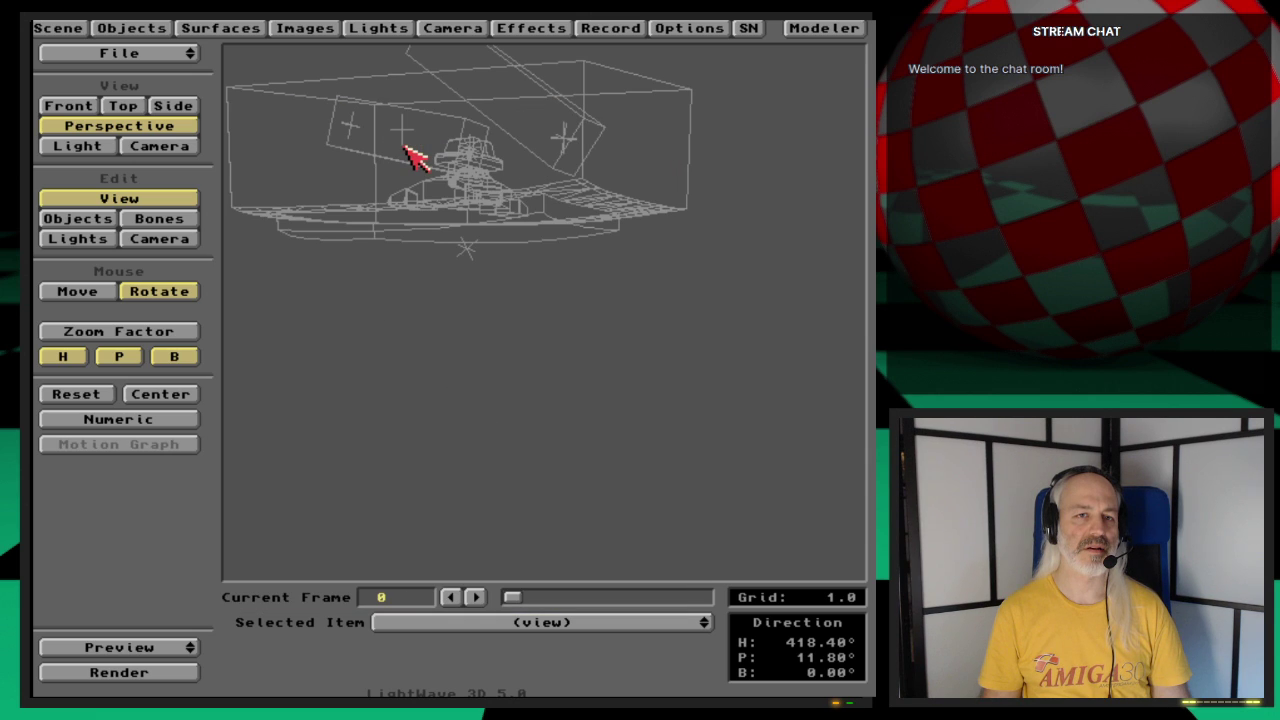
pyautogui.moveTo(515, 595); pyautogui.dragTo(772, 598)
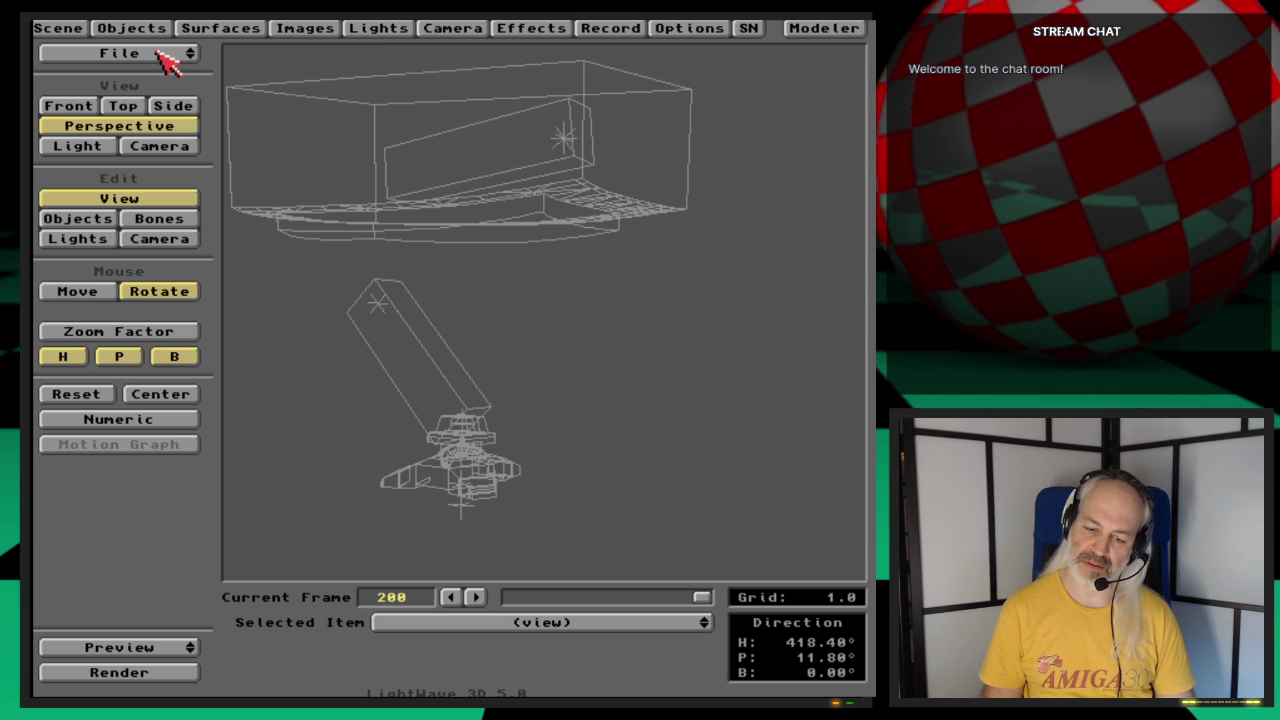
# Step: Export the upper leg geometry from Modeler to the RightGear-UpperLeg object in Layout, and return to Layout
pyautogui.click(824, 27)
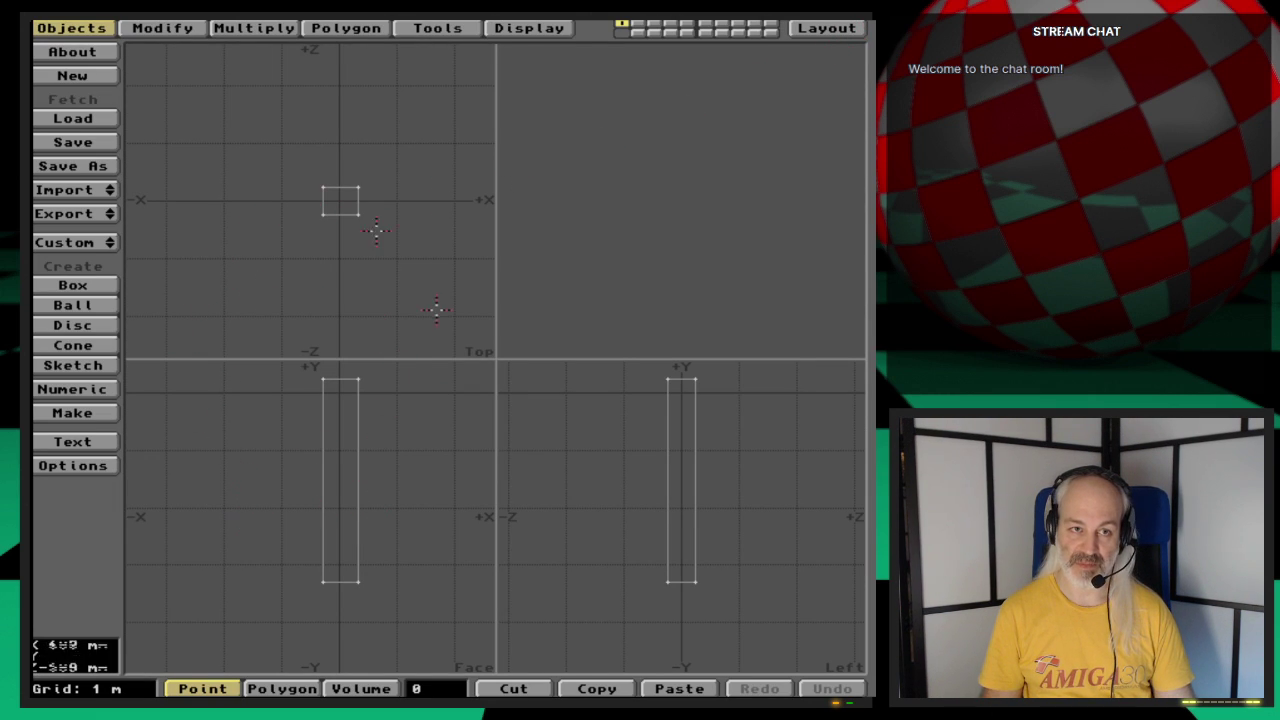
pyautogui.click(88, 214)
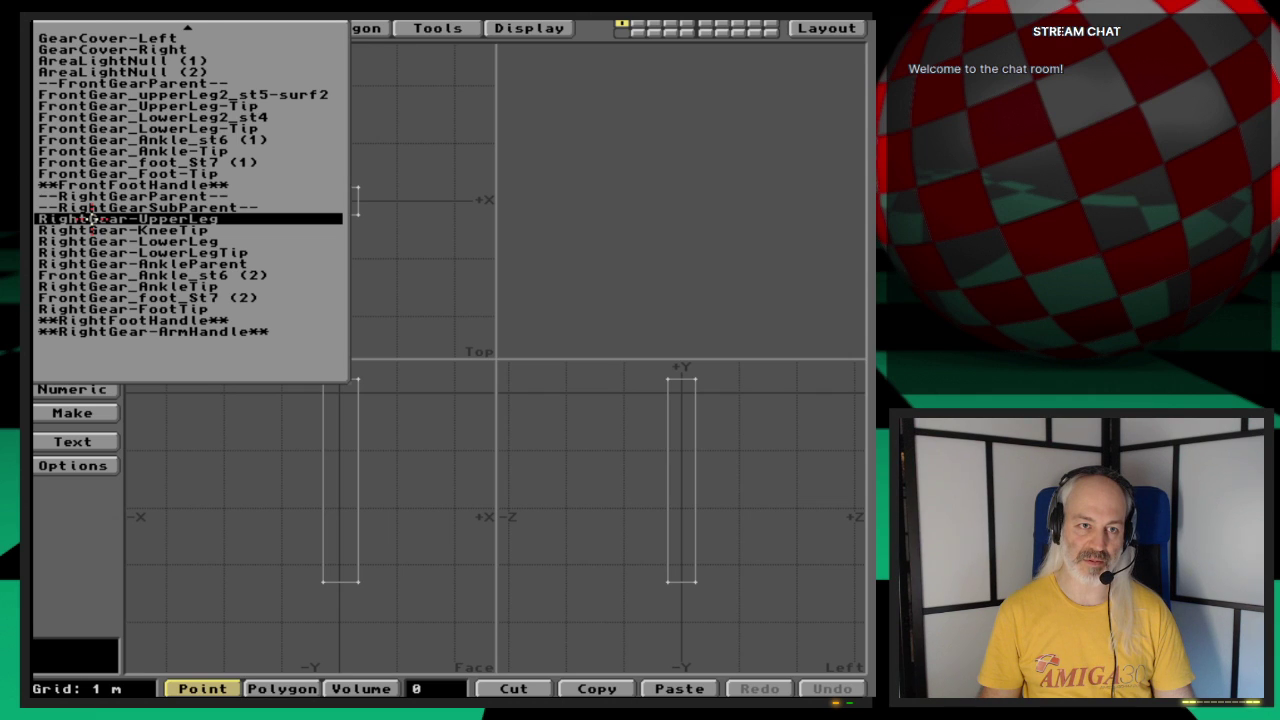
pyautogui.click(88, 217)
pyautogui.click(174, 373)
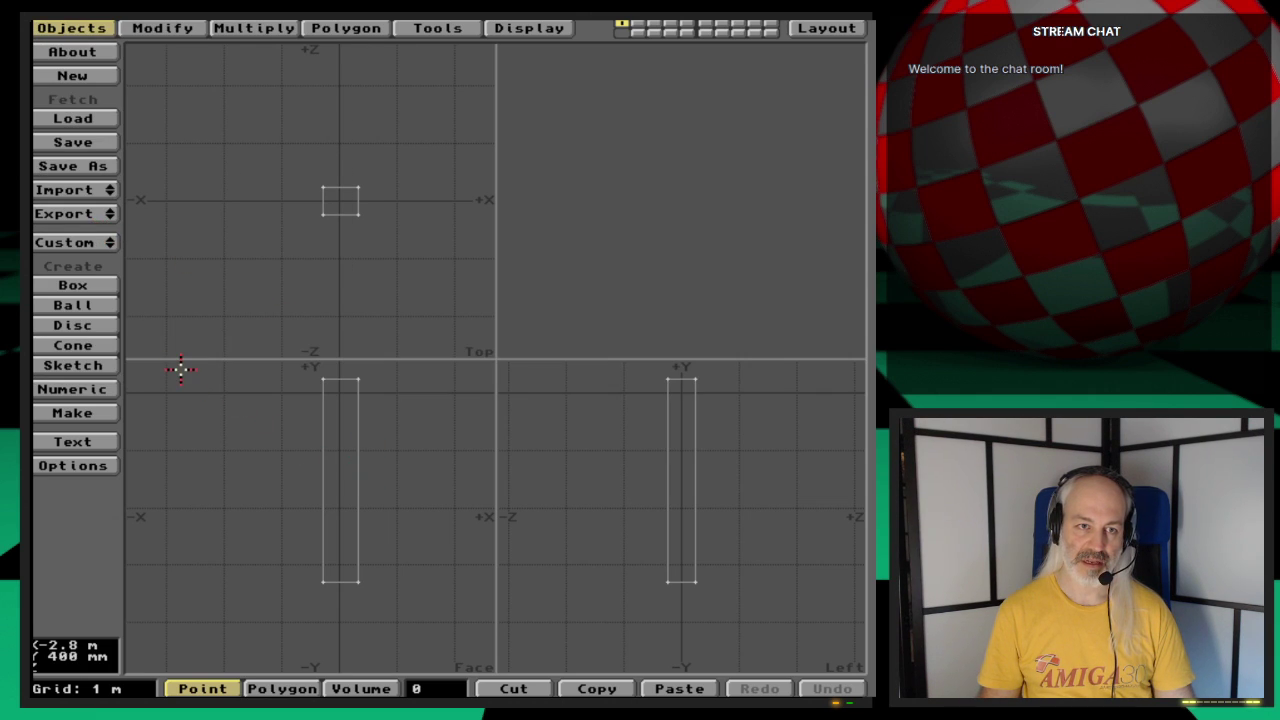
pyautogui.press('super+m')
pyautogui.press('super+m')
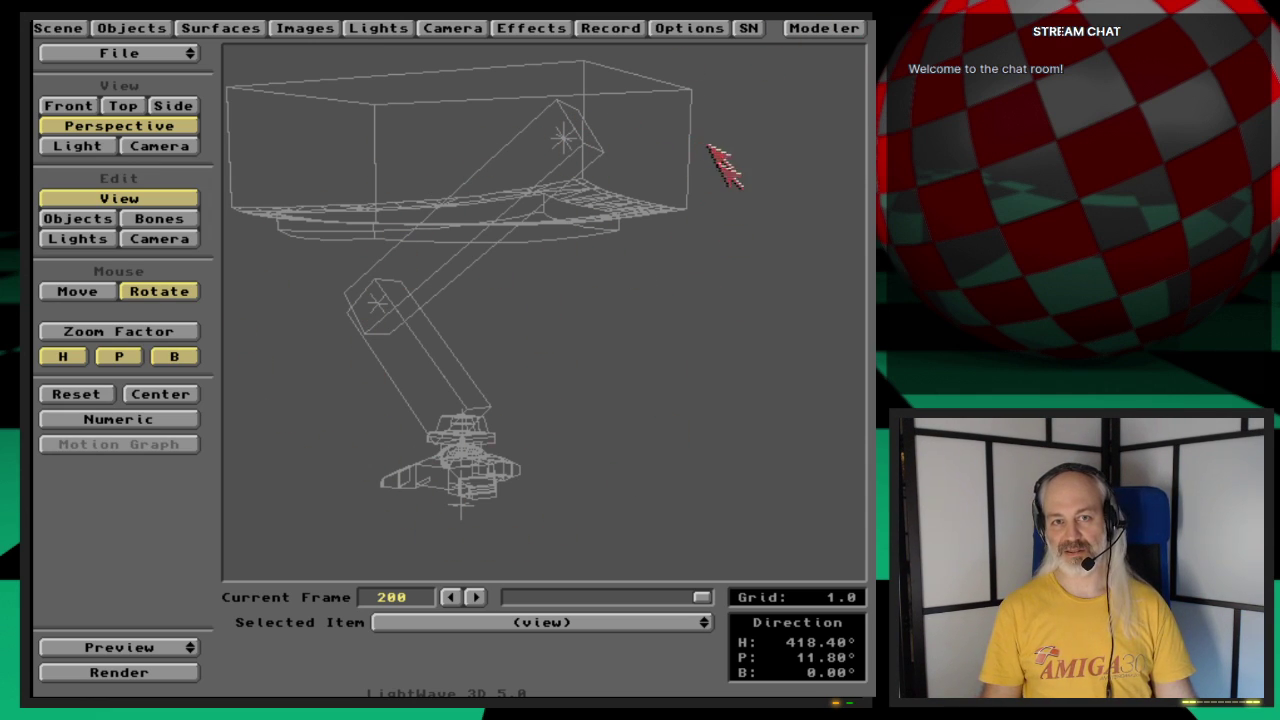
# Step: Save all objects in the scene and confirm the overwrite
pyautogui.click(131, 28)
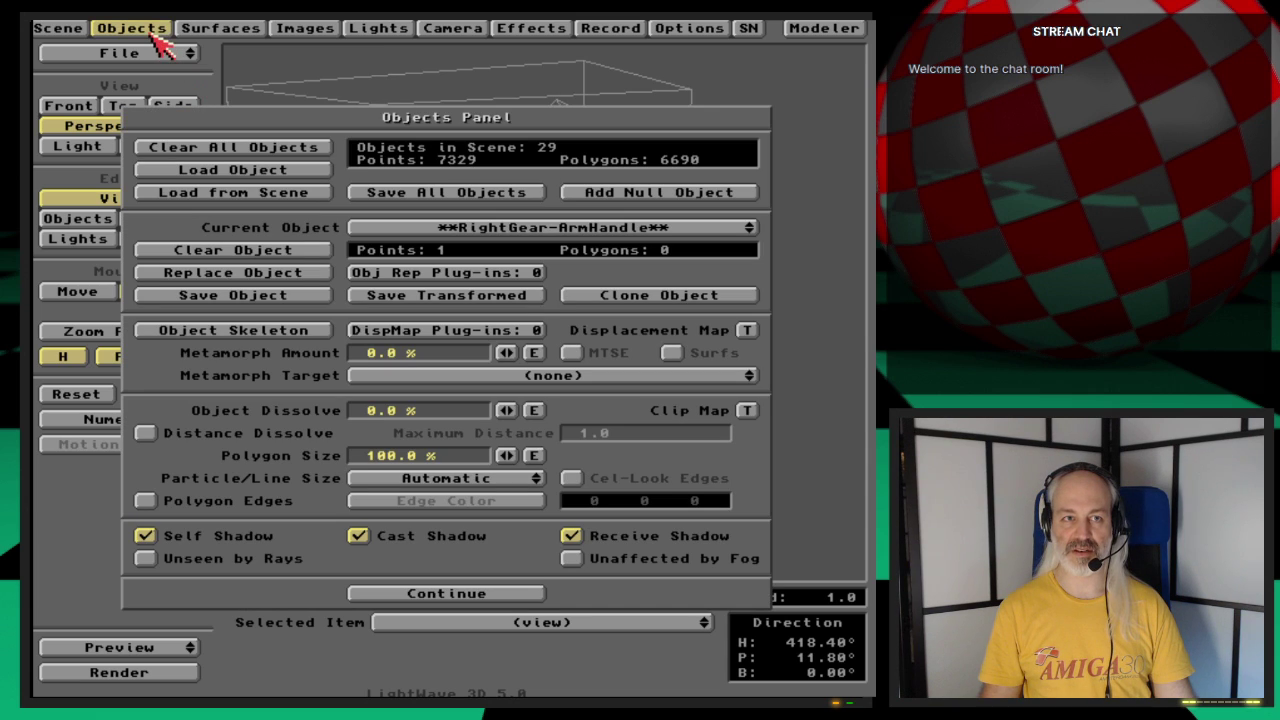
pyautogui.click(490, 195)
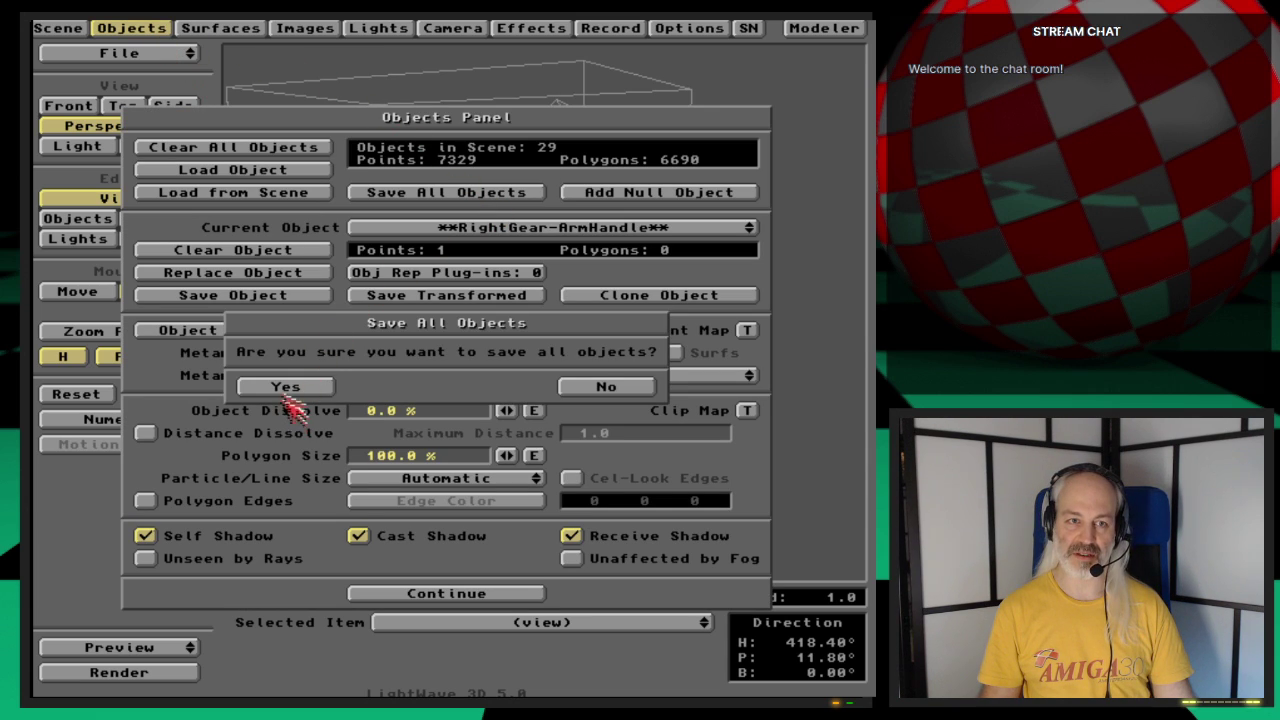
pyautogui.click(287, 388)
pyautogui.click(135, 32)
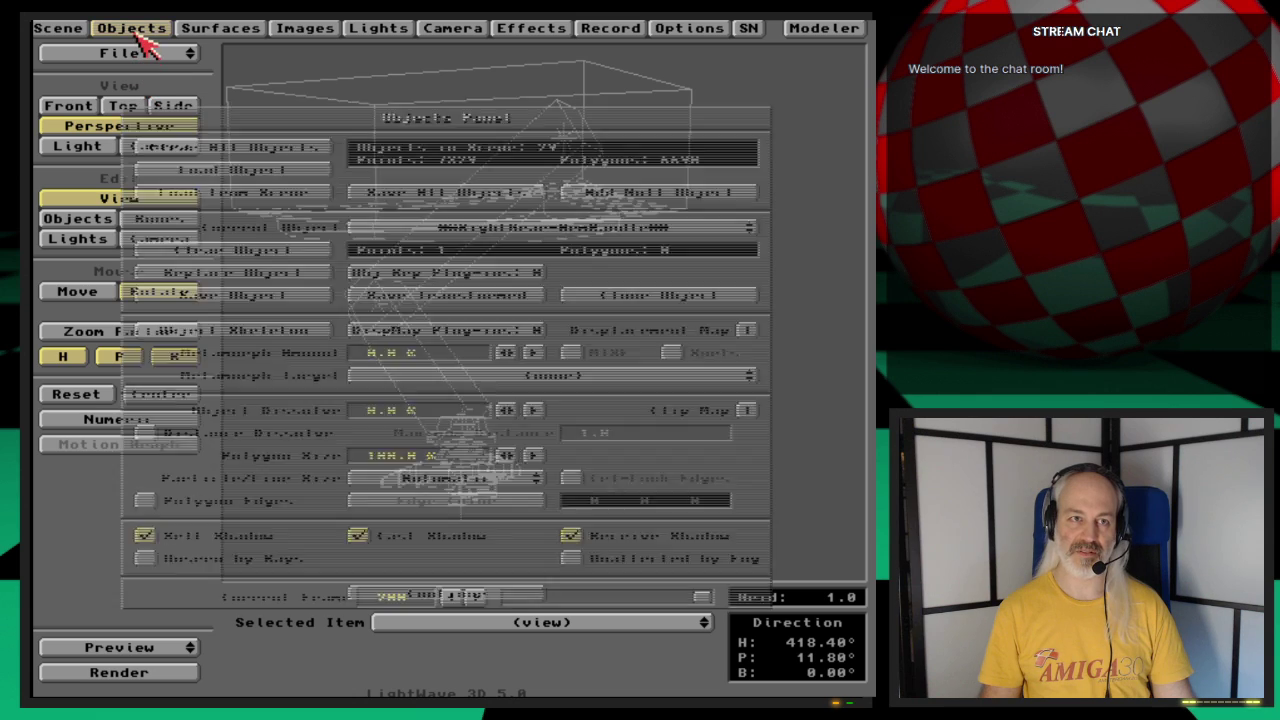
# Step: Reload the scene Shuttle-RearRightGearIK and scrub the animation to frame 123 to check the leg
pyautogui.moveTo(702, 597)
pyautogui.mouseDown()
pyautogui.moveTo(450, 598)
pyautogui.moveTo(705, 597)
pyautogui.mouseUp()
pyautogui.moveTo(160, 57); pyautogui.dragTo(168, 76)
pyautogui.doubleClick(474, 149)
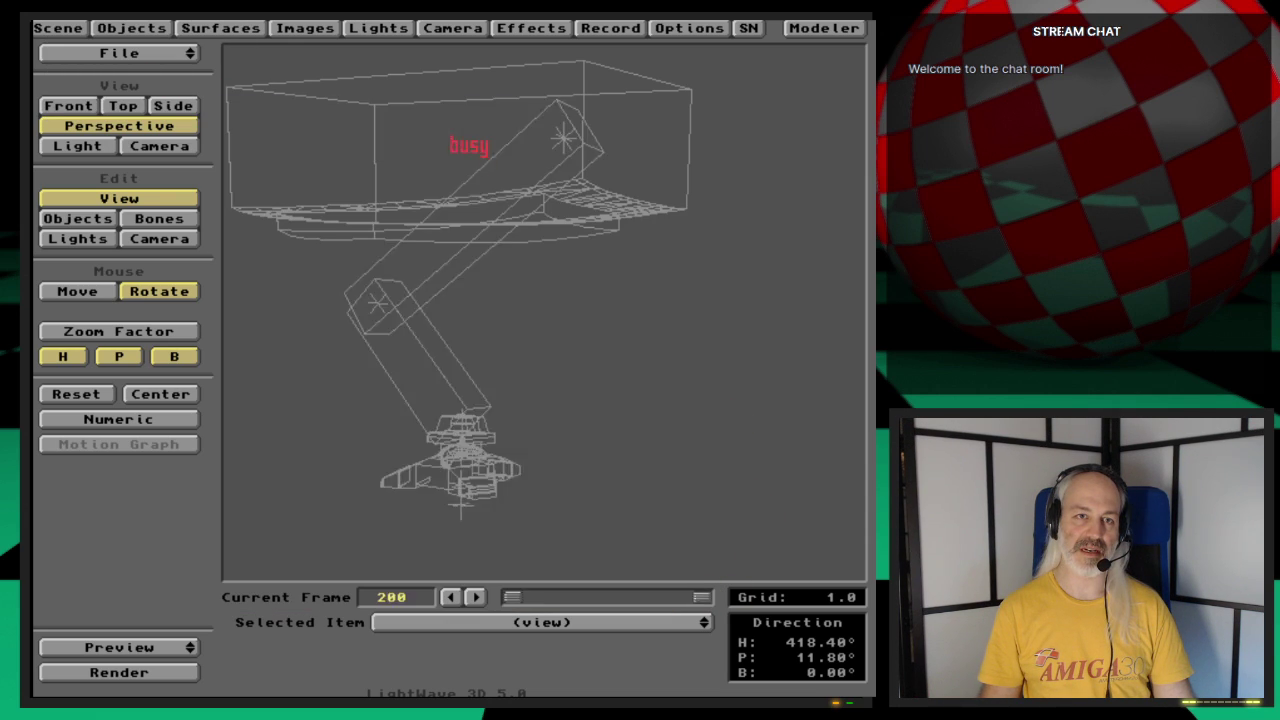
pyautogui.moveTo(518, 596); pyautogui.dragTo(642, 597)
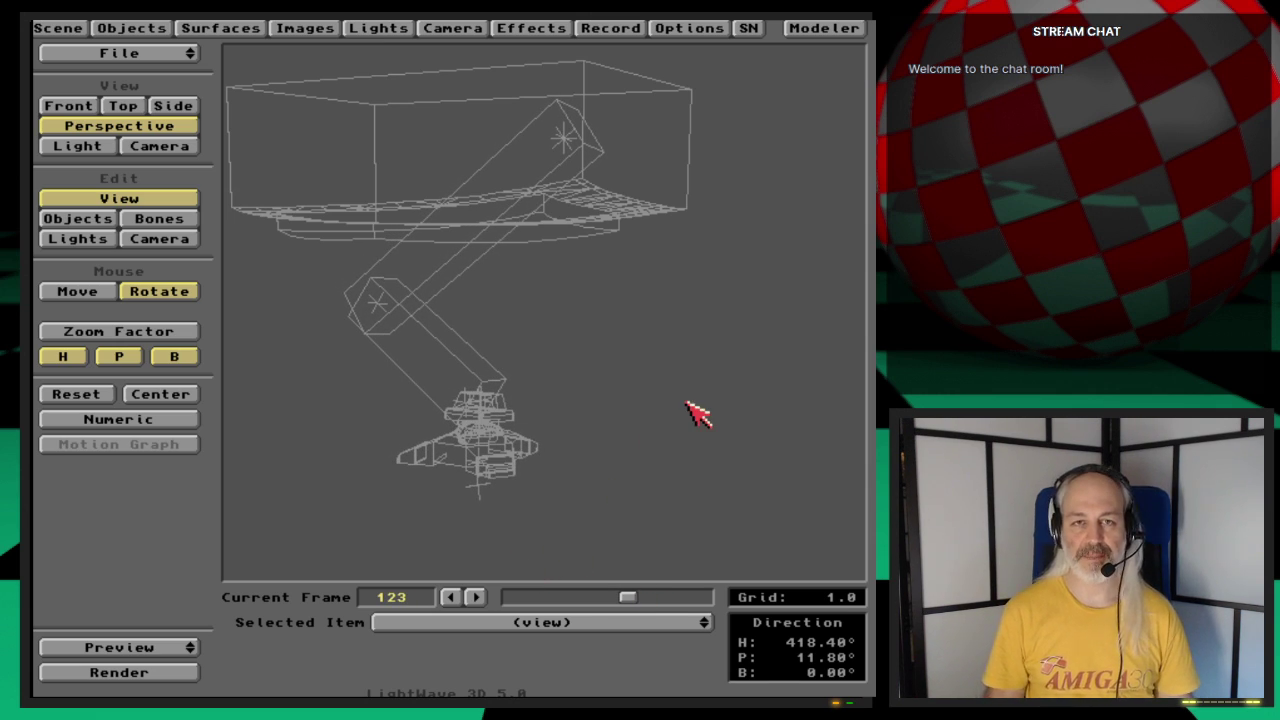
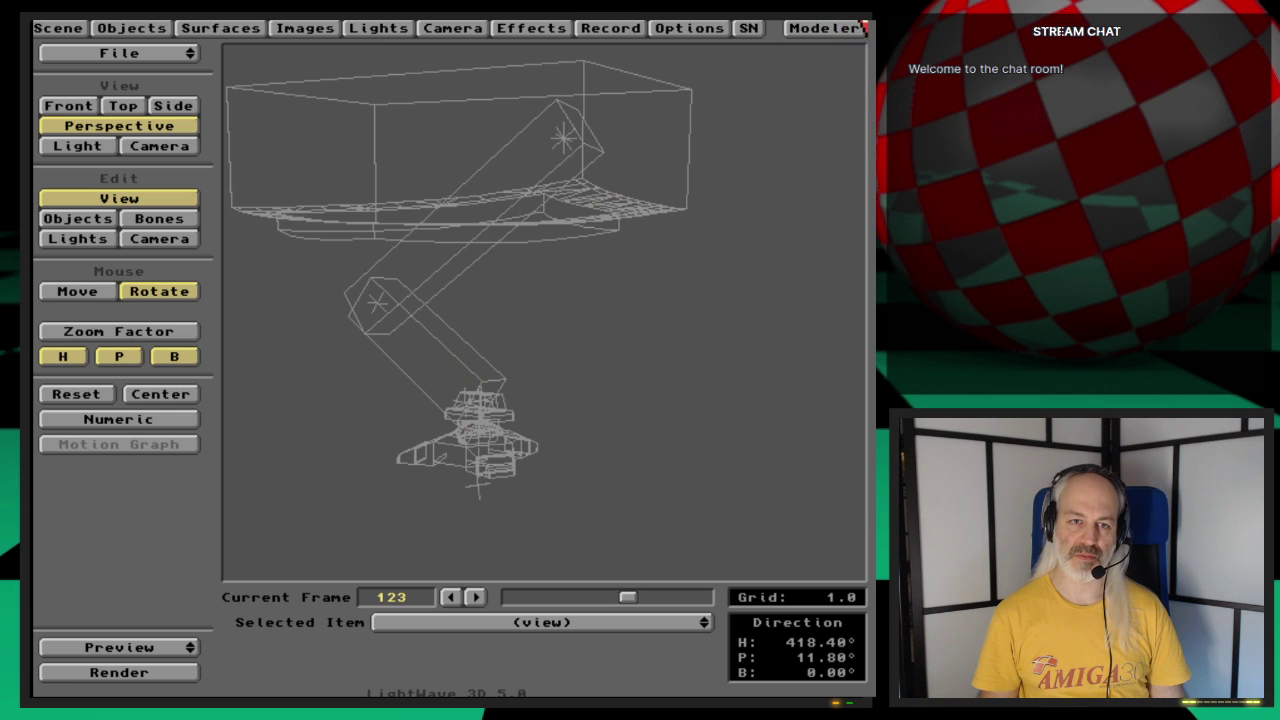
# Step: Start a new project in Modeler, import RightGear-LowerLeg from Layout into the first layer, and fit it in the views
pyautogui.click(862, 27)
pyautogui.click(100, 78)
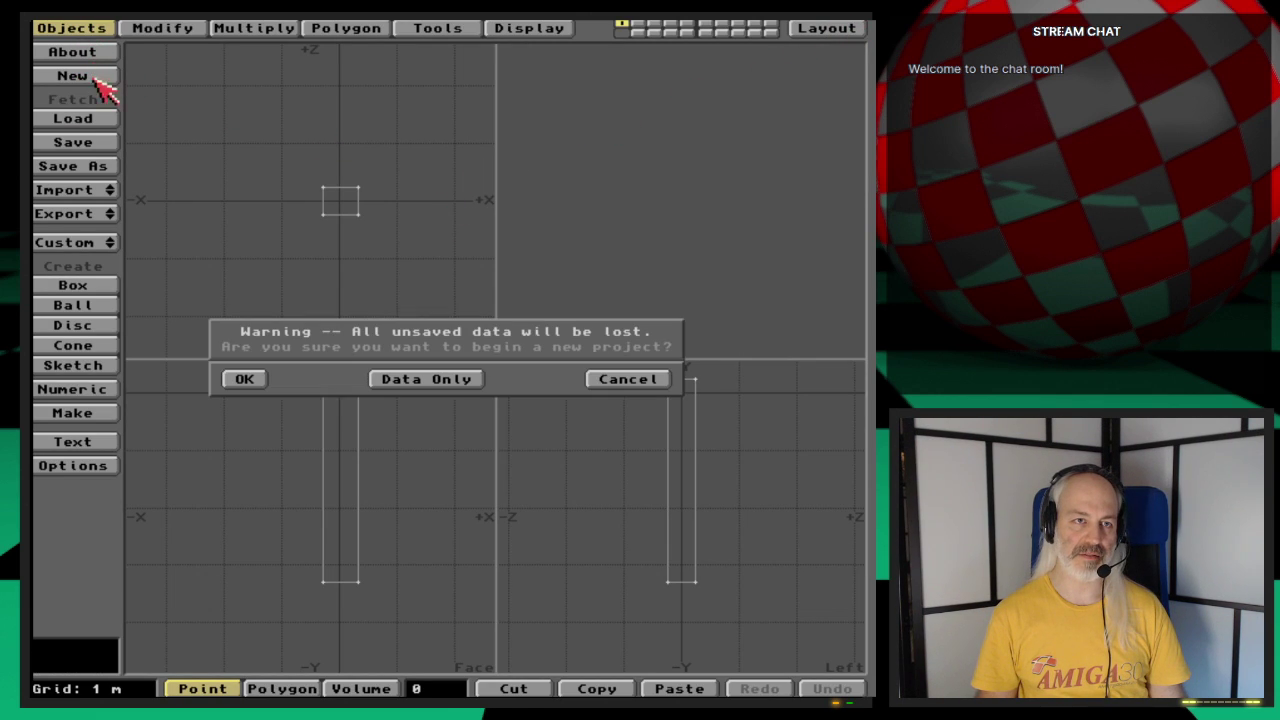
pyautogui.click(244, 380)
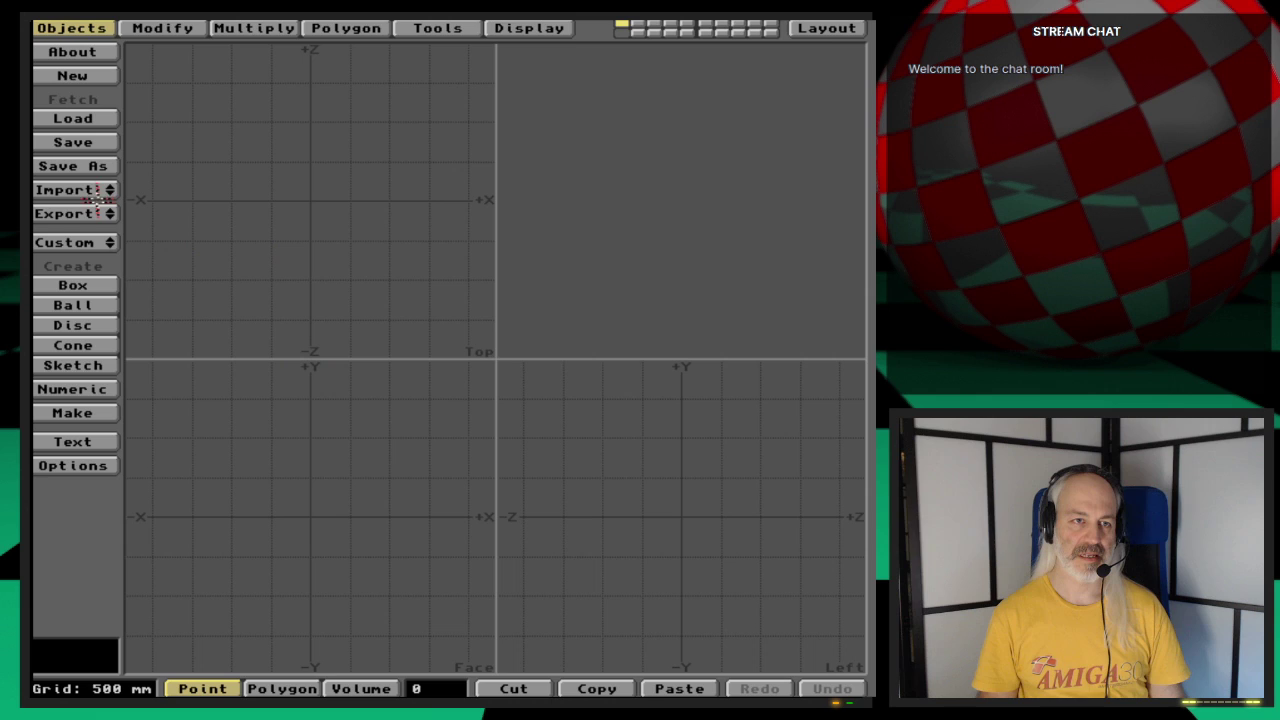
pyautogui.click(97, 190)
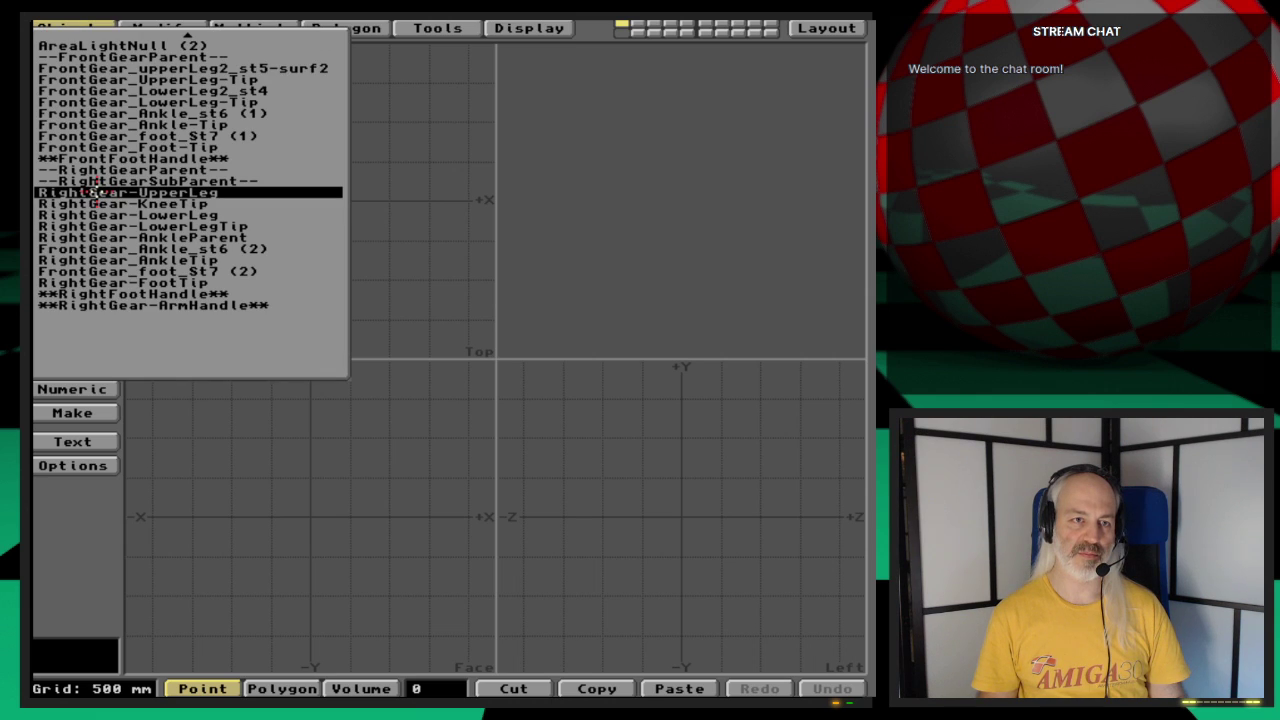
pyautogui.click(277, 214)
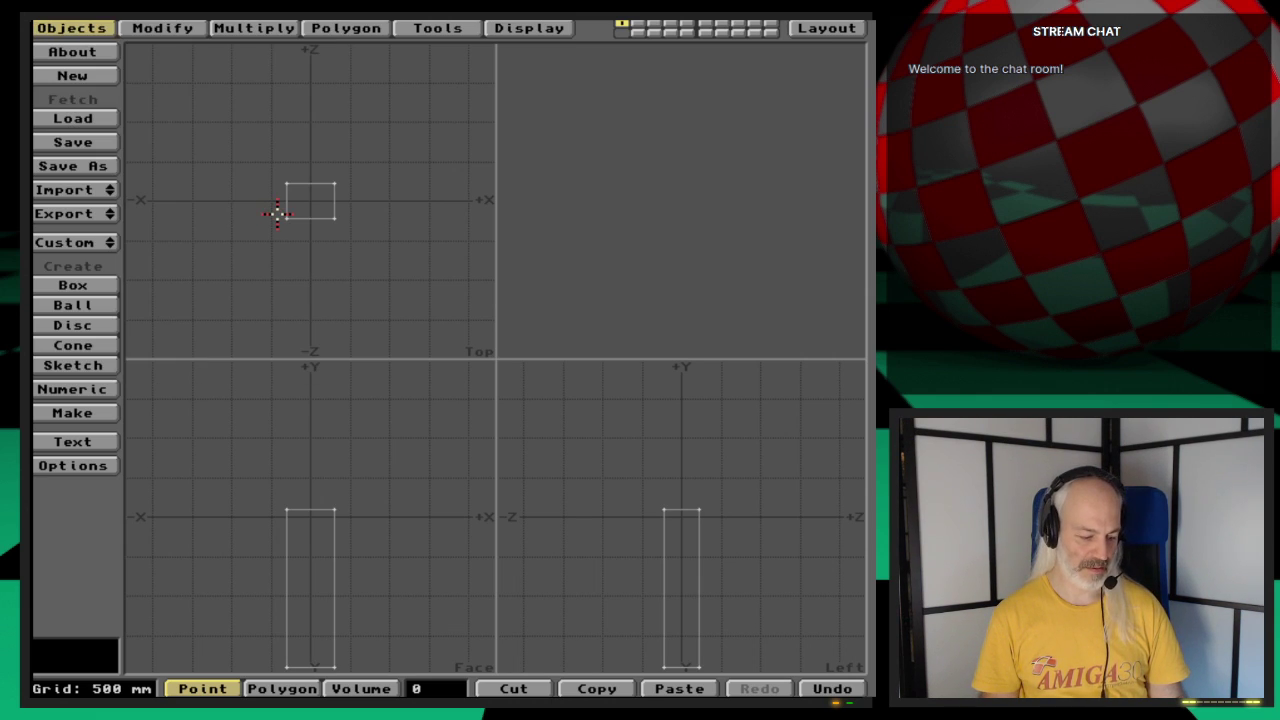
pyautogui.press('a')
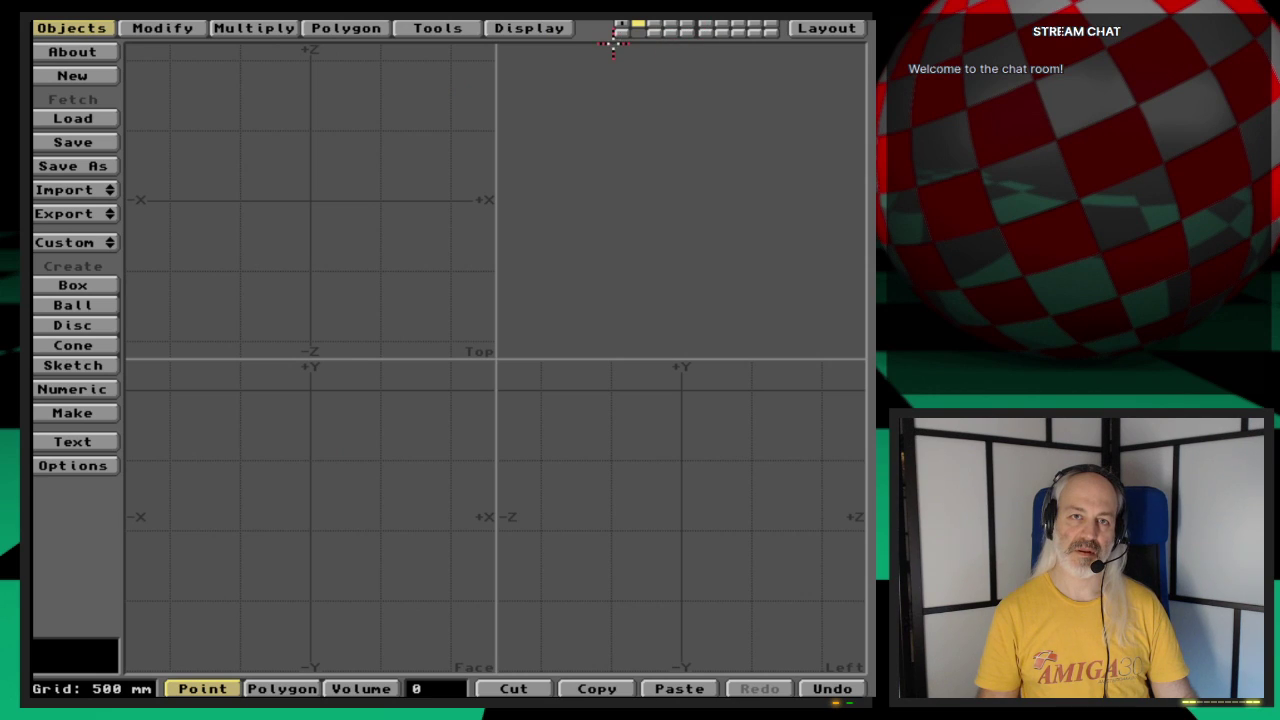
# Step: Import FrontGear_Ankle_st6 (2) from Layout into the third layer
pyautogui.click(621, 32)
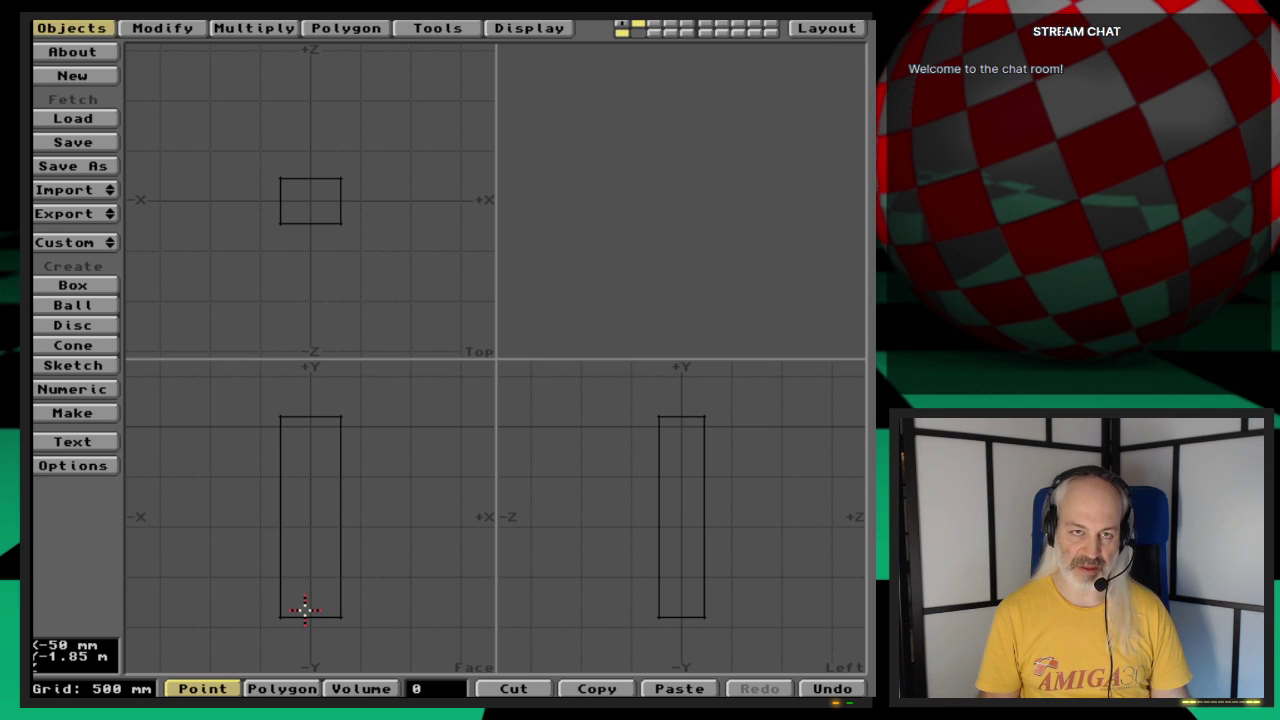
pyautogui.click(654, 22)
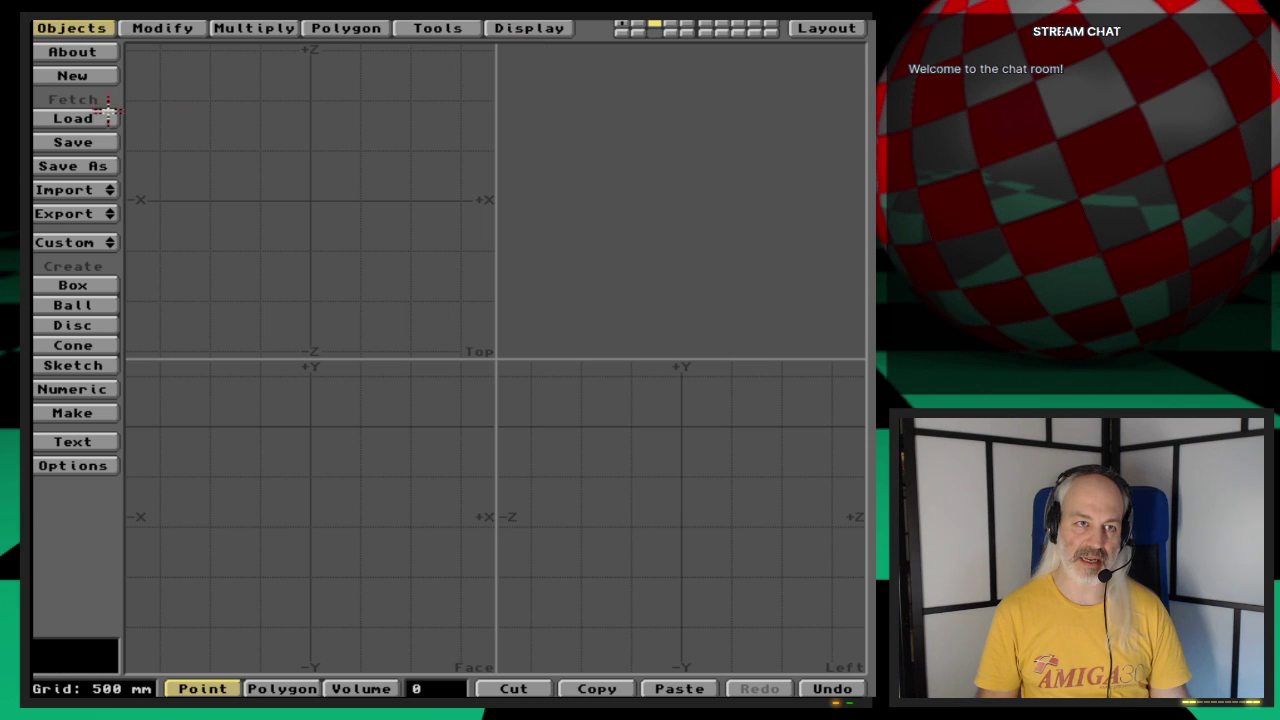
pyautogui.click(104, 189)
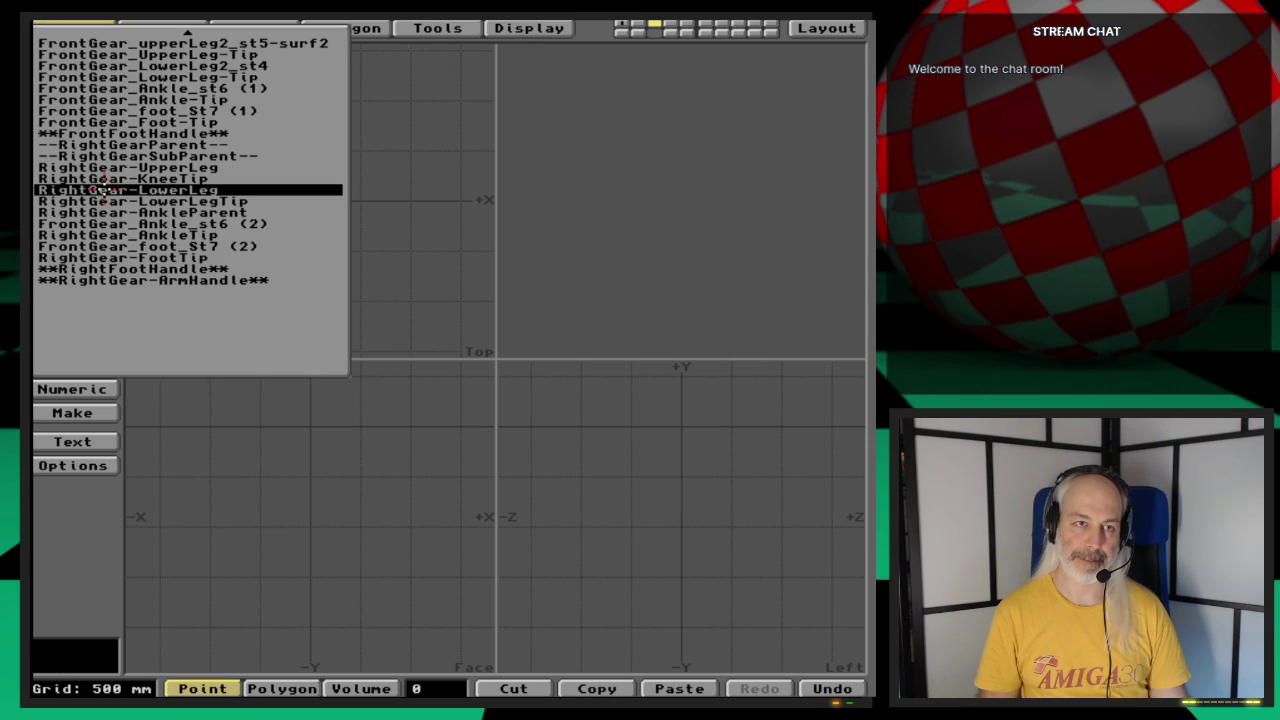
pyautogui.click(277, 223)
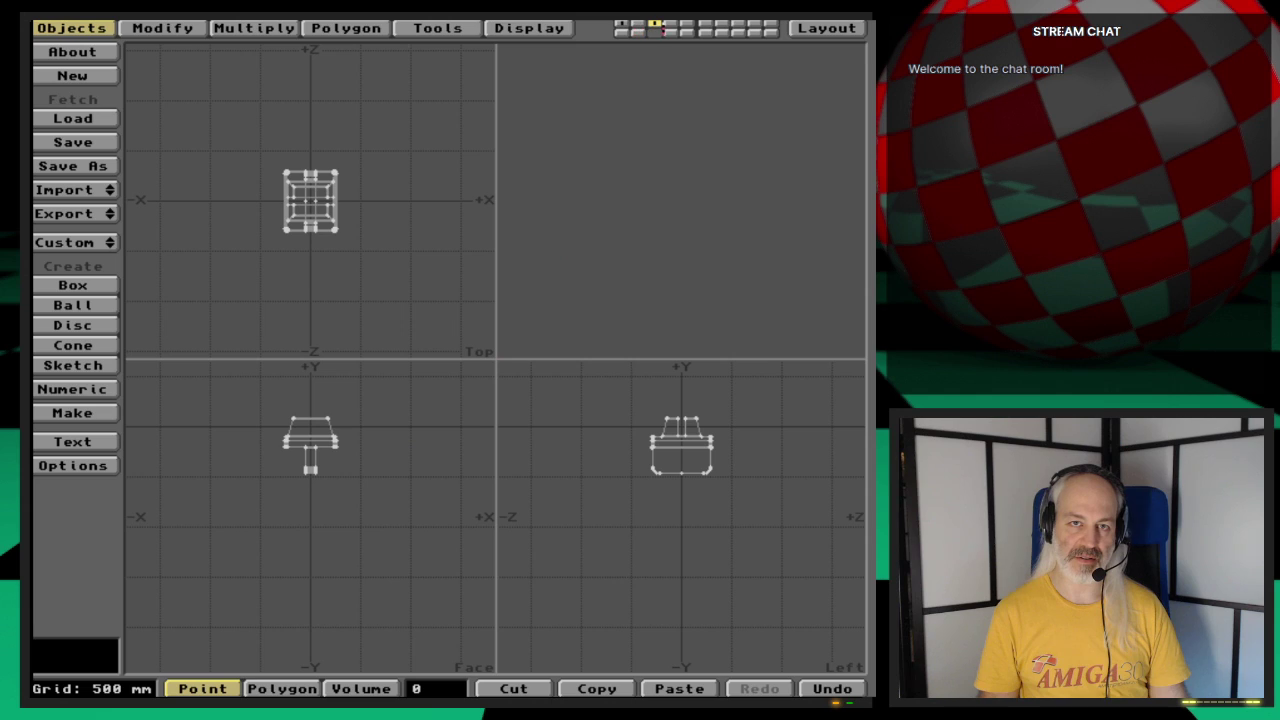
# Step: Load the object FrontGear_LowerLeg2_st4 into the empty fourth layer
pyautogui.press('4')
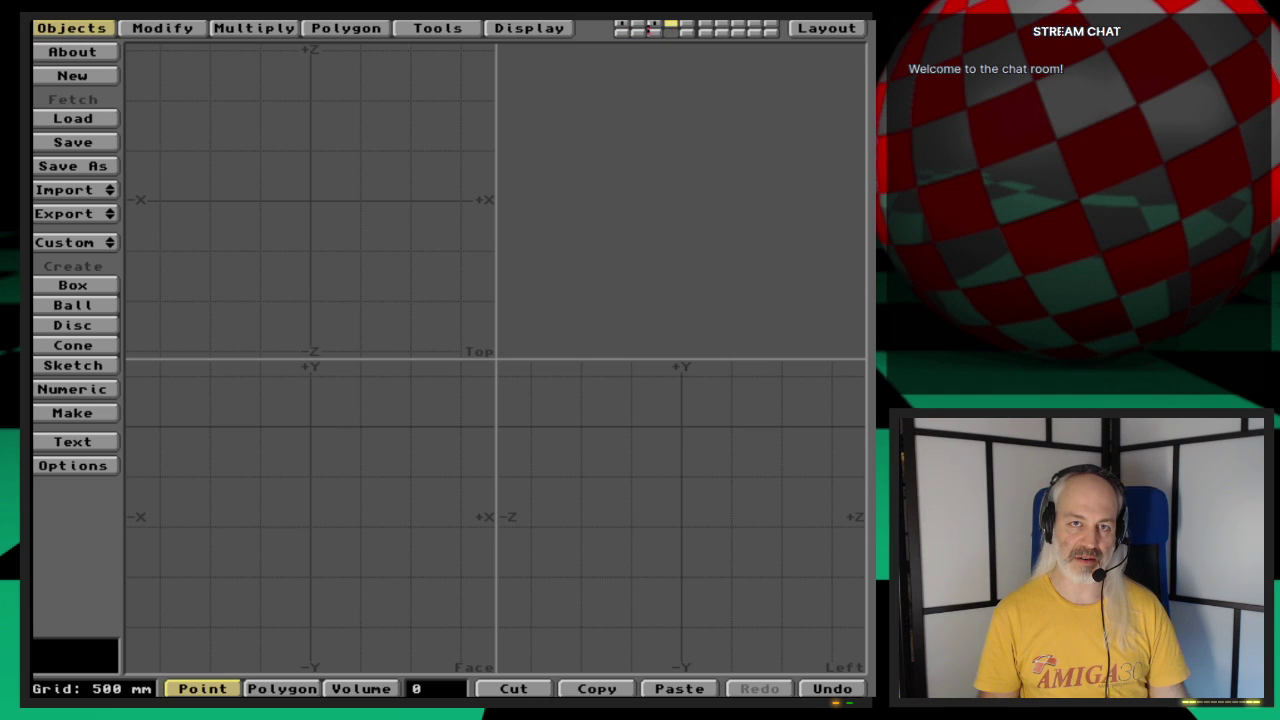
pyautogui.hotkey('shift', '5')
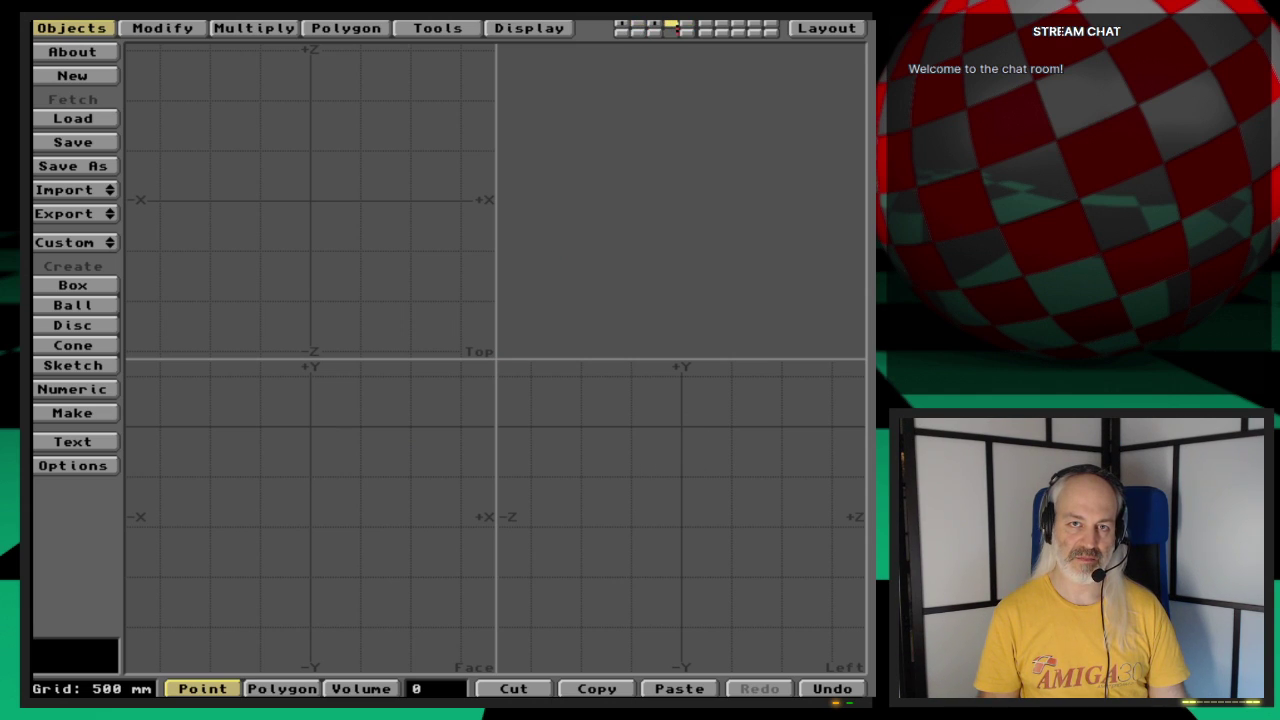
pyautogui.press('l')
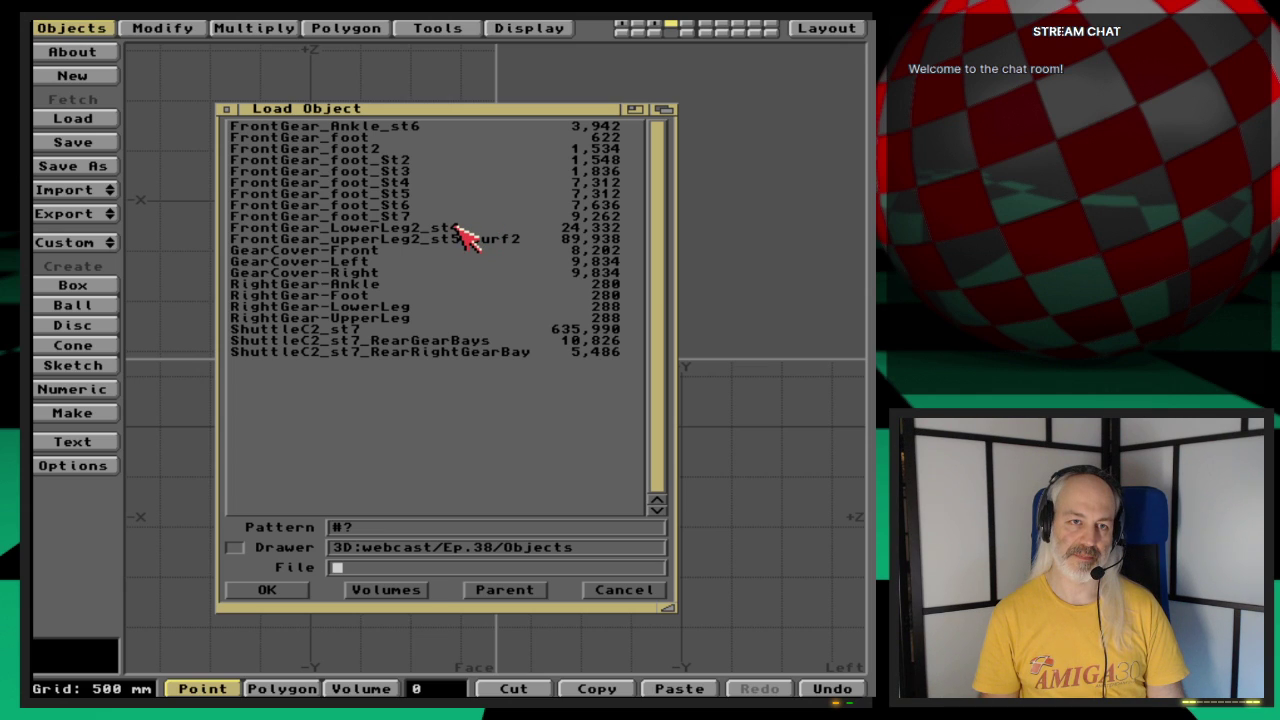
pyautogui.doubleClick(457, 229)
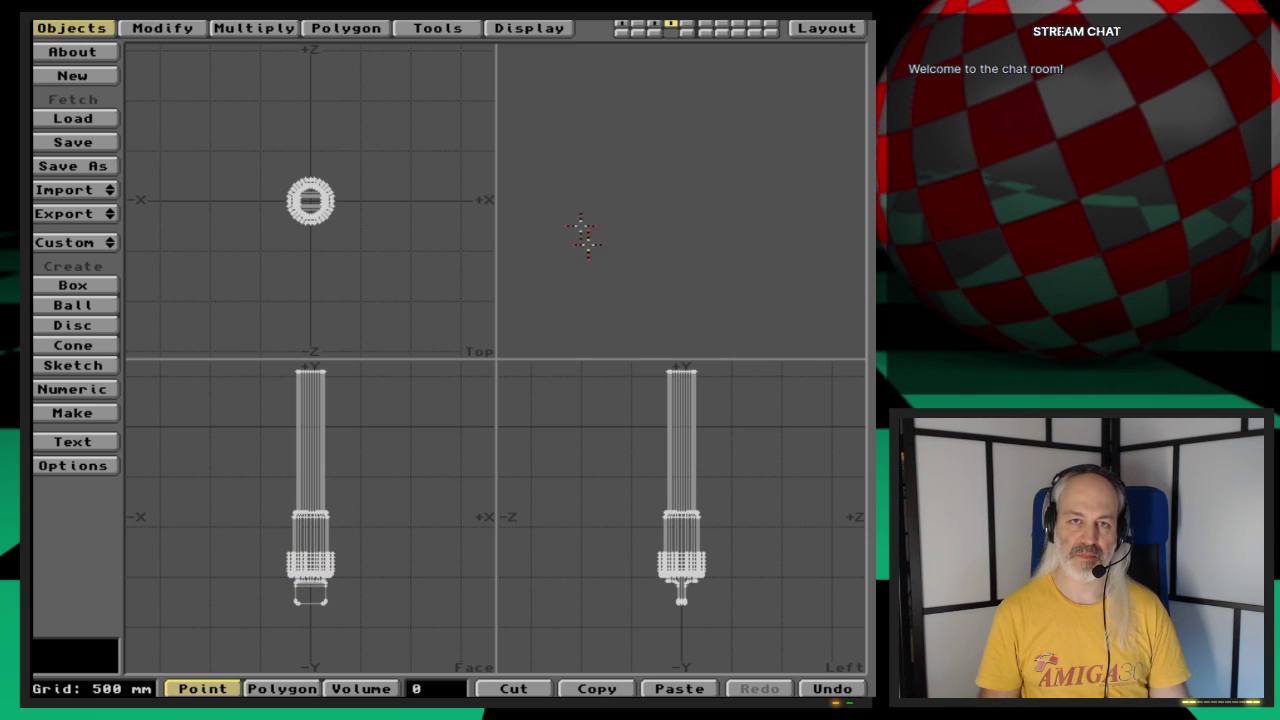
# Step: Compare the lower leg box with the fourth layer as background, and swap layers so the detailed leg is editable with the Move tool active
pyautogui.press('1')
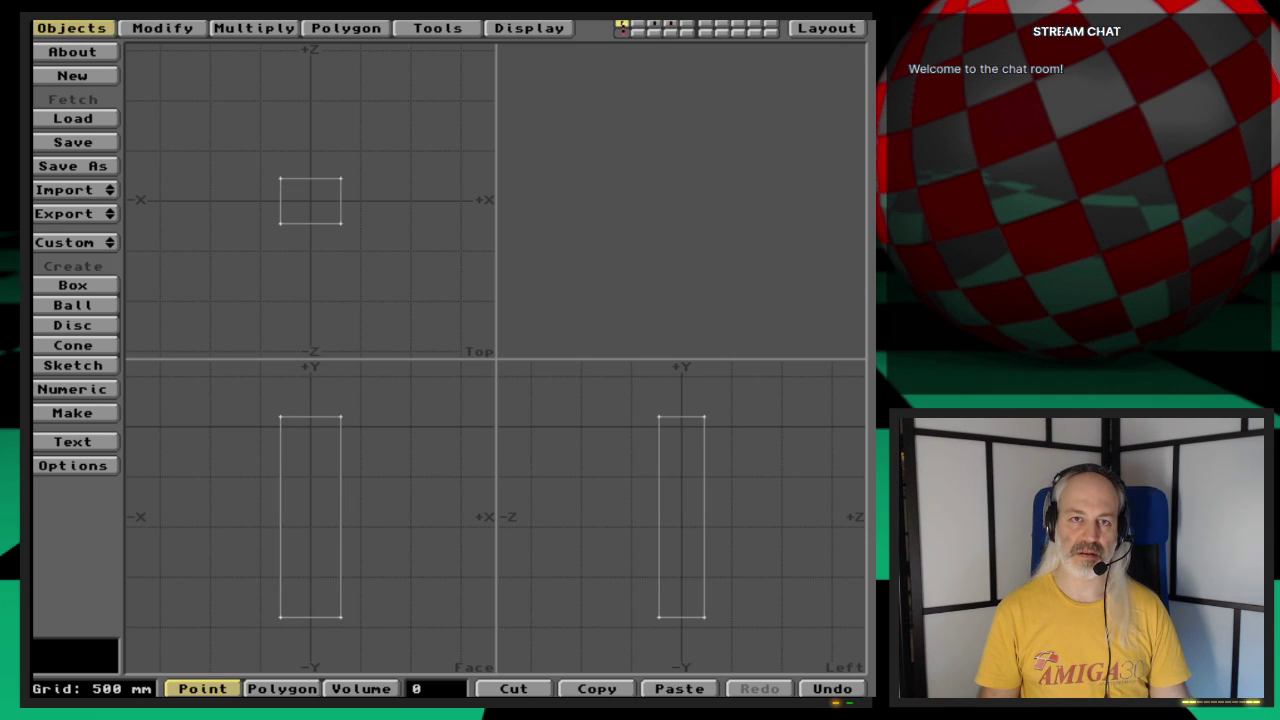
pyautogui.click(668, 31)
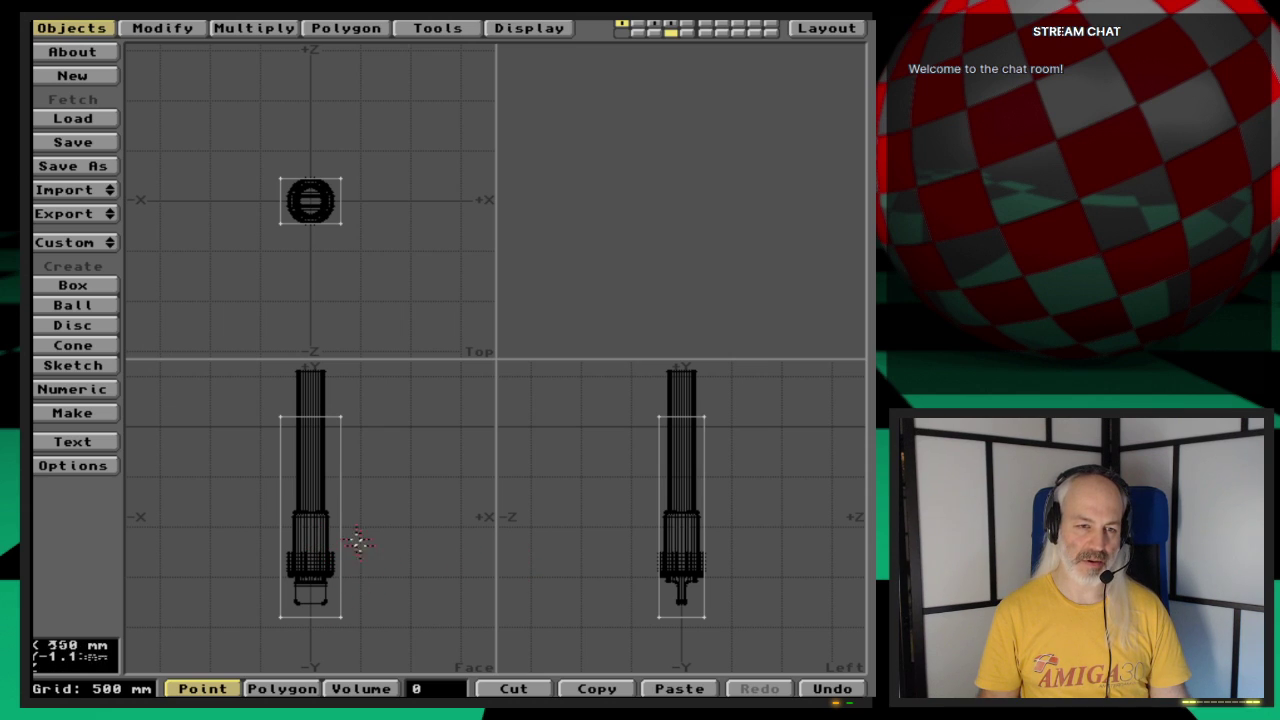
pyautogui.press('t')
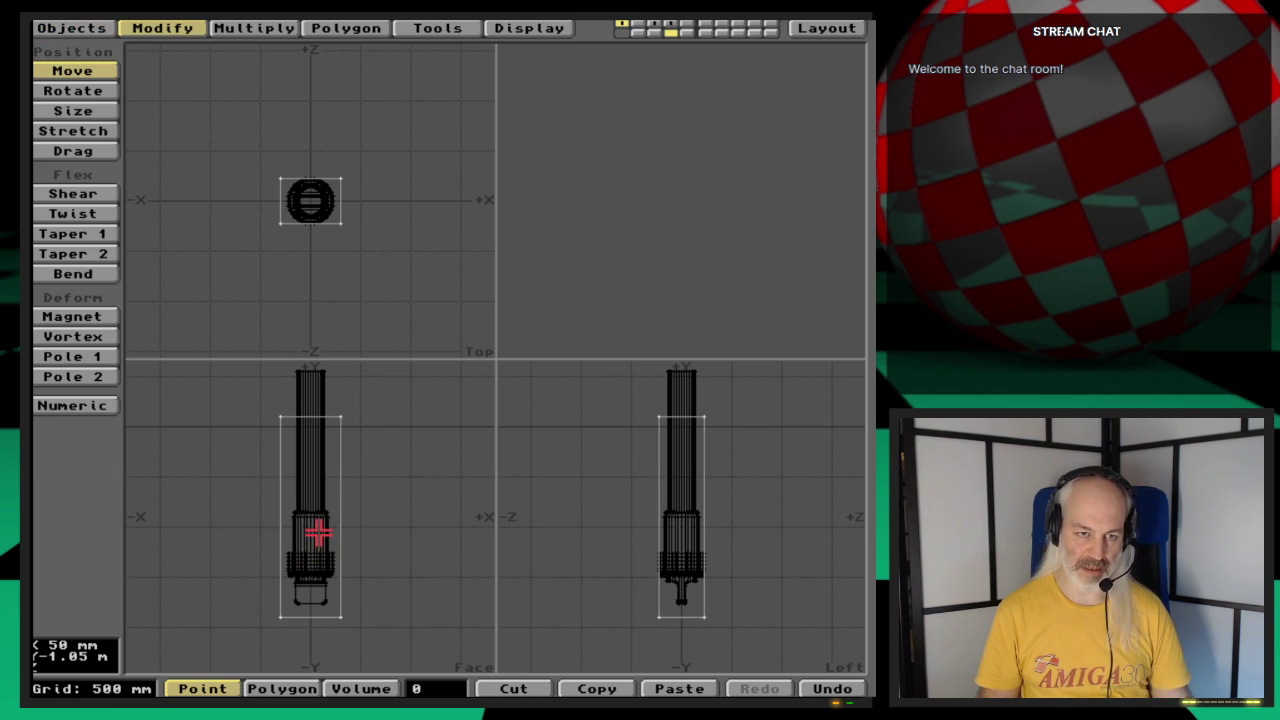
pyautogui.press("'")
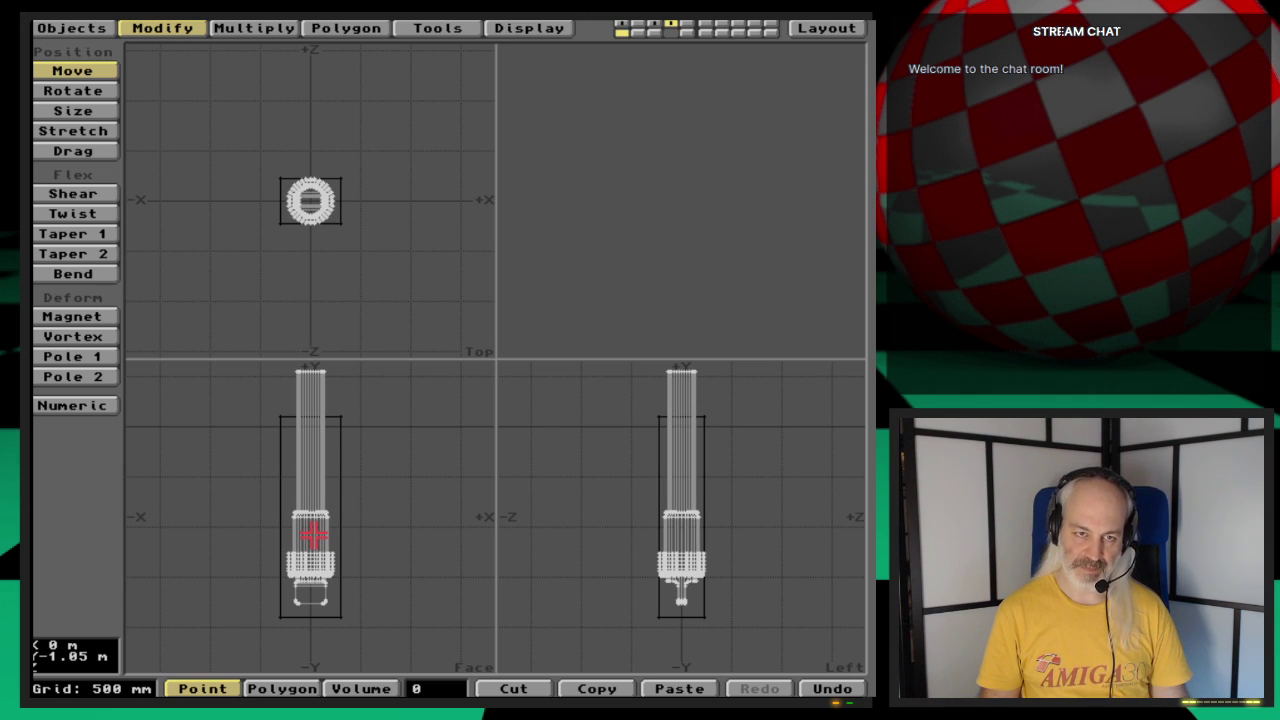
# Step: Save the detailed lower leg object as RightGear-LowerLeg_st2 in the Objects drawer
pyautogui.press('s')
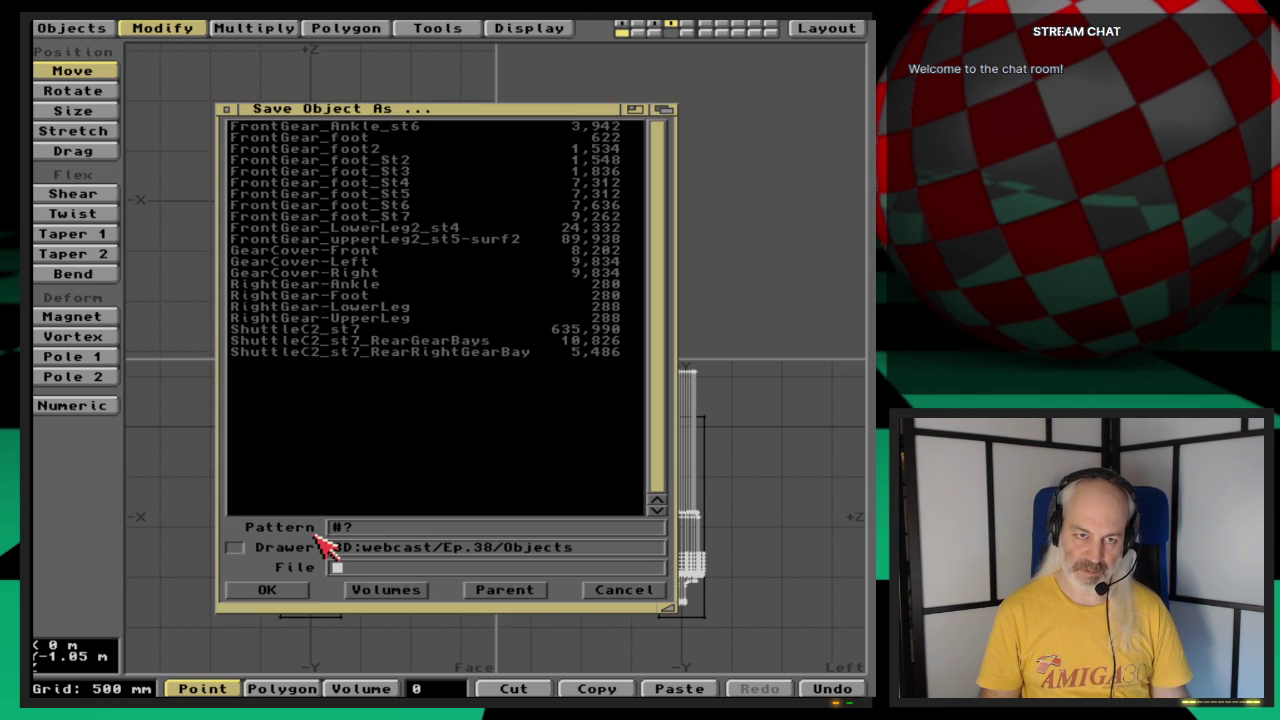
pyautogui.click(402, 306)
pyautogui.click(571, 567)
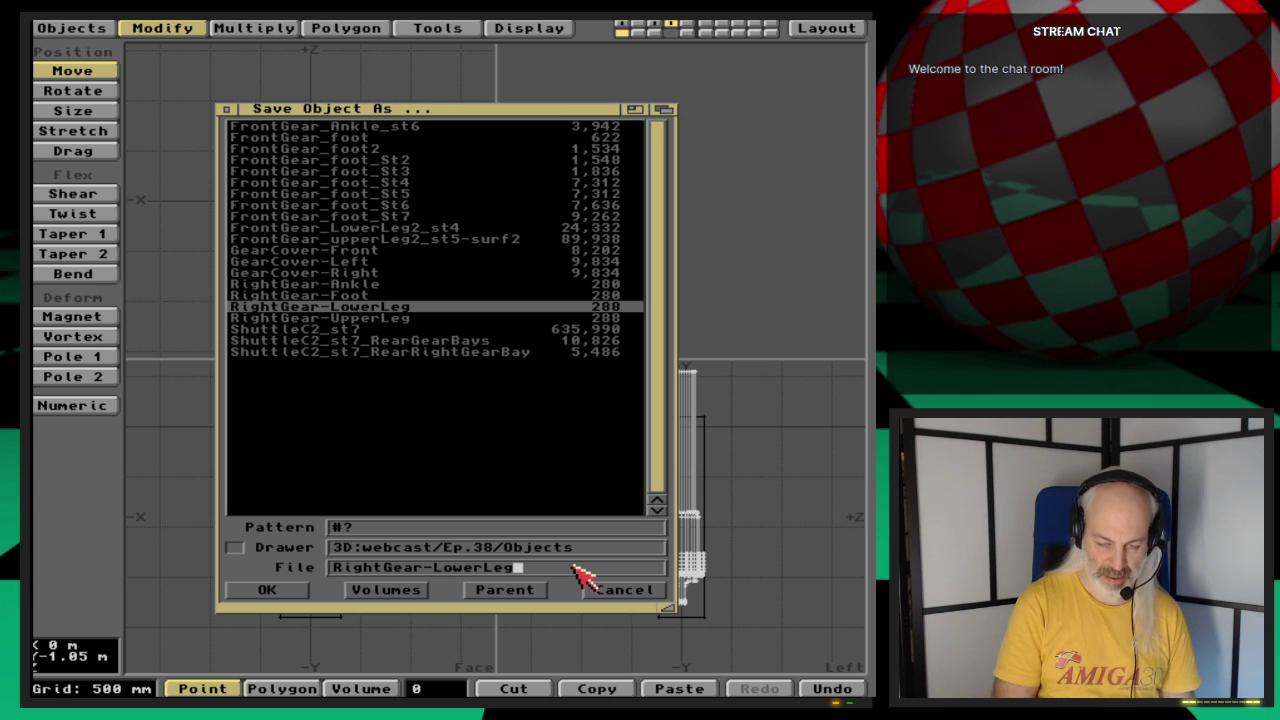
pyautogui.write('_st')
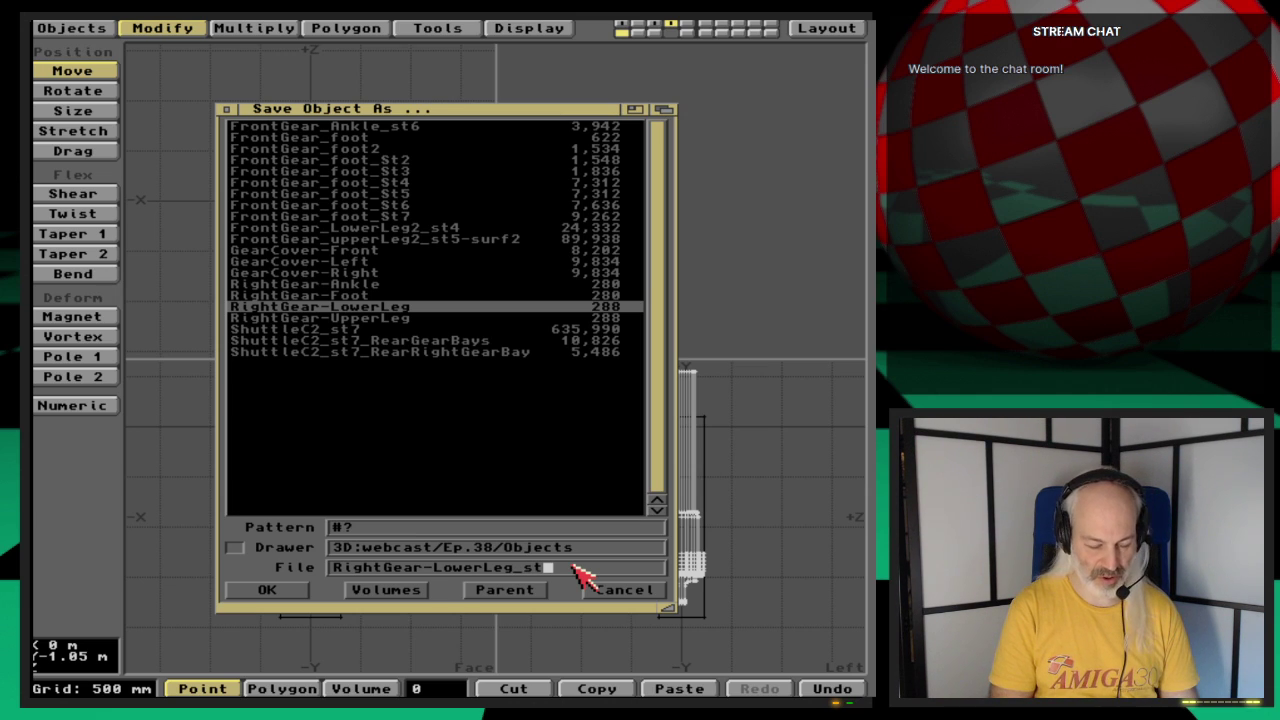
pyautogui.write('2')
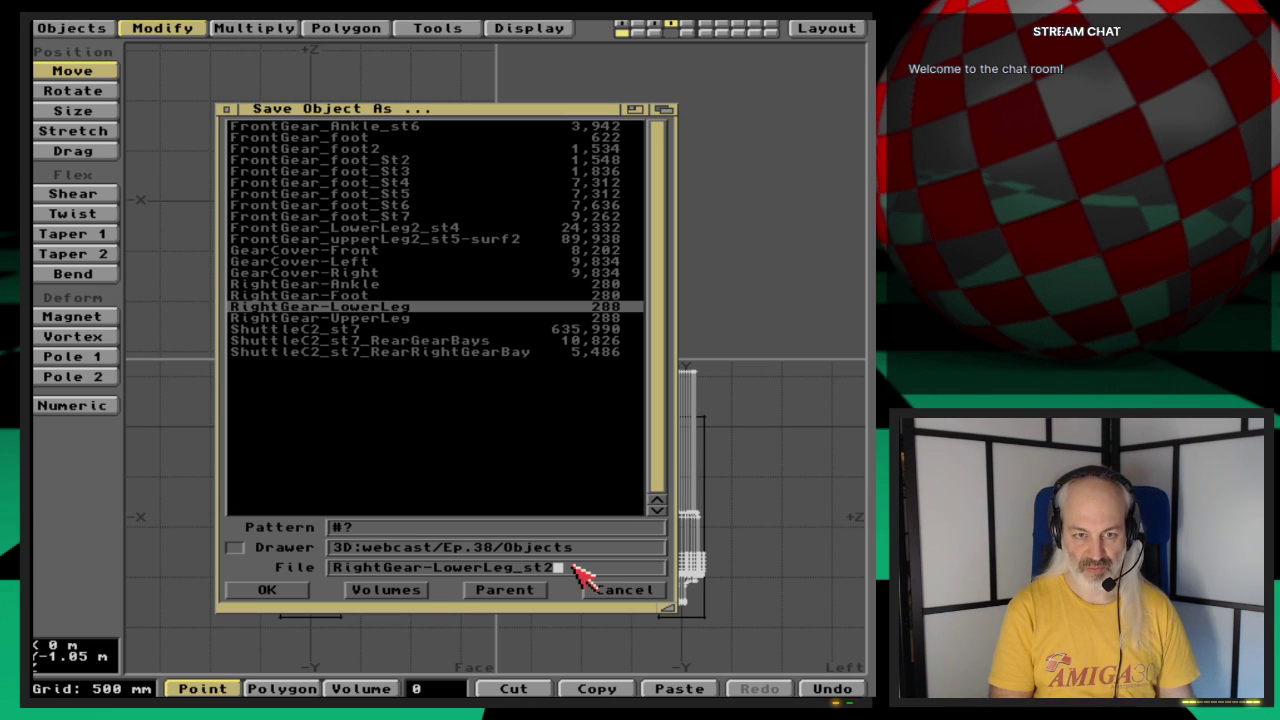
pyautogui.press('Return')
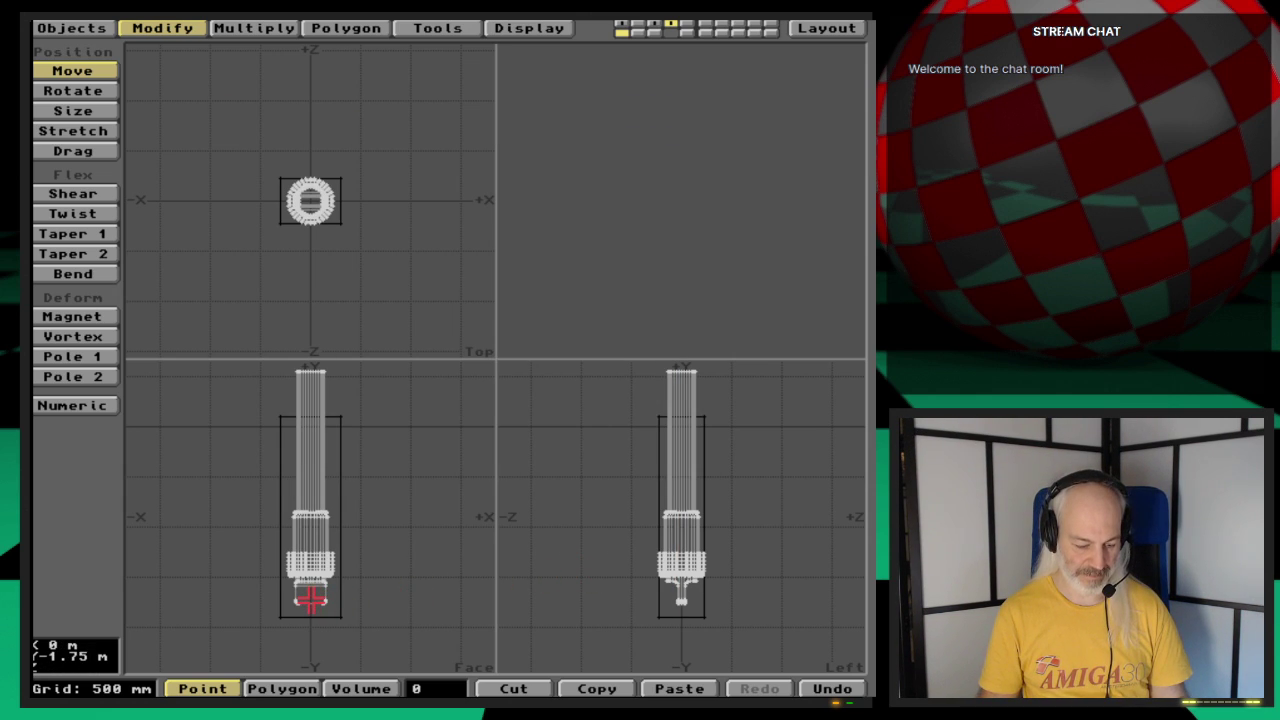
# Step: Move the detailed leg straight down until its lower end meets the bottom edge of the background box
pyautogui.press('.')
pyautogui.press('.')
pyautogui.press('.')
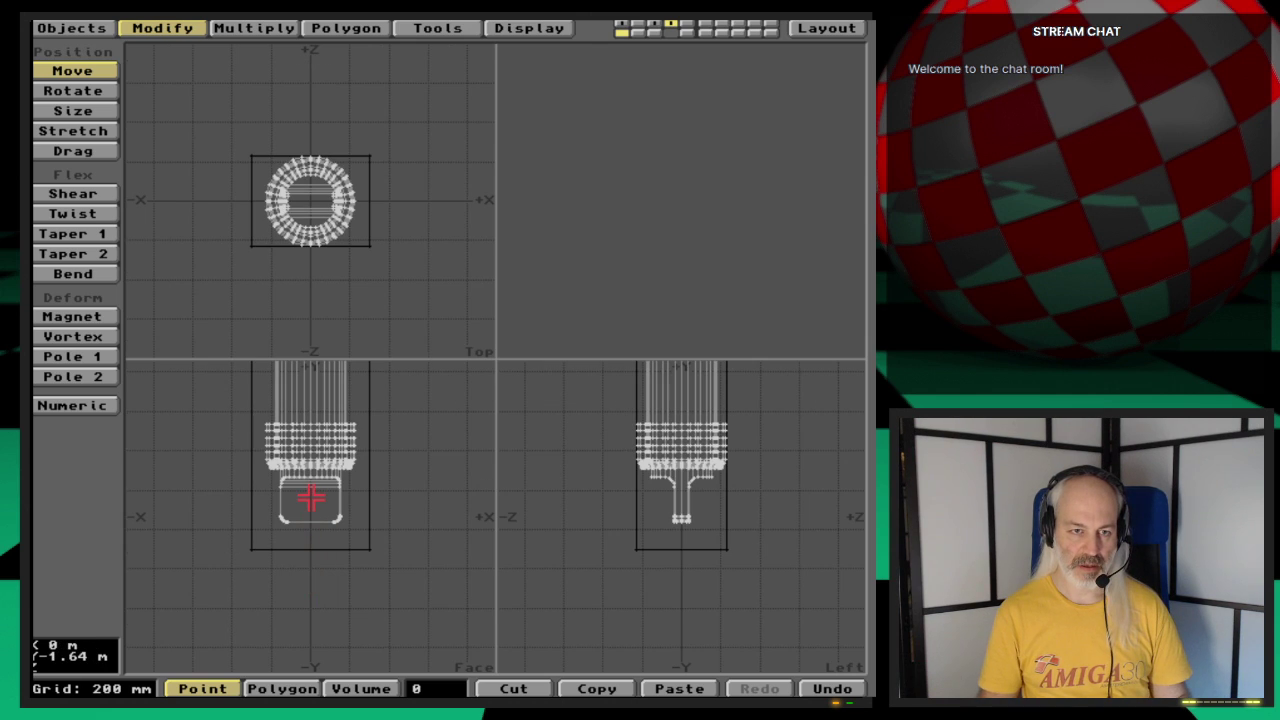
pyautogui.moveTo(311, 497); pyautogui.dragTo(311, 592)
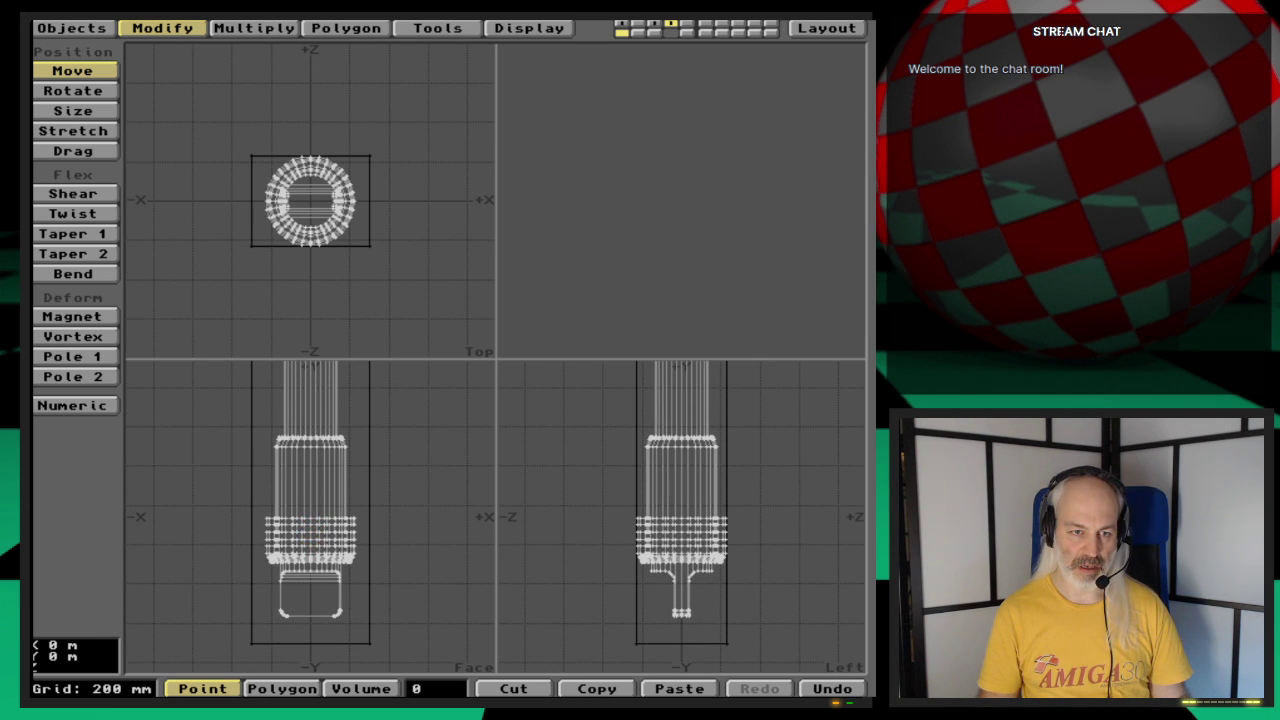
pyautogui.moveTo(312, 540); pyautogui.dragTo(312, 567)
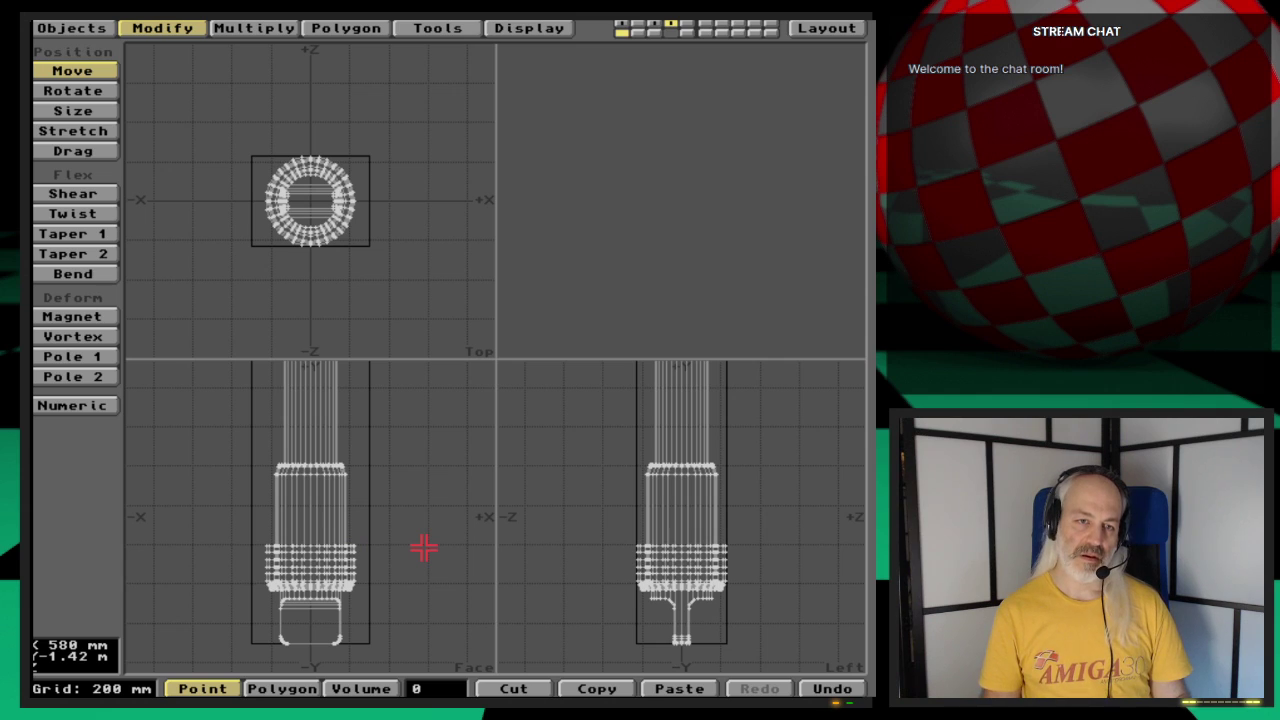
pyautogui.press('space')
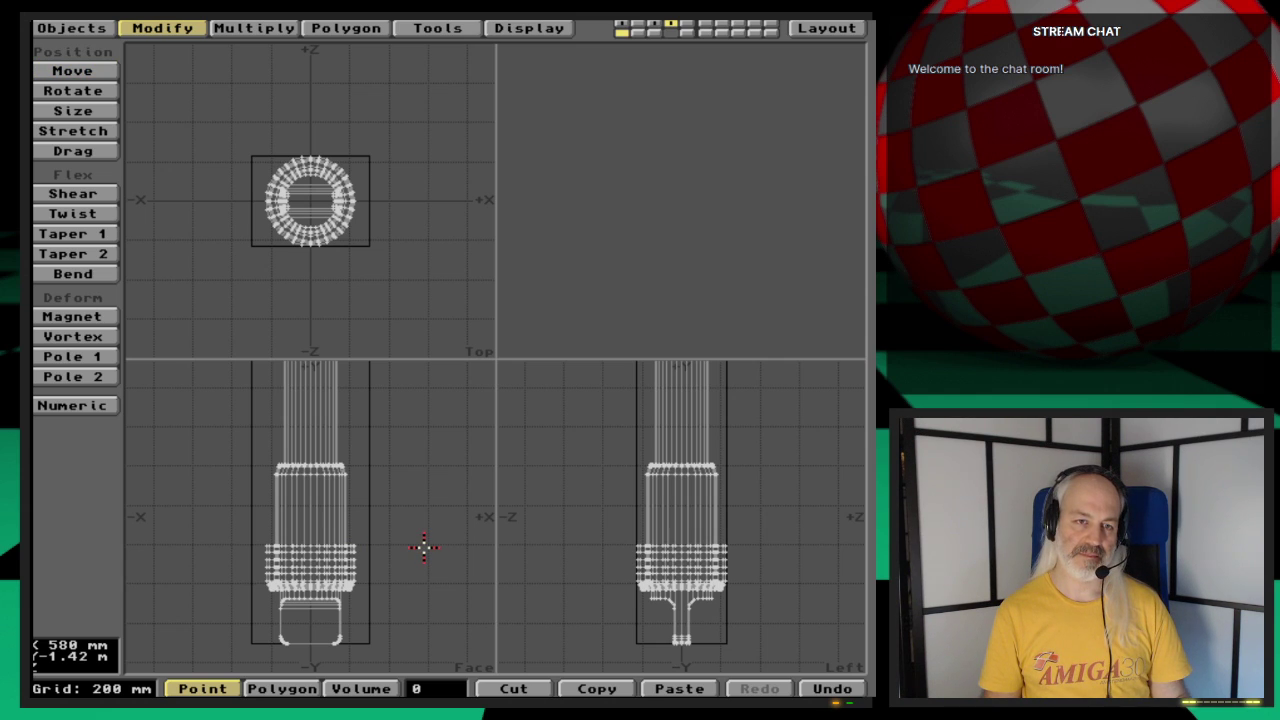
# Step: Delete the polygons of the long narrow upper shaft, including its end cap
pyautogui.press('space')
pyautogui.moveTo(358, 412); pyautogui.dragTo(274, 423)
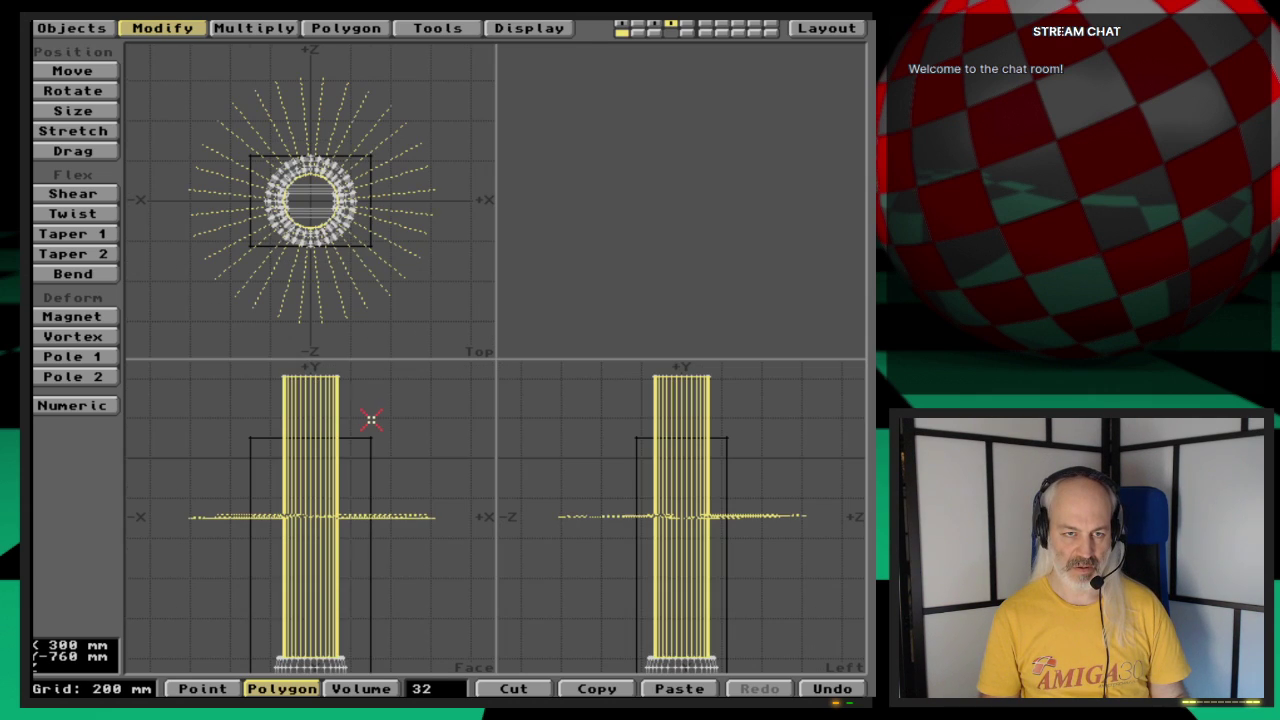
pyautogui.click(318, 392)
pyautogui.keyDown('shift'); pyautogui.moveTo(319, 392); pyautogui.dragTo(328, 394); pyautogui.keyUp('shift')
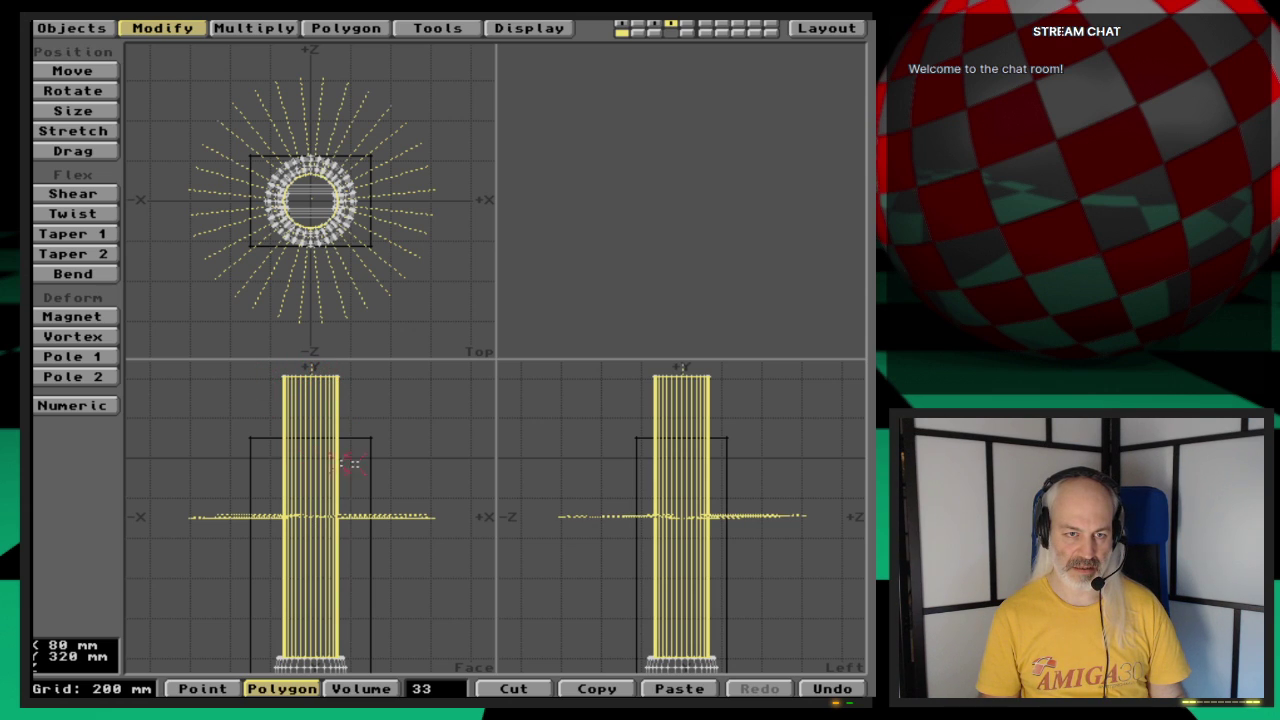
pyautogui.press('Delete')
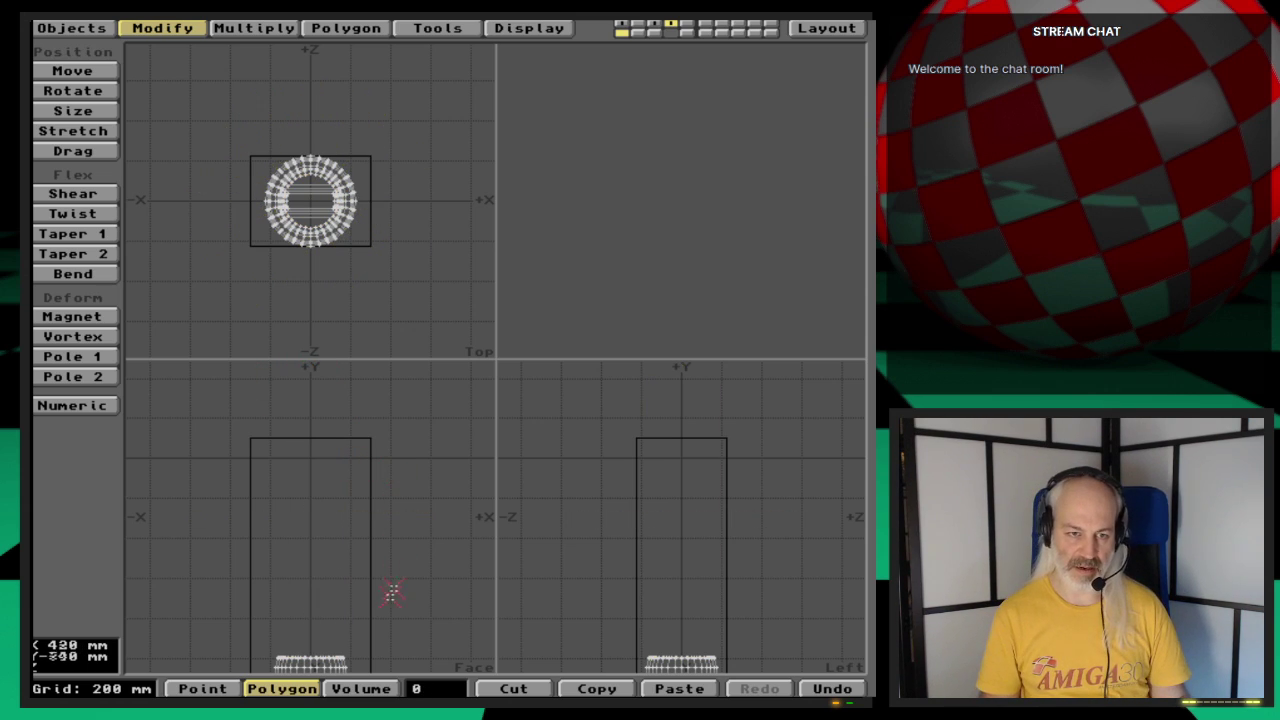
pyautogui.press('u')
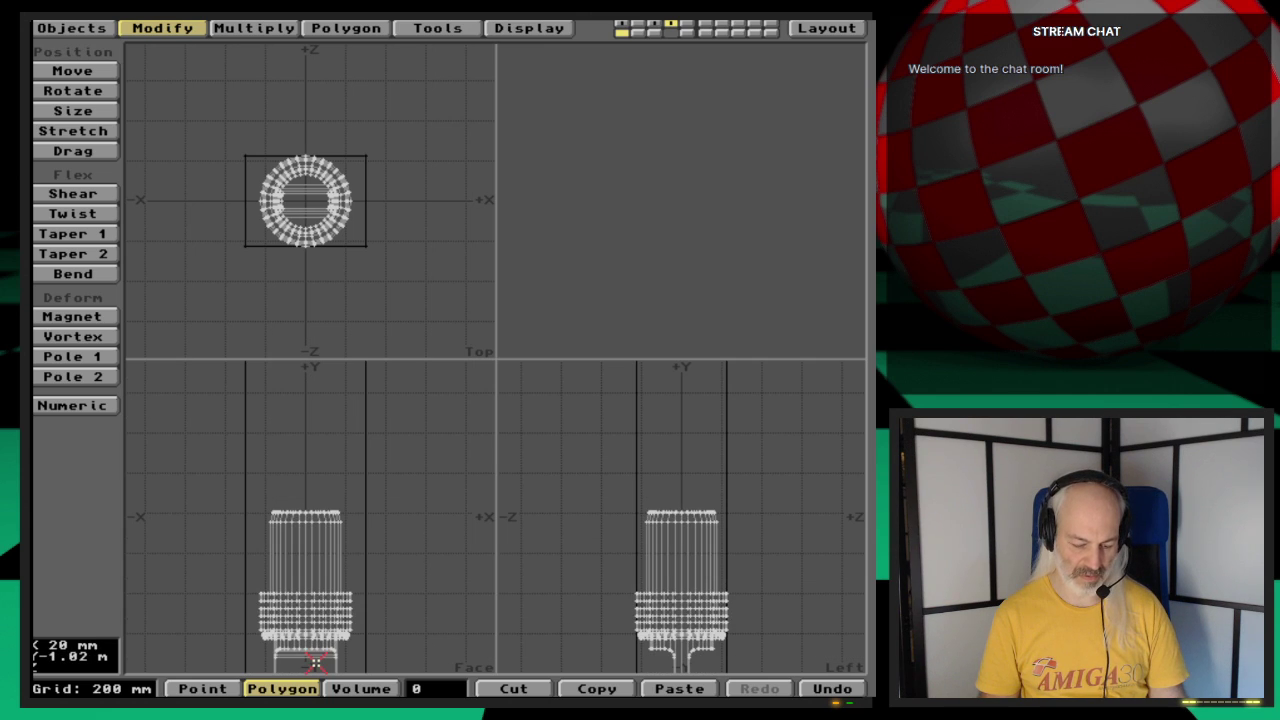
# Step: Delete the bevelled rim polygons around the upper end of the remaining cylinder
pyautogui.press('.')
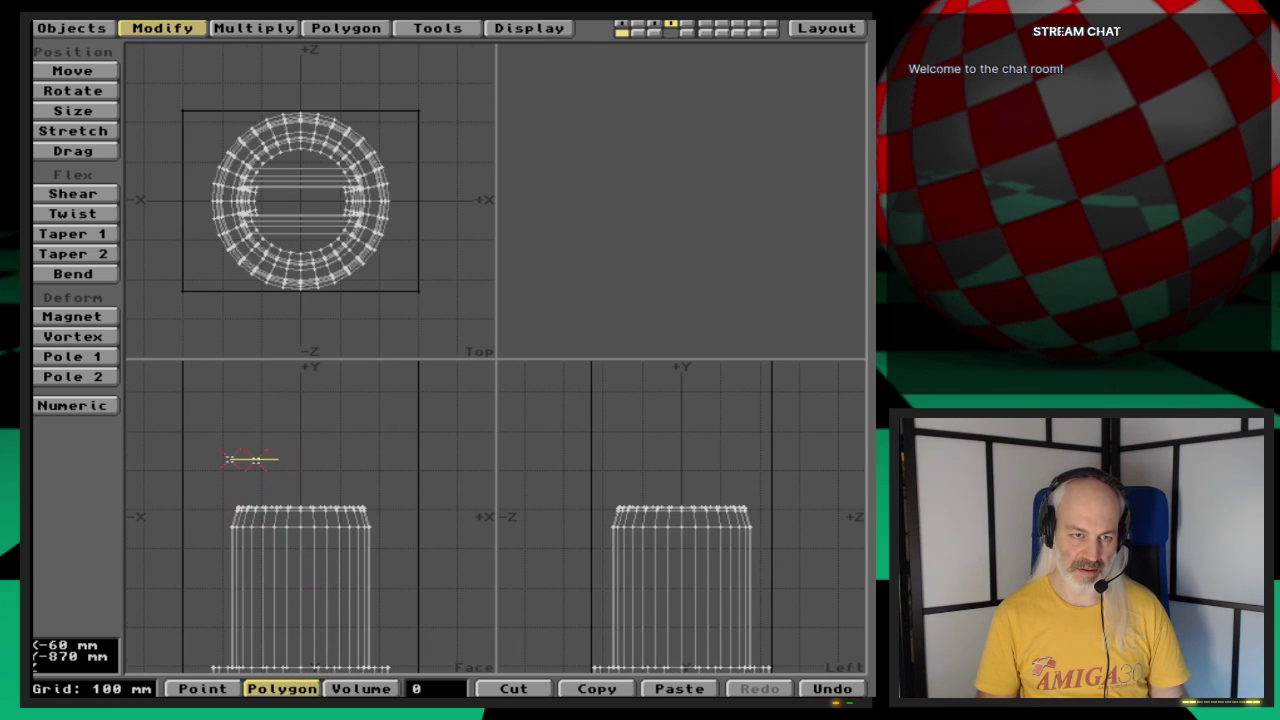
pyautogui.moveTo(229, 459)
pyautogui.mouseDown(button='right')
pyautogui.moveTo(199, 560)
pyautogui.moveTo(421, 530)
pyautogui.moveTo(194, 453)
pyautogui.moveTo(192, 498)
pyautogui.mouseUp(button='right')
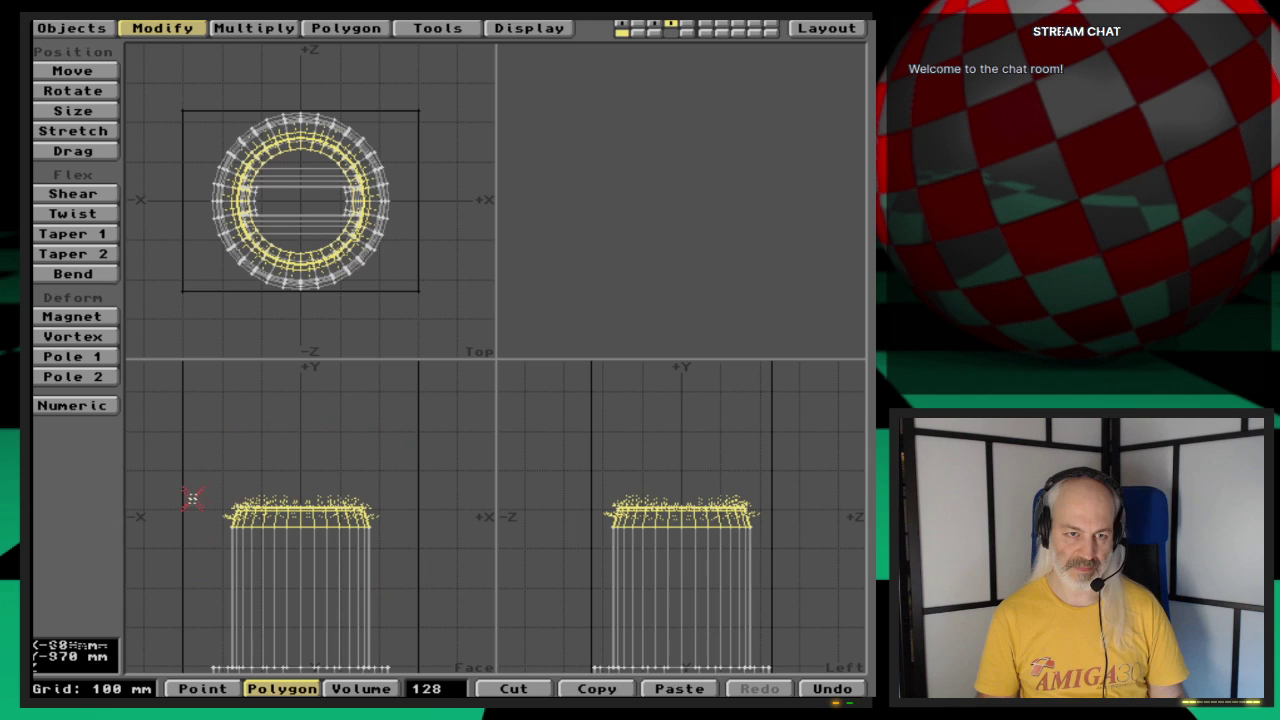
pyautogui.click(253, 487)
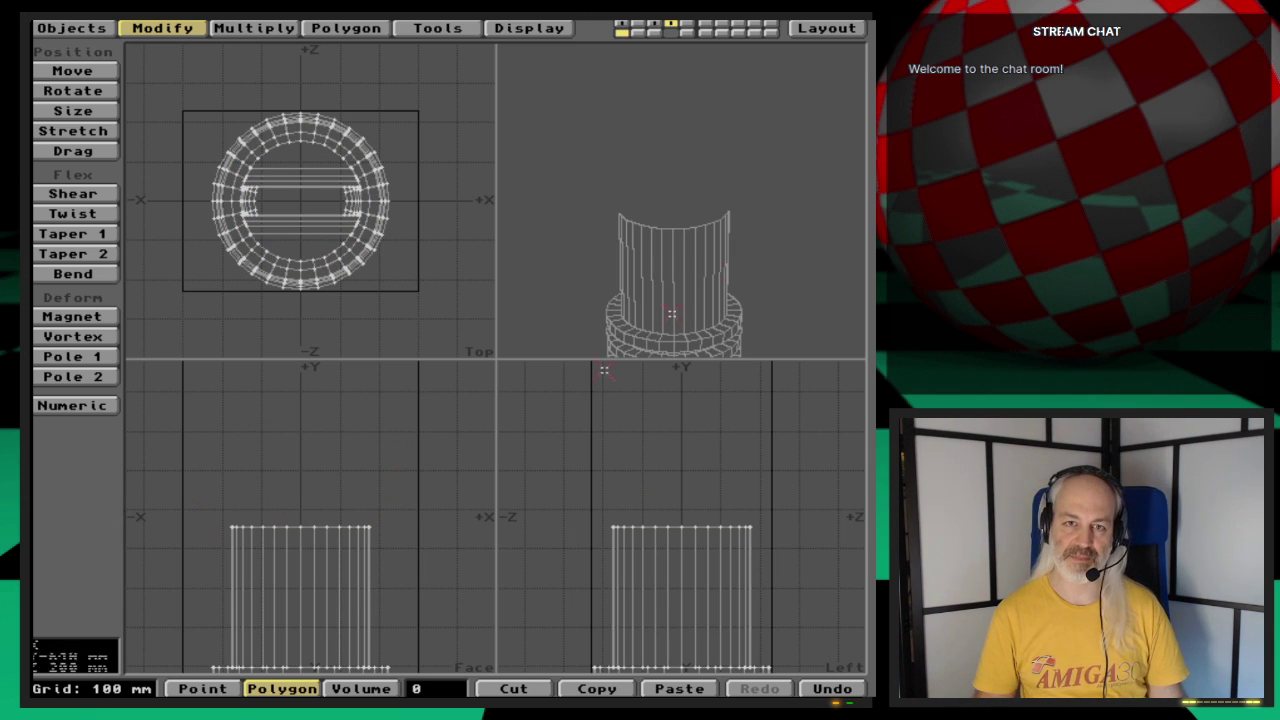
pyautogui.moveTo(709, 289); pyautogui.dragTo(713, 275)
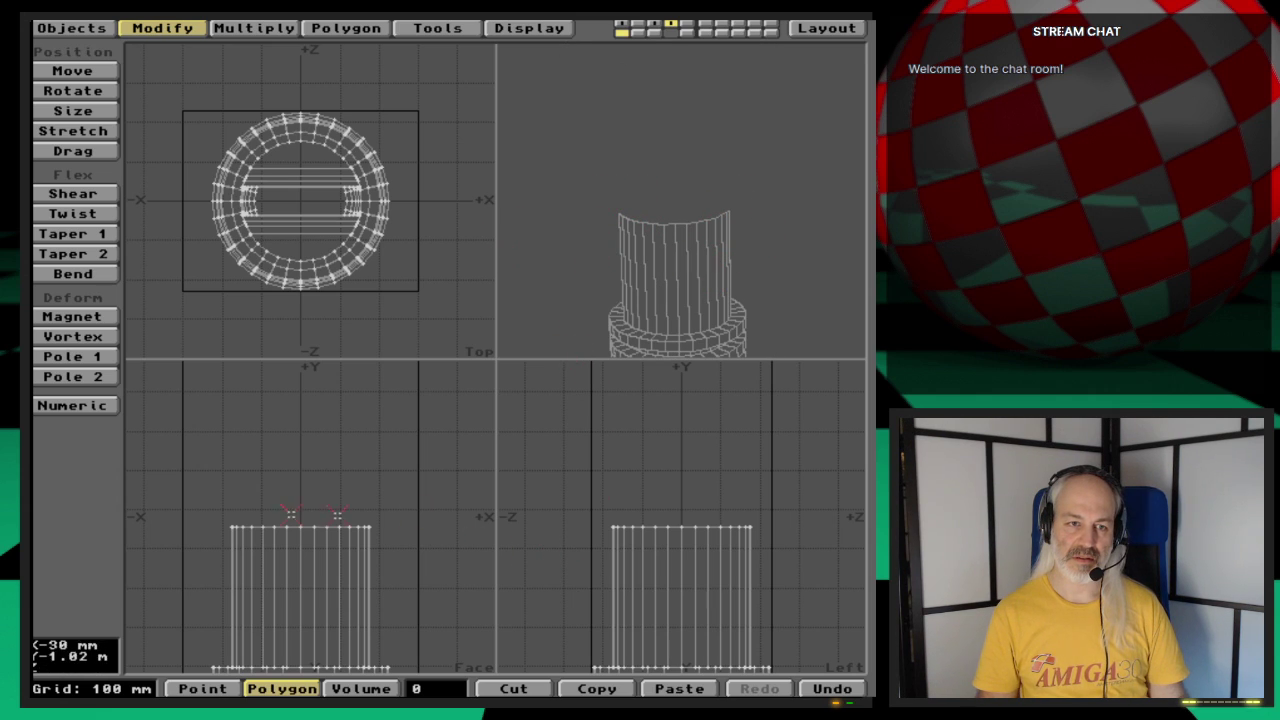
# Step: Isolate the cylinder's side wall polygons by hiding all other geometry, and clear the selection
pyautogui.moveTo(373, 575); pyautogui.dragTo(224, 570)
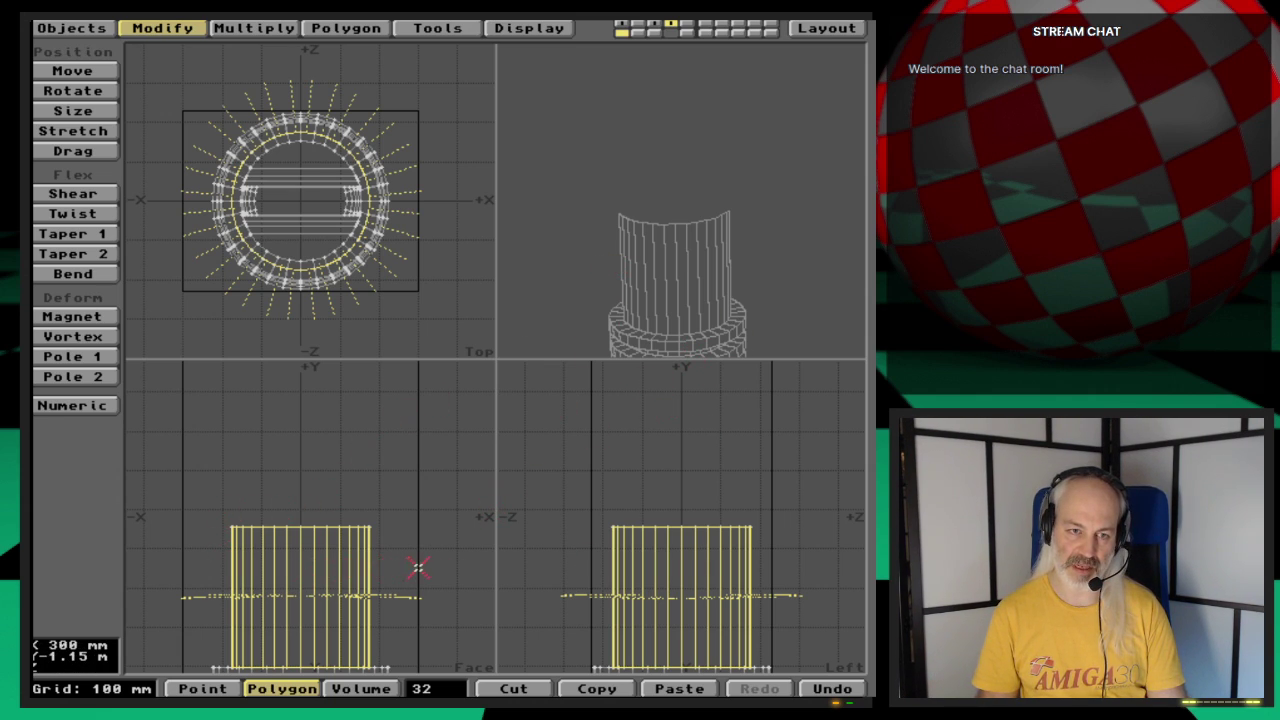
pyautogui.press('=')
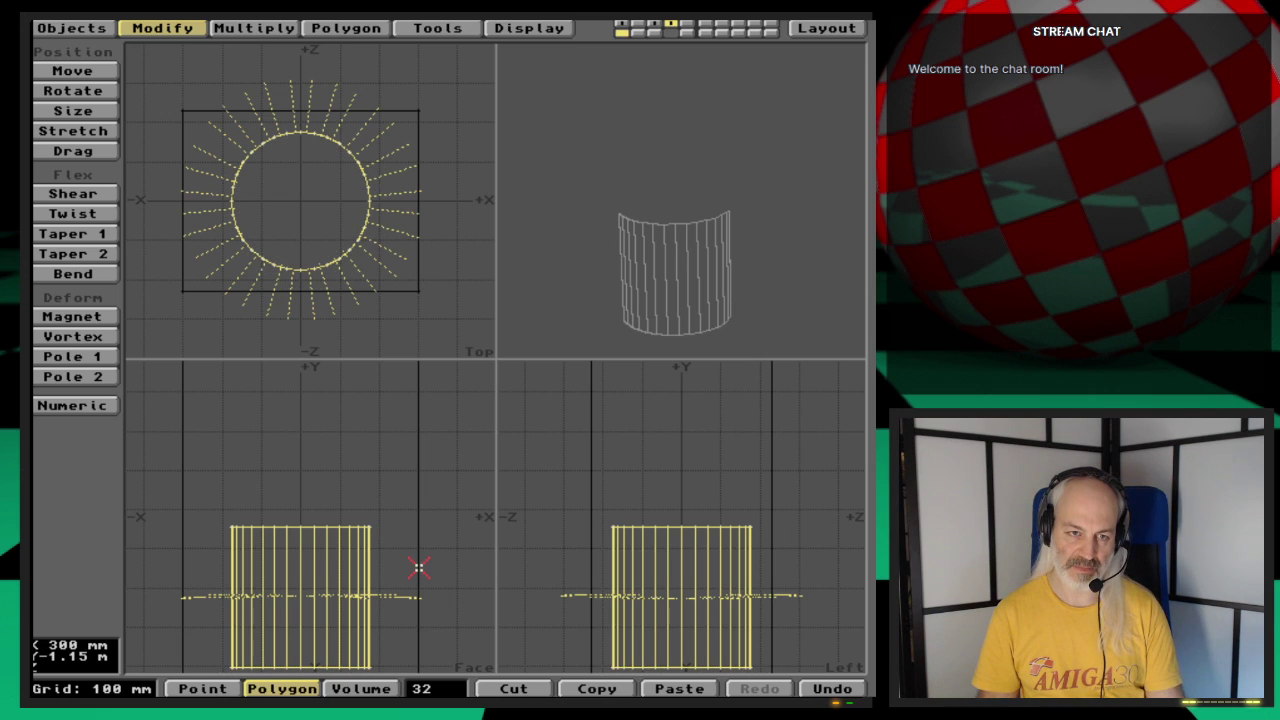
pyautogui.click(441, 682)
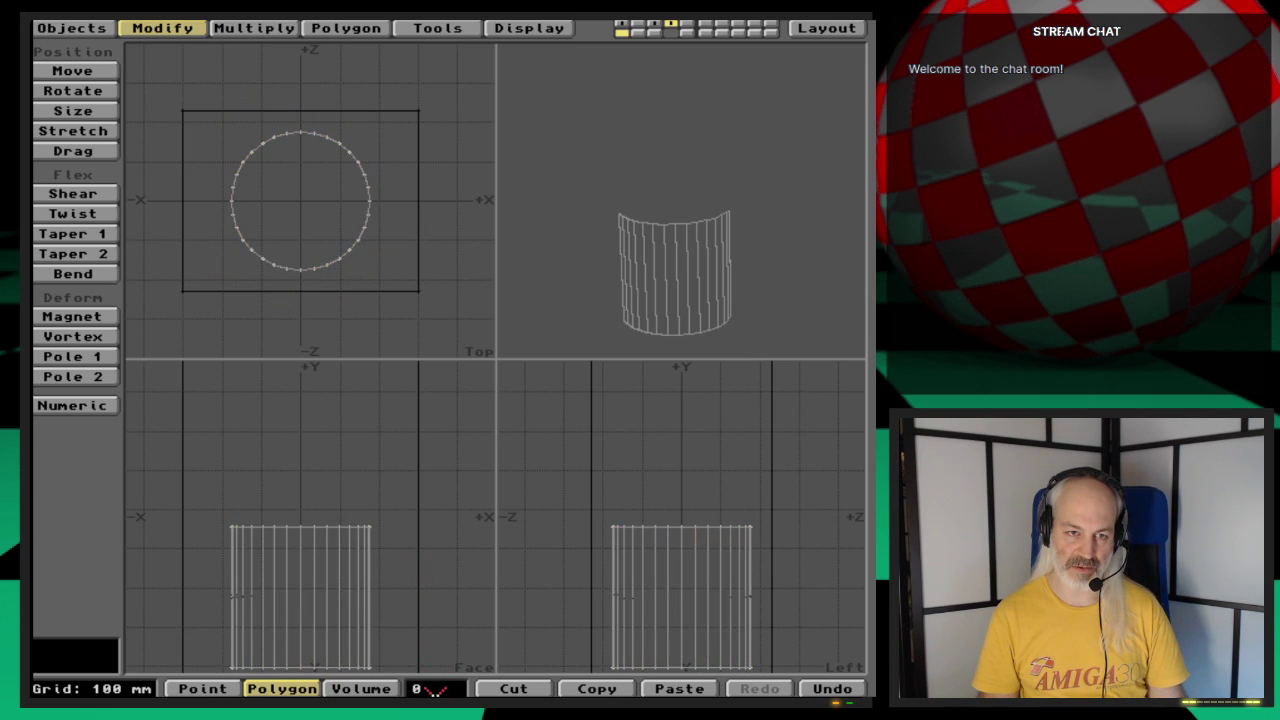
# Step: Create a cap polygon from the cylinder's upper ring of points, and unhide the rest of the leg
pyautogui.press('space')
pyautogui.press('space')
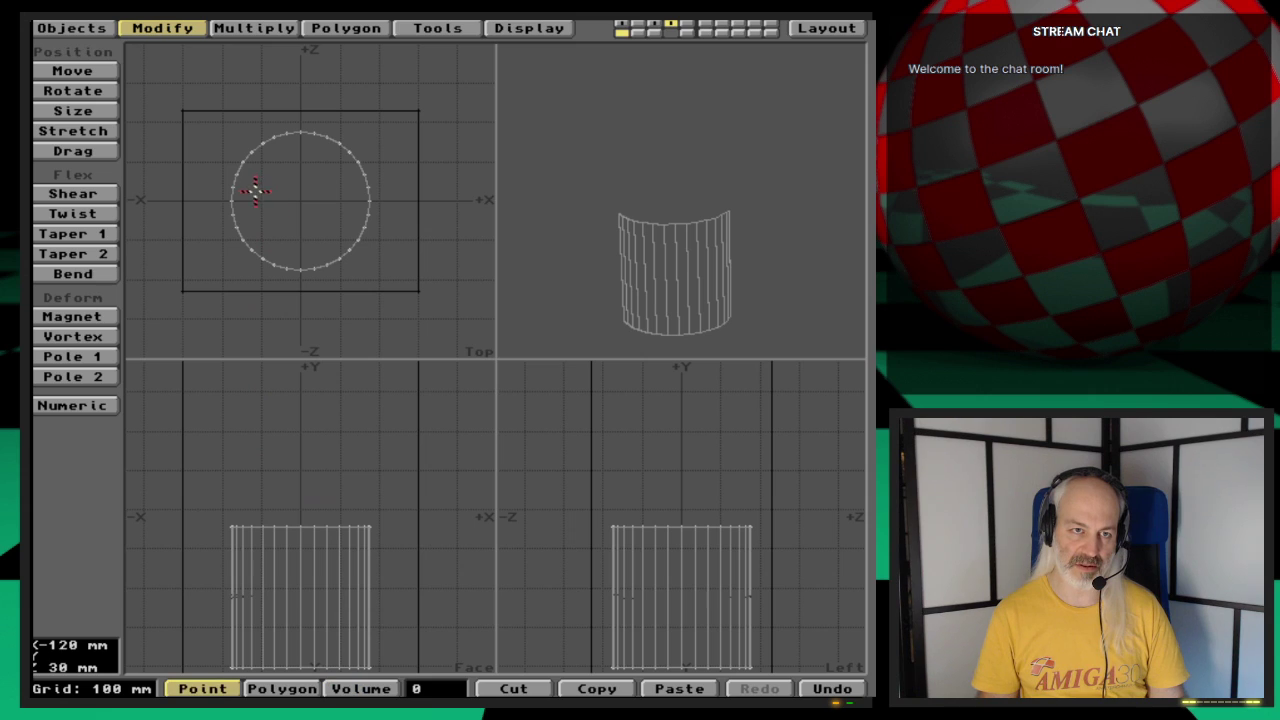
pyautogui.moveTo(232, 188)
pyautogui.mouseDown()
pyautogui.moveTo(259, 143)
pyautogui.moveTo(320, 129)
pyautogui.moveTo(364, 173)
pyautogui.moveTo(368, 226)
pyautogui.moveTo(333, 263)
pyautogui.moveTo(276, 266)
pyautogui.moveTo(235, 226)
pyautogui.moveTo(233, 194)
pyautogui.mouseUp()
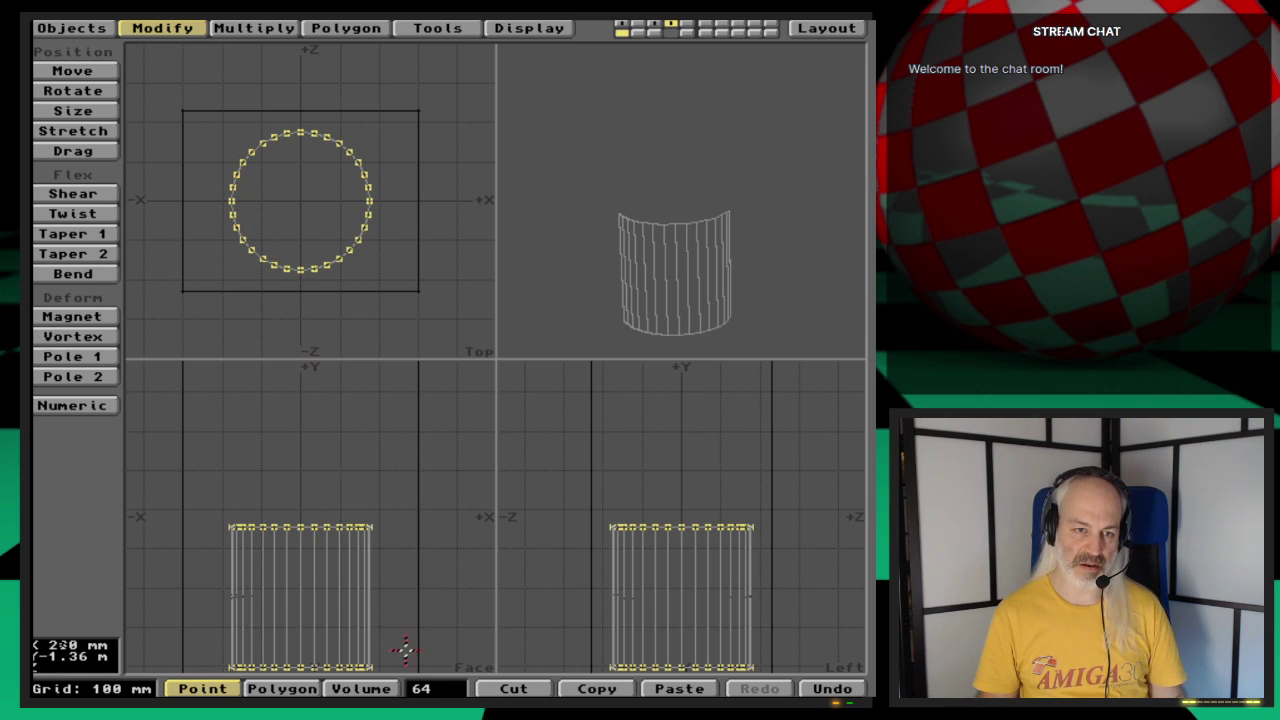
pyautogui.moveTo(403, 648); pyautogui.dragTo(197, 654, button='right')
pyautogui.moveTo(408, 655)
pyautogui.mouseDown(button='right')
pyautogui.moveTo(414, 612)
pyautogui.moveTo(385, 635)
pyautogui.mouseUp(button='right')
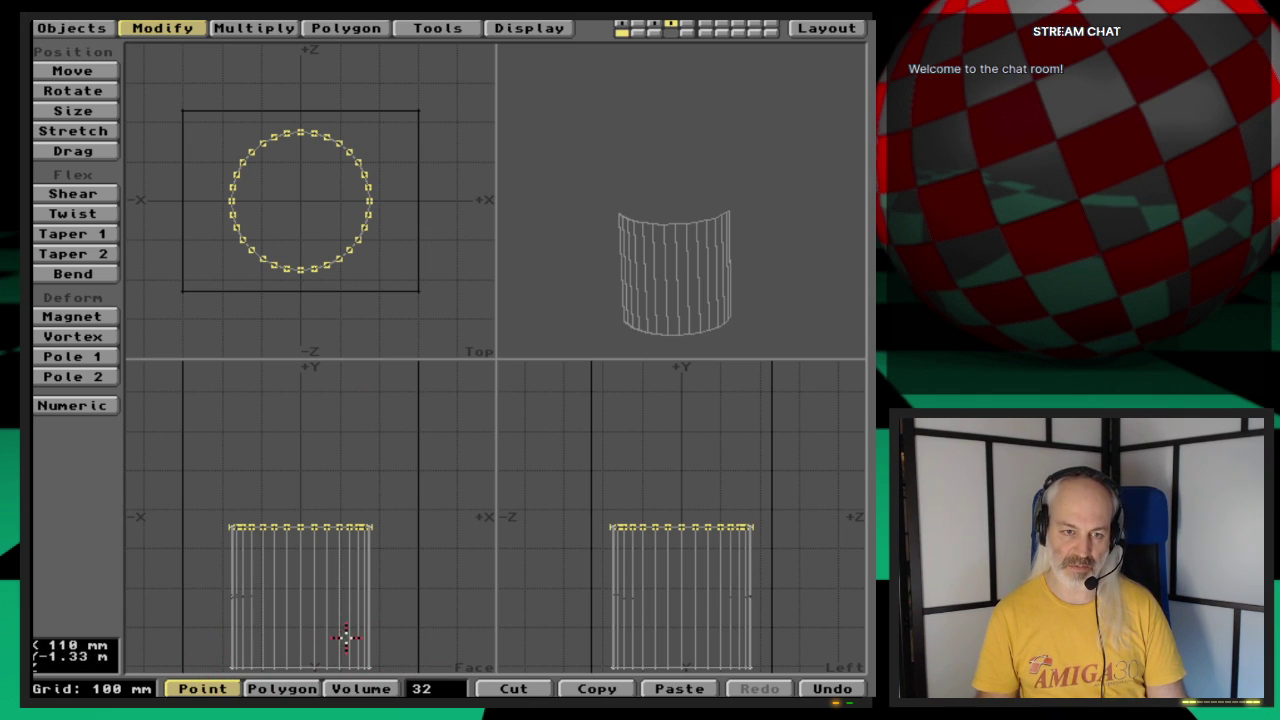
pyautogui.press('p')
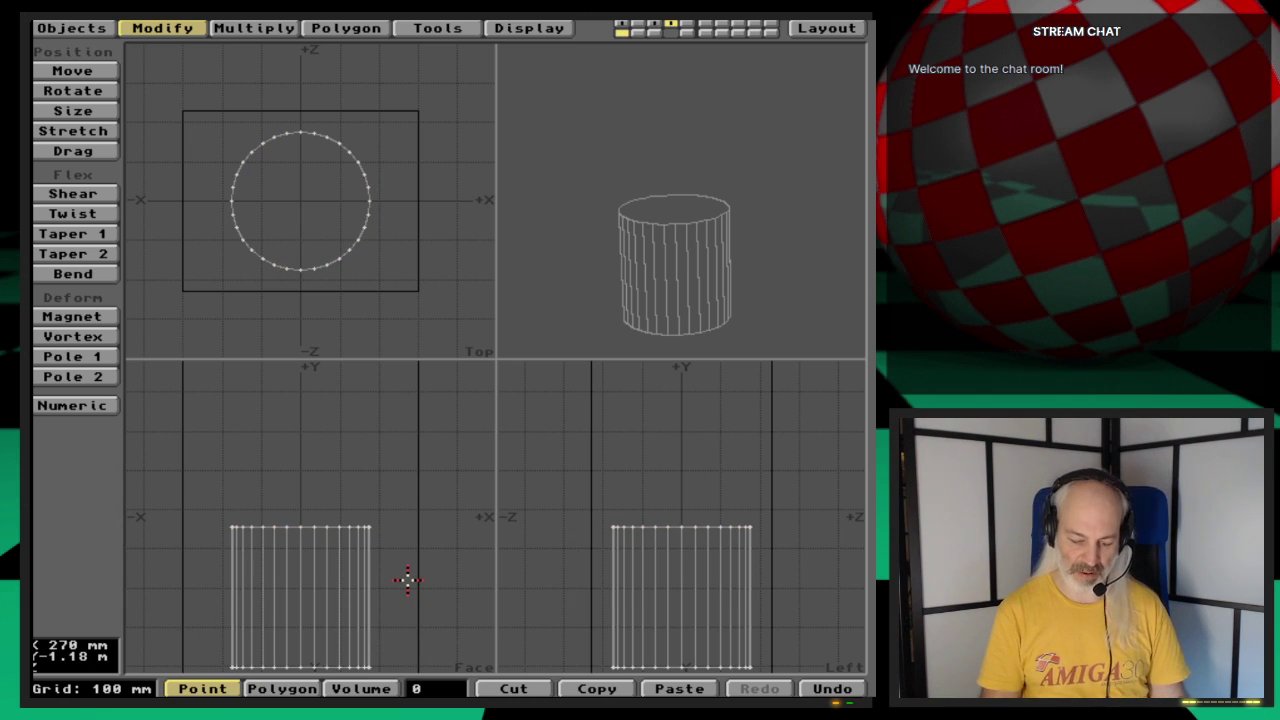
pyautogui.press('v')
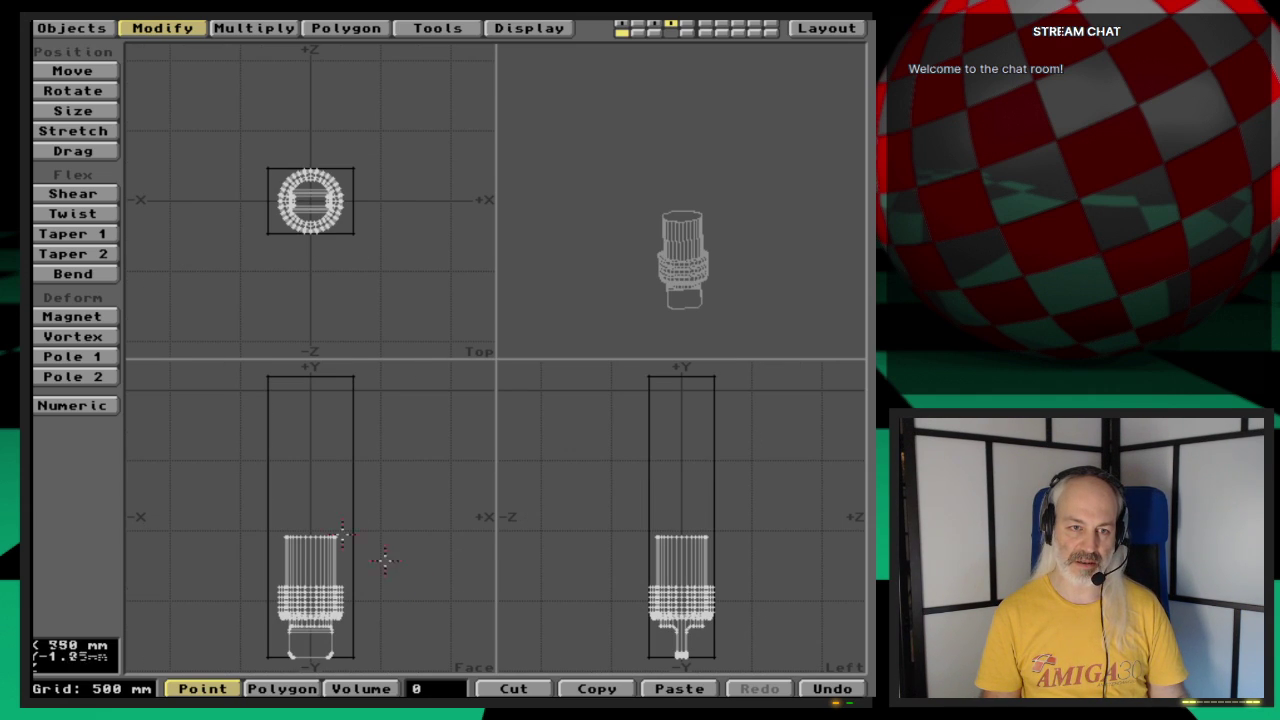
# Step: Lengthen the cylinder by moving its cap polygon up 600 mm, and clear the selection
pyautogui.press('space')
pyautogui.click(302, 532)
pyautogui.press('t')
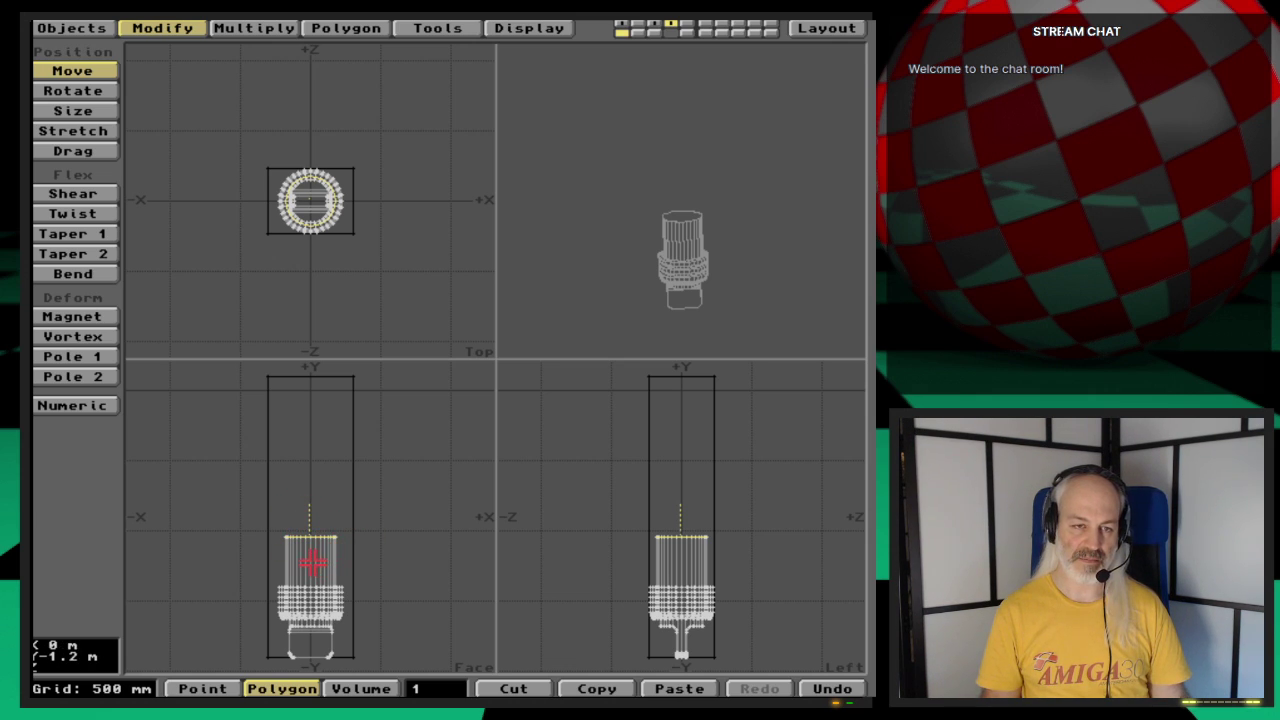
pyautogui.moveTo(312, 563); pyautogui.dragTo(312, 479)
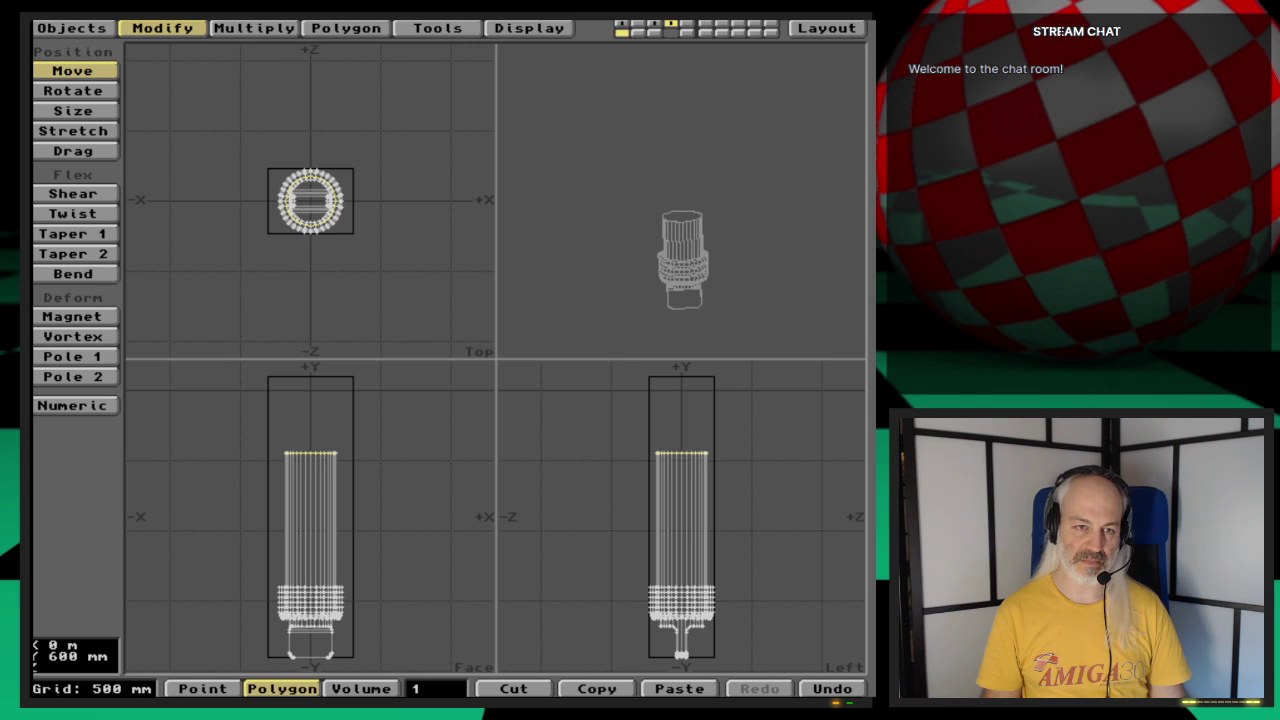
pyautogui.press('space')
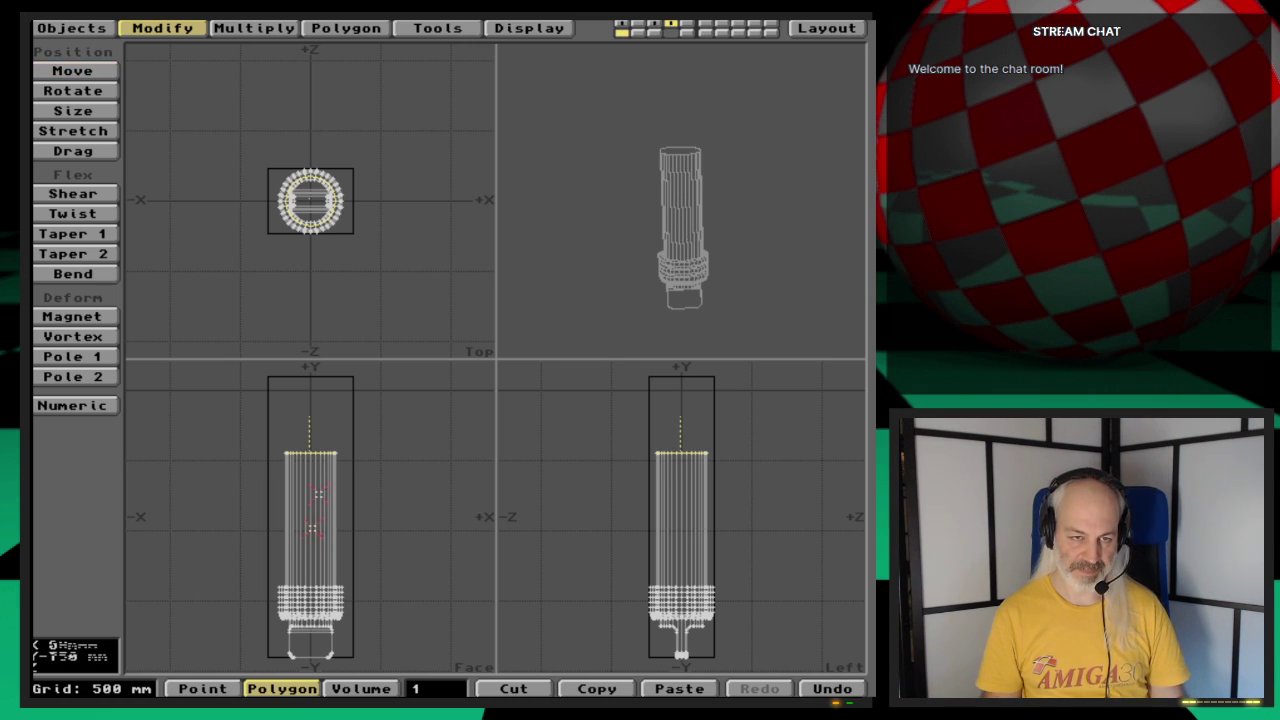
pyautogui.press('/')
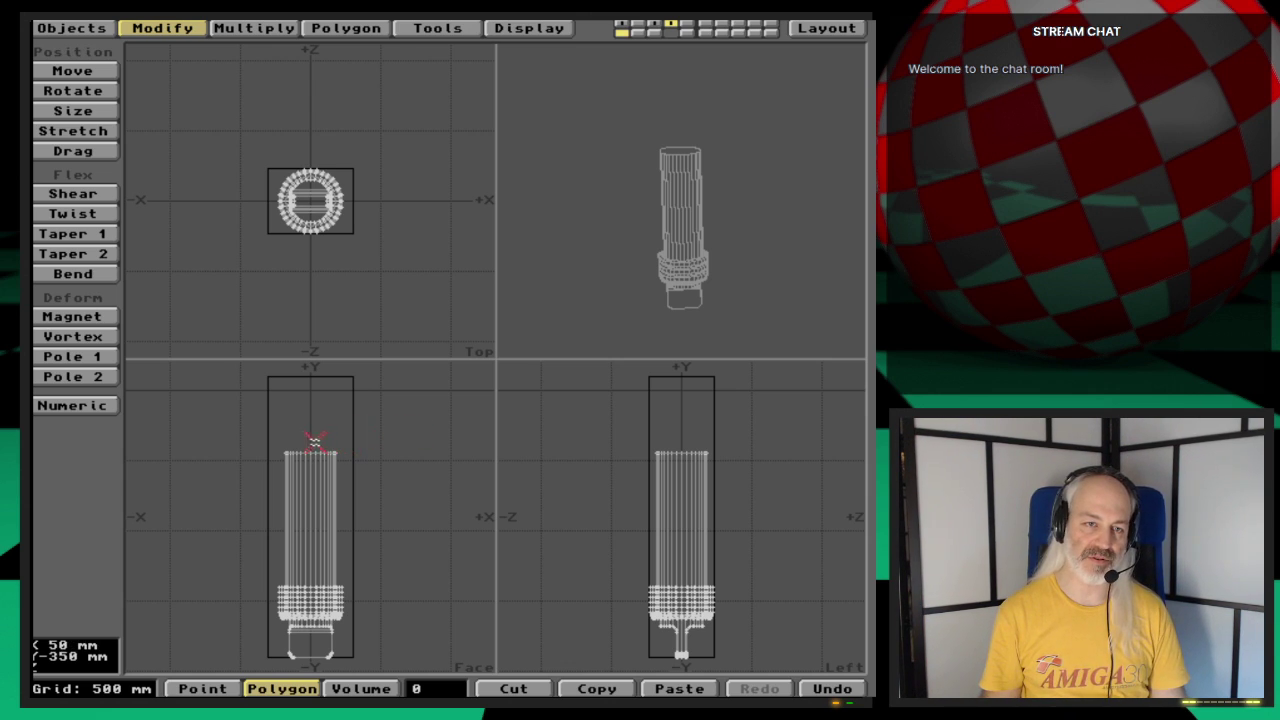
# Step: Select the cap polygon at the upper end of the lengthened cylinder
pyautogui.click(310, 445)
pyautogui.click(312, 488)
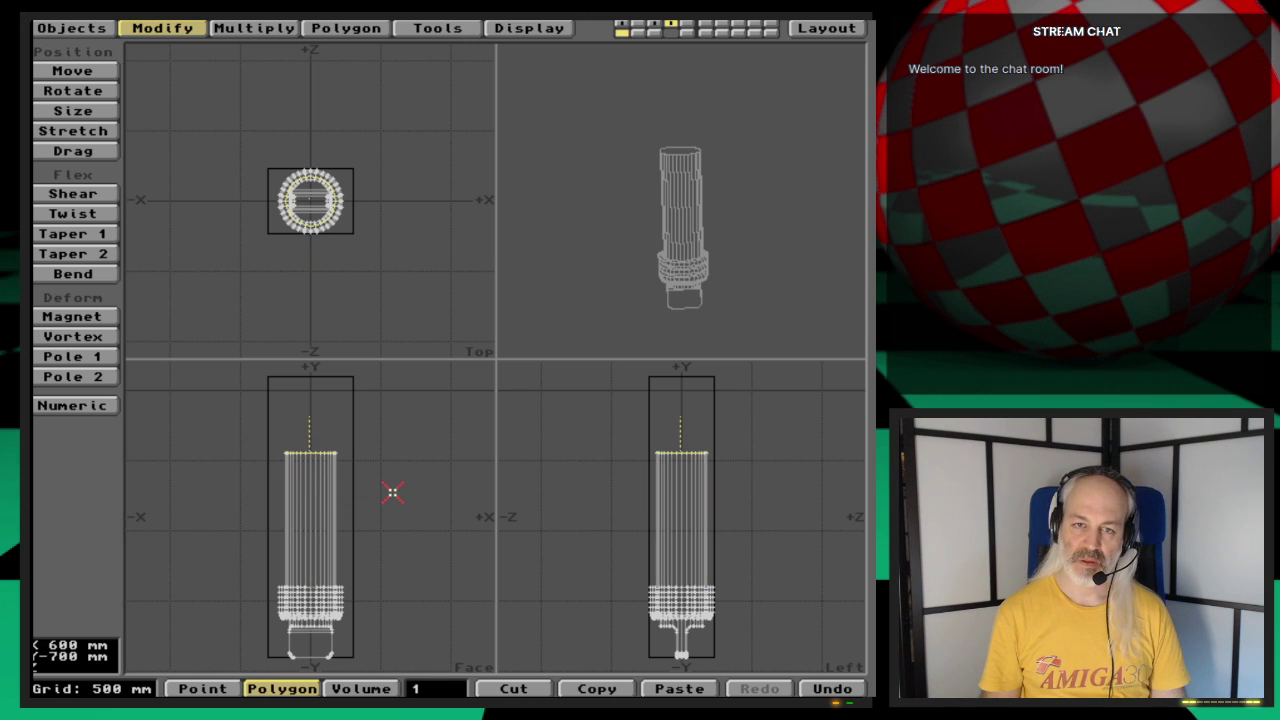
pyautogui.hotkey('shift', 'a')
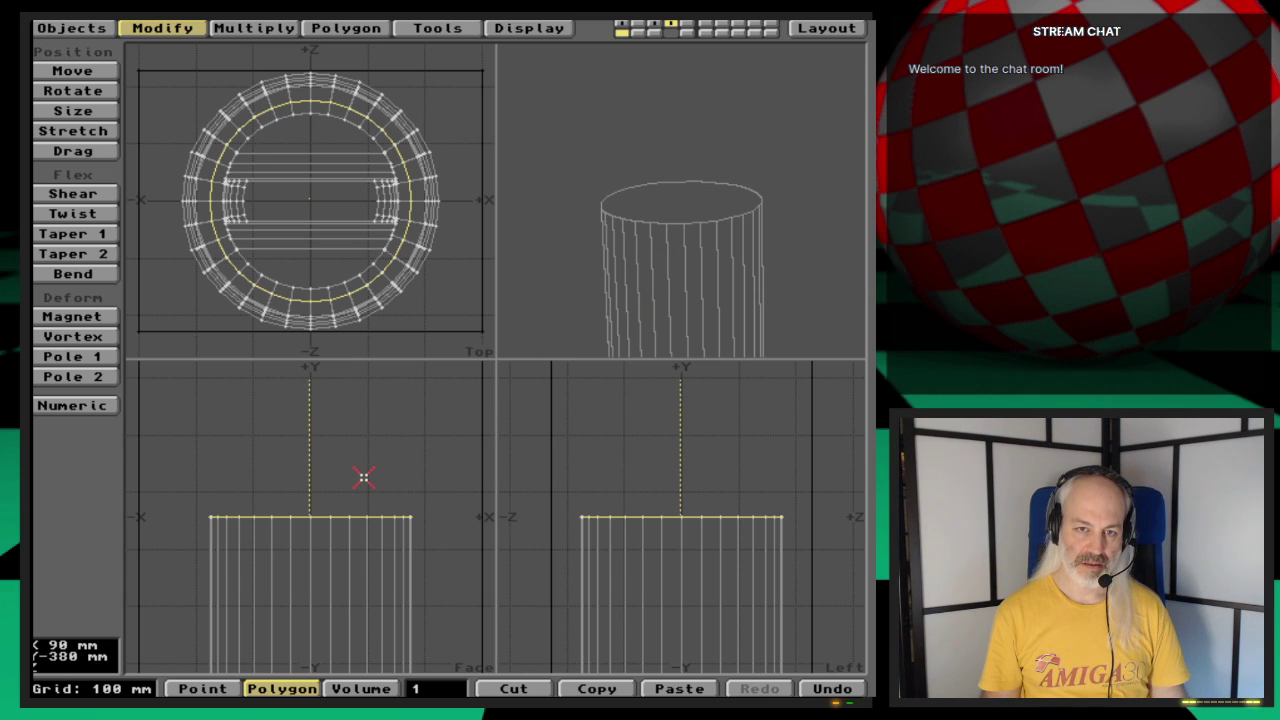
pyautogui.press(',')
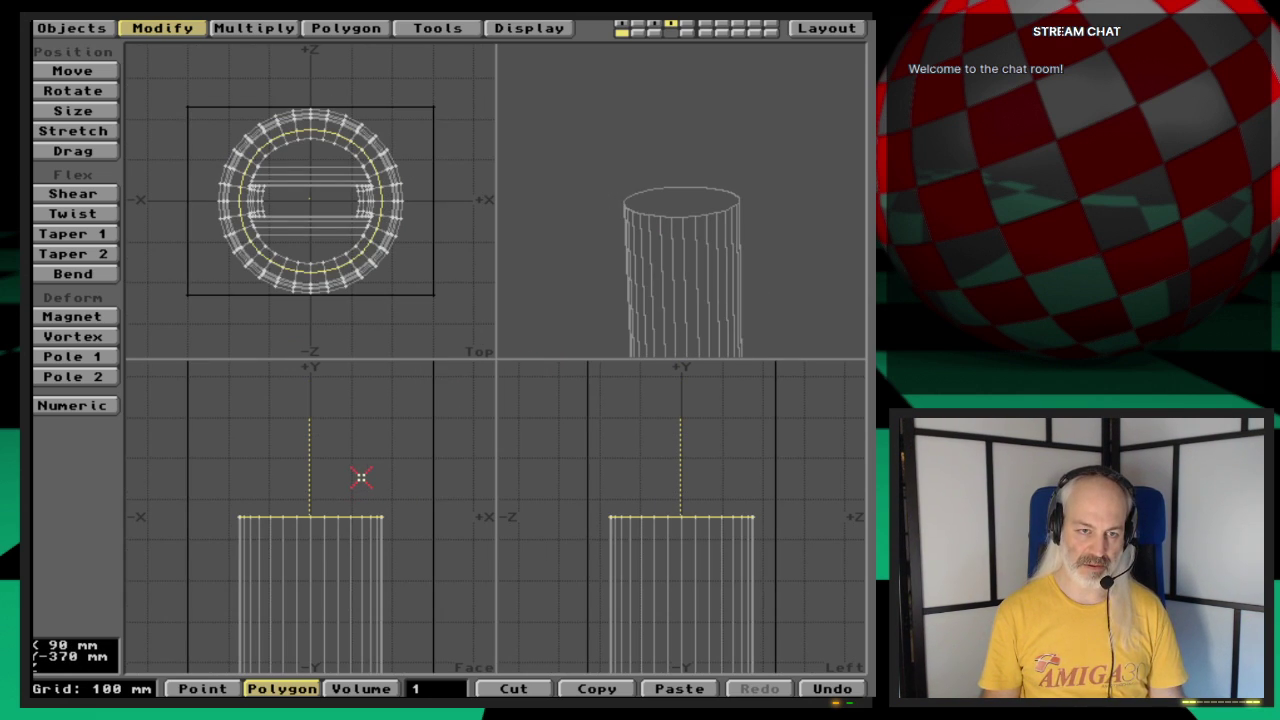
pyautogui.press(',')
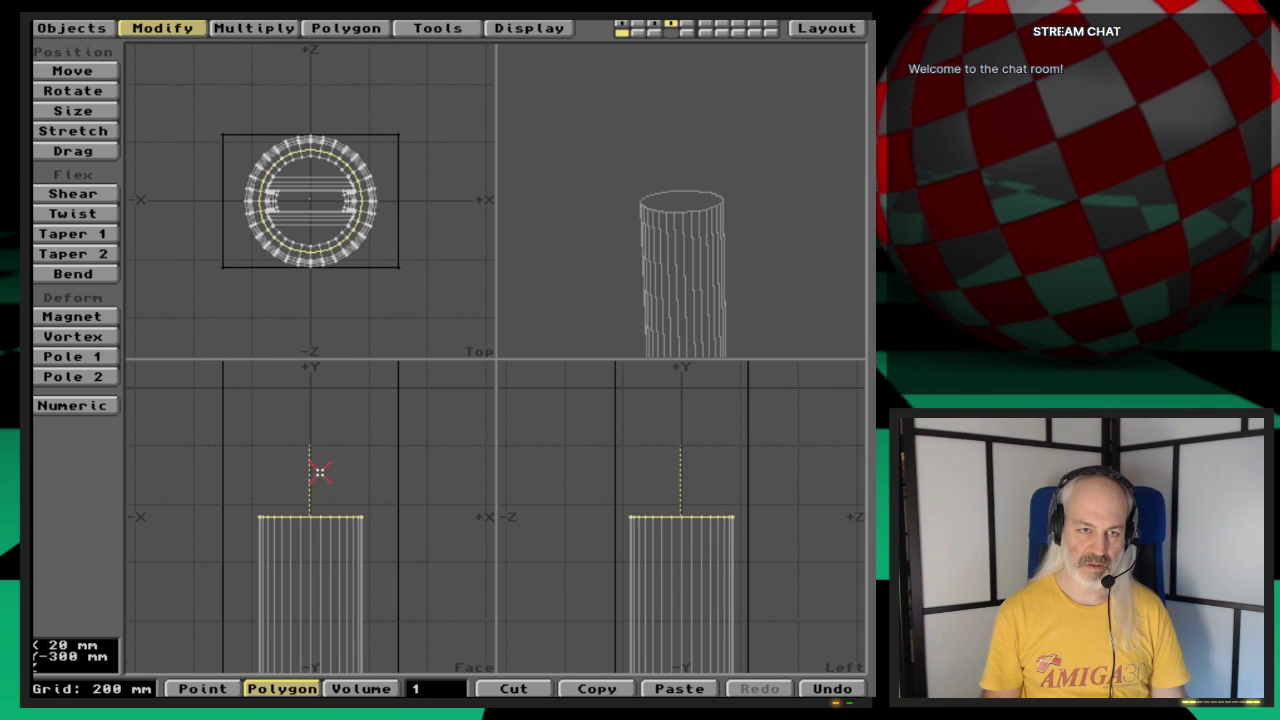
pyautogui.press('g')
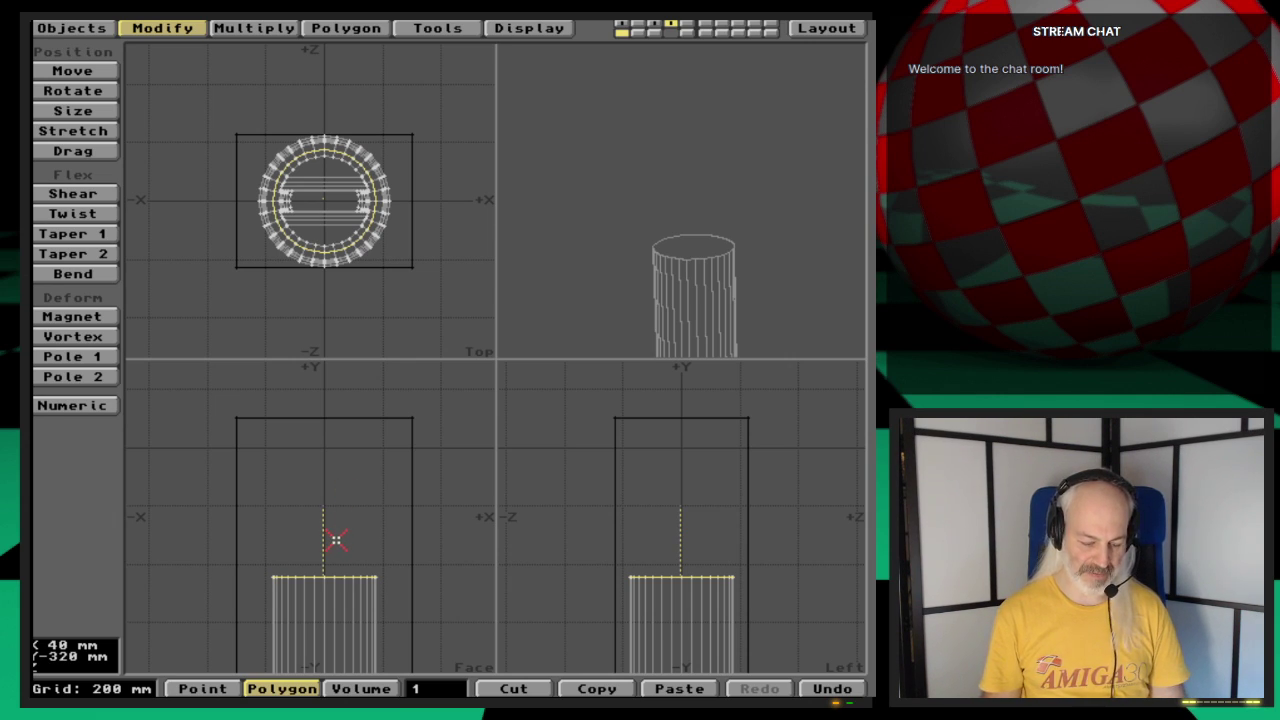
pyautogui.press('n')
pyautogui.click(590, 384)
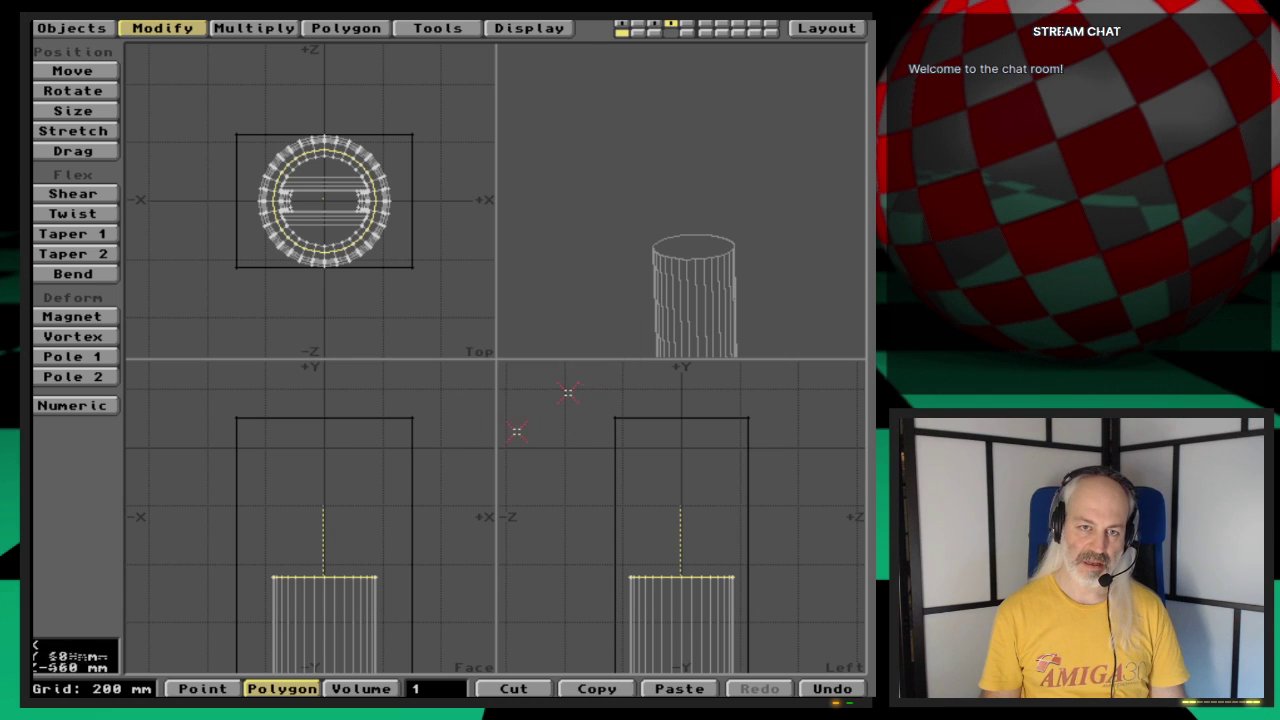
pyautogui.press('b')
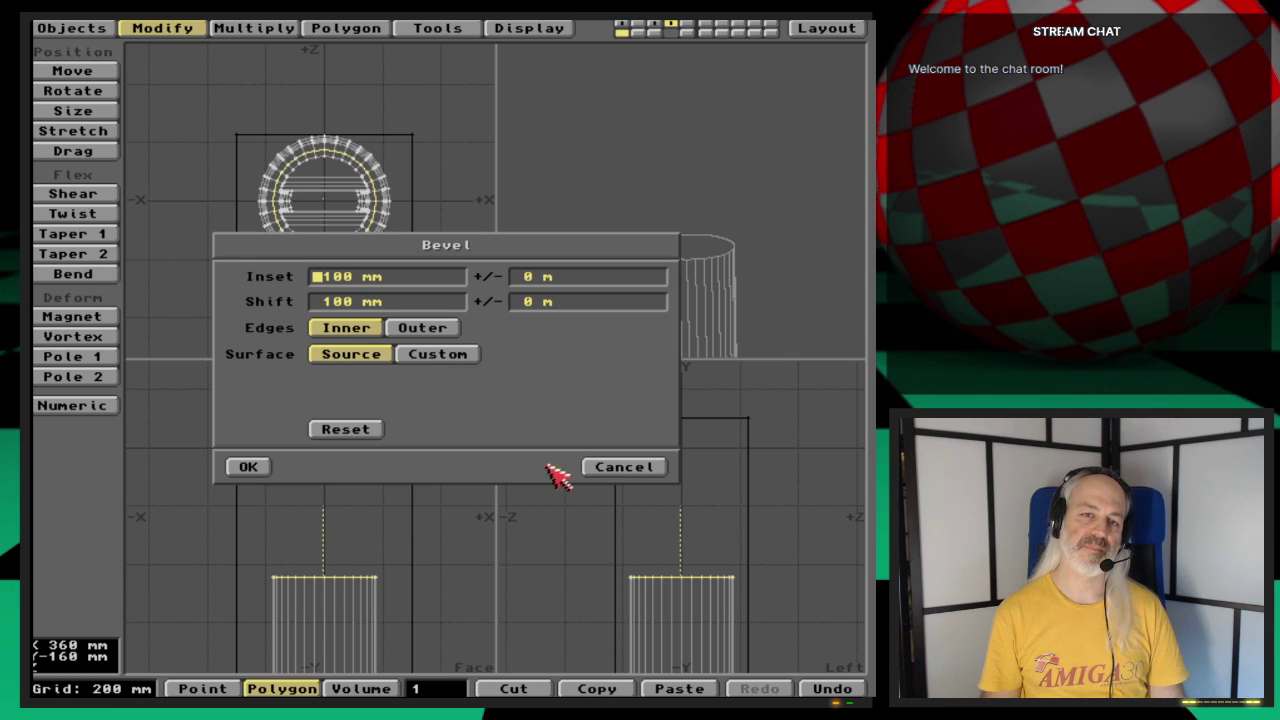
pyautogui.click(620, 467)
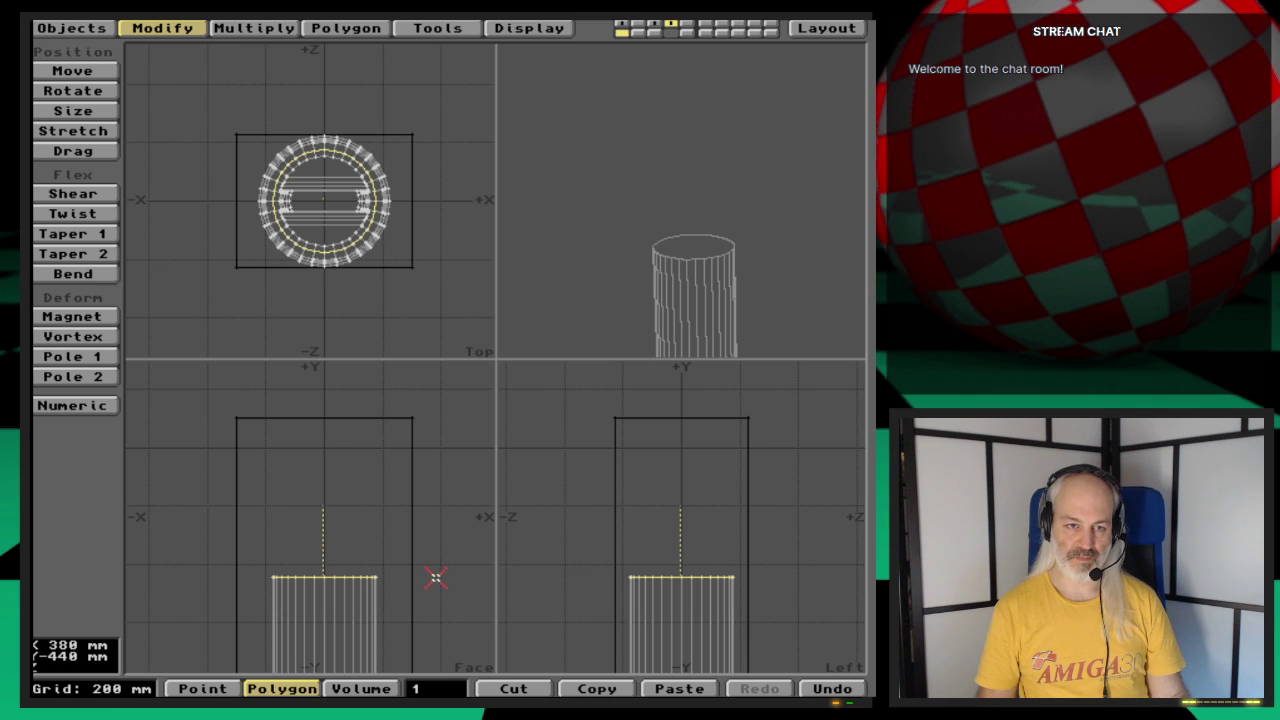
# Step: Try to flare the cylinder's cap polygon with a Bevel of inset -100 mm and shift 100 mm, and undo it
pyautogui.press('b')
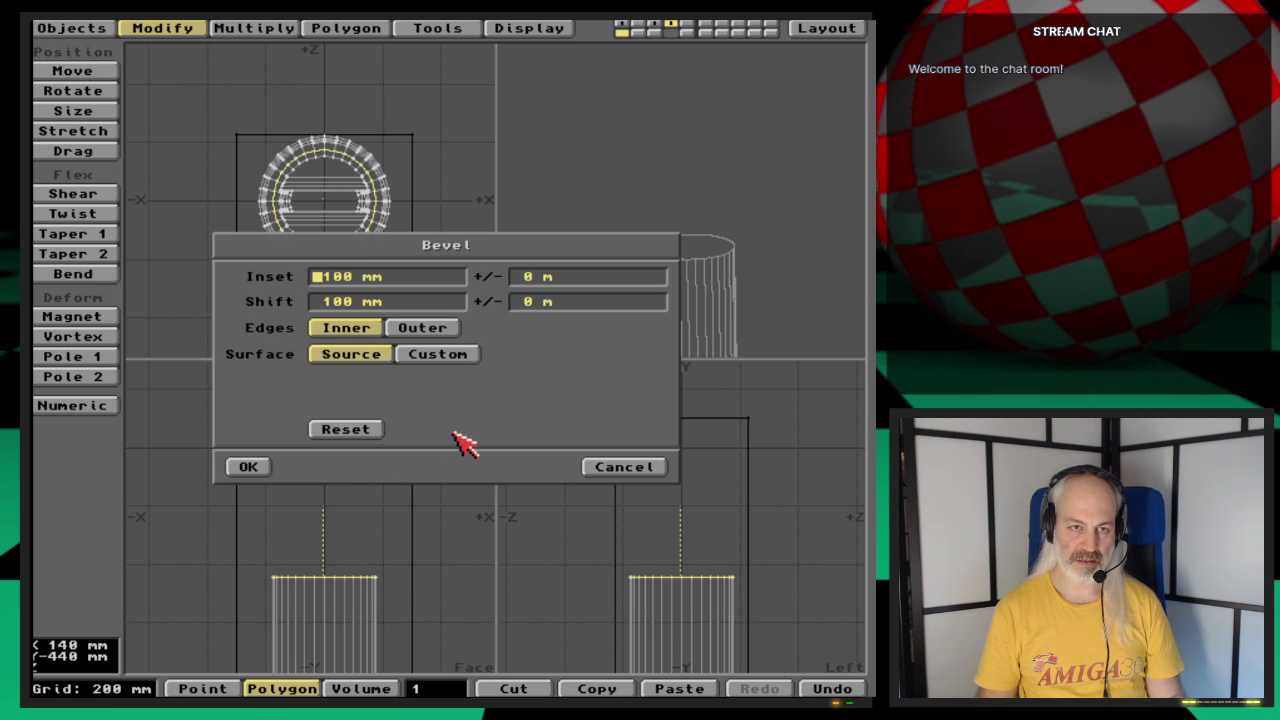
pyautogui.write('-')
pyautogui.press('Tab')
pyautogui.press('Tab')
pyautogui.press('Tab')
pyautogui.click(268, 478)
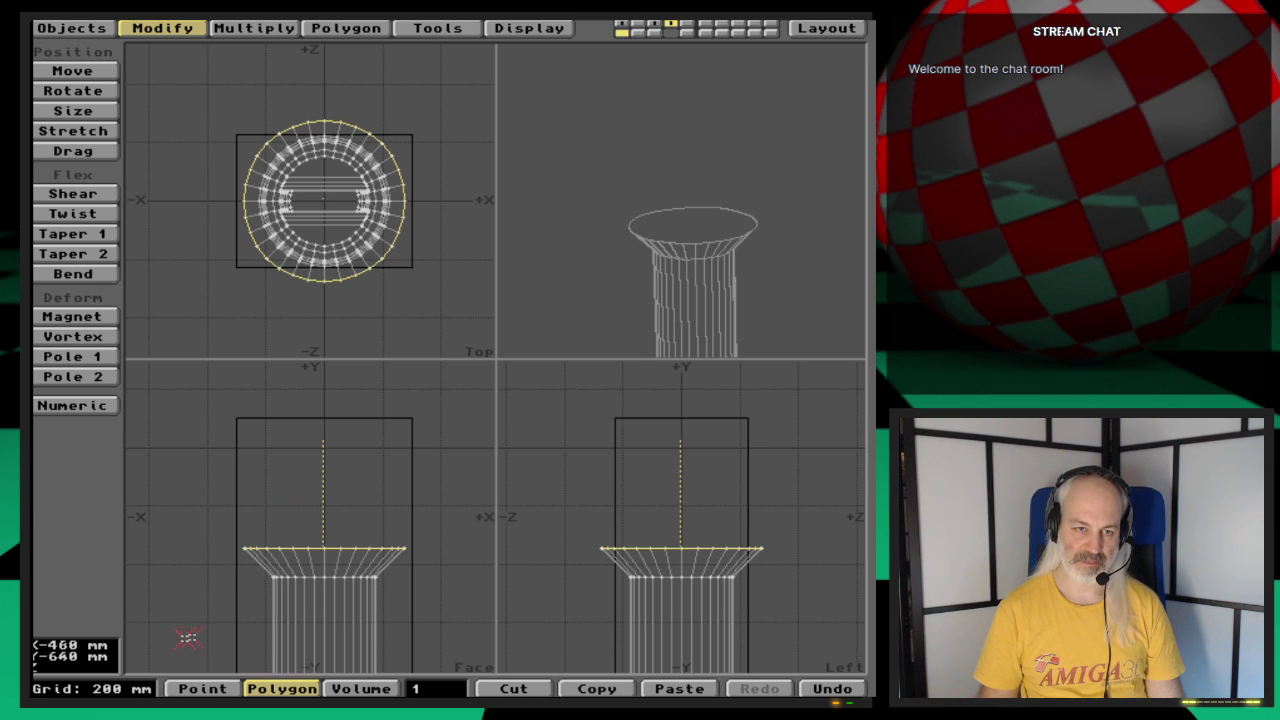
pyautogui.press('u')
# Step: Try a smaller outward Bevel on the cap polygon with inset -10 mm and shift 10 mm, and undo it
pyautogui.press('b')
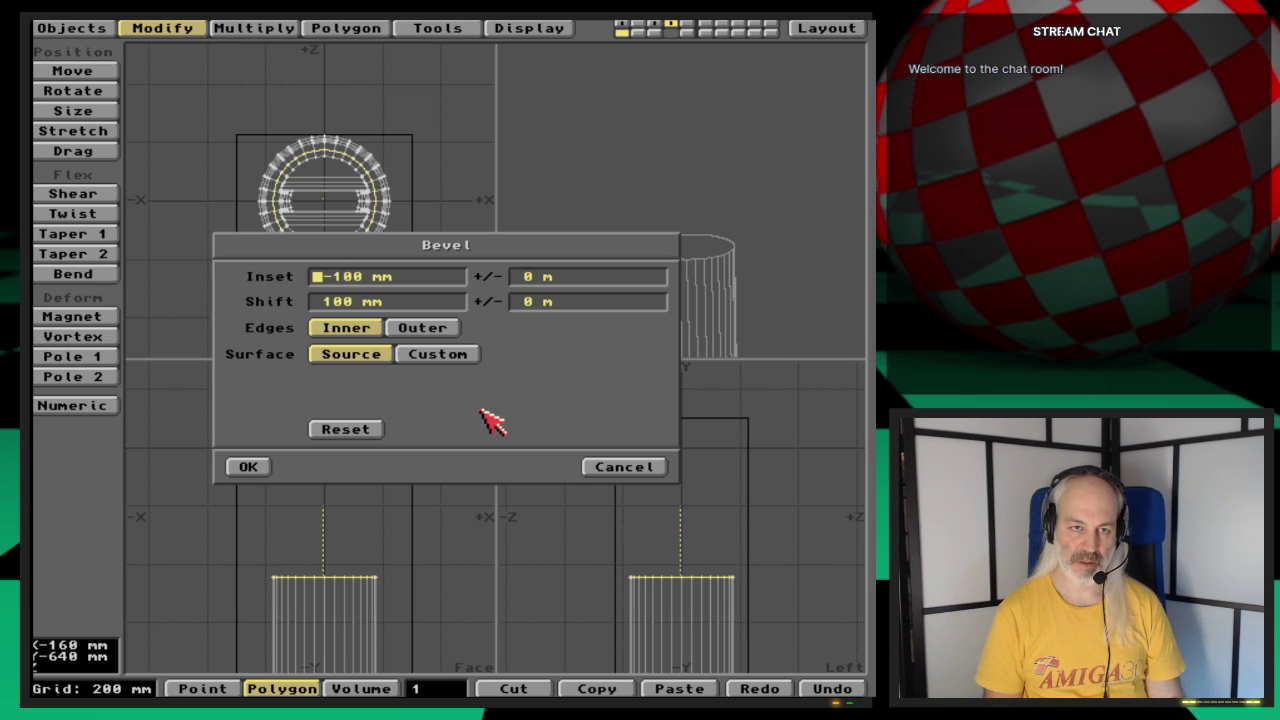
pyautogui.press('Right')
pyautogui.press('Right')
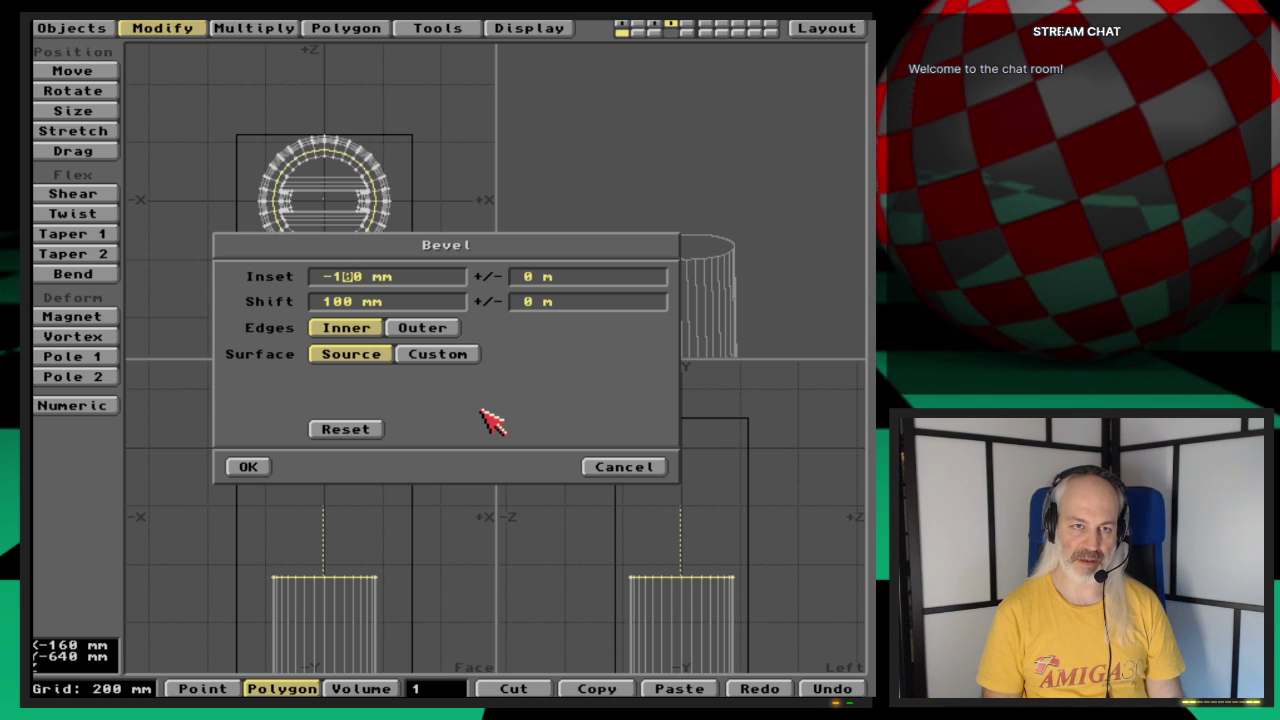
pyautogui.press('Delete')
pyautogui.press('Tab')
pyautogui.press('Tab')
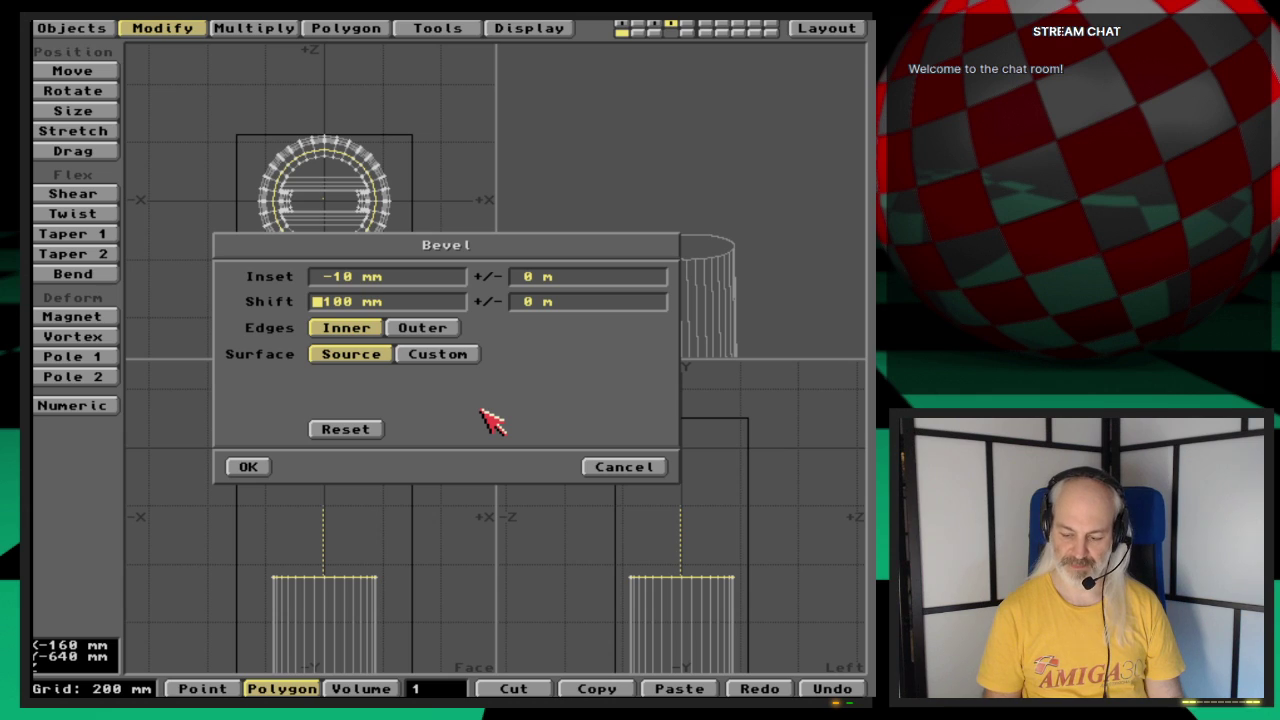
pyautogui.write('10')
pyautogui.press('Return')
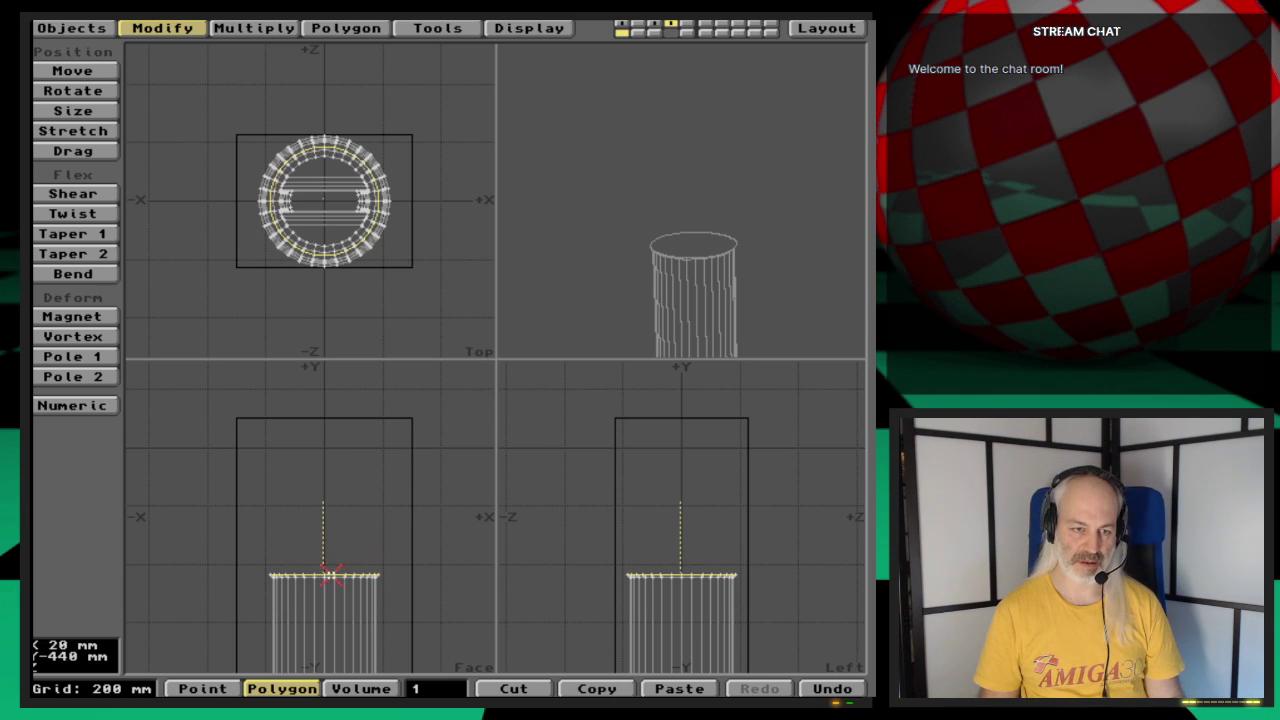
pyautogui.press('.')
pyautogui.press('.')
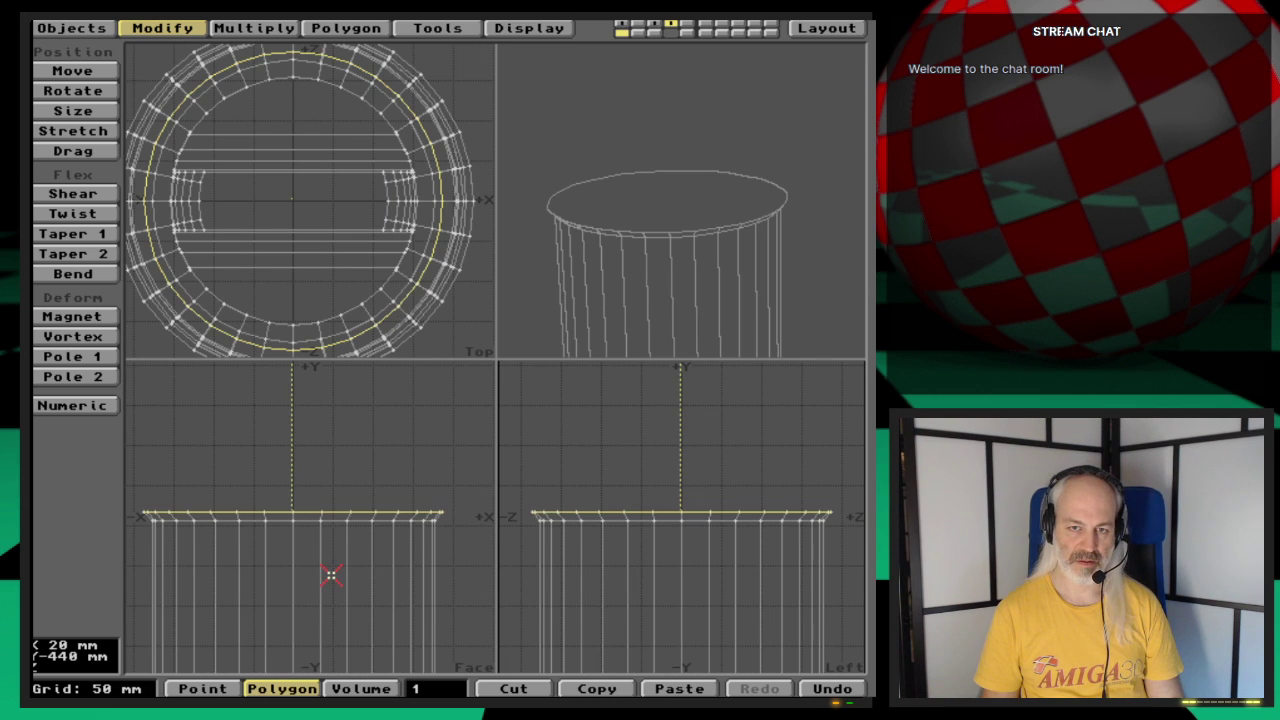
pyautogui.press('u')
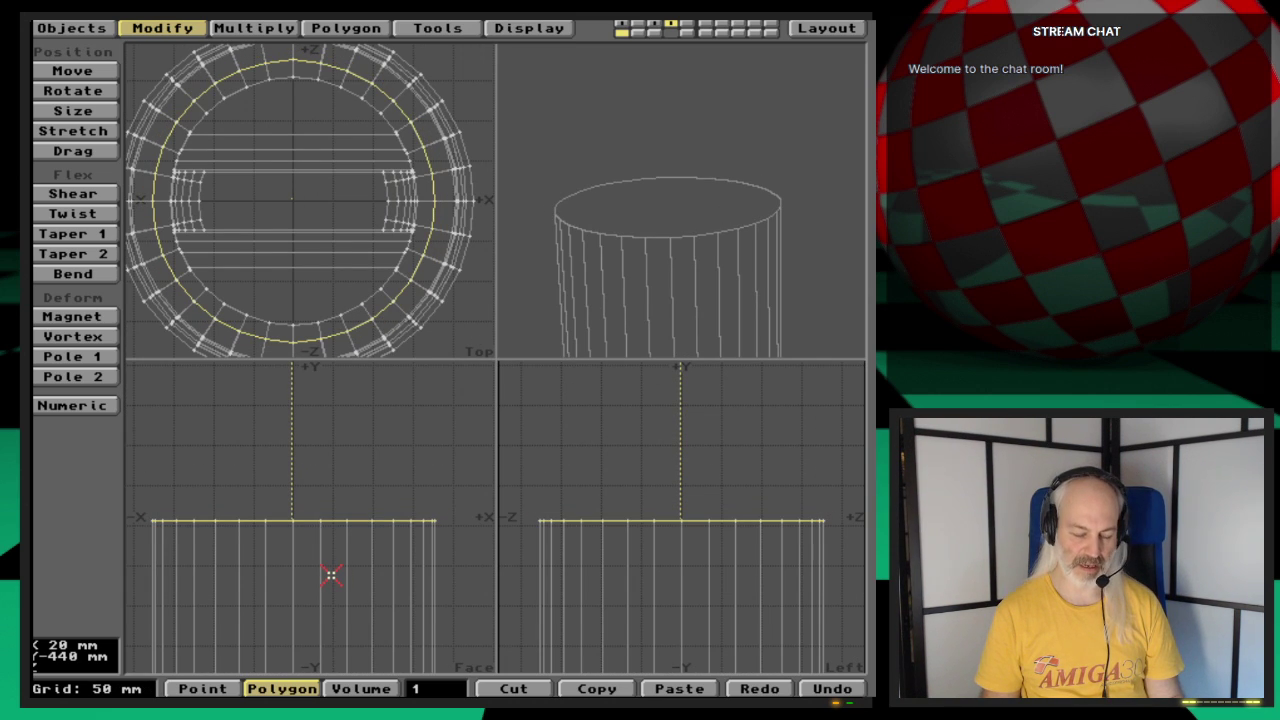
# Step: Bevel the cap polygon outward with an inset of -3 mm and a shift of 10 mm
pyautogui.press('b')
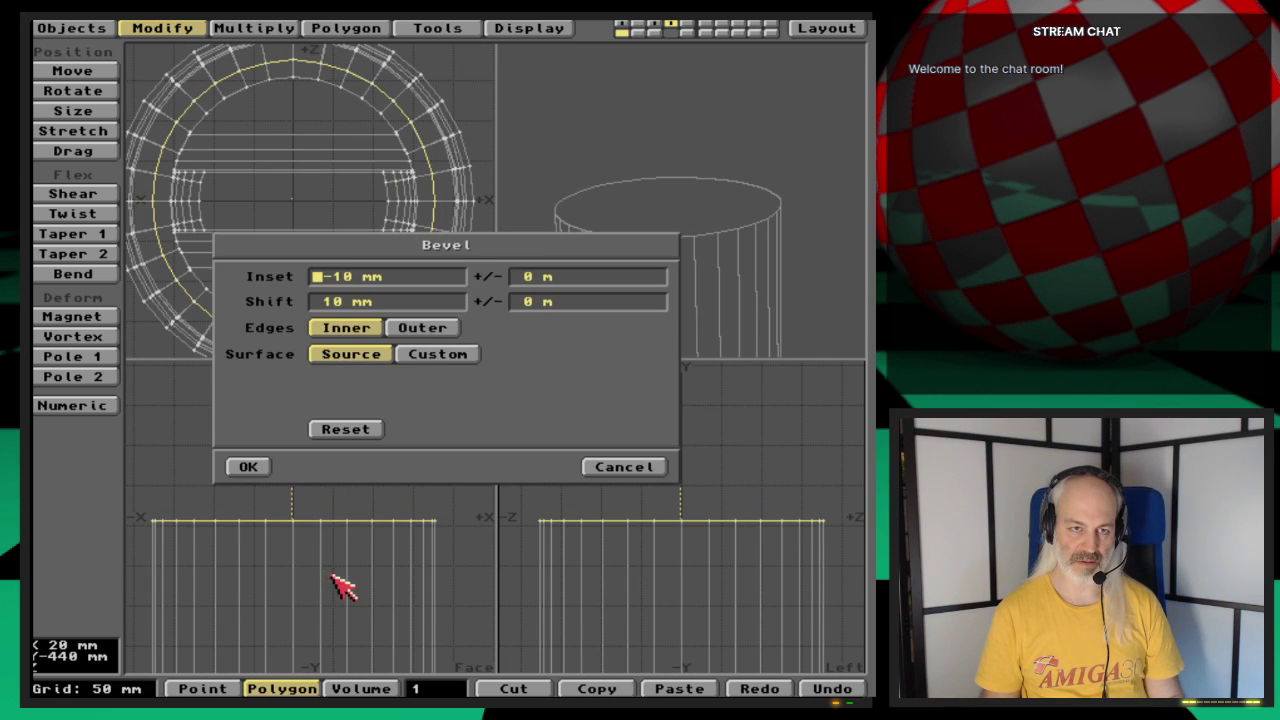
pyautogui.click(357, 277)
pyautogui.press('BackSpace')
pyautogui.press('BackSpace')
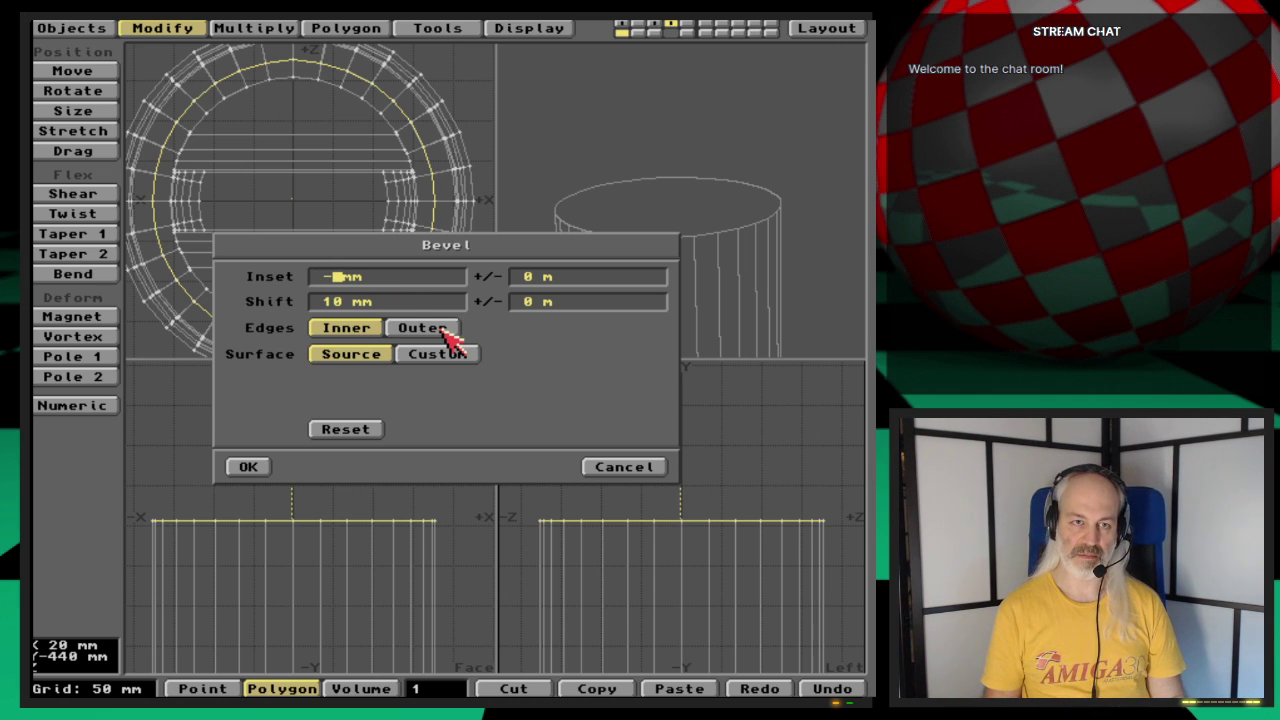
pyautogui.write('3')
pyautogui.press('Return')
pyautogui.press('Return')
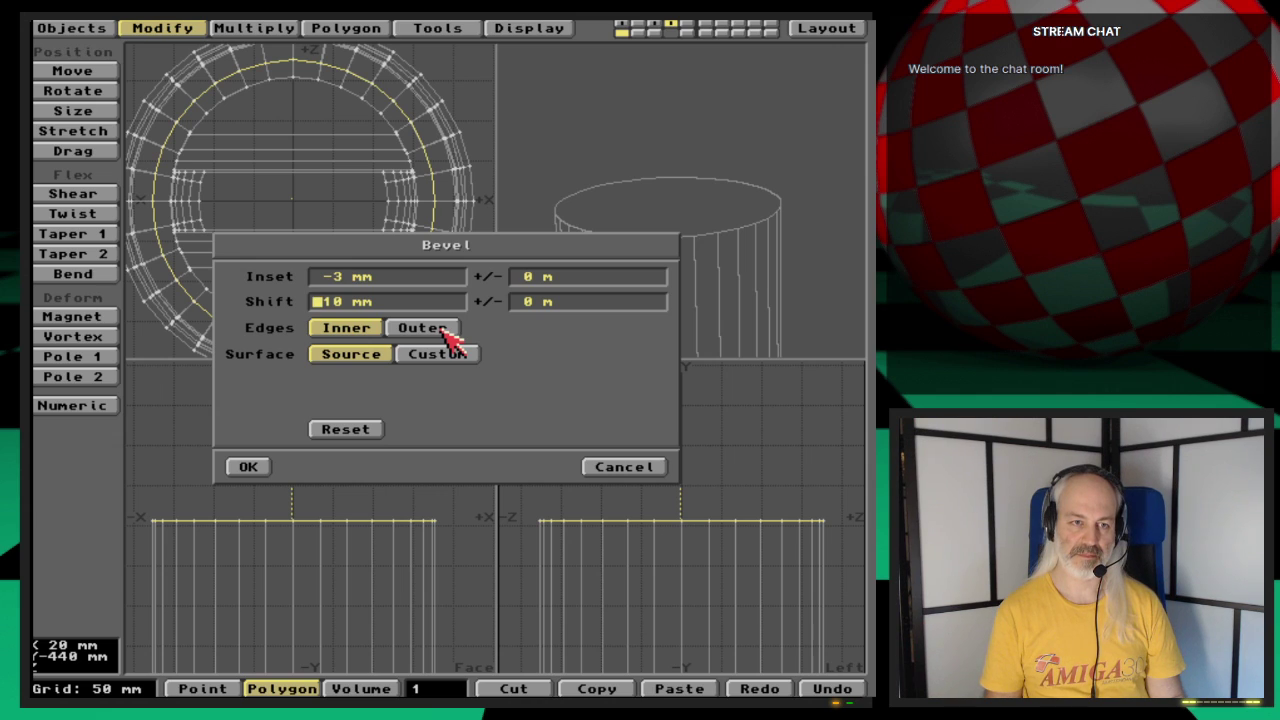
pyautogui.press('Return')
pyautogui.press('Return')
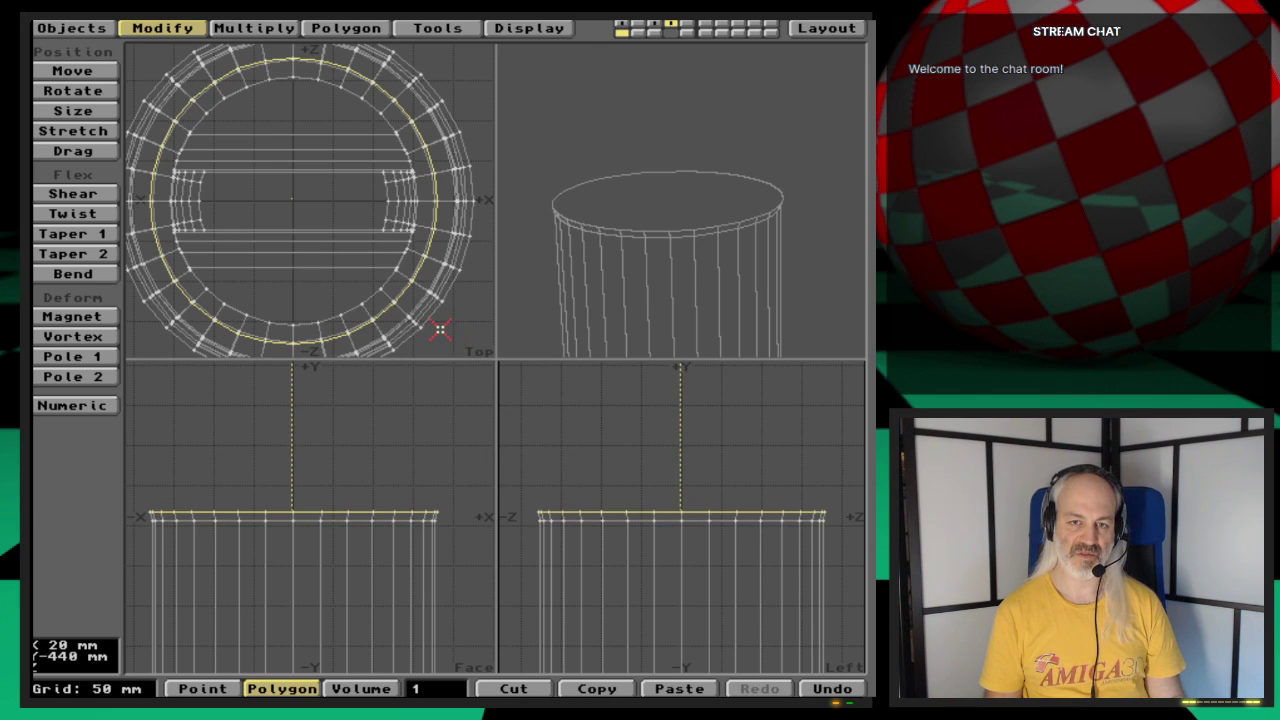
# Step: Widen the flare with a second Bevel of the cap polygon, using inset -6 mm and shift 10 mm
pyautogui.press('b')
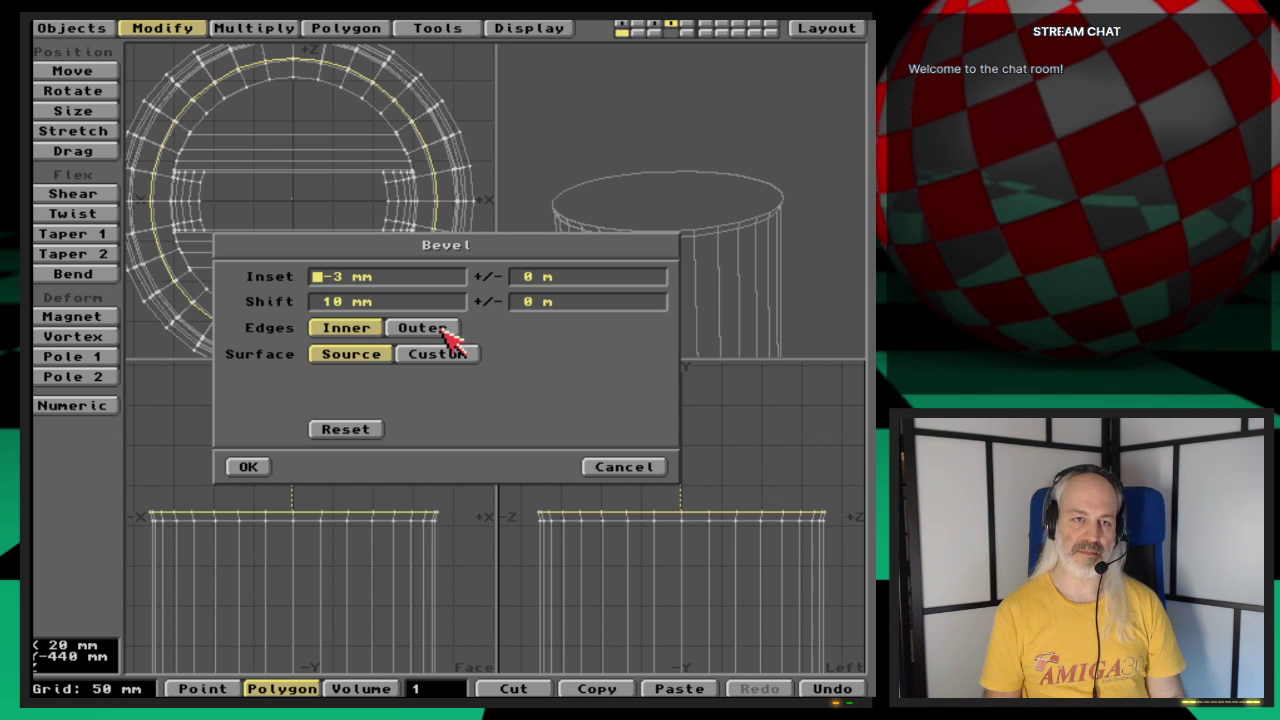
pyautogui.press('Right')
pyautogui.press('Delete')
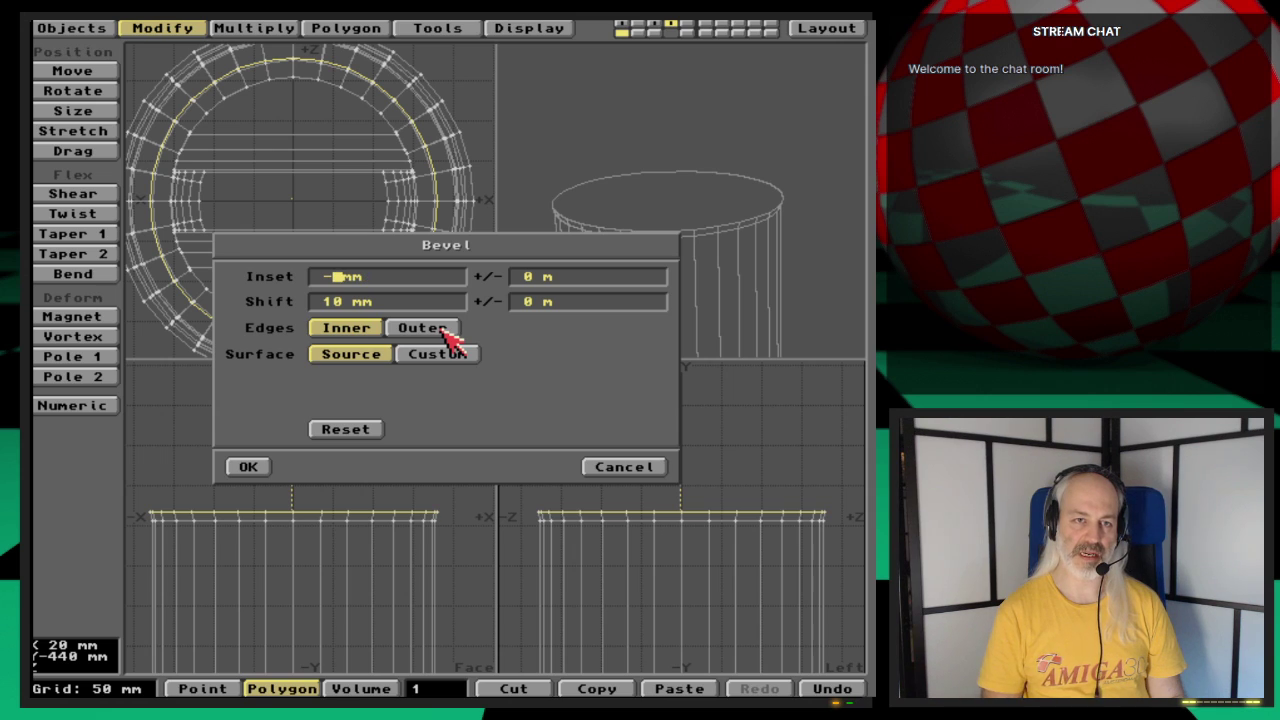
pyautogui.write('6')
pyautogui.press('Tab')
pyautogui.press('Tab')
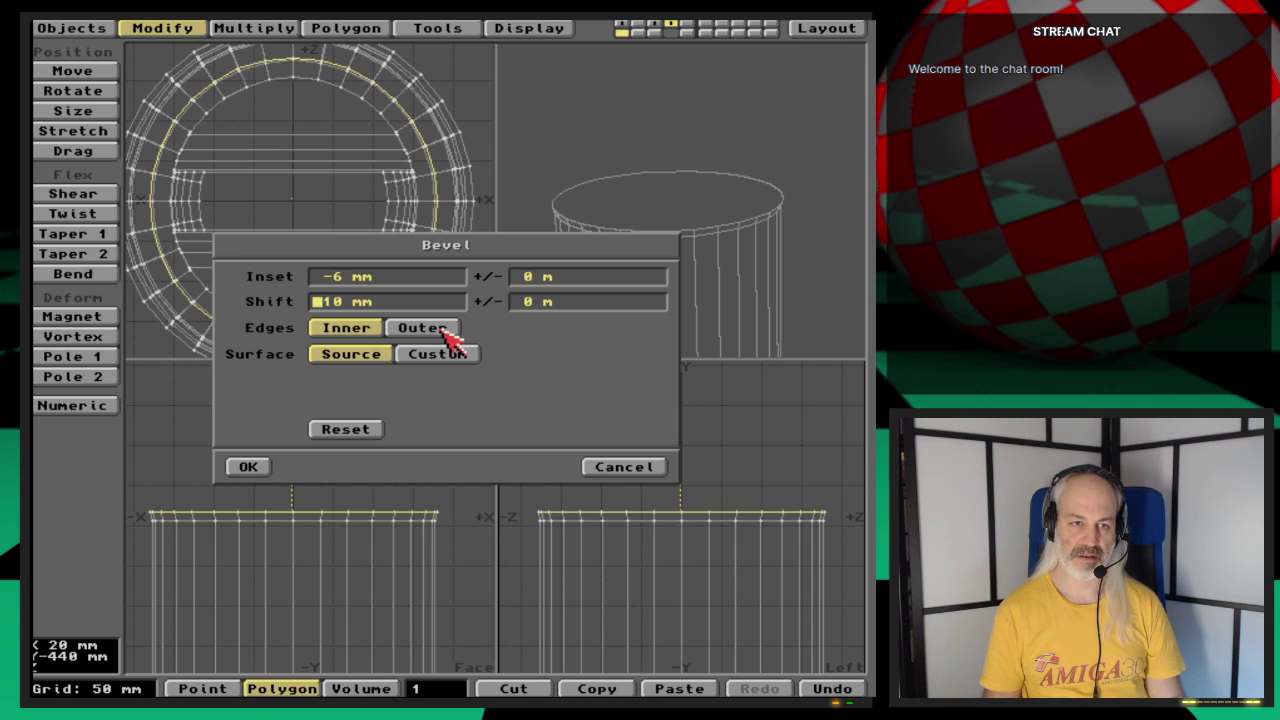
pyautogui.press('Tab')
pyautogui.press('Return')
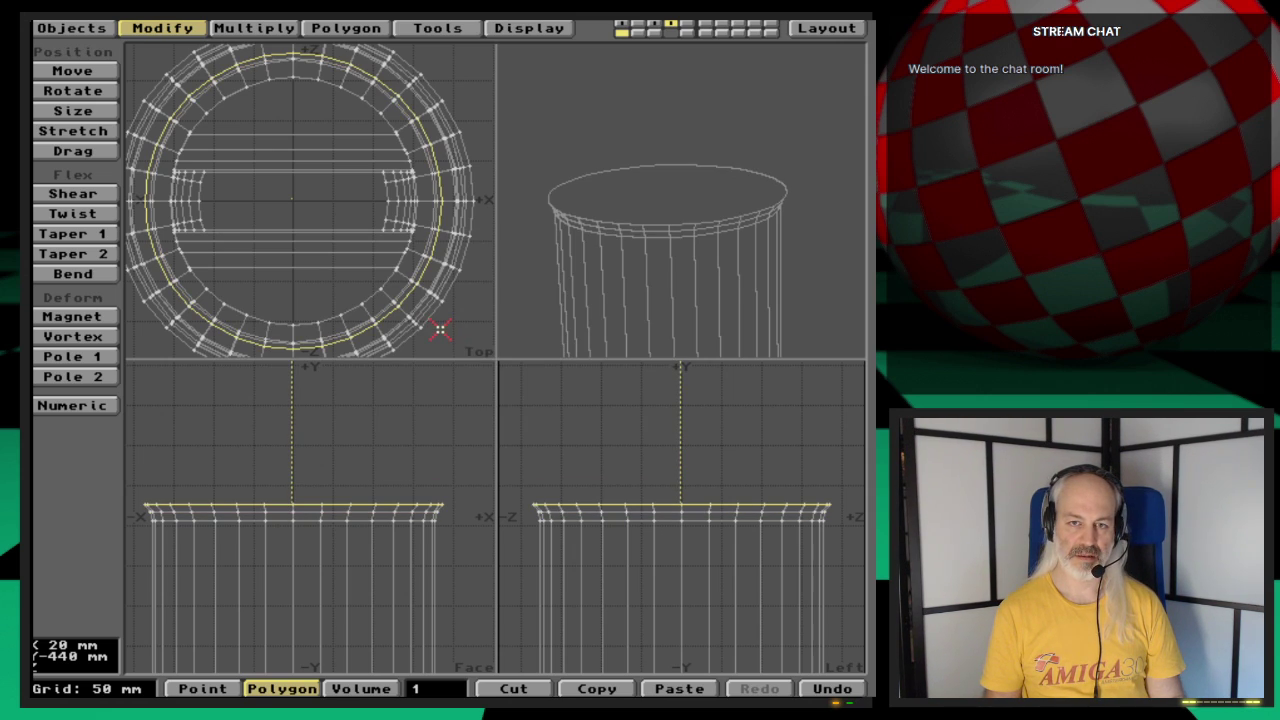
# Step: Try to bevel the cap polygon with an inset of -9.006 m and a shift of 10 mm, and undo it
pyautogui.write('b-9')
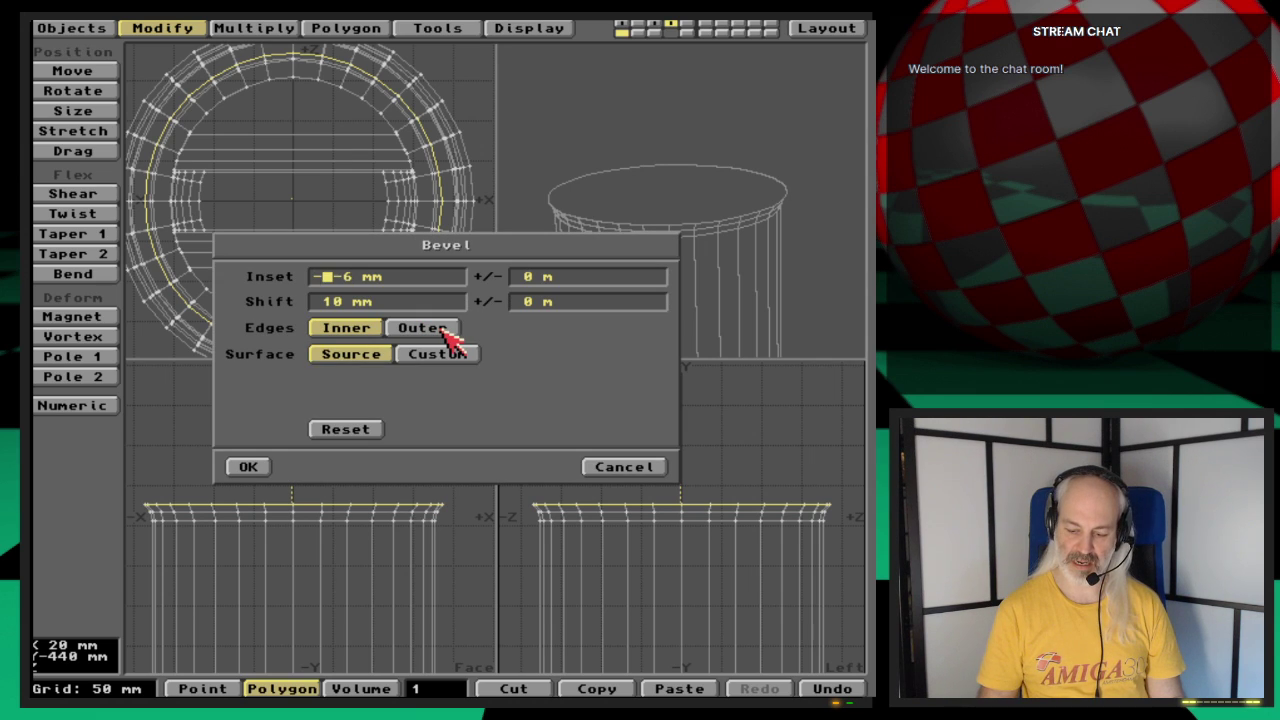
pyautogui.press('Return')
pyautogui.press('Return')
pyautogui.press('Return')
pyautogui.press('Return')
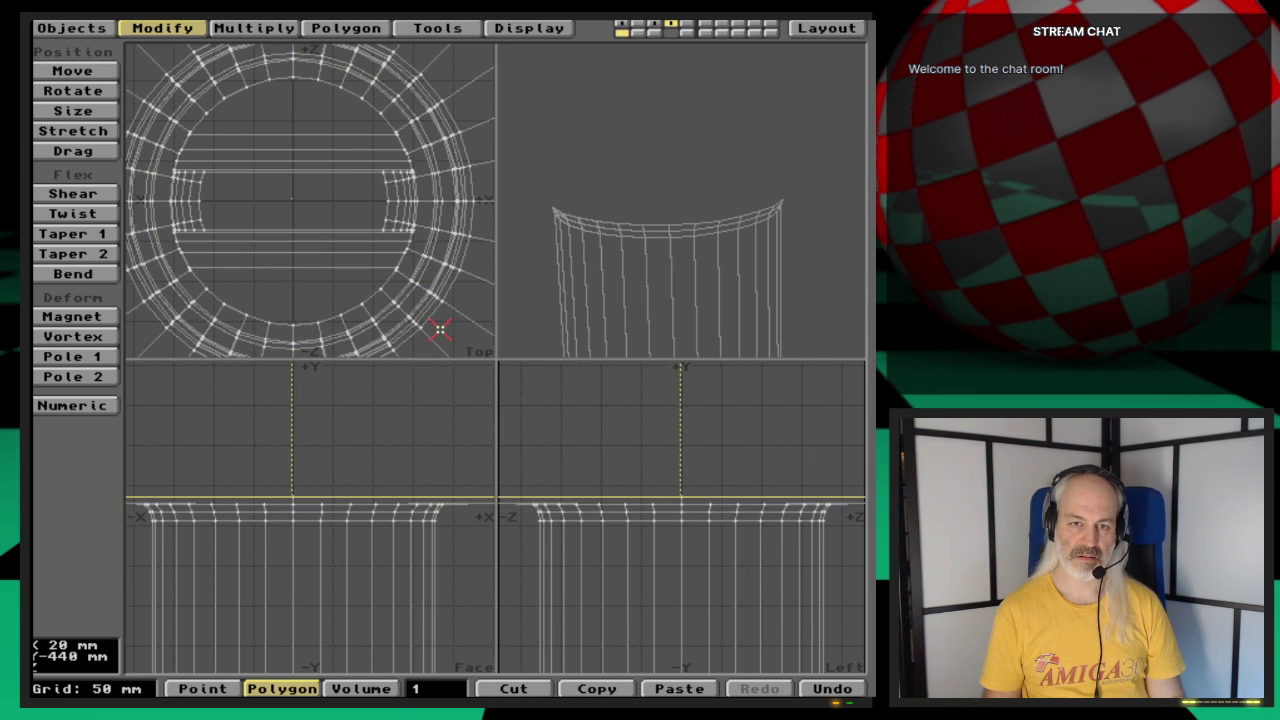
pyautogui.press('u')
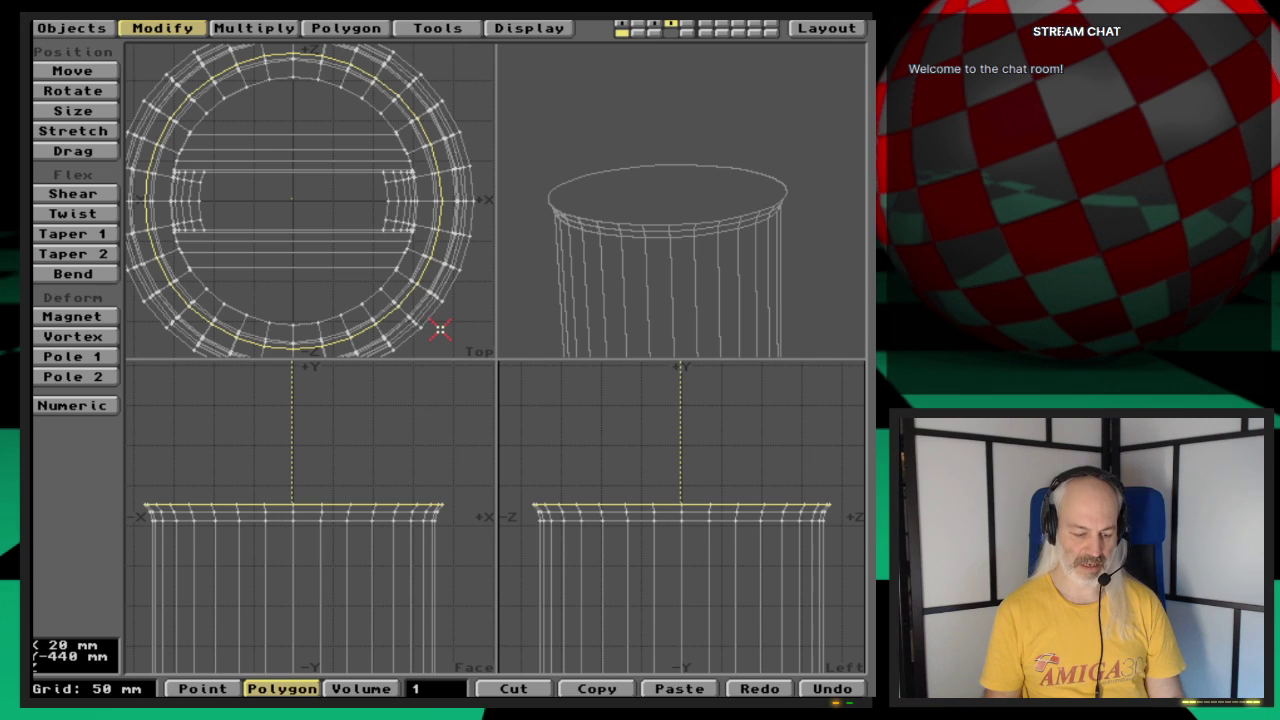
# Step: Add a third flare segment by bevelling the cap polygon with inset -9 mm and shift 10 mm
pyautogui.press('b')
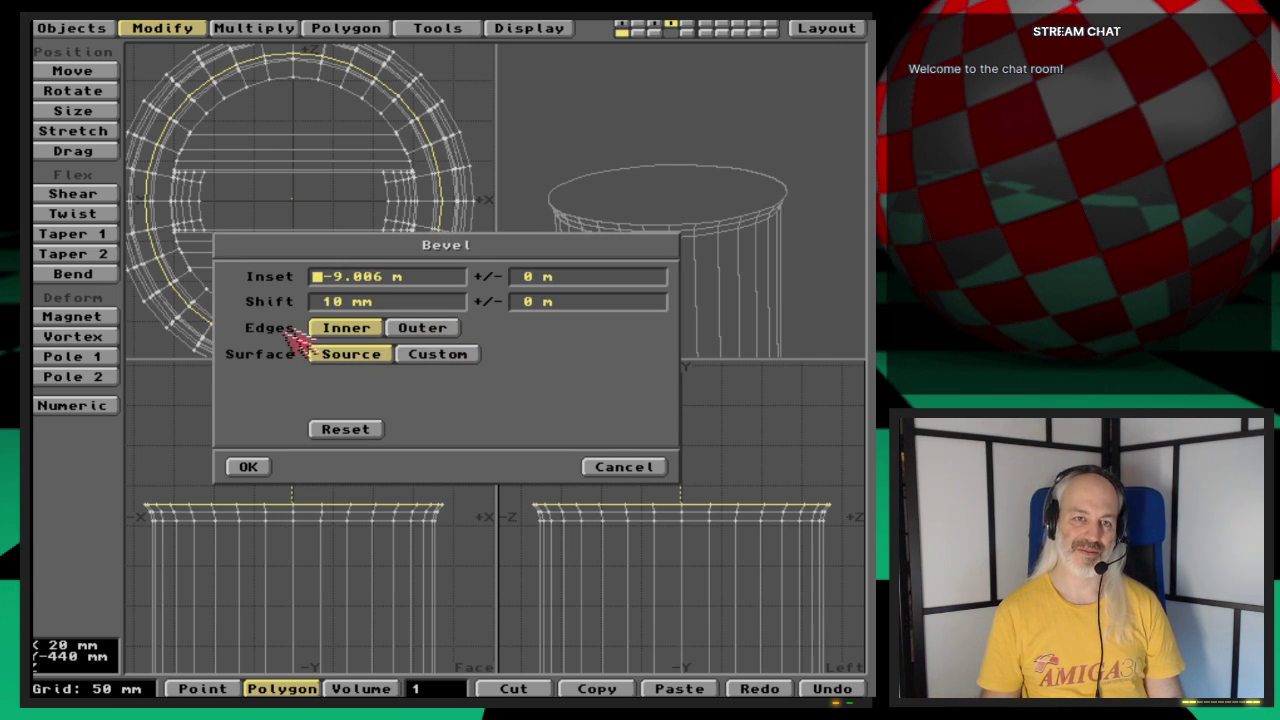
pyautogui.click(392, 278)
pyautogui.press('BackSpace')
pyautogui.press('BackSpace')
pyautogui.press('BackSpace')
pyautogui.press('BackSpace')
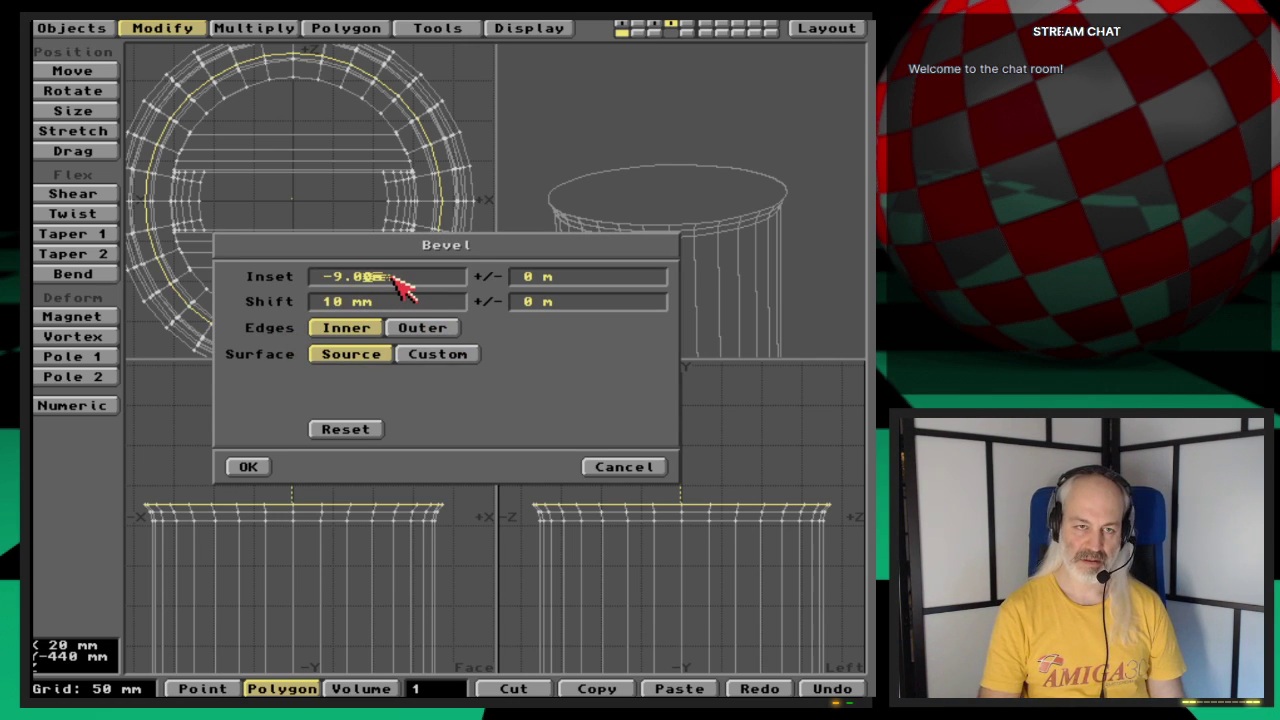
pyautogui.write('m')
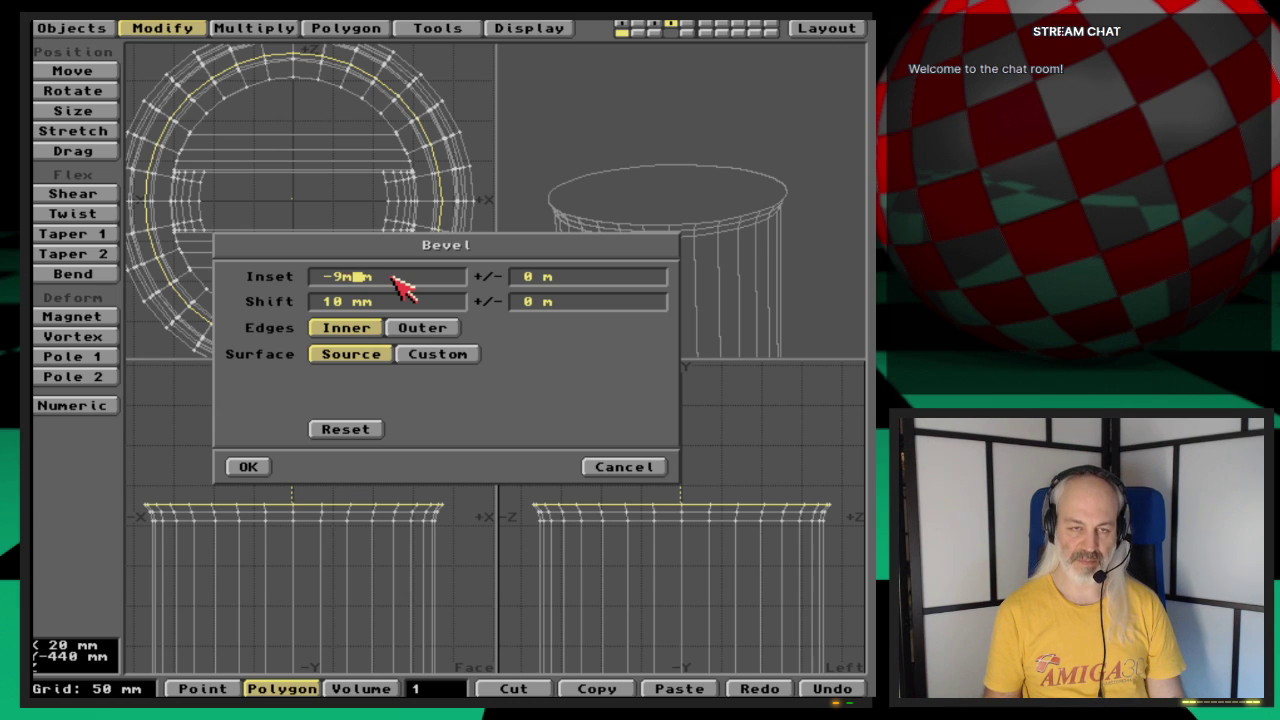
pyautogui.press('Tab')
pyautogui.press('Tab')
pyautogui.press('Return')
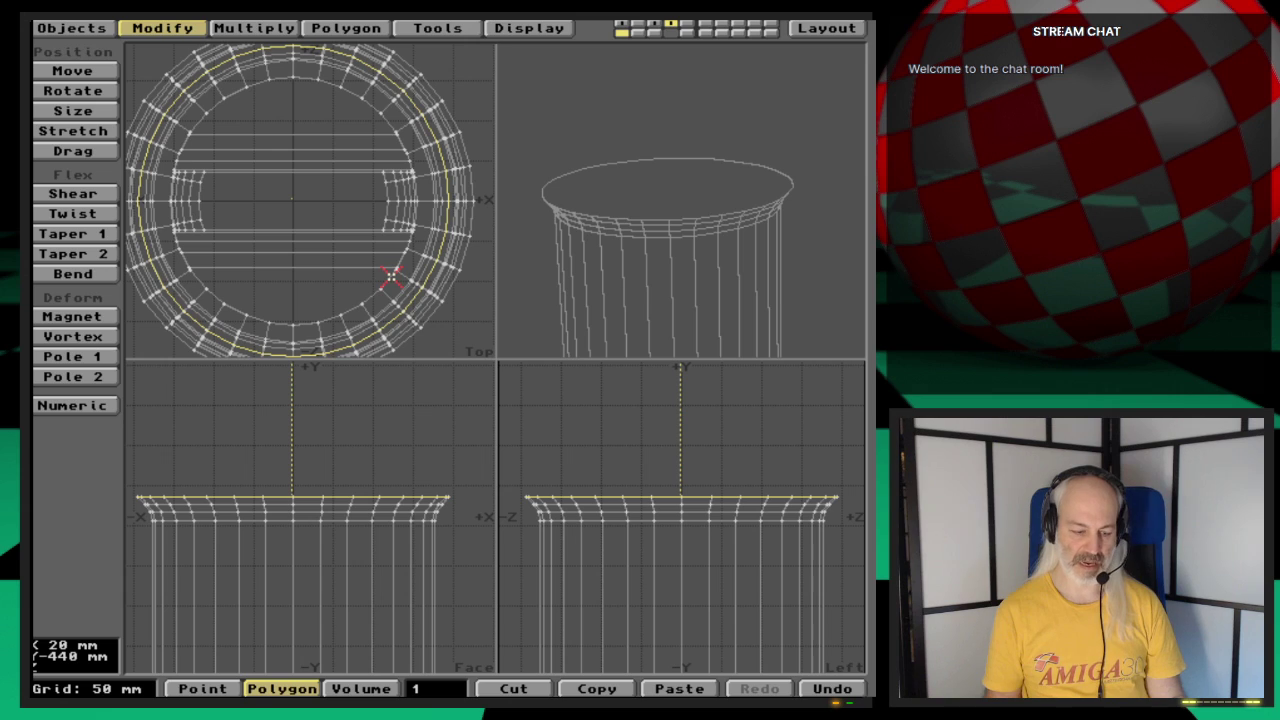
# Step: Bevel the cap polygon once more with inset -9 mm and a shift slightly larger than 10 mm
pyautogui.press('b')
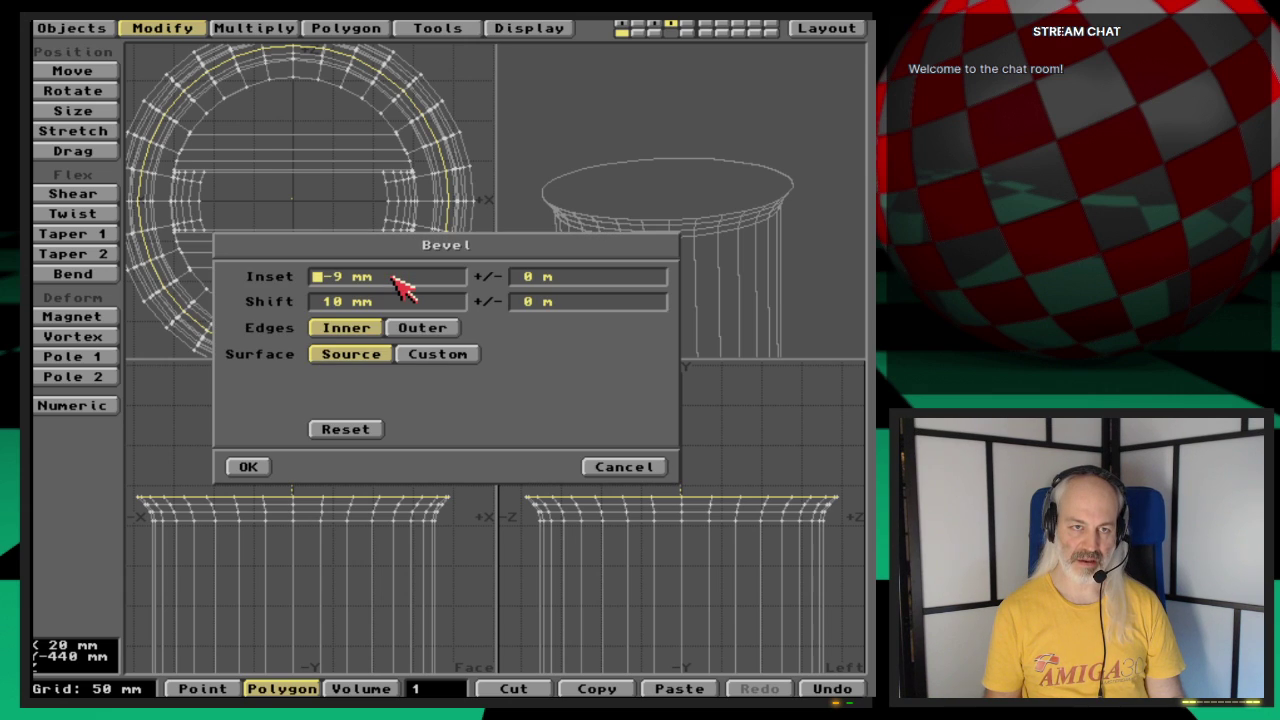
pyautogui.press('Tab')
pyautogui.press('Tab')
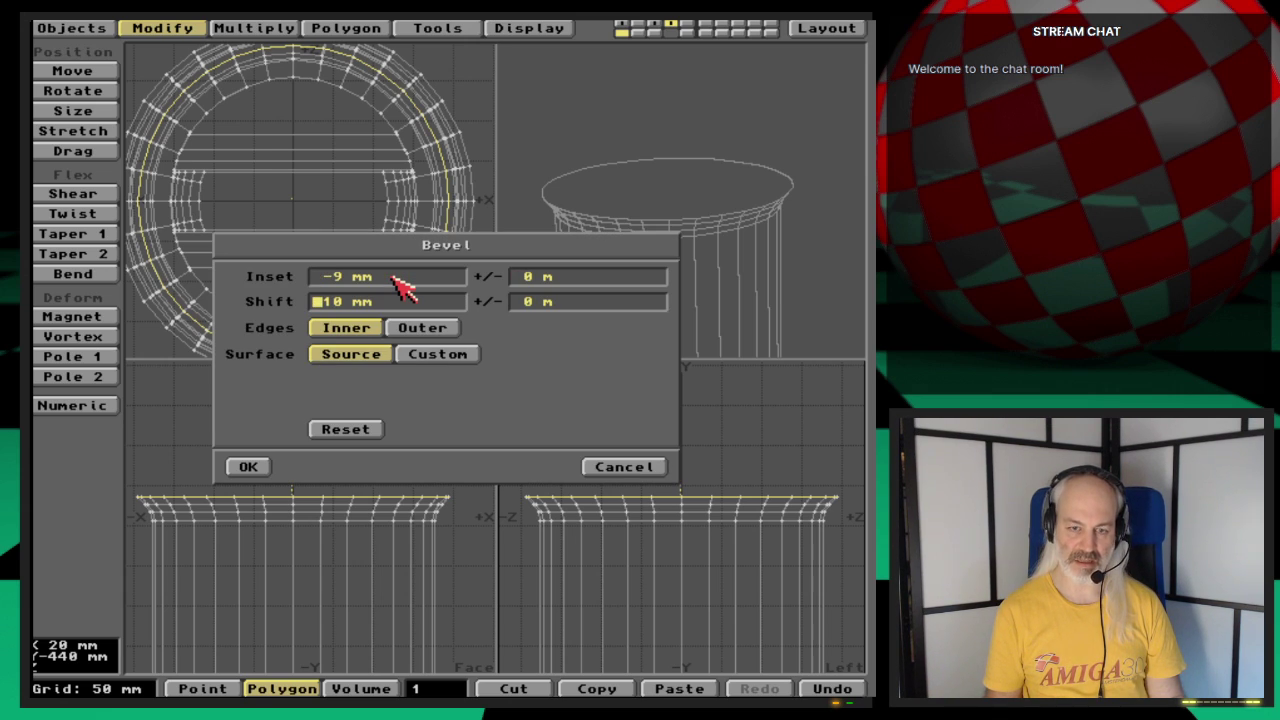
pyautogui.write('-5')
pyautogui.press('Return')
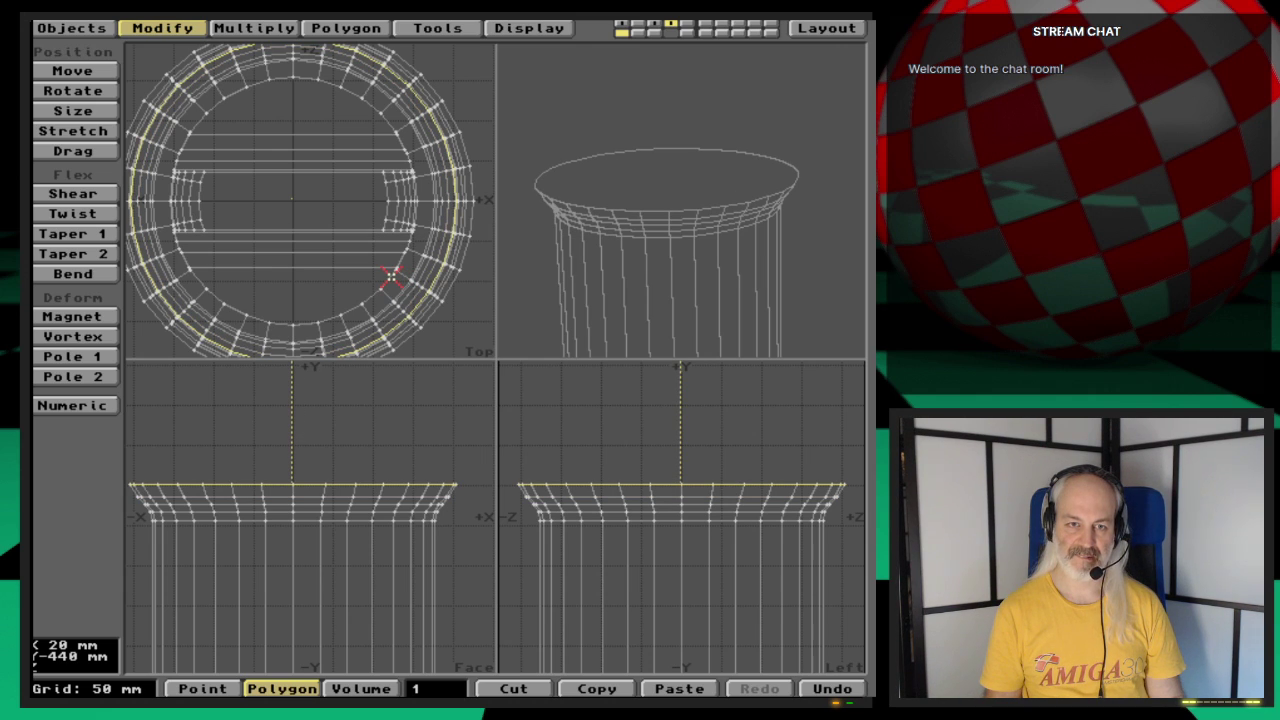
pyautogui.press(',')
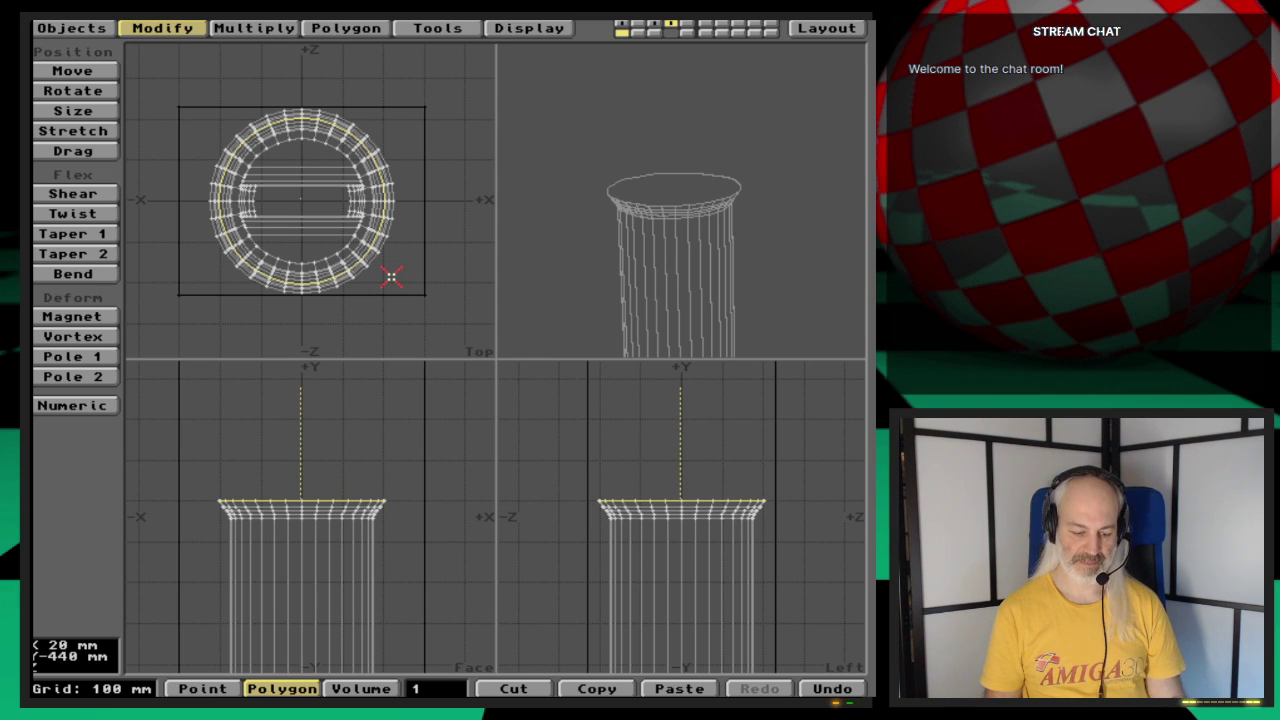
# Step: Try to bevel the cap polygon with an inset of -9 mm and a shift of 15 mm, and undo it
pyautogui.press('.')
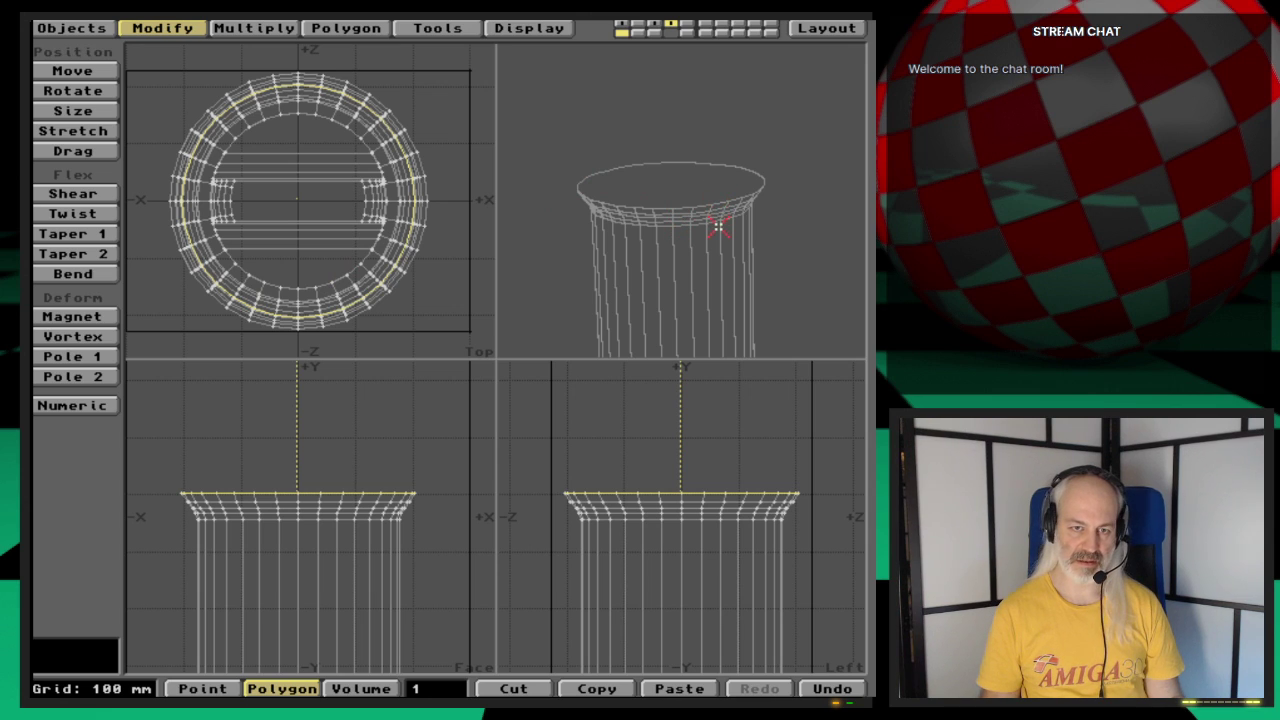
pyautogui.press(',')
pyautogui.press(',')
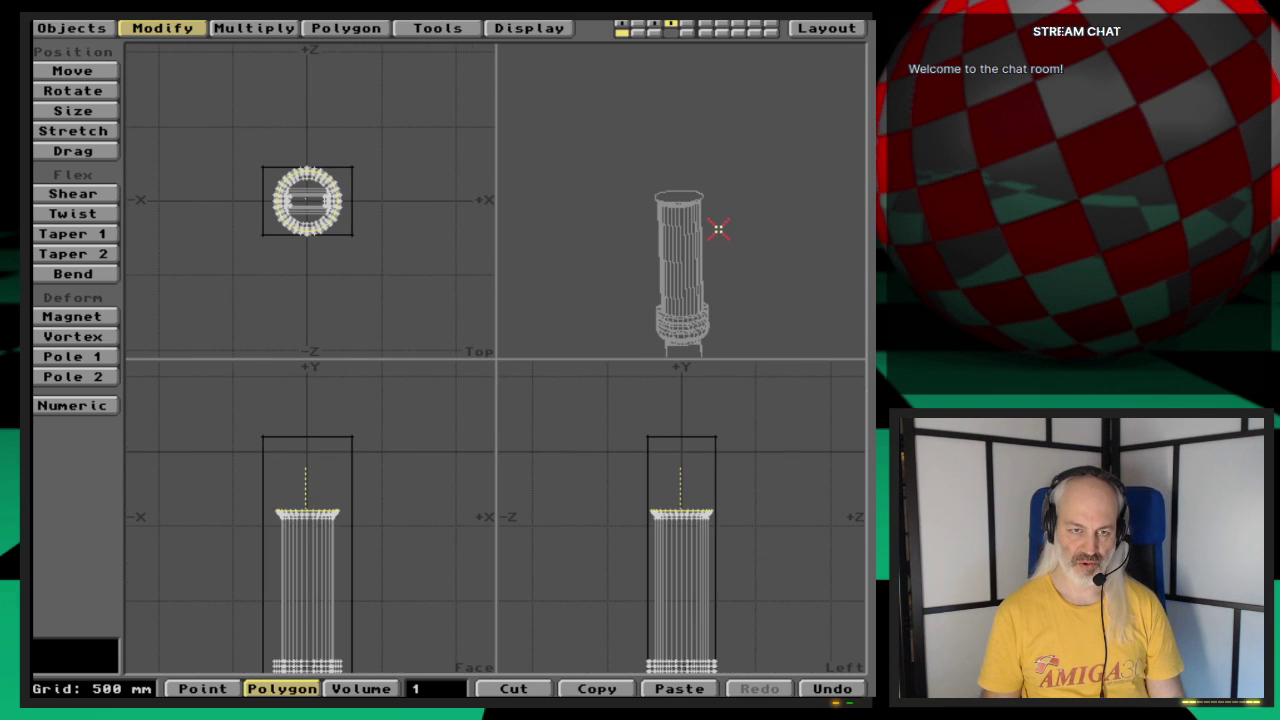
pyautogui.press('.')
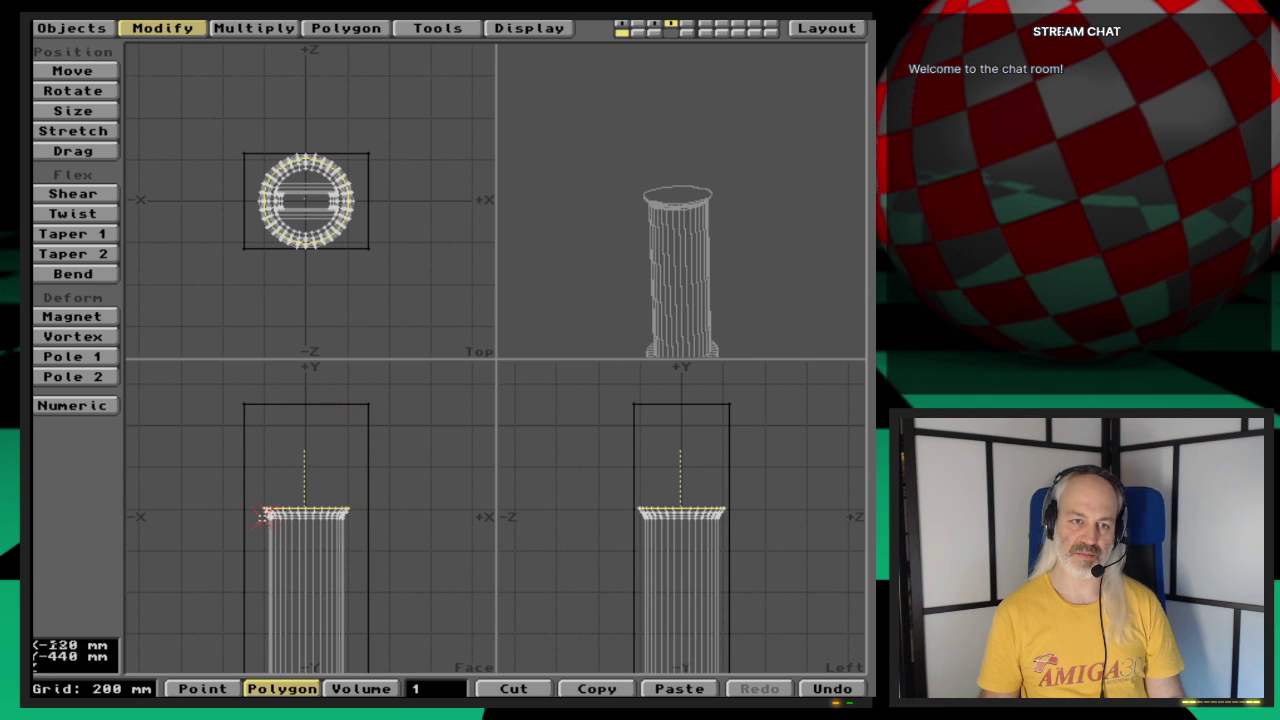
pyautogui.press('.')
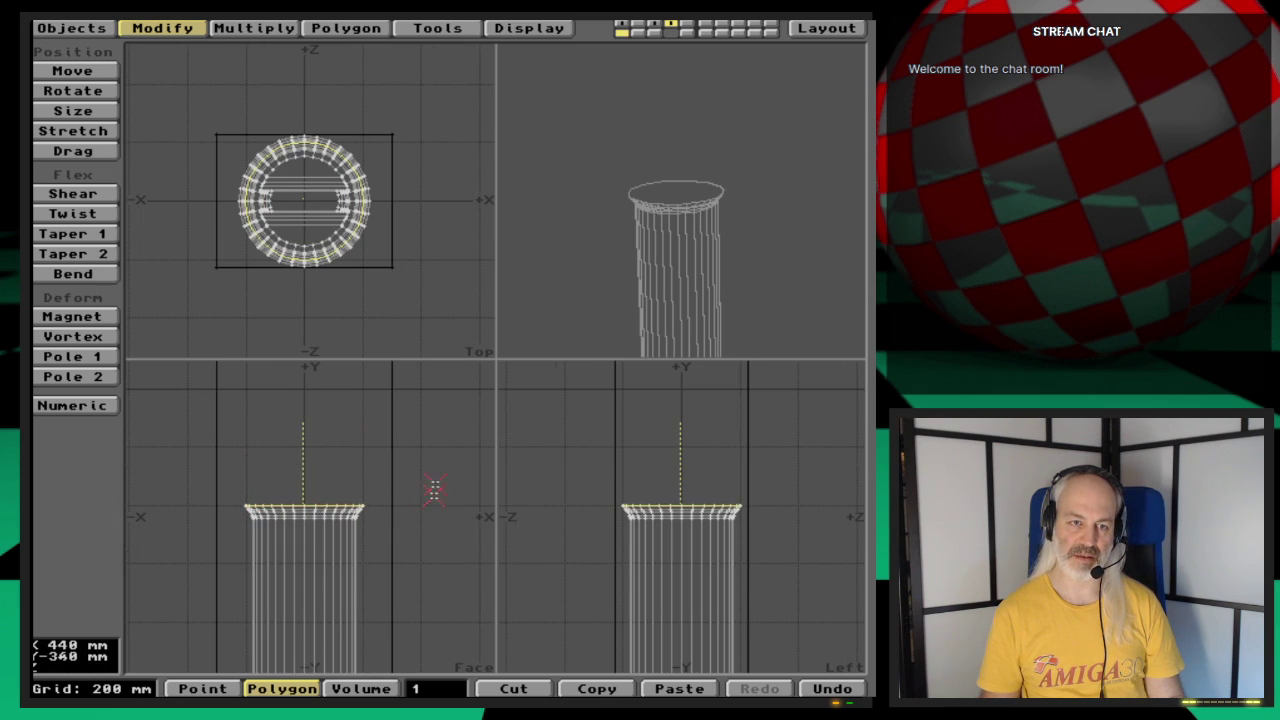
pyautogui.press('Up')
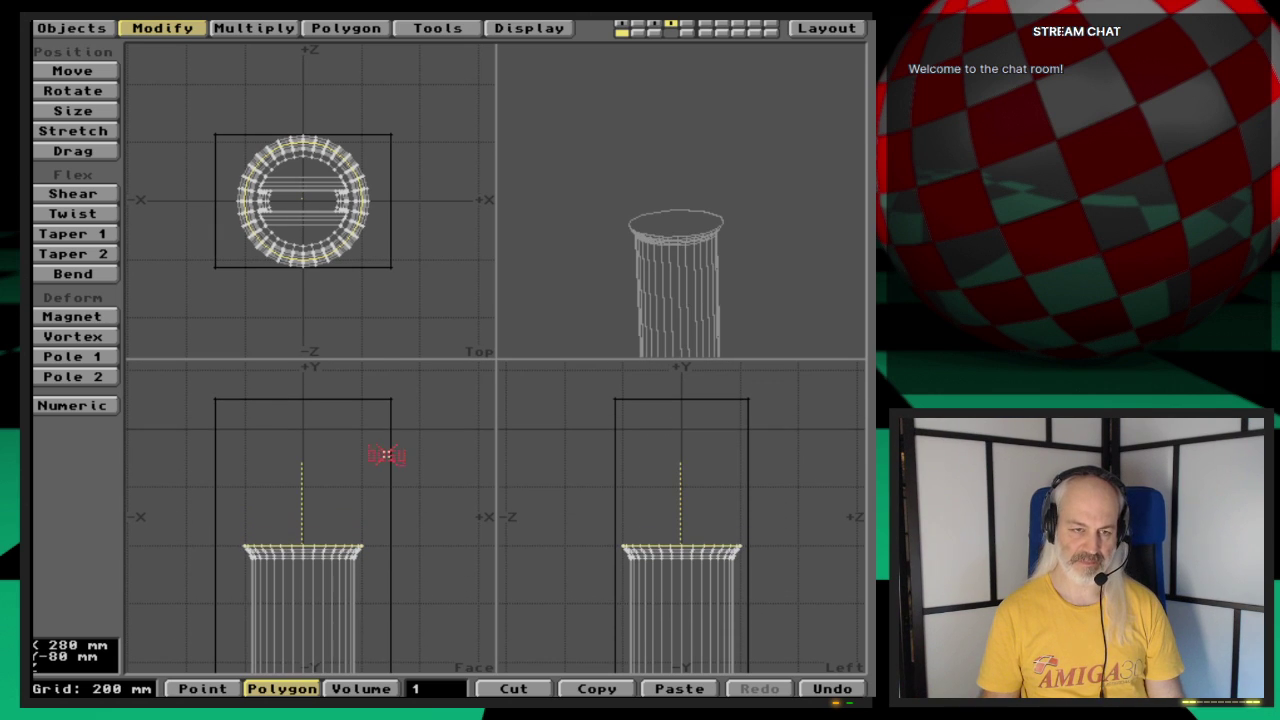
pyautogui.press('.')
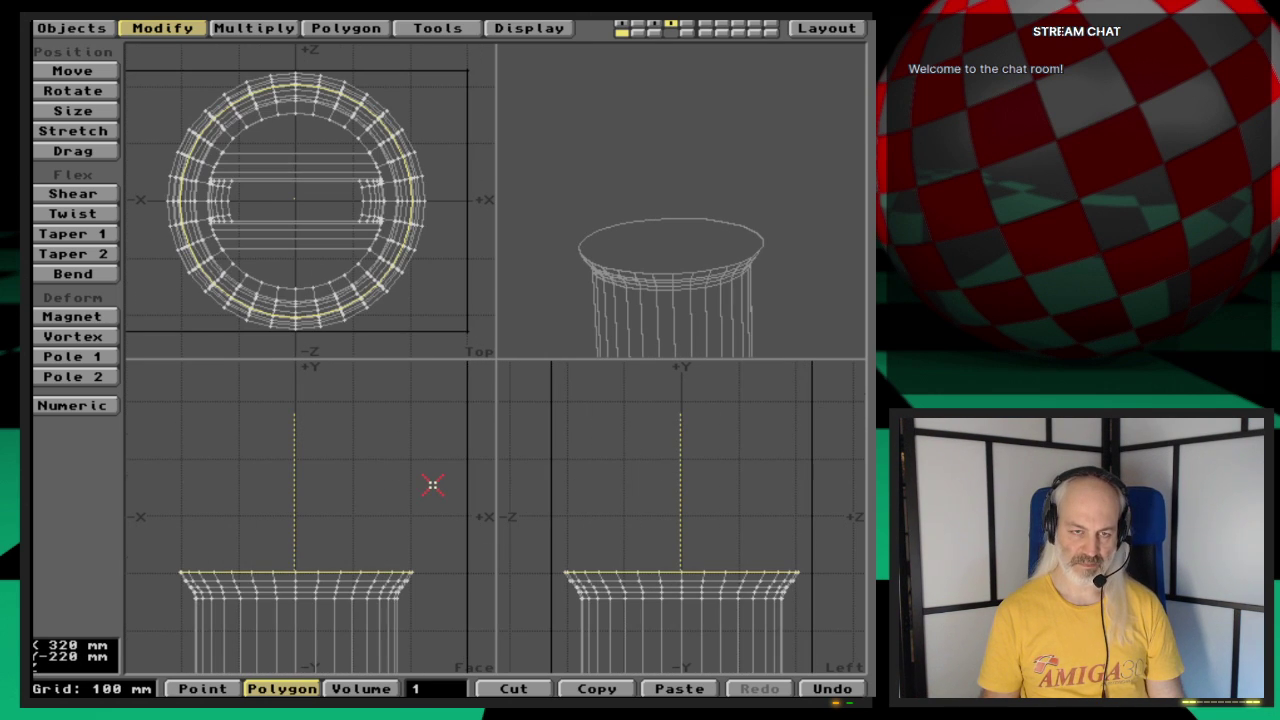
pyautogui.press('b')
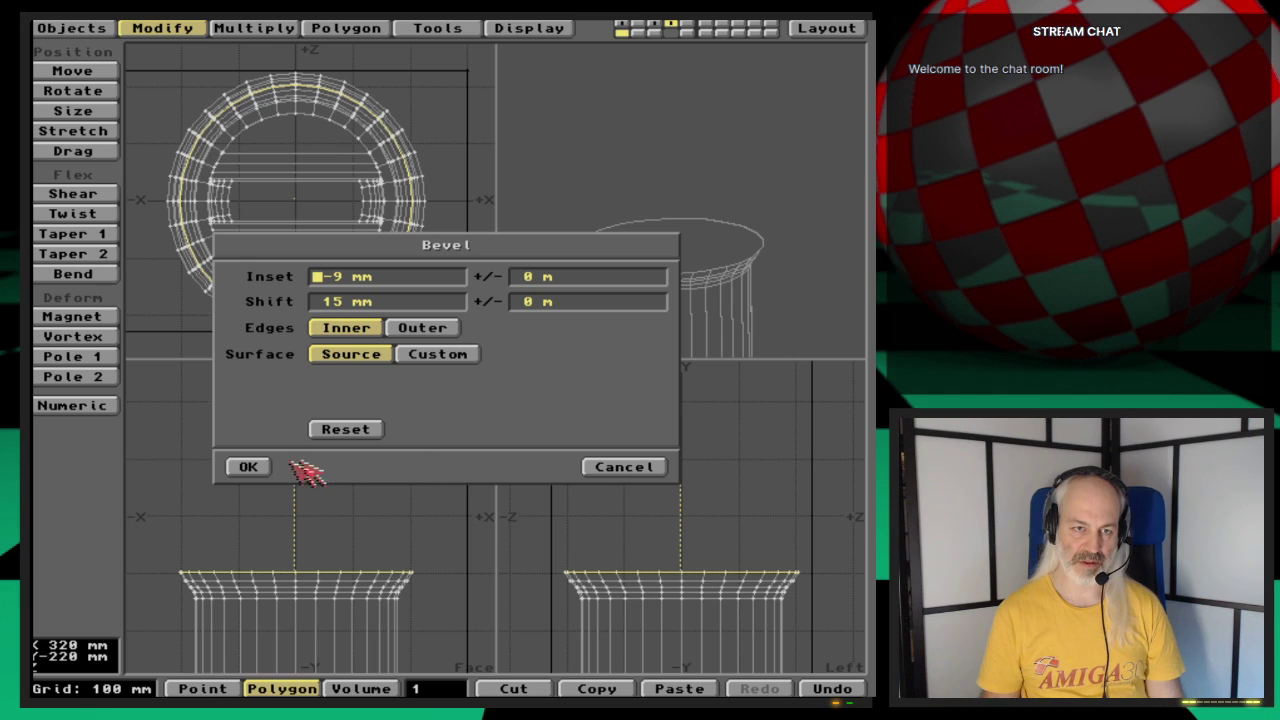
pyautogui.click(250, 467)
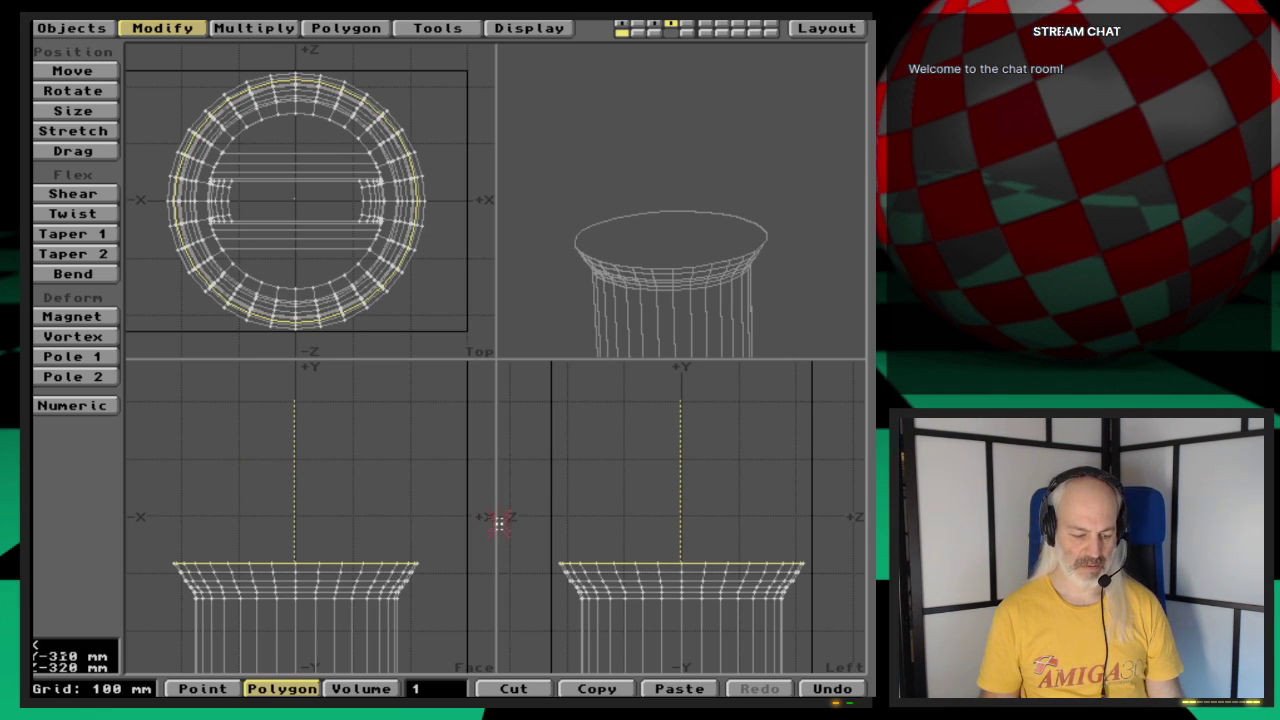
pyautogui.press('u')
# Step: Bevel the cap polygon twice in a row with inset -9 mm and shift 18 mm
pyautogui.press('b')
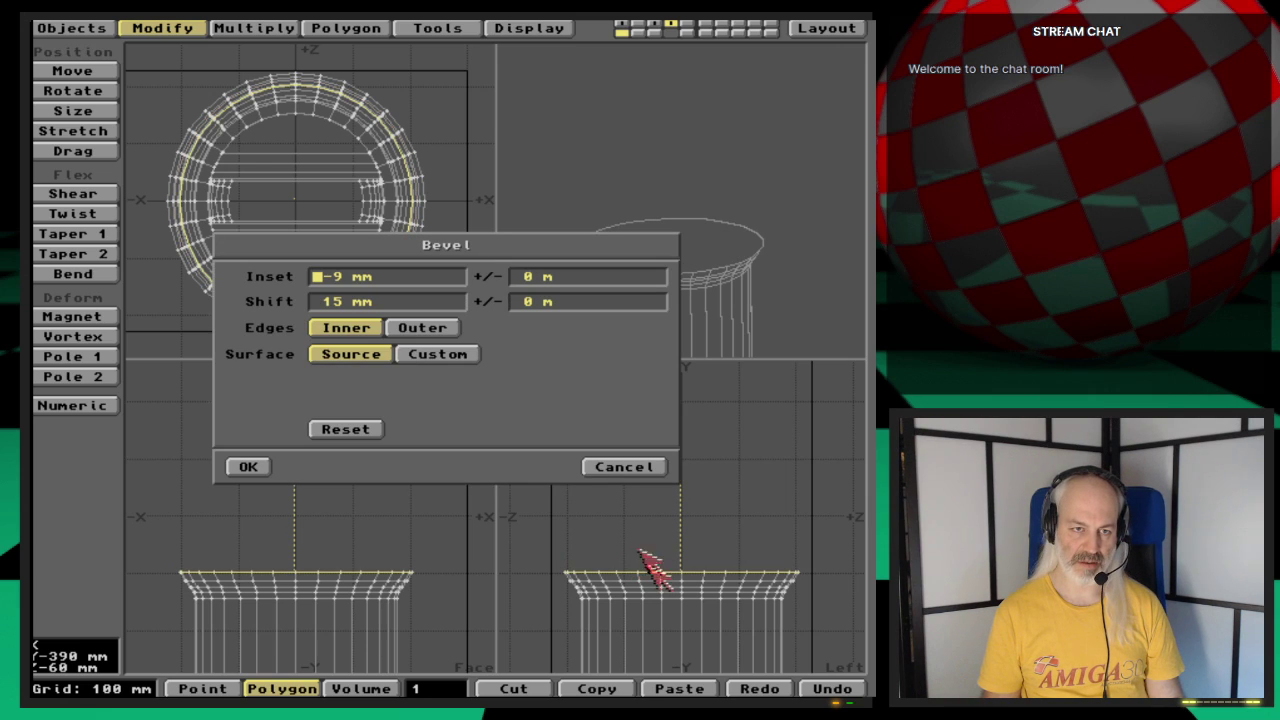
pyautogui.click(349, 302)
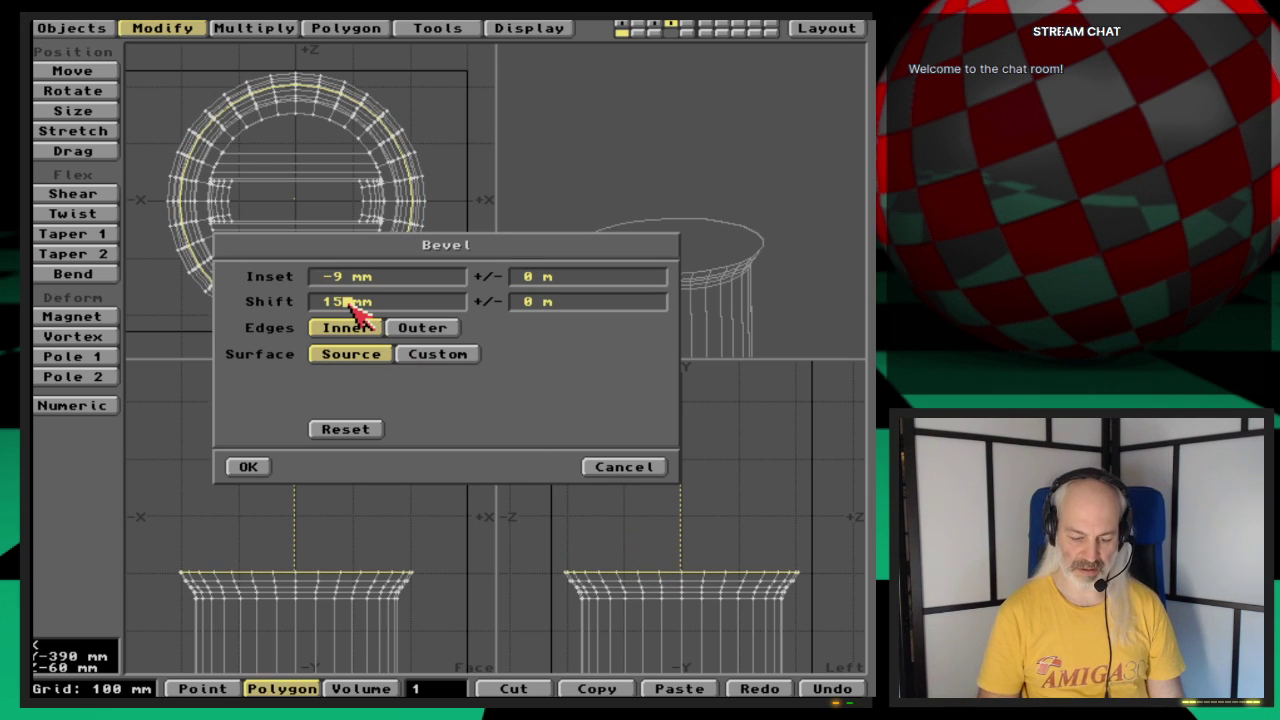
pyautogui.press('BackSpace')
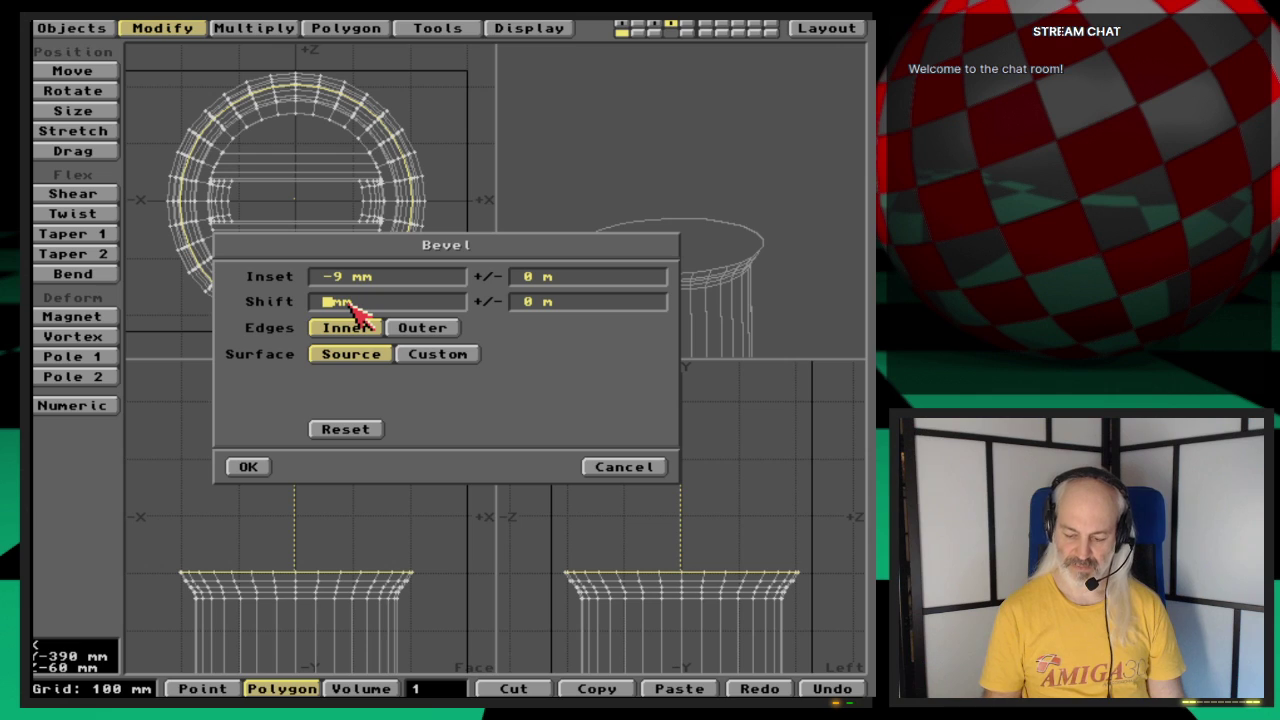
pyautogui.write('18')
pyautogui.press('Tab')
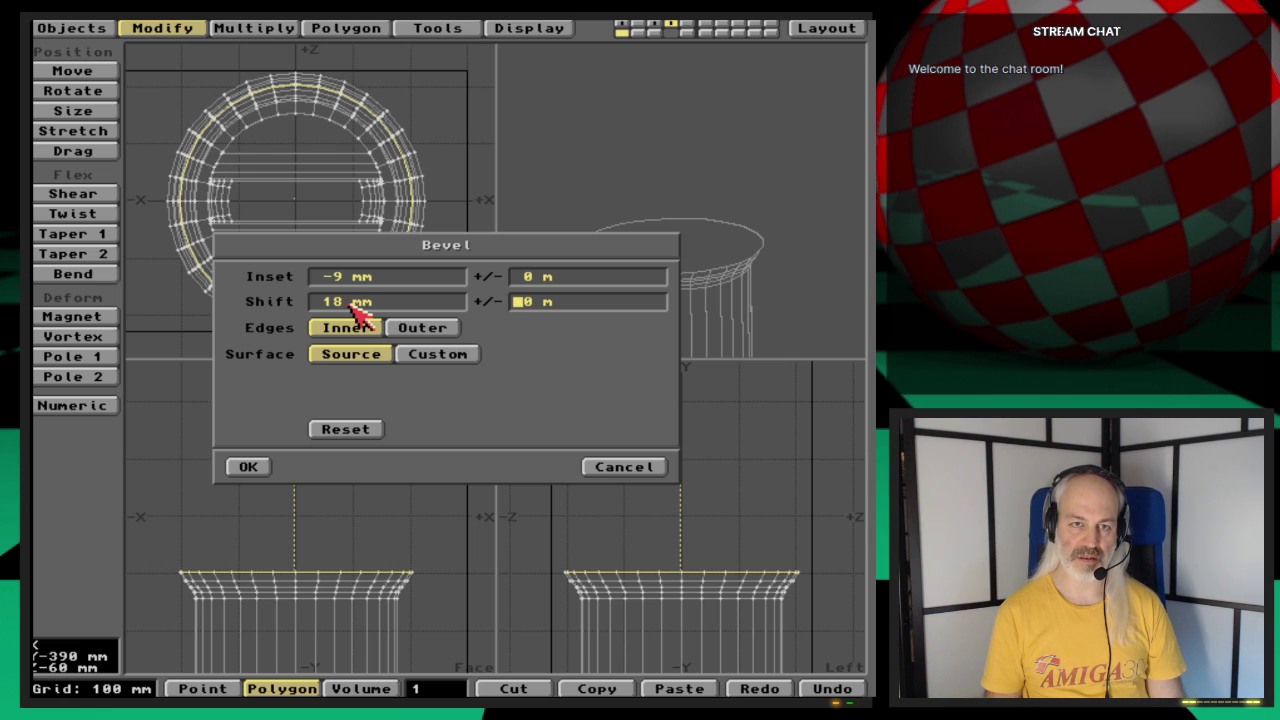
pyautogui.press('Return')
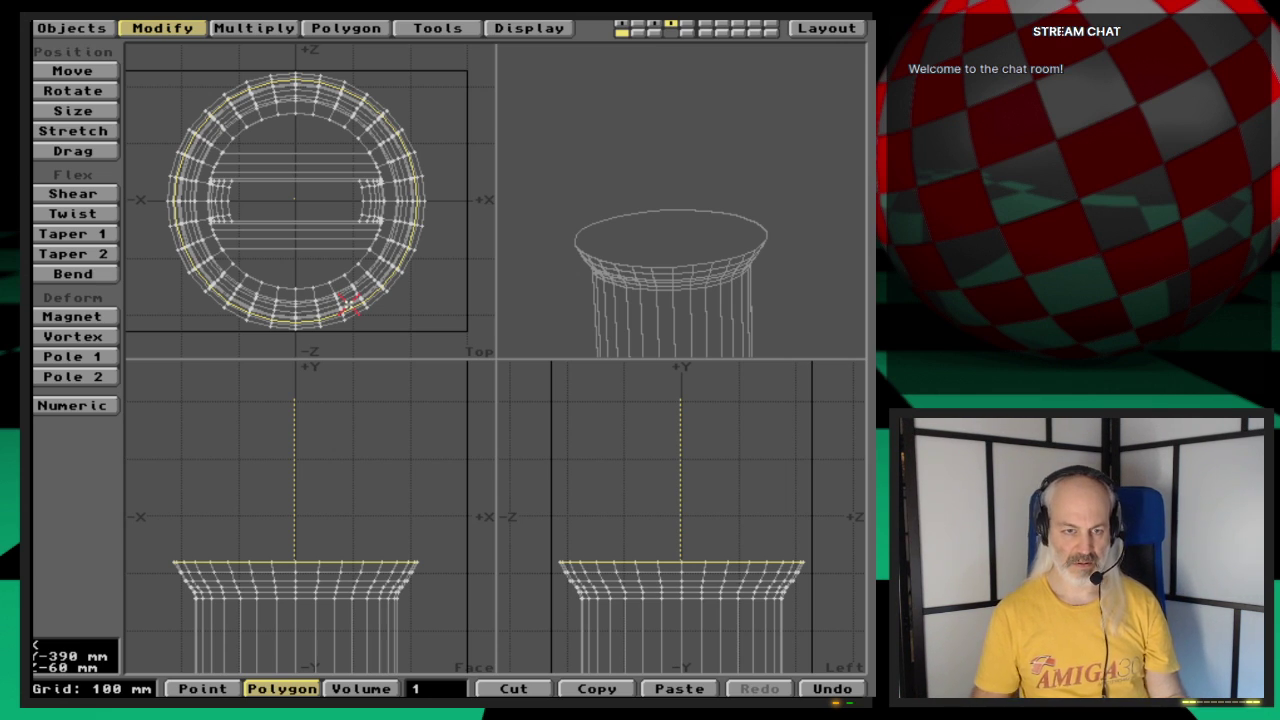
pyautogui.press('b')
pyautogui.press('Return')
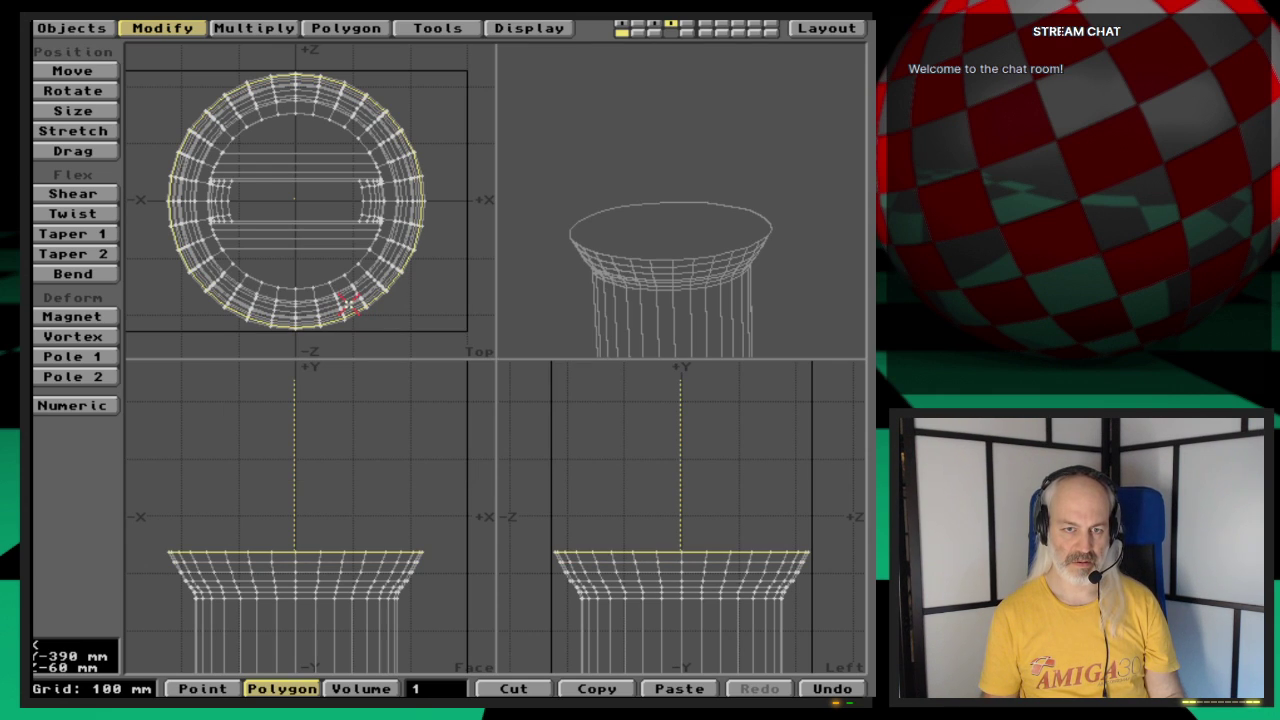
# Step: Add another flare segment by bevelling the cap polygon with inset -9 mm and shift 20 mm
pyautogui.press('b')
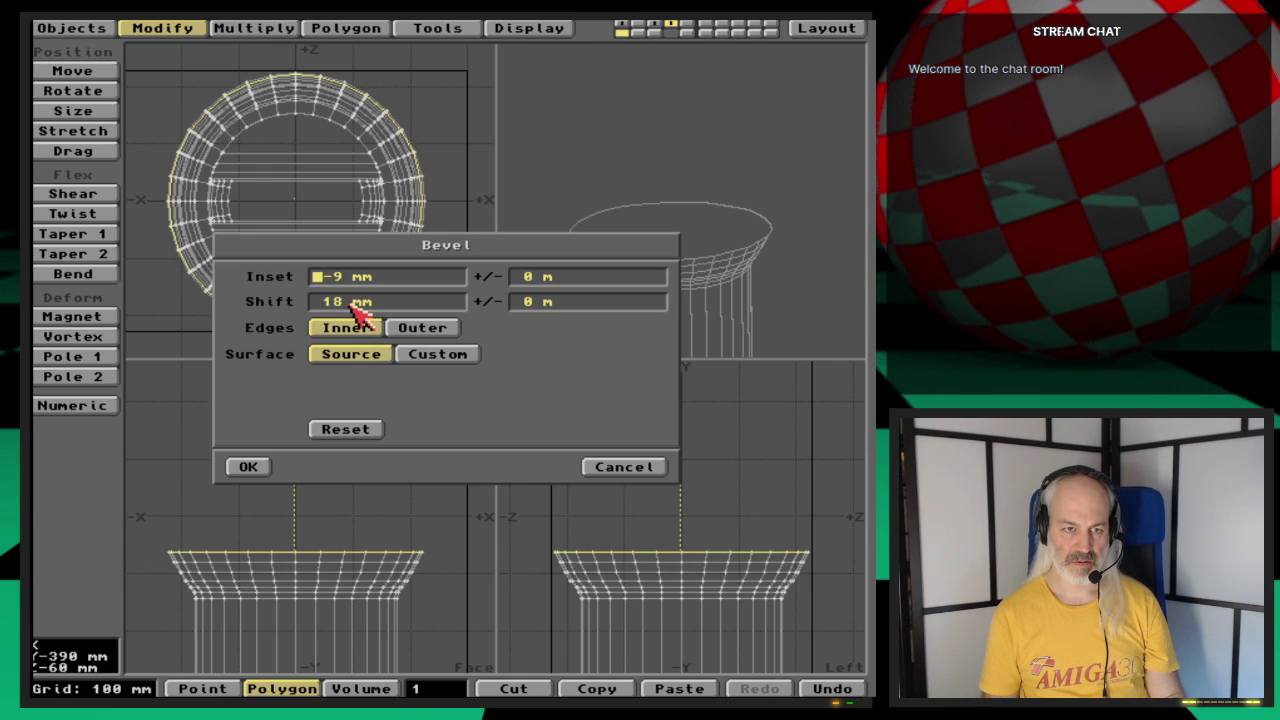
pyautogui.press('Tab')
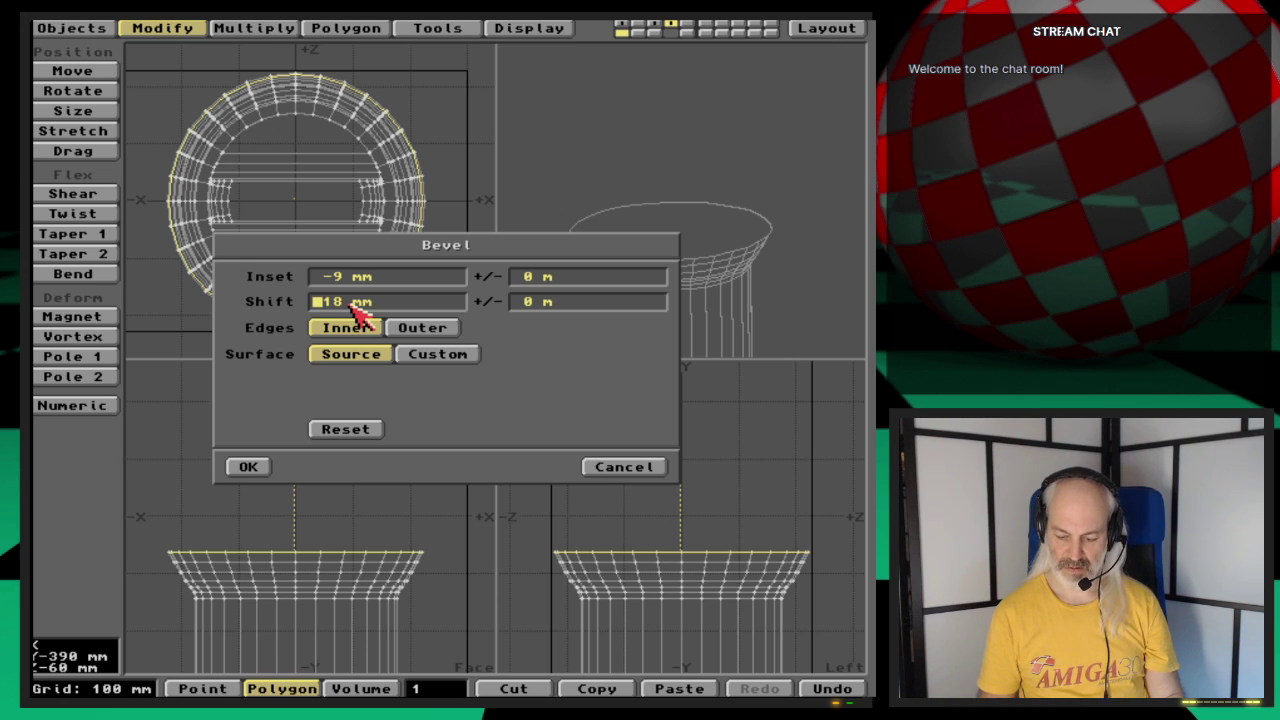
pyautogui.write('20')
pyautogui.press('Delete')
pyautogui.press('Delete')
pyautogui.press('Return')
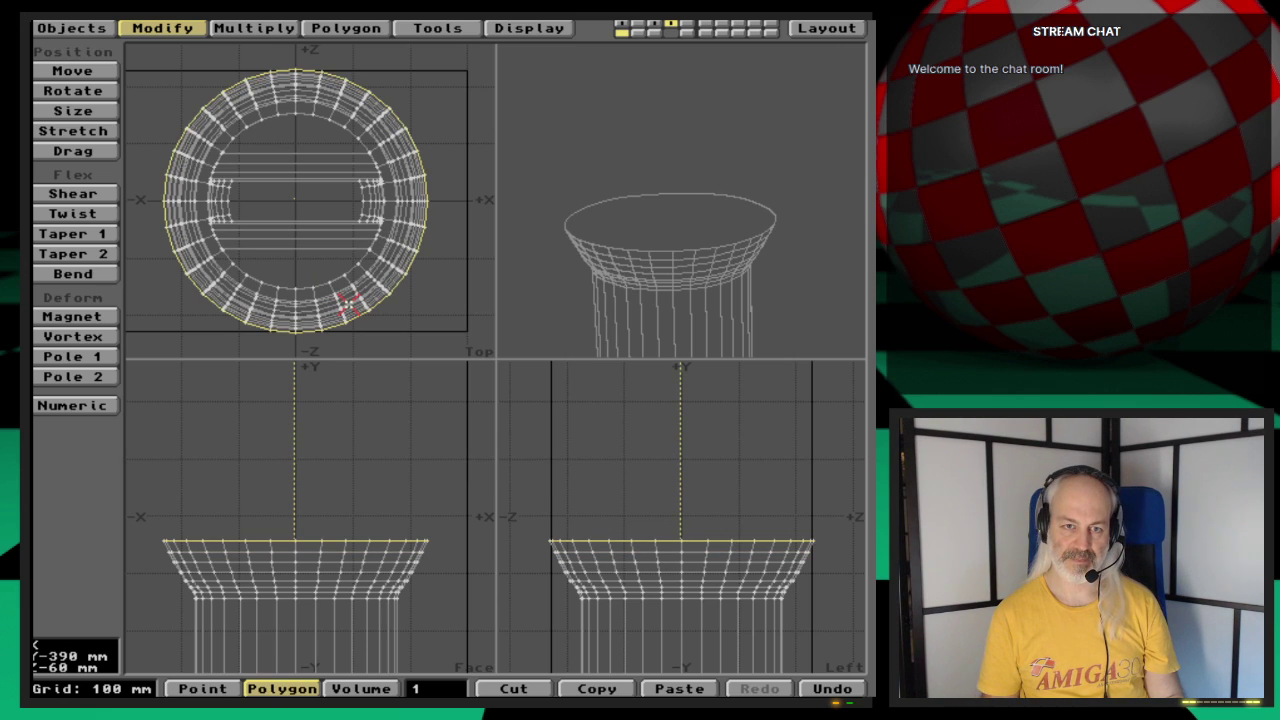
# Step: Extend the flare by bevelling the cap polygon with inset -9 mm and shift 24 mm
pyautogui.press('b')
pyautogui.press('Tab')
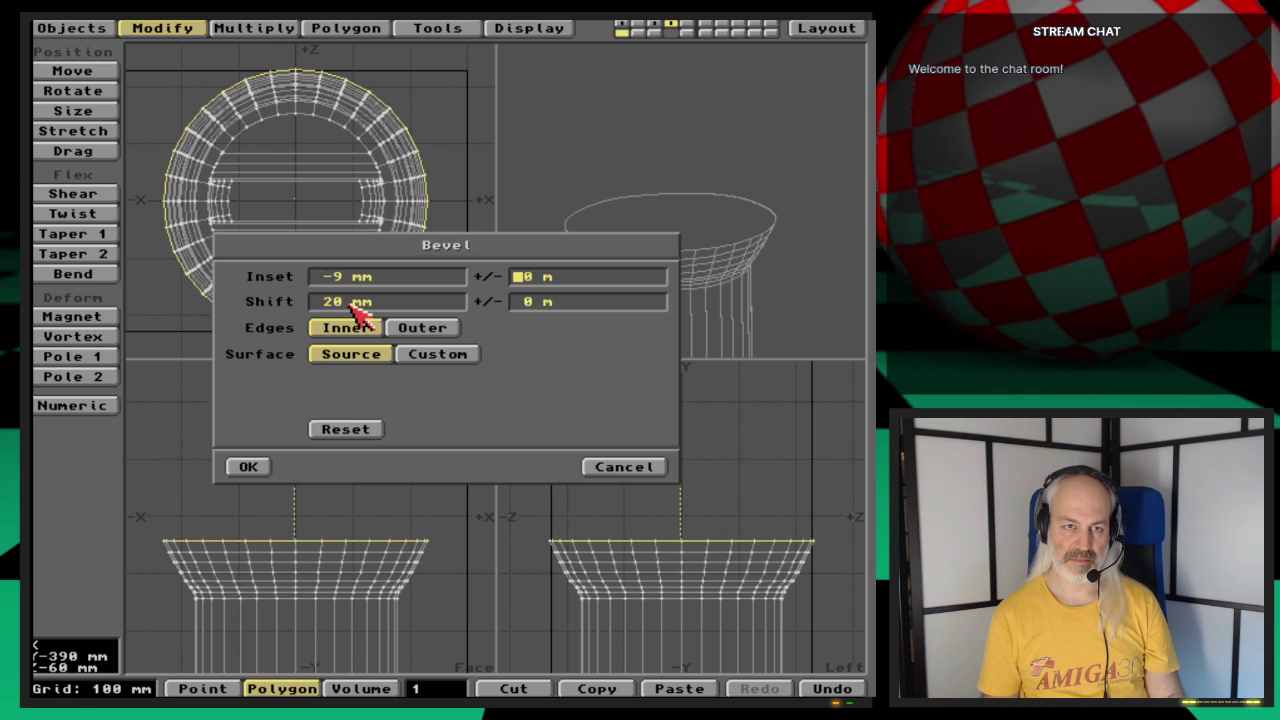
pyautogui.press('Tab')
pyautogui.write('2')
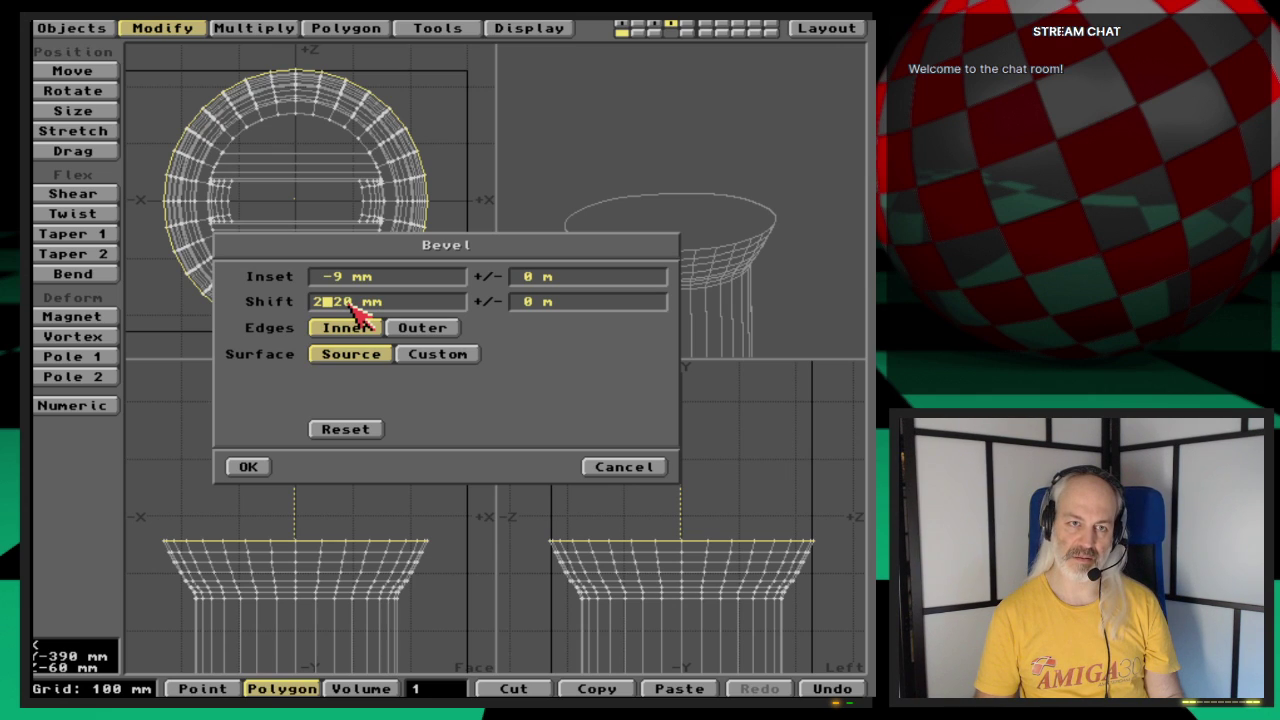
pyautogui.write('4')
pyautogui.press('Delete')
pyautogui.press('Delete')
pyautogui.press('Tab')
pyautogui.press('Return')
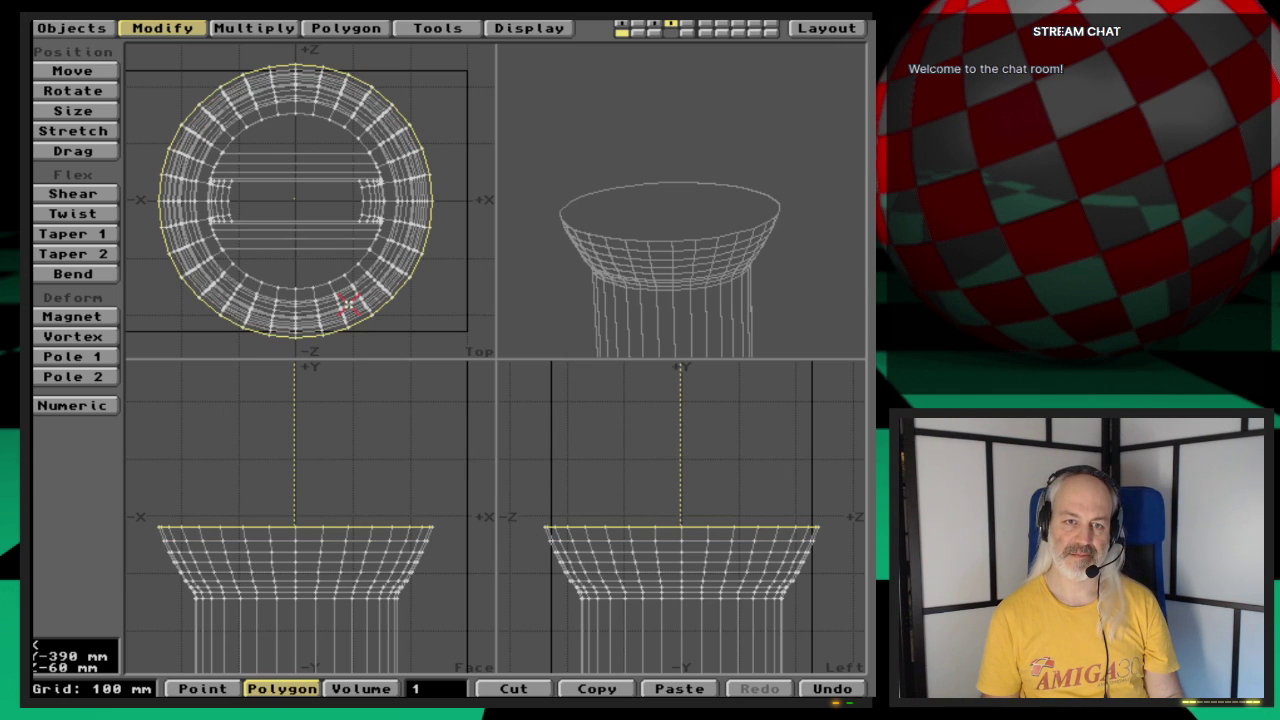
# Step: Bevel the cap polygon again with inset -9 mm and shift 28 mm to steepen the flare
pyautogui.press('b')
pyautogui.press('Tab')
pyautogui.press('Tab')
pyautogui.write('2')
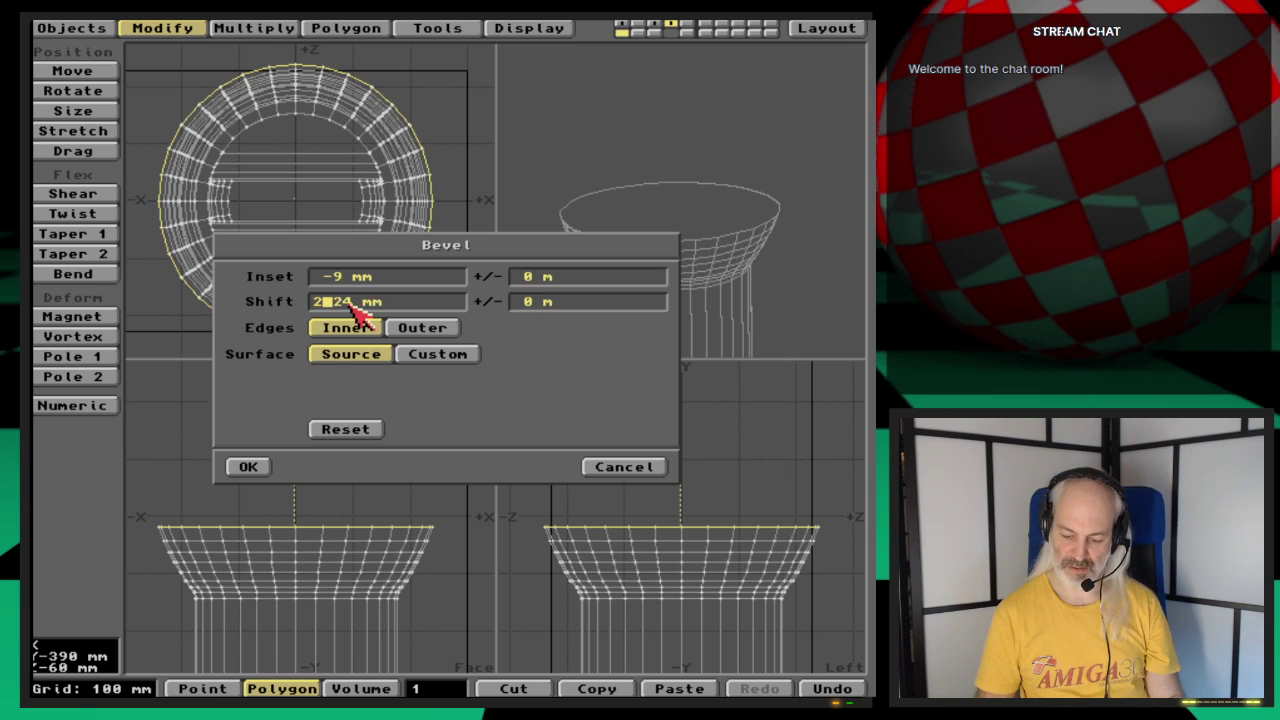
pyautogui.write('8')
pyautogui.press('Delete')
pyautogui.press('Delete')
pyautogui.press('Tab')
pyautogui.press('Return')
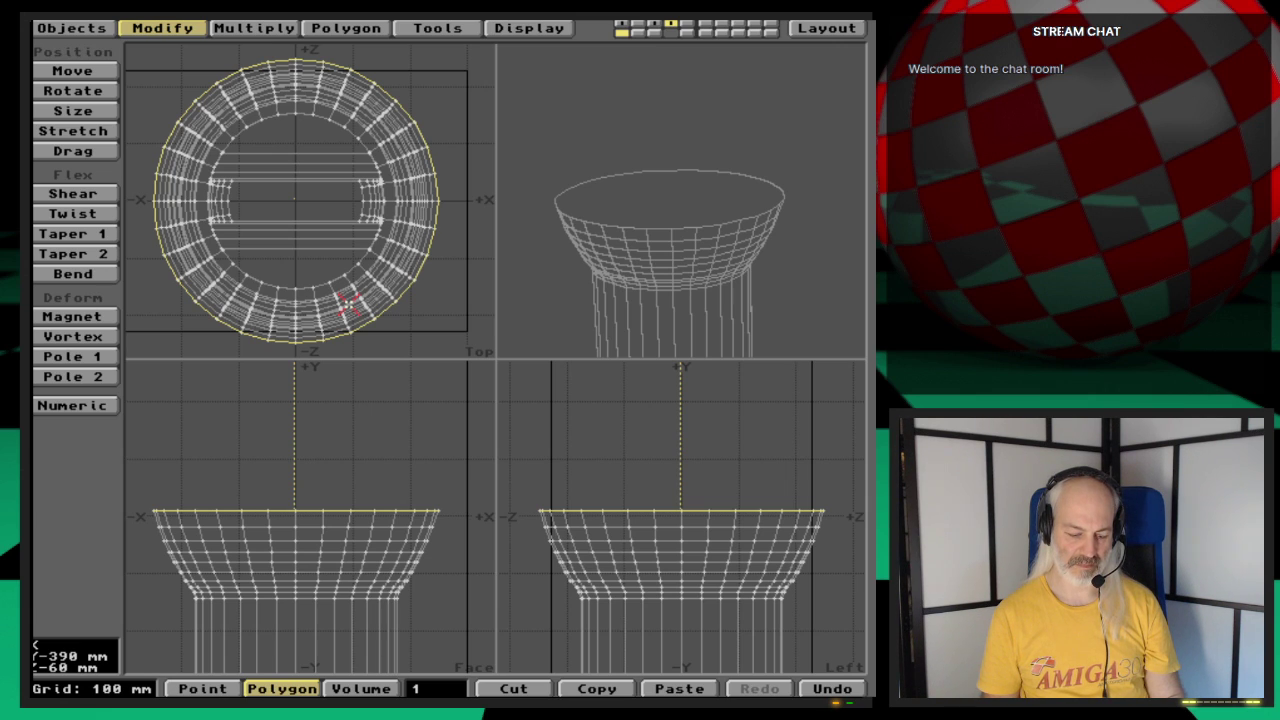
# Step: Start another Bevel of the cap polygon on top of the flare, keeping the -9 mm inset
pyautogui.press('.')
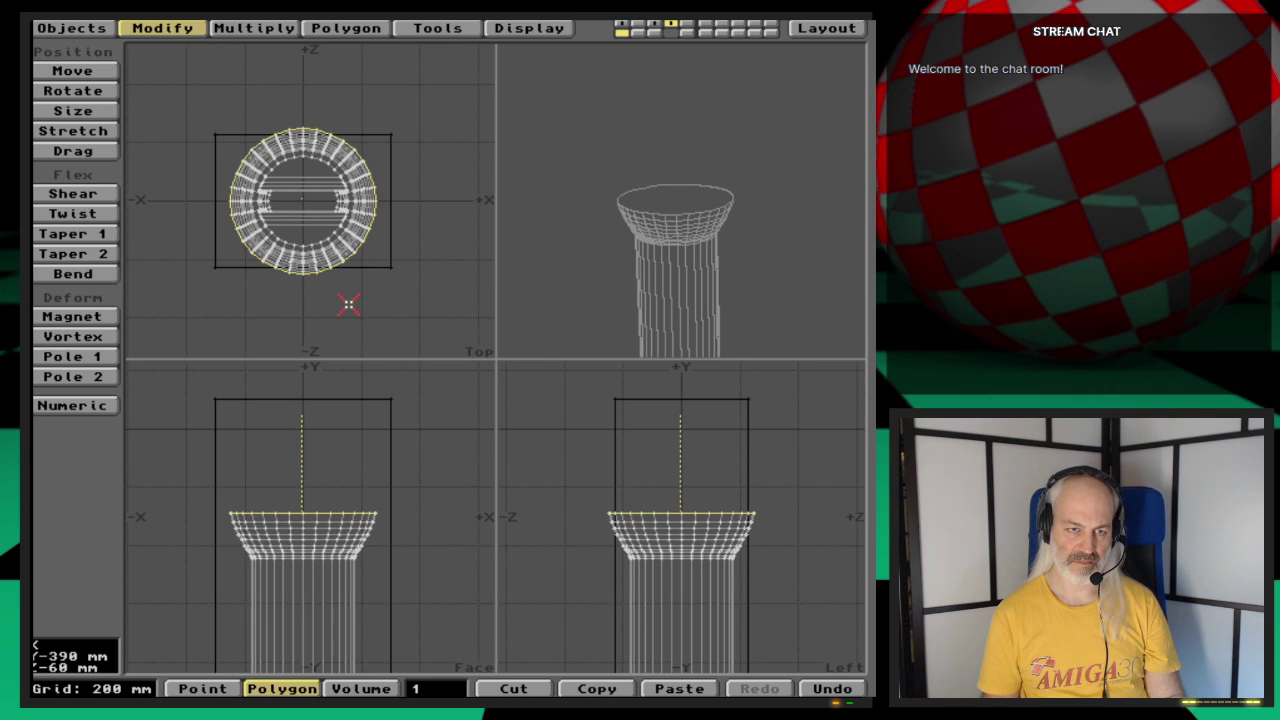
pyautogui.press('.')
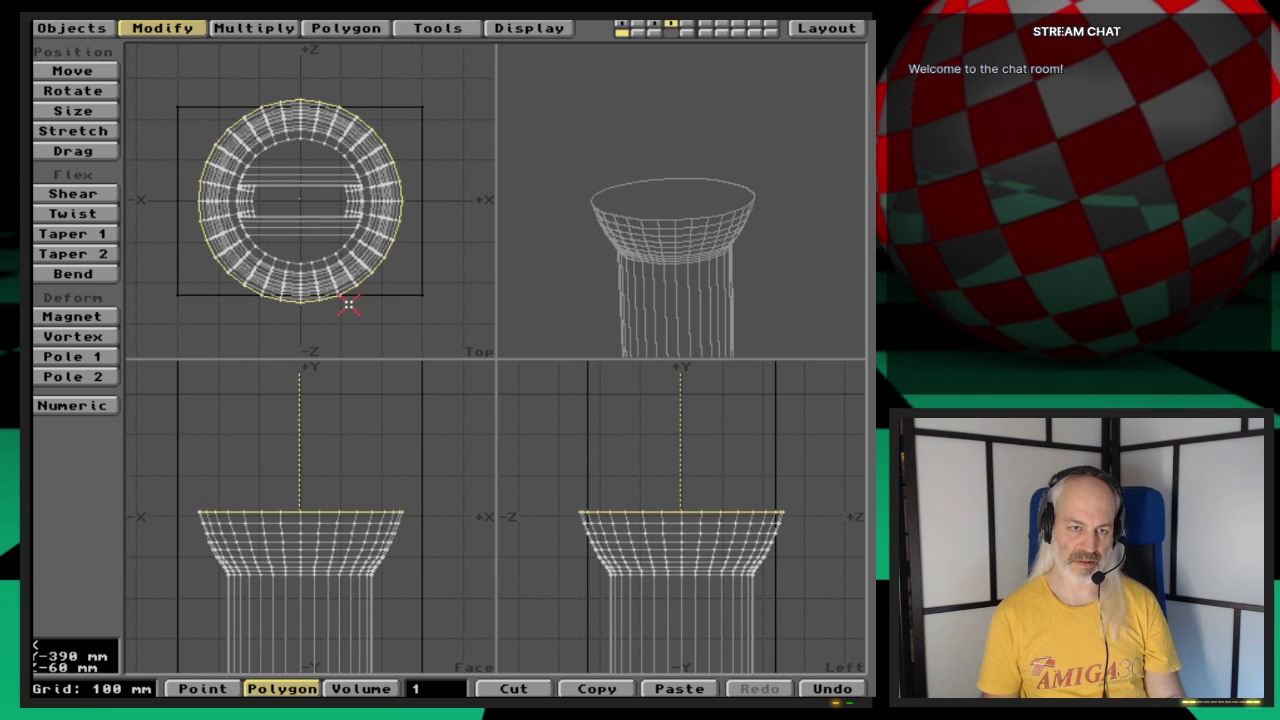
pyautogui.press('g')
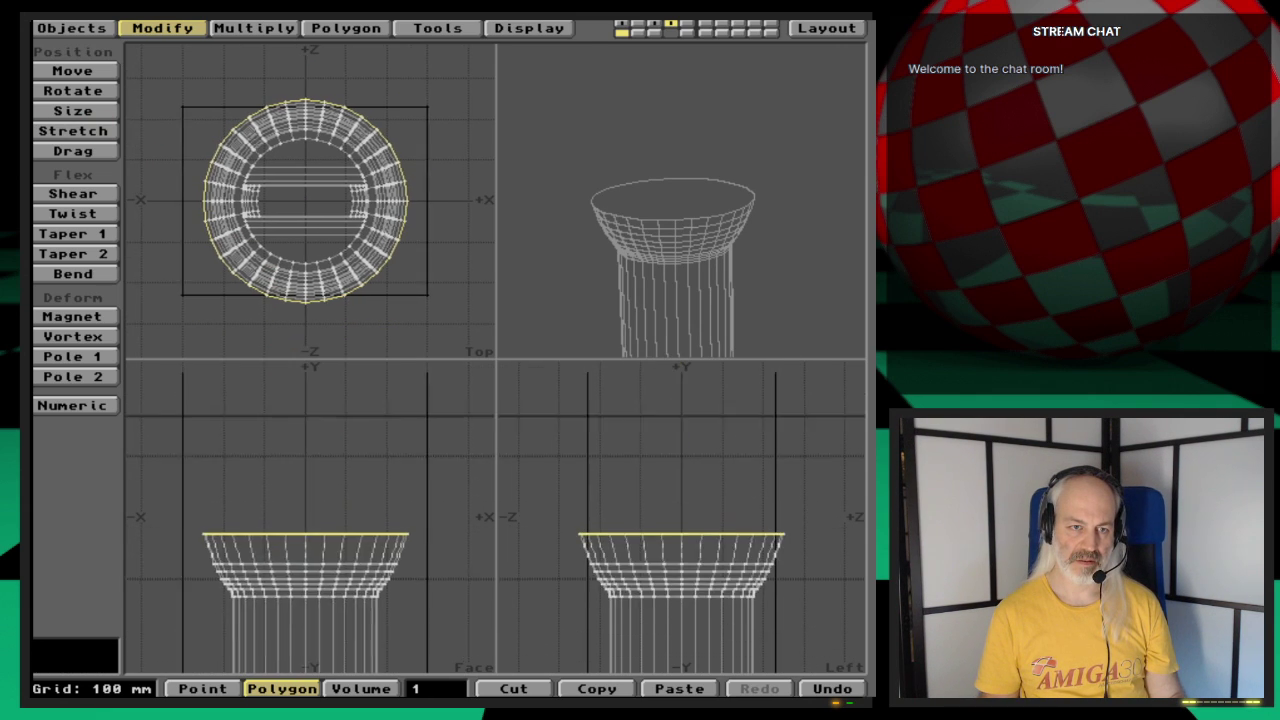
pyautogui.press('b')
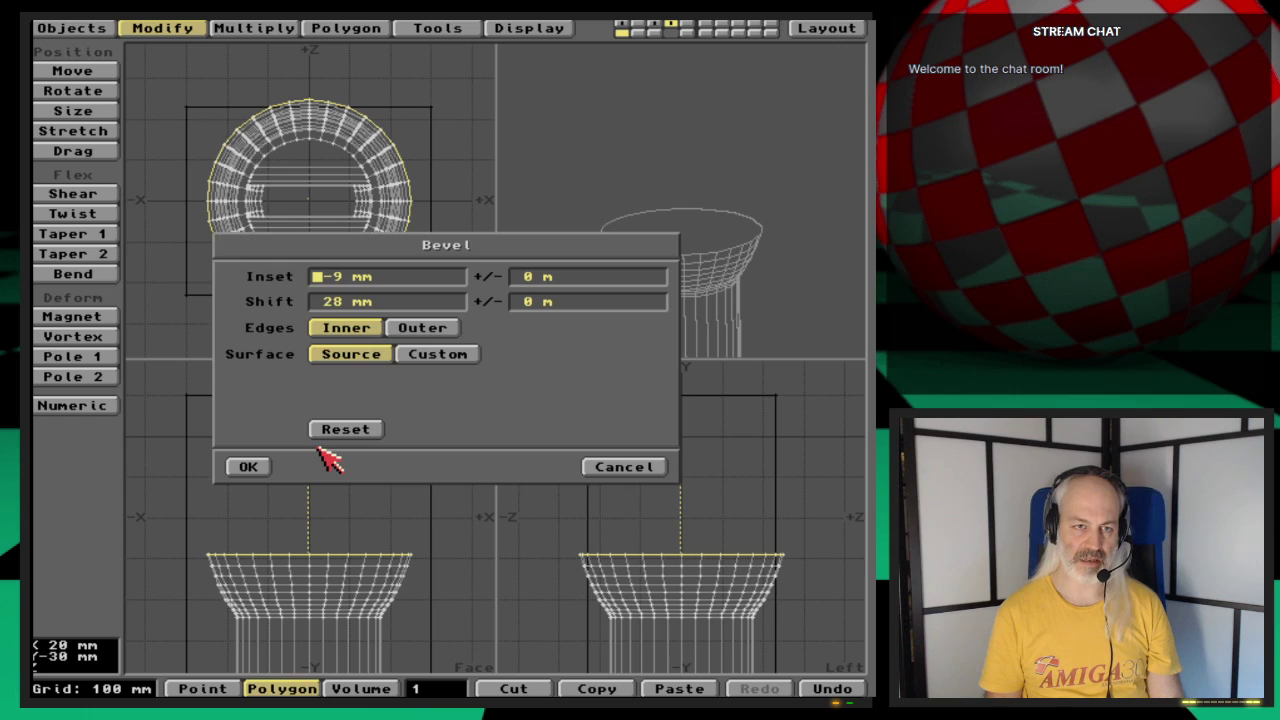
pyautogui.press('Tab')
pyautogui.press('Tab')
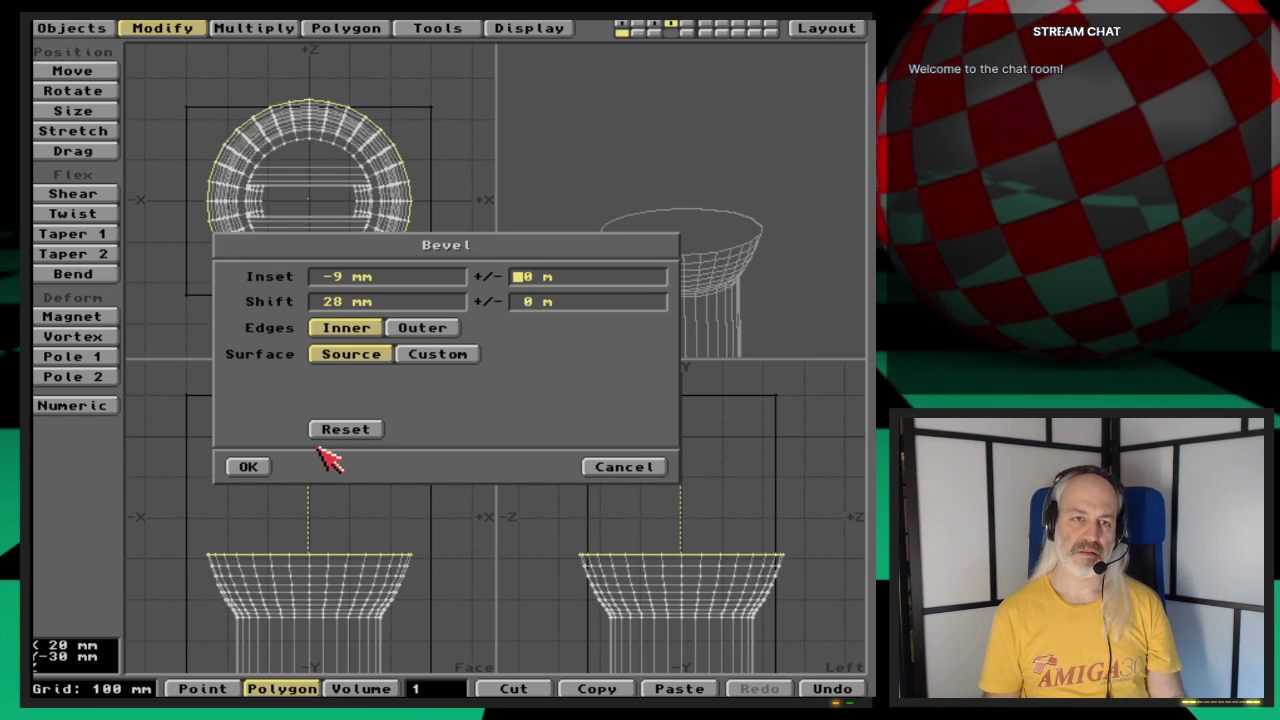
# Step: Bevel the flared column's selected top polygon with a -9 mm inset and 35 mm shift
pyautogui.write('35')
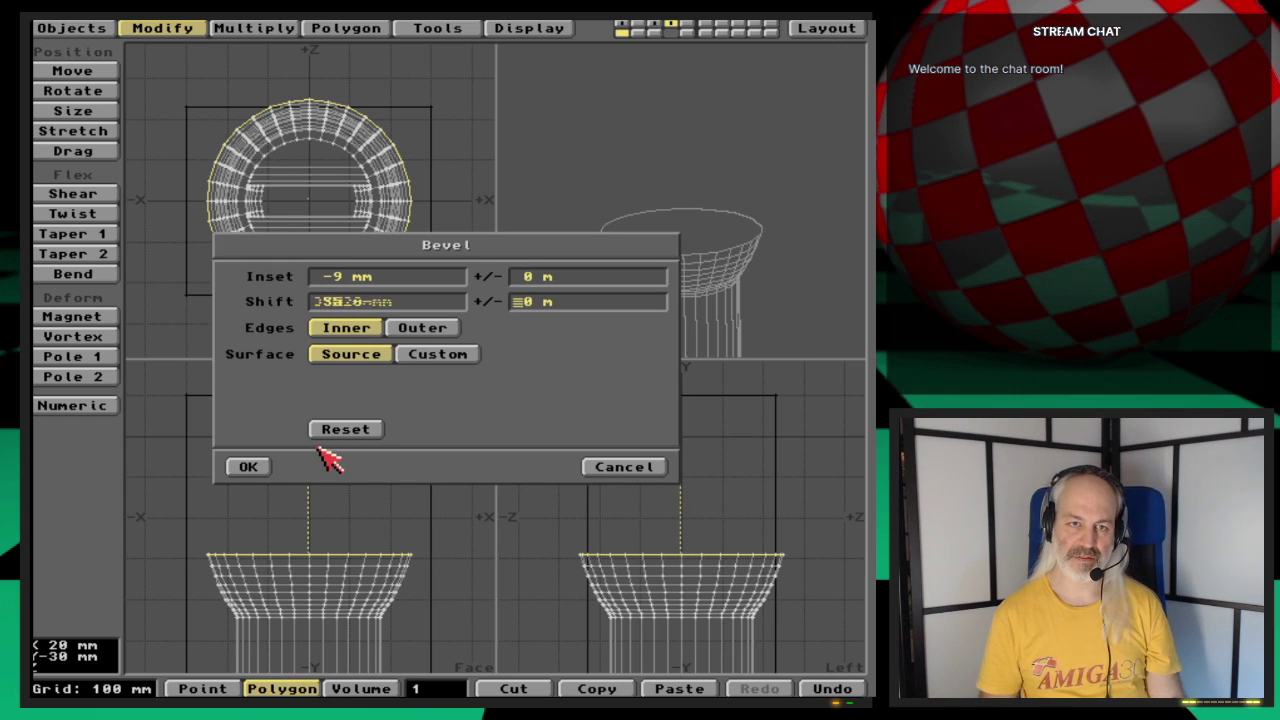
pyautogui.press('Return')
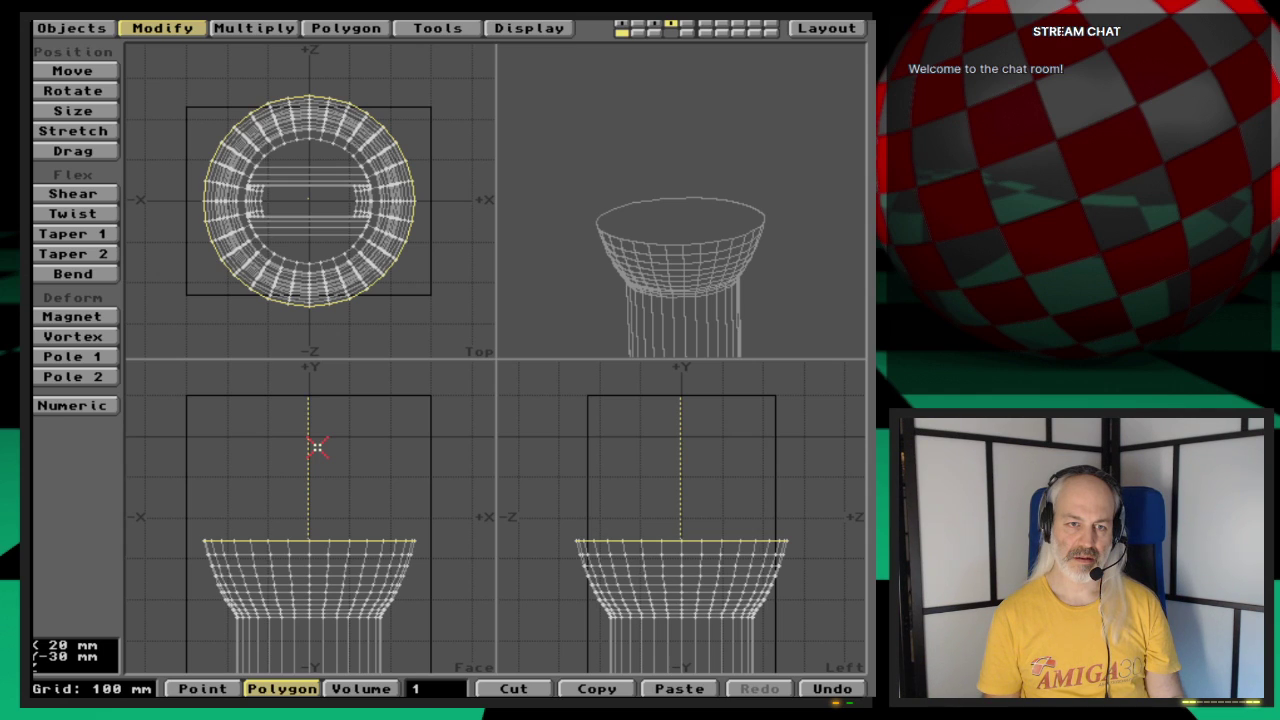
# Step: Bevel the column's top polygon again with a -9 mm inset, setting the shift to 40 mm
pyautogui.press('b')
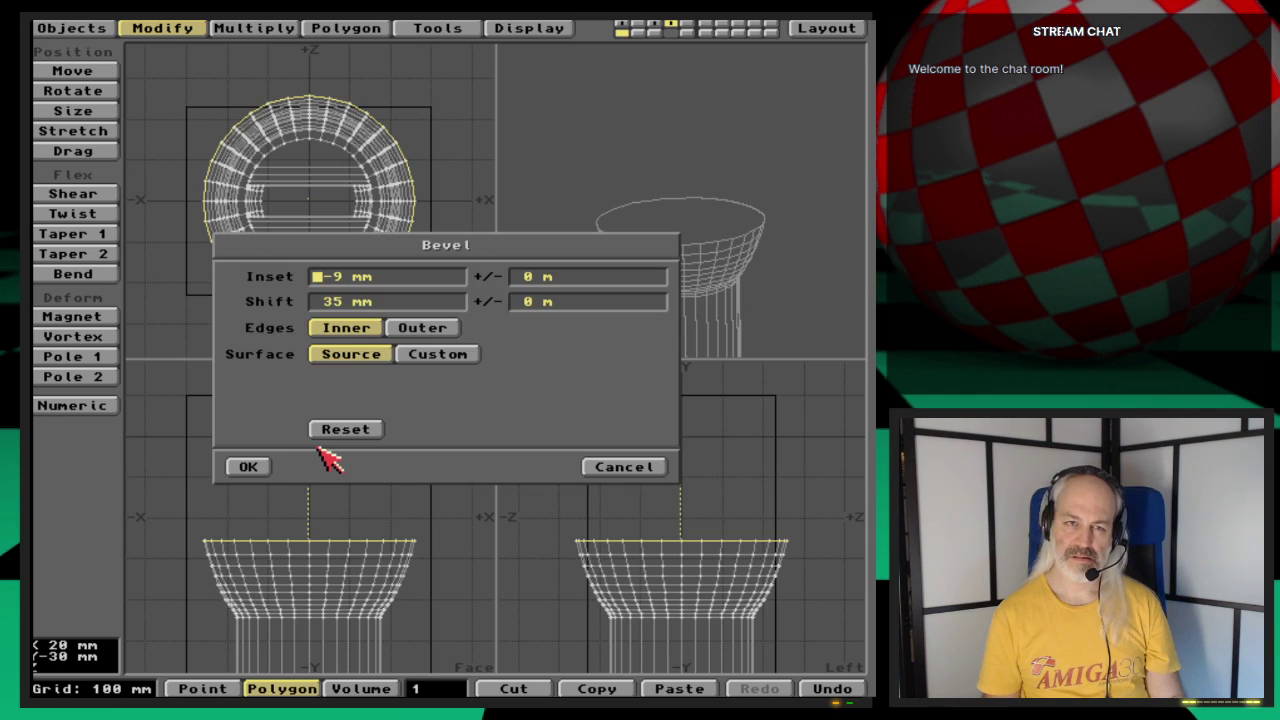
pyautogui.press('Tab')
pyautogui.press('Tab')
pyautogui.write('3')
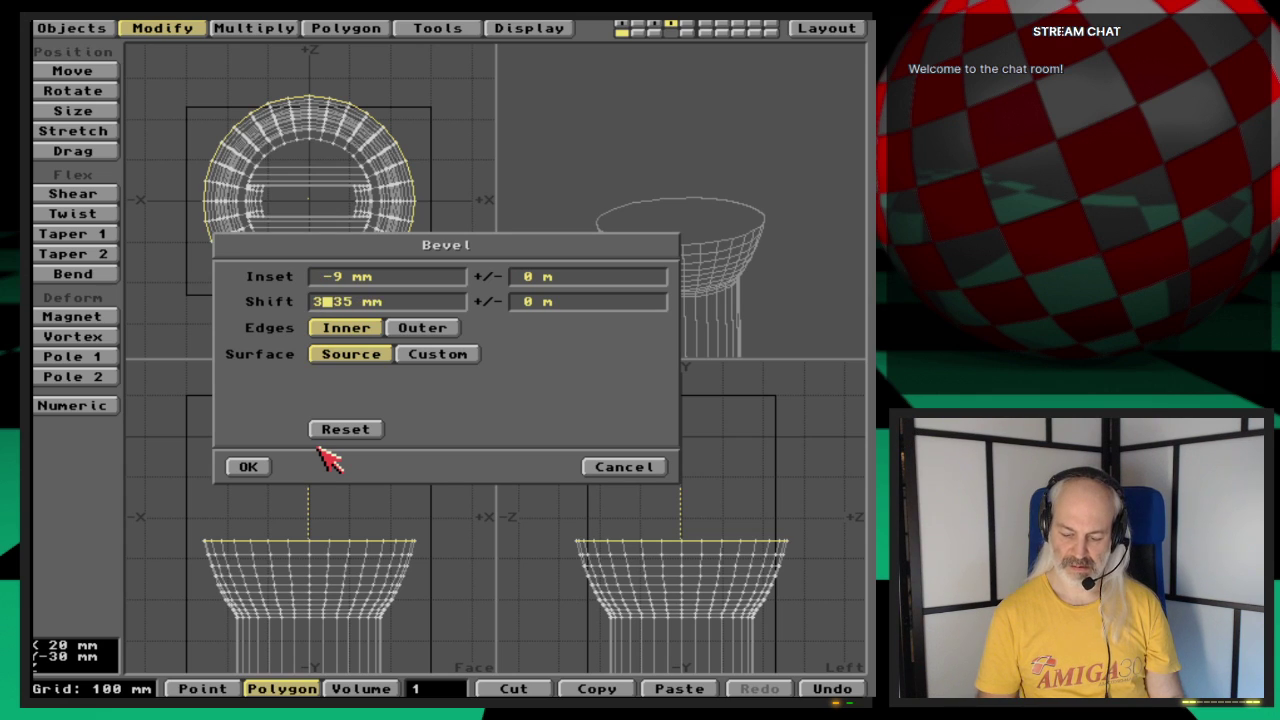
pyautogui.press('BackSpace')
pyautogui.write('40')
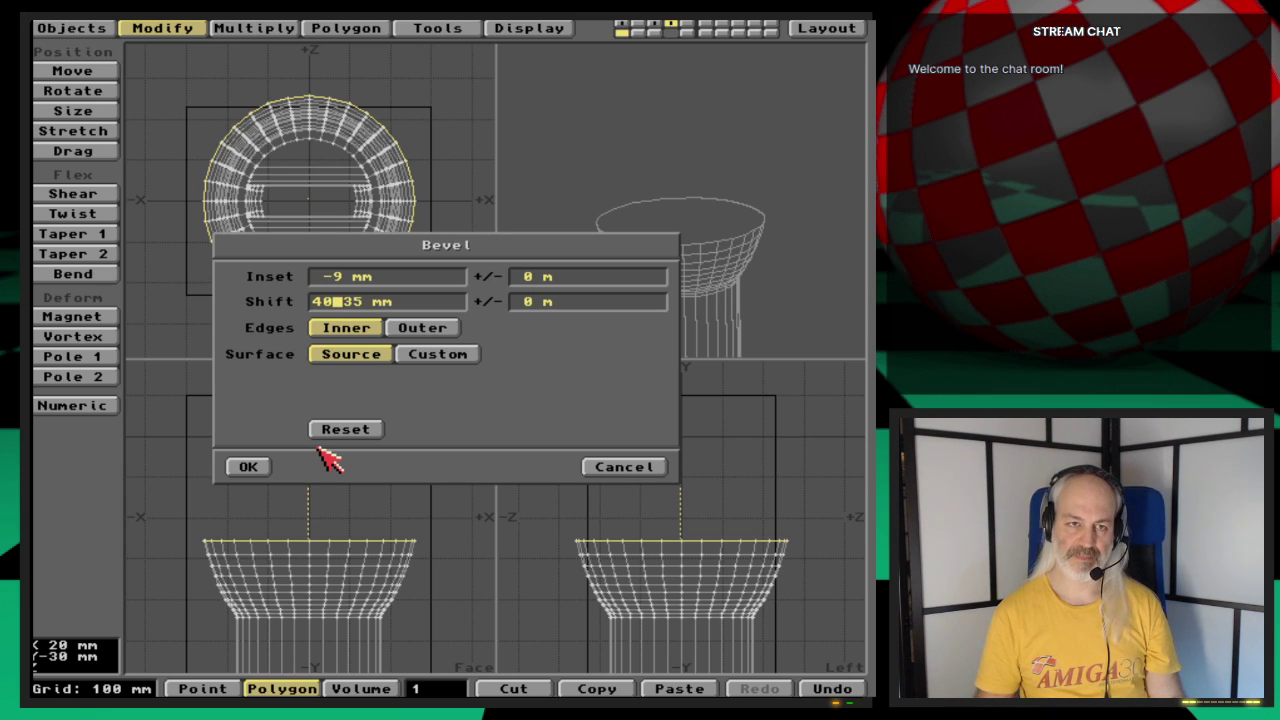
pyautogui.press('Delete')
pyautogui.press('Delete')
pyautogui.press('Tab')
pyautogui.press('Return')
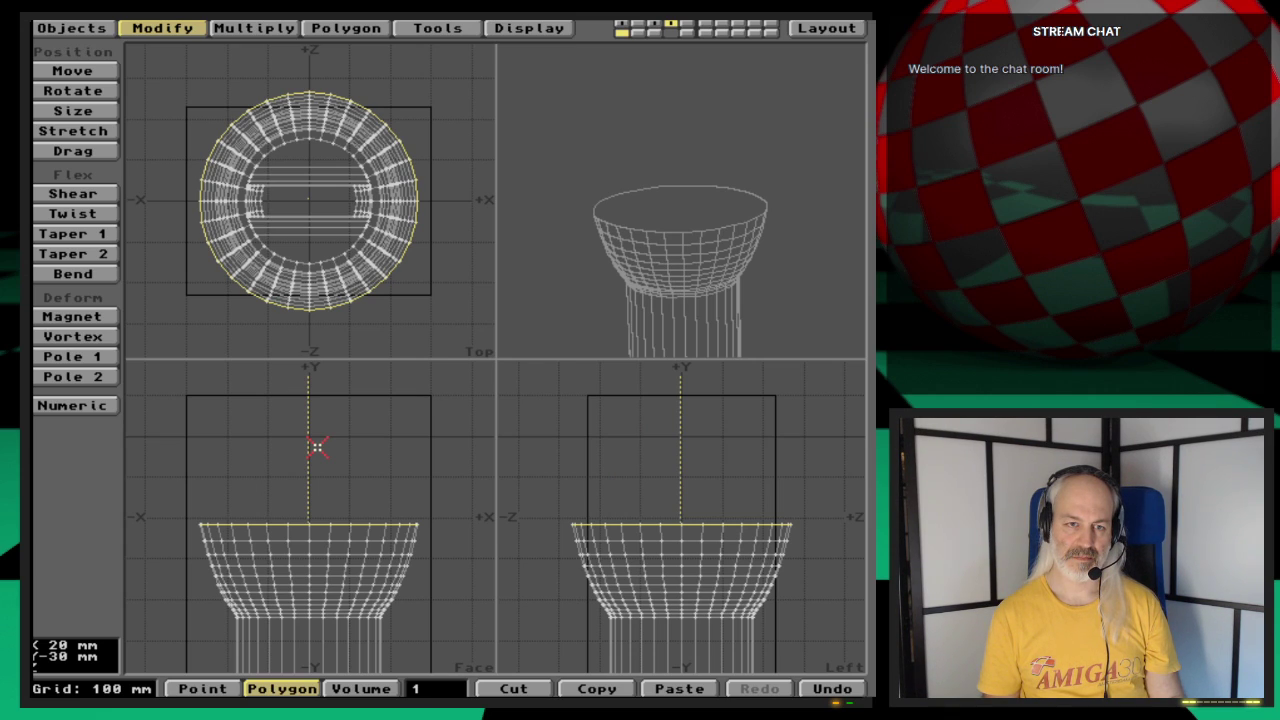
# Step: Add another bevel section to the column's top polygon with a -9 mm inset and 45 mm shift
pyautogui.press('b')
pyautogui.press('Tab')
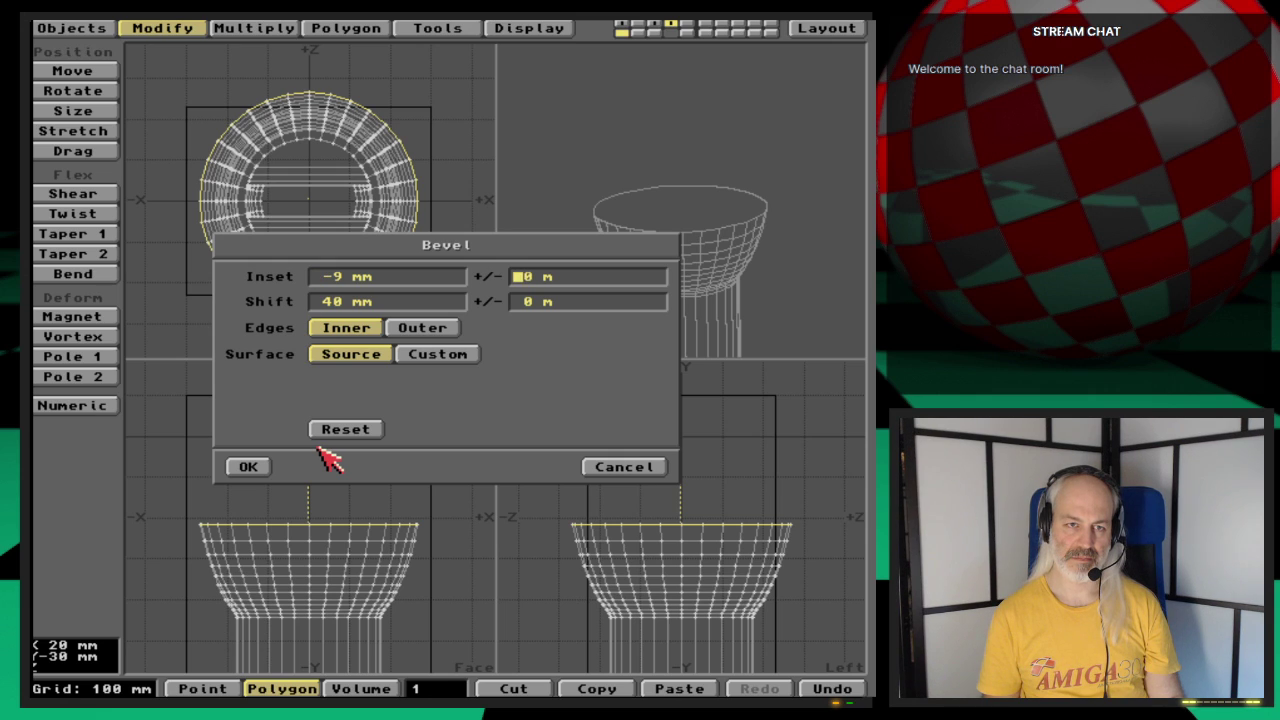
pyautogui.press('Tab')
pyautogui.press('Delete')
pyautogui.press('Delete')
pyautogui.write('45')
pyautogui.press('Tab')
pyautogui.press('Return')
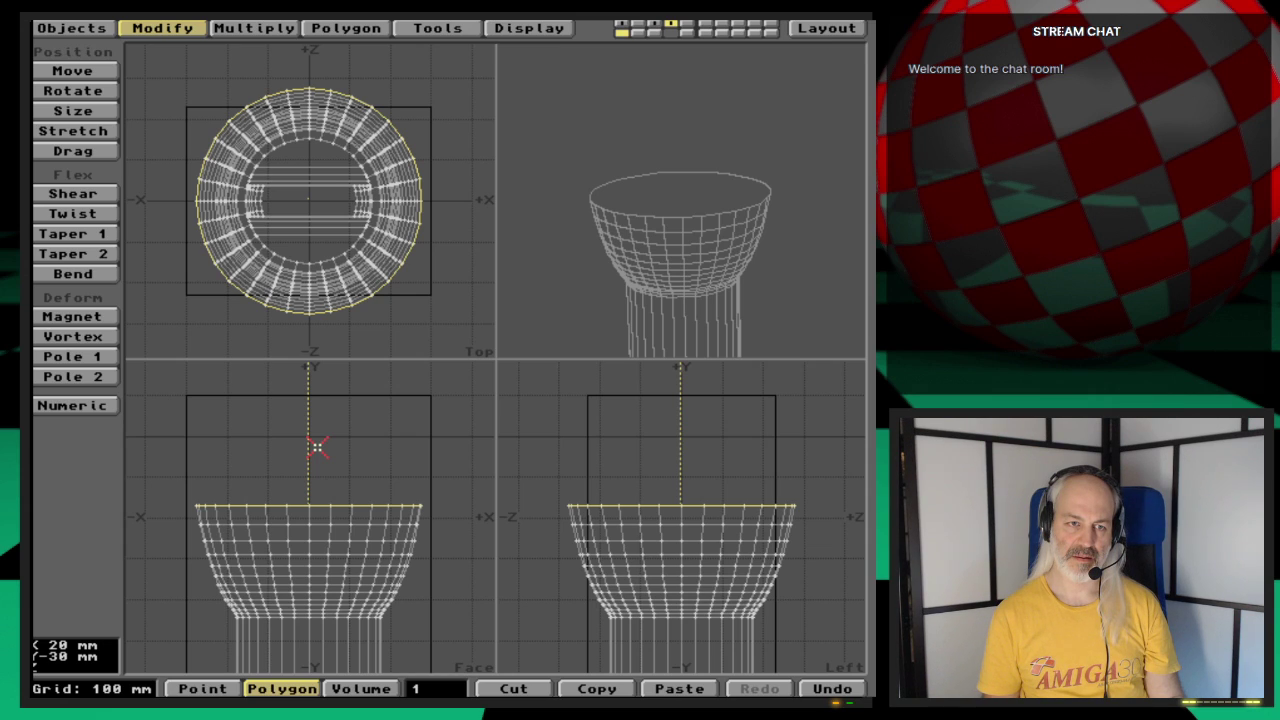
# Step: Try one more bevel of the top polygon with a -9 mm inset and 45 mm shift, and undo it
pyautogui.press('b')
pyautogui.press('Tab')
pyautogui.press('Tab')
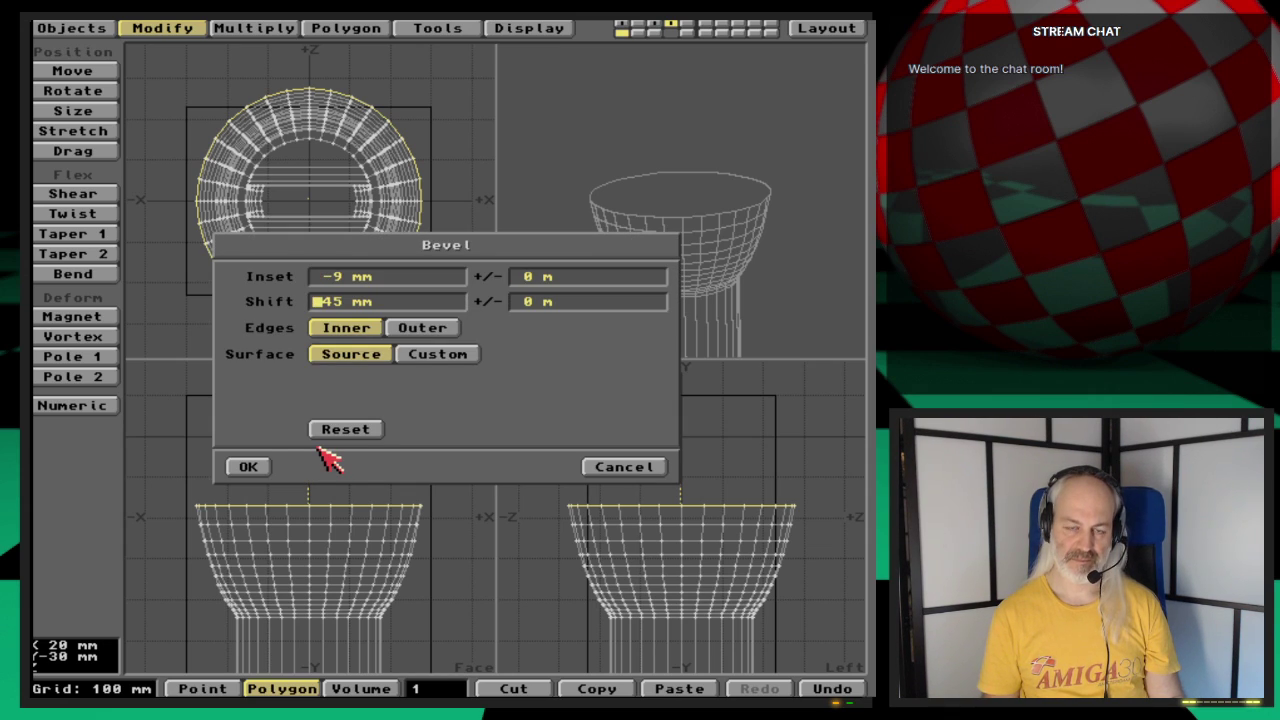
pyautogui.press('Return')
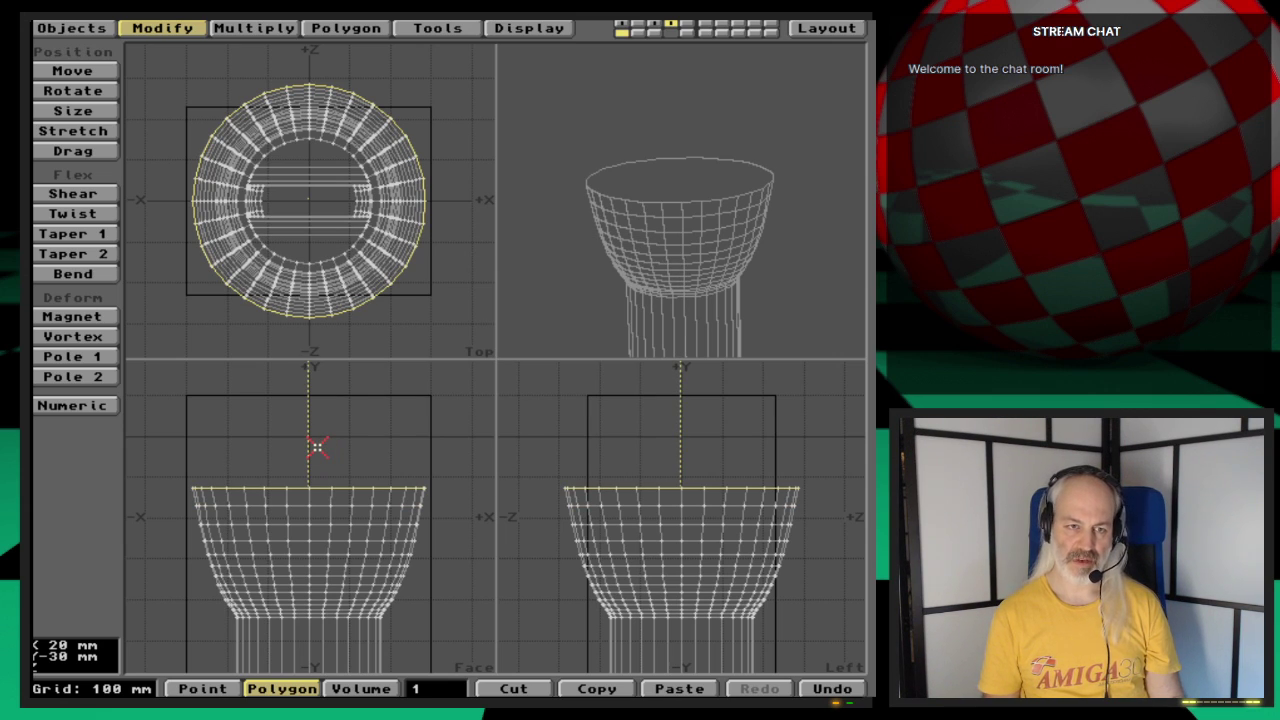
pyautogui.press('u')
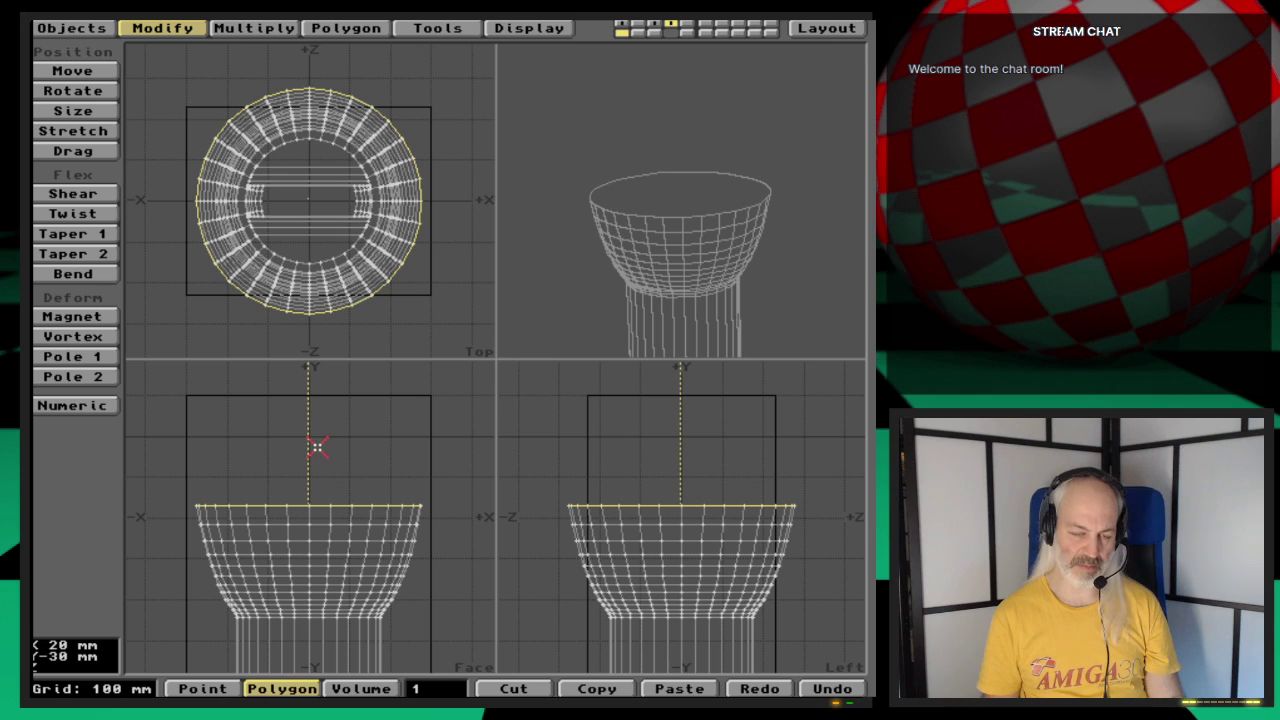
# Step: Try to bevel the top polygon with an inset of -5 entered without a unit and a 45 mm shift, and undo it
pyautogui.press('b')
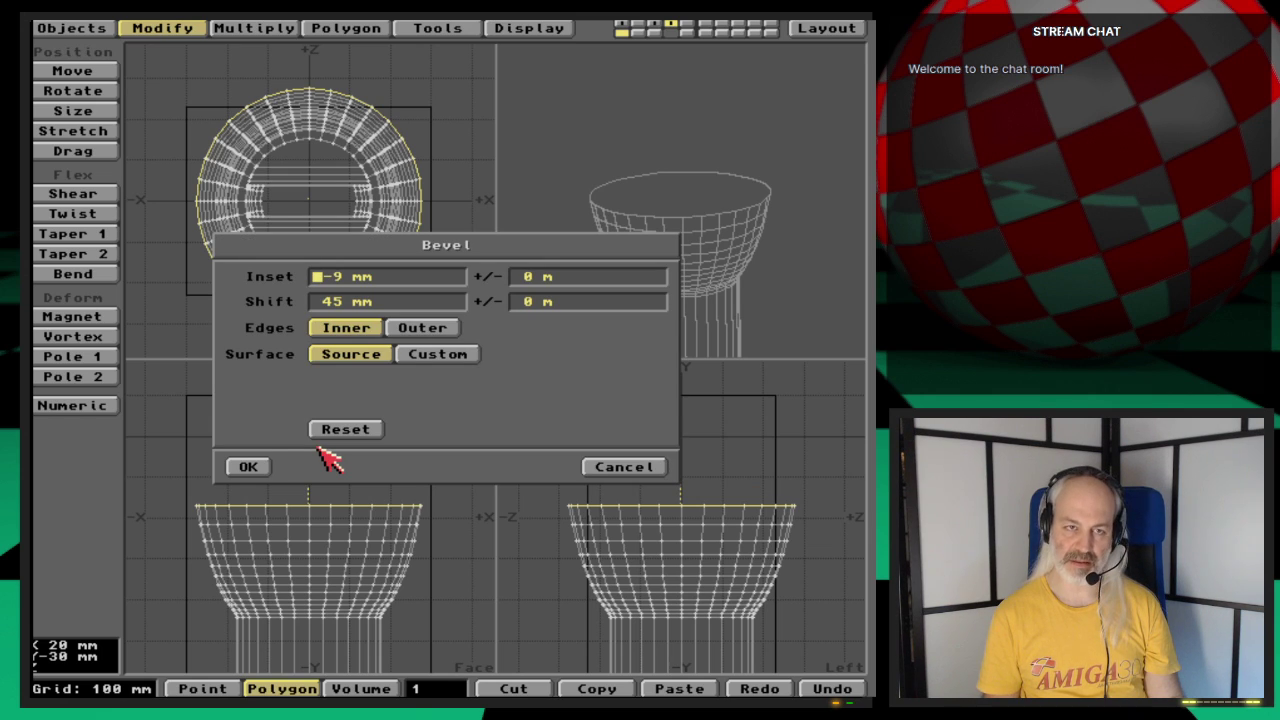
pyautogui.write('-5')
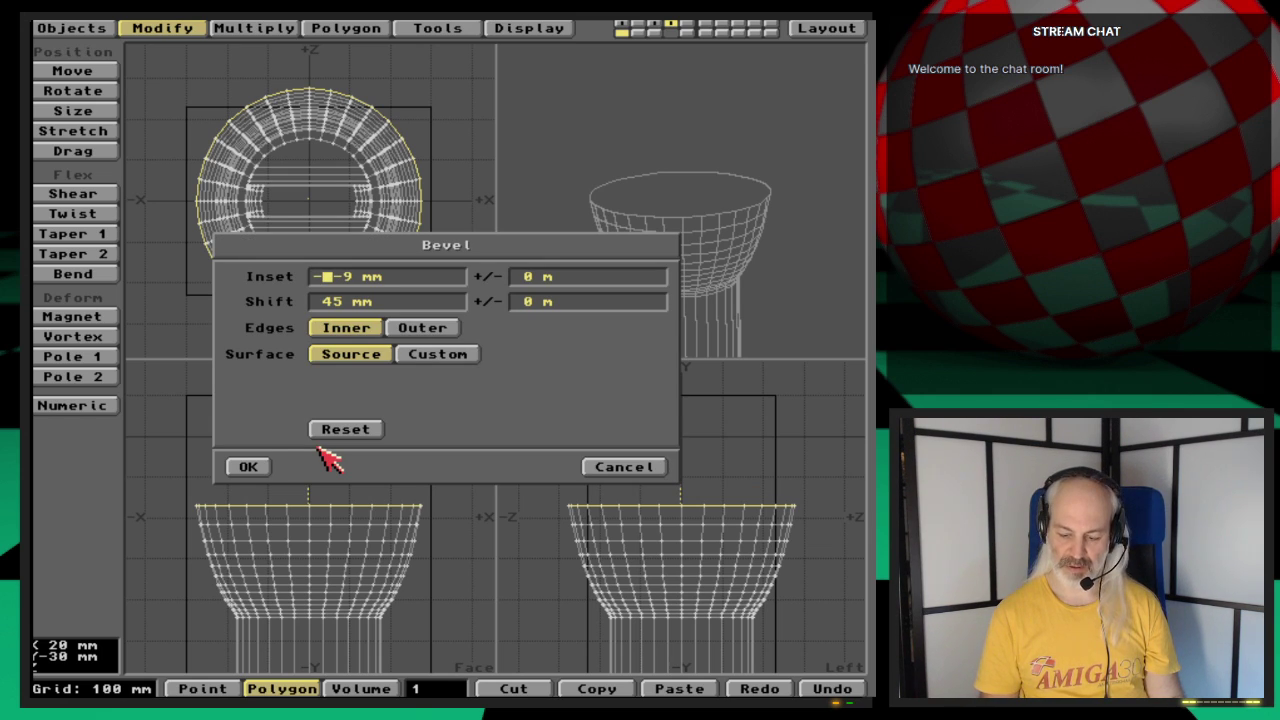
pyautogui.press('Tab')
pyautogui.press('Tab')
pyautogui.press('Return')
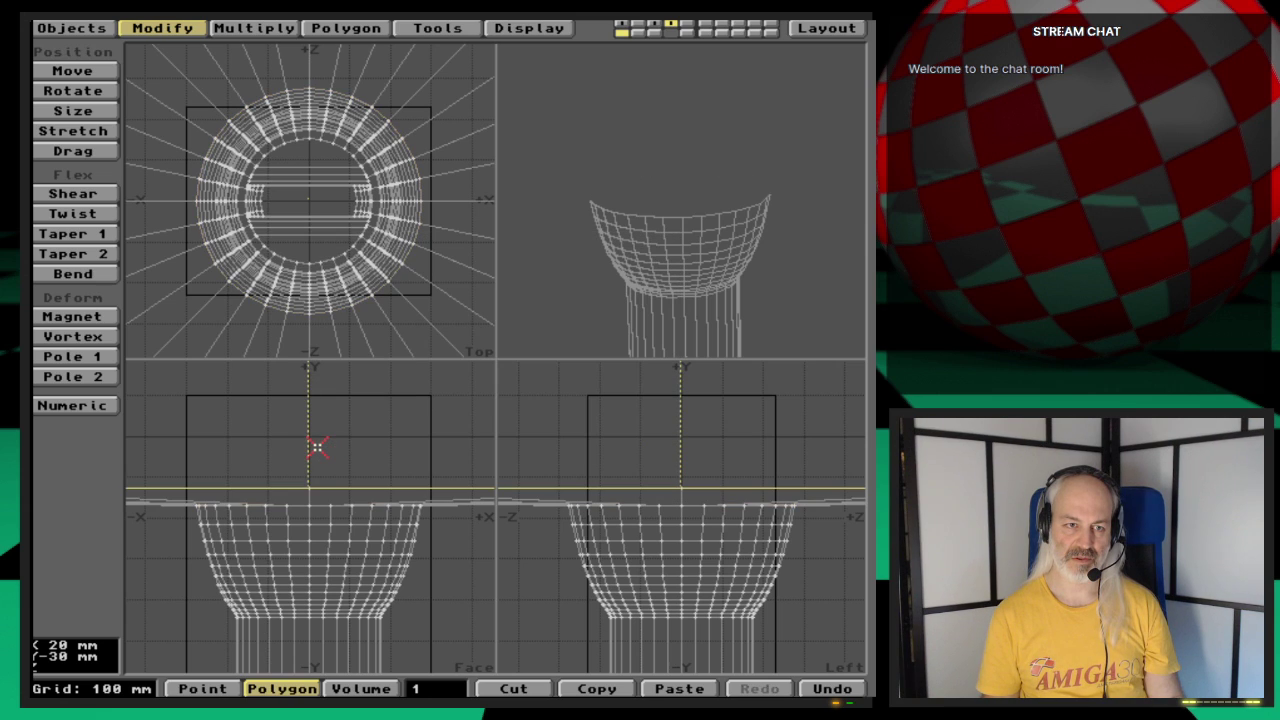
pyautogui.press('u')
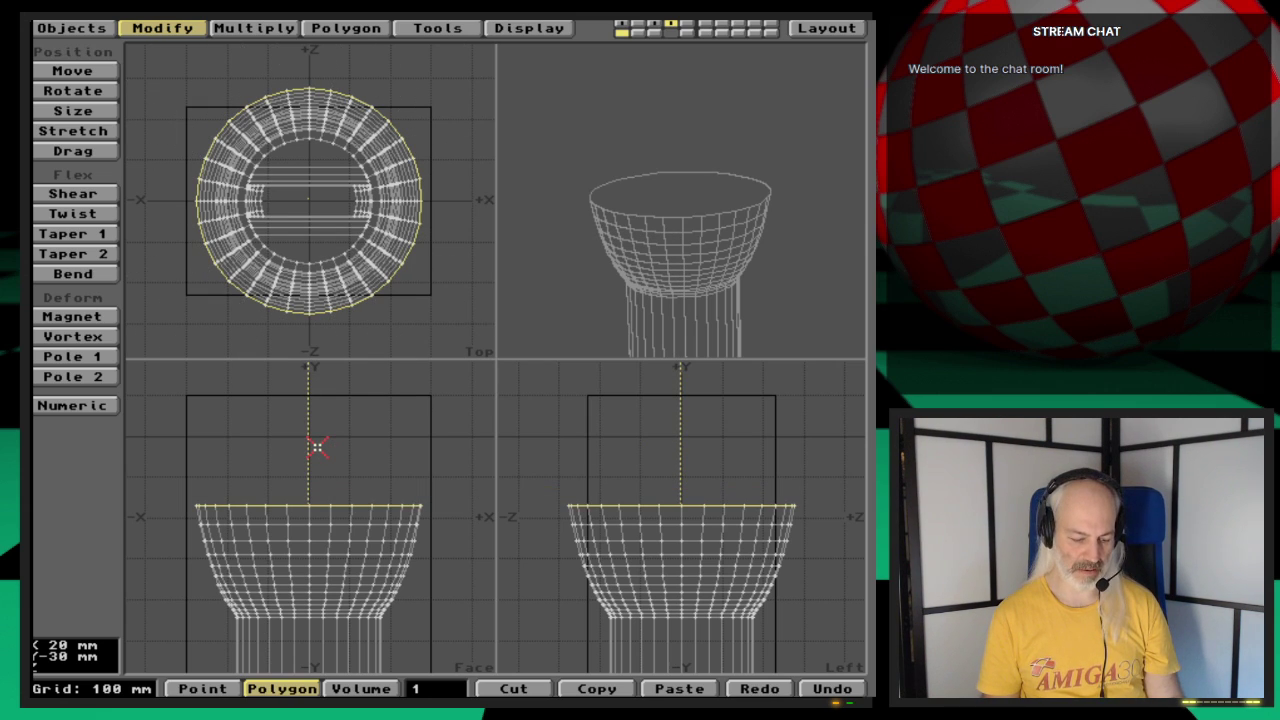
# Step: Start a new bevel of the top polygon and clear its inset value
pyautogui.write('b-5.014')
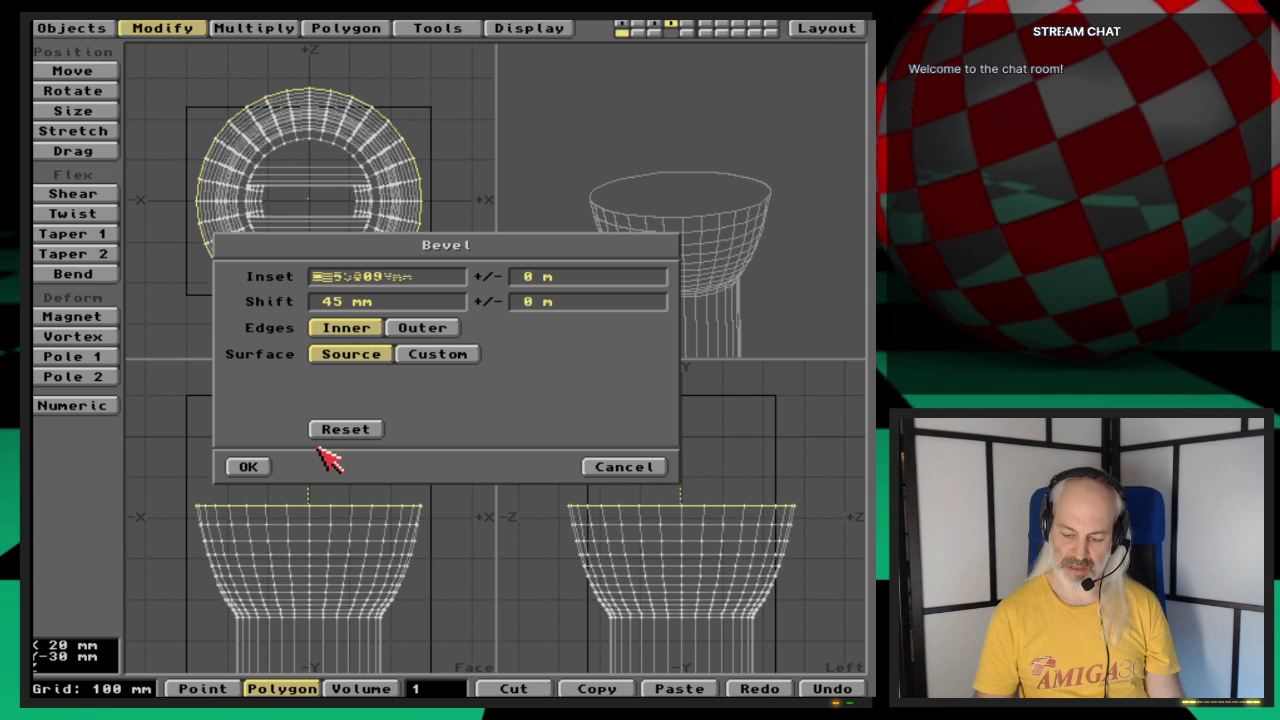
pyautogui.press('Tab')
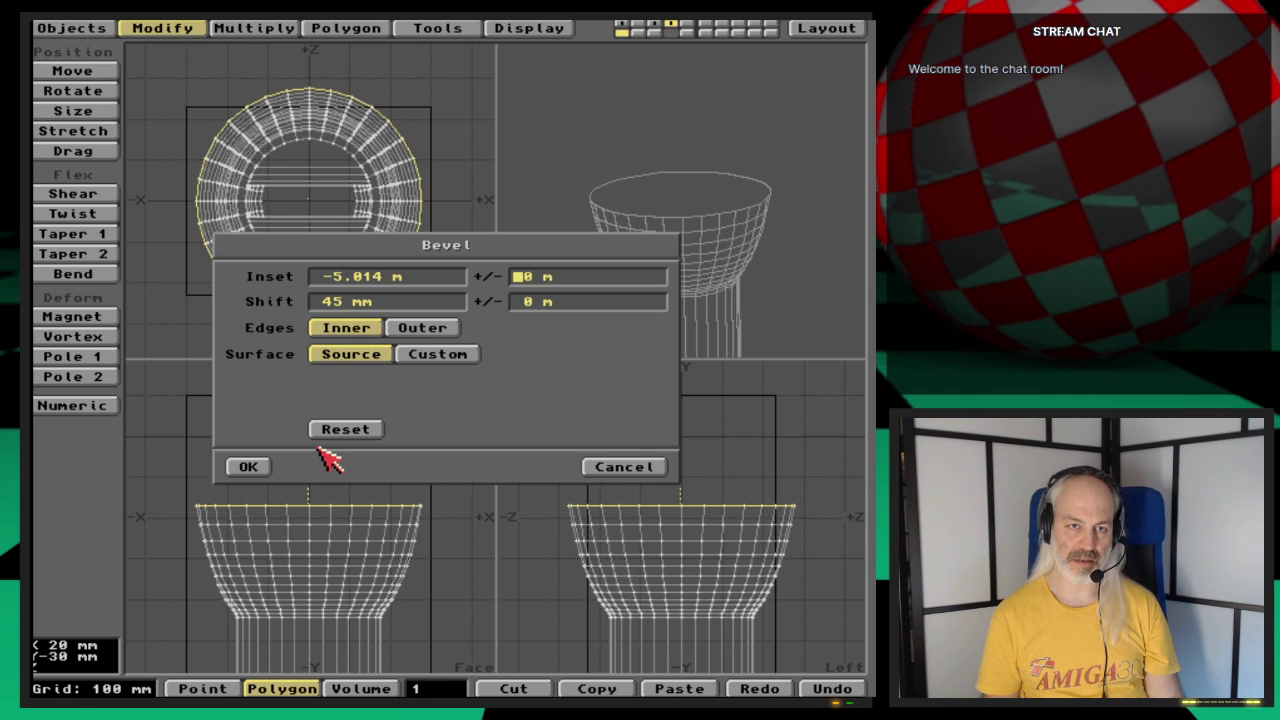
pyautogui.click(418, 279)
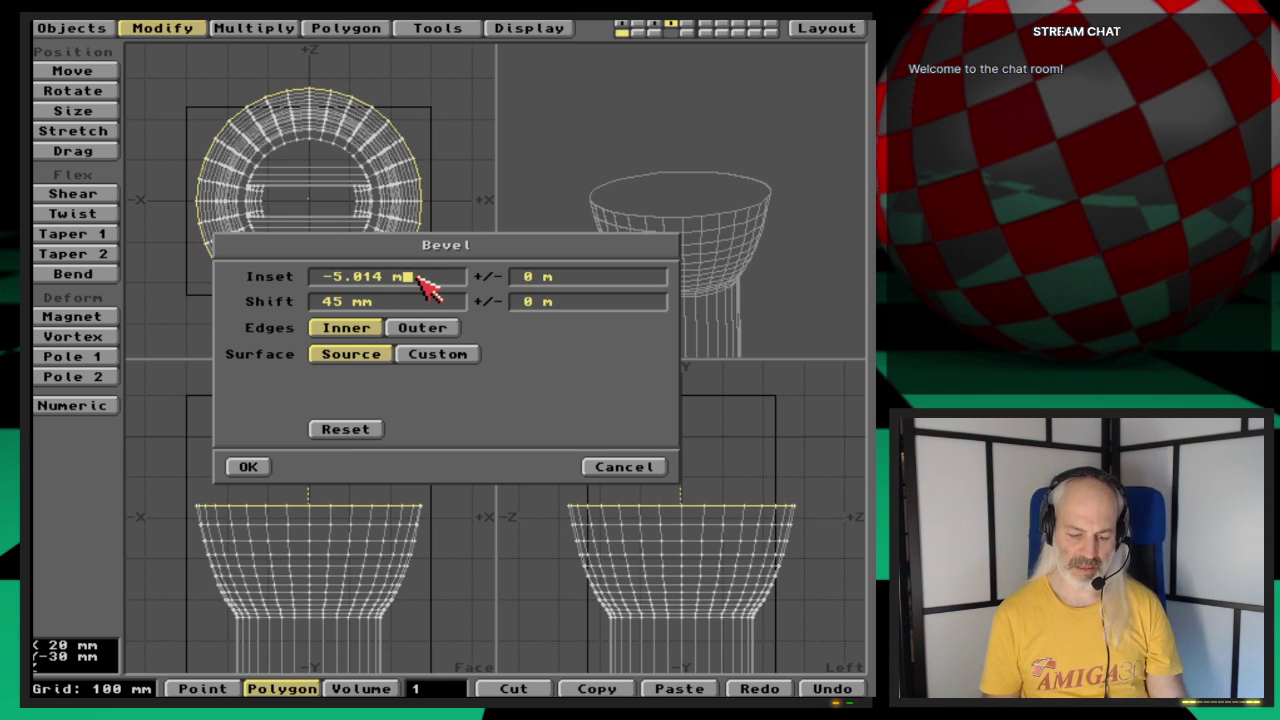
pyautogui.press('BackSpace')
pyautogui.press('BackSpace')
pyautogui.press('BackSpace')
pyautogui.press('BackSpace')
pyautogui.press('BackSpace')
pyautogui.press('BackSpace')
pyautogui.press('BackSpace')
pyautogui.press('BackSpace')
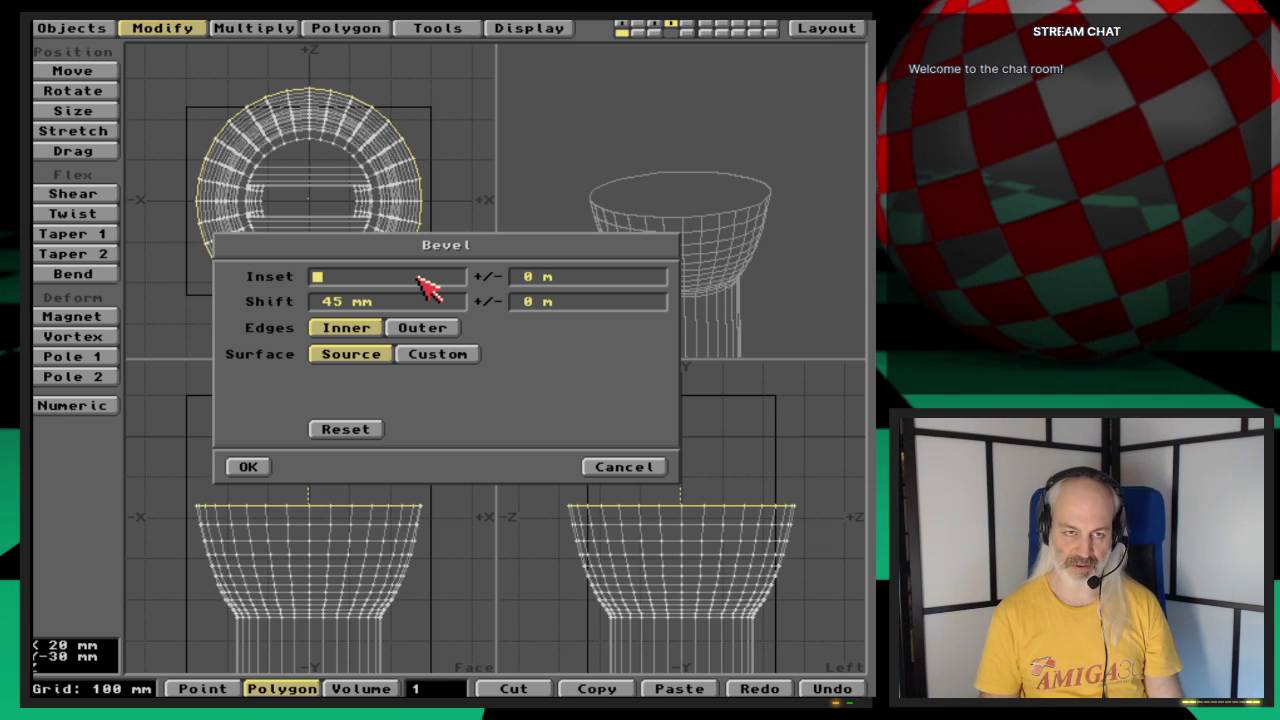
# Step: Try the expression -5+5 as the bevel inset, and clear it
pyautogui.write('-5+5')
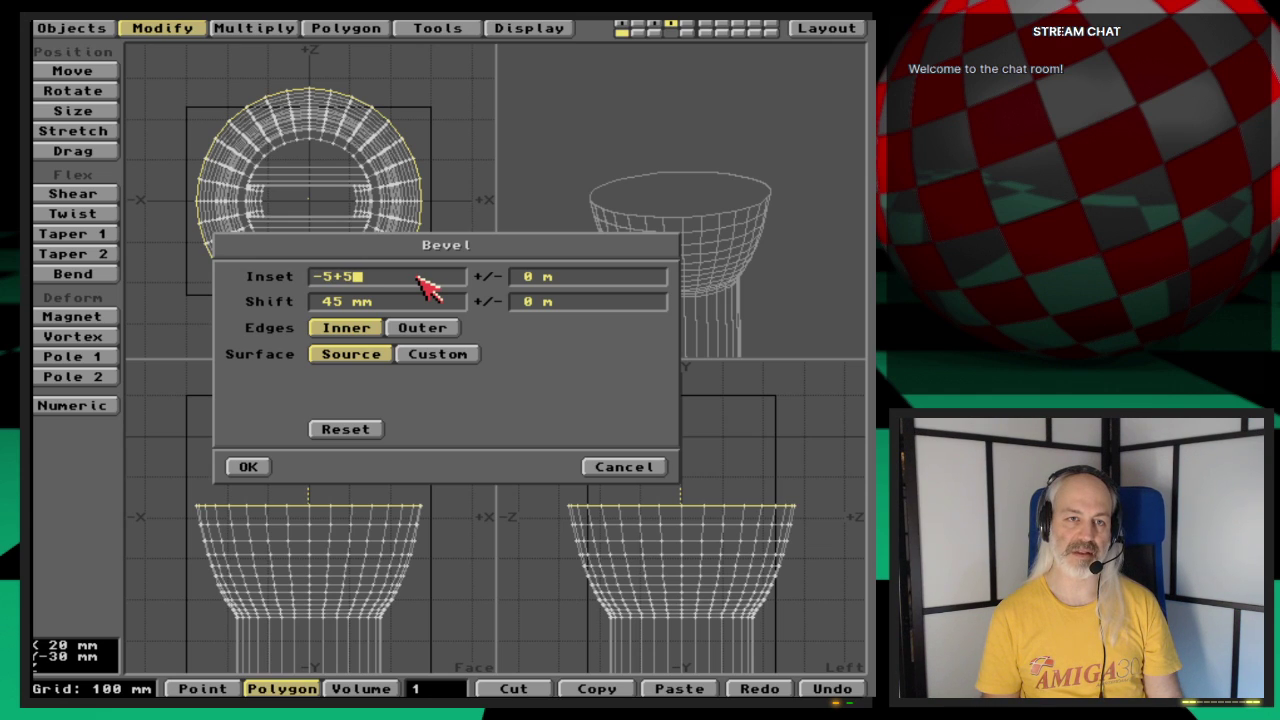
pyautogui.press('Tab')
pyautogui.click(419, 278)
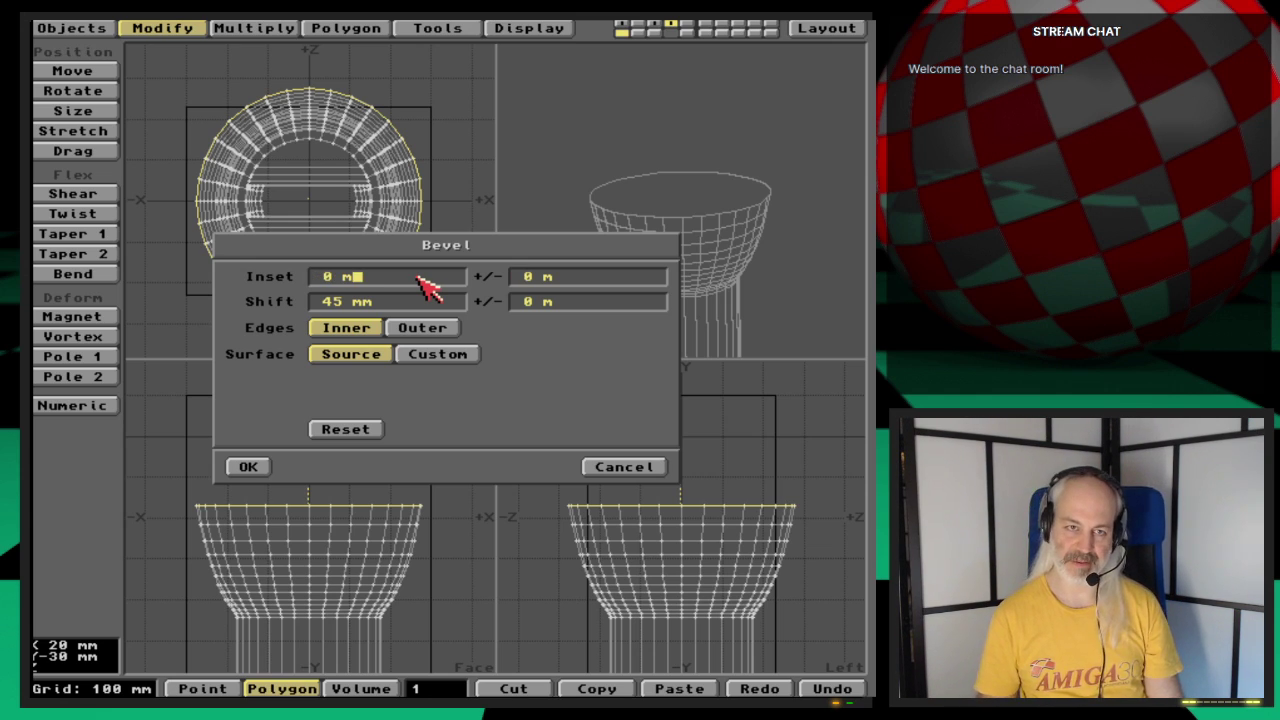
pyautogui.press('BackSpace')
pyautogui.press('BackSpace')
pyautogui.press('BackSpace')
# Step: Set the inset to -5 mm and bevel the top polygon with a 45 mm shift
pyautogui.write('-')
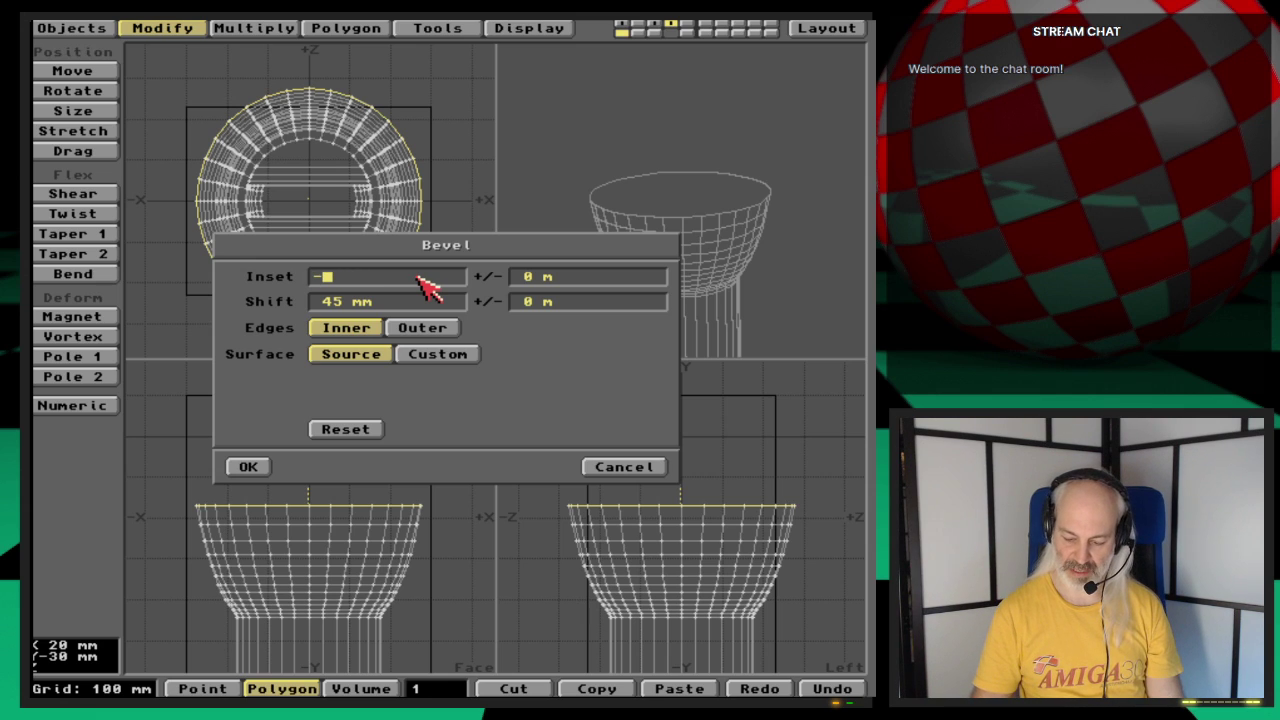
pyautogui.write('5 mm')
pyautogui.press('Tab')
pyautogui.press('Tab')
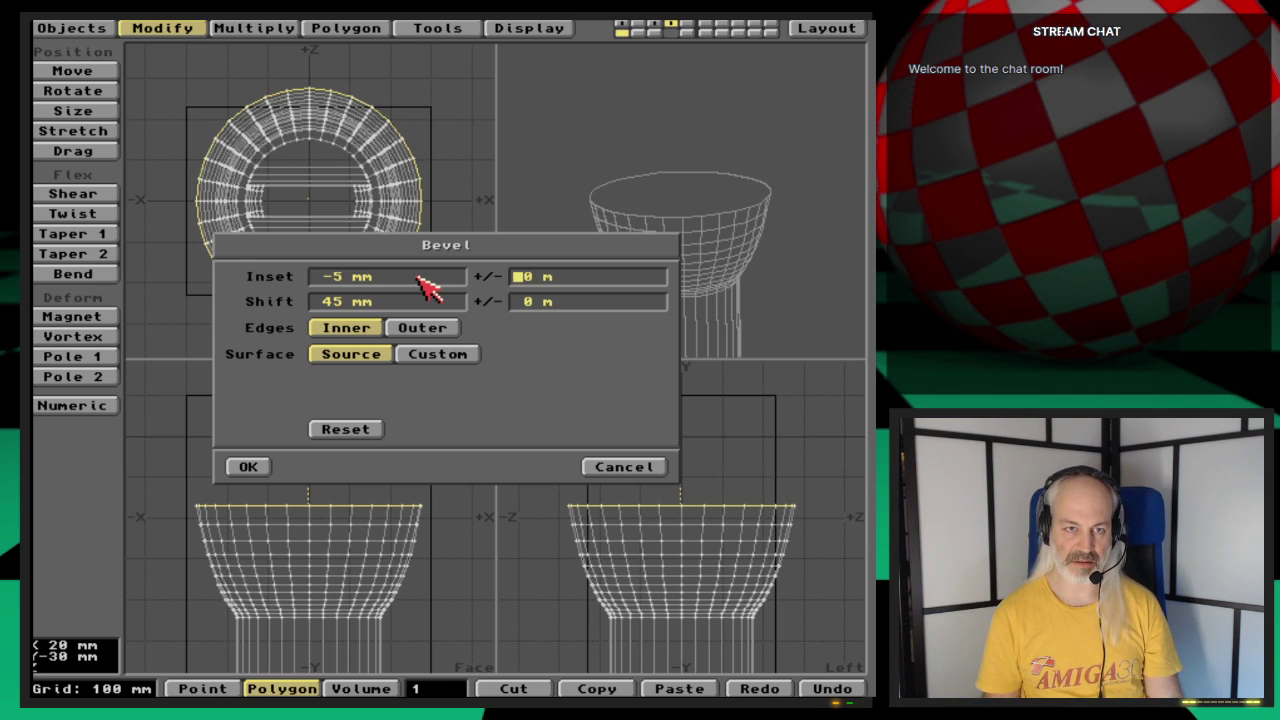
pyautogui.press('Tab')
pyautogui.press('Return')
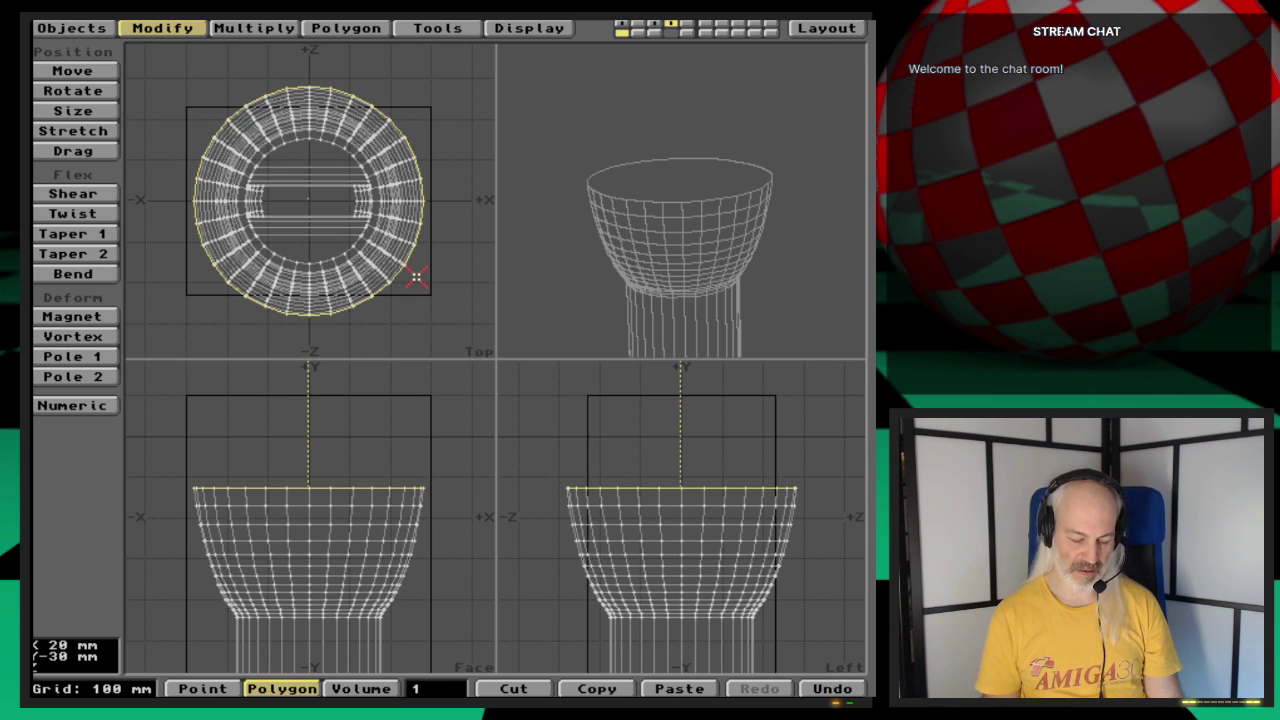
# Step: Try a further bevel of the top polygon with a -5 mm inset and 40 mm shift, and undo it
pyautogui.press('b')
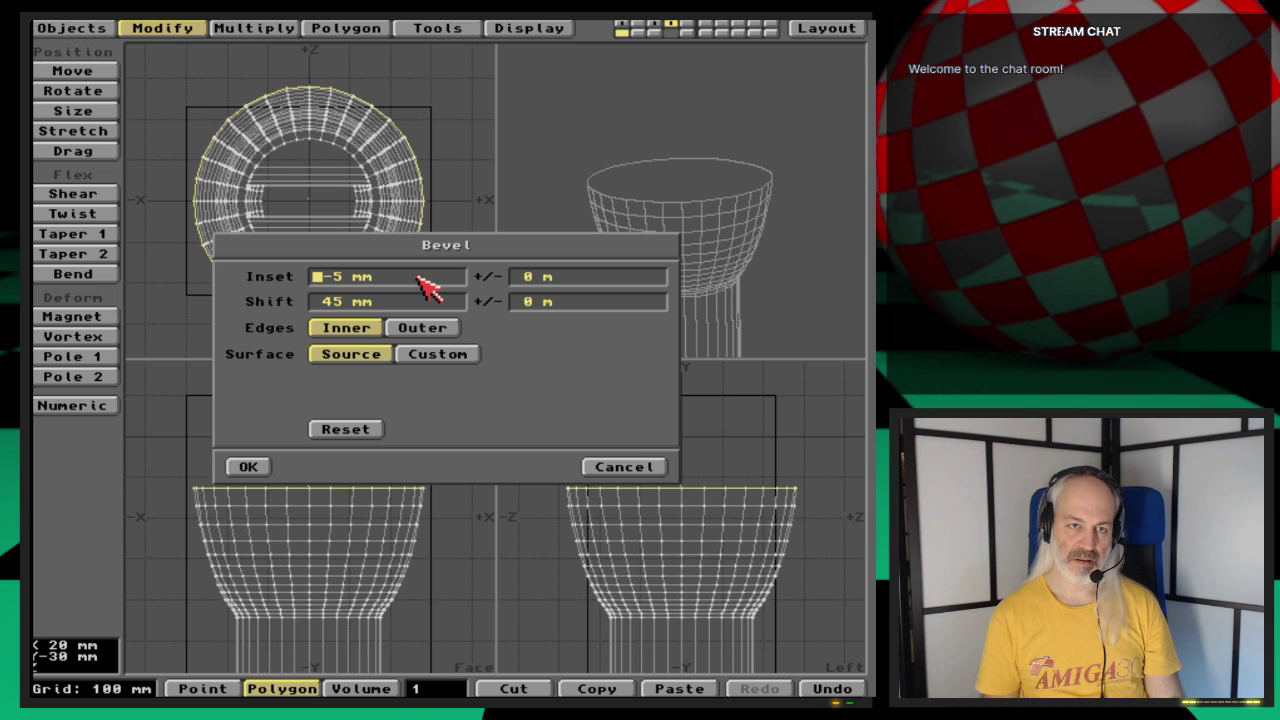
pyautogui.press('Tab')
pyautogui.press('Tab')
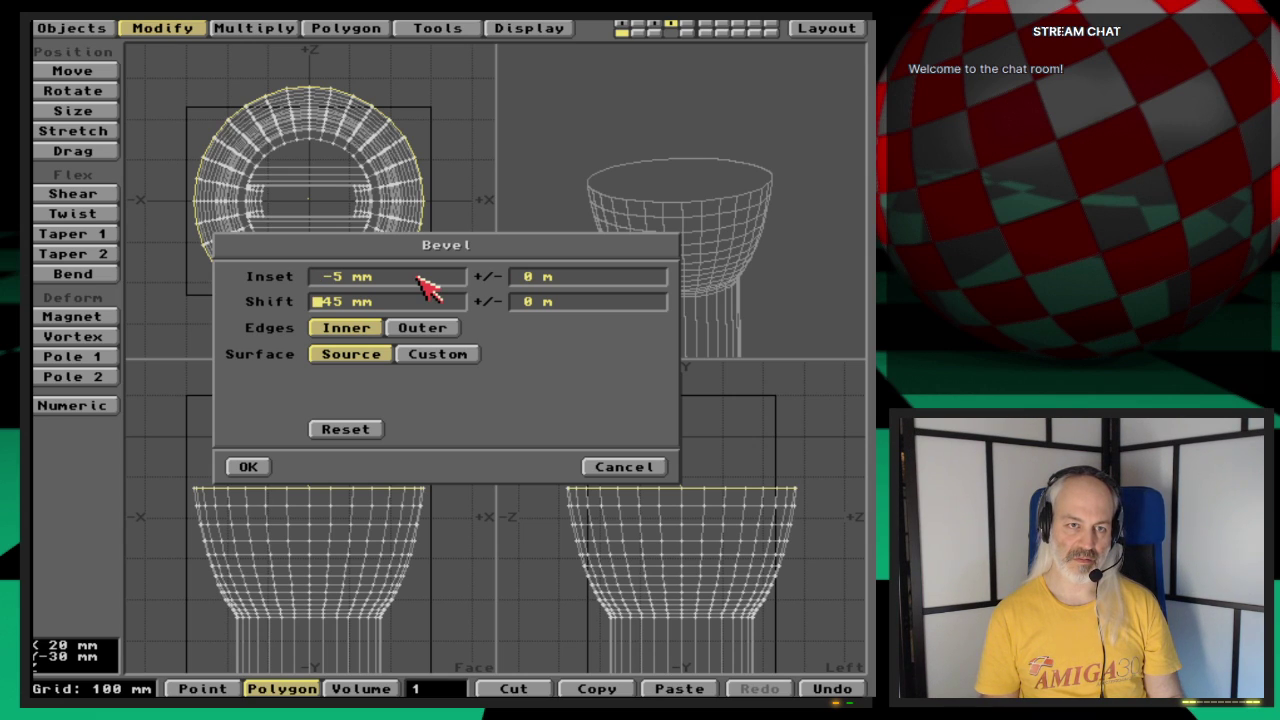
pyautogui.write('40')
pyautogui.press('Return')
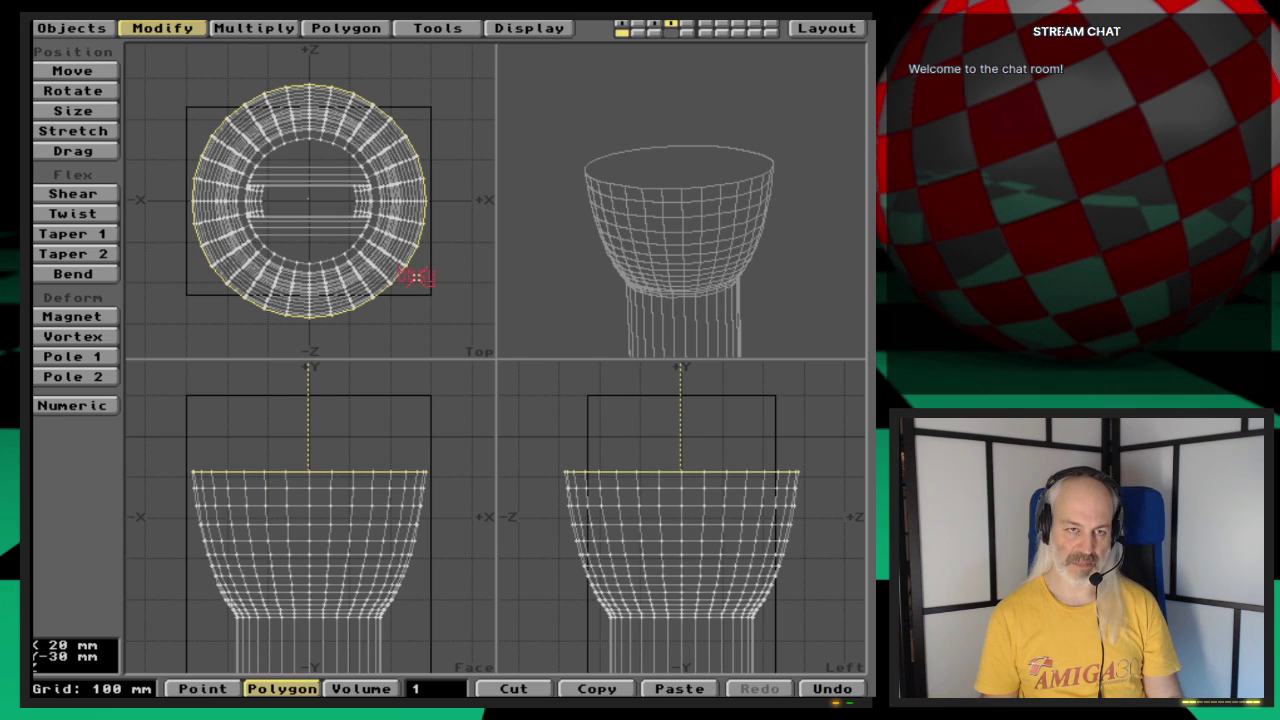
pyautogui.press('u')
# Step: Bevel the top polygon straight up with a zero inset and 40 mm shift
pyautogui.press('b')
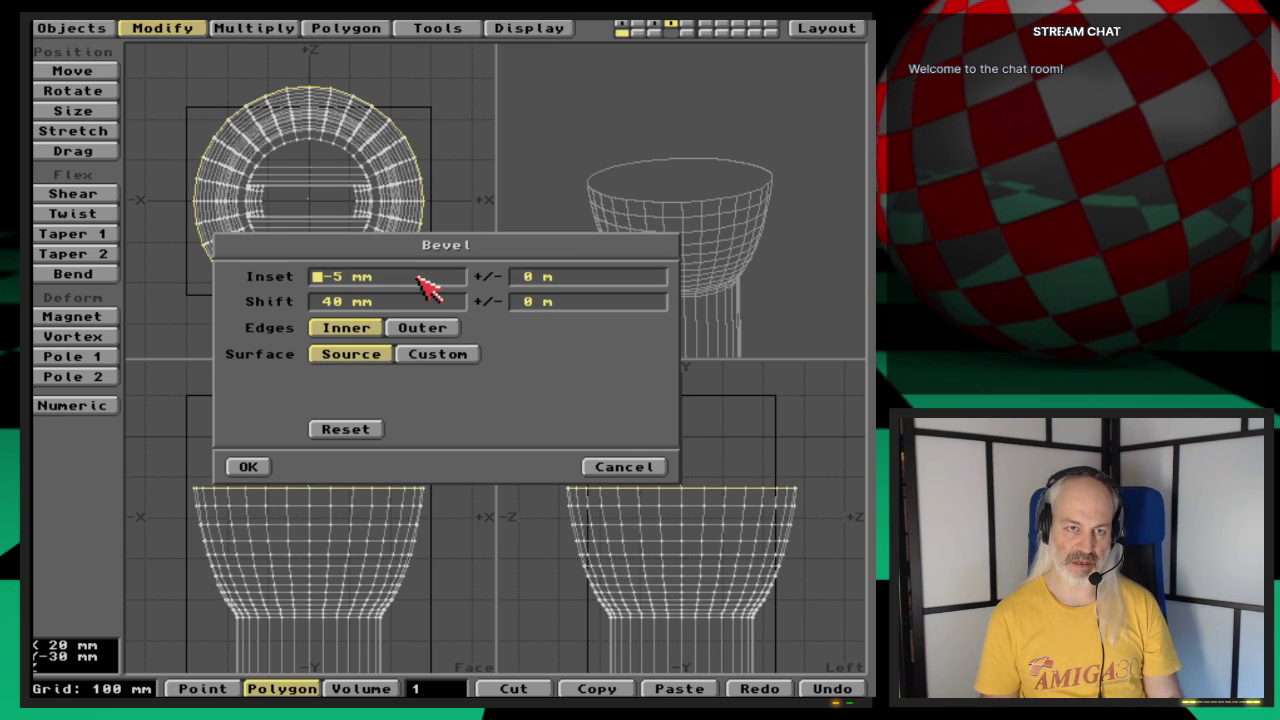
pyautogui.write('0')
pyautogui.press('Tab')
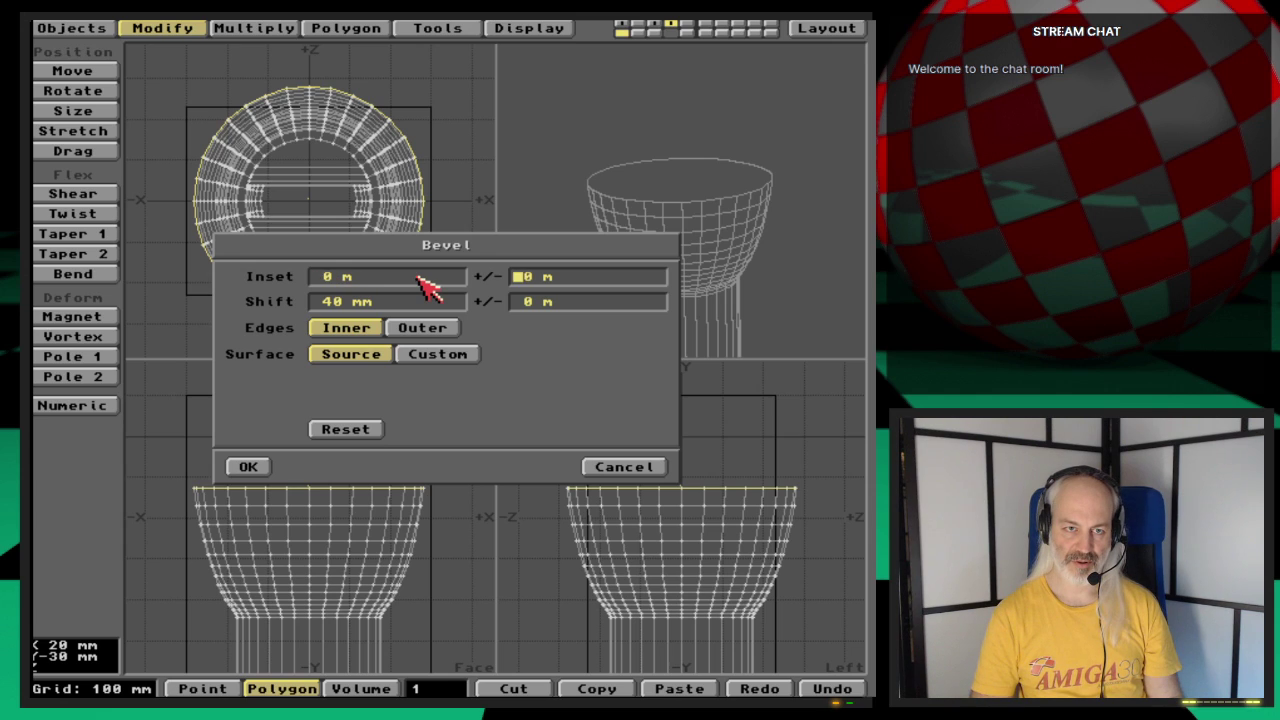
pyautogui.press('Tab')
pyautogui.press('Tab')
pyautogui.press('Return')
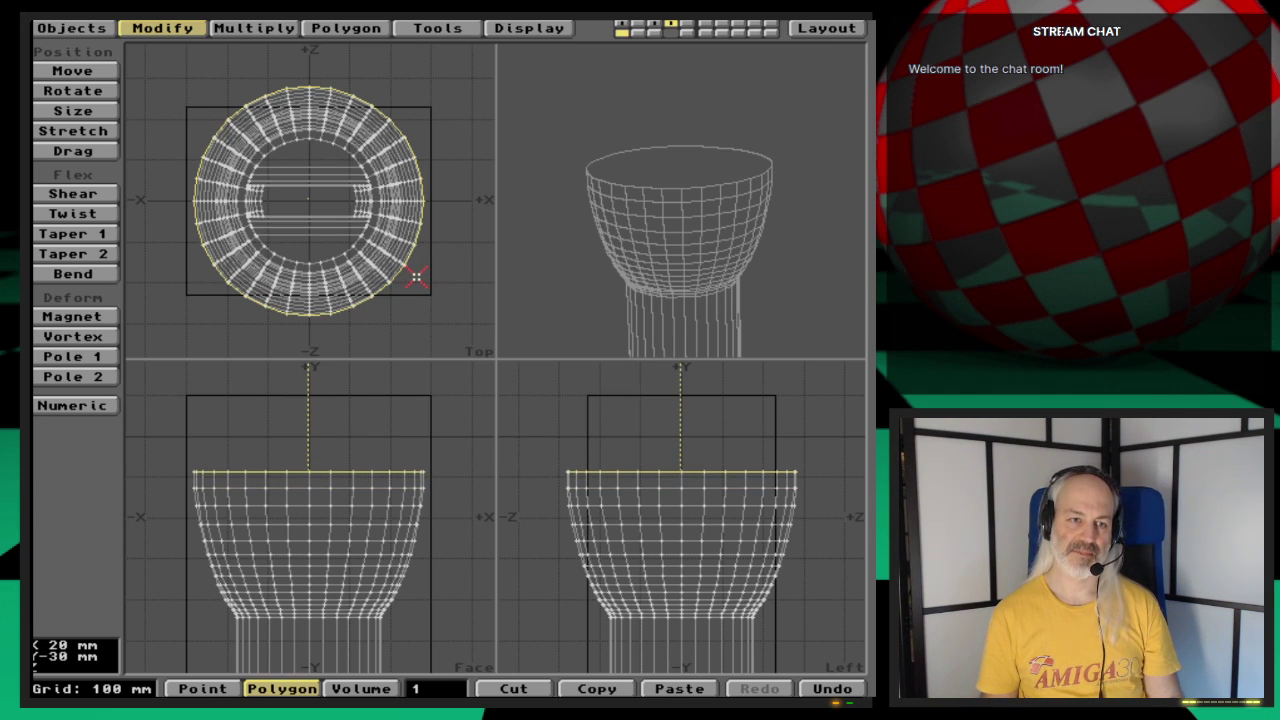
# Step: Bevel the top polygon inward with a 4 mm inset and 35 mm shift
pyautogui.press('b')
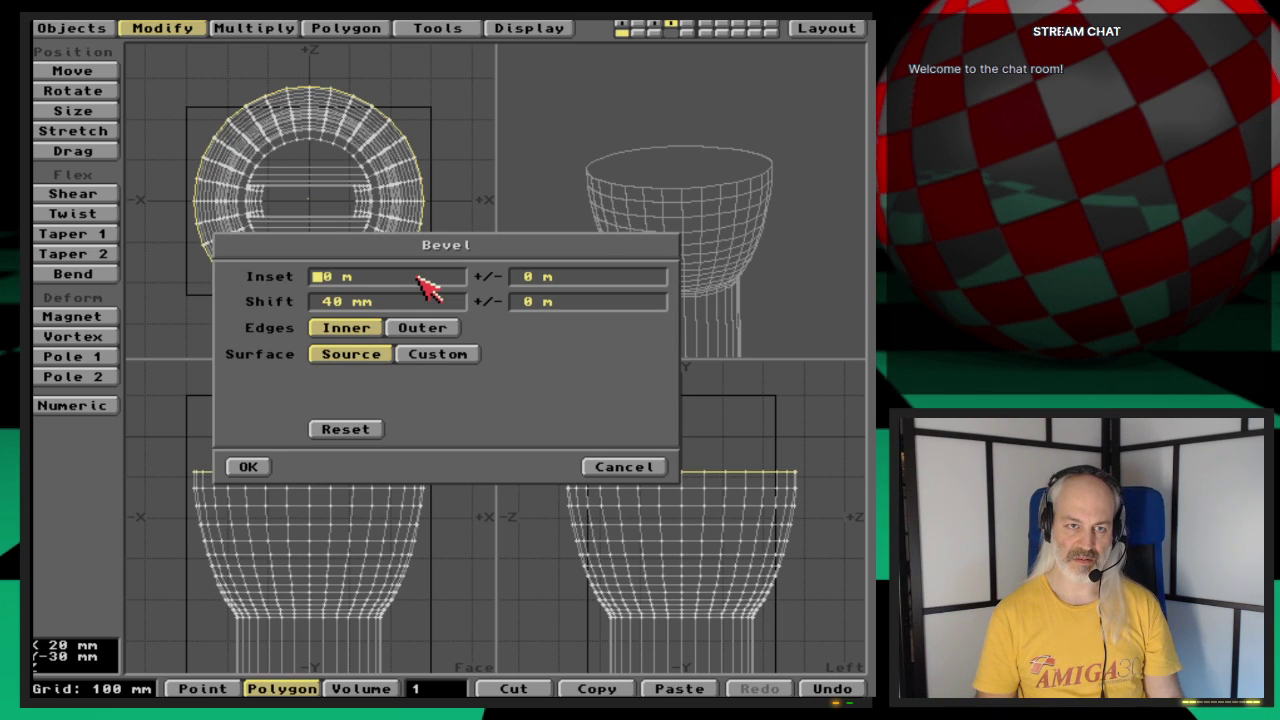
pyautogui.write('34')
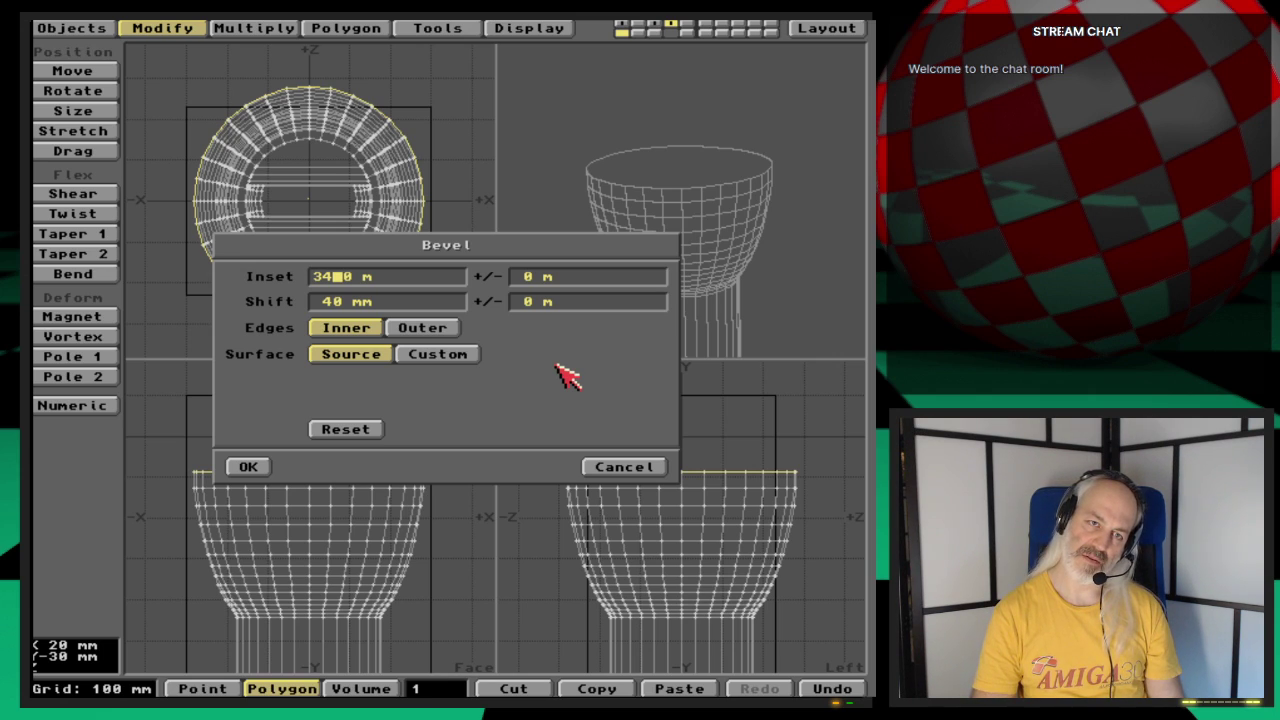
pyautogui.press('BackSpace')
pyautogui.press('BackSpace')
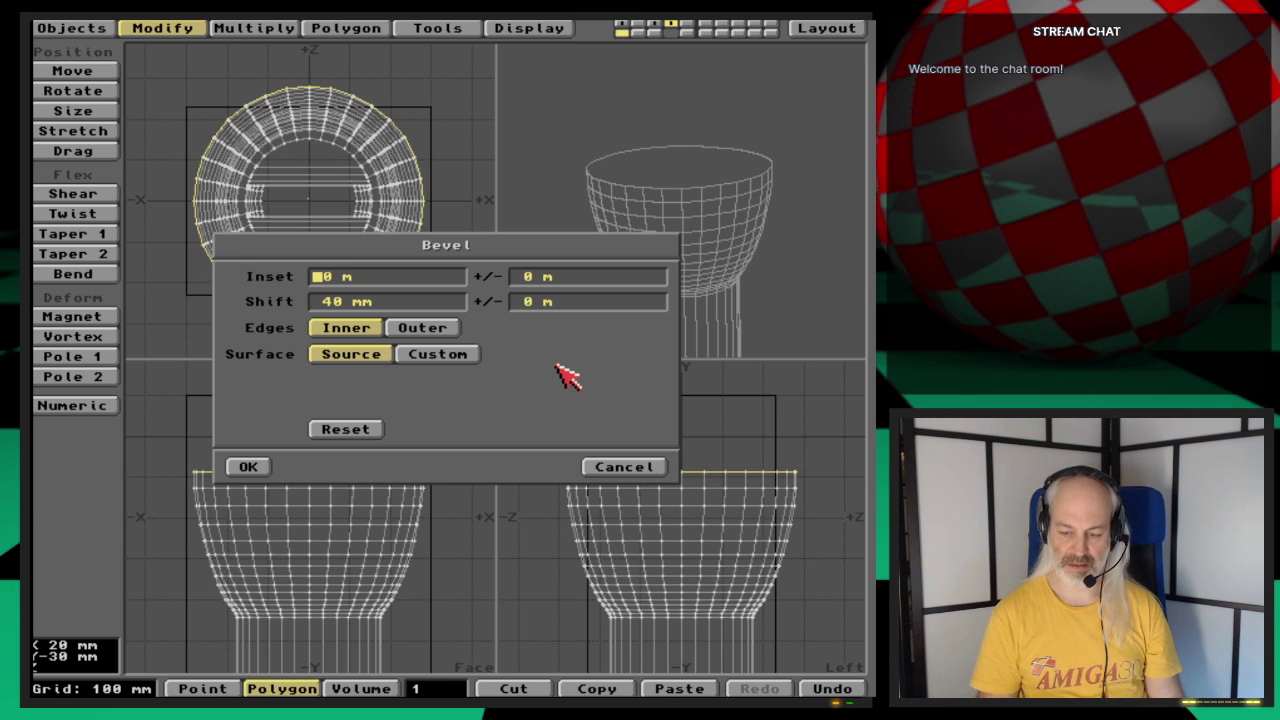
pyautogui.write('4 ')
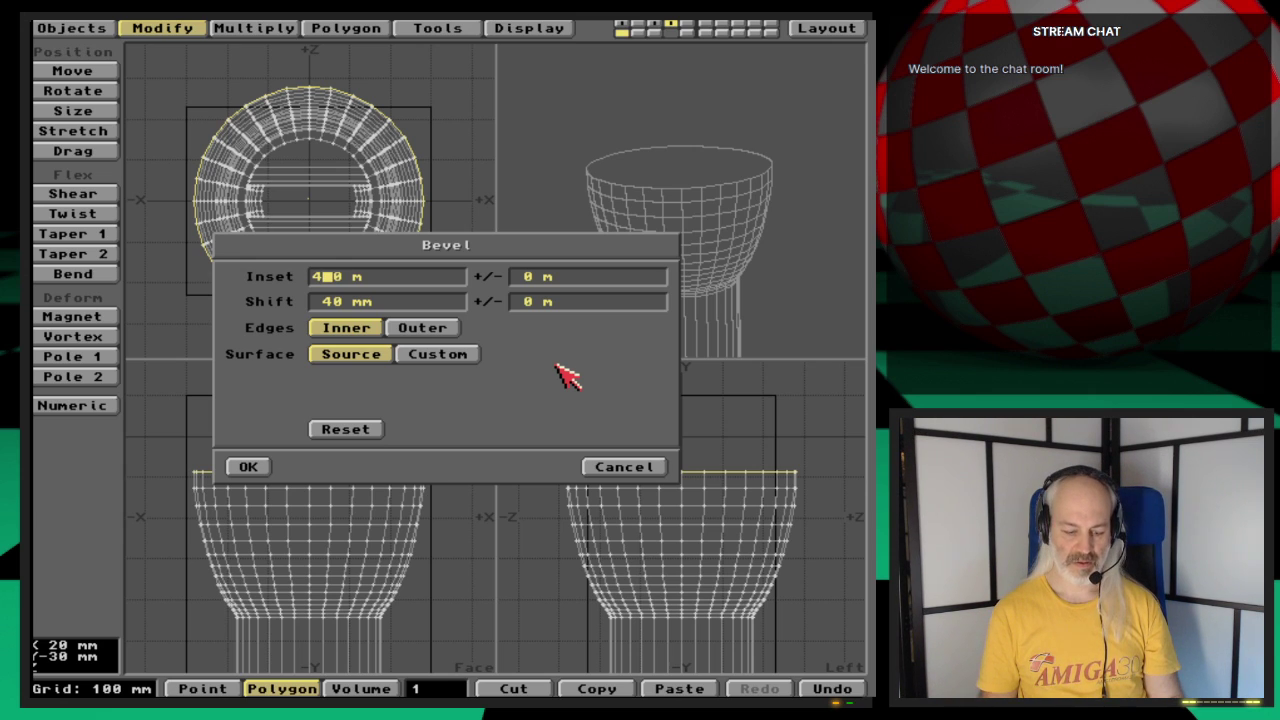
pyautogui.write('m')
pyautogui.press('Tab')
pyautogui.press('Tab')
pyautogui.write('3')
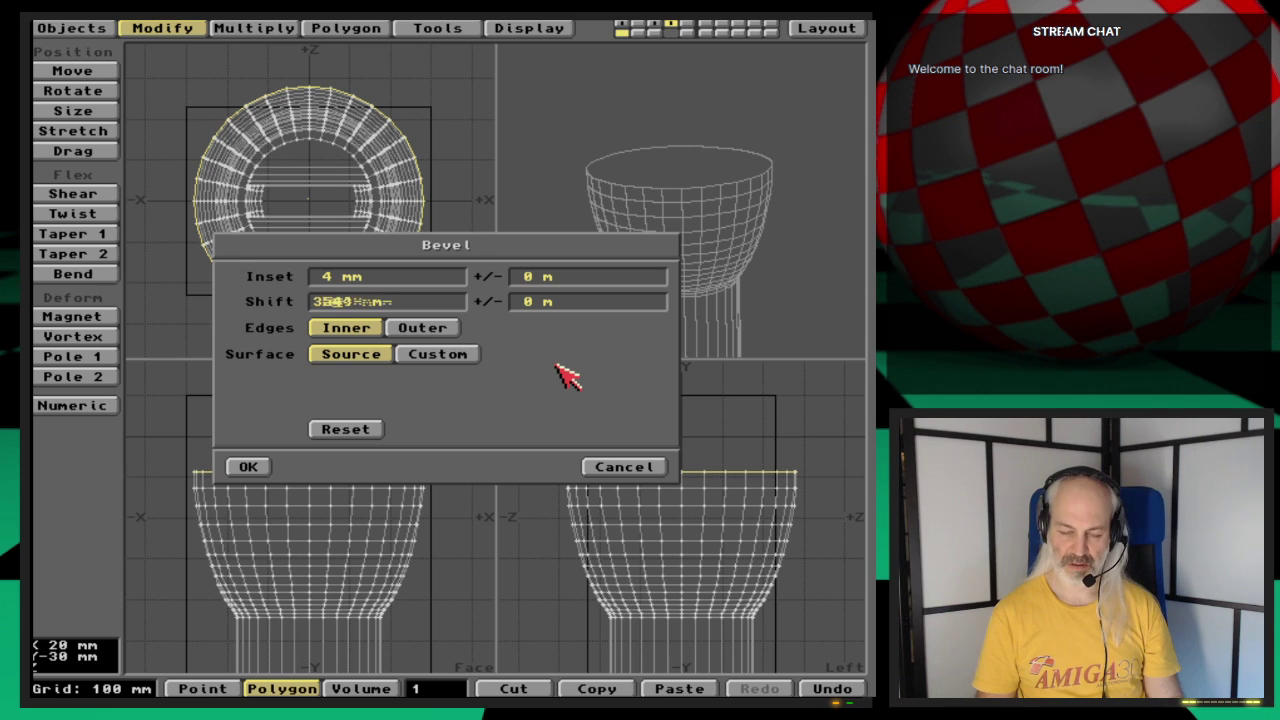
pyautogui.write('5')
pyautogui.press('Tab')
pyautogui.press('Return')
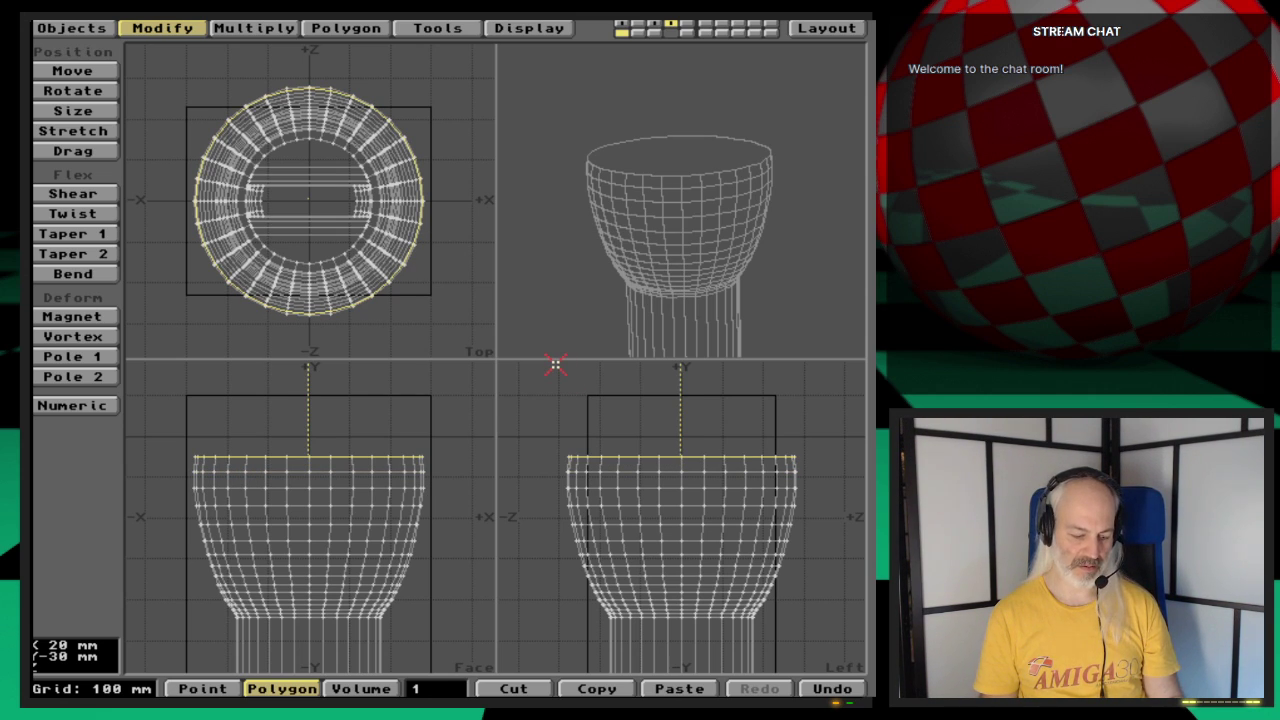
# Step: Try a further bevel of the top polygon with the same 4 mm inset and 35 mm shift, and undo it
pyautogui.press('b')
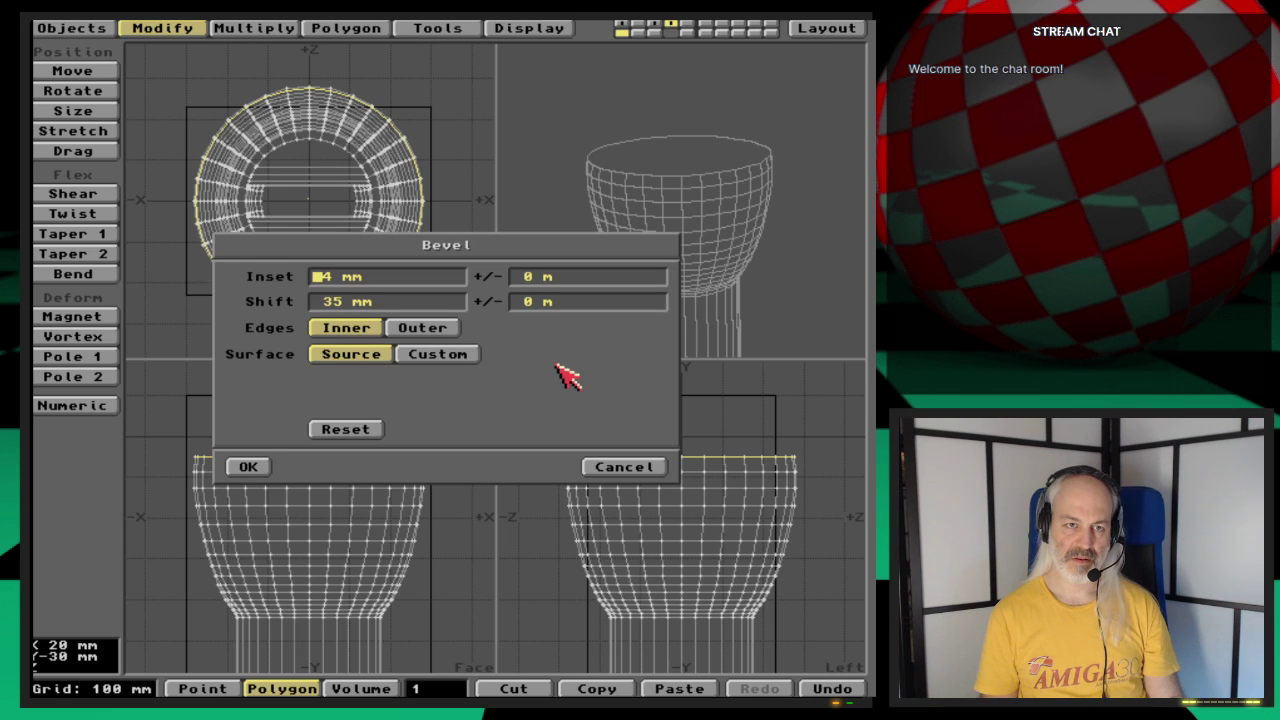
pyautogui.press('Tab')
pyautogui.press('Tab')
pyautogui.press('Tab')
pyautogui.press('Return')
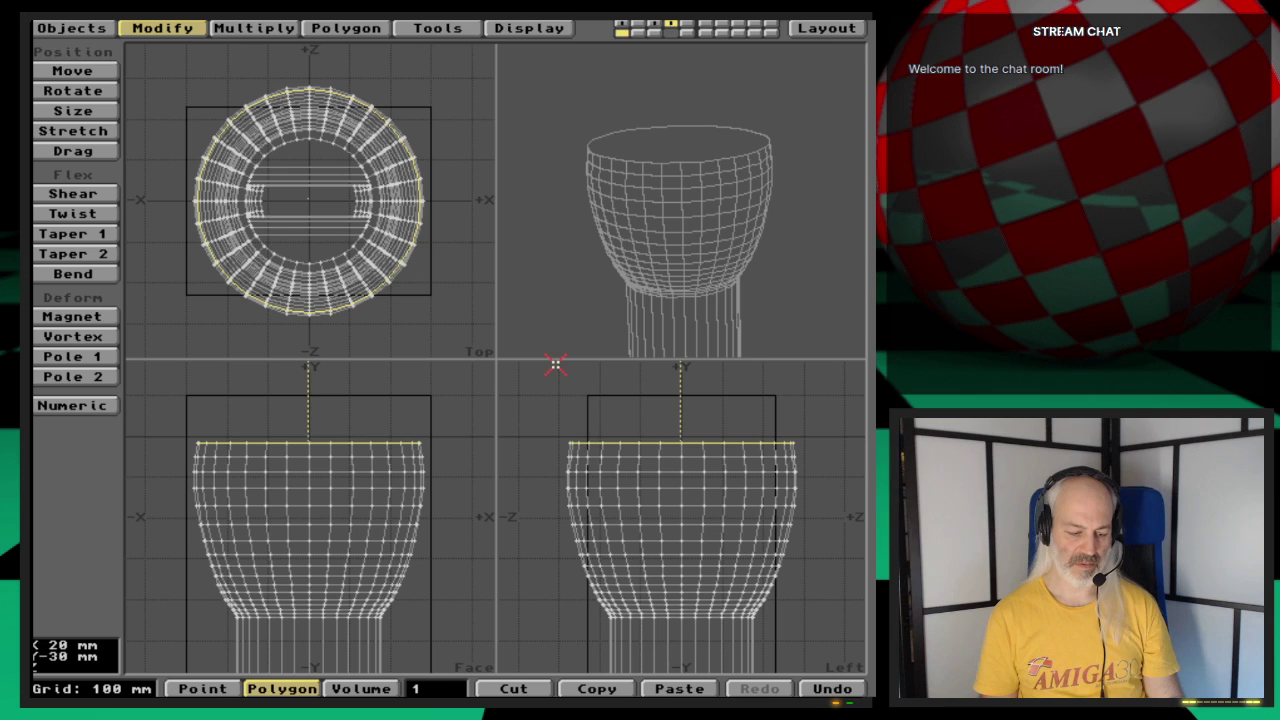
pyautogui.press('u')
# Step: Bevel the top polygon with an 8 mm inset, keeping the 35 mm shift
pyautogui.press('b')
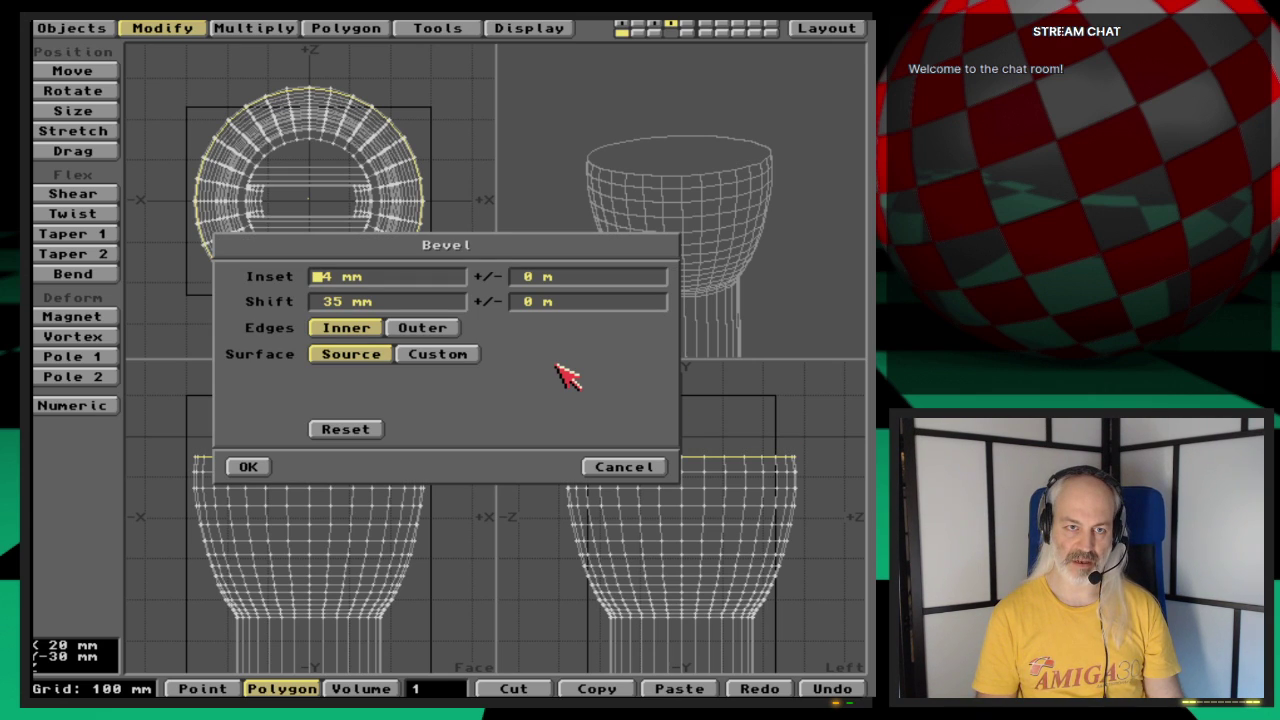
pyautogui.write('0')
pyautogui.press('Tab')
pyautogui.press('Tab')
pyautogui.press('Return')
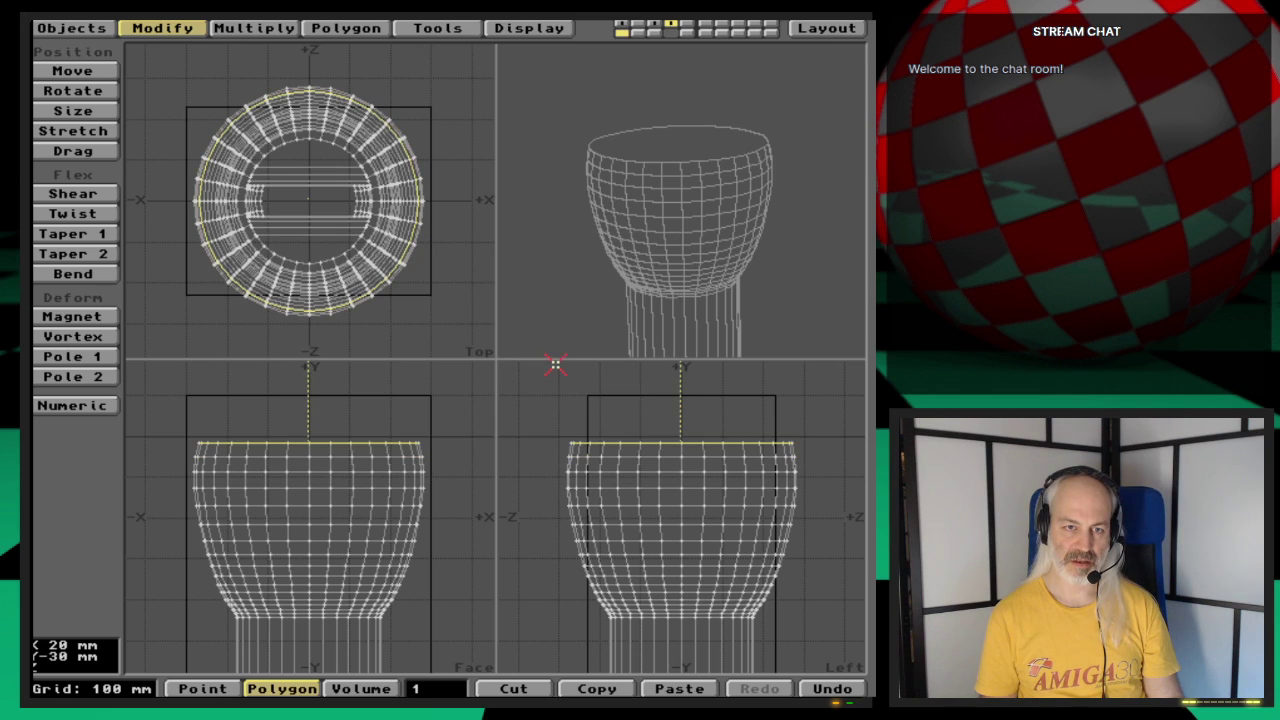
# Step: Bevel the top polygon again with an 8 mm inset and the shift set to 30 mm
pyautogui.press('b')
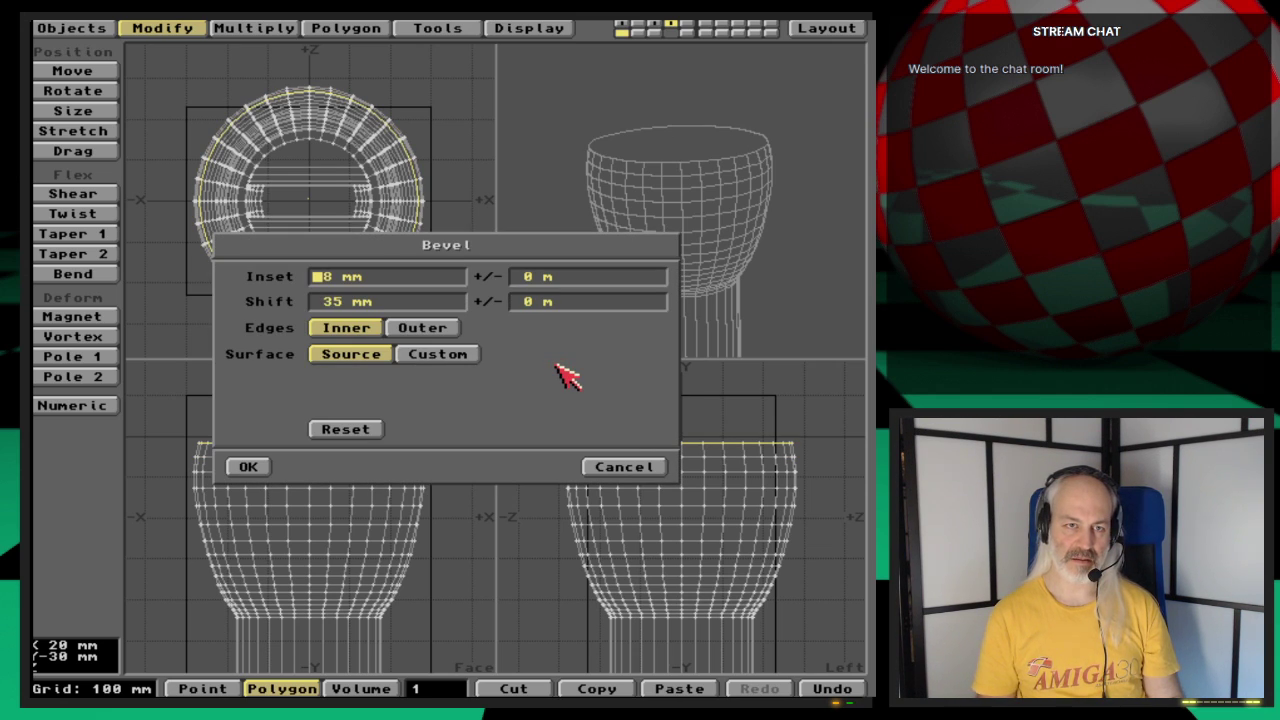
pyautogui.press('Tab')
pyautogui.press('Tab')
pyautogui.write('30')
pyautogui.press('Tab')
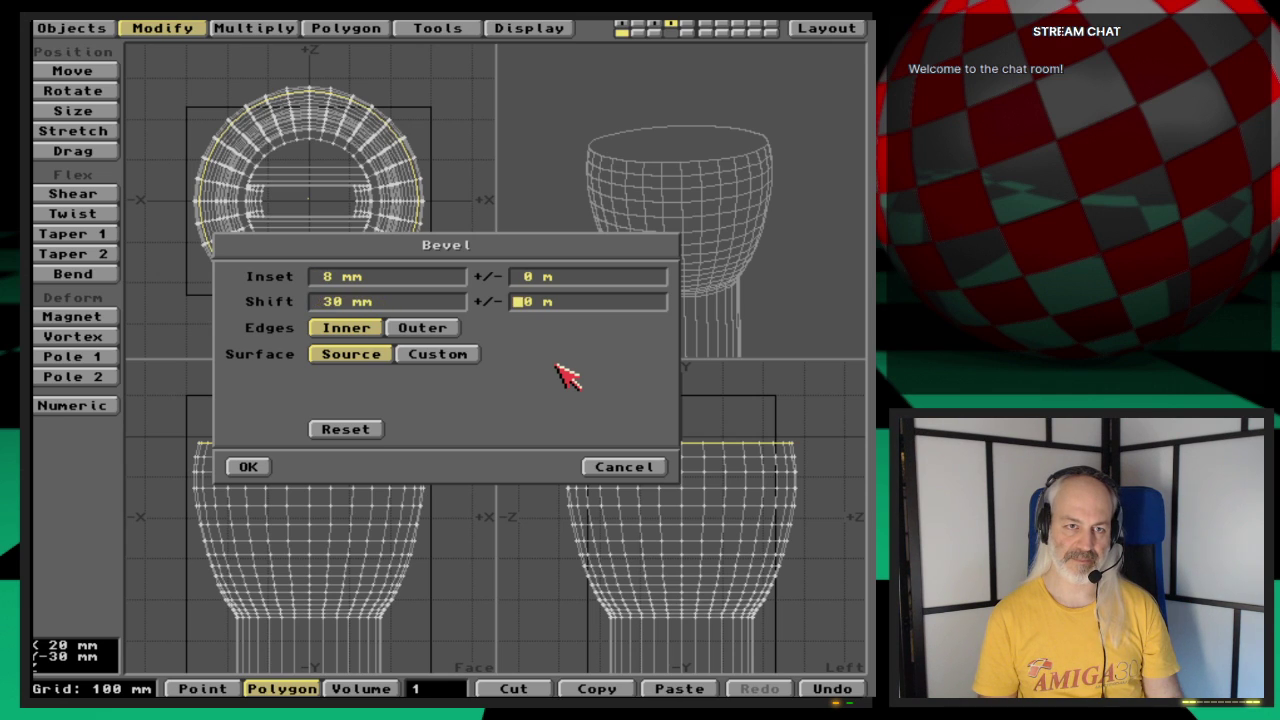
pyautogui.press('Return')
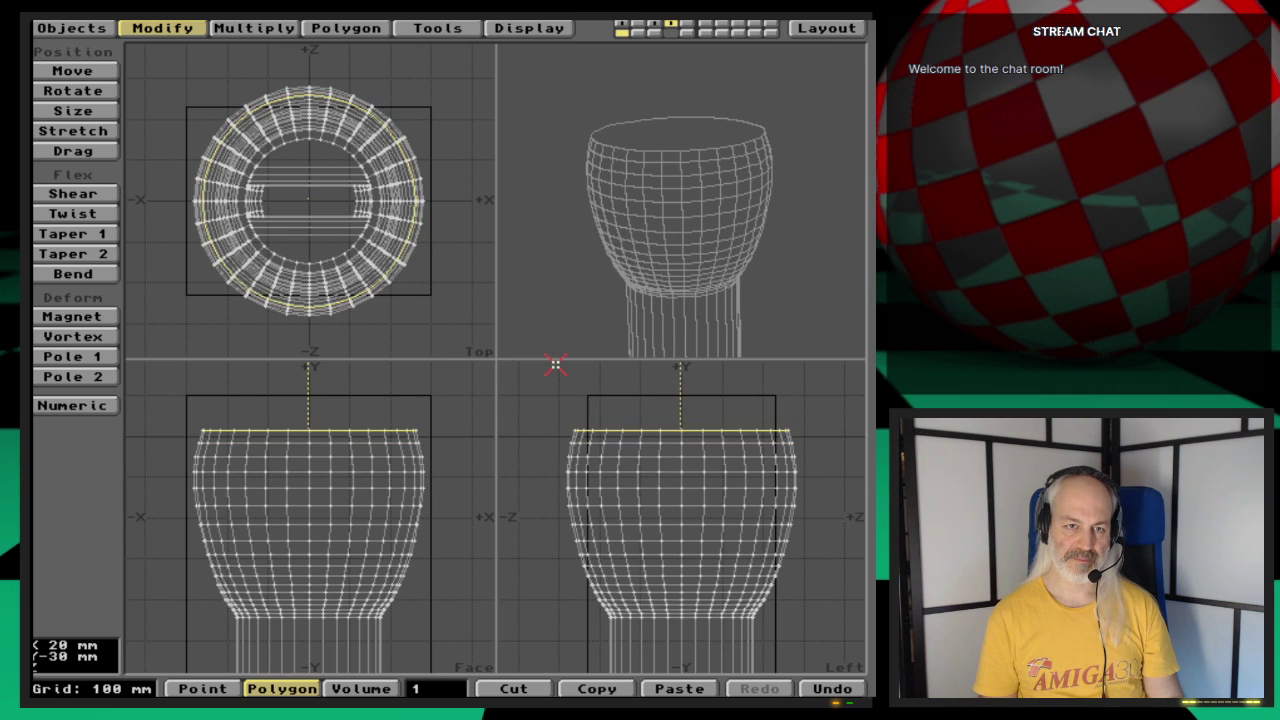
# Step: Bevel the top polygon with the inset set to 10 mm and the shift to 25 mm
pyautogui.press('b')
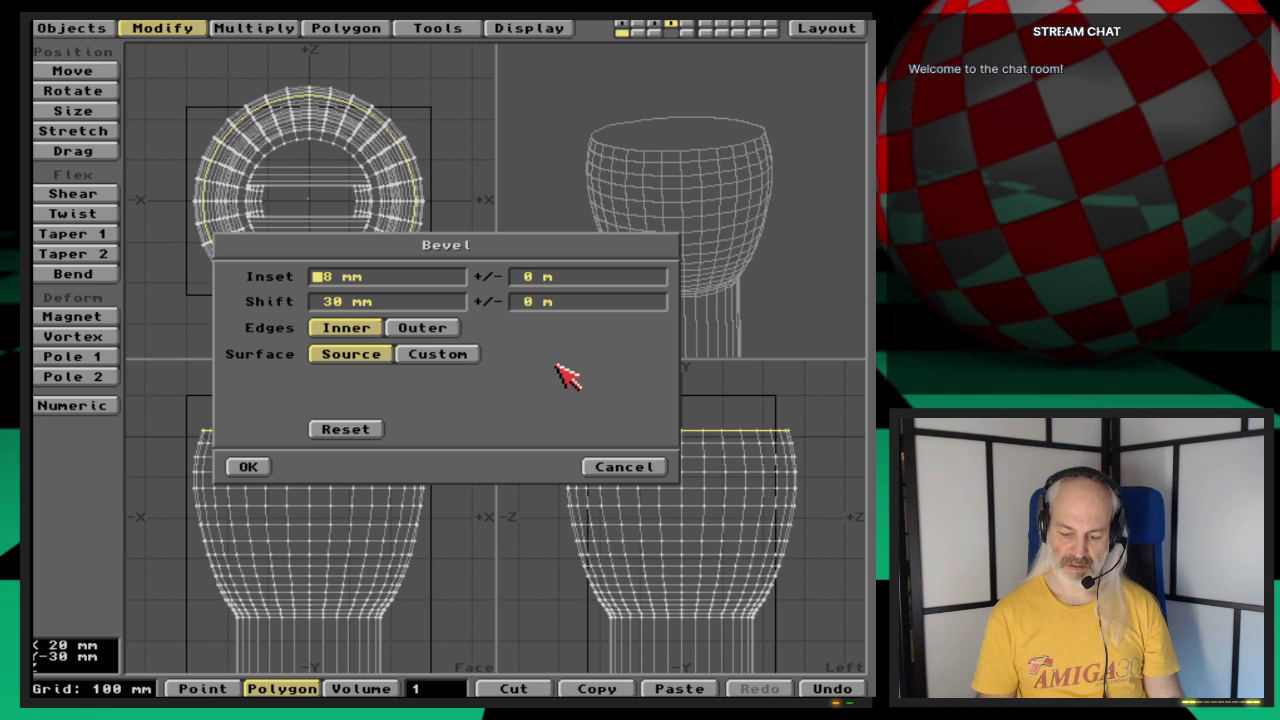
pyautogui.write('10')
pyautogui.press('Tab')
pyautogui.press('Tab')
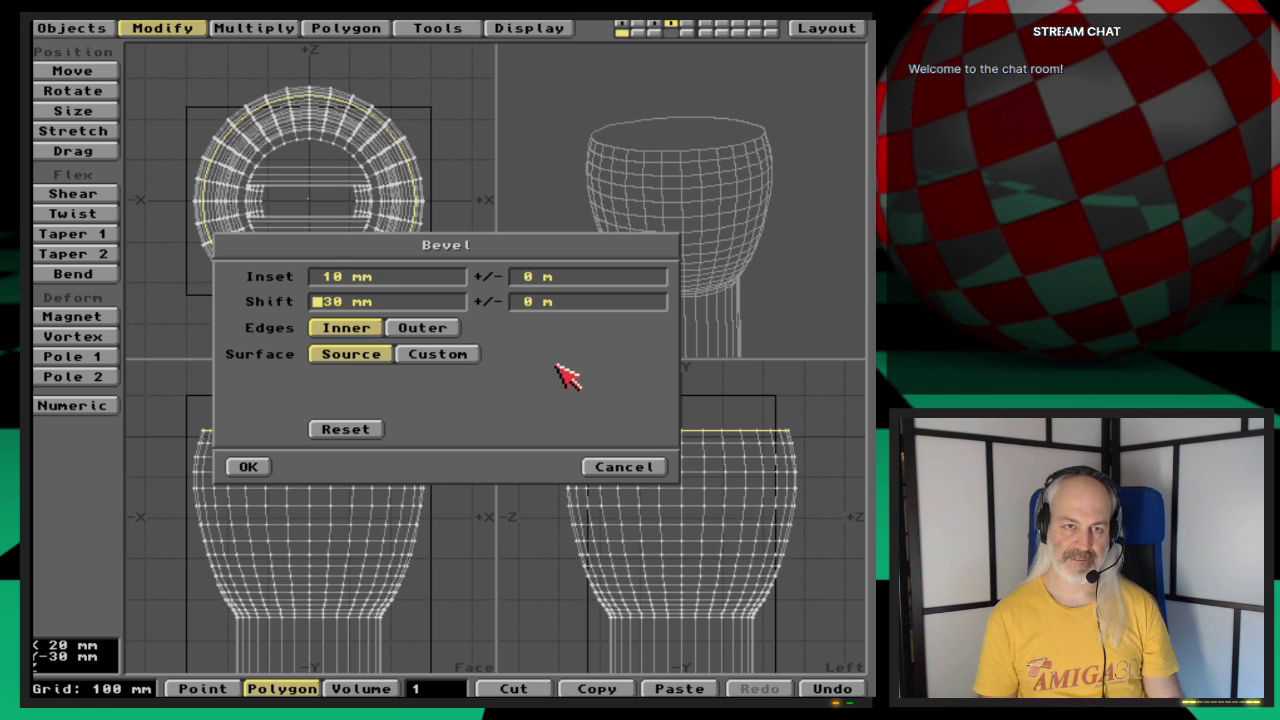
pyautogui.write('10')
pyautogui.press('Tab')
pyautogui.press('Return')
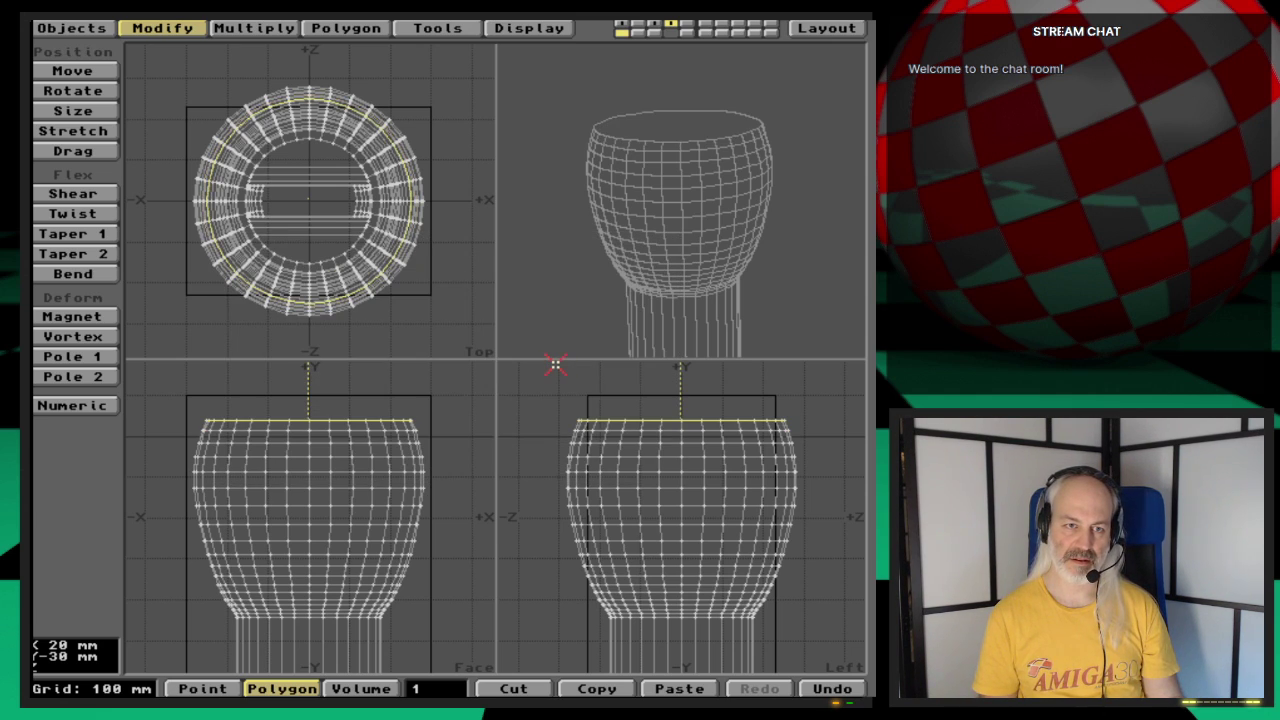
# Step: Bevel the top polygon with the inset set to 12 mm and the shift to 20 mm
pyautogui.write('b')
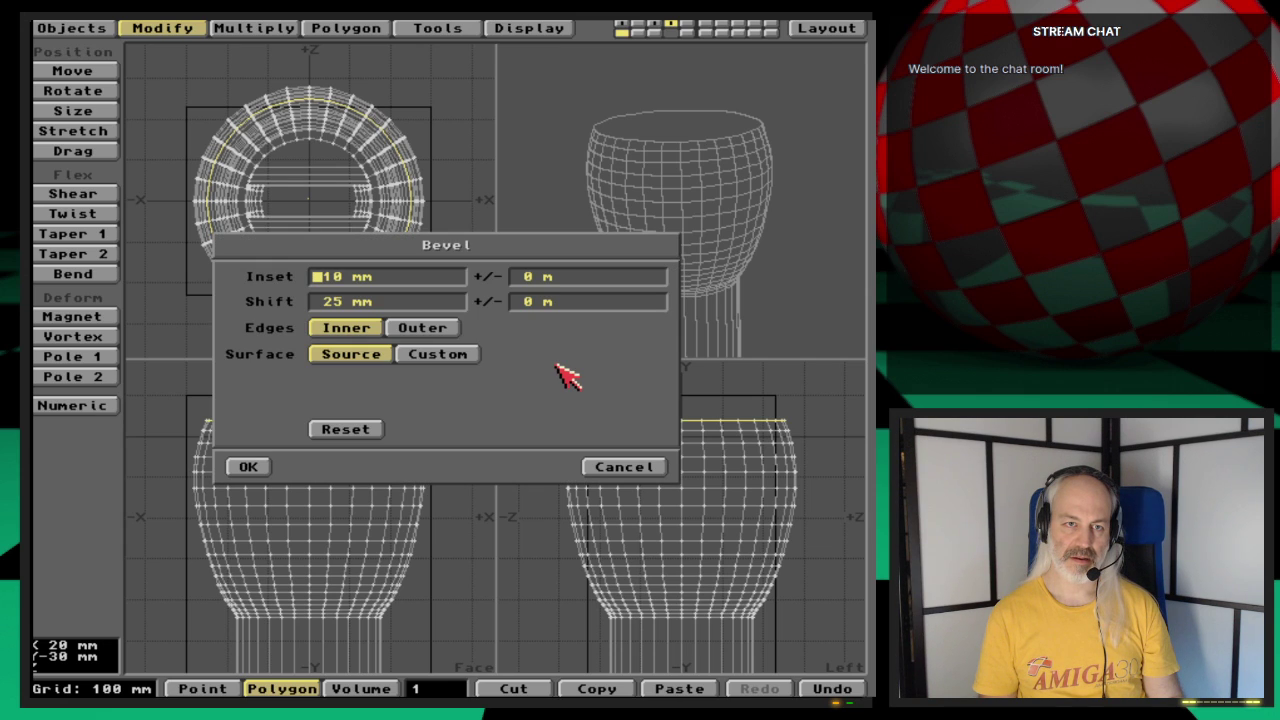
pyautogui.write('12')
pyautogui.press('Tab')
pyautogui.press('Tab')
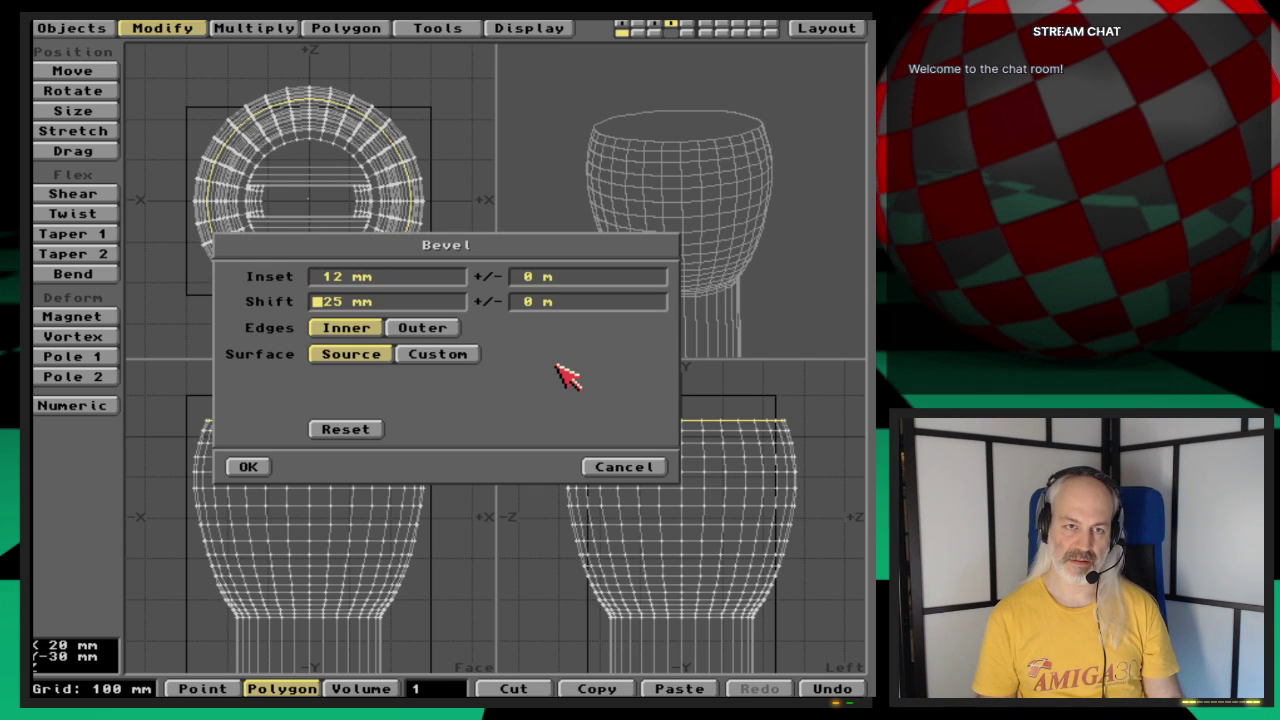
pyautogui.write('20')
pyautogui.press('Tab')
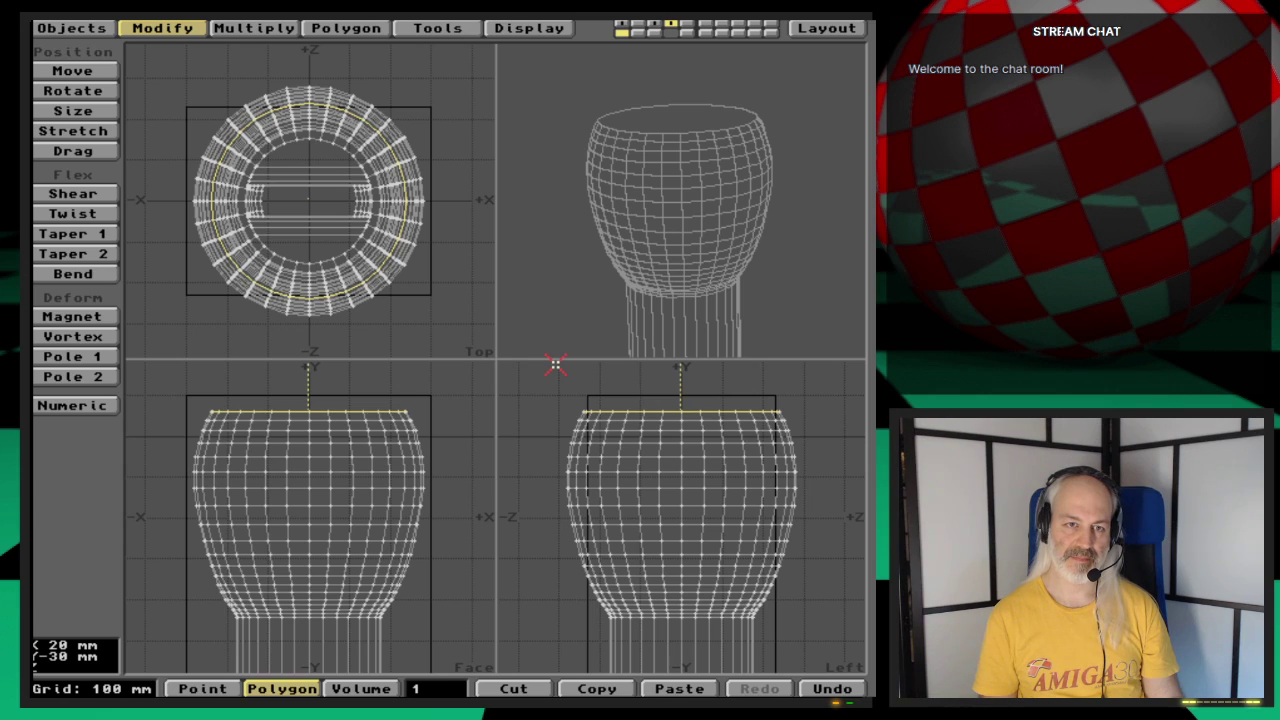
# Step: Bevel the top polygon with a 16 mm inset, keeping the 20 mm shift
pyautogui.press('b')
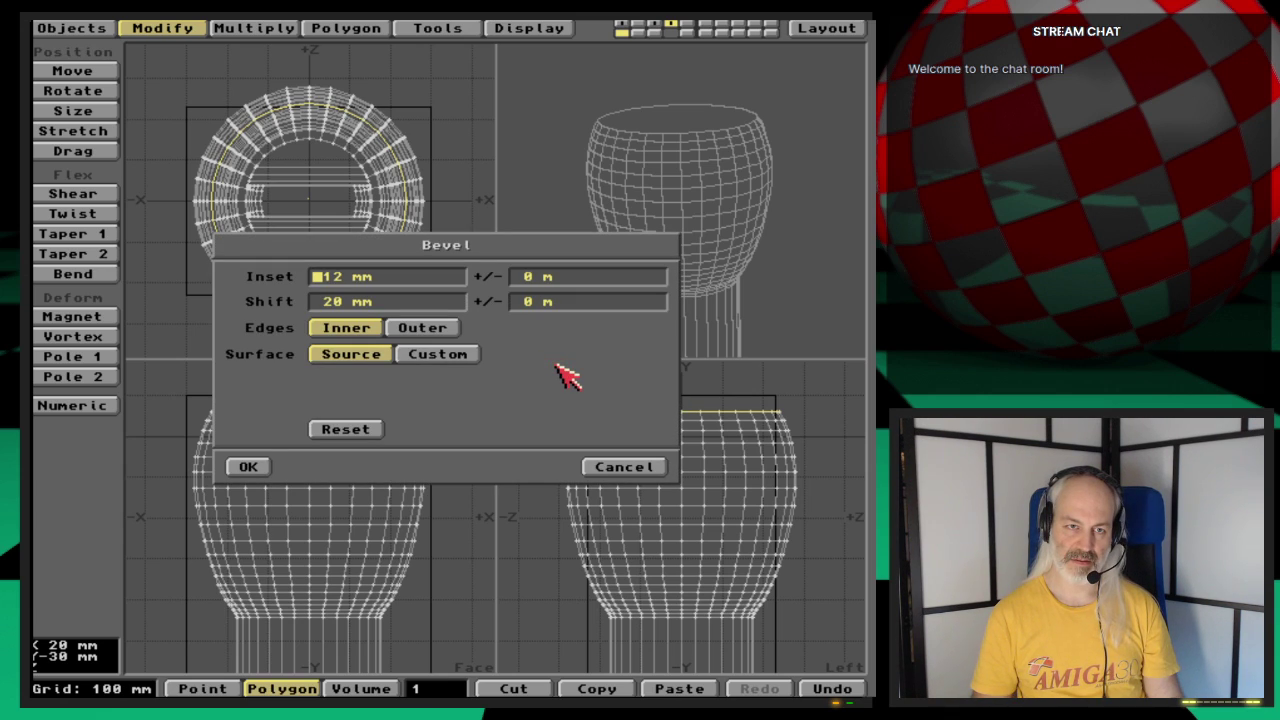
pyautogui.write('16')
pyautogui.press('Tab')
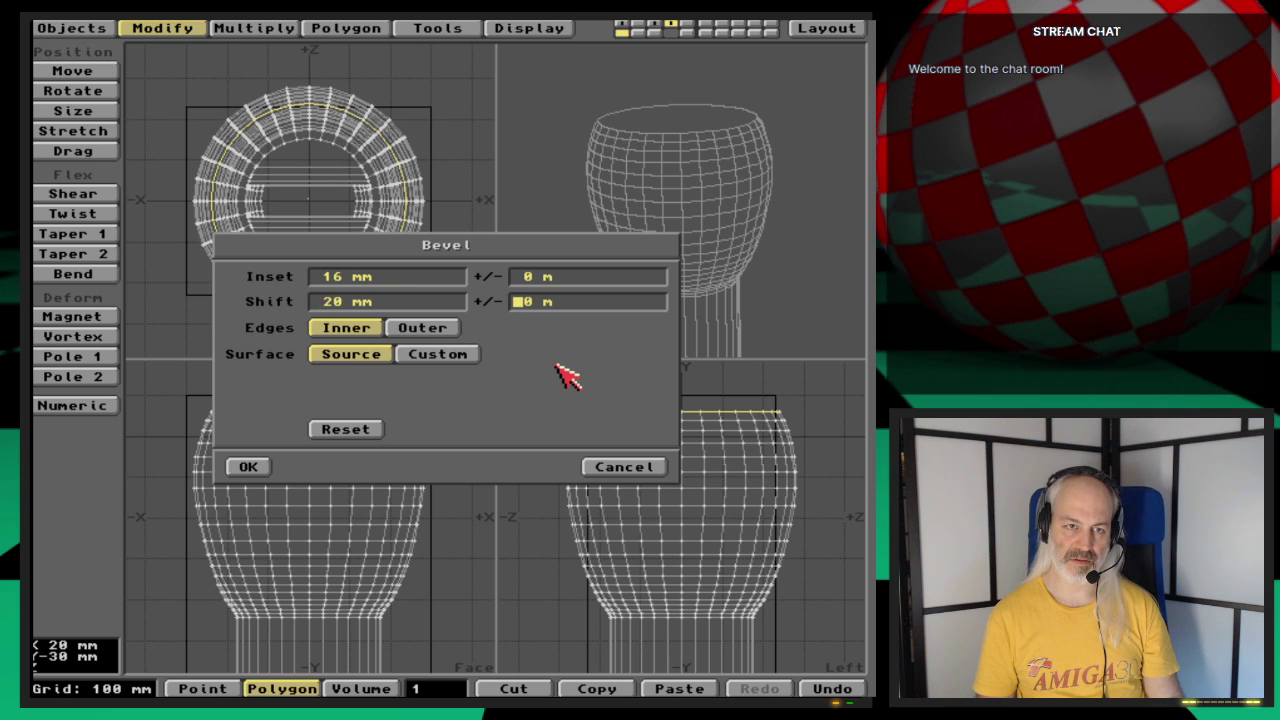
pyautogui.press('Return')
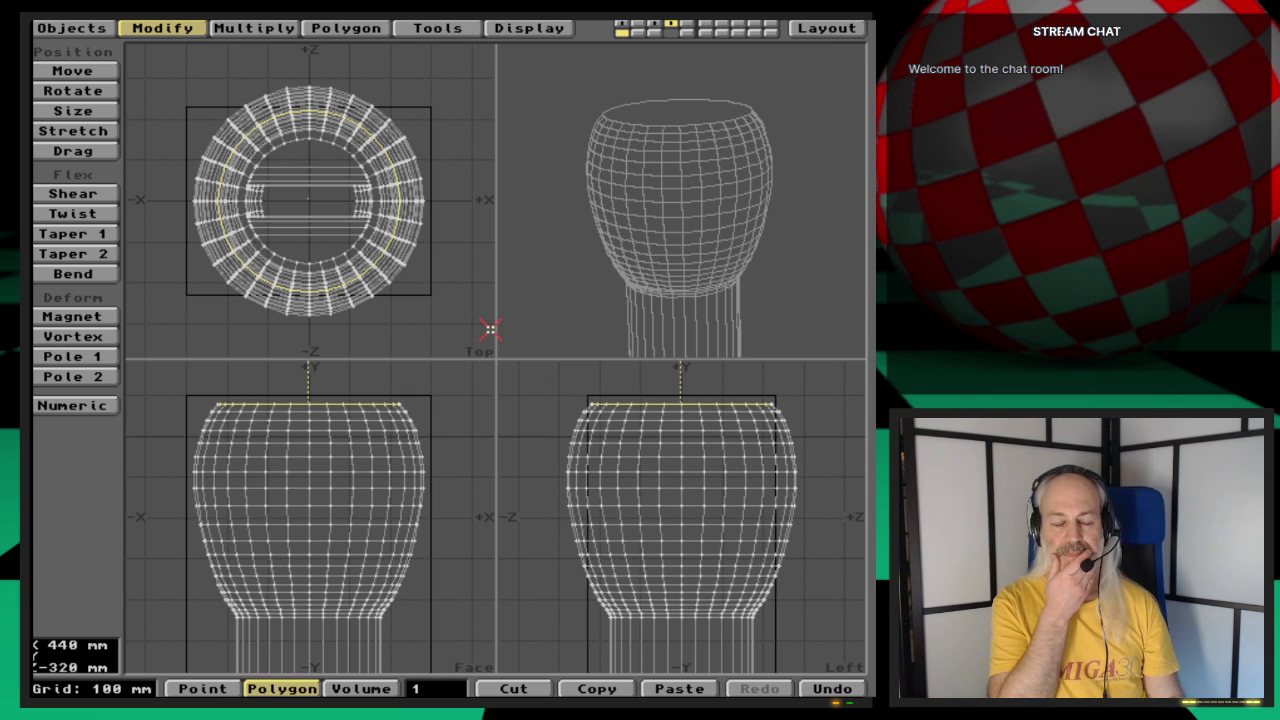
# Step: Bevel the top polygon with a 20 mm inset and 20 mm shift
pyautogui.press('b')
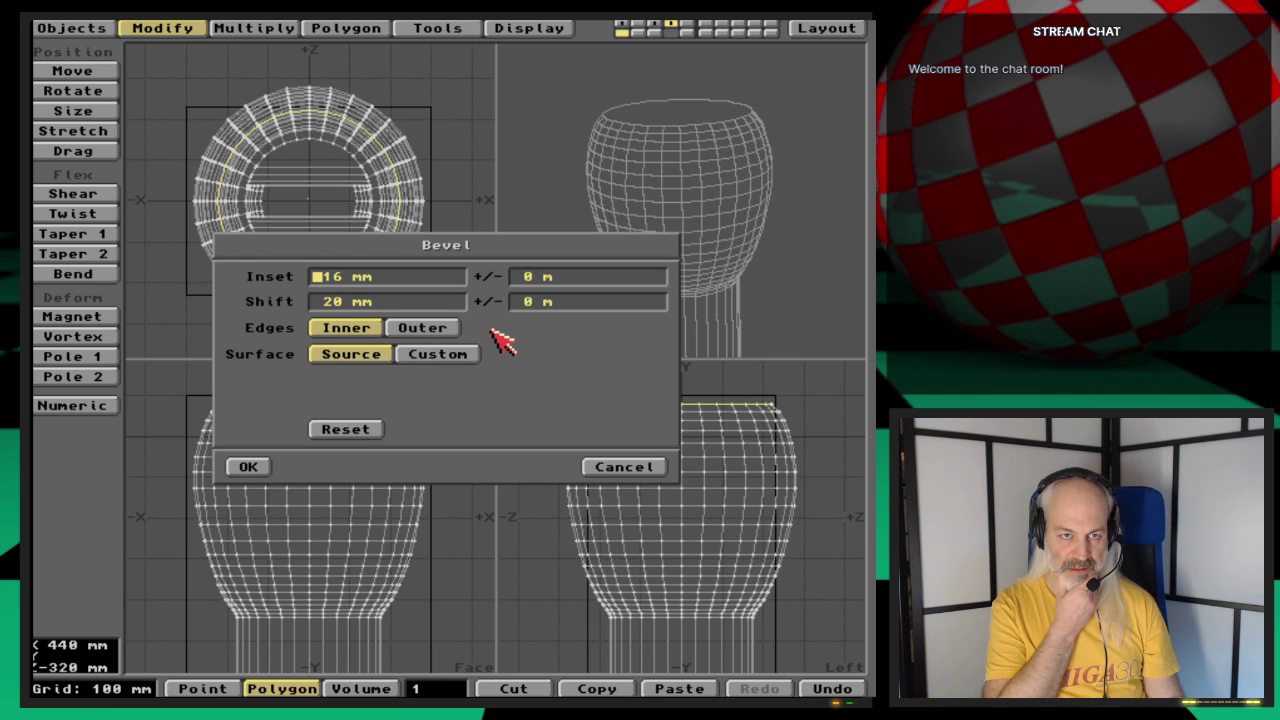
pyautogui.press('Delete')
pyautogui.press('Delete')
pyautogui.write('20')
pyautogui.press('Tab')
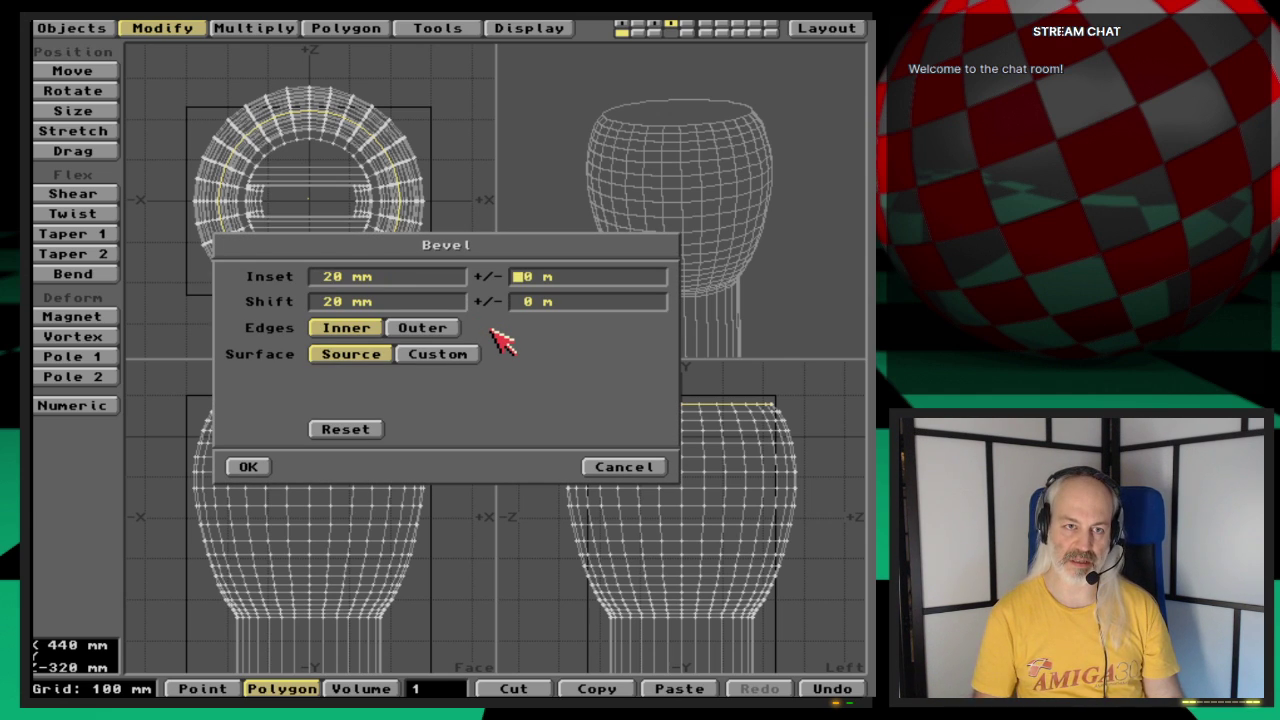
pyautogui.press('Return')
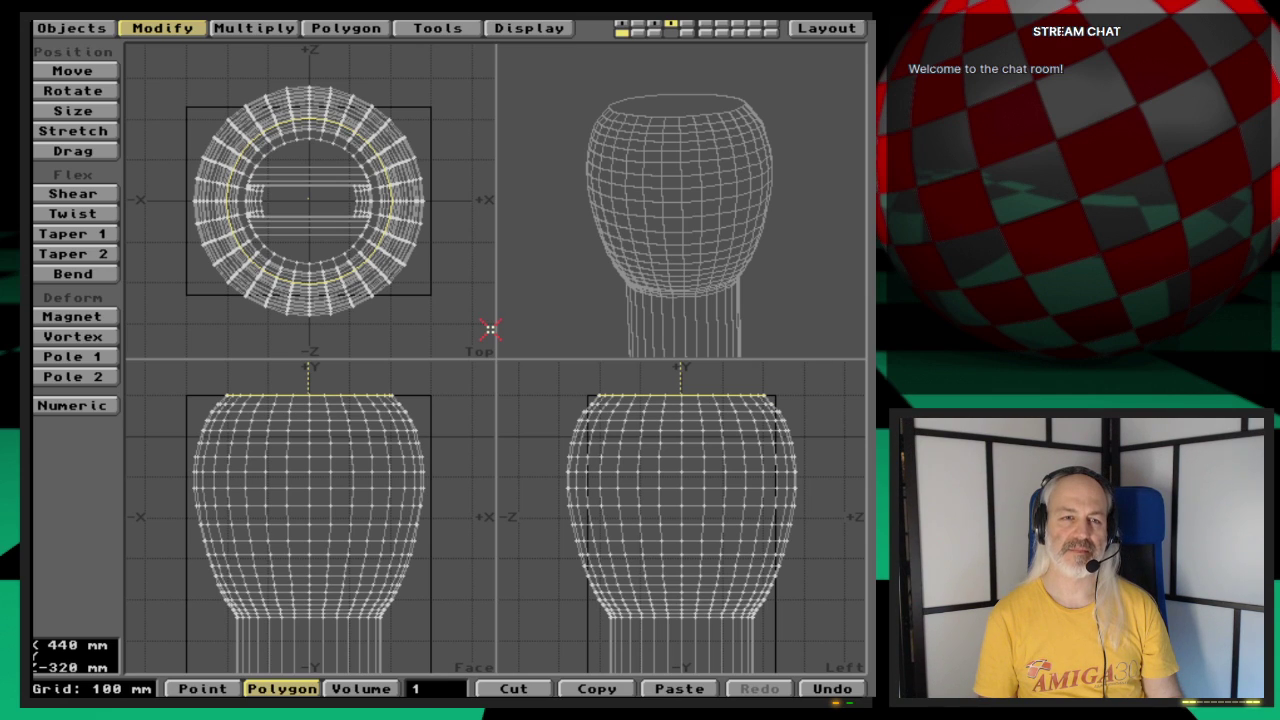
# Step: Bevel the top polygon with a 24 mm inset and 20 mm shift
pyautogui.write('b')
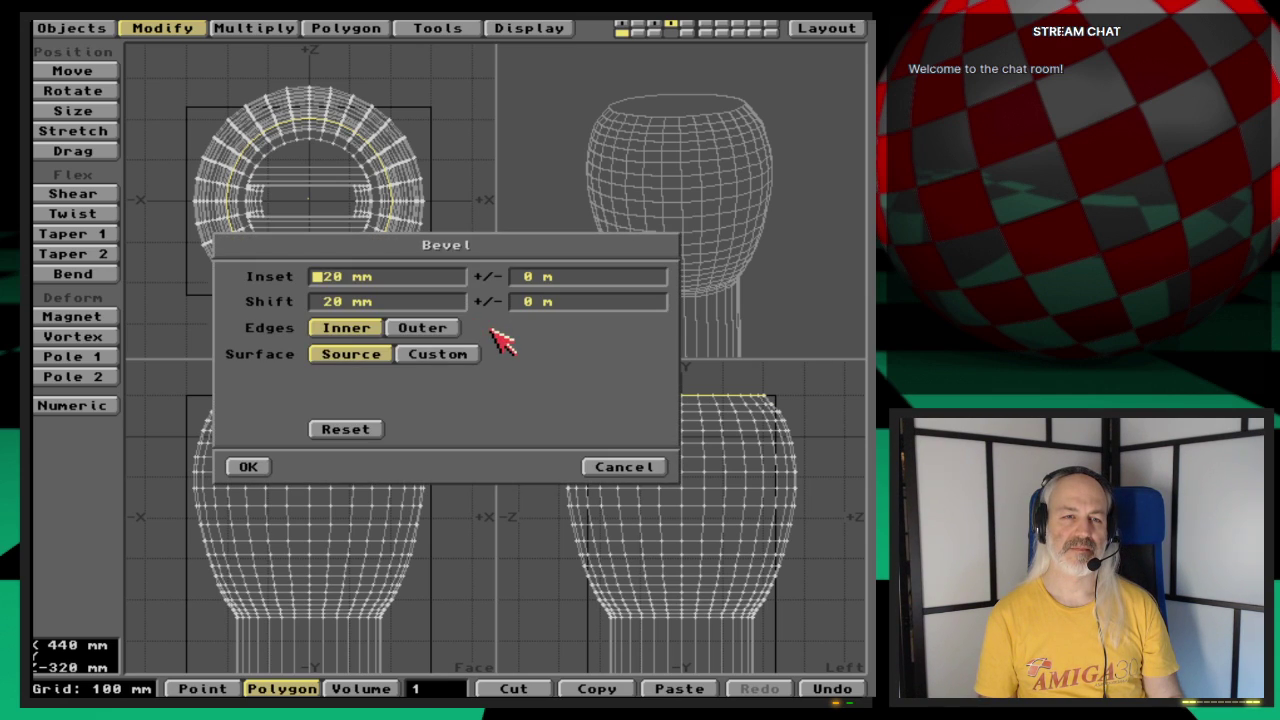
pyautogui.write('14')
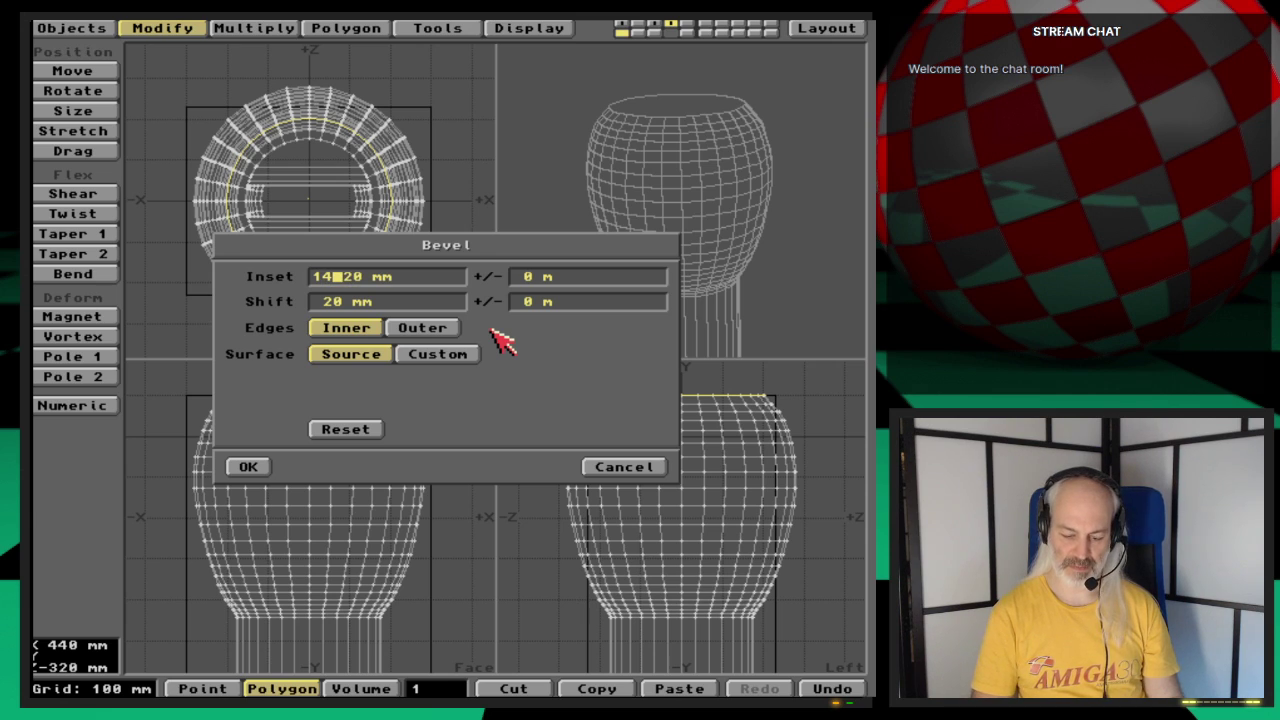
pyautogui.press('BackSpace')
pyautogui.press('BackSpace')
pyautogui.write('24')
pyautogui.press('Delete')
pyautogui.press('Delete')
pyautogui.press('Tab')
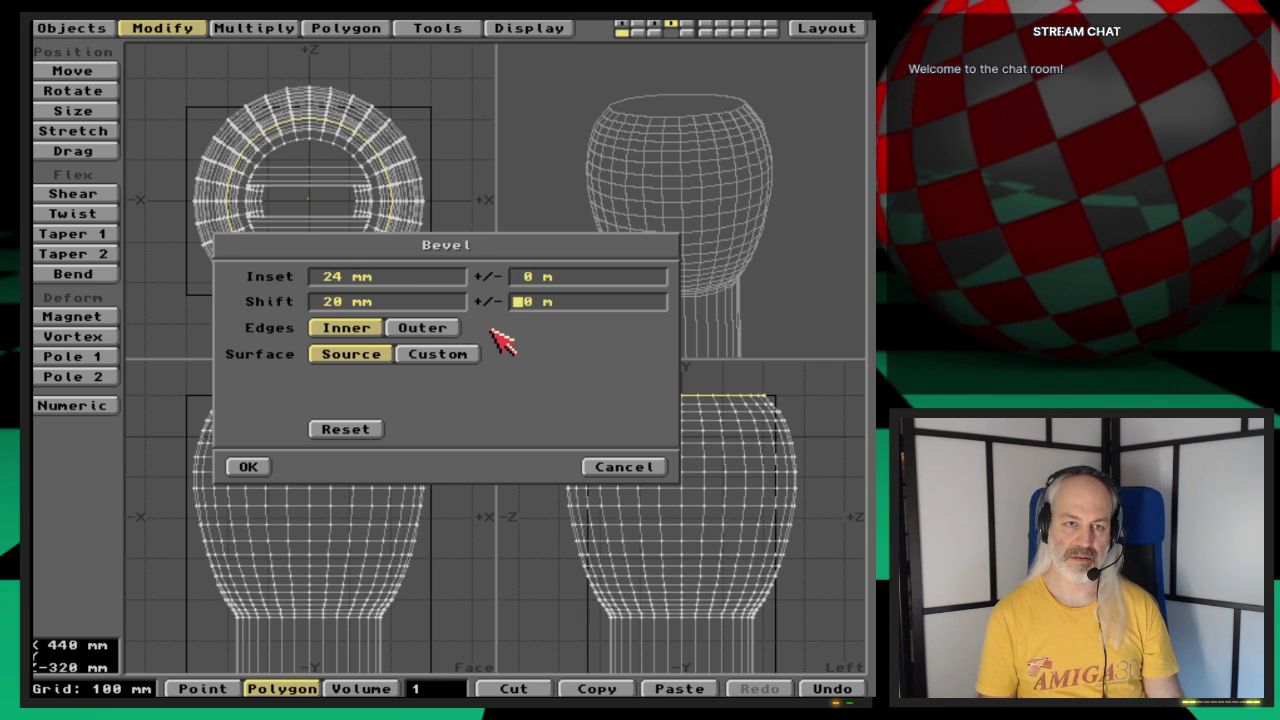
pyautogui.press('Return')
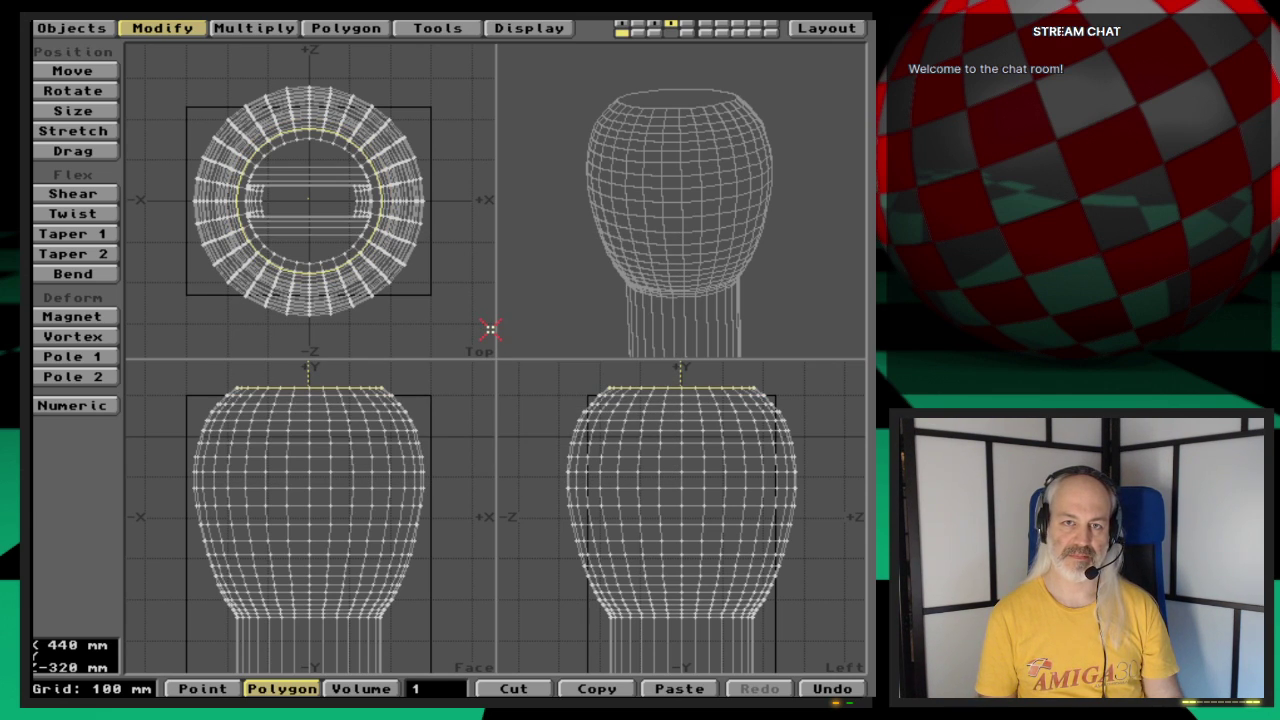
# Step: Try a bevel of the top polygon with a 28 mm inset and 20 mm shift, and undo it
pyautogui.press('b')
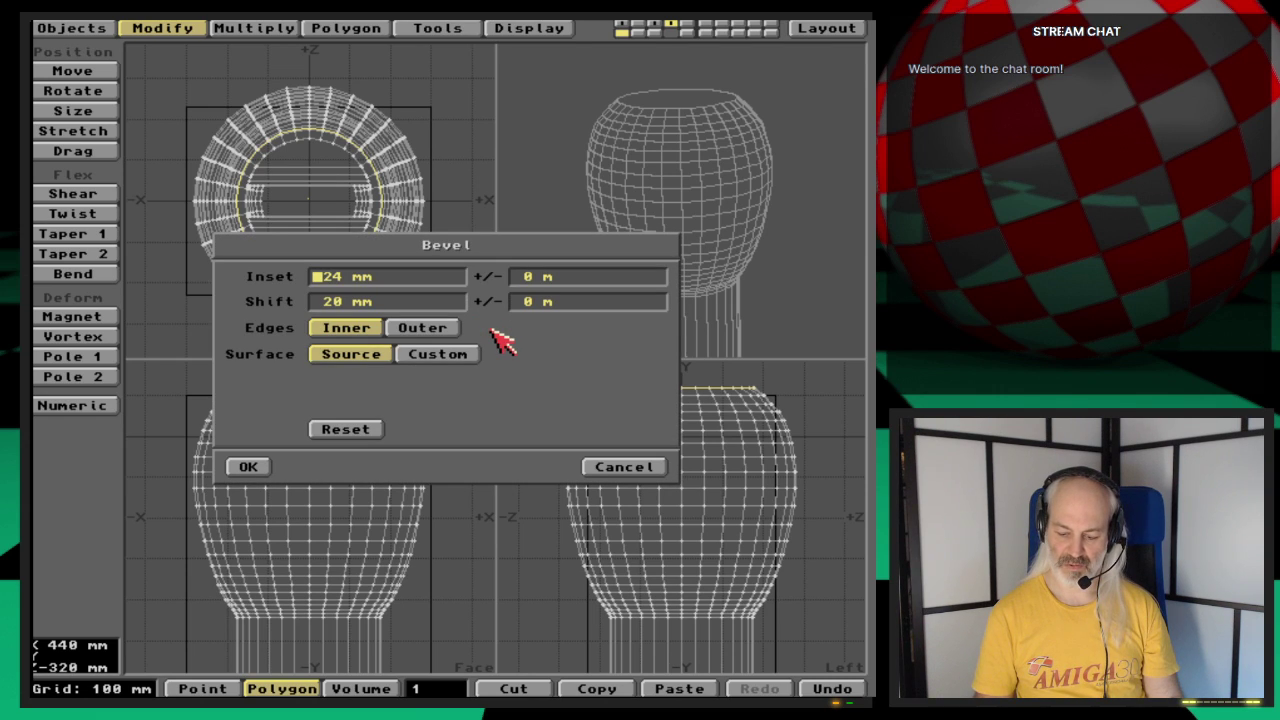
pyautogui.write('20')
pyautogui.press('Delete')
pyautogui.press('Delete')
pyautogui.press('Tab')
pyautogui.press('Tab')
pyautogui.press('Return')
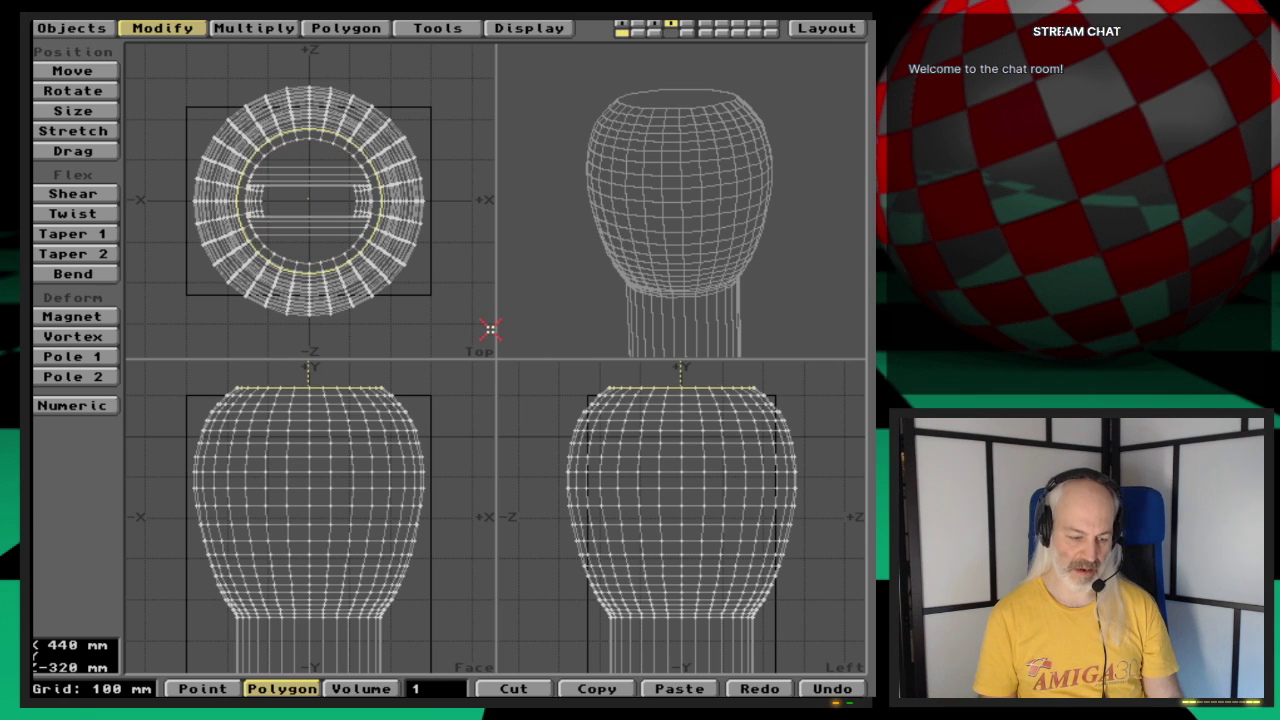
# Step: Bevel the top polygon with a 28 mm inset and the shift reduced to 15 mm
pyautogui.press('b')
pyautogui.press('Tab')
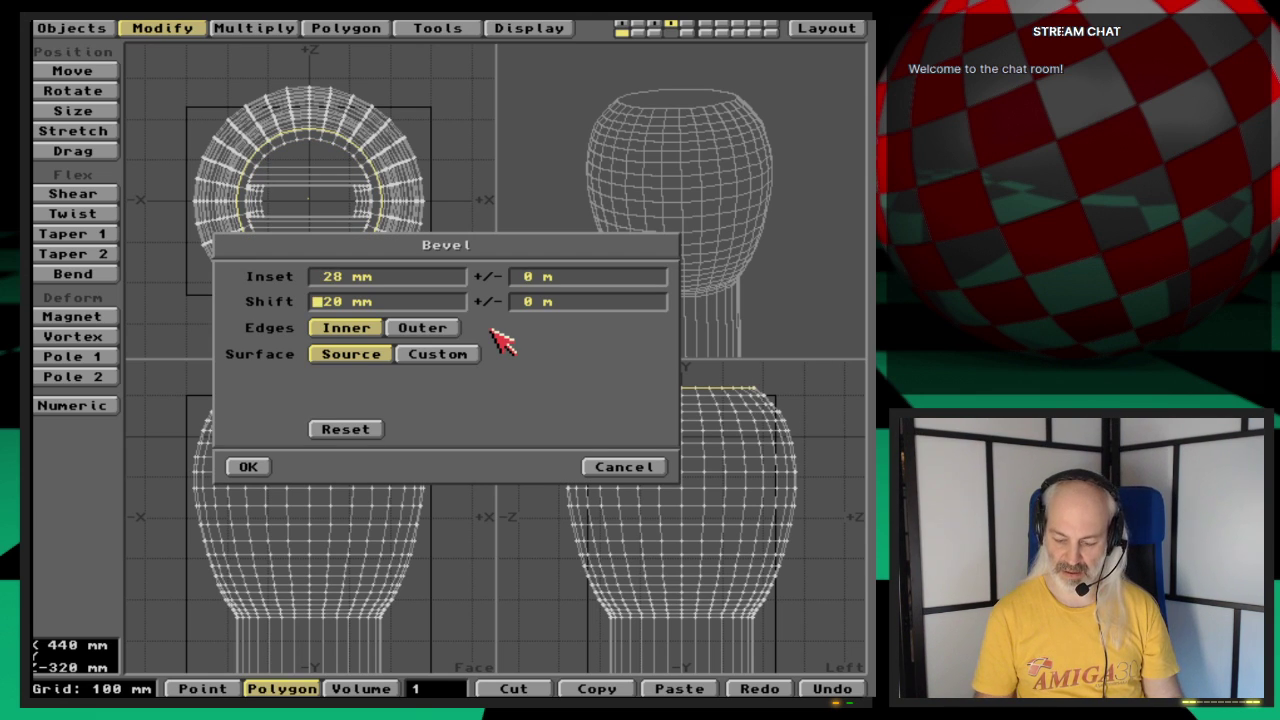
pyautogui.write('10')
pyautogui.press('Return')
pyautogui.press('Return')
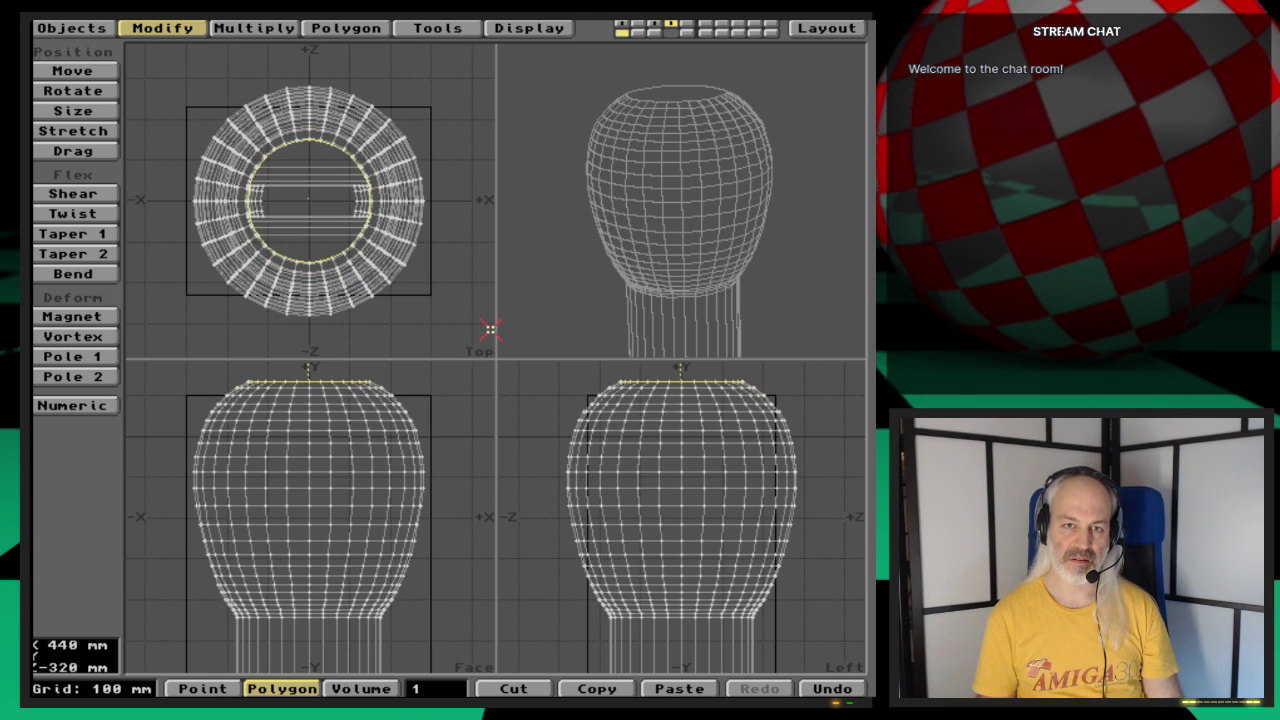
# Step: Bevel the top polygon with a 28 mm inset and the shift reduced to 10 mm
pyautogui.press('b')
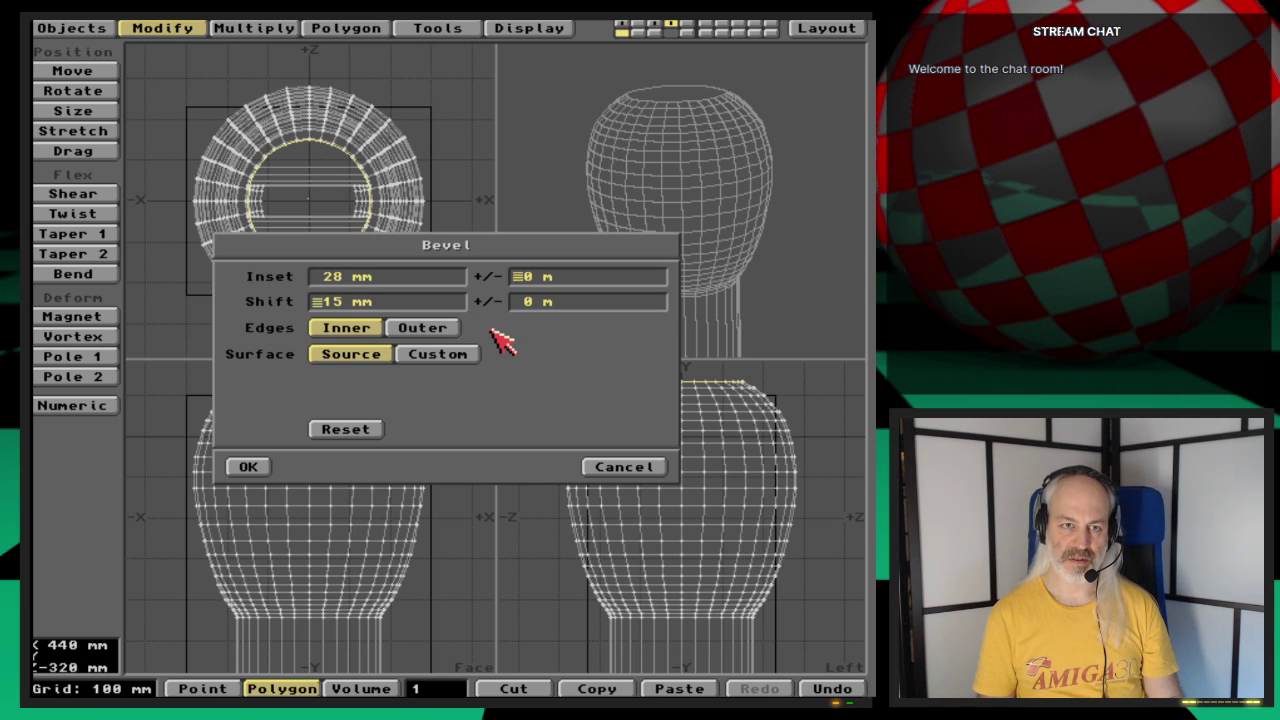
pyautogui.press('Tab')
pyautogui.write('10')
pyautogui.press('Return')
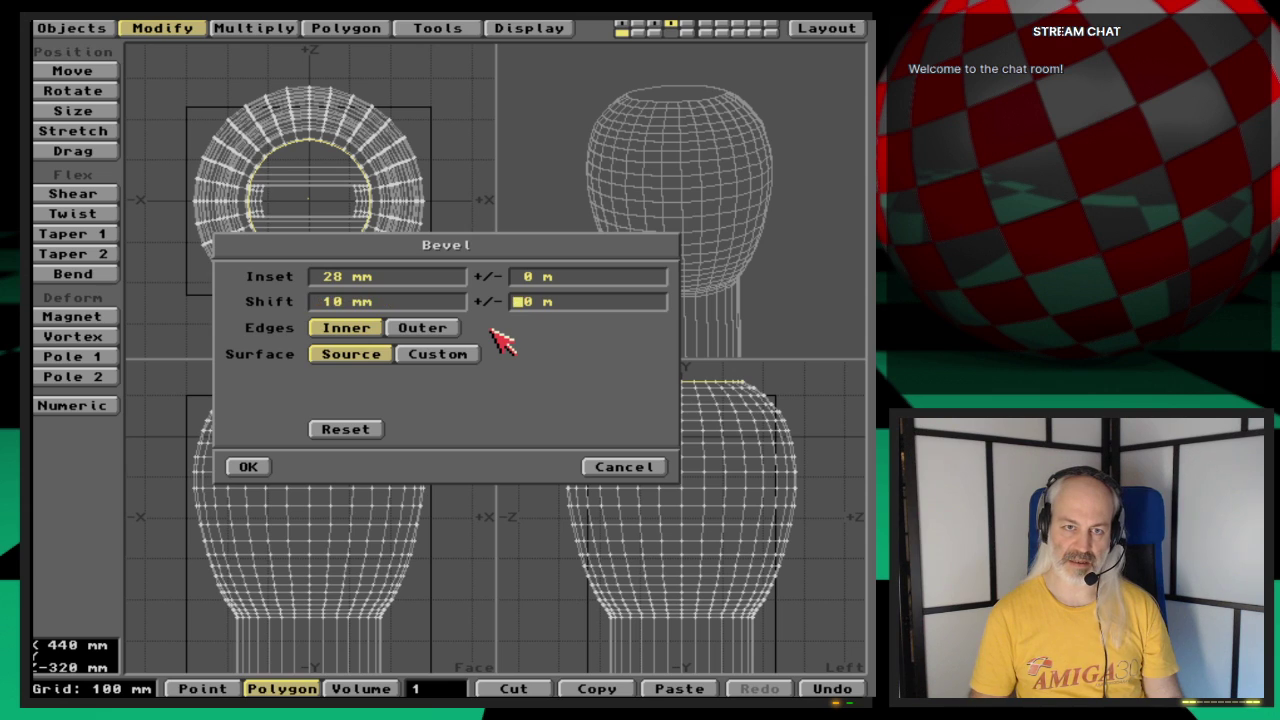
pyautogui.press('Return')
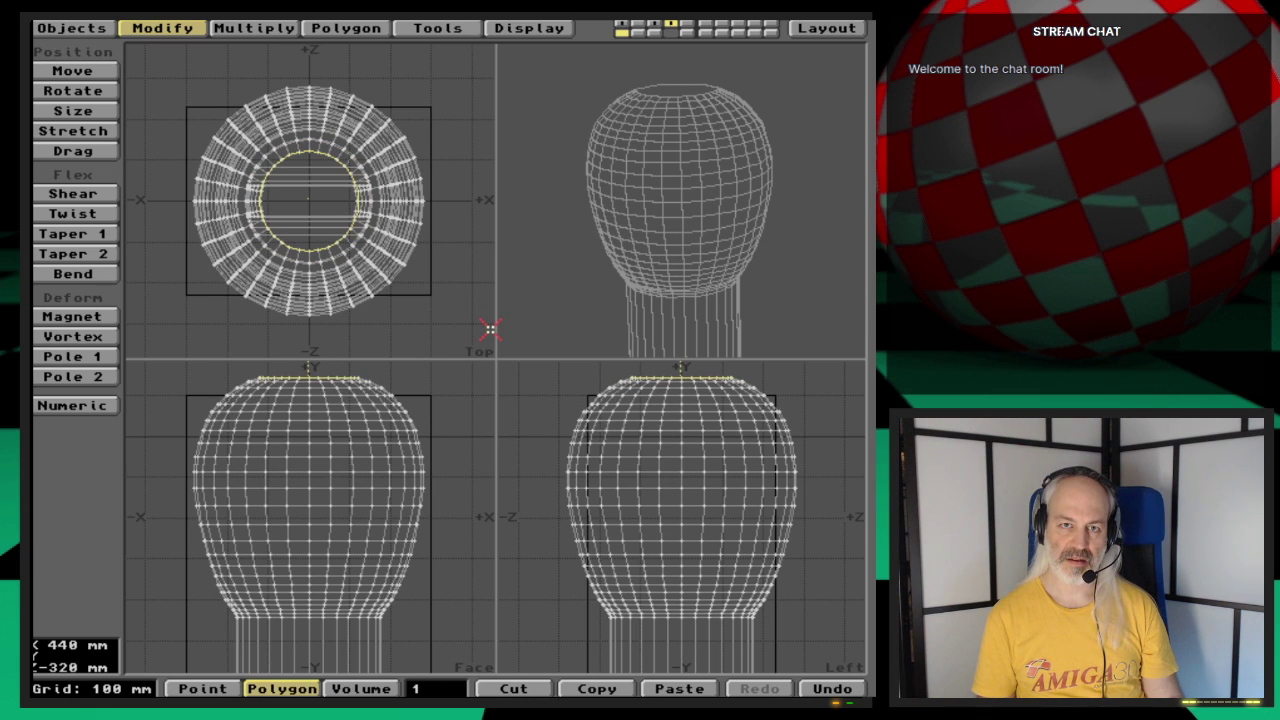
# Step: Bevel the top polygon with a 28 mm inset and 5 mm shift, and clear the polygon selection
pyautogui.press('b')
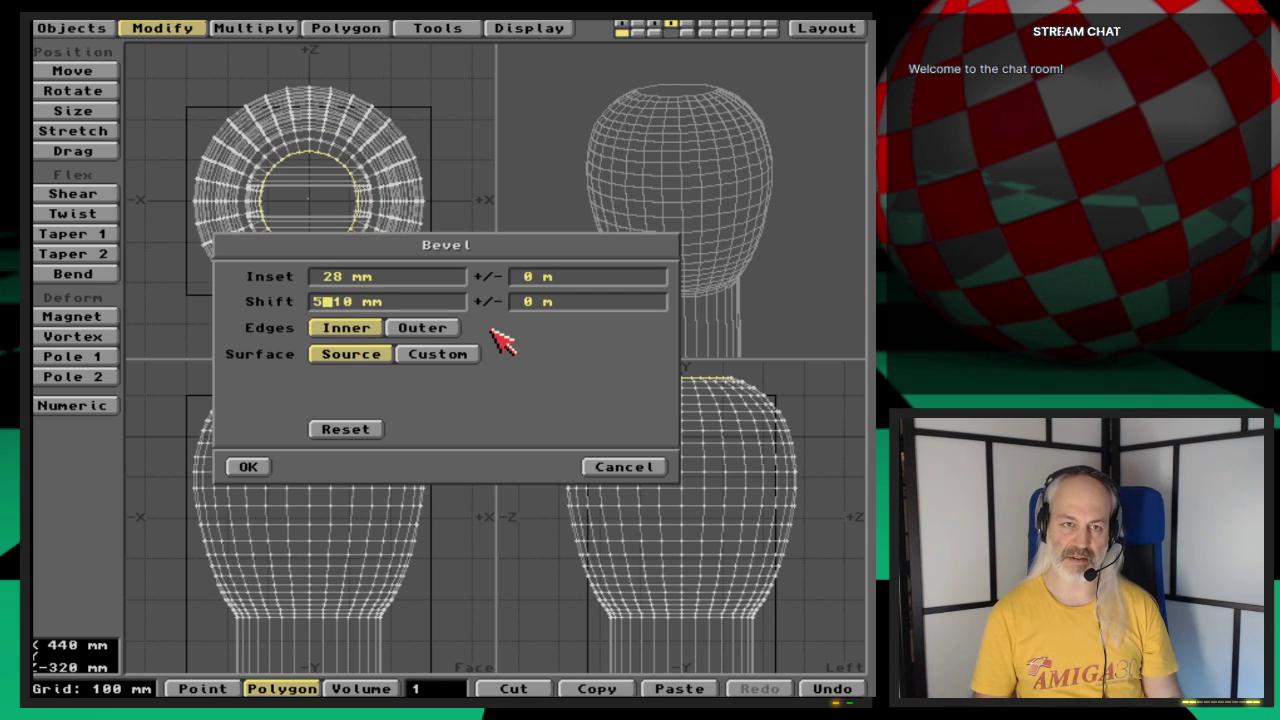
pyautogui.press('Return')
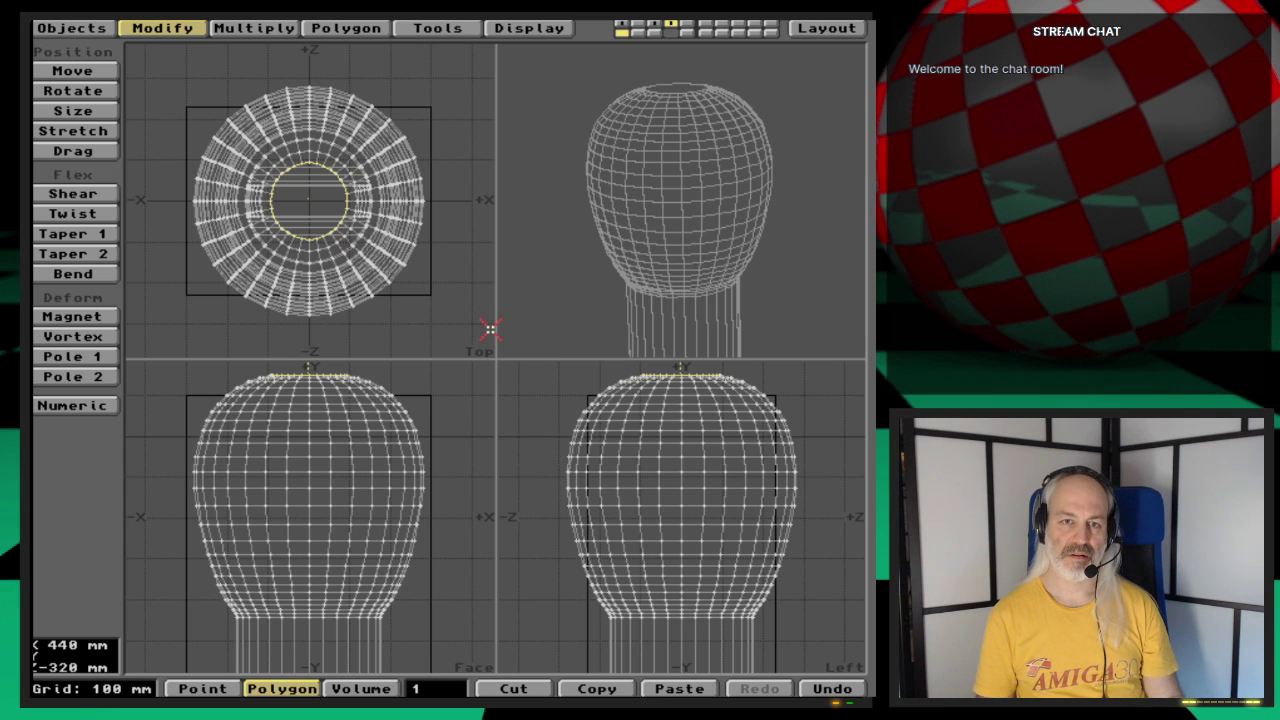
pyautogui.moveTo(686, 220); pyautogui.dragTo(680, 290)
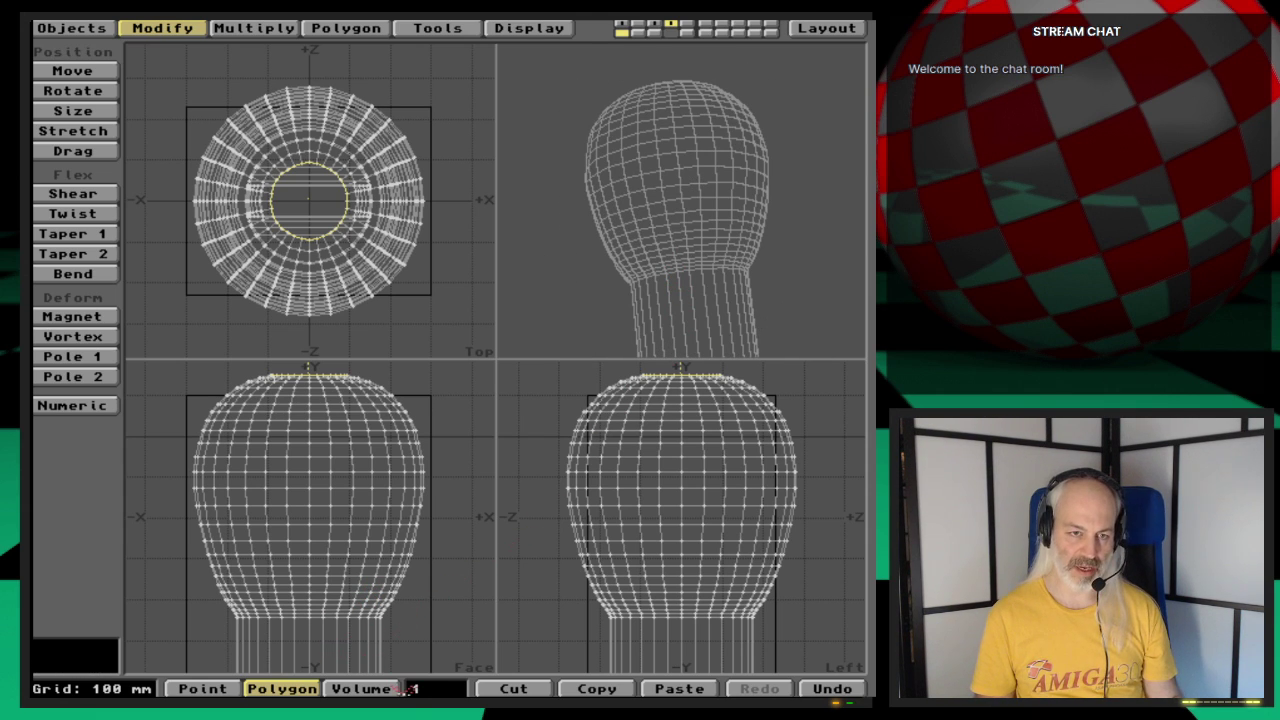
pyautogui.click(443, 690)
# Step: Examine the rounded top's profile up close and its proportions against the whole column
pyautogui.press('a')
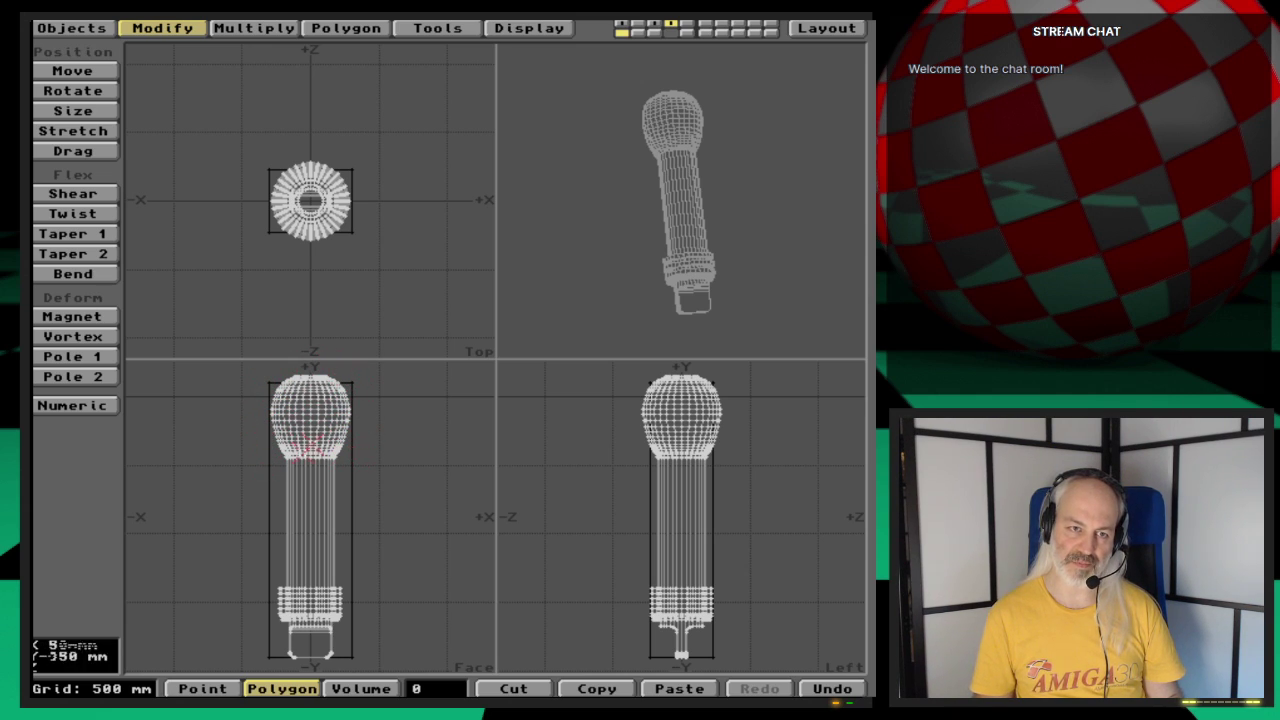
pyautogui.press('.')
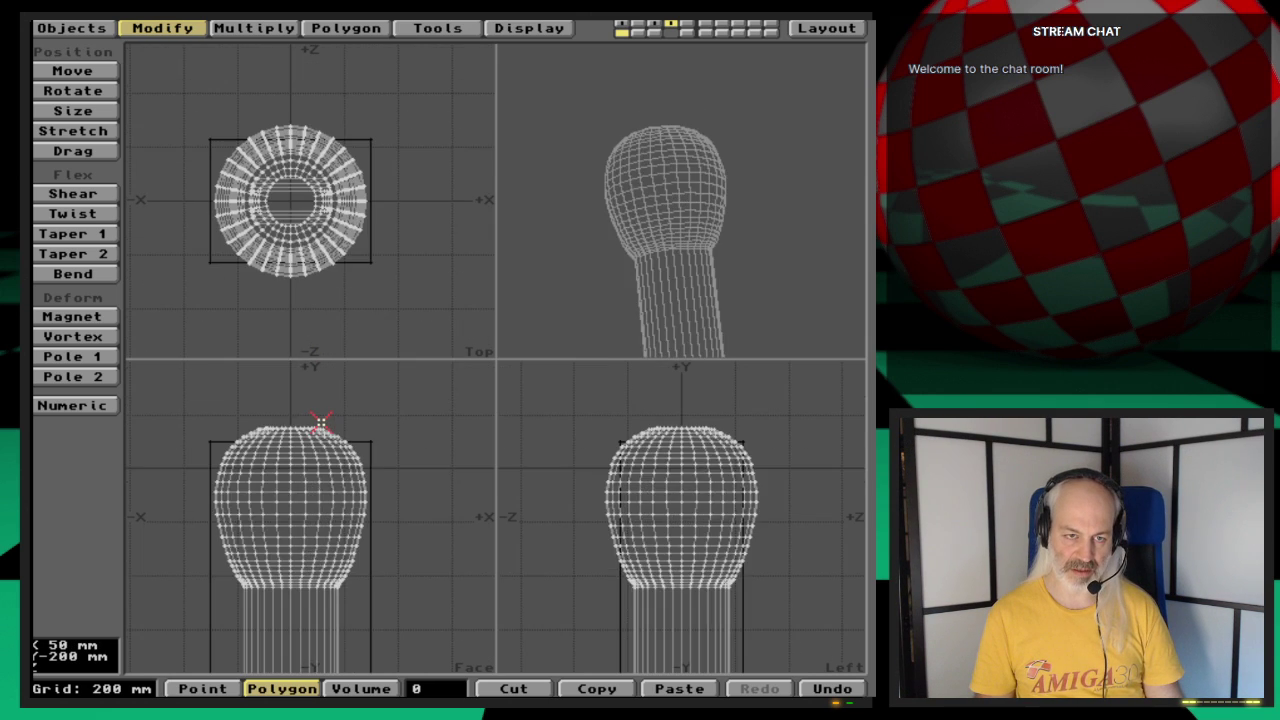
pyautogui.press('.')
pyautogui.press(',')
pyautogui.press('.')
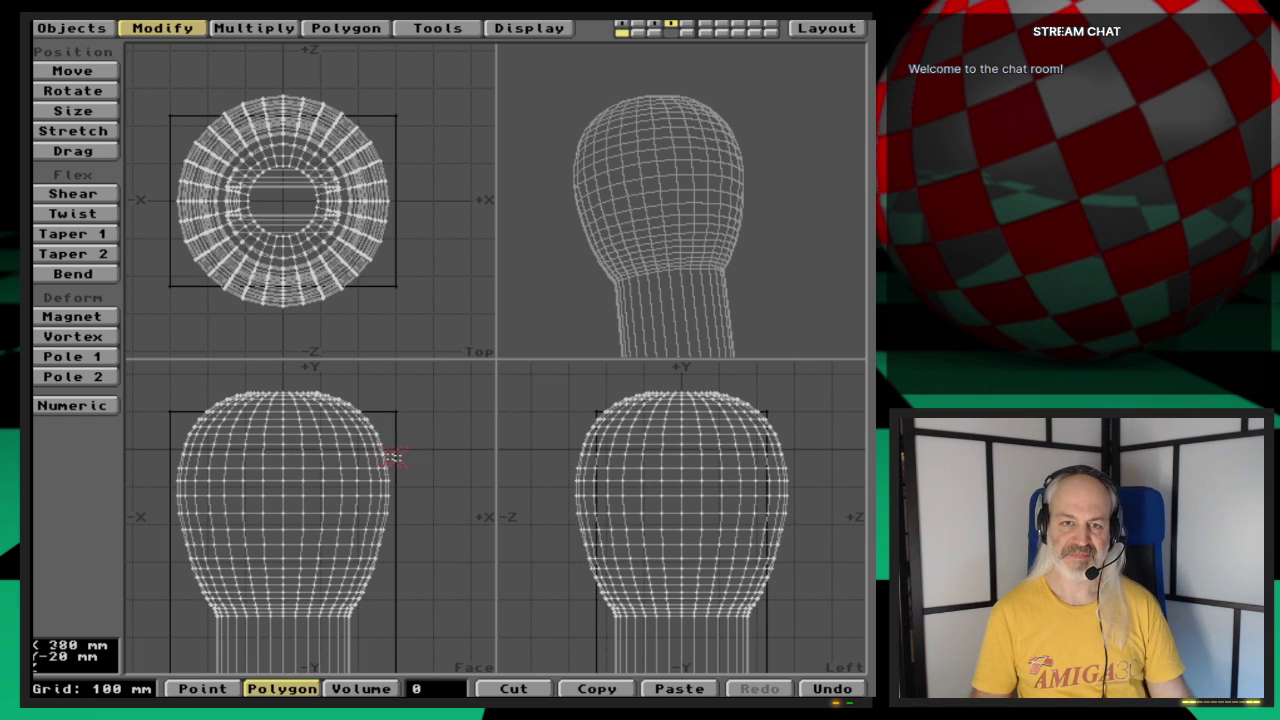
pyautogui.press(',')
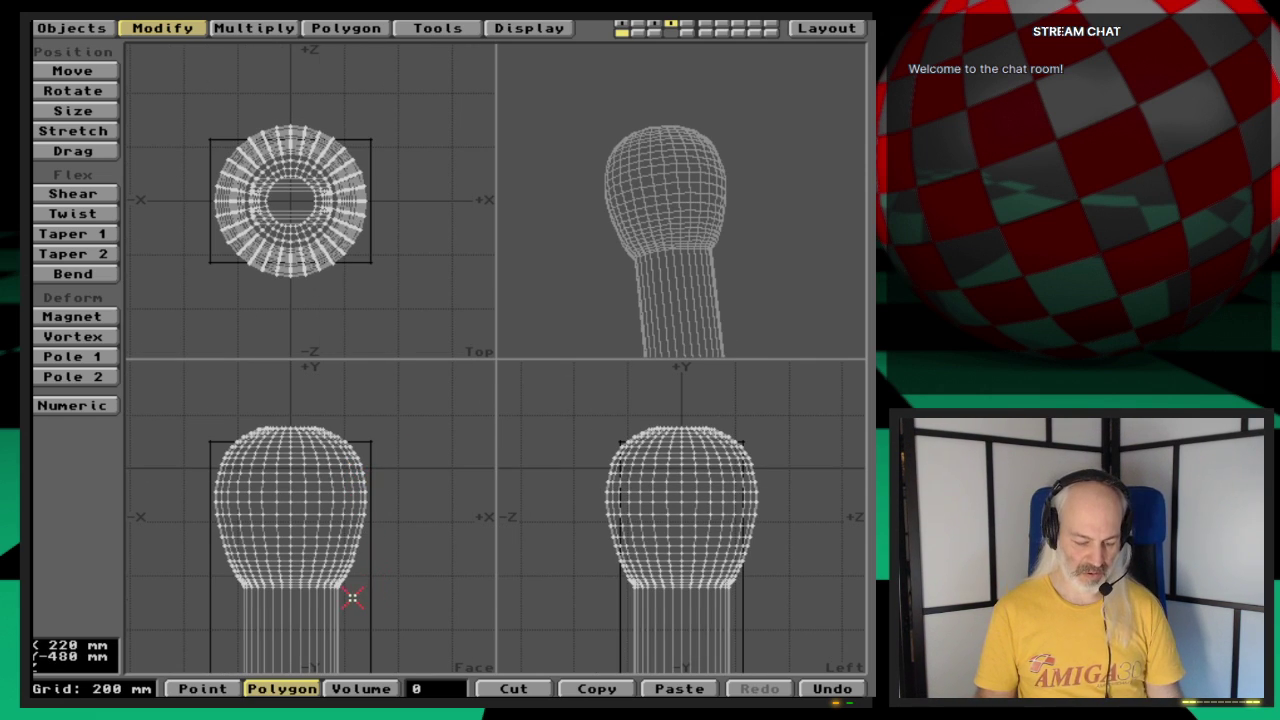
pyautogui.press('u')
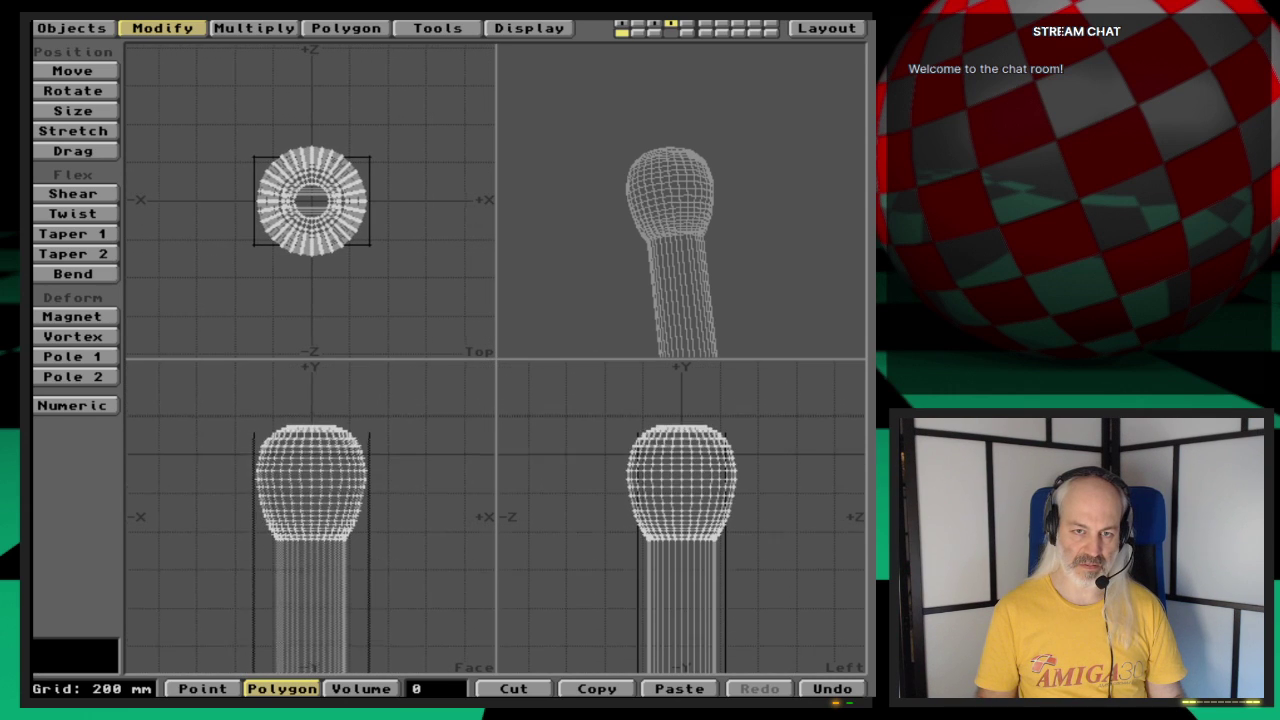
pyautogui.press('u')
pyautogui.press(',')
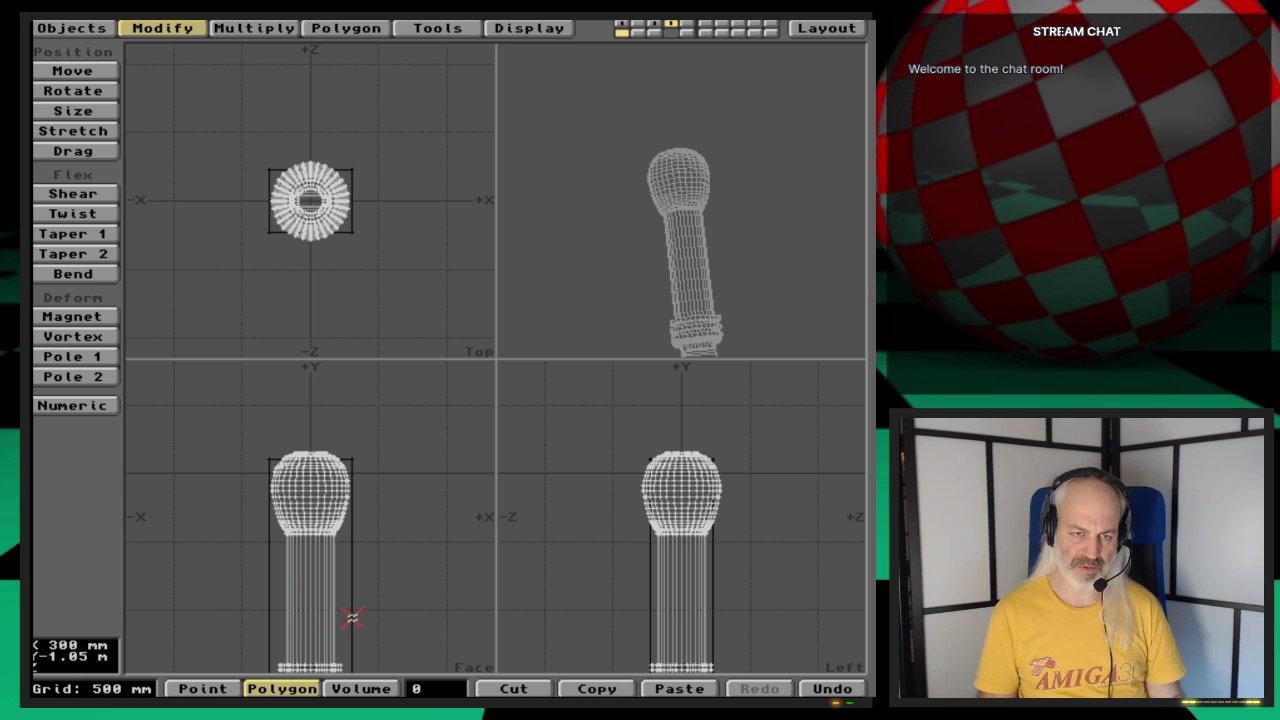
# Step: Select all polygons that use the surface FrontGear-Lower-Gold1 through the polygon statistics
pyautogui.press('w')
pyautogui.click(557, 455)
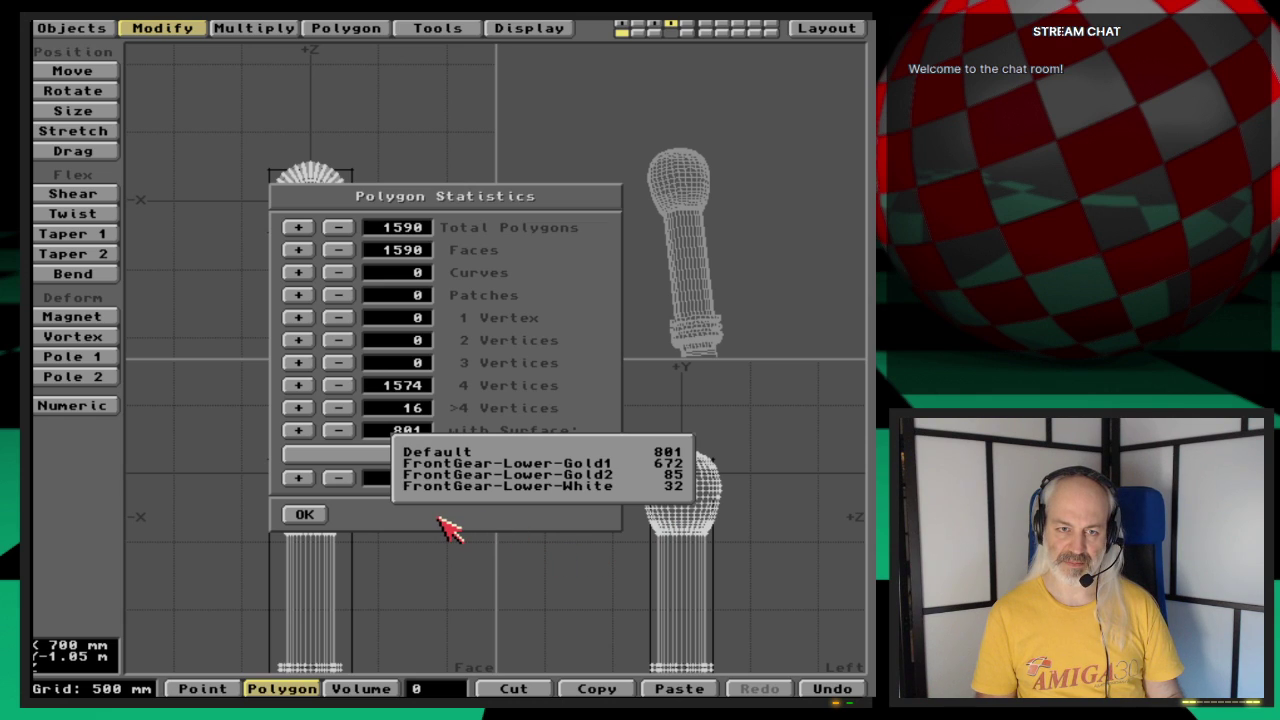
pyautogui.click(600, 466)
pyautogui.click(298, 430)
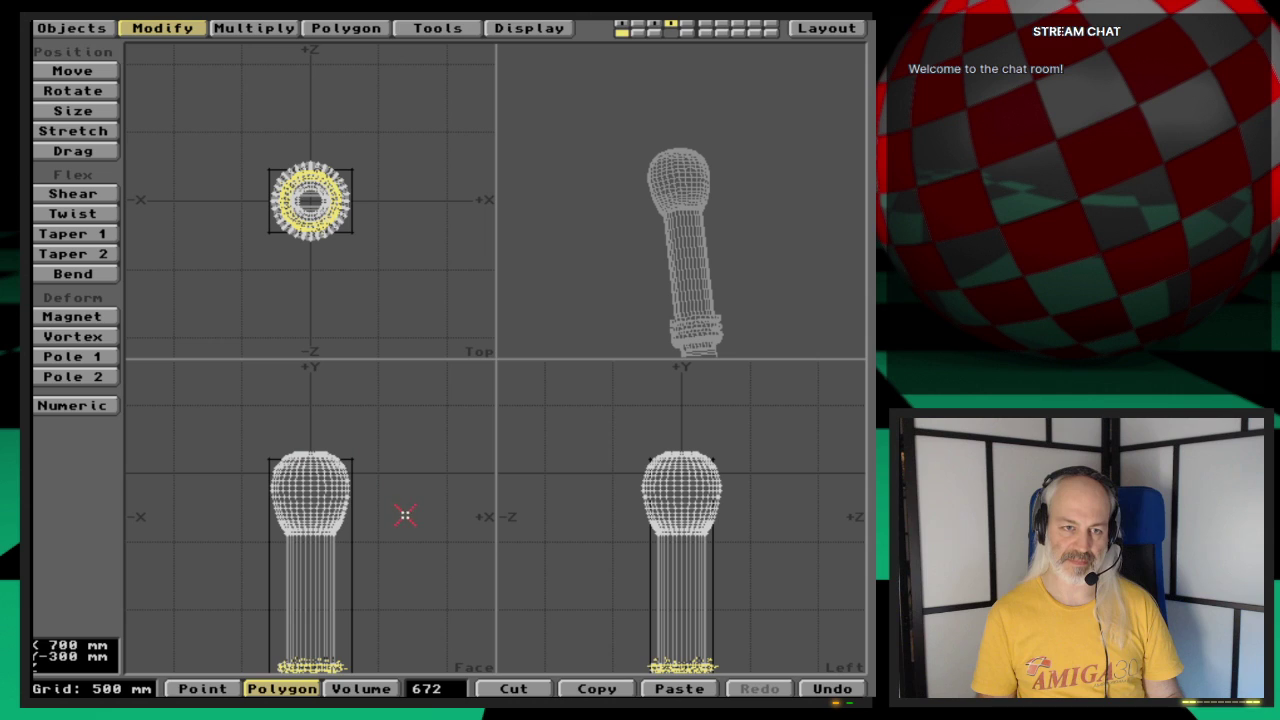
pyautogui.keyDown('alt'); pyautogui.moveTo(408, 605); pyautogui.dragTo(411, 586); pyautogui.keyUp('alt')
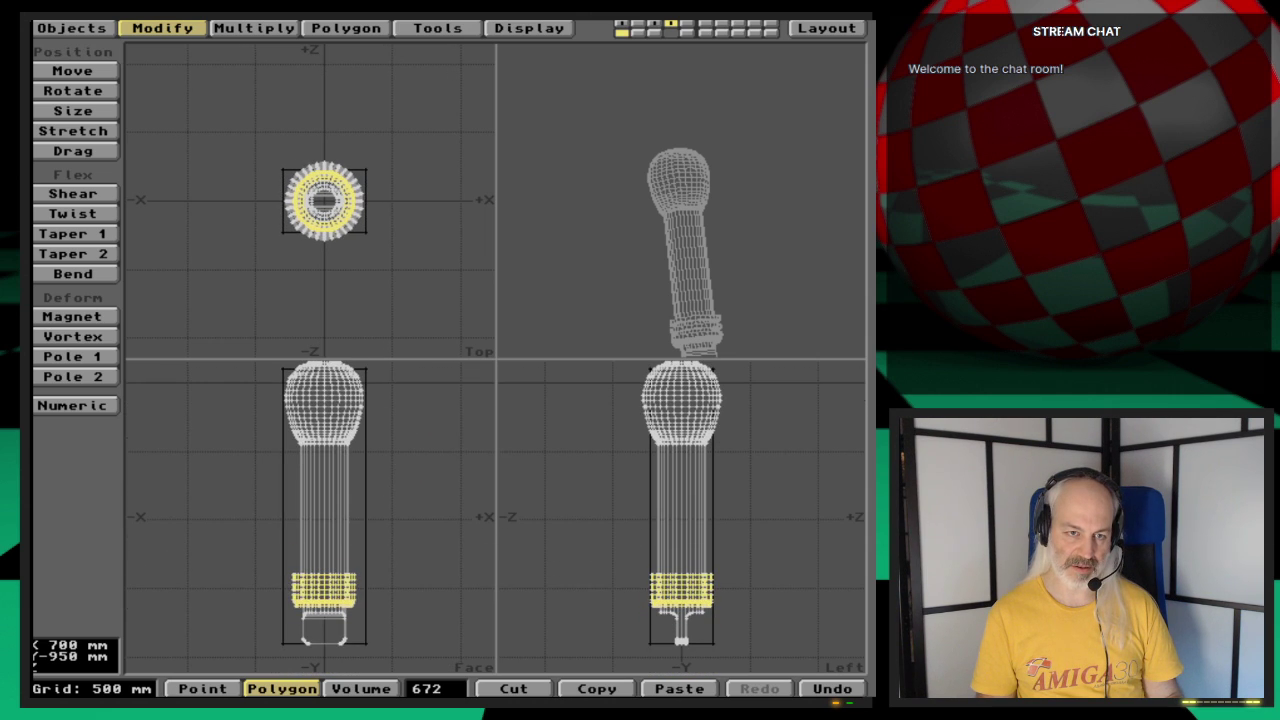
pyautogui.press('q')
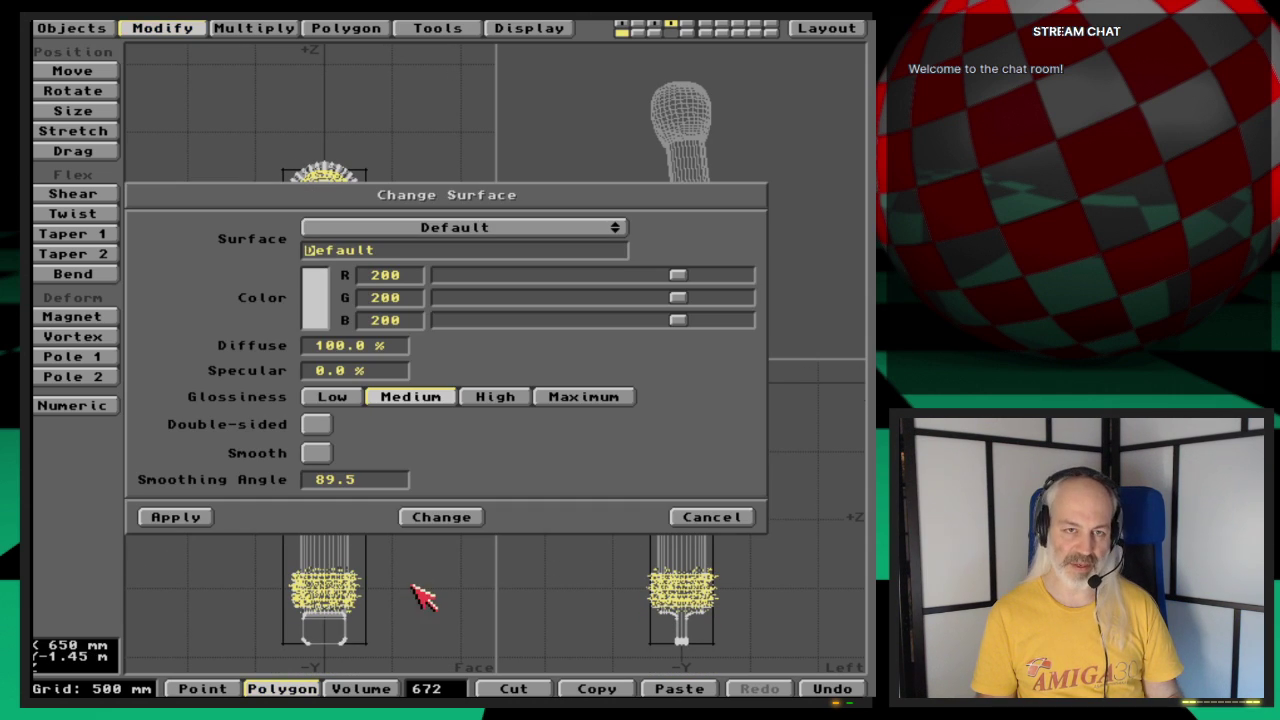
pyautogui.click(523, 228)
pyautogui.click(523, 229)
pyautogui.click(697, 514)
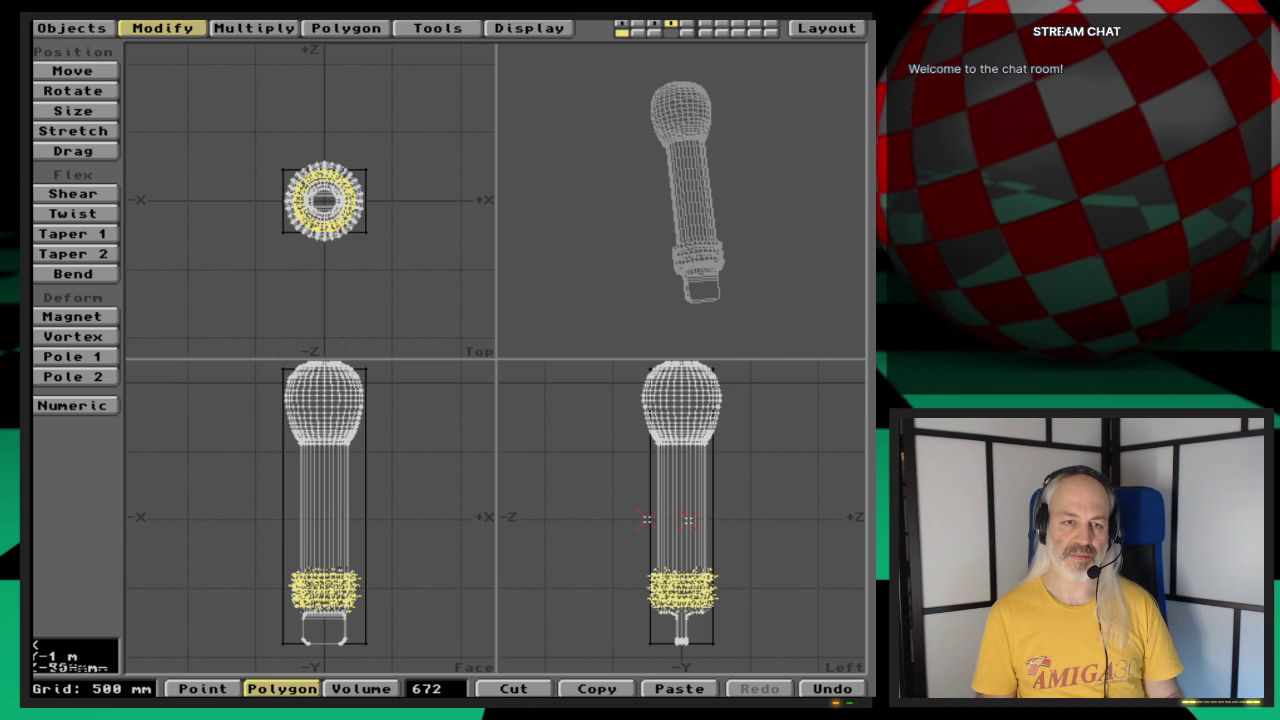
# Step: Give the FrontGear-Lower-Gold1 collar polygons a copy of that surface named RightGear-Lower-Gold1, and cut them from the layer
pyautogui.press('w')
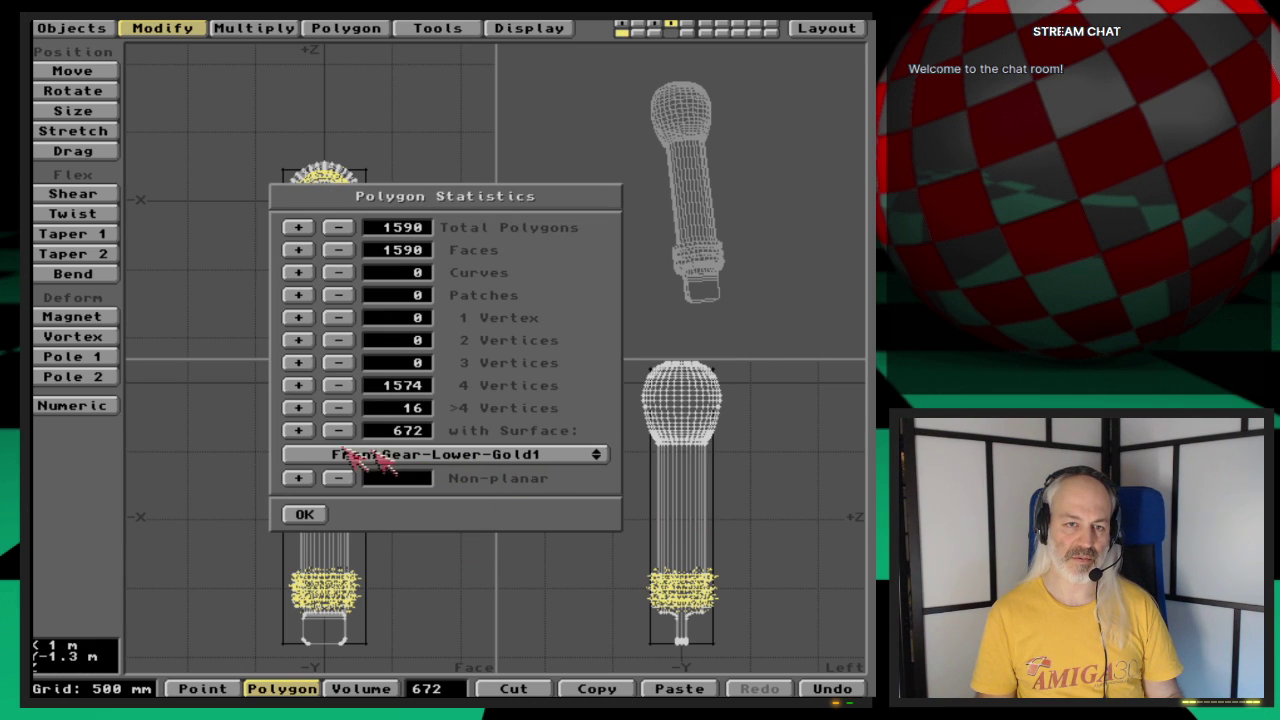
pyautogui.click(300, 430)
pyautogui.press('q')
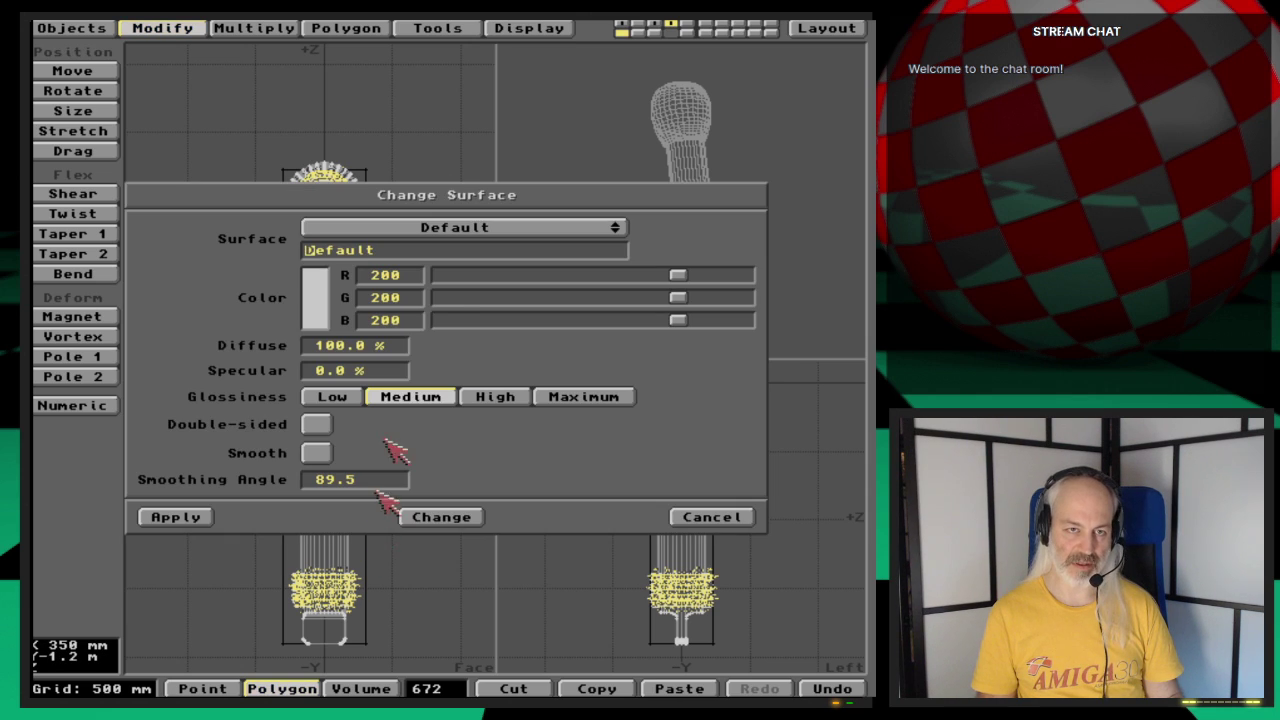
pyautogui.click(518, 229)
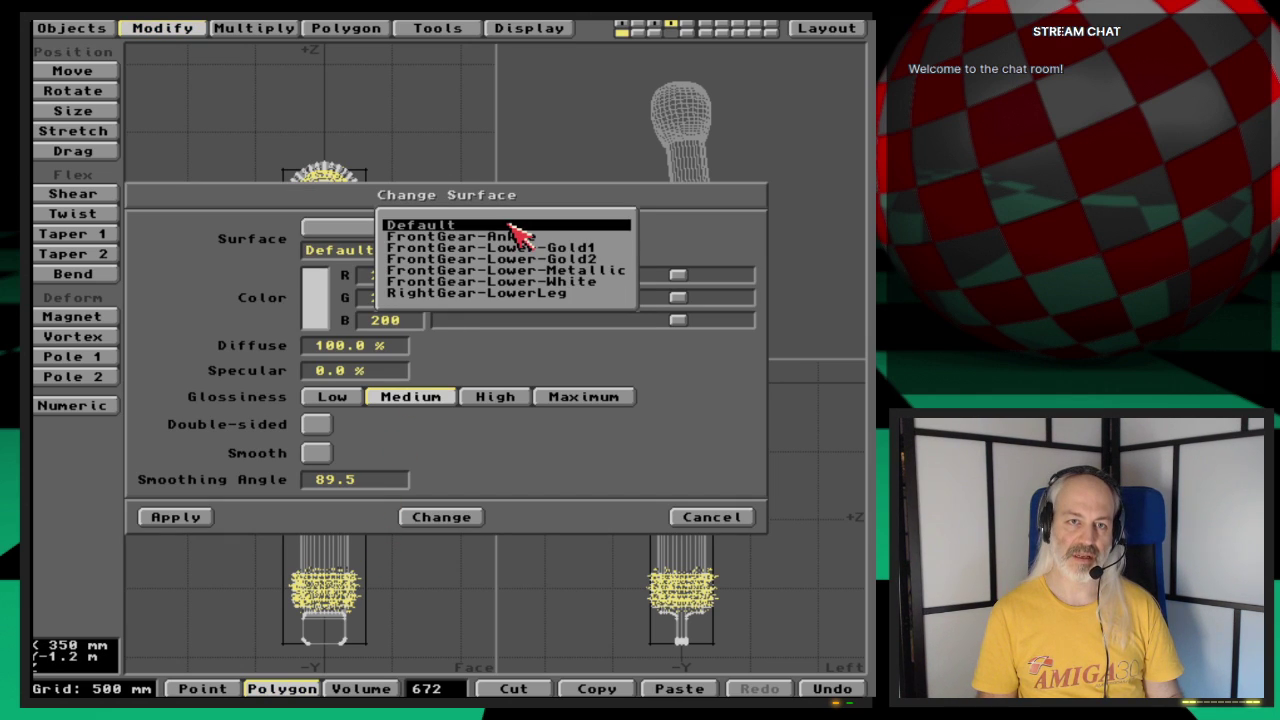
pyautogui.click(600, 255)
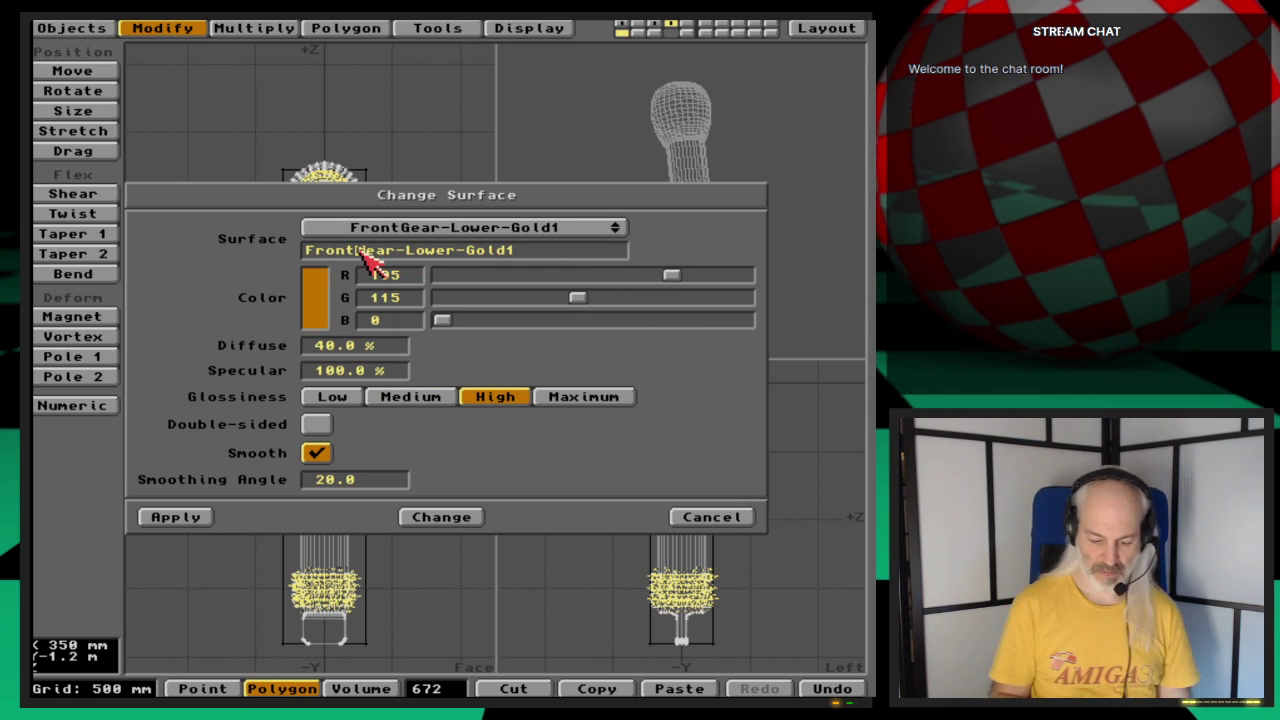
pyautogui.press('BackSpace')
pyautogui.press('BackSpace')
pyautogui.press('BackSpace')
pyautogui.press('BackSpace')
pyautogui.press('BackSpace')
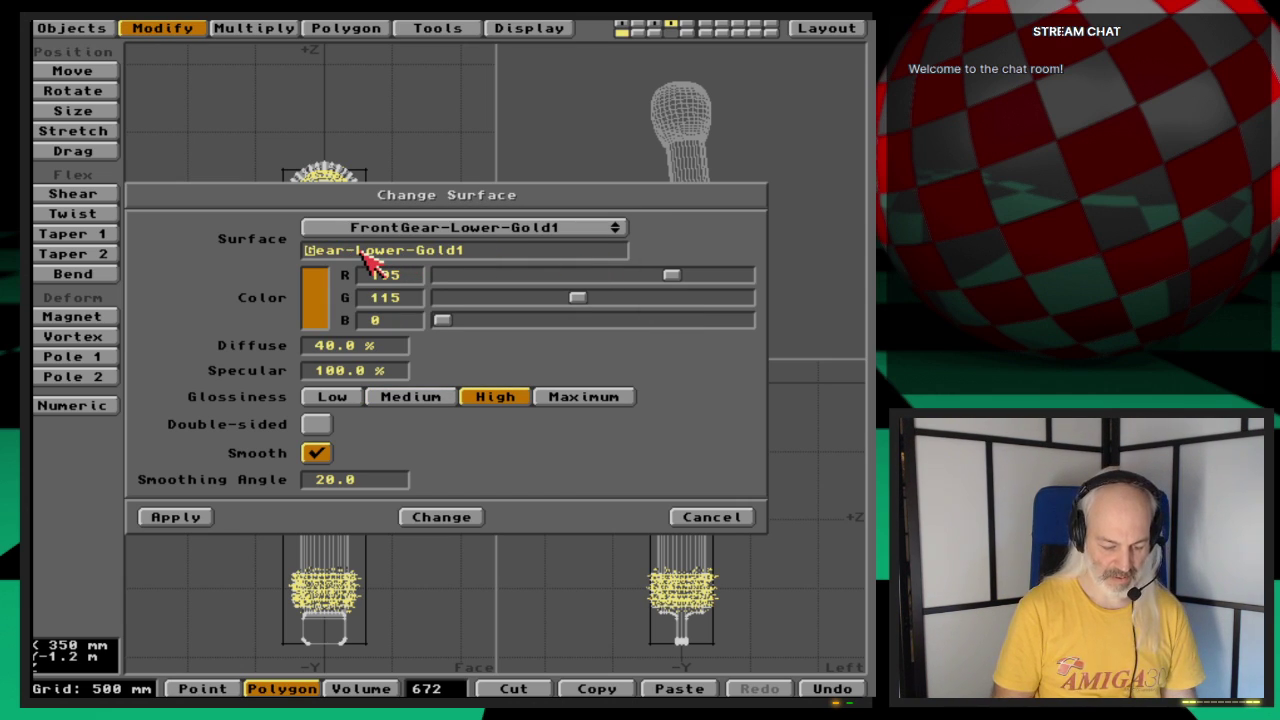
pyautogui.write('Right')
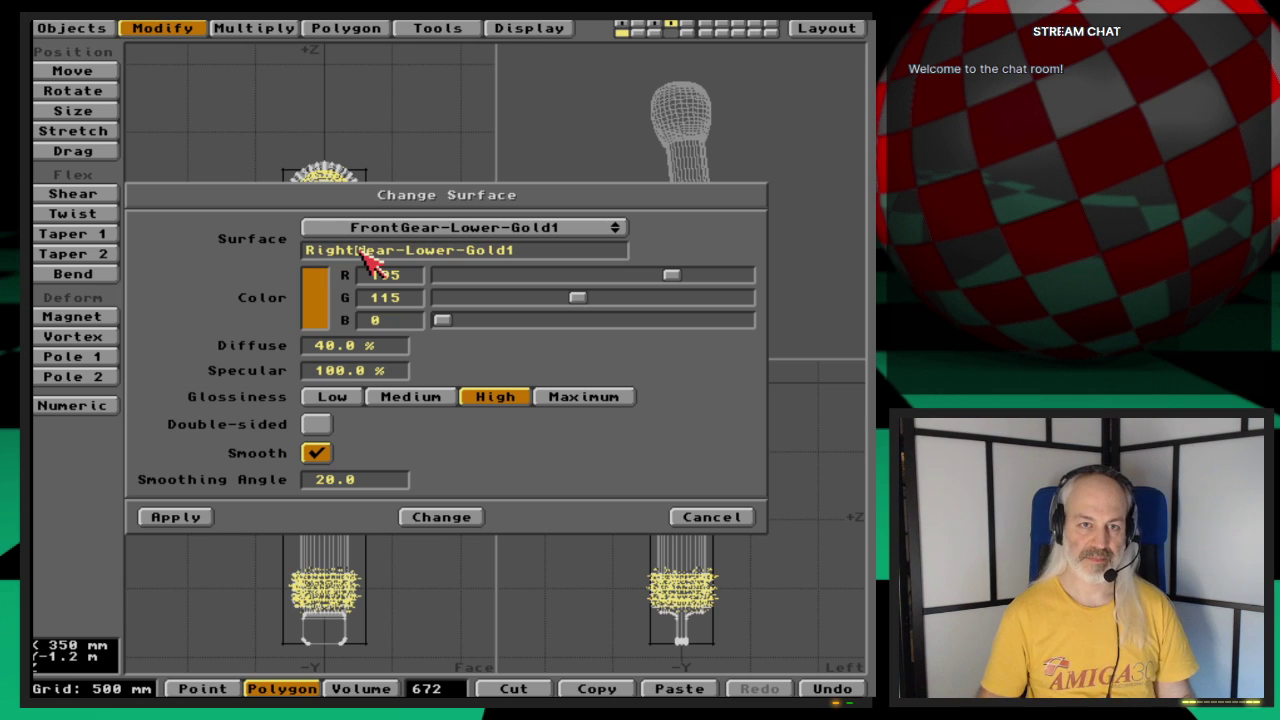
pyautogui.click(182, 516)
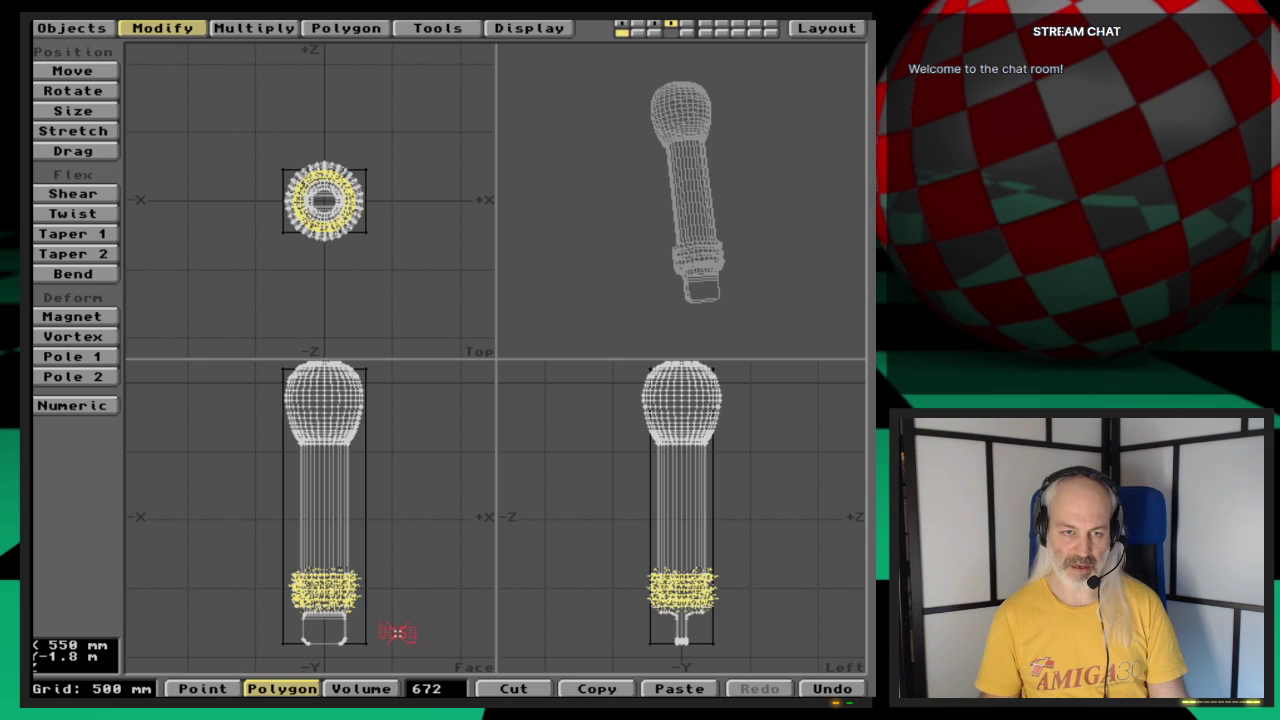
pyautogui.press('x')
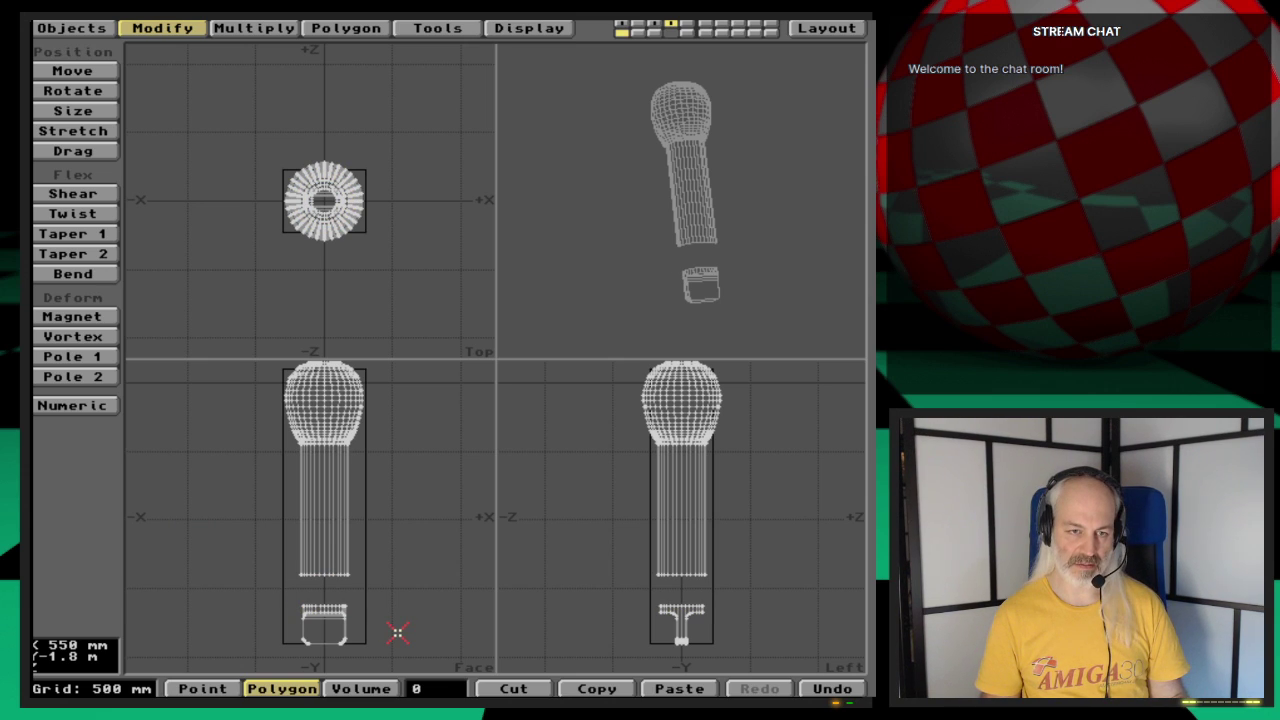
# Step: Select all polygons that use the surface FrontGear-Lower-Gold2 through the polygon statistics
pyautogui.press('w')
pyautogui.click(534, 455)
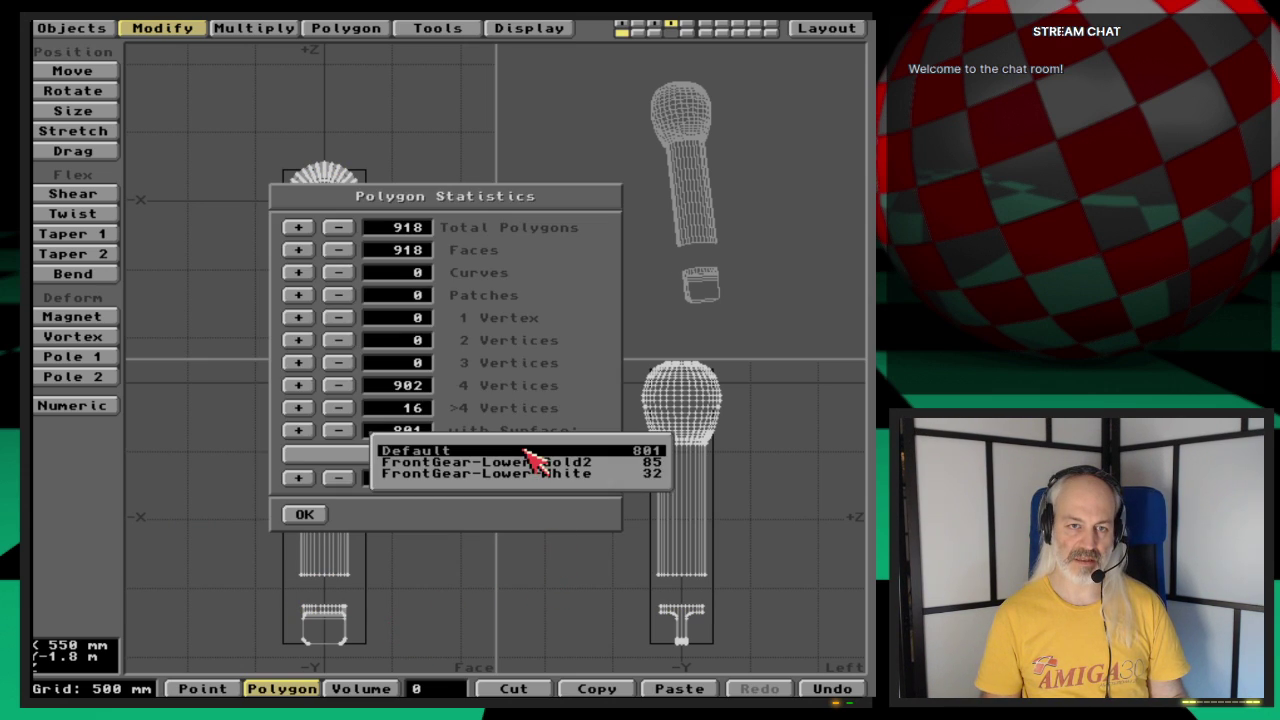
pyautogui.click(618, 462)
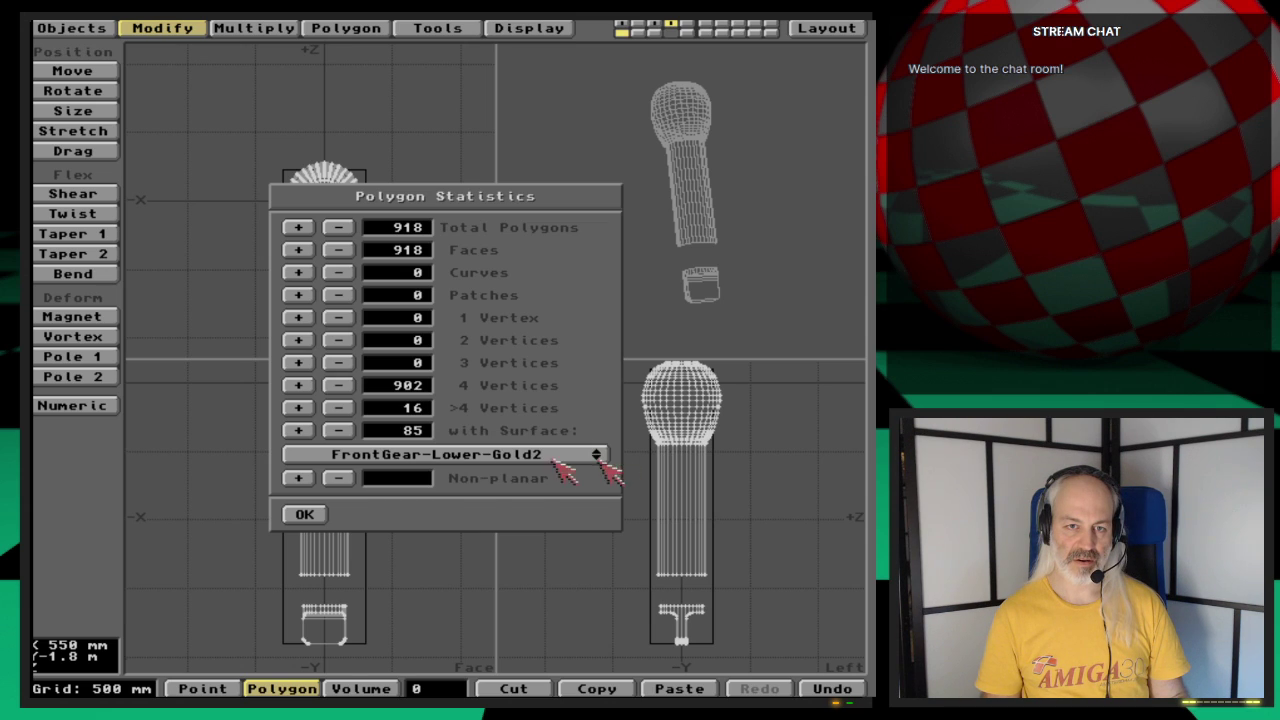
pyautogui.click(298, 430)
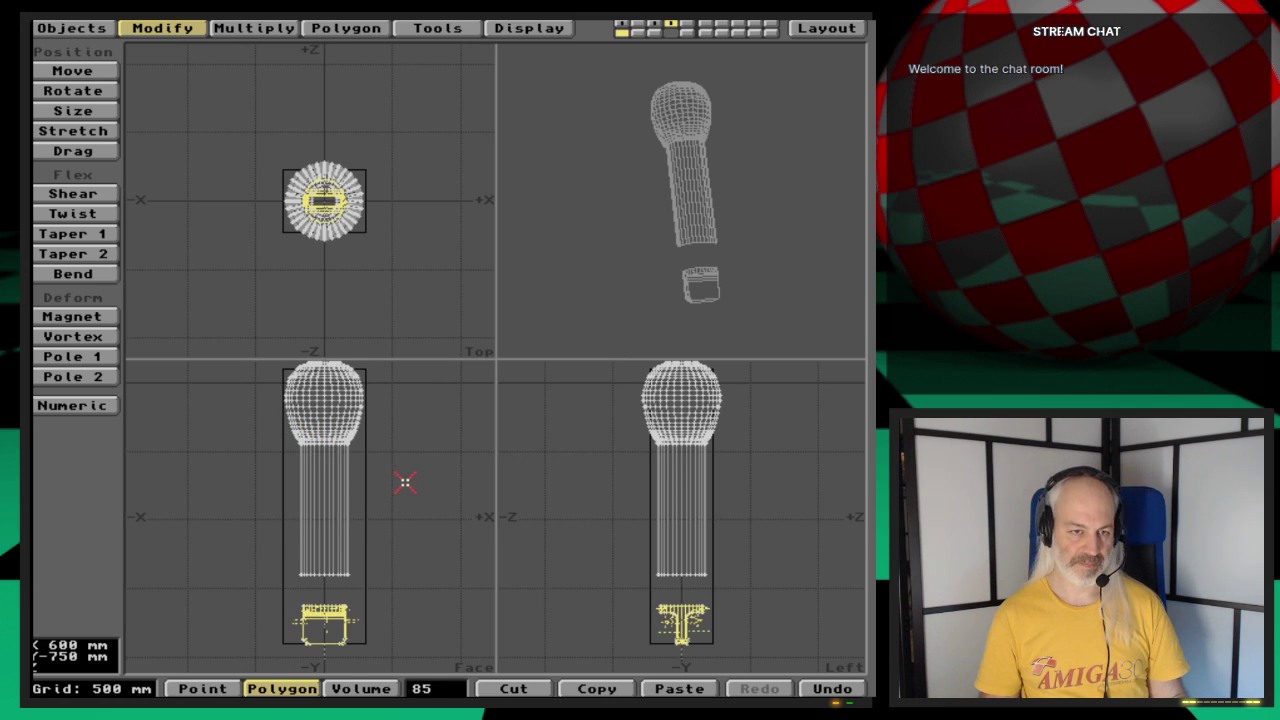
# Step: Give the selected bottom bracket polygons a copy of FrontGear-Lower-Gold2 named RightGear-Lower-Gold2, and cut them from the layer
pyautogui.press('q')
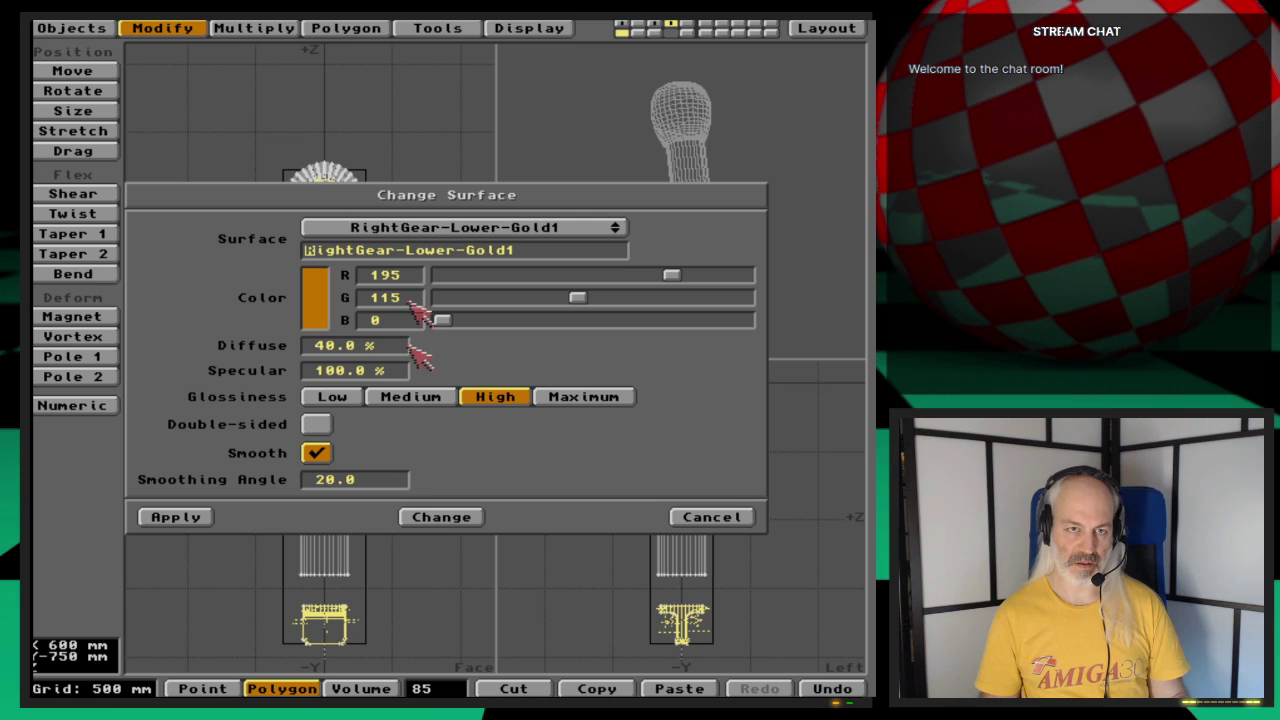
pyautogui.click(468, 230)
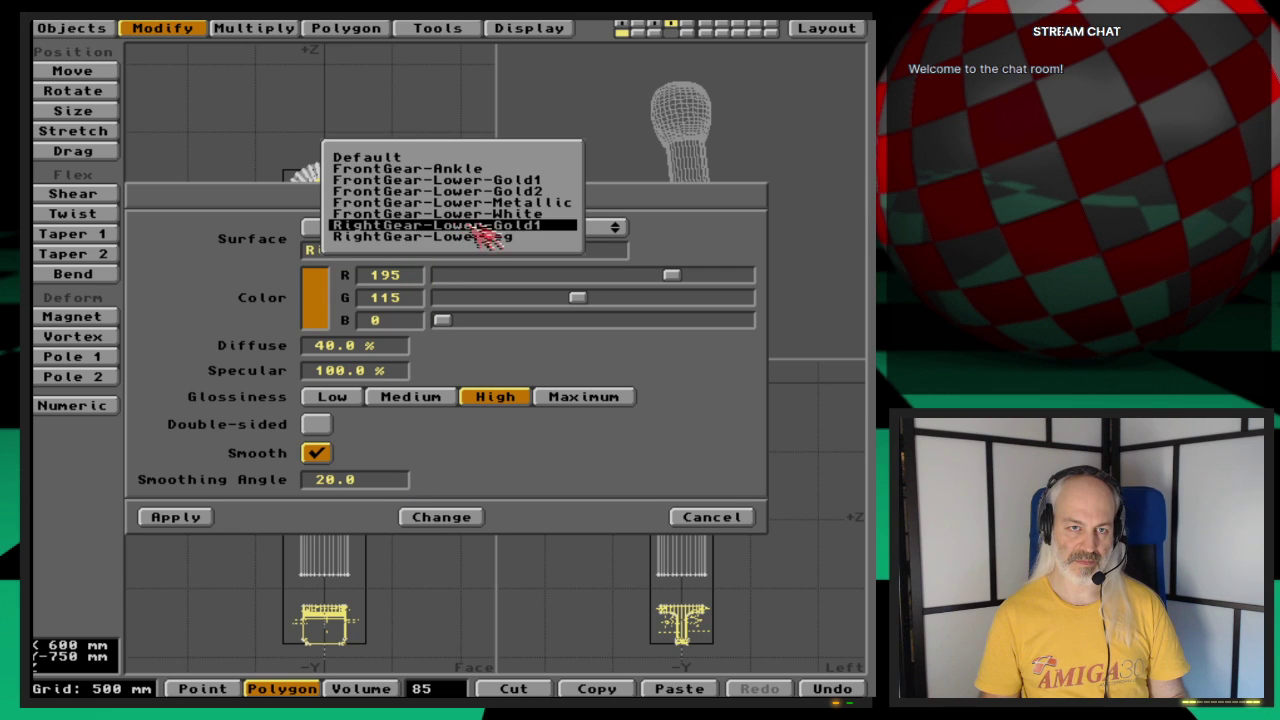
pyautogui.click(540, 191)
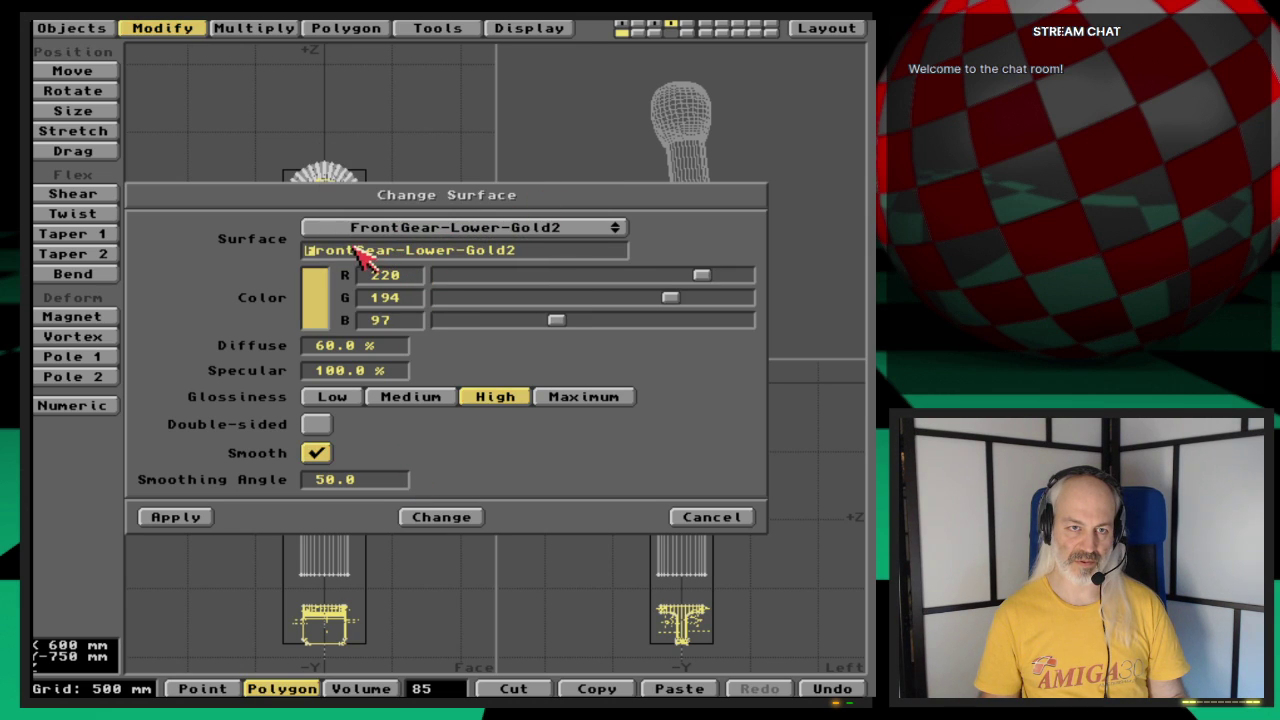
pyautogui.press('Delete')
pyautogui.press('Delete')
pyautogui.press('Delete')
pyautogui.press('Delete')
pyautogui.press('Delete')
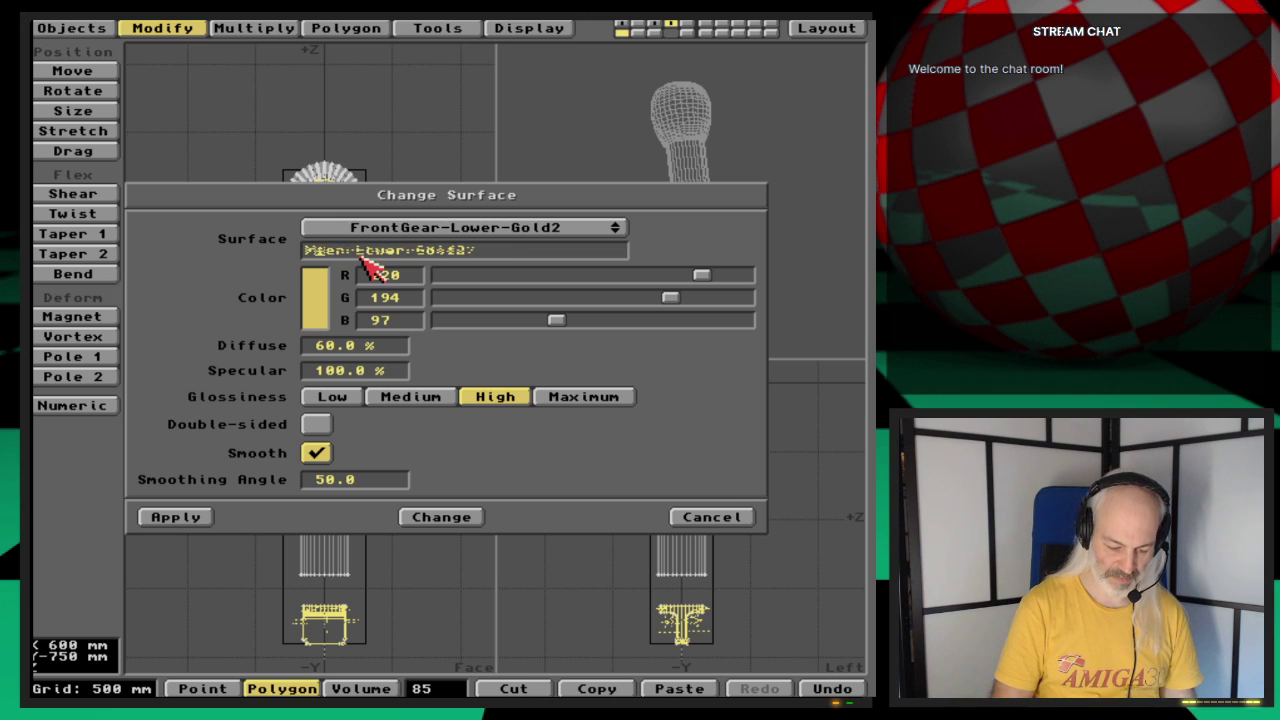
pyautogui.write('Right')
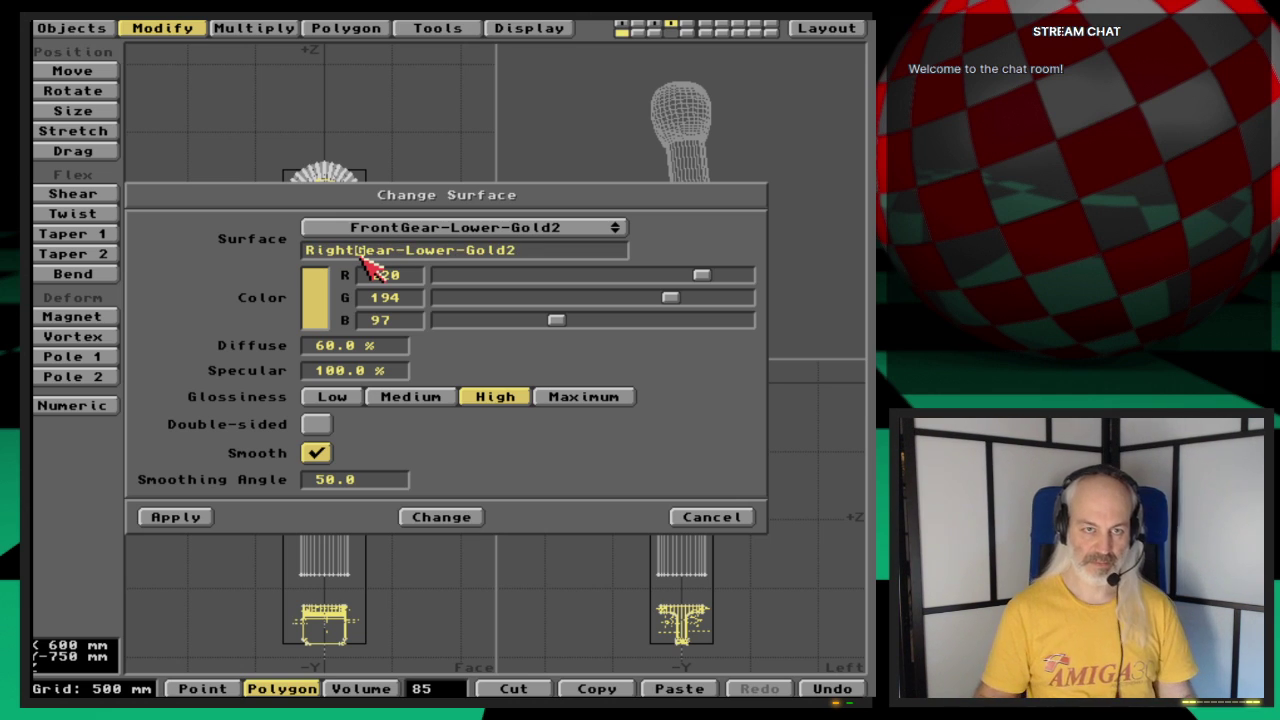
pyautogui.click(199, 518)
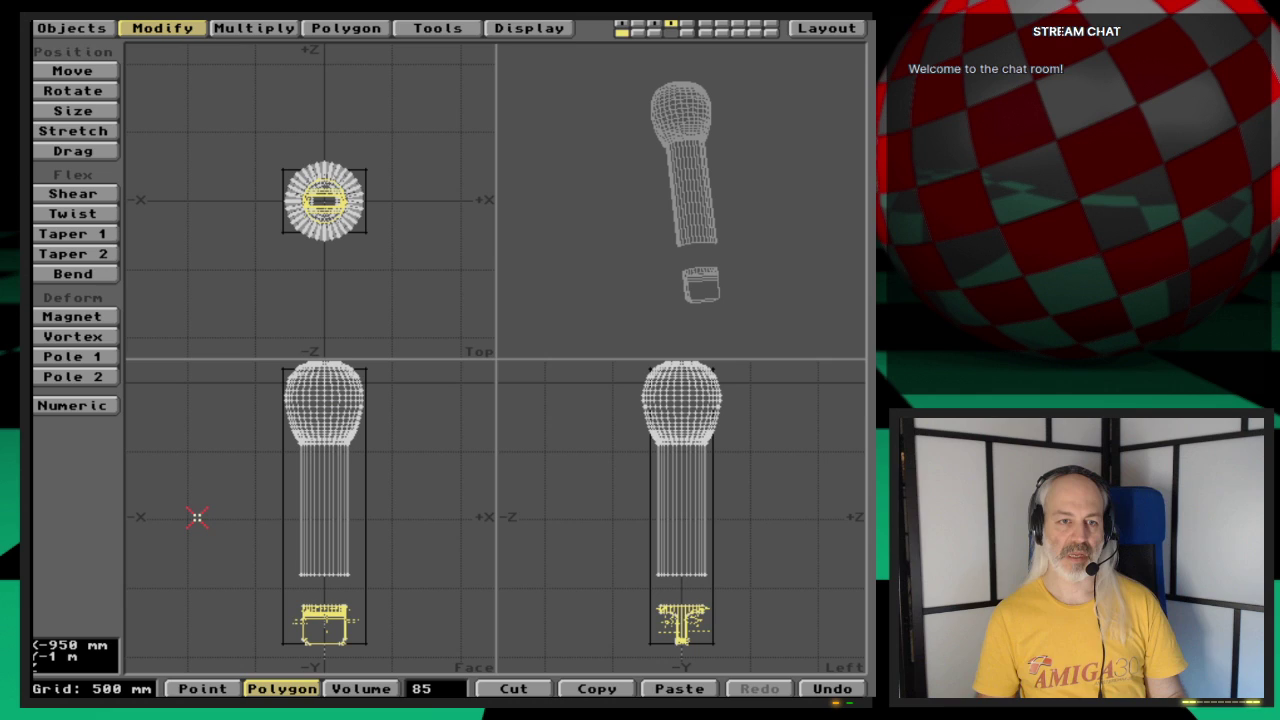
pyautogui.press('x')
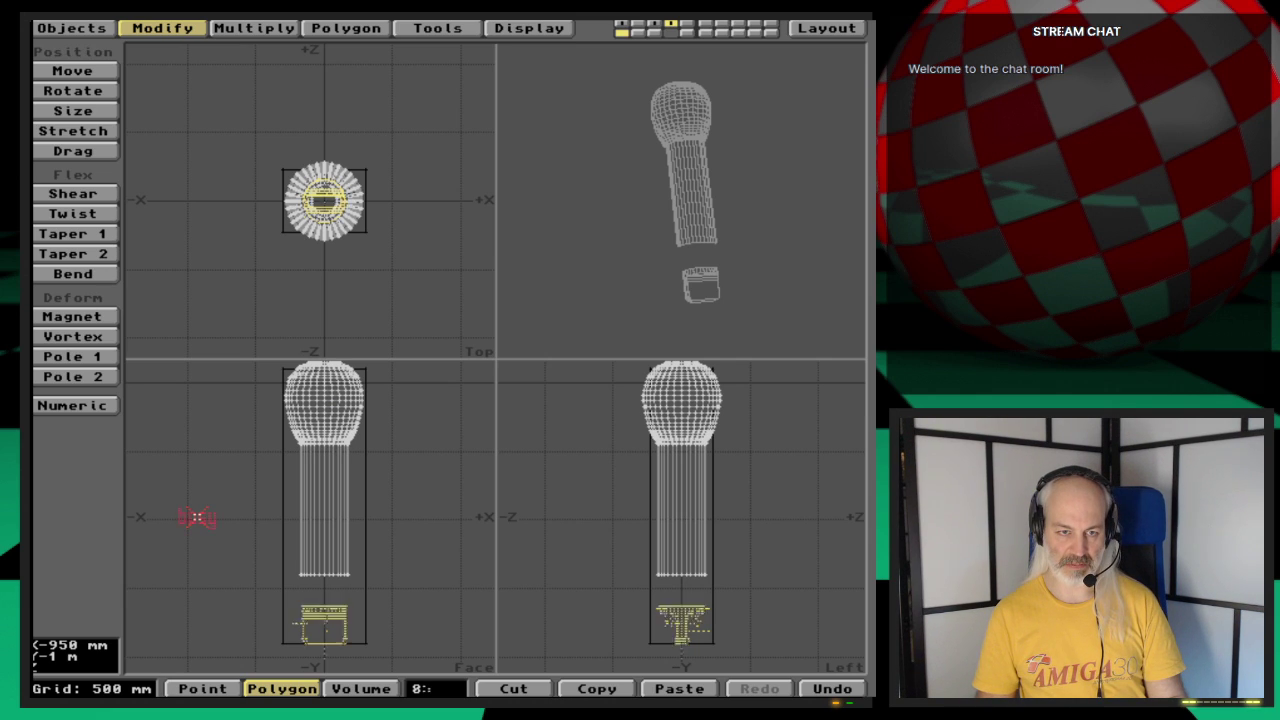
# Step: Select the polygons with surface FrontGear-Lower-White through the polygon statistics, and extend the selection to the connected bulb polygons
pyautogui.press('w')
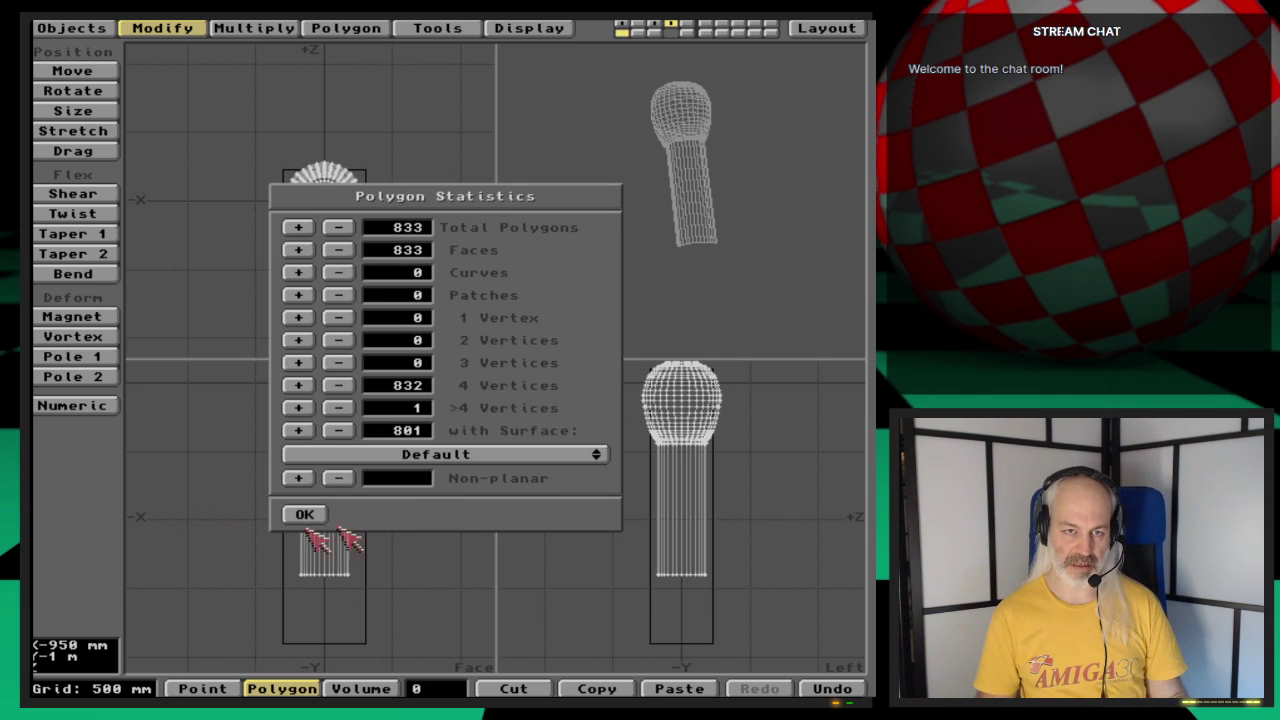
pyautogui.moveTo(478, 457); pyautogui.dragTo(549, 471)
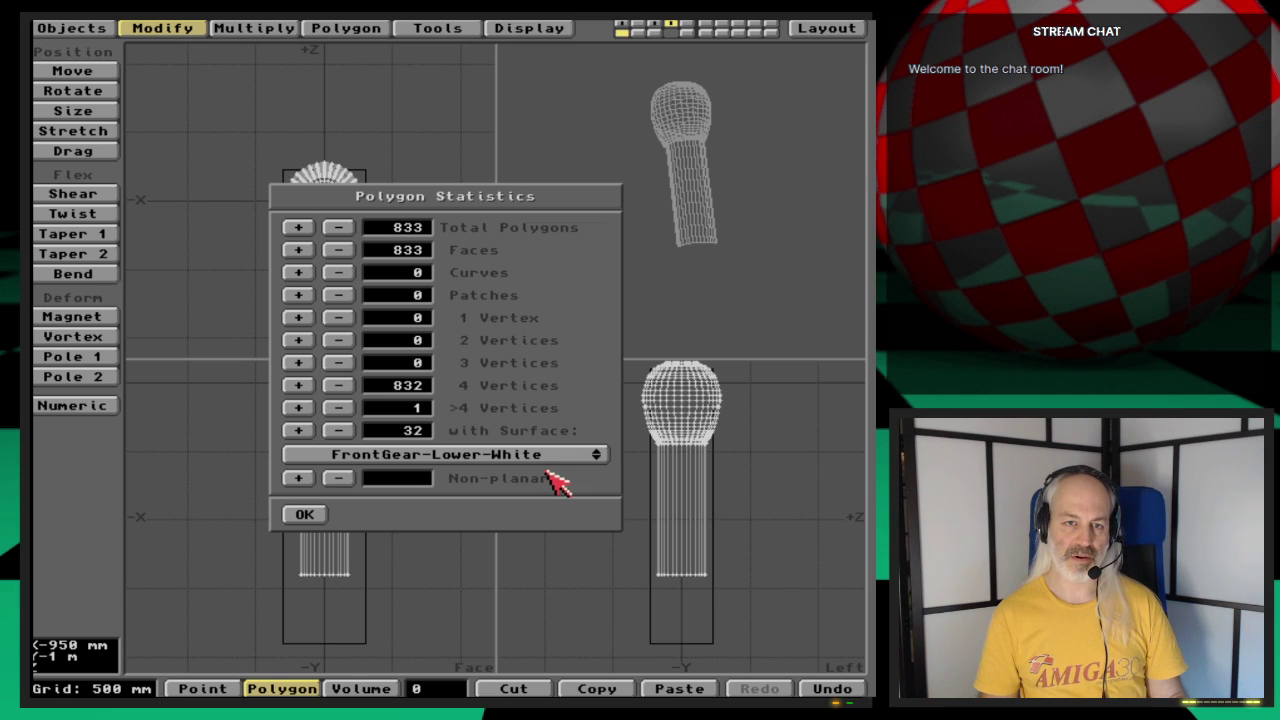
pyautogui.click(298, 430)
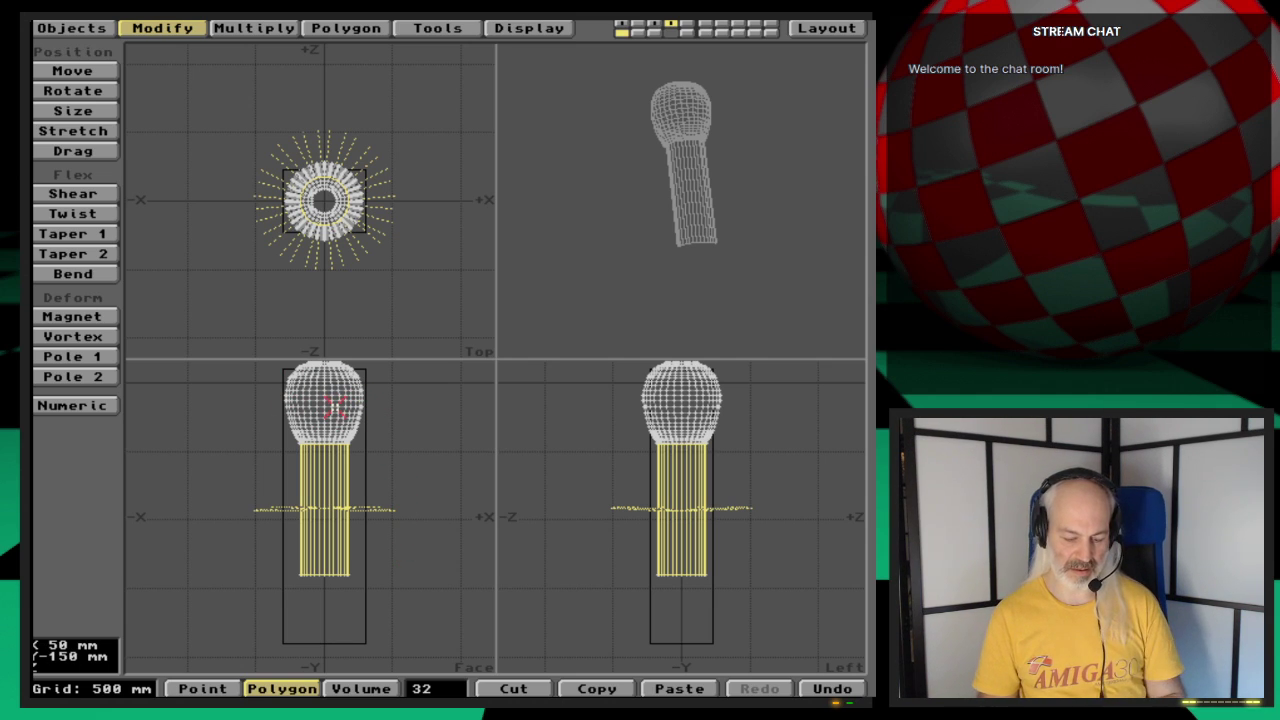
pyautogui.press('"')
pyautogui.press('"')
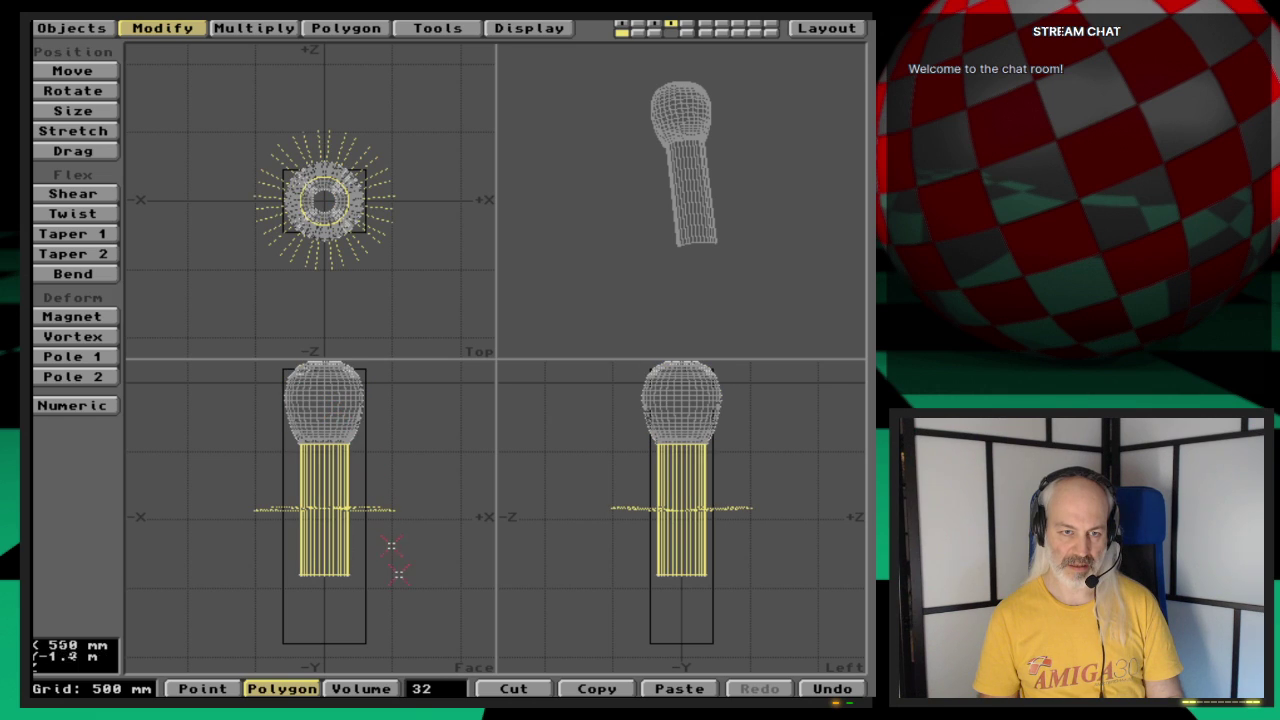
pyautogui.press(']')
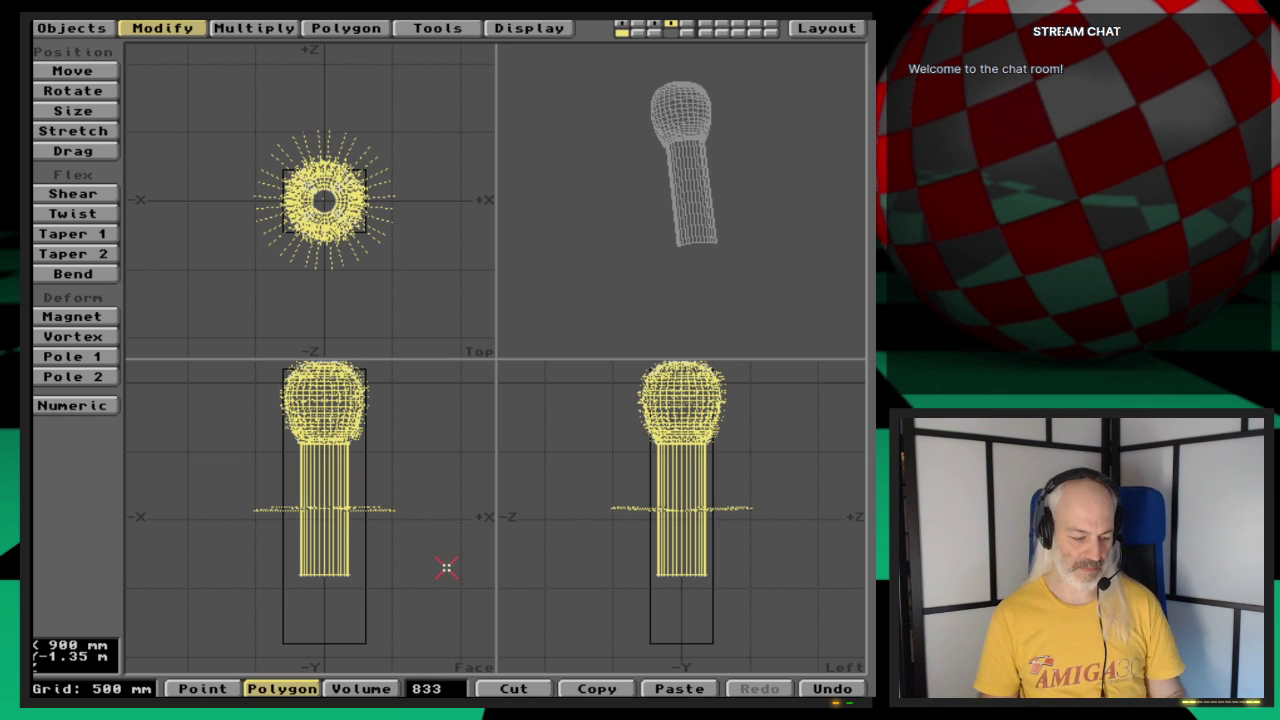
# Step: Give the selected shaft and bulb polygons a copy of FrontGear-Lower-White named RightGear-Lower-White
pyautogui.press('q')
pyautogui.moveTo(575, 229); pyautogui.dragTo(661, 213)
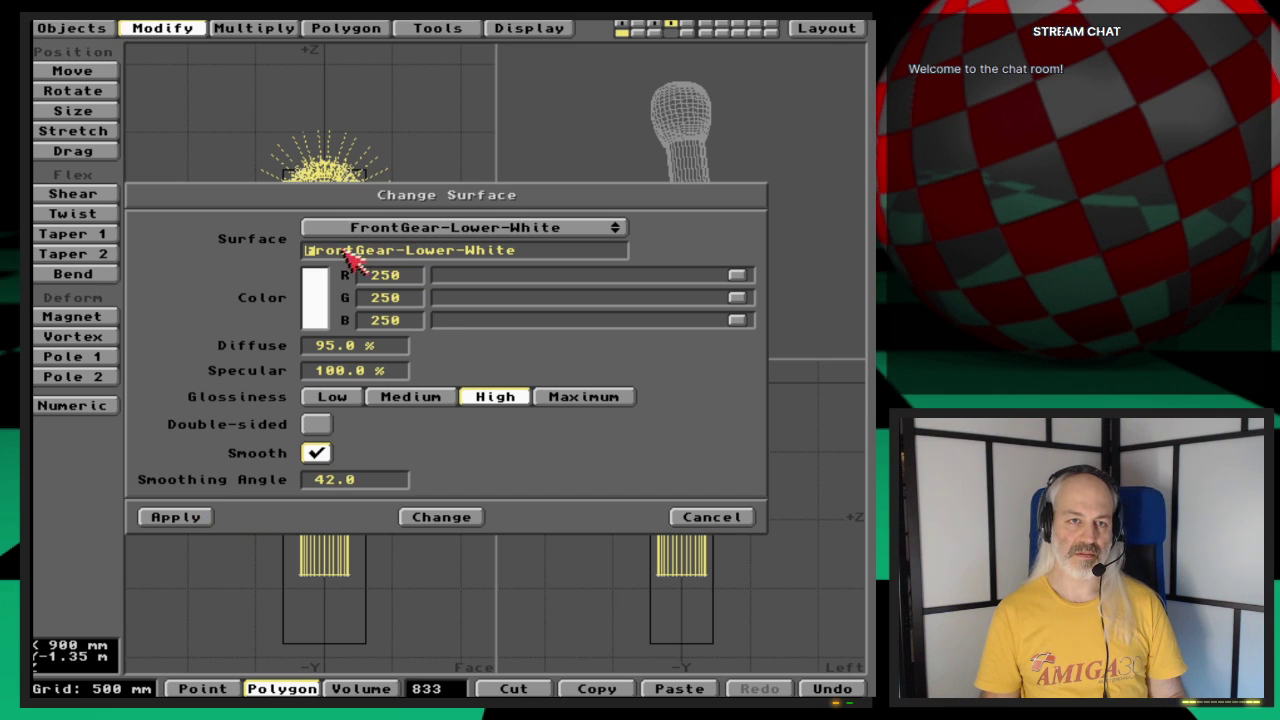
pyautogui.press('Delete')
pyautogui.press('Delete')
pyautogui.press('Delete')
pyautogui.press('Delete')
pyautogui.press('Delete')
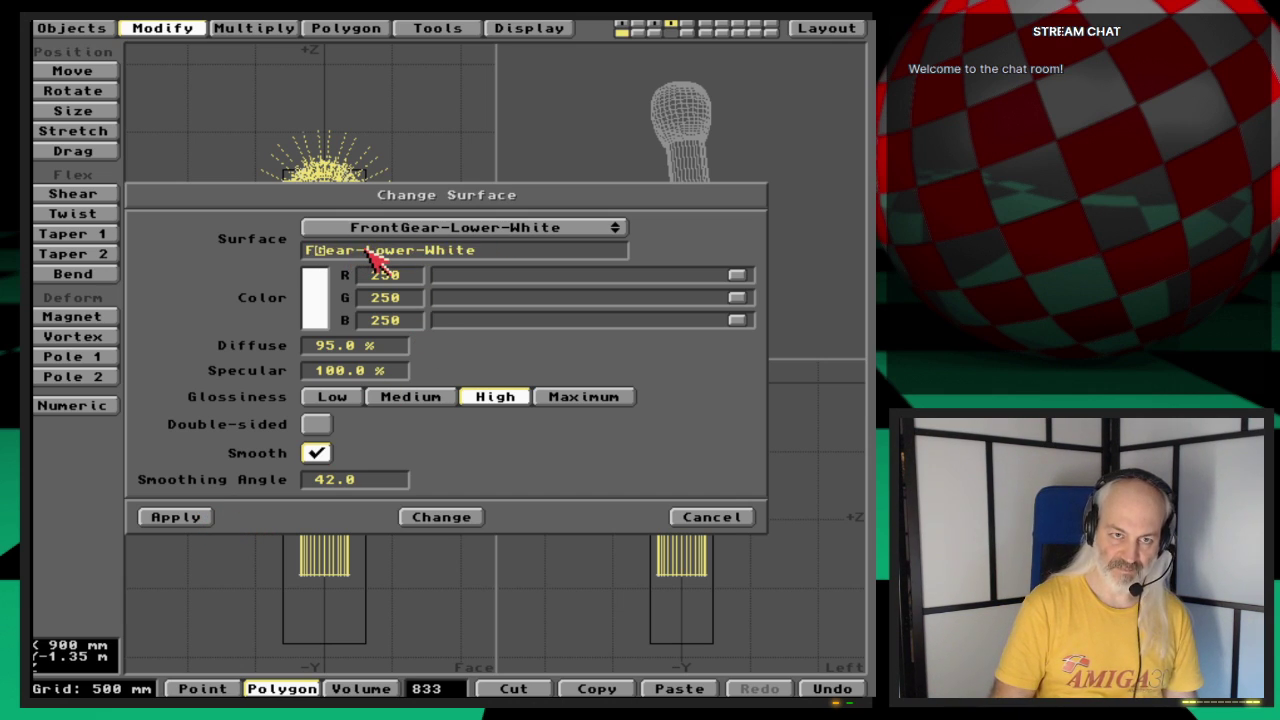
pyautogui.write('Right')
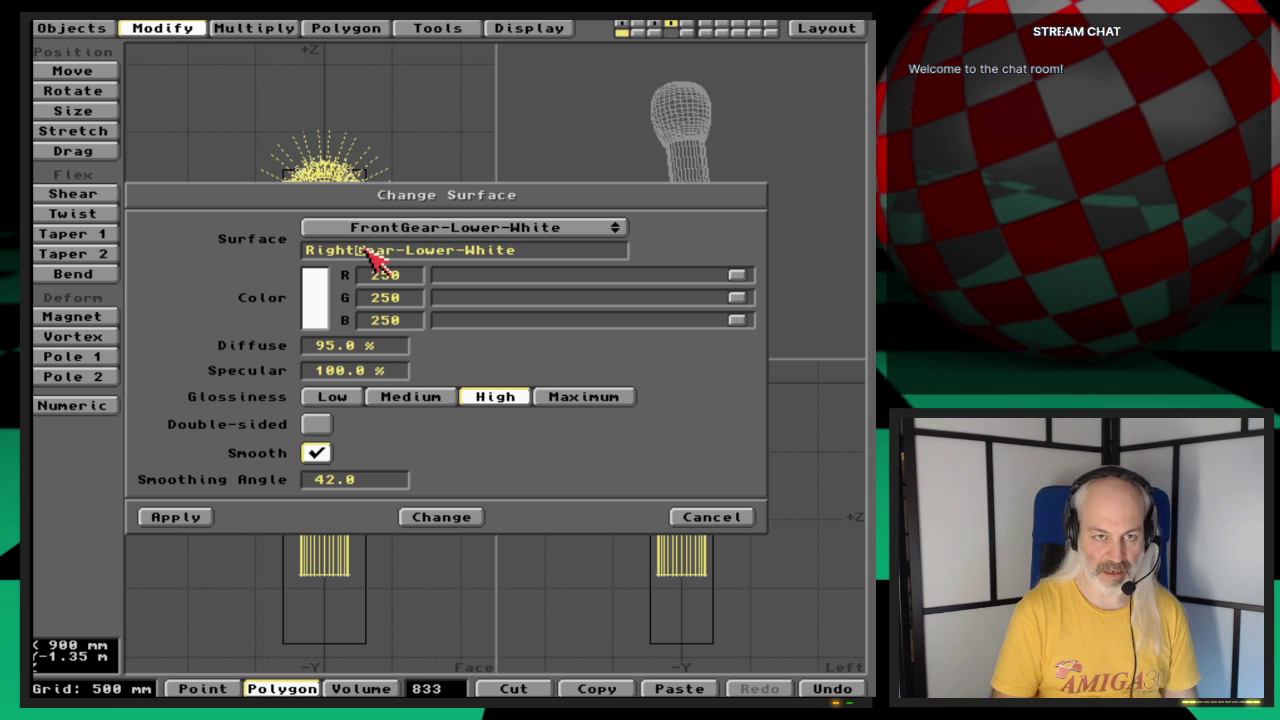
pyautogui.click(200, 520)
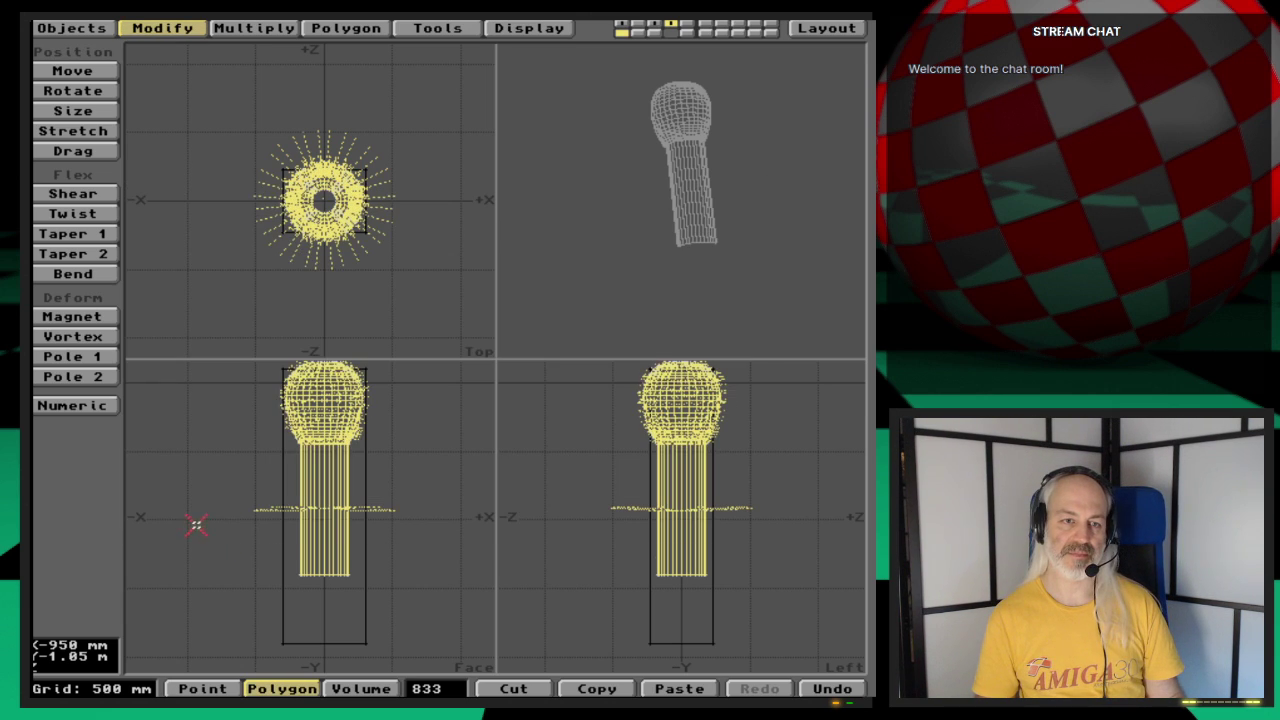
# Step: Clear the selection, bring back the collar and bracket parts, and review the leg's surface list in the polygon statistics
pyautogui.press('/')
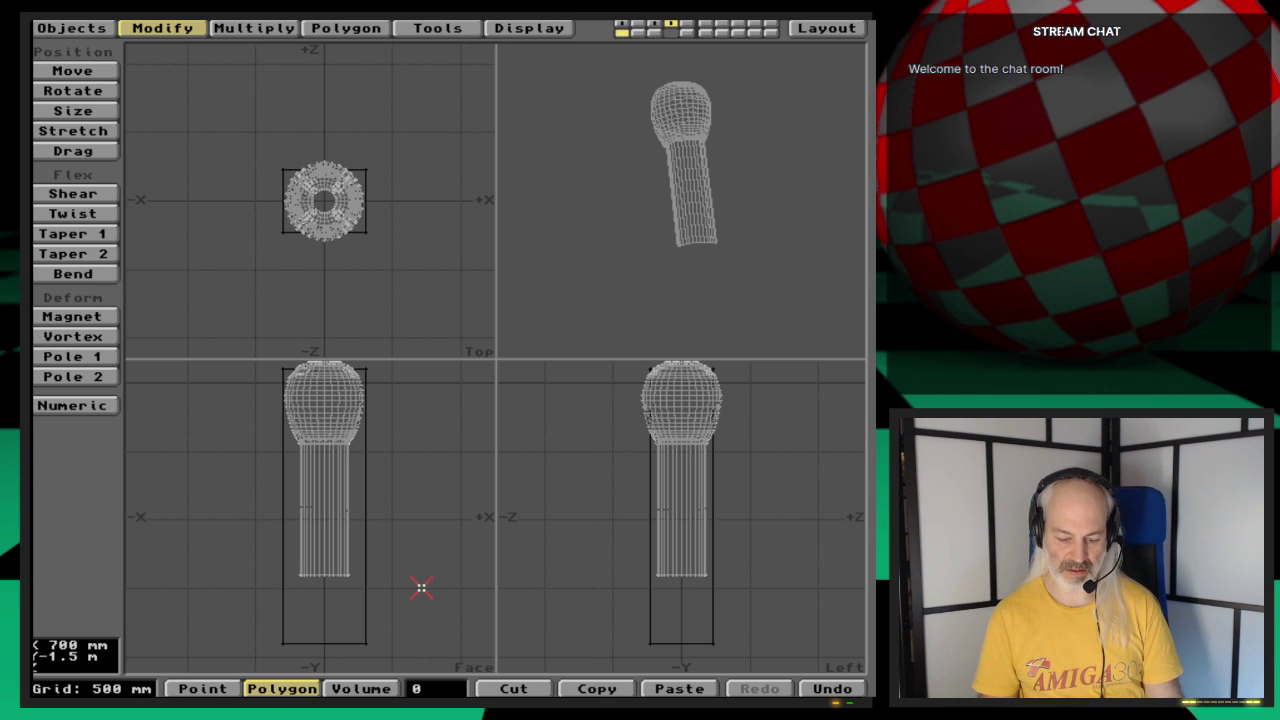
pyautogui.press("'")
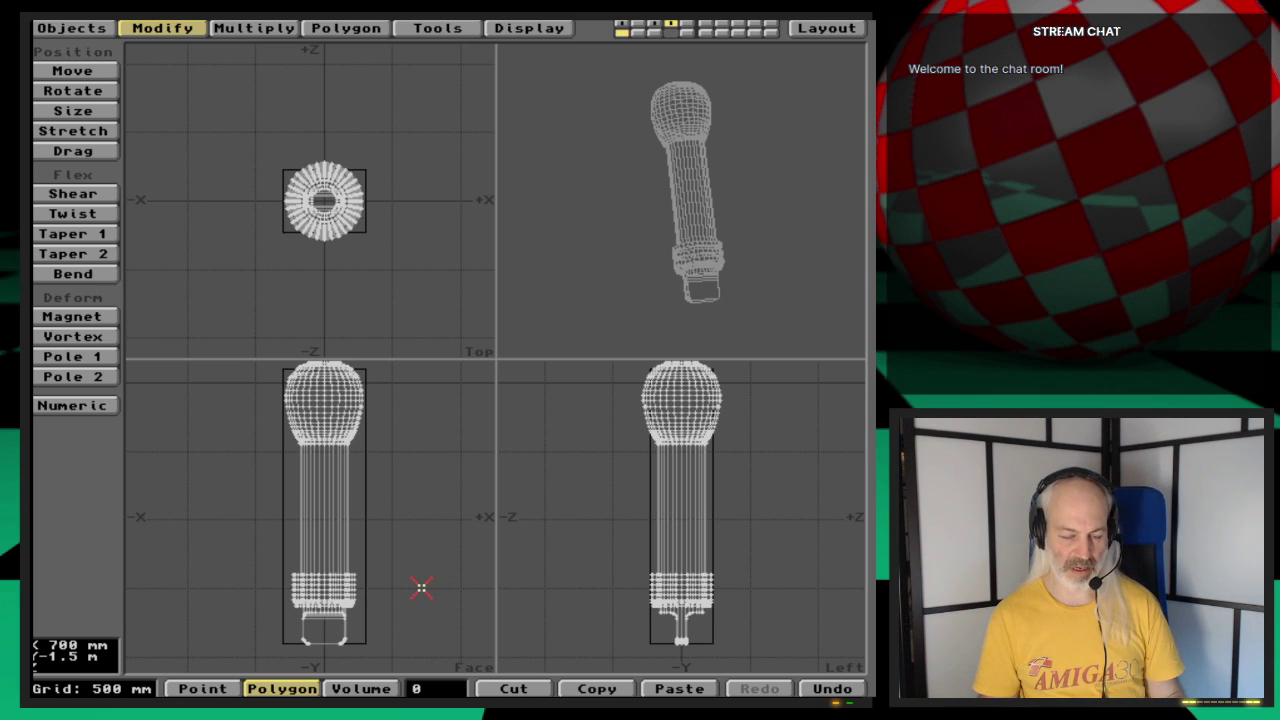
pyautogui.press('w')
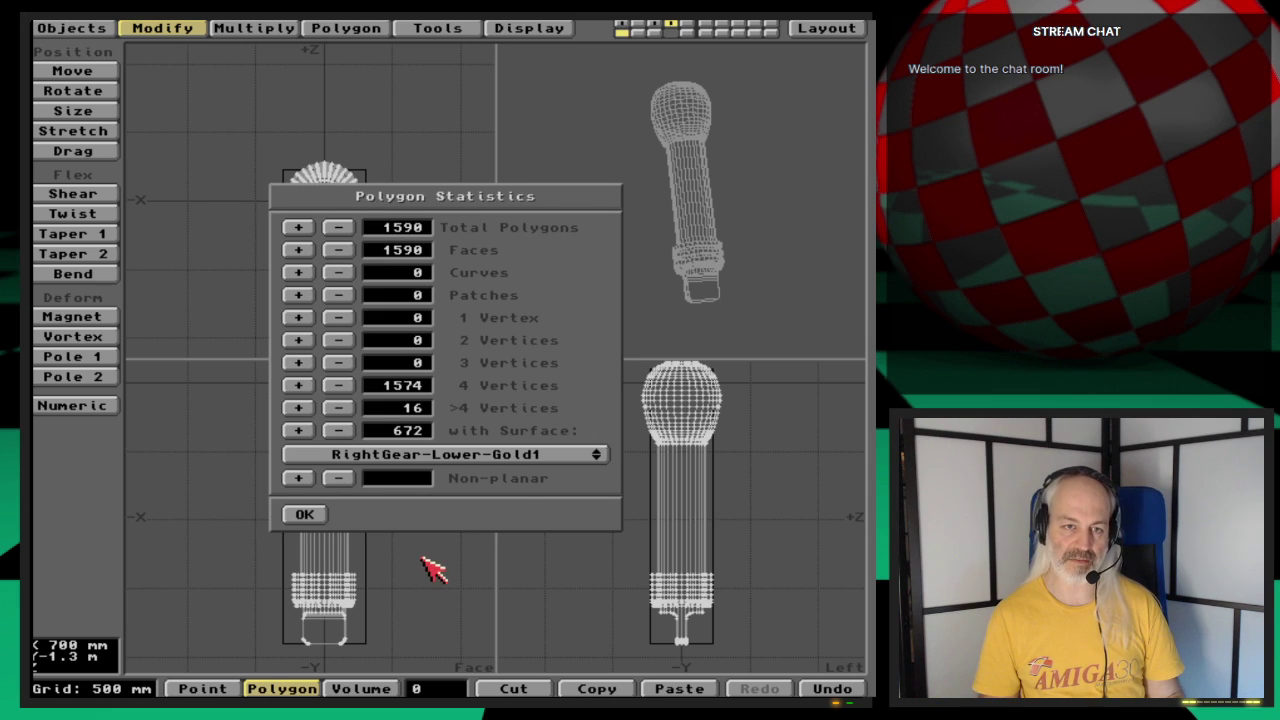
pyautogui.moveTo(556, 462); pyautogui.dragTo(540, 428)
pyautogui.click(304, 515)
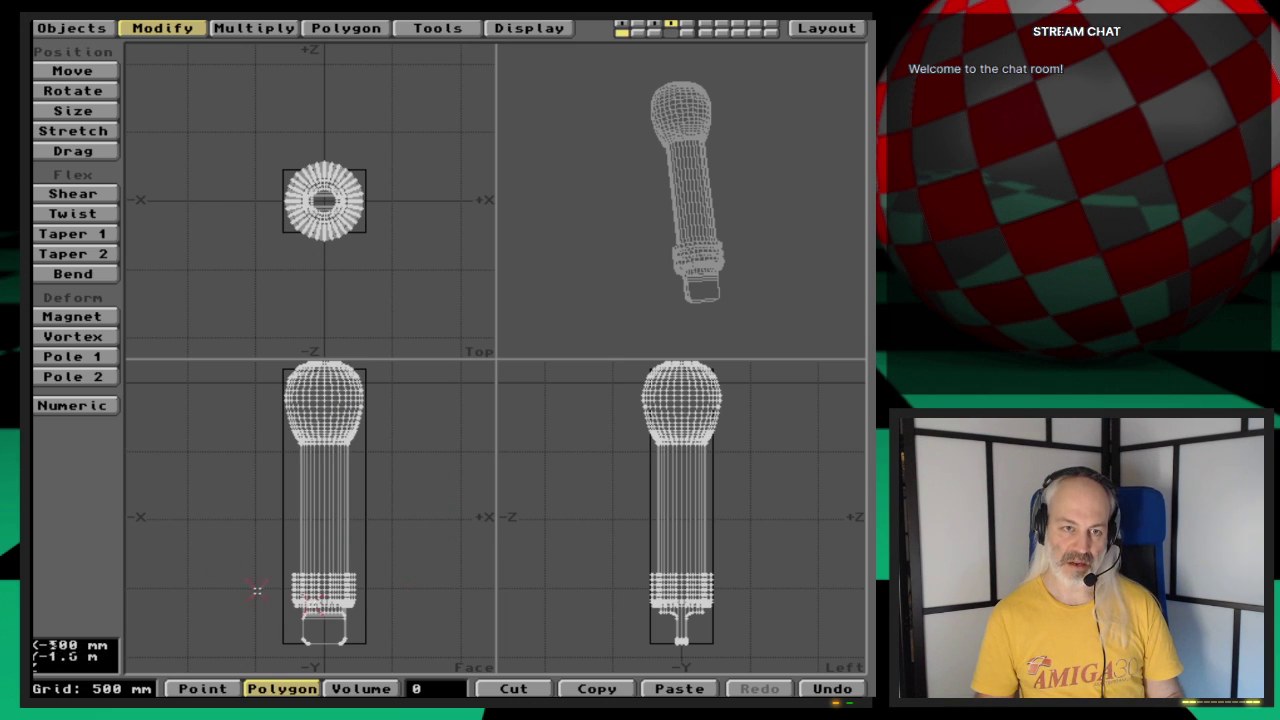
# Step: Save the object as RightGear-LowerLeg_st3 in the Ep.38 Objects drawer
pyautogui.hotkey('shift', 's')
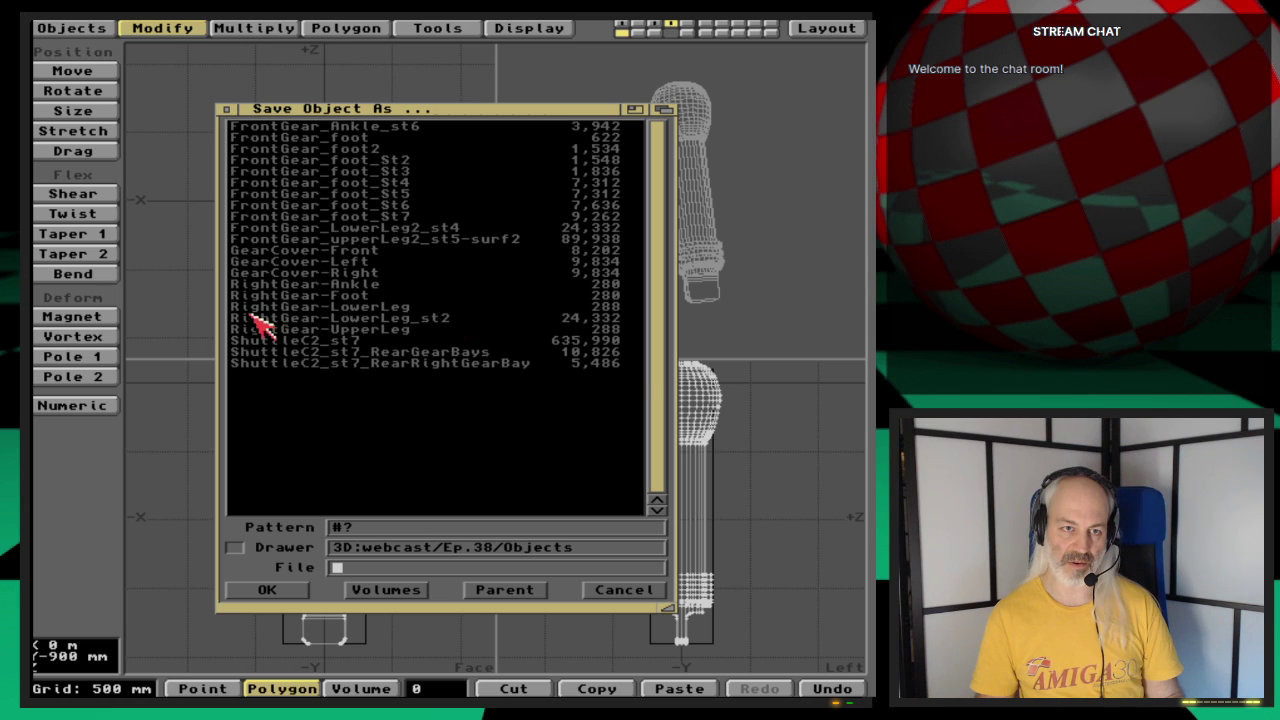
pyautogui.click(450, 320)
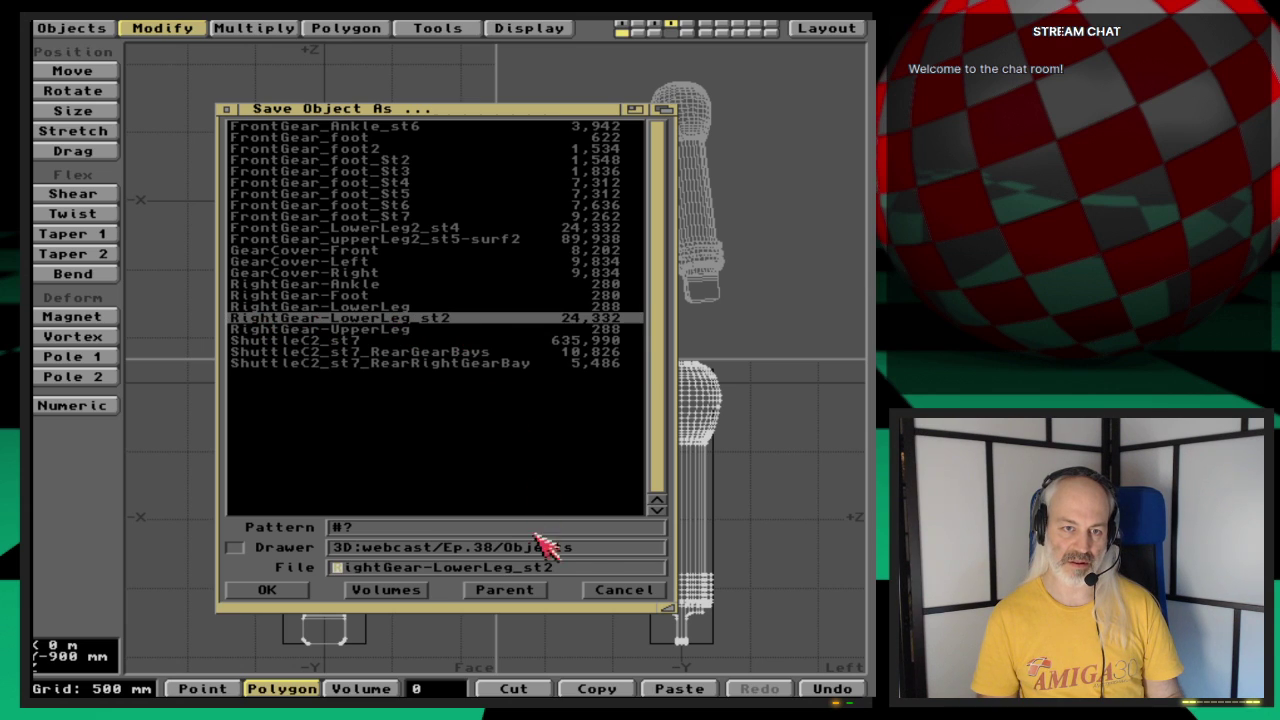
pyautogui.click(600, 575)
pyautogui.press('BackSpace')
pyautogui.write('3')
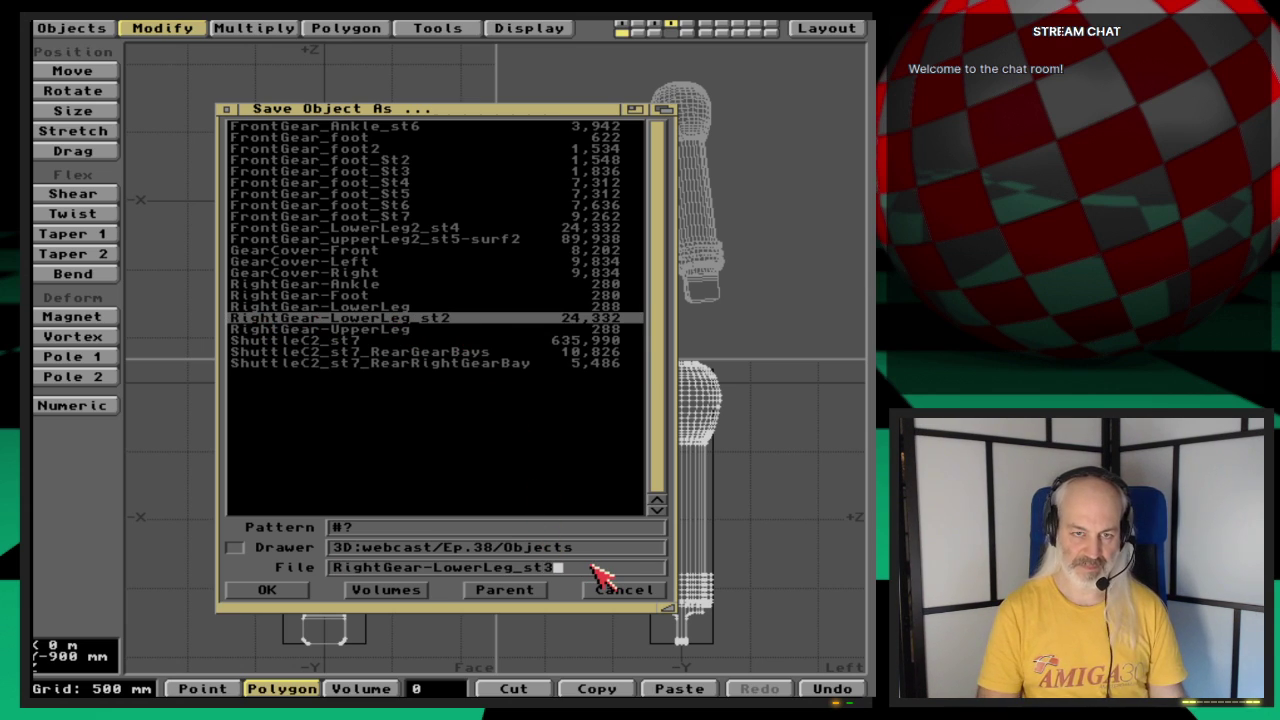
pyautogui.press('Return')
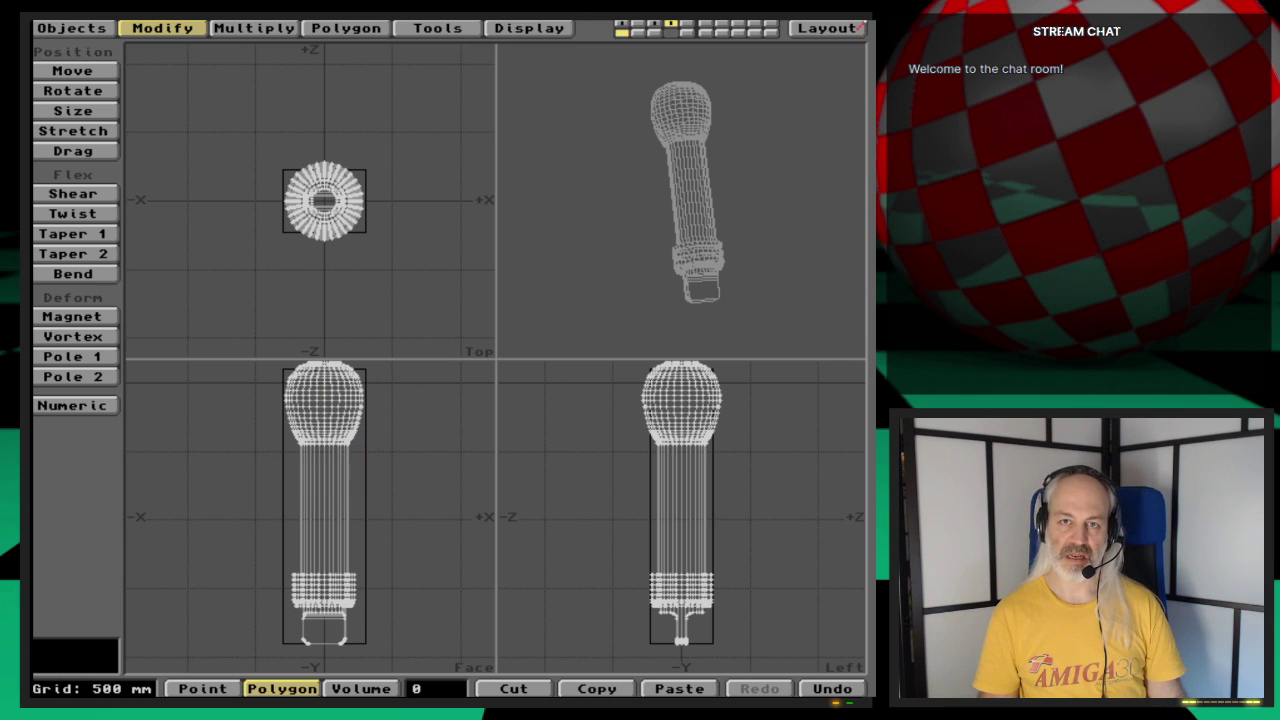
# Step: Switch to LightWave Layout and make RightGear-LowerLeg the current object for editing
pyautogui.click(857, 27)
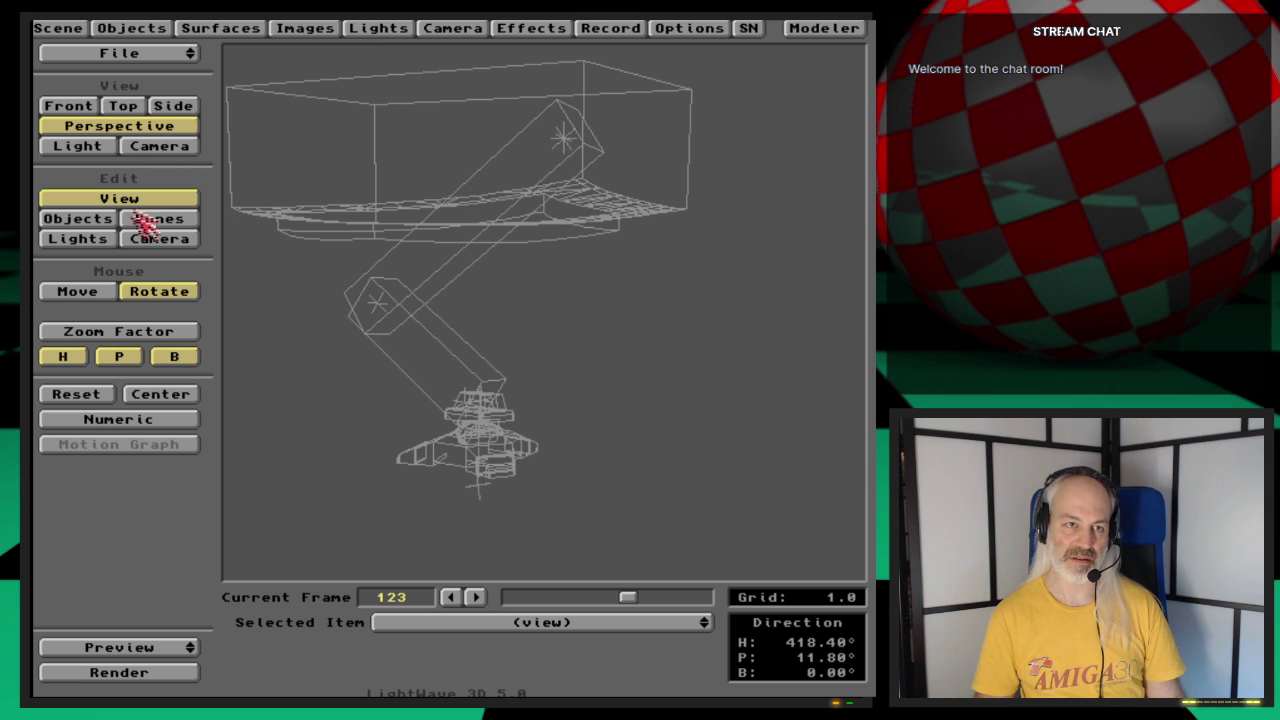
pyautogui.click(128, 28)
pyautogui.click(645, 227)
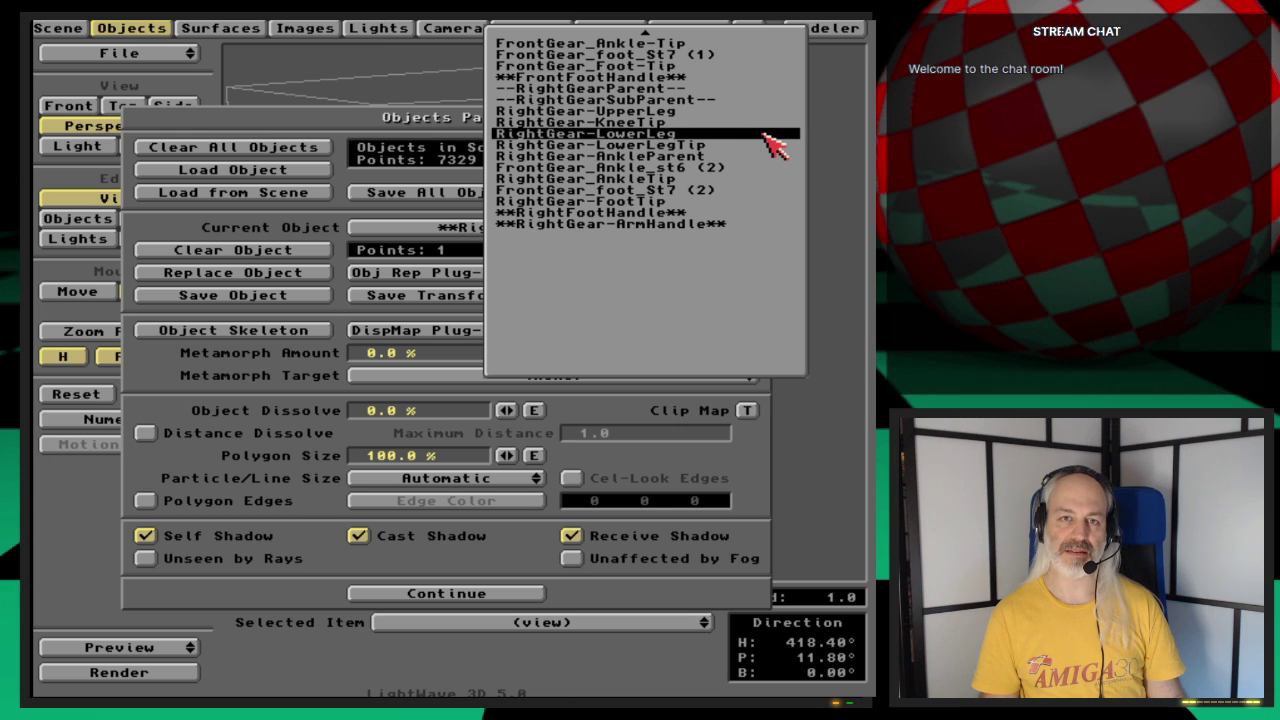
pyautogui.click(775, 145)
pyautogui.click(150, 29)
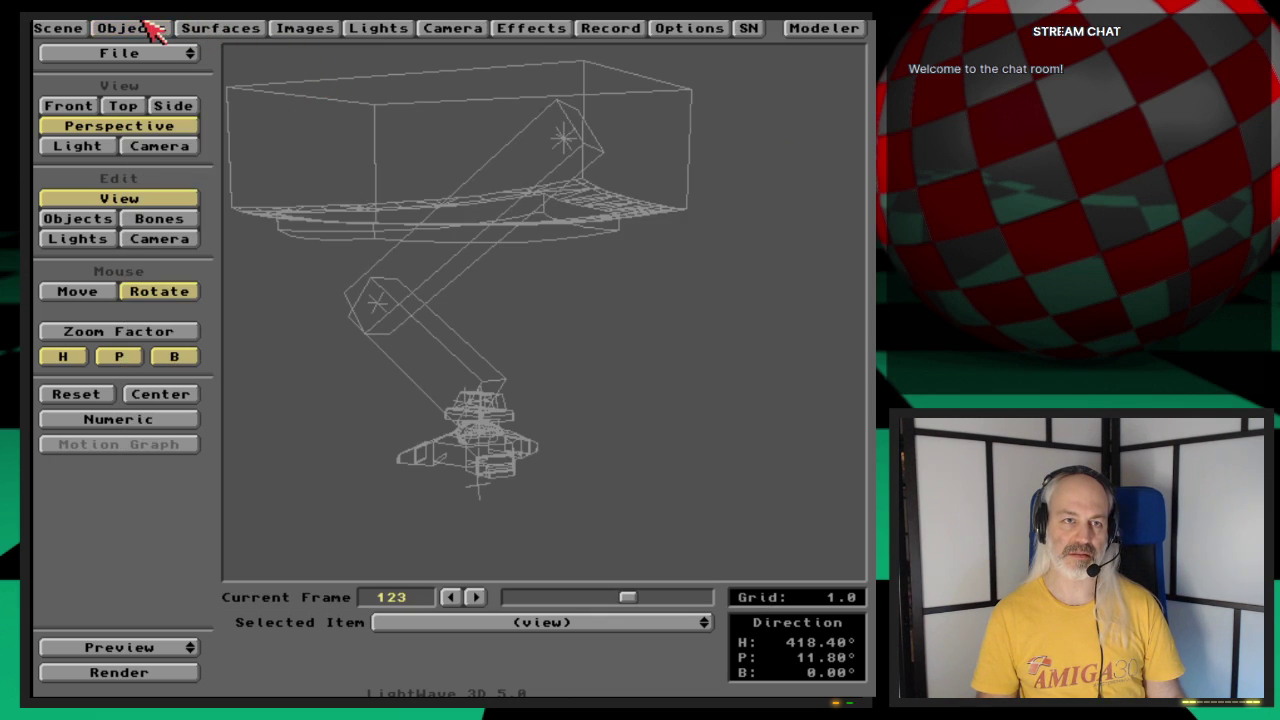
pyautogui.click(95, 219)
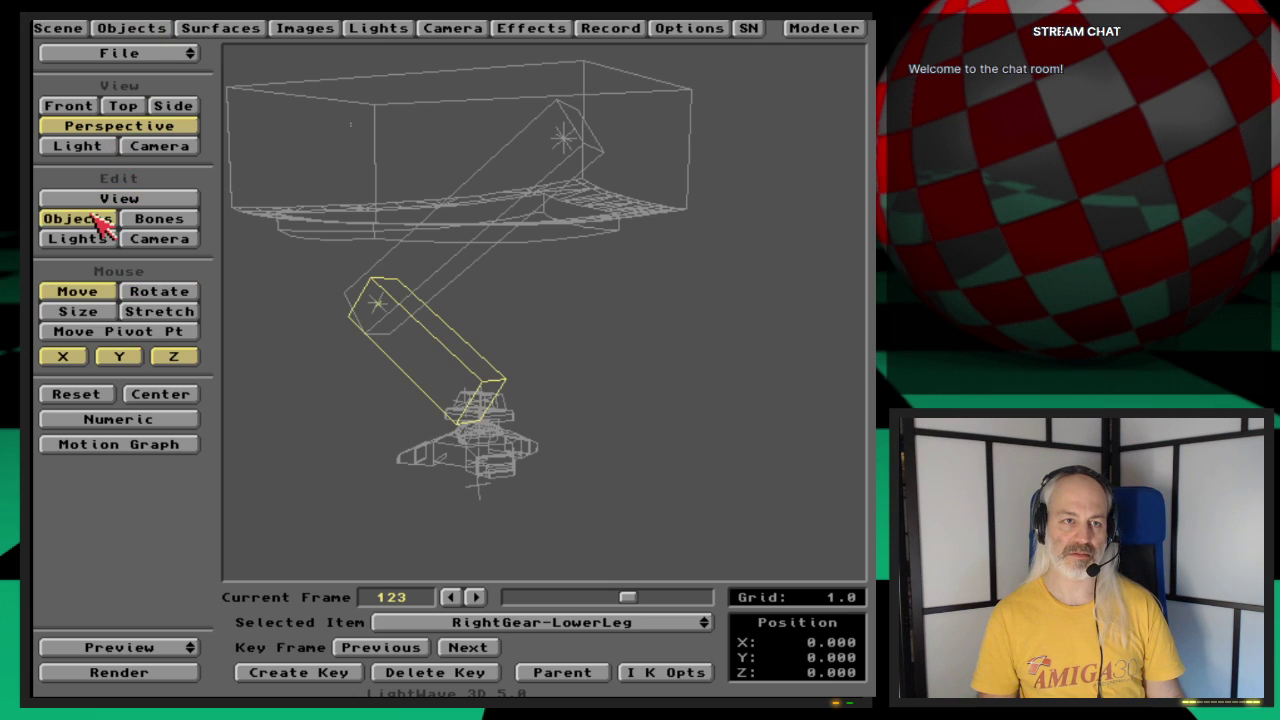
# Step: Replace the RightGear-LowerLeg object with the file RightGear-LowerLeg_st3
pyautogui.click(160, 28)
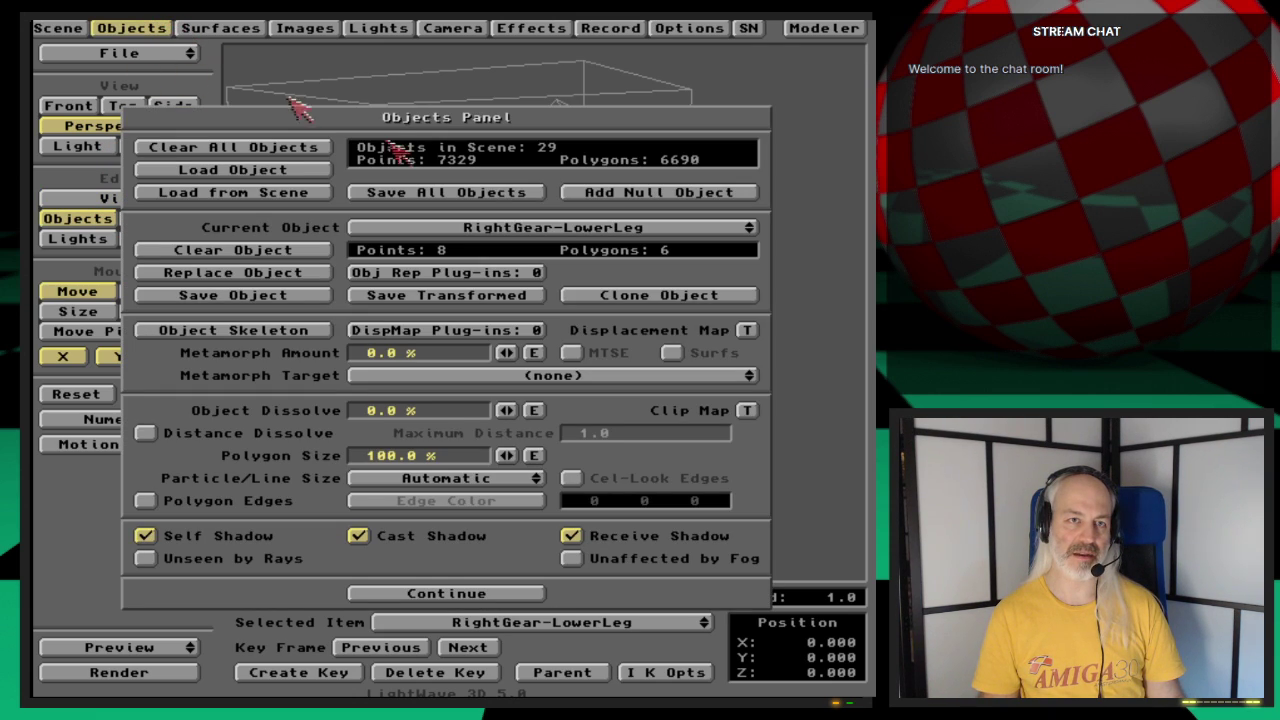
pyautogui.click(298, 274)
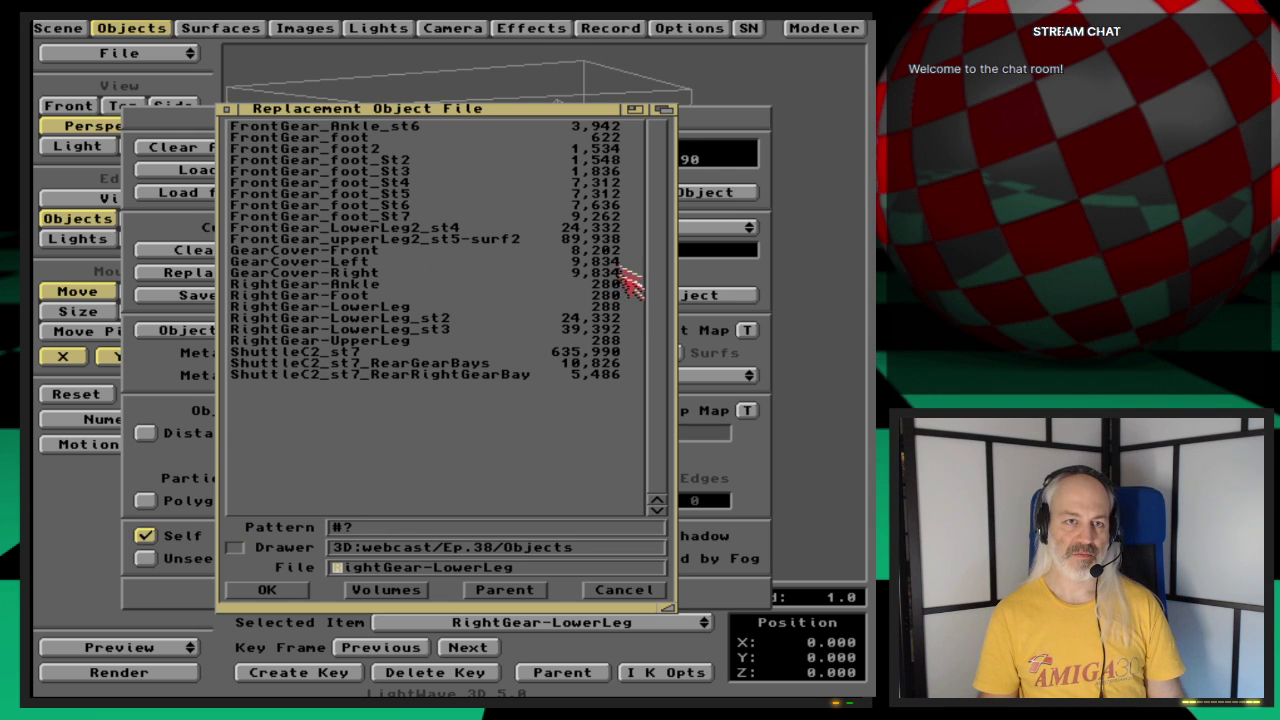
pyautogui.click(455, 330)
pyautogui.click(290, 590)
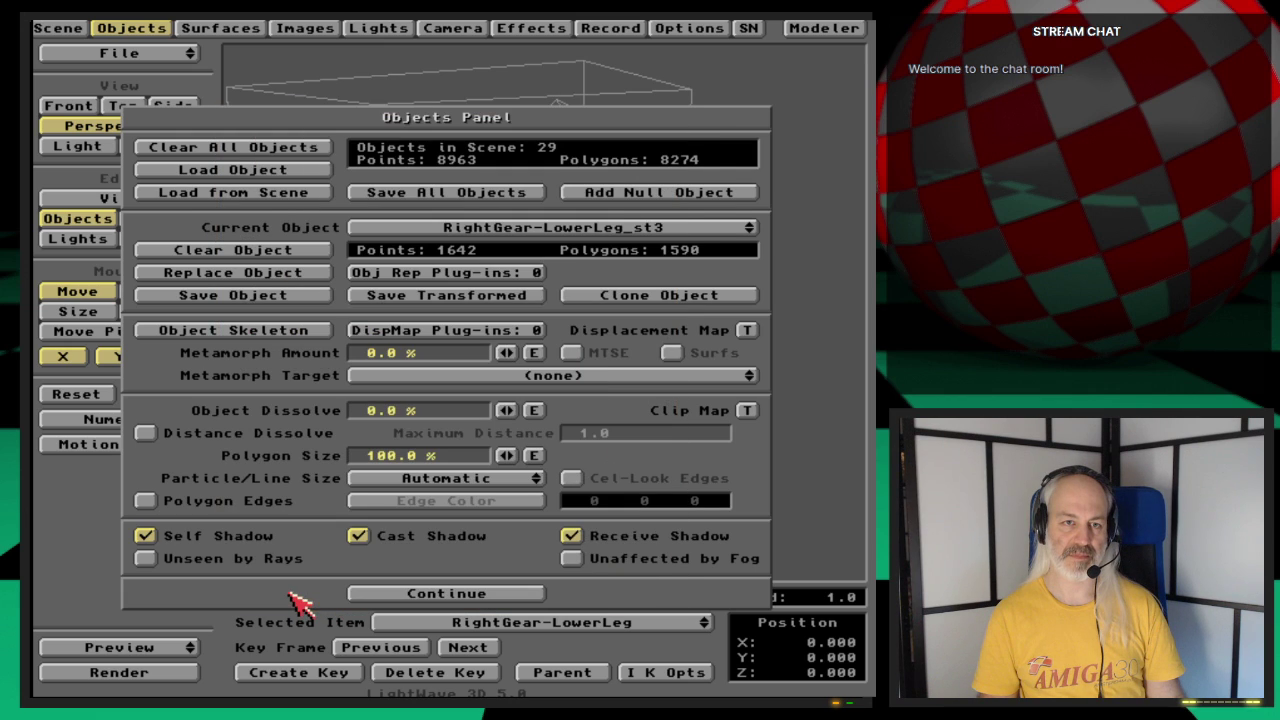
pyautogui.click(440, 595)
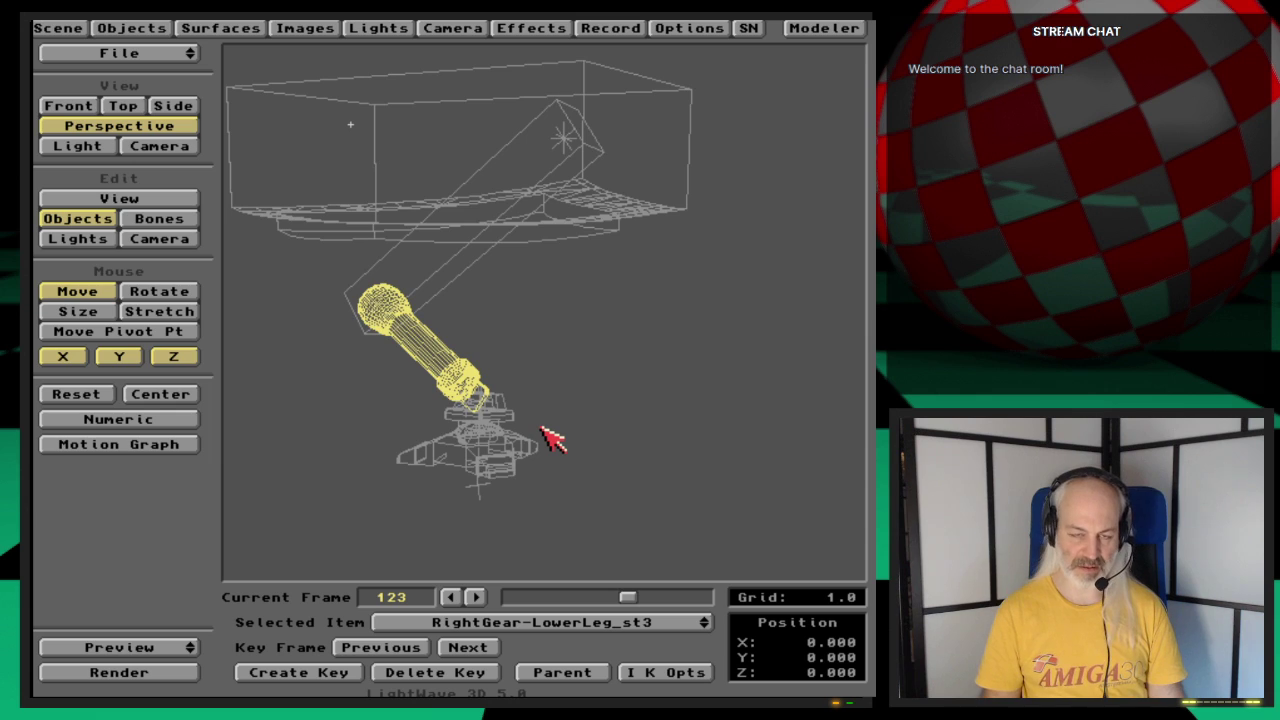
# Step: Examine the new lower leg and its joint with the ankle and foot from several angles in the perspective view
pyautogui.press('.')
pyautogui.press('.')
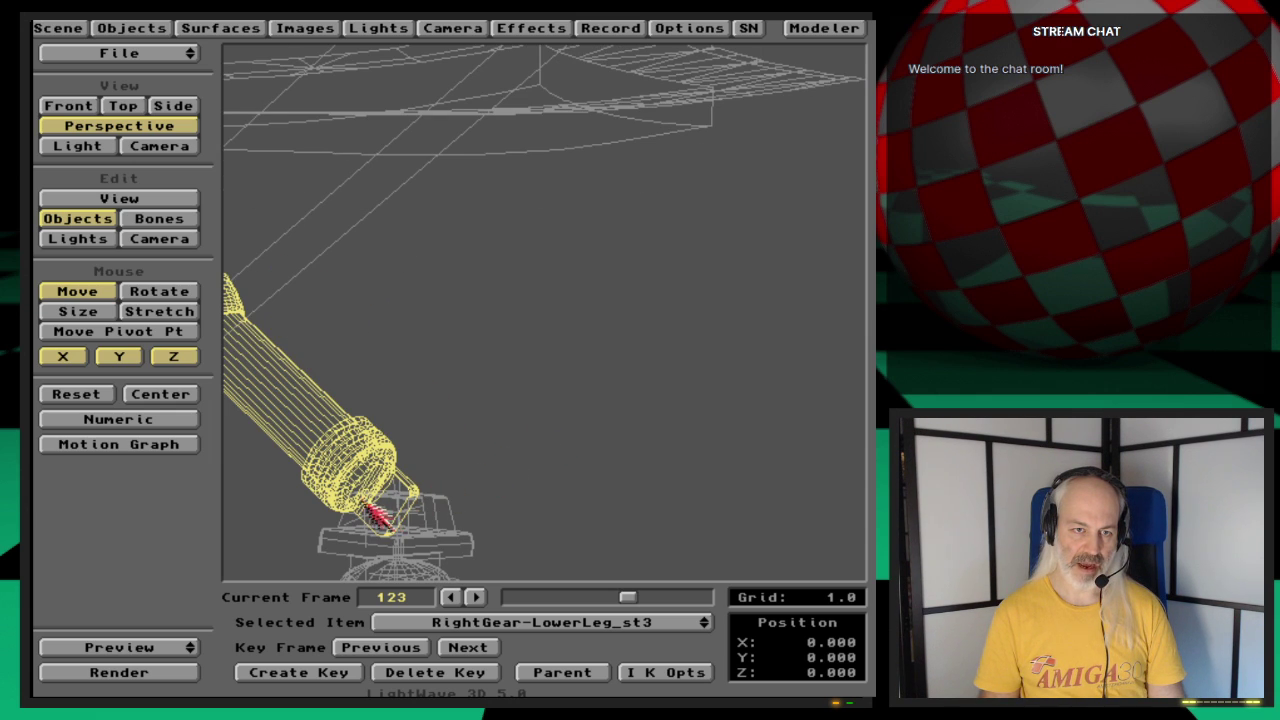
pyautogui.keyDown('alt'); pyautogui.moveTo(400, 523); pyautogui.dragTo(368, 523); pyautogui.keyUp('alt')
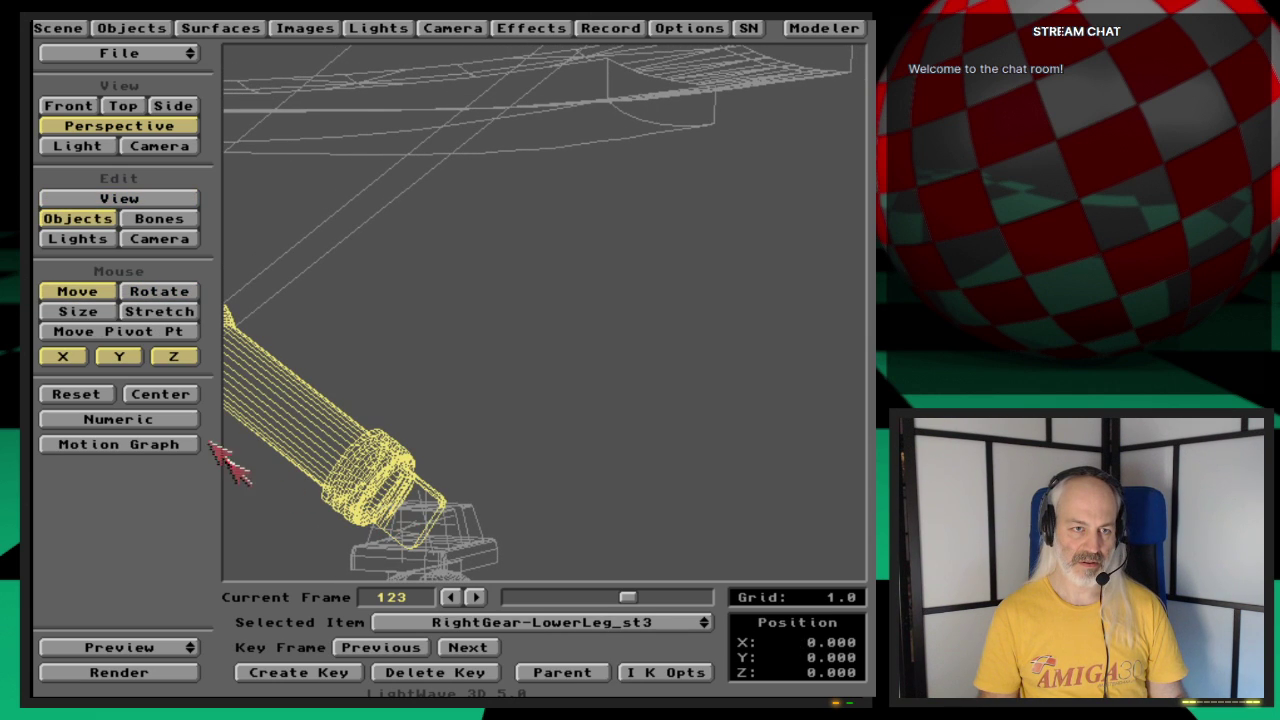
pyautogui.click(183, 396)
pyautogui.keyDown('alt'); pyautogui.moveTo(183, 398); pyautogui.dragTo(192, 336); pyautogui.keyUp('alt')
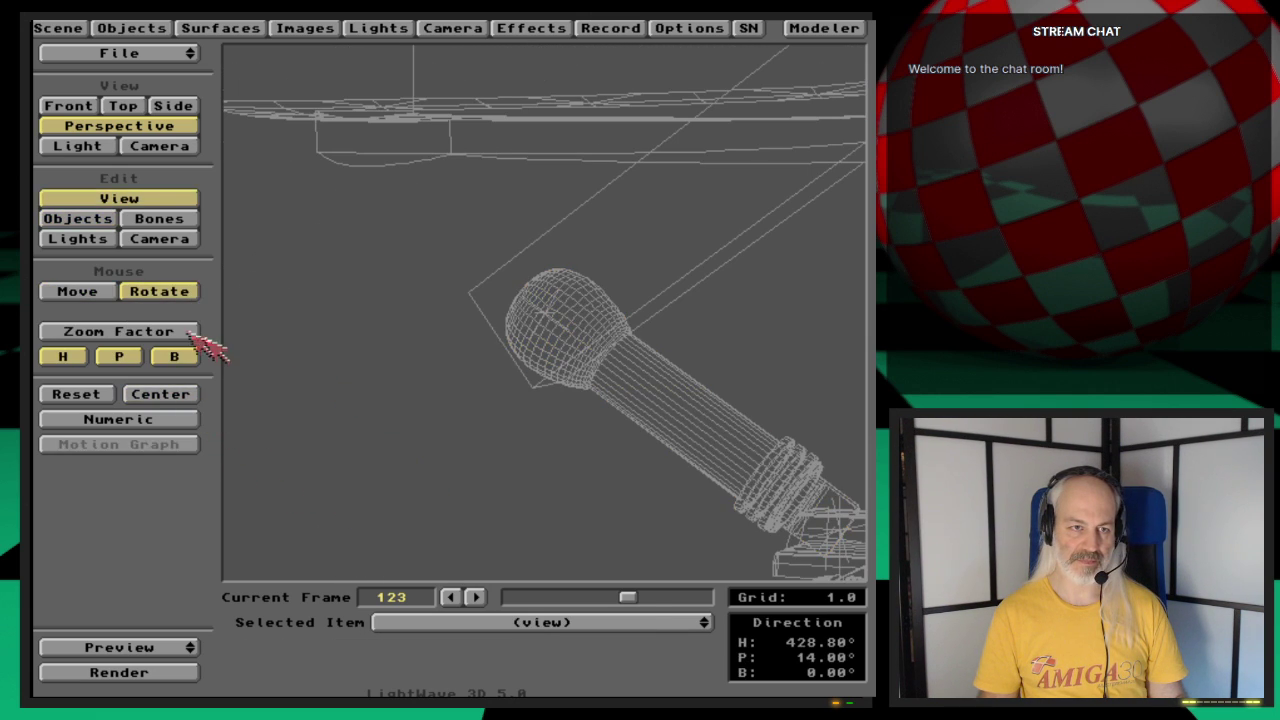
pyautogui.click(100, 291)
pyautogui.moveTo(505, 385); pyautogui.dragTo(195, 366)
pyautogui.moveTo(540, 430); pyautogui.dragTo(497, 388)
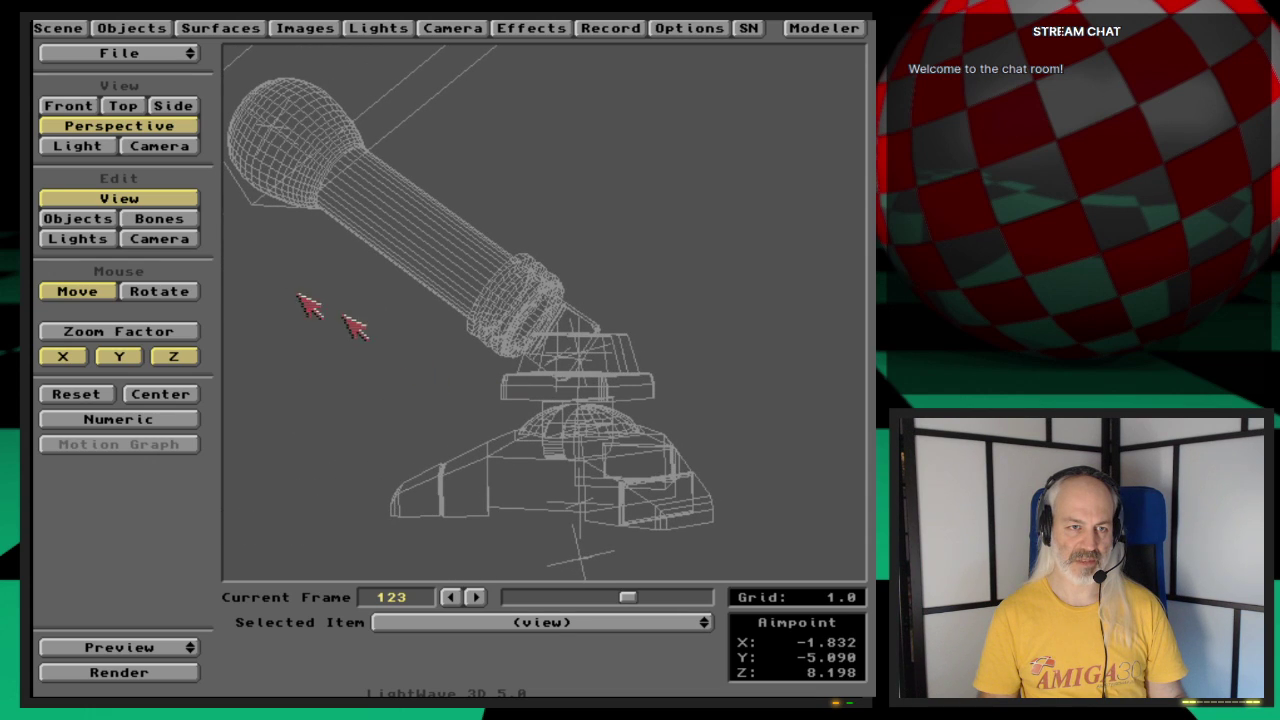
pyautogui.click(190, 290)
pyautogui.moveTo(260, 300); pyautogui.dragTo(370, 300)
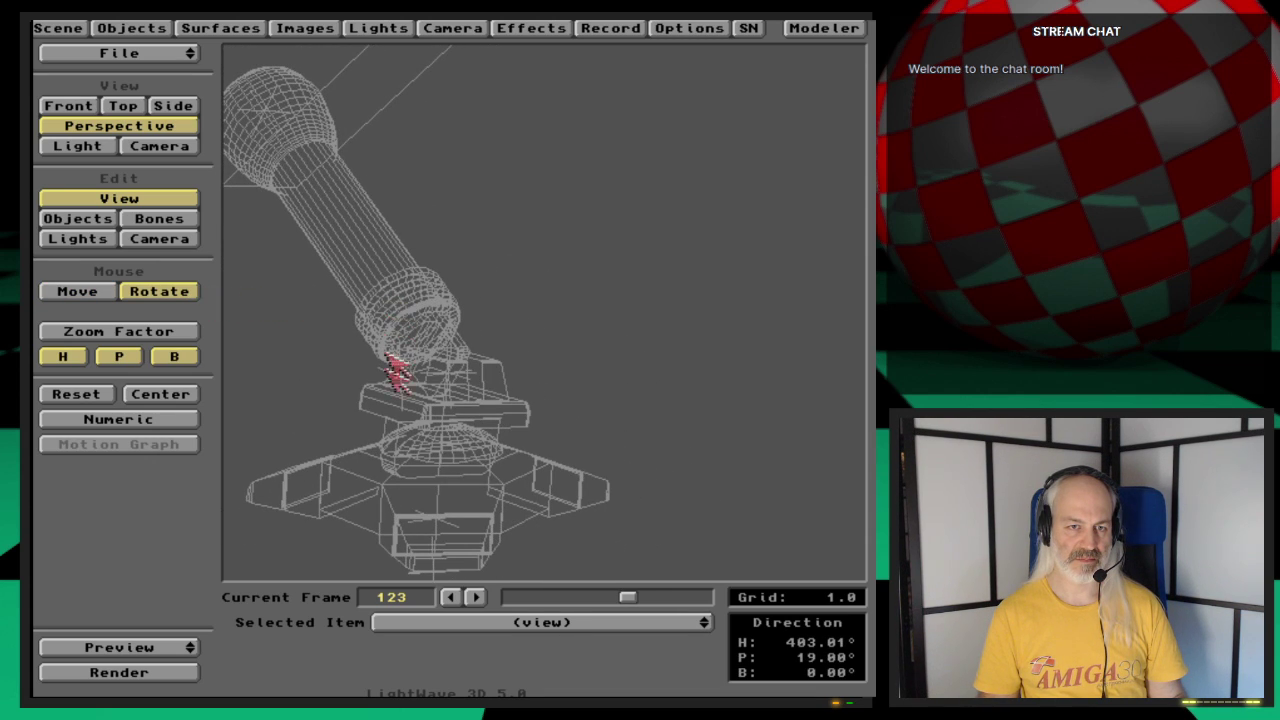
pyautogui.click(108, 296)
pyautogui.moveTo(308, 326)
pyautogui.mouseDown()
pyautogui.moveTo(290, 340)
pyautogui.moveTo(314, 337)
pyautogui.mouseUp()
# Step: Select the lower leg object again and scrub the animation to frame 187 and back to 174 to check the leg's fit
pyautogui.hotkey('shift', 'o')
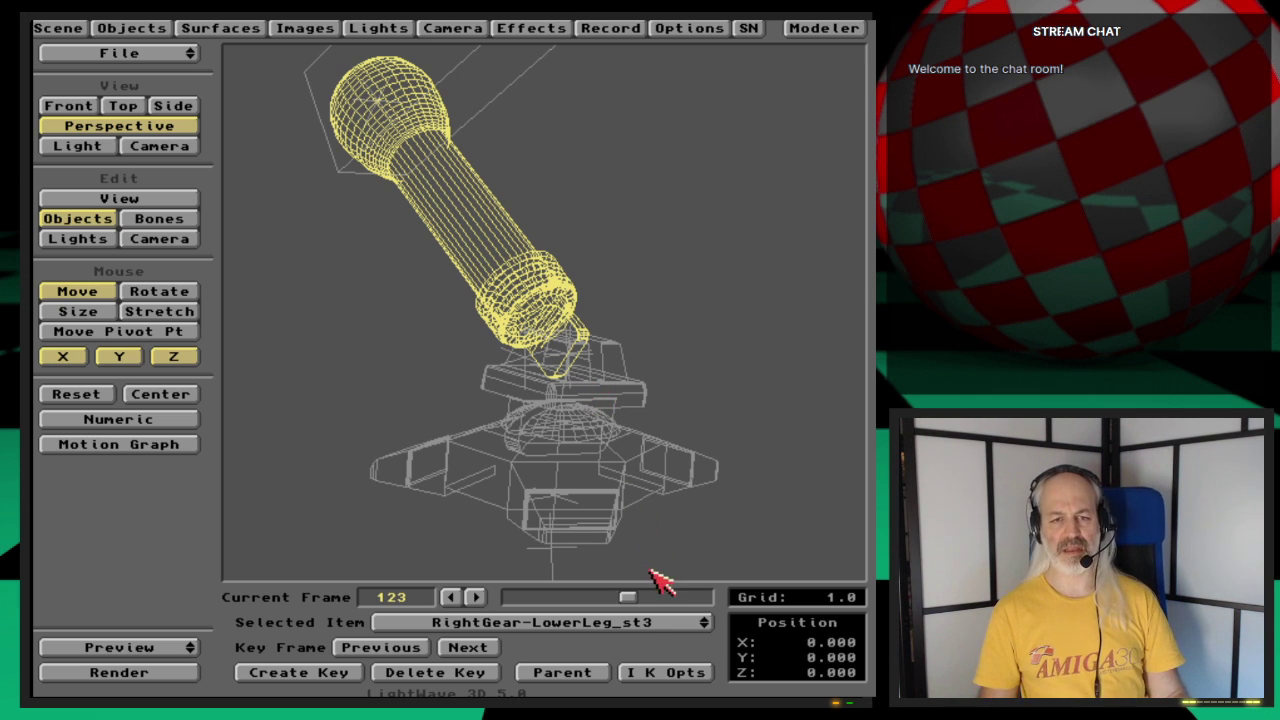
pyautogui.click(645, 622)
pyautogui.click(640, 616)
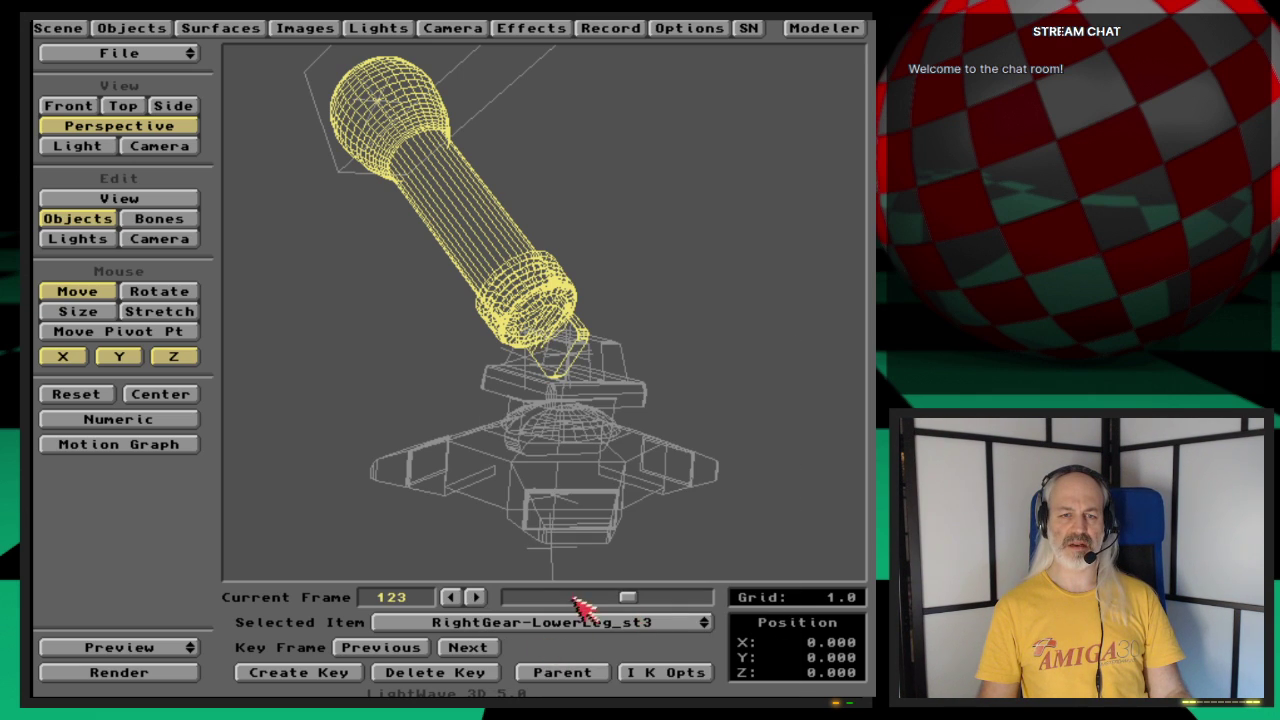
pyautogui.moveTo(628, 598); pyautogui.dragTo(692, 578)
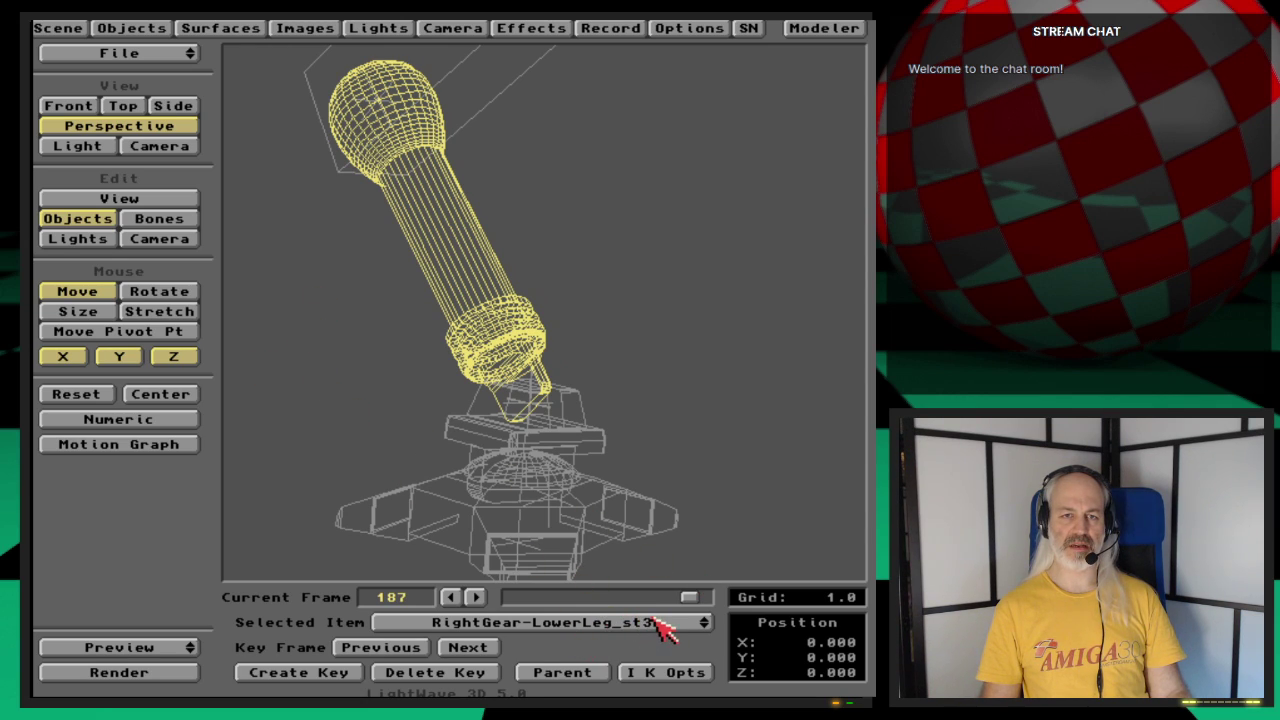
pyautogui.moveTo(690, 598)
pyautogui.mouseDown()
pyautogui.moveTo(640, 610)
pyautogui.moveTo(678, 604)
pyautogui.mouseUp()
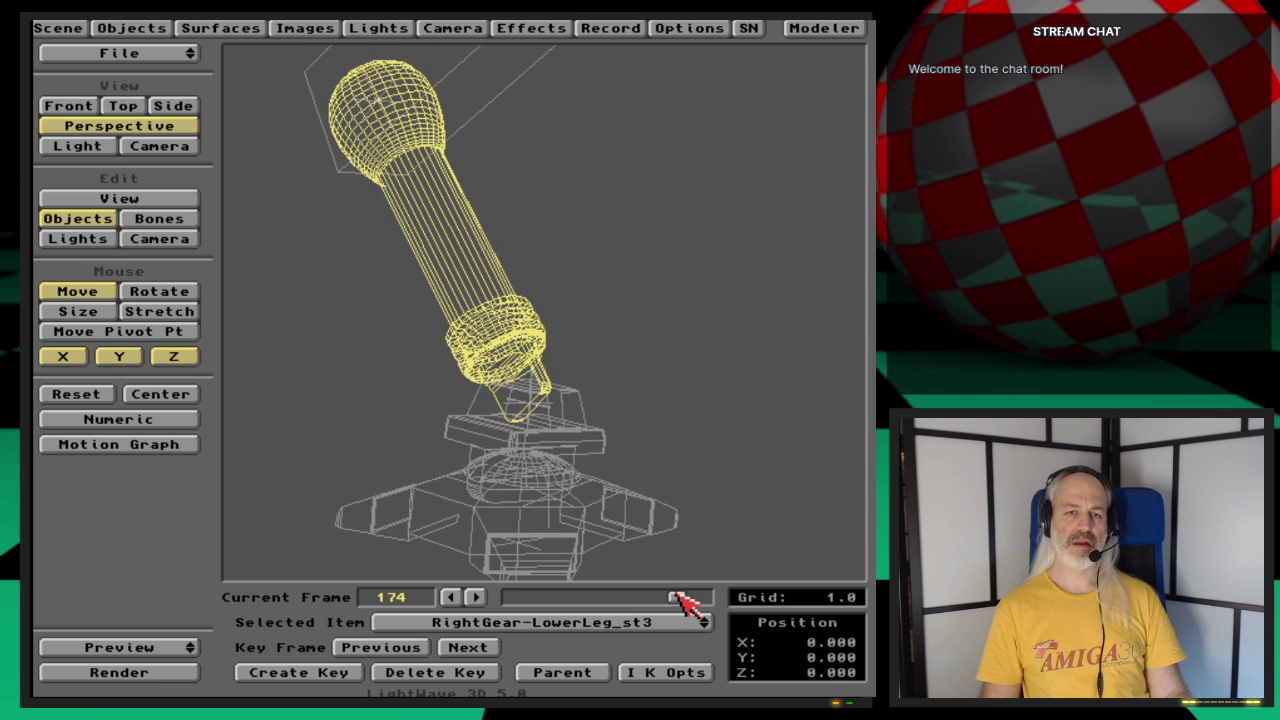
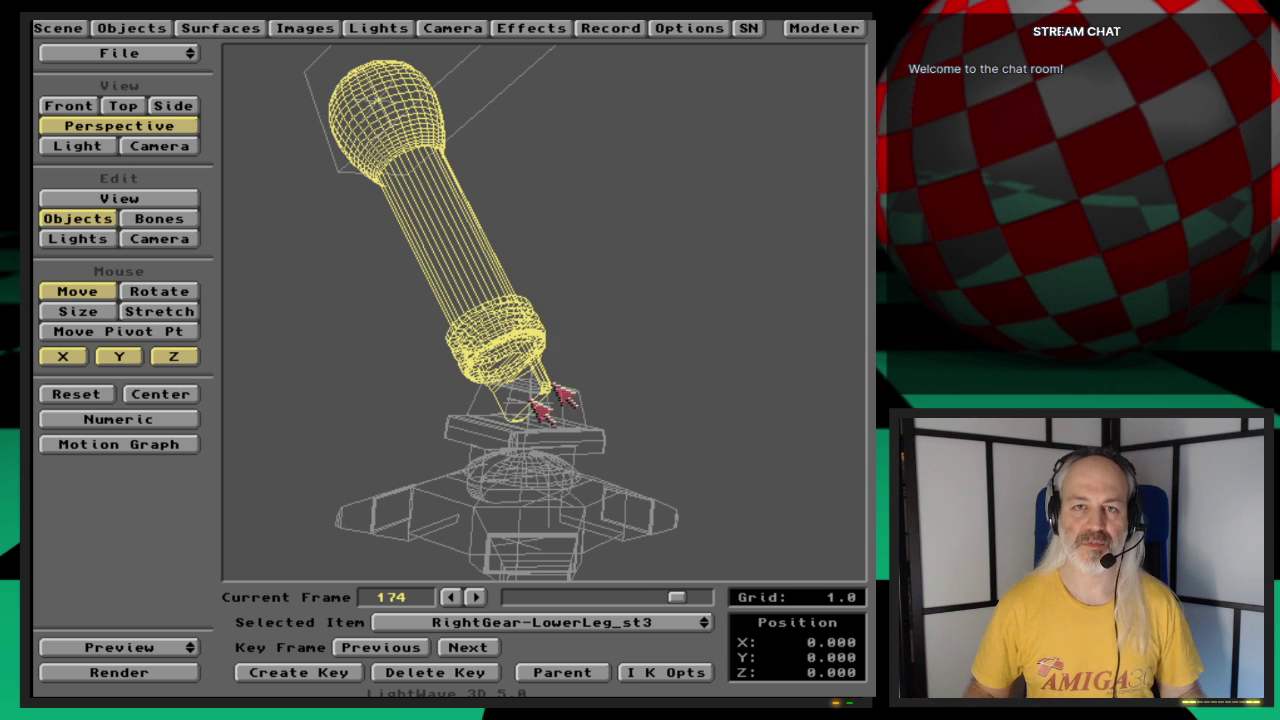
pyautogui.press('super+m')
pyautogui.press('super+m')
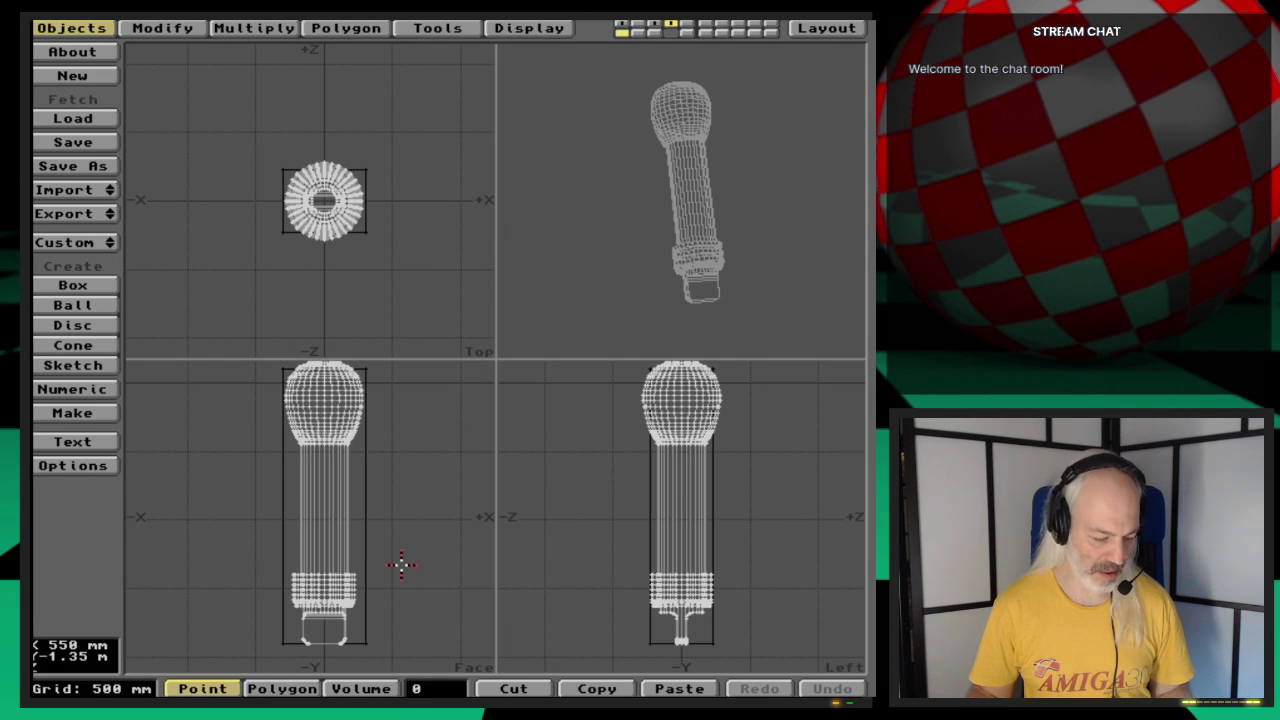
pyautogui.press('a')
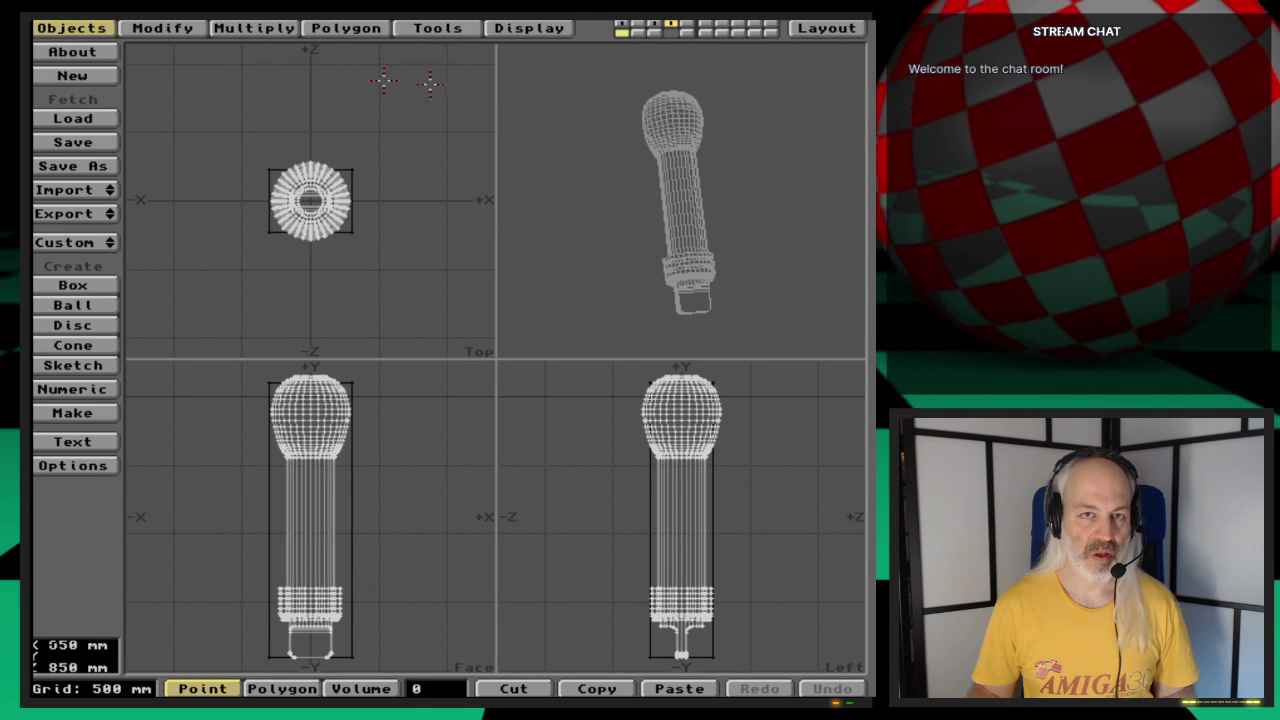
pyautogui.press('super+m')
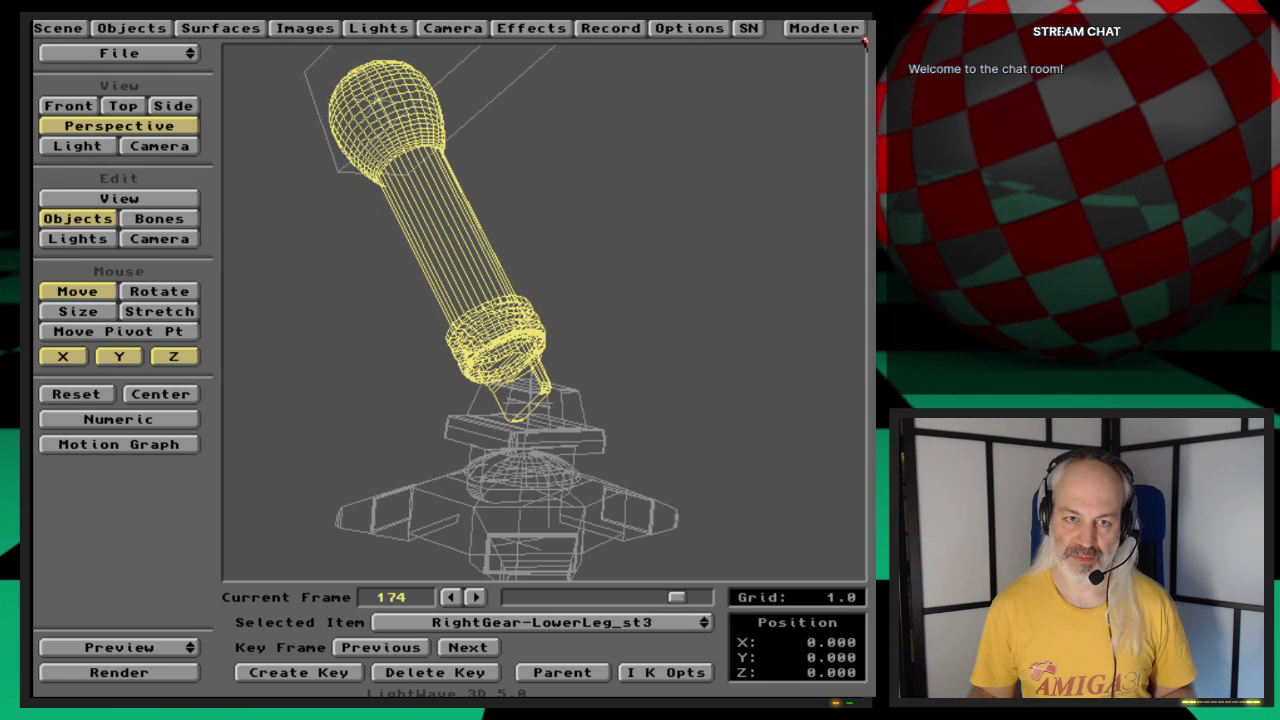
# Step: Save all objects in the Layout scene and close the objects settings
pyautogui.click(150, 30)
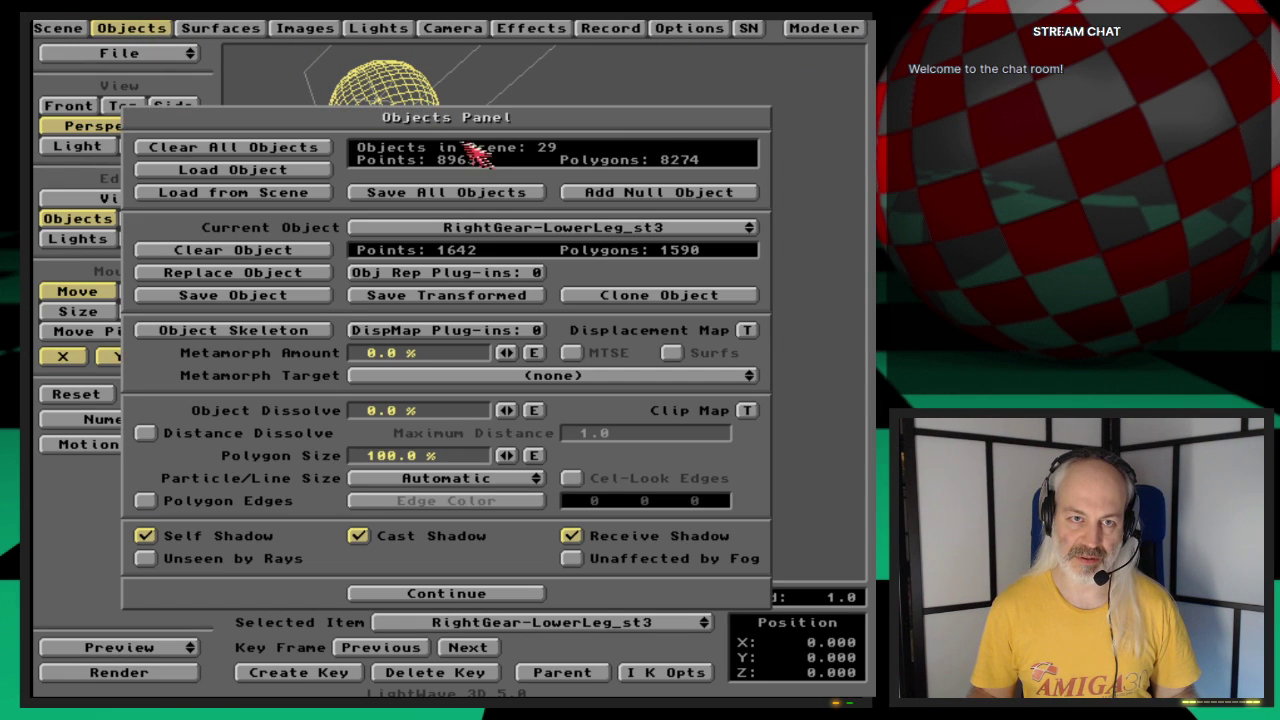
pyautogui.click(478, 200)
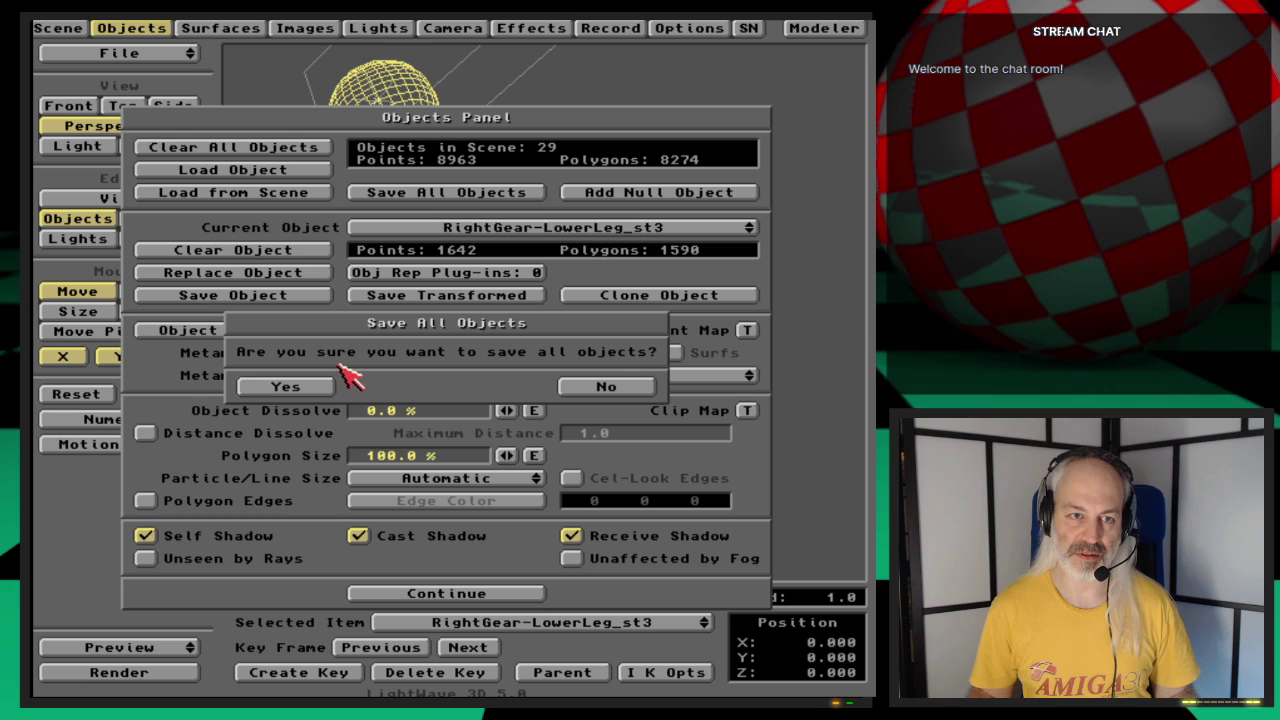
pyautogui.click(290, 387)
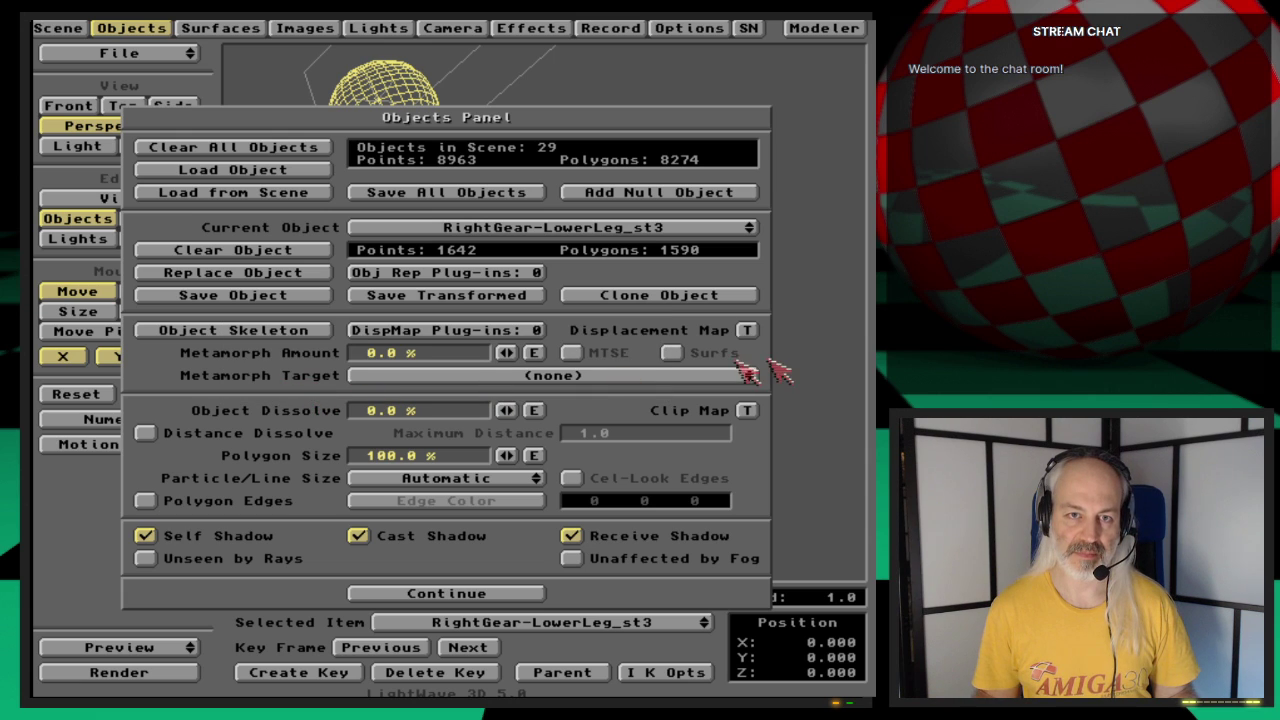
pyautogui.click(125, 30)
pyautogui.click(823, 27)
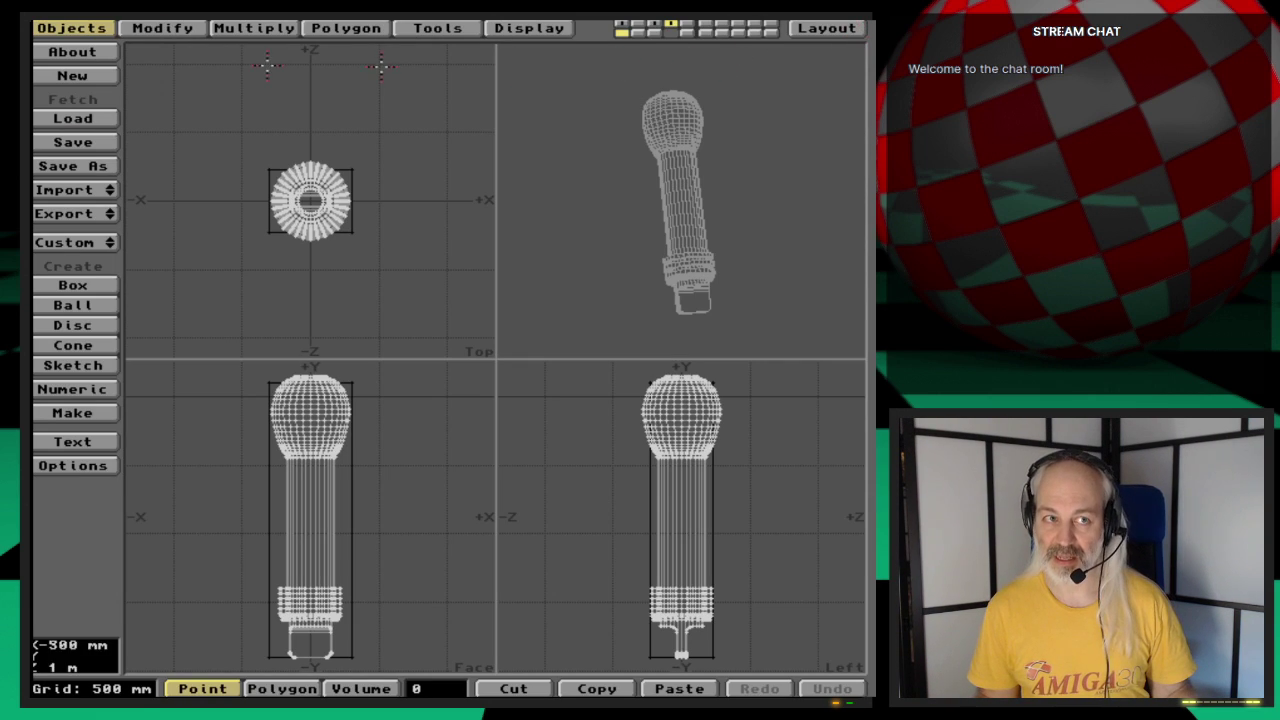
pyautogui.click(105, 75)
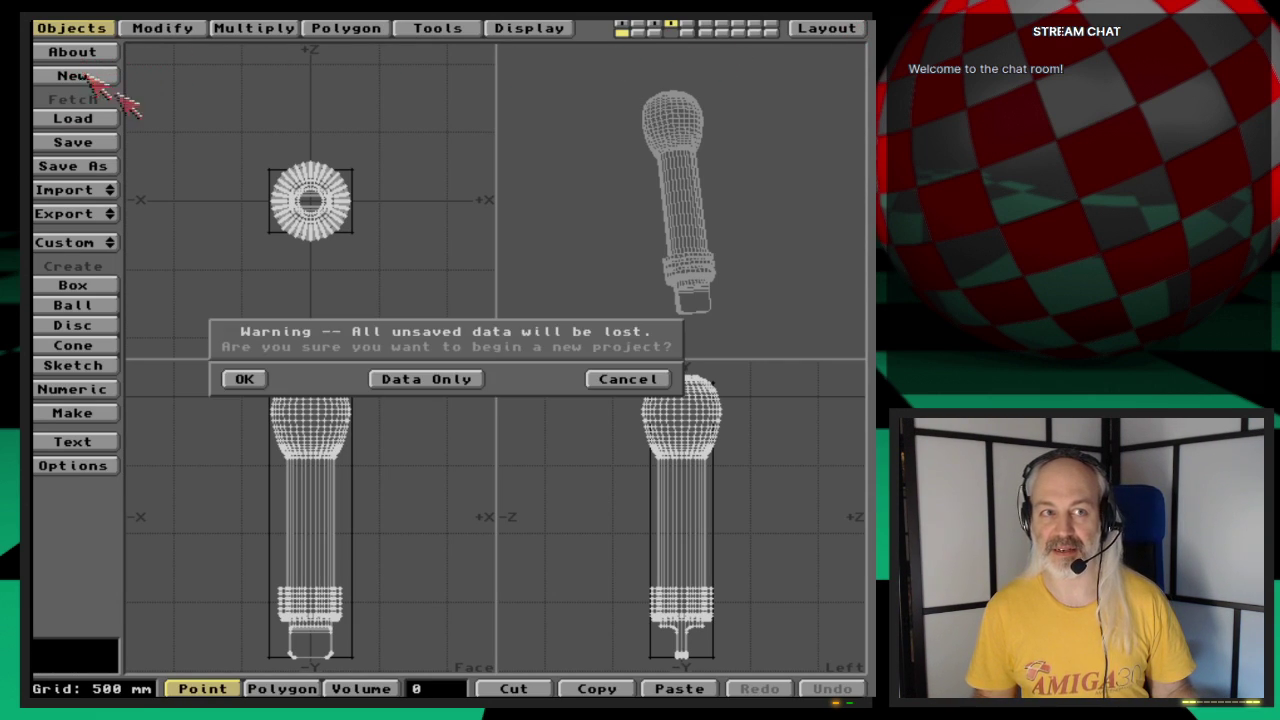
pyautogui.click(243, 380)
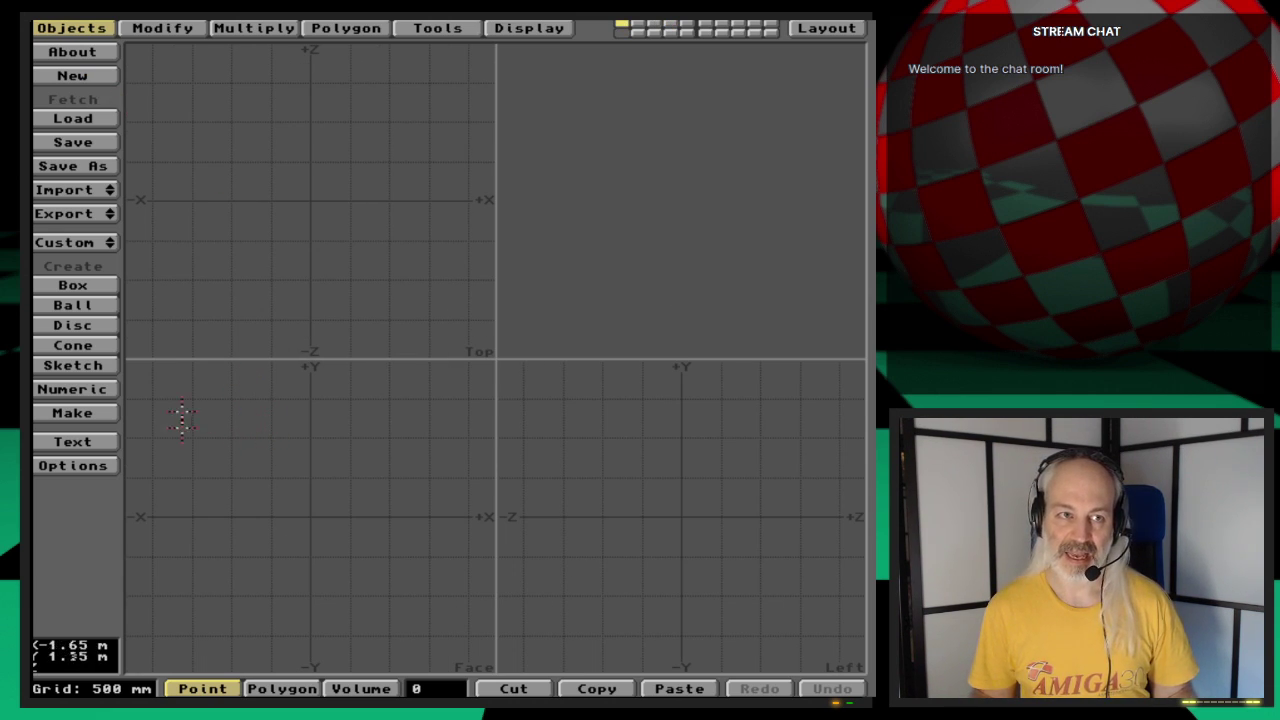
pyautogui.click(83, 194)
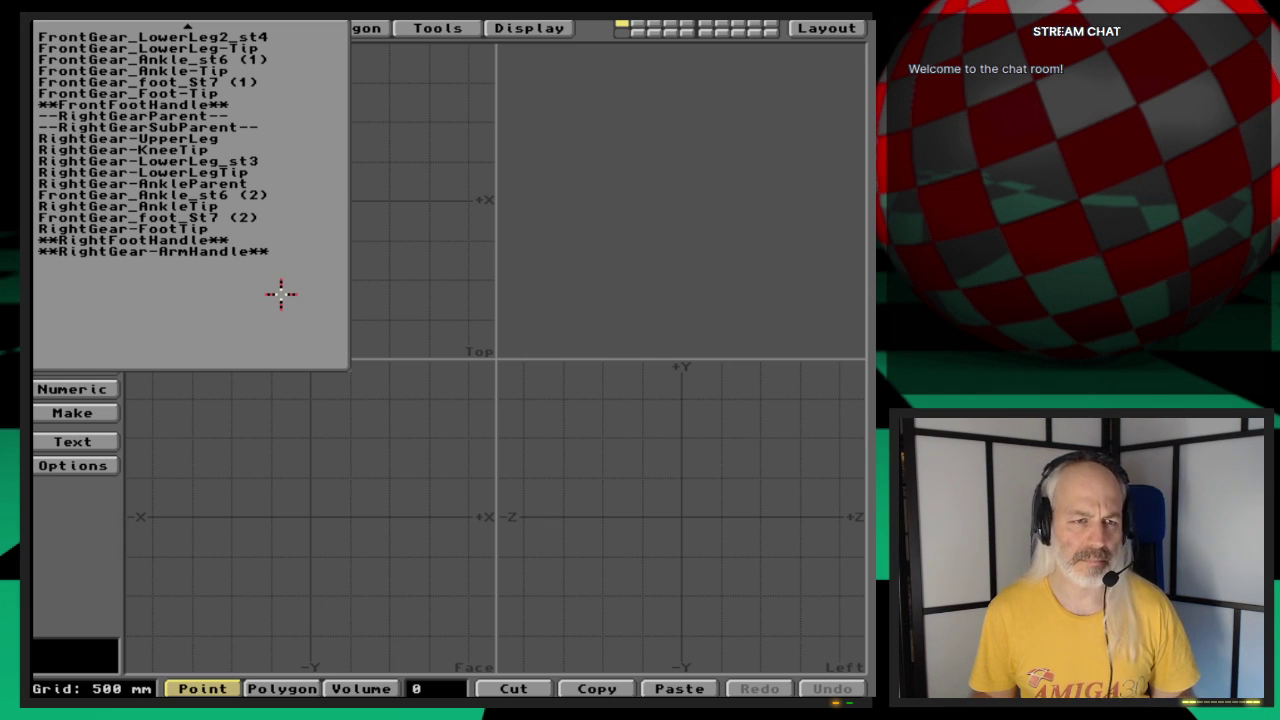
pyautogui.click(295, 195)
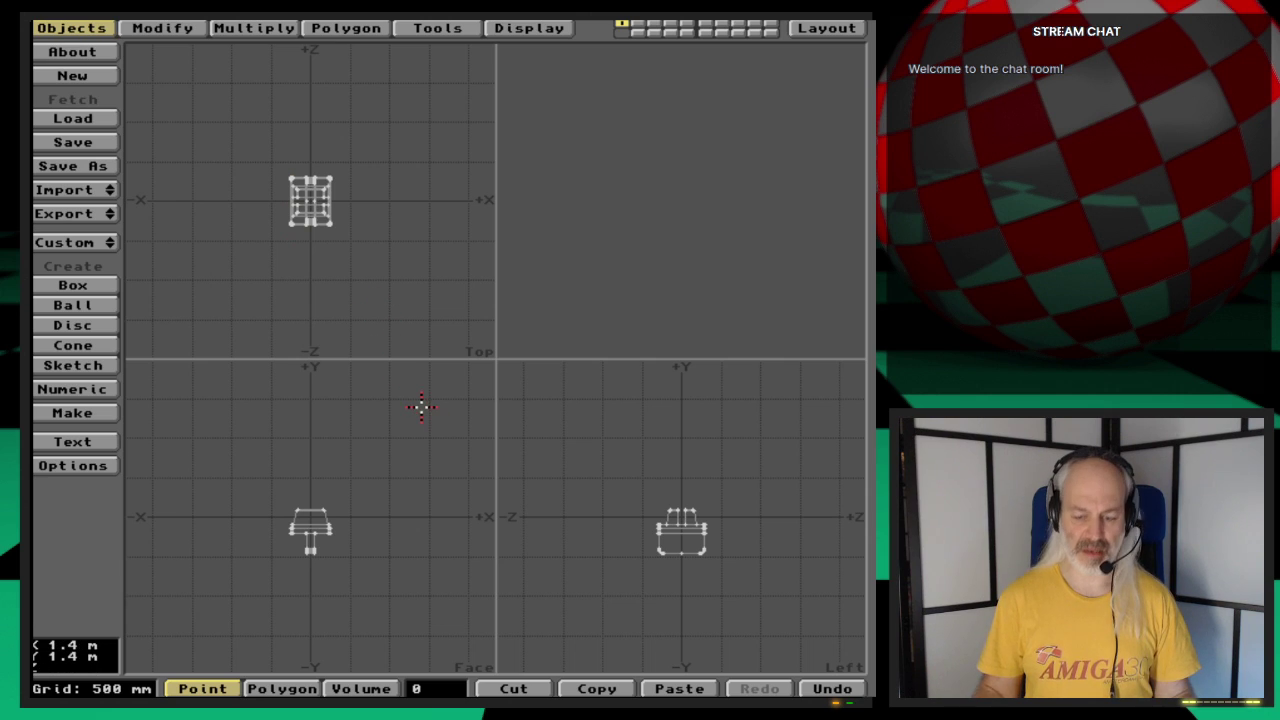
pyautogui.press('x')
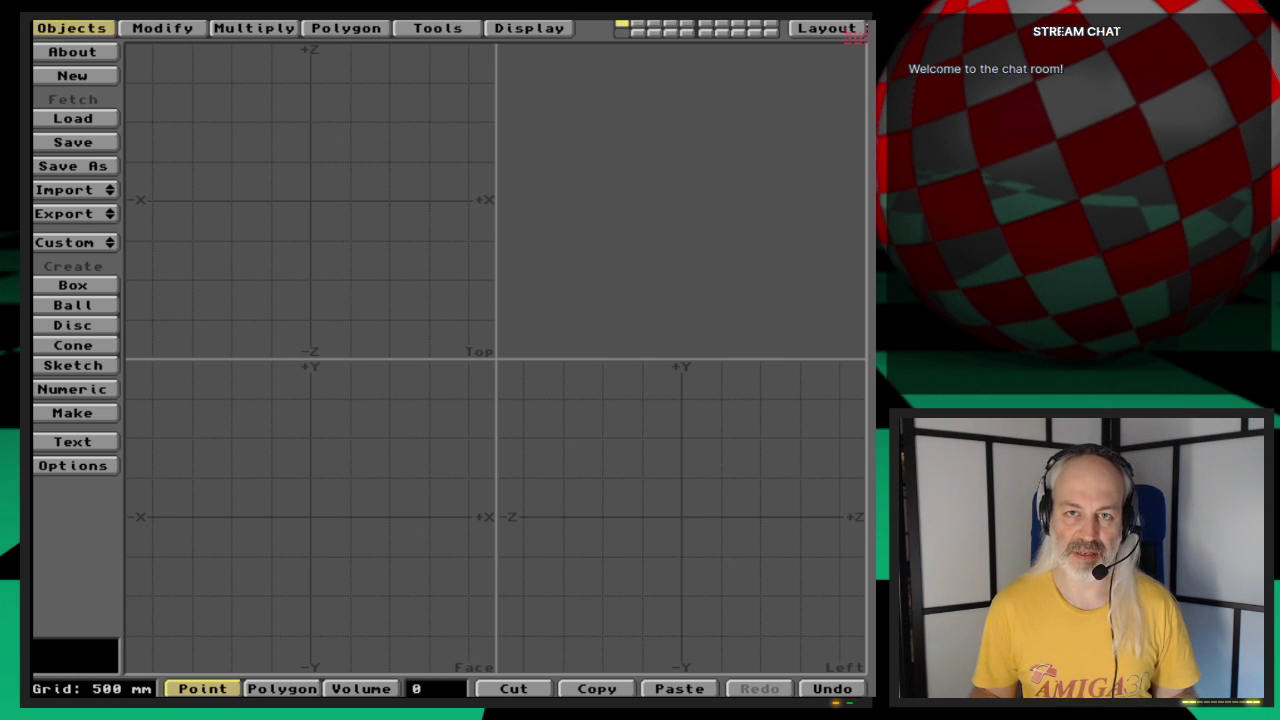
# Step: Switch to Layout and save the right gear's ankle object, FrontGear_Ankle_st6 (2), under the new file name RightGear_Ankle_st6
pyautogui.click(826, 27)
pyautogui.click(131, 27)
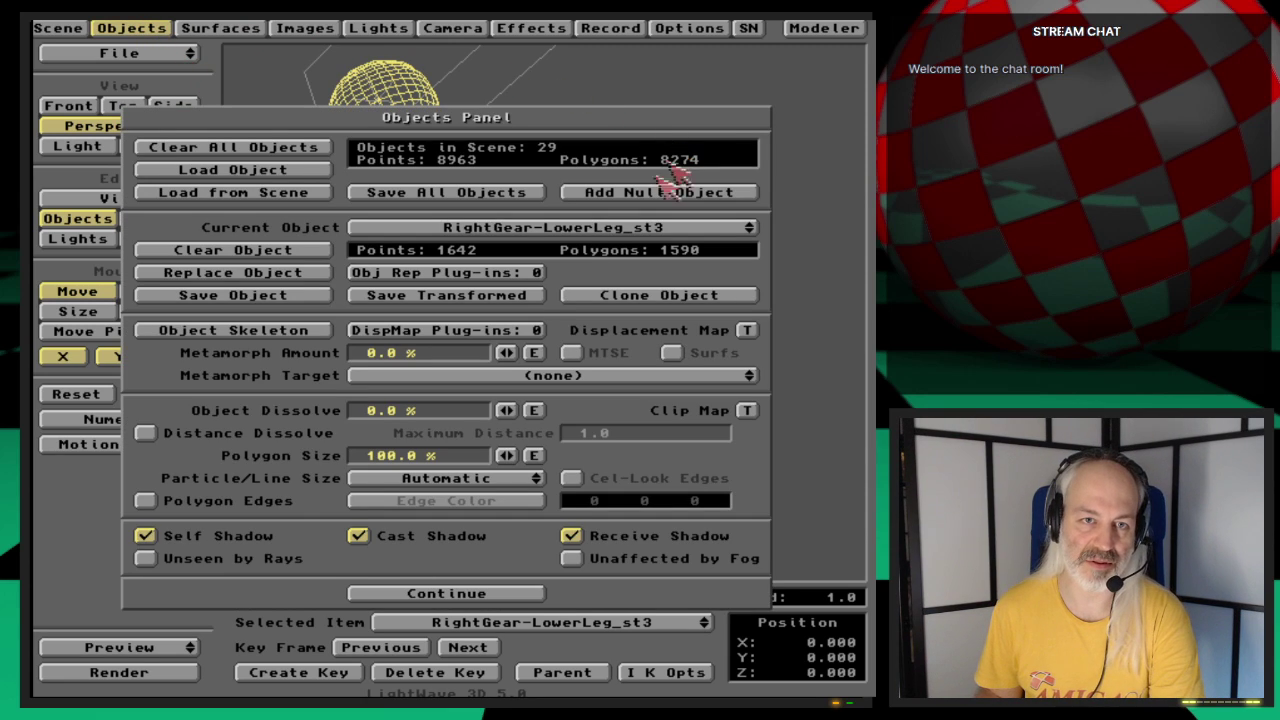
pyautogui.moveTo(660, 229); pyautogui.dragTo(760, 265)
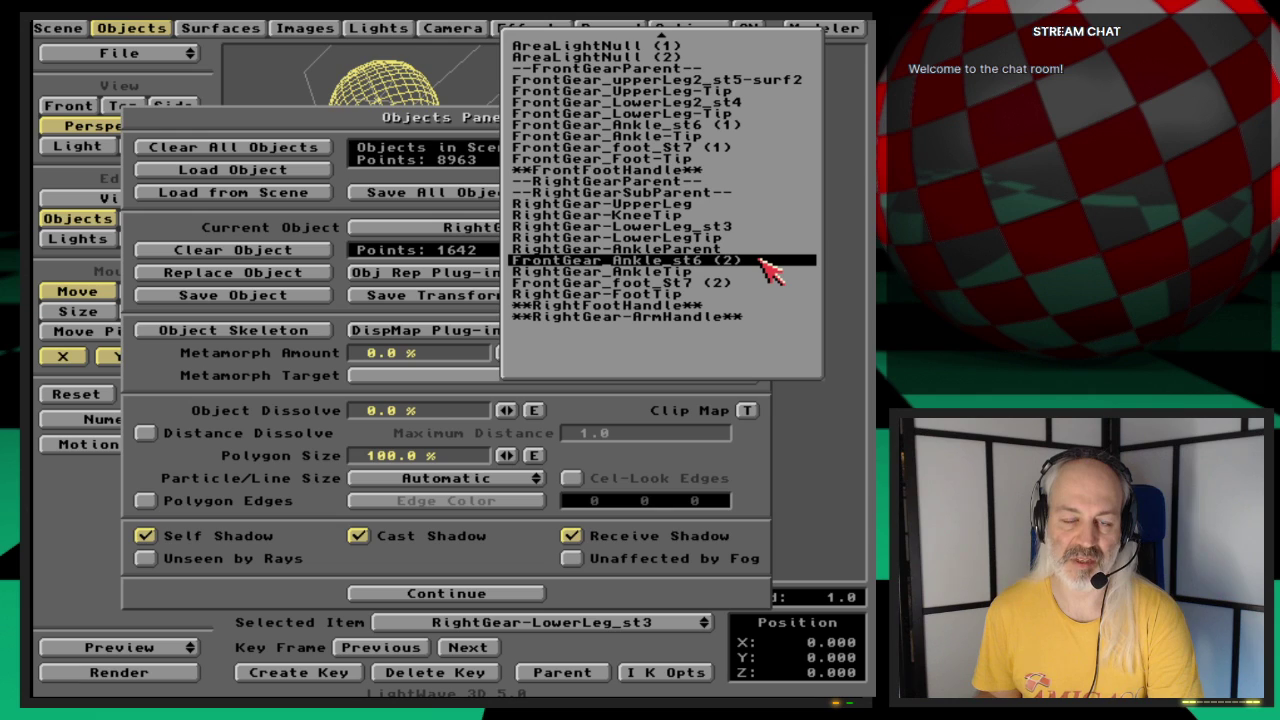
pyautogui.moveTo(770, 268)
pyautogui.mouseDown()
pyautogui.moveTo(608, 268)
pyautogui.moveTo(785, 272)
pyautogui.mouseUp()
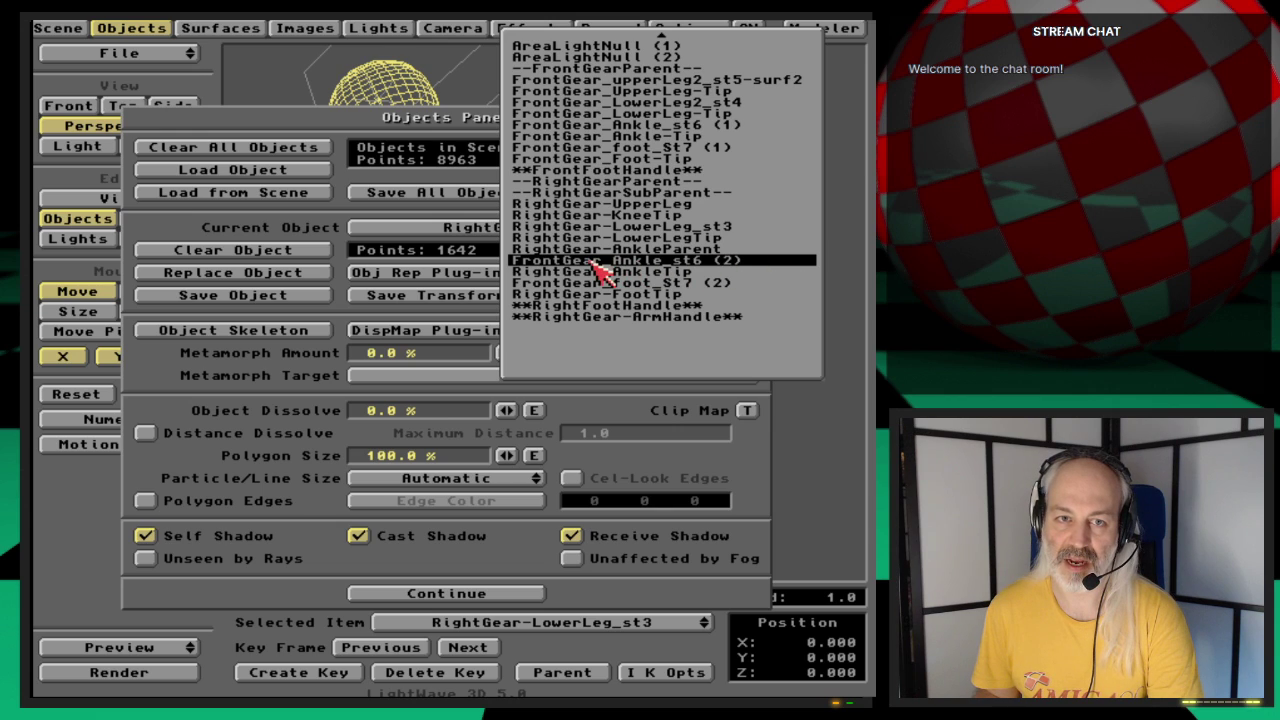
pyautogui.click(790, 275)
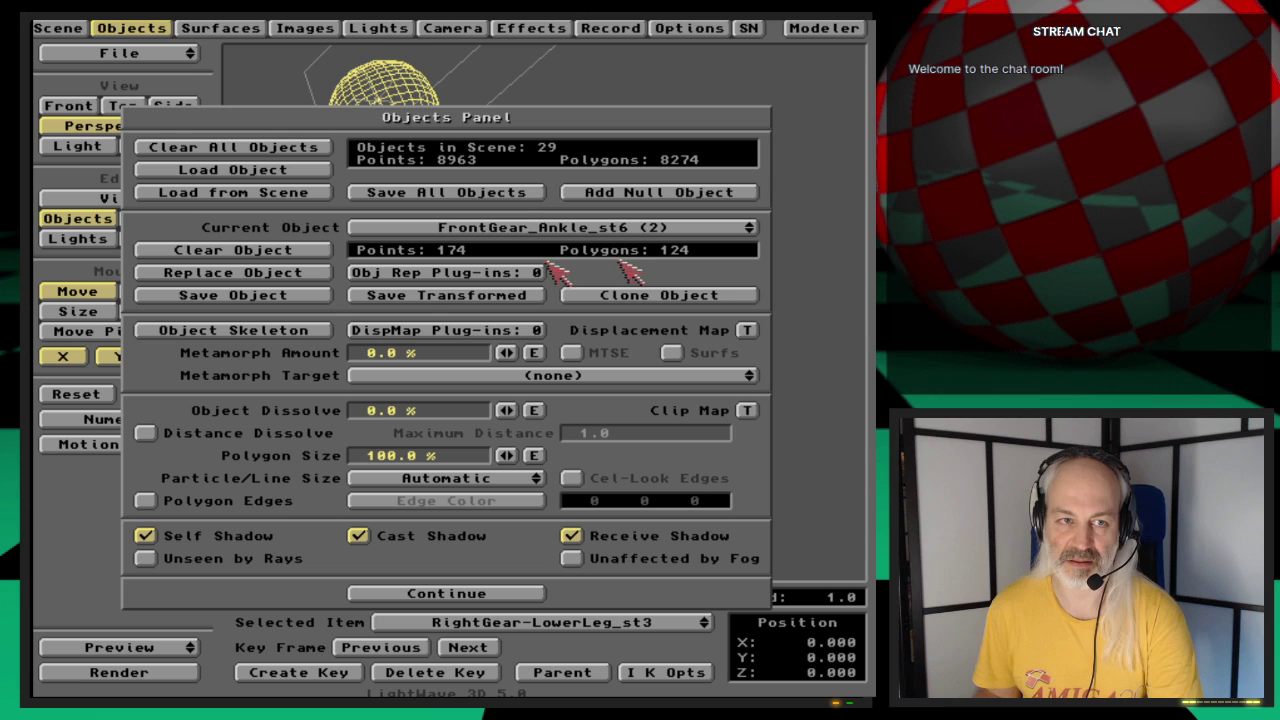
pyautogui.click(300, 295)
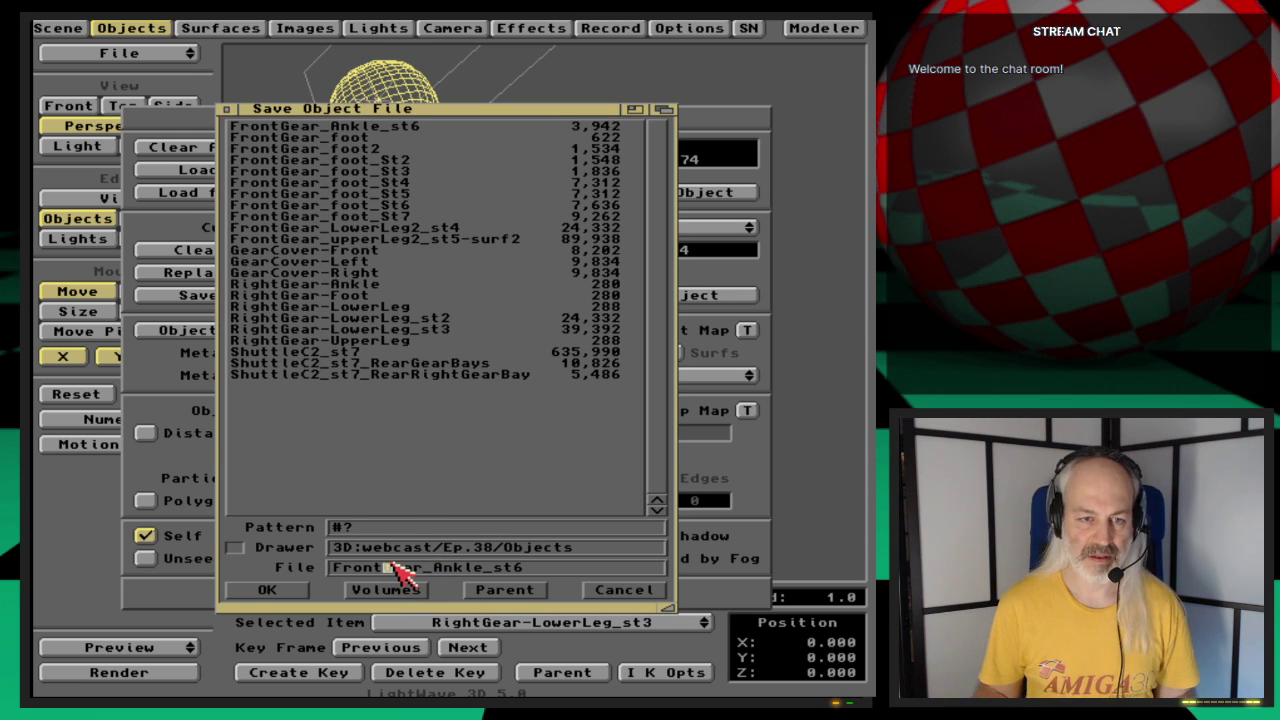
pyautogui.press('Delete')
pyautogui.press('Delete')
pyautogui.press('Delete')
pyautogui.press('Delete')
pyautogui.press('Delete')
pyautogui.write('Right')
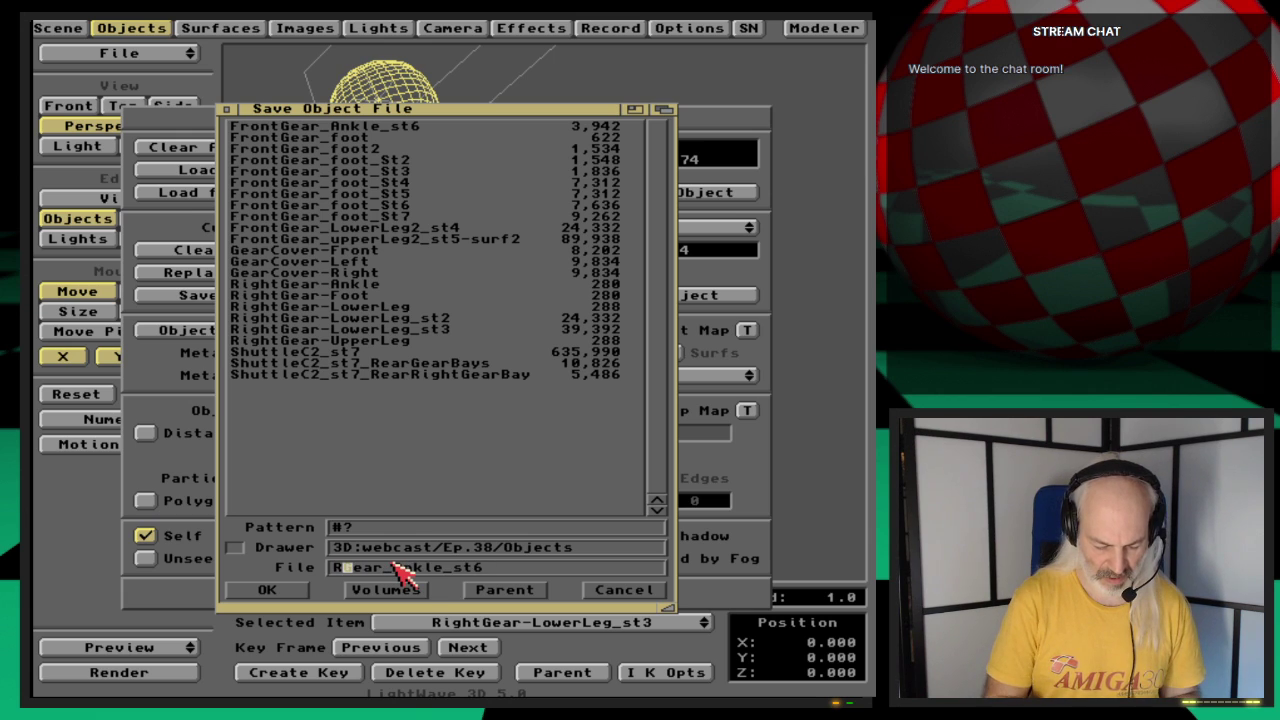
pyautogui.click(296, 592)
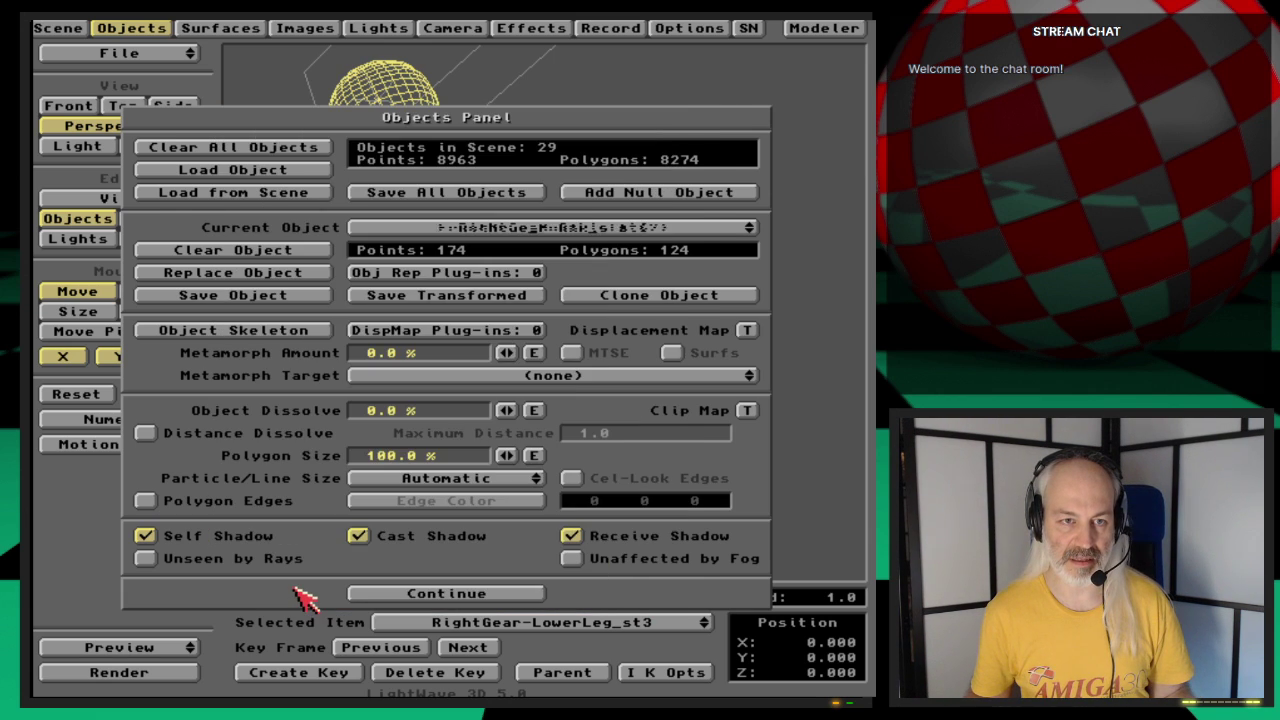
# Step: Save the right gear's foot object, FrontGear_foot_St7 (2), as RightGear_foot_St7 and close the objects settings
pyautogui.click(620, 228)
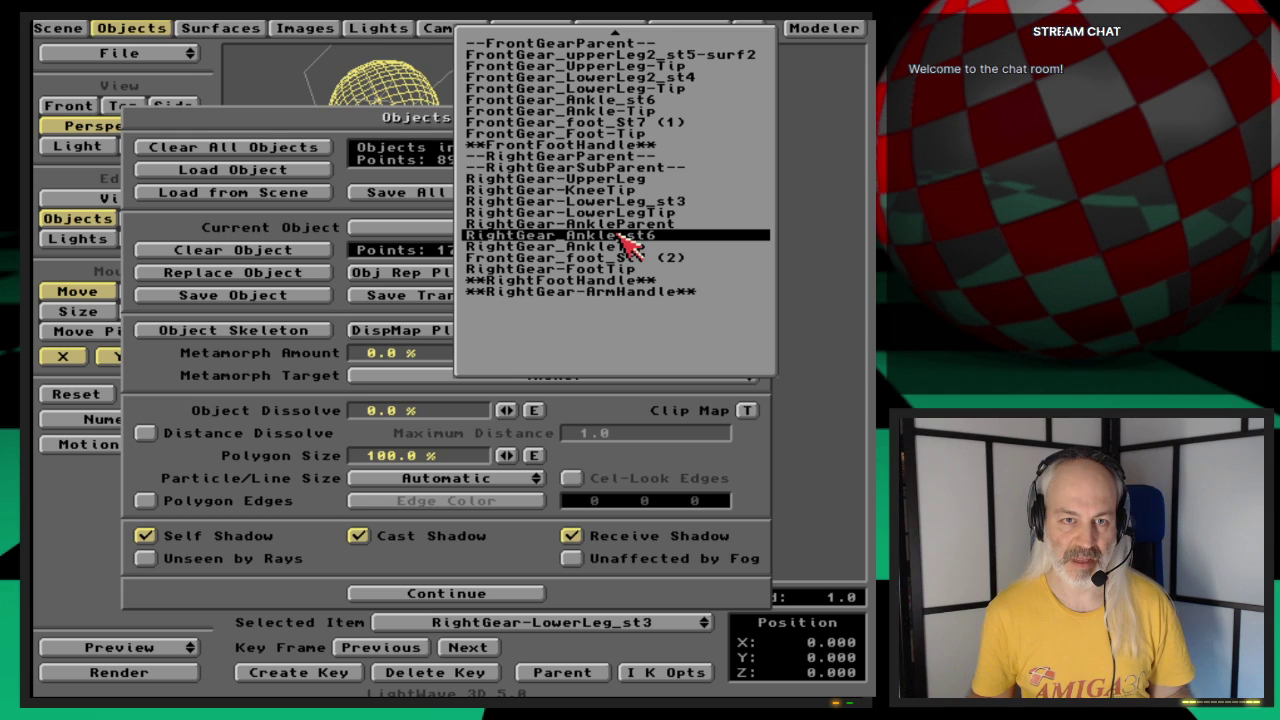
pyautogui.click(700, 258)
pyautogui.click(312, 296)
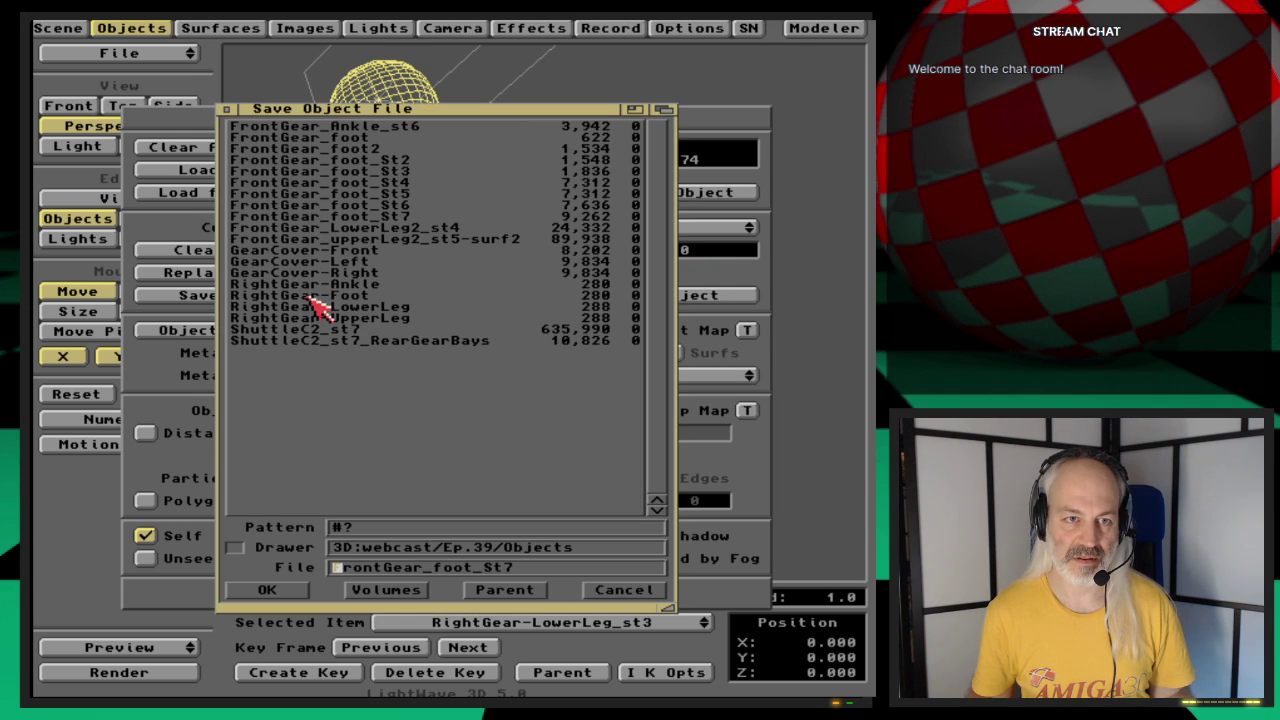
pyautogui.click(386, 567)
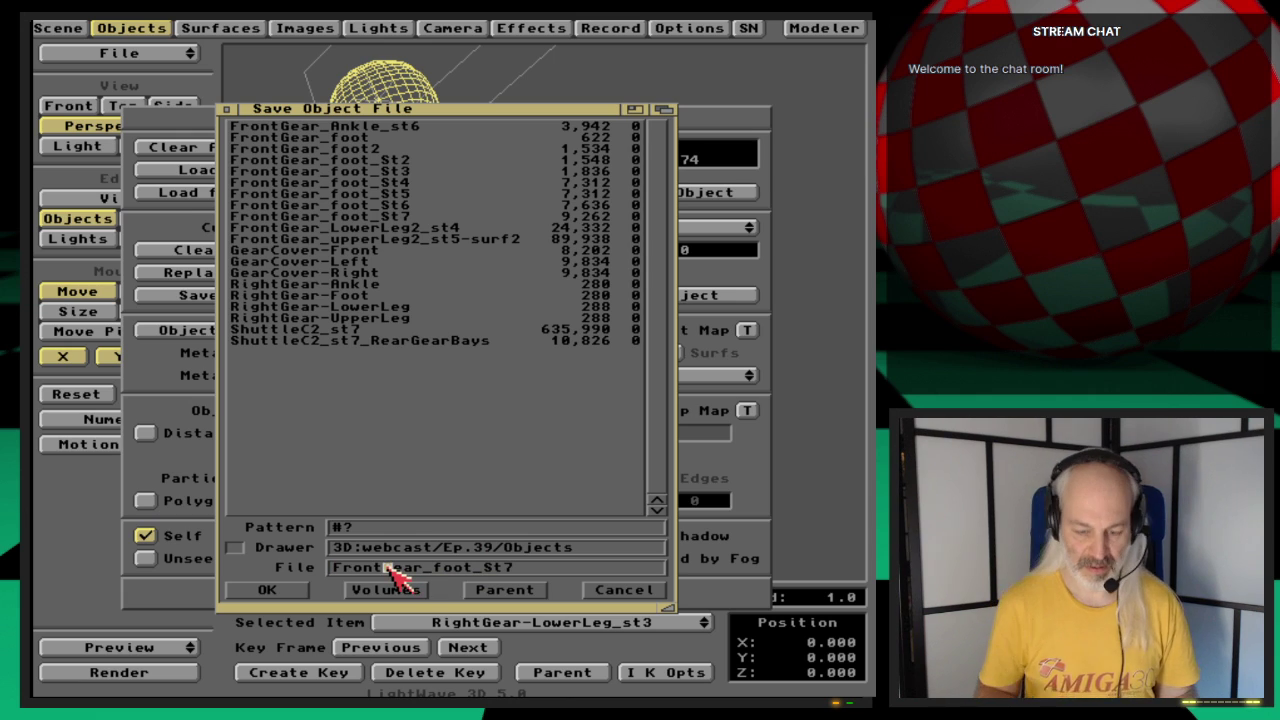
pyautogui.press('BackSpace')
pyautogui.press('BackSpace')
pyautogui.press('BackSpace')
pyautogui.press('BackSpace')
pyautogui.write('Righ')
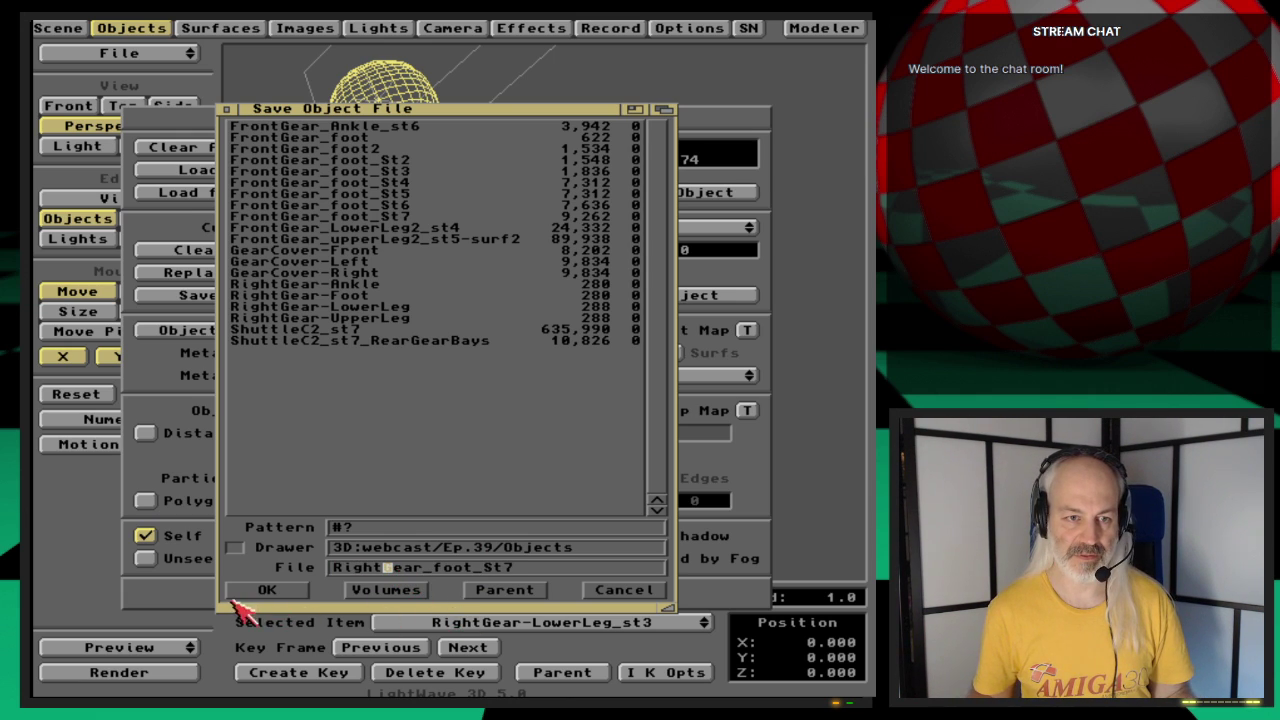
pyautogui.click(262, 590)
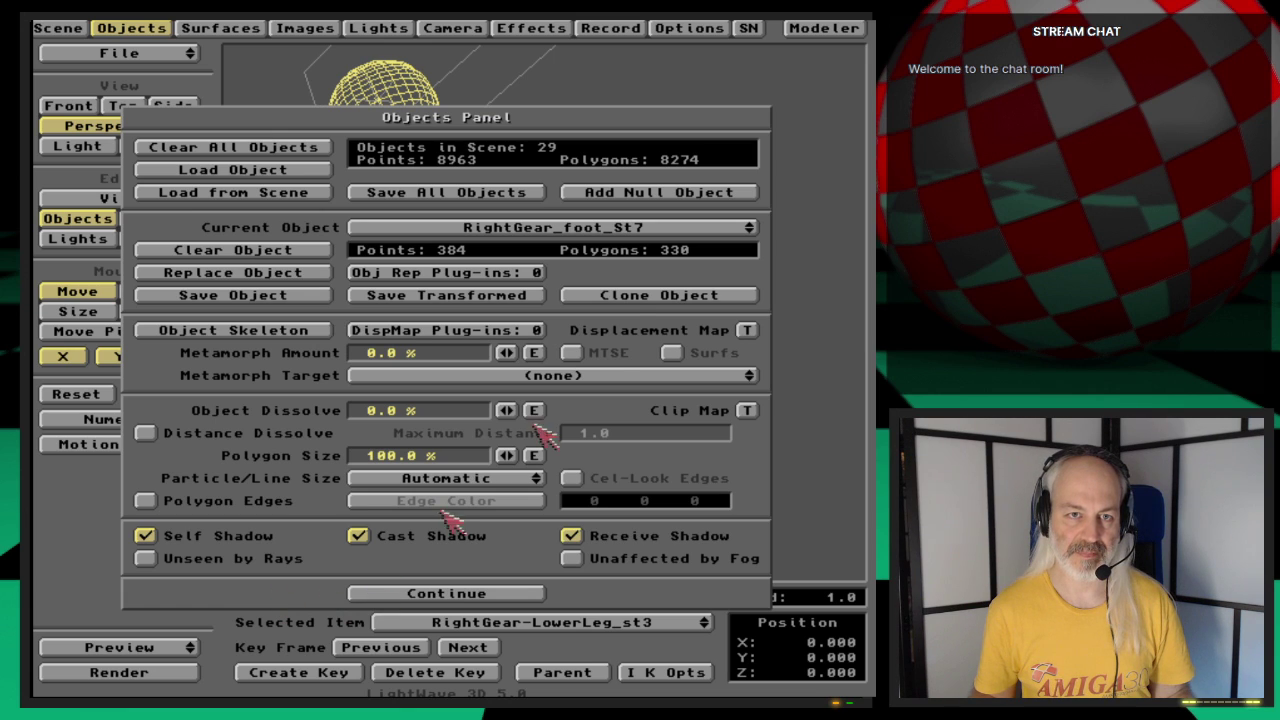
pyautogui.click(637, 228)
pyautogui.click(660, 330)
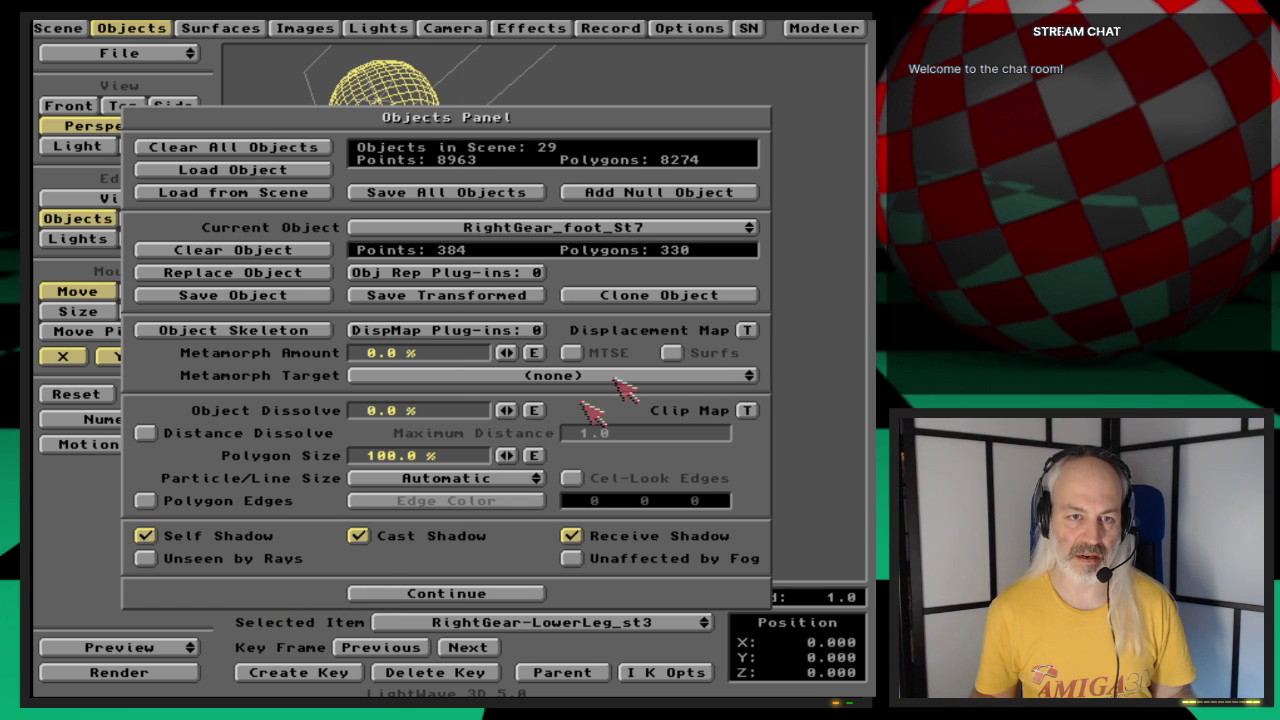
pyautogui.click(522, 594)
# Step: Switch to Modeler, start a new project and import the RightGear-LowerLeg_st3 object from Layout
pyautogui.click(823, 27)
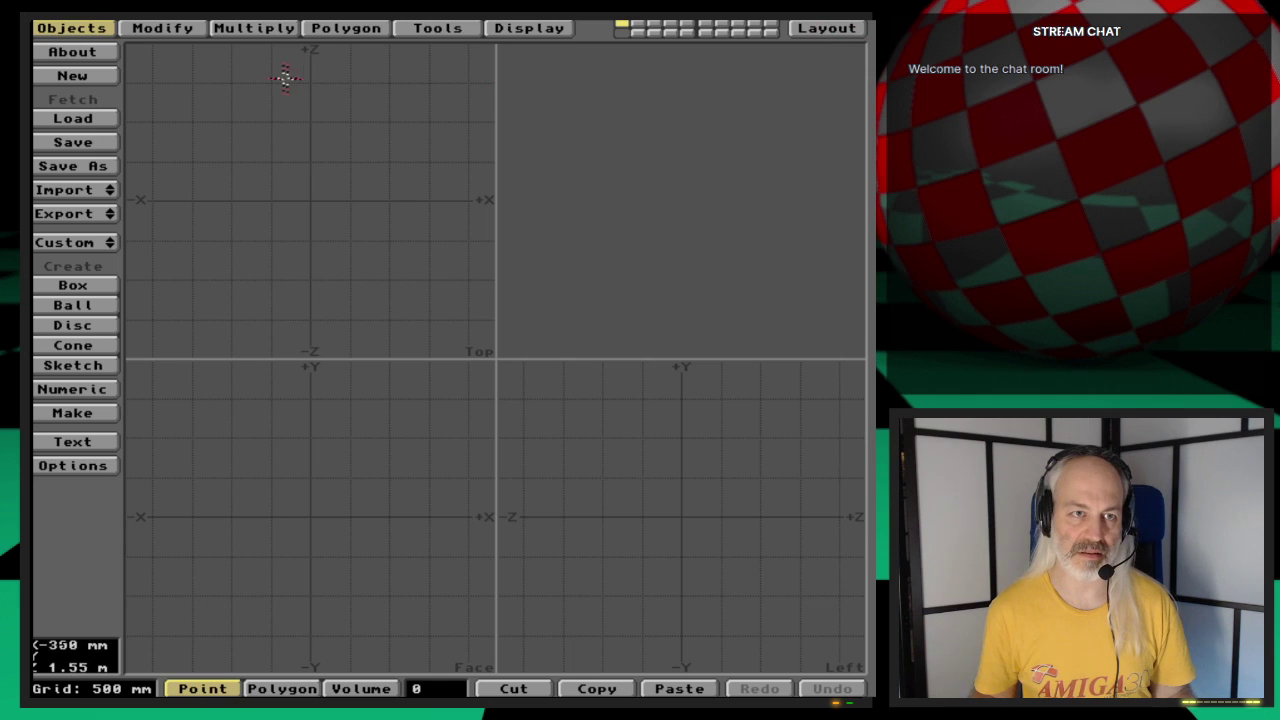
pyautogui.click(104, 75)
pyautogui.click(255, 380)
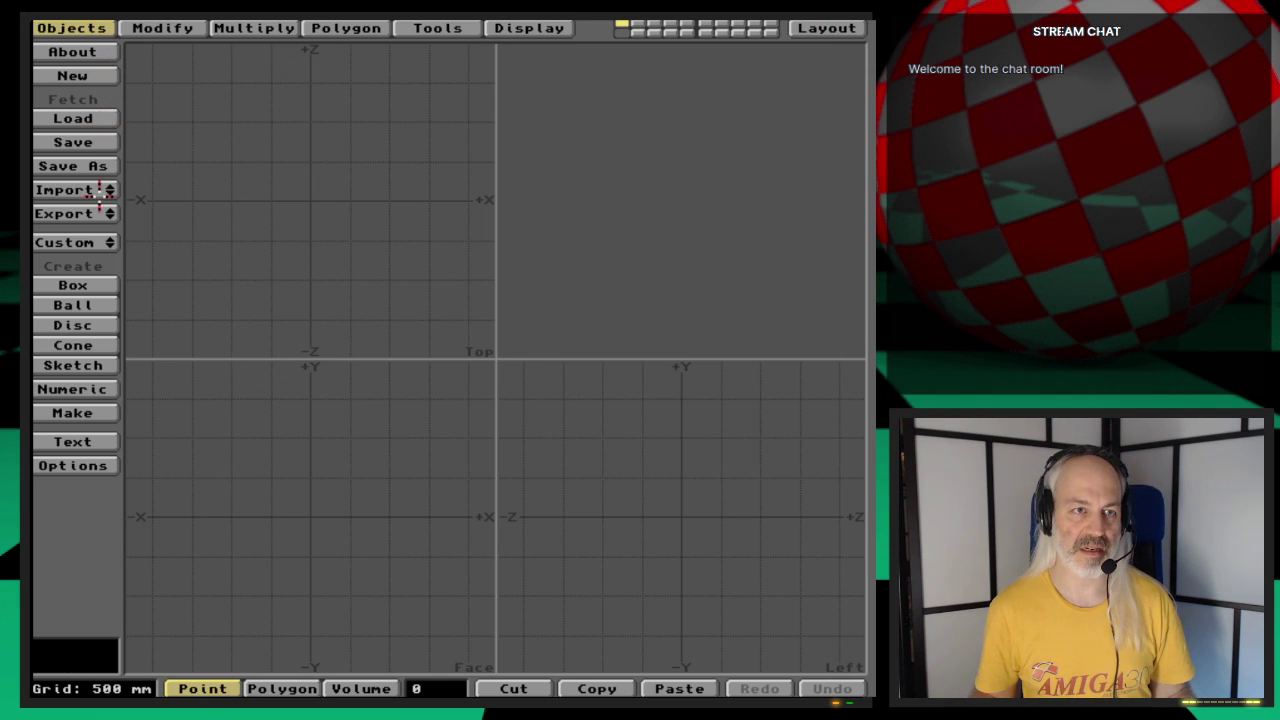
pyautogui.moveTo(100, 194); pyautogui.dragTo(100, 189)
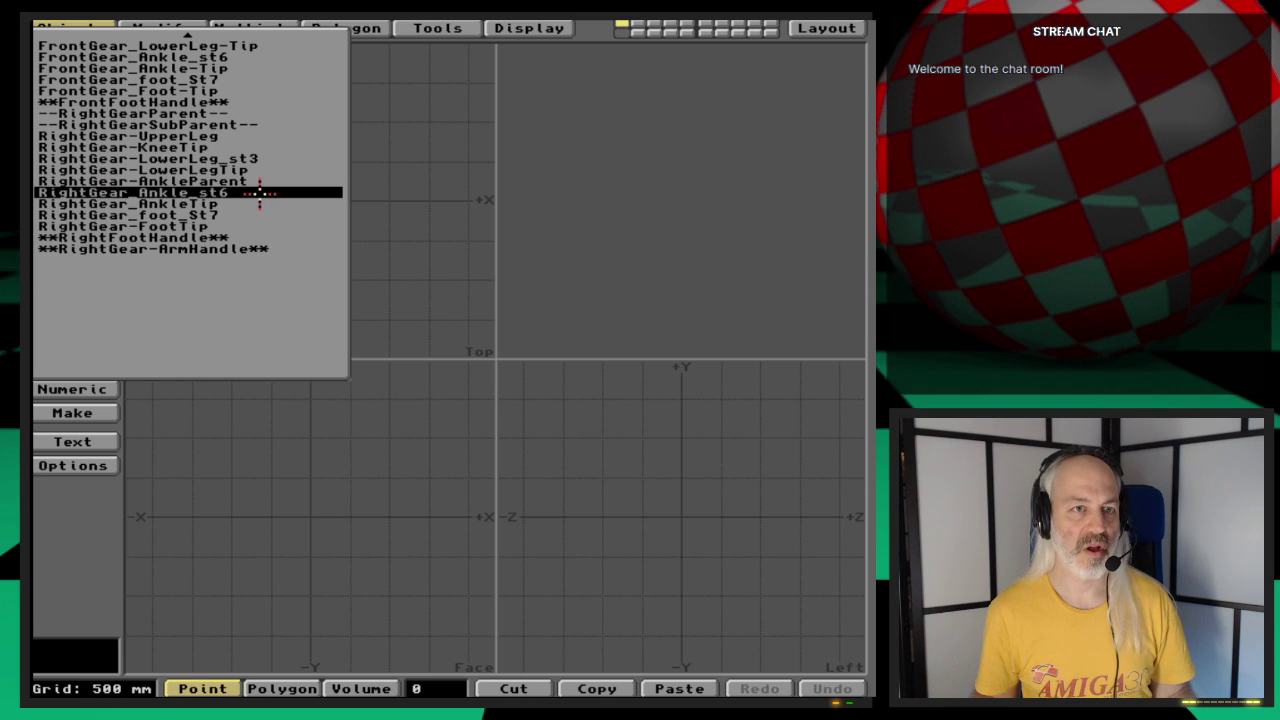
pyautogui.moveTo(260, 192); pyautogui.dragTo(267, 158)
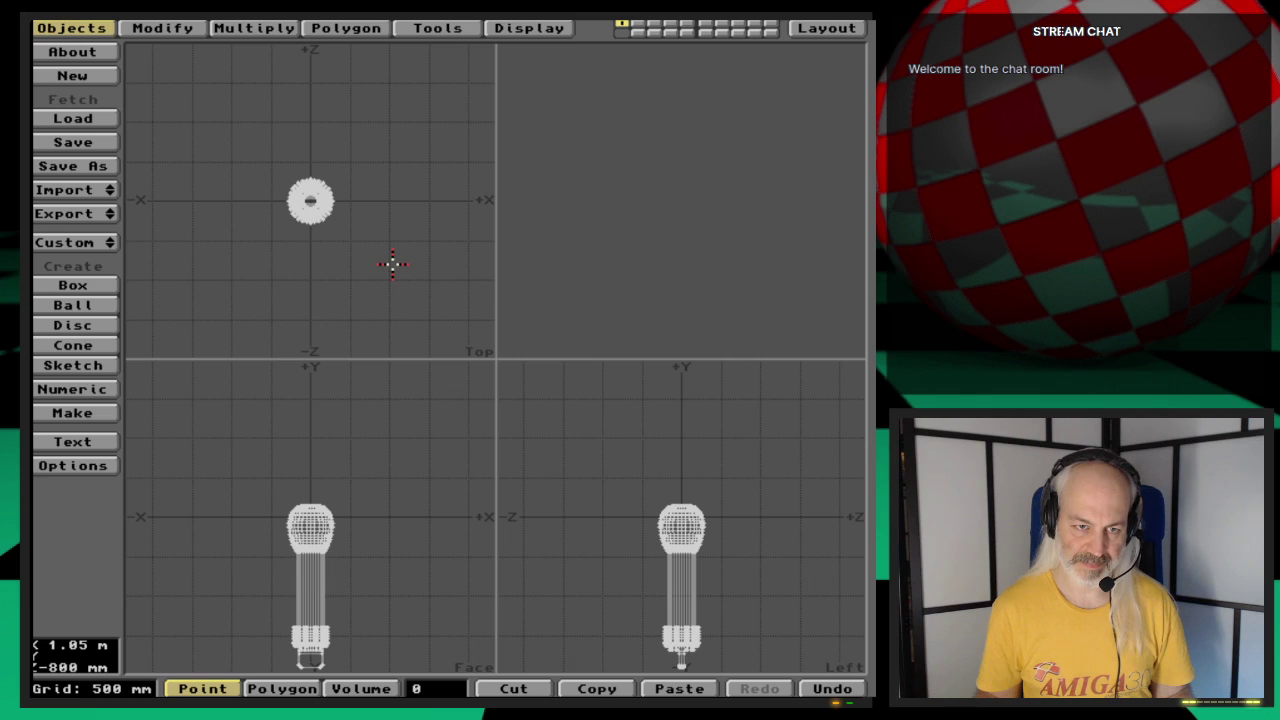
# Step: Select the polygons of the collar and the connecting tab at the lower end of the leg, in a close-up view
pyautogui.press('.')
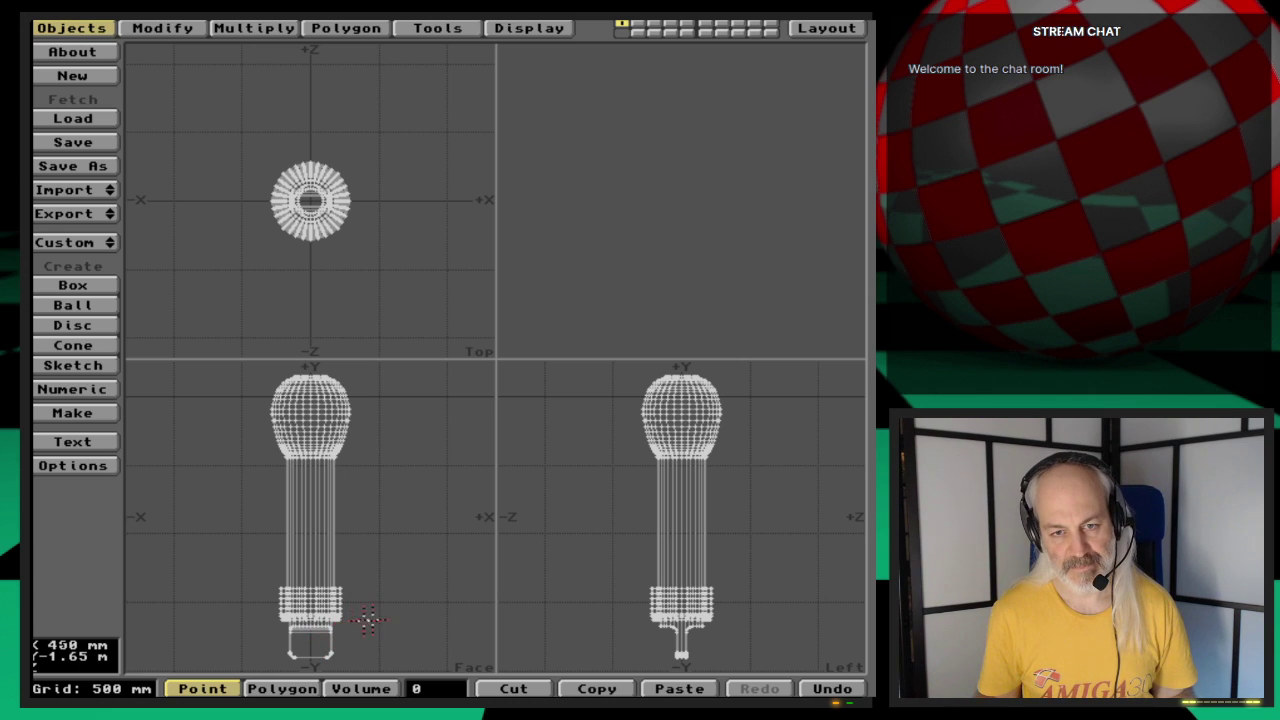
pyautogui.press('space')
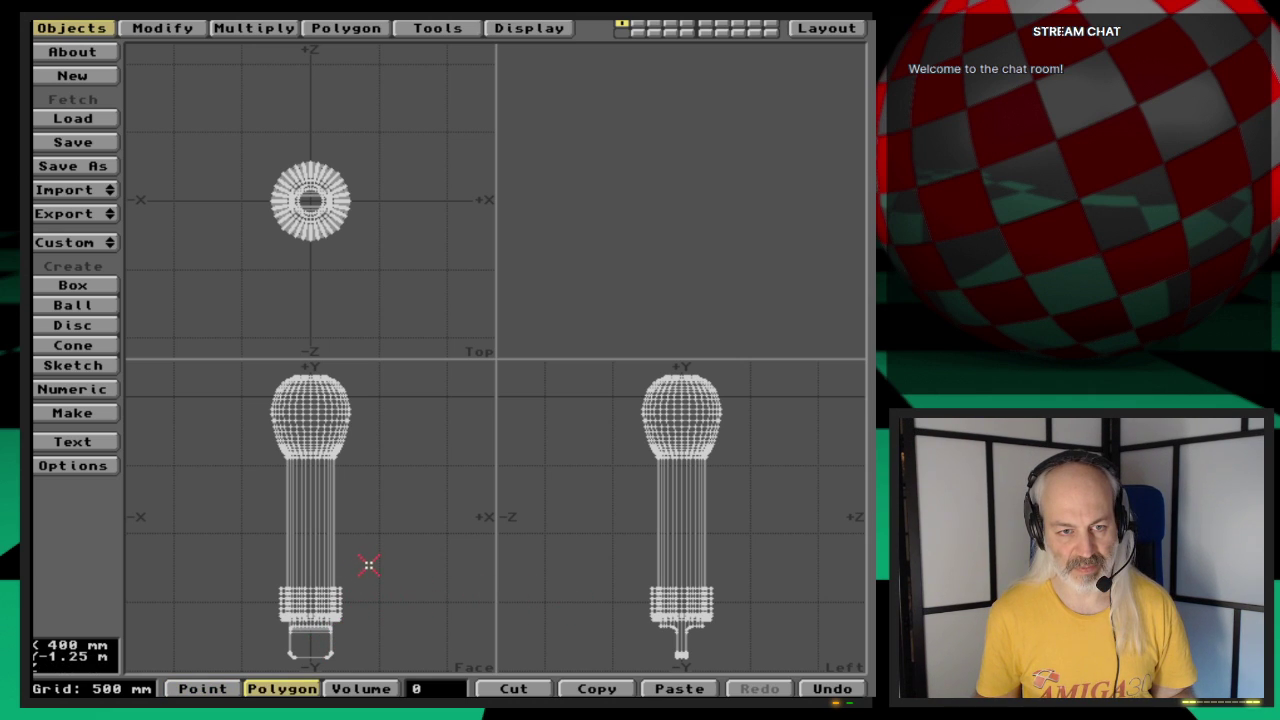
pyautogui.moveTo(243, 568)
pyautogui.mouseDown(button='right')
pyautogui.moveTo(236, 670)
pyautogui.moveTo(380, 565)
pyautogui.mouseUp(button='right')
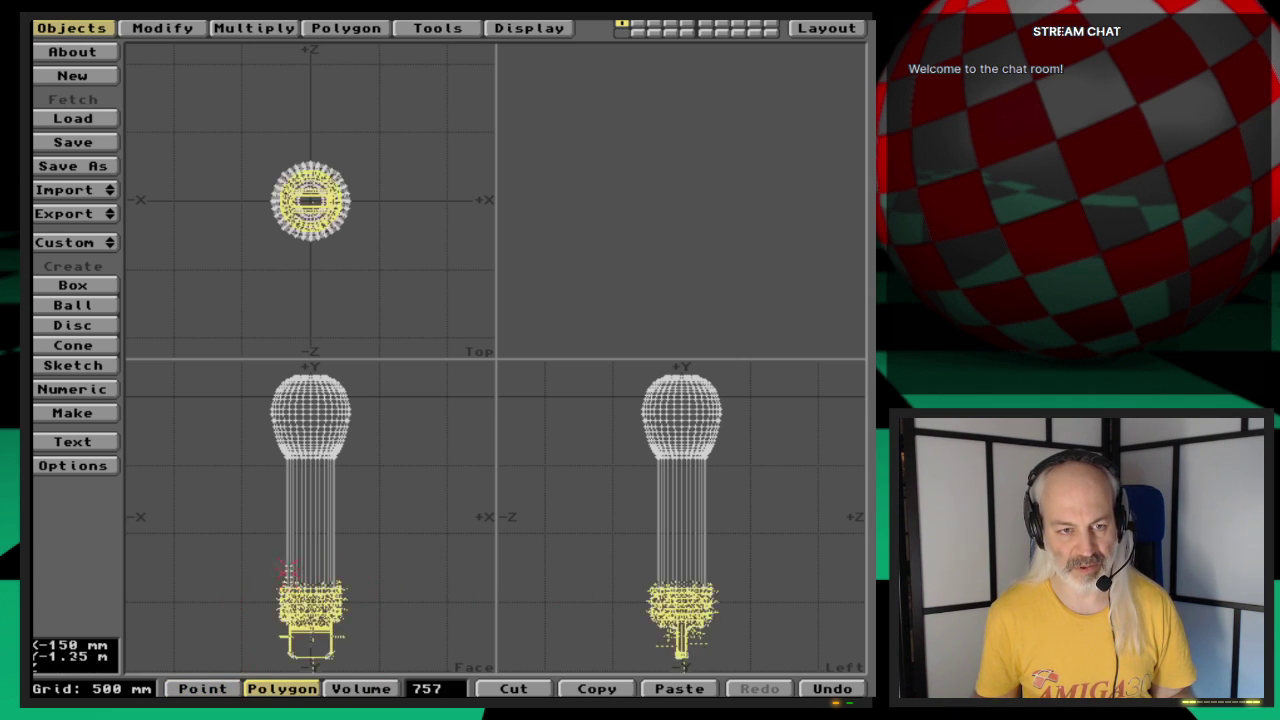
pyautogui.press('g')
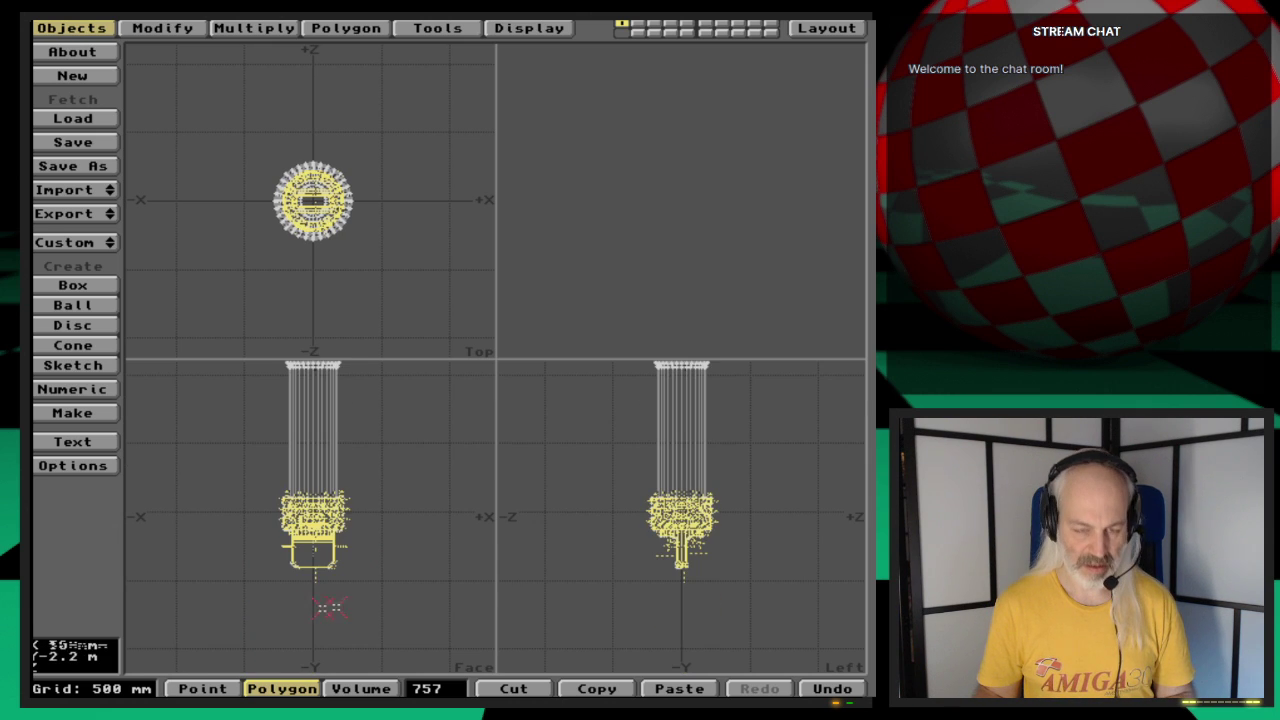
pyautogui.press('.')
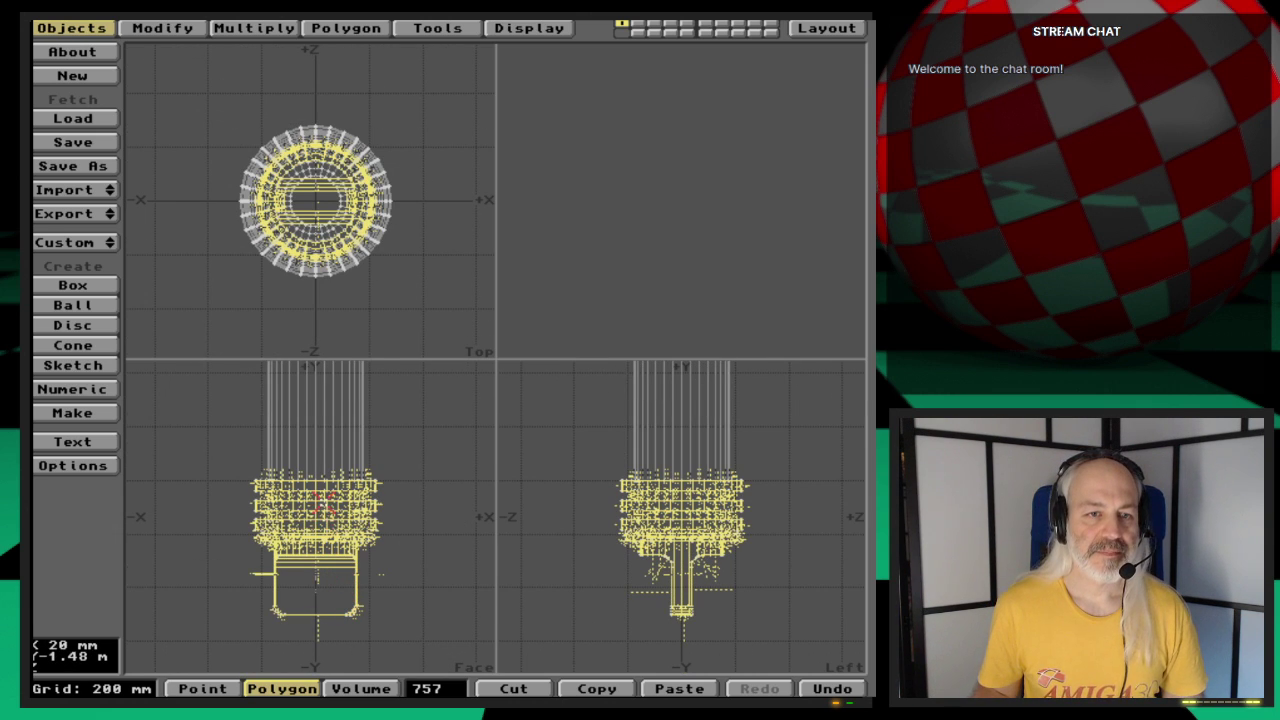
pyautogui.press('.')
pyautogui.press(',')
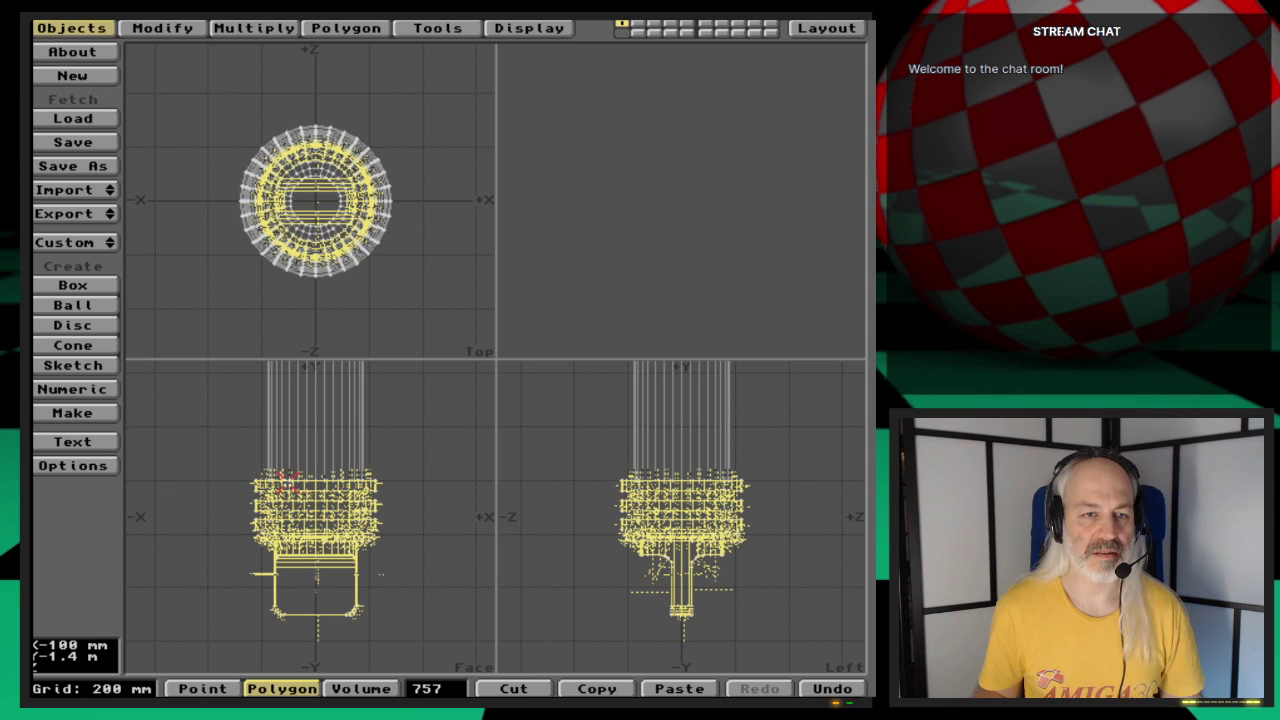
# Step: Try to rotate the selected collar and tab polygons clockwise in the front view, and undo the rotation
pyautogui.press('y')
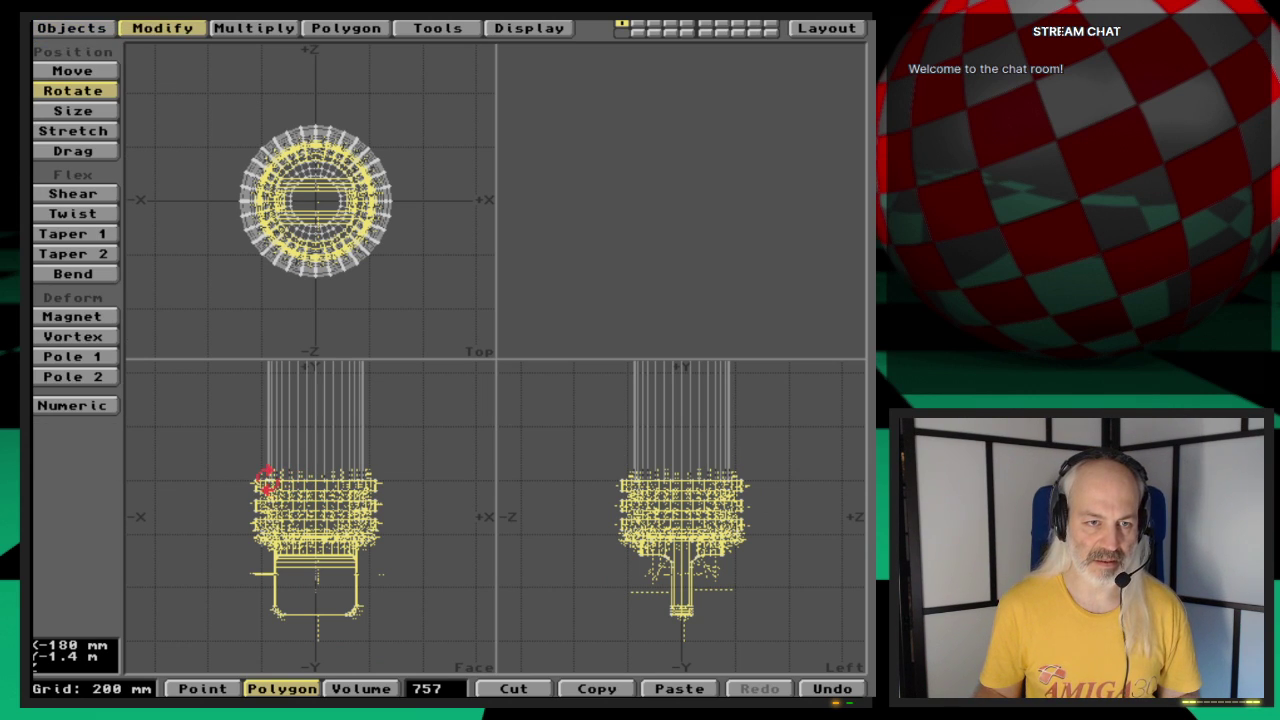
pyautogui.moveTo(266, 482); pyautogui.dragTo(325, 482)
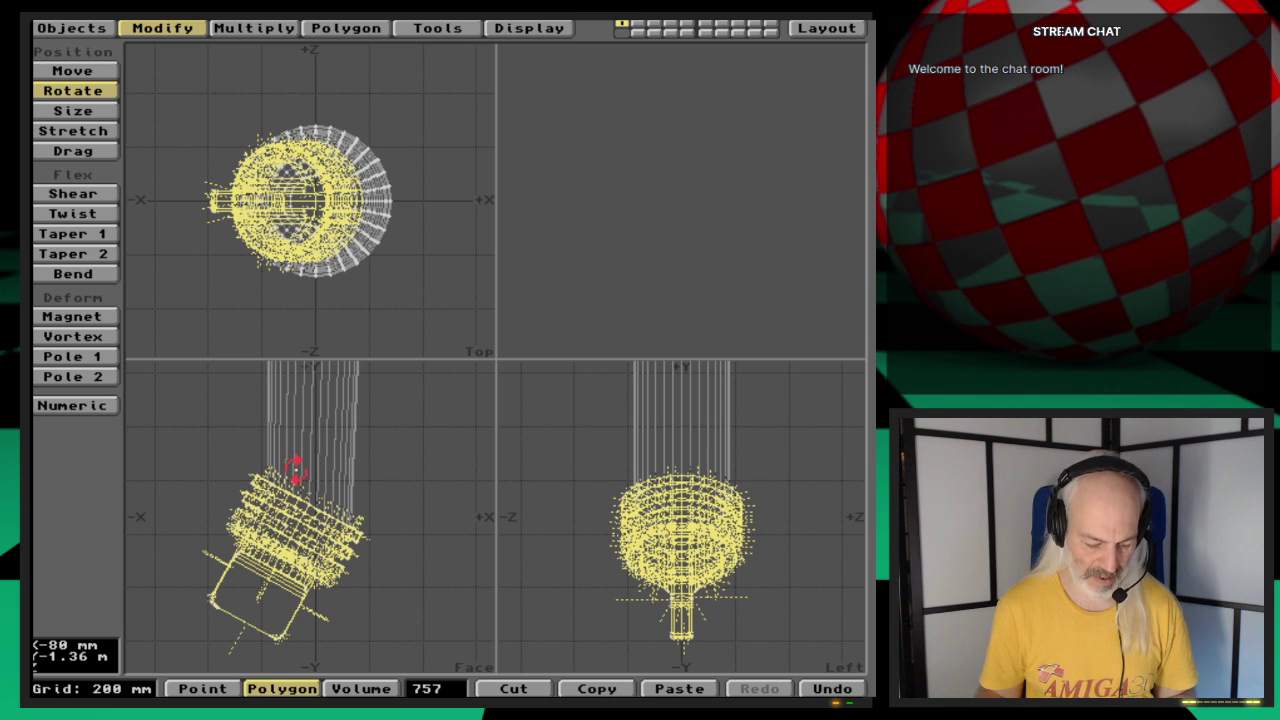
pyautogui.press('u')
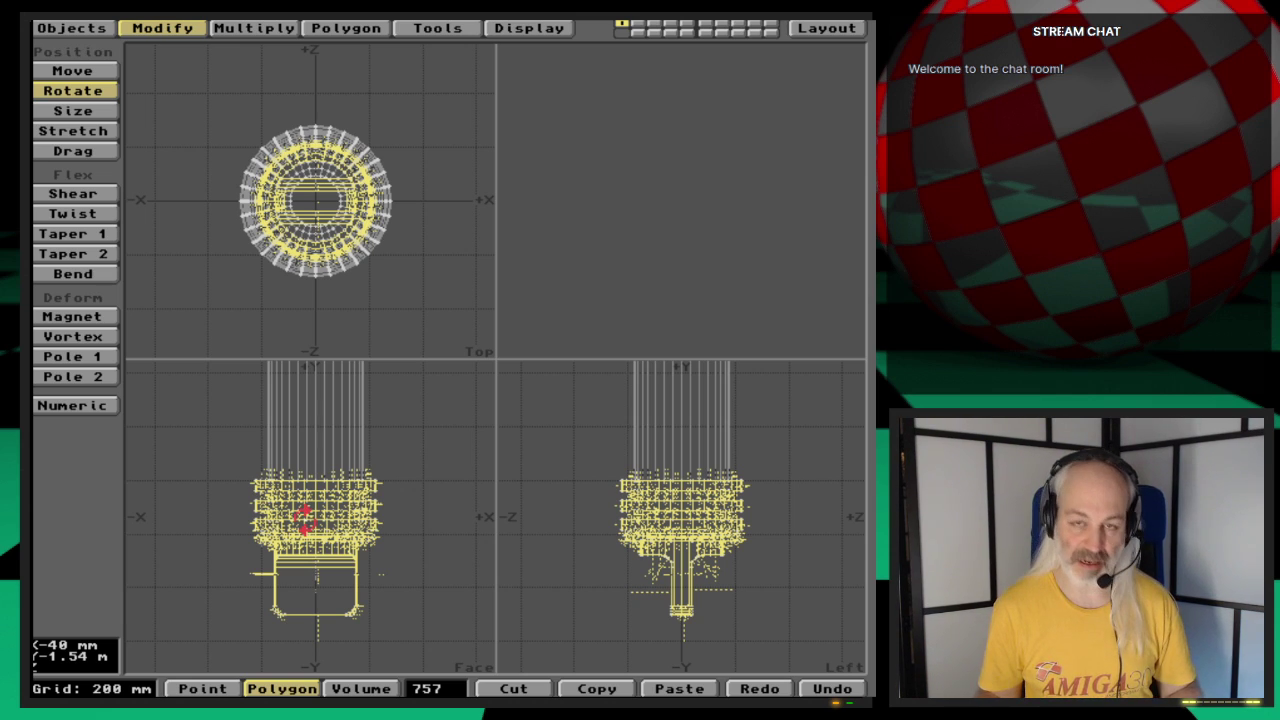
# Step: Cut the selected collar and tab polygons, paste them into layer 2 and show layer 1 in the background
pyautogui.press('Delete')
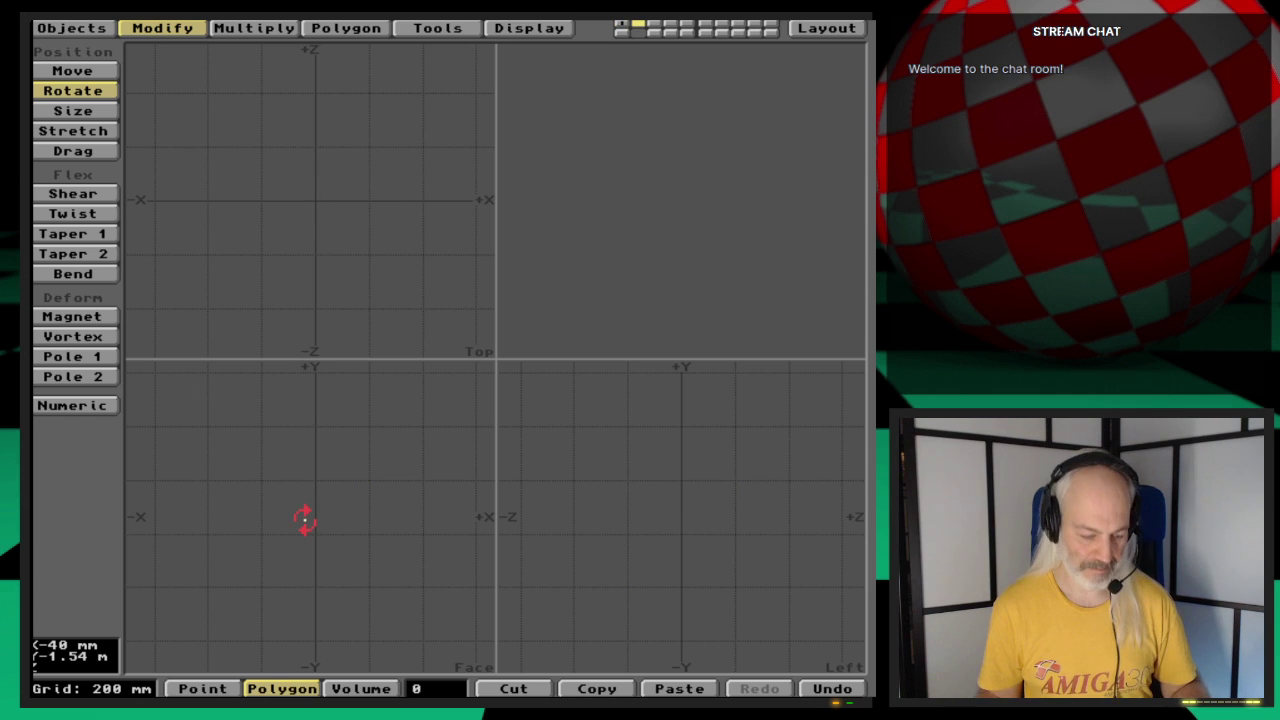
pyautogui.press('u')
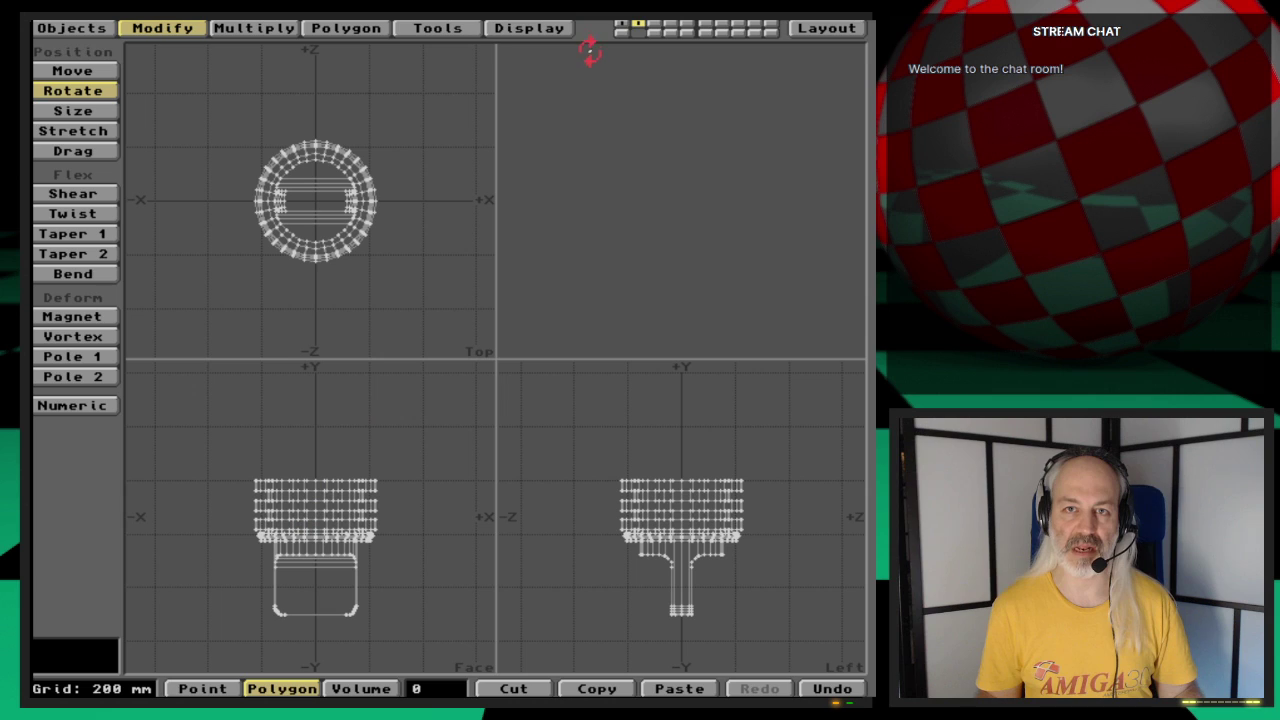
pyautogui.click(621, 32)
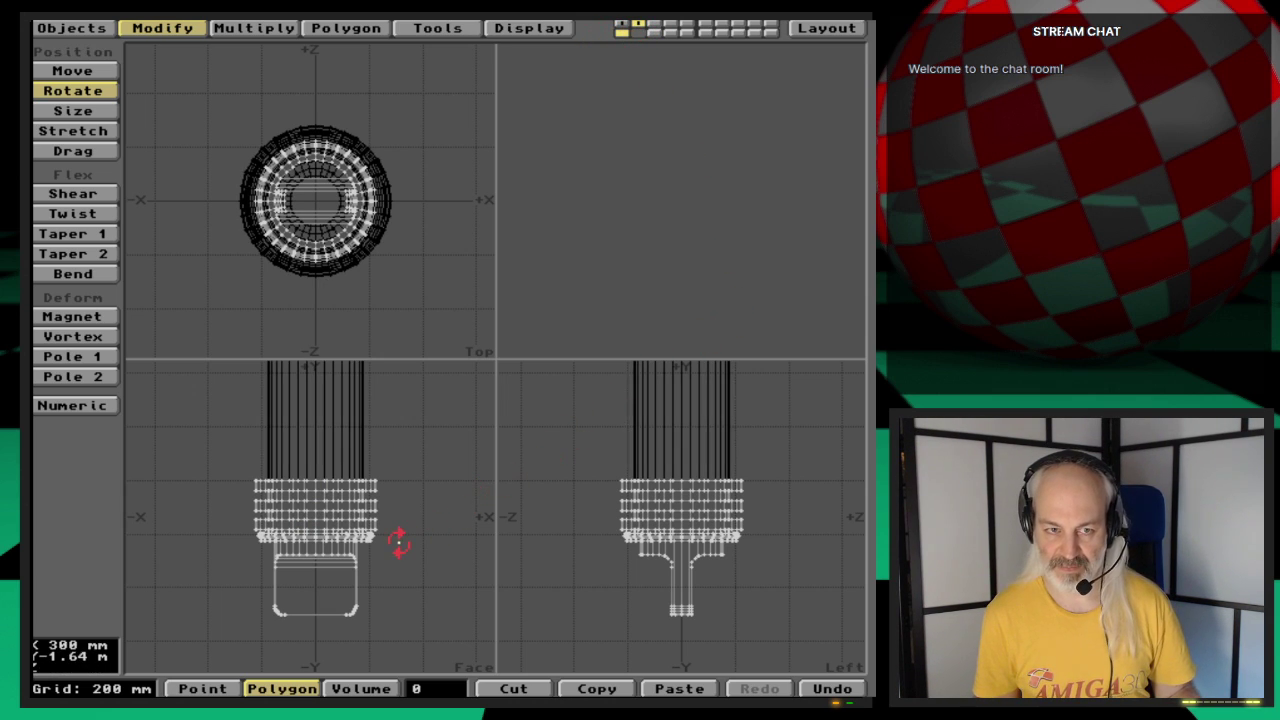
# Step: Move the collar and tab about 20 mm straight down from the leg tube's lower end
pyautogui.press('t')
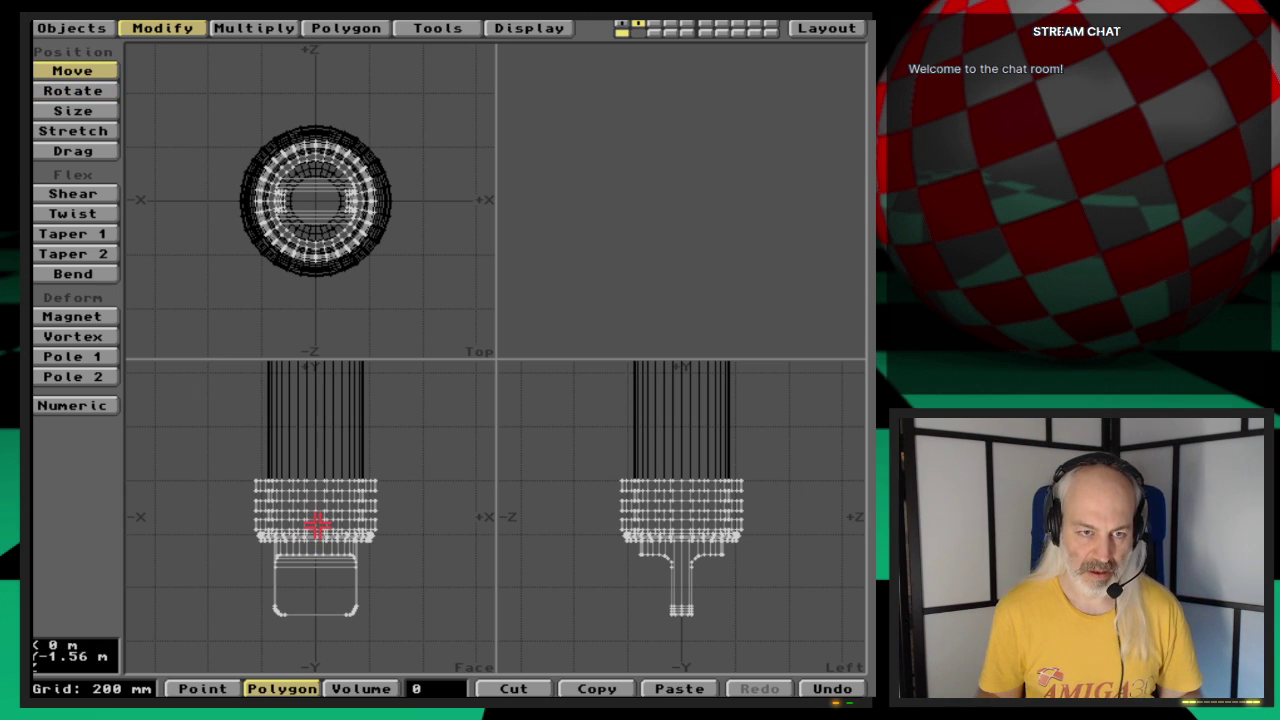
pyautogui.moveTo(320, 530); pyautogui.dragTo(320, 535)
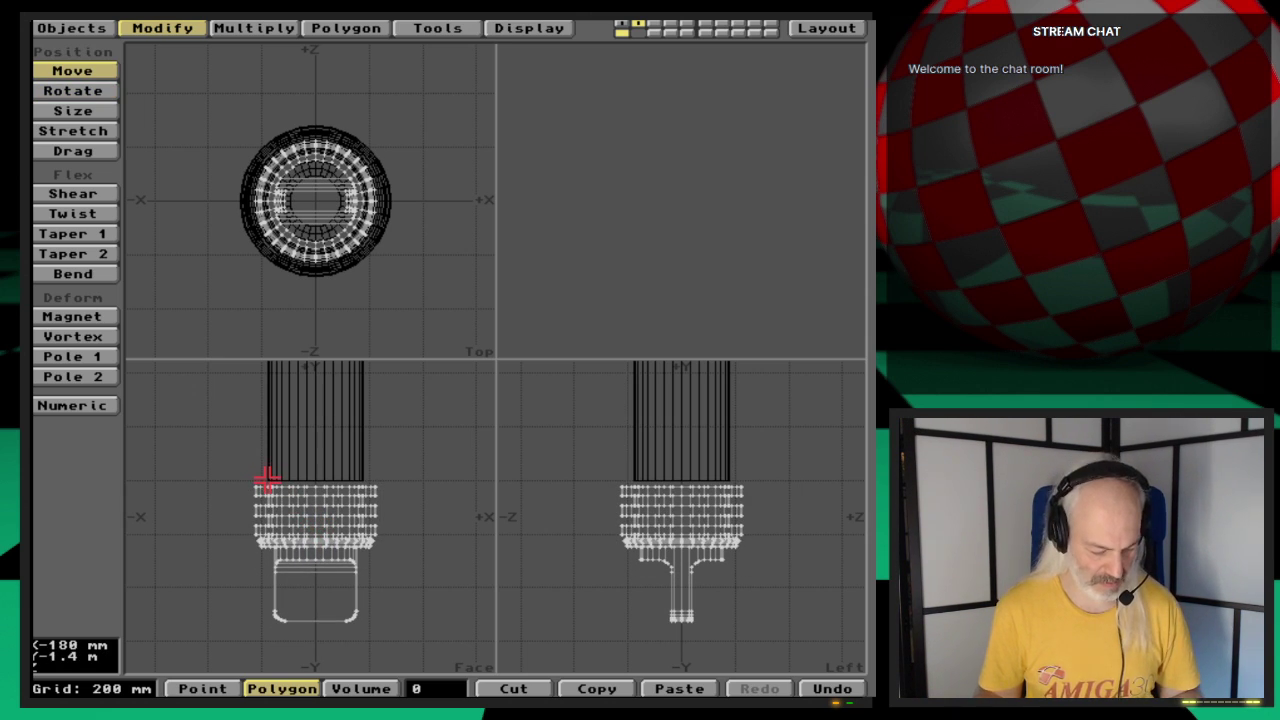
# Step: Try rotating the collar and tab by 35° about the -X corner of the leg tube's lower end, and undo the rotation
pyautogui.press('.')
pyautogui.press('.')
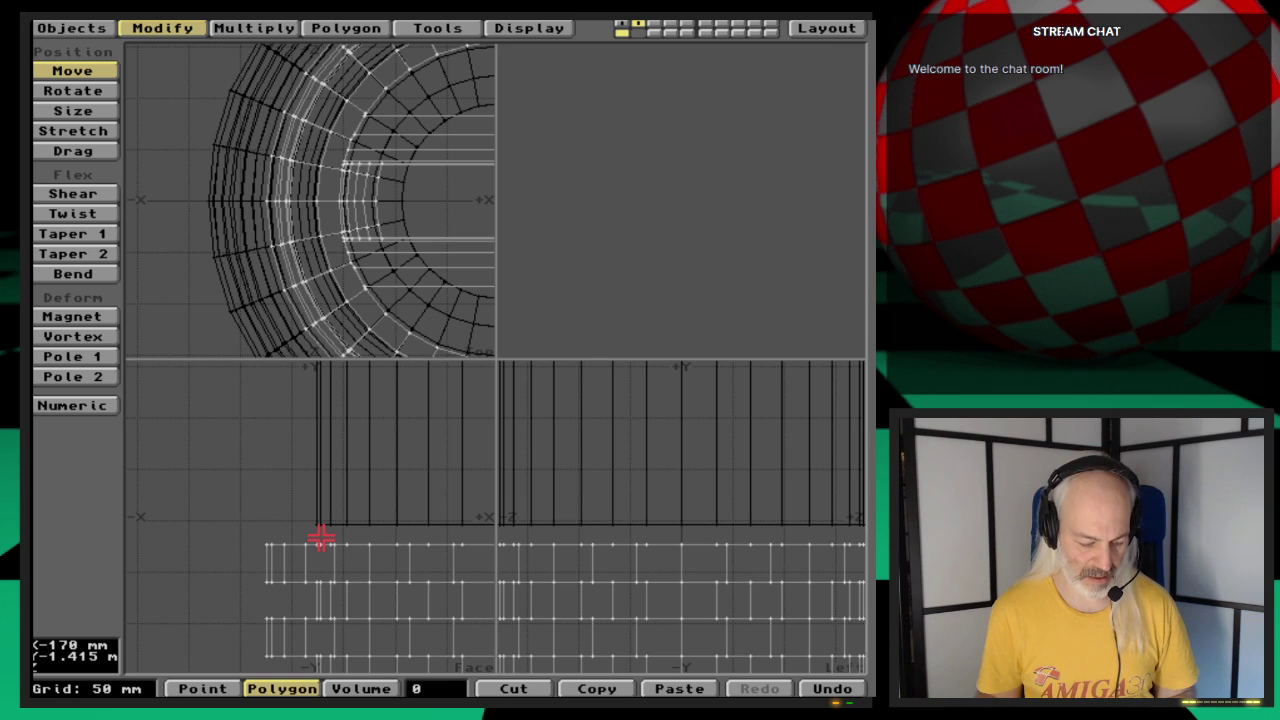
pyautogui.press('y')
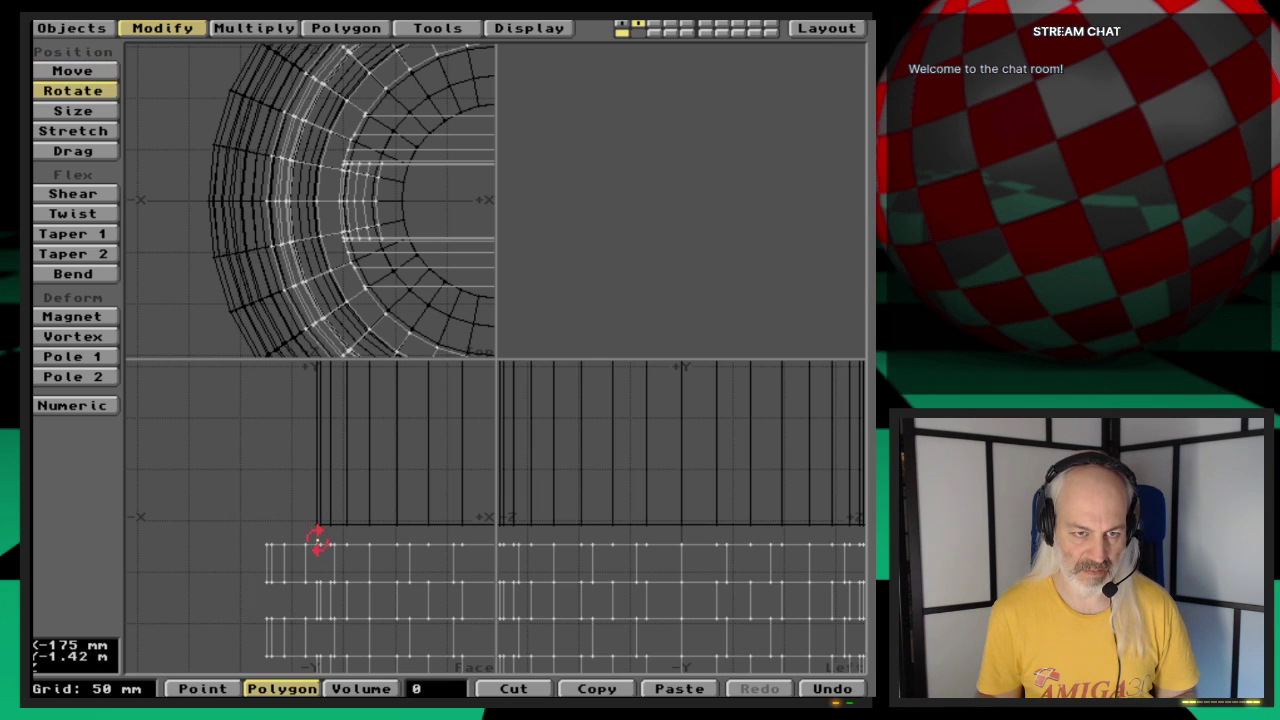
pyautogui.moveTo(317, 543); pyautogui.dragTo(370, 543)
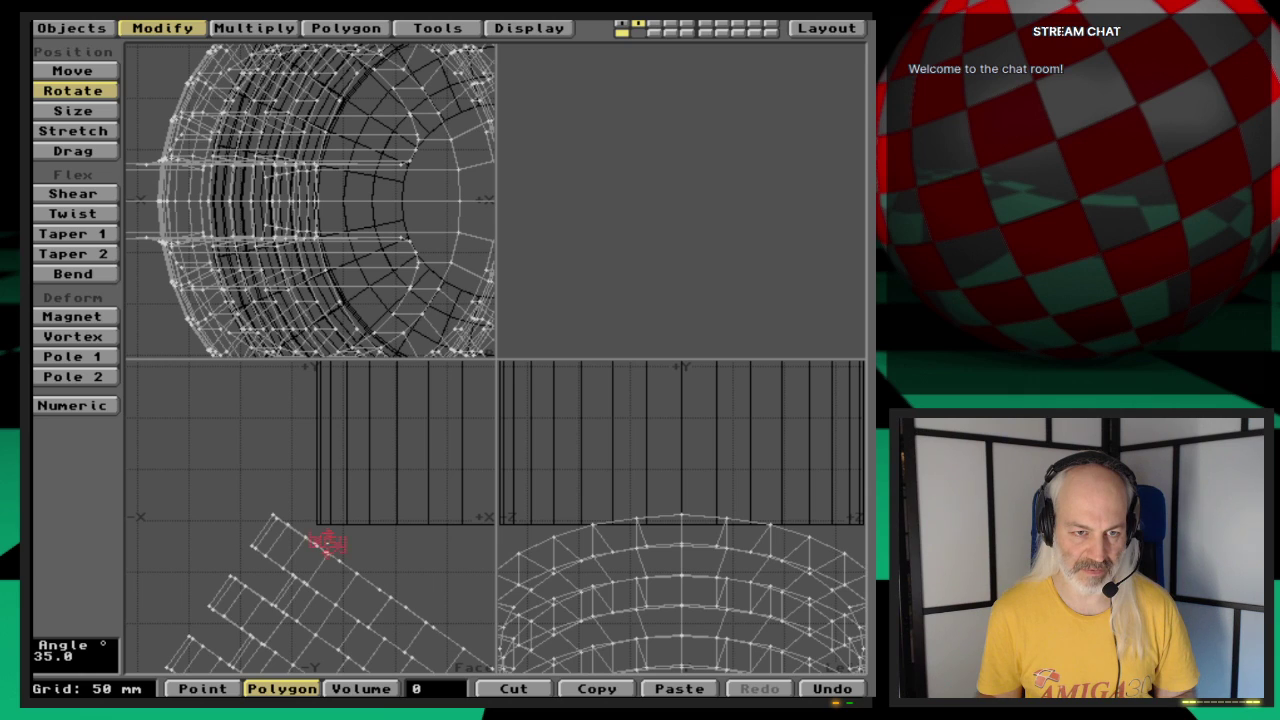
pyautogui.press('space')
pyautogui.press('a')
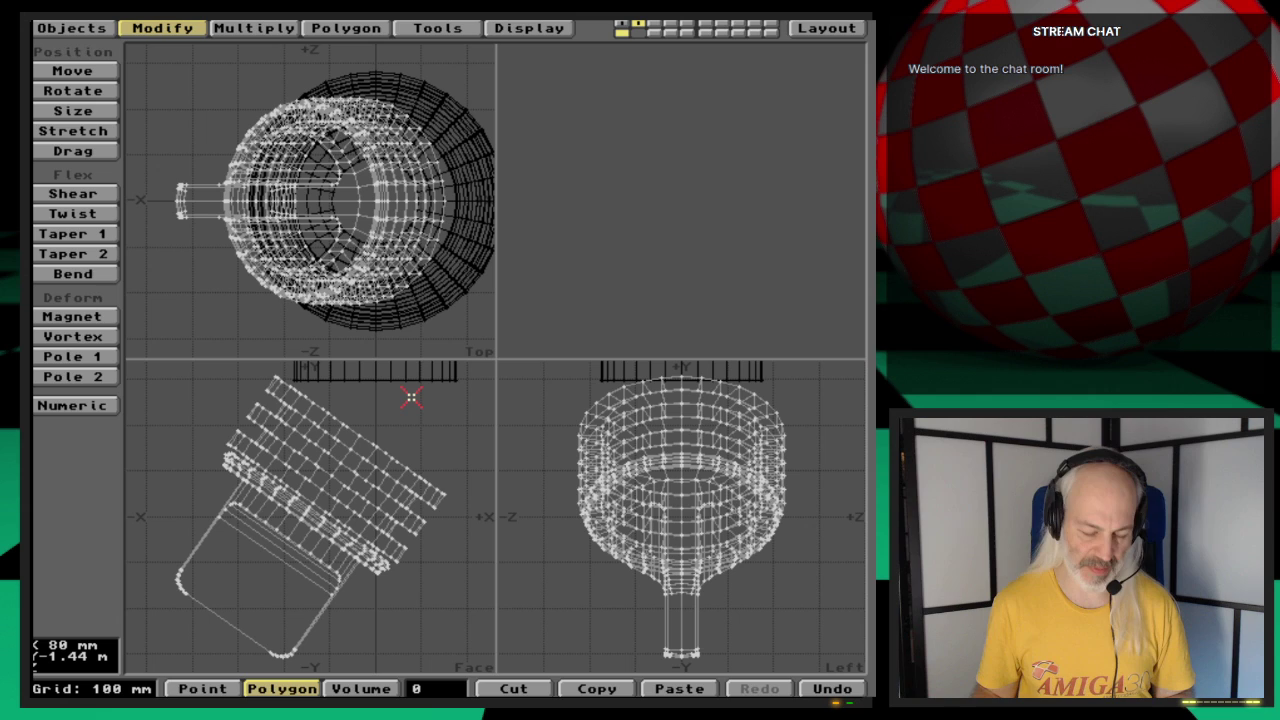
pyautogui.press('u')
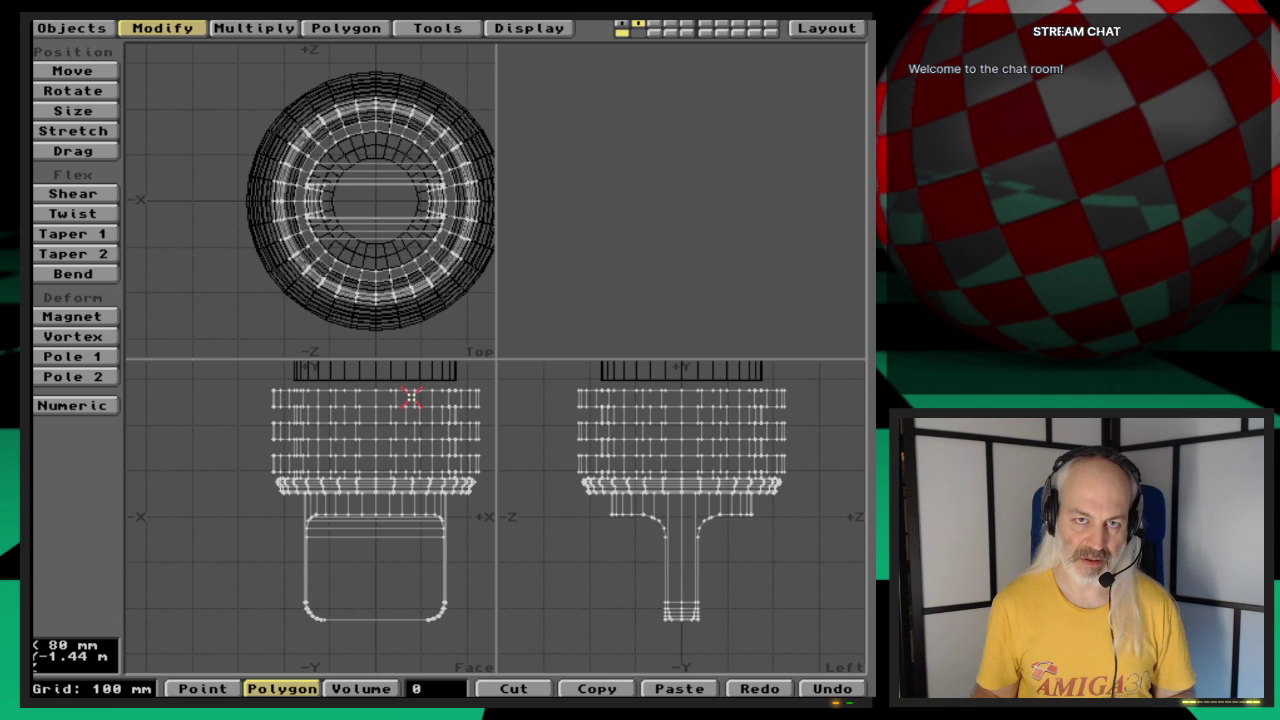
# Step: Bring the leg layer to the foreground, select the ring of points at the tube's lower end and move it about 200 mm down
pyautogui.press("'")
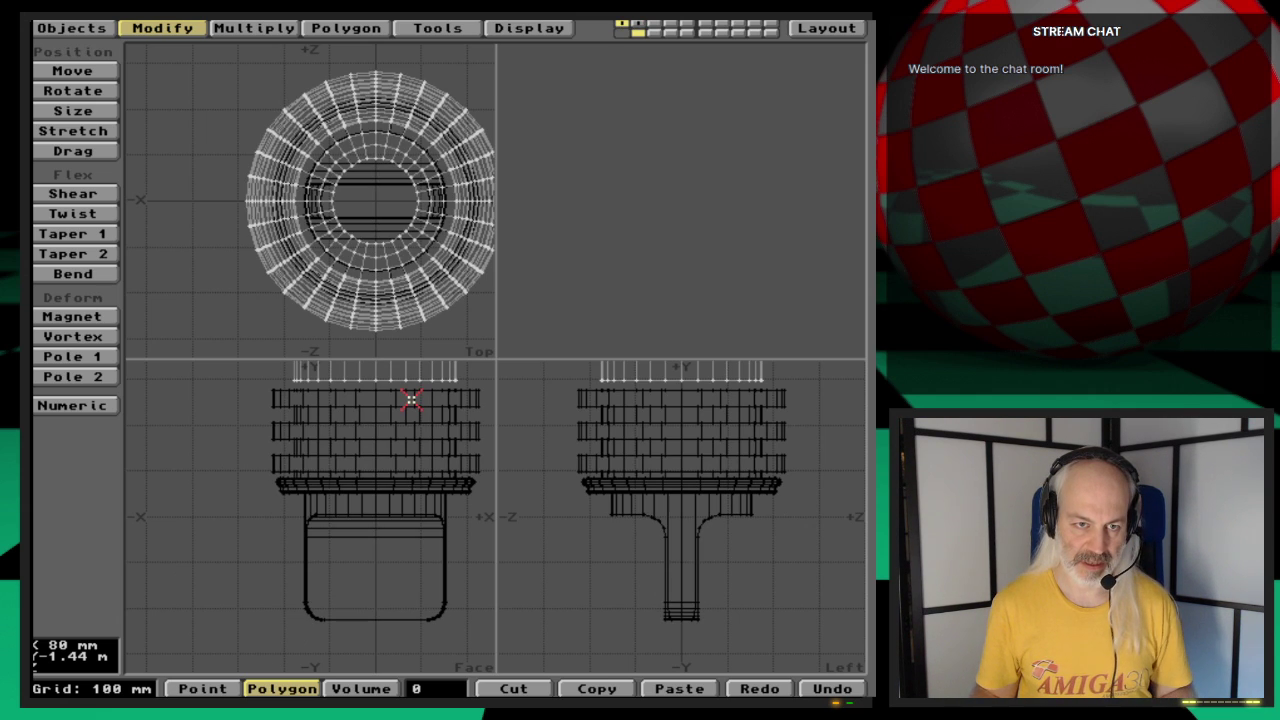
pyautogui.click(337, 371)
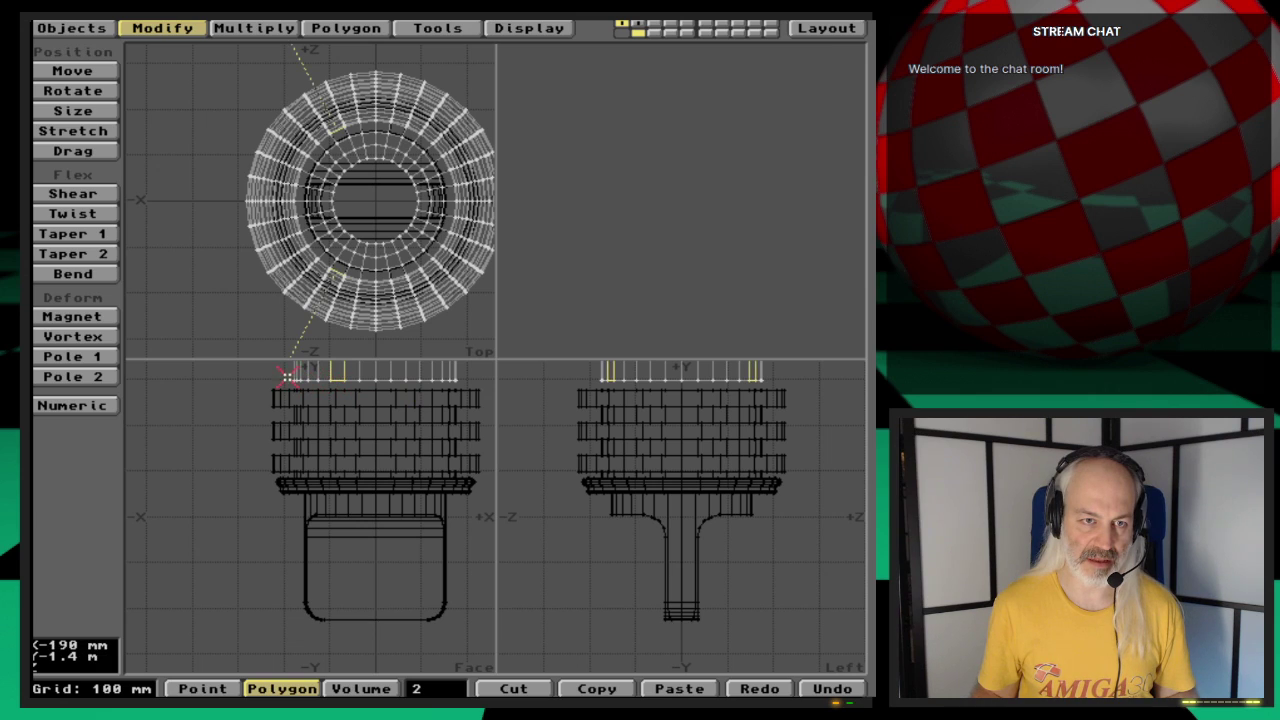
pyautogui.press('/')
pyautogui.click(365, 372)
pyautogui.click(365, 370)
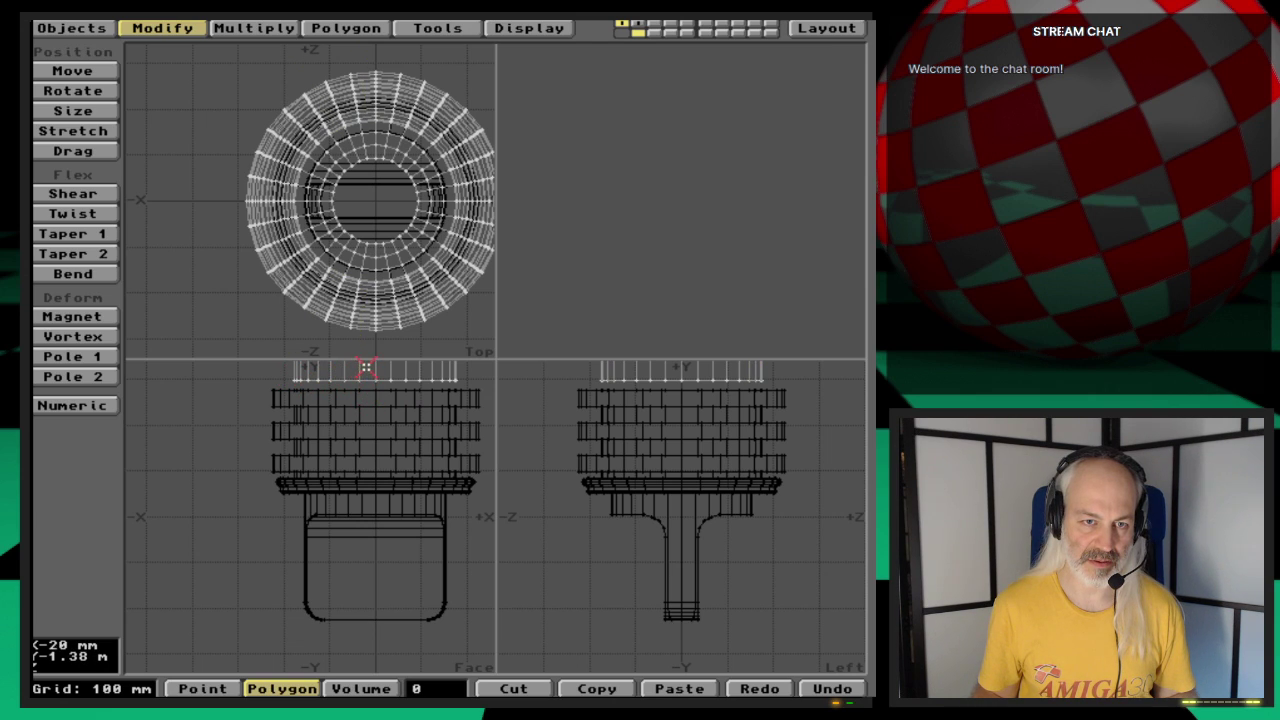
pyautogui.click(366, 372)
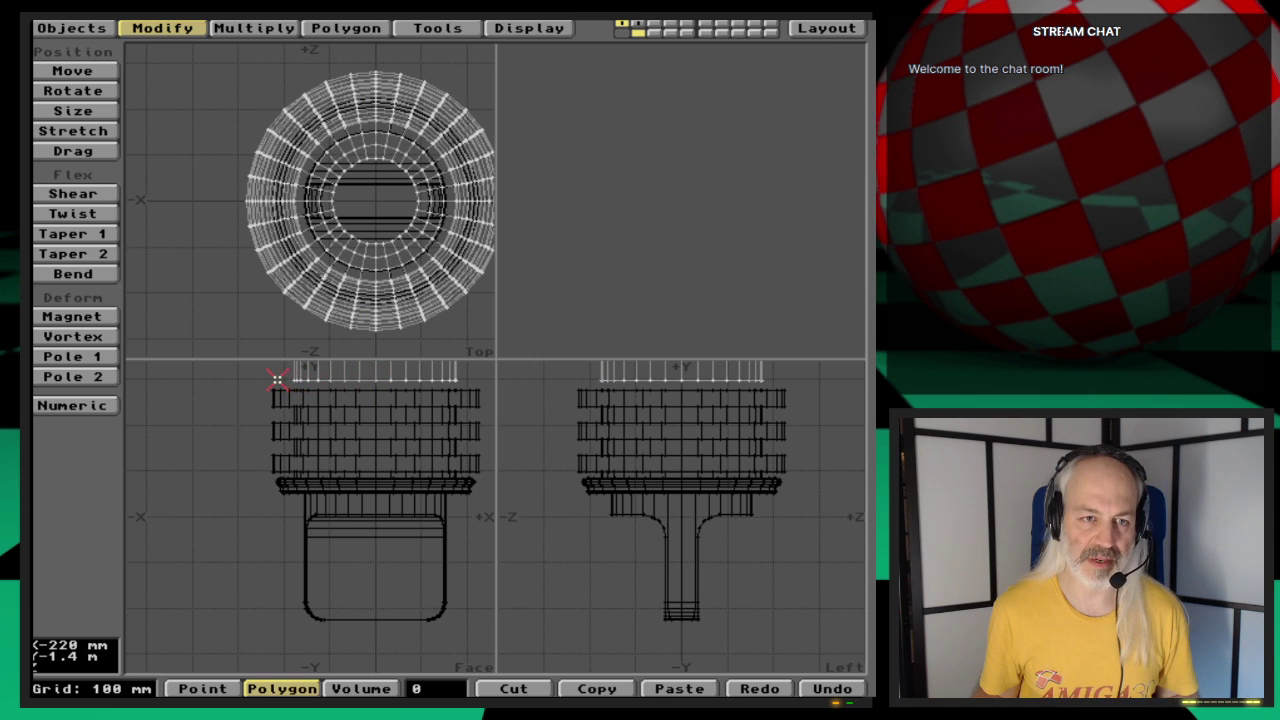
pyautogui.press('space')
pyautogui.press('space')
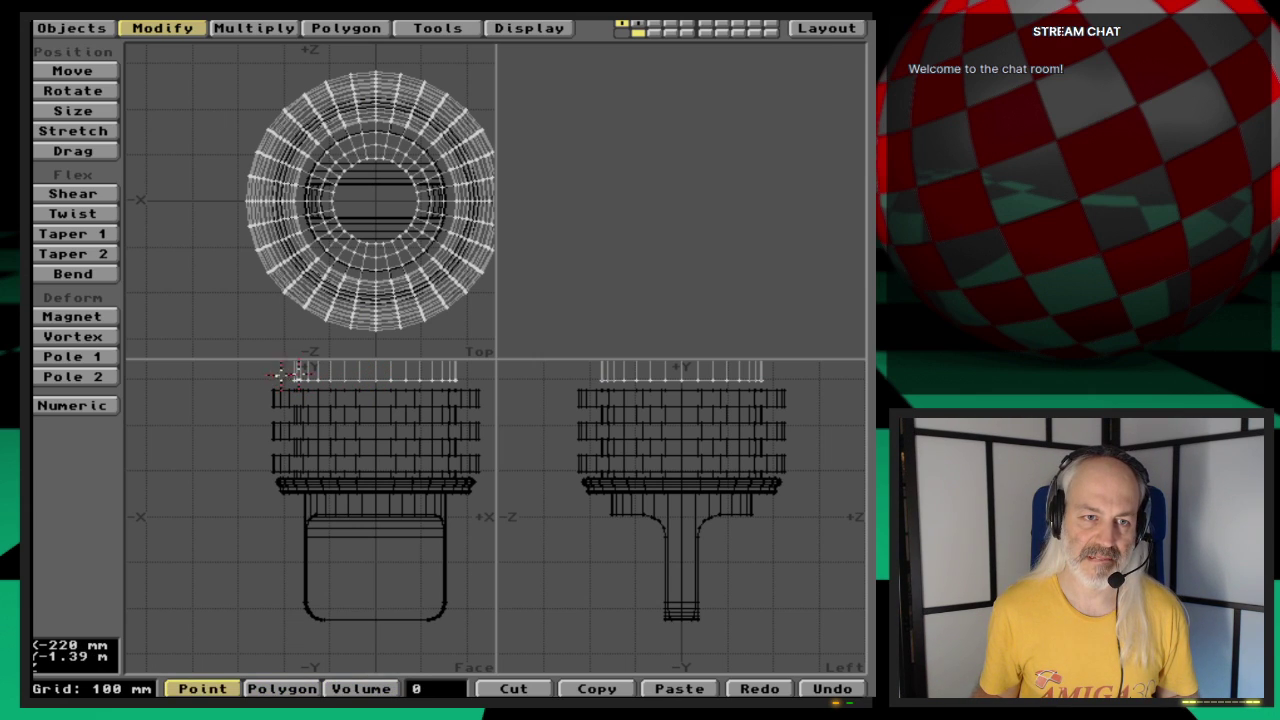
pyautogui.moveTo(473, 372)
pyautogui.mouseDown(button='right')
pyautogui.moveTo(318, 393)
pyautogui.moveTo(276, 373)
pyautogui.mouseUp(button='right')
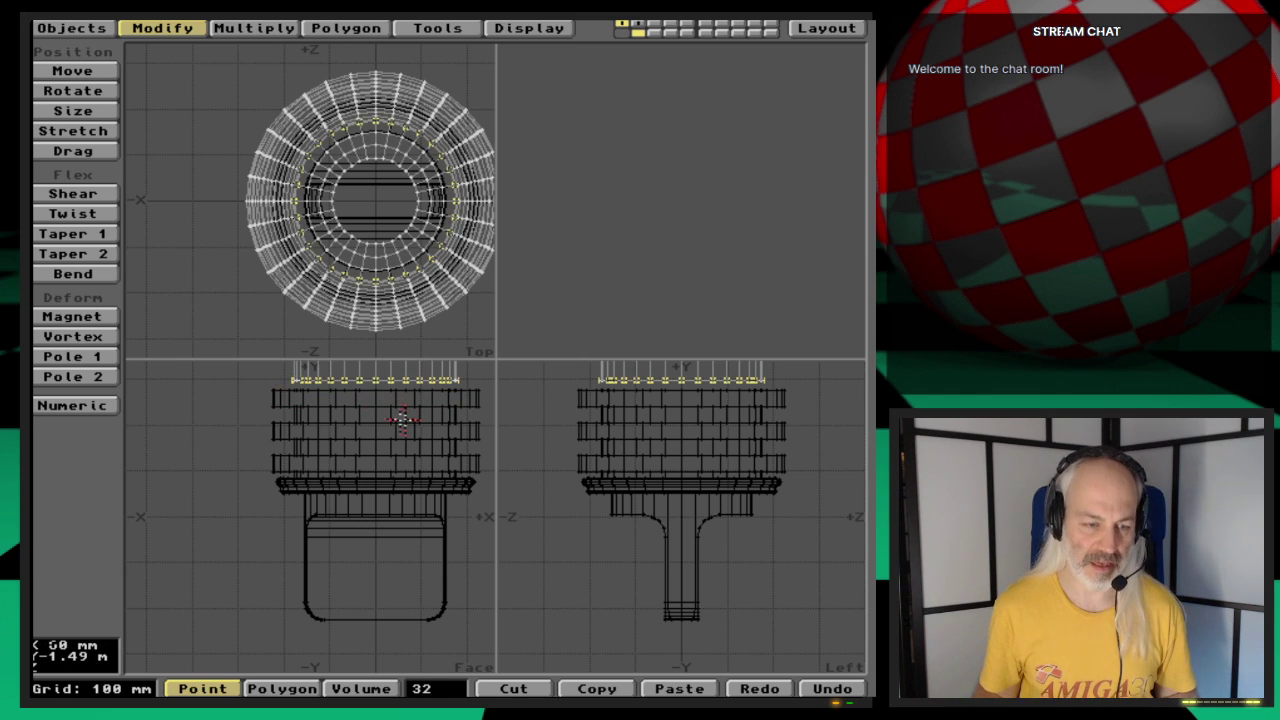
pyautogui.press('t')
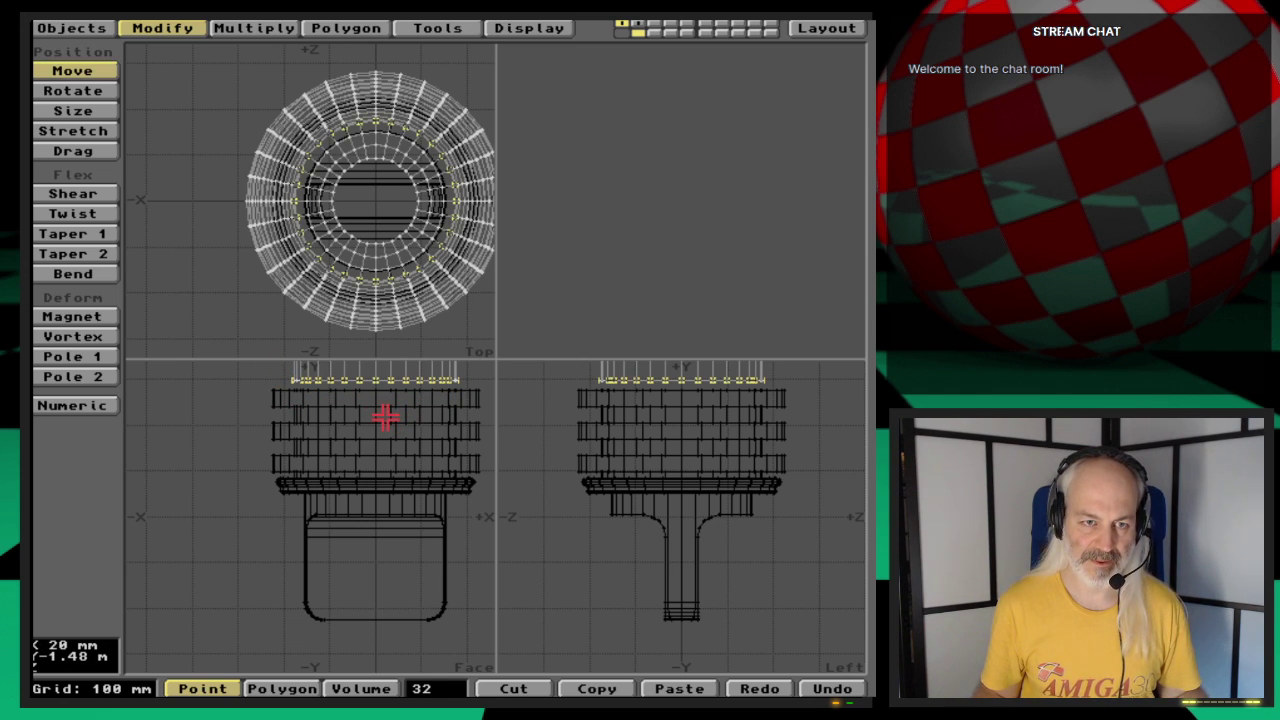
pyautogui.moveTo(386, 418); pyautogui.dragTo(386, 510)
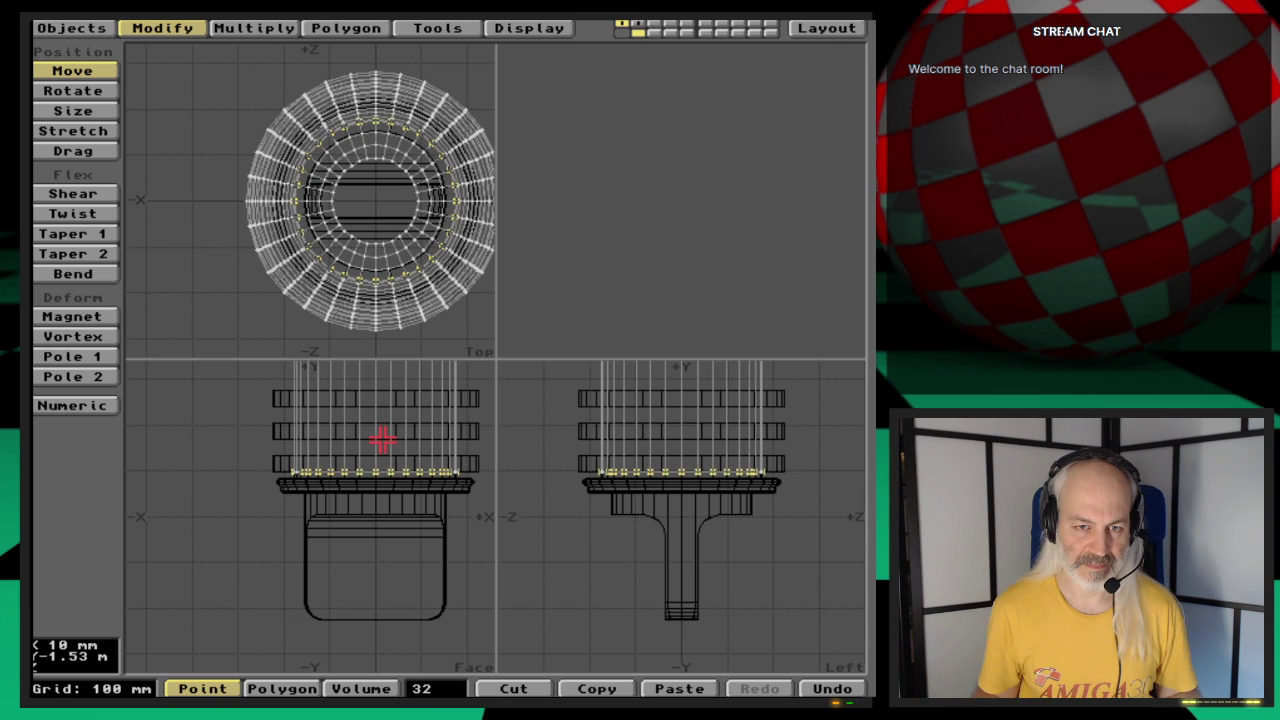
pyautogui.press('space')
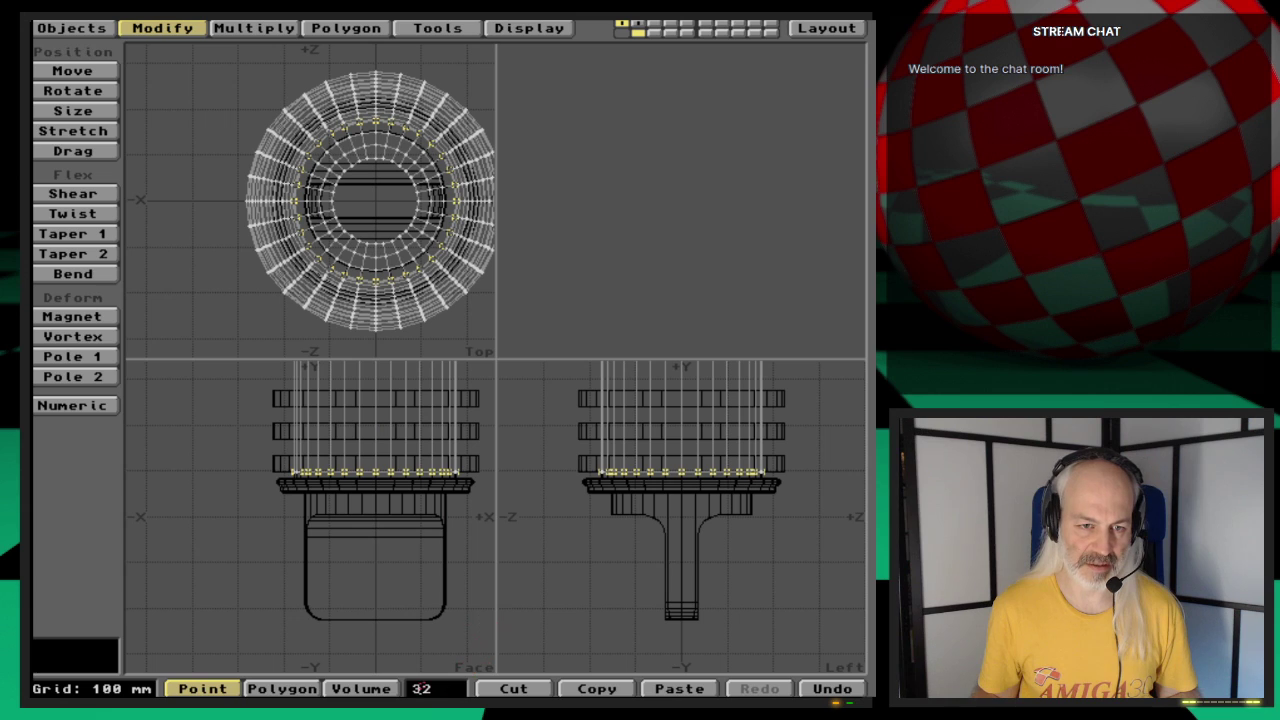
pyautogui.press('/')
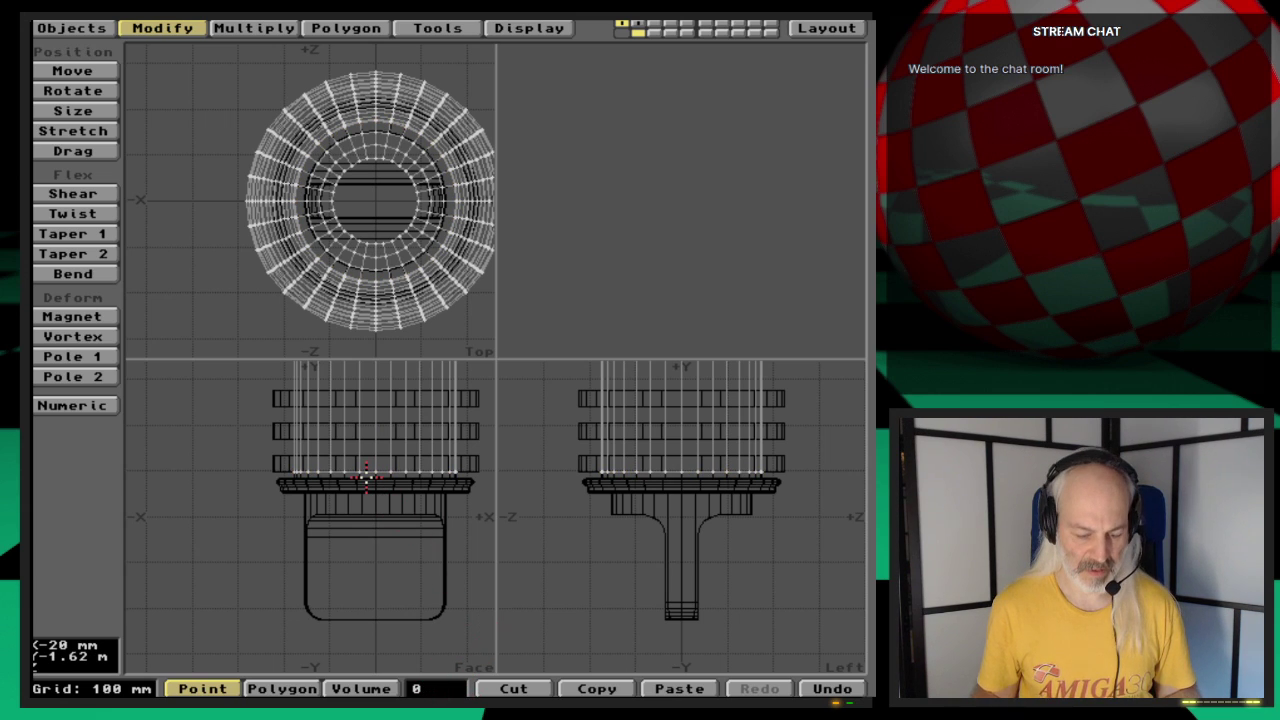
# Step: With the collar layer in front, tilt the collar and tab clockwise in the front view and shift them slightly toward +X and down
pyautogui.press("'")
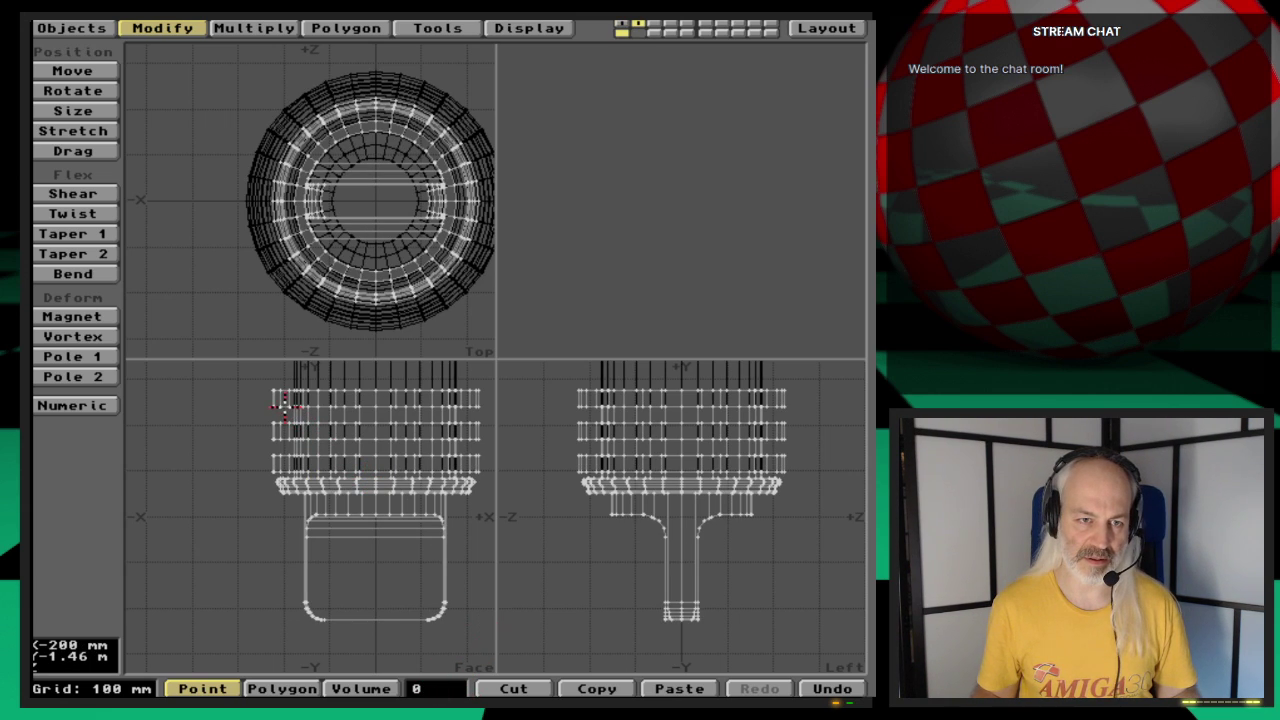
pyautogui.press('y')
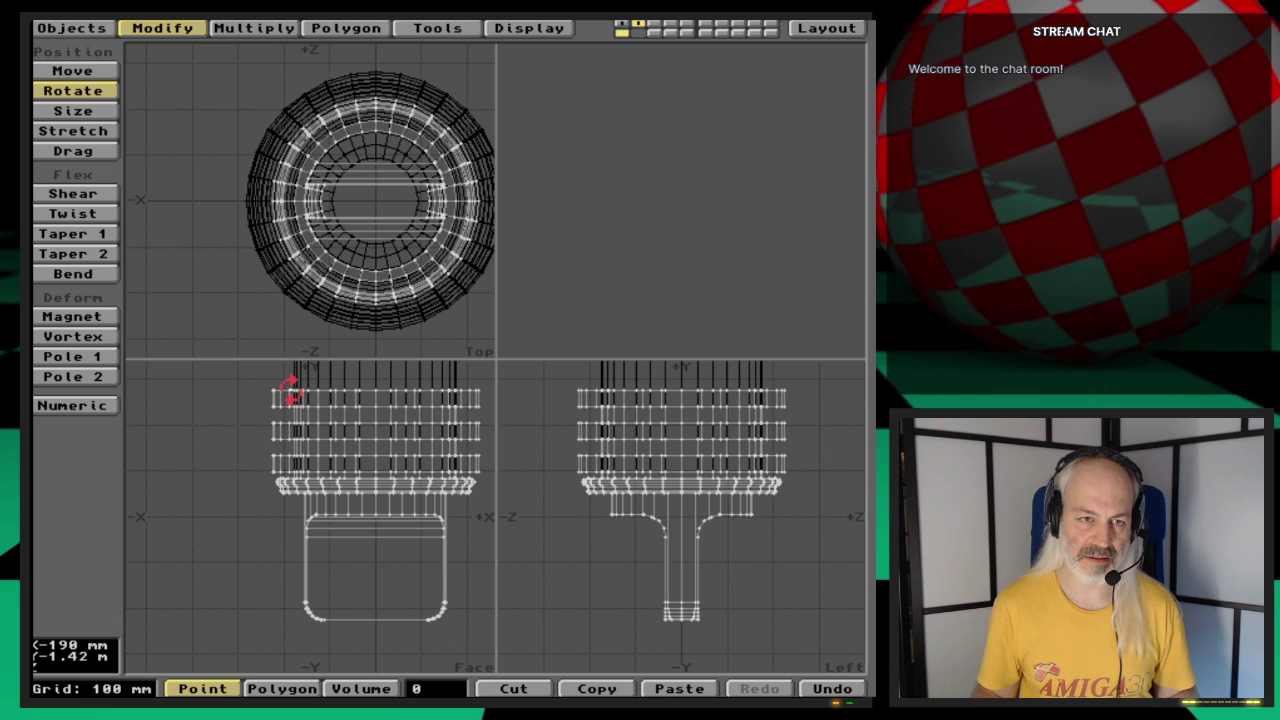
pyautogui.moveTo(291, 391); pyautogui.dragTo(238, 473)
pyautogui.press('space')
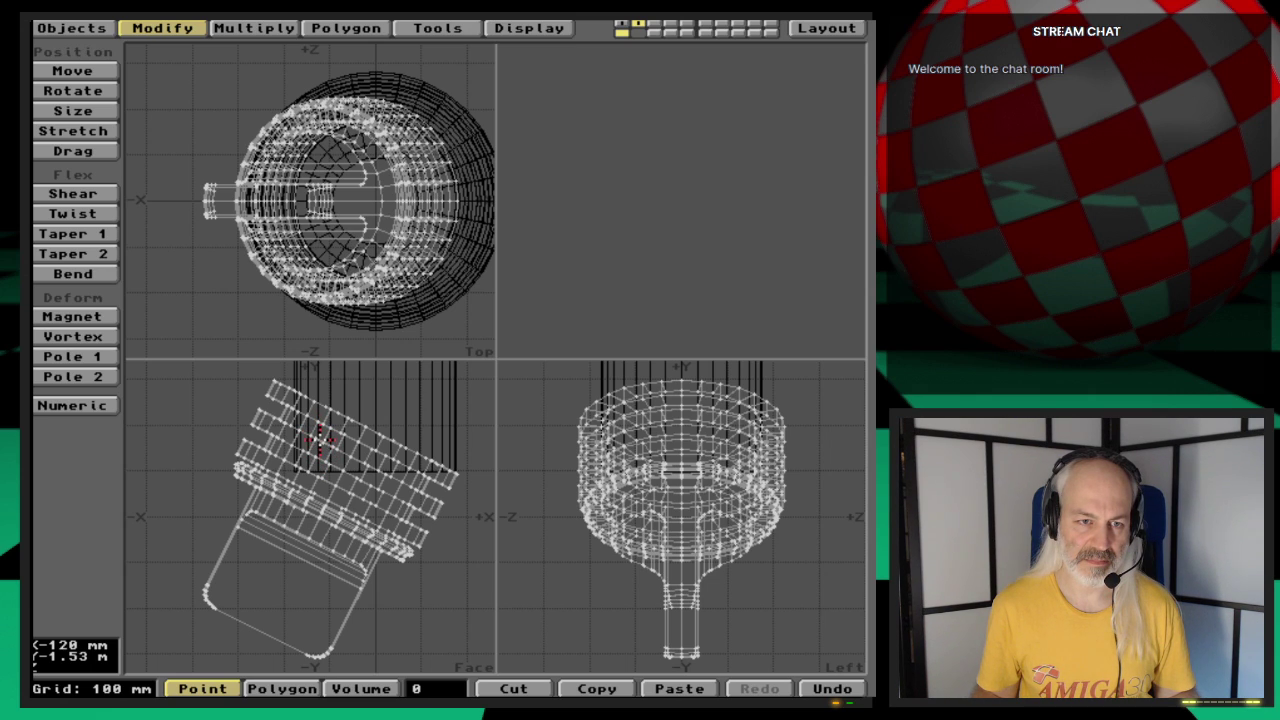
pyautogui.press('space')
pyautogui.press('t')
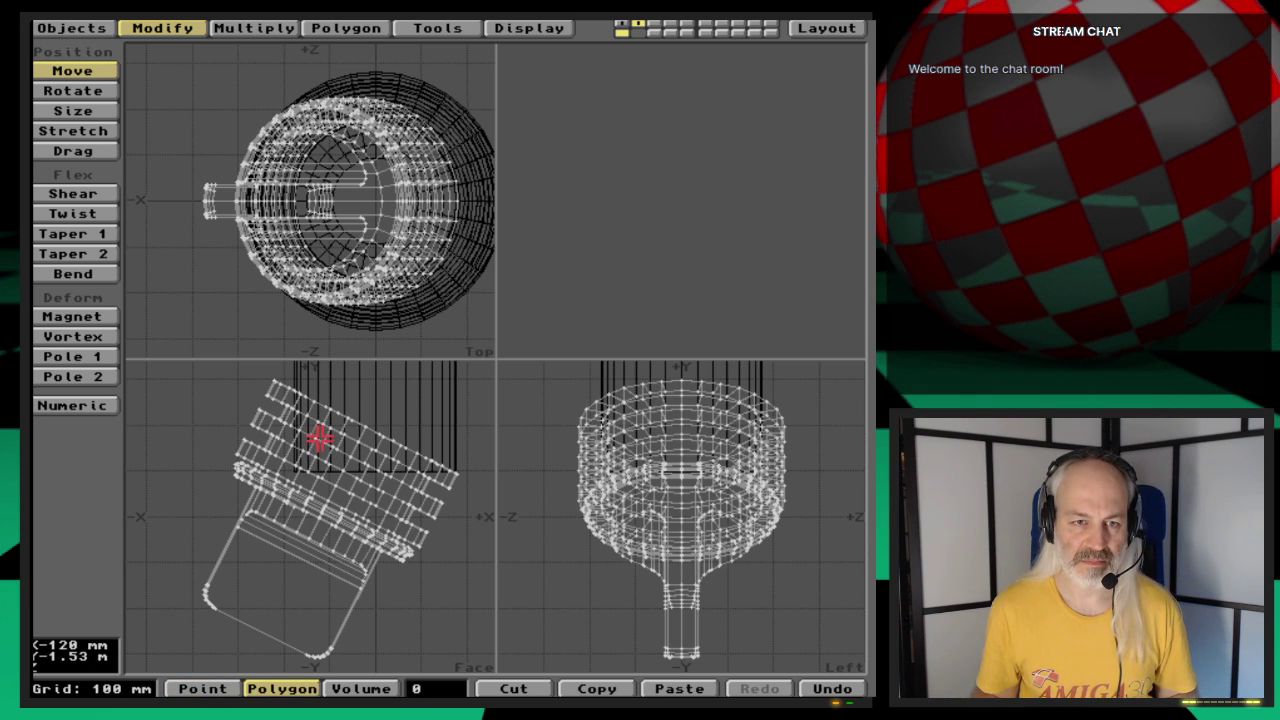
pyautogui.moveTo(320, 438); pyautogui.dragTo(329, 442)
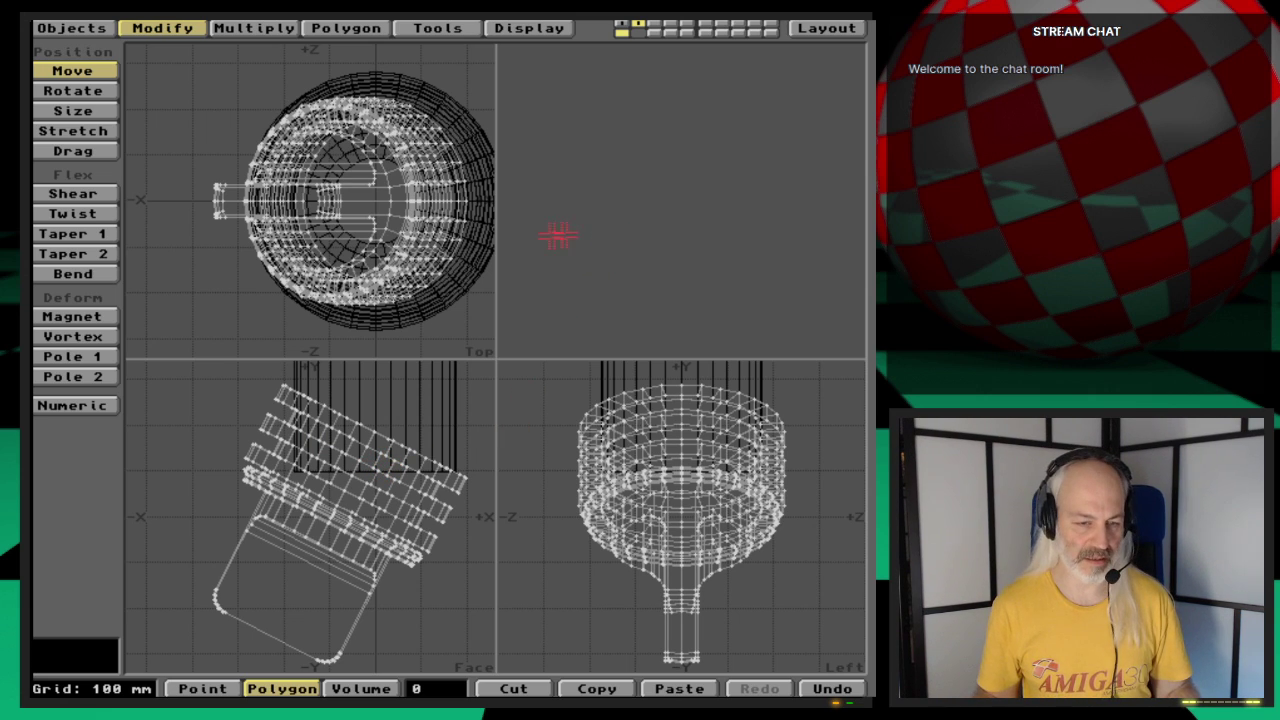
pyautogui.press('space')
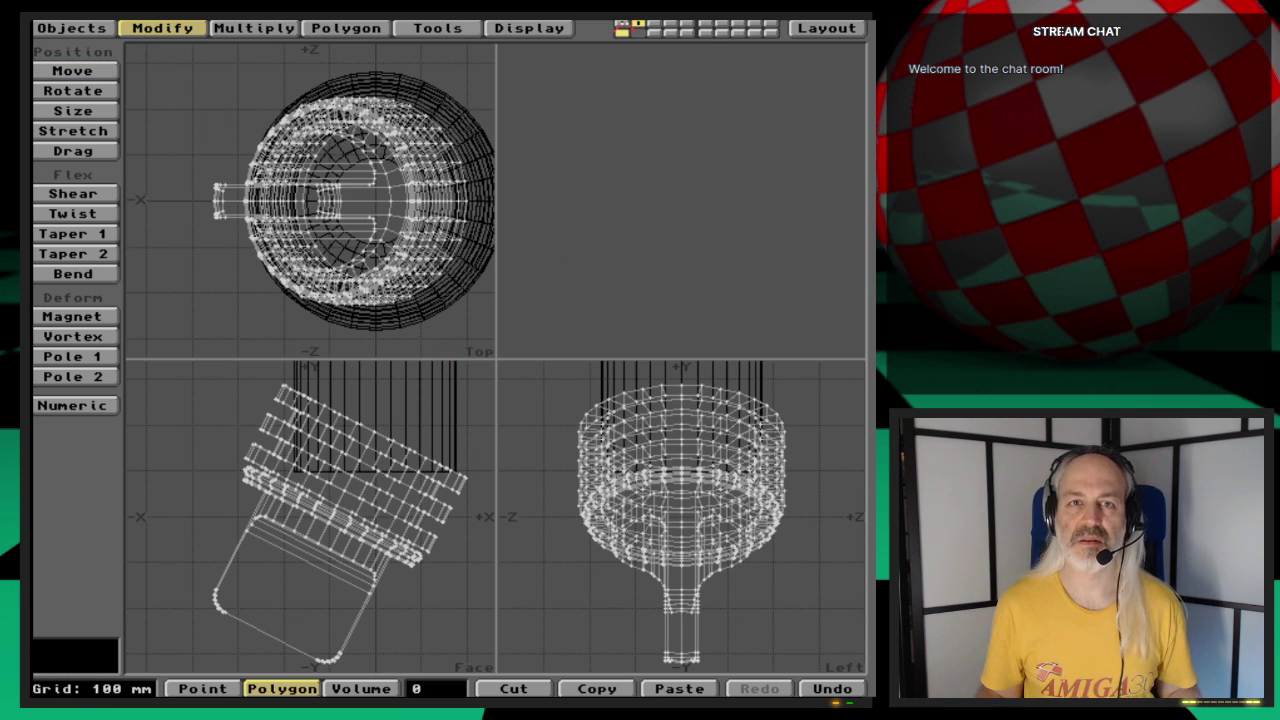
# Step: Show both layers together and examine the tilted joint in the 3D preview, and inspect the leg tube's lower end on its own
pyautogui.press('/')
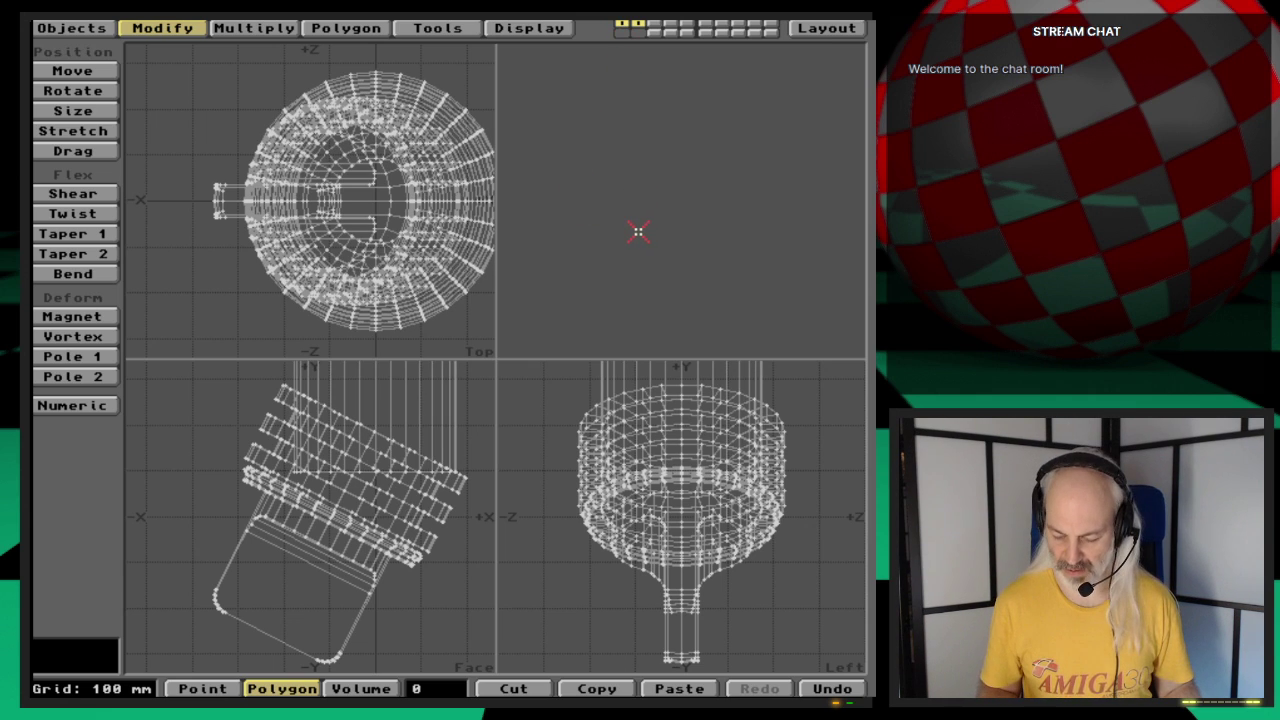
pyautogui.click(639, 231)
pyautogui.moveTo(660, 205); pyautogui.dragTo(806, 101)
pyautogui.moveTo(745, 131); pyautogui.dragTo(765, 202)
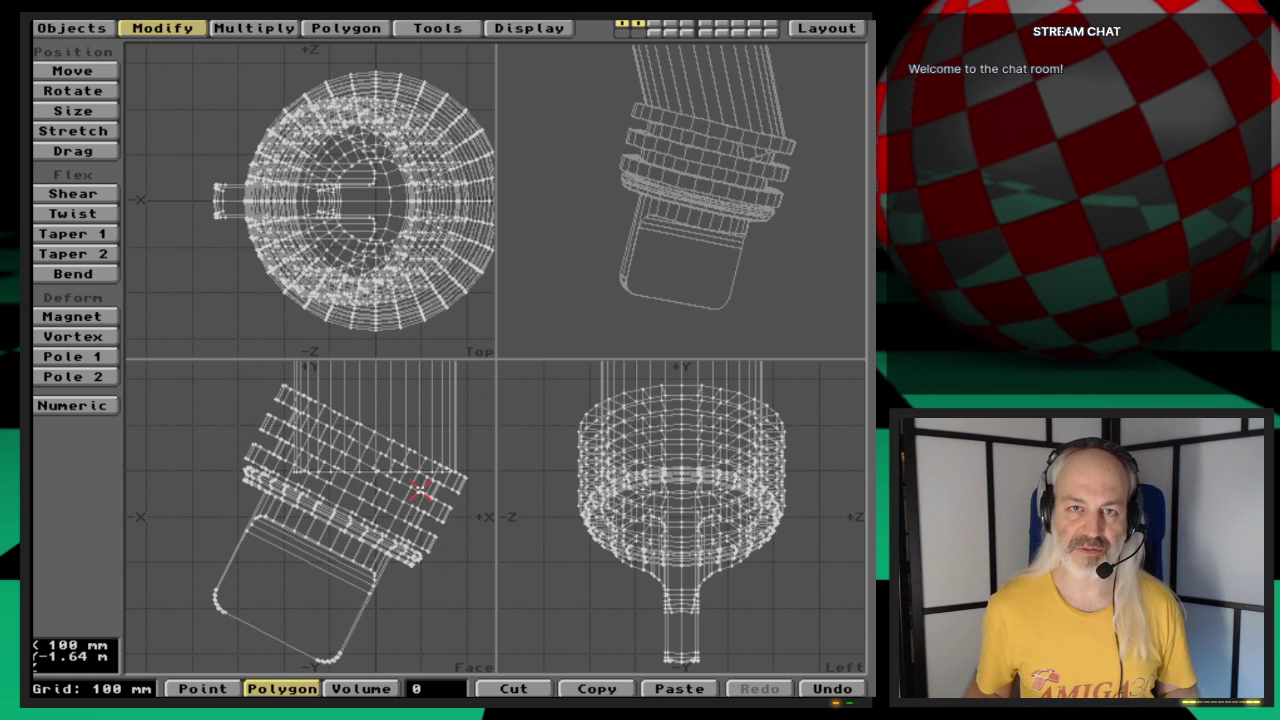
pyautogui.press('1')
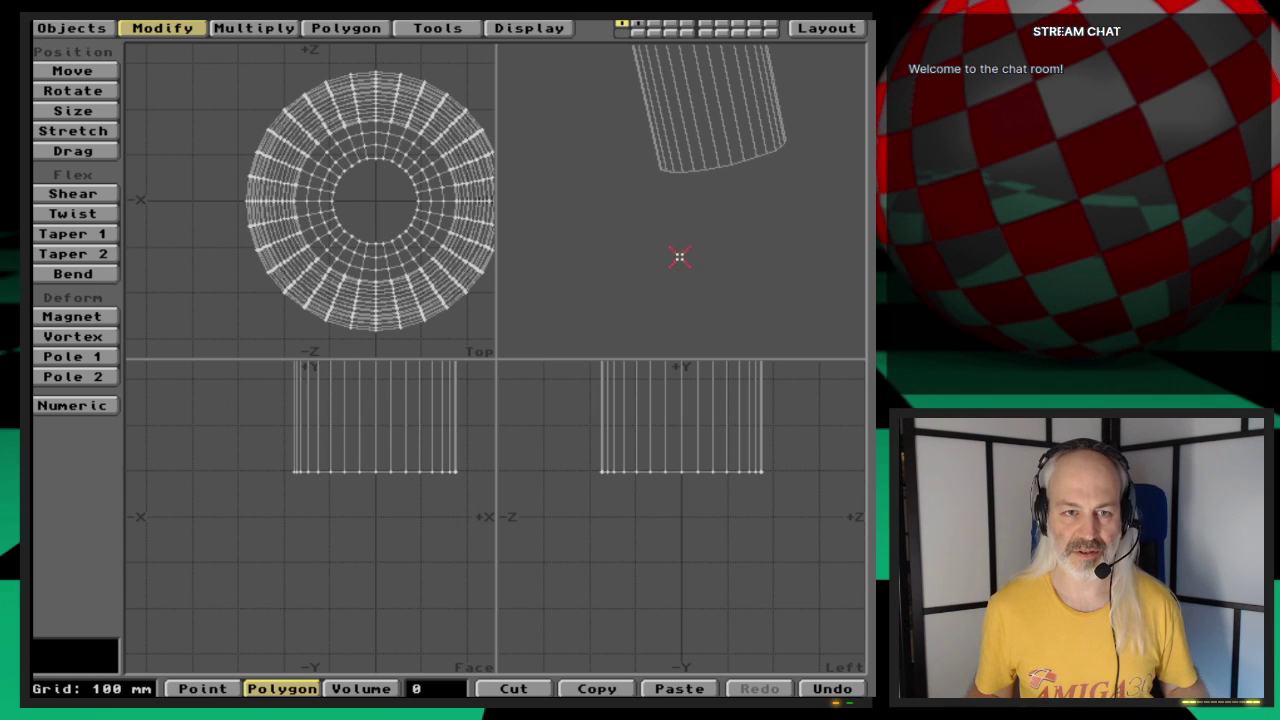
pyautogui.moveTo(686, 212); pyautogui.dragTo(706, 273)
pyautogui.moveTo(718, 230); pyautogui.dragTo(701, 178)
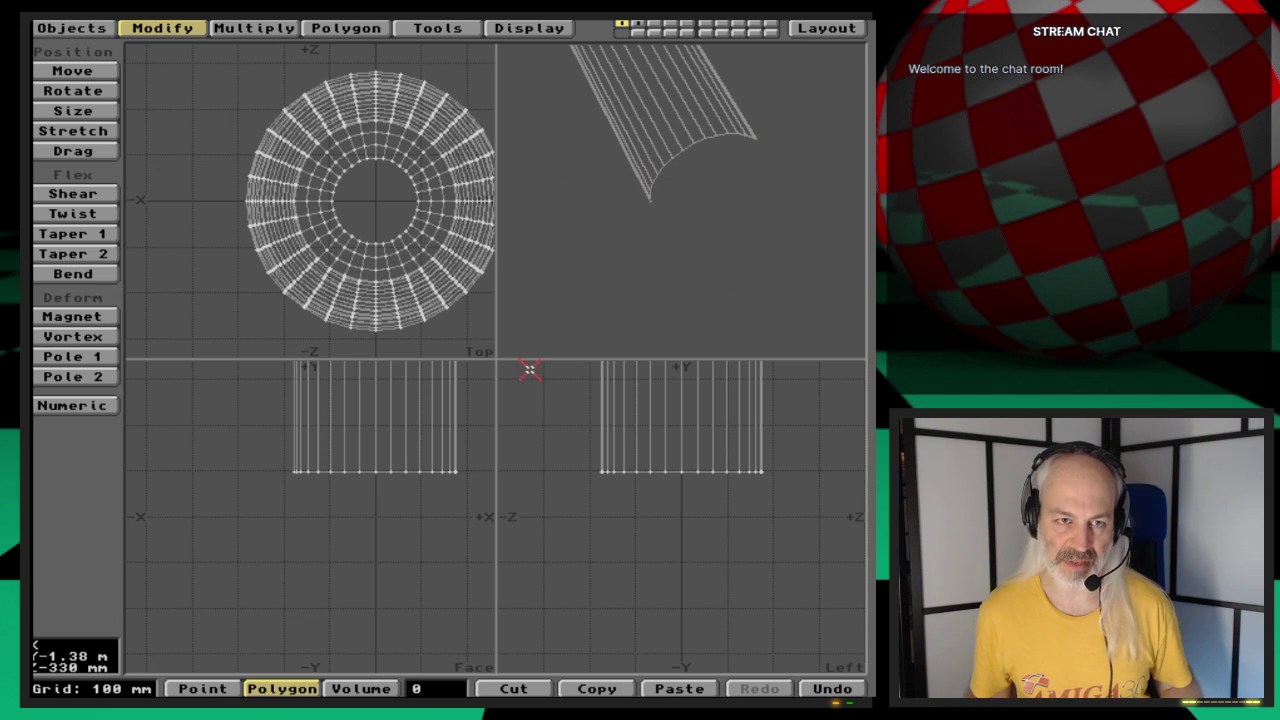
# Step: Select the side polygons of the leg tube and hide all the other geometry in the leg layer
pyautogui.hotkey('ctrl', 'k')
pyautogui.hotkey('ctrl', 'g')
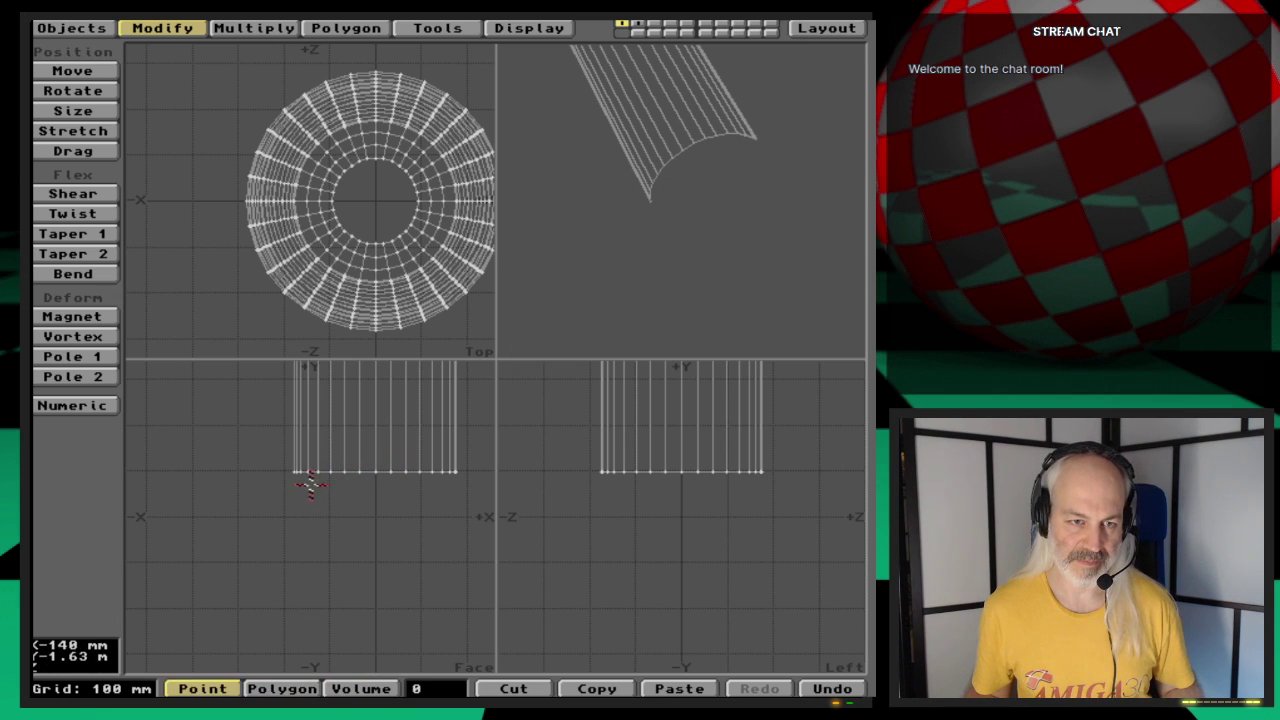
pyautogui.moveTo(418, 479); pyautogui.dragTo(386, 474)
pyautogui.press('/')
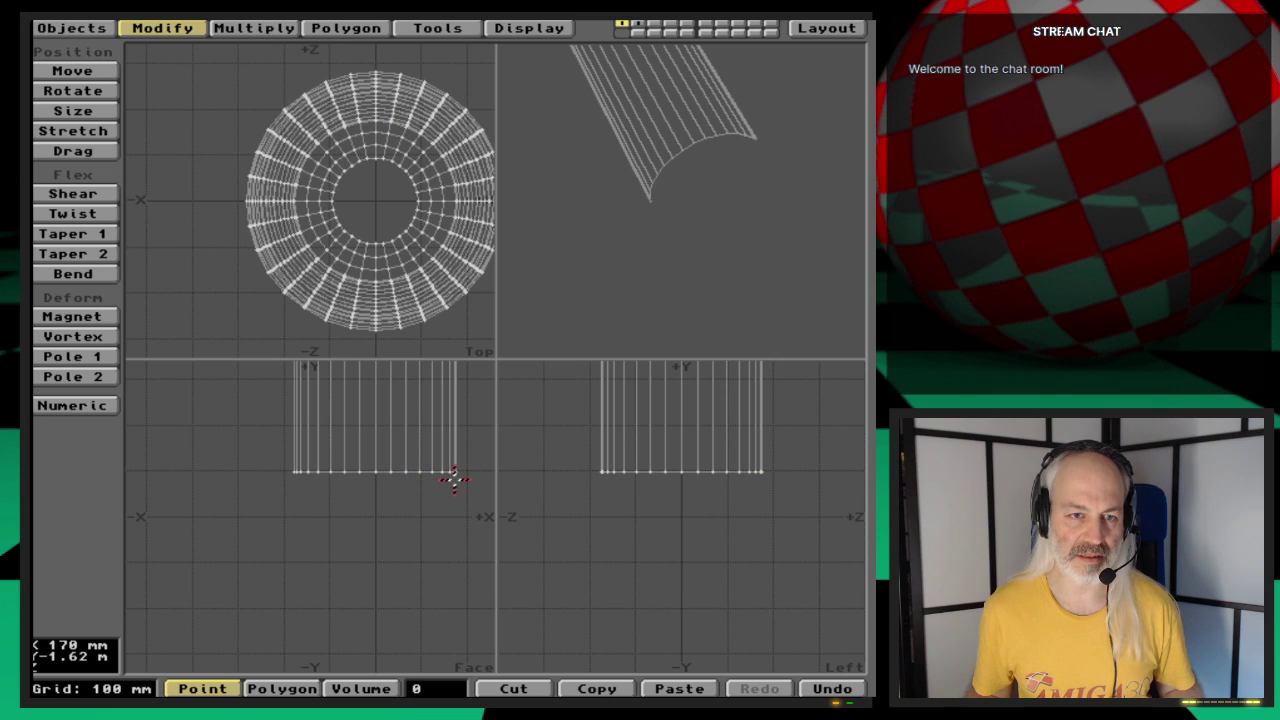
pyautogui.hotkey('ctrl', 'j')
pyautogui.hotkey('ctrl', 'g')
pyautogui.hotkey('ctrl', 'h')
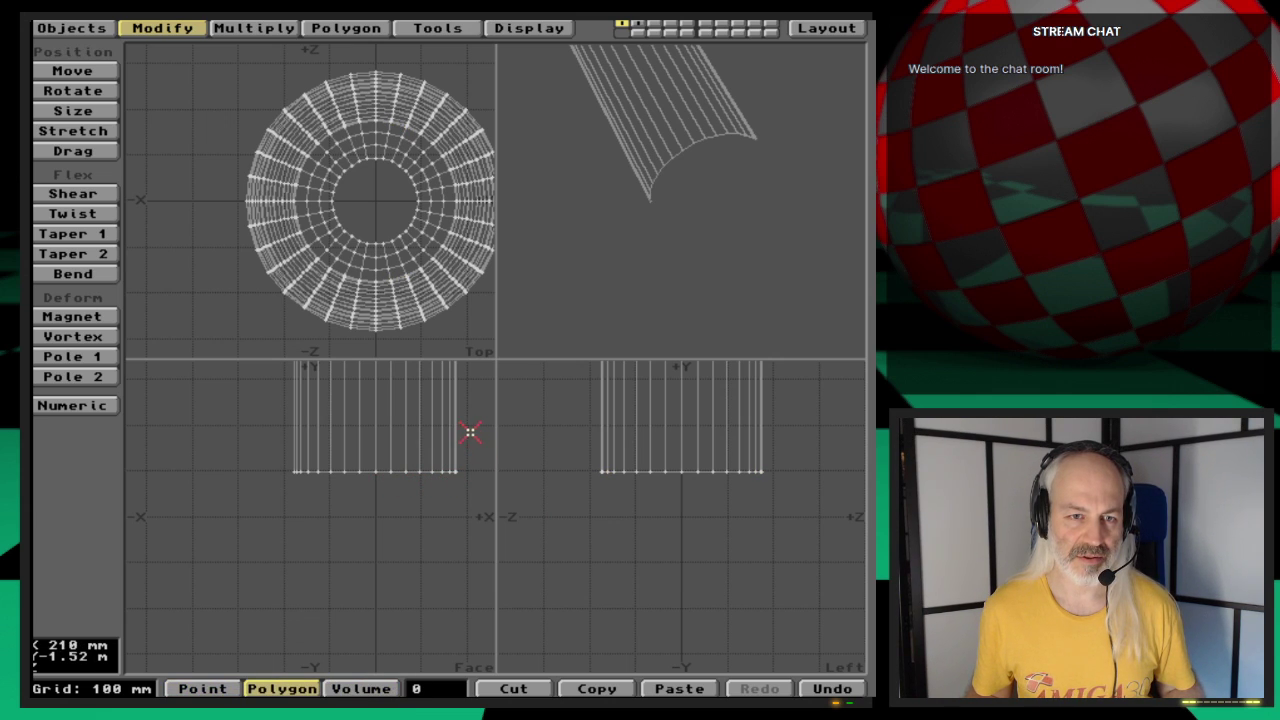
pyautogui.moveTo(467, 432); pyautogui.dragTo(286, 434)
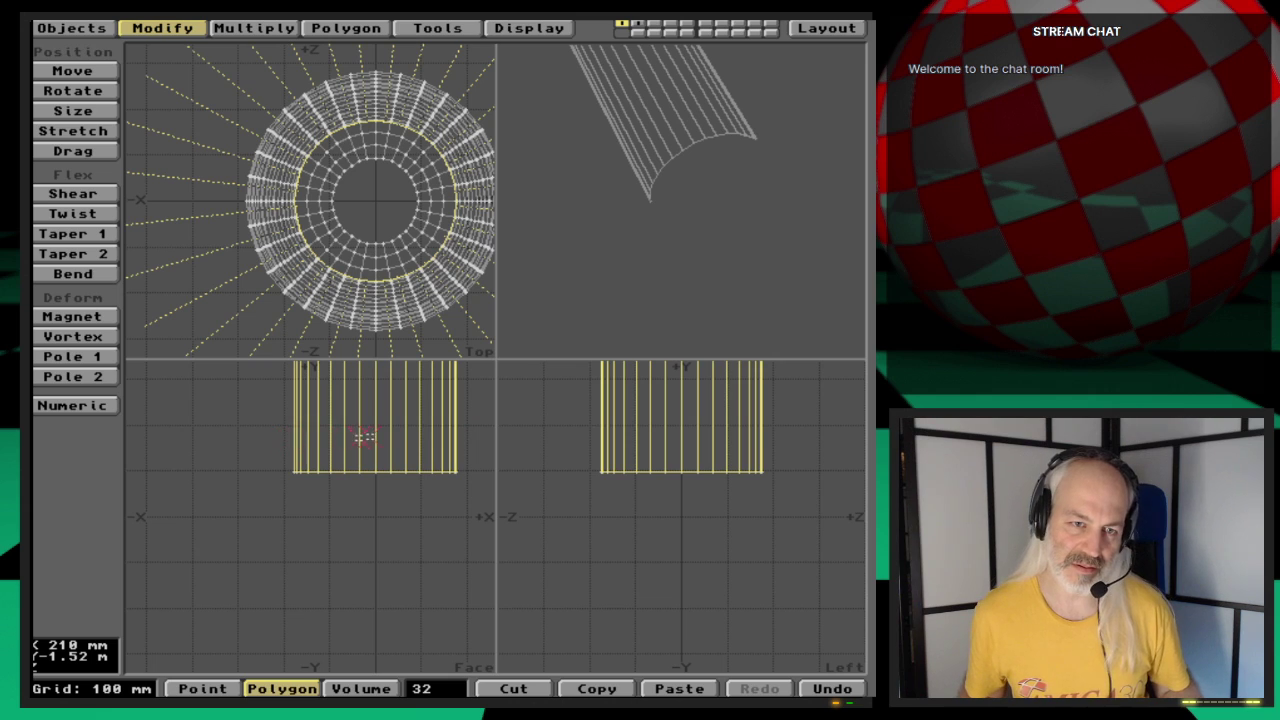
pyautogui.press('=')
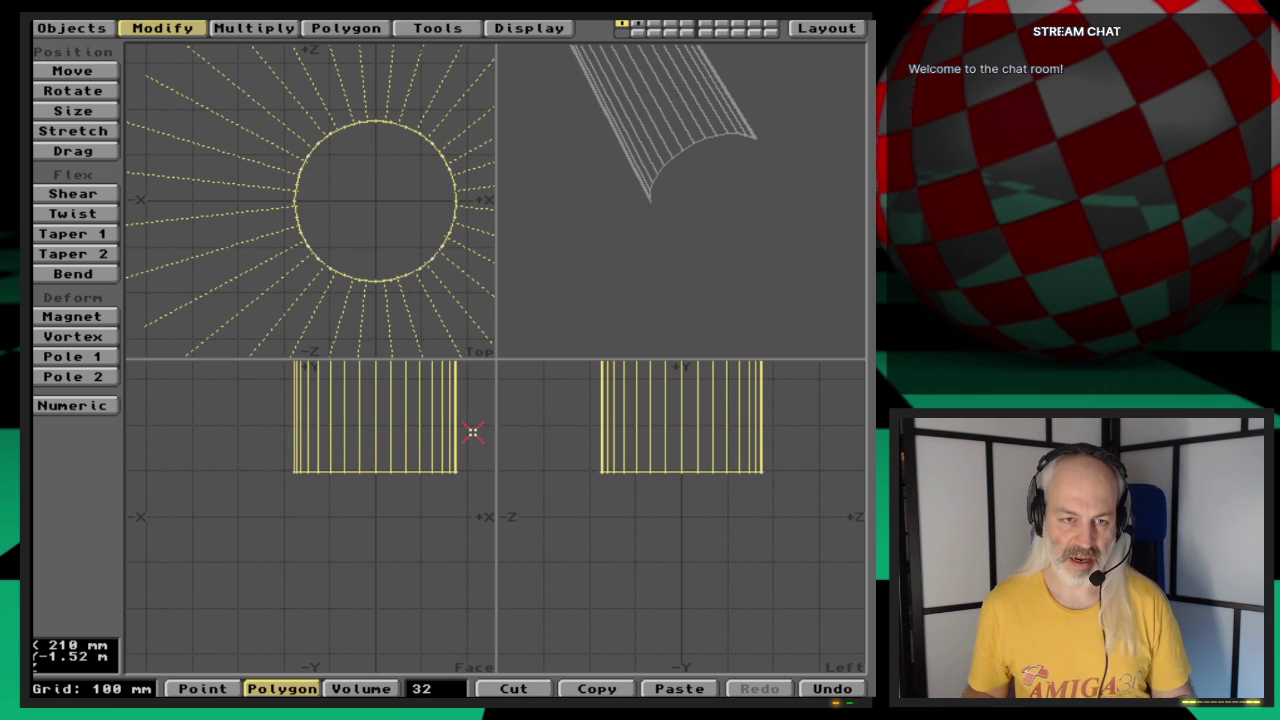
# Step: Close the leg tube's open lower end with a polygon built from that end's ring of points, and clear the selection
pyautogui.press('/')
pyautogui.press('space')
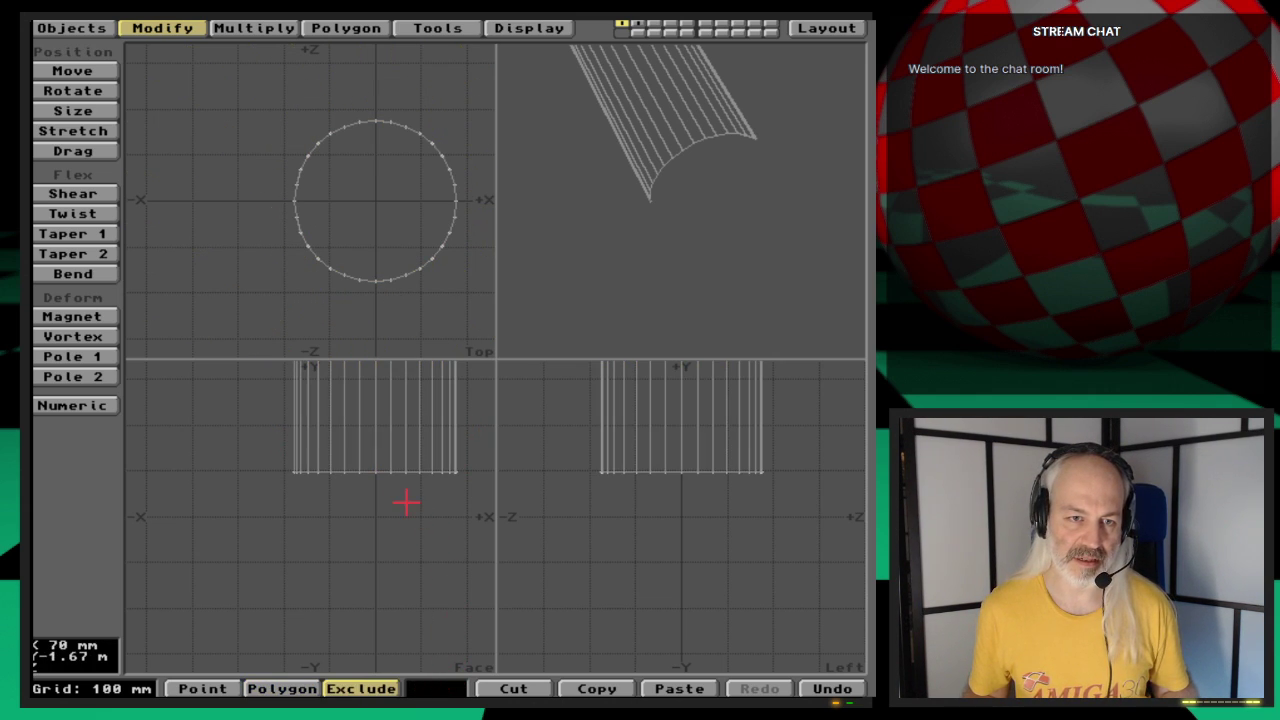
pyautogui.press('space')
pyautogui.moveTo(304, 195)
pyautogui.mouseDown()
pyautogui.moveTo(295, 214)
pyautogui.moveTo(313, 253)
pyautogui.moveTo(376, 281)
pyautogui.moveTo(435, 264)
pyautogui.moveTo(455, 188)
pyautogui.moveTo(431, 143)
pyautogui.moveTo(368, 118)
pyautogui.moveTo(320, 133)
pyautogui.moveTo(292, 192)
pyautogui.mouseUp()
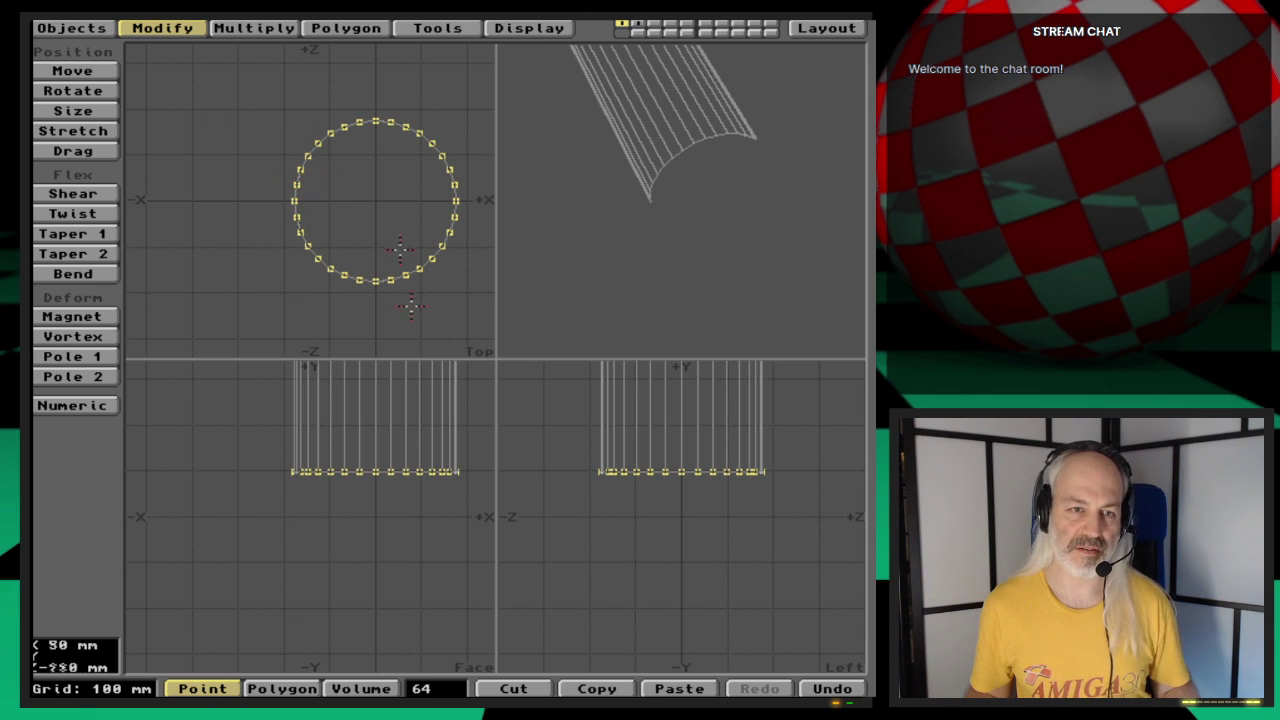
pyautogui.press('a')
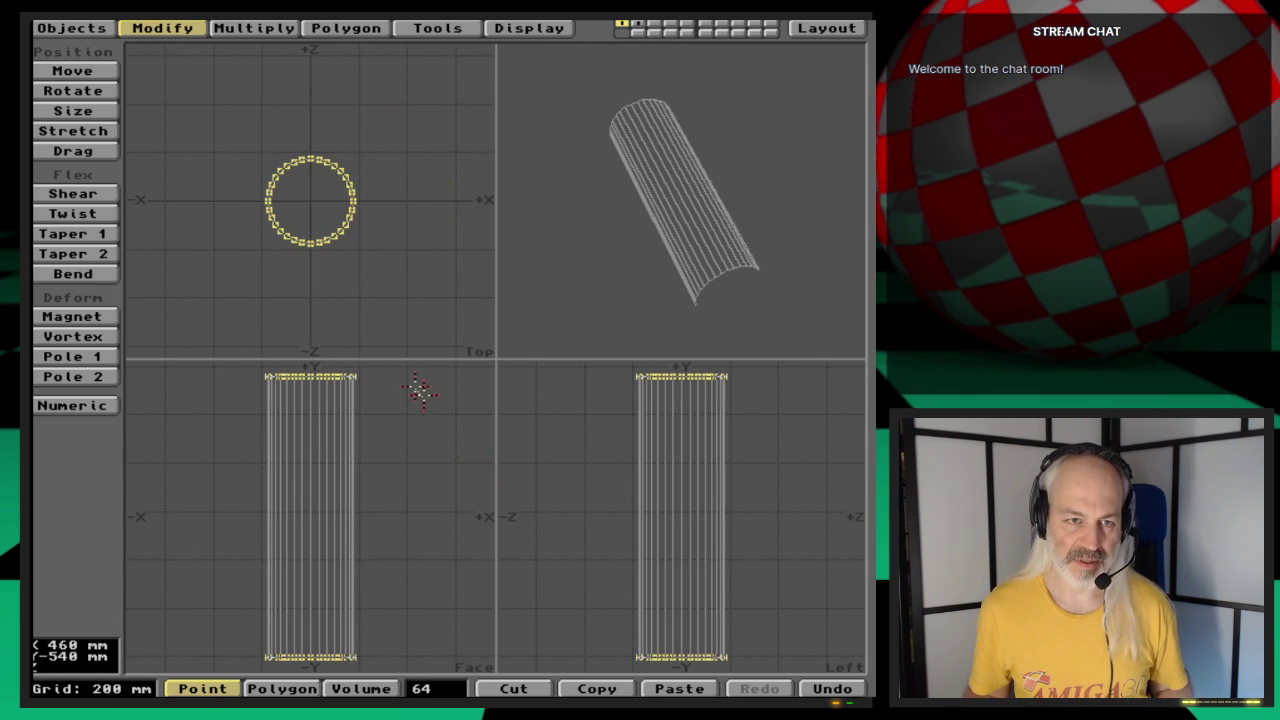
pyautogui.moveTo(409, 418); pyautogui.dragTo(231, 404, button='right')
pyautogui.moveTo(399, 342); pyautogui.dragTo(431, 451, button='right')
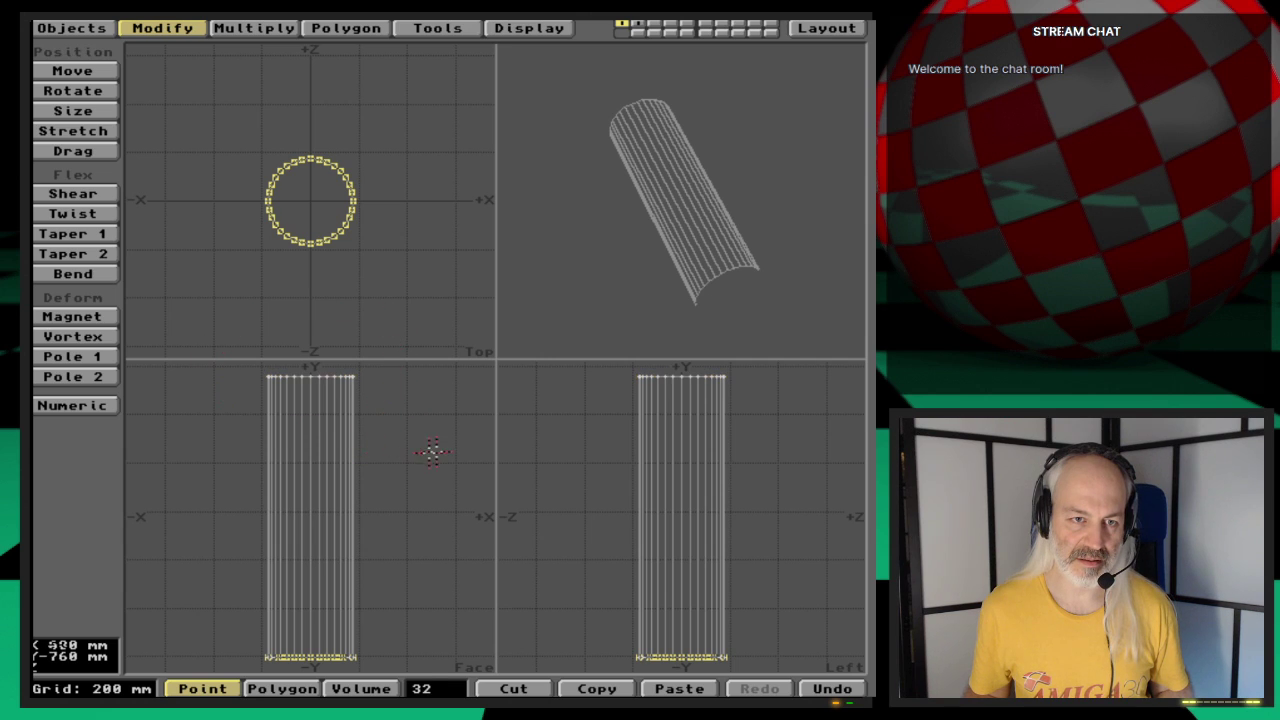
pyautogui.press('a')
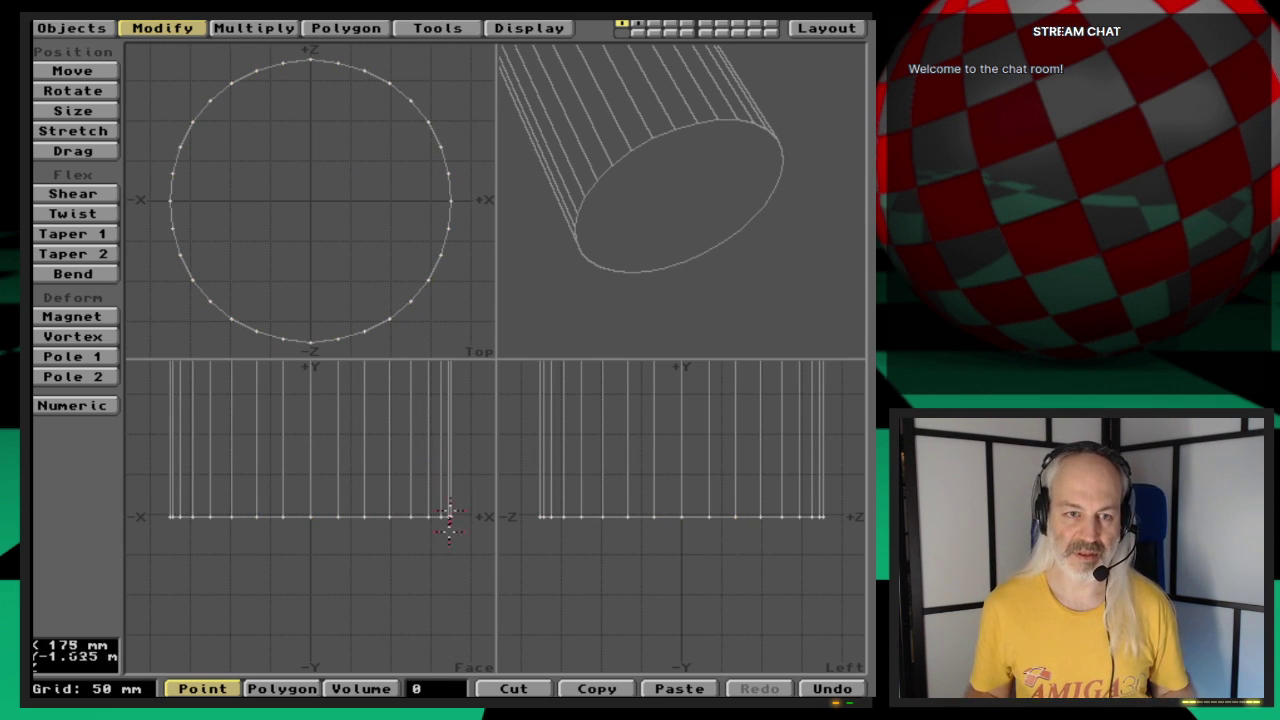
pyautogui.press('p')
pyautogui.press('/')
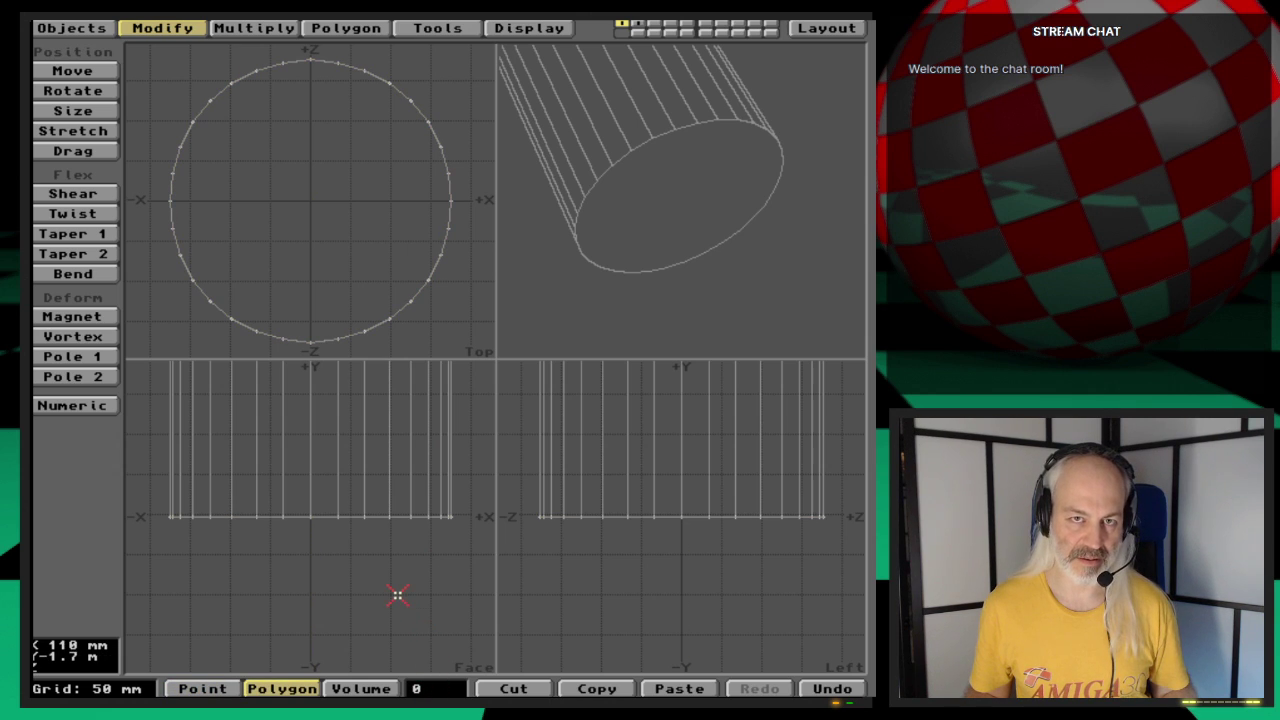
# Step: Bring the collar layer to the foreground, fit it in the views and turn the 3D preview to face its upper opening
pyautogui.press('2')
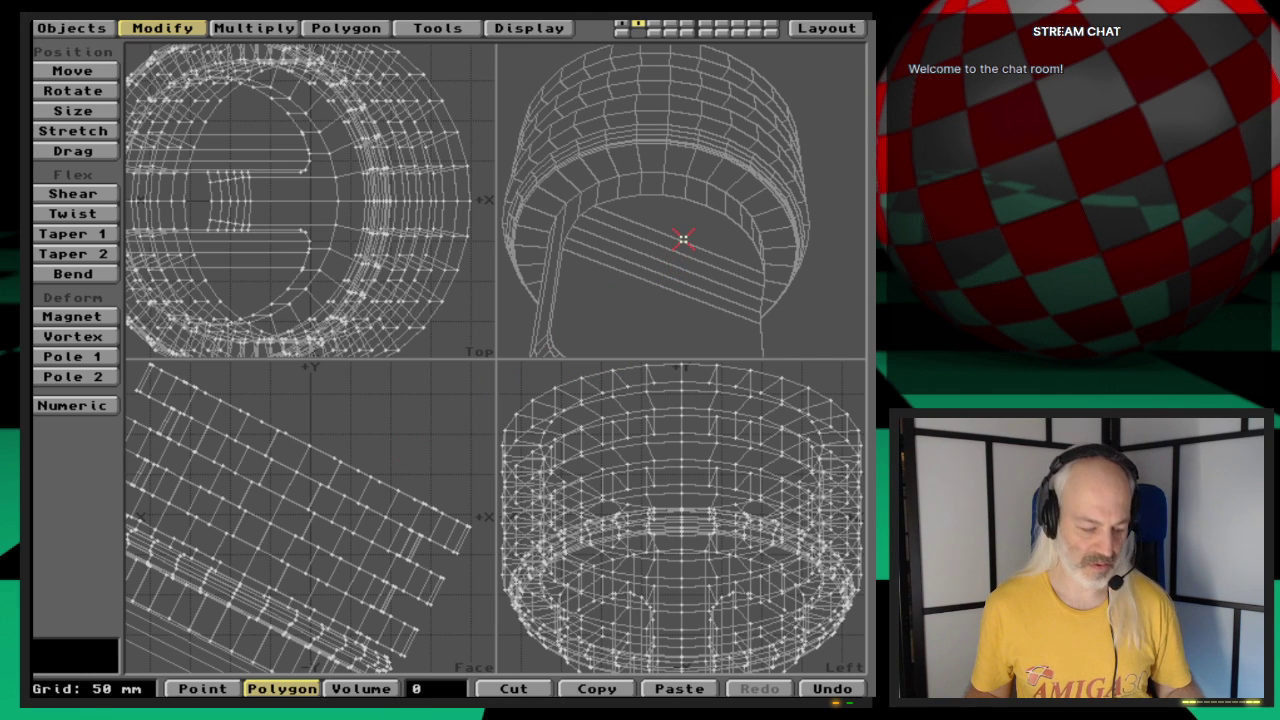
pyautogui.press('a')
pyautogui.moveTo(678, 244)
pyautogui.mouseDown()
pyautogui.moveTo(711, 104)
pyautogui.moveTo(686, 206)
pyautogui.moveTo(589, 317)
pyautogui.moveTo(723, 183)
pyautogui.moveTo(645, 279)
pyautogui.moveTo(694, 249)
pyautogui.mouseUp()
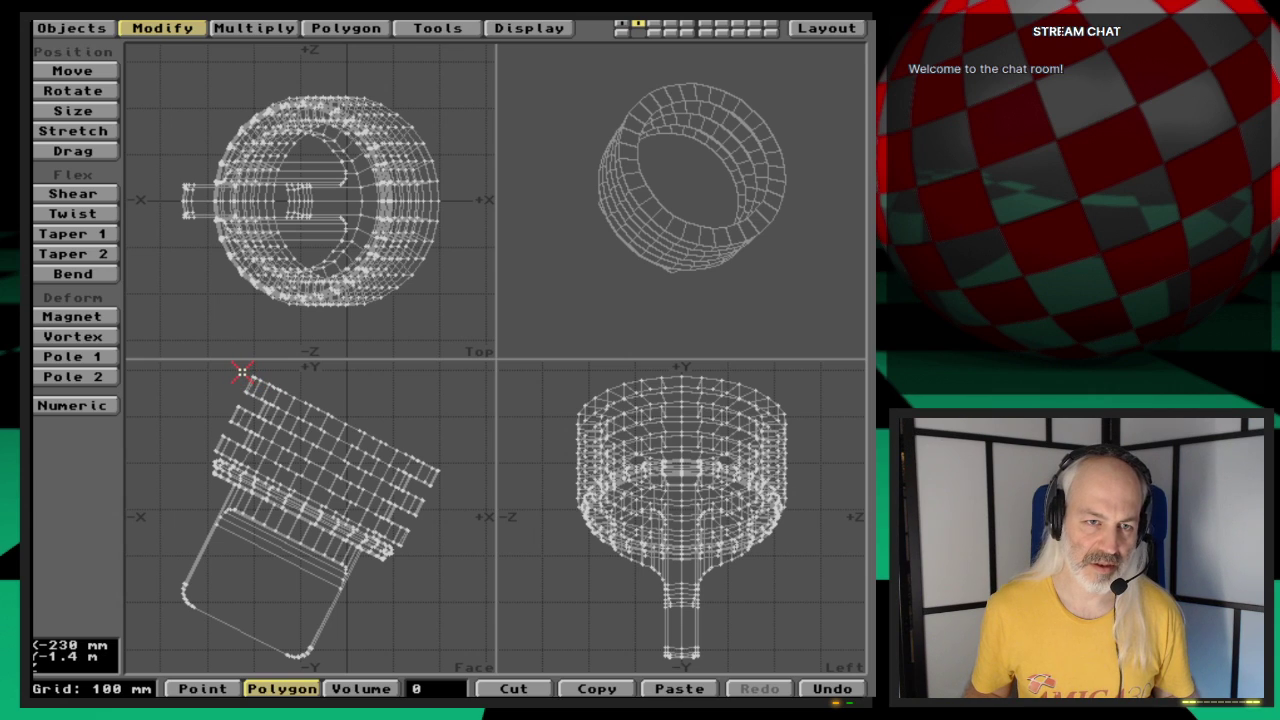
pyautogui.press('space')
pyautogui.press('space')
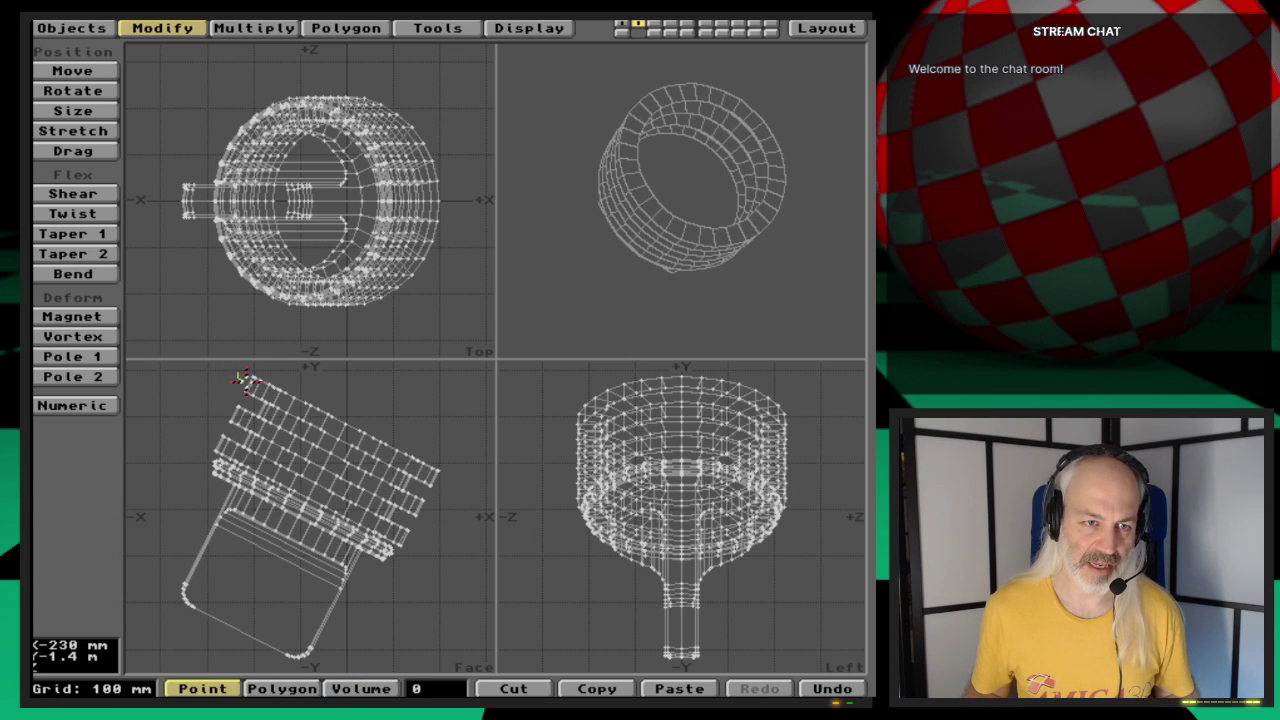
pyautogui.moveTo(264, 388); pyautogui.dragTo(288, 404, button='right')
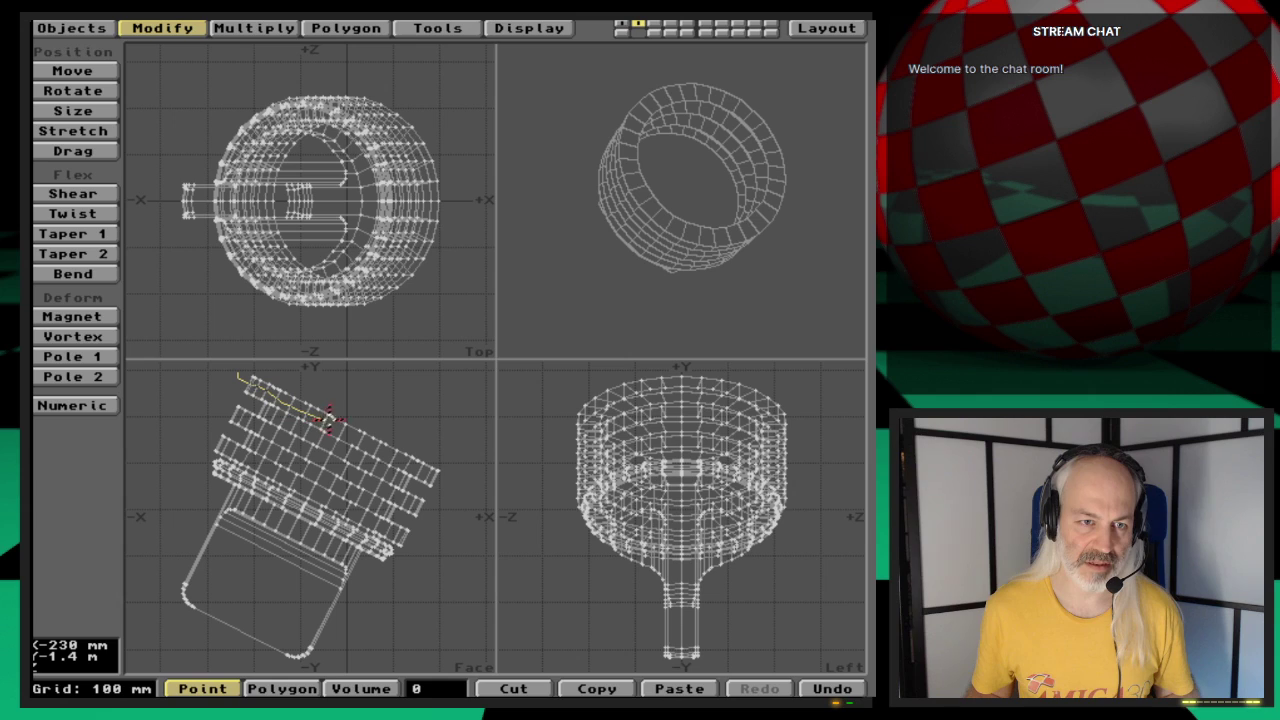
pyautogui.moveTo(352, 431)
pyautogui.mouseDown(button='right')
pyautogui.moveTo(445, 476)
pyautogui.moveTo(472, 432)
pyautogui.moveTo(348, 372)
pyautogui.moveTo(240, 376)
pyautogui.mouseUp(button='right')
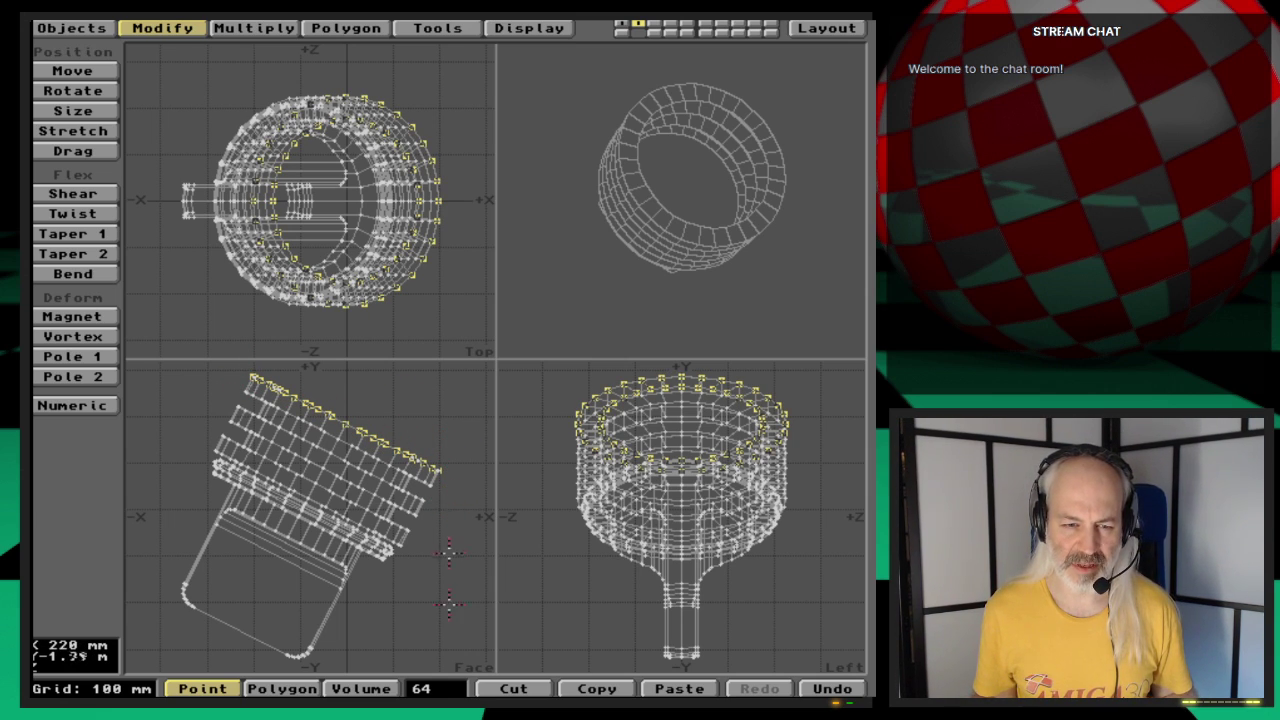
pyautogui.press('/')
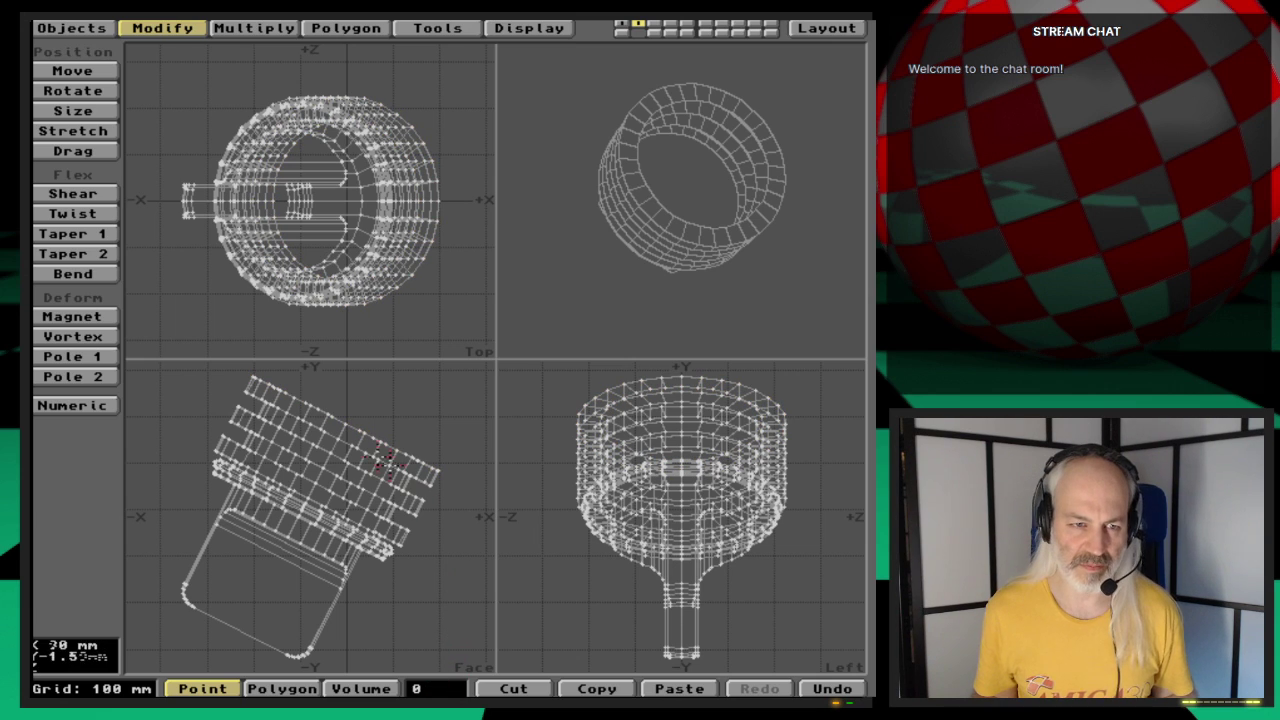
# Step: Select the flat ring of polygons along the collar's upper rim and hide the rest of the collar and tab
pyautogui.press('space')
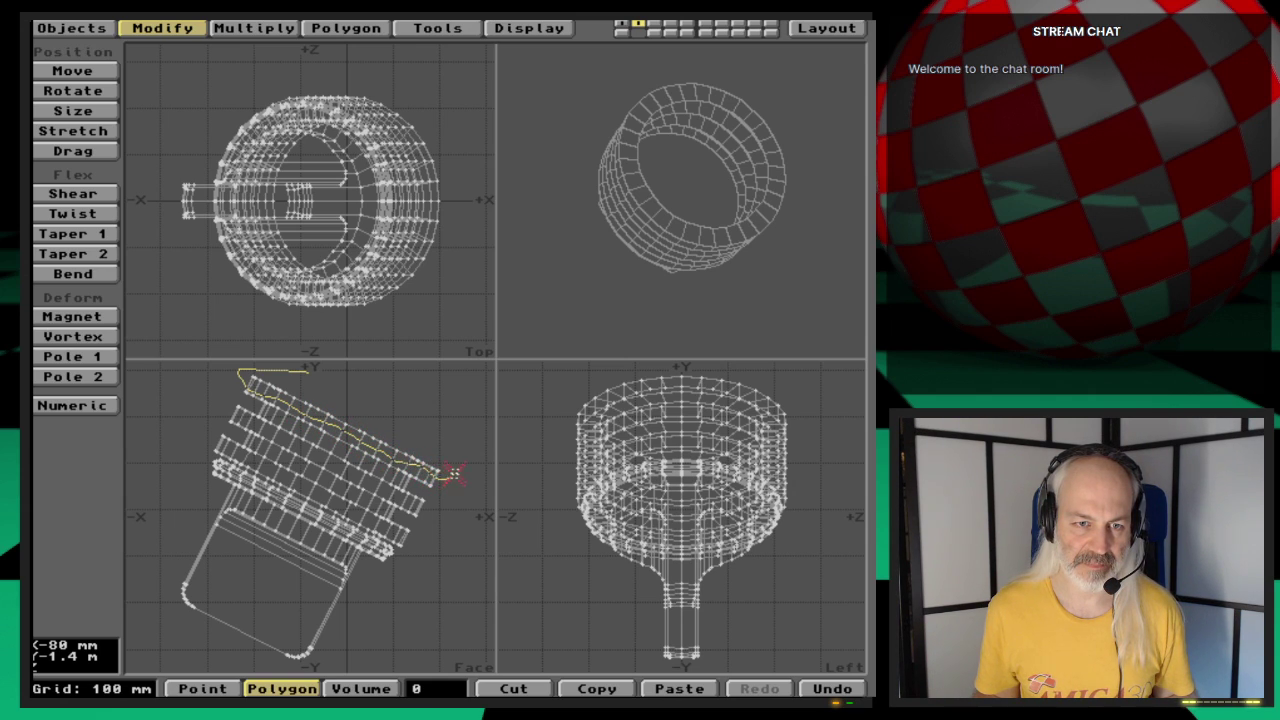
pyautogui.moveTo(452, 473)
pyautogui.mouseDown(button='right')
pyautogui.moveTo(391, 394)
pyautogui.moveTo(266, 358)
pyautogui.mouseUp(button='right')
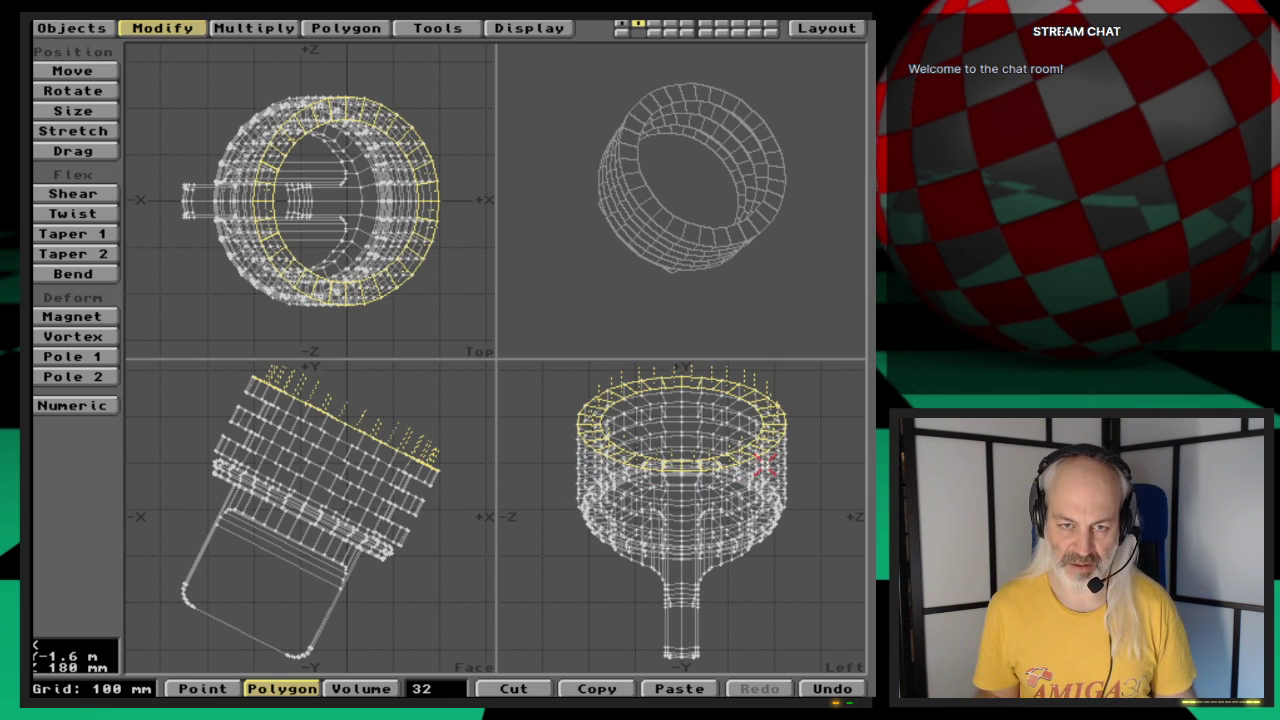
pyautogui.press('=')
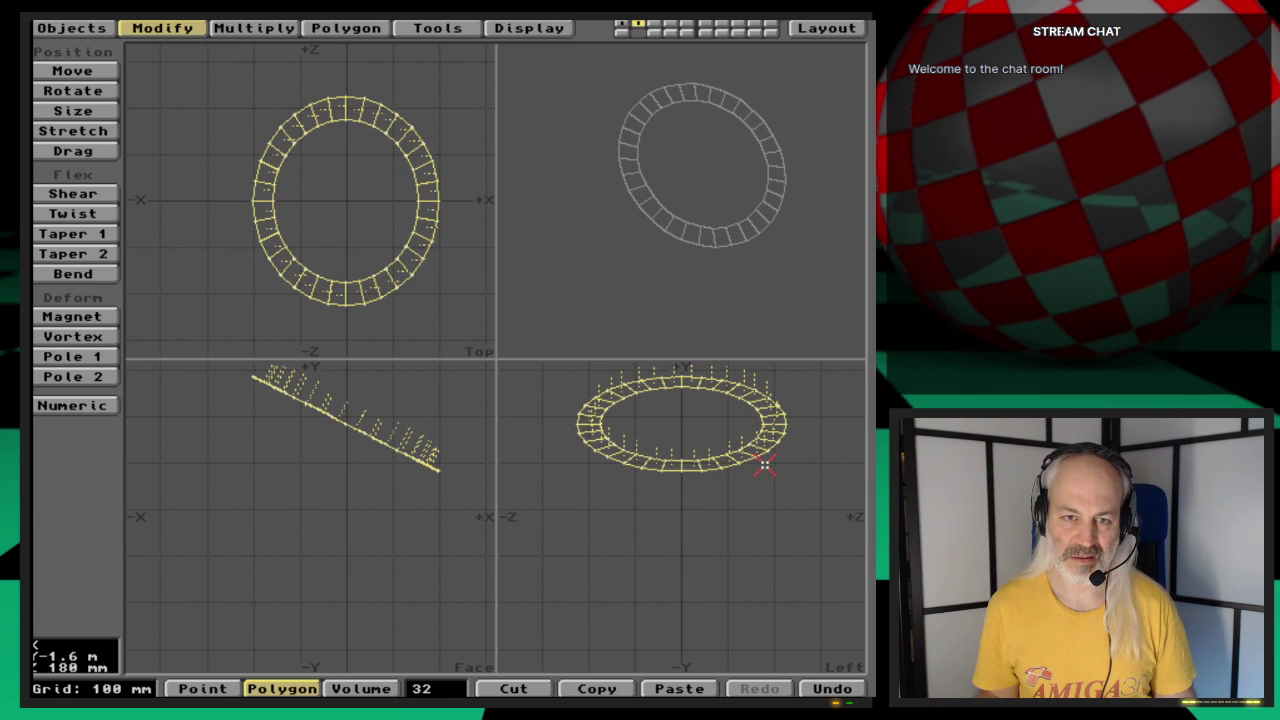
# Step: Close the collar's upper opening with a polygon built from the rim's inner ring of points, and unhide the rest of the layer
pyautogui.click(360, 688)
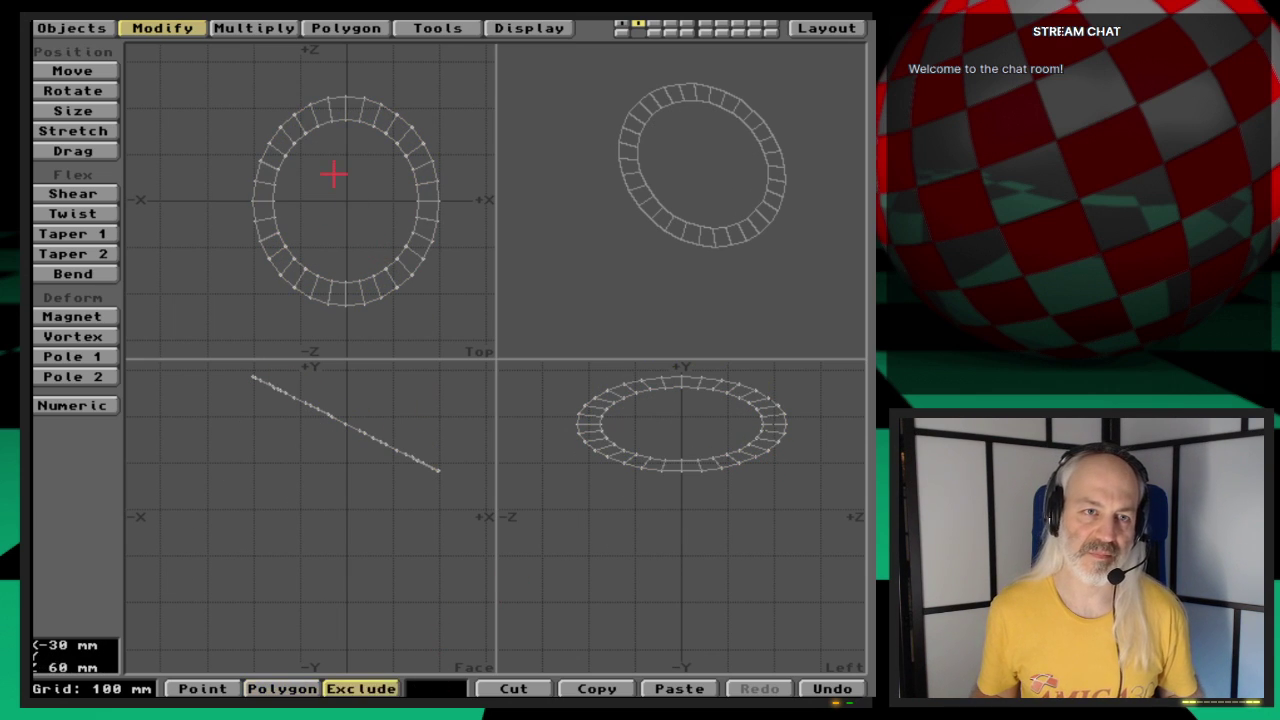
pyautogui.press('space')
pyautogui.moveTo(343, 120)
pyautogui.mouseDown()
pyautogui.moveTo(409, 148)
pyautogui.moveTo(419, 180)
pyautogui.moveTo(415, 240)
pyautogui.moveTo(357, 284)
pyautogui.moveTo(297, 262)
pyautogui.moveTo(272, 205)
pyautogui.moveTo(277, 166)
pyautogui.moveTo(333, 113)
pyautogui.mouseUp()
pyautogui.click(368, 183)
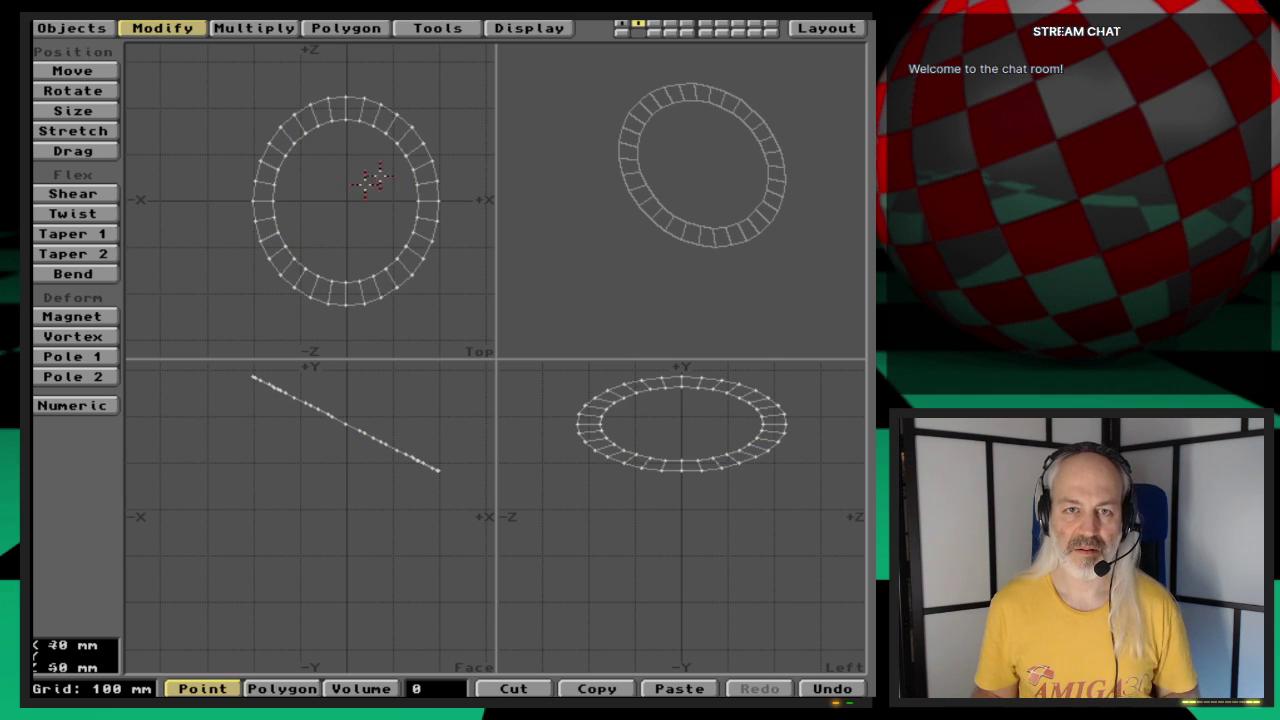
pyautogui.press('space')
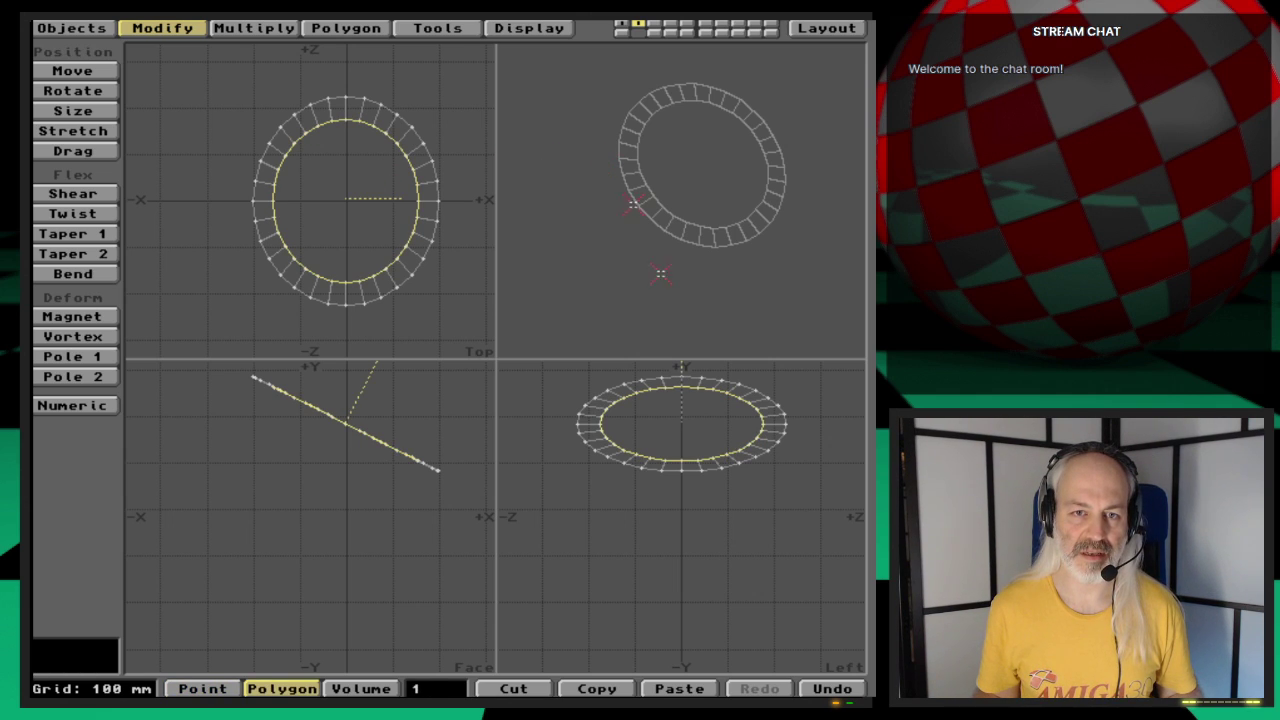
pyautogui.press('/')
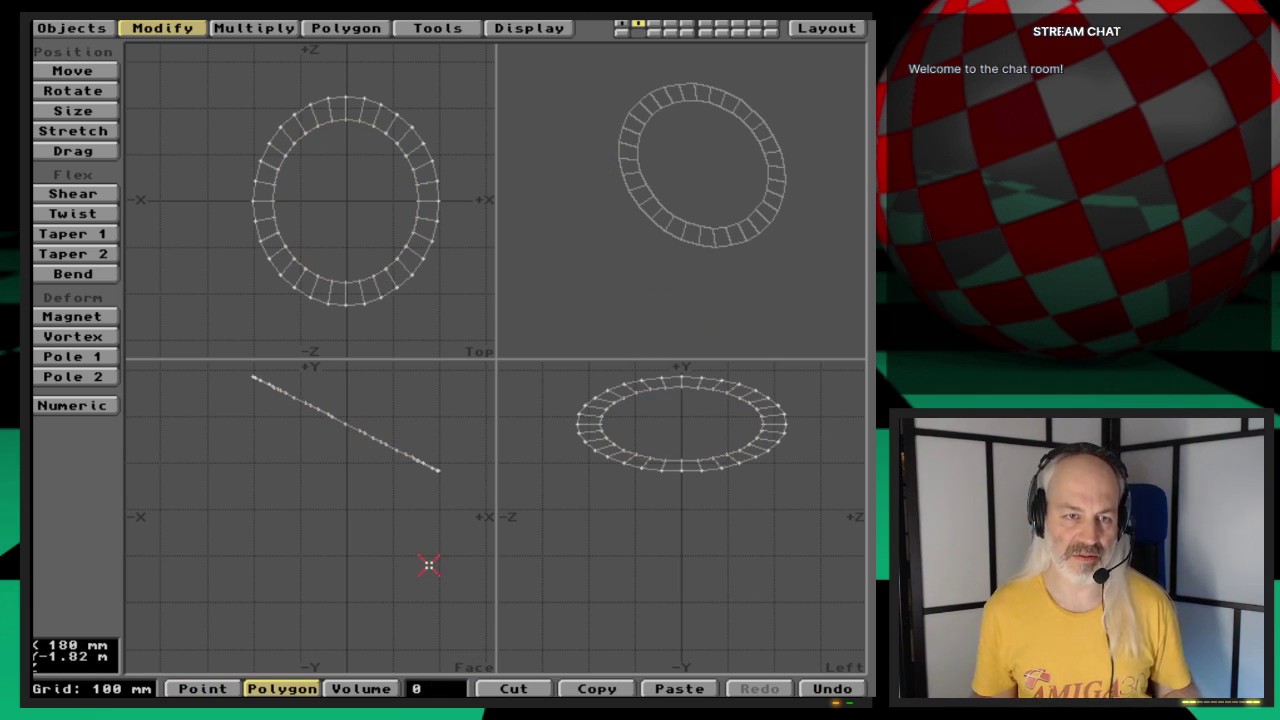
pyautogui.press('v')
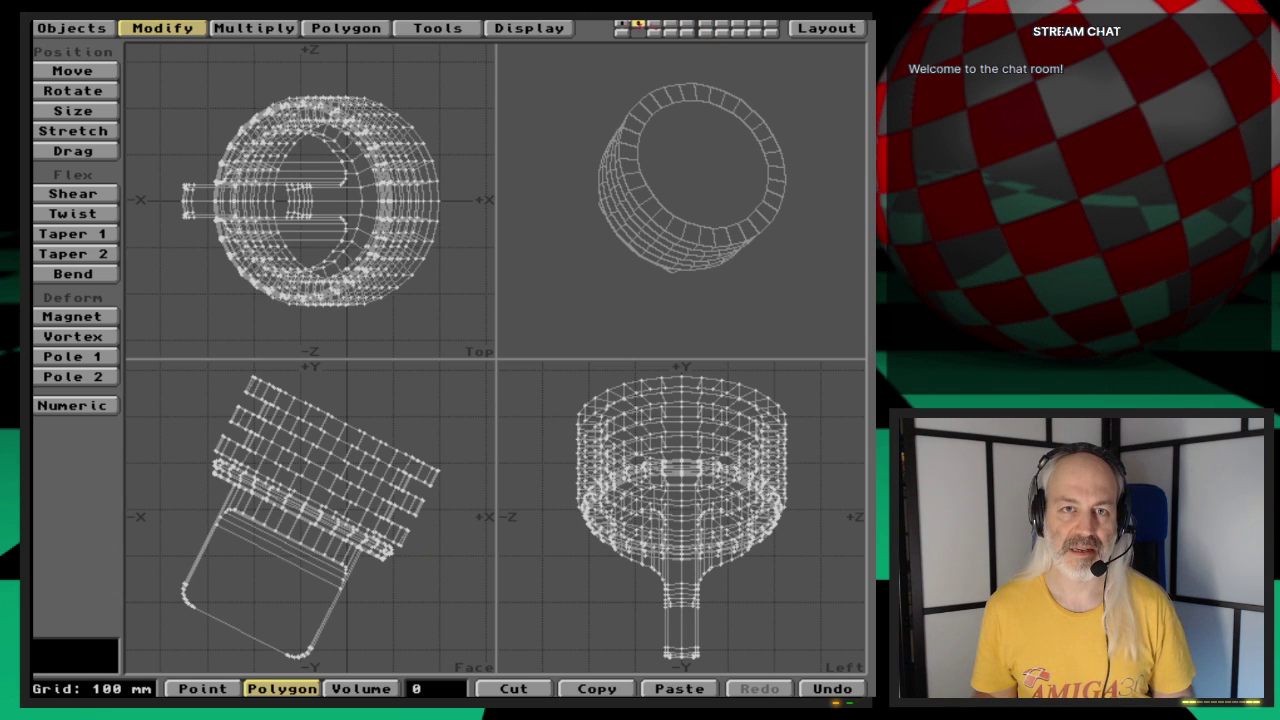
# Step: Inspect the whole leg layer and the collar layer, orbiting the collar and tab in the 3D preview
pyautogui.press('1')
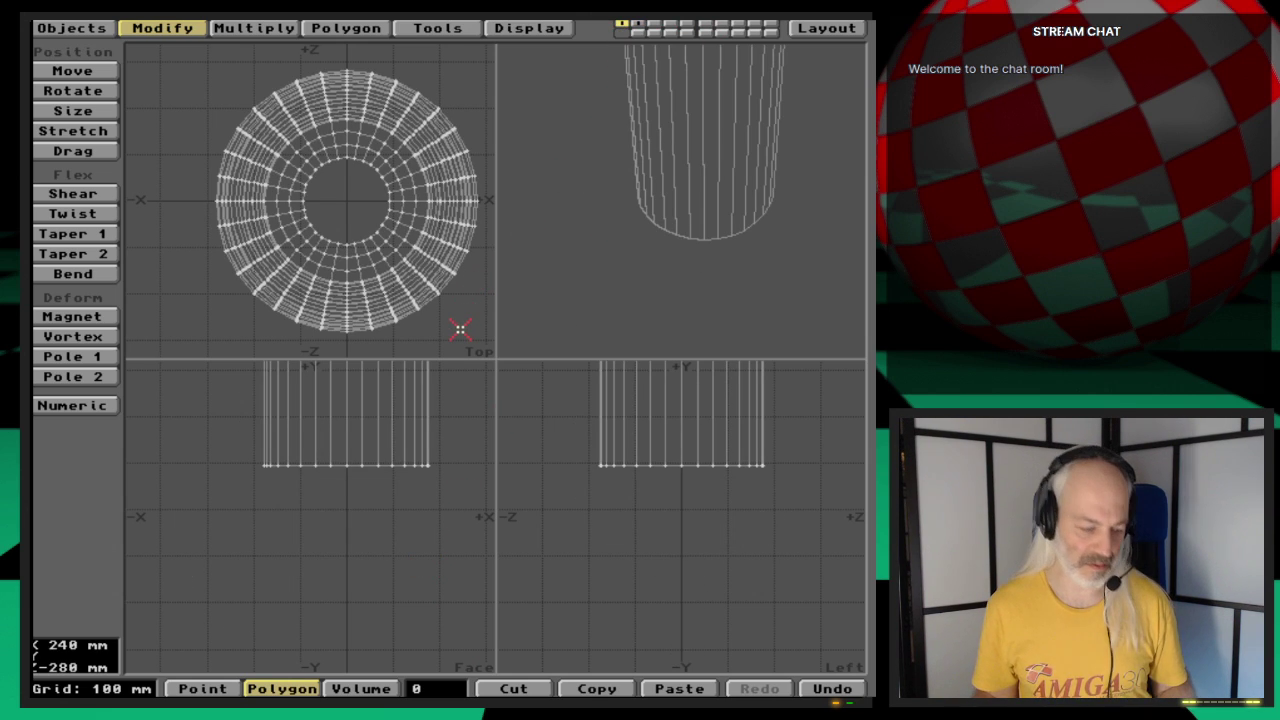
pyautogui.press('a')
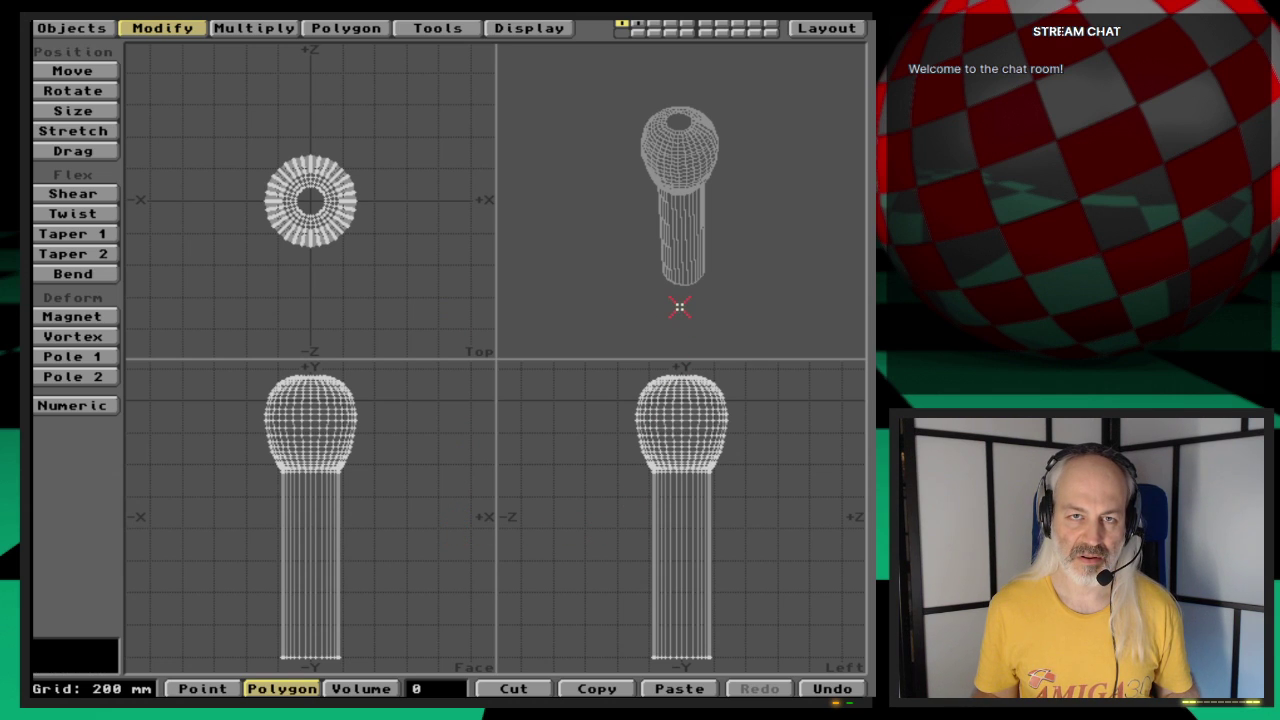
pyautogui.press('2')
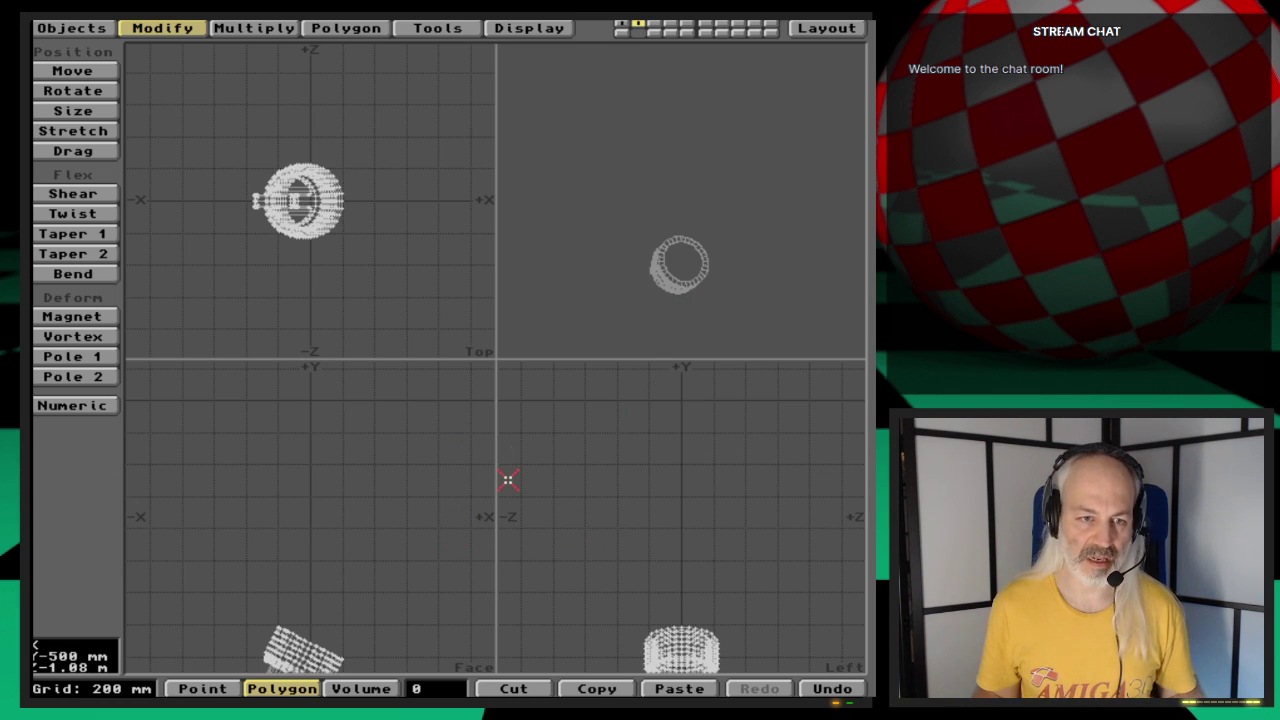
pyautogui.press('a')
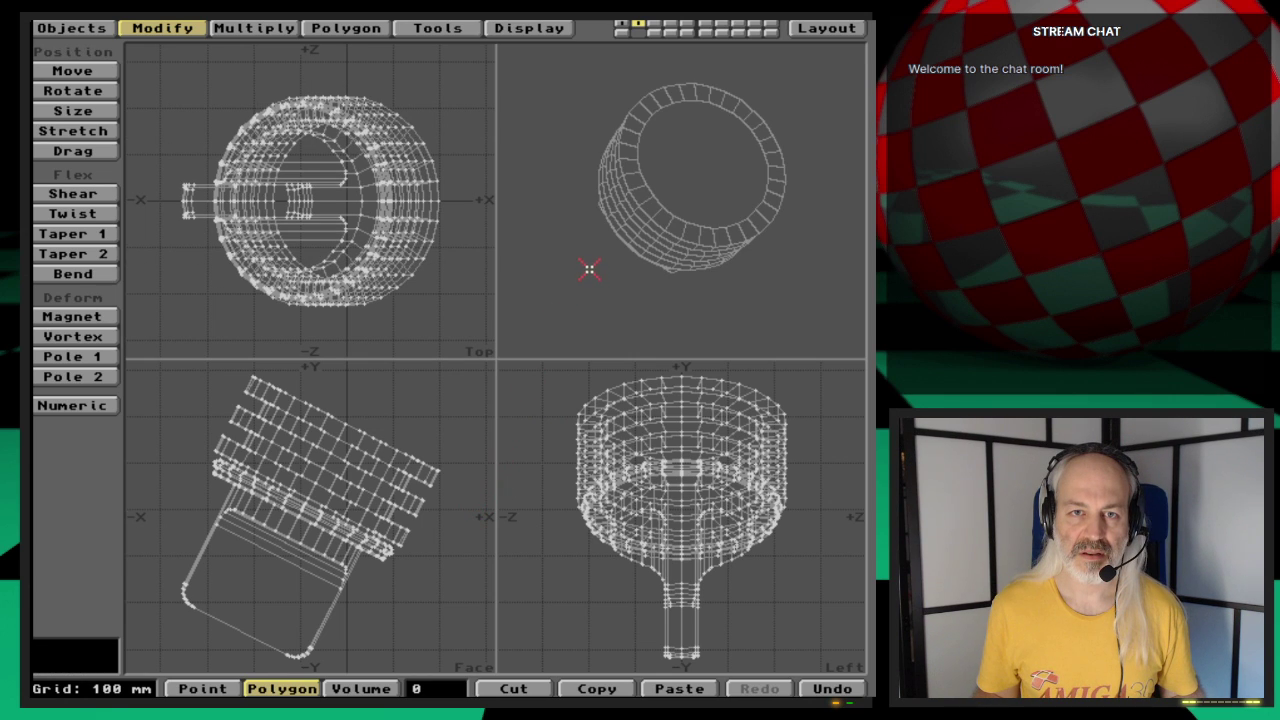
pyautogui.moveTo(589, 269); pyautogui.dragTo(630, 197)
pyautogui.moveTo(585, 252); pyautogui.dragTo(628, 243)
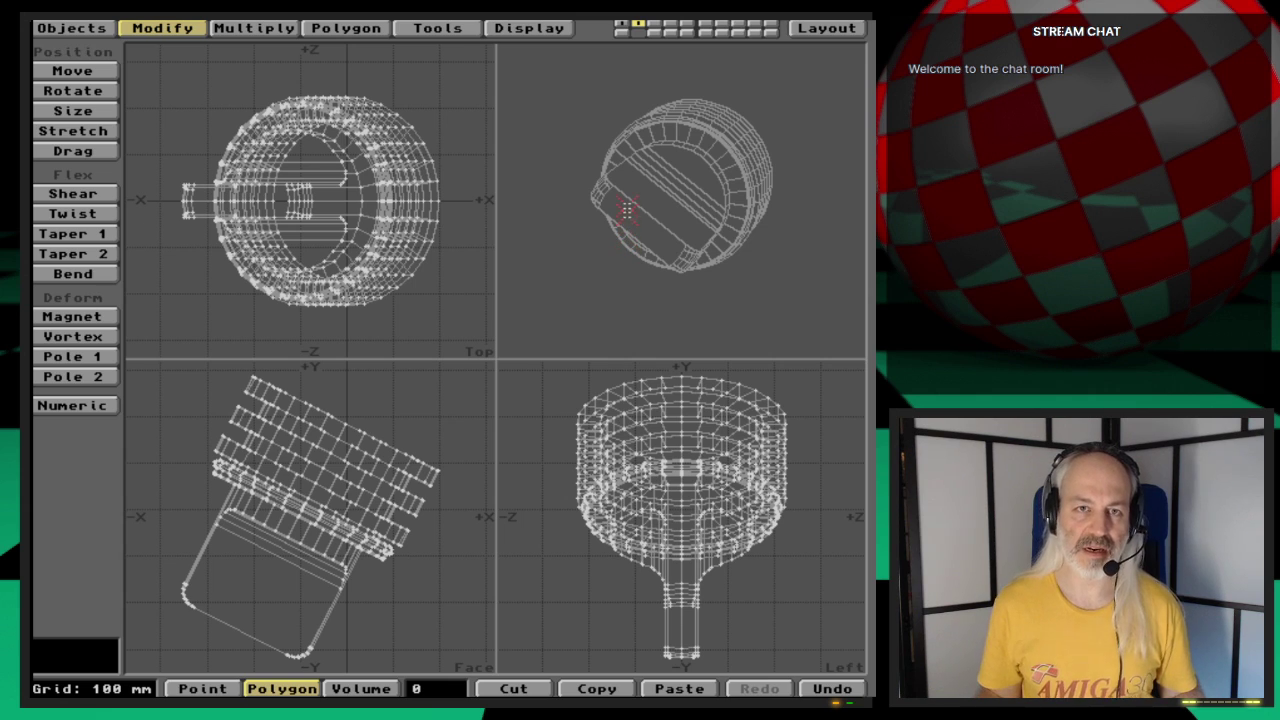
# Step: Bring the leg layer to the foreground with the collar layer in the background, and select the ring of points at the tube's lower end
pyautogui.press('1')
pyautogui.hotkey('shift', '2')
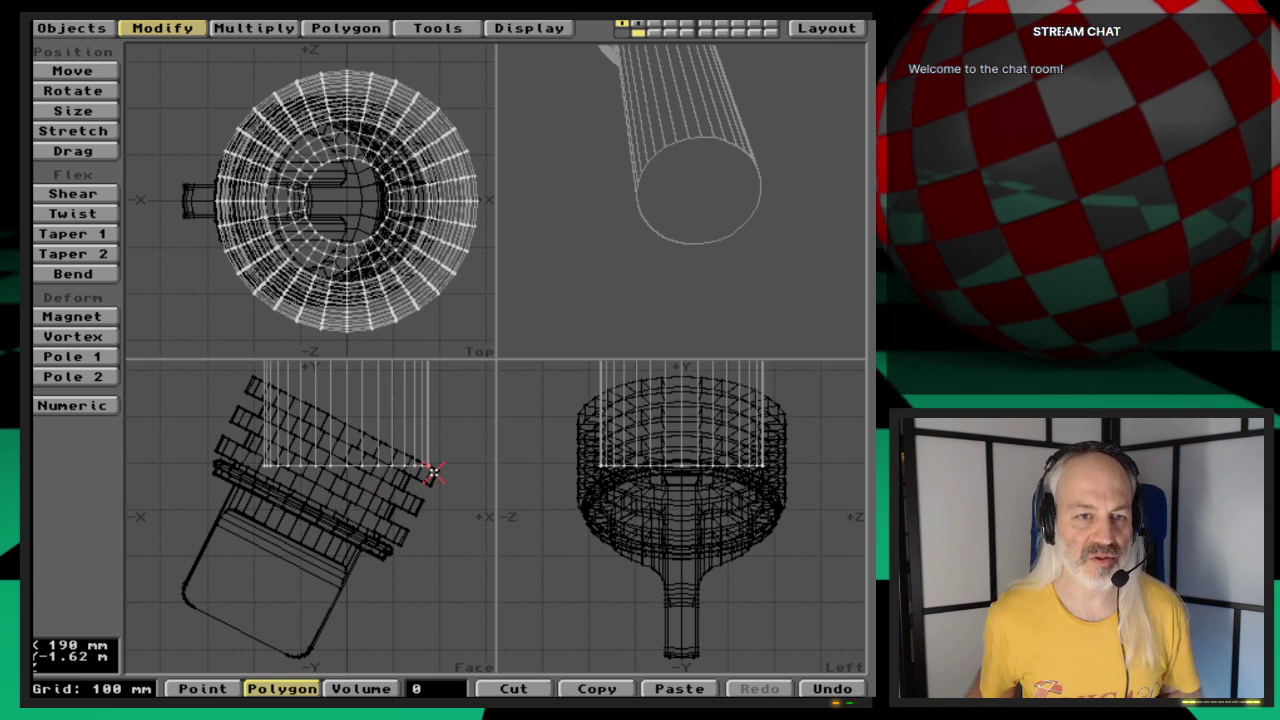
pyautogui.press('space')
pyautogui.press('space')
pyautogui.moveTo(429, 466); pyautogui.dragTo(246, 466)
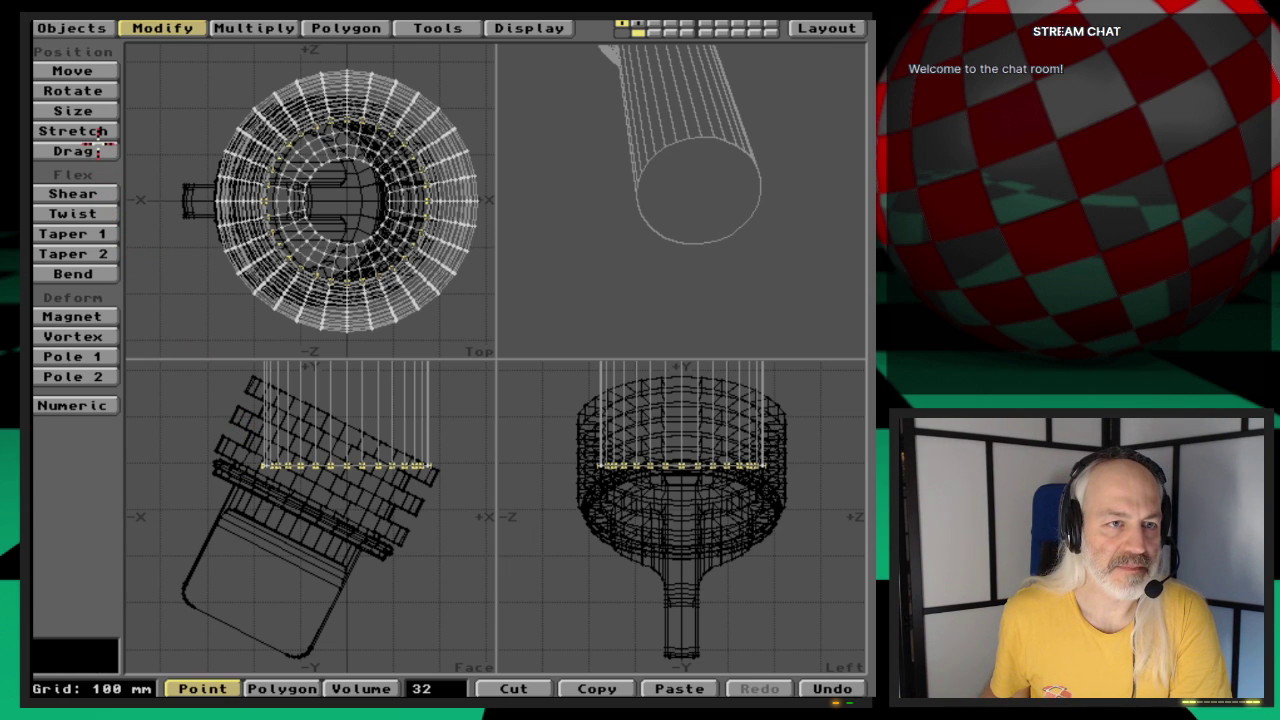
# Step: Try shearing the selected ring of points from the Left view so its +X side rises, and undo the shear
pyautogui.click(85, 196)
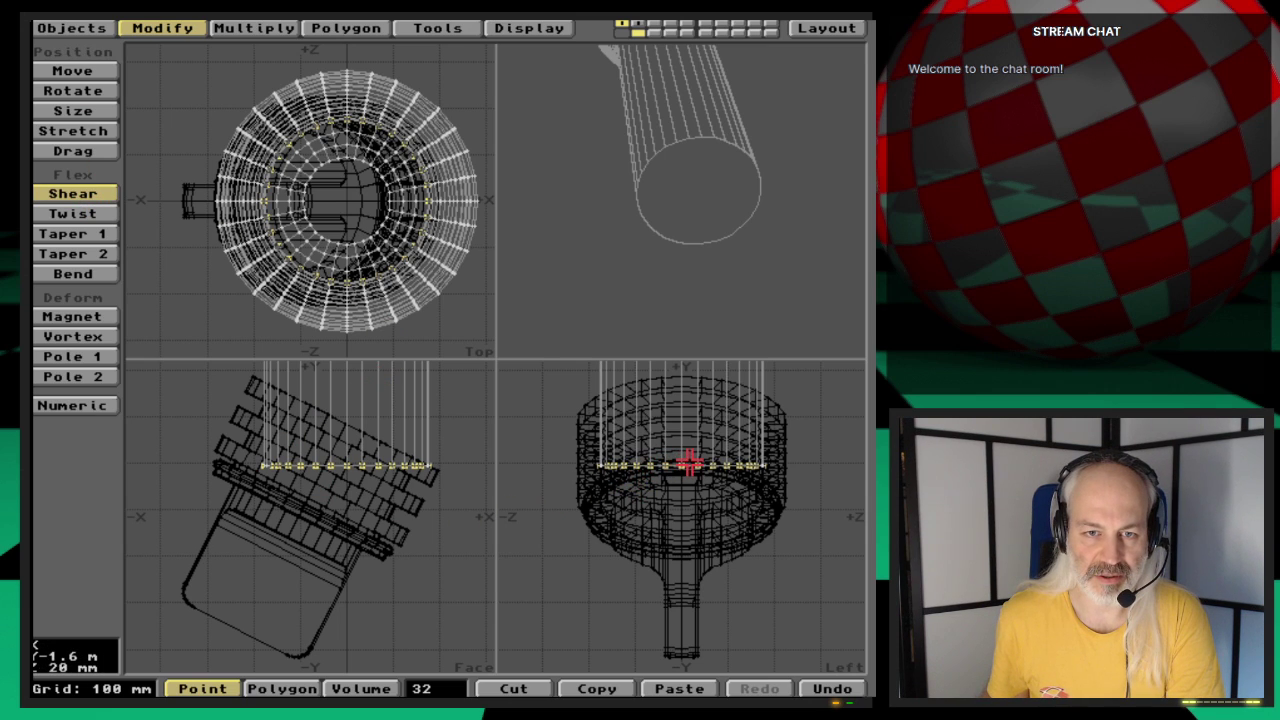
pyautogui.moveTo(684, 464); pyautogui.dragTo(728, 454)
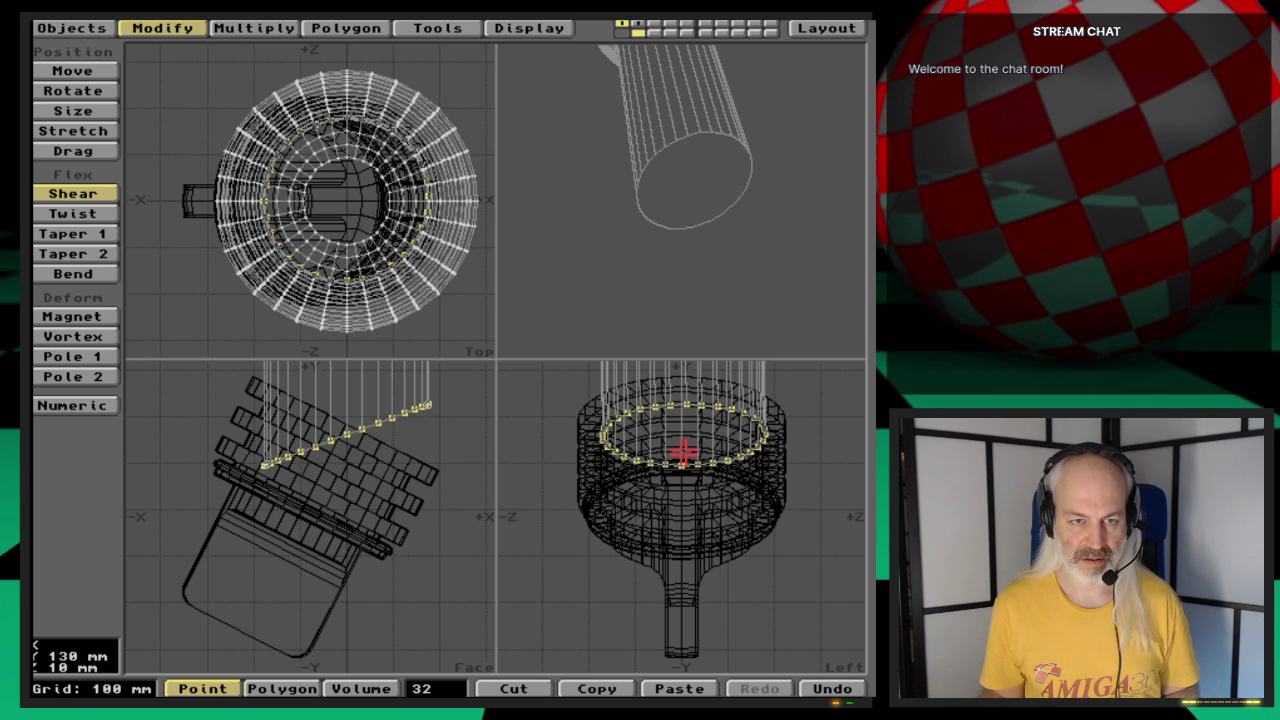
pyautogui.press('u')
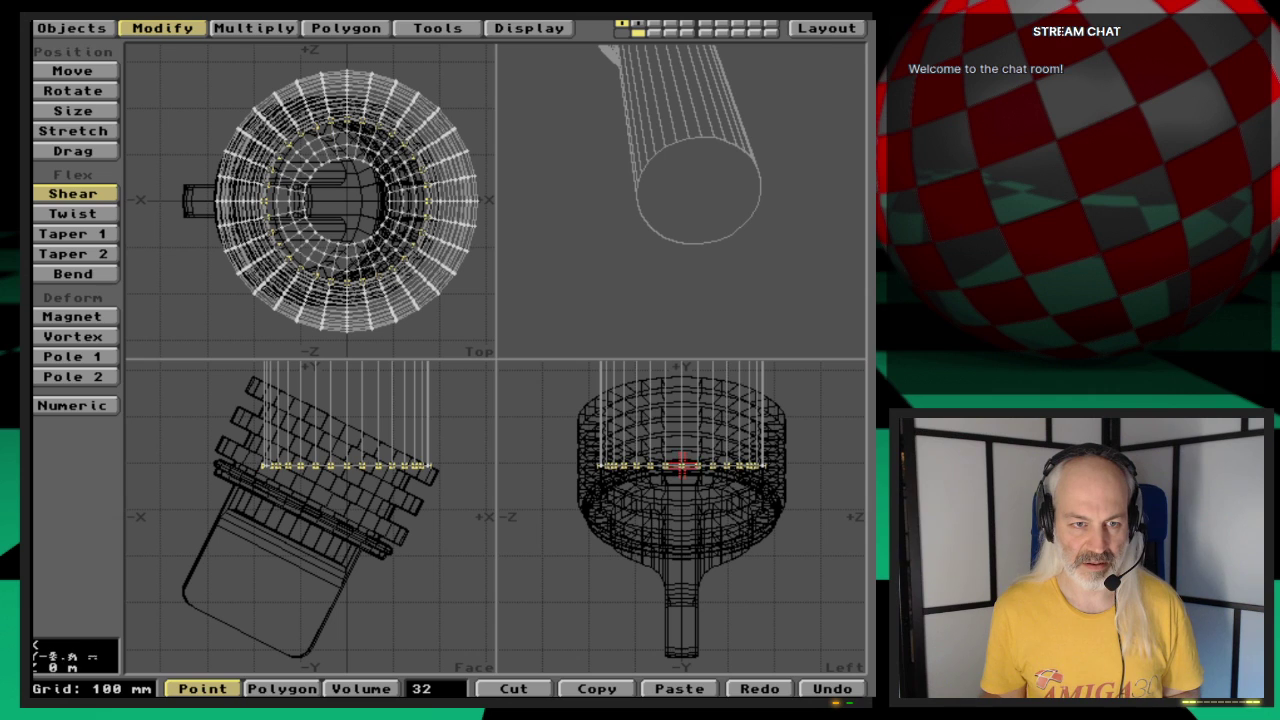
# Step: Try shearing the selected ring of points along X with positive sense and a 70 mm Y offset, and undo the shear
pyautogui.moveTo(683, 465); pyautogui.dragTo(623, 451)
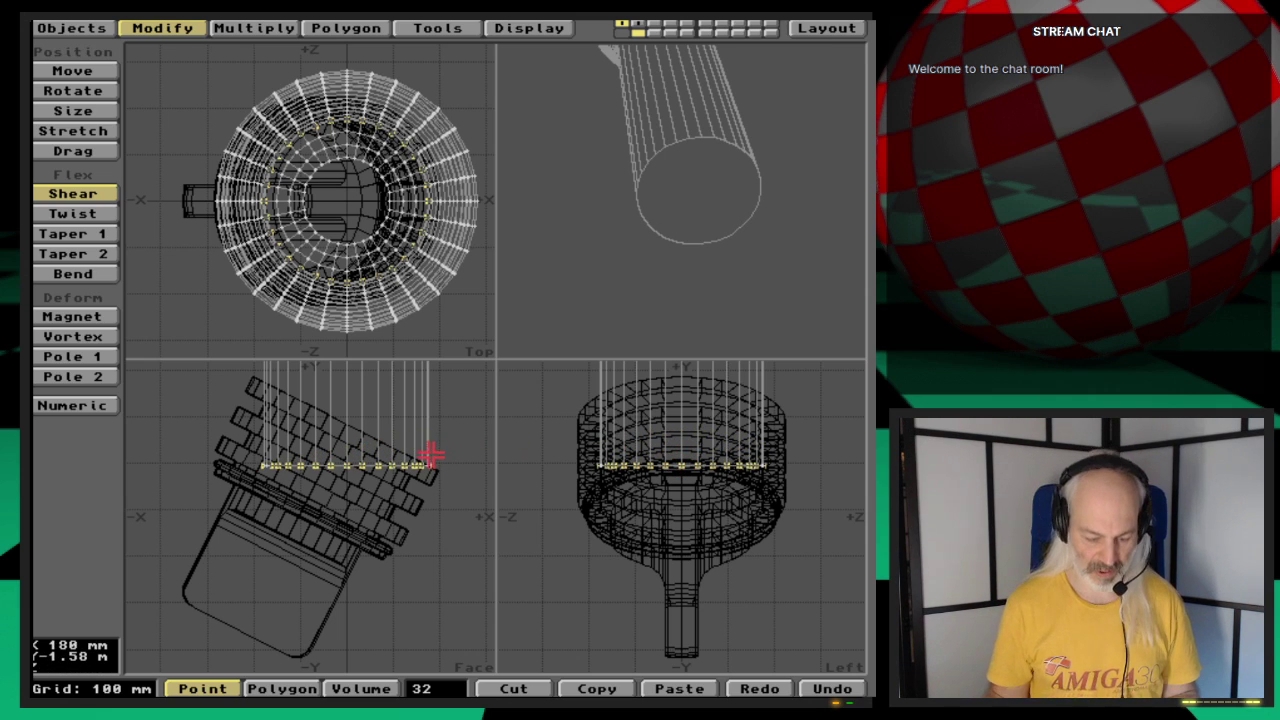
pyautogui.press('n')
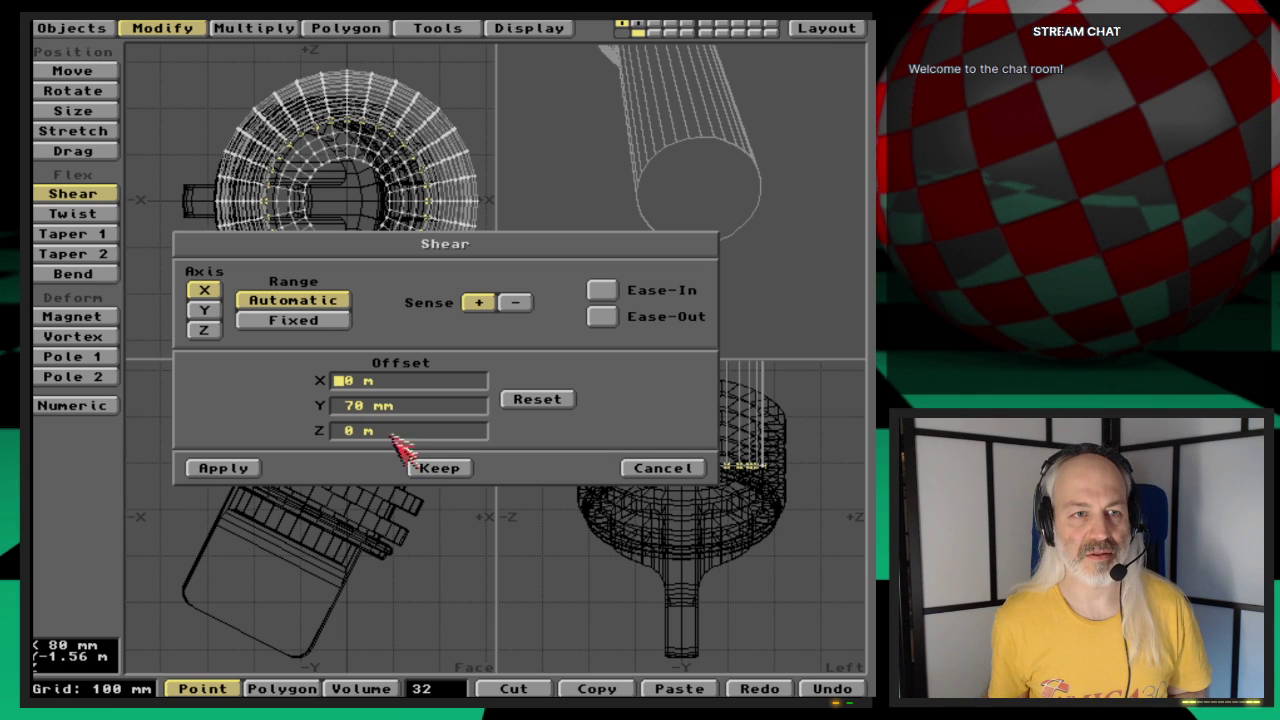
pyautogui.click(205, 292)
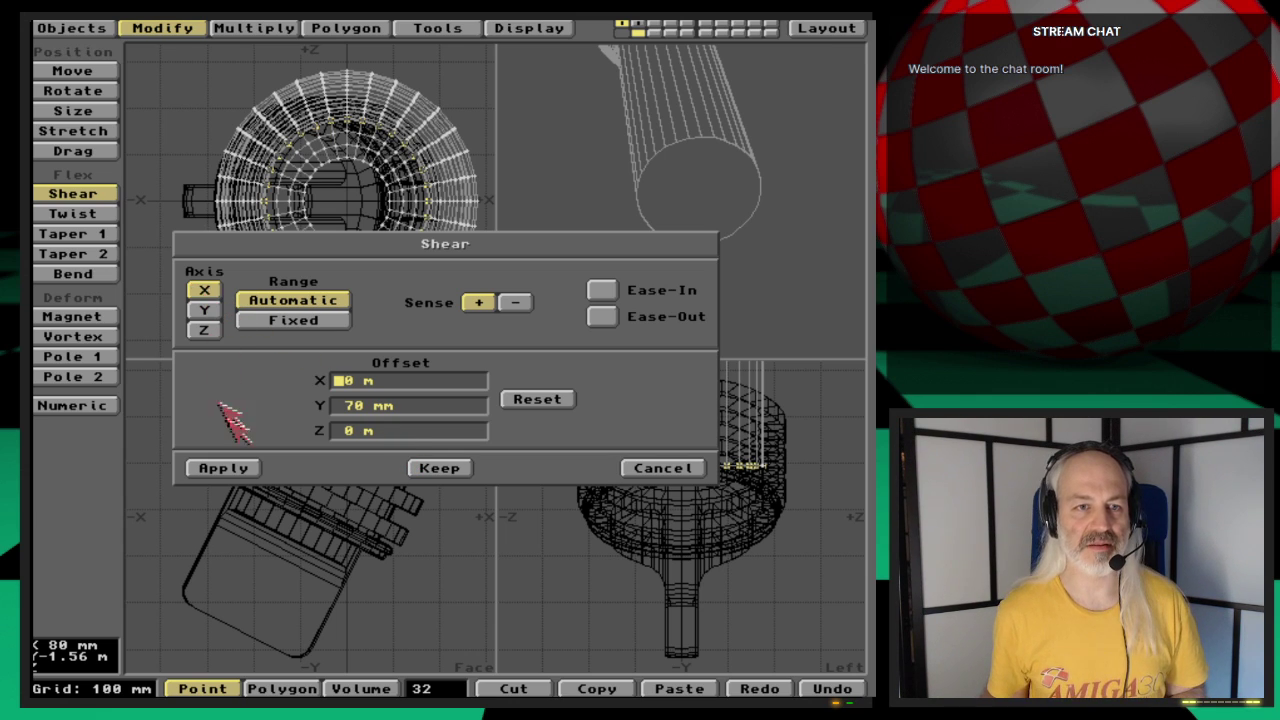
pyautogui.click(222, 468)
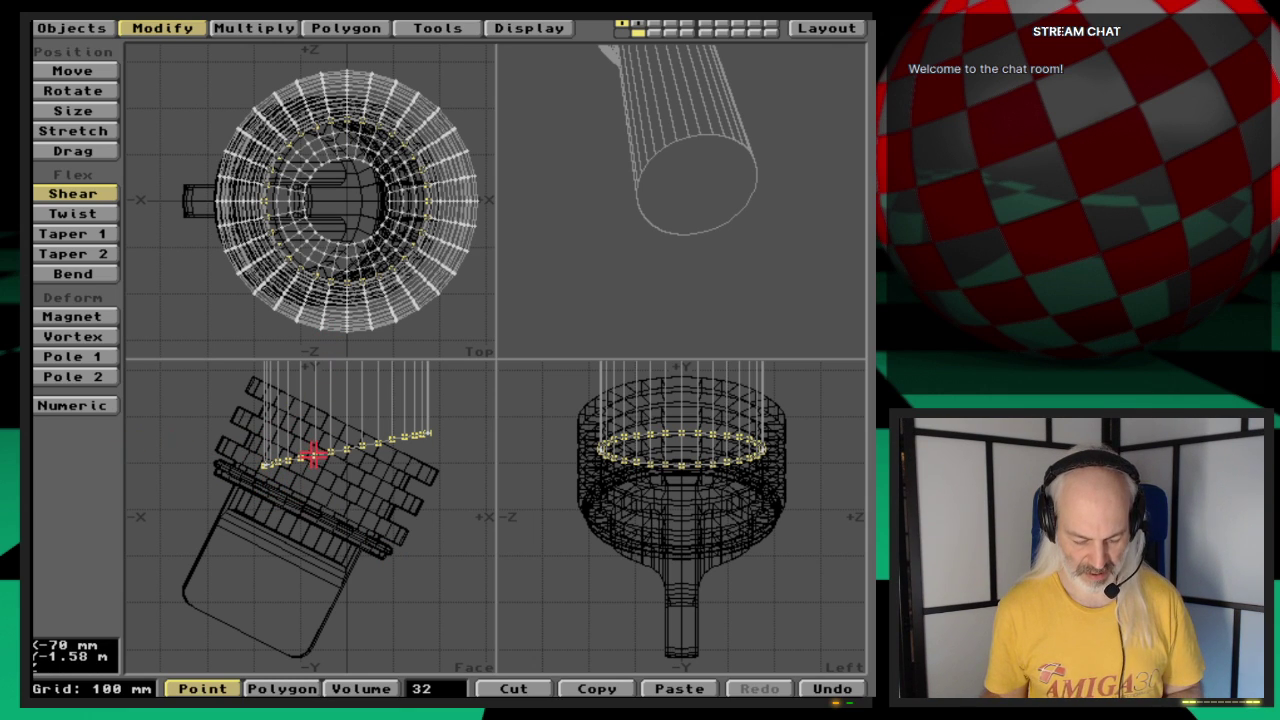
pyautogui.press('u')
# Step: Reset the shear offsets to zero and set the shear's sense to negative on the X axis
pyautogui.press('n')
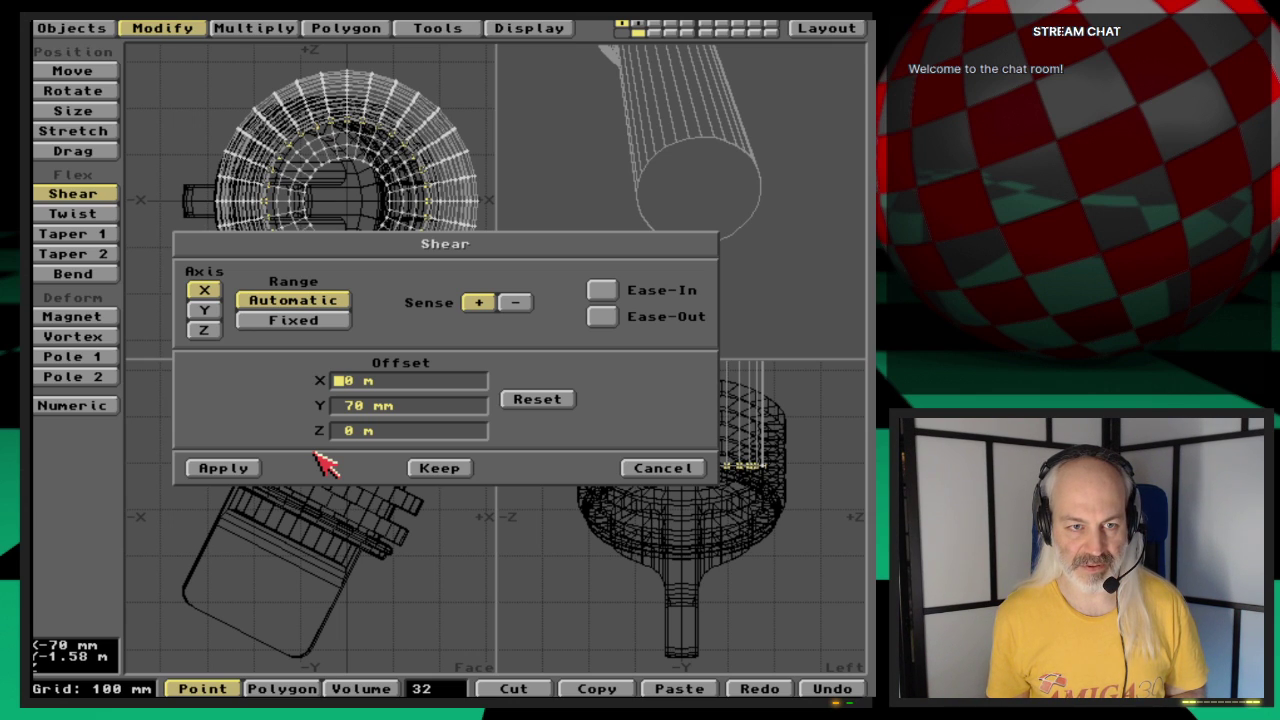
pyautogui.click(553, 403)
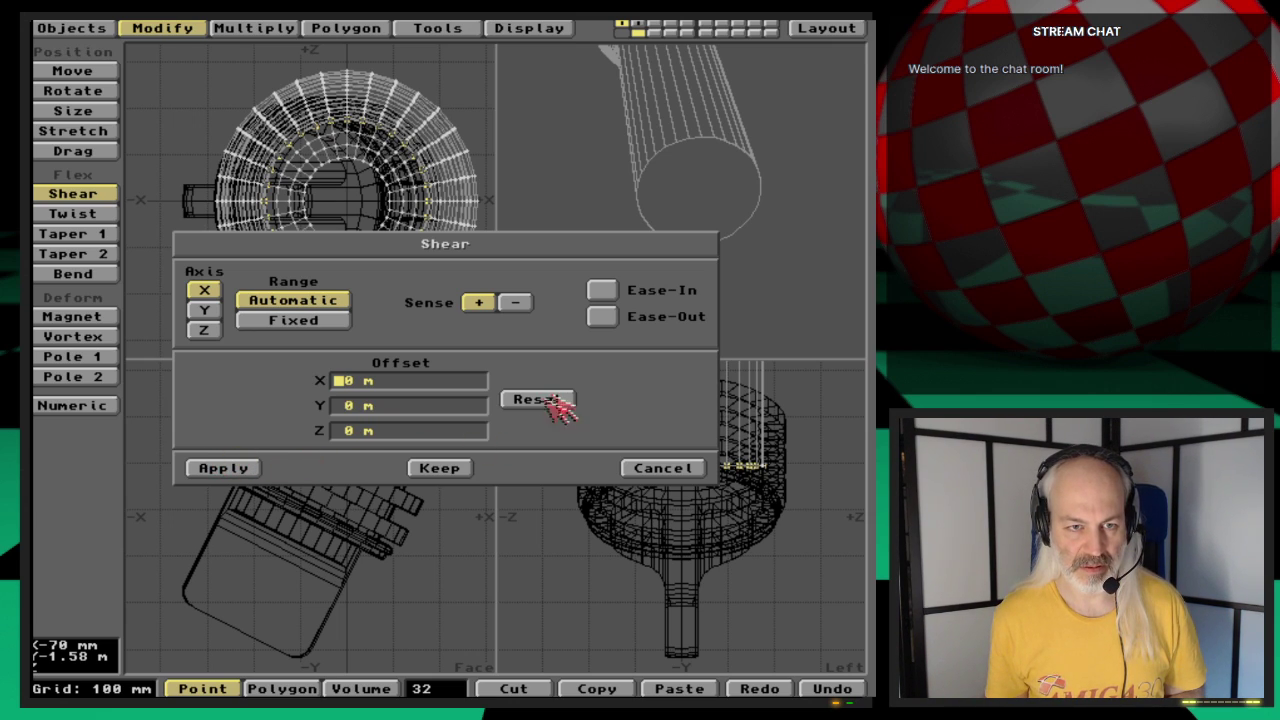
pyautogui.click(236, 467)
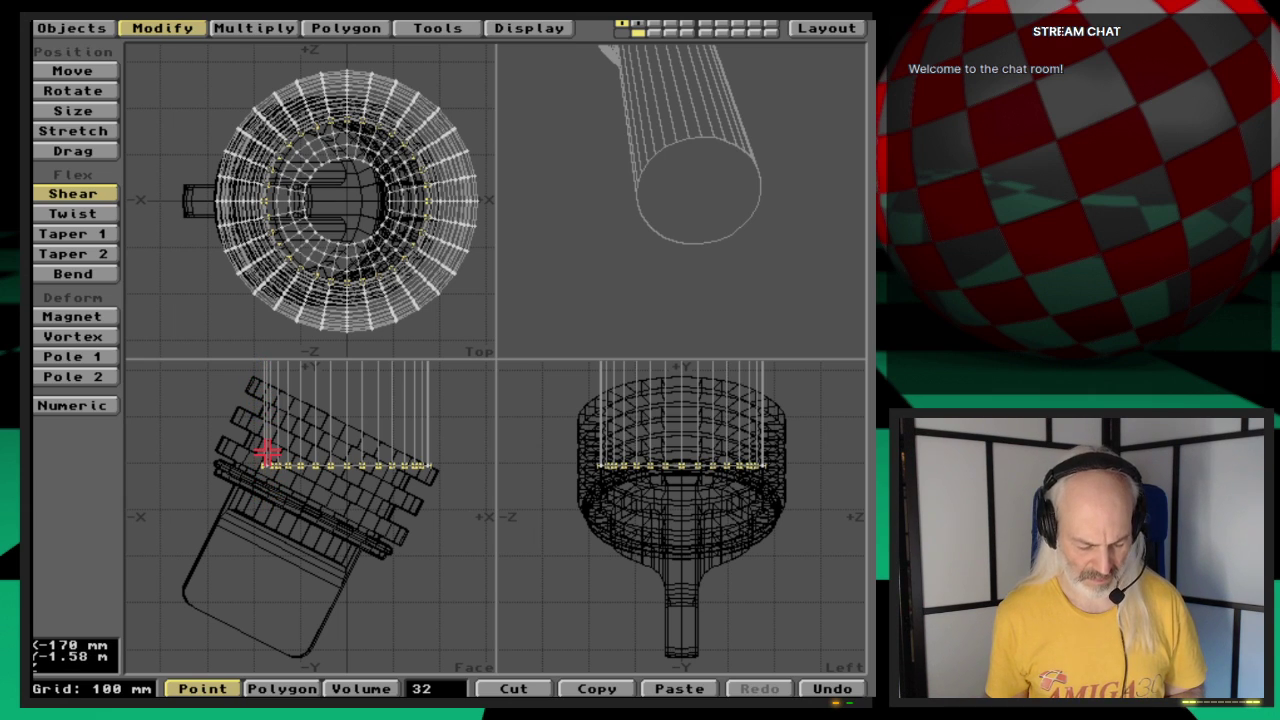
pyautogui.press('n')
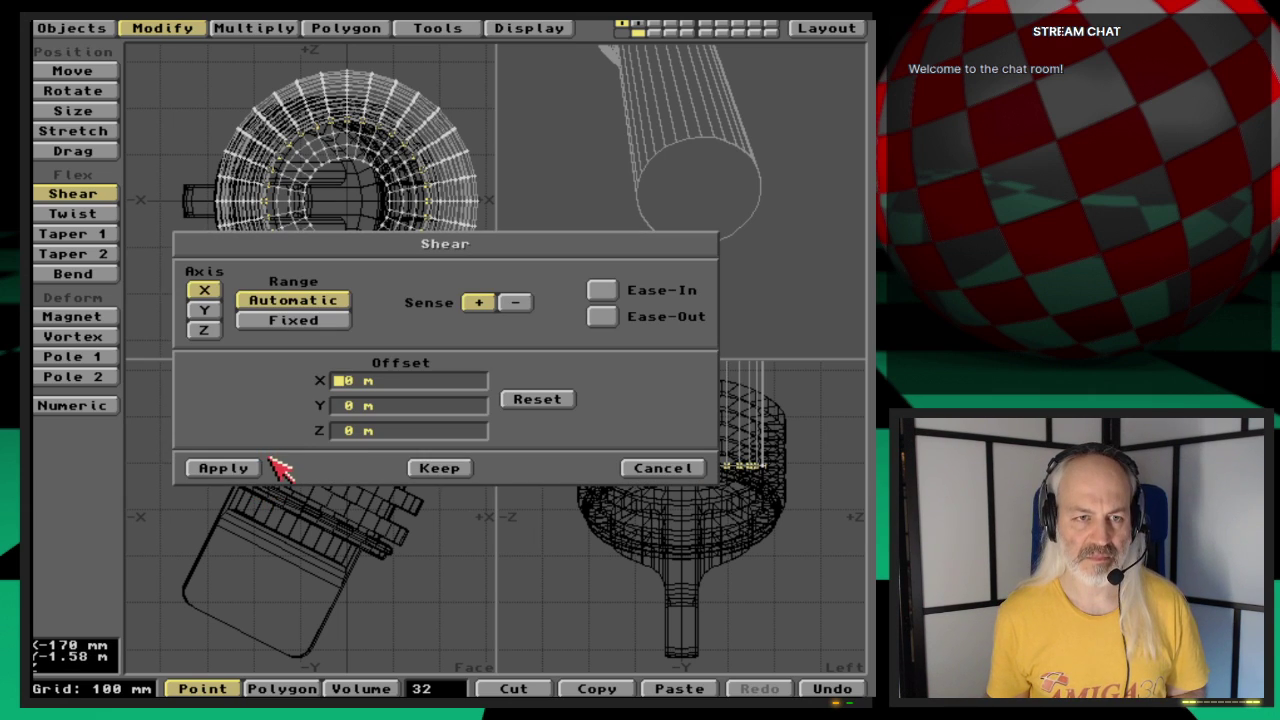
pyautogui.click(516, 302)
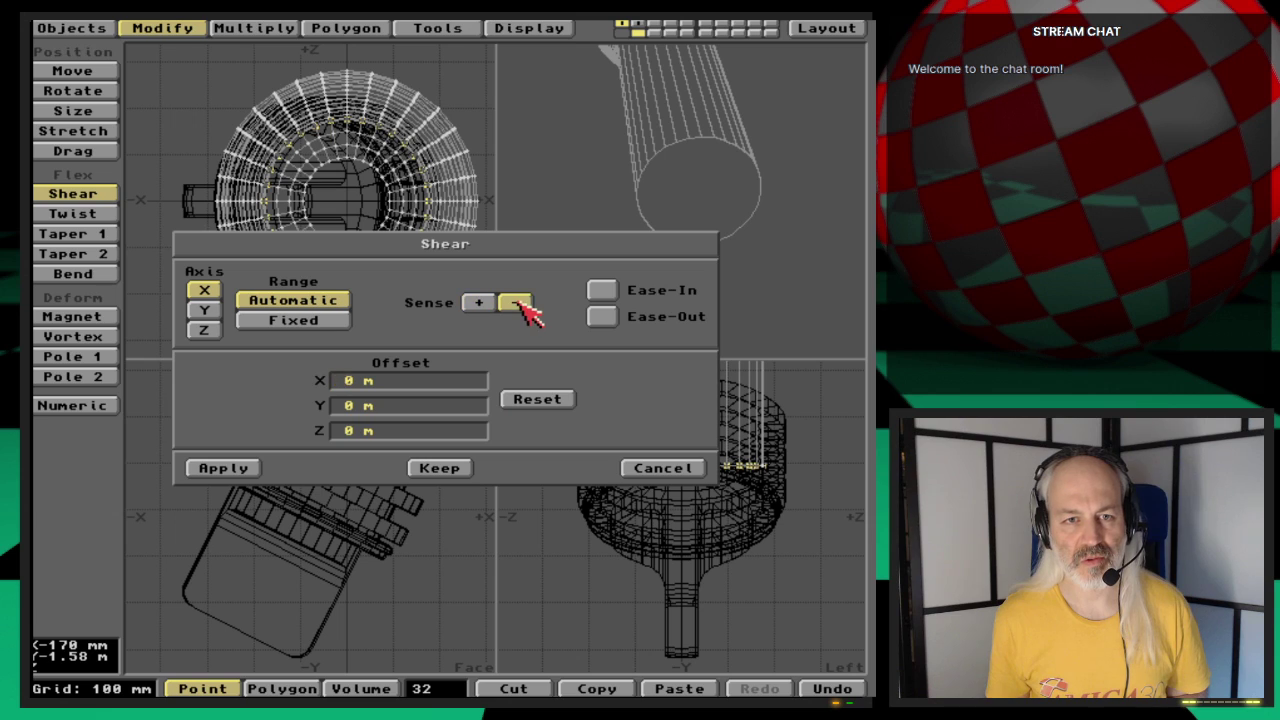
# Step: Try shearing the tube's lower ring of points with a 100 mm Y offset, and undo the shear
pyautogui.click(346, 406)
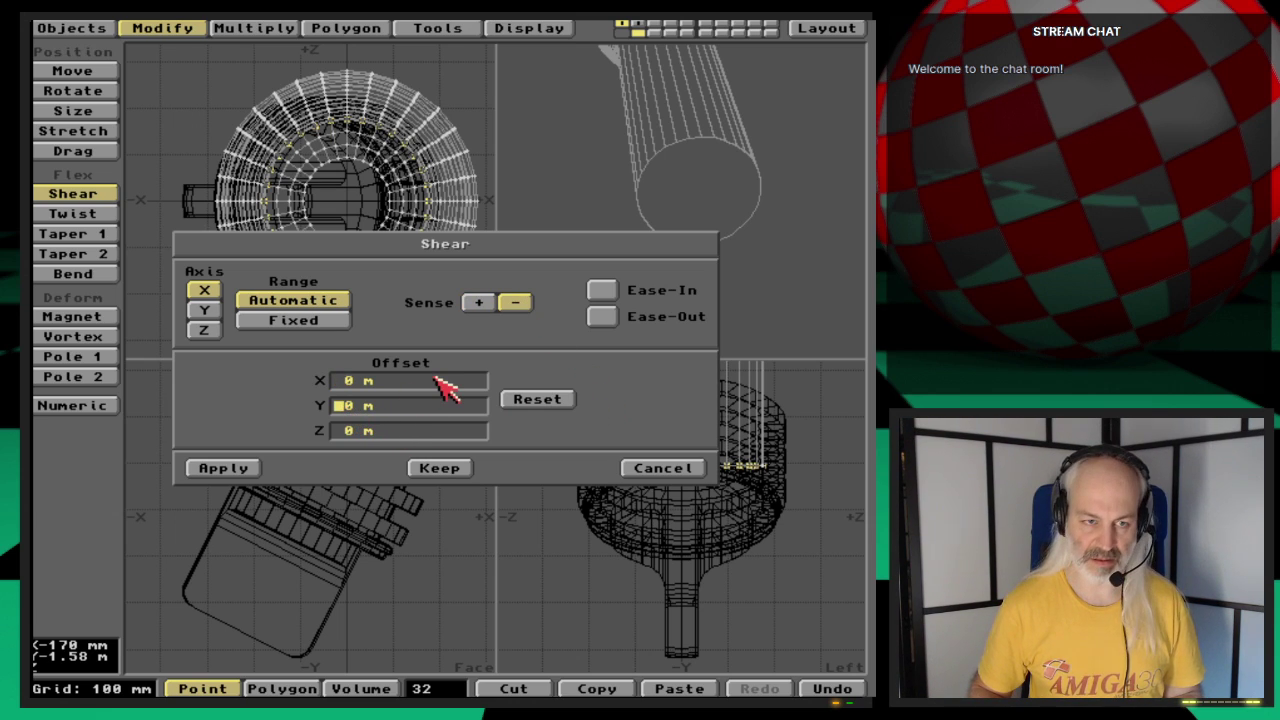
pyautogui.write('10')
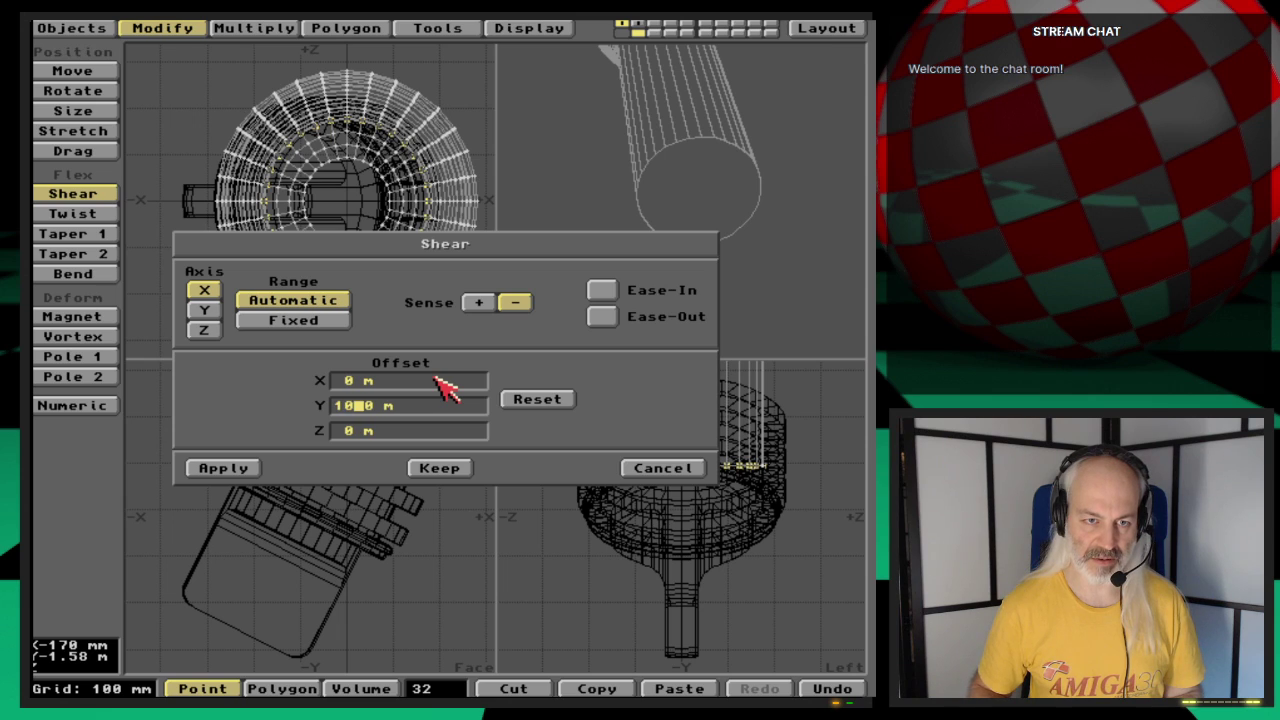
pyautogui.write('0 mm')
pyautogui.press('Tab')
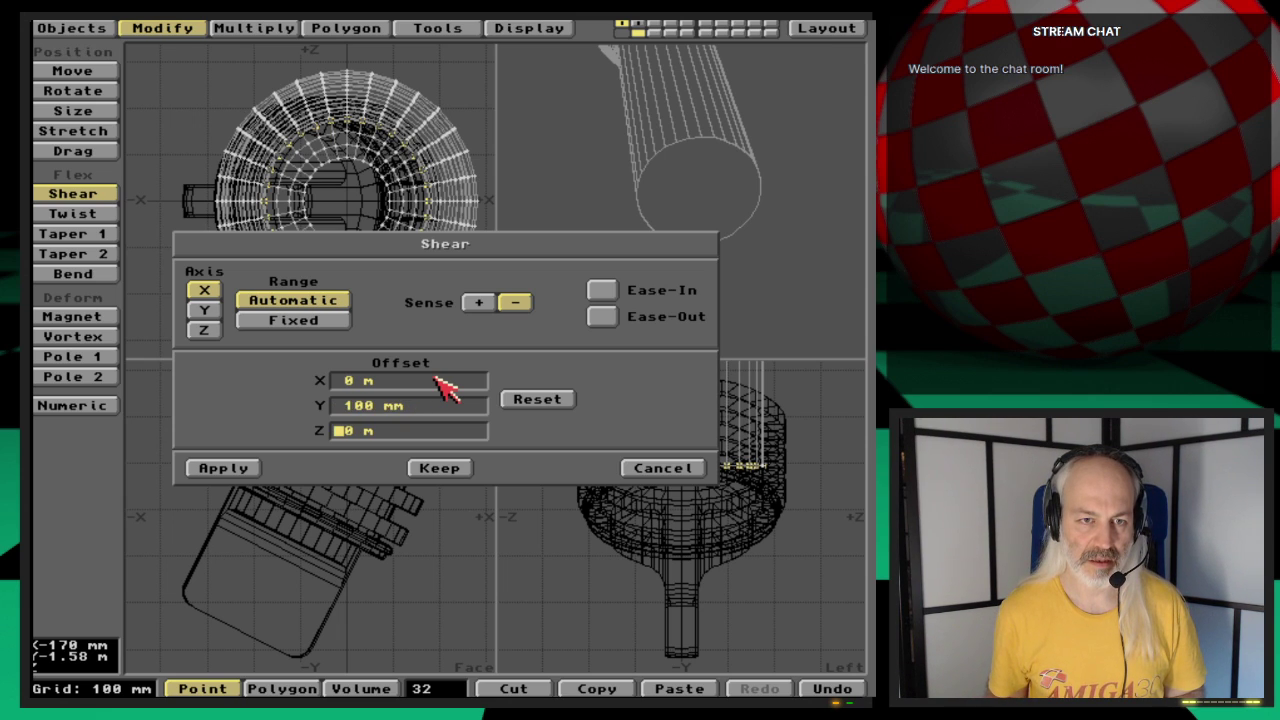
pyautogui.press('Return')
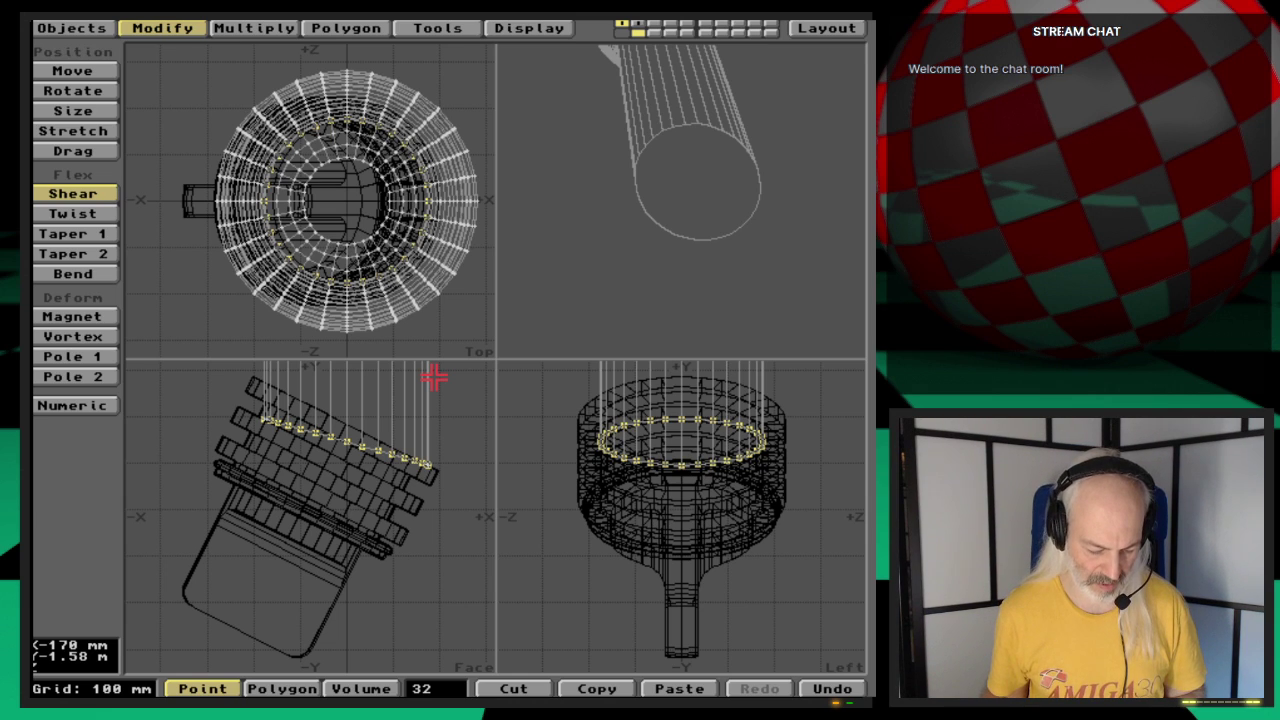
pyautogui.press('u')
# Step: Try shearing the tube's lower ring of points with a 120 mm Y offset, and undo the shear
pyautogui.press('n')
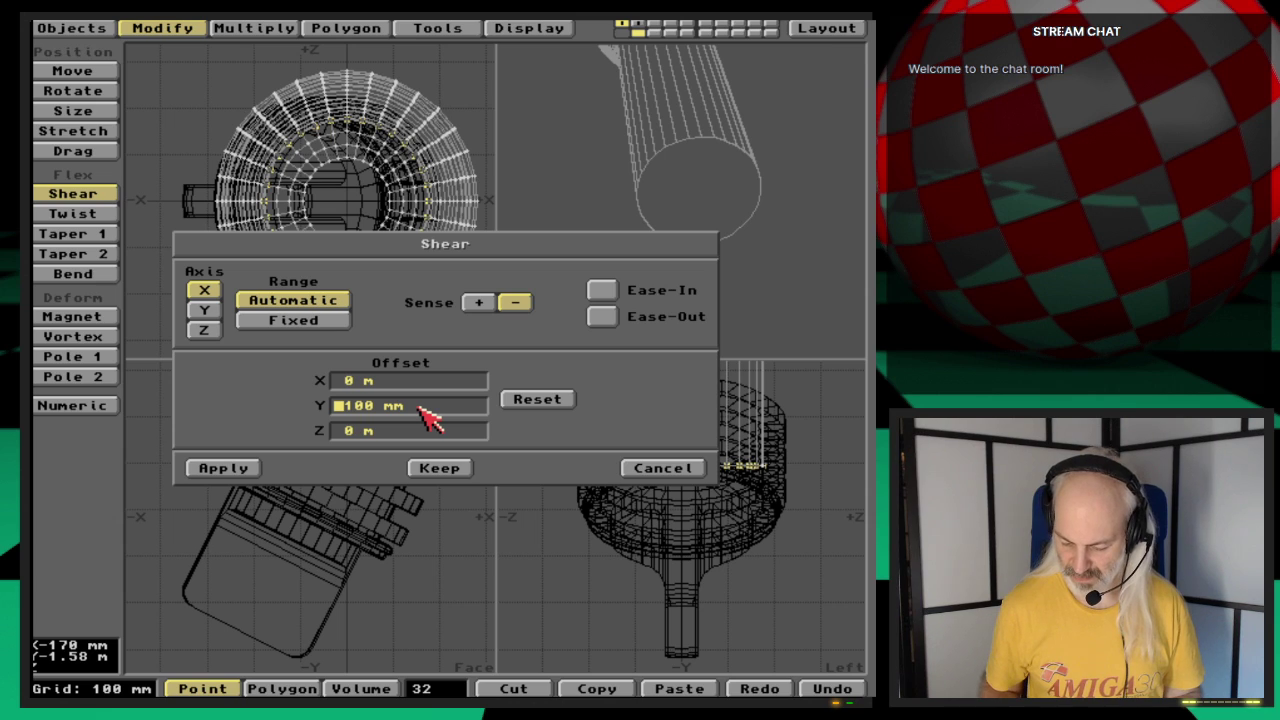
pyautogui.write('120 mm')
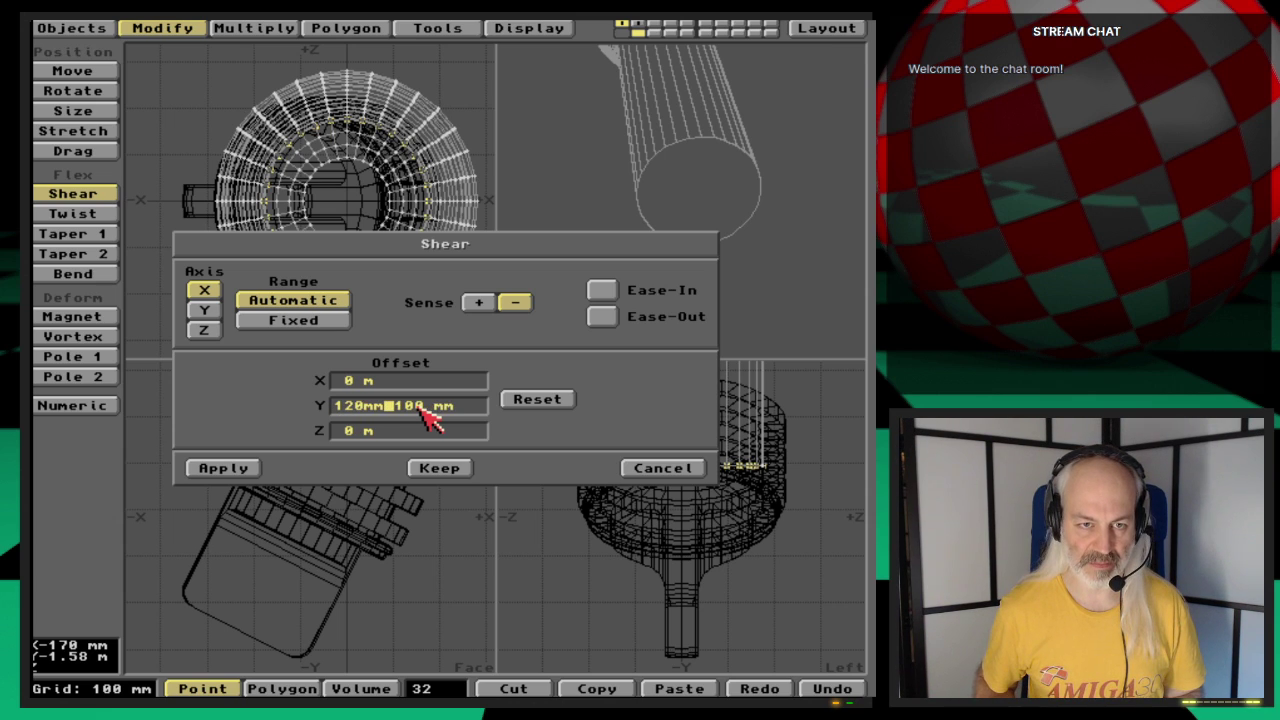
pyautogui.press('Tab')
pyautogui.press('Return')
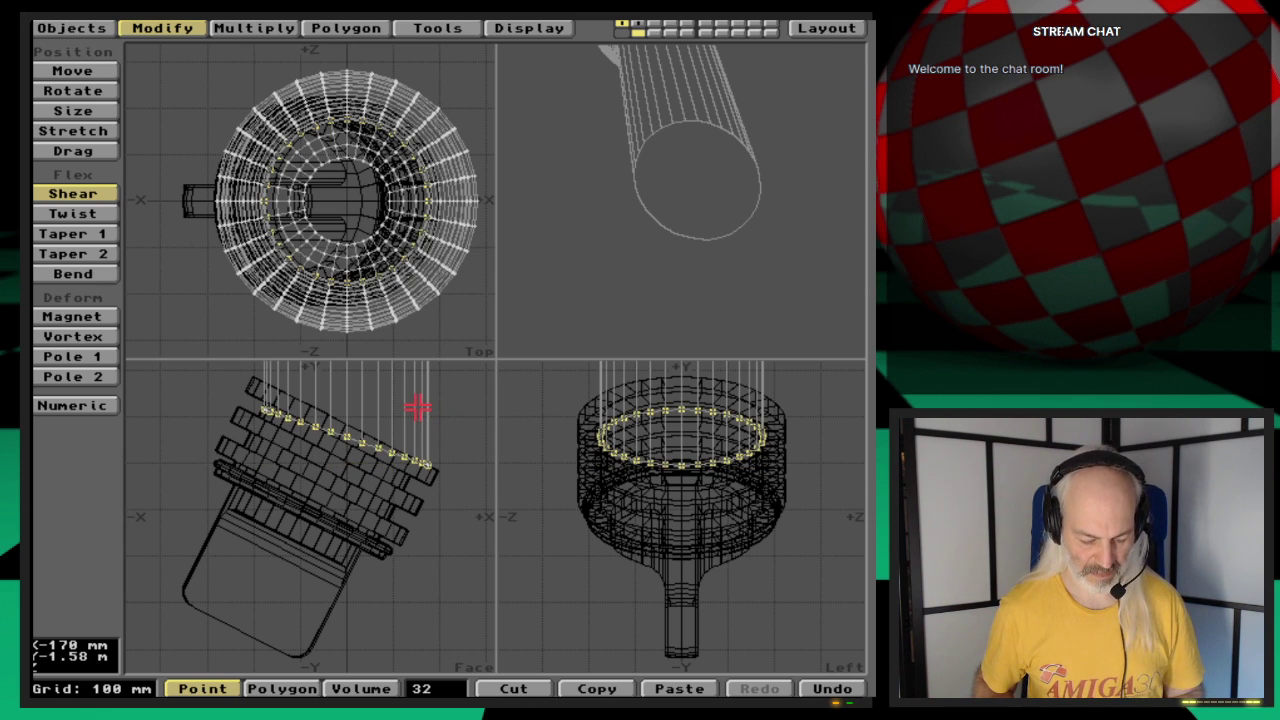
pyautogui.press('u')
# Step: Try shearing the tube's lower ring of points with a 140 mm Y offset, and undo the shear
pyautogui.write('n')
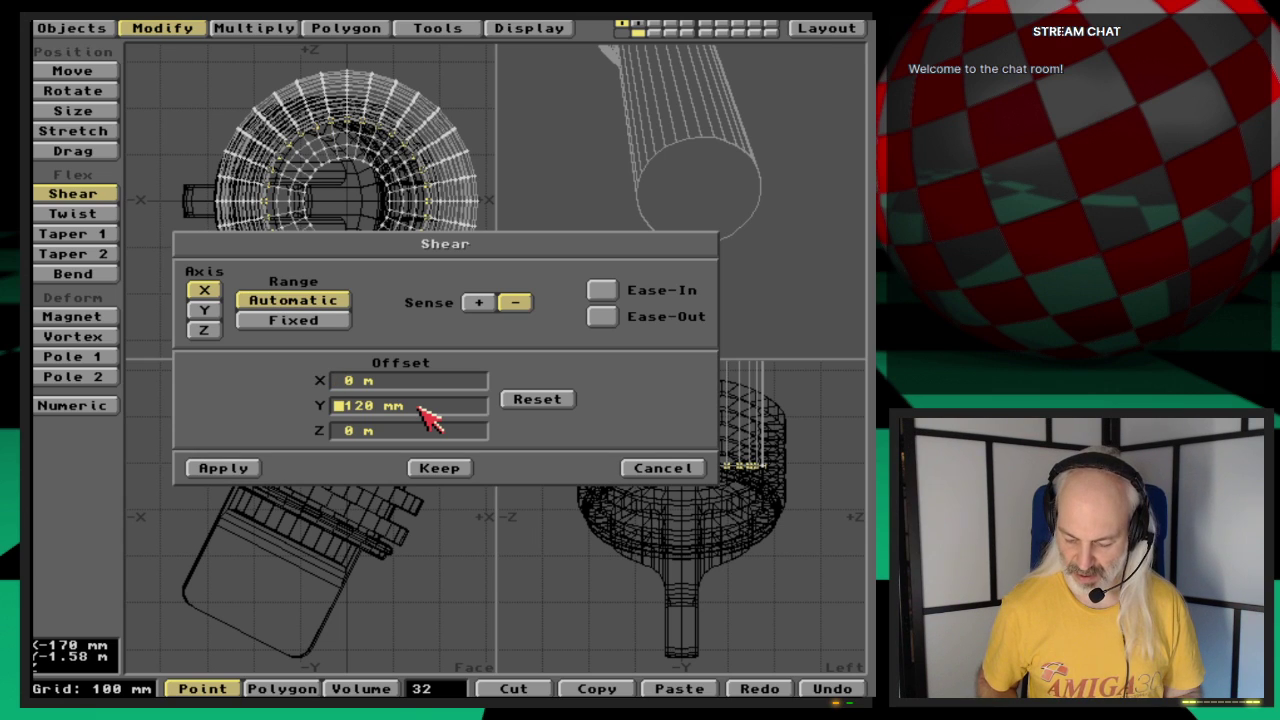
pyautogui.write('140')
pyautogui.press('Tab')
pyautogui.press('Return')
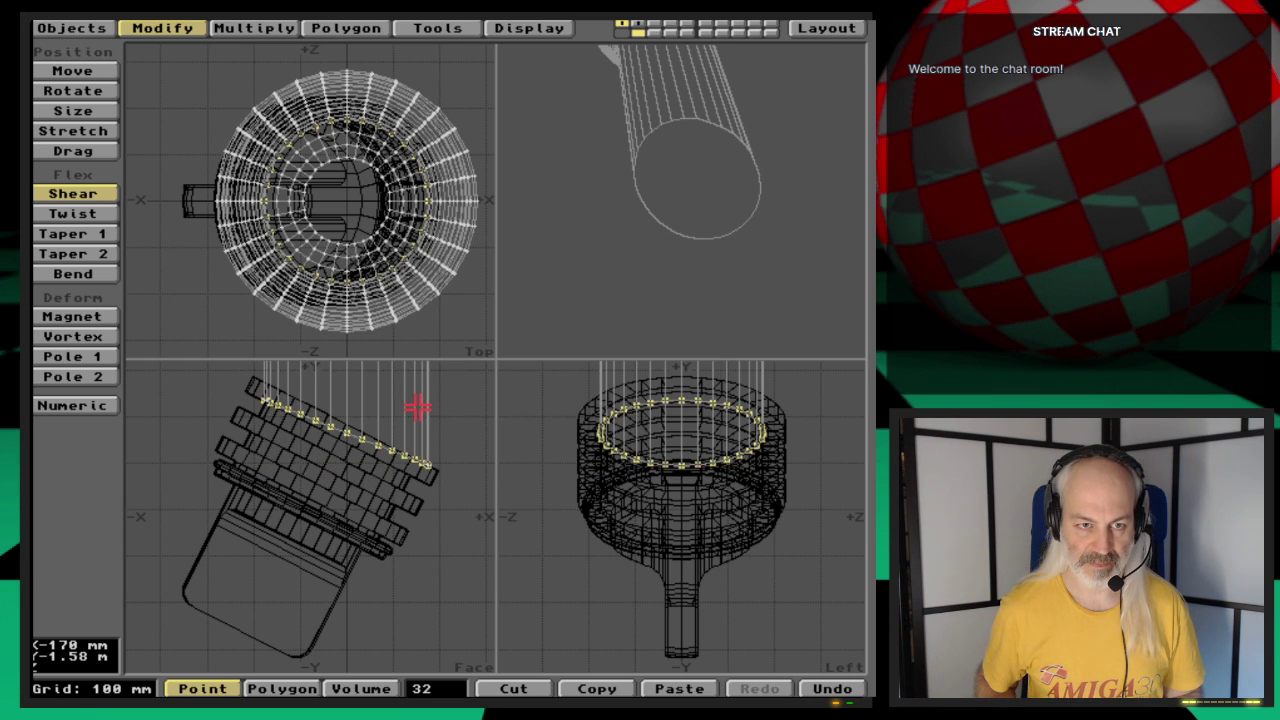
pyautogui.press('u')
# Step: Try shearing the tube's lower ring of points with a 160 mm Y offset, and undo the shear
pyautogui.press('n')
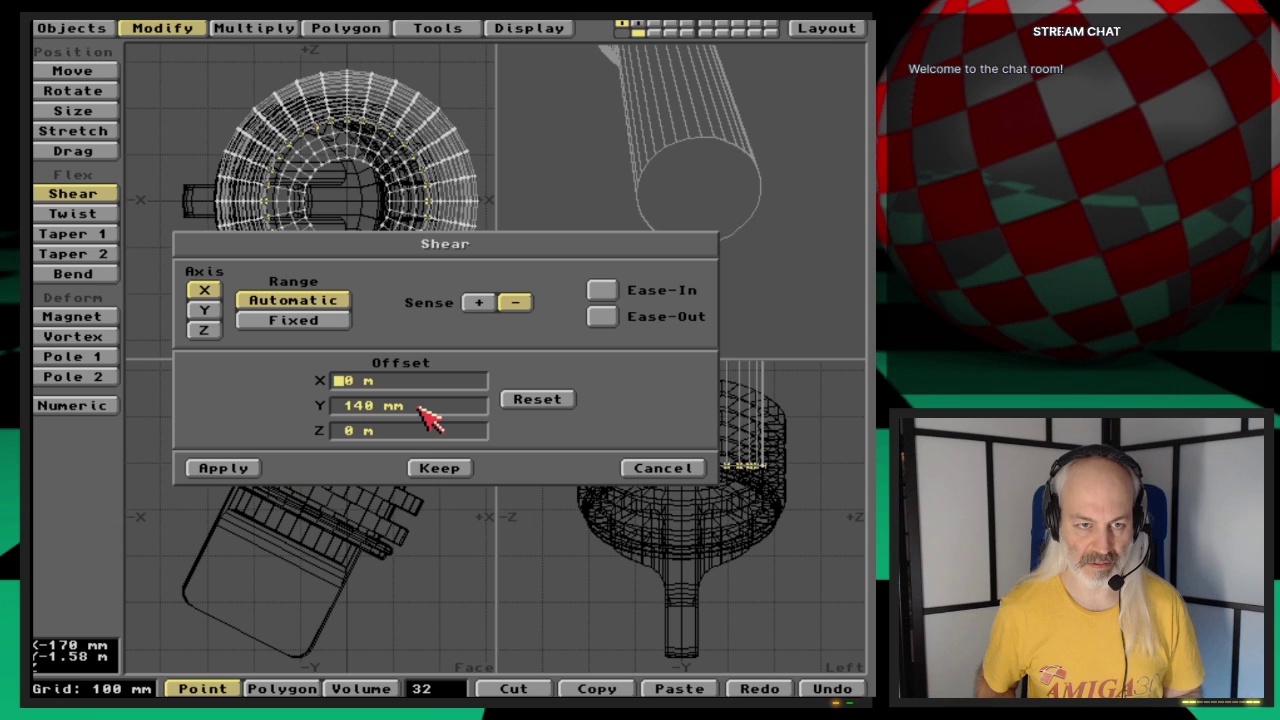
pyautogui.press('Return')
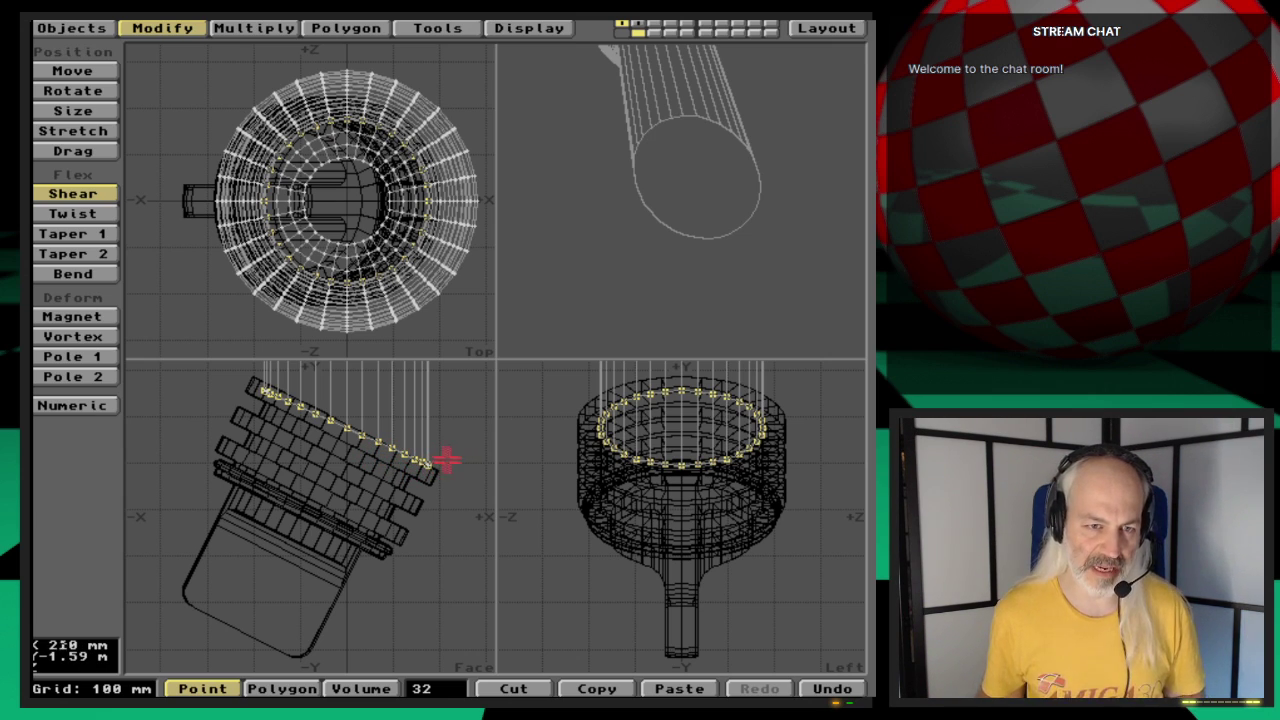
pyautogui.press('u')
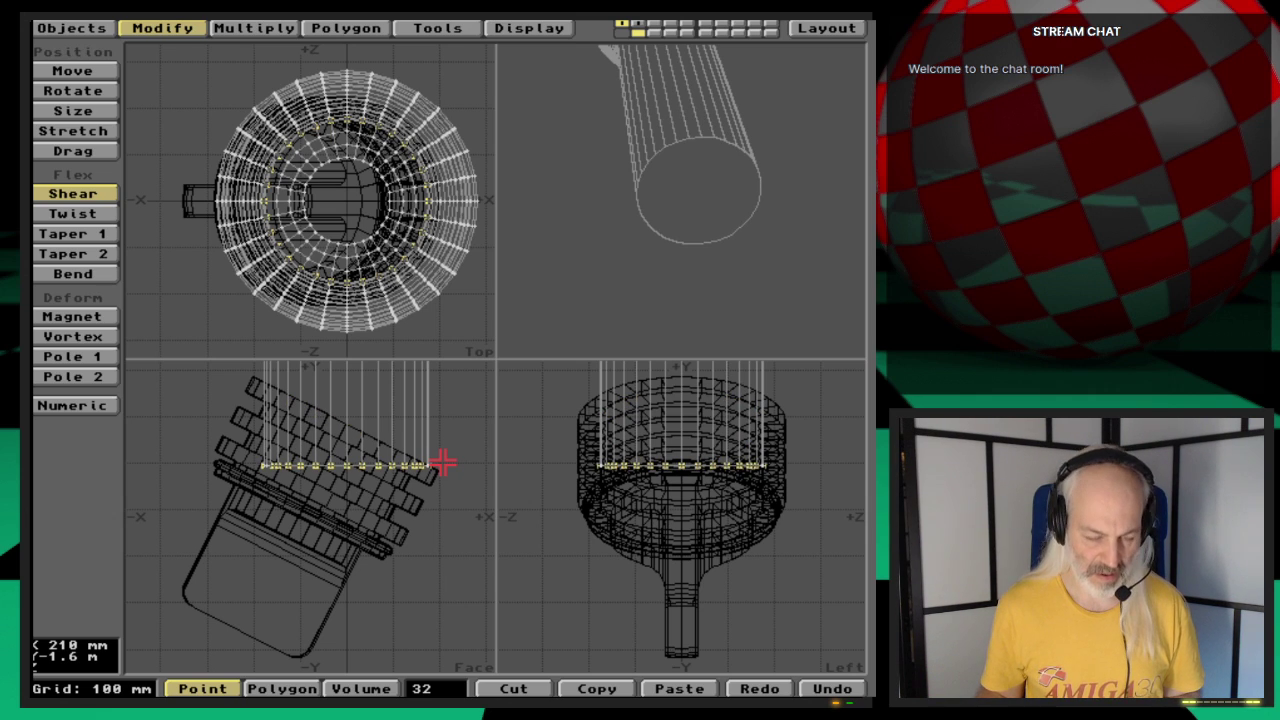
# Step: Shear the tube's lower ring of points along X with negative sense and a 180 mm Y offset
pyautogui.press('n')
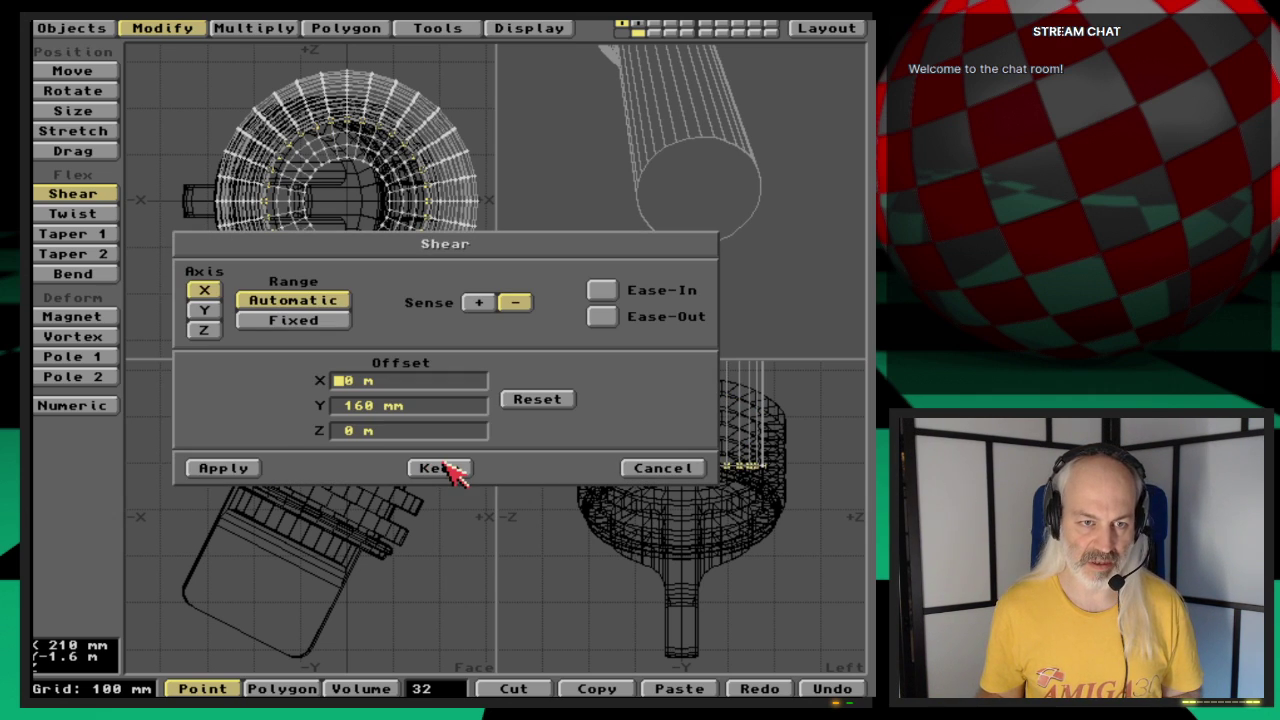
pyautogui.press('Tab')
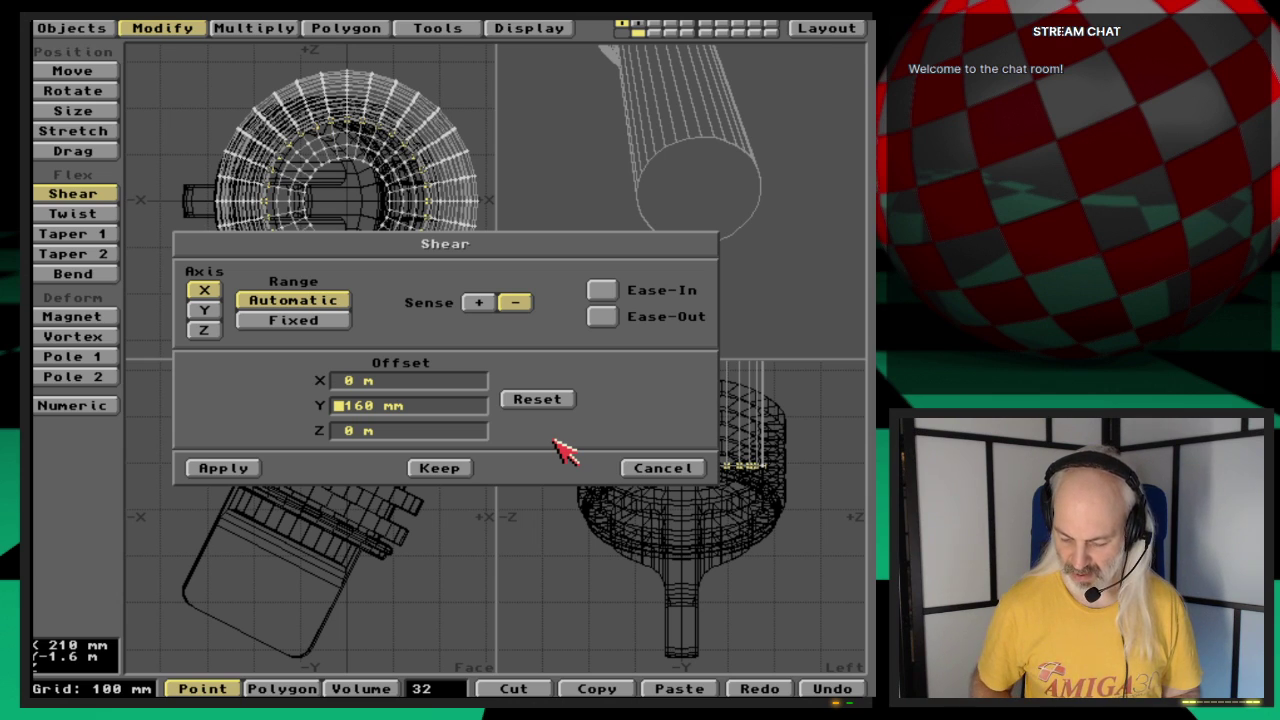
pyautogui.write('180')
pyautogui.press('Return')
pyautogui.press('Return')
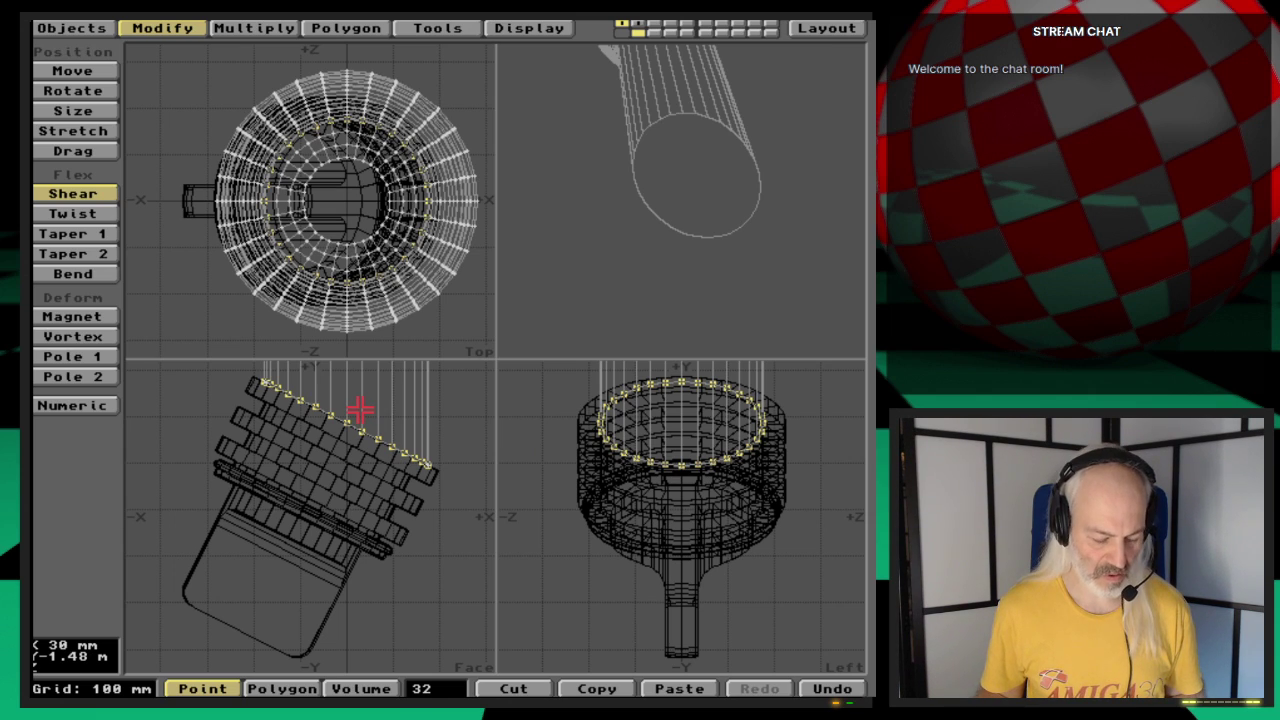
# Step: Move the slanted ring of points slightly down in the Face view so it meets the collar's upper rim, and deselect it
pyautogui.press('t')
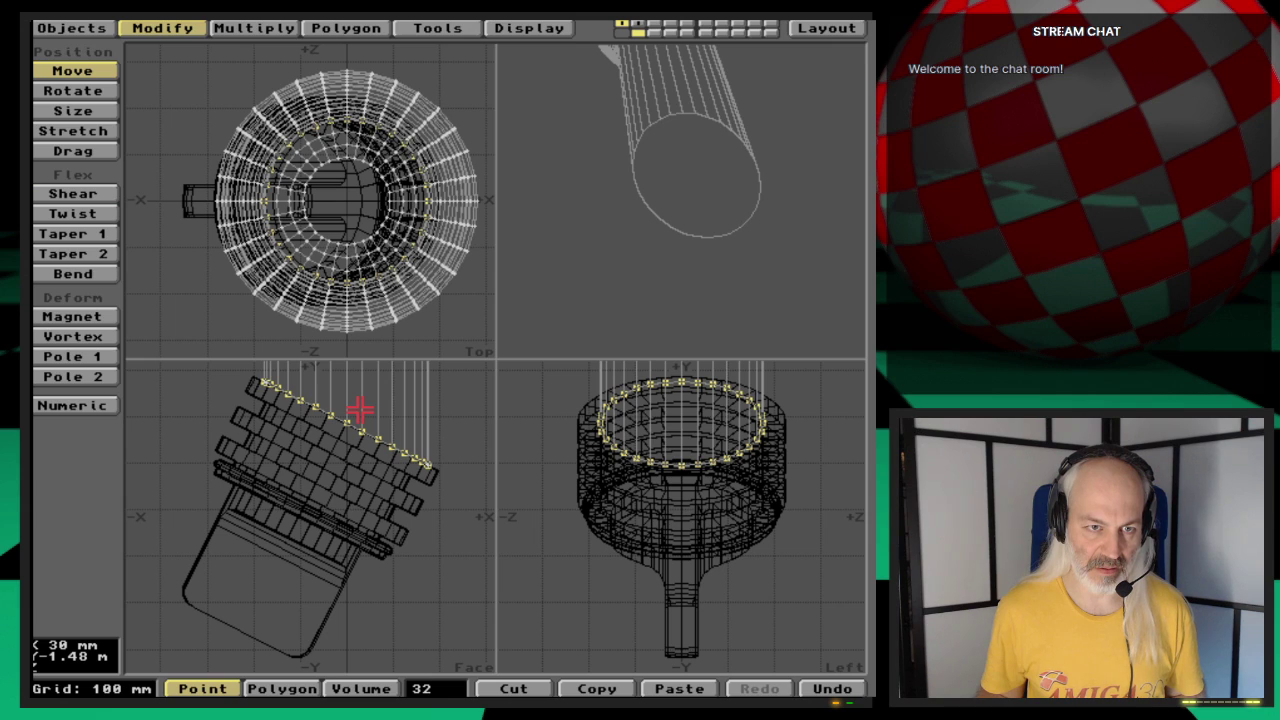
pyautogui.moveTo(360, 410); pyautogui.dragTo(360, 413)
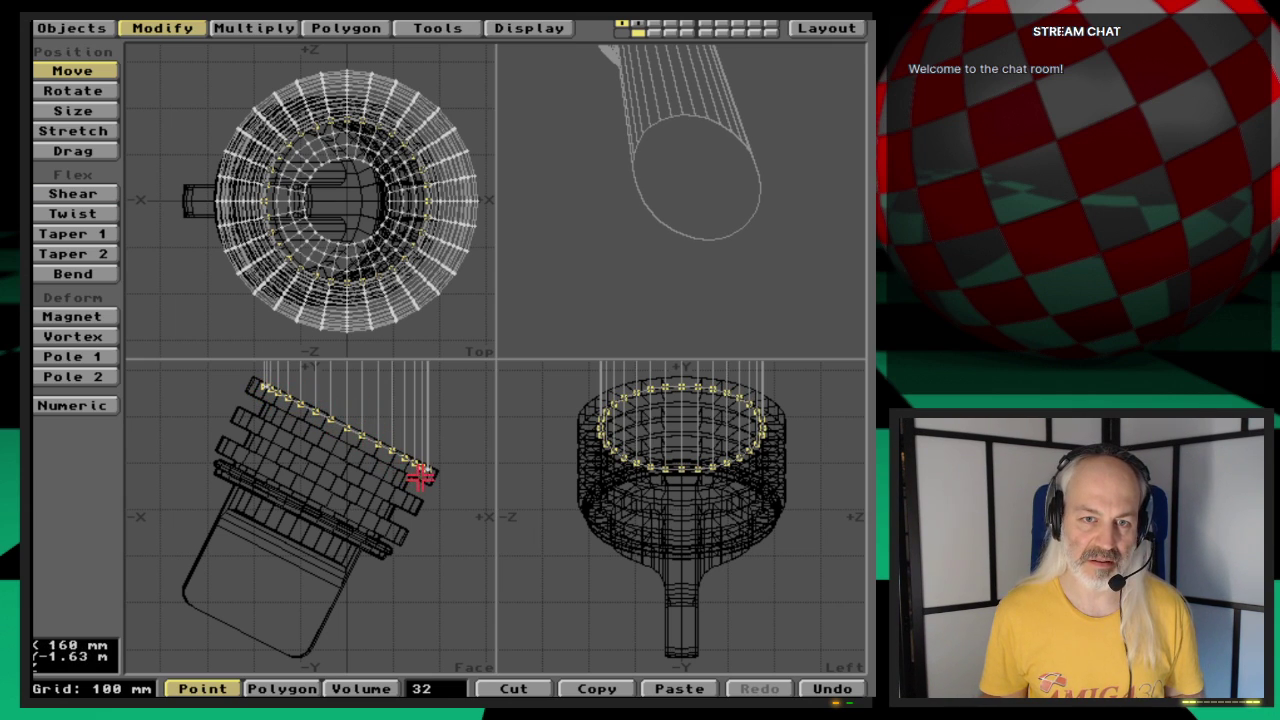
pyautogui.press('space')
pyautogui.press('/')
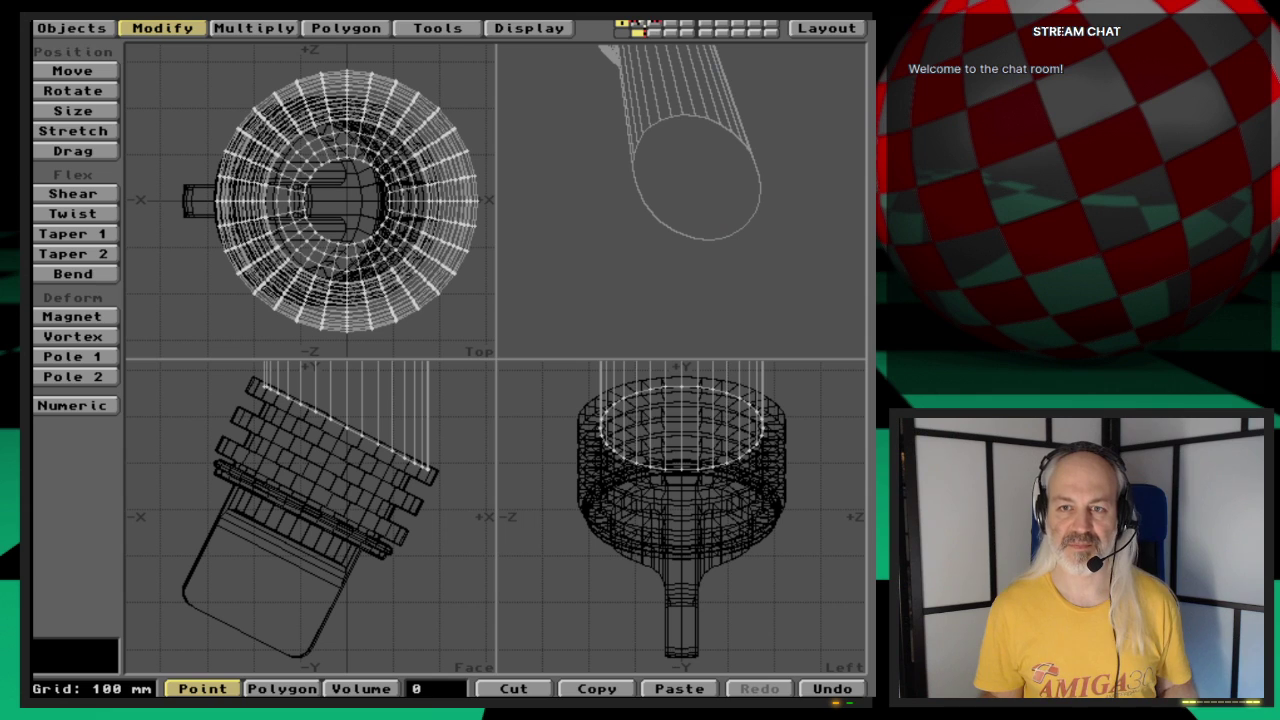
# Step: Show the leg and collar layers together and examine the slanted joint from several angles in the 3D preview
pyautogui.keyDown('shift'); pyautogui.click(640, 26); pyautogui.keyUp('shift')
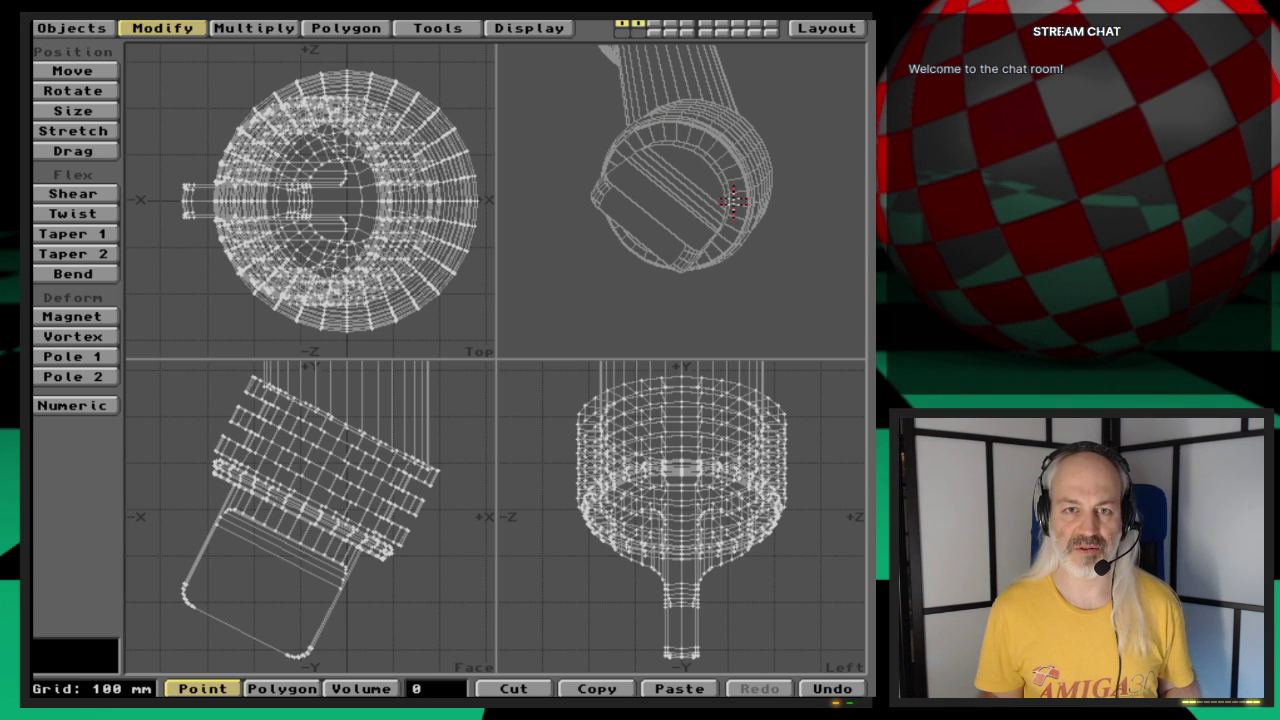
pyautogui.moveTo(691, 183)
pyautogui.mouseDown()
pyautogui.moveTo(609, 343)
pyautogui.moveTo(700, 180)
pyautogui.mouseUp()
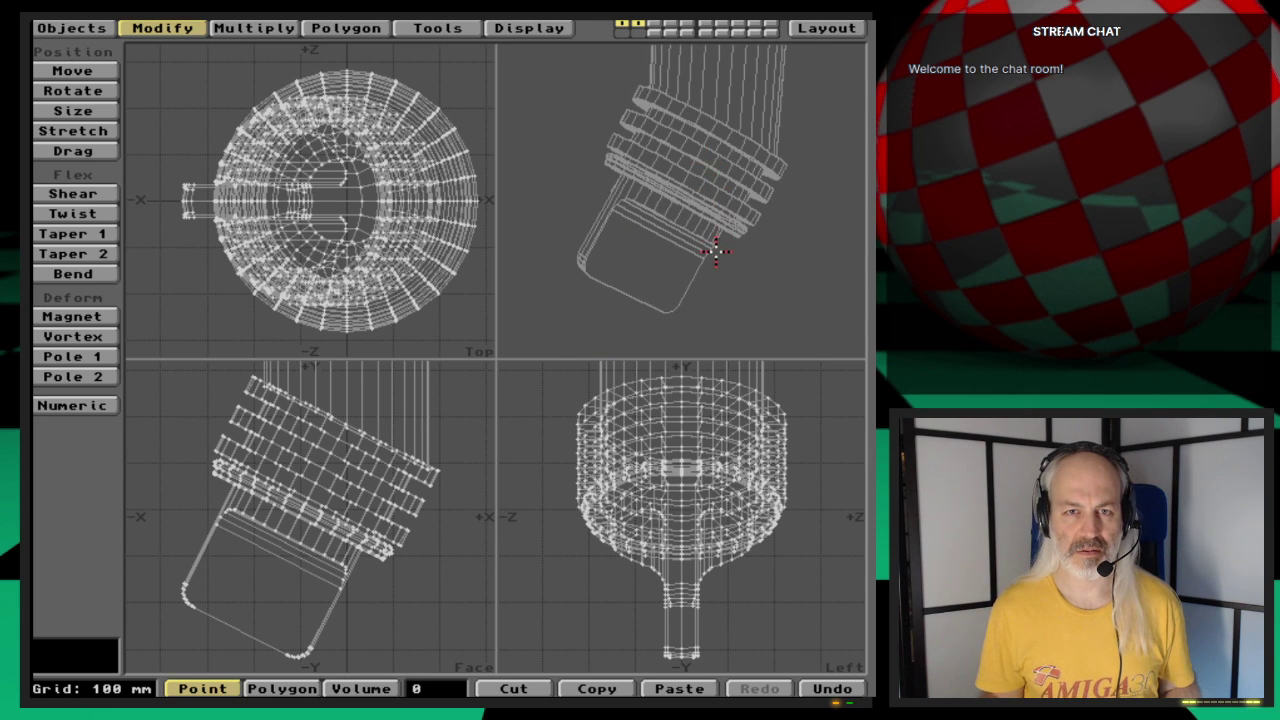
pyautogui.press(',')
pyautogui.press(',')
pyautogui.press(',')
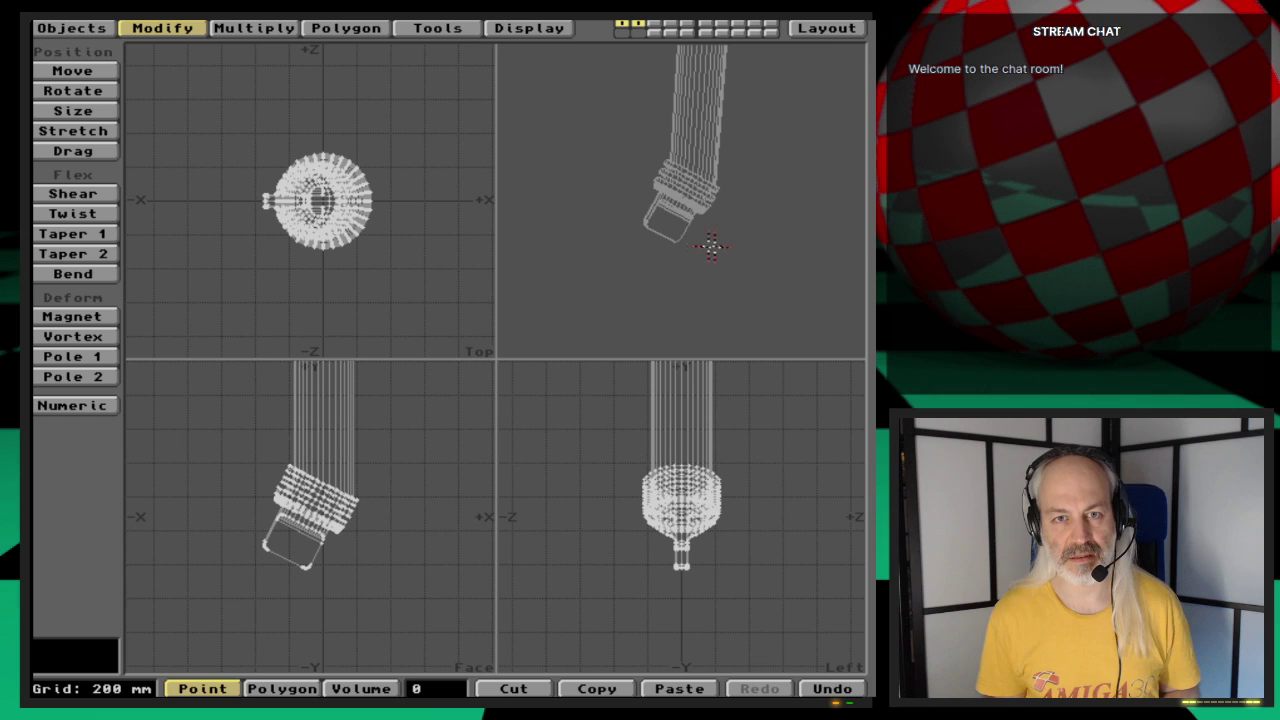
pyautogui.moveTo(640, 149); pyautogui.dragTo(620, 187)
pyautogui.moveTo(662, 227); pyautogui.dragTo(668, 158)
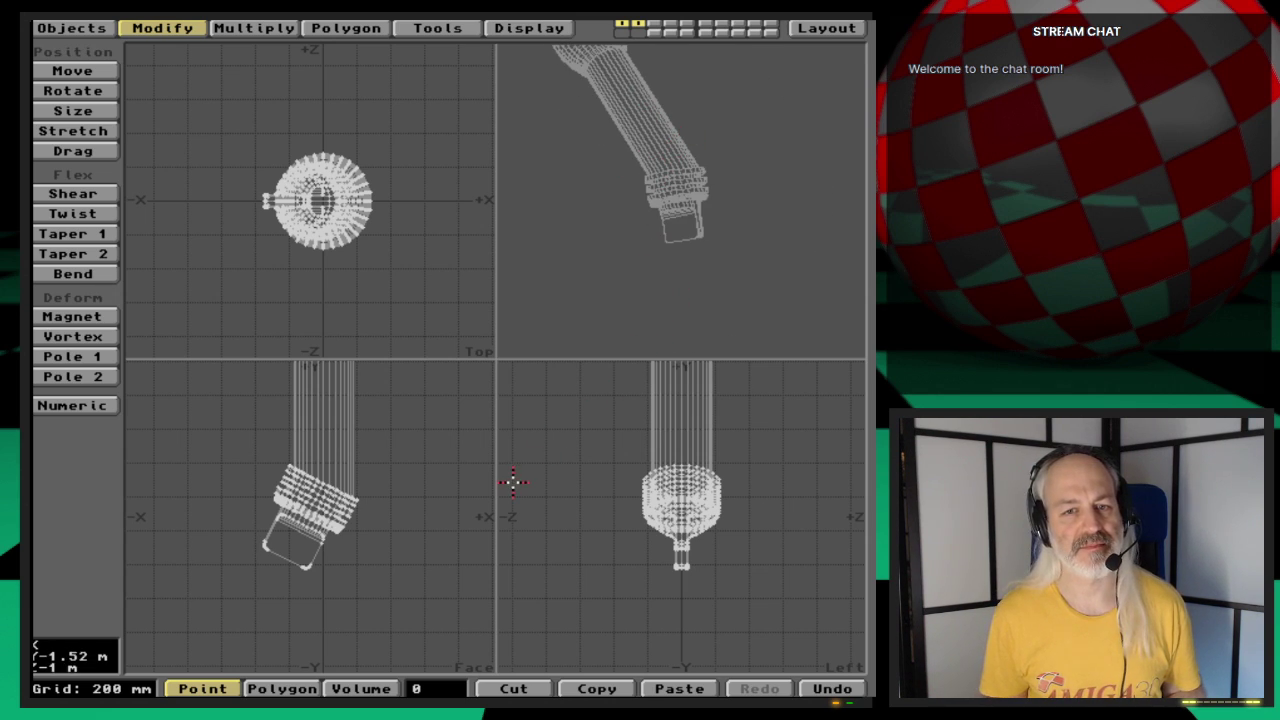
# Step: Put the leg layer in the foreground with the collar layer in the background, and combine them with a Boolean Union
pyautogui.press('Delete')
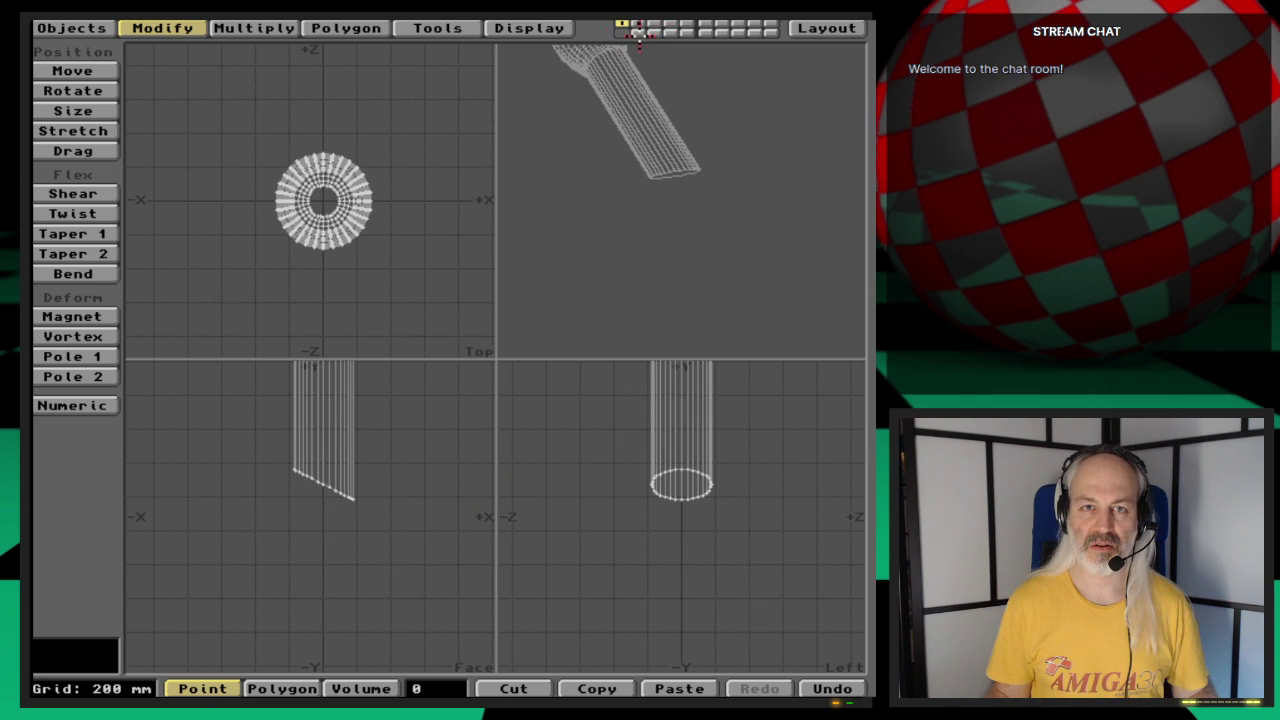
pyautogui.press('u')
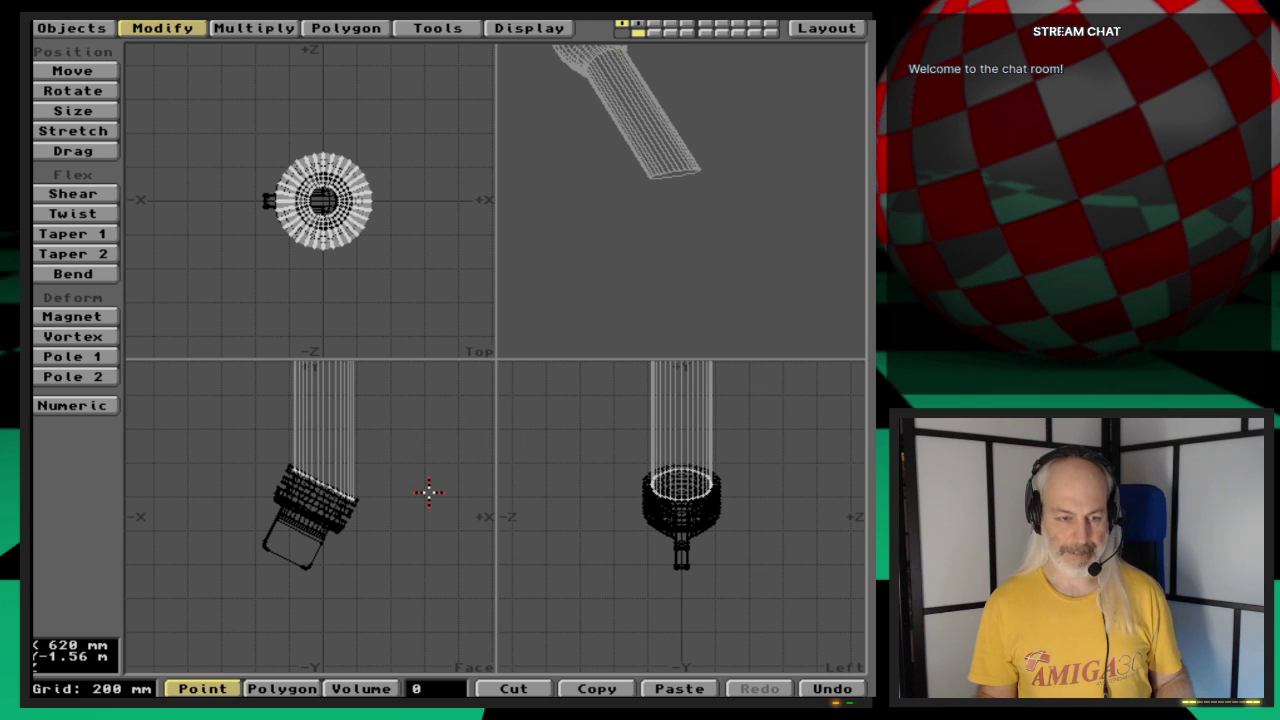
pyautogui.hotkey('shift', 'b')
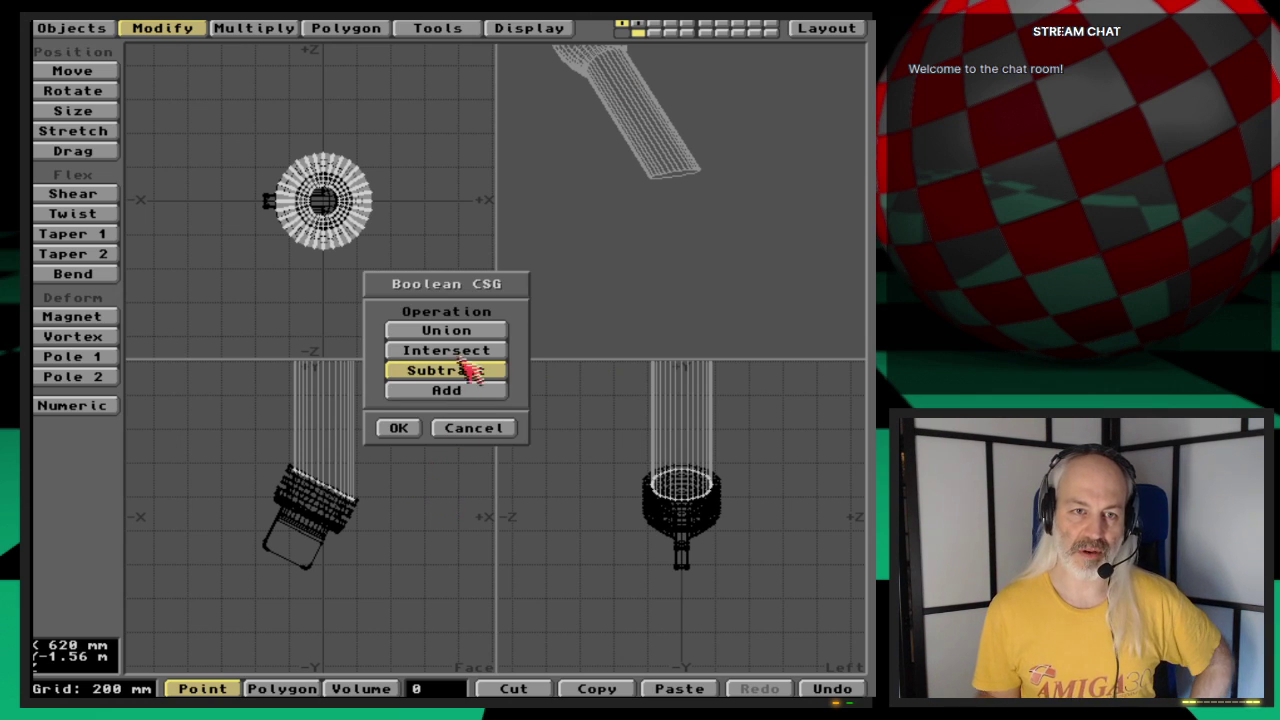
pyautogui.click(464, 330)
pyautogui.click(410, 429)
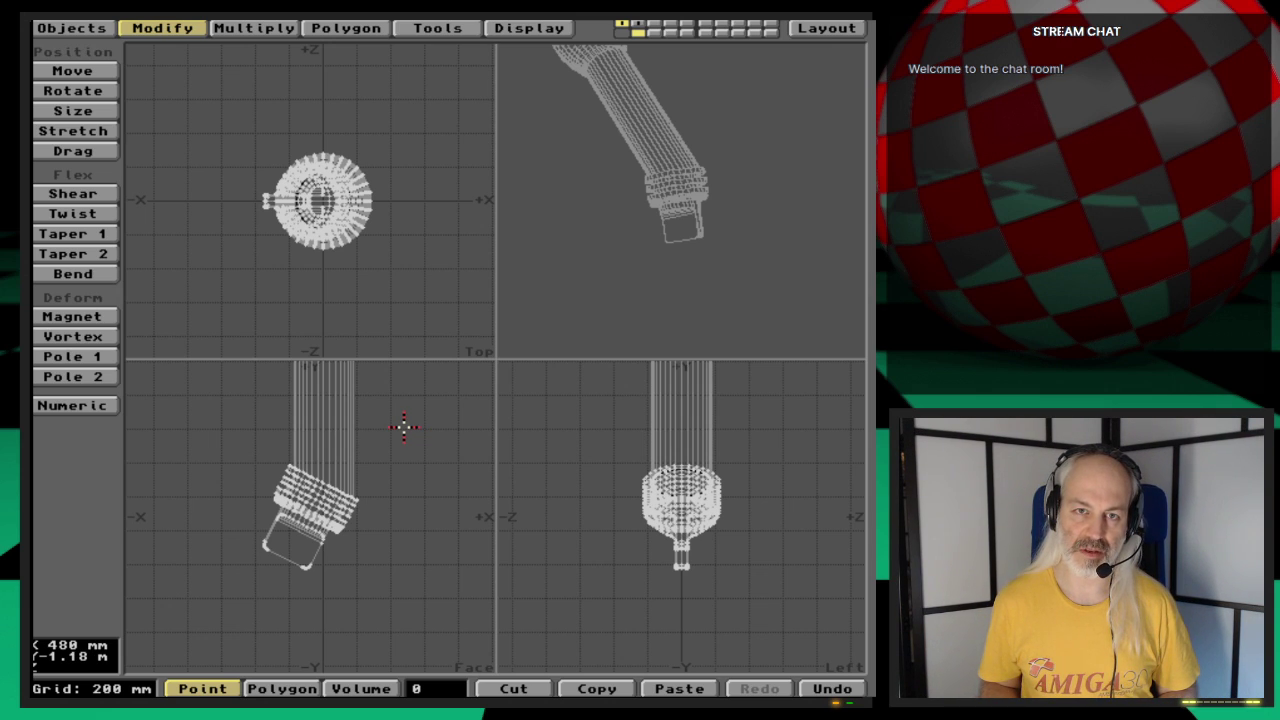
# Step: Merge the duplicate points of the joined leg and collar with the Automatic option
pyautogui.press('m')
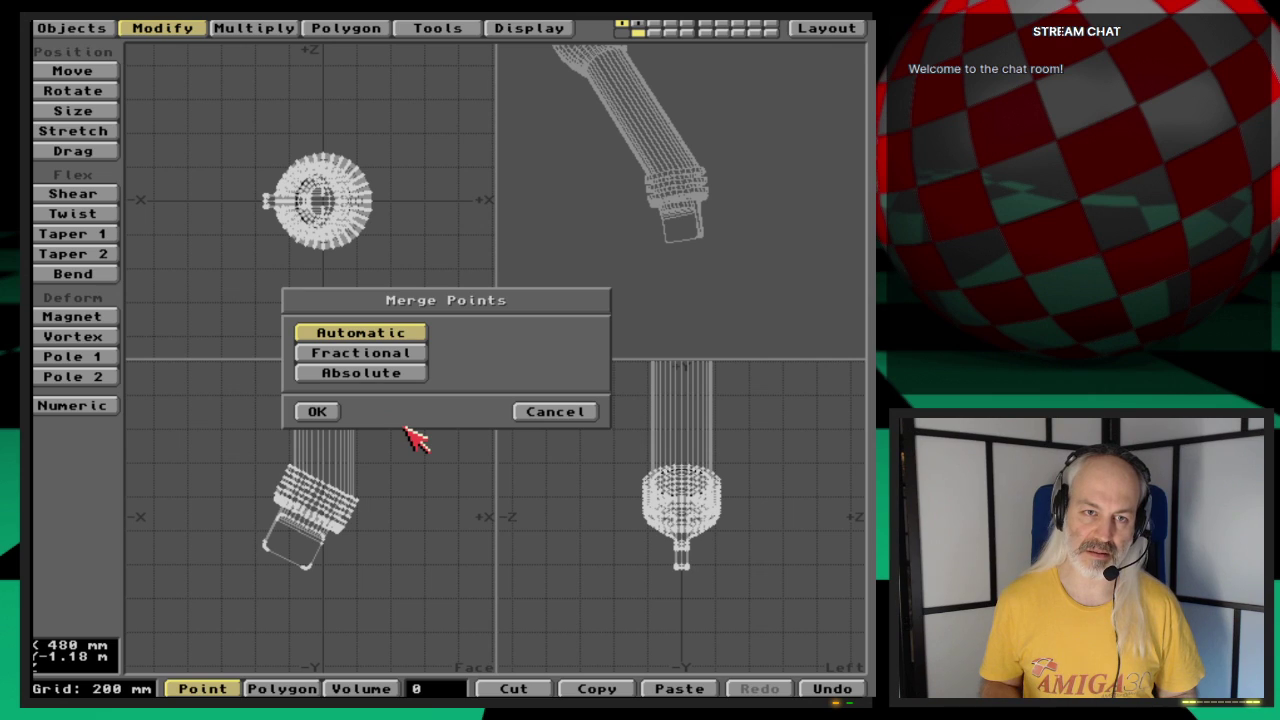
pyautogui.press('Return')
pyautogui.press('Return')
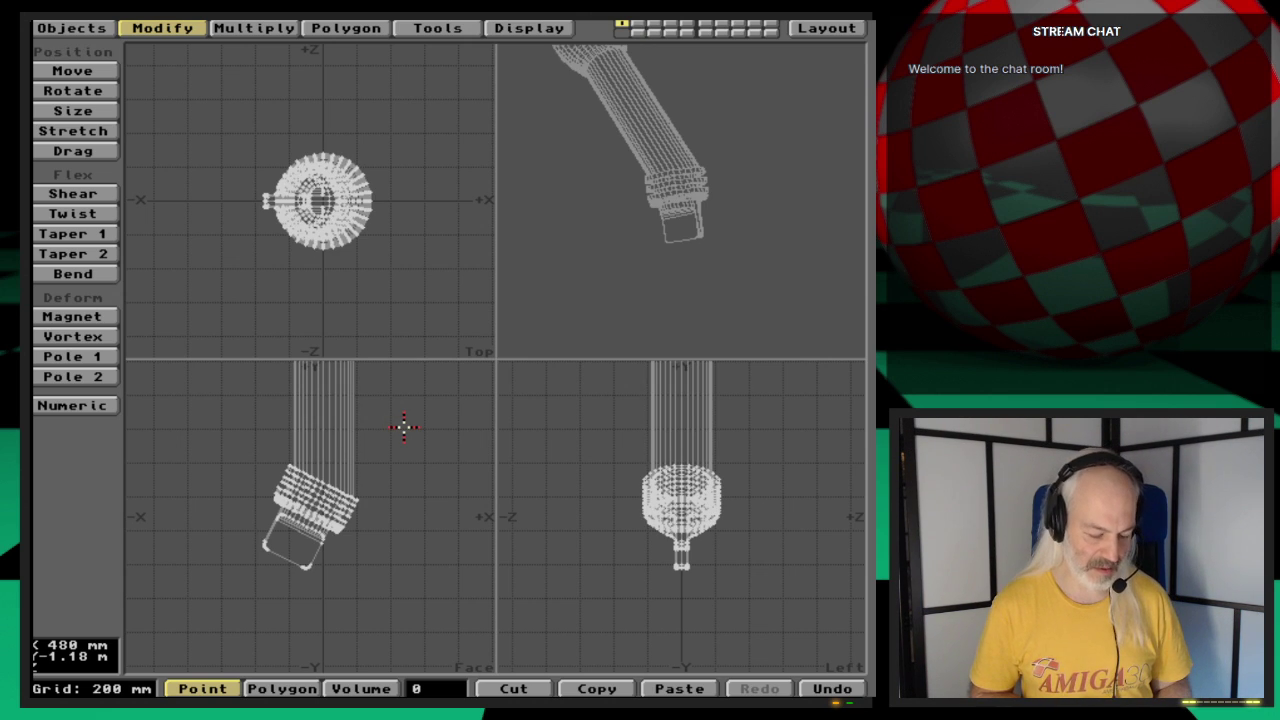
# Step: Save the object as RightGear-LowerLeg_st4 in the drawer 3D:webcast/Ep.38/Objects
pyautogui.press('s')
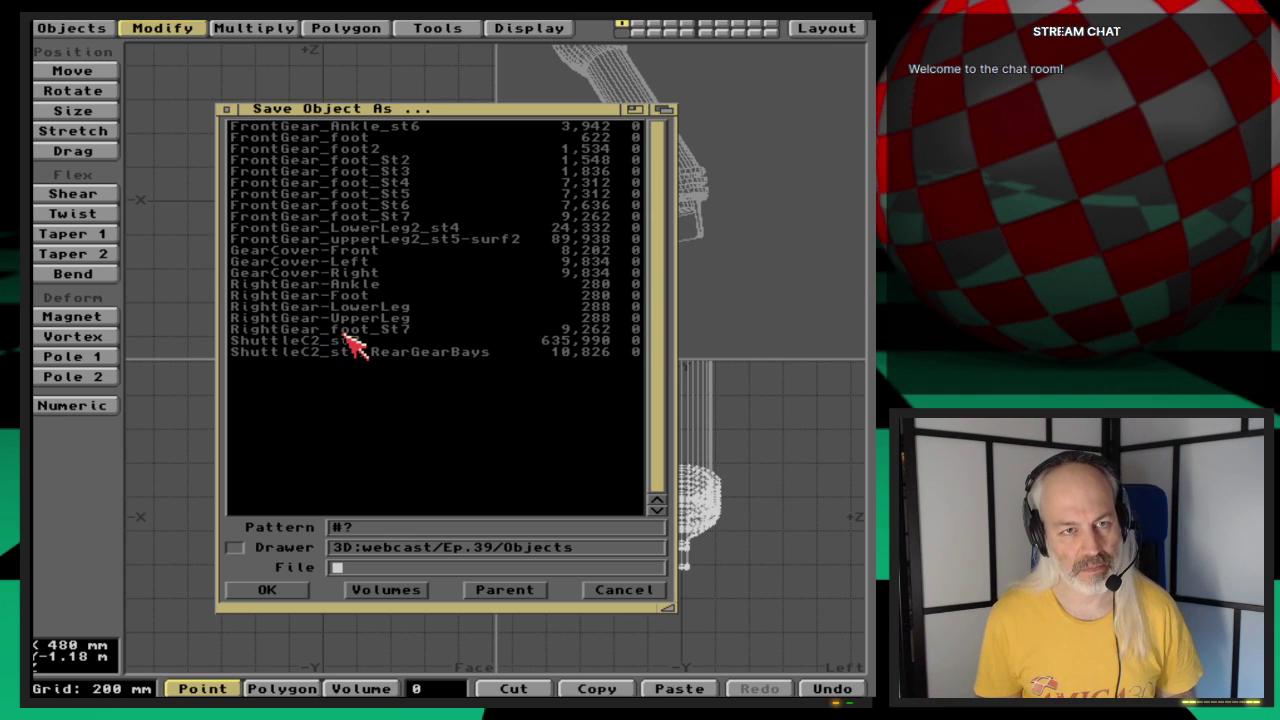
pyautogui.click(422, 307)
pyautogui.click(591, 549)
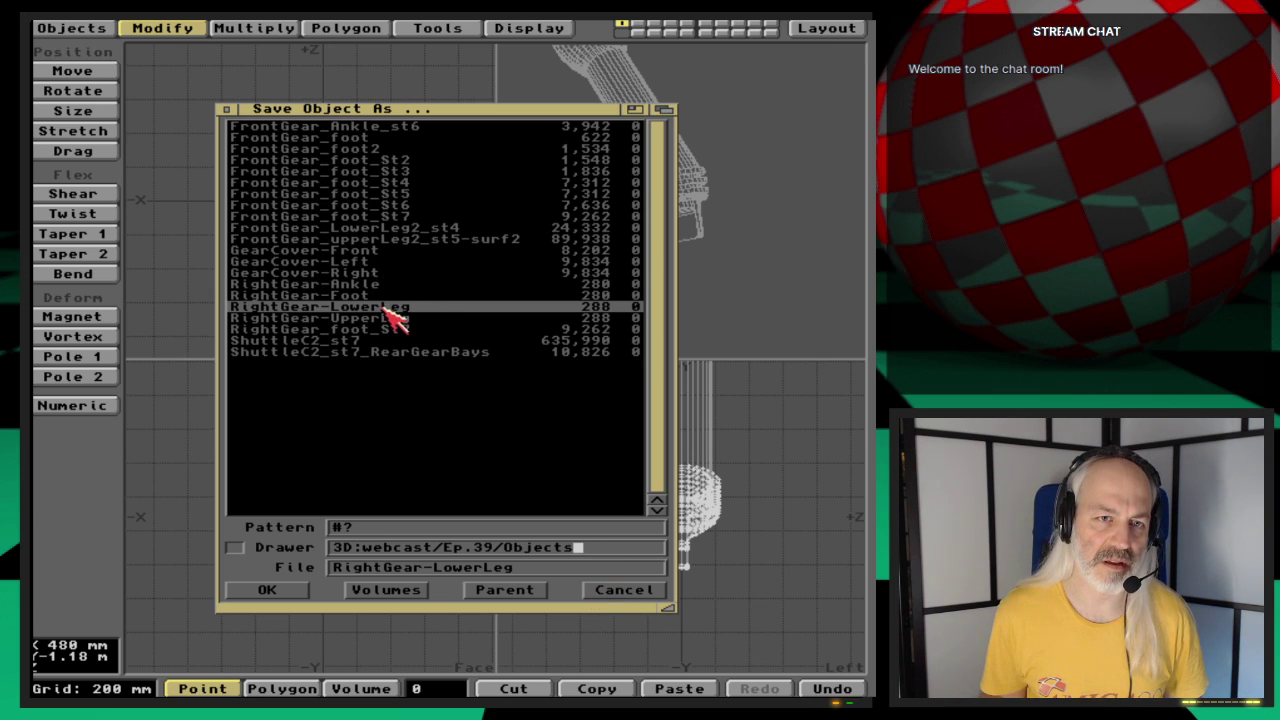
pyautogui.click(487, 547)
pyautogui.write('8')
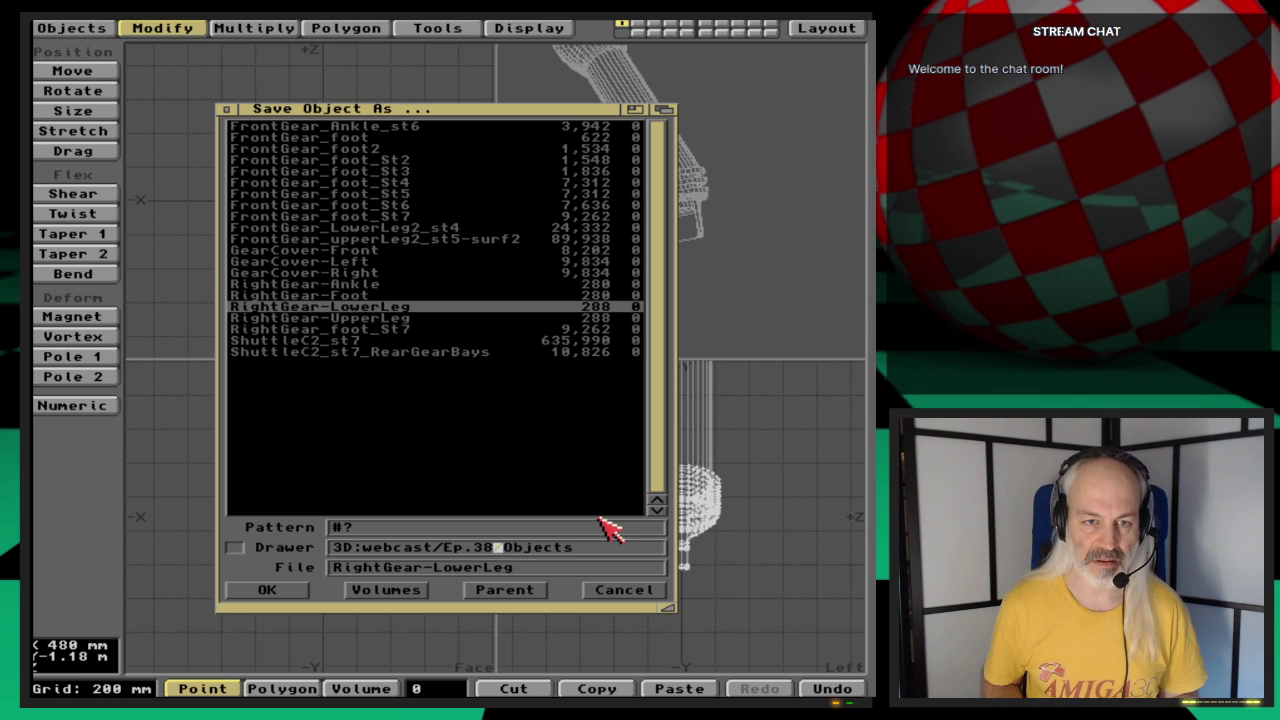
pyautogui.press('Return')
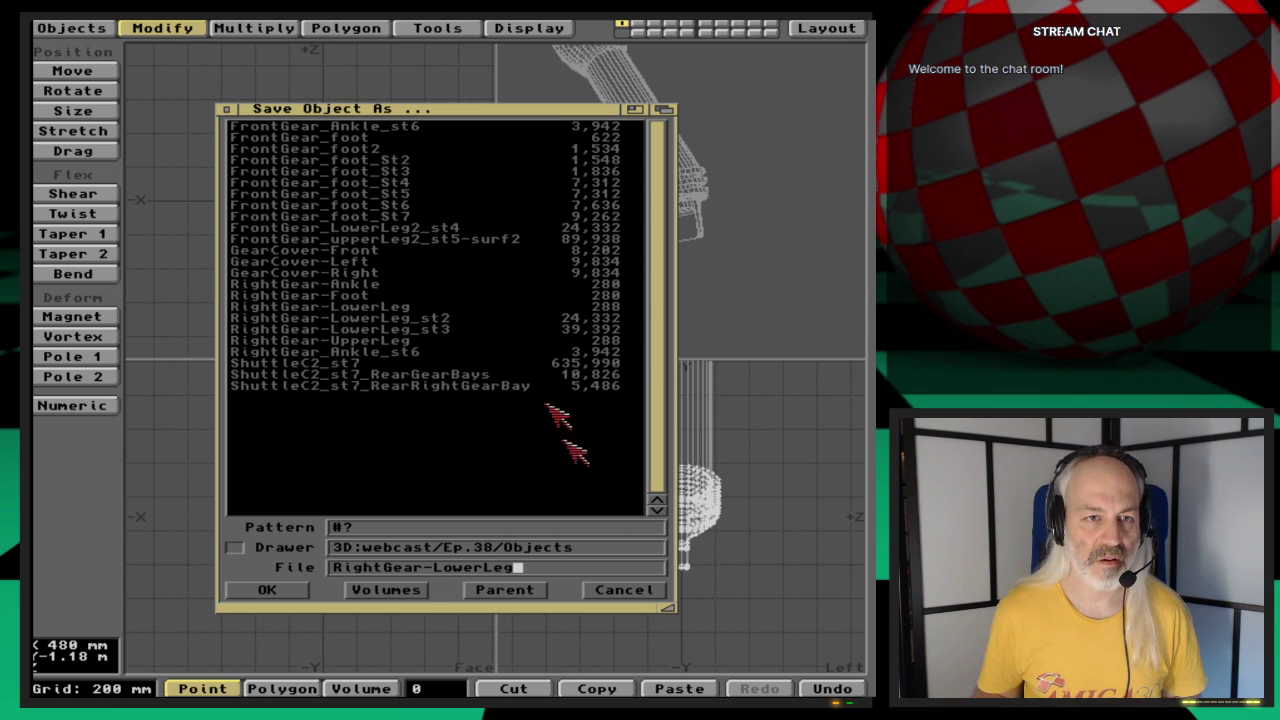
pyautogui.click(460, 330)
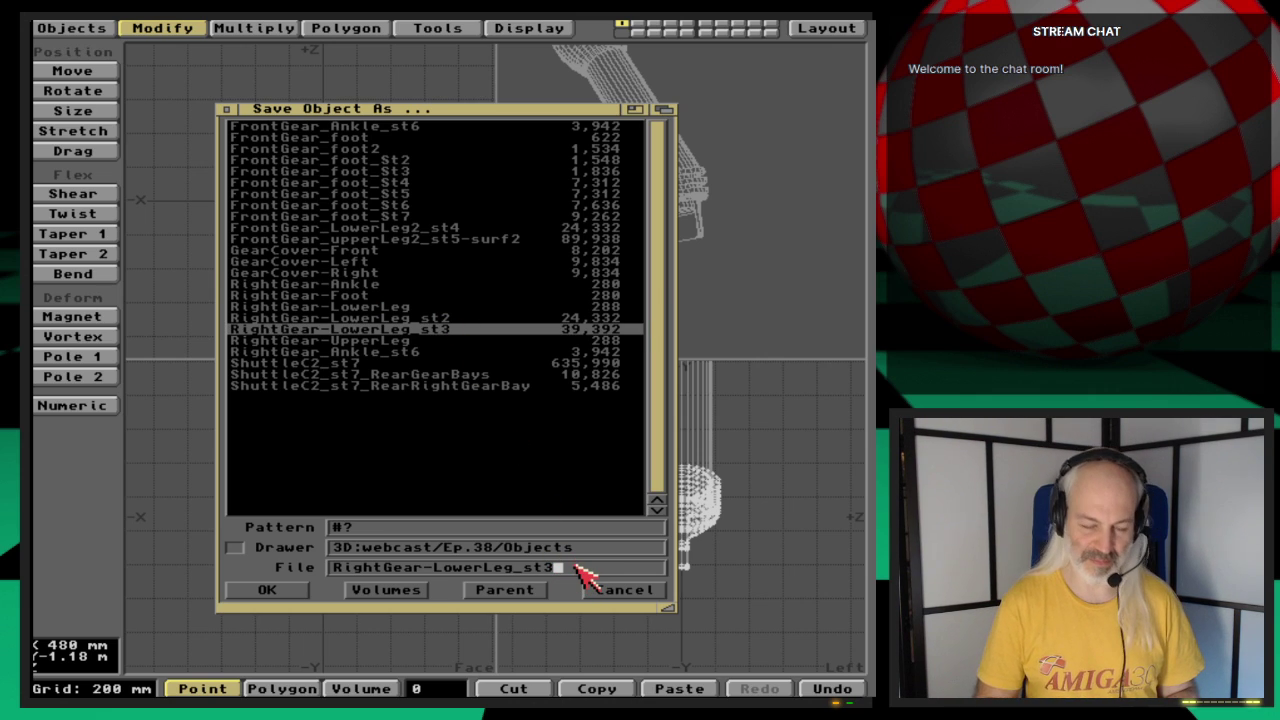
pyautogui.press('BackSpace')
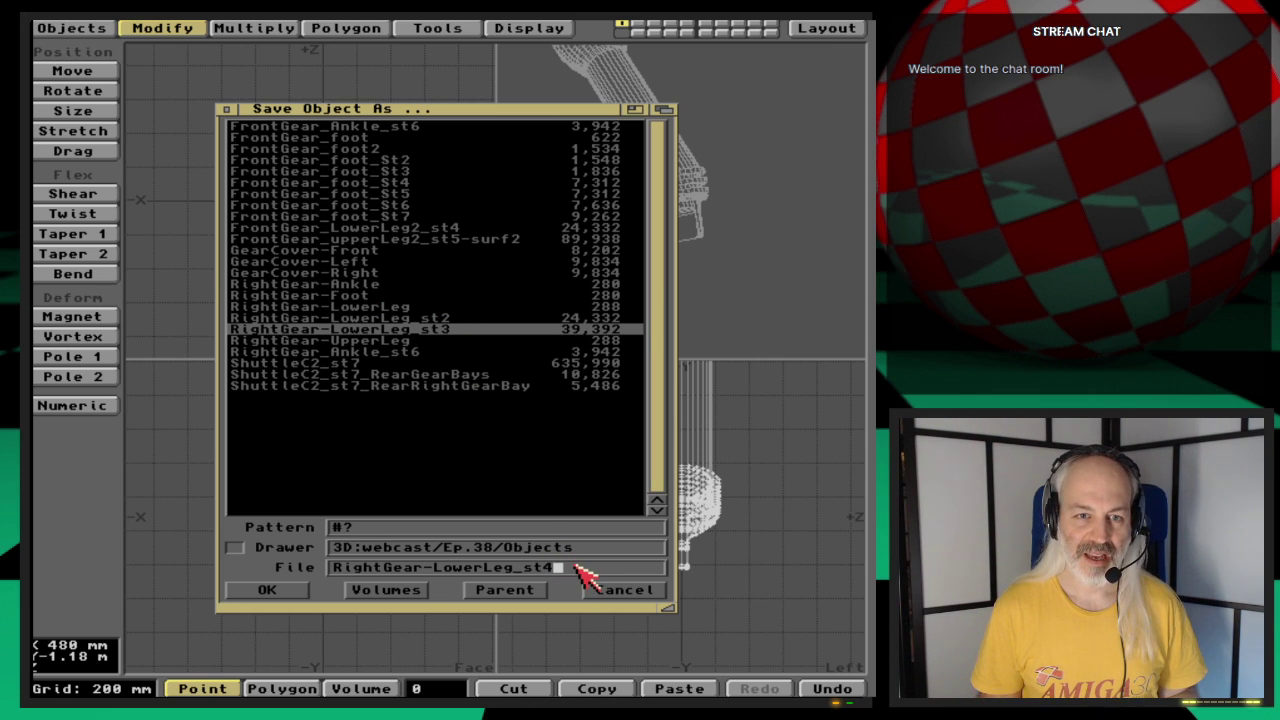
pyautogui.press('Return')
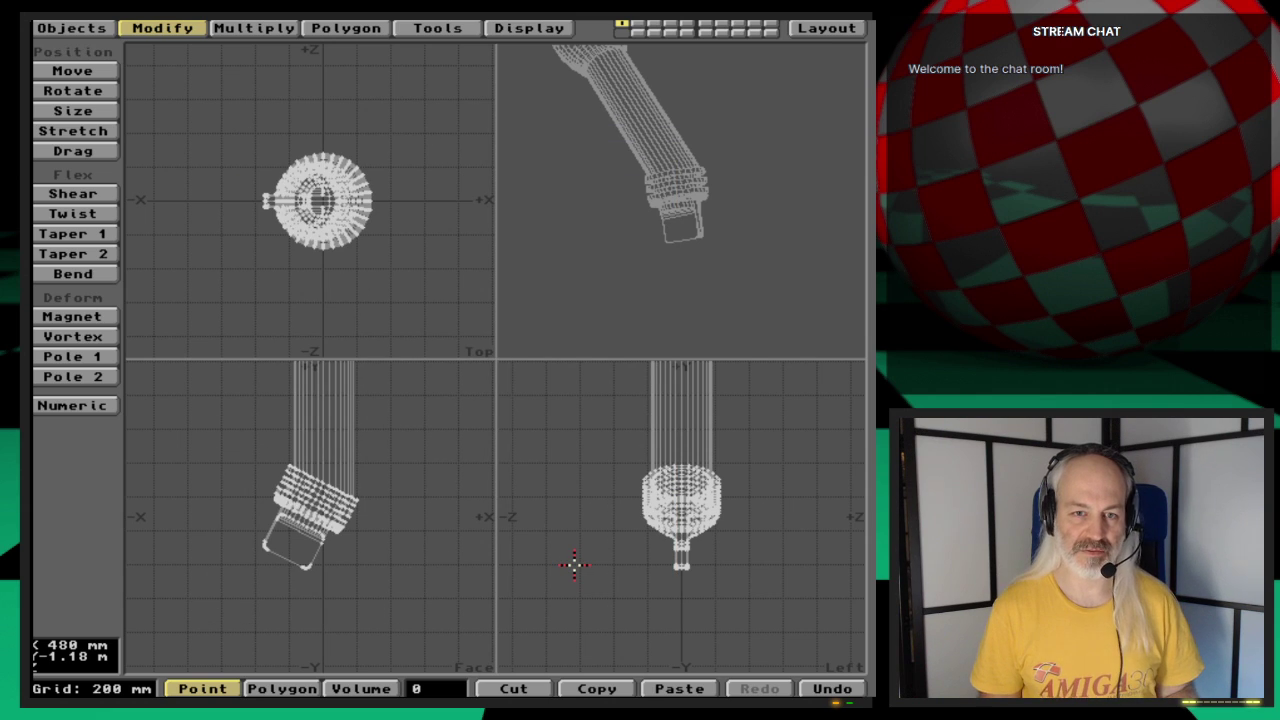
# Step: Switch to Layout and replace the RightGear-LowerLeg_st3 object with the file RightGear-LowerLeg_st4
pyautogui.click(826, 27)
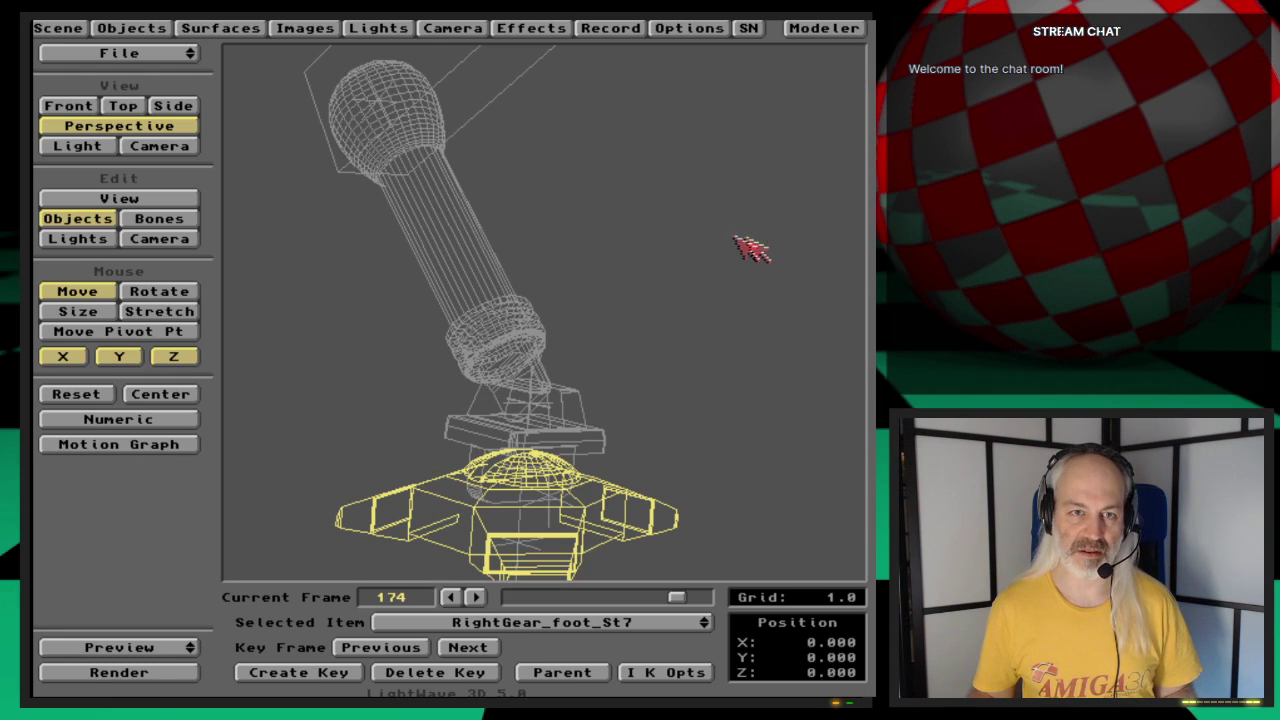
pyautogui.click(131, 27)
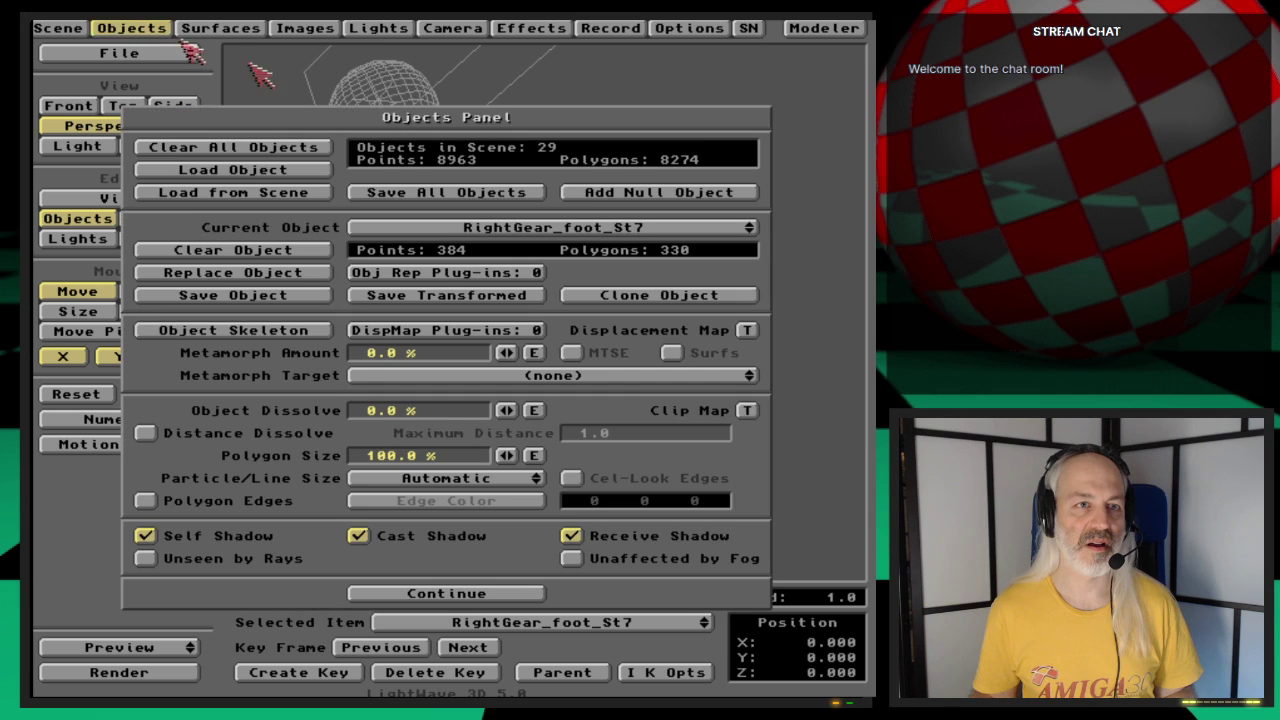
pyautogui.click(550, 228)
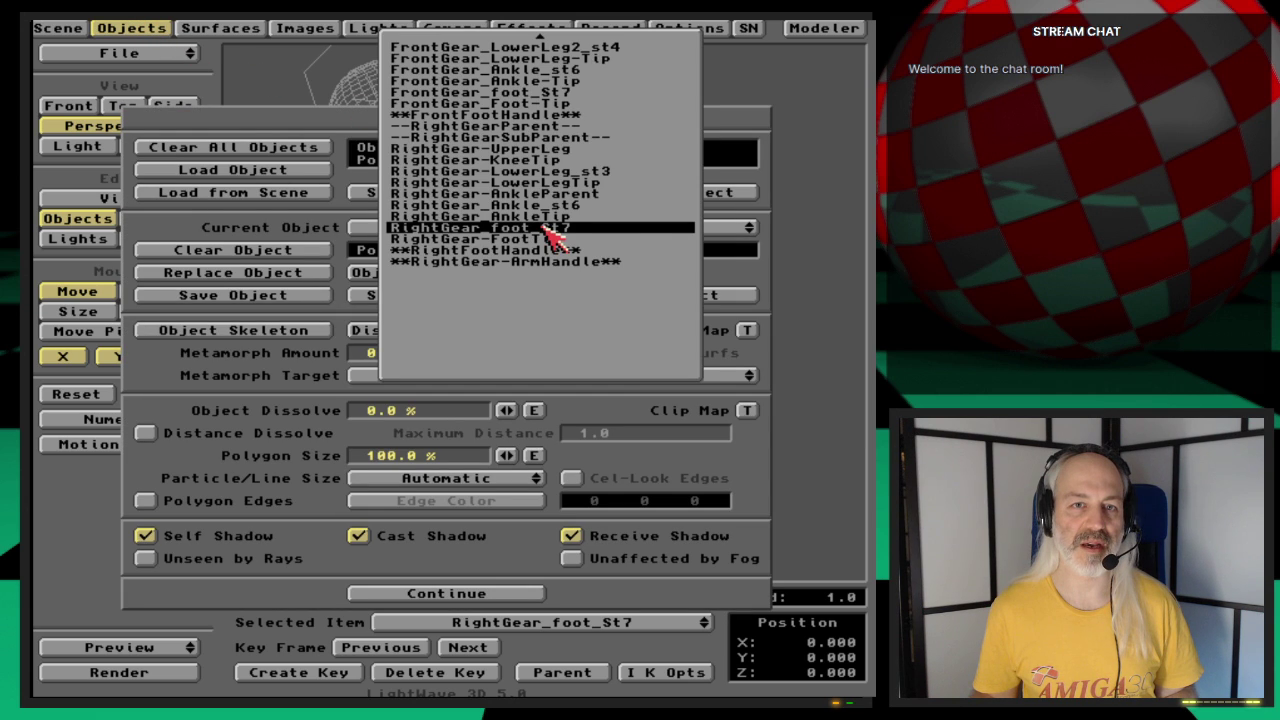
pyautogui.click(632, 229)
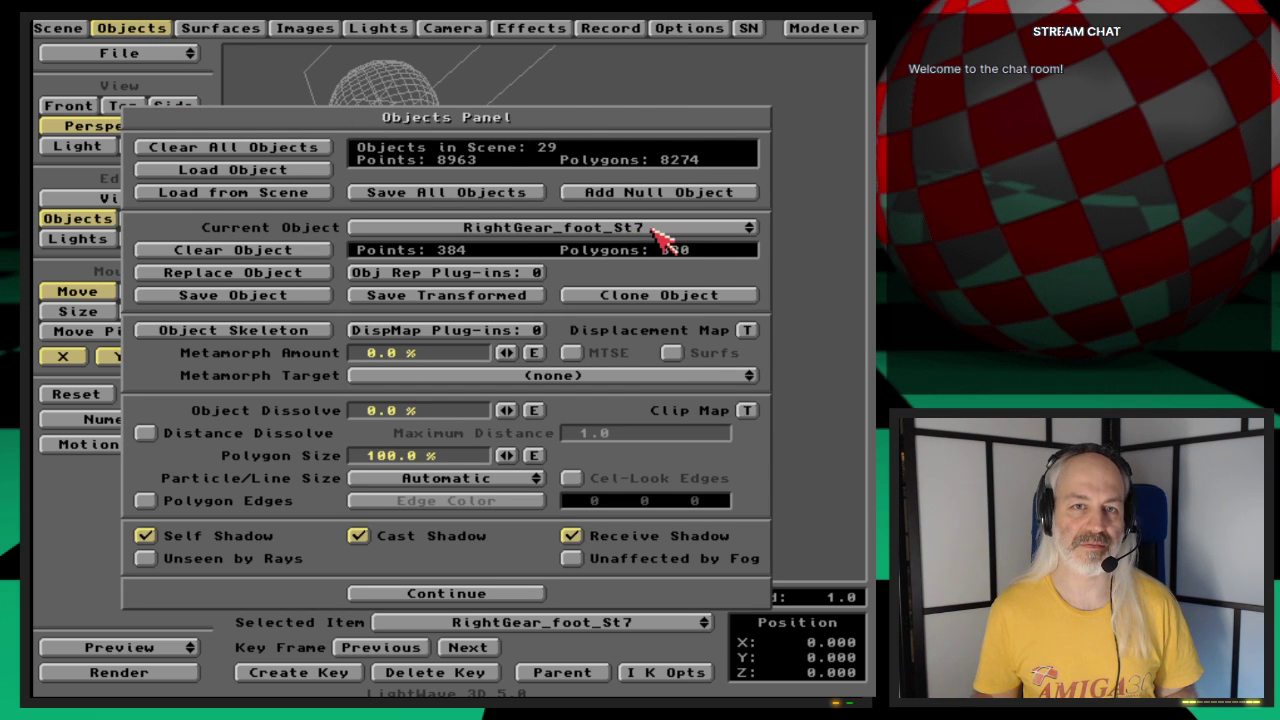
pyautogui.click(661, 230)
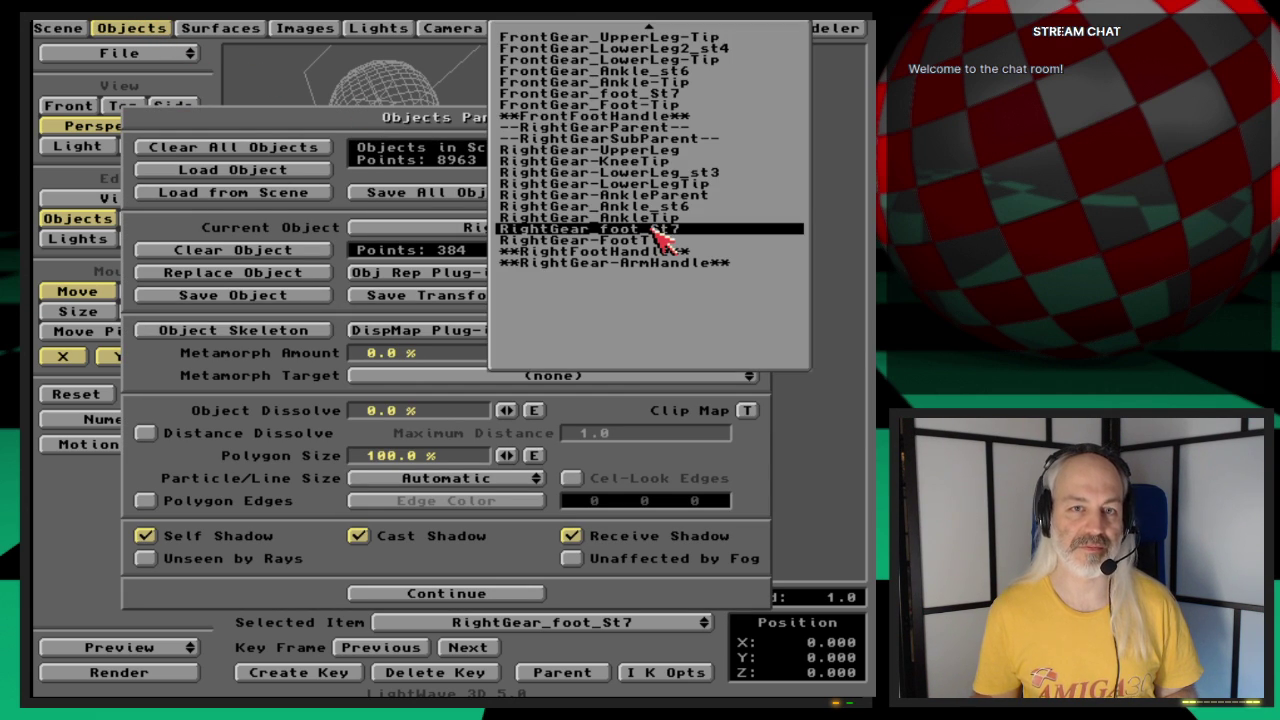
pyautogui.click(712, 177)
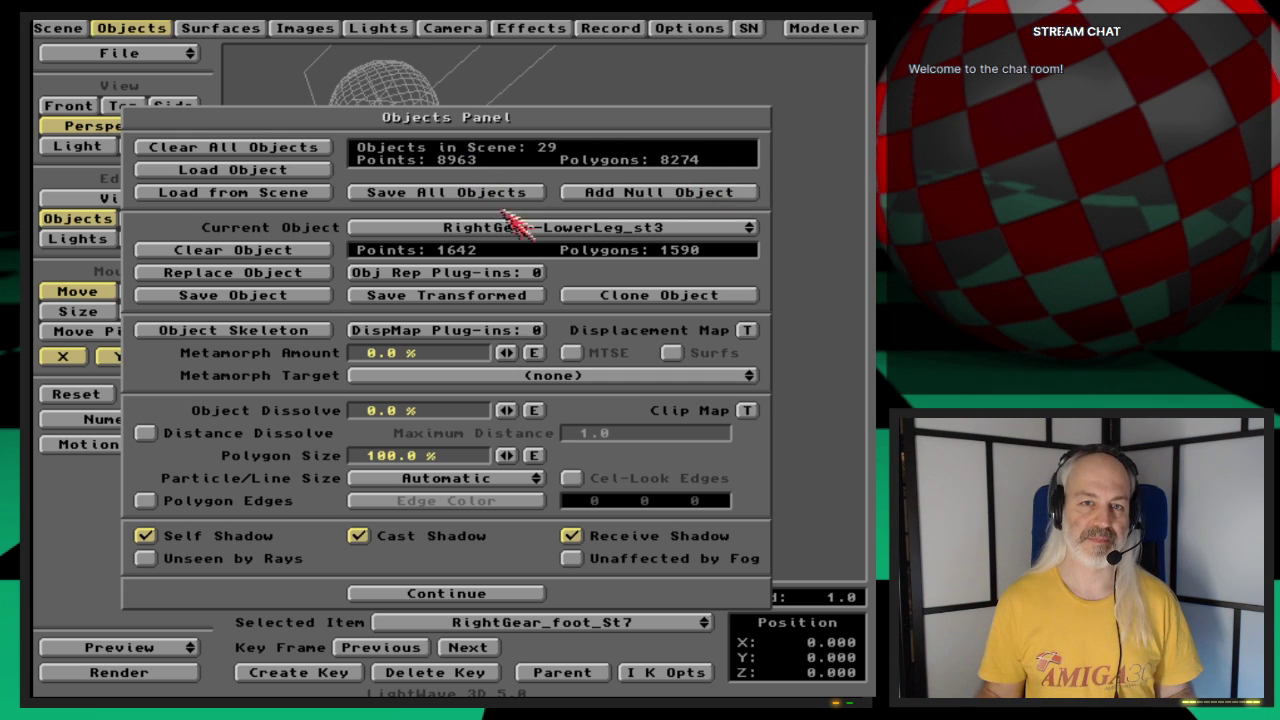
pyautogui.click(305, 274)
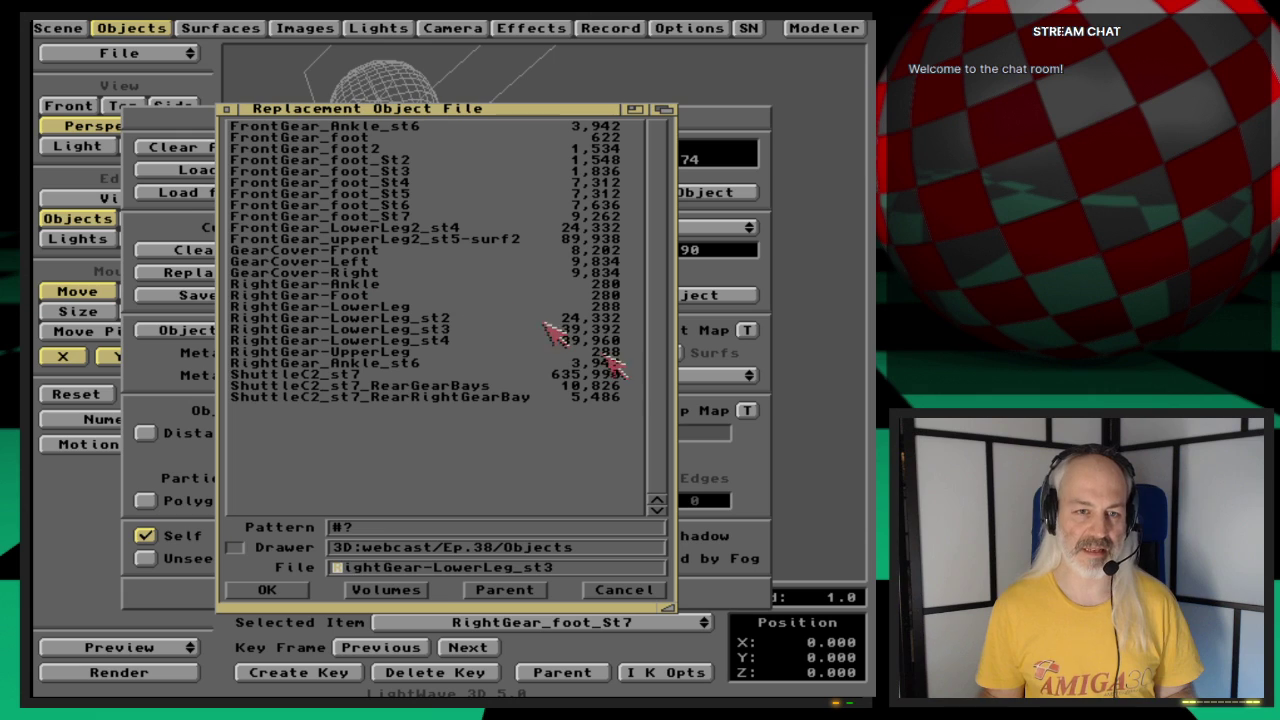
pyautogui.doubleClick(440, 341)
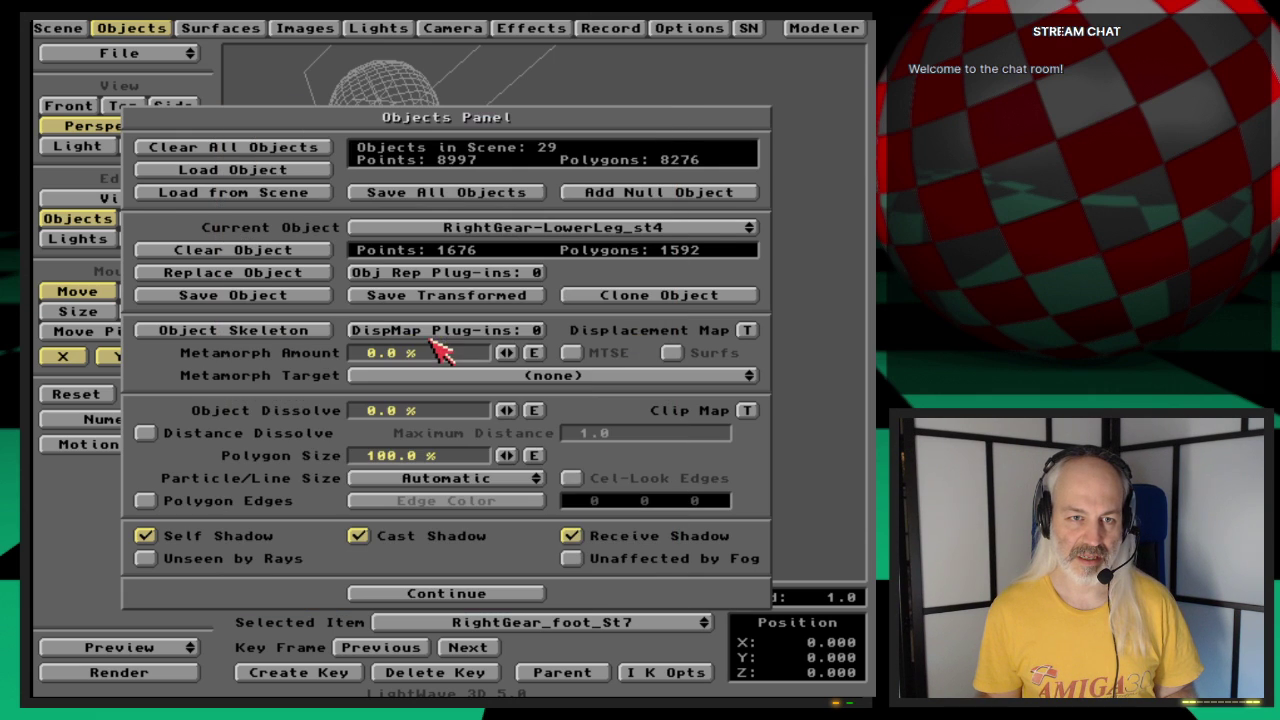
pyautogui.click(145, 28)
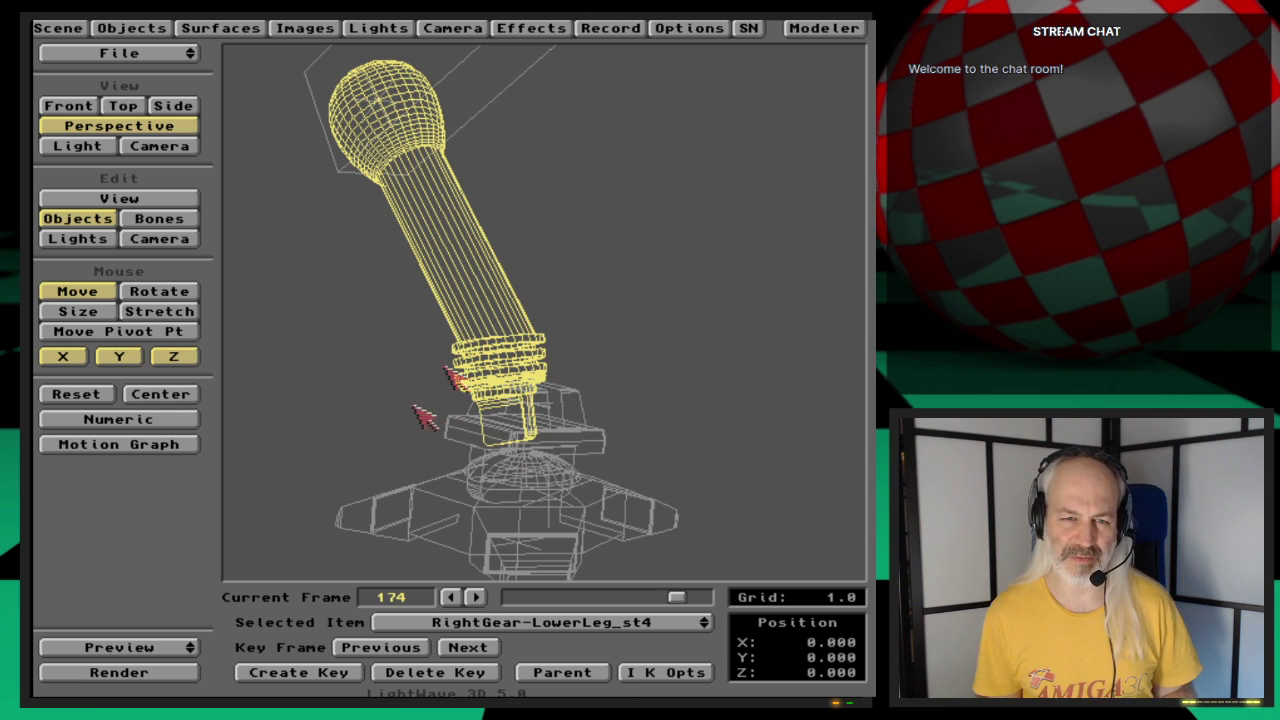
# Step: Center the perspective view on RightGear-LowerLegTip and examine where the replaced lower leg meets the ankle
pyautogui.press('v')
pyautogui.moveTo(608, 428); pyautogui.dragTo(420, 428)
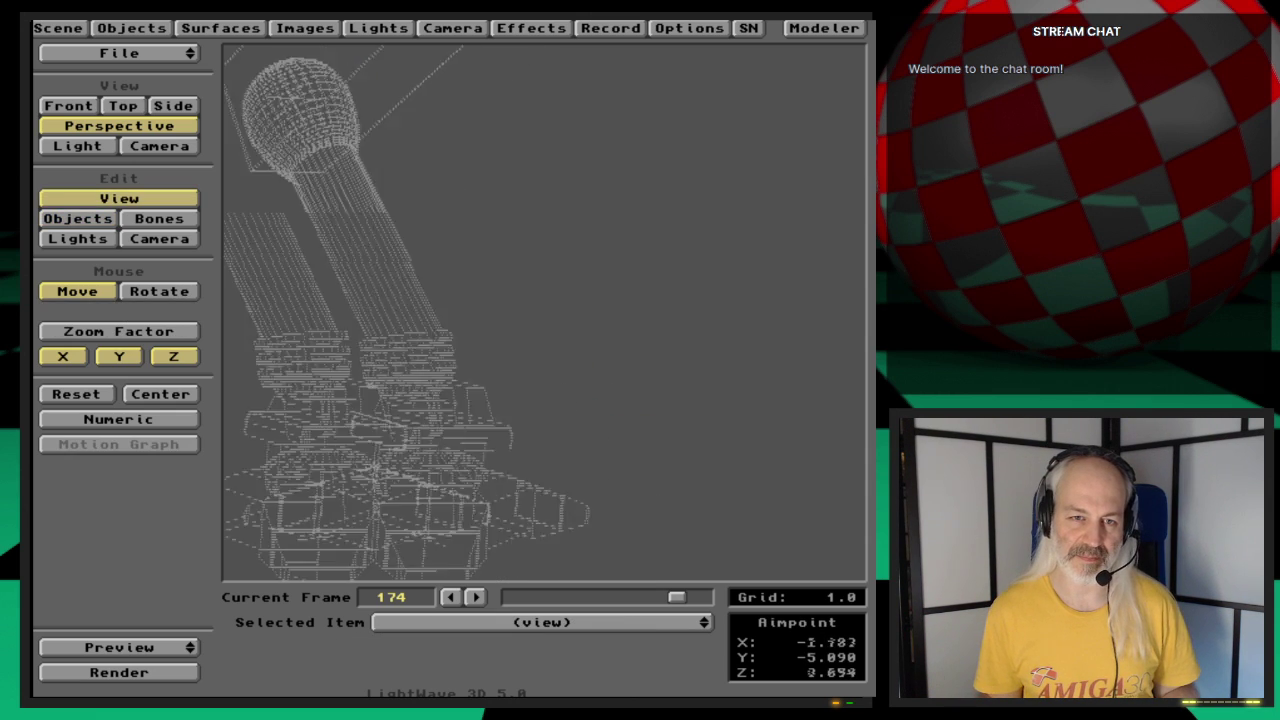
pyautogui.press('o')
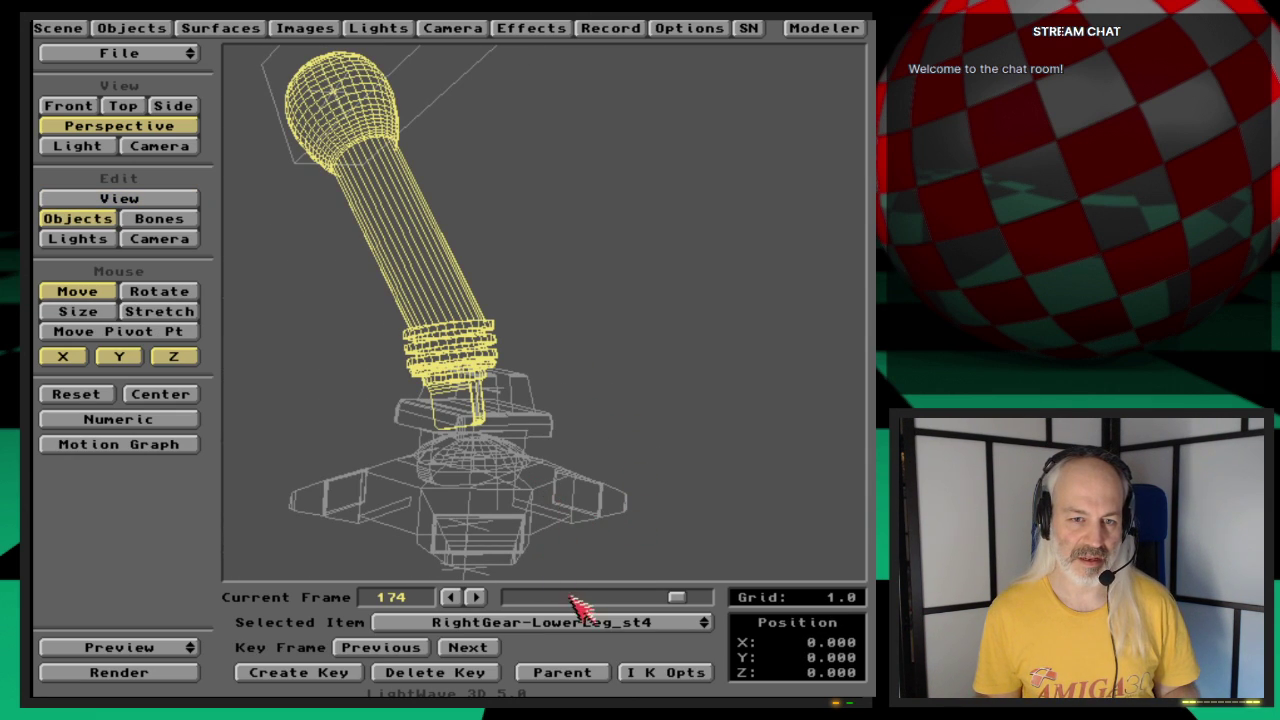
pyautogui.moveTo(590, 630); pyautogui.dragTo(592, 638)
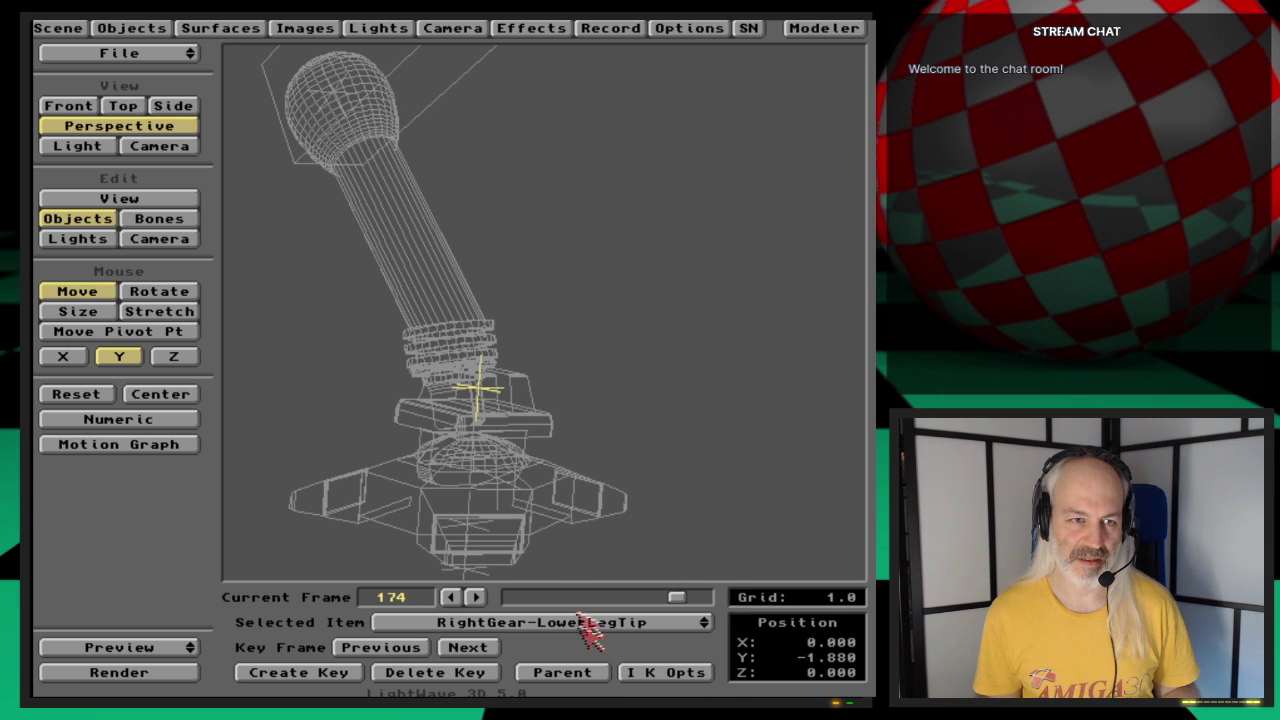
pyautogui.click(168, 394)
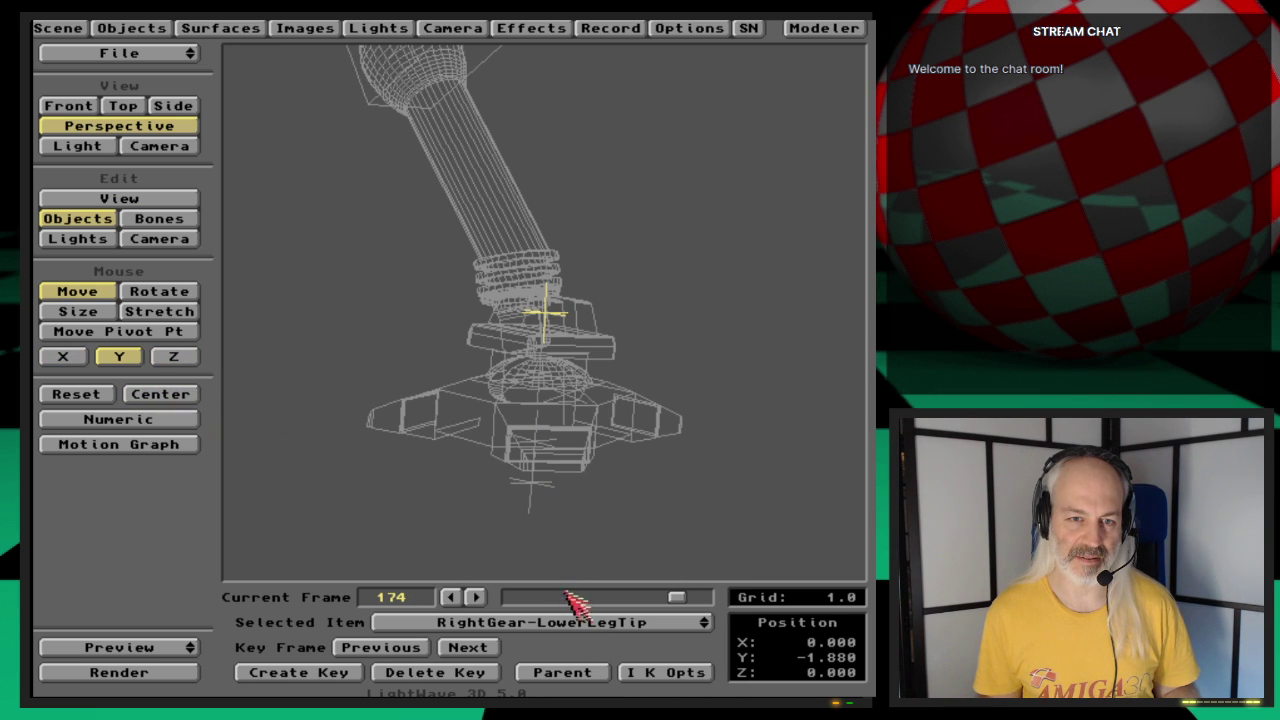
pyautogui.moveTo(575, 622); pyautogui.dragTo(573, 612)
pyautogui.press('v')
pyautogui.moveTo(598, 447)
pyautogui.mouseDown()
pyautogui.moveTo(700, 447)
pyautogui.moveTo(598, 447)
pyautogui.mouseUp()
pyautogui.press('o')
pyautogui.press('v')
pyautogui.click(168, 394)
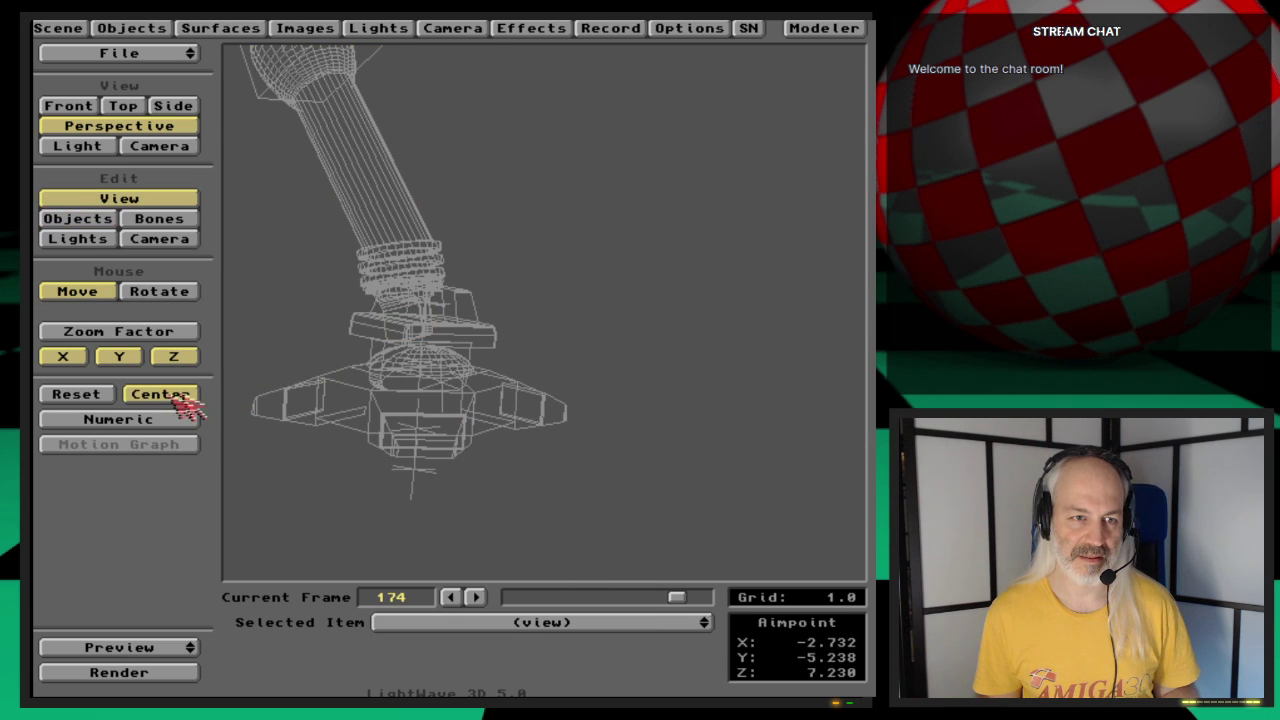
# Step: Examine the lower leg's collar and ankle joint from several angles, with the perspective view recentered on RightGear-LowerLegTip
pyautogui.click(158, 291)
pyautogui.moveTo(246, 306); pyautogui.dragTo(254, 260)
pyautogui.press('o')
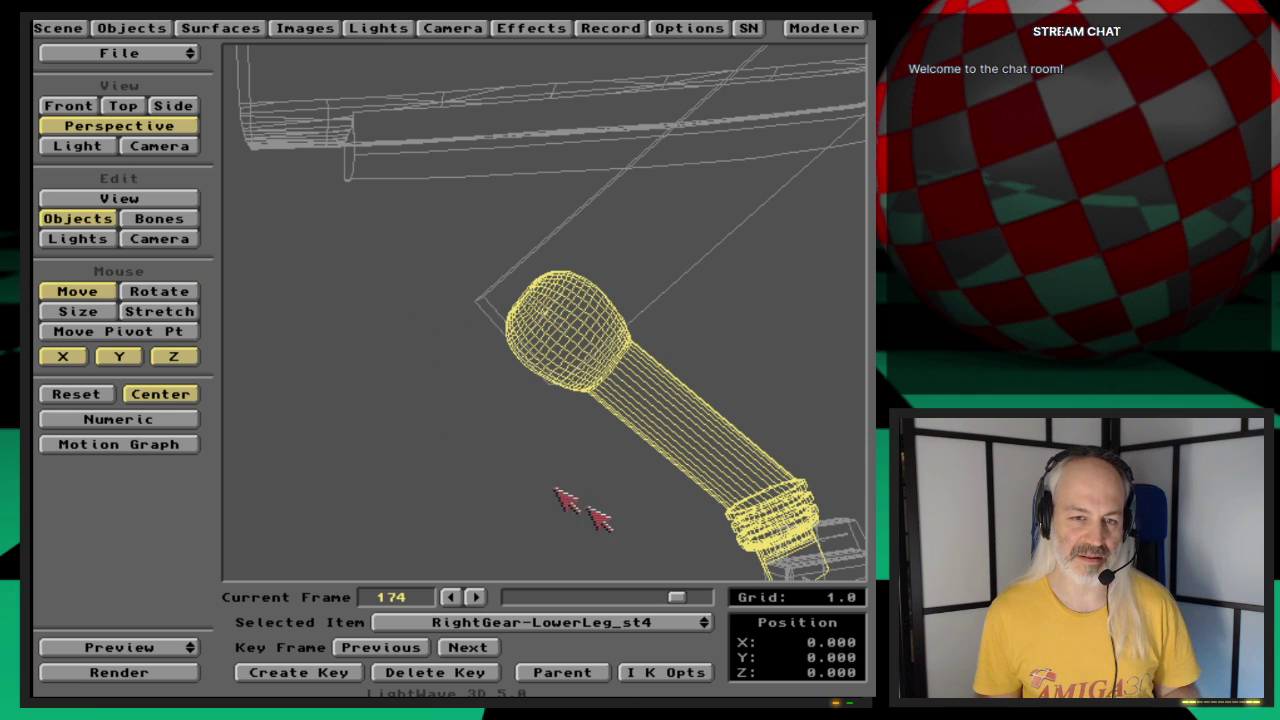
pyautogui.click(193, 393)
pyautogui.press('v')
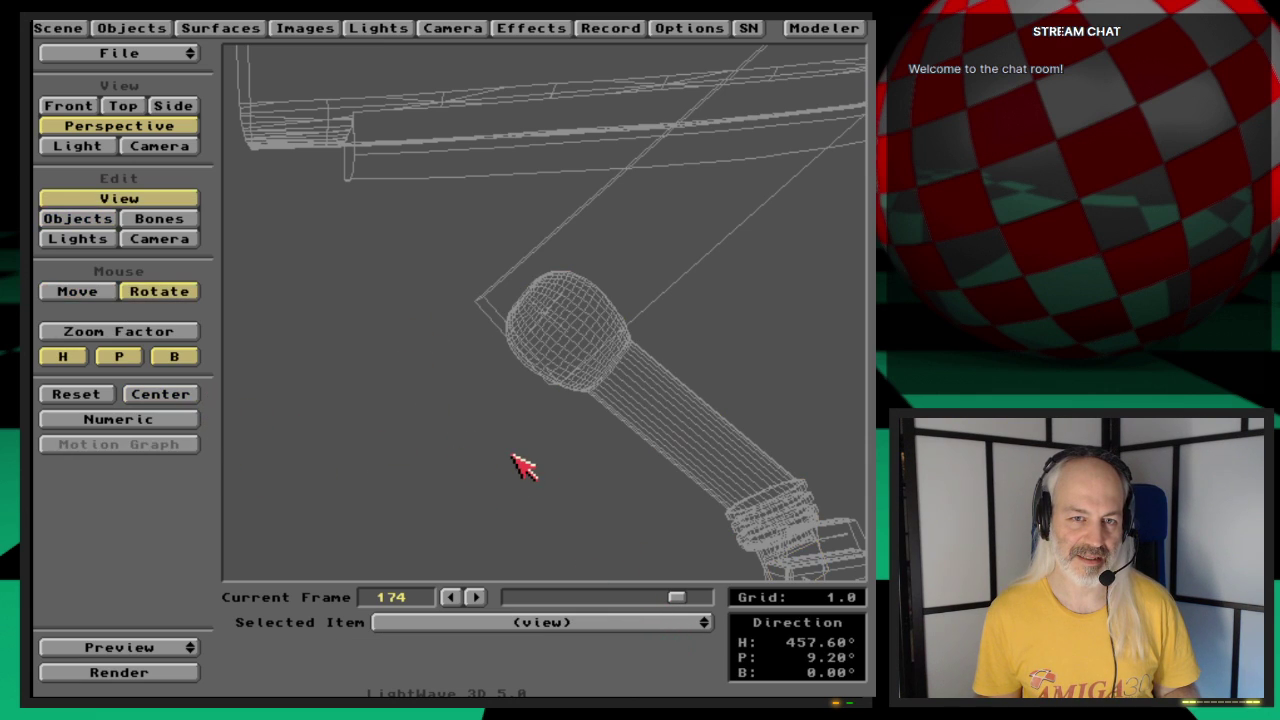
pyautogui.press('o')
pyautogui.click(617, 620)
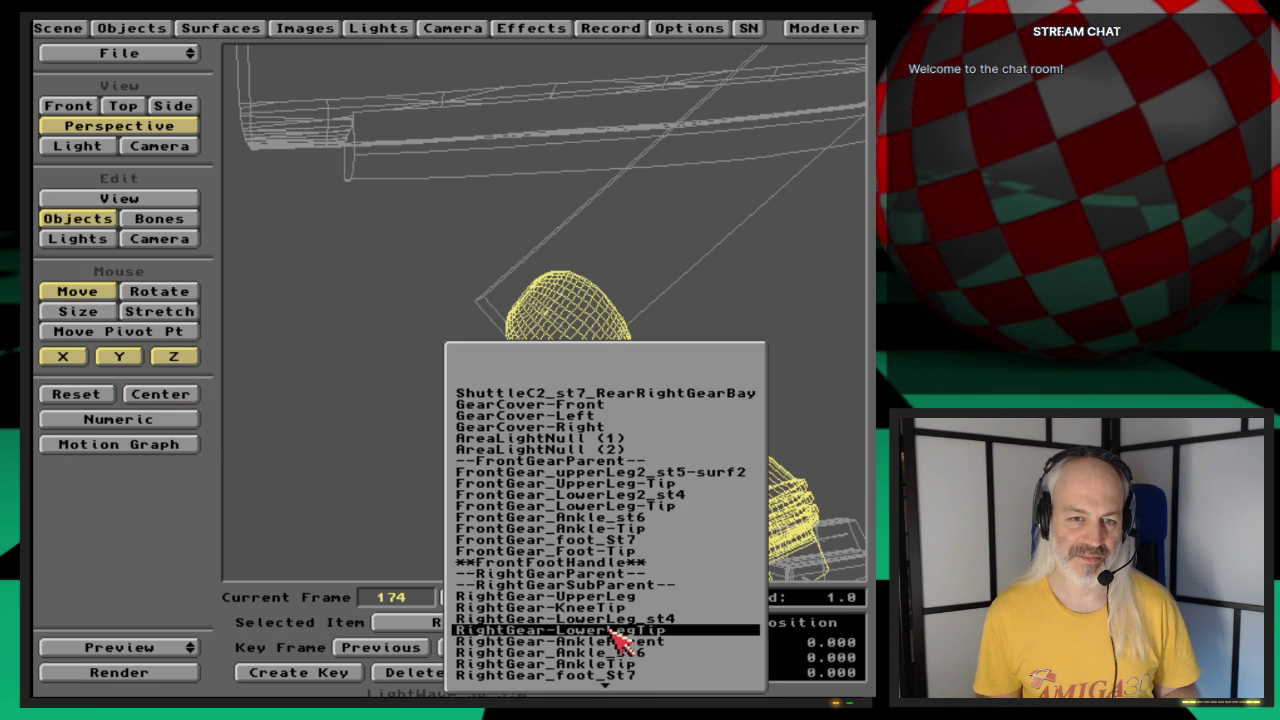
pyautogui.click(612, 639)
pyautogui.click(193, 393)
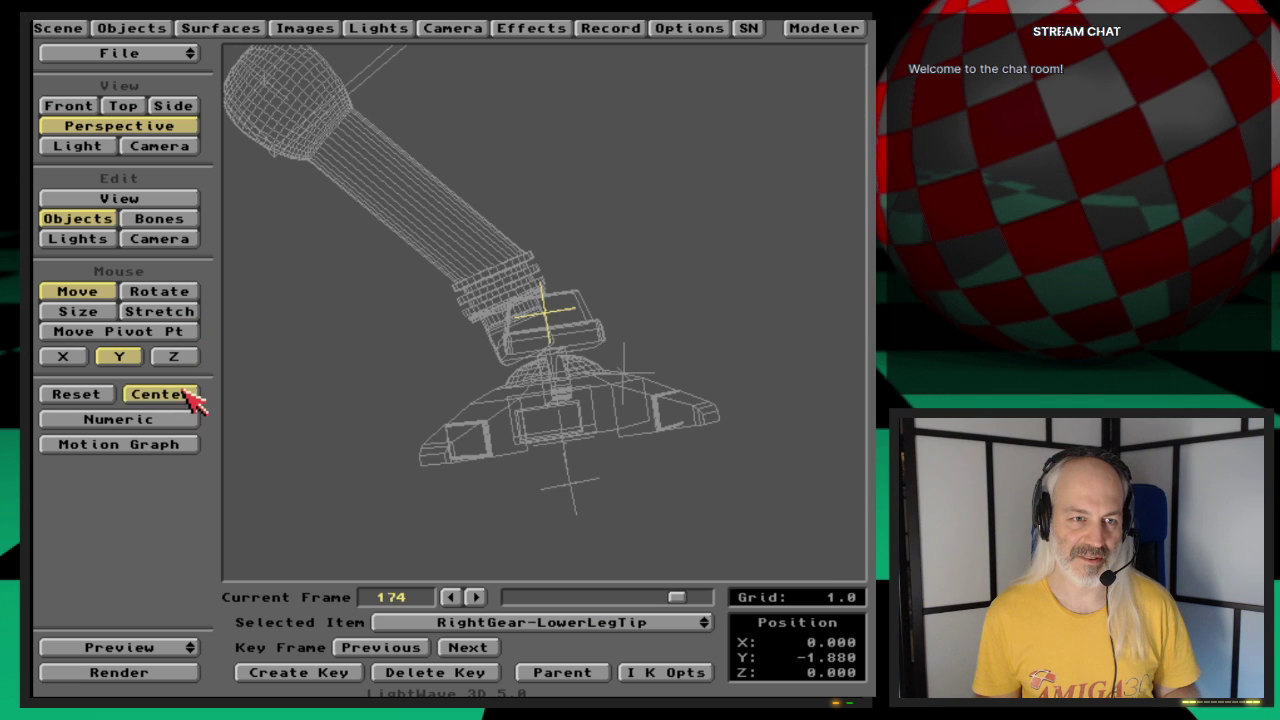
pyautogui.press('v')
pyautogui.moveTo(608, 532)
pyautogui.mouseDown()
pyautogui.moveTo(630, 539)
pyautogui.moveTo(604, 548)
pyautogui.moveTo(594, 539)
pyautogui.moveTo(610, 530)
pyautogui.mouseUp()
pyautogui.press('o')
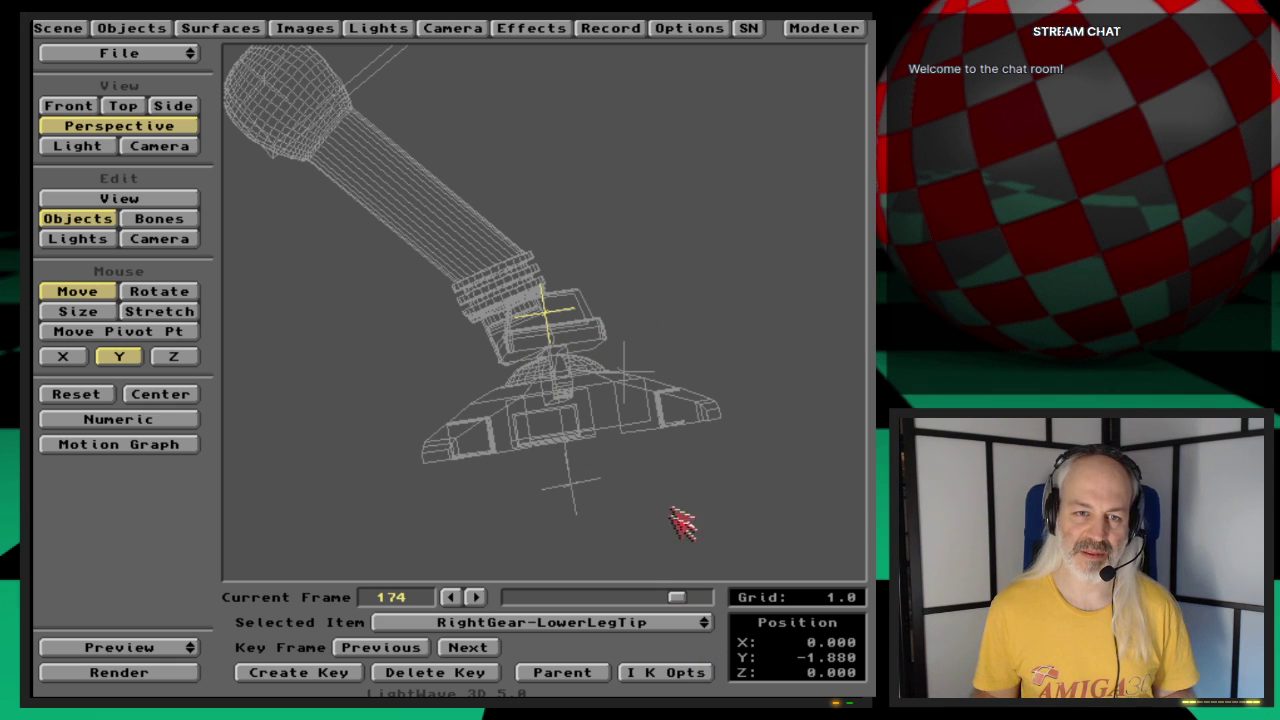
pyautogui.press('v')
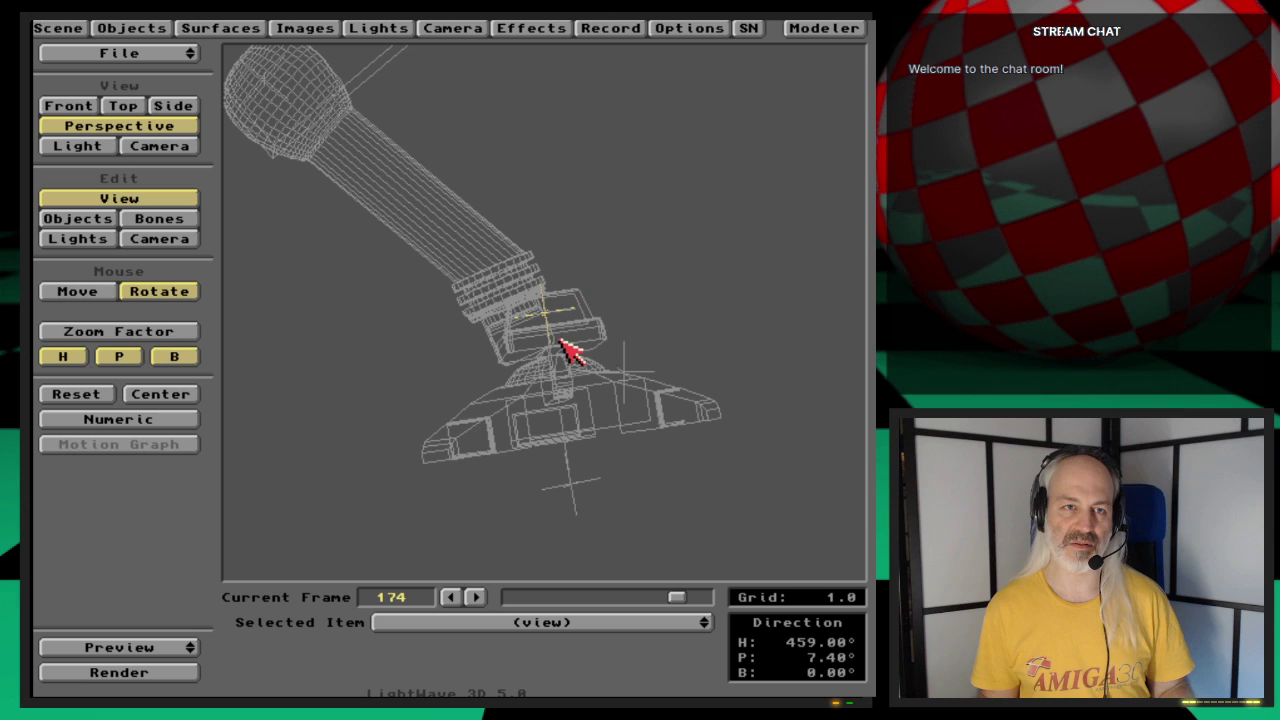
pyautogui.moveTo(566, 349); pyautogui.dragTo(531, 157)
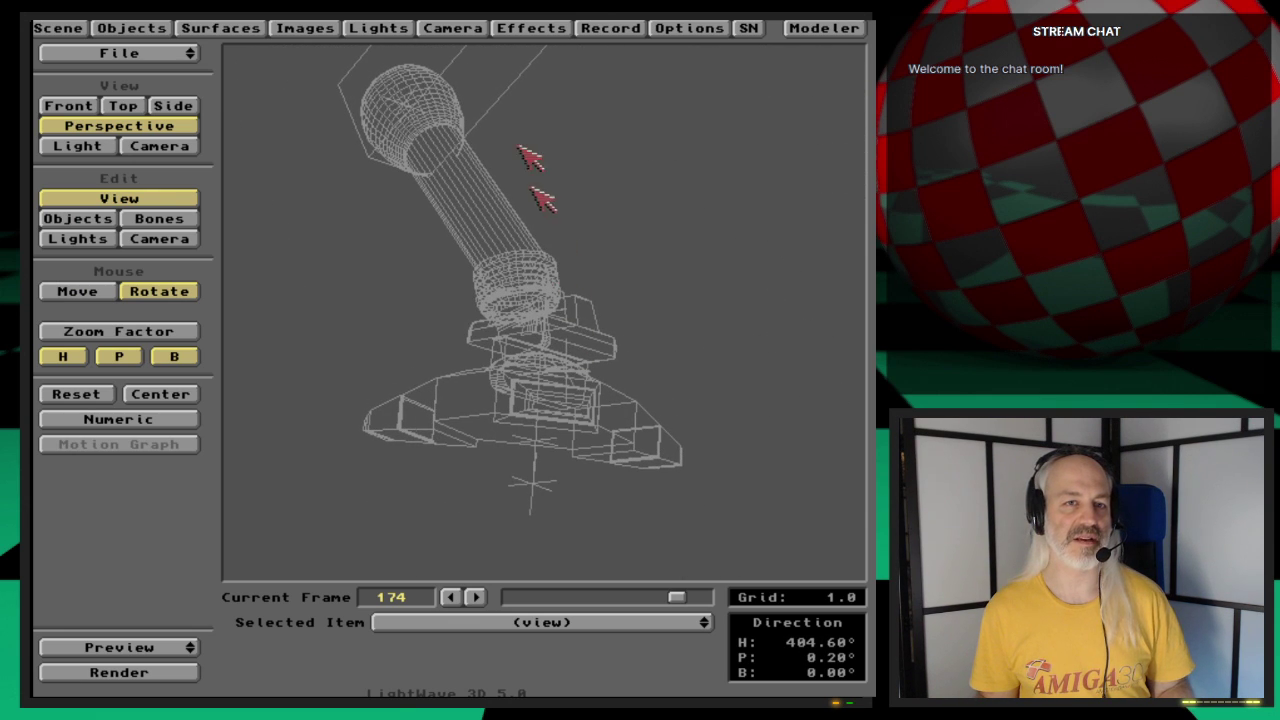
pyautogui.press('o')
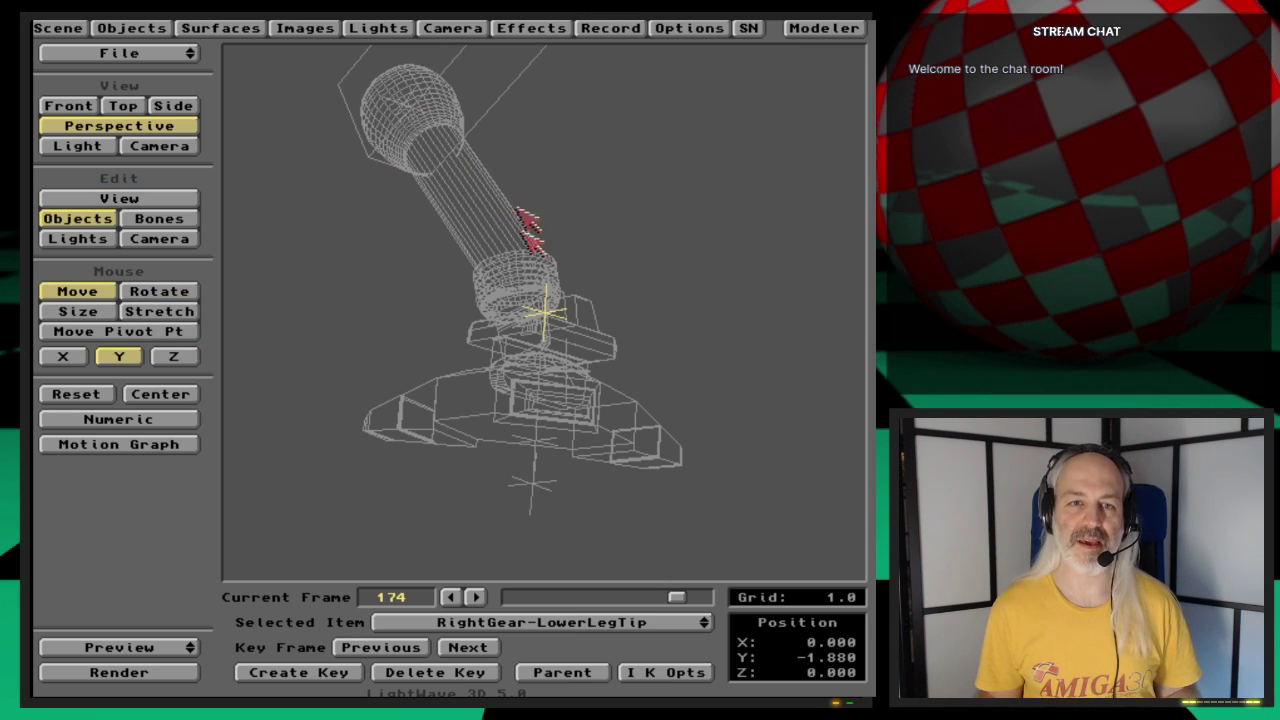
# Step: Save the RightGear-LowerLeg_st4 object under the same name in the drawer 3D:webcast/Ep.39/Objects
pyautogui.click(131, 27)
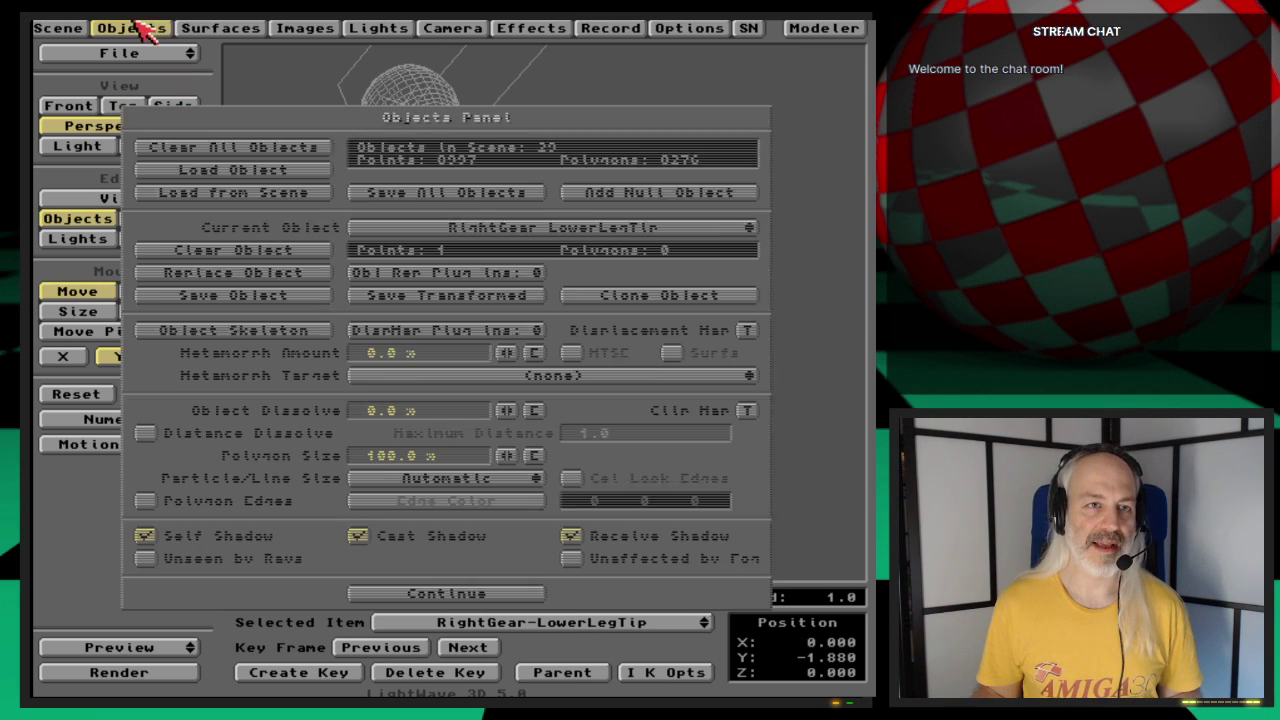
pyautogui.click(626, 230)
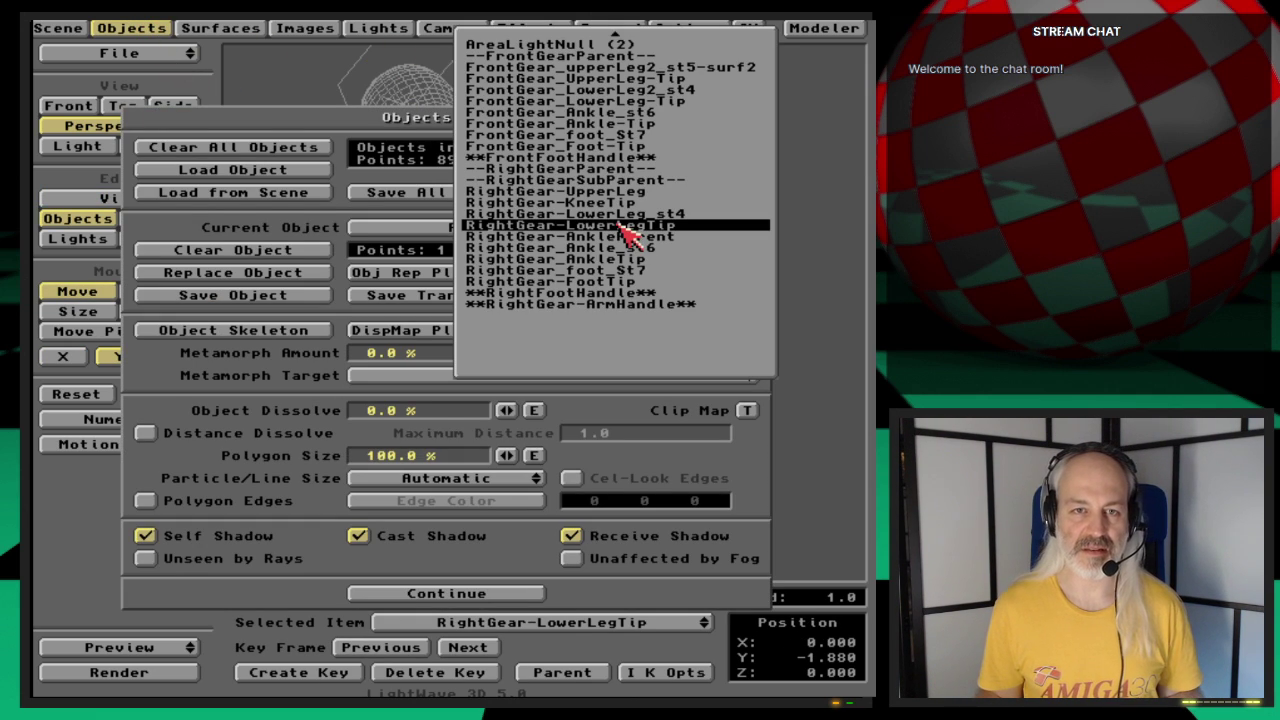
pyautogui.click(737, 215)
pyautogui.click(300, 296)
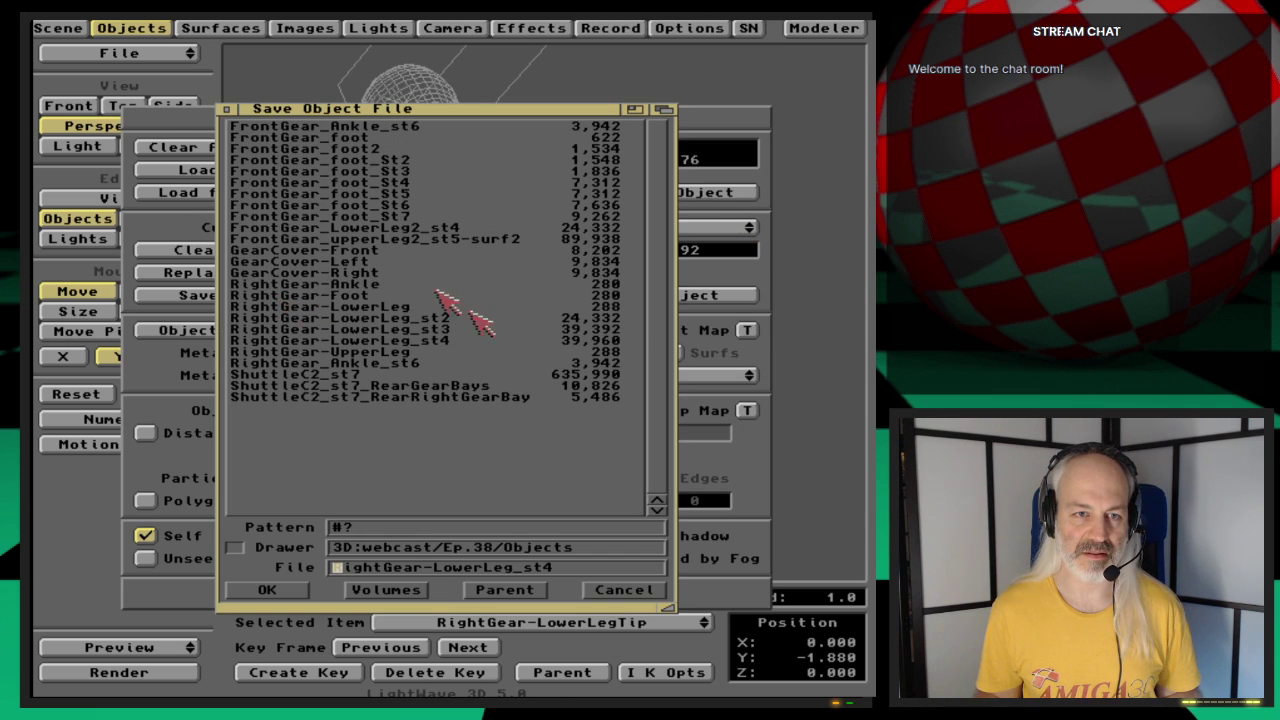
pyautogui.click(490, 547)
pyautogui.press('BackSpace')
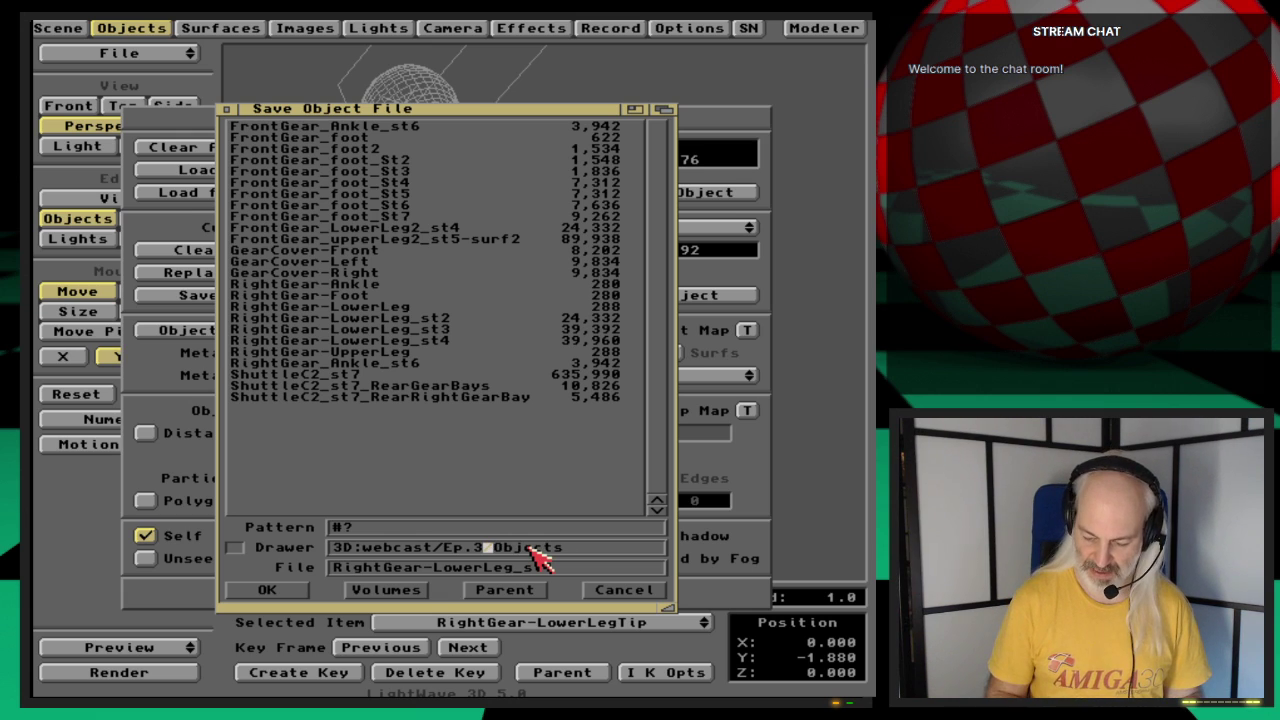
pyautogui.write('9')
pyautogui.press('Return')
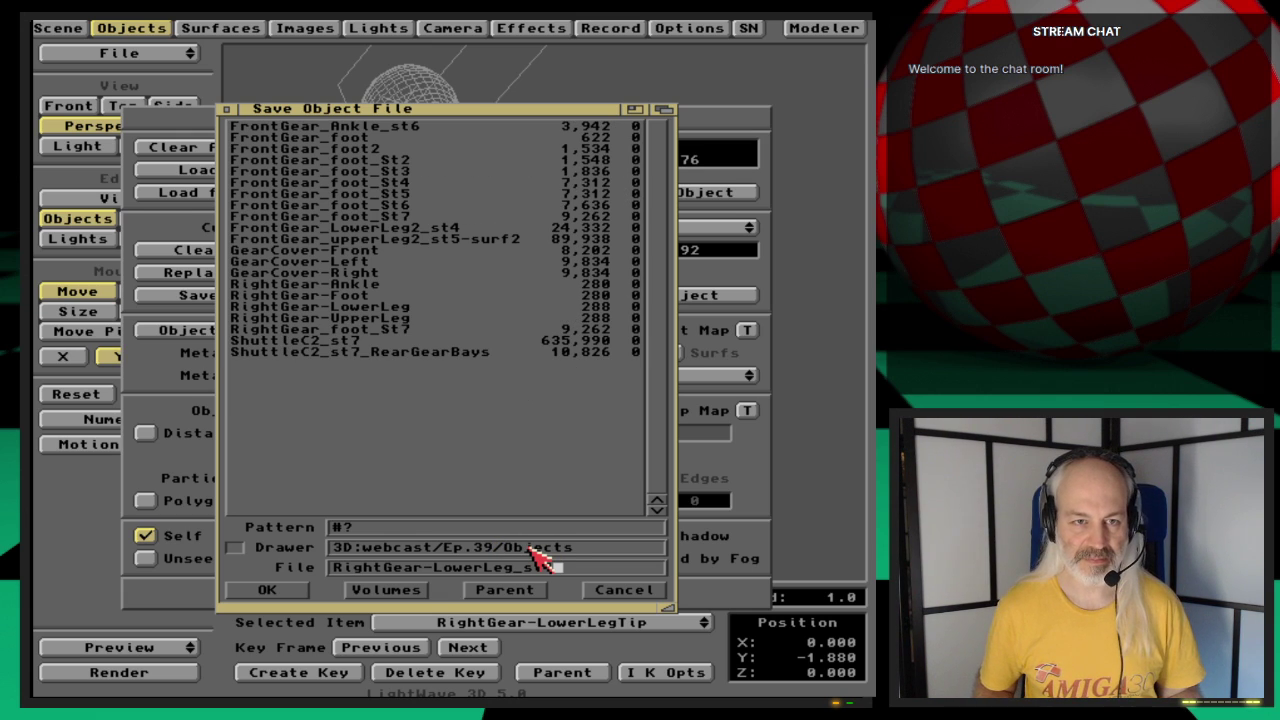
pyautogui.press('Return')
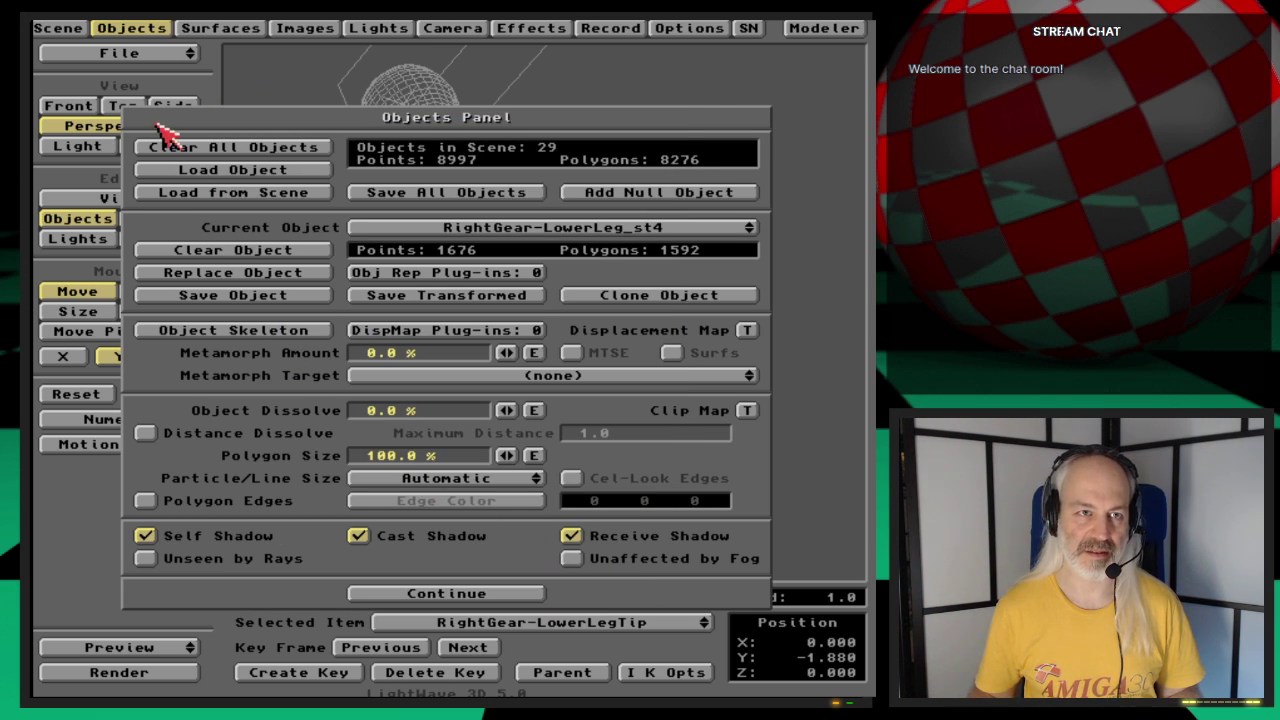
pyautogui.press('Return')
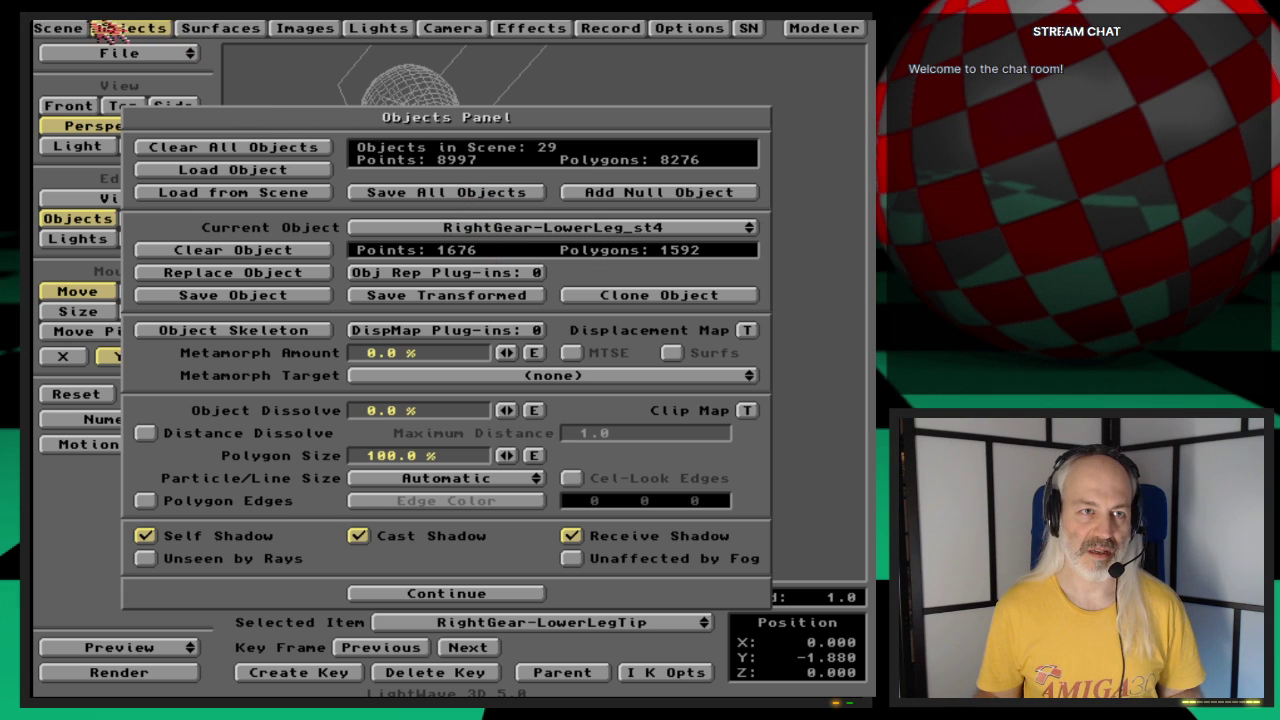
# Step: Switch to the camera view and move the timeline to frame 177
pyautogui.press('6')
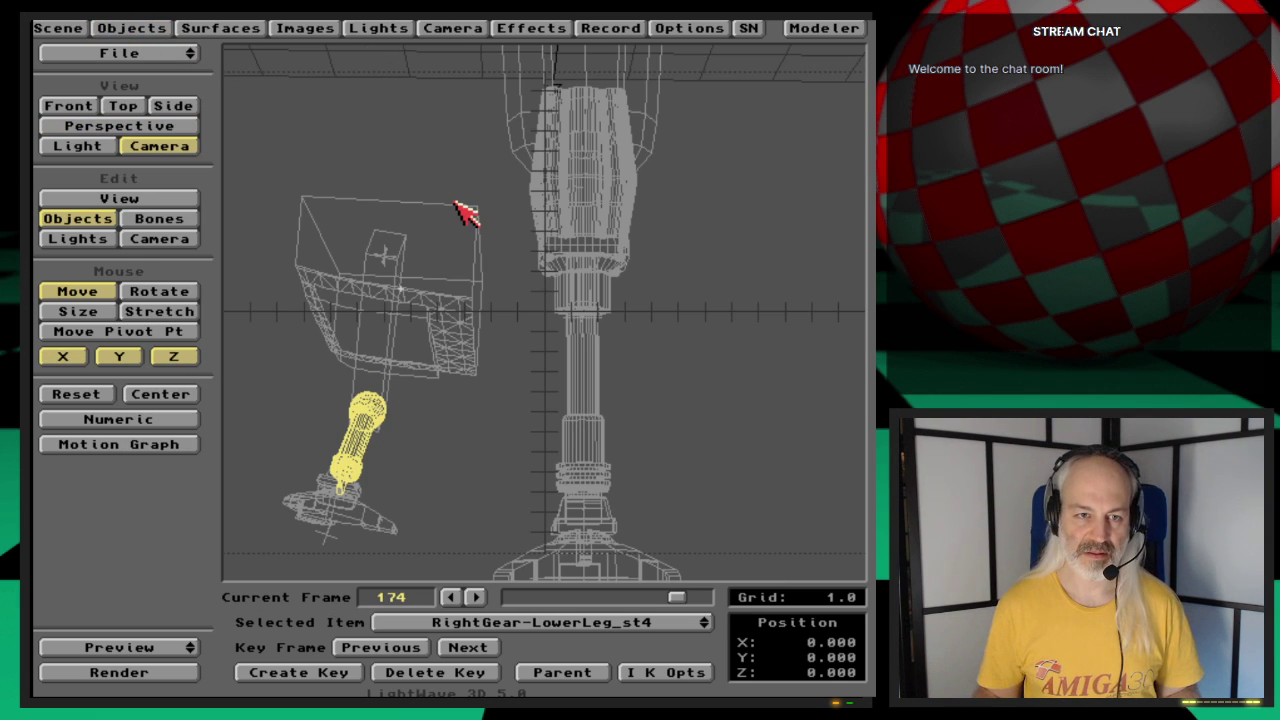
pyautogui.moveTo(686, 603)
pyautogui.mouseDown()
pyautogui.moveTo(522, 603)
pyautogui.moveTo(615, 617)
pyautogui.moveTo(662, 608)
pyautogui.mouseUp()
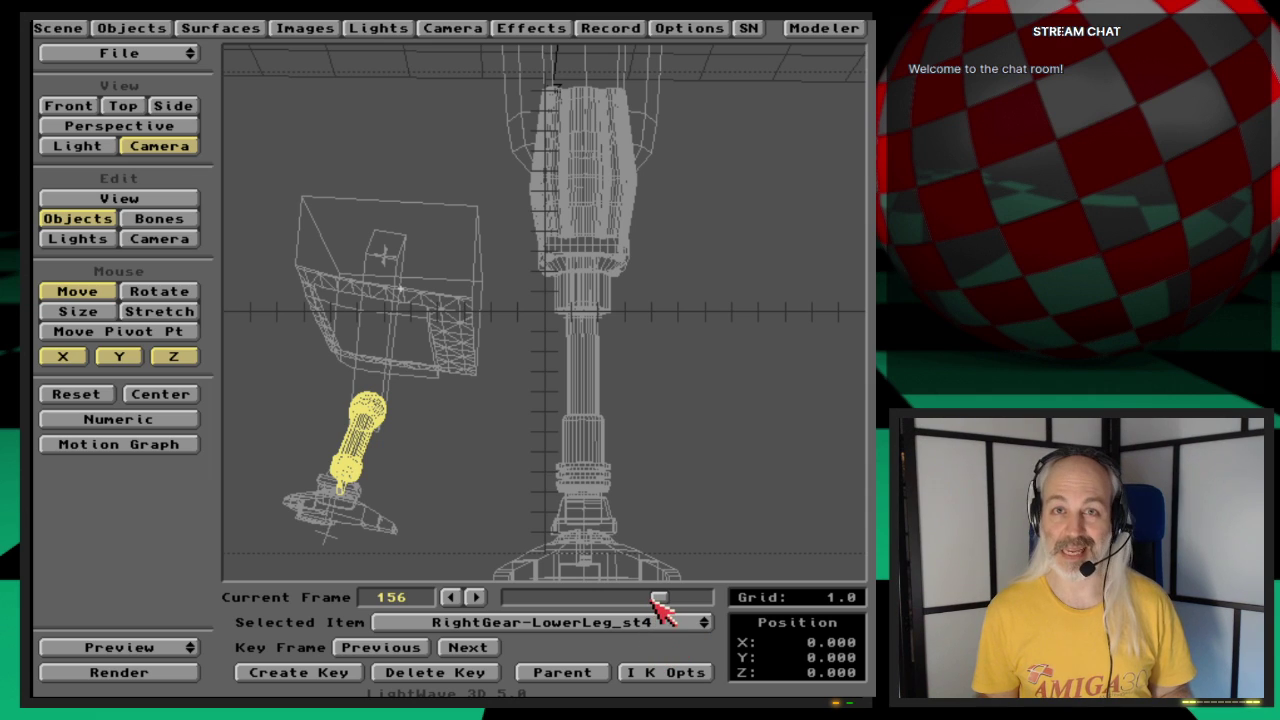
pyautogui.moveTo(658, 597); pyautogui.dragTo(685, 607)
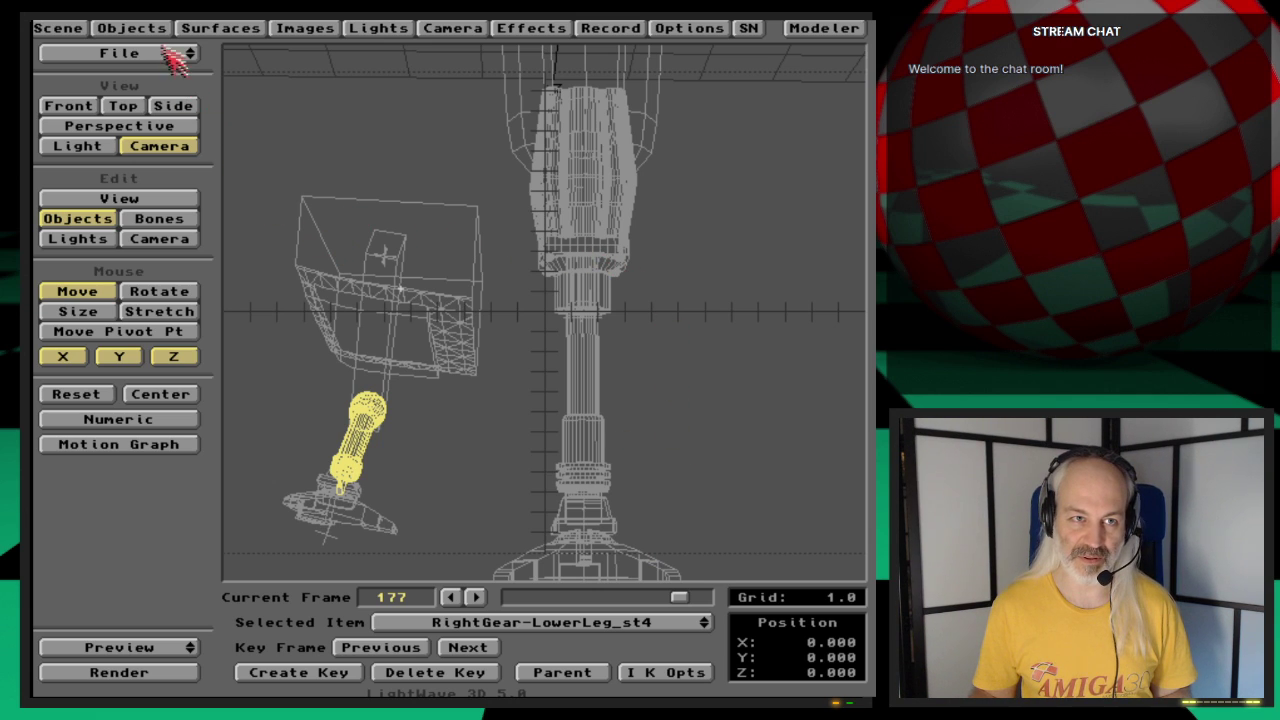
# Step: Save all objects in the scene and return to the camera view
pyautogui.click(131, 28)
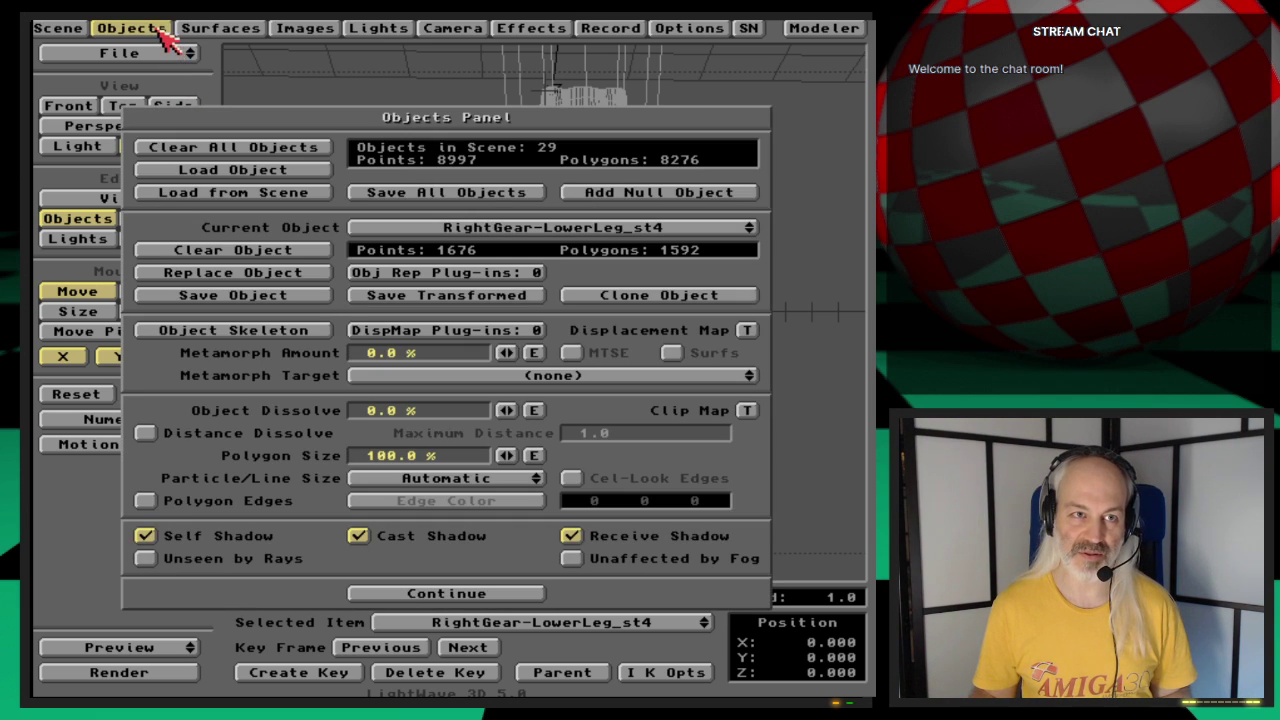
pyautogui.click(435, 198)
pyautogui.click(283, 383)
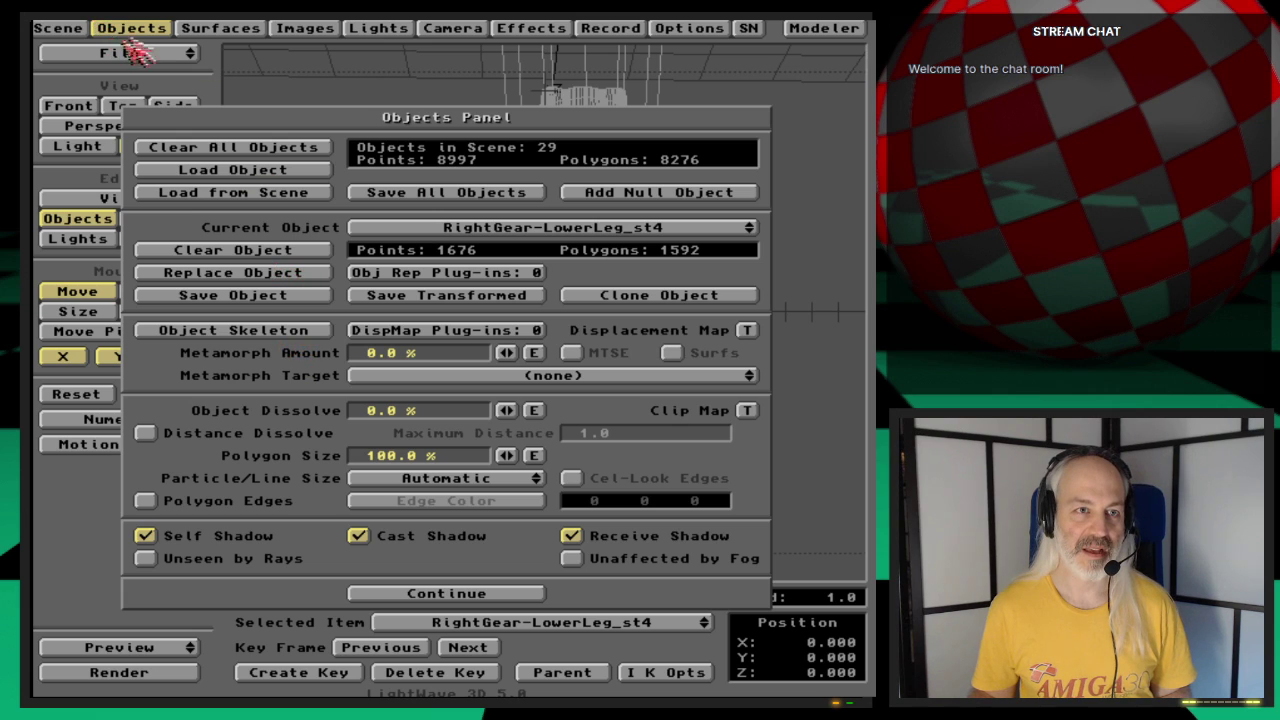
pyautogui.press('Return')
# Step: Save the scene as Shuttle-RearRightGearIK in the drawer 3D:webcast/Ep.39/Scenes, without quitting the program
pyautogui.moveTo(183, 55); pyautogui.dragTo(177, 92)
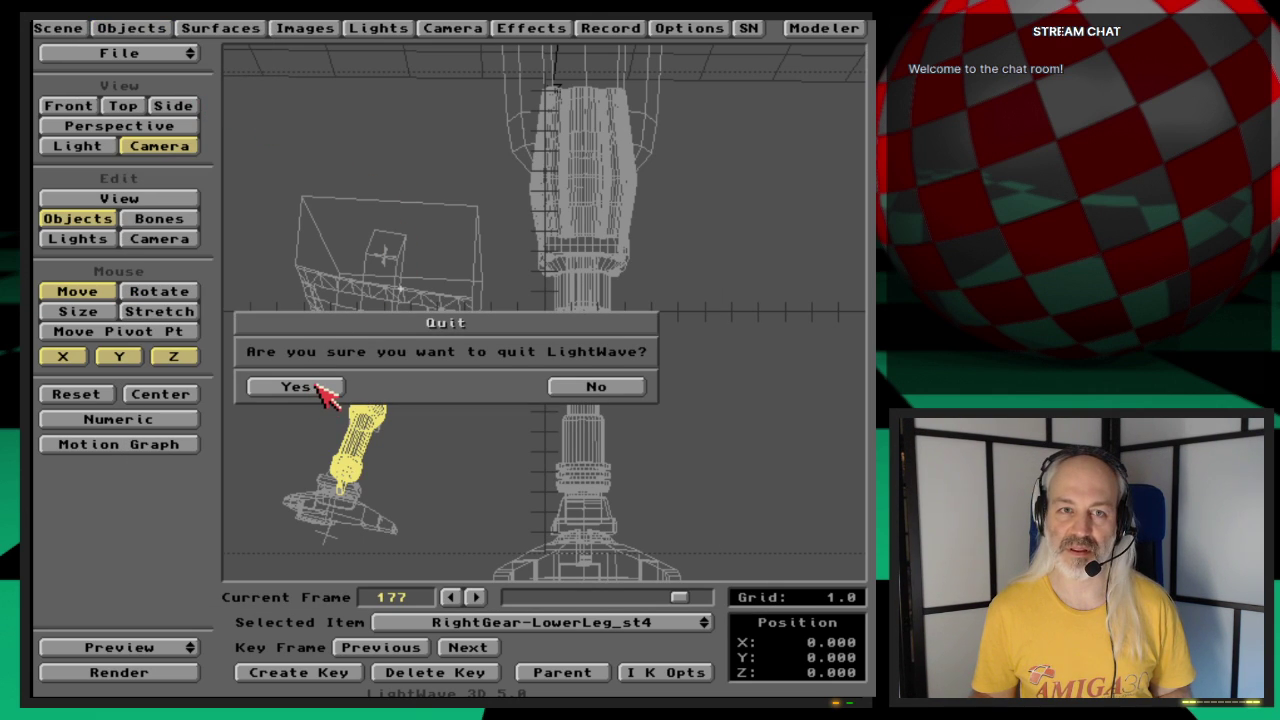
pyautogui.click(584, 386)
pyautogui.press('s')
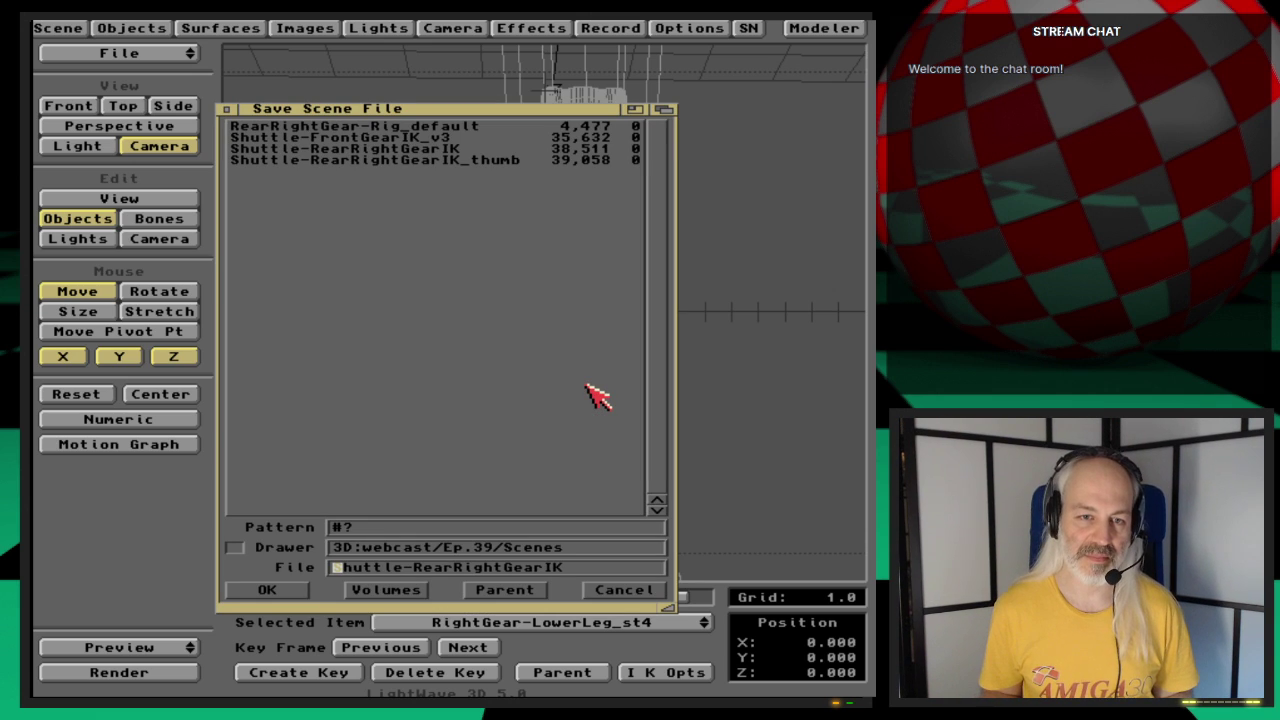
pyautogui.press('Return')
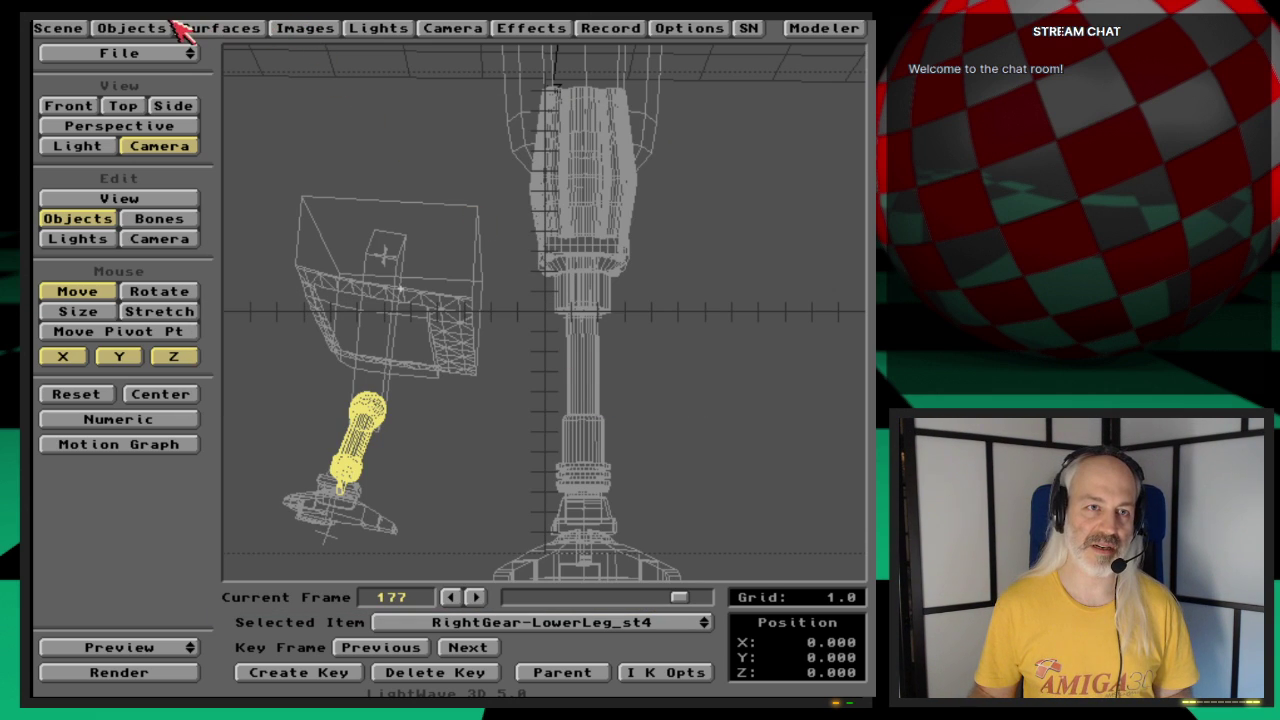
# Step: Save all of the scene's objects once more and quit LightWave
pyautogui.click(165, 28)
pyautogui.click(528, 196)
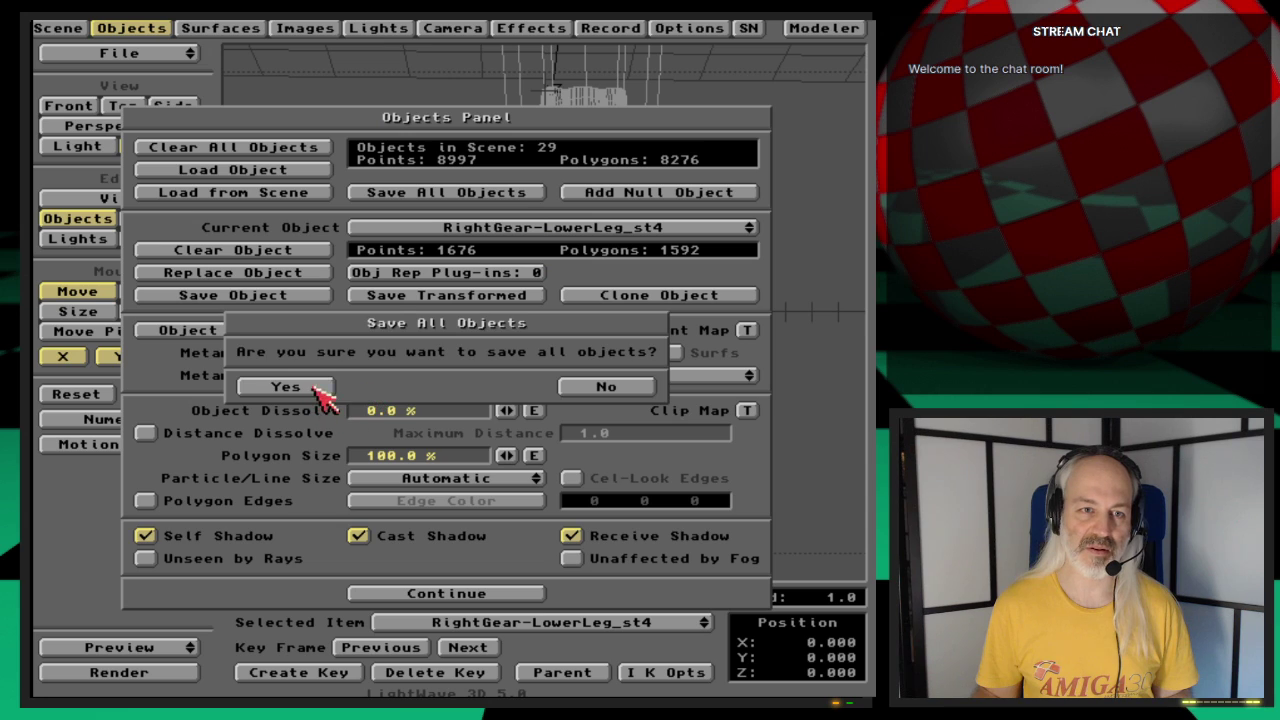
pyautogui.click(318, 392)
pyautogui.click(168, 28)
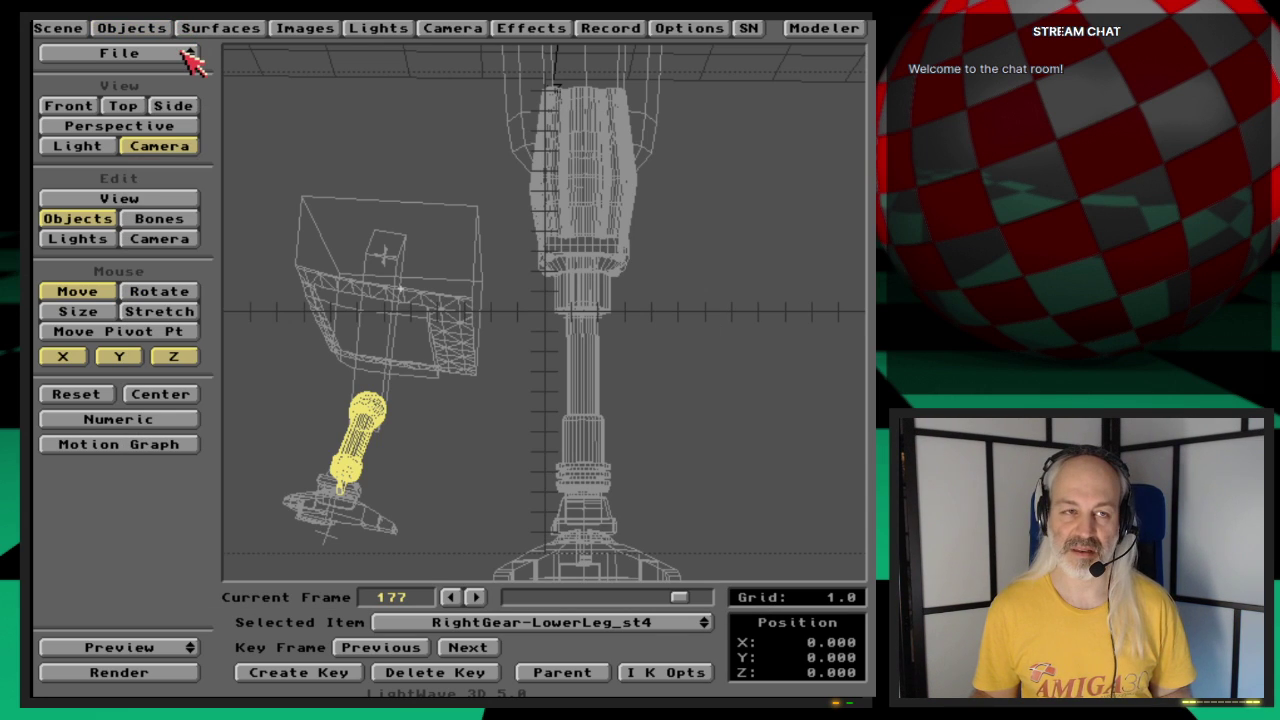
pyautogui.moveTo(190, 60); pyautogui.dragTo(188, 104)
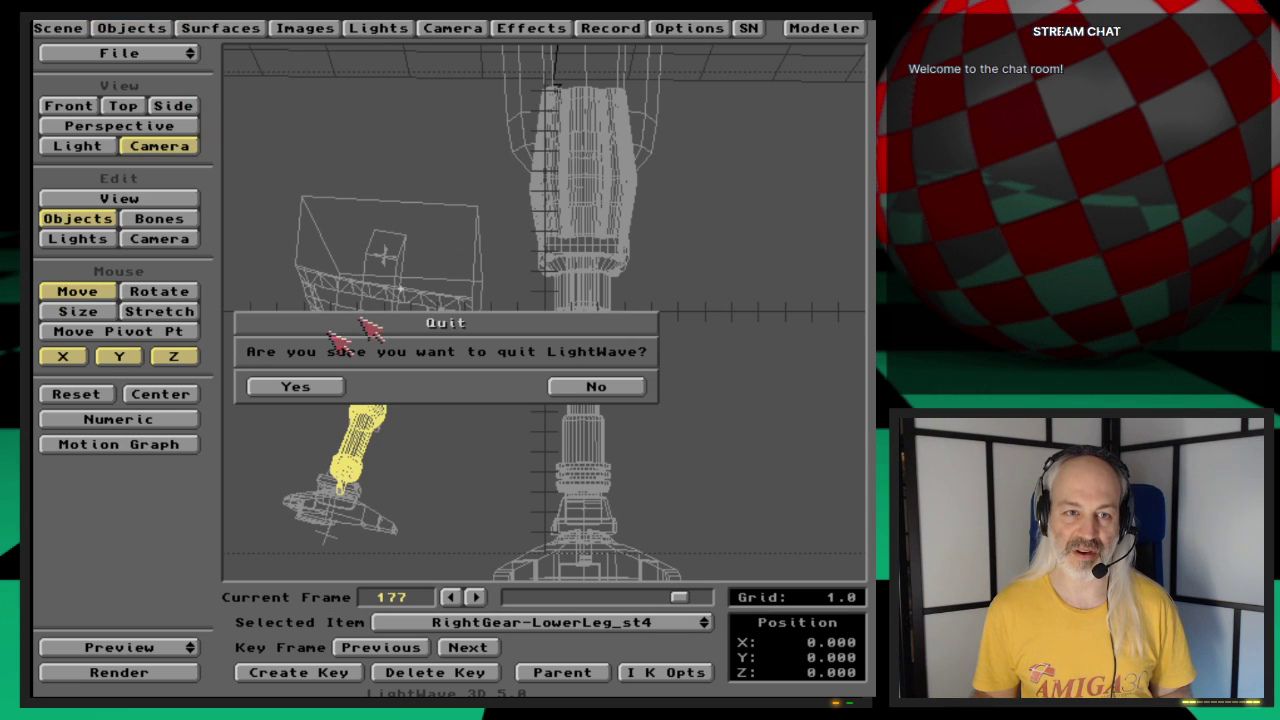
pyautogui.click(322, 387)
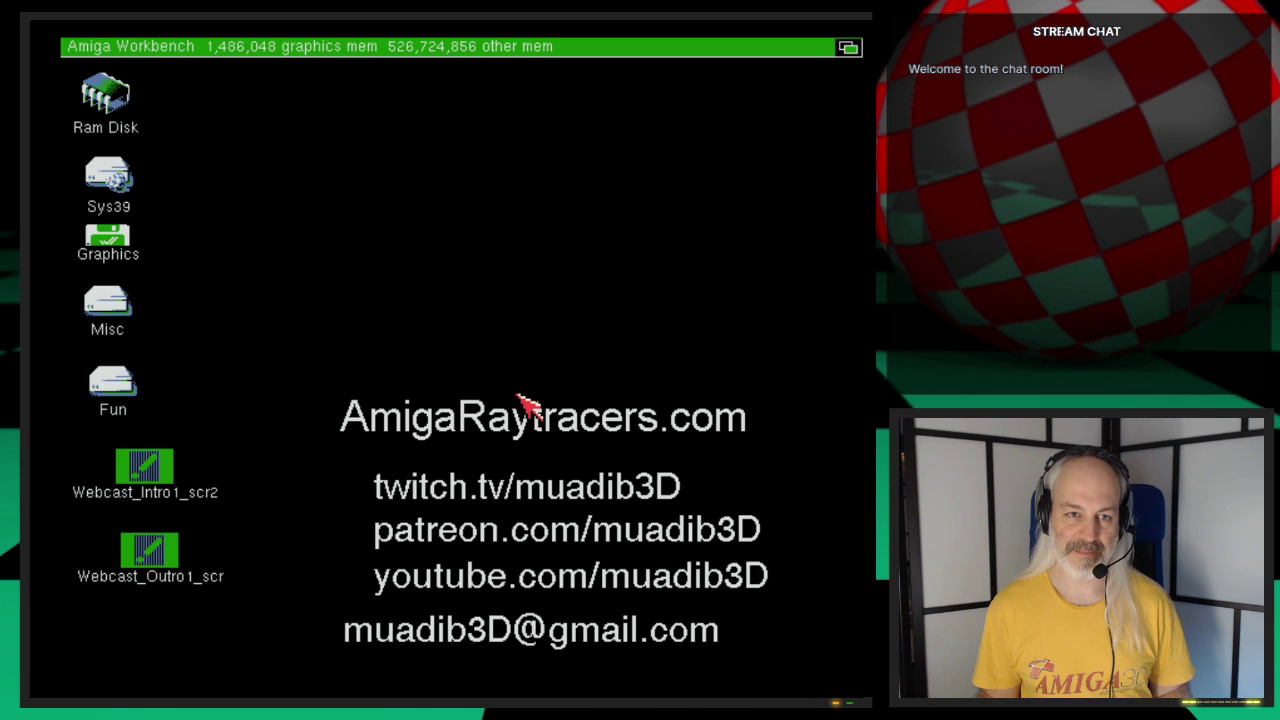